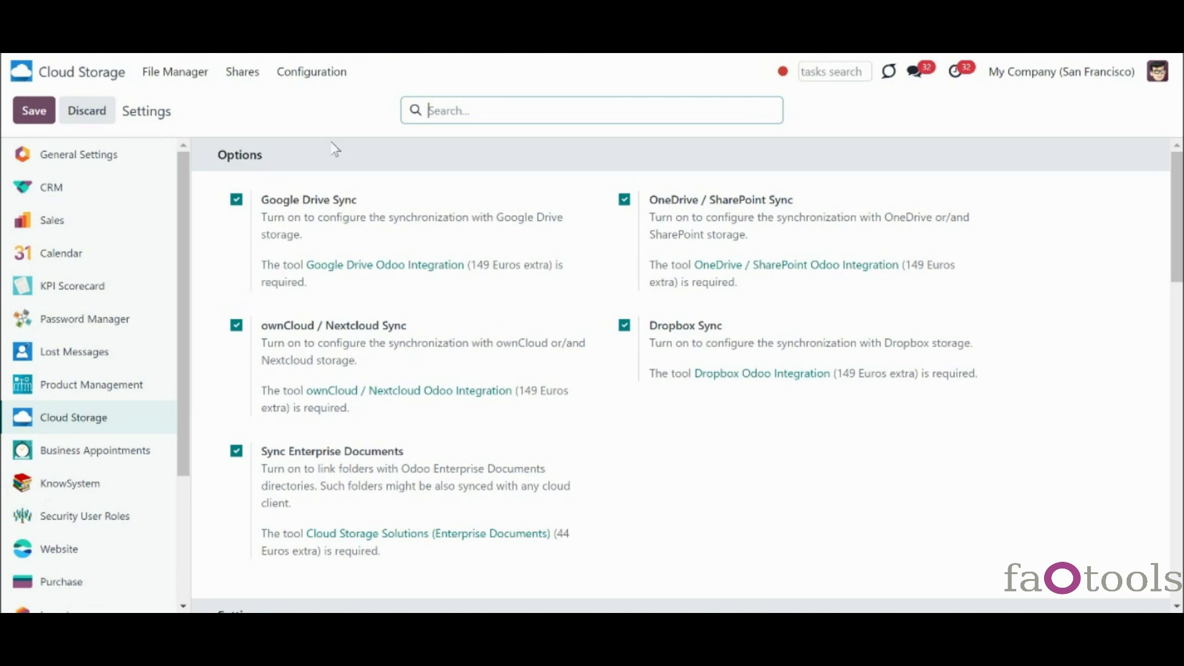
# - Review the nine Auto Folders Rules, then switch to the File Manager
pyautogui.click(312, 71)
pyautogui.click(336, 124)
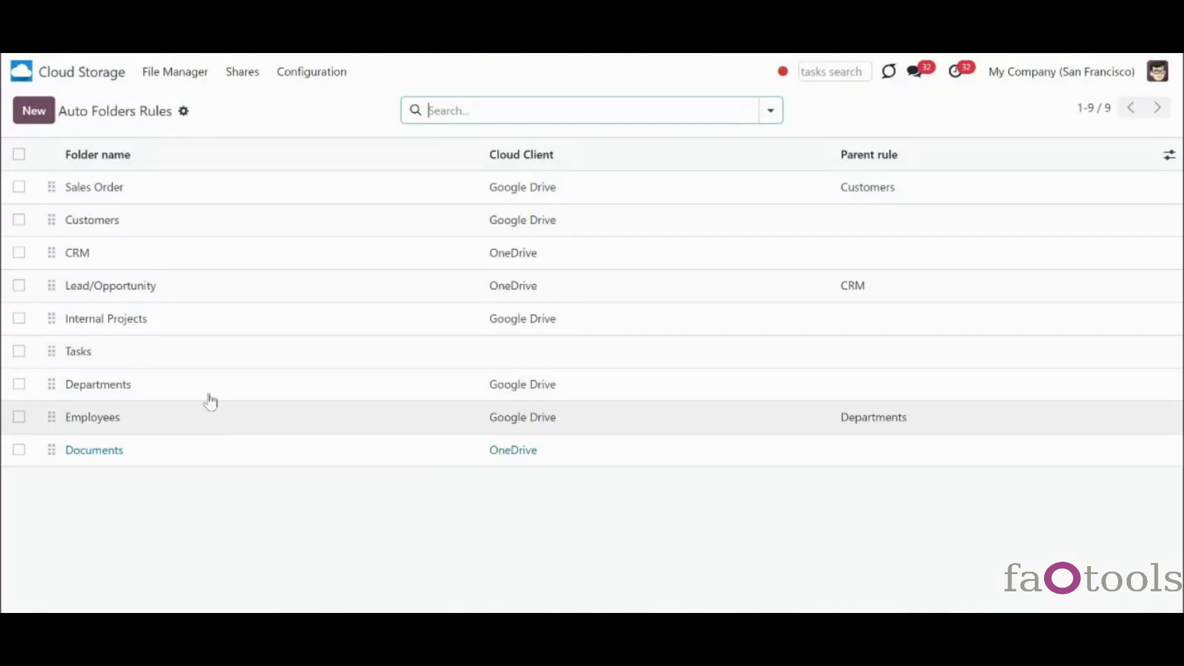
pyautogui.click(178, 86)
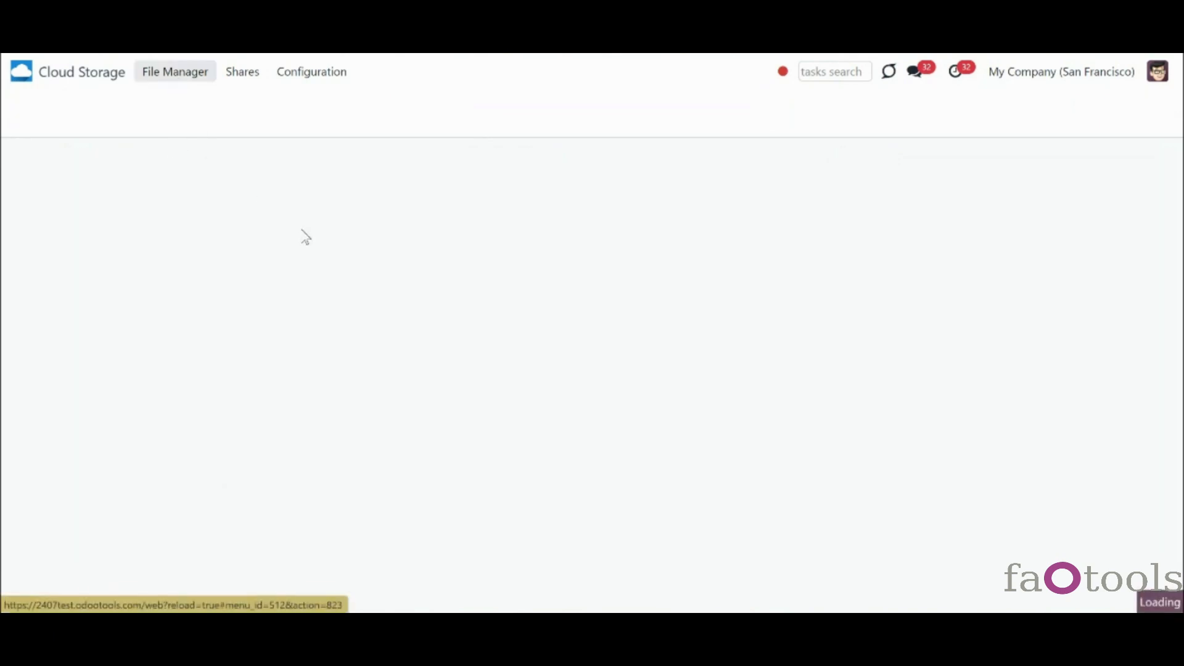
# - Select and clear Screenshot_14.png and Screenshot_15.png, and search the folder tree for 'azure'
pyautogui.click(546, 183)
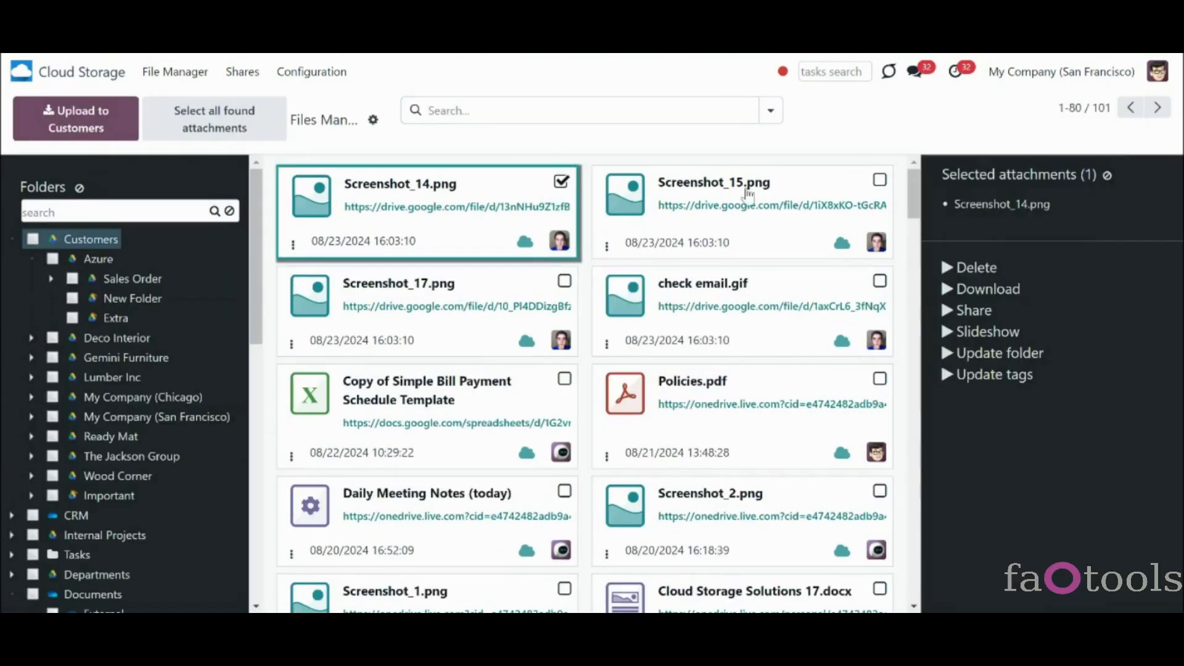
pyautogui.click(881, 180)
pyautogui.click(1108, 176)
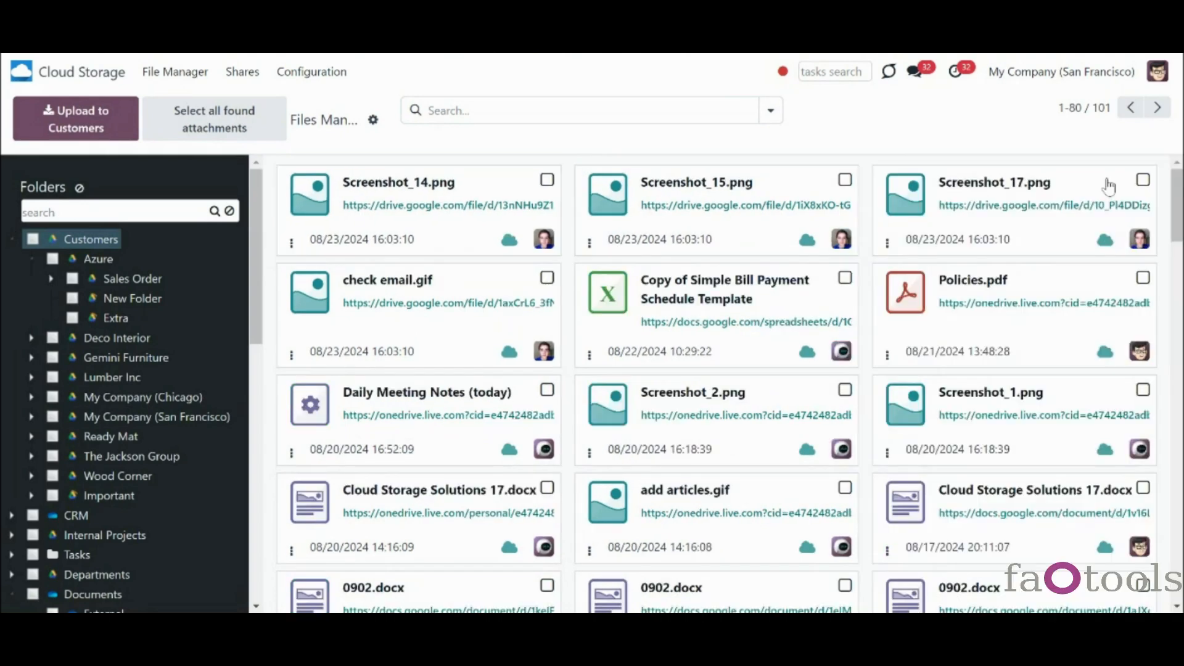
pyautogui.click(156, 214)
pyautogui.write('azure')
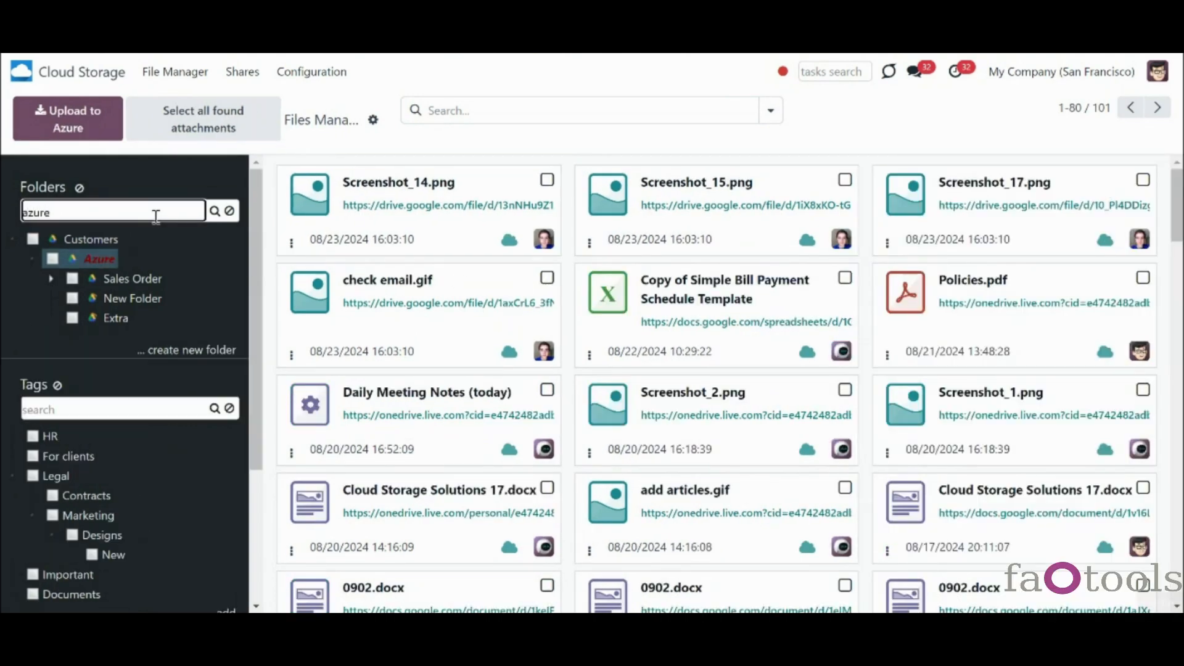
pyautogui.click(229, 211)
pyautogui.click(546, 180)
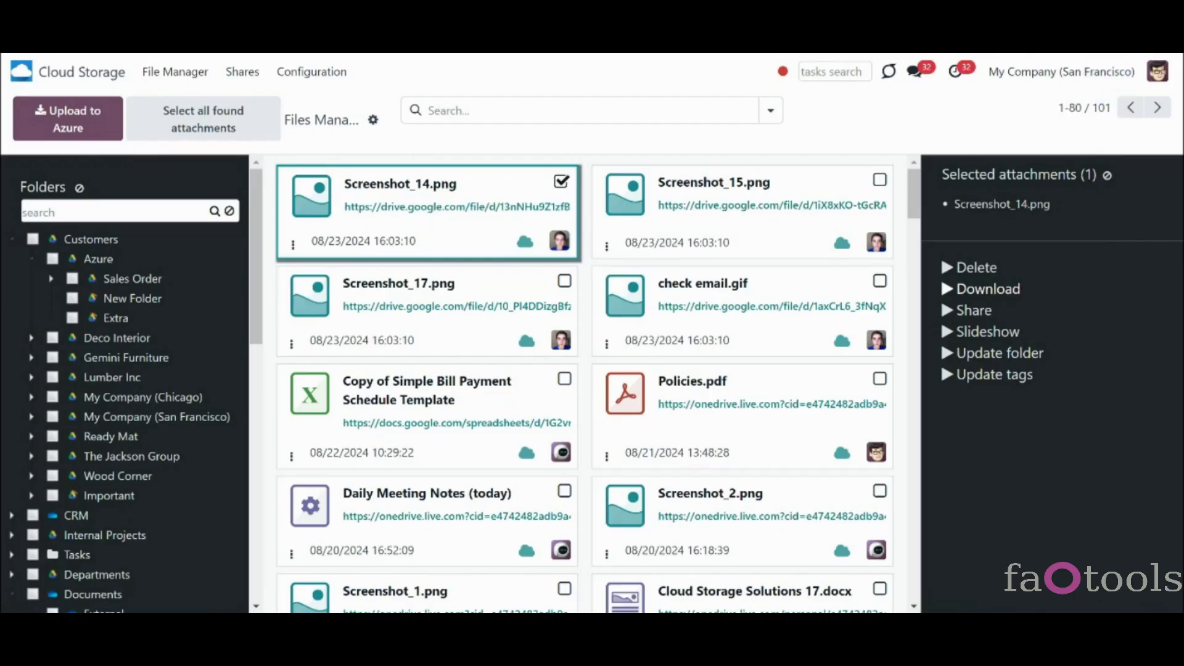
pyautogui.click(560, 185)
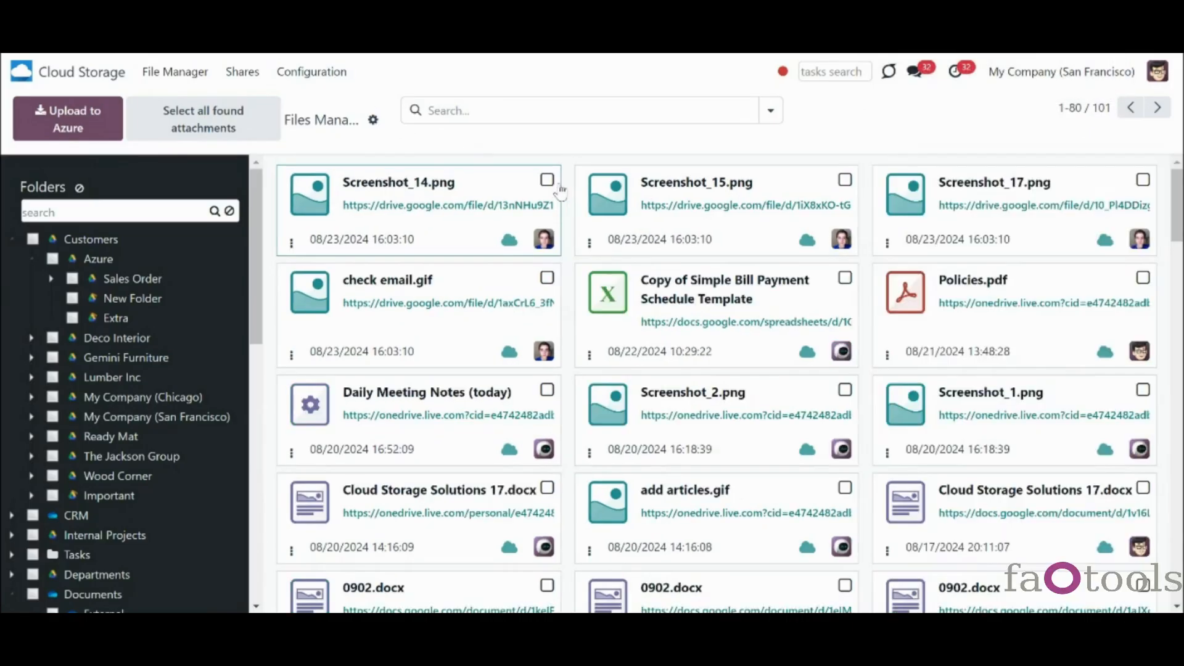
# - Expand and collapse Sales Order and Internal Projects, then expand the Azure contact's Azure folder
pyautogui.click(53, 281)
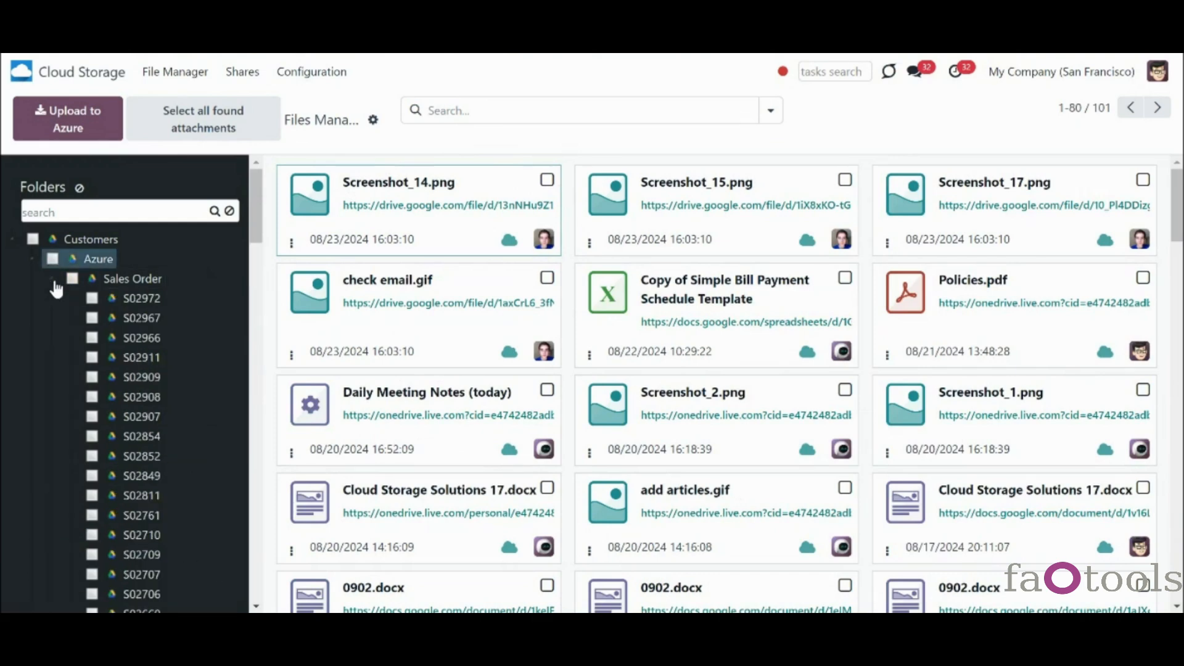
pyautogui.click(54, 282)
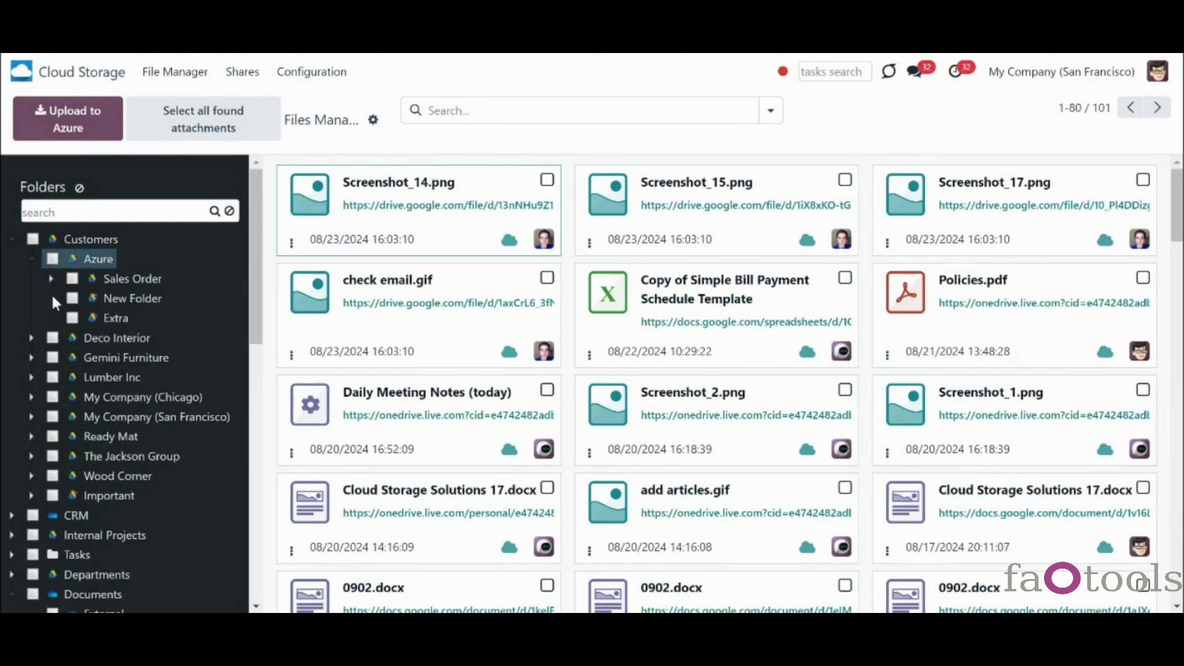
pyautogui.click(13, 536)
pyautogui.click(13, 536)
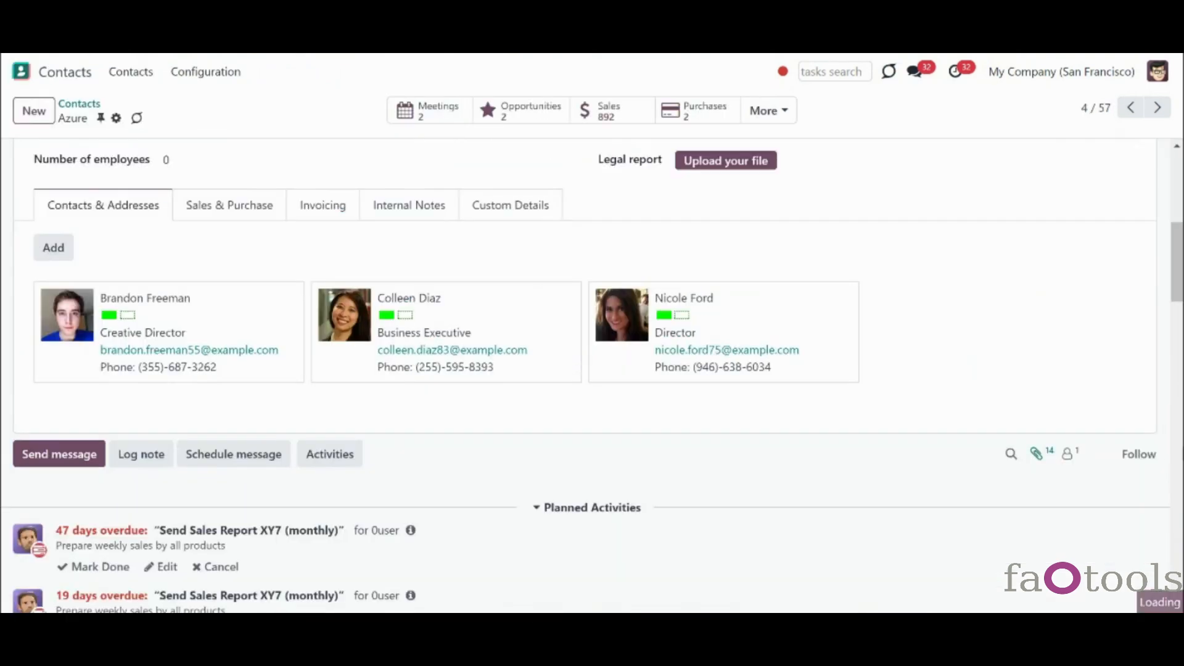
pyautogui.scroll(-5, 1170, 454)
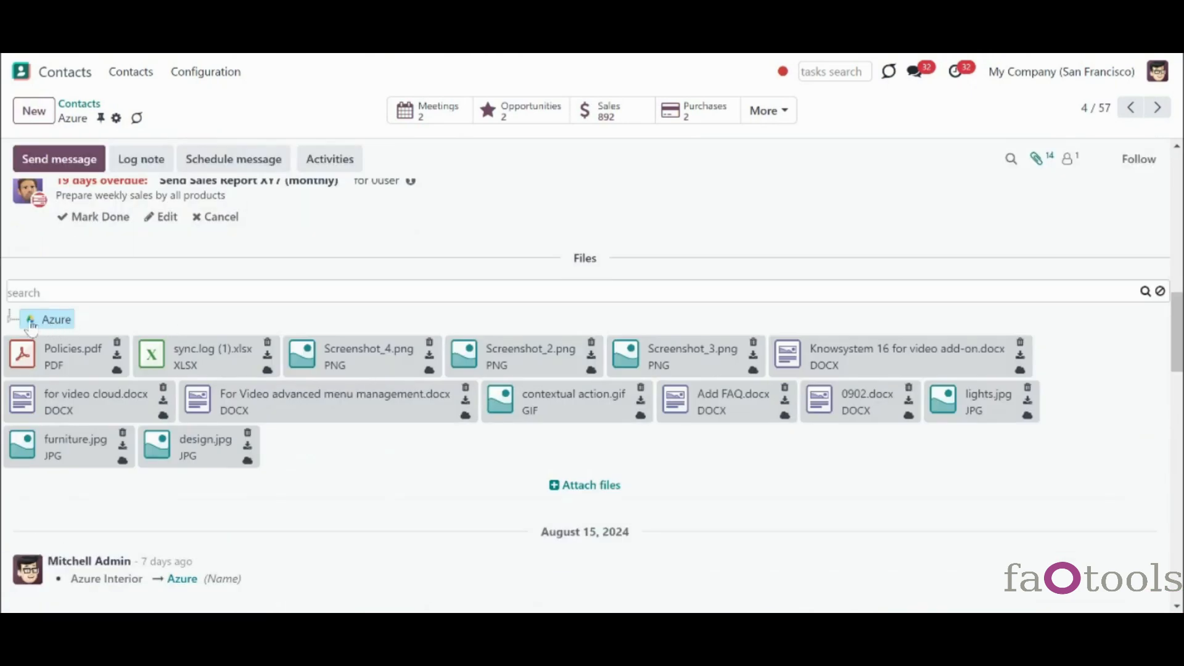
pyautogui.click(13, 318)
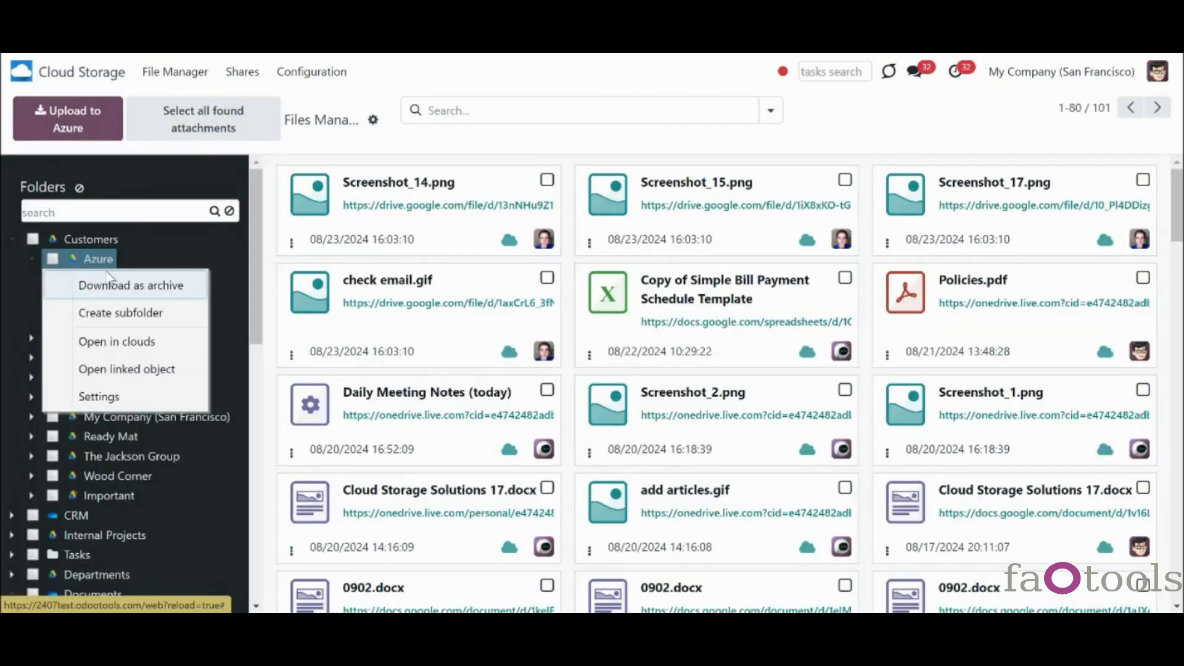
# - Open the Azure folder's cloud share page and expand Customers and Azure in its tree
pyautogui.click(152, 346)
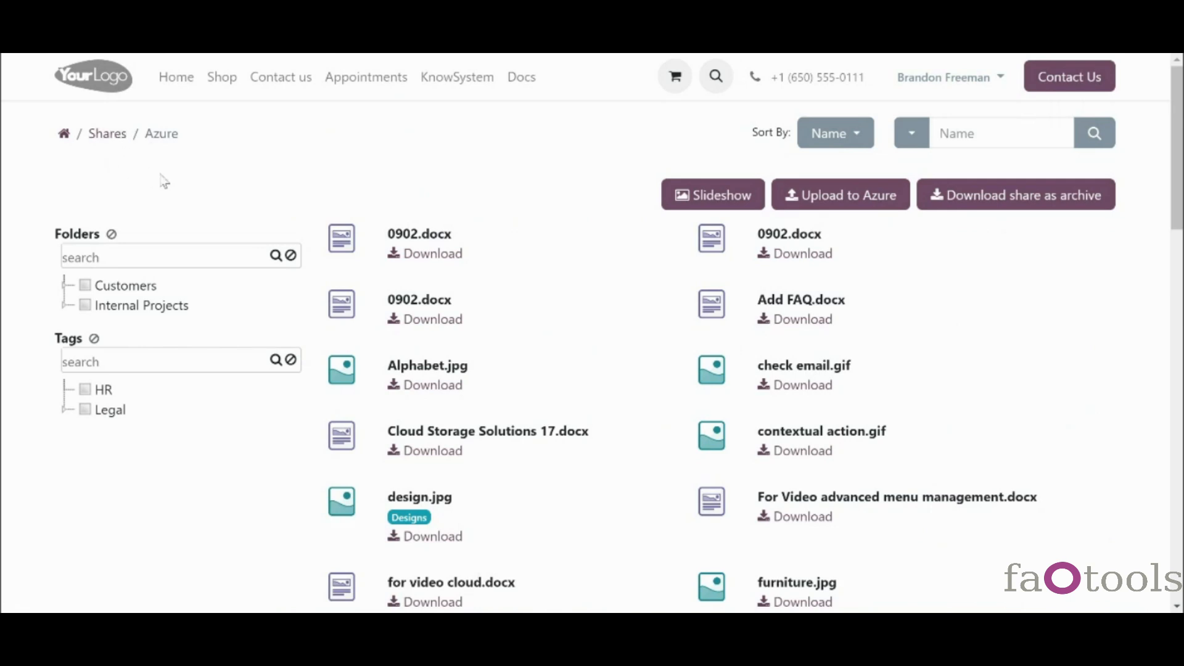
pyautogui.moveTo(1179, 226); pyautogui.dragTo(1180, 240)
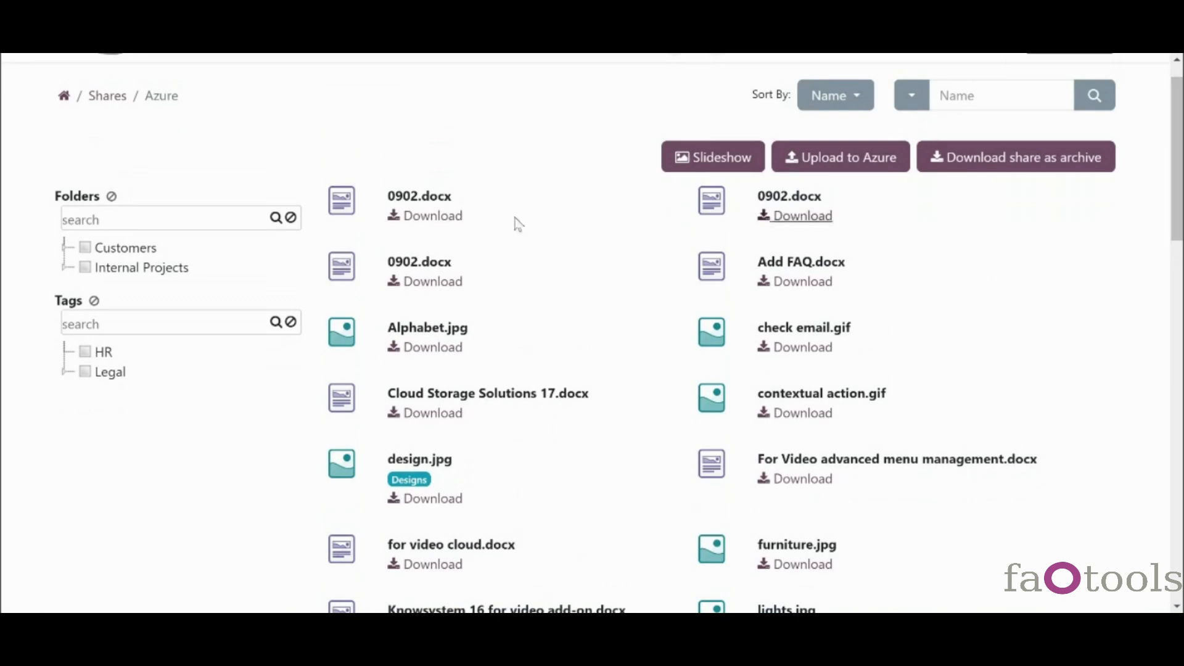
pyautogui.click(65, 247)
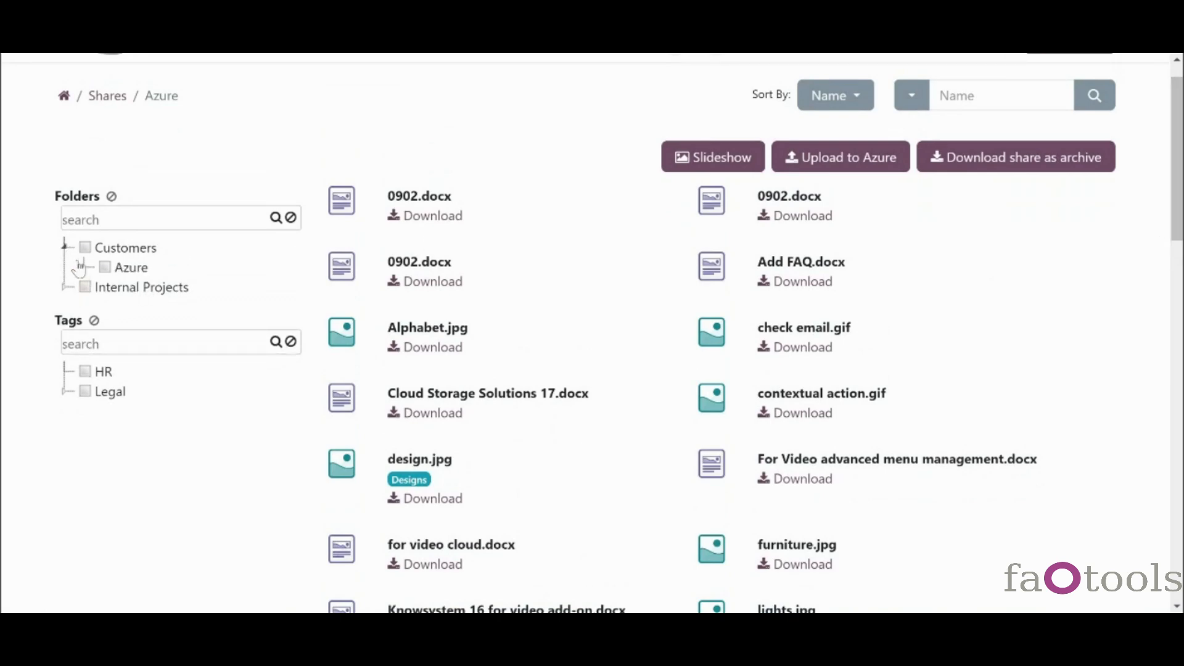
pyautogui.click(84, 265)
# - Bring up the Settings > Scheduled Actions list
pyautogui.click(1181, 469)
pyautogui.click(1181, 468)
pyautogui.moveTo(1181, 468); pyautogui.dragTo(1181, 507)
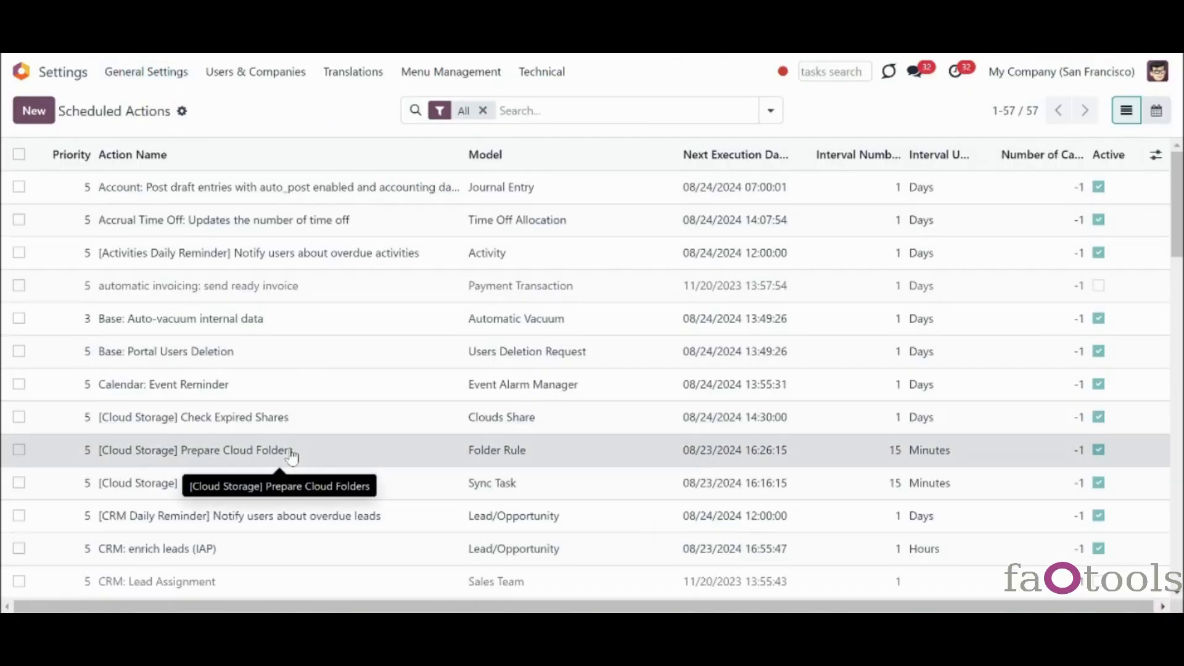
# - Inspect the Prepare Cloud Folders job and the next one, and toggle the WARNING log filter
pyautogui.click(591, 450)
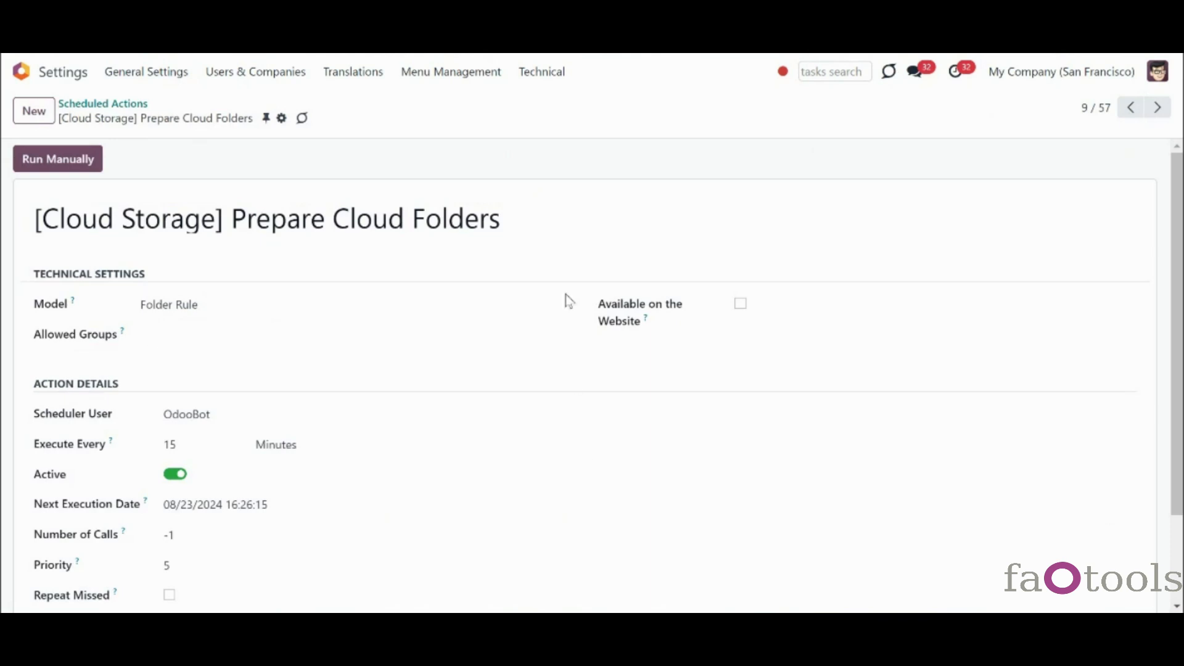
pyautogui.click(1157, 108)
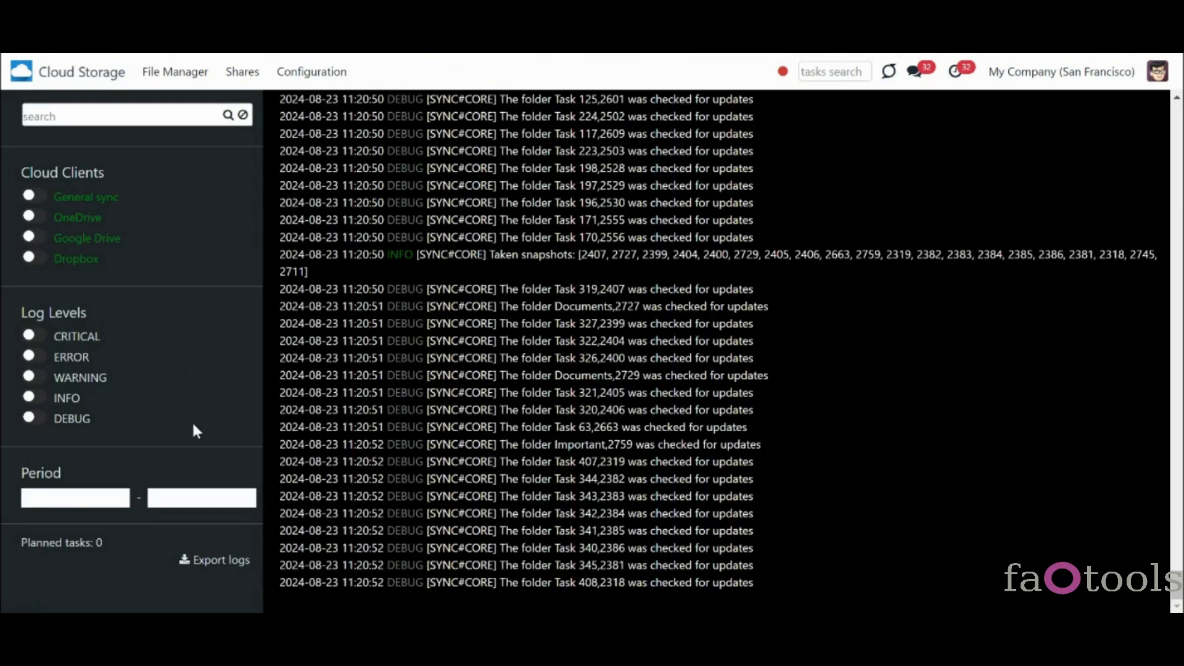
pyautogui.click(38, 379)
pyautogui.click(38, 379)
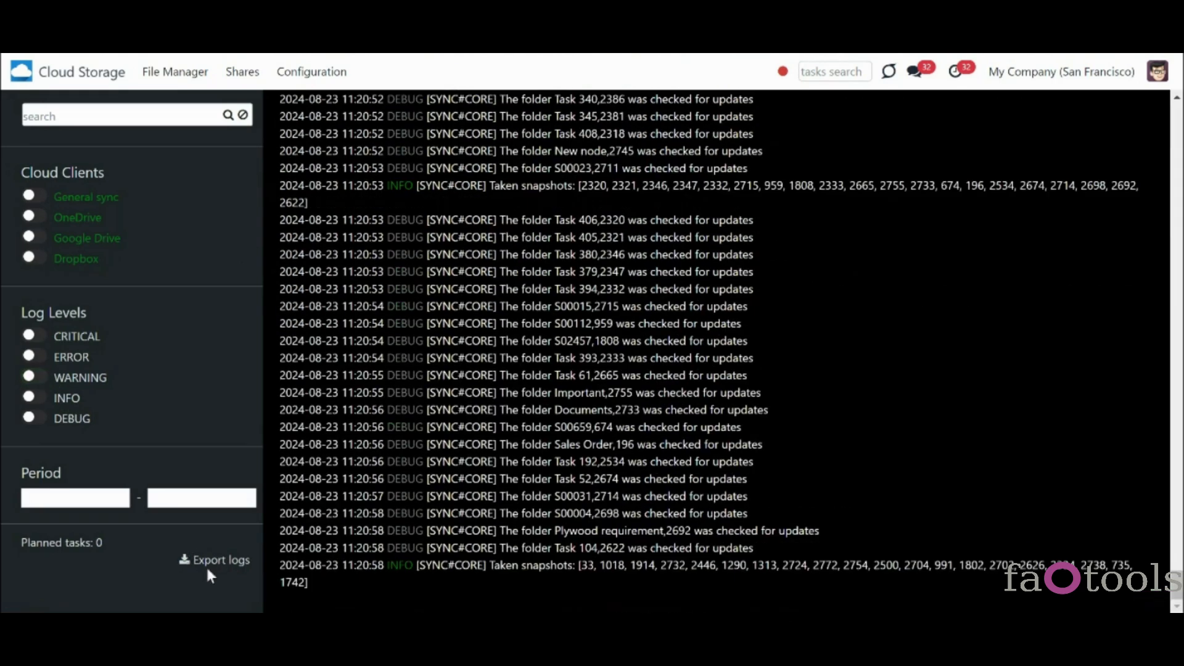
# - View the OneDrive cloud client settings, then return to the home menu
pyautogui.click(310, 73)
pyautogui.click(316, 104)
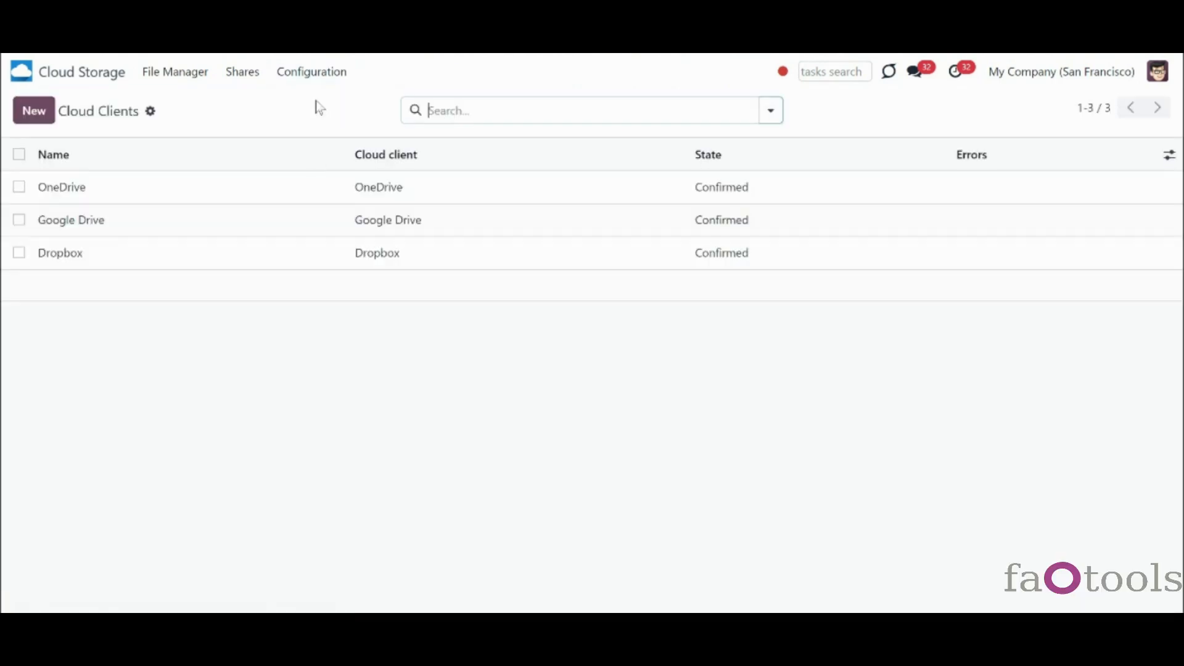
pyautogui.click(298, 198)
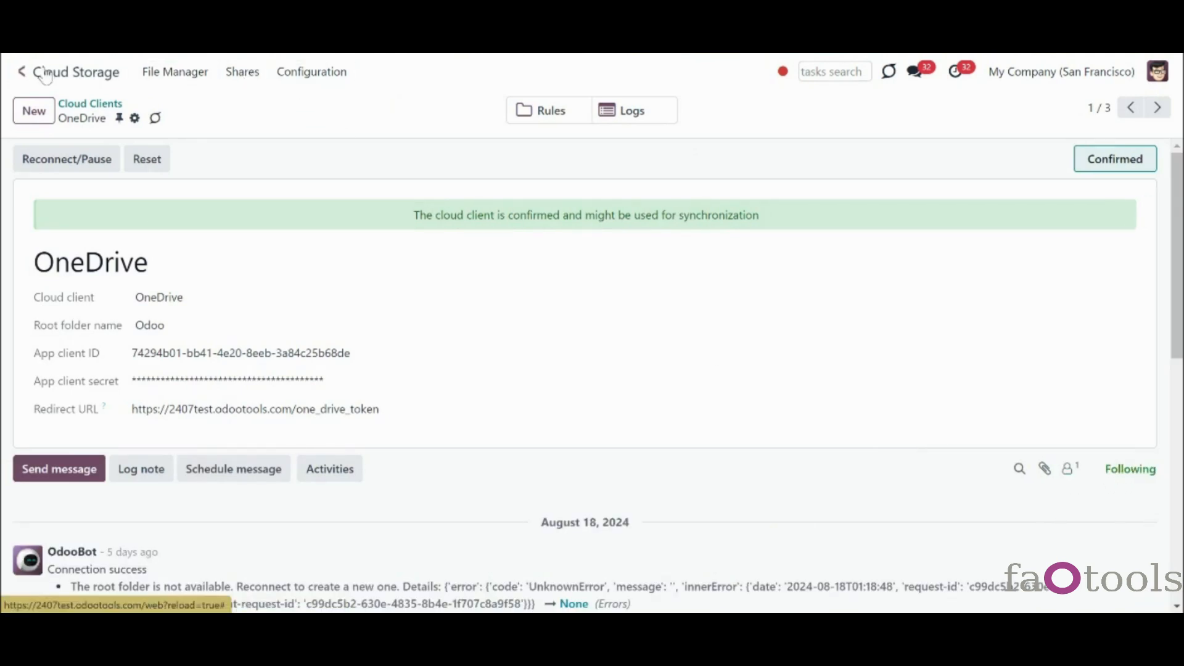
pyautogui.click(21, 71)
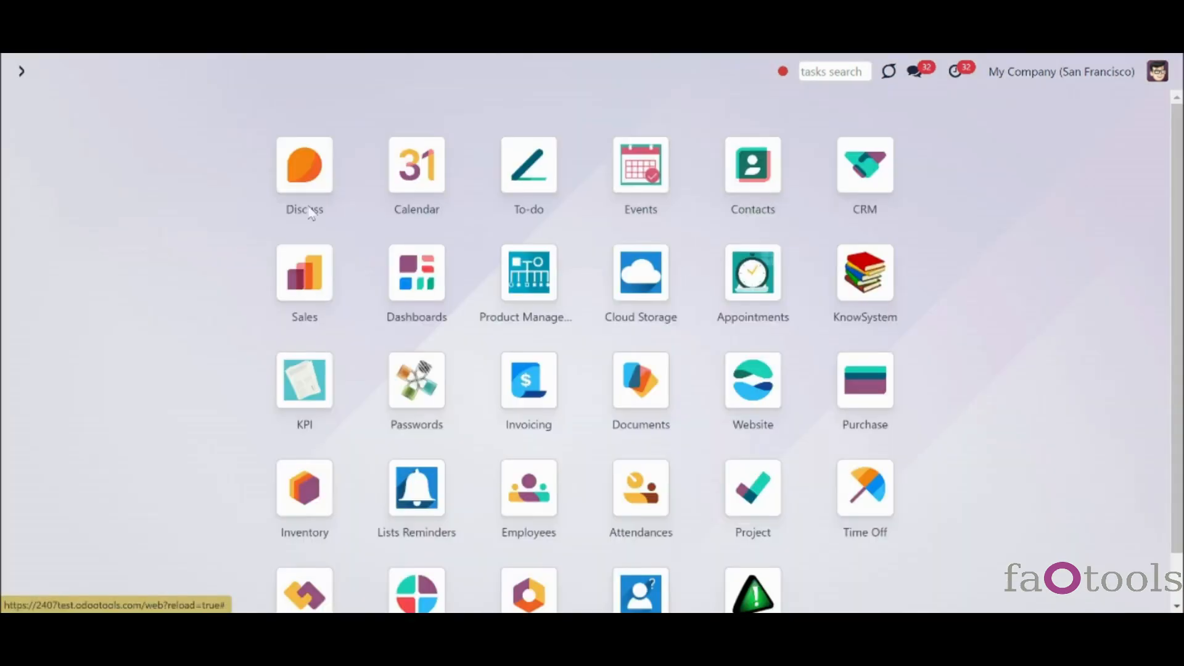
# - Browse the OneDrive and Renovation Projects workspaces in Documents, then return home
pyautogui.click(624, 393)
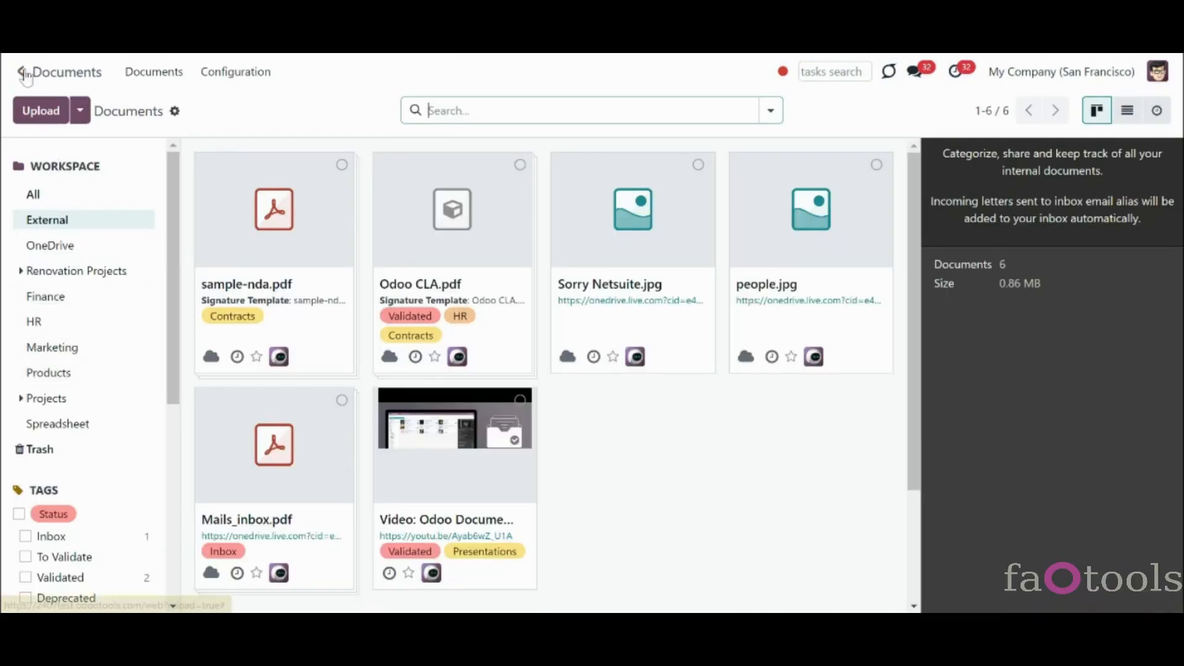
pyautogui.click(62, 247)
pyautogui.click(64, 271)
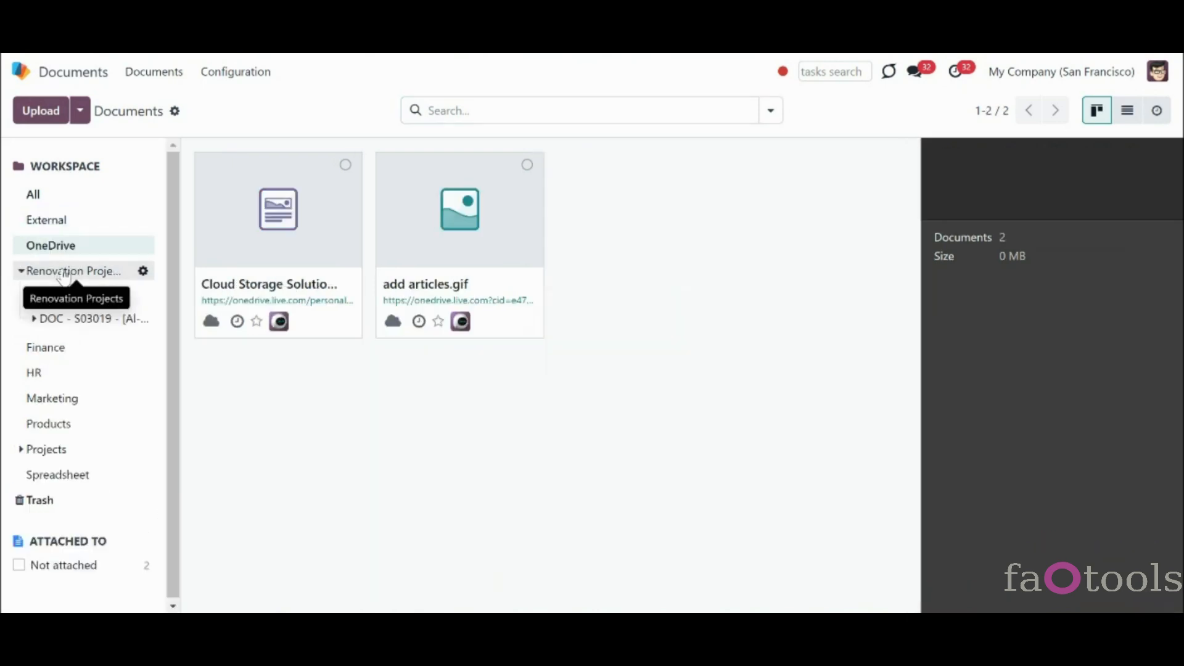
pyautogui.click(21, 72)
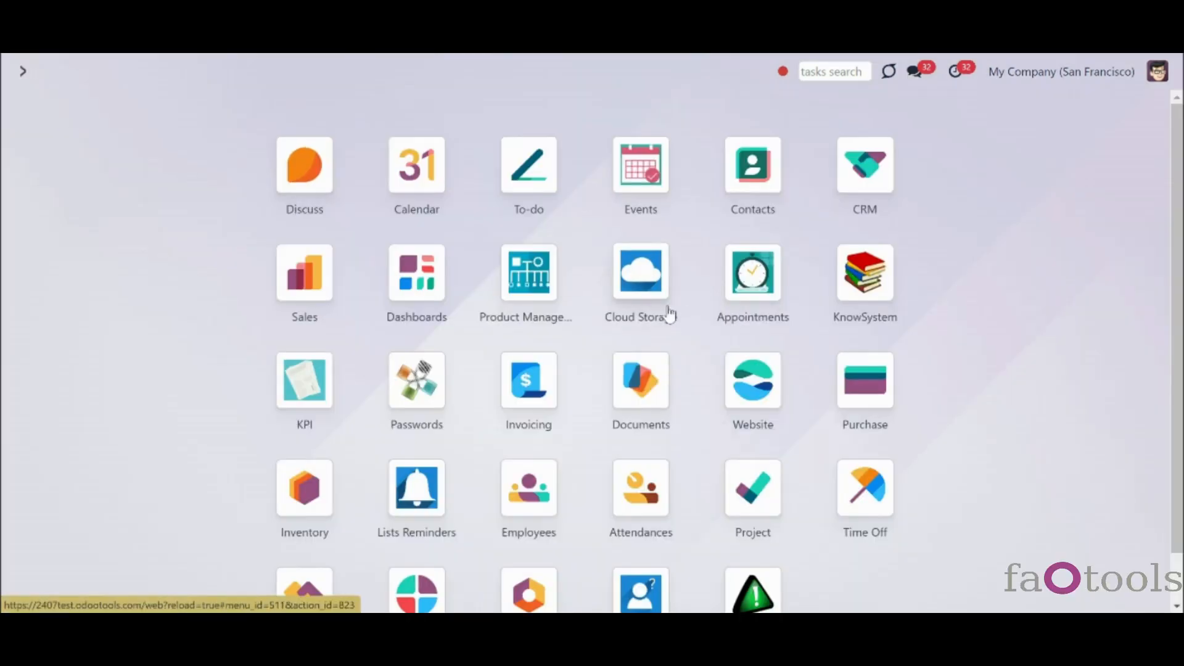
# - Open the Documents folder rule in Cloud Storage's Folder Rules
pyautogui.click(640, 291)
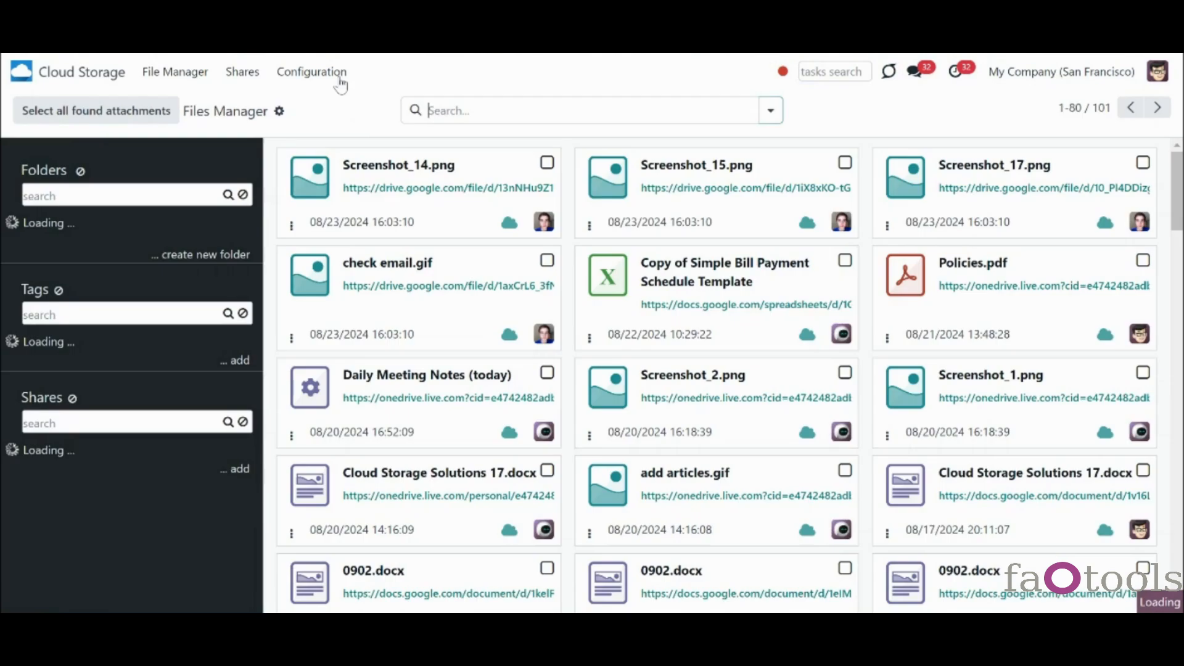
pyautogui.click(336, 75)
pyautogui.click(343, 127)
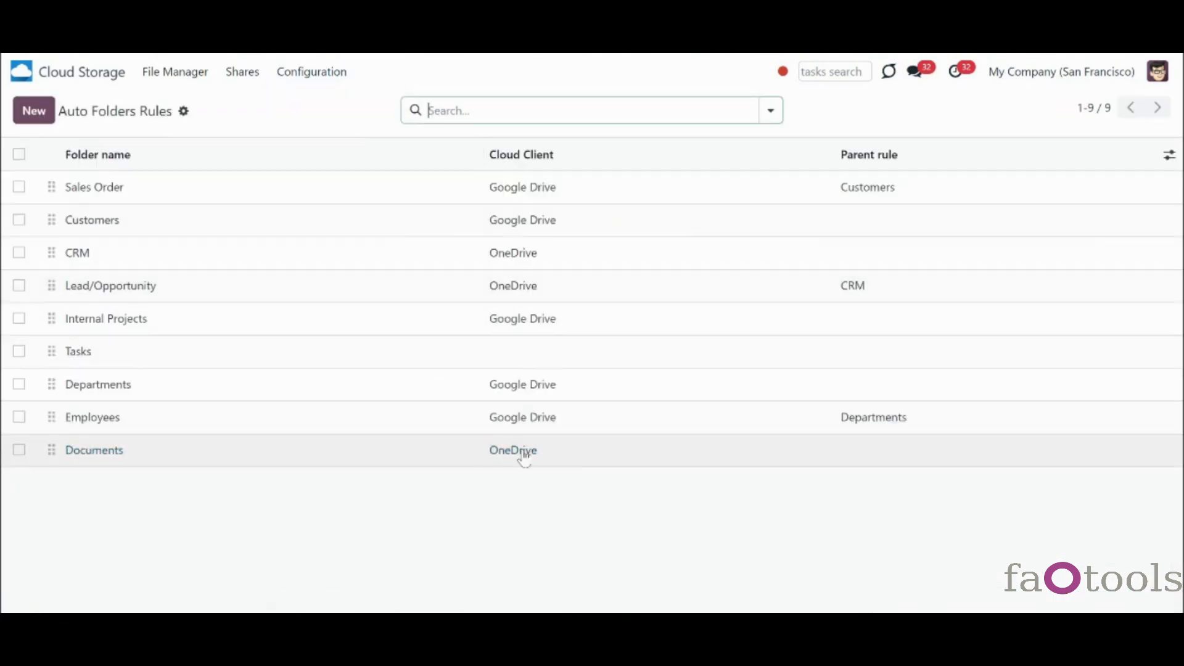
pyautogui.click(292, 461)
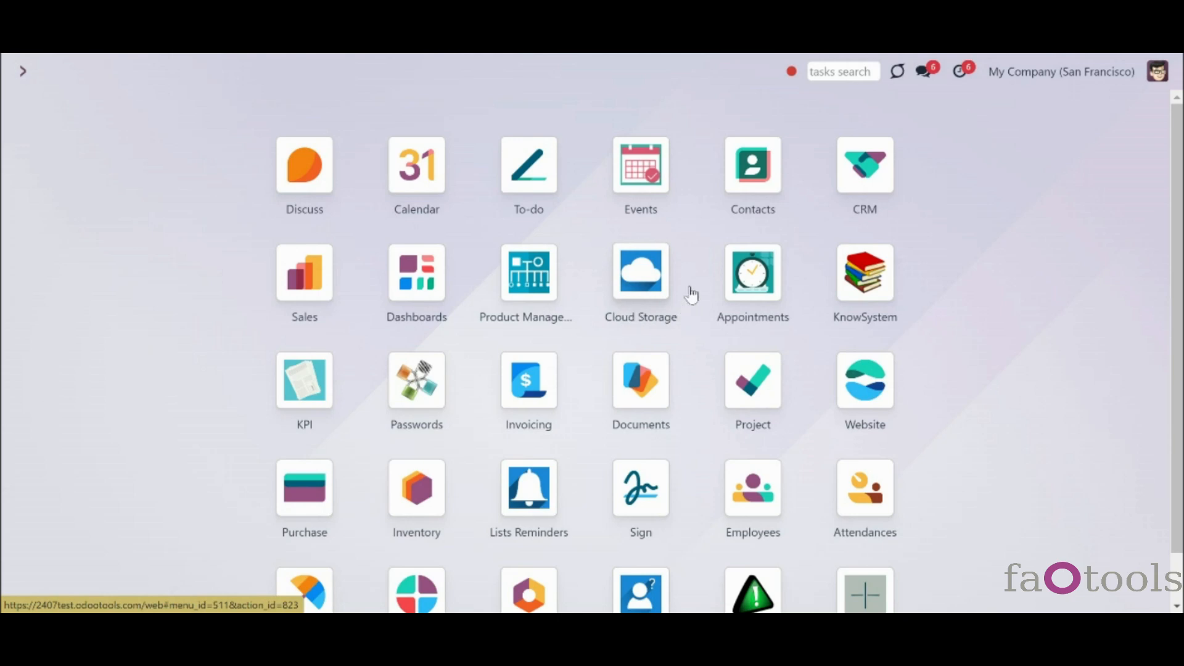
# - Open Cloud Storage and expand the Invoices and Quotations folders
pyautogui.click(644, 285)
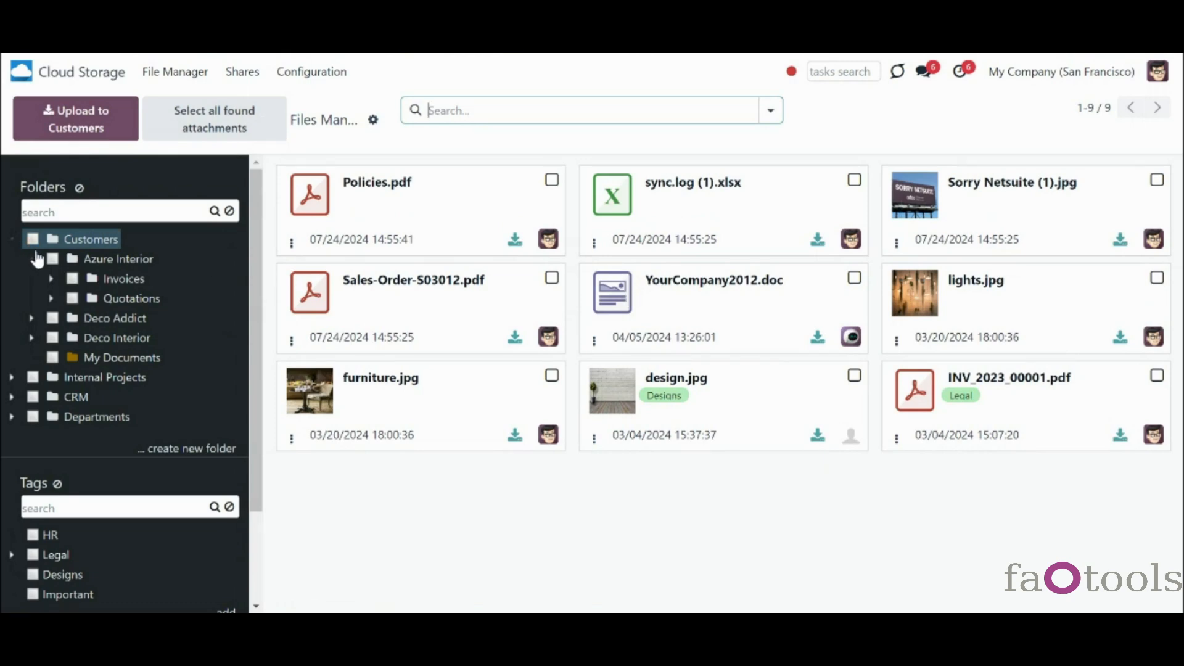
pyautogui.click(50, 279)
pyautogui.click(52, 318)
pyautogui.click(52, 319)
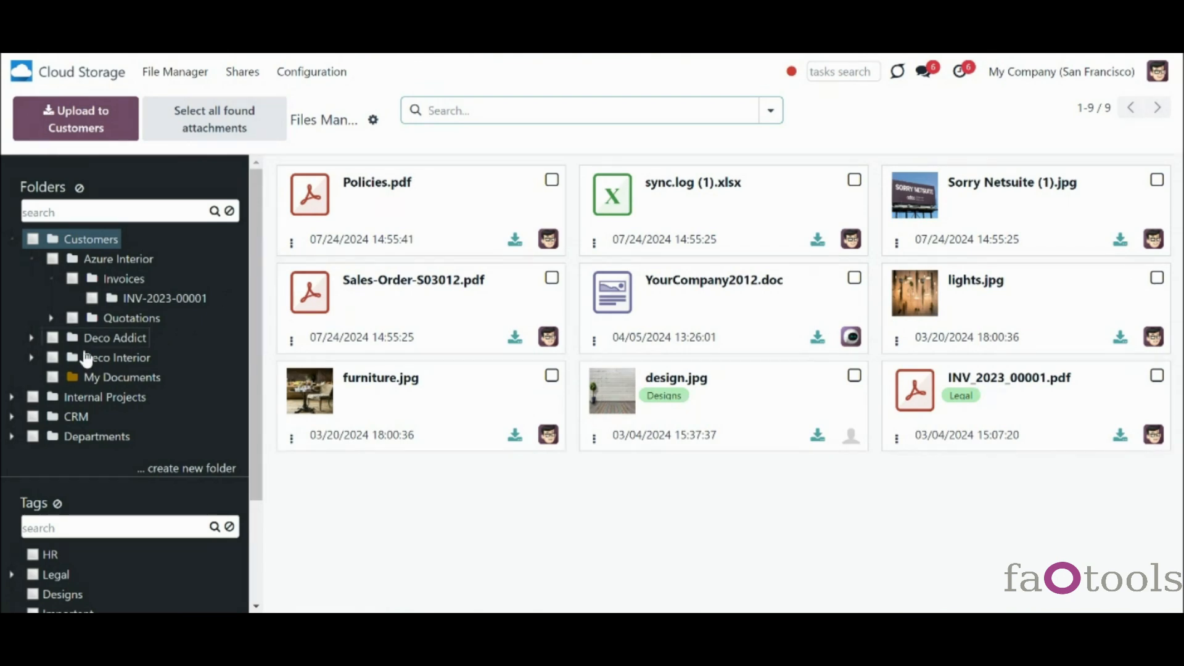
# - Filter files by Deco Interior and Deco Addict, then list all Customers files
pyautogui.click(31, 359)
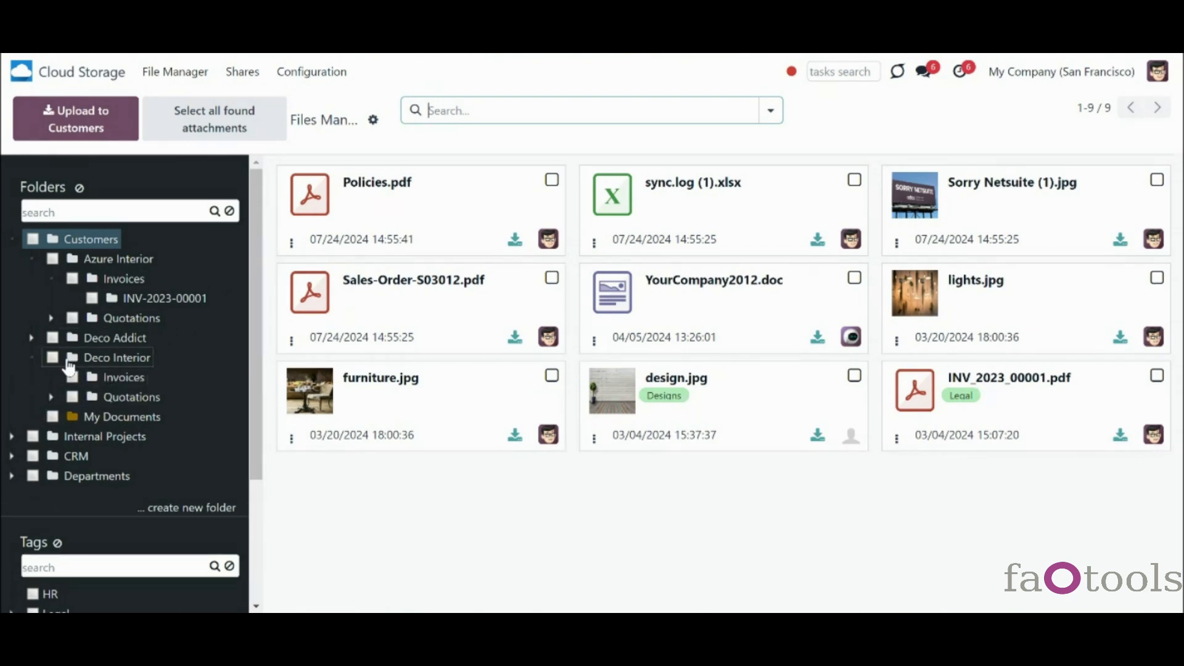
pyautogui.click(53, 359)
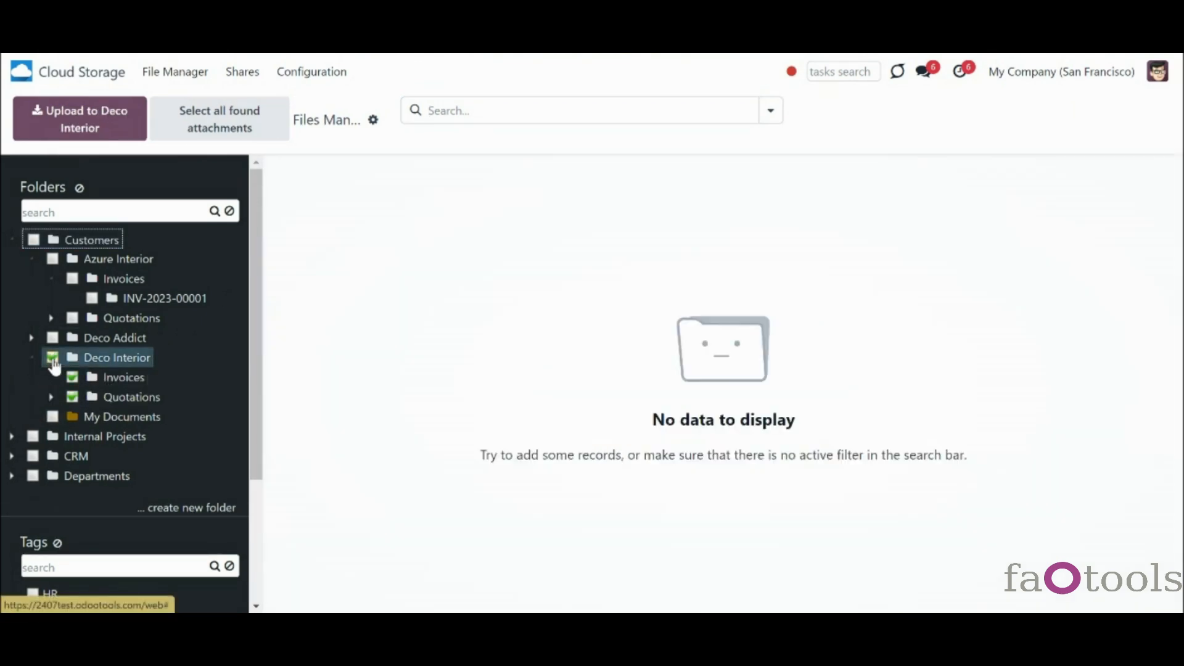
pyautogui.click(52, 338)
pyautogui.click(53, 361)
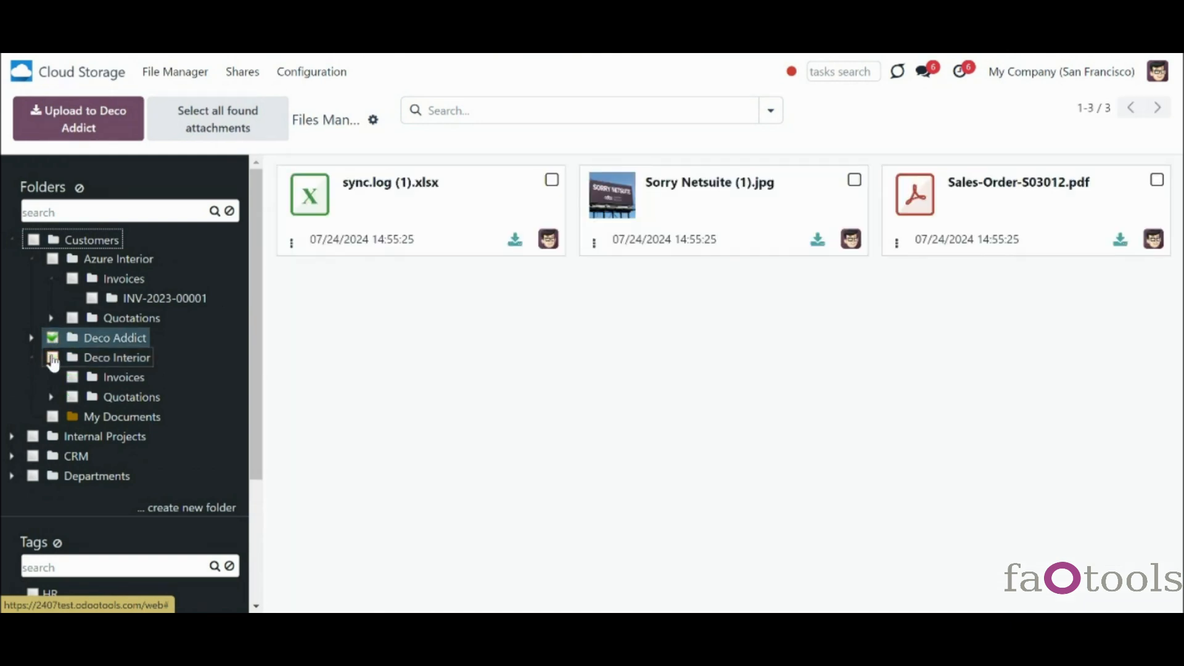
pyautogui.click(52, 338)
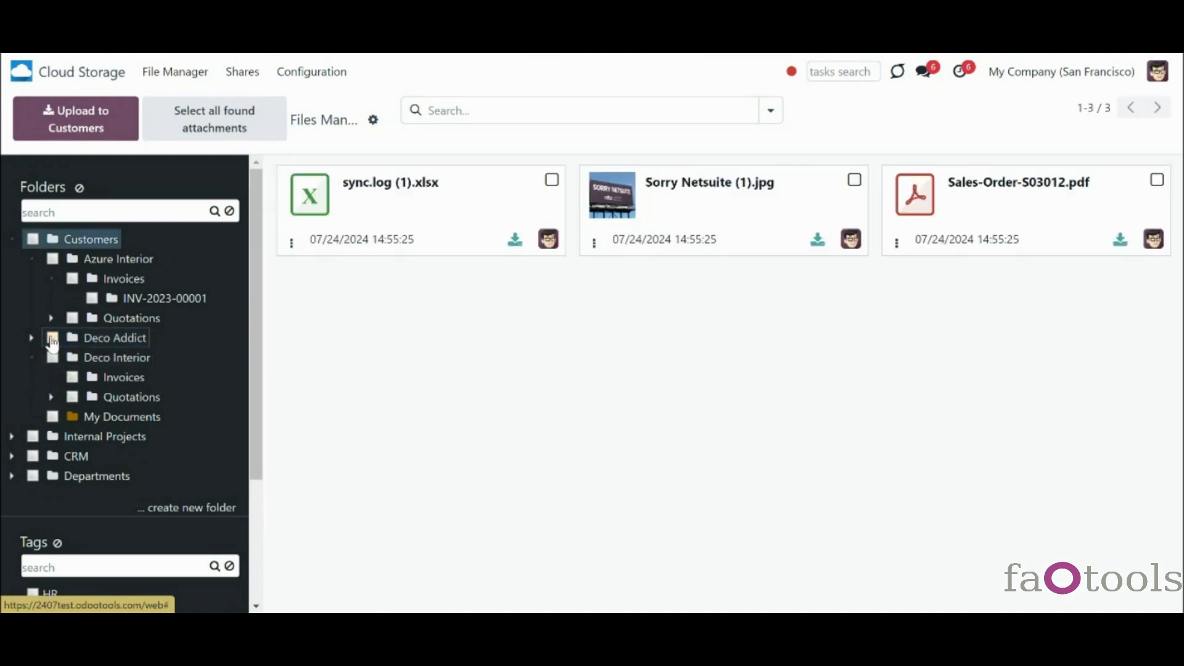
pyautogui.rightClick(121, 417)
pyautogui.click(148, 524)
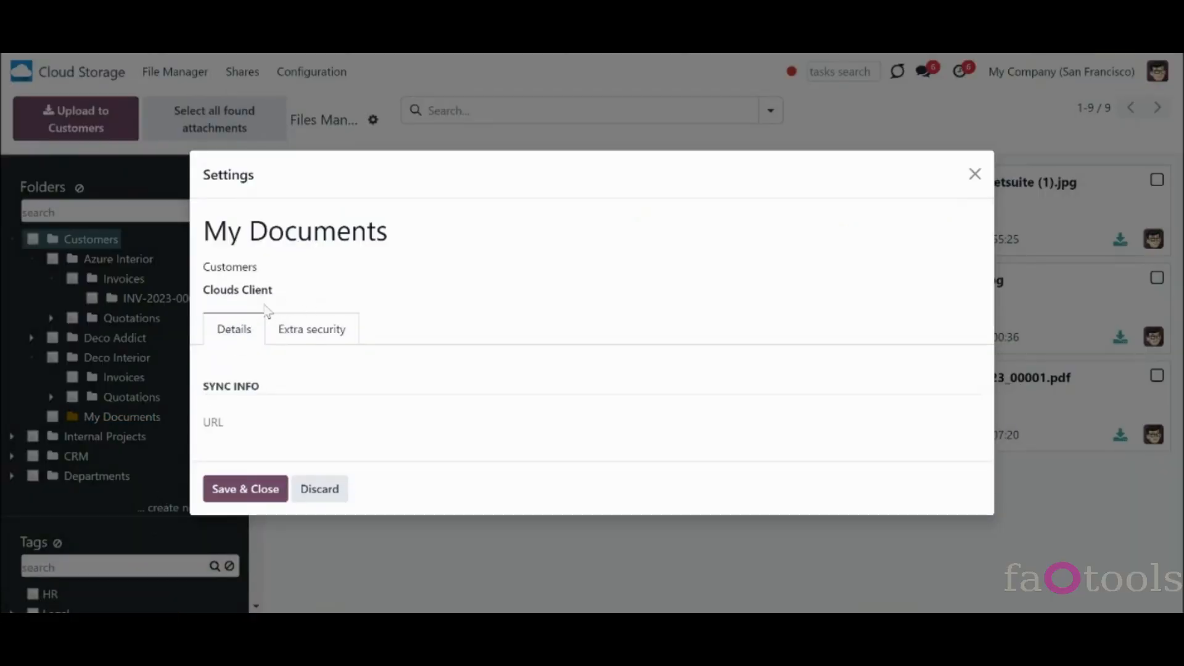
pyautogui.click(305, 291)
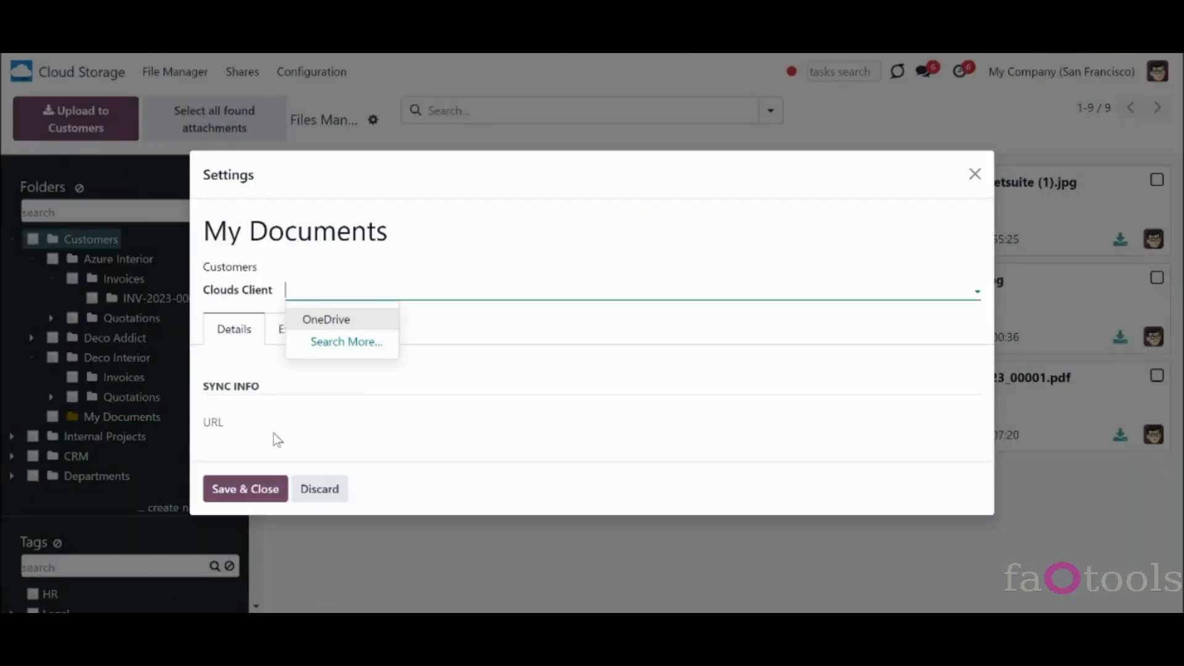
pyautogui.click(304, 489)
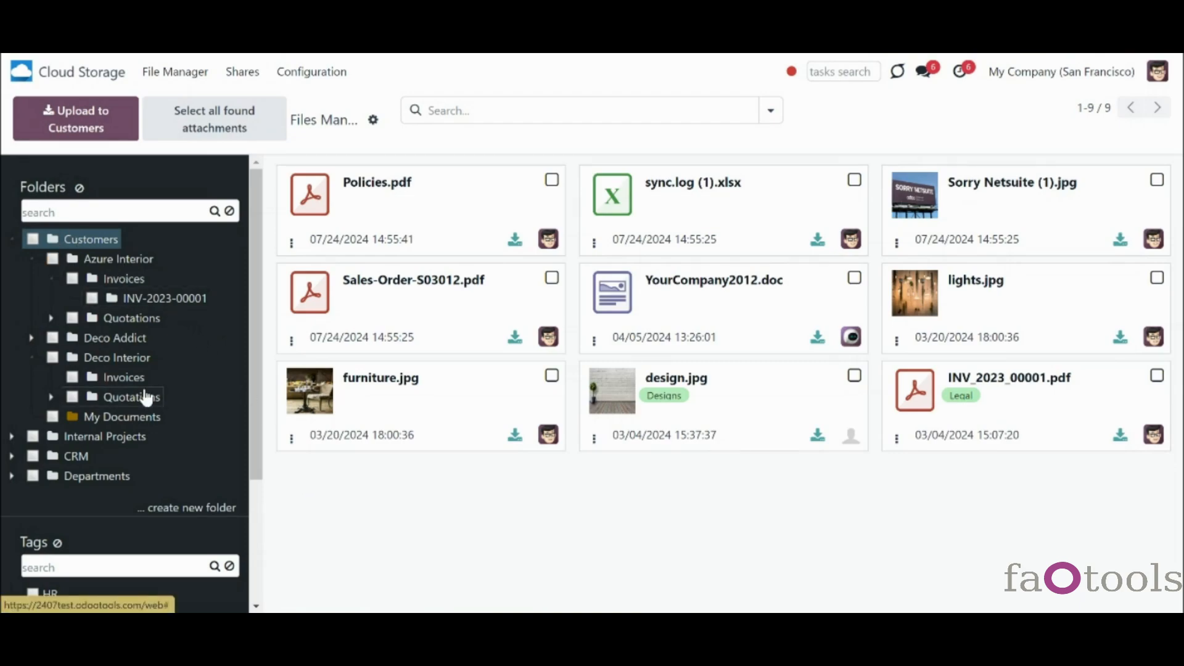
pyautogui.rightClick(130, 262)
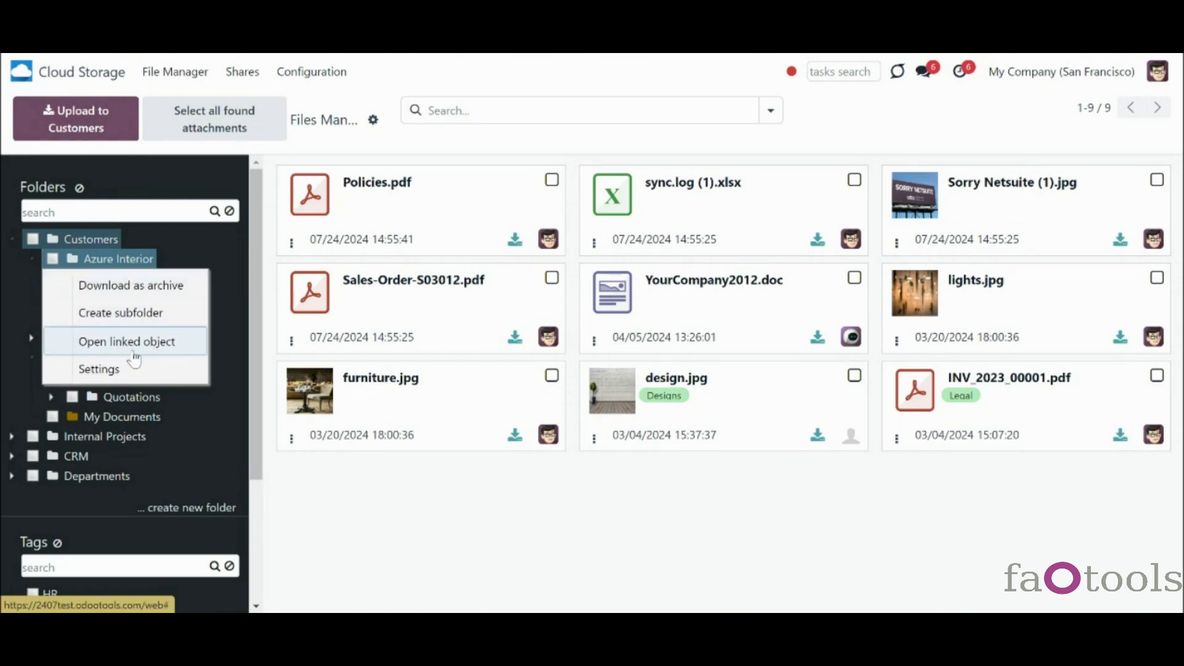
pyautogui.click(224, 346)
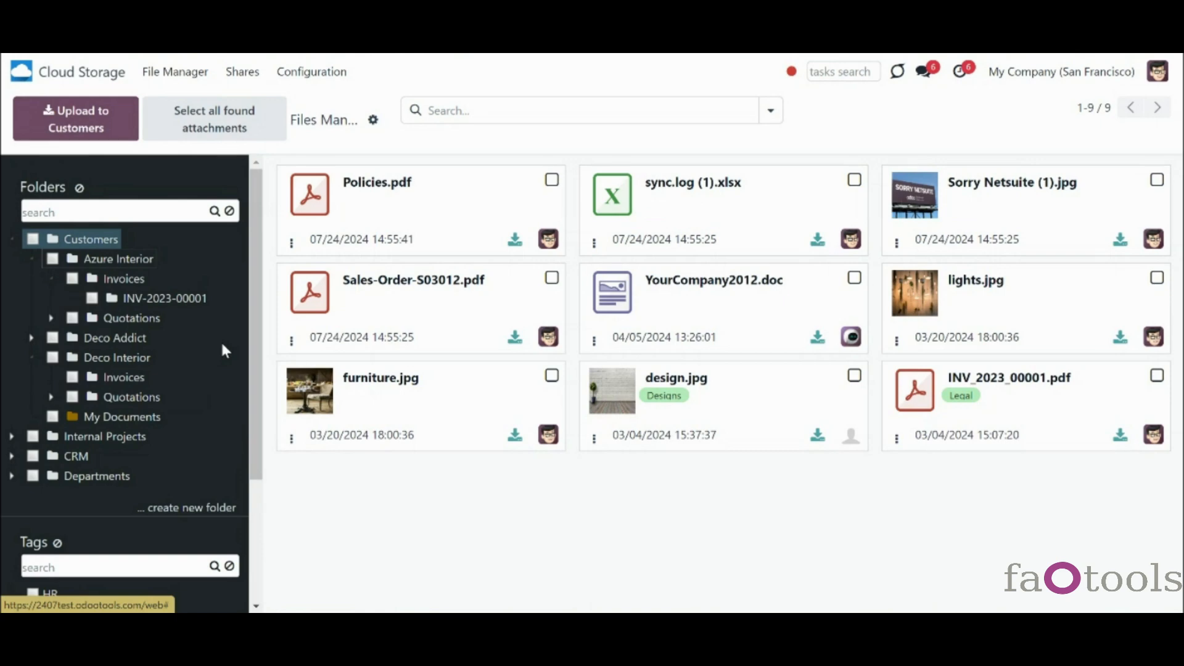
pyautogui.click(12, 239)
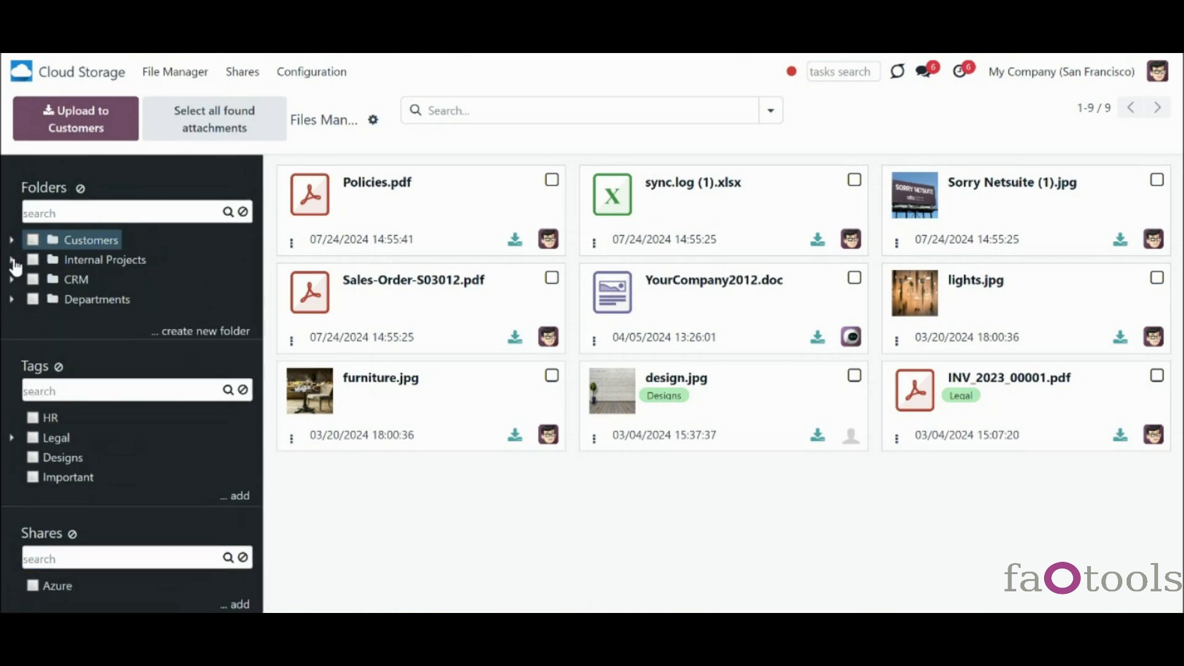
pyautogui.click(12, 260)
pyautogui.click(32, 280)
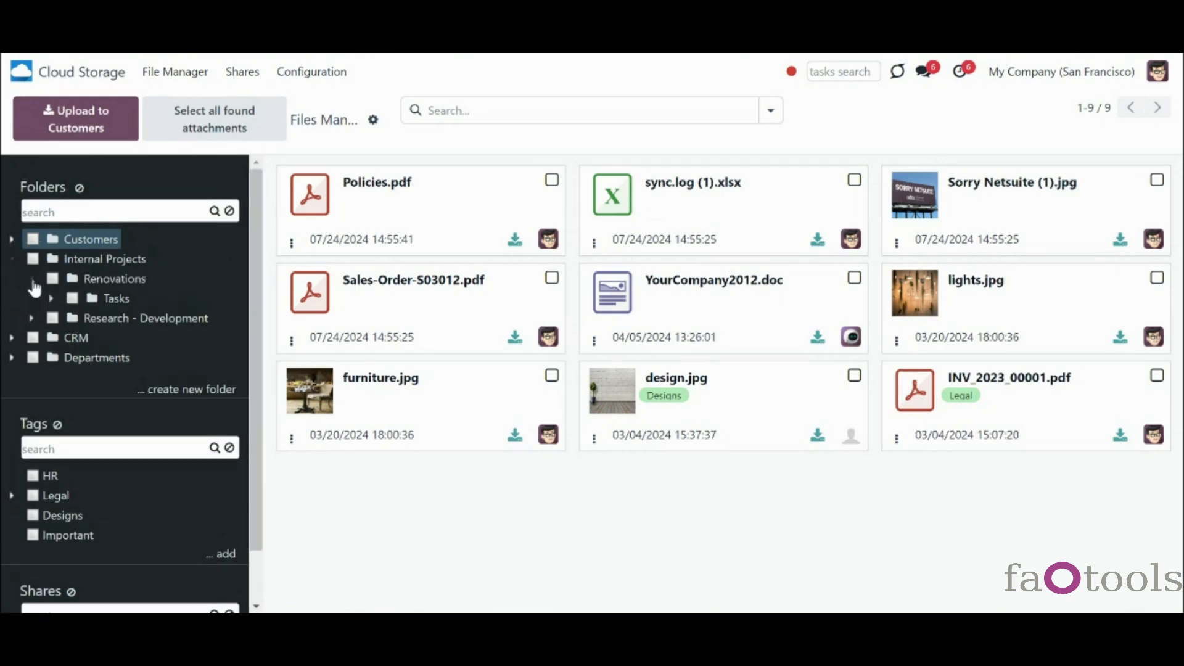
pyautogui.click(52, 300)
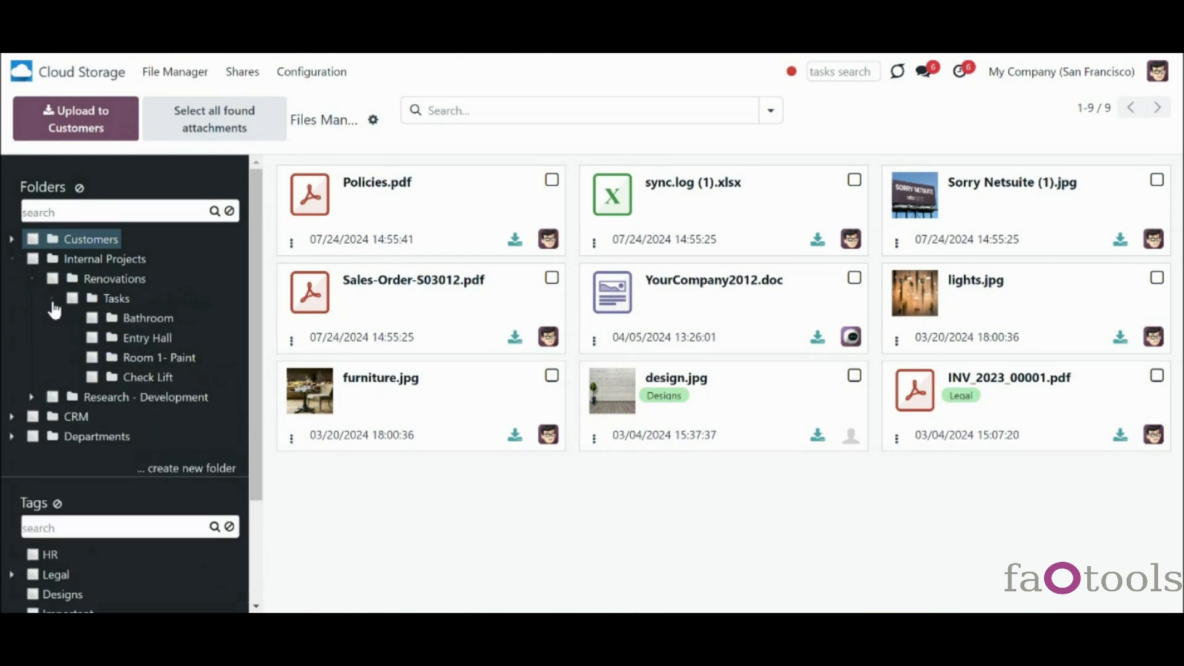
pyautogui.click(13, 259)
pyautogui.click(12, 240)
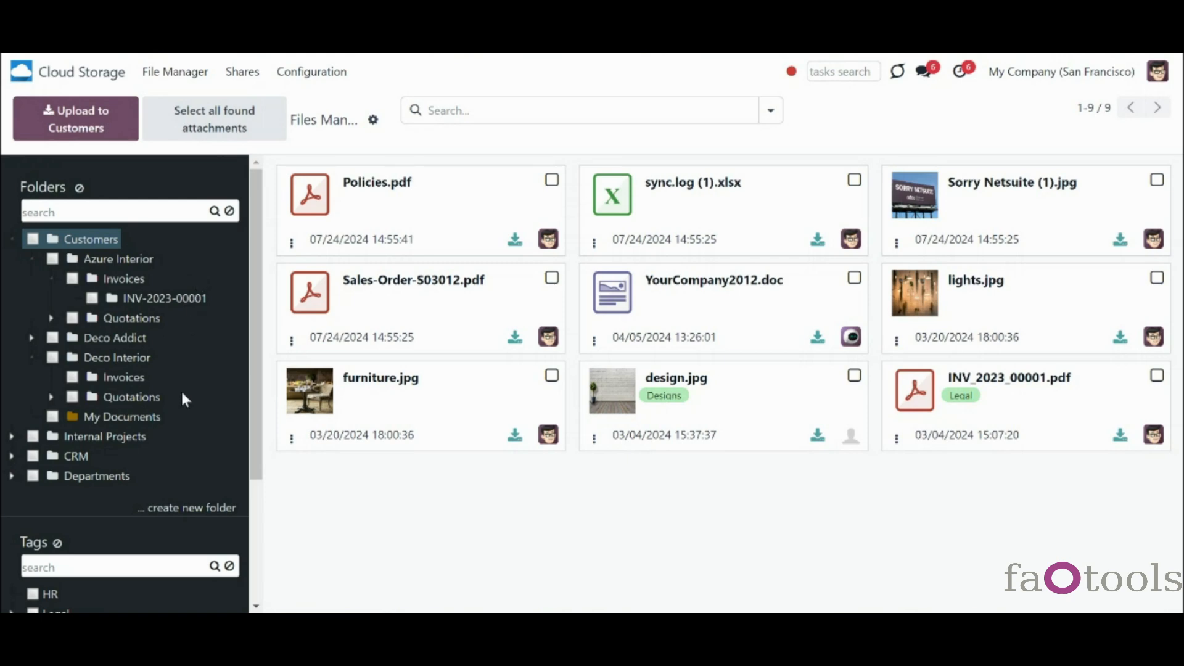
# - Create a subfolder named New Folder inside My Documents
pyautogui.rightClick(151, 422)
pyautogui.click(167, 472)
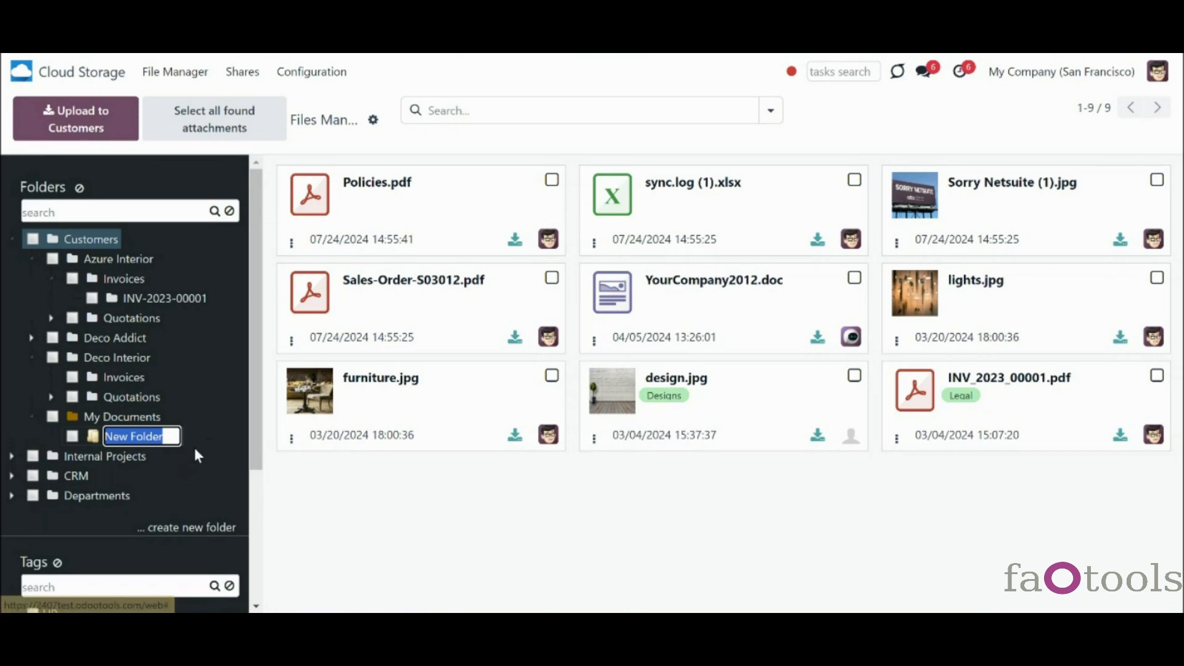
pyautogui.click(216, 437)
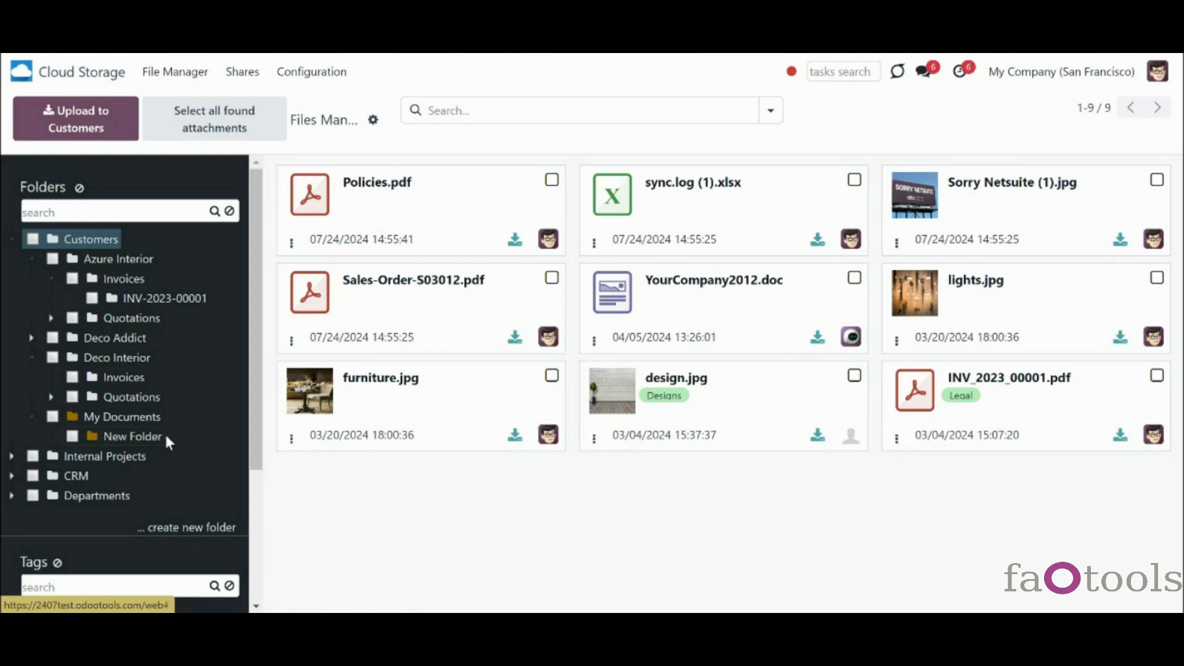
pyautogui.moveTo(255, 439)
pyautogui.mouseDown()
pyautogui.moveTo(259, 466)
pyautogui.moveTo(253, 439)
pyautogui.mouseUp()
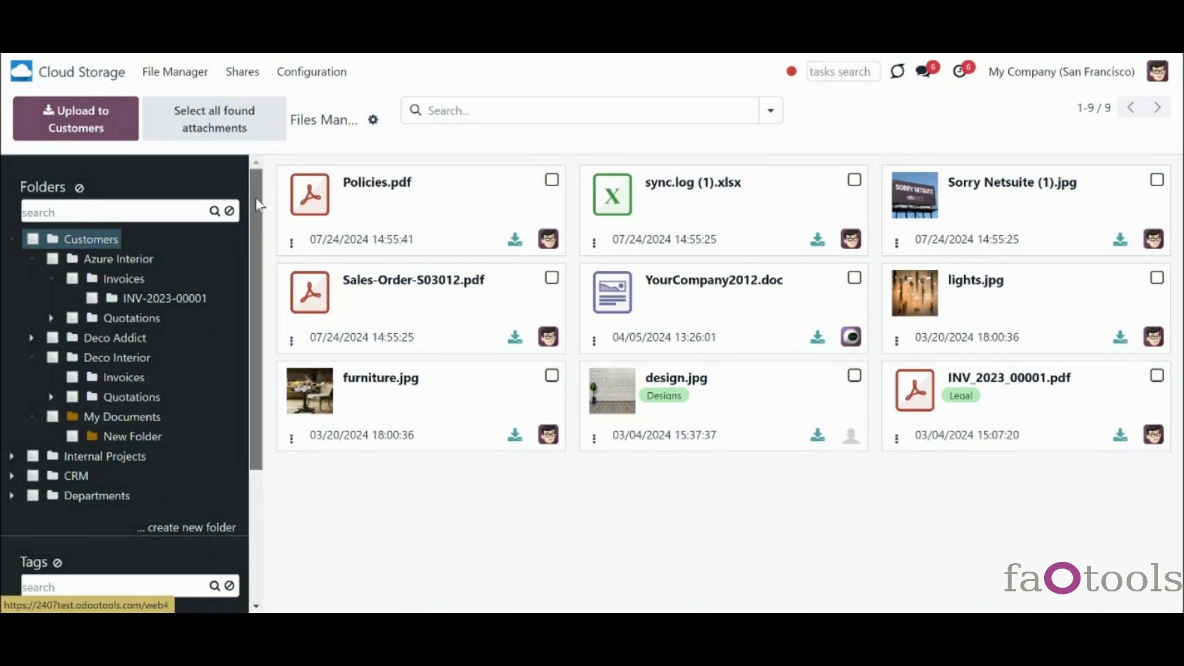
# - Search folders for 'my', view Azure Interior's linked contact, and check My Documents' settings
pyautogui.click(148, 214)
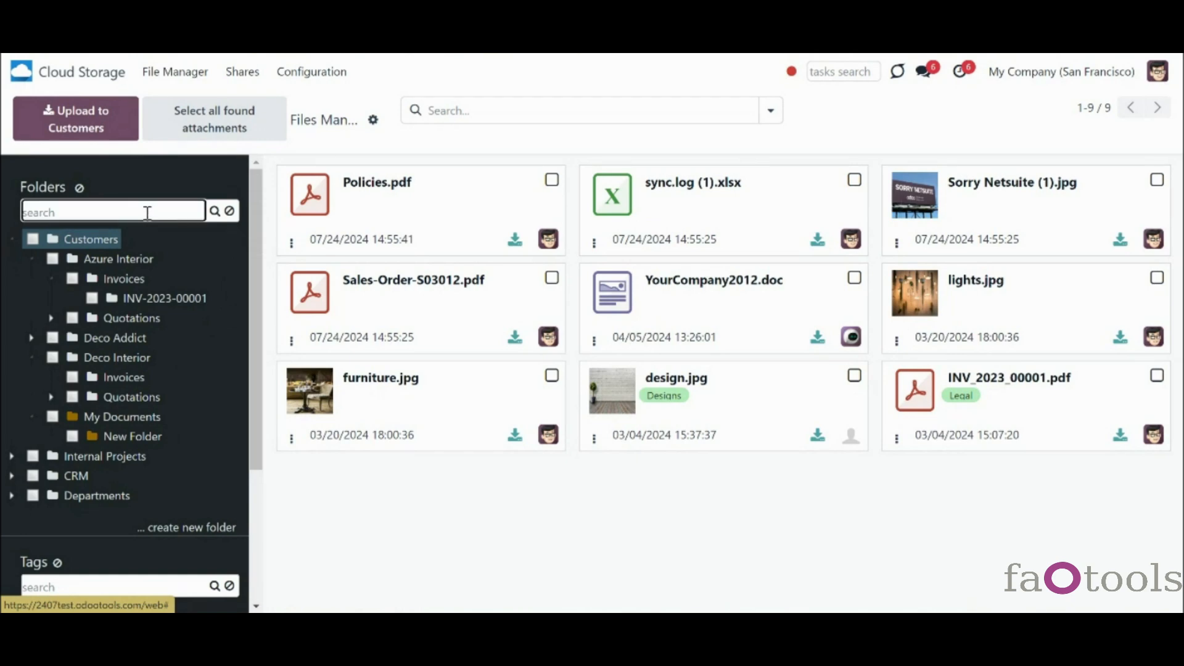
pyautogui.write('my')
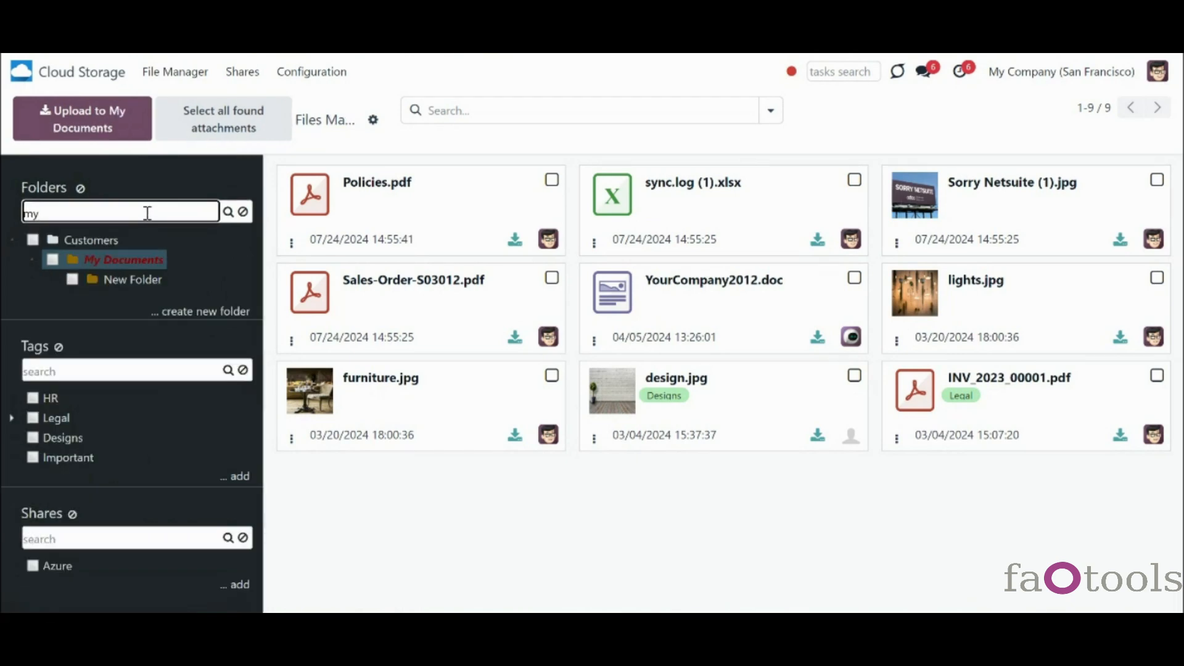
pyautogui.click(243, 212)
pyautogui.rightClick(133, 264)
pyautogui.click(178, 341)
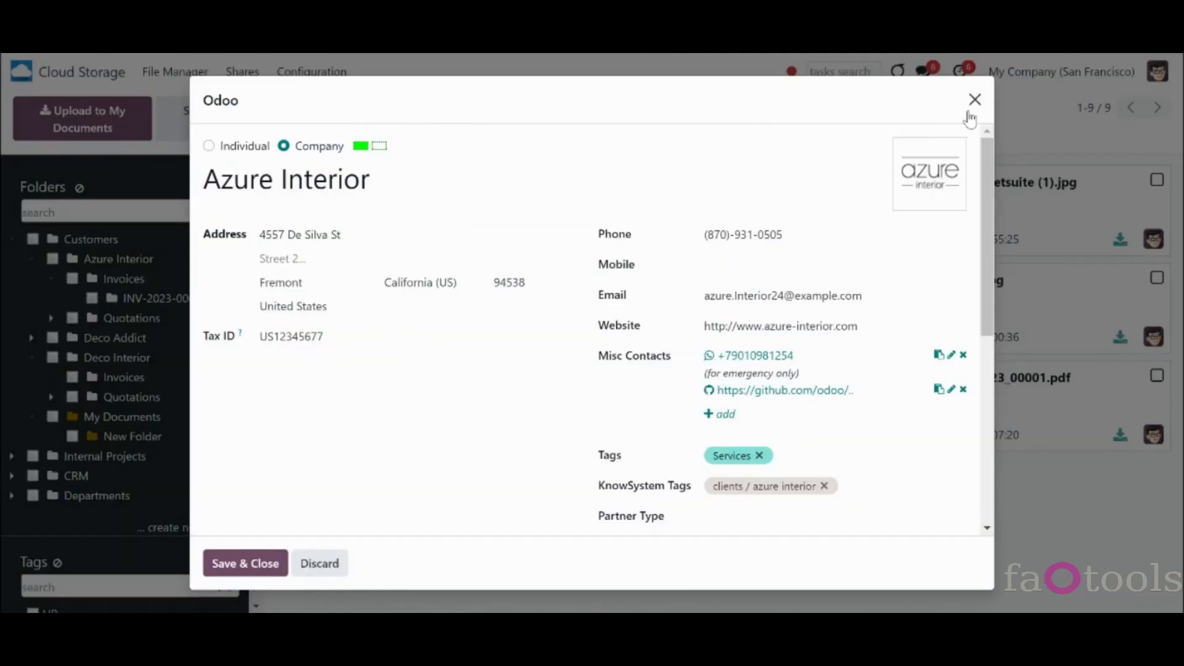
pyautogui.click(972, 99)
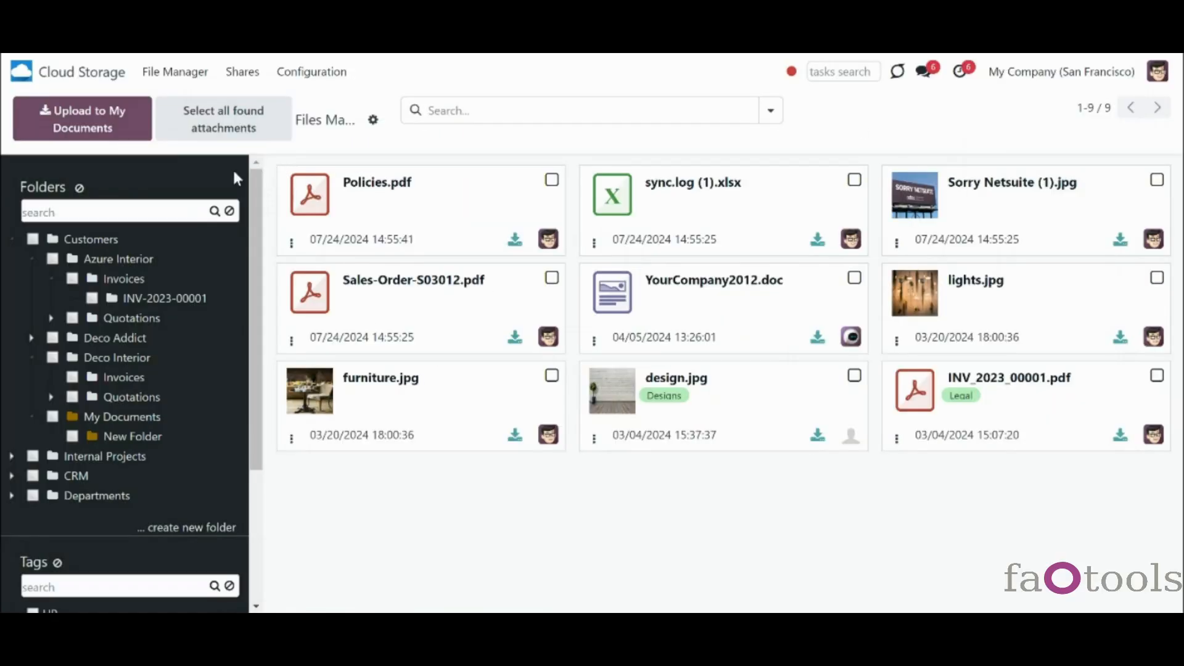
pyautogui.rightClick(132, 437)
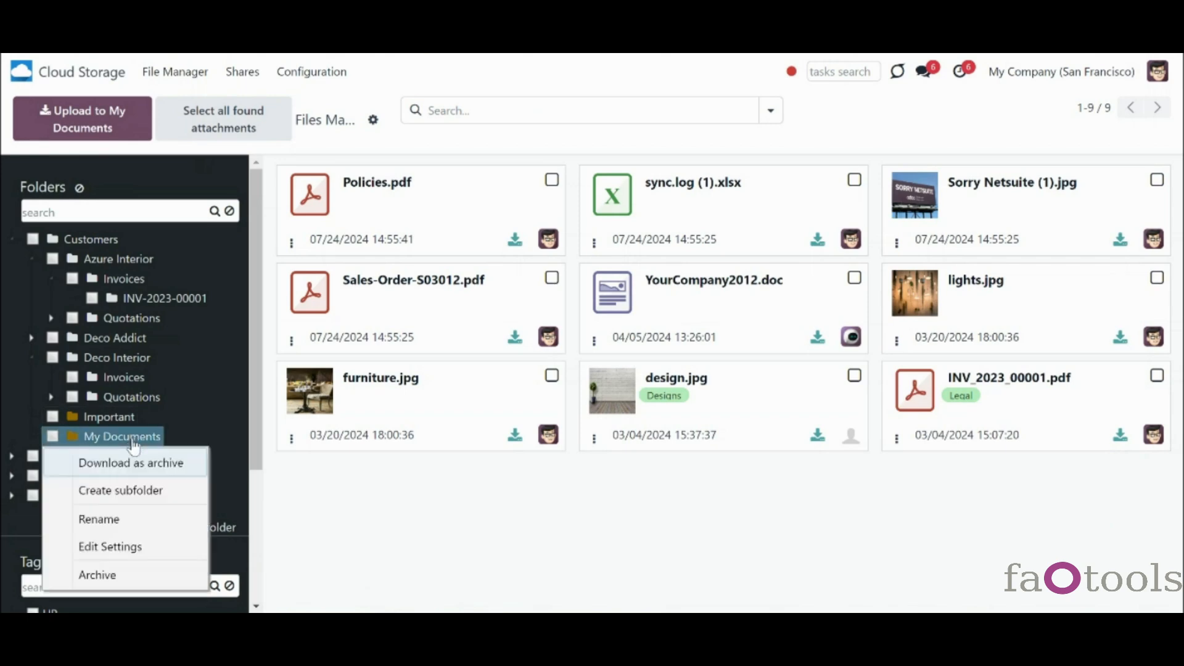
pyautogui.click(159, 543)
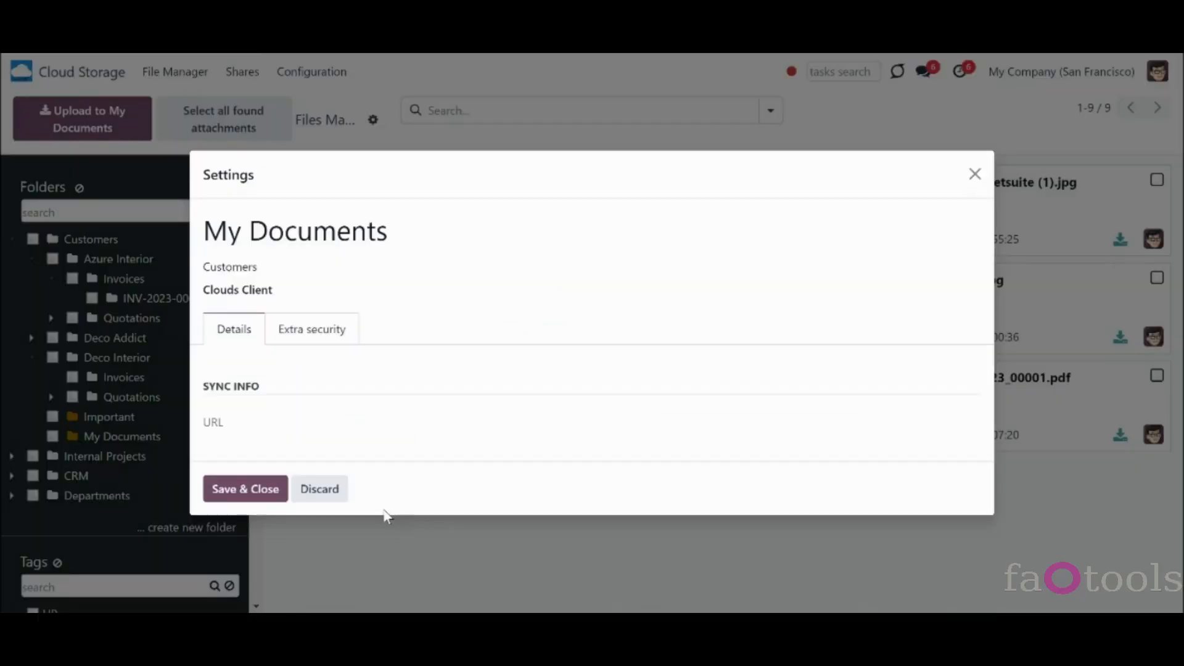
pyautogui.click(331, 493)
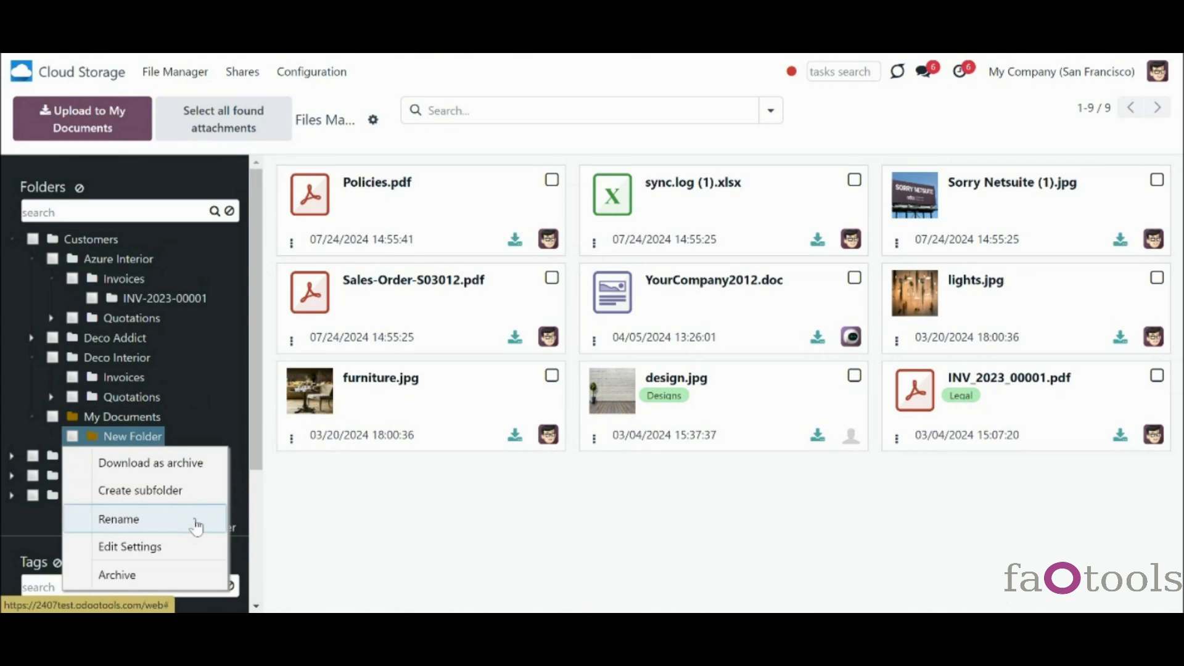
# - Rename New Folder to 'Important' and move it up under Customers beside My Documents
pyautogui.click(198, 520)
pyautogui.write('Important')
pyautogui.press('Return')
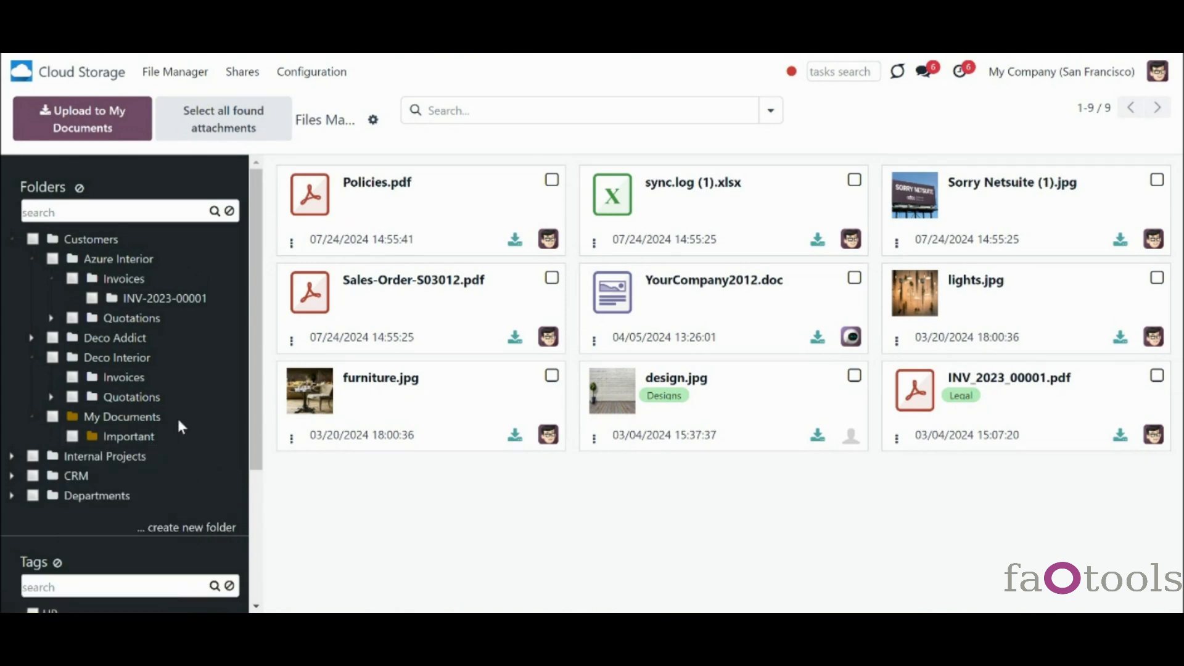
pyautogui.moveTo(116, 439); pyautogui.dragTo(53, 430)
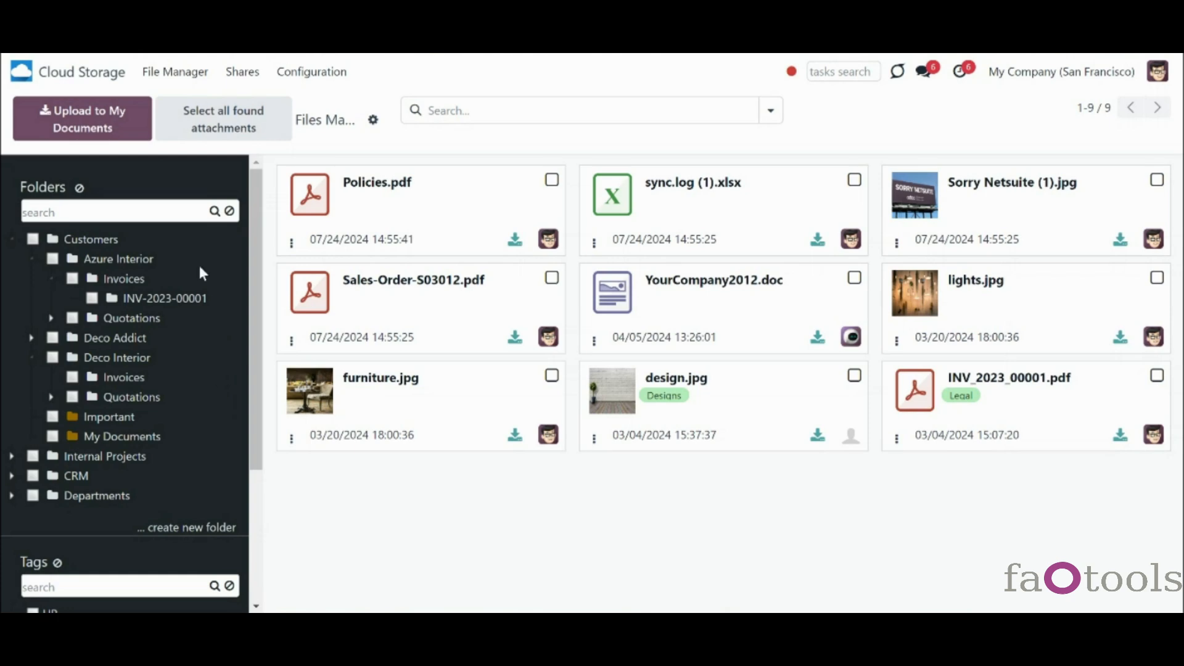
# - Search folders for 'azure', view Azure Interior's Invoices files, then collapse those folders
pyautogui.click(135, 210)
pyautogui.write('azure')
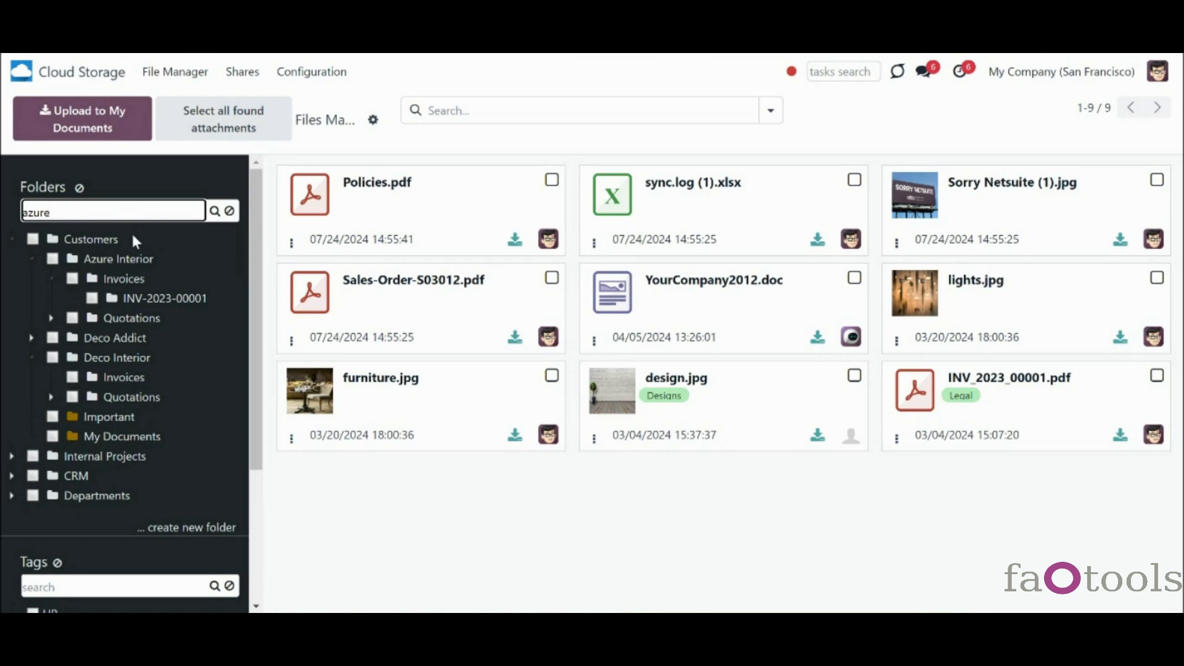
pyautogui.click(216, 211)
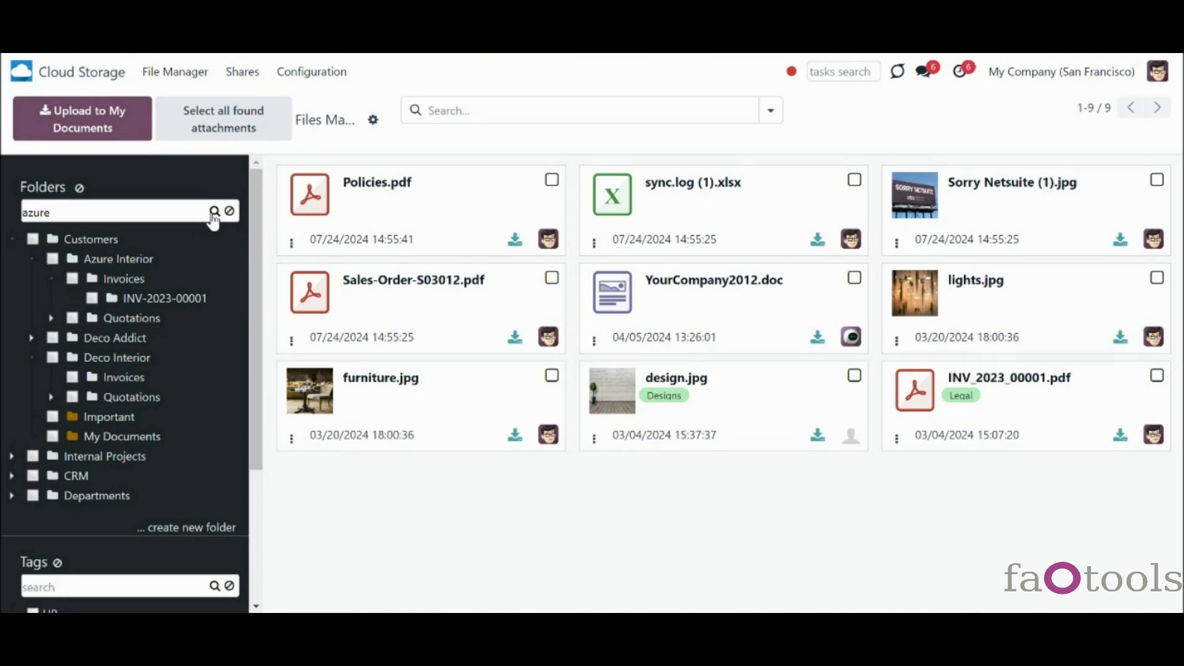
pyautogui.click(230, 211)
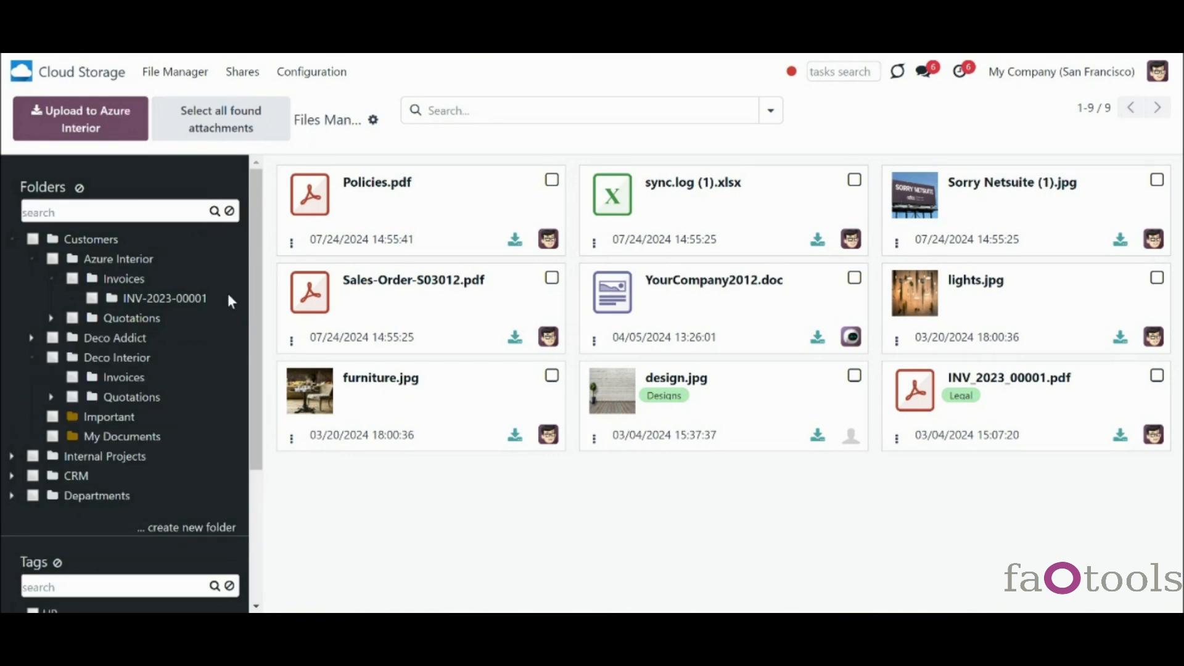
pyautogui.click(126, 277)
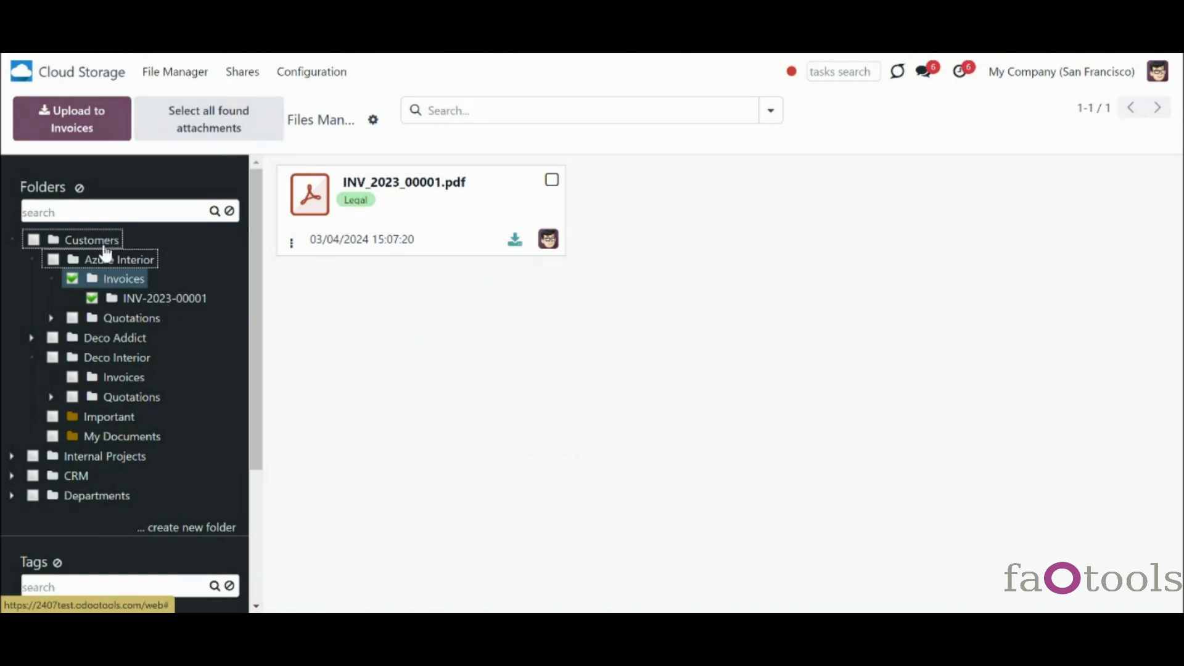
pyautogui.click(49, 278)
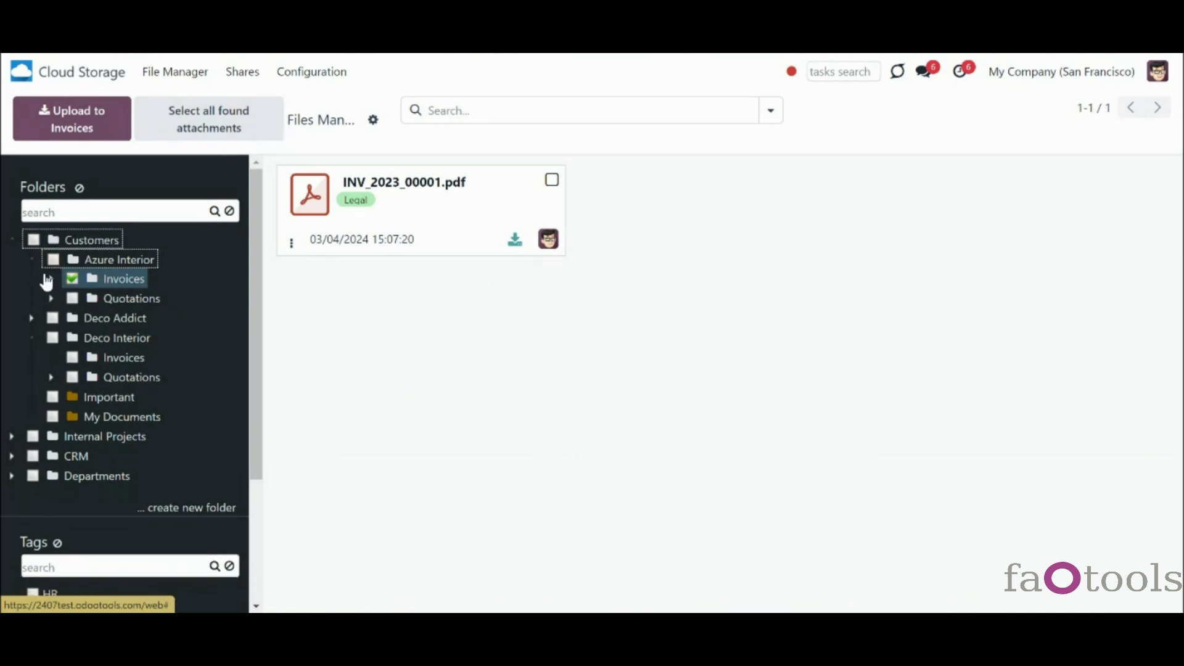
pyautogui.click(32, 260)
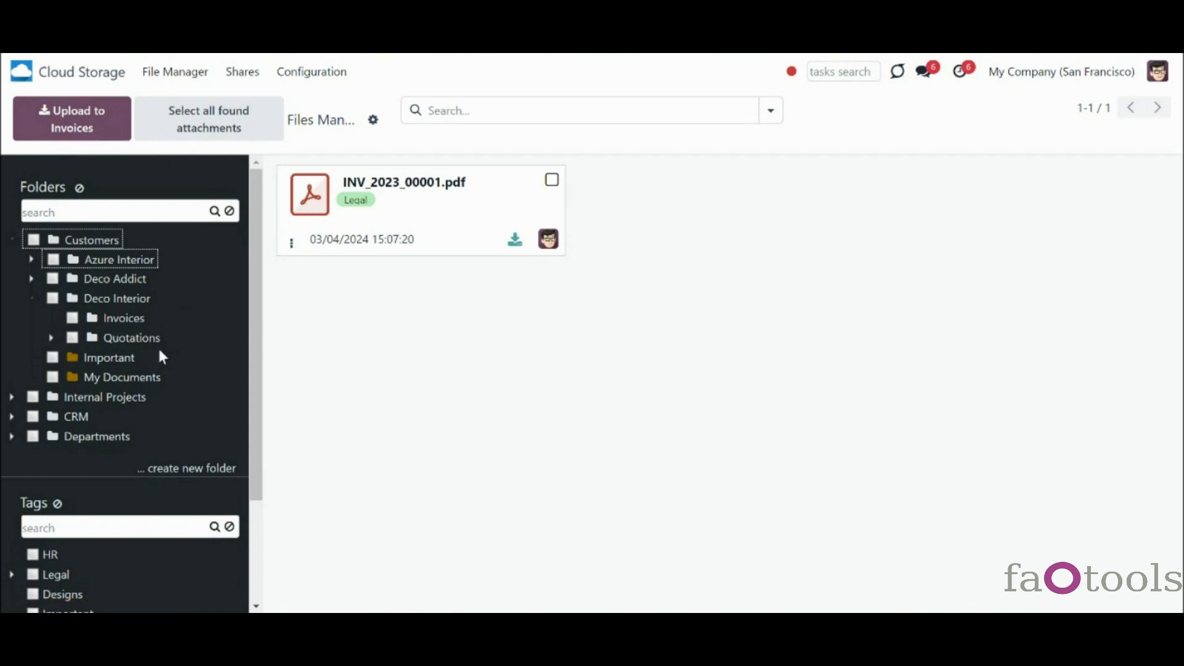
# - Show files from Customers and all its subfolders, then clear the folder filters
pyautogui.click(11, 241)
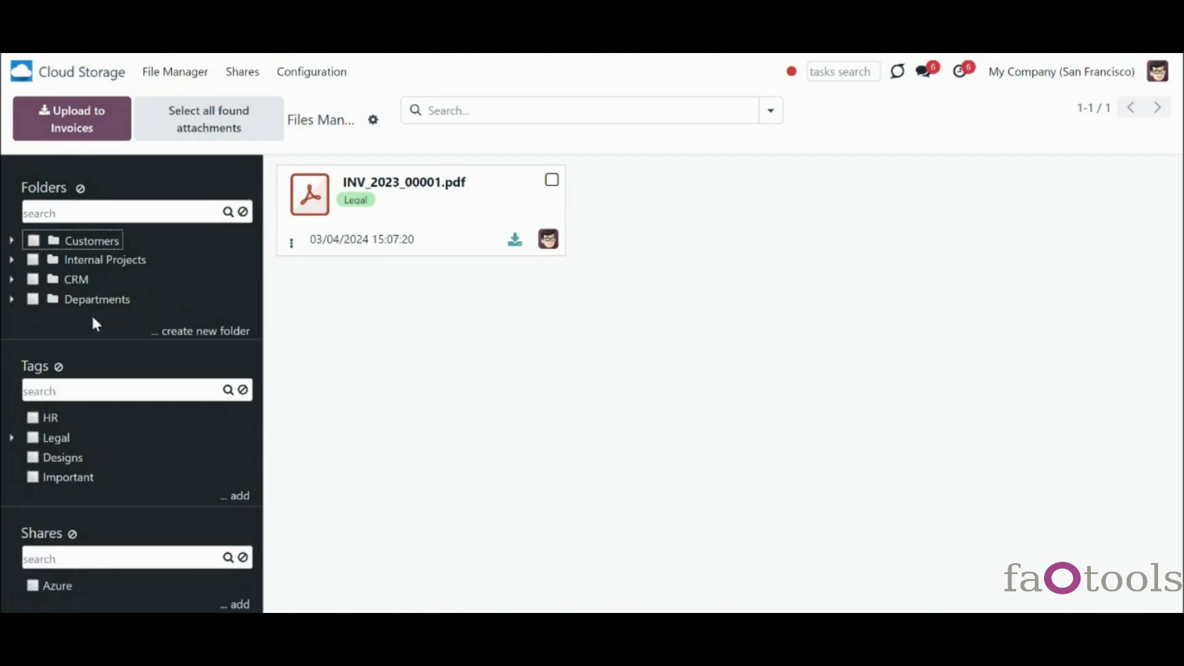
pyautogui.click(10, 241)
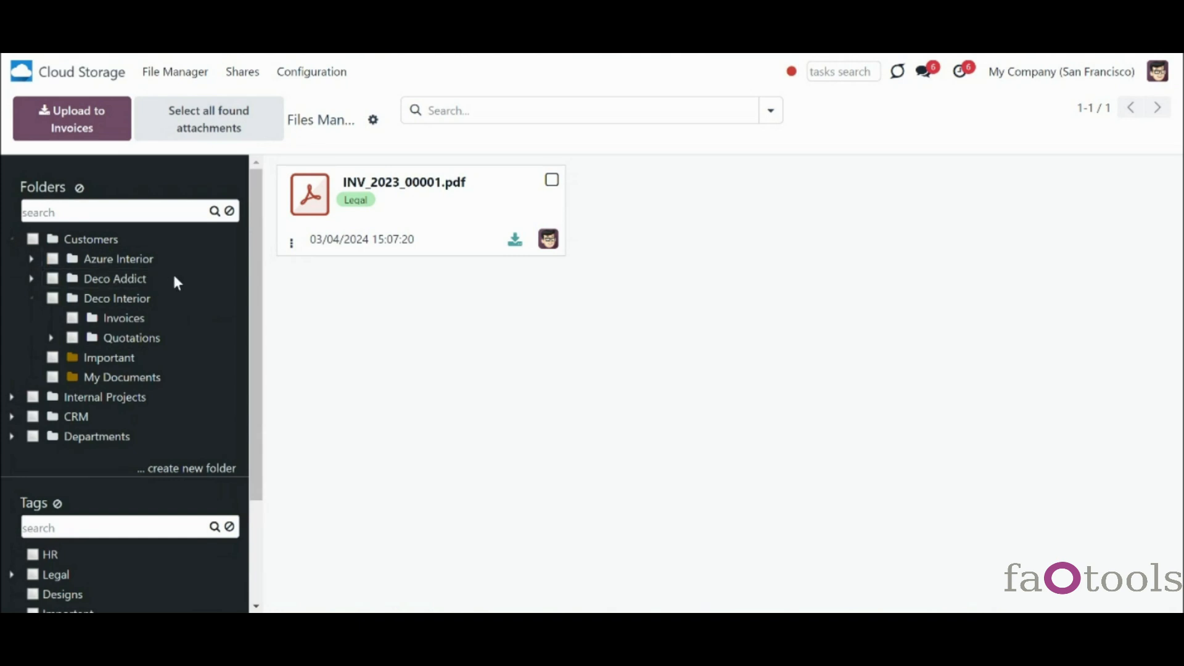
pyautogui.click(34, 240)
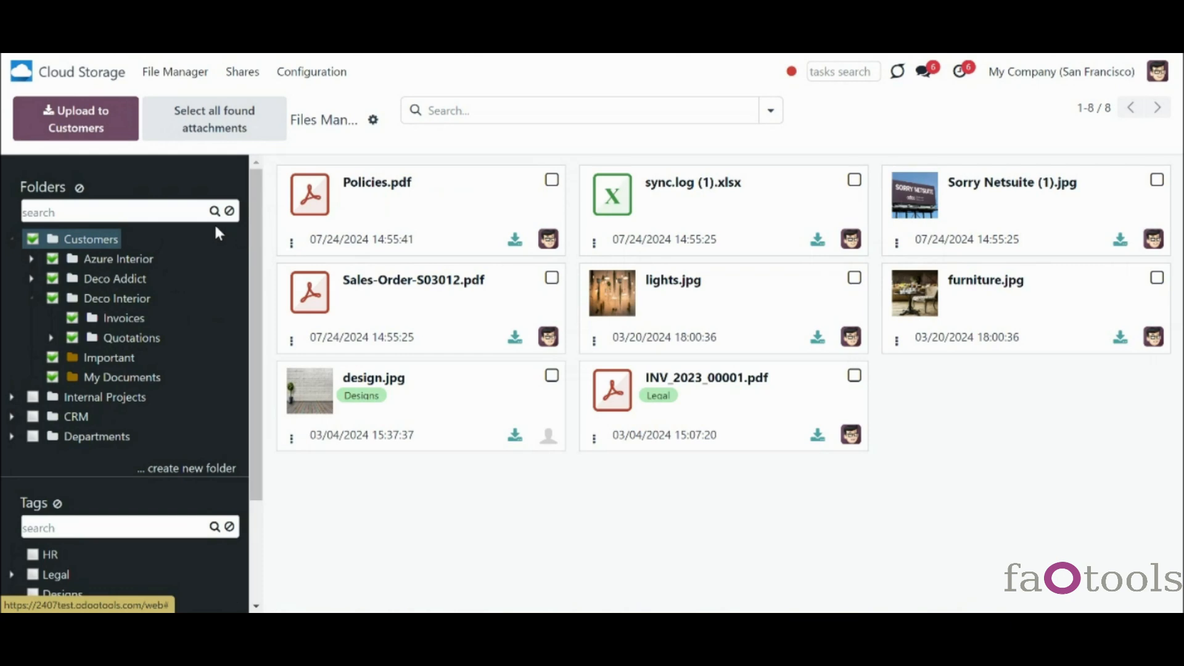
pyautogui.click(79, 187)
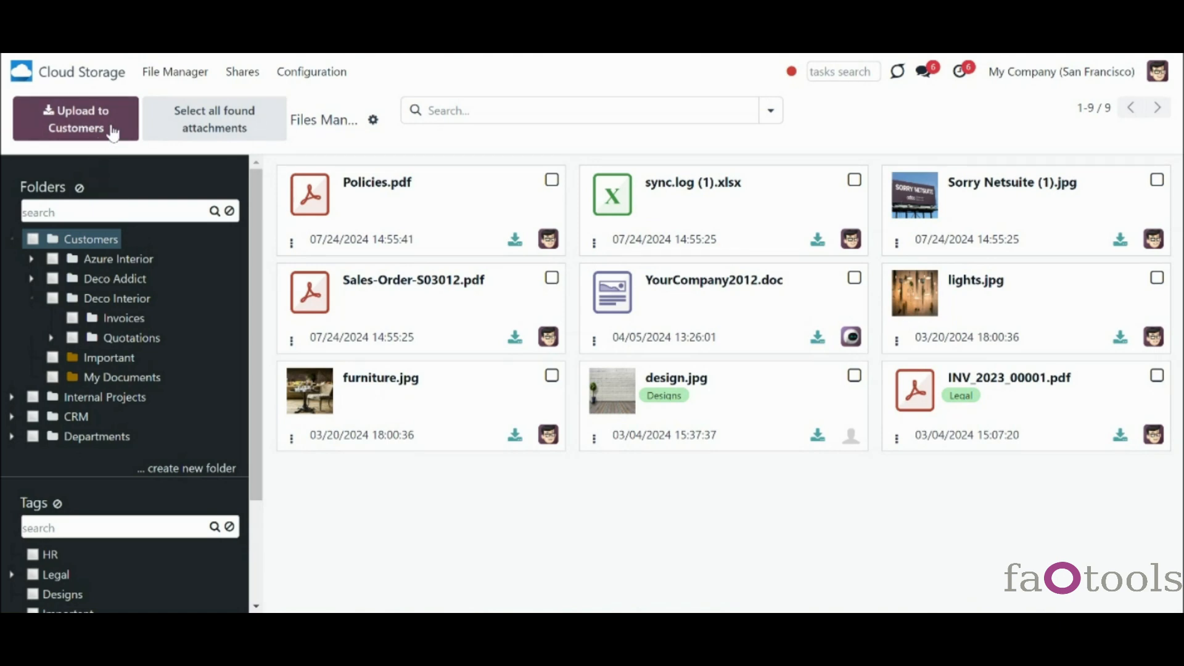
# - Download the Azure Interior folder as an archive
pyautogui.click(53, 260)
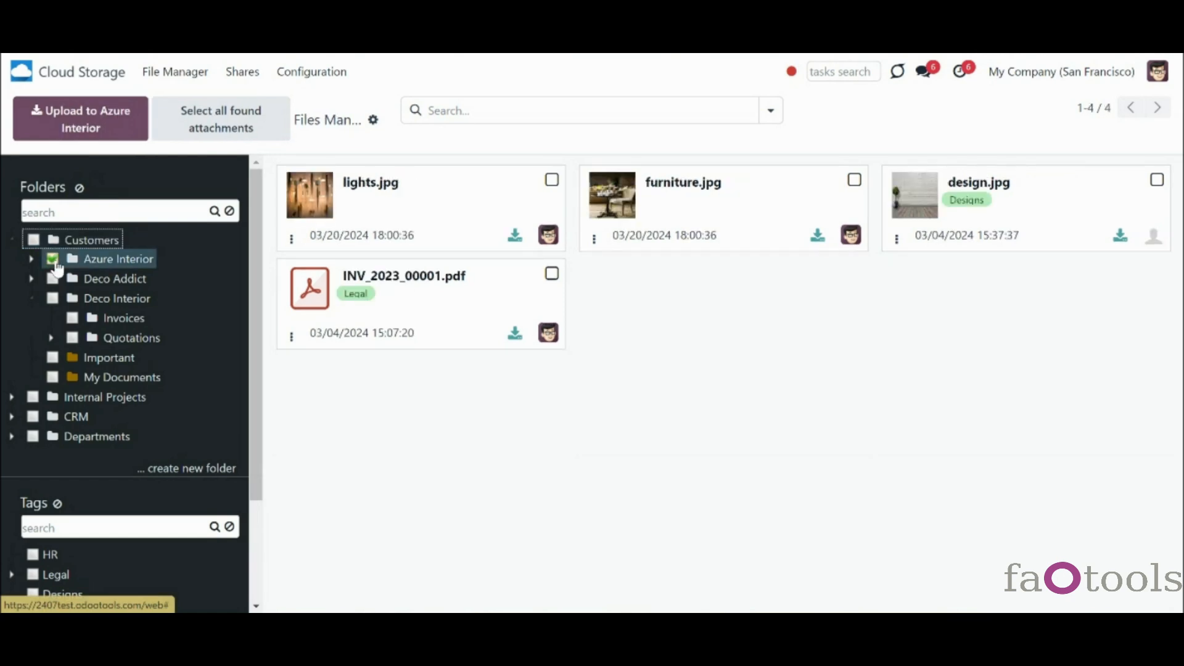
pyautogui.click(54, 260)
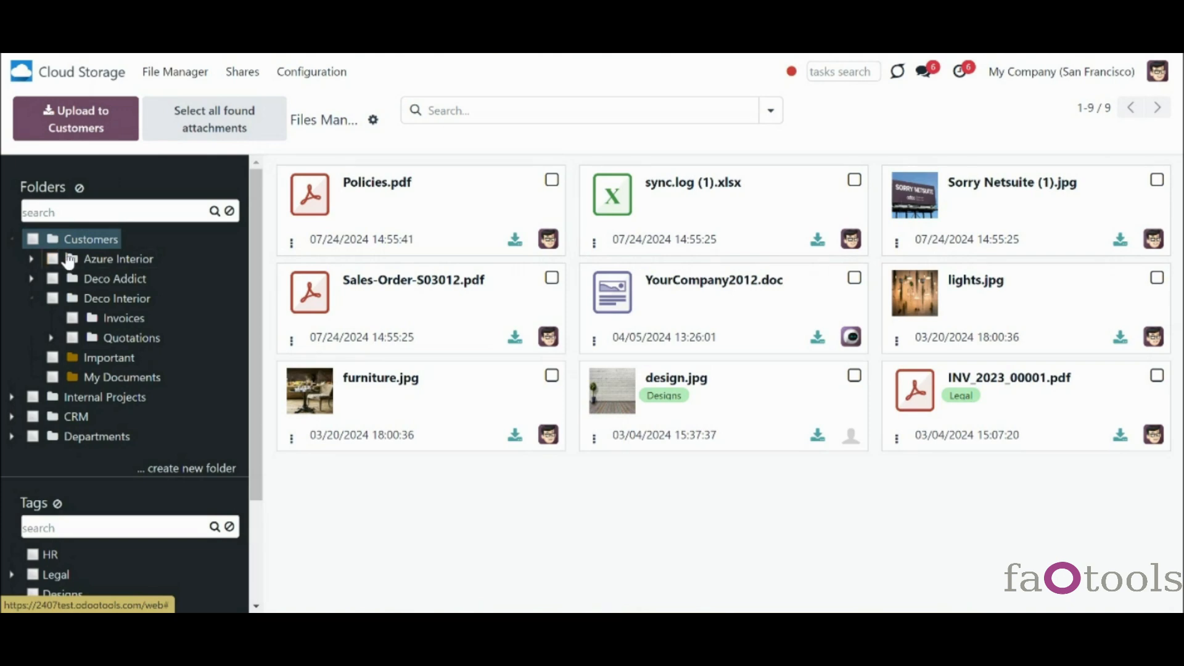
pyautogui.rightClick(65, 259)
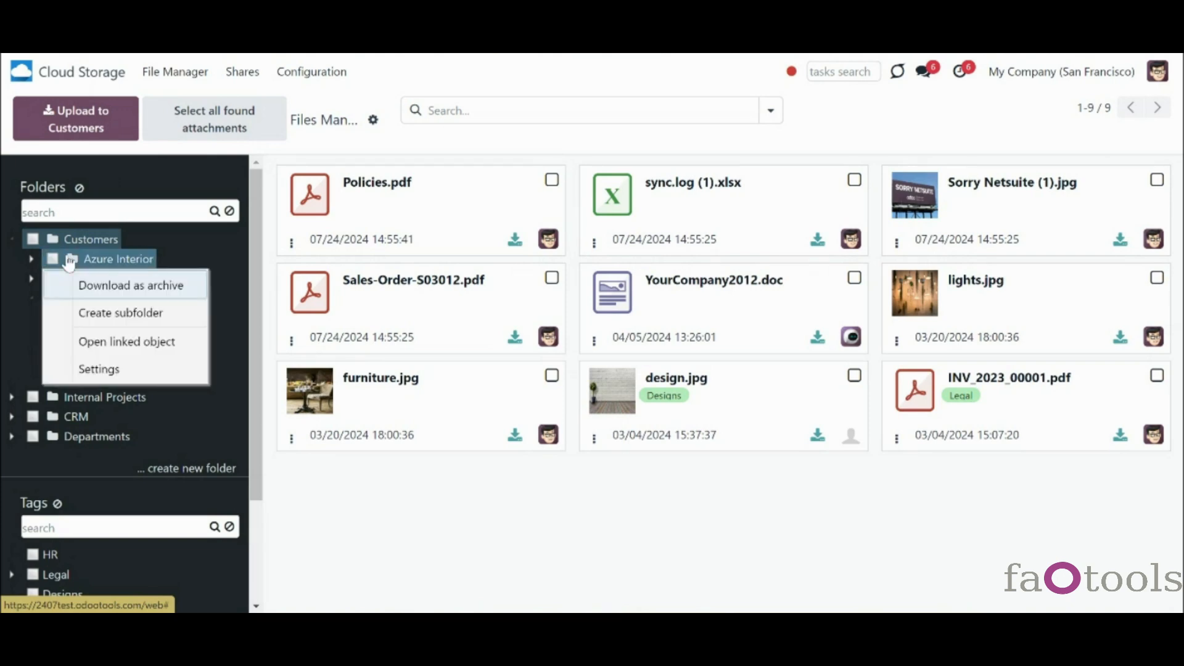
pyautogui.click(193, 297)
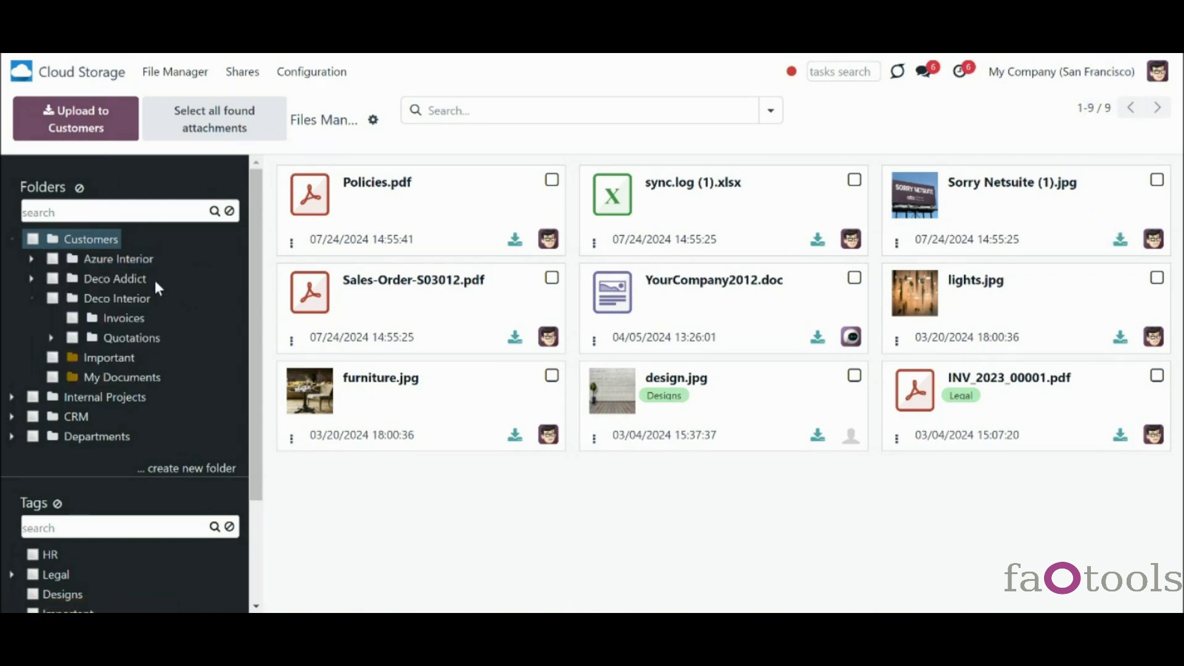
# - Filter files by Azure Interior and Deco Addict, select all listed files, then clear the selection
pyautogui.click(52, 260)
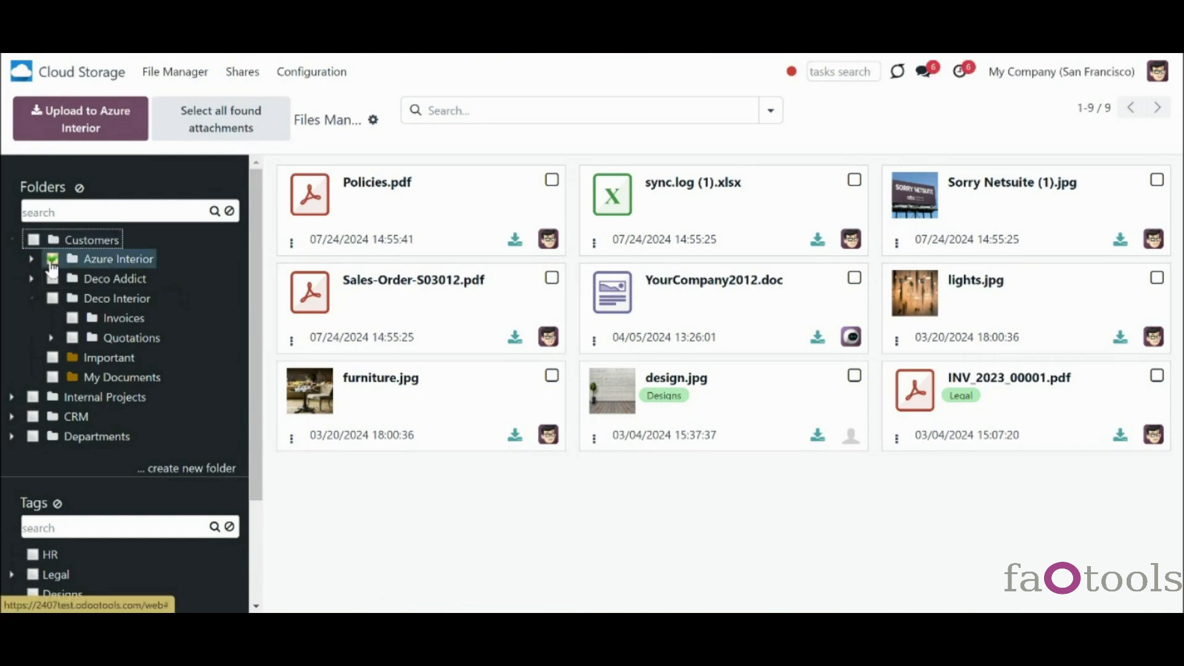
pyautogui.click(53, 279)
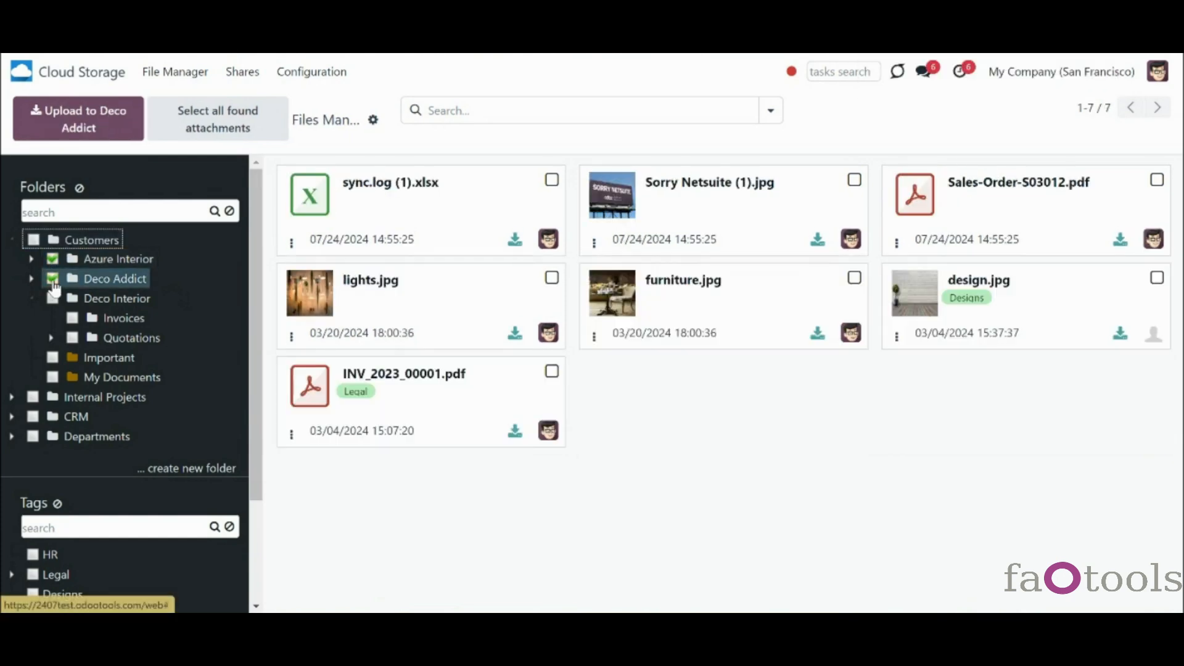
pyautogui.click(191, 131)
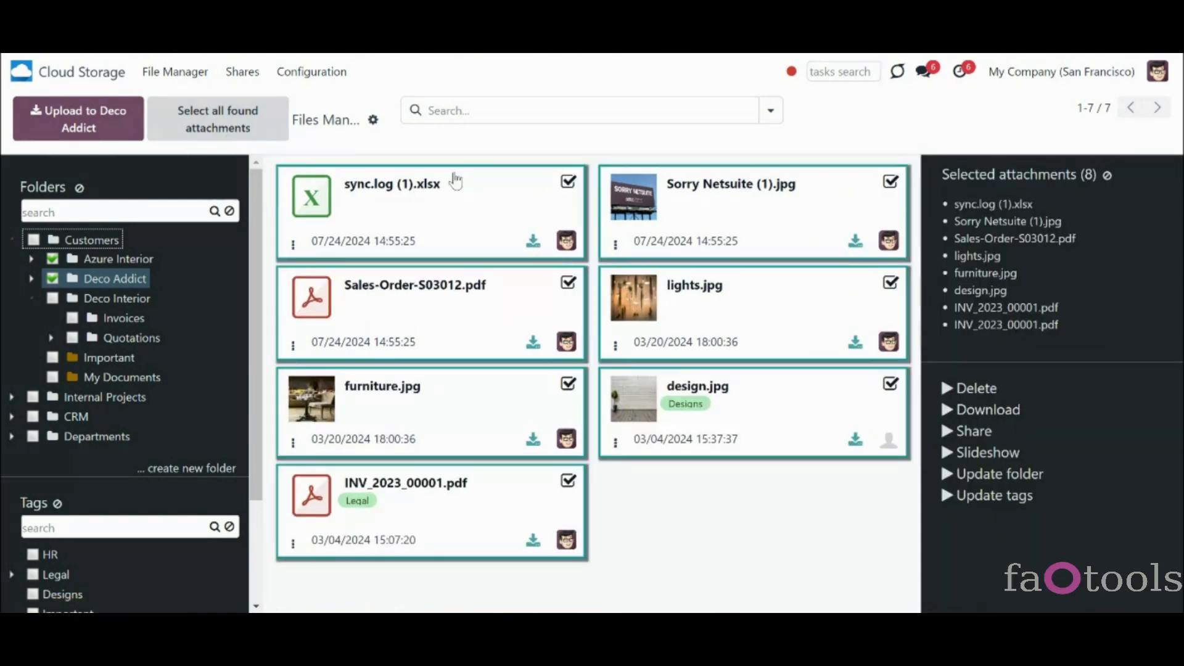
pyautogui.click(1108, 175)
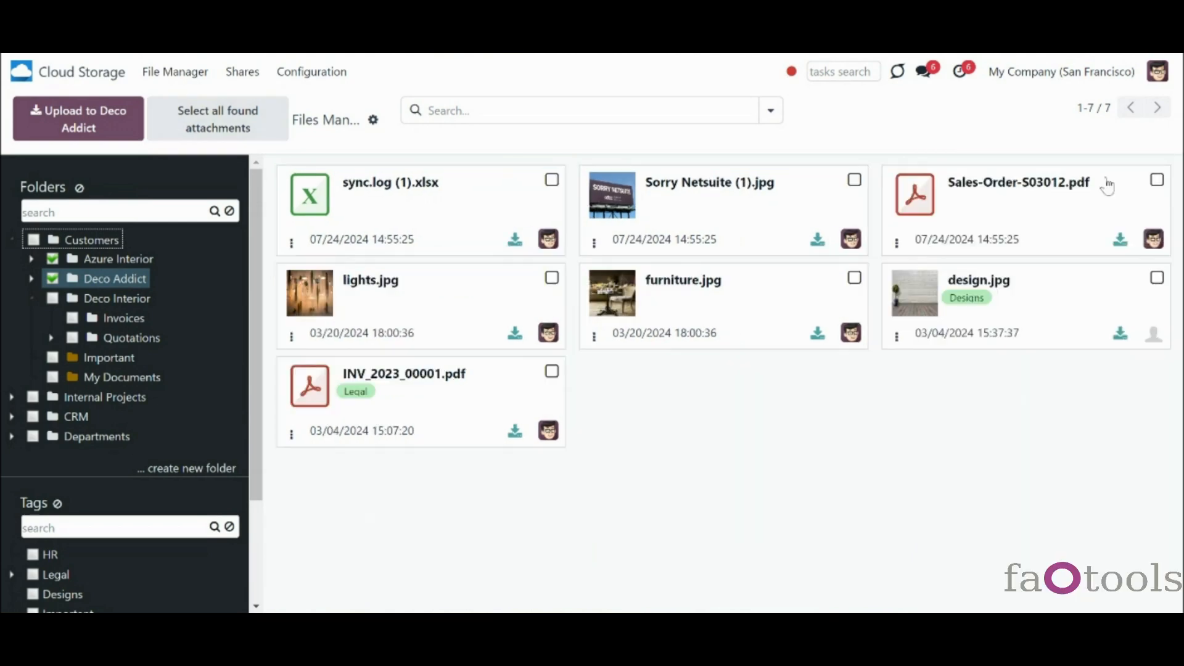
# - Create New Folder inside Azure Interior and move it to the top of its subfolders
pyautogui.rightClick(112, 260)
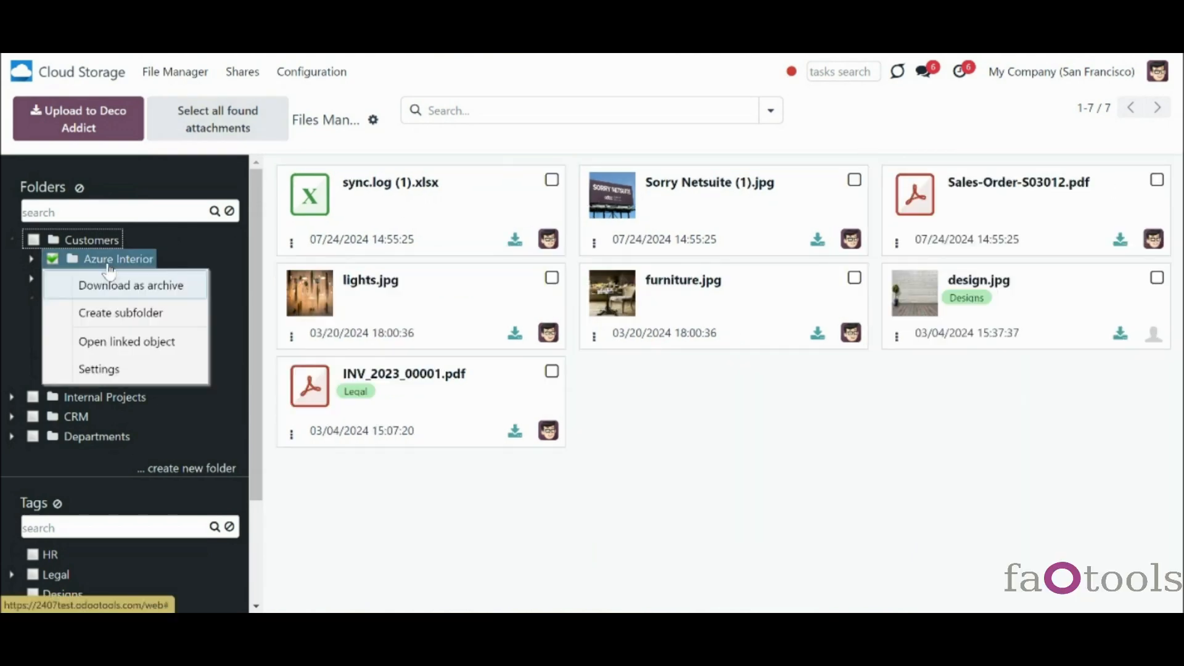
pyautogui.click(122, 313)
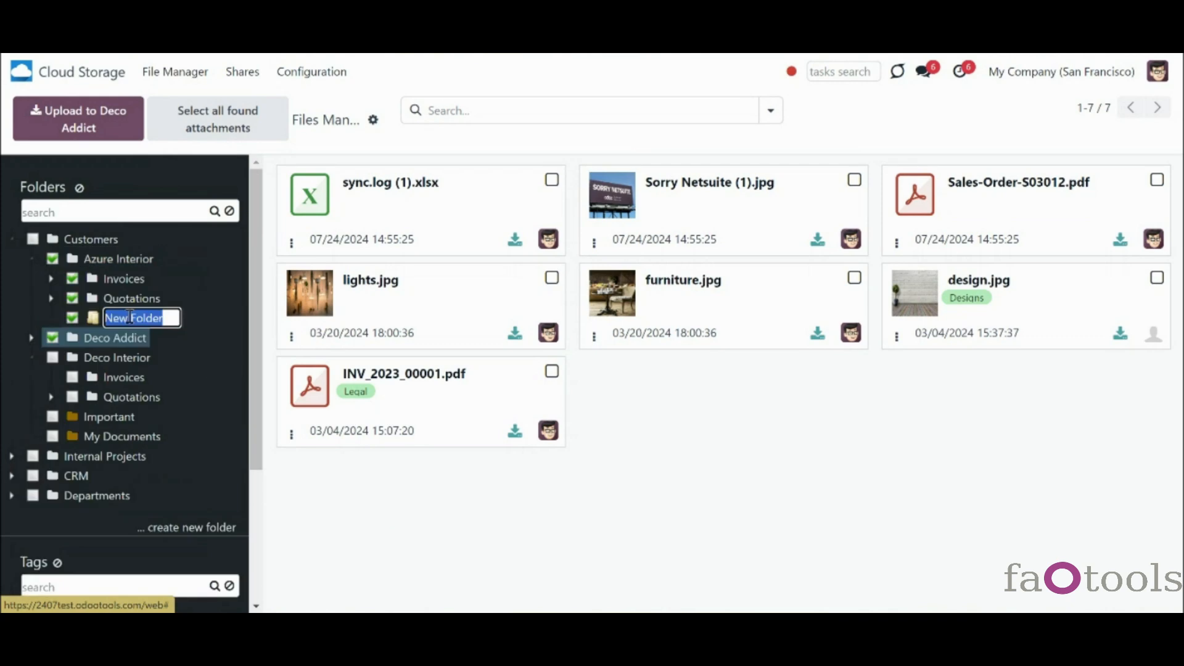
pyautogui.click(205, 317)
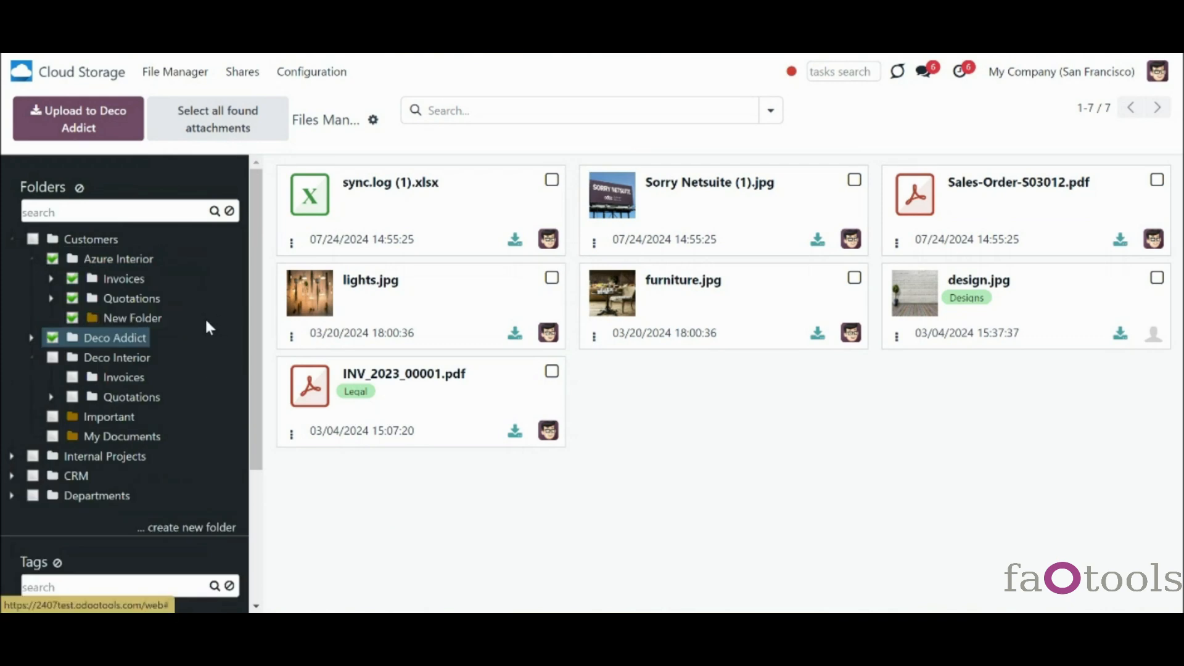
pyautogui.moveTo(140, 325); pyautogui.dragTo(128, 286)
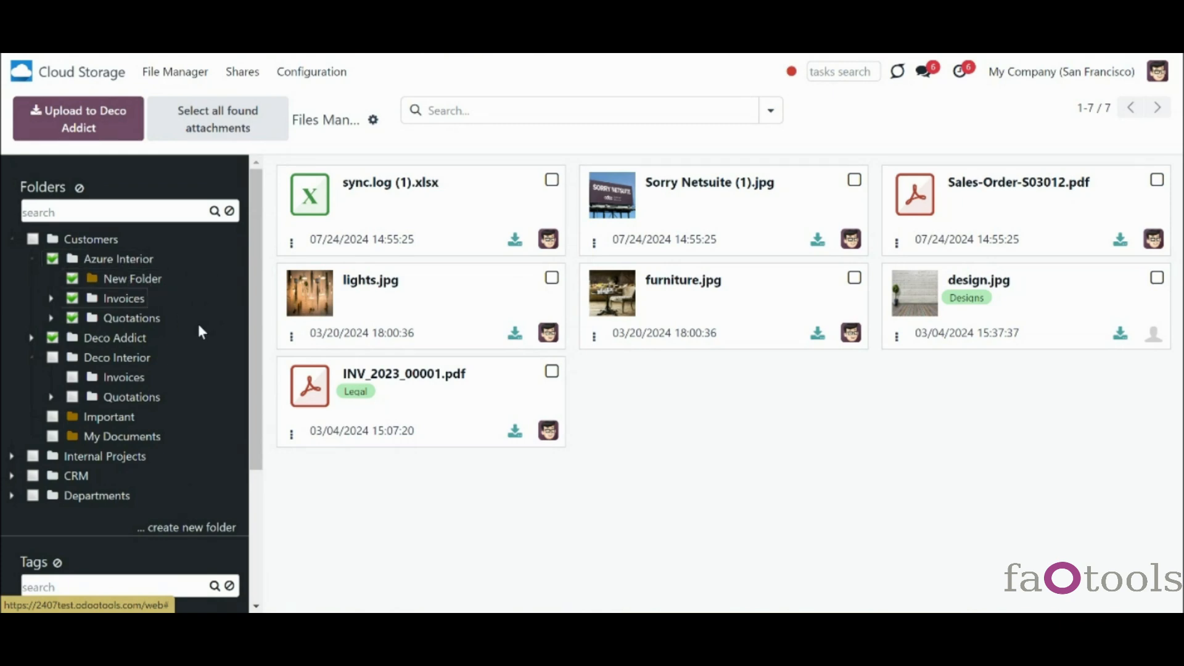
pyautogui.rightClick(115, 264)
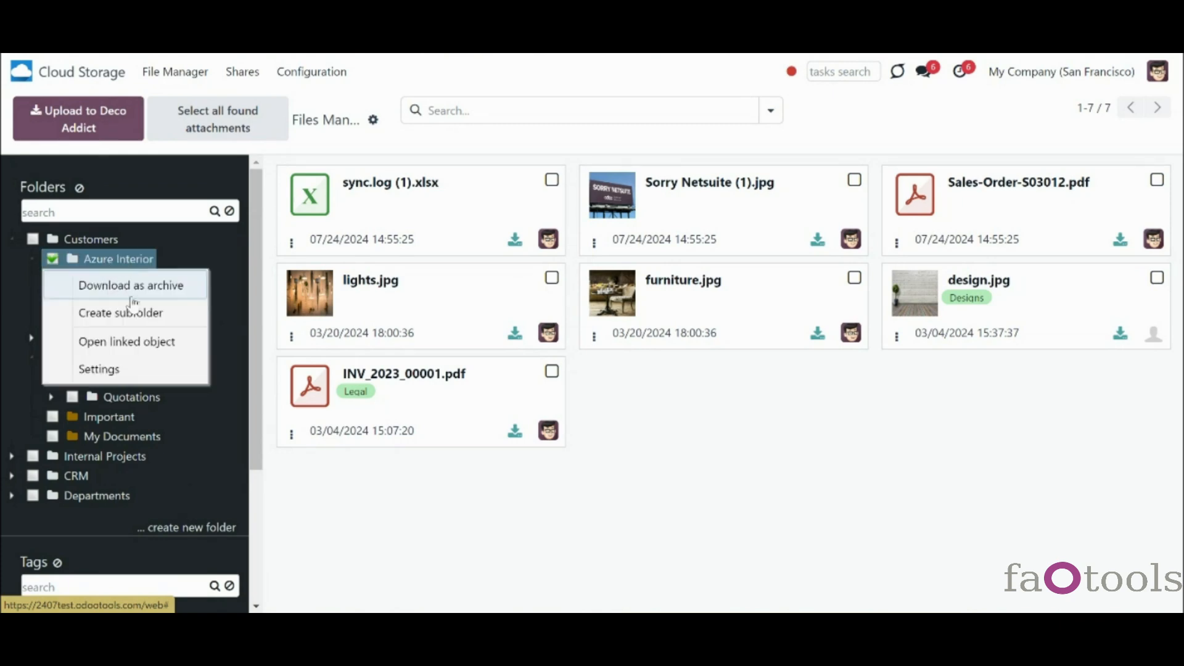
pyautogui.click(169, 341)
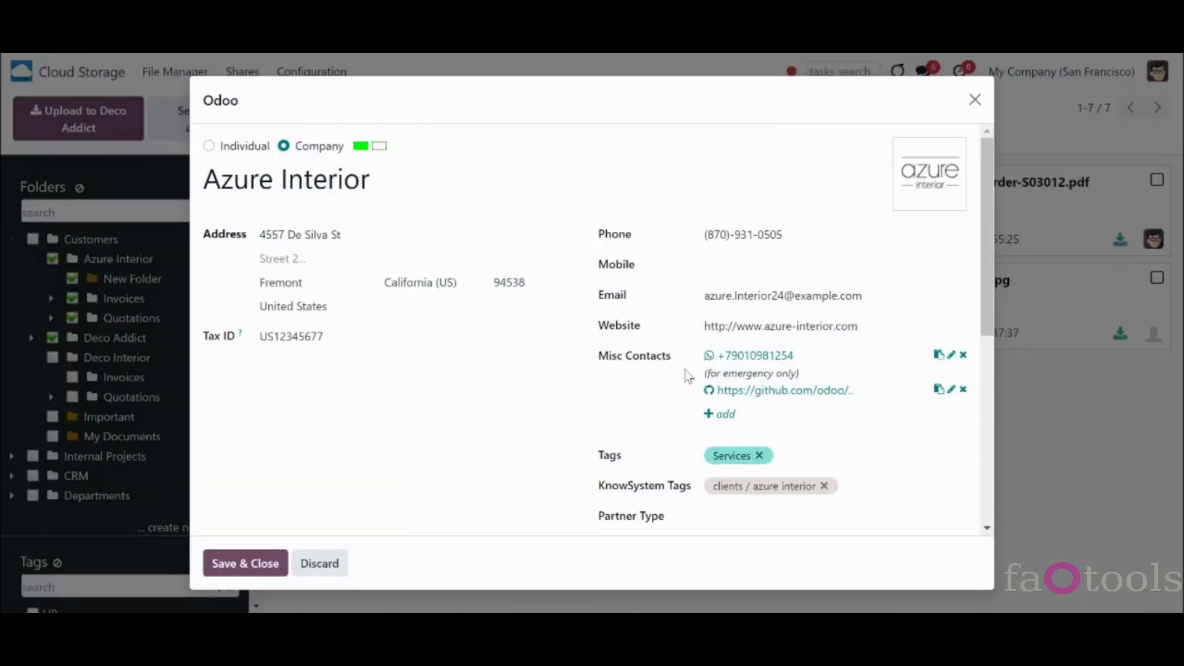
pyautogui.moveTo(987, 292); pyautogui.dragTo(1053, 530)
pyautogui.moveTo(1040, 462); pyautogui.dragTo(989, 133)
pyautogui.click(975, 100)
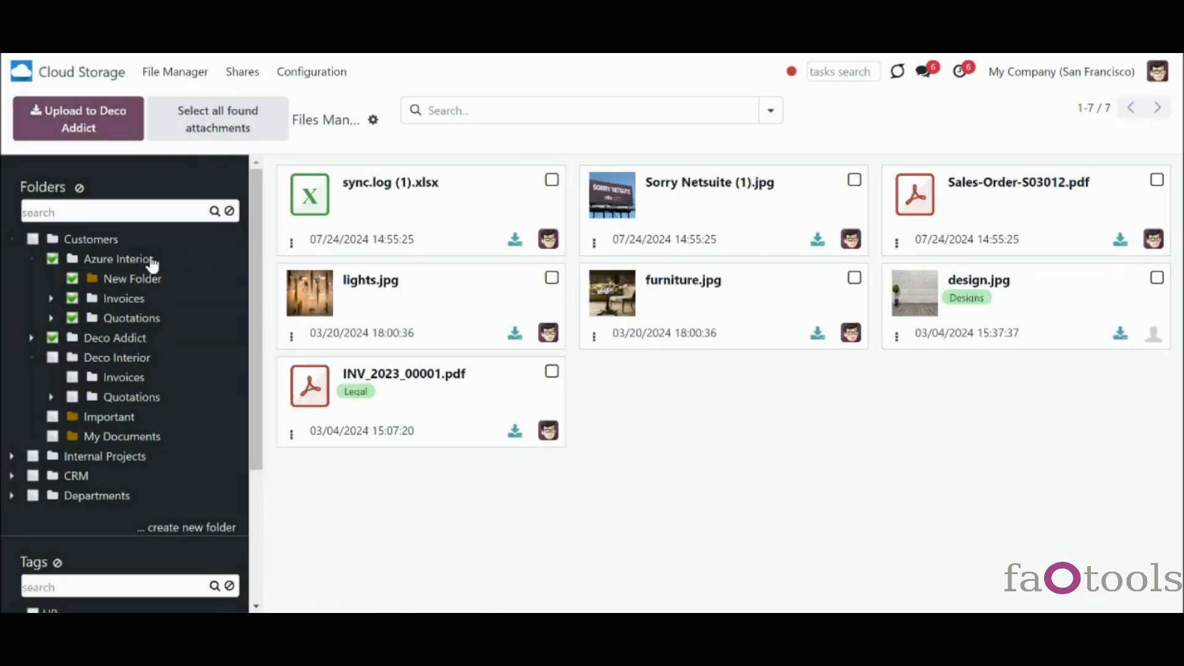
pyautogui.rightClick(152, 262)
pyautogui.click(176, 370)
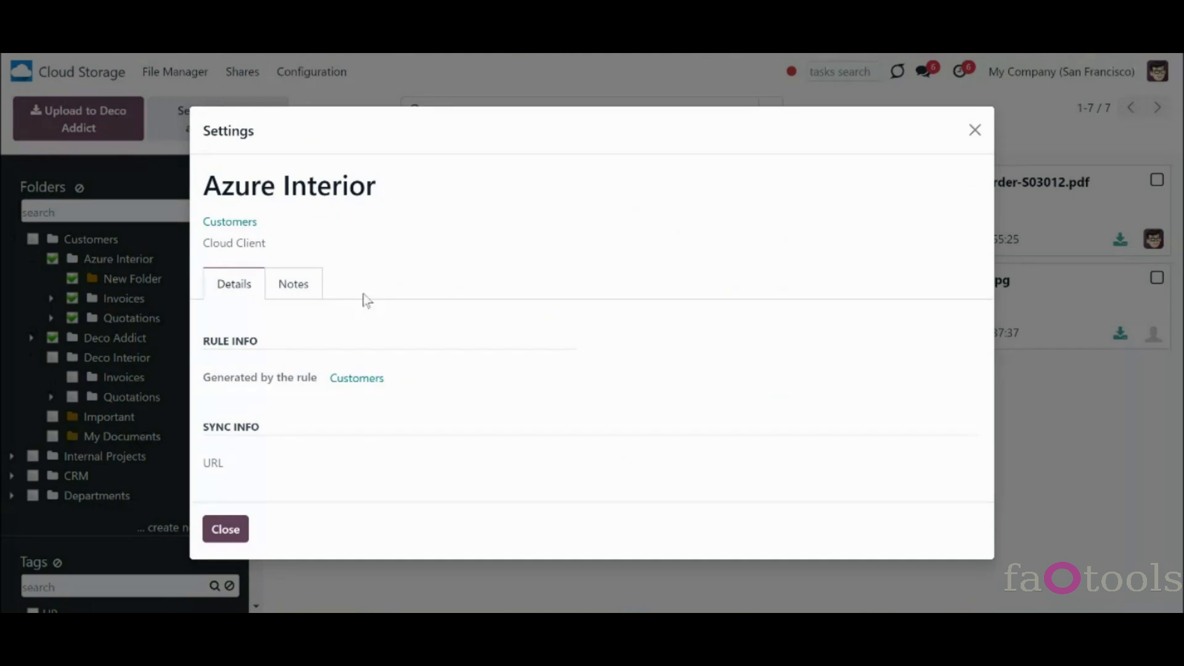
pyautogui.doubleClick(257, 244)
pyautogui.click(238, 326)
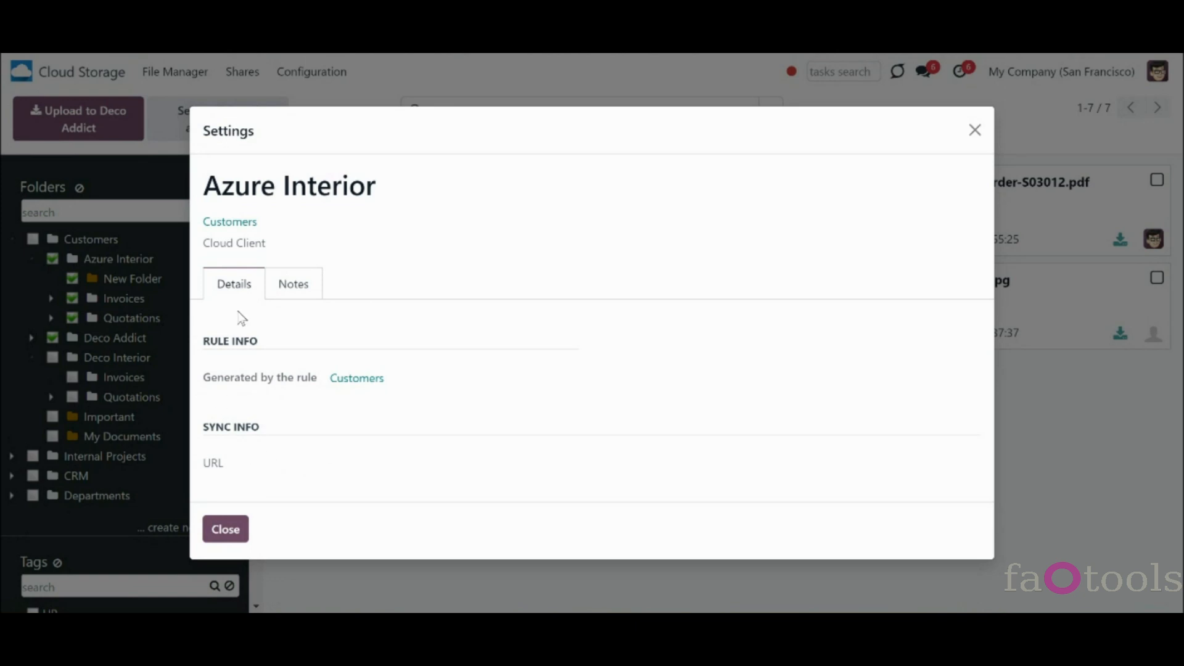
pyautogui.click(236, 531)
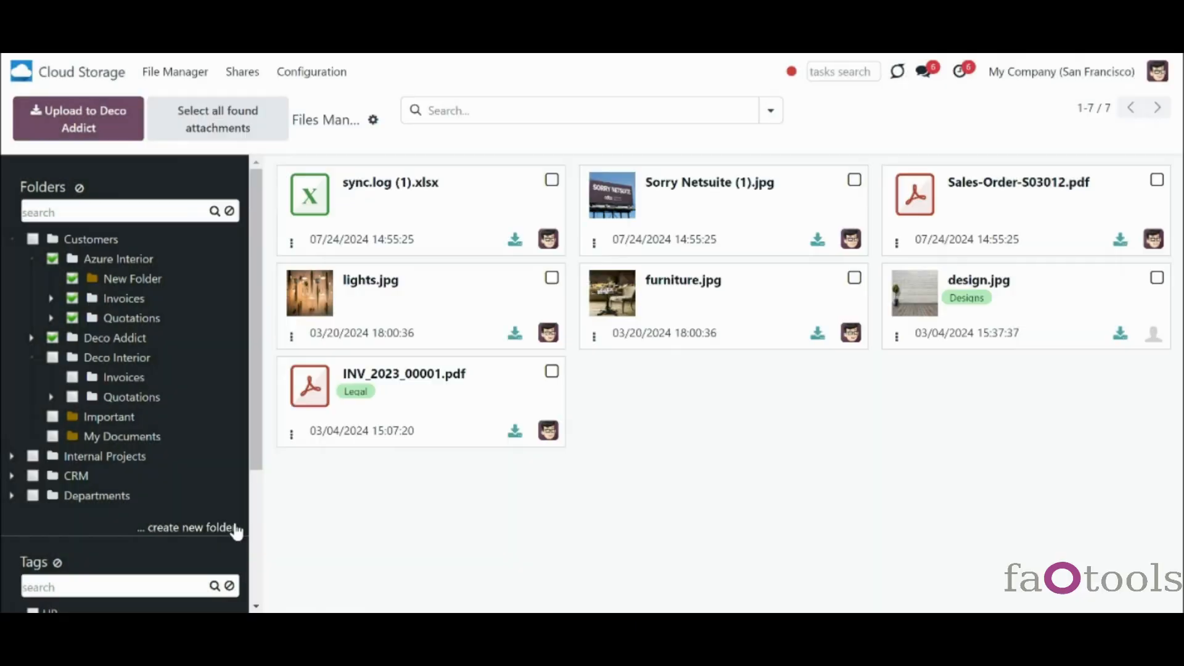
pyautogui.click(316, 75)
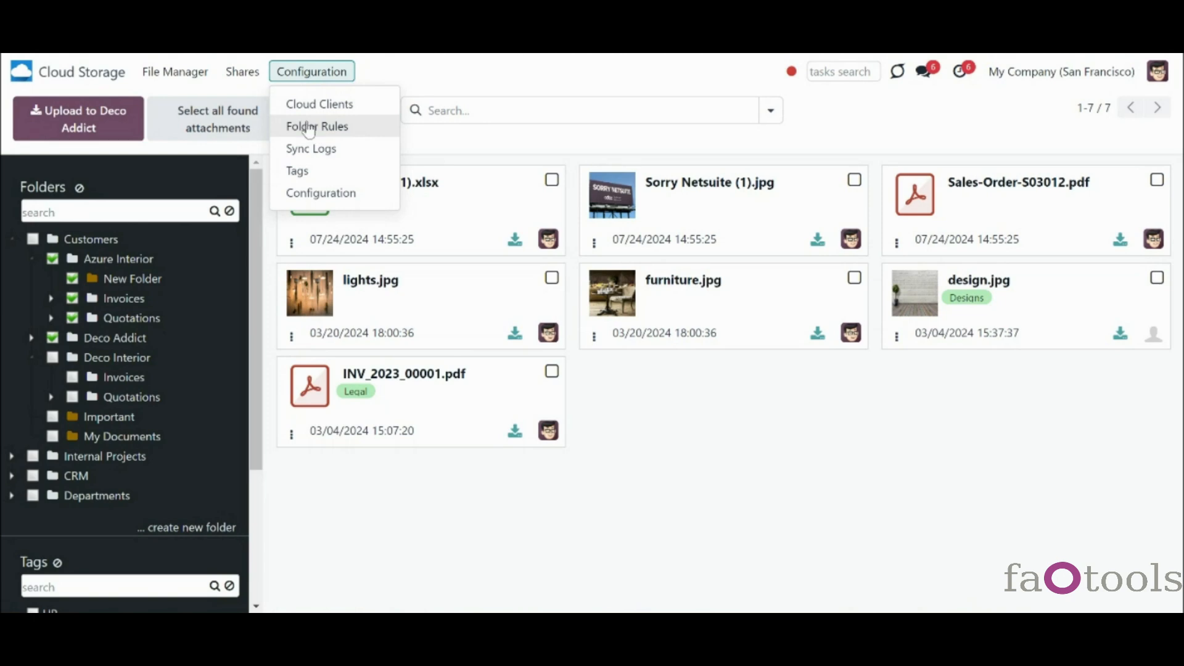
# - Create a new folder named 'Marketing'
pyautogui.click(227, 321)
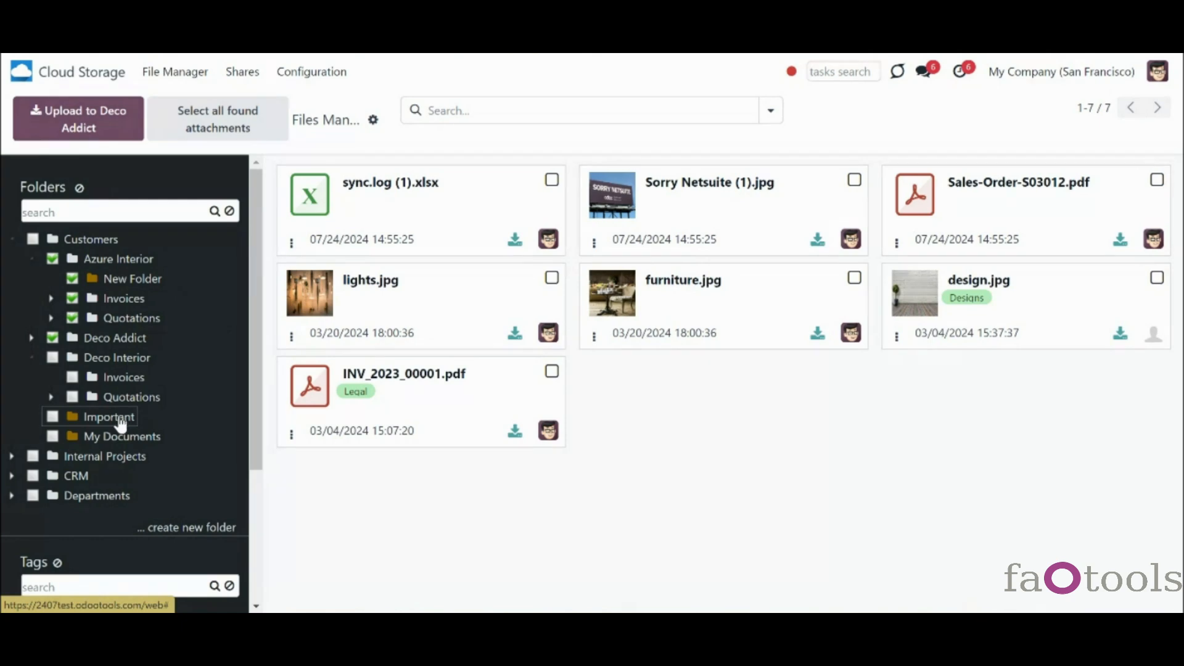
pyautogui.click(210, 531)
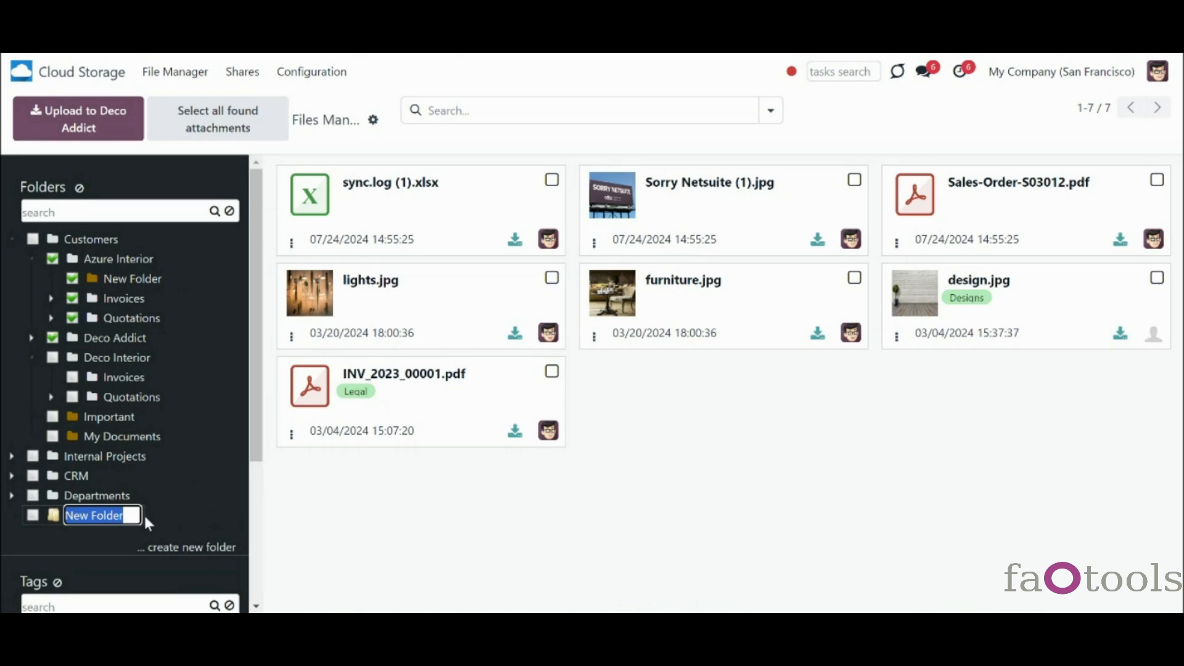
pyautogui.write('Mar')
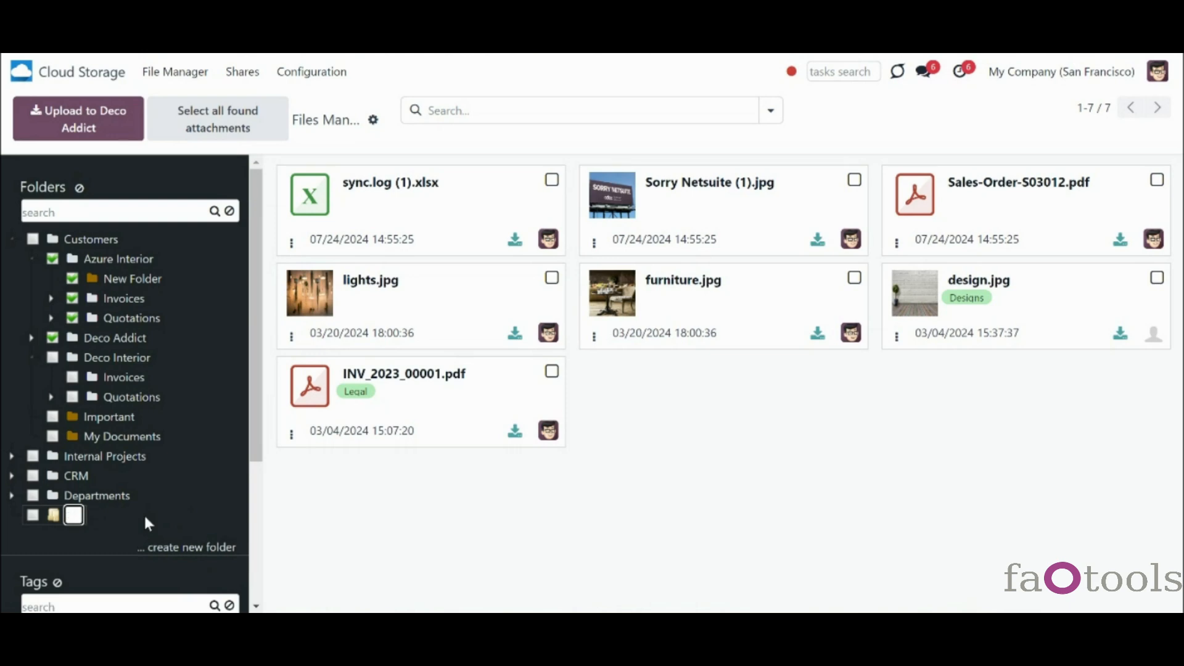
pyautogui.write('keting')
pyautogui.press('Return')
# - Move Marketing and My Documents into the Important folder
pyautogui.rightClick(91, 521)
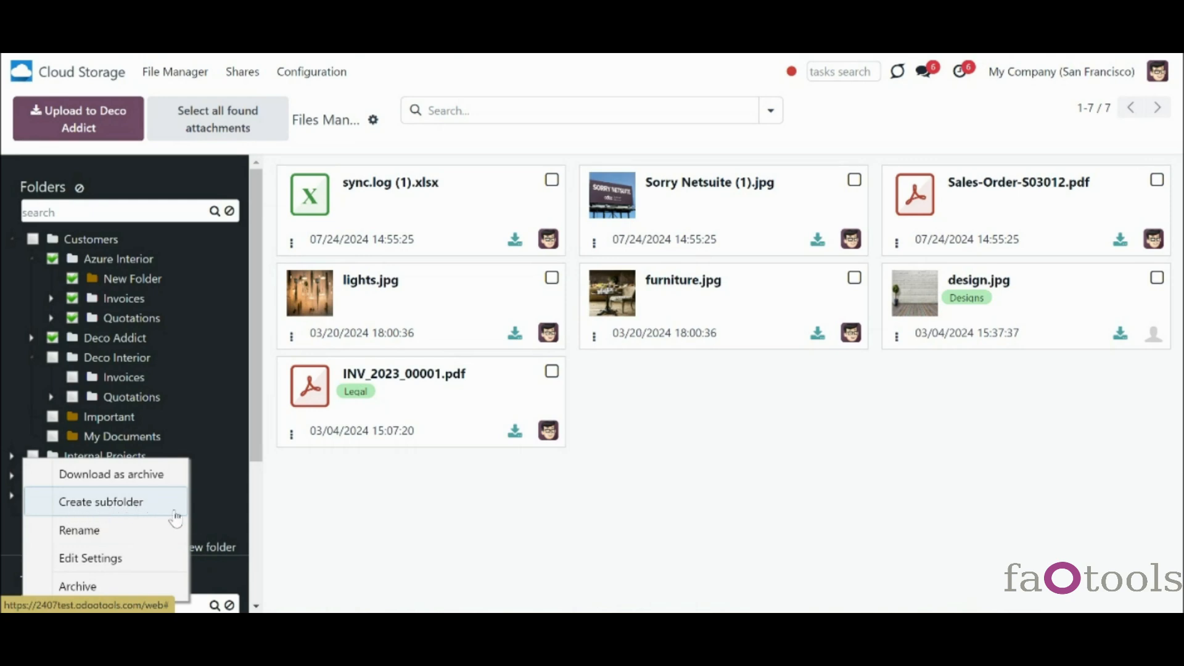
pyautogui.click(211, 507)
pyautogui.moveTo(102, 445); pyautogui.dragTo(103, 423)
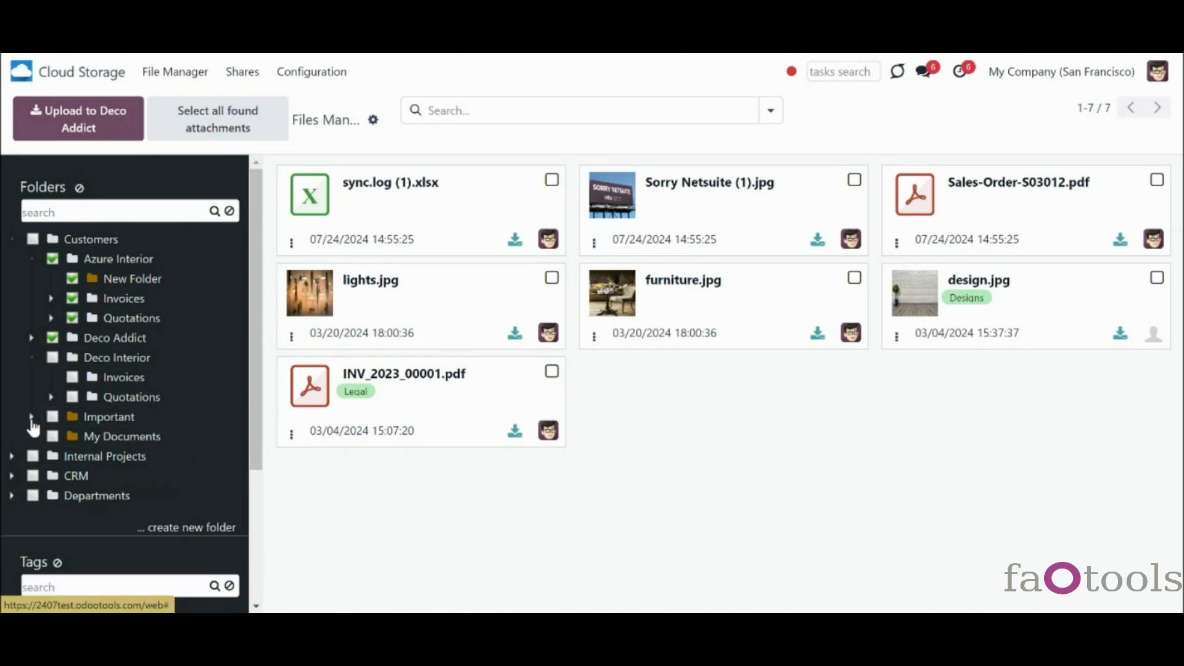
pyautogui.moveTo(111, 457); pyautogui.dragTo(139, 455)
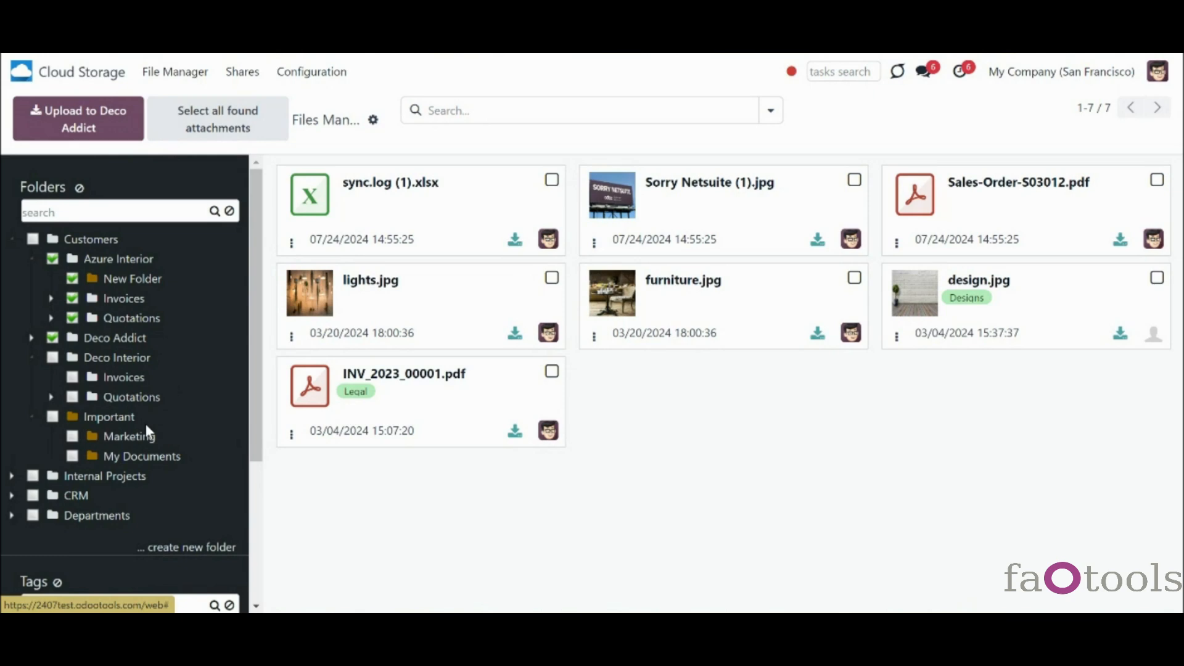
# - Review the Important folder's settings, its Customers parent and Extra security access options, then close them
pyautogui.rightClick(119, 424)
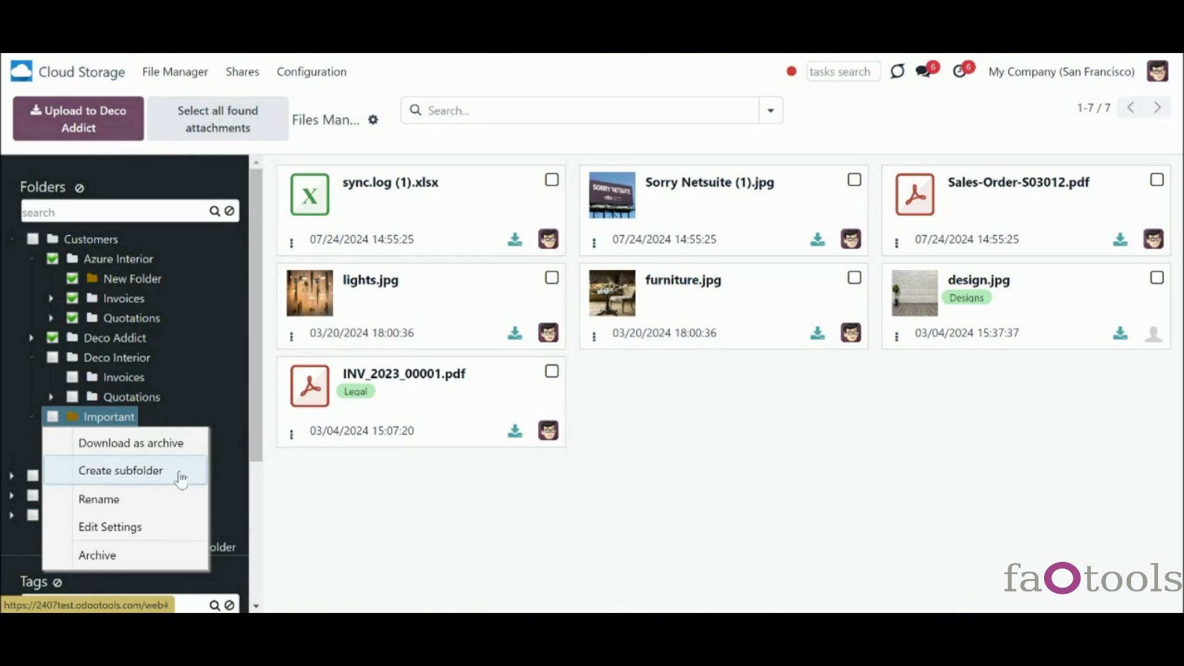
pyautogui.click(185, 536)
pyautogui.click(302, 269)
pyautogui.click(301, 272)
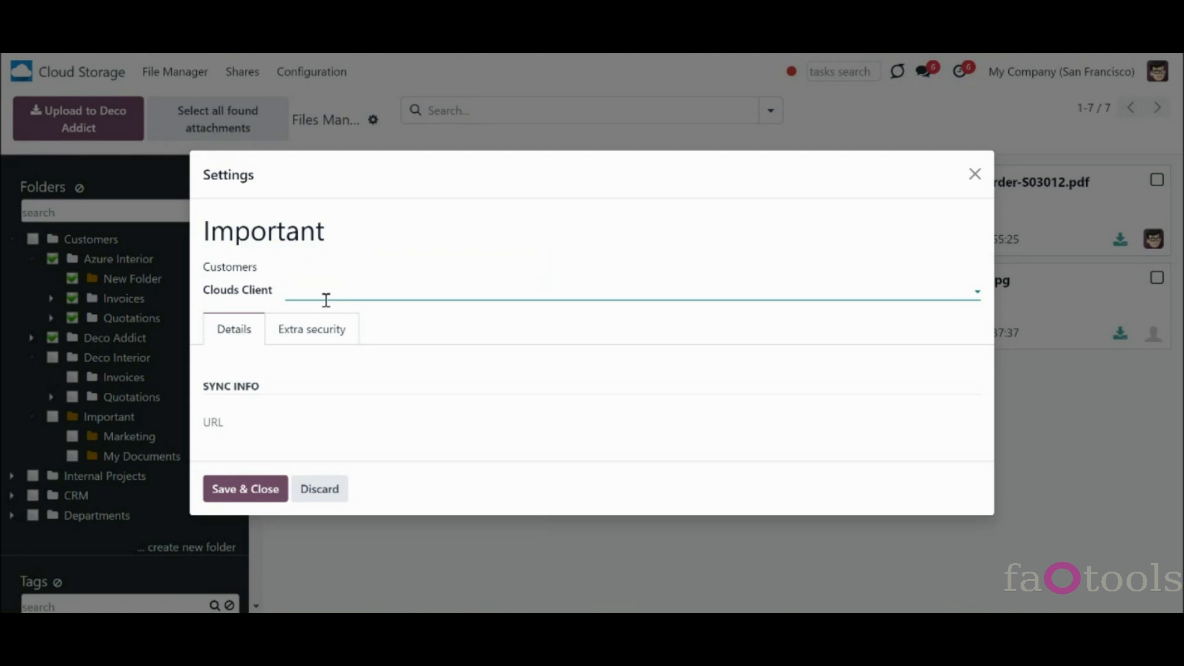
pyautogui.click(312, 328)
pyautogui.click(357, 299)
pyautogui.click(370, 328)
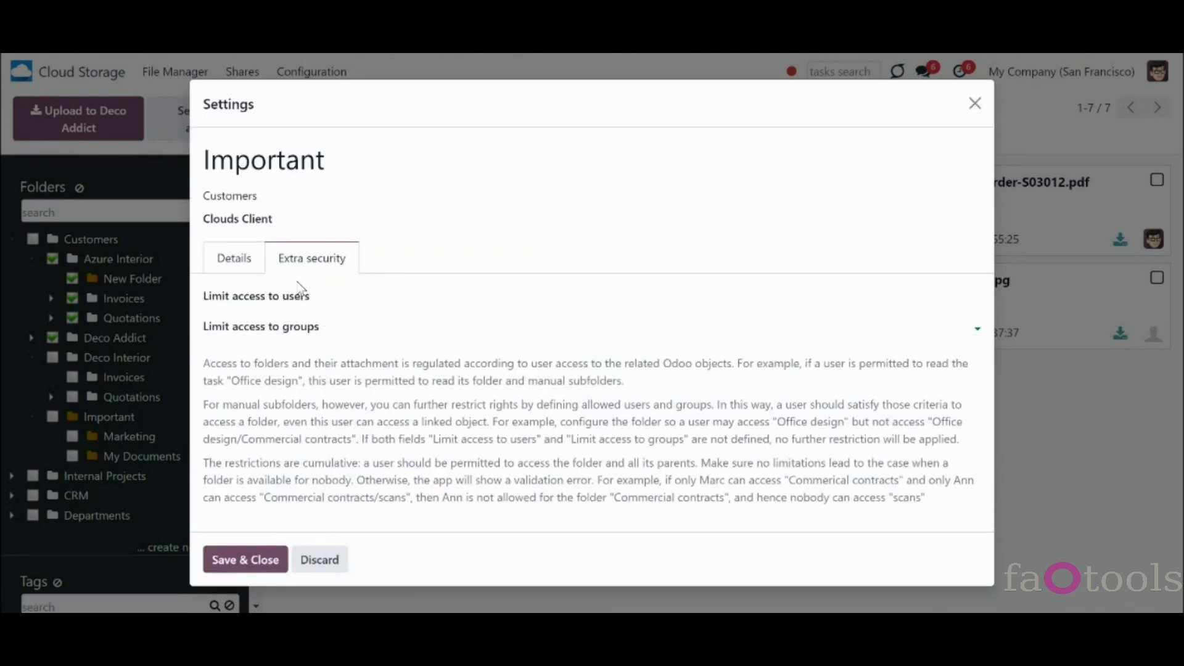
pyautogui.click(305, 560)
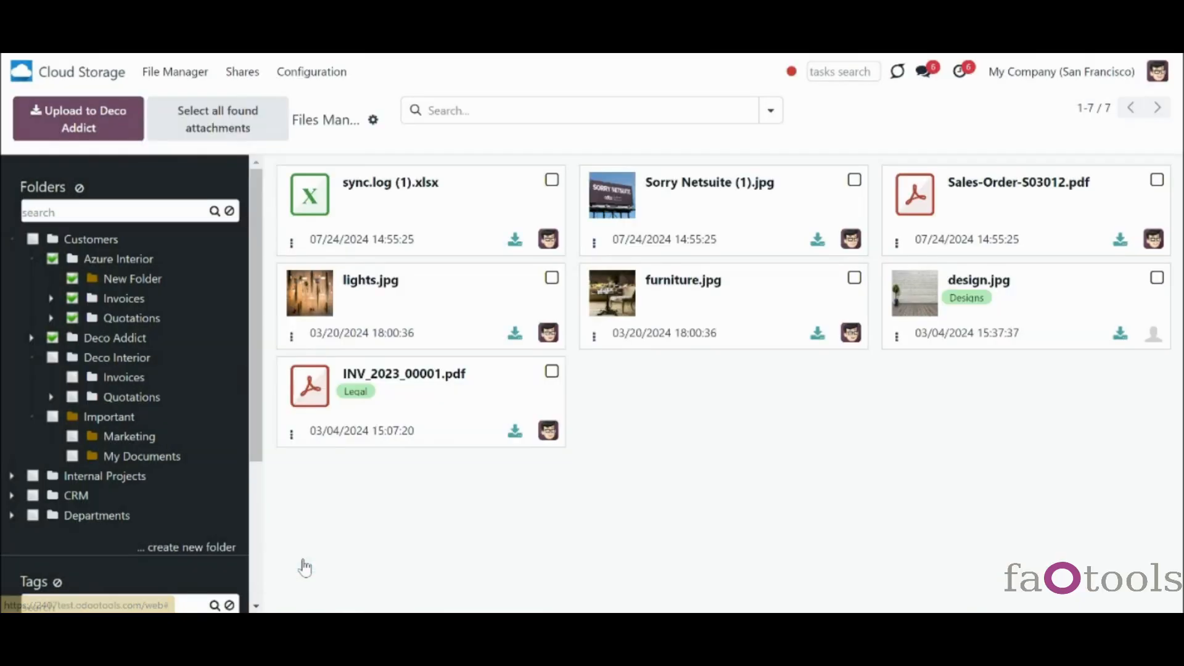
# - Archive the My Documents folder, then enter 'jh' in the file search
pyautogui.rightClick(140, 457)
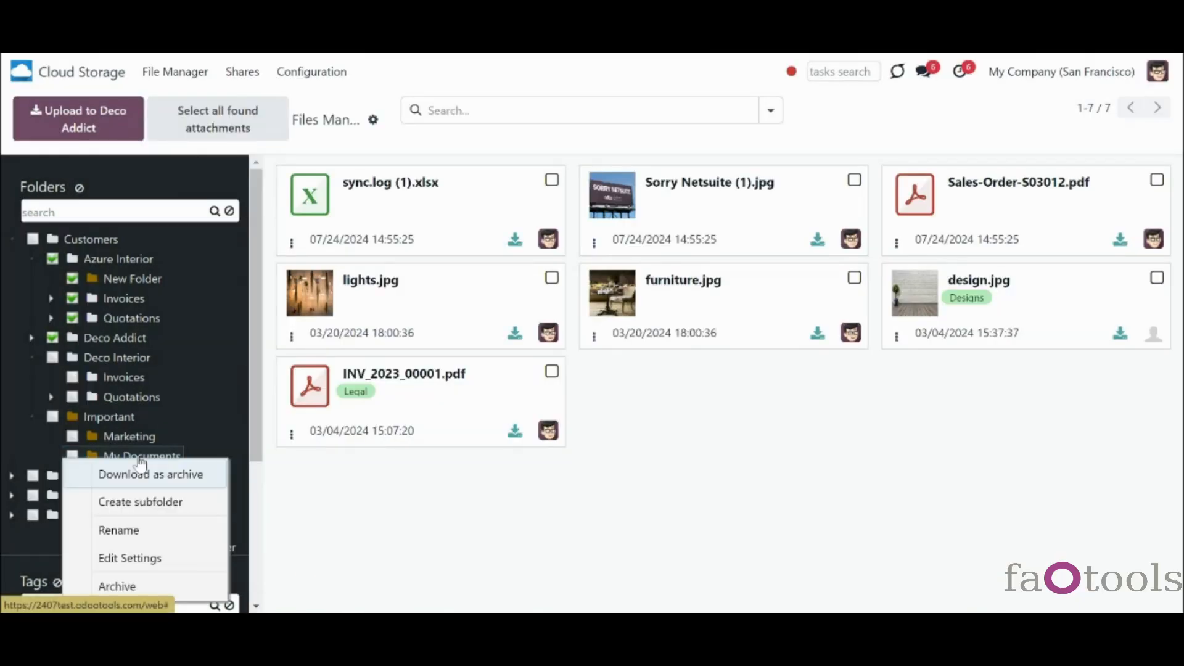
pyautogui.click(199, 586)
pyautogui.moveTo(256, 426); pyautogui.dragTo(300, 567)
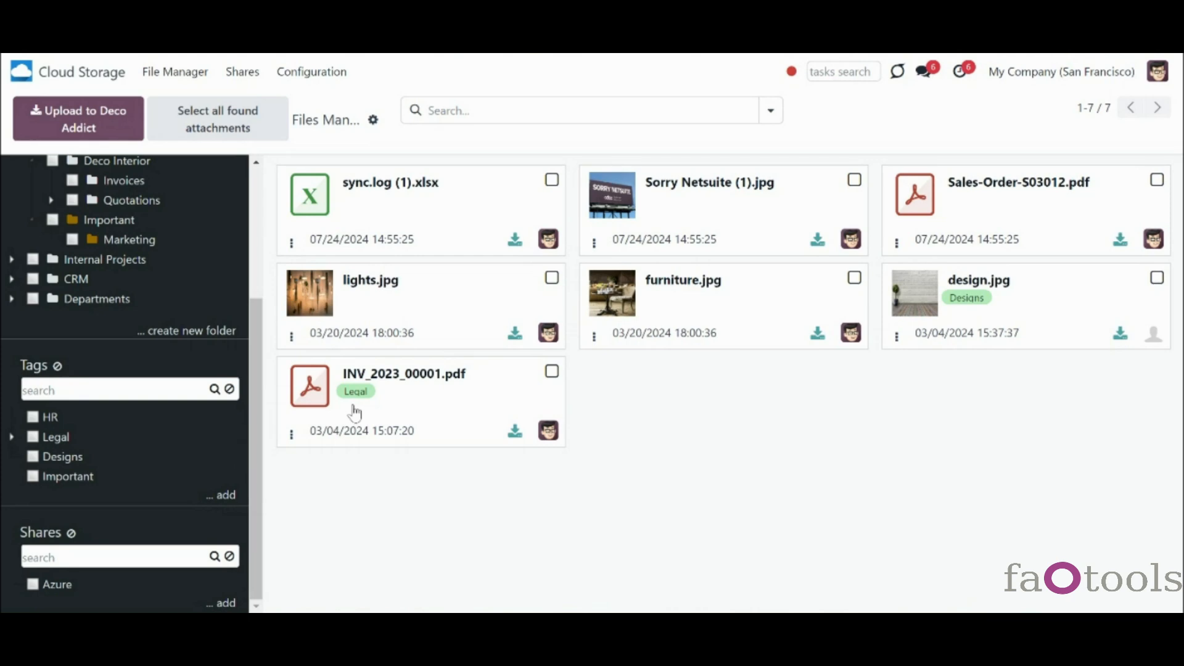
pyautogui.click(653, 111)
pyautogui.write('jh')
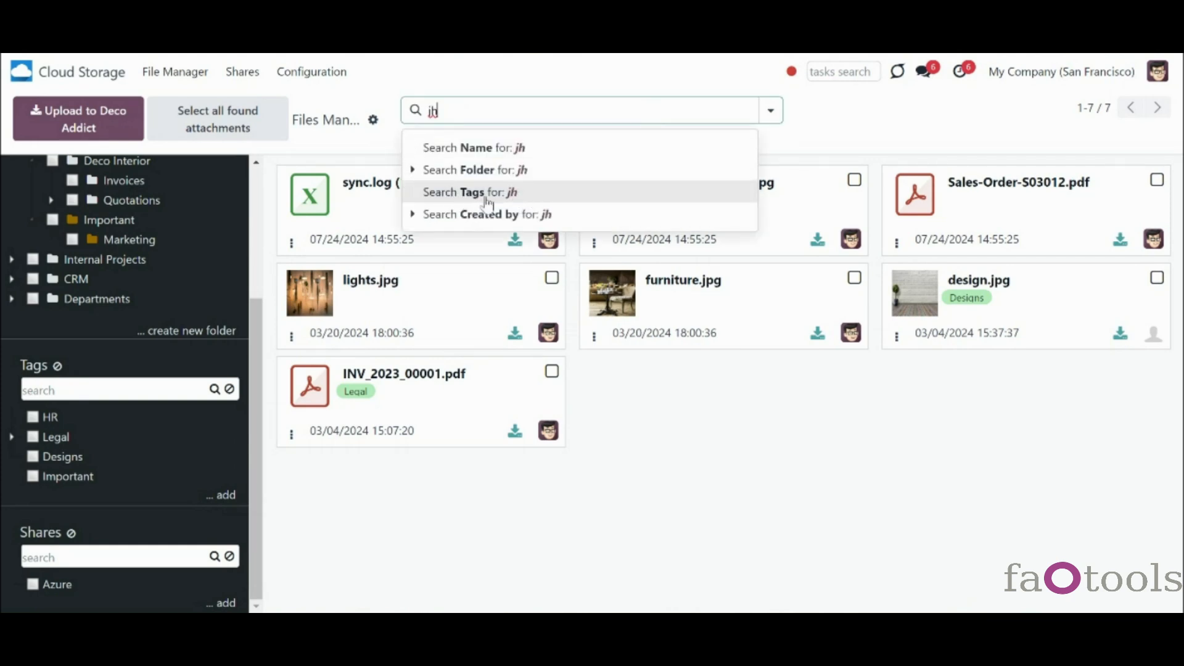
# - Clear the leftover search text and look over the Cloud Storage settings page
pyautogui.press('BackSpace')
pyautogui.press('BackSpace')
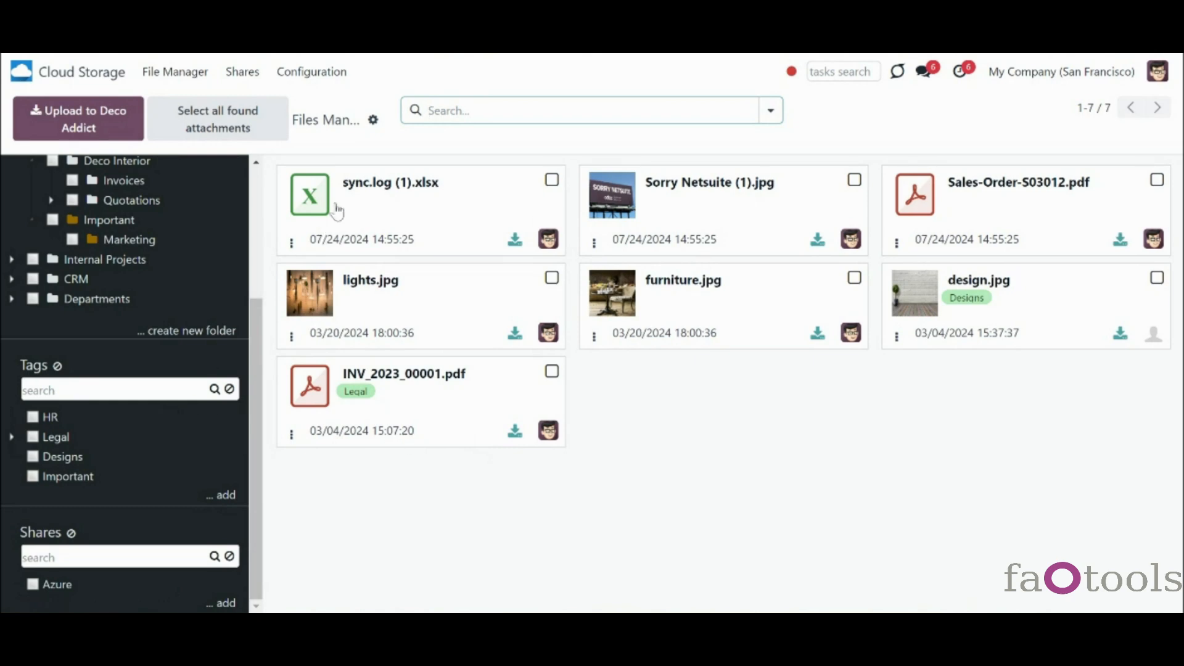
pyautogui.click(316, 76)
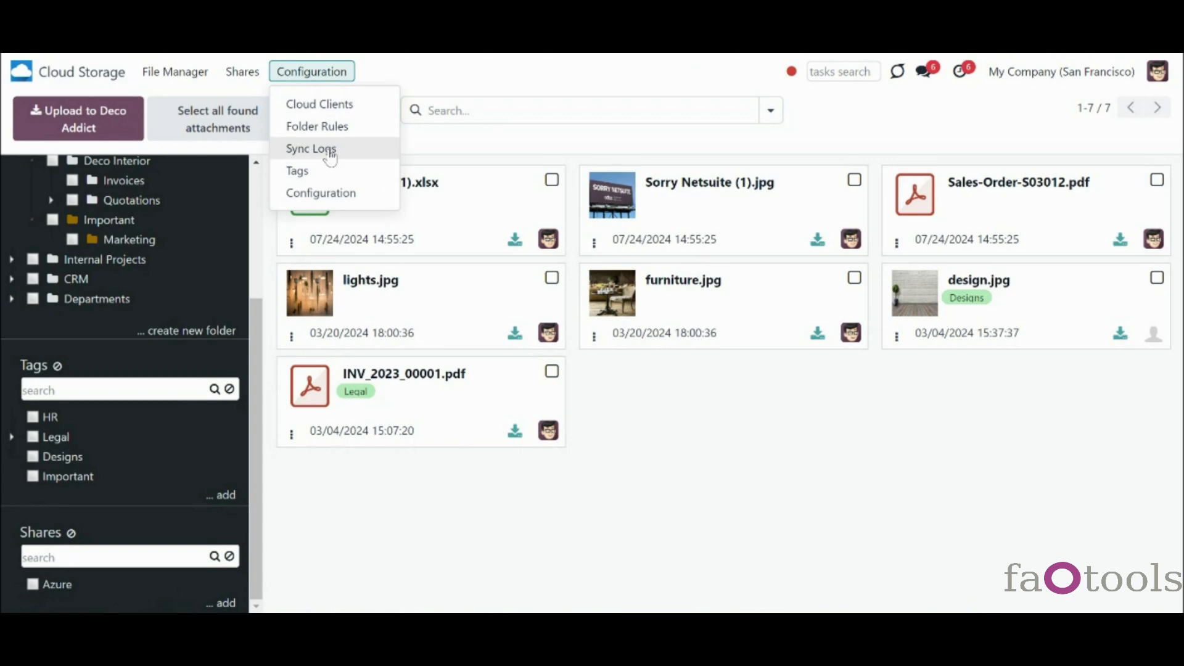
pyautogui.click(302, 193)
pyautogui.scroll(-3, 689, 240)
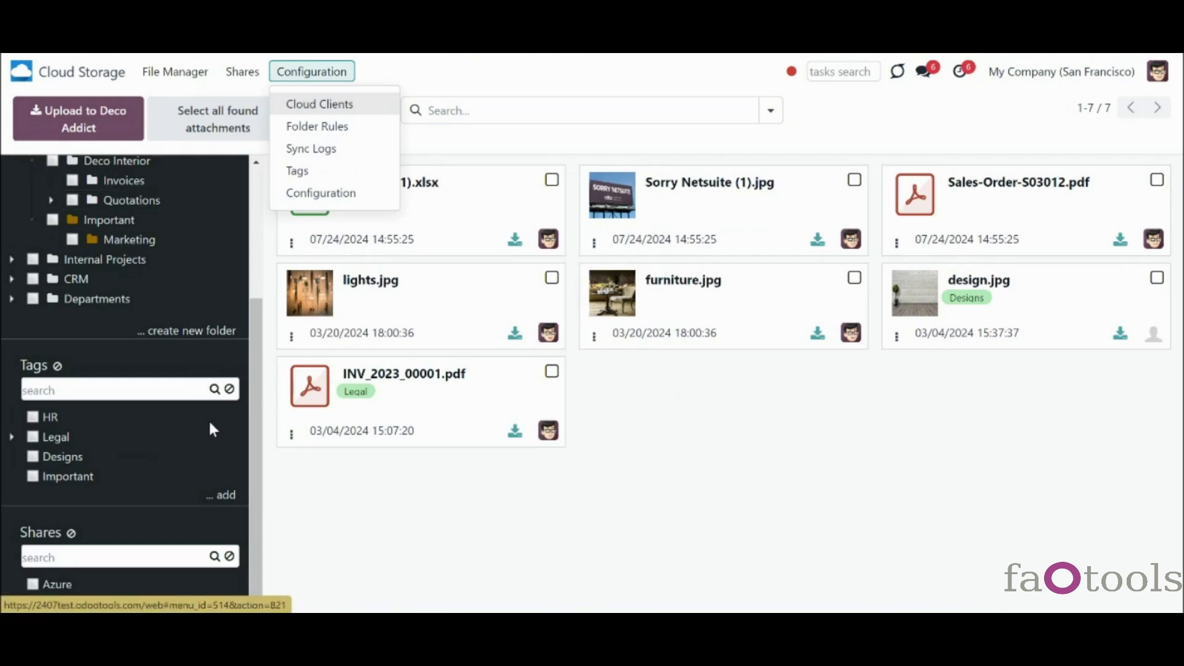
pyautogui.click(208, 419)
# - Expand the Legal tag to reveal its Contracts sub-tag, then glance at Configuration options
pyautogui.click(12, 437)
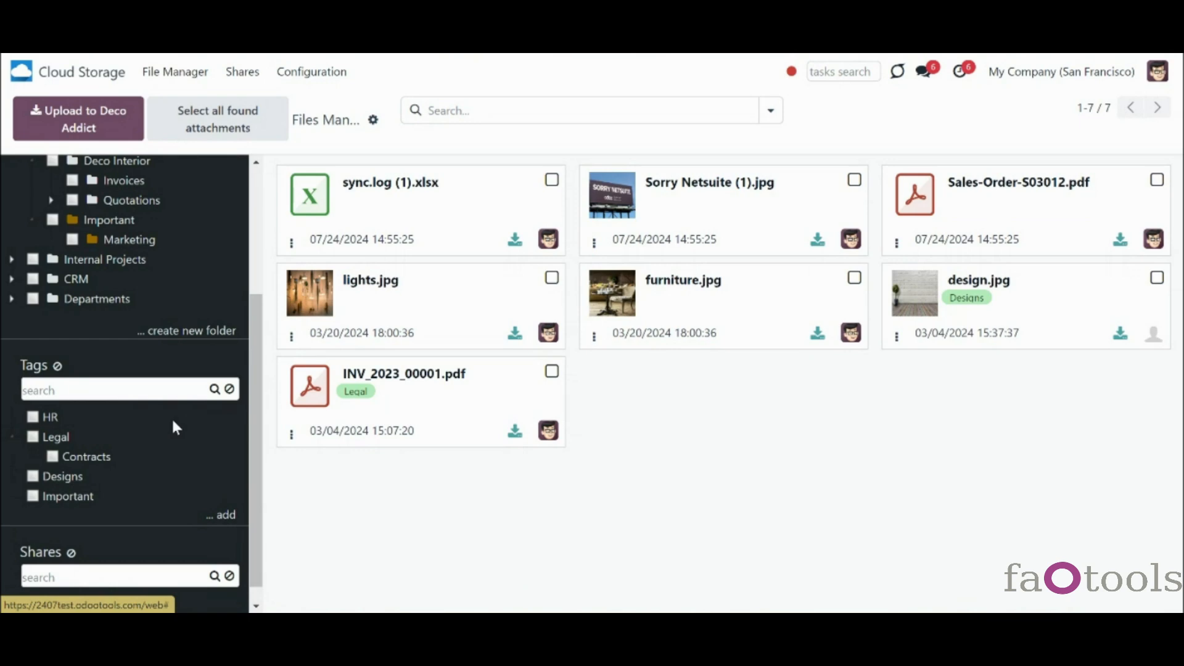
pyautogui.click(336, 72)
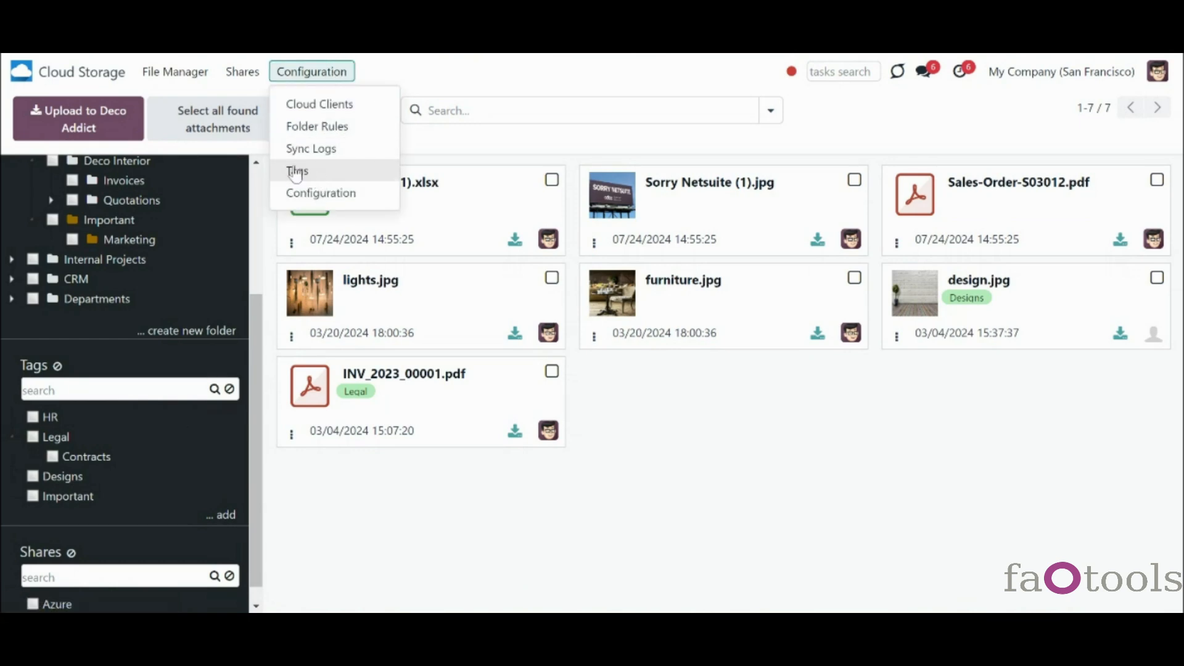
pyautogui.scroll(-1, 256, 419)
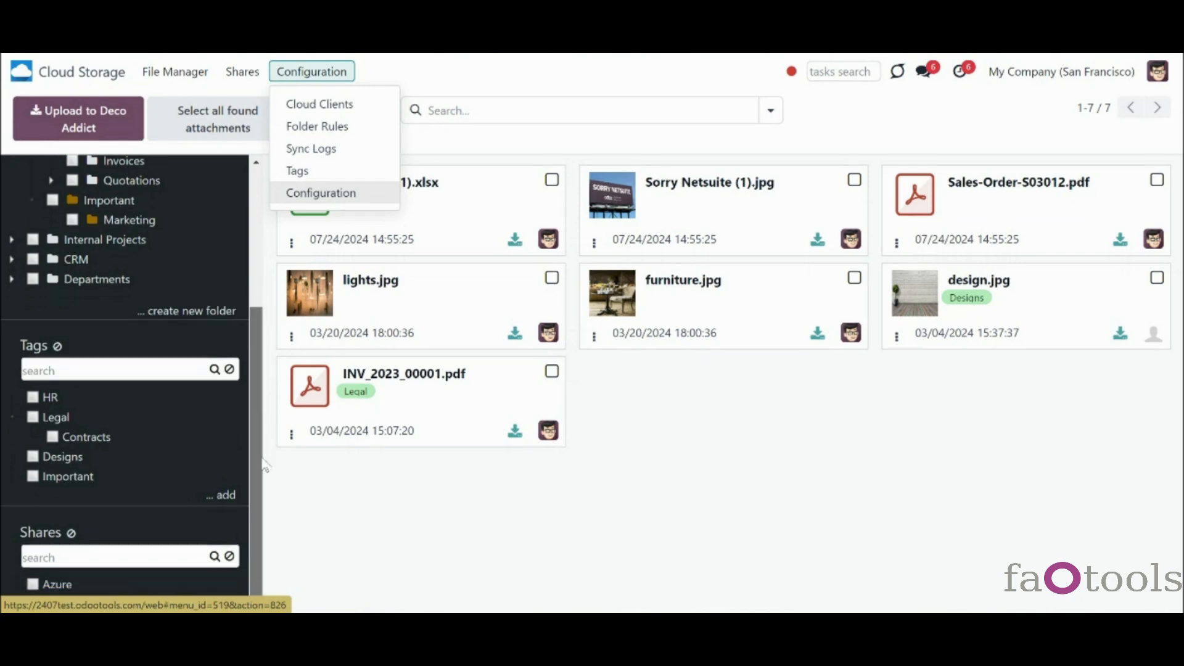
pyautogui.click(310, 507)
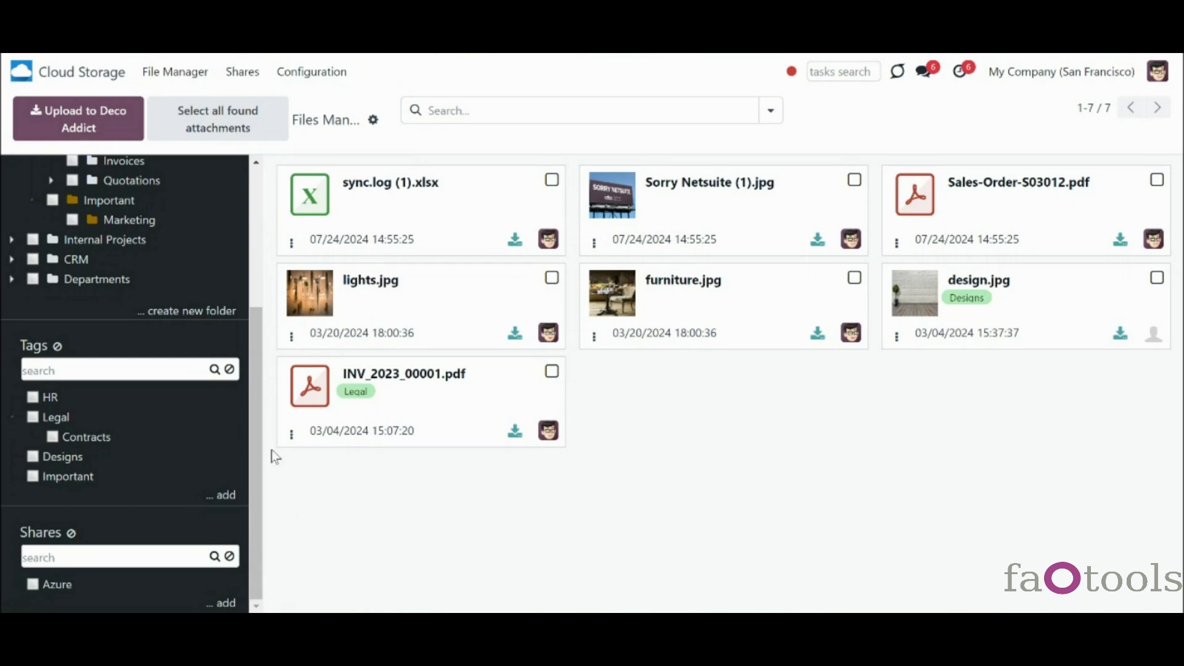
# - Add a new tag named Documents to the tag list
pyautogui.click(223, 502)
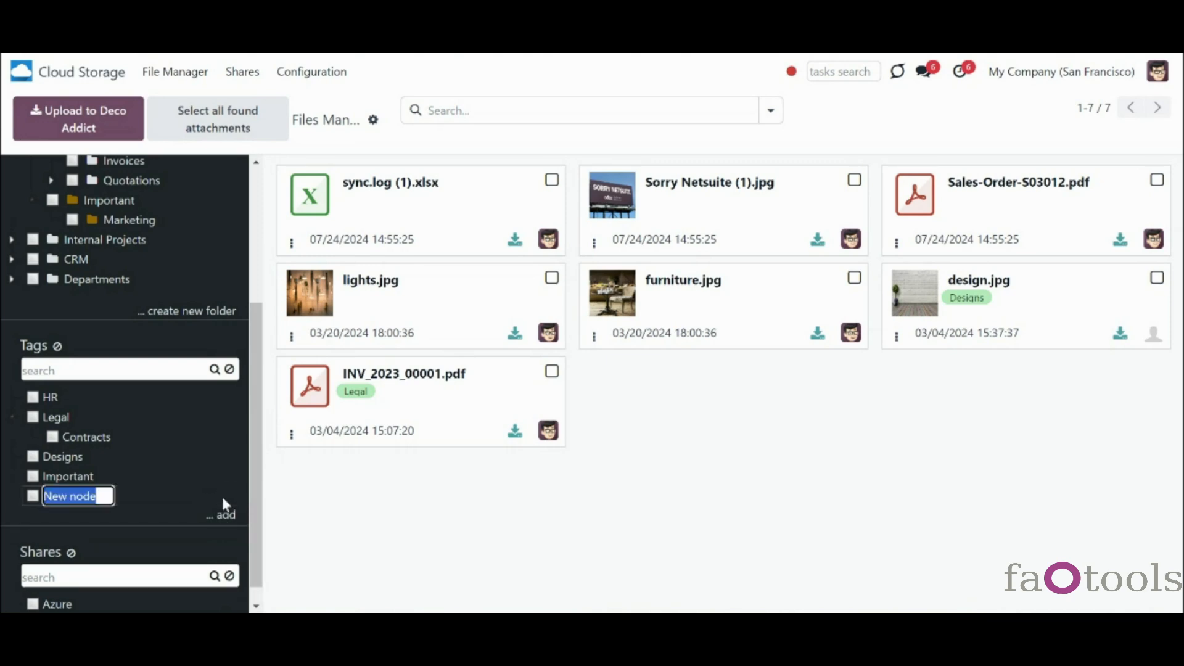
pyautogui.write('Documents')
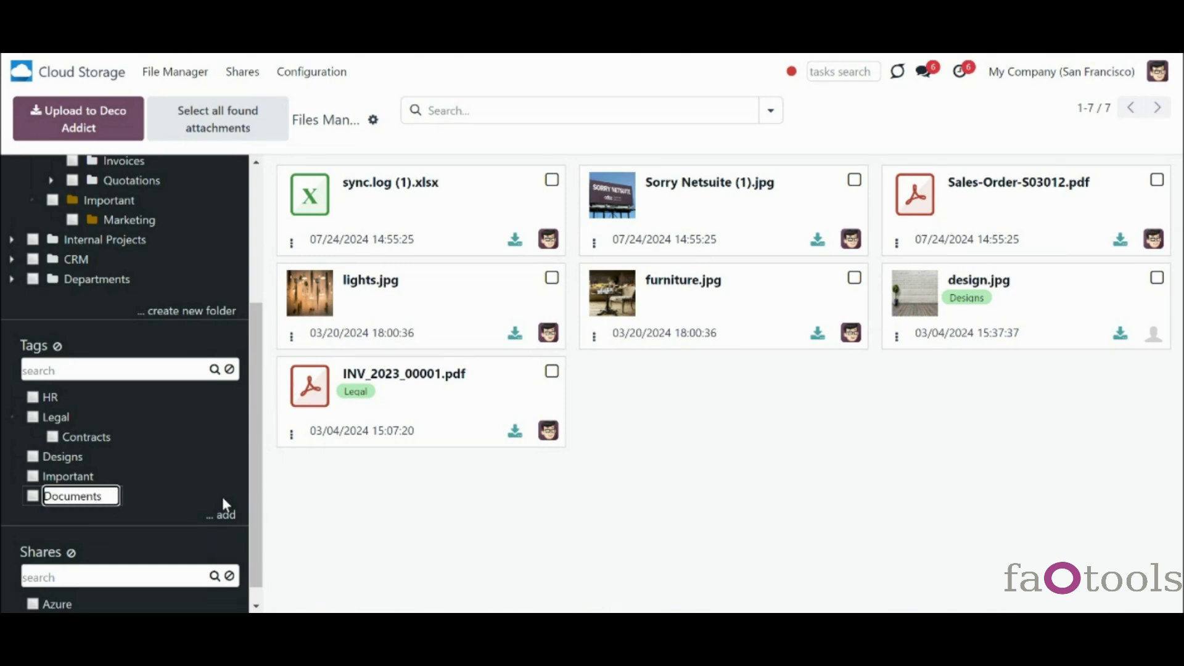
pyautogui.press('Return')
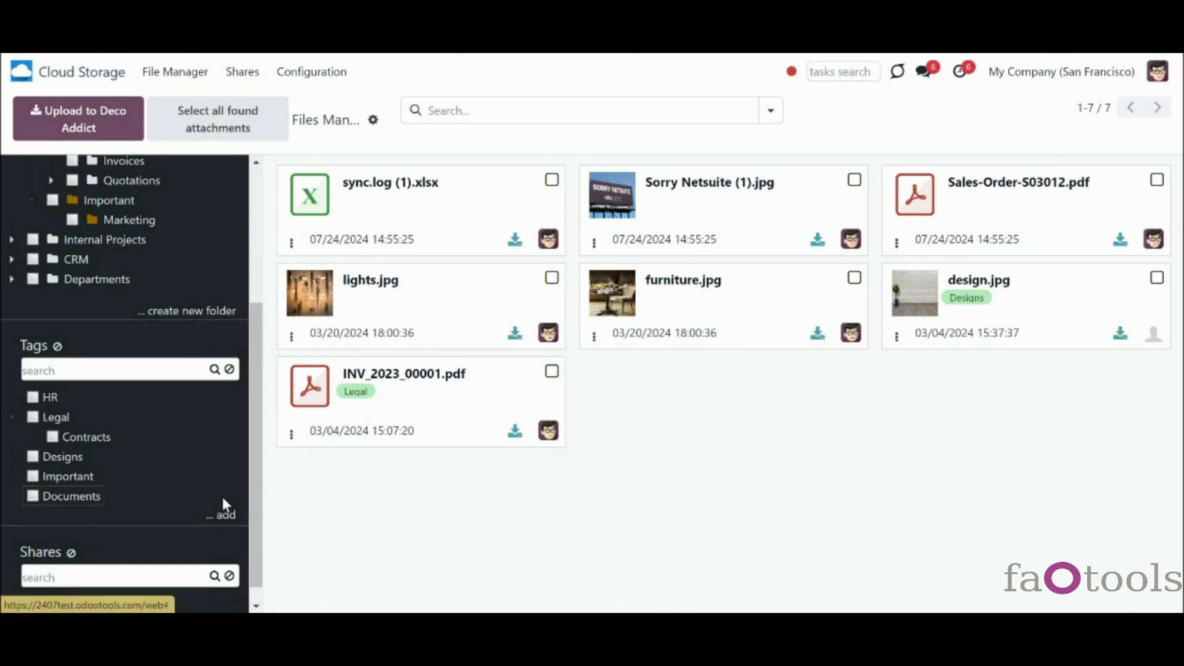
# - Create and save a Marketing tag with Legal as its parent tag
pyautogui.click(311, 72)
pyautogui.click(325, 175)
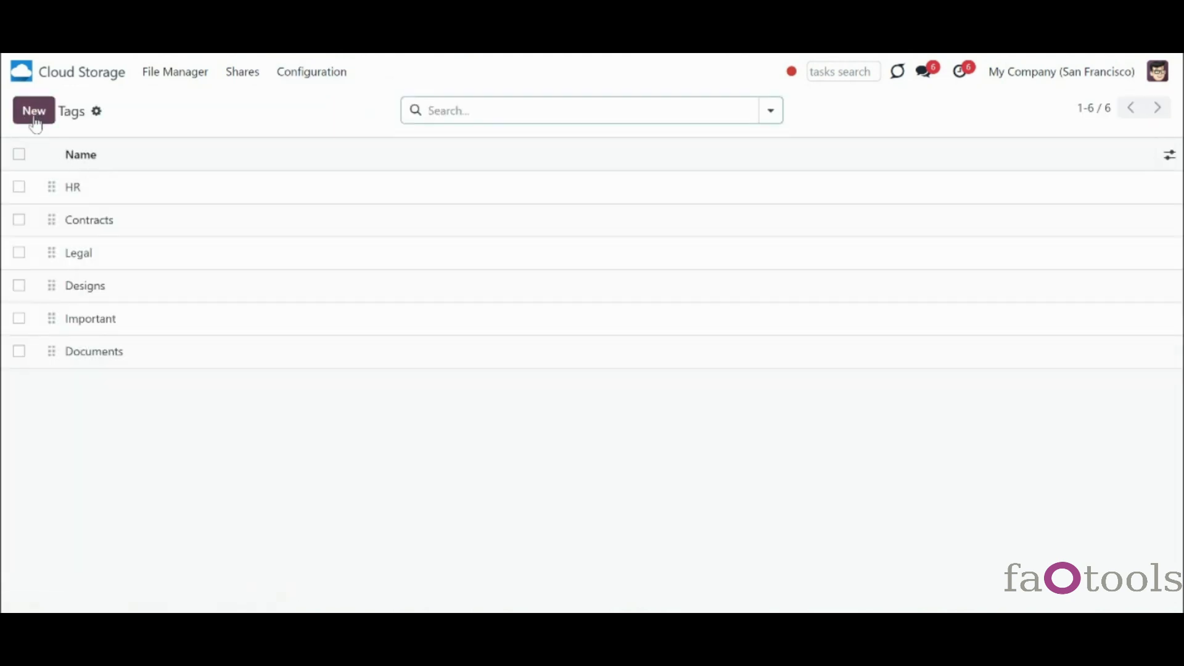
pyautogui.click(39, 115)
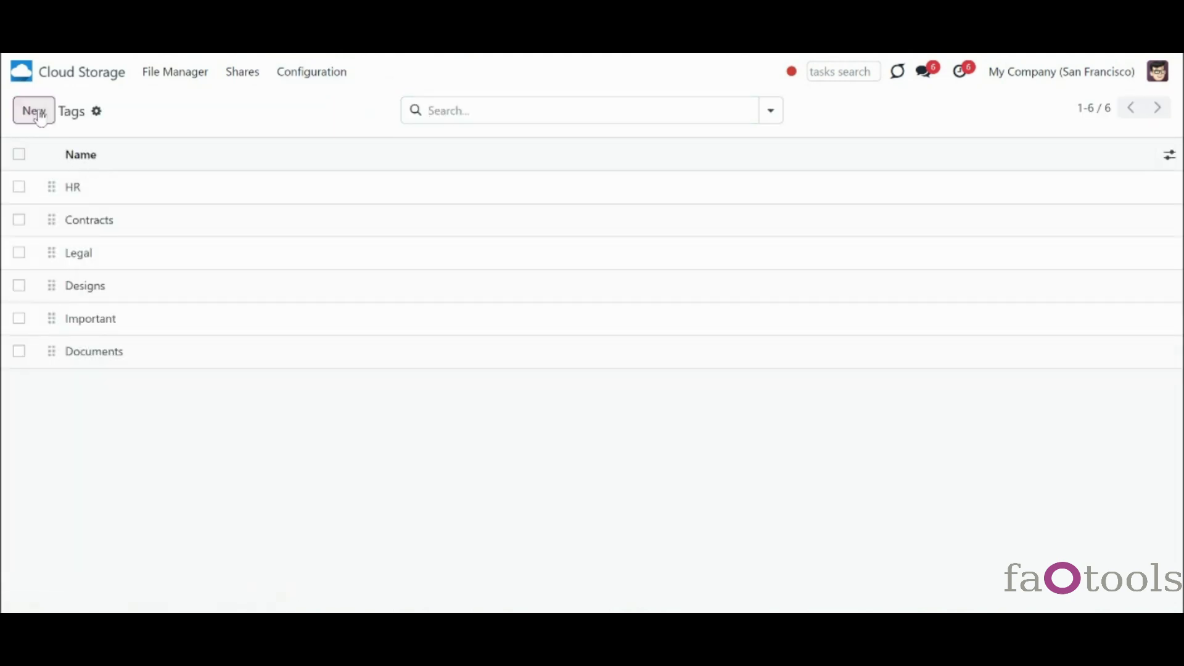
pyautogui.write('Marketing')
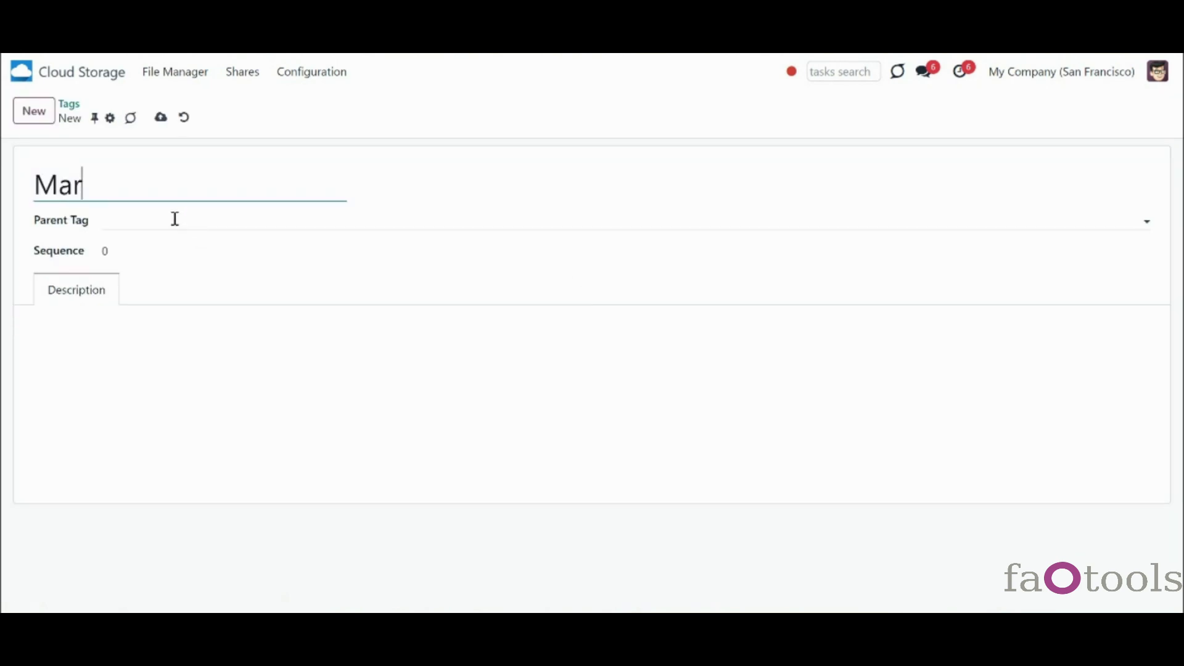
pyautogui.click(148, 219)
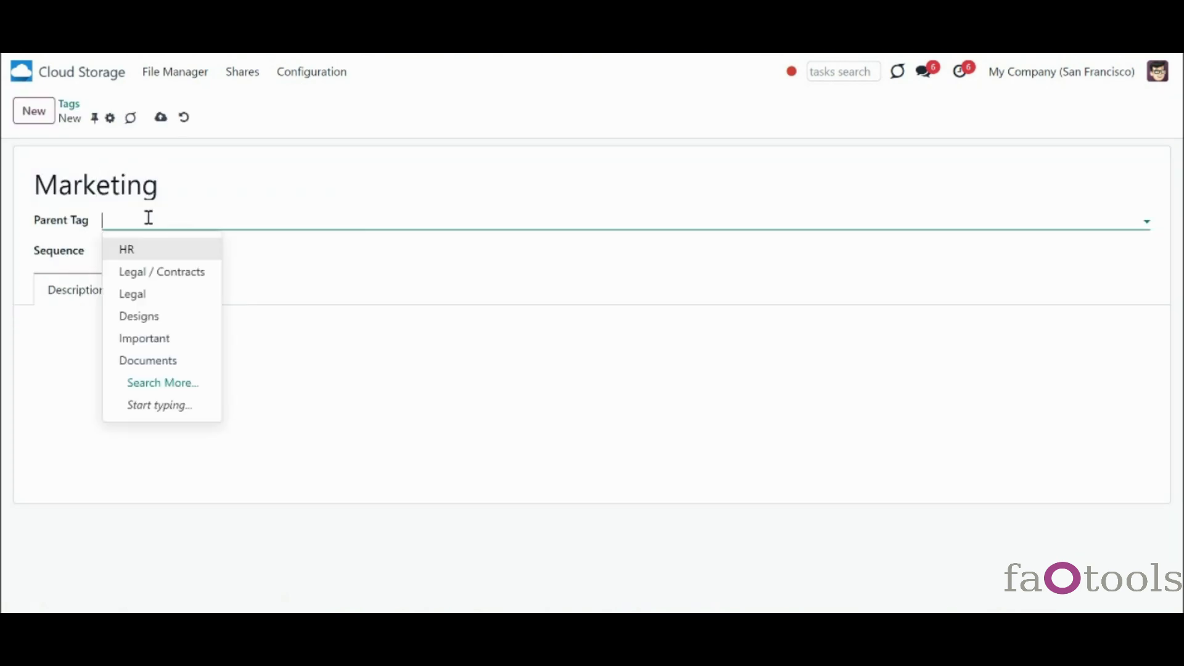
pyautogui.click(164, 294)
pyautogui.click(113, 333)
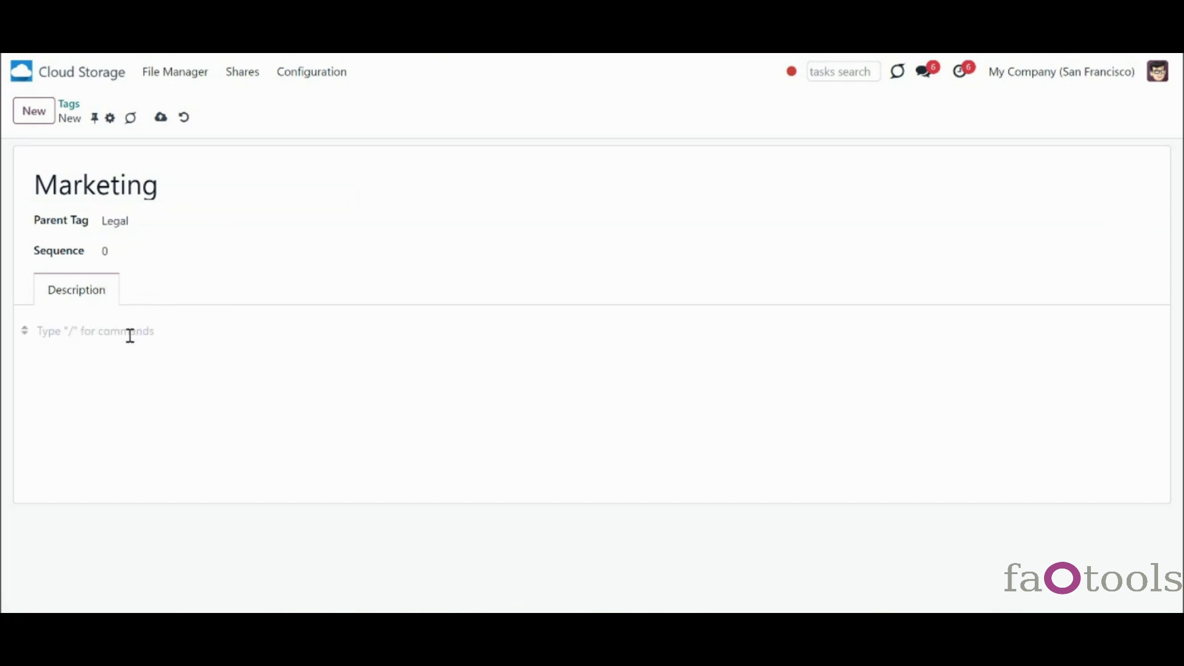
pyautogui.click(160, 117)
# - Create a 'For clients' tag and save the updated tags on INV_2023_00001.pdf
pyautogui.click(172, 73)
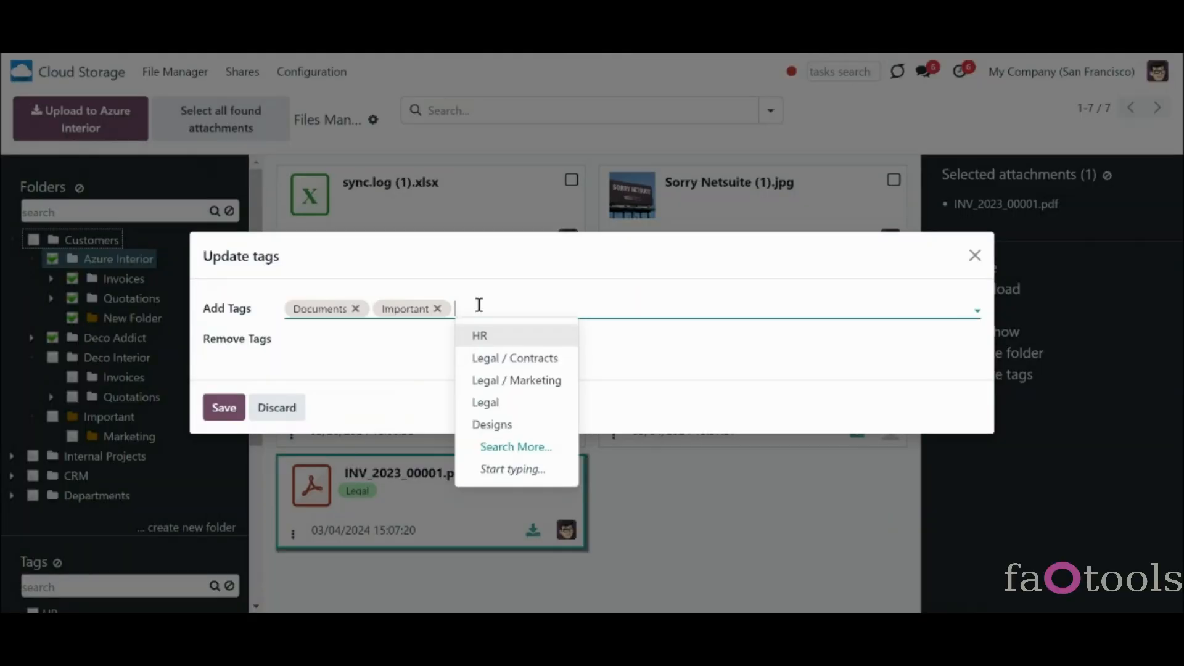
pyautogui.write('lients')
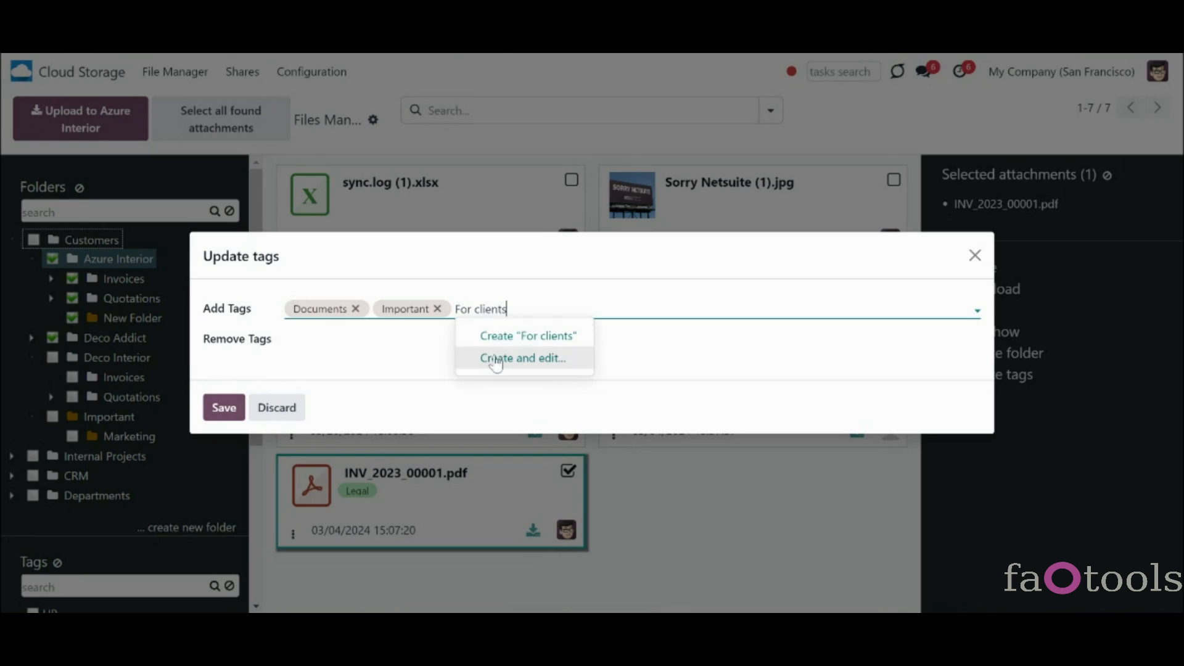
pyautogui.click(494, 337)
pyautogui.click(213, 412)
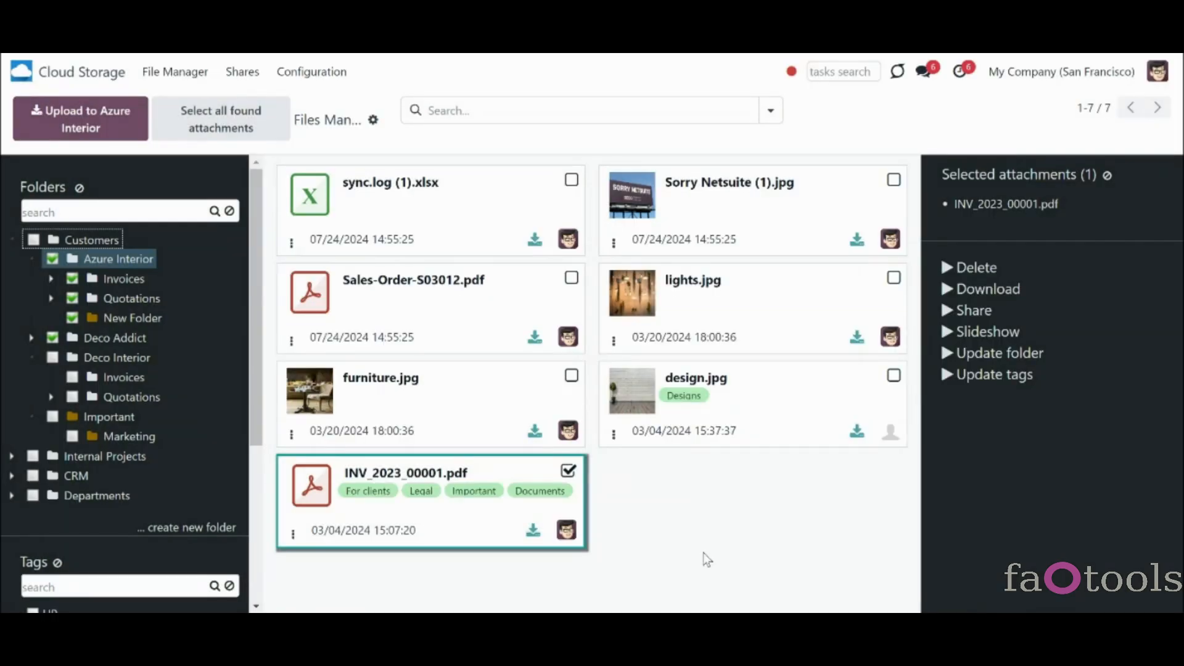
# - Search the files by the legal tag
pyautogui.click(454, 113)
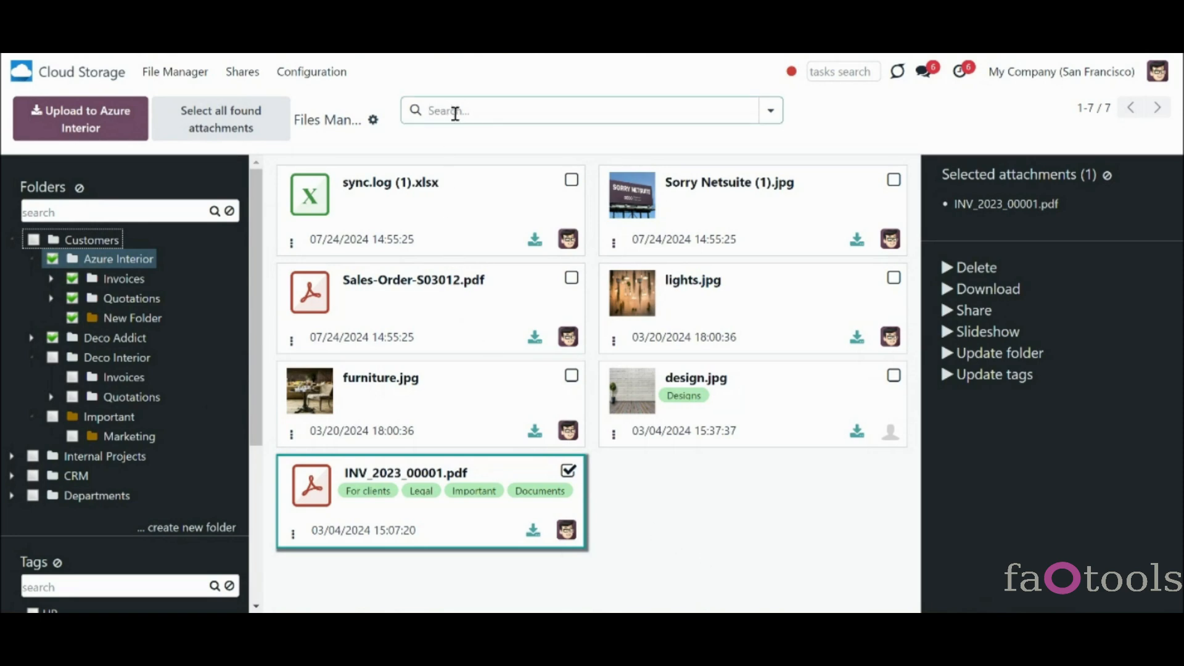
pyautogui.write('legal')
pyautogui.click(497, 192)
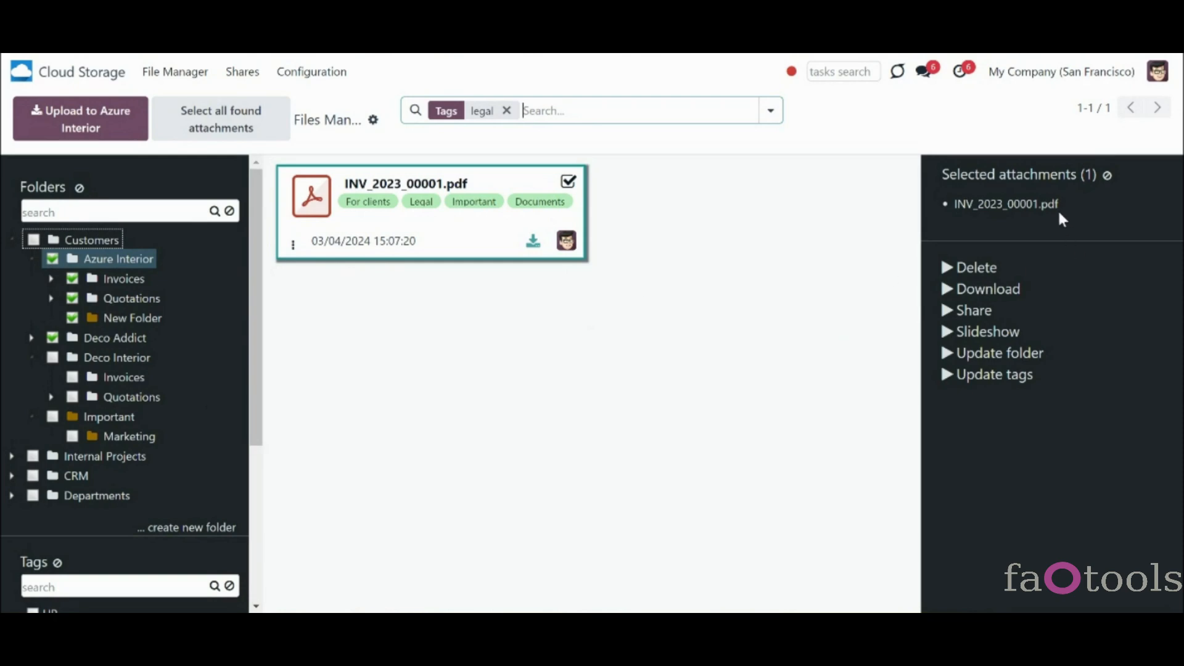
# - Clear the legal search and filter files by the Legal, Designs and Important tags
pyautogui.click(1109, 177)
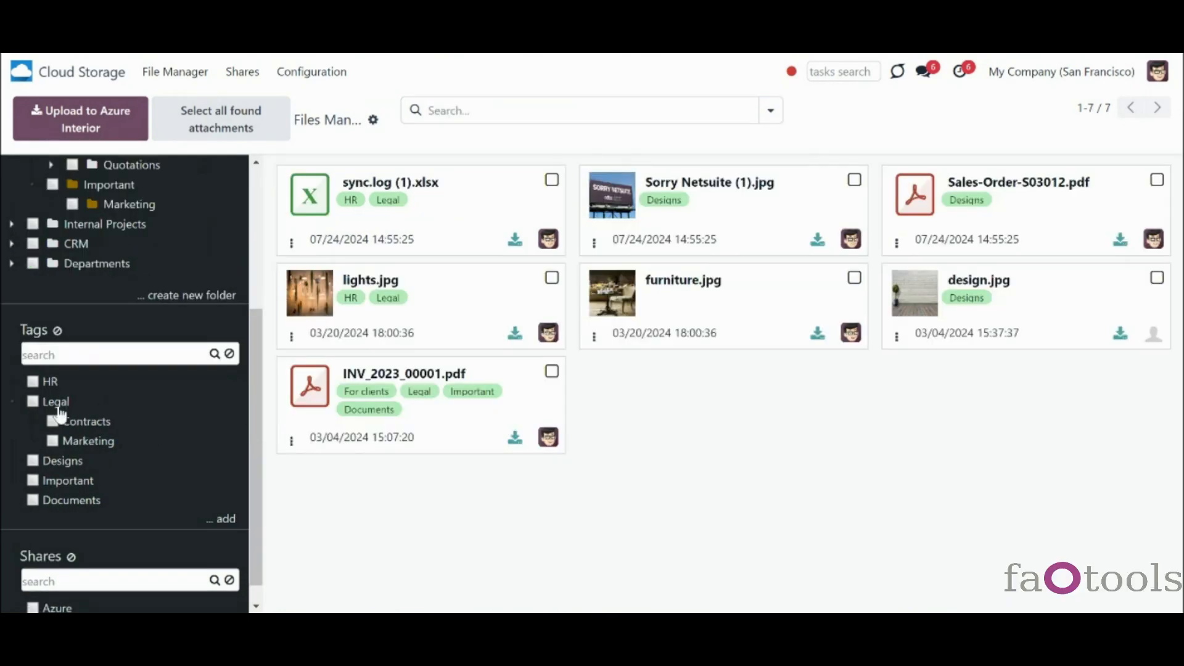
pyautogui.click(34, 404)
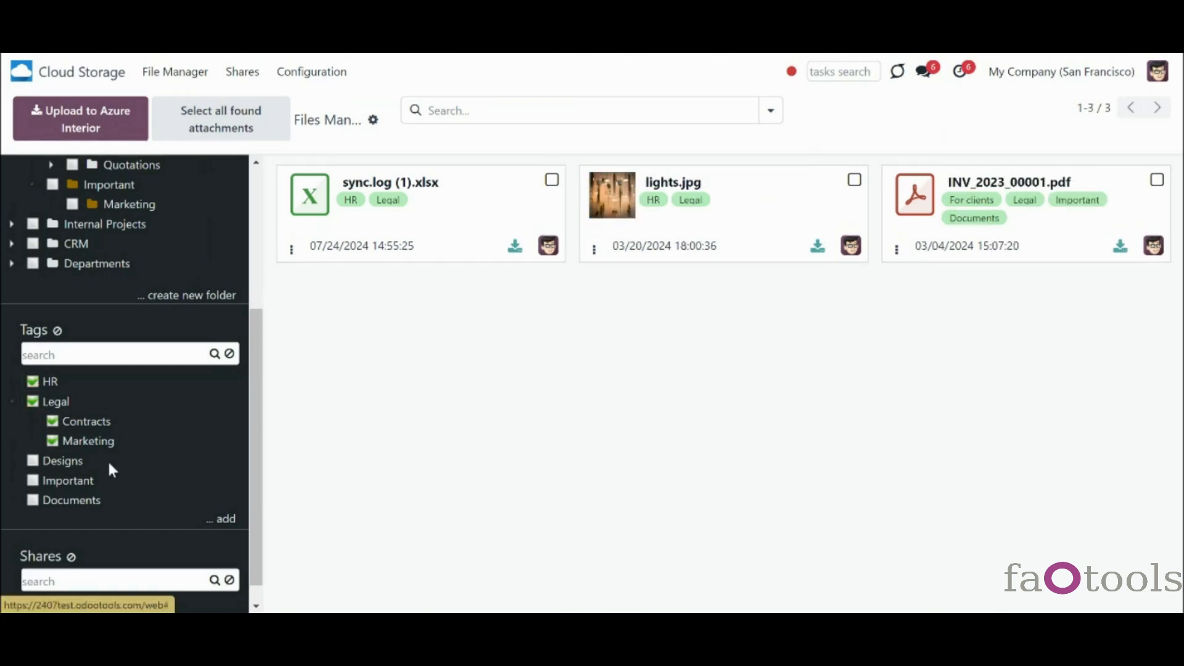
pyautogui.click(34, 462)
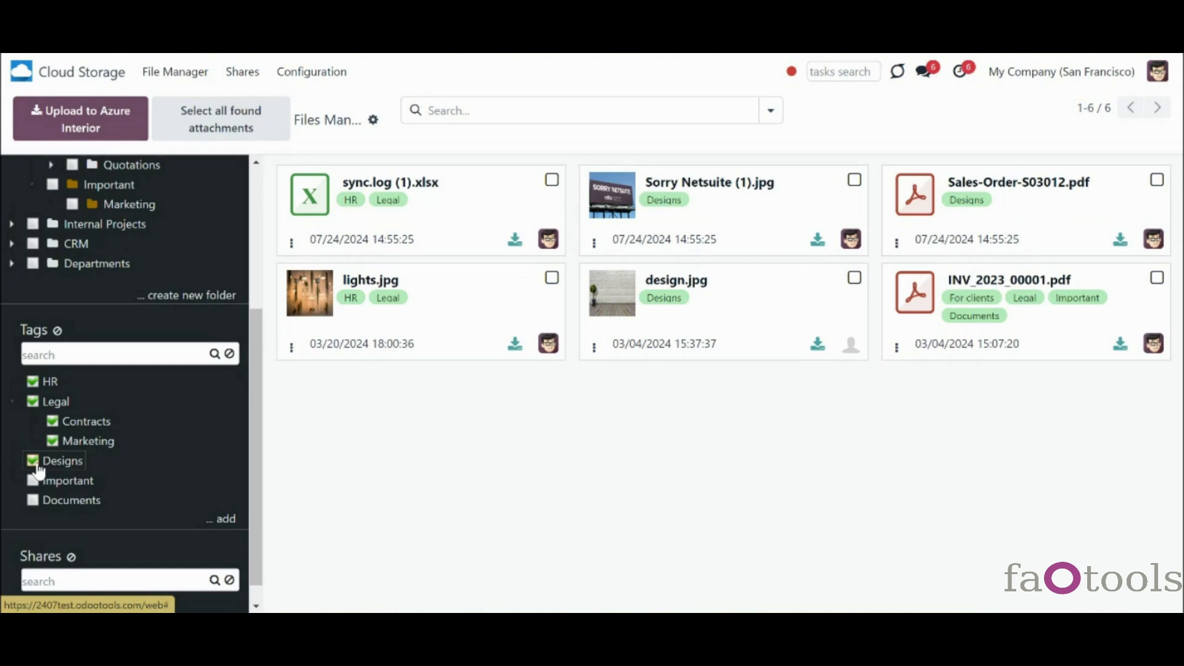
pyautogui.click(33, 481)
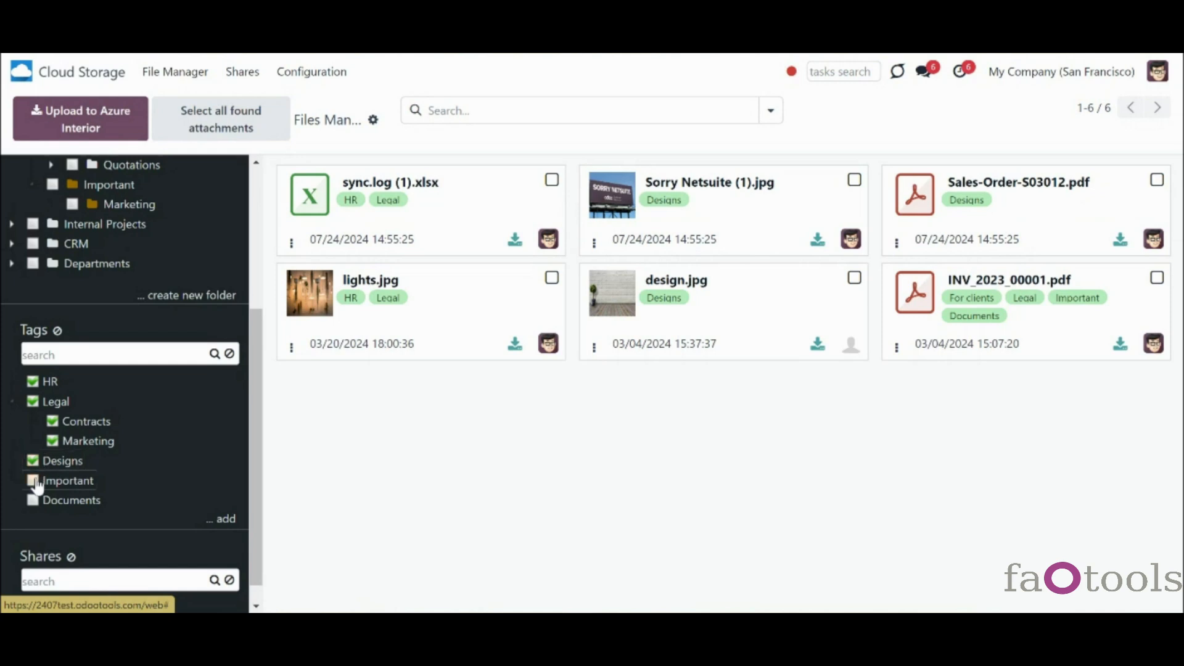
# - Untick HR, Legal, Designs and Important, retry Legal and Designs, then clear all tag filters
pyautogui.click(33, 382)
pyautogui.click(33, 402)
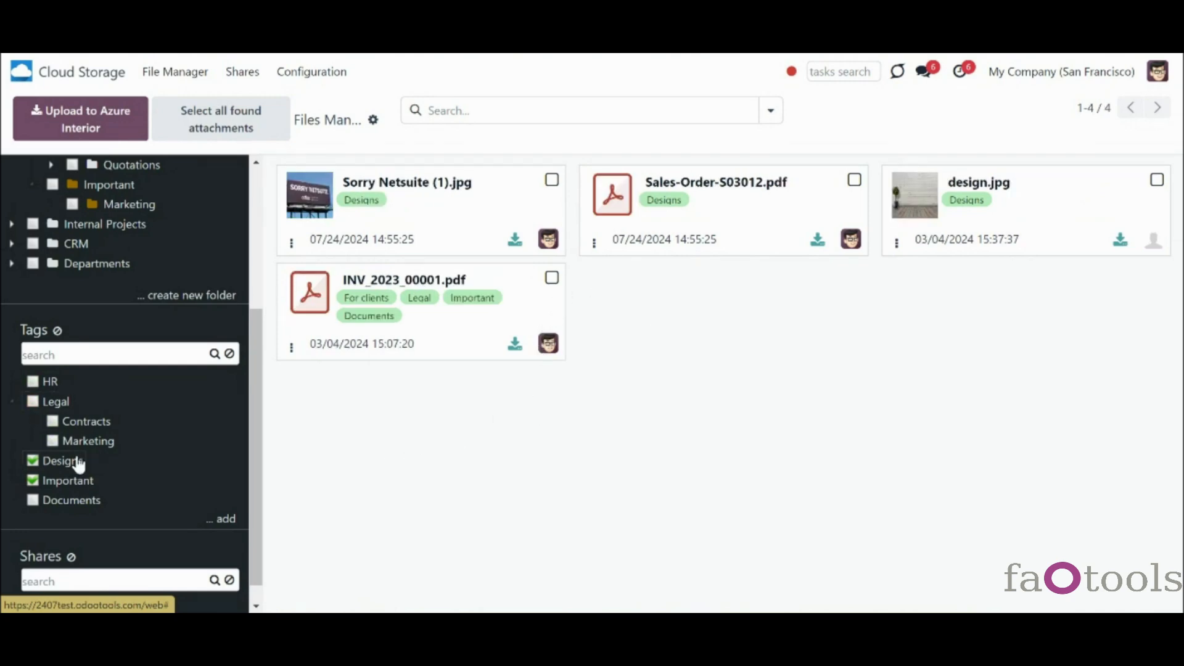
pyautogui.click(74, 464)
pyautogui.click(75, 482)
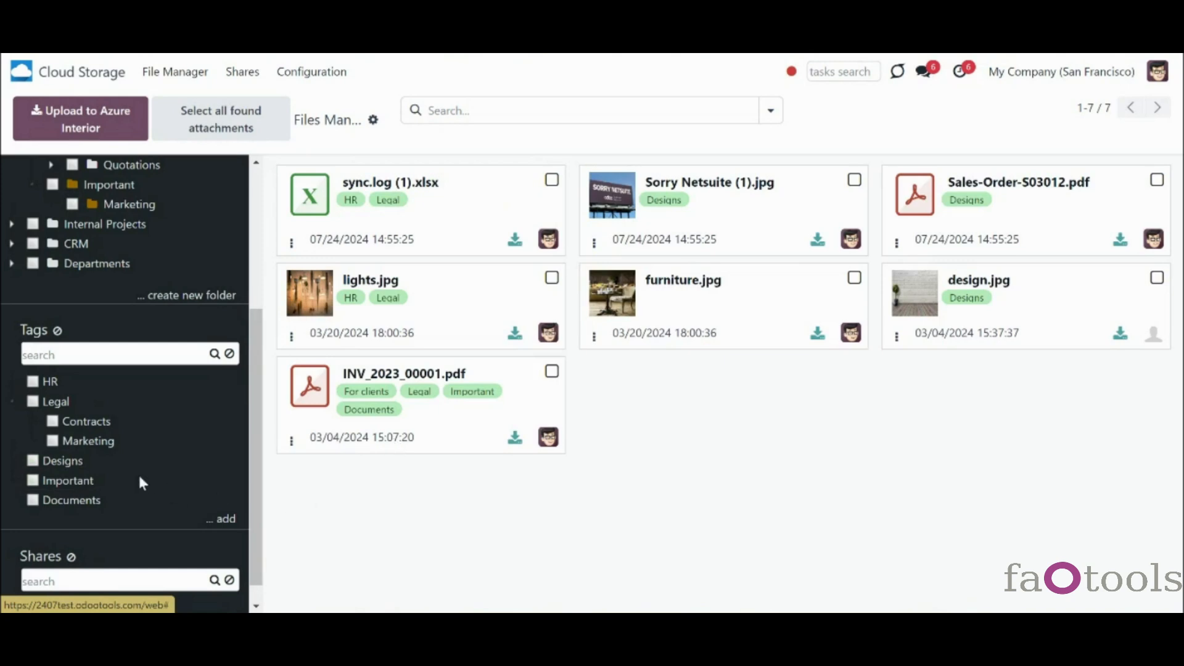
pyautogui.click(32, 401)
pyautogui.click(33, 461)
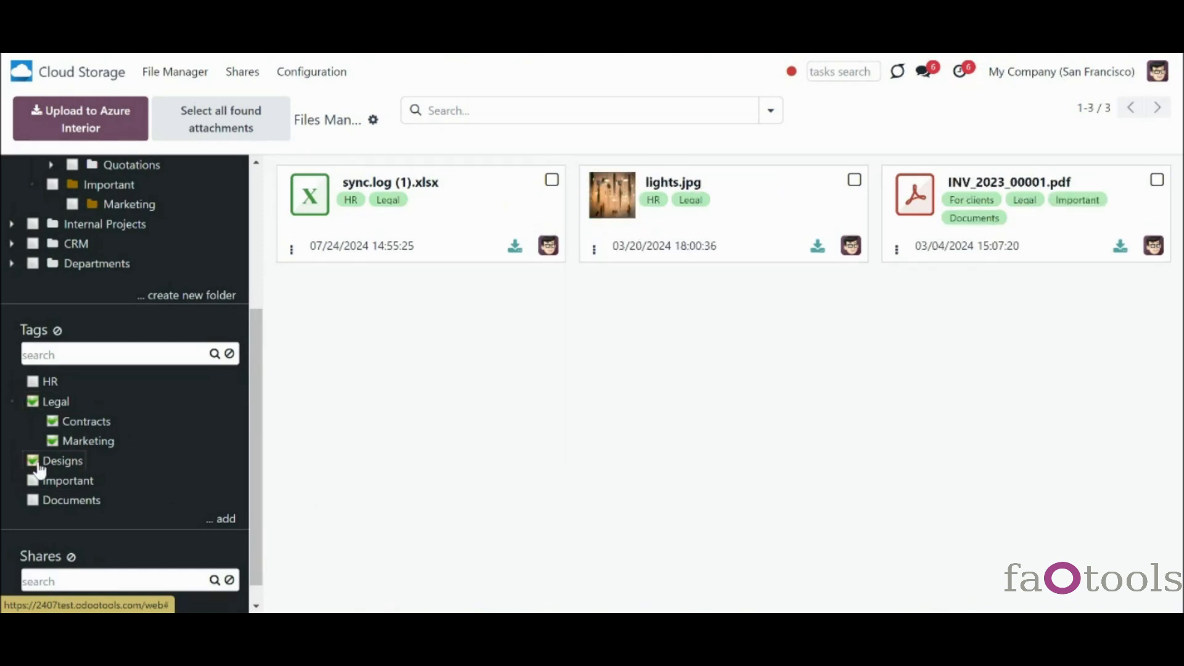
pyautogui.click(58, 331)
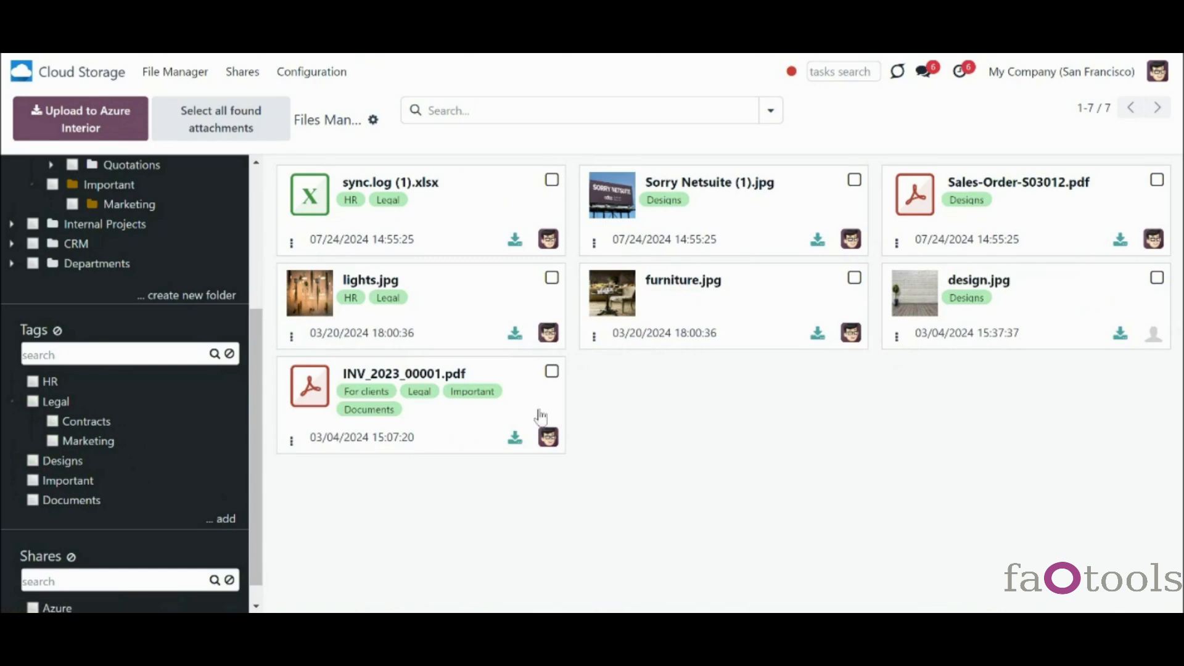
# - Scroll the sidebar and glance at the search filter list without choosing a filter
pyautogui.moveTo(259, 354); pyautogui.dragTo(261, 233)
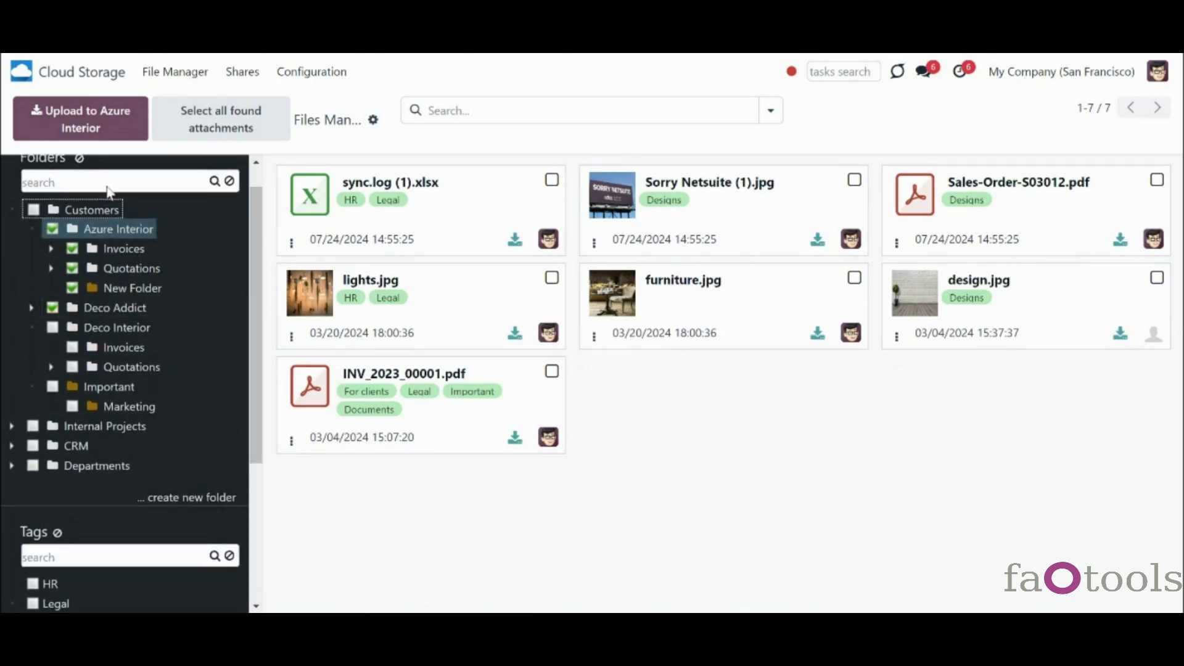
pyautogui.scroll(-4, 154, 339)
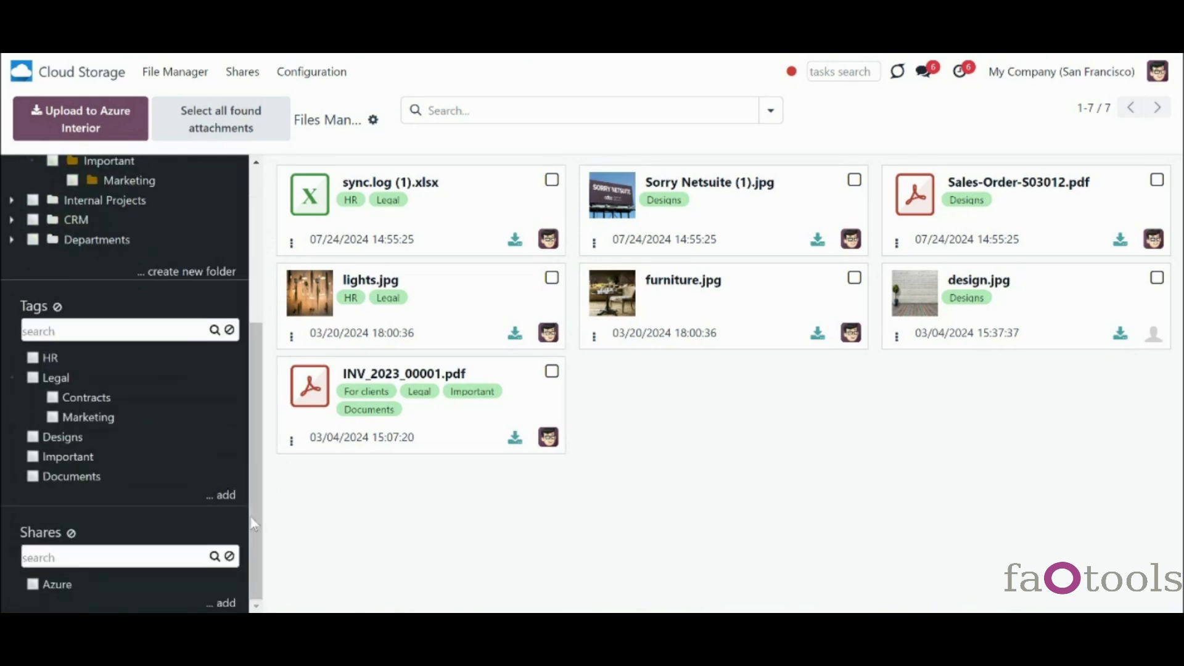
pyautogui.scroll(4, 254, 527)
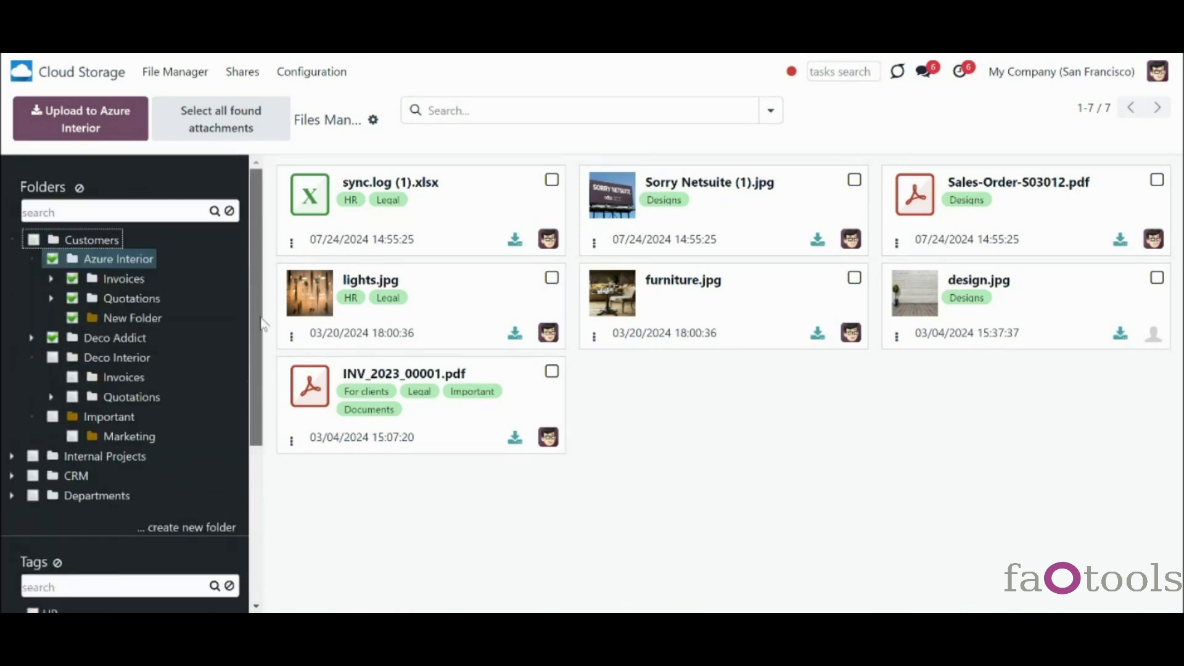
pyautogui.click(771, 119)
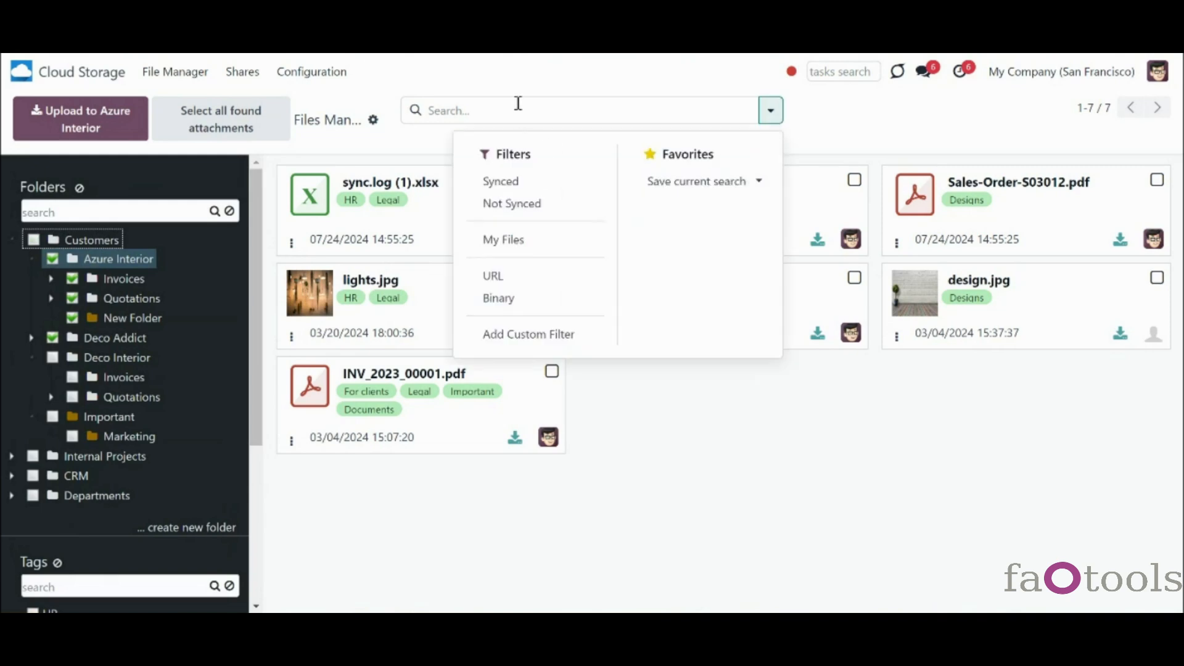
pyautogui.click(660, 437)
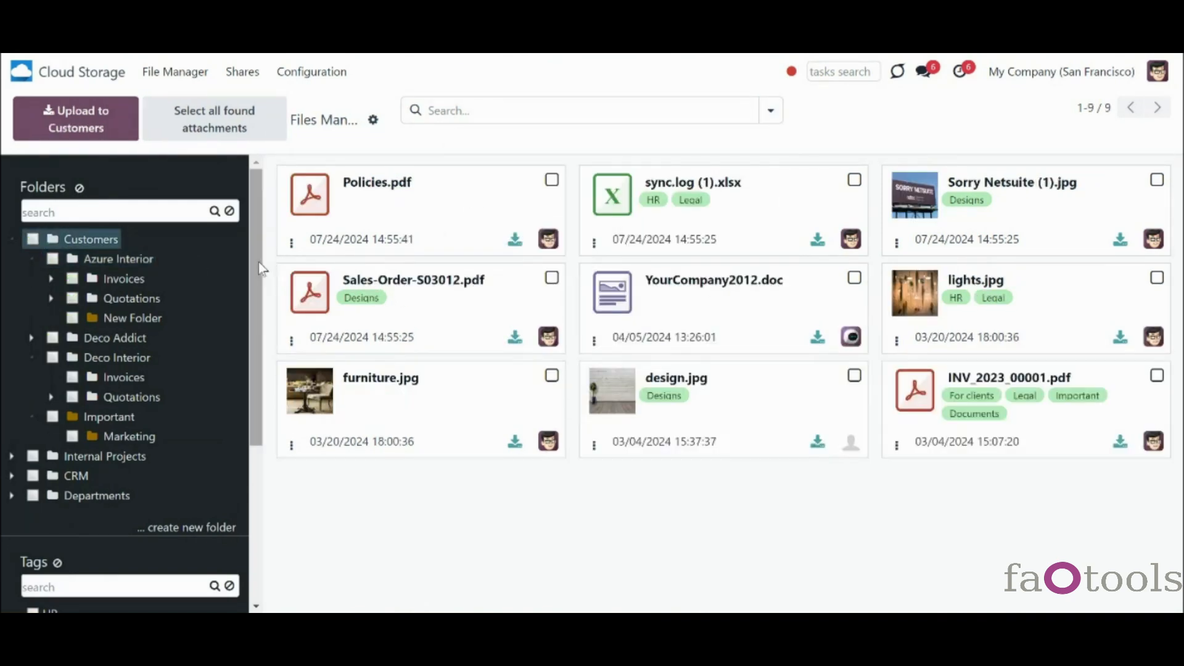
# - Check the HR tag settings without changes, then drag Designs under Marketing in Legal
pyautogui.scroll(-5, 254, 325)
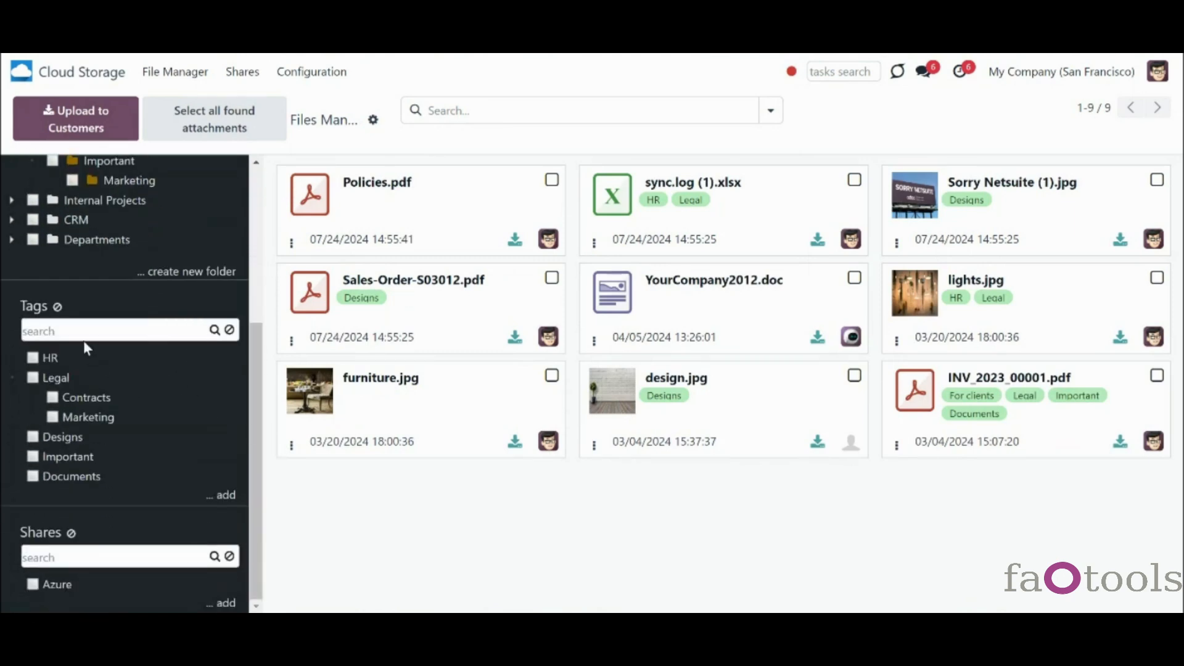
pyautogui.rightClick(49, 361)
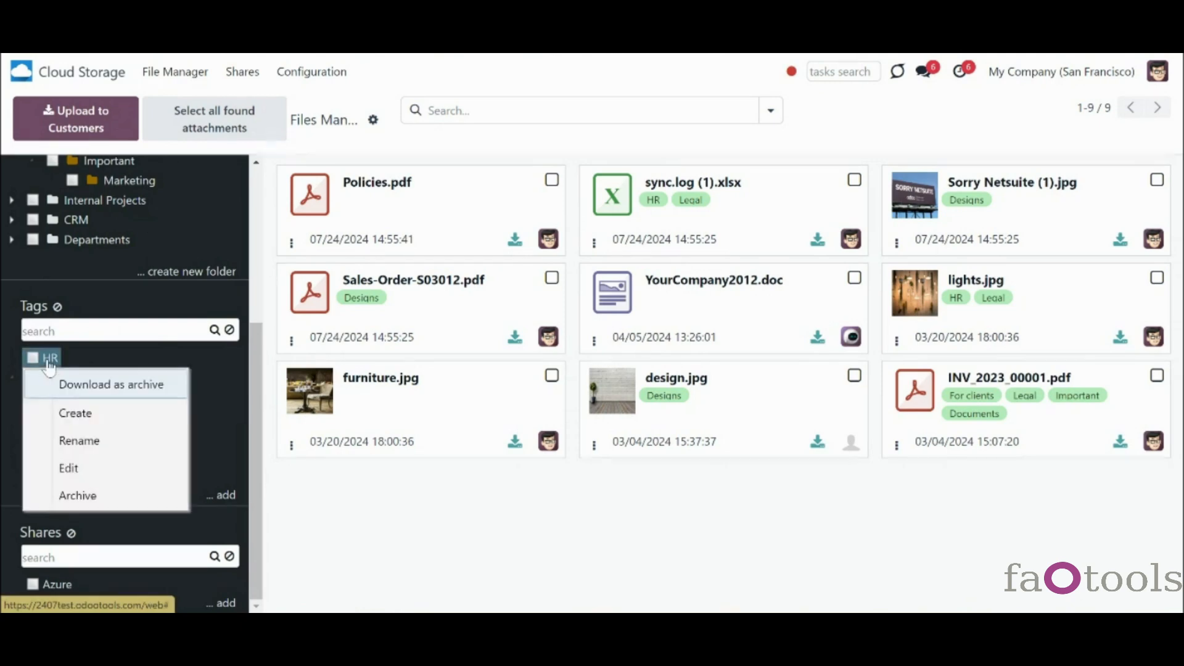
pyautogui.click(92, 466)
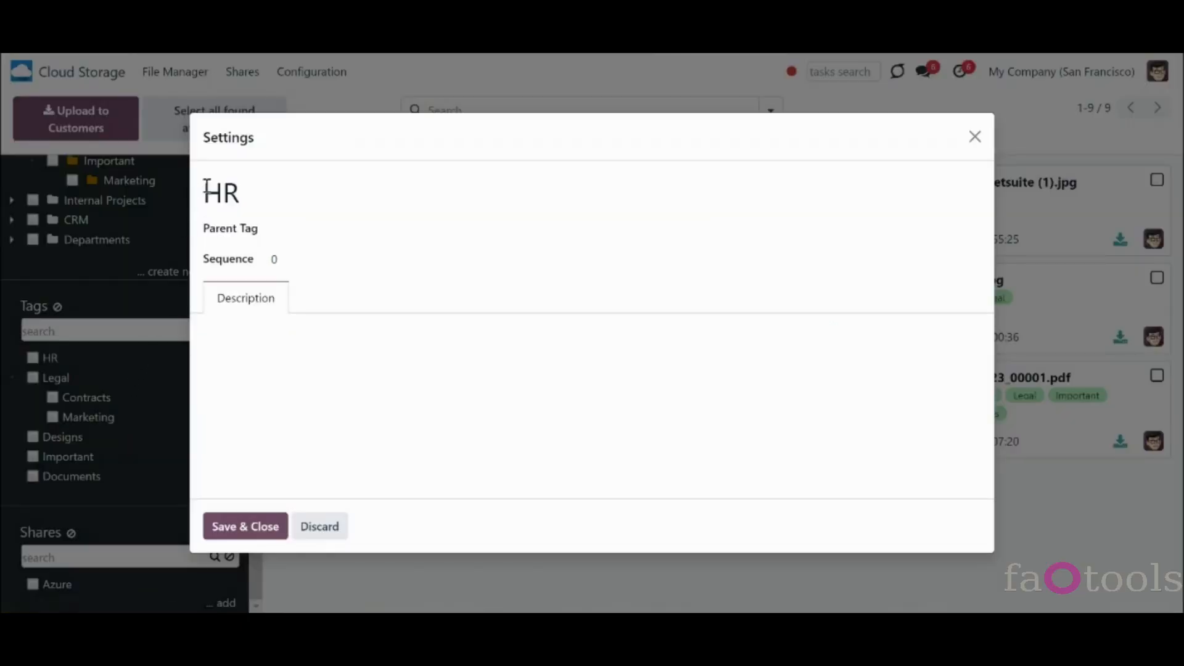
pyautogui.click(319, 535)
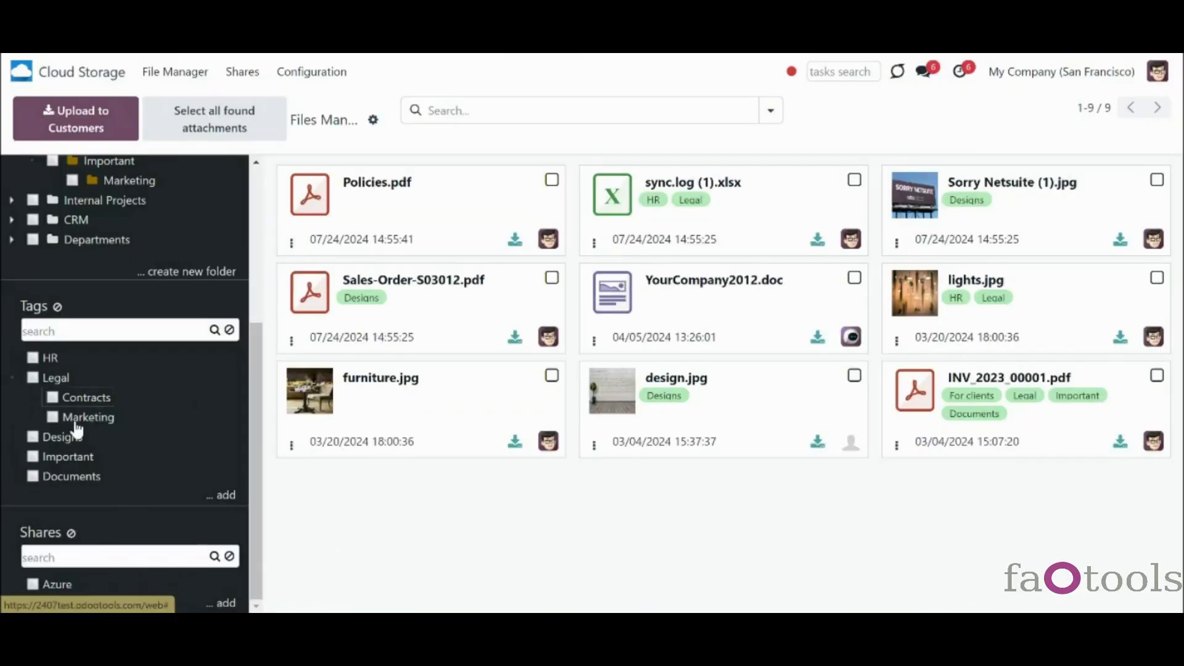
pyautogui.moveTo(61, 440); pyautogui.dragTo(89, 420)
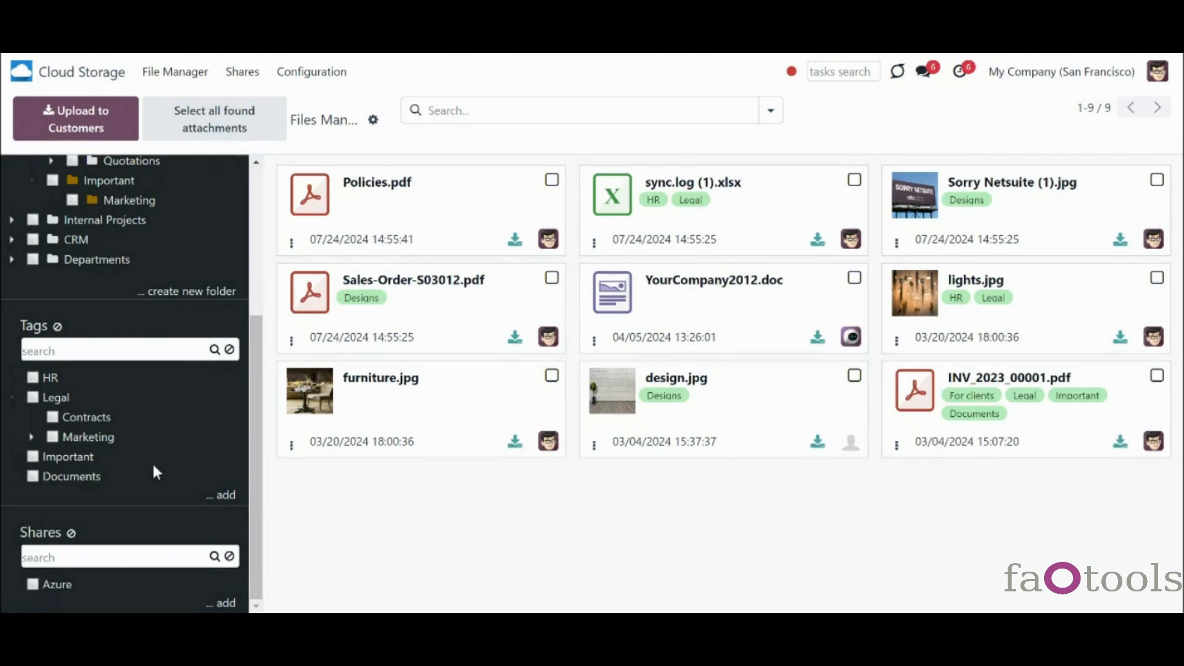
# - Search the tags for 'hr', then clear the tag search
pyautogui.click(106, 349)
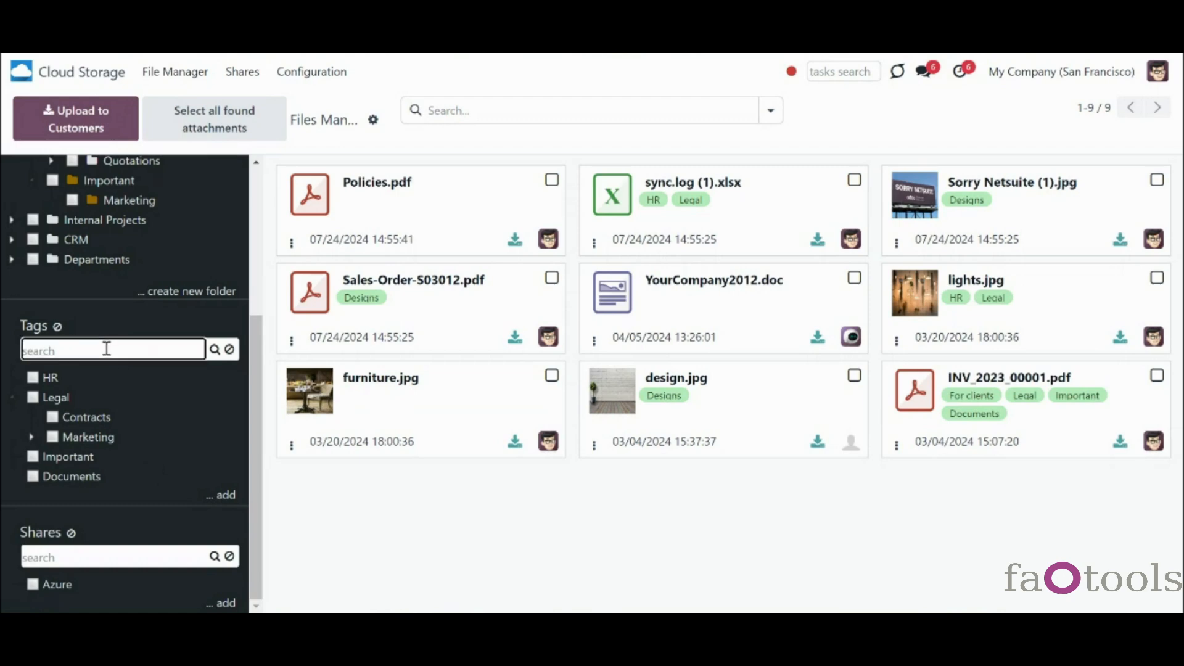
pyautogui.write('hr')
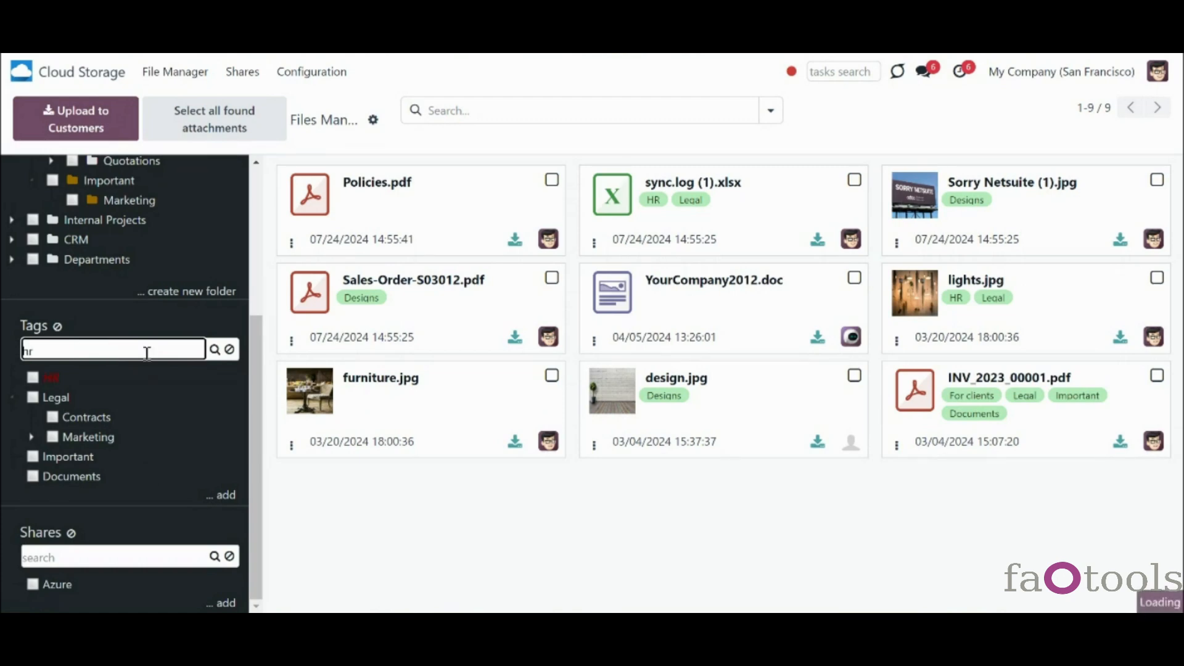
pyautogui.click(230, 350)
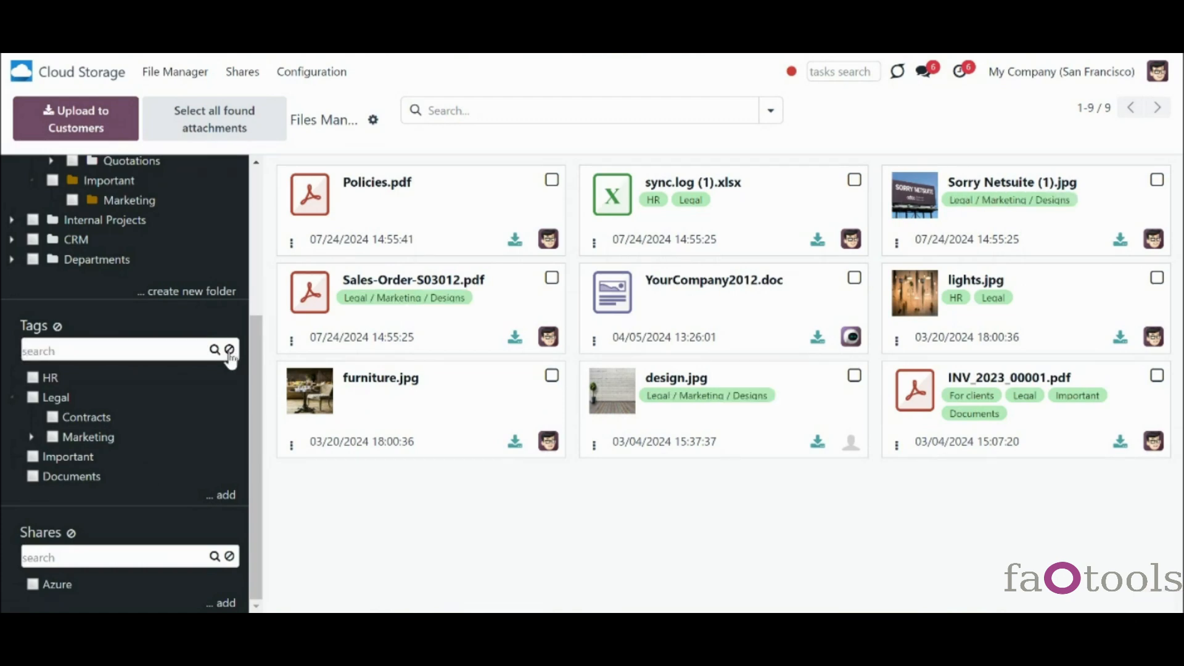
# - Filter by the Legal / Marketing / Designs sub-tag, clear the filter, and open Legal's actions
pyautogui.click(31, 436)
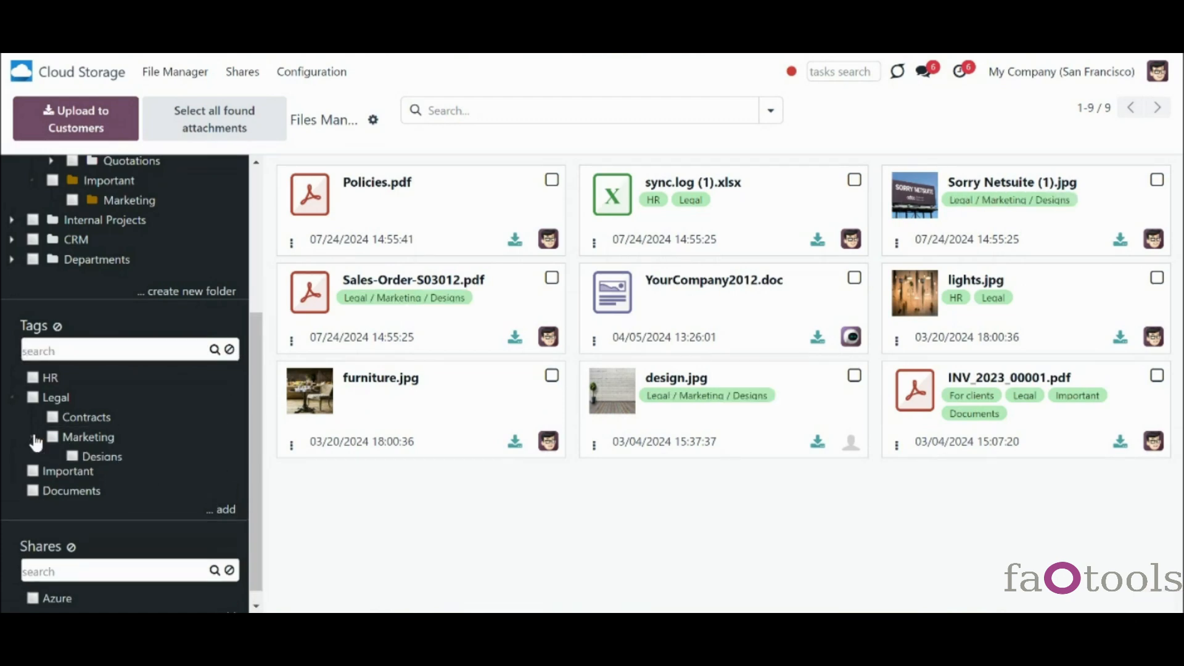
pyautogui.click(72, 457)
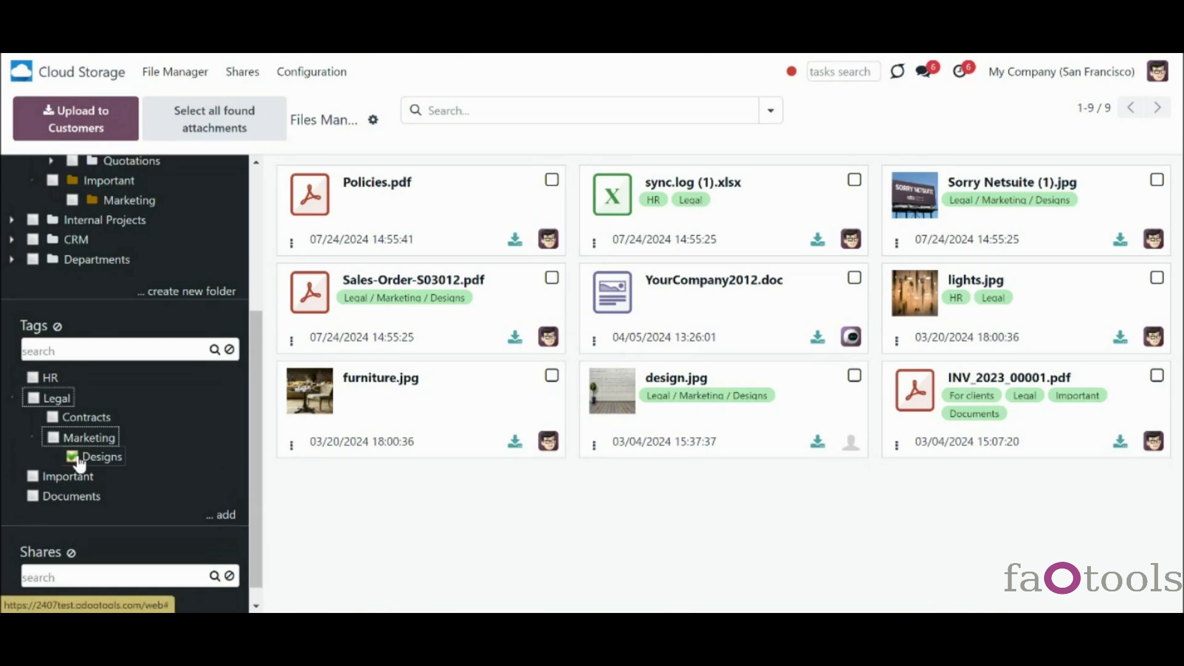
pyautogui.click(33, 437)
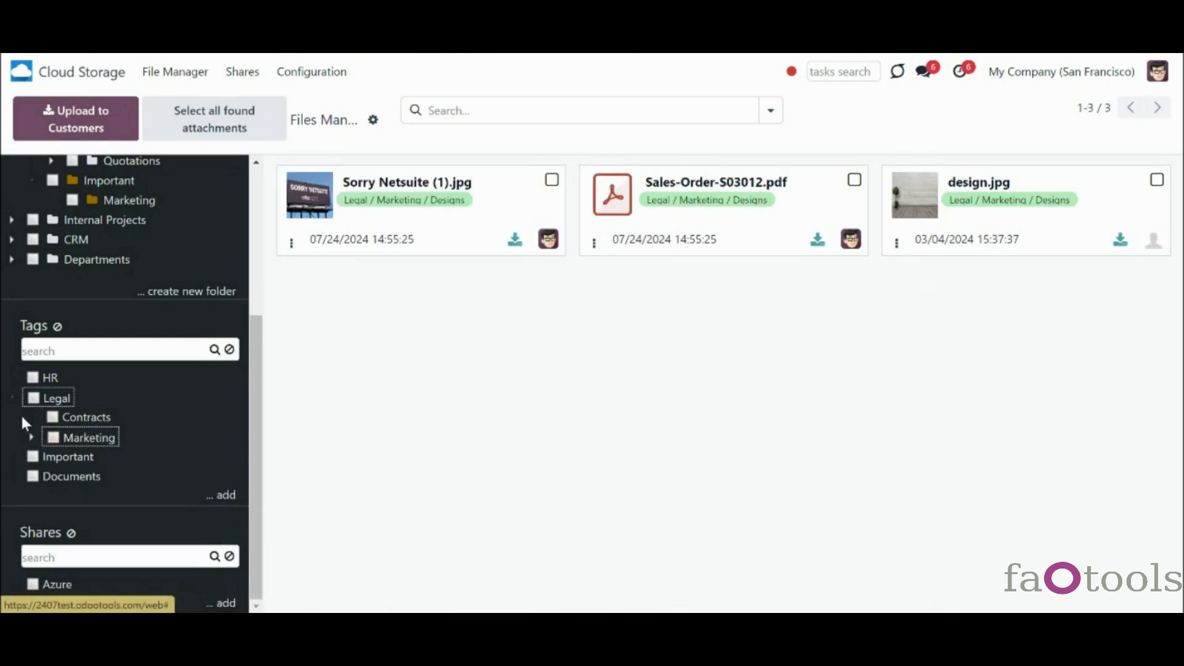
pyautogui.click(14, 398)
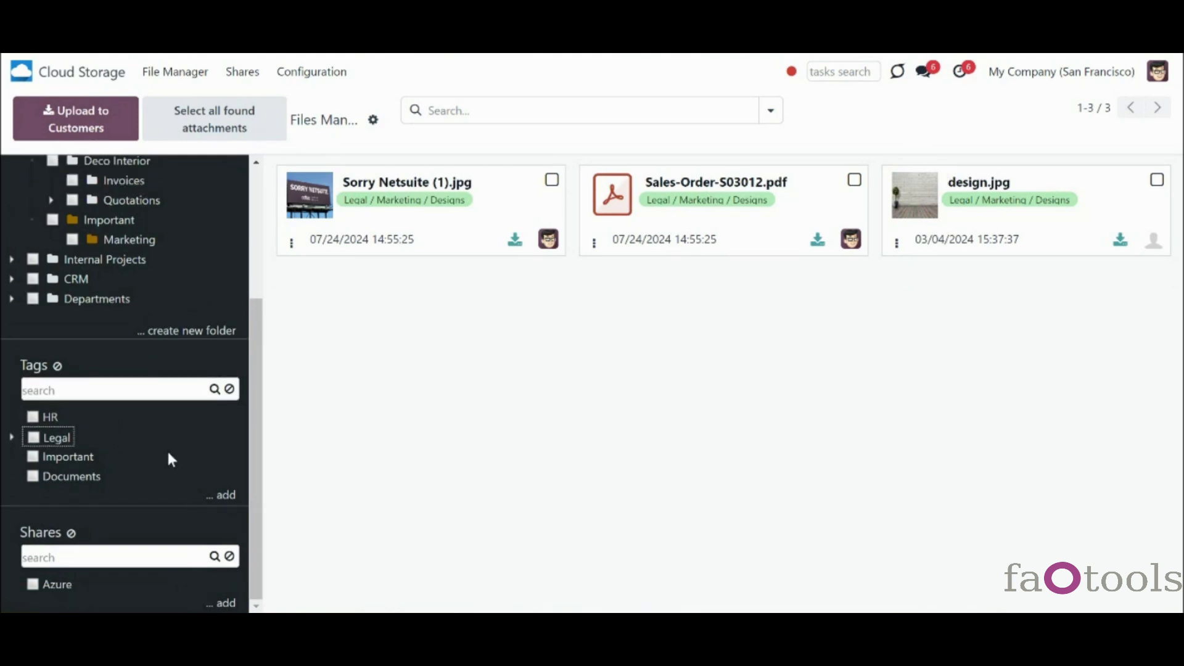
pyautogui.click(12, 437)
pyautogui.click(32, 437)
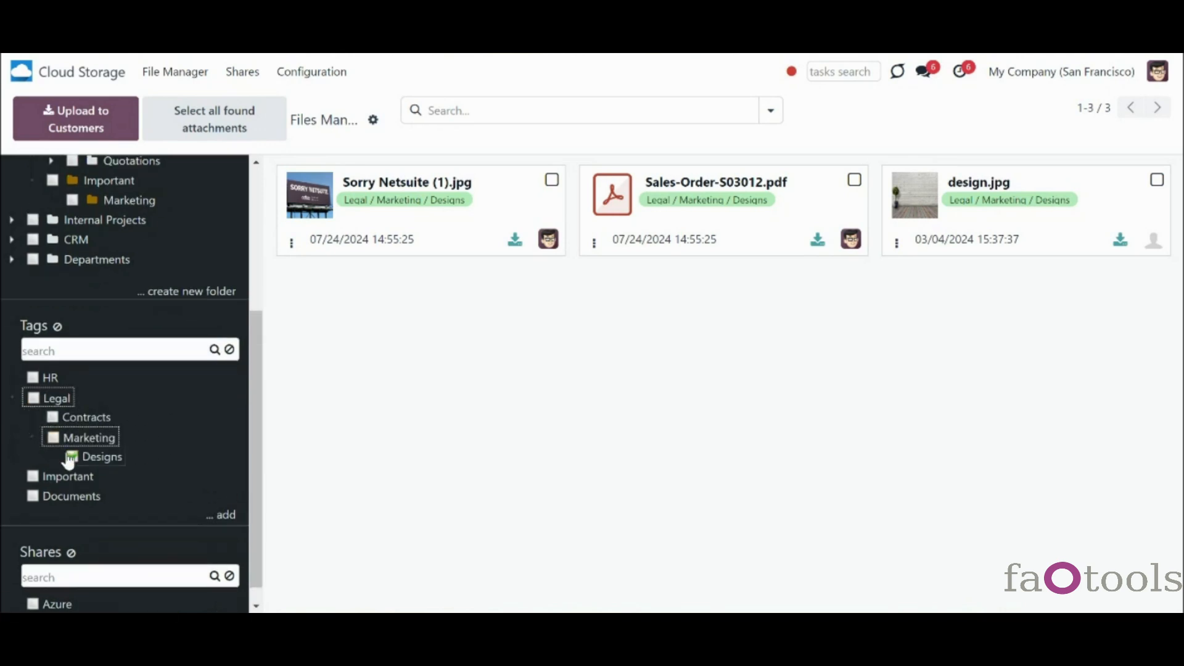
pyautogui.click(57, 326)
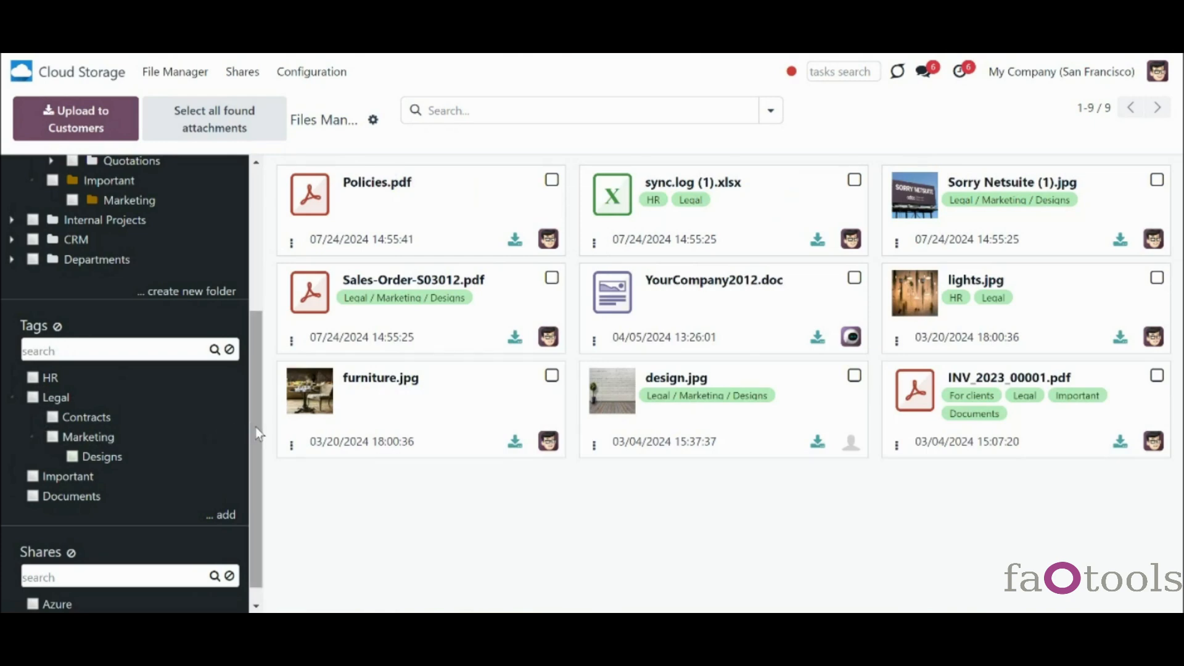
pyautogui.scroll(-1, 205, 445)
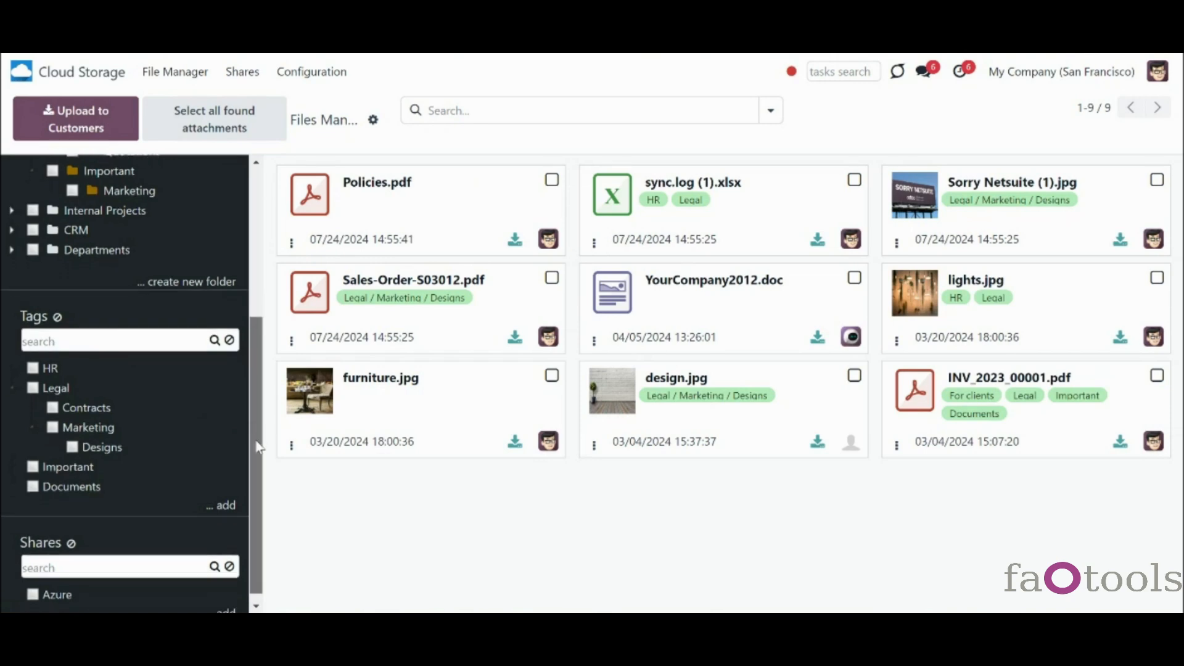
pyautogui.rightClick(68, 384)
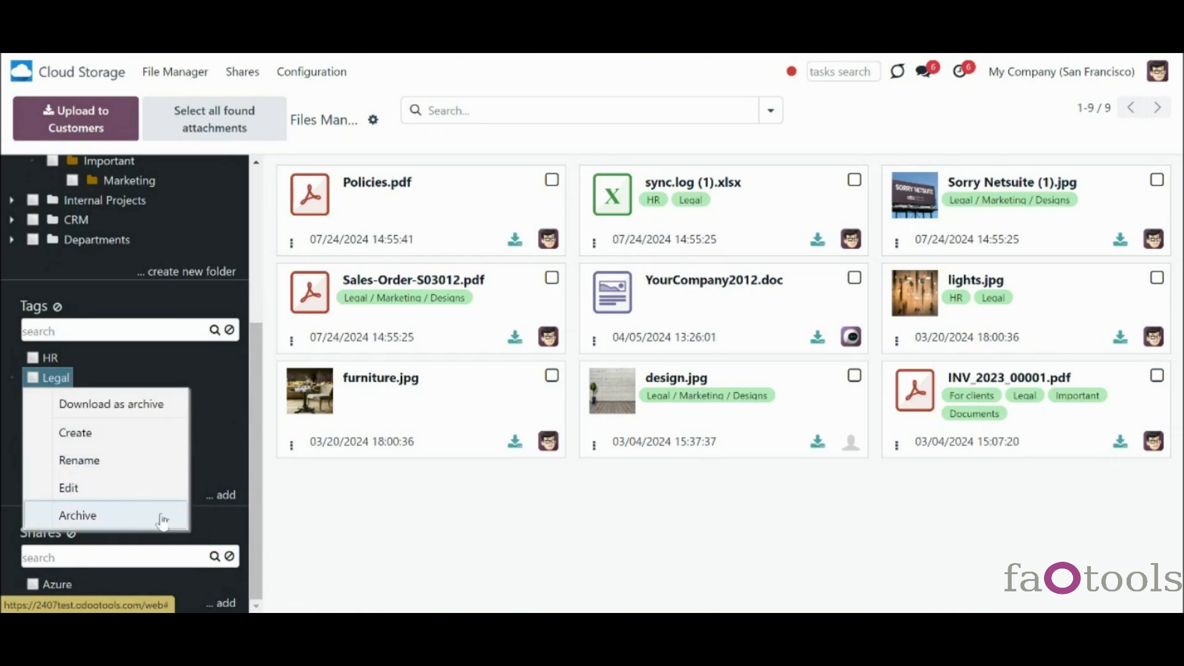
# - Download the Legal tag's files as an archive, then filter by Important, Designs and HR
pyautogui.click(144, 424)
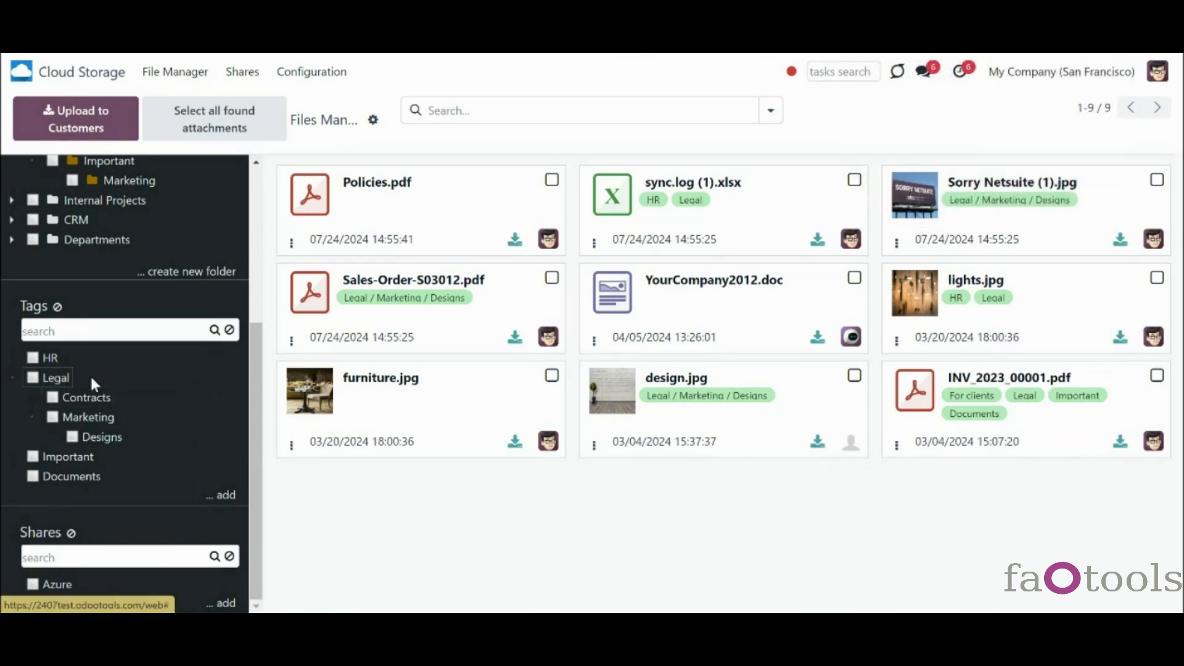
pyautogui.click(33, 457)
pyautogui.click(73, 437)
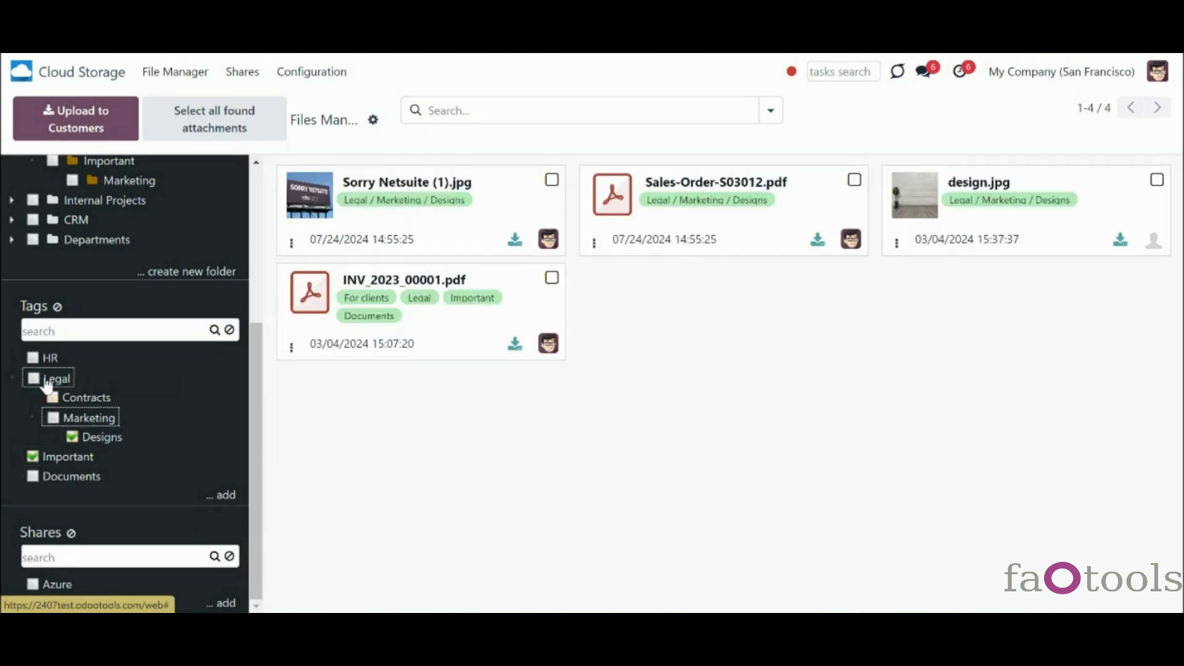
pyautogui.click(34, 359)
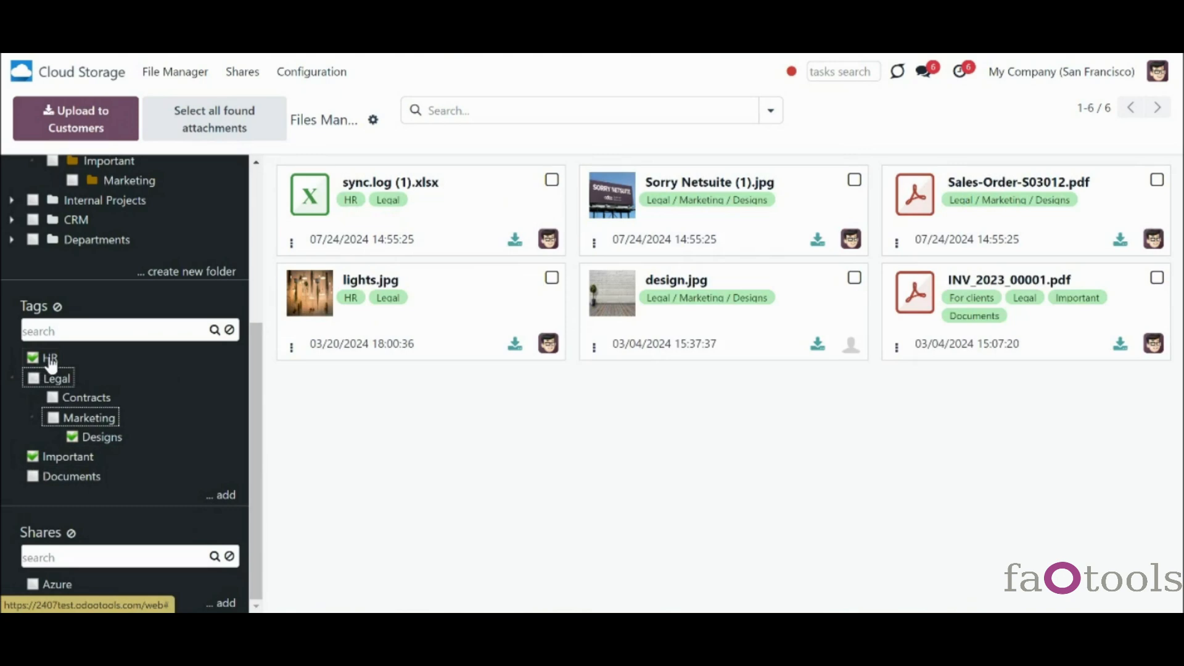
pyautogui.rightClick(51, 364)
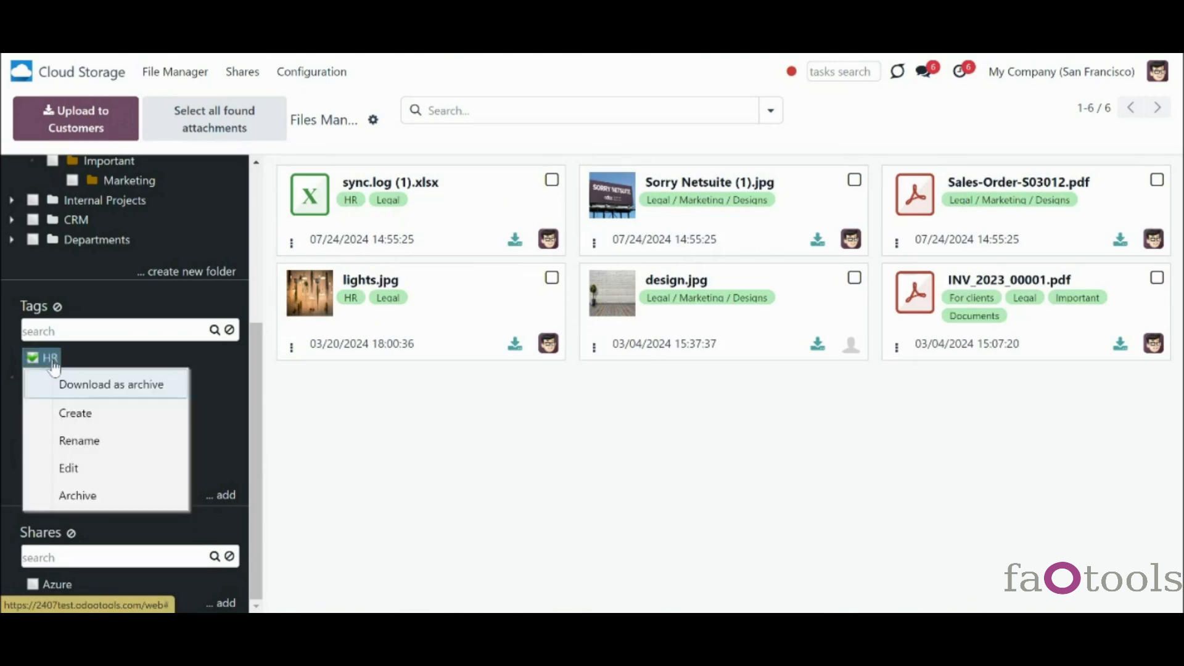
pyautogui.click(103, 357)
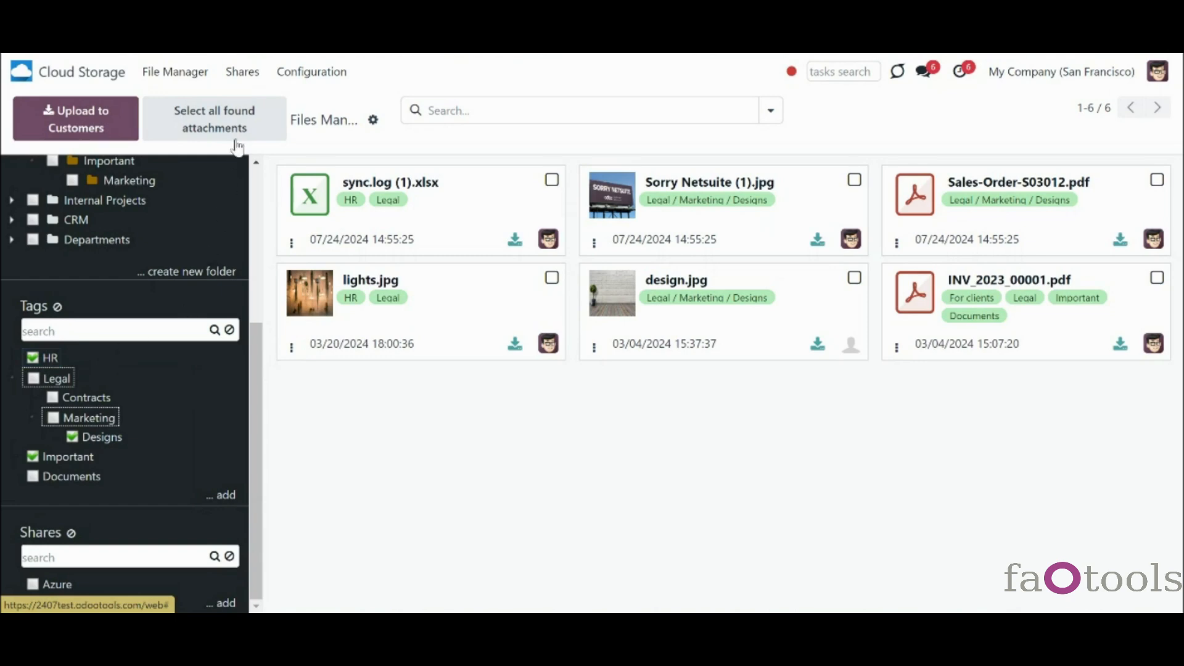
# - Select all six found files, clear the selection, and narrow the filter to HR only
pyautogui.click(256, 120)
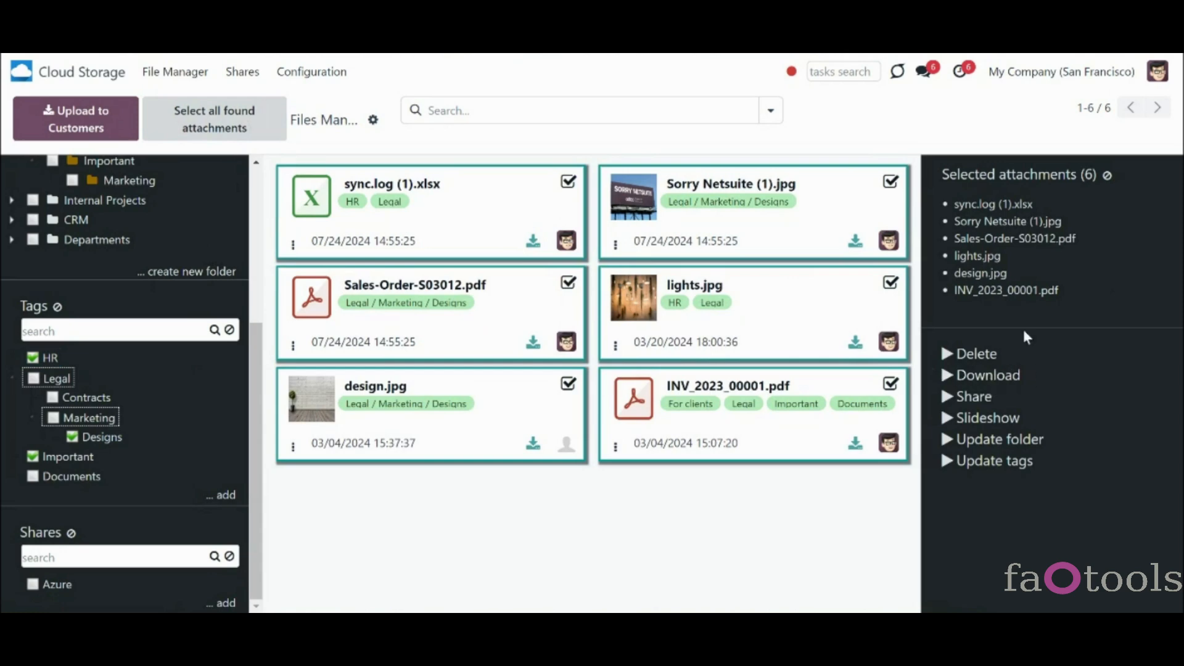
pyautogui.click(1110, 177)
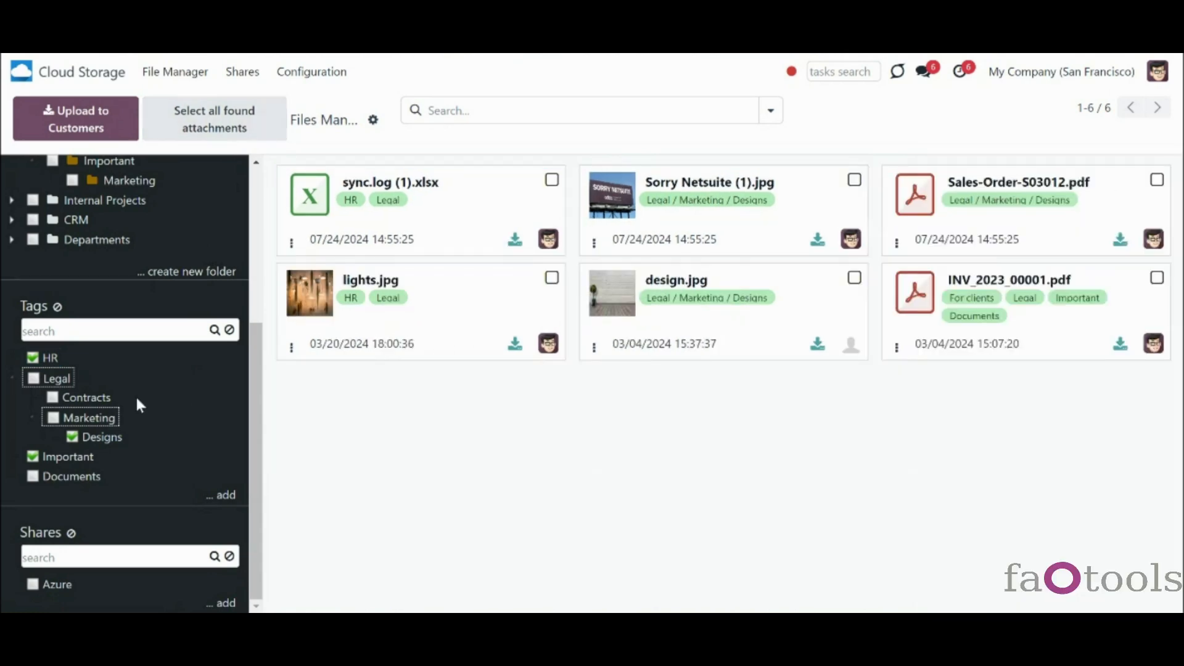
pyautogui.click(72, 437)
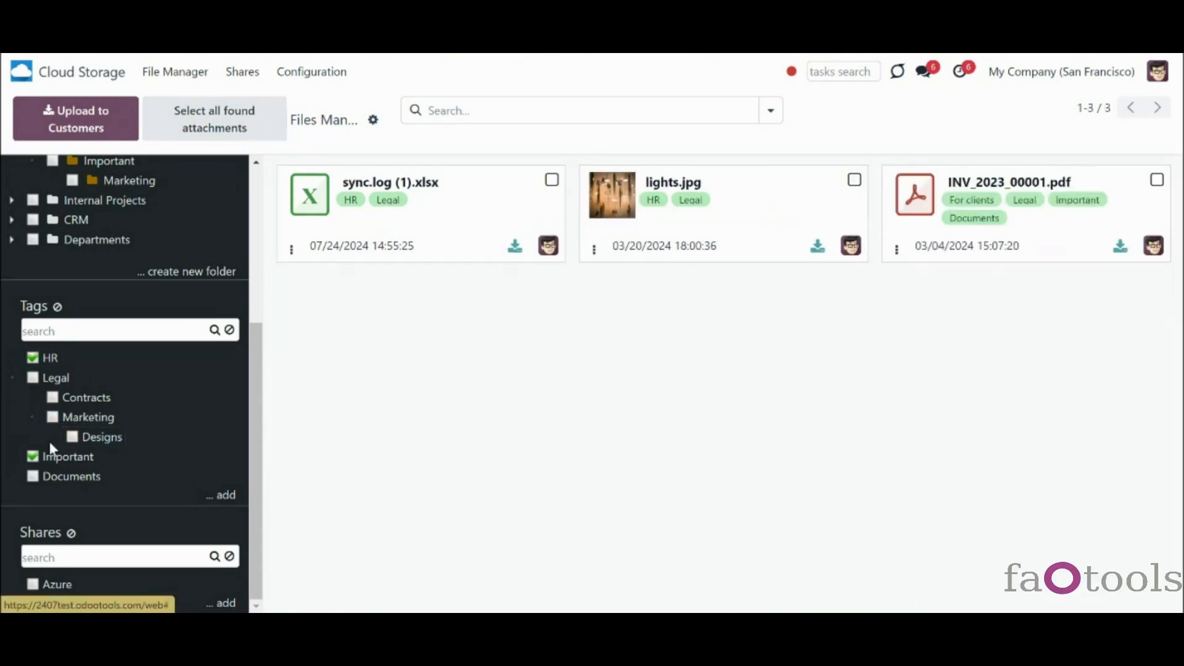
pyautogui.click(34, 458)
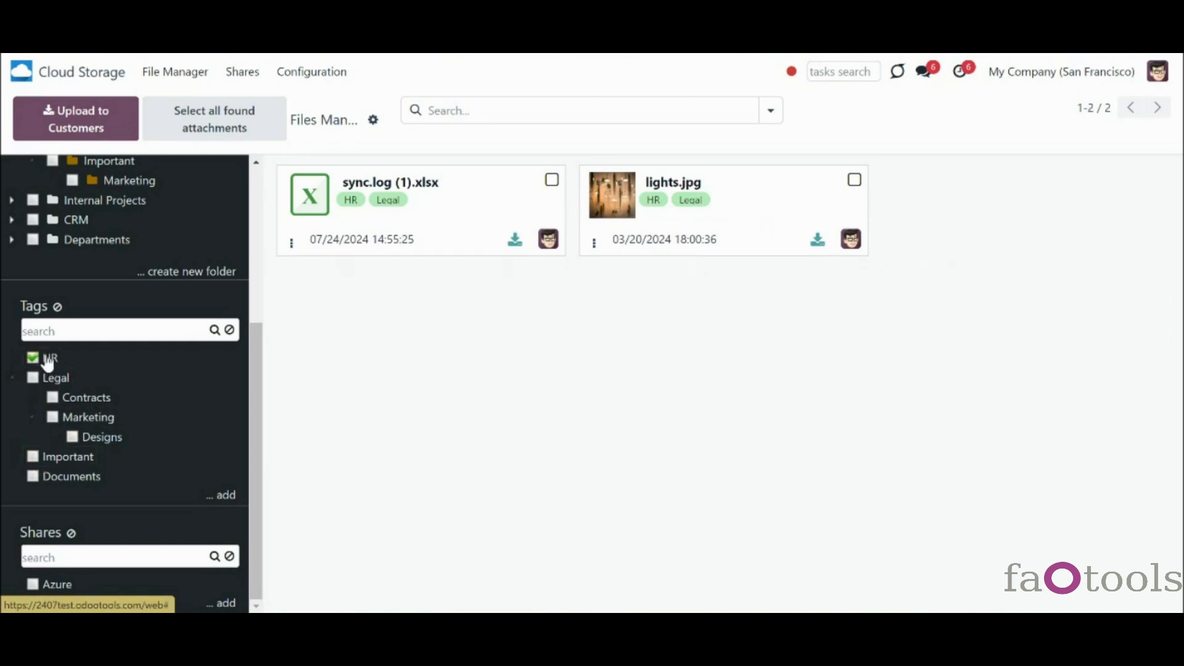
pyautogui.rightClick(51, 364)
# - Create a 'Best practices' sub-tag under HR, then archive it
pyautogui.click(76, 413)
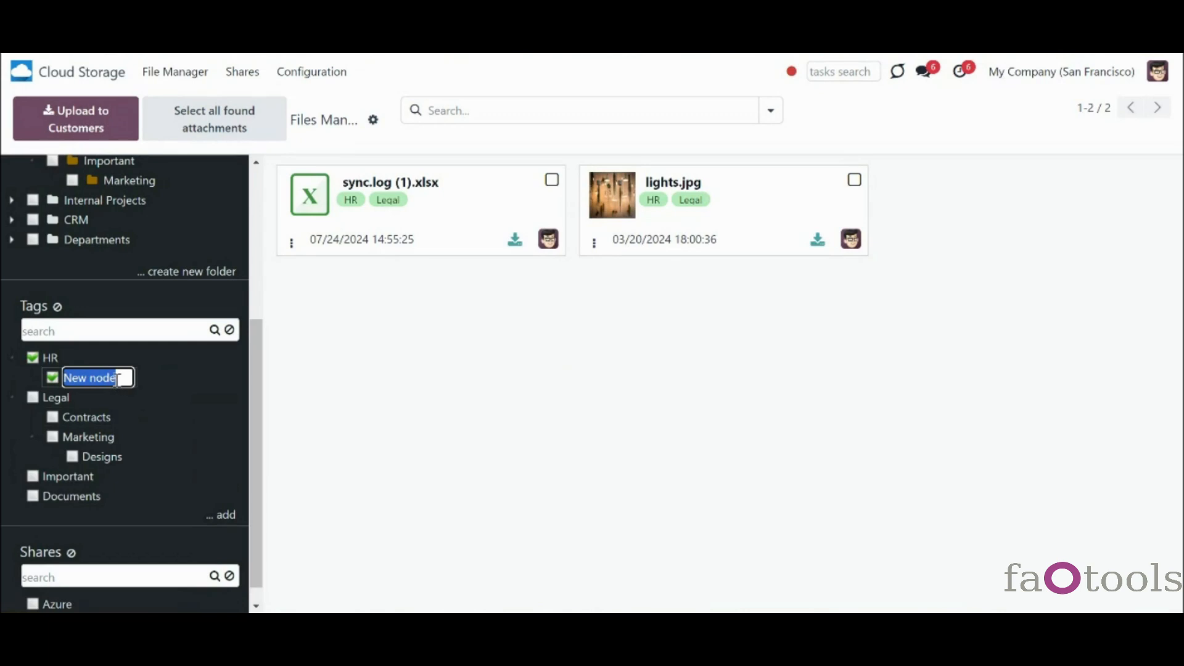
pyautogui.write('Best practices')
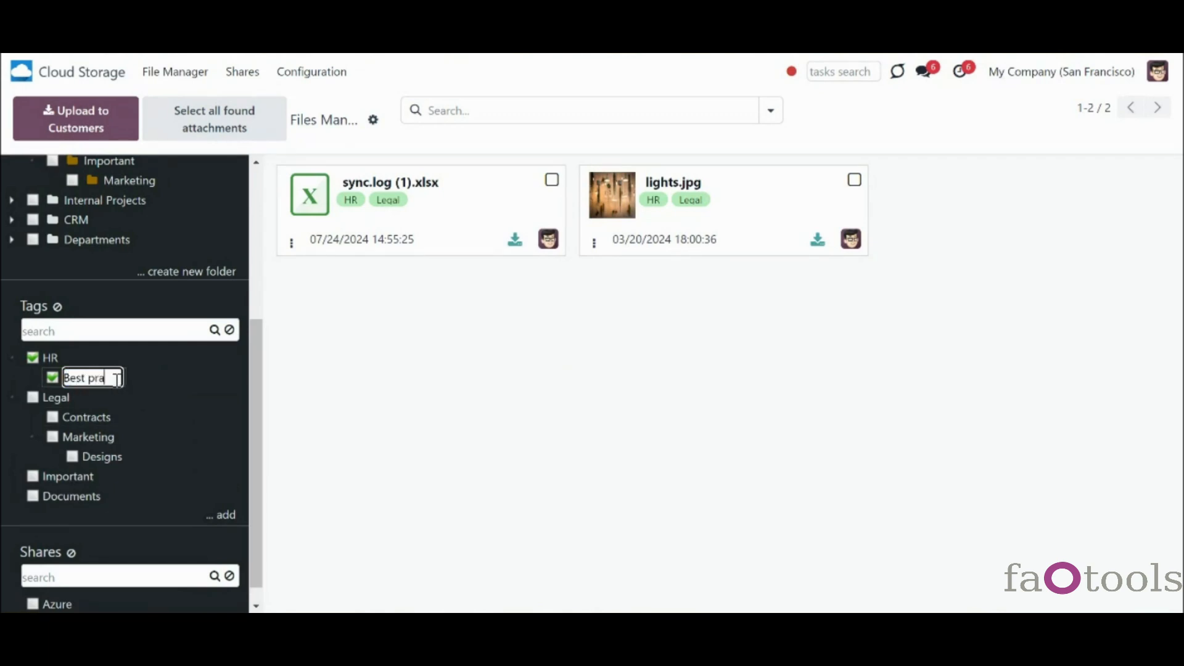
pyautogui.press('Return')
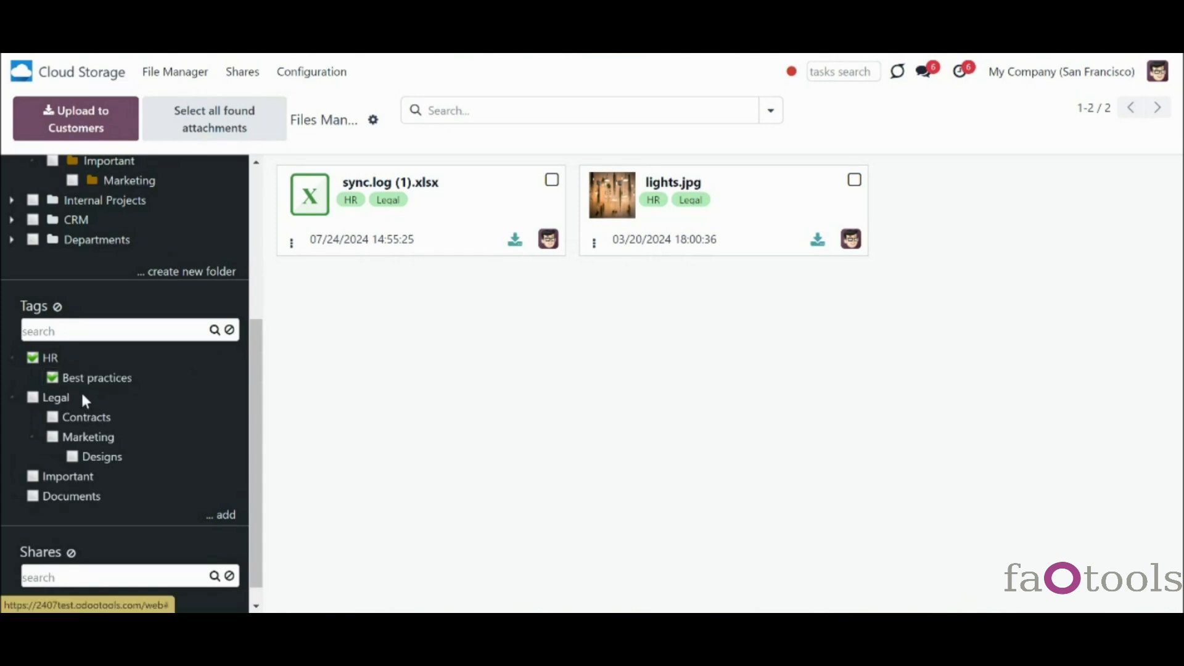
pyautogui.rightClick(74, 384)
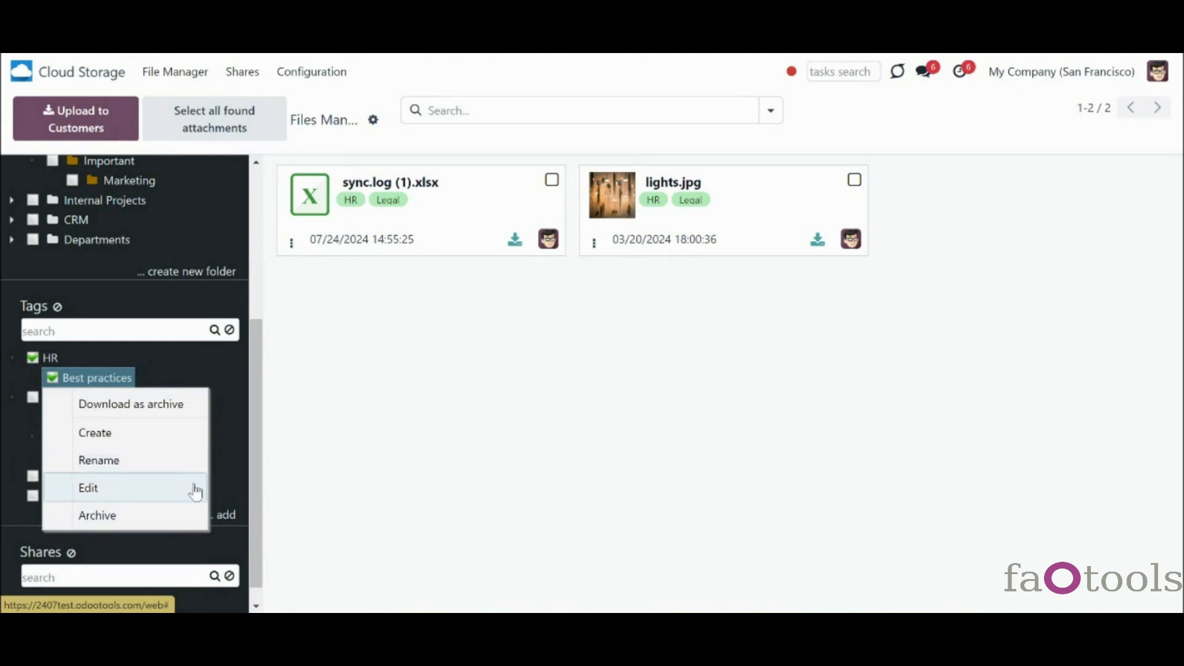
pyautogui.click(196, 515)
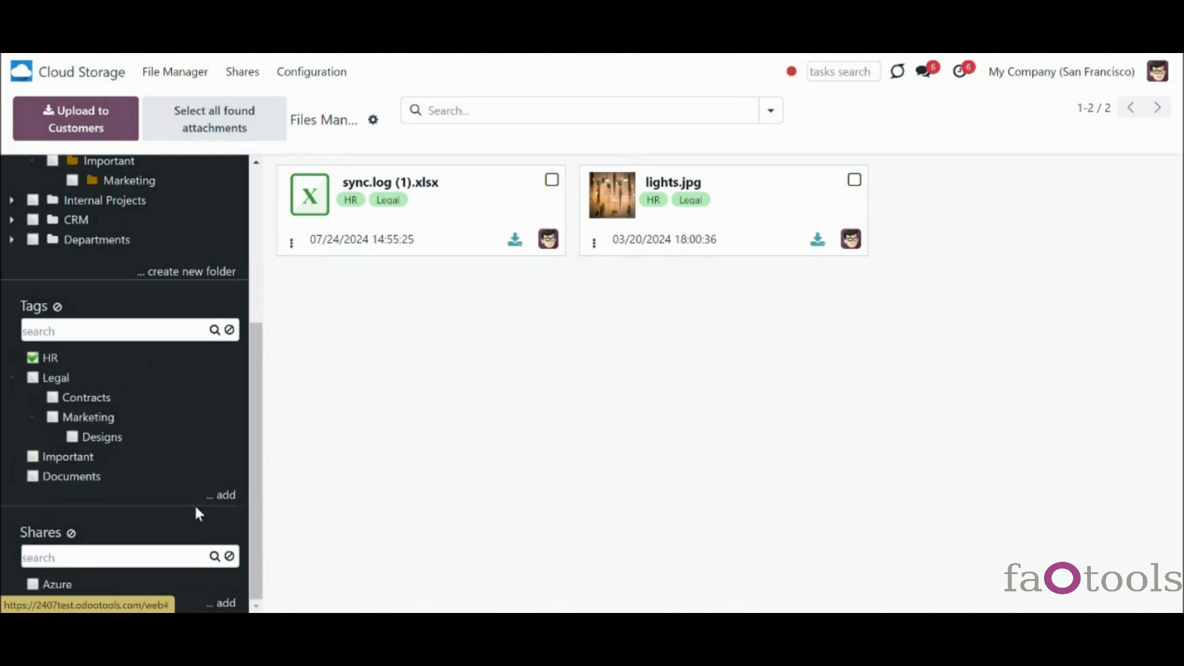
# - Review the eight tags under Configuration > Tags, then return to the File Manager's 23 files
pyautogui.click(311, 73)
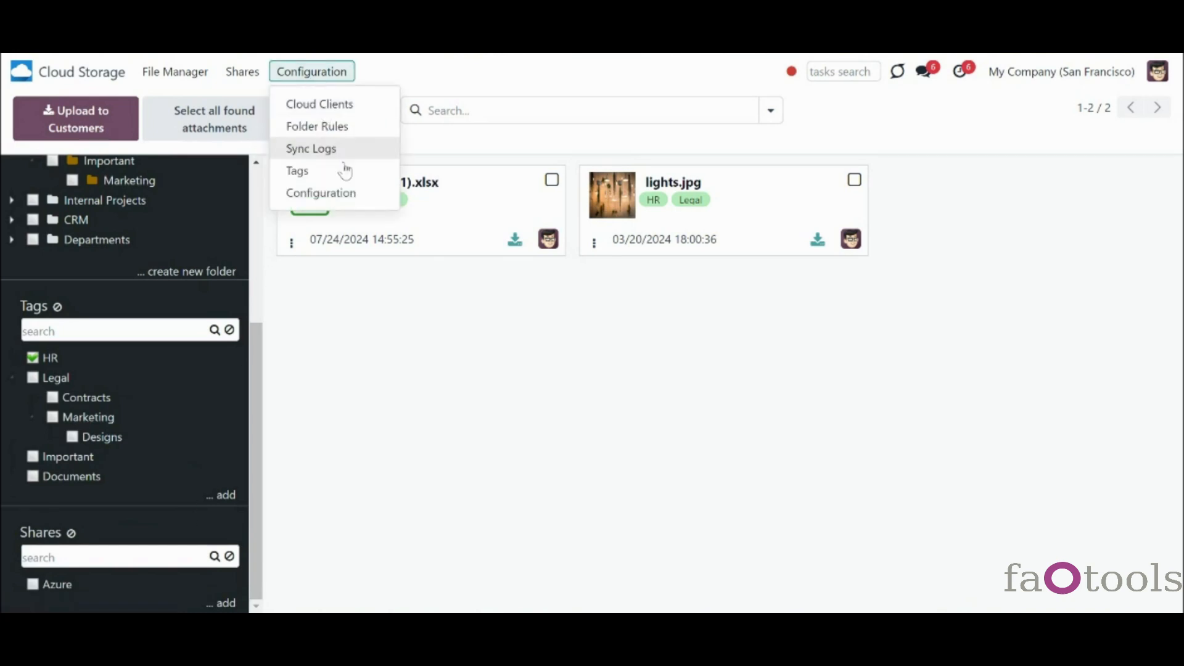
pyautogui.click(310, 178)
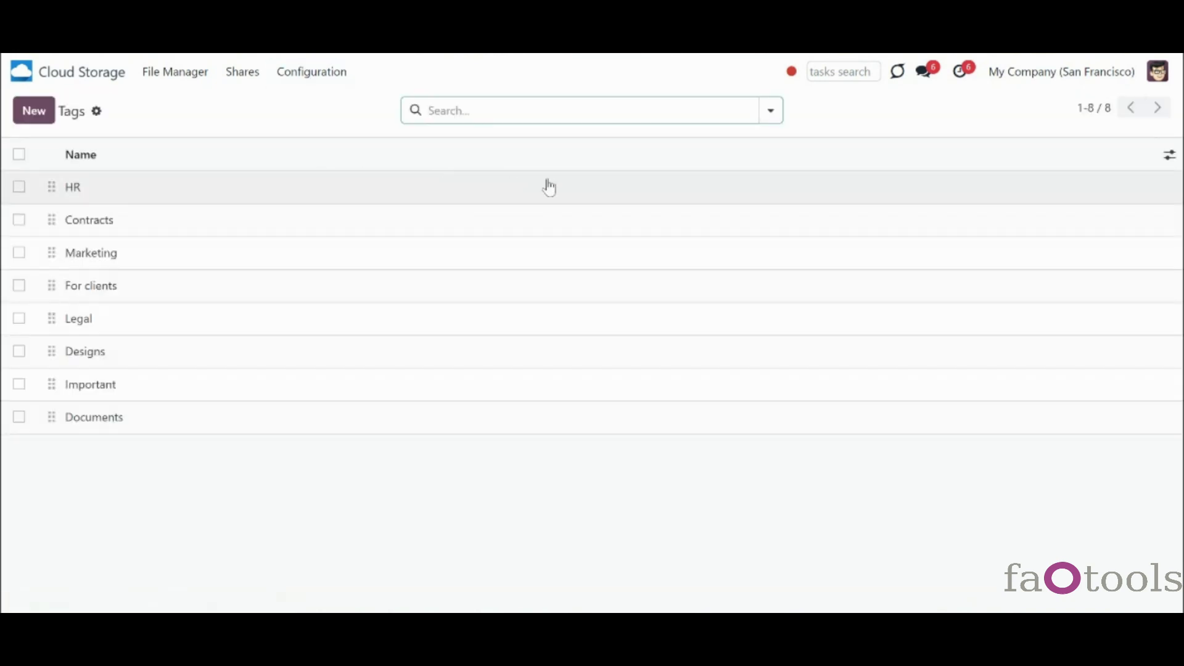
pyautogui.click(771, 110)
pyautogui.click(343, 181)
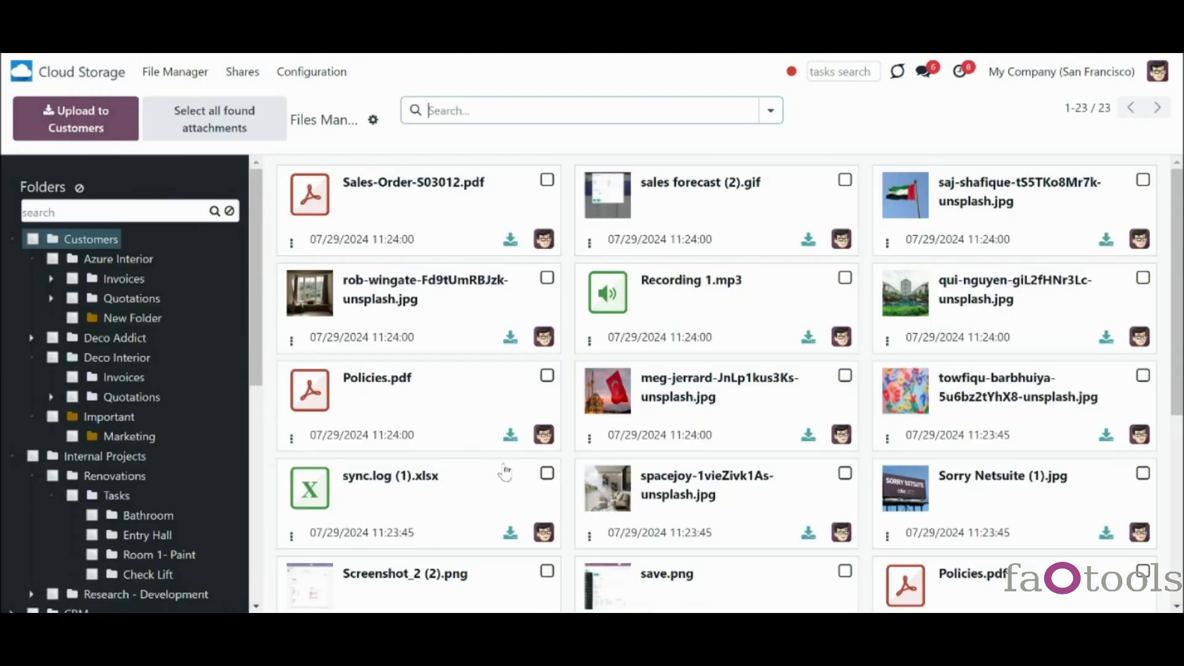
pyautogui.scroll(-8, 238, 491)
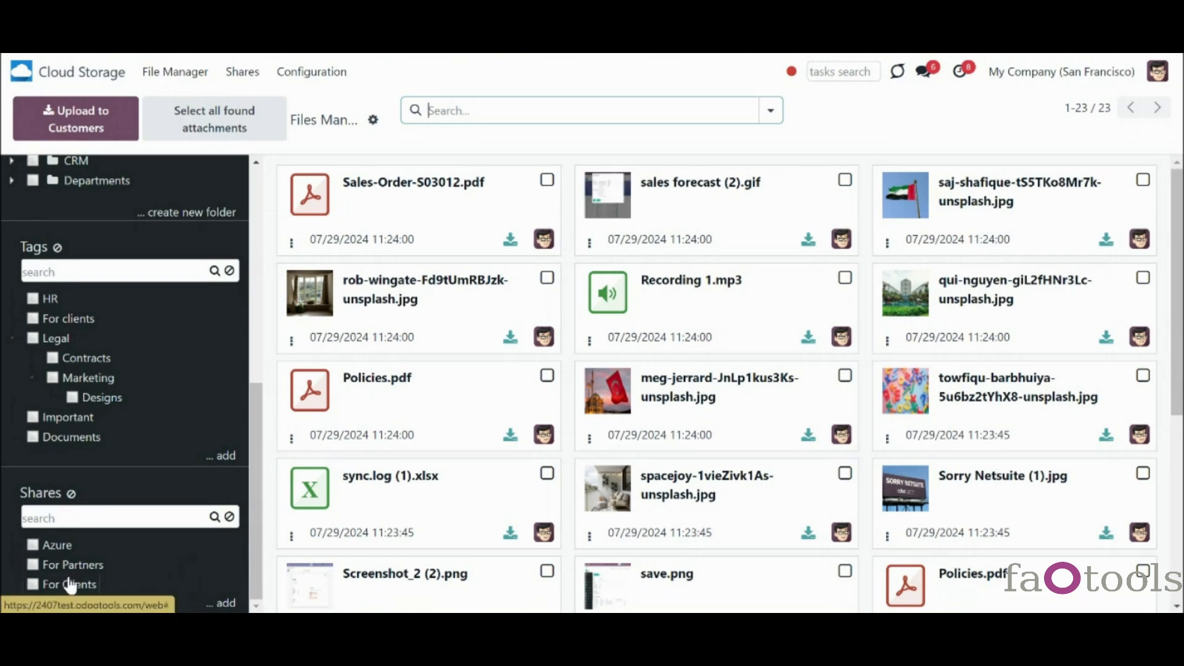
pyautogui.click(34, 585)
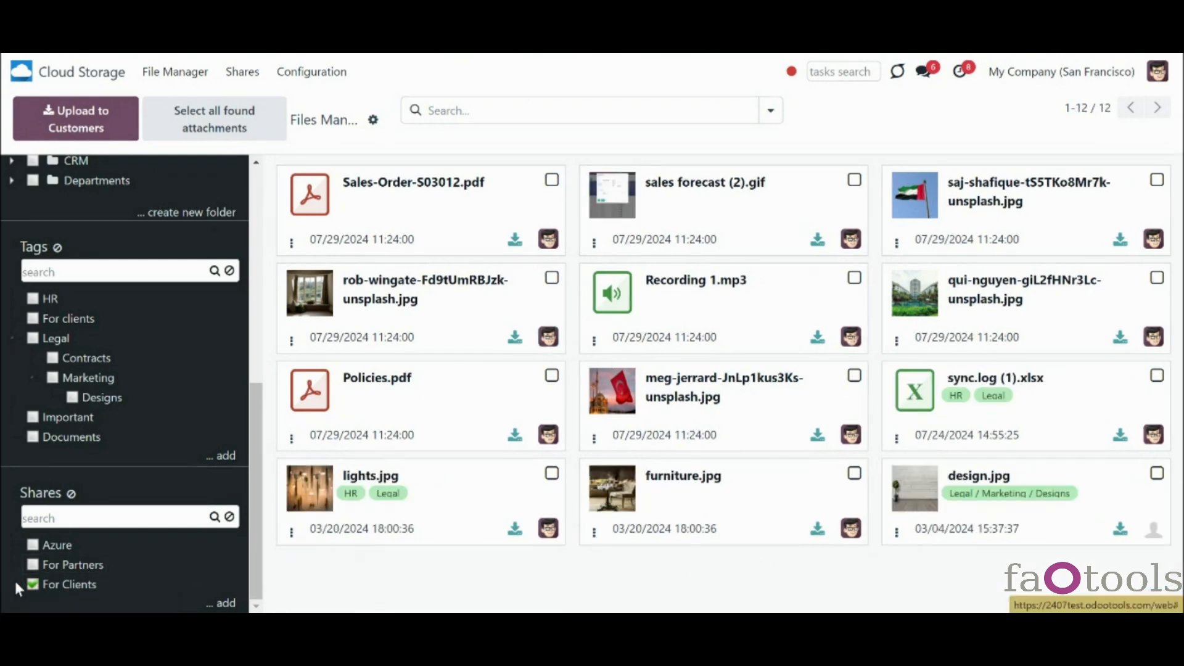
pyautogui.click(34, 586)
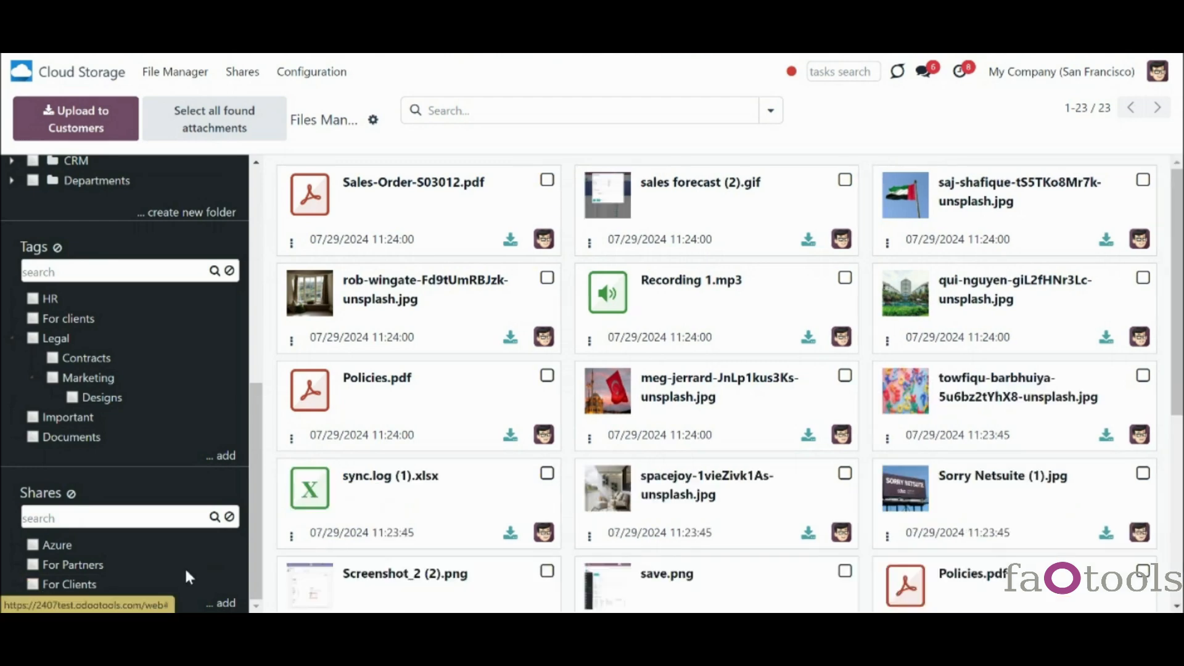
pyautogui.click(70, 549)
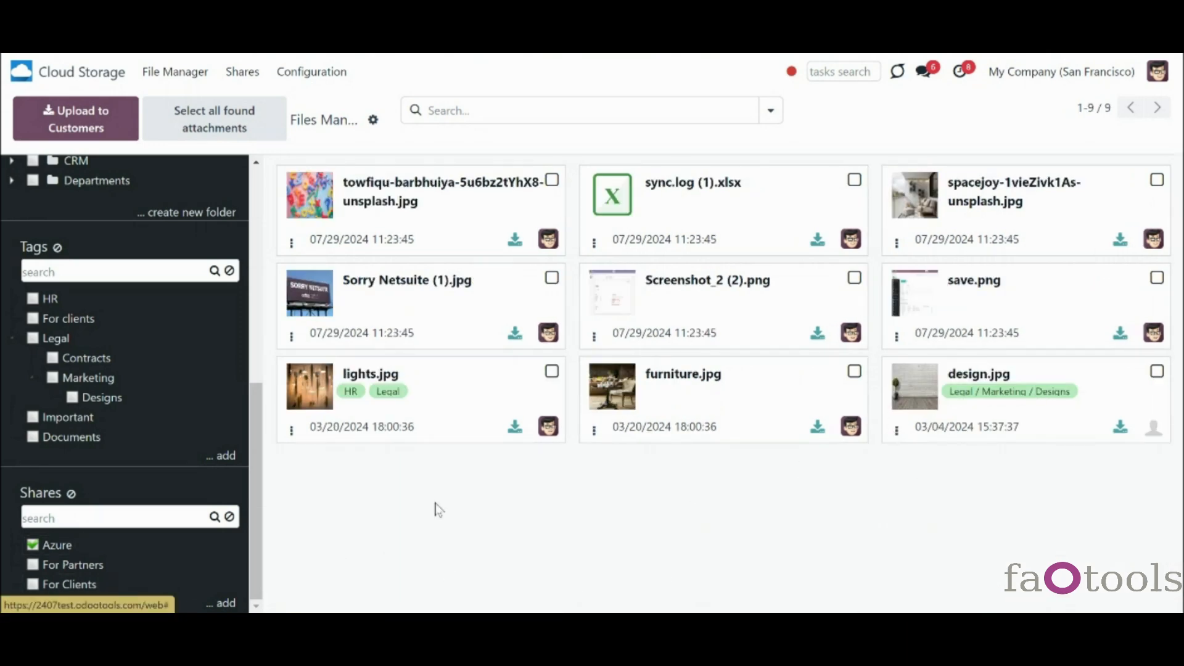
pyautogui.click(69, 548)
pyautogui.click(59, 564)
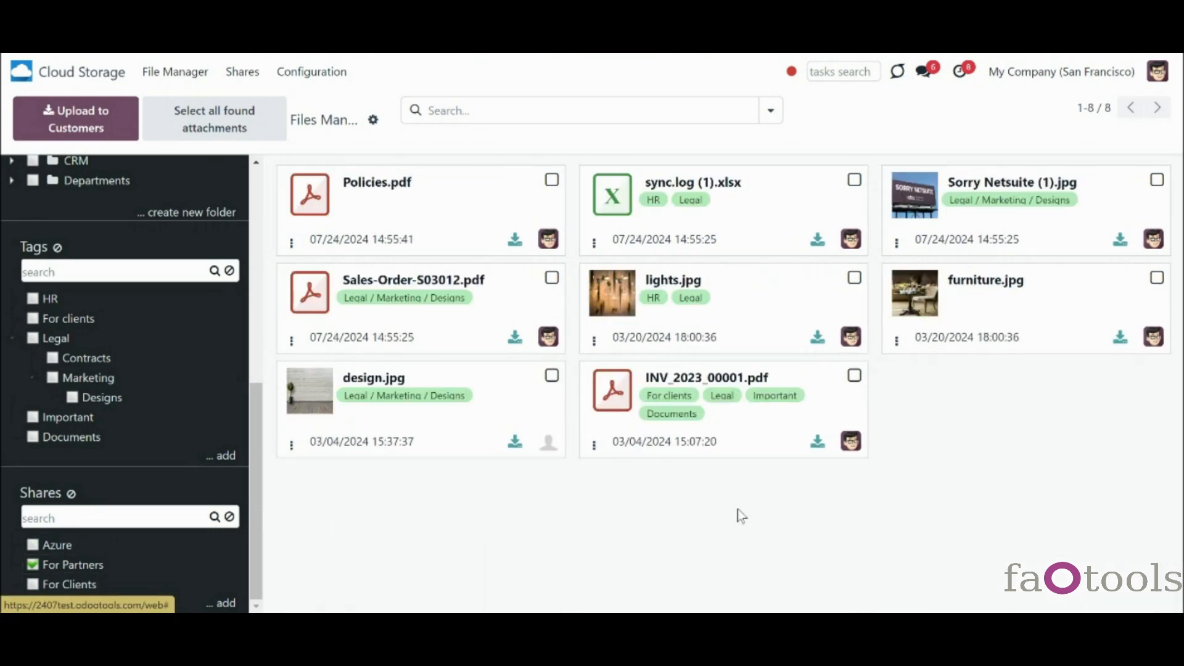
pyautogui.click(46, 585)
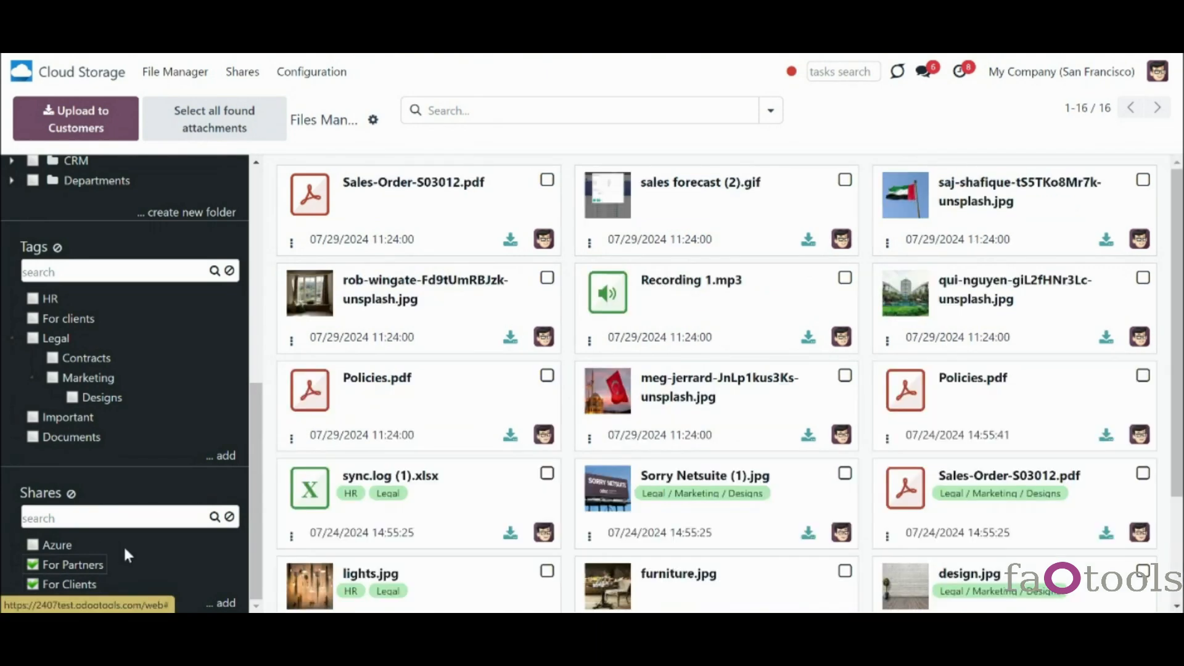
pyautogui.click(98, 564)
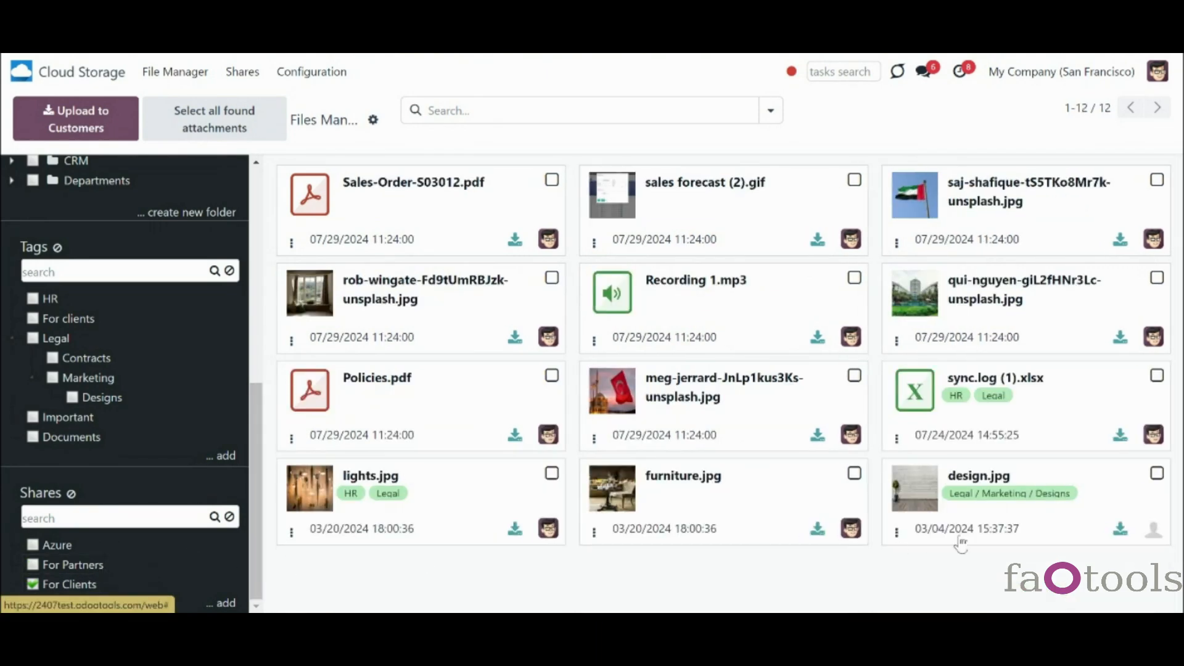
pyautogui.click(35, 566)
pyautogui.scroll(-3, 334, 527)
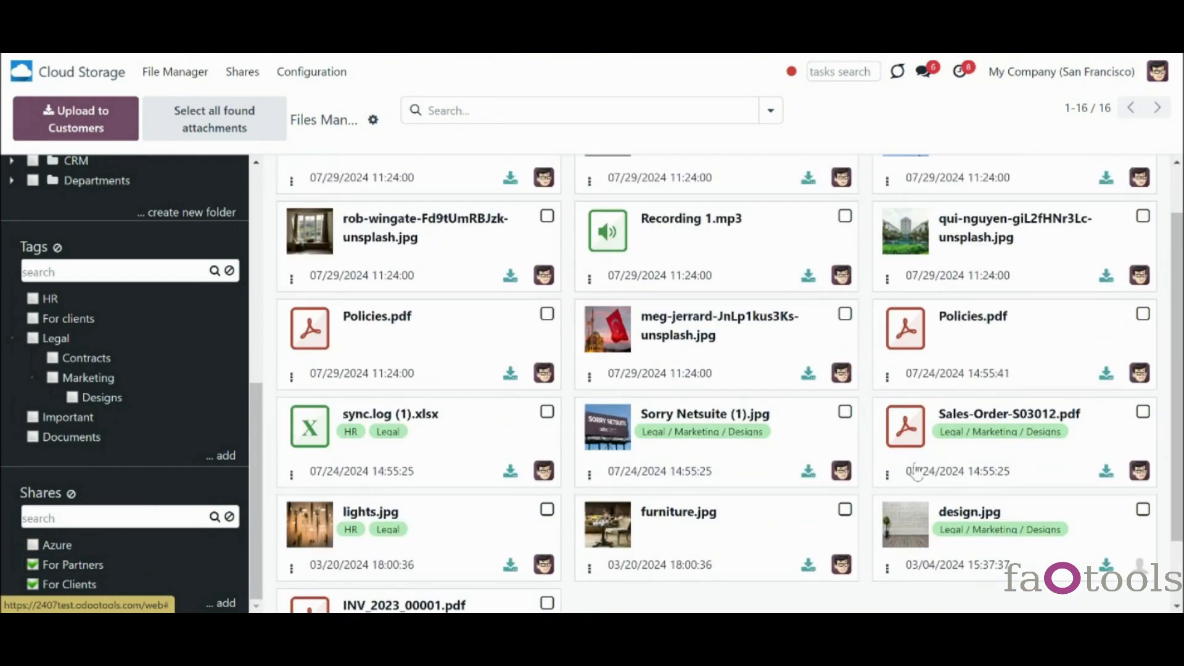
pyautogui.scroll(-1, 888, 506)
pyautogui.scroll(-1, 889, 506)
pyautogui.scroll(3, 888, 505)
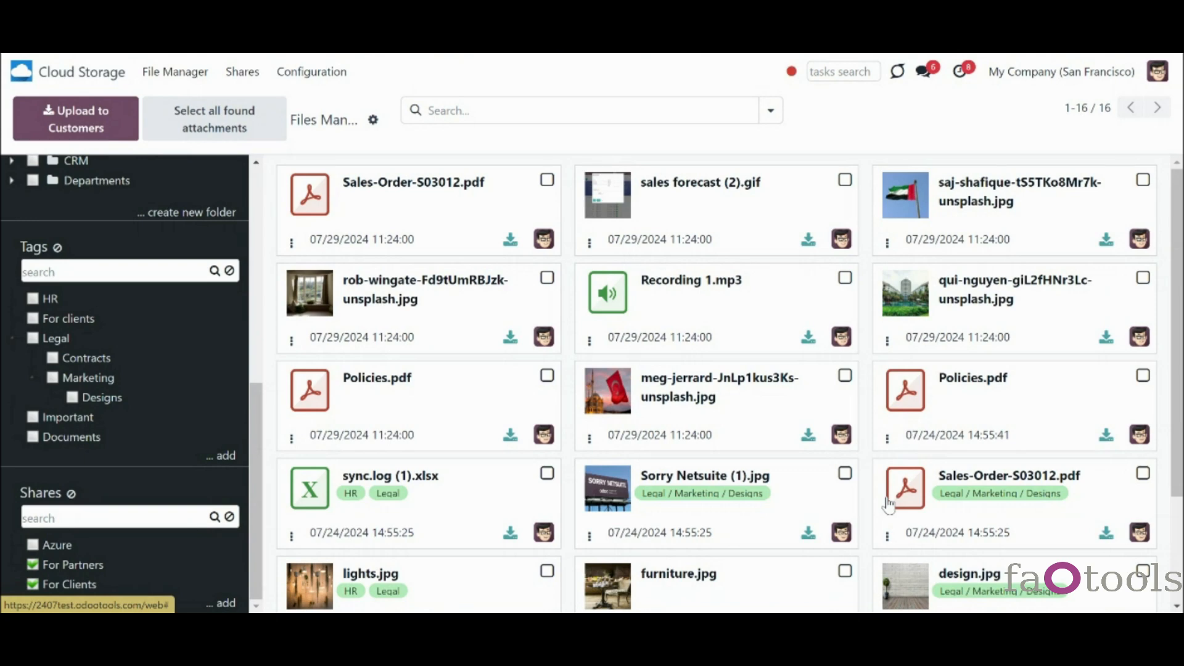
pyautogui.click(33, 546)
pyautogui.scroll(-5, 867, 438)
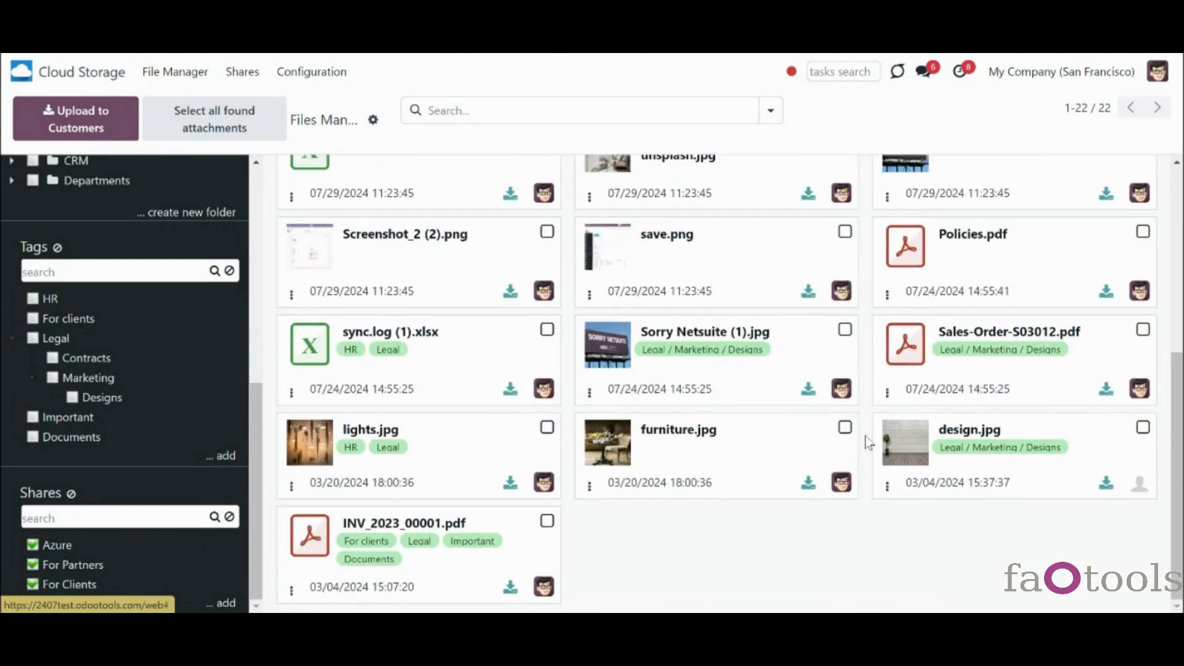
pyautogui.click(56, 548)
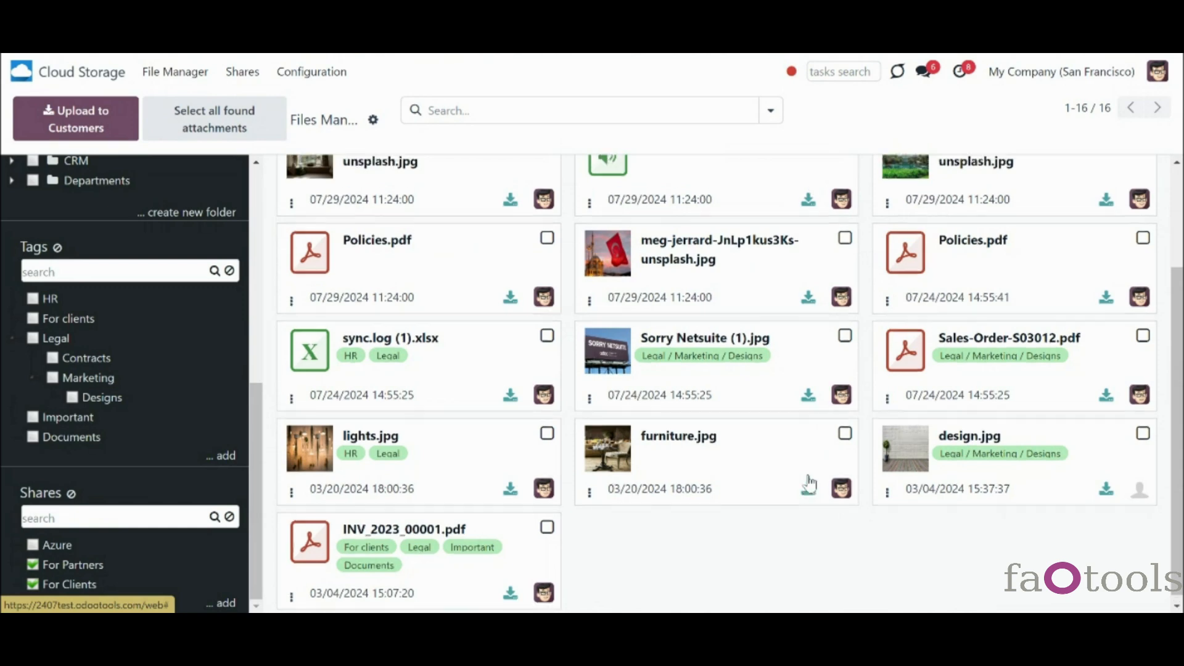
pyautogui.scroll(2, 810, 484)
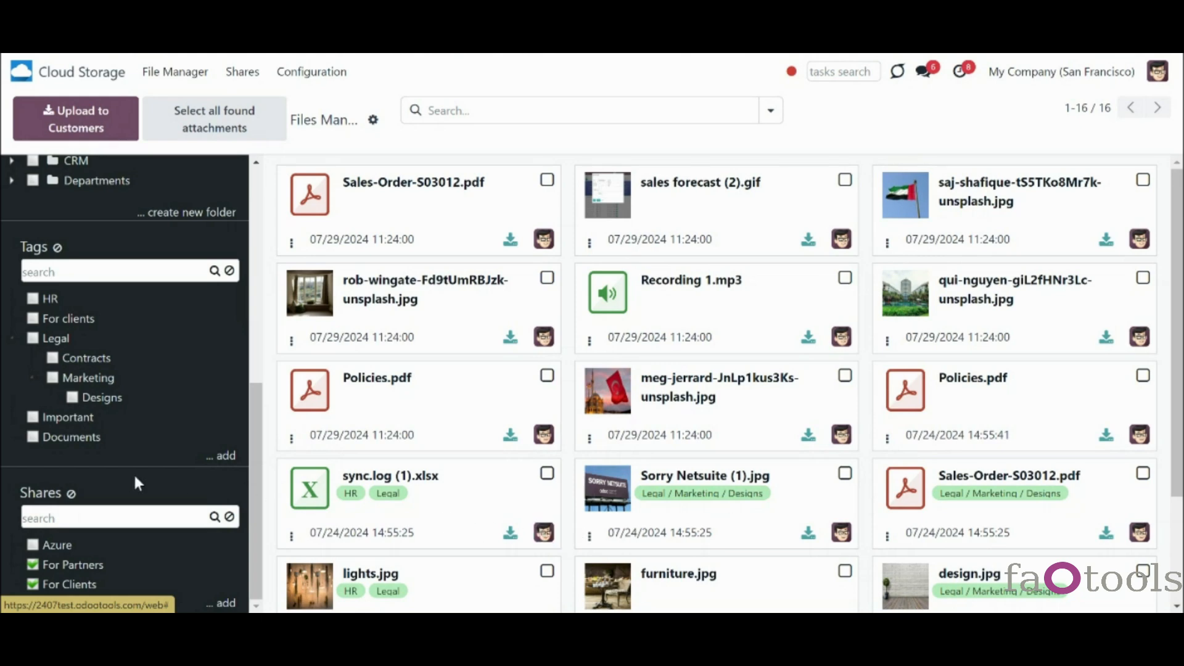
pyautogui.click(70, 496)
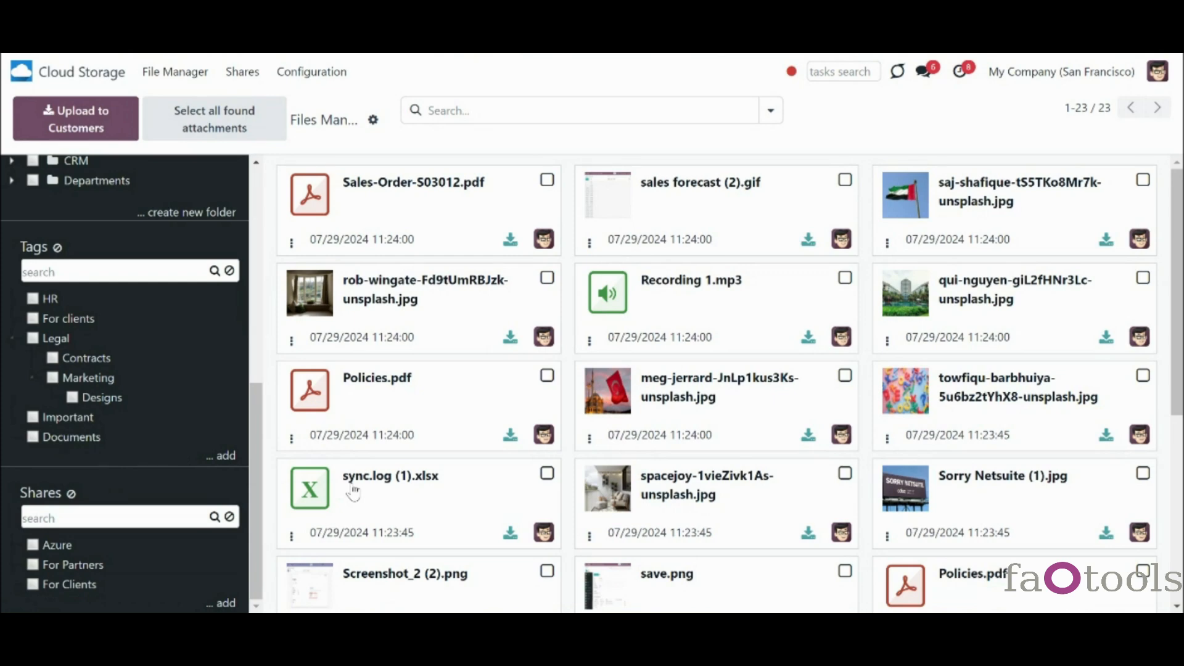
pyautogui.scroll(-5, 353, 494)
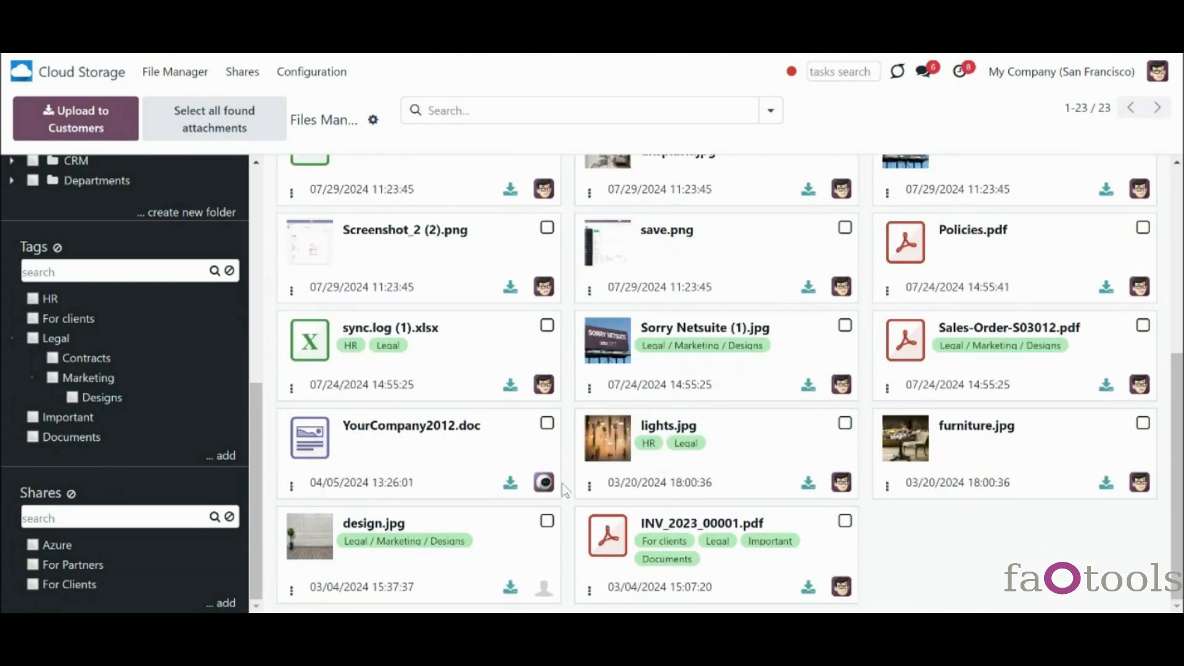
pyautogui.scroll(5, 561, 484)
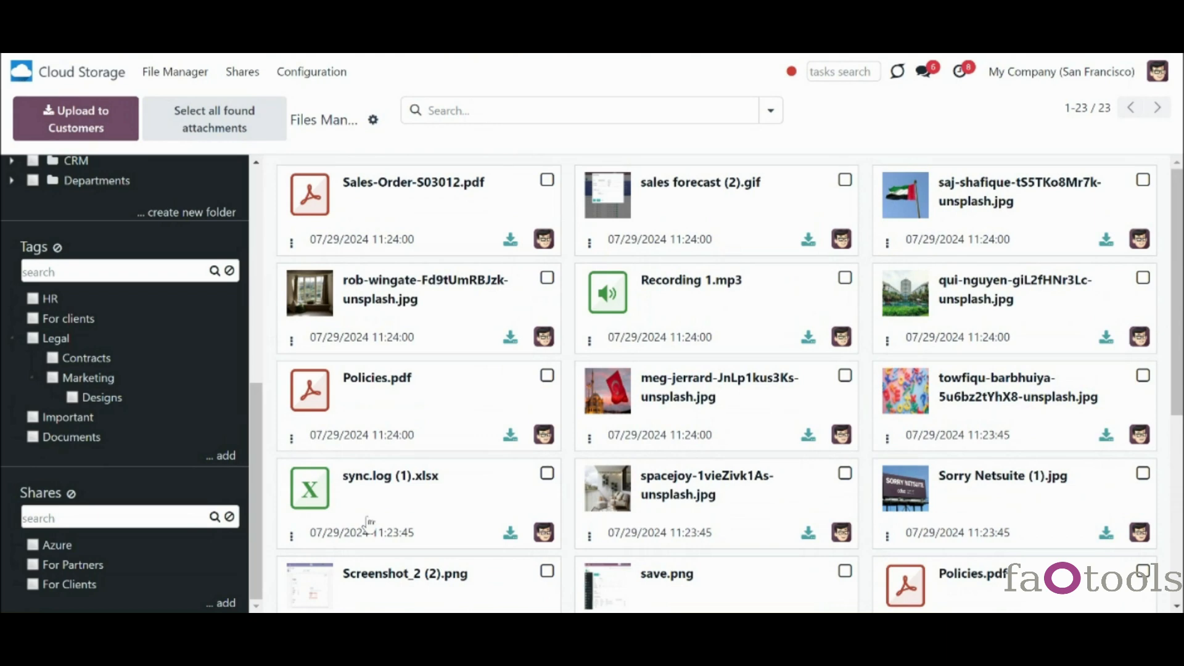
pyautogui.scroll(7, 190, 448)
pyautogui.scroll(-7, 190, 448)
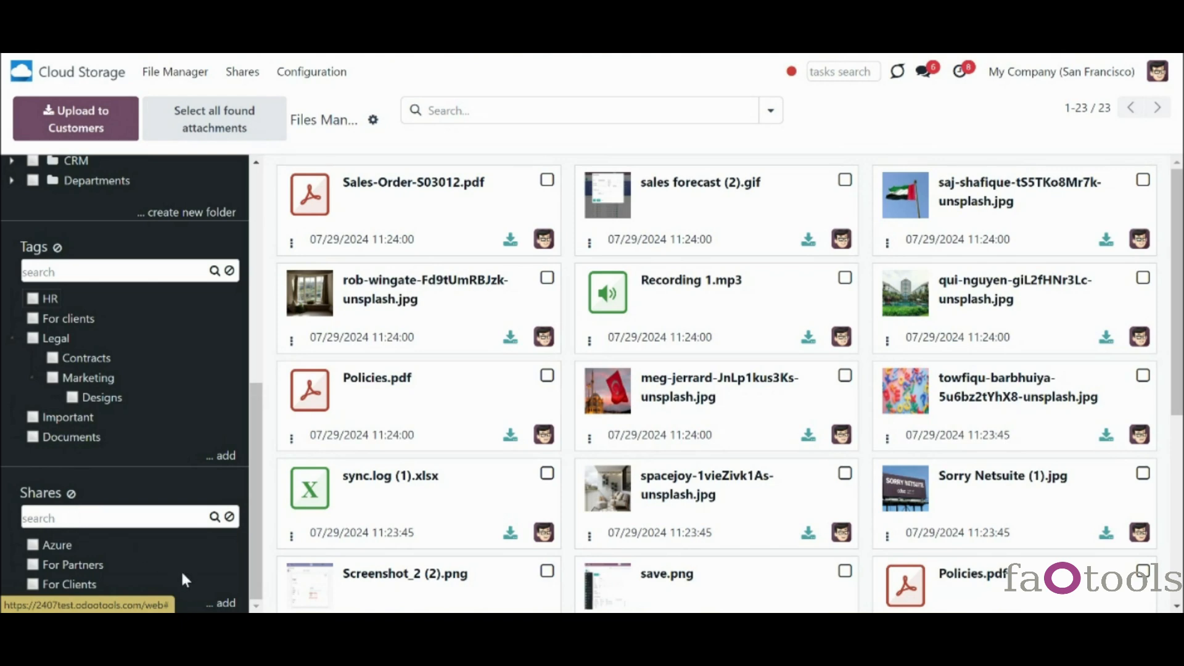
# - Move the Azure share below For Clients in the Shares tree
pyautogui.rightClick(71, 563)
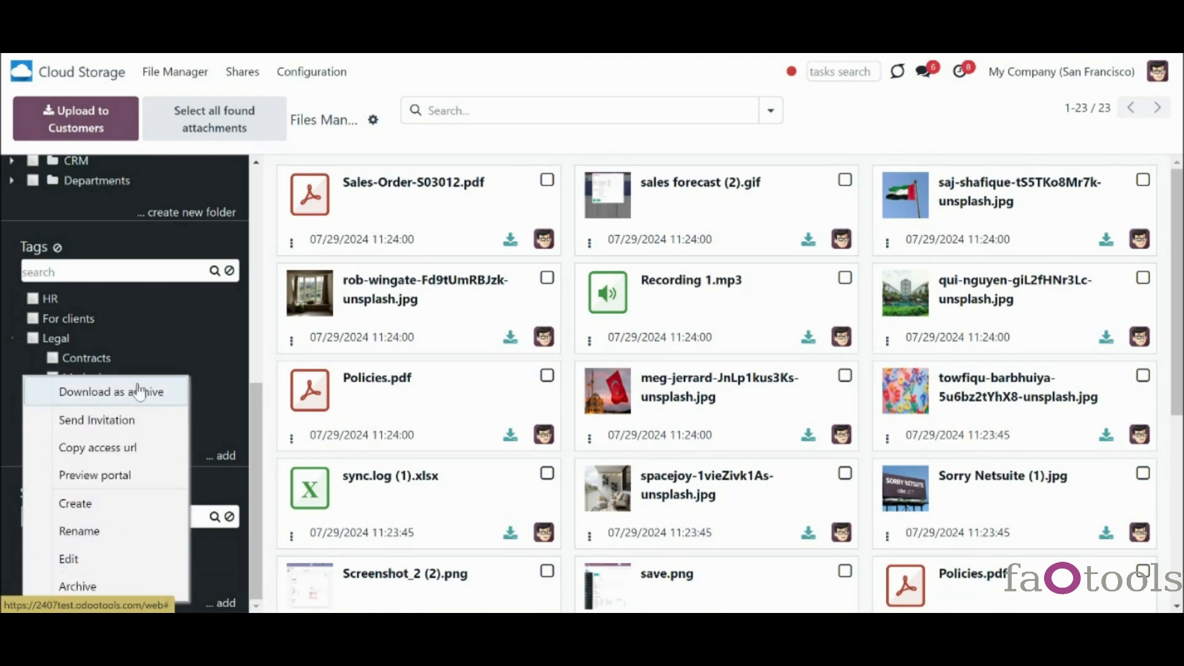
pyautogui.click(235, 564)
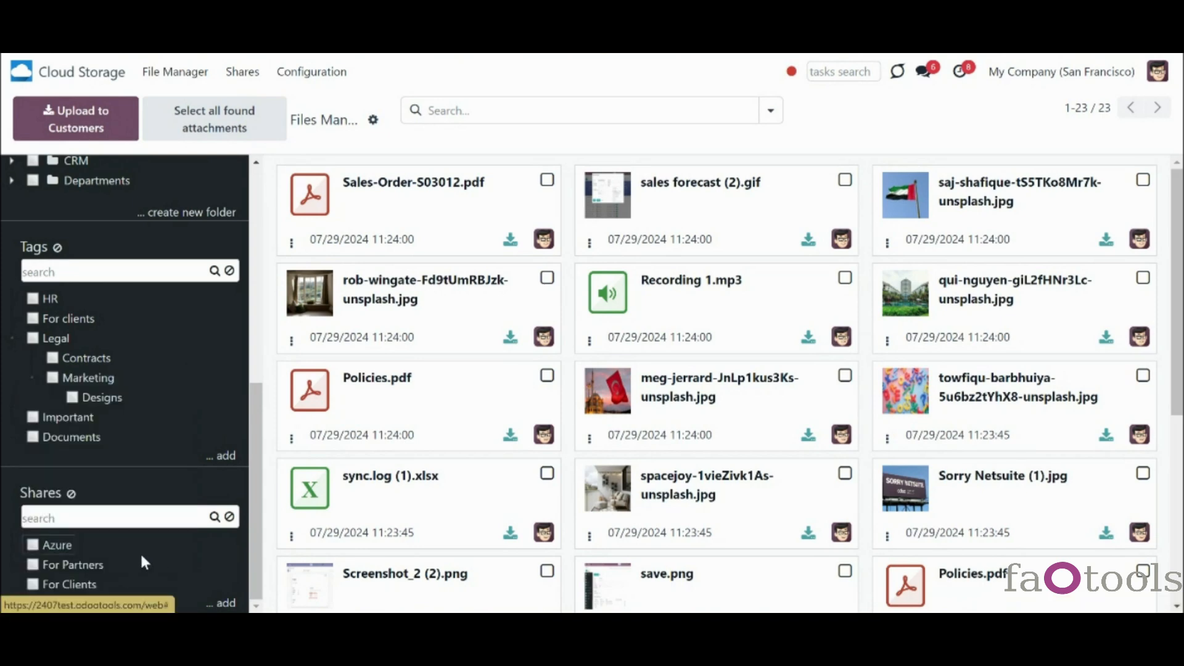
pyautogui.moveTo(59, 547); pyautogui.dragTo(79, 586)
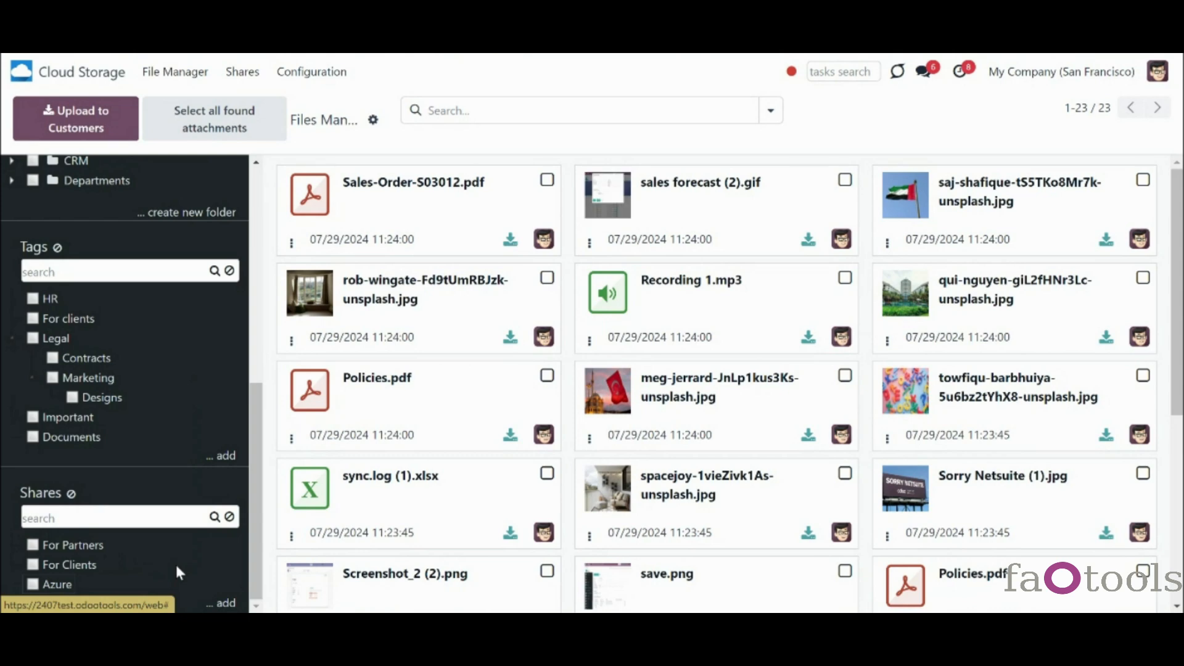
# - Search shares for 'azure' and clear it, then nest Azure under For Partners and test its filter
pyautogui.click(166, 509)
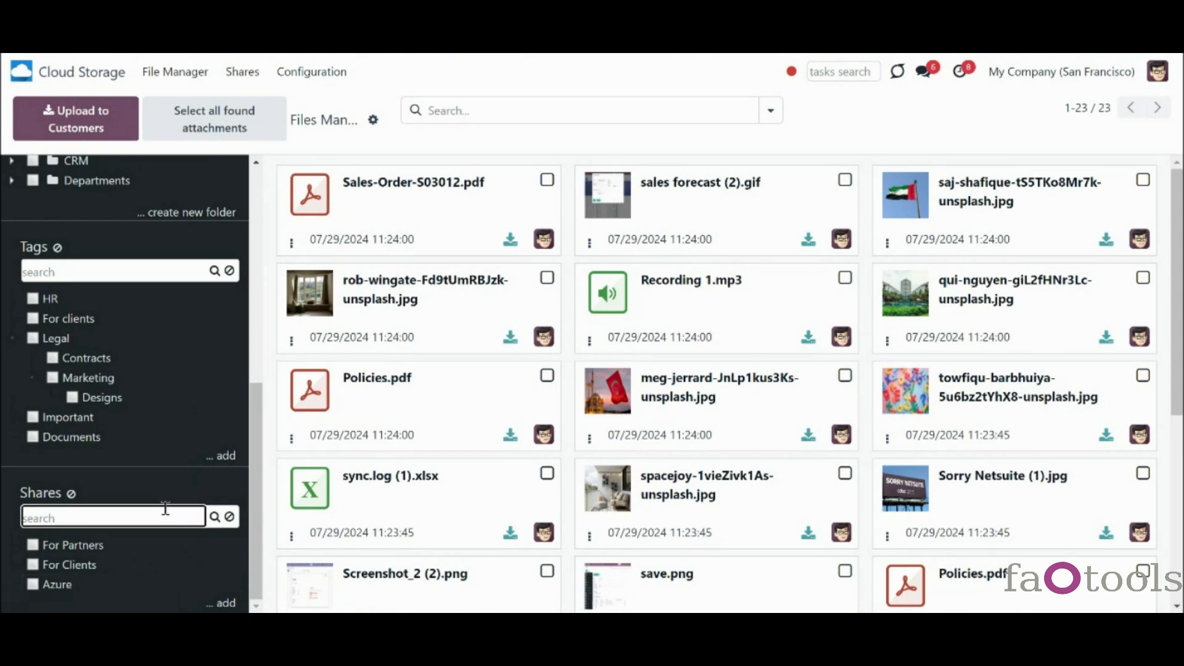
pyautogui.write('azure')
pyautogui.click(213, 518)
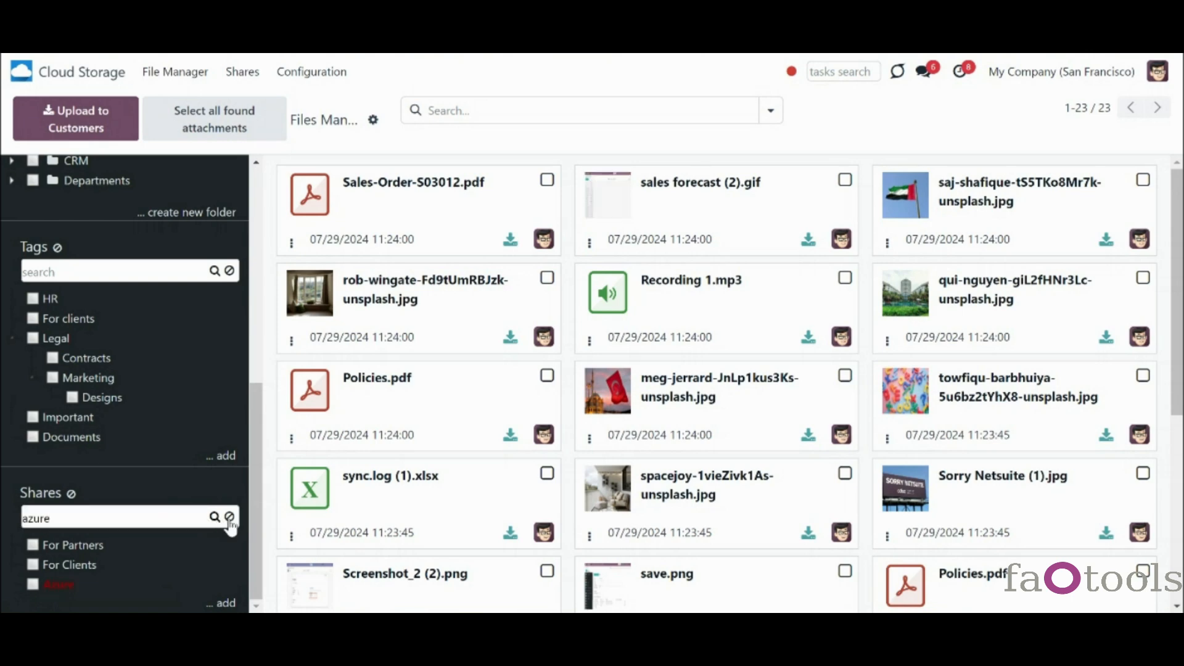
pyautogui.click(229, 517)
pyautogui.moveTo(54, 586); pyautogui.dragTo(83, 546)
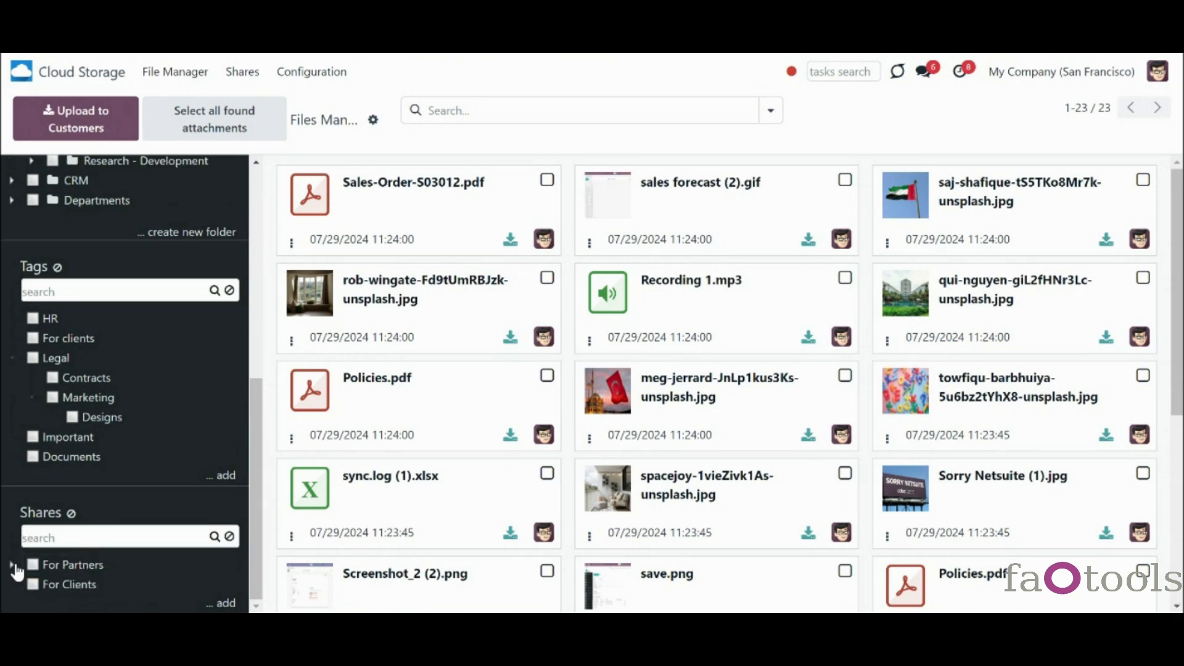
pyautogui.click(62, 571)
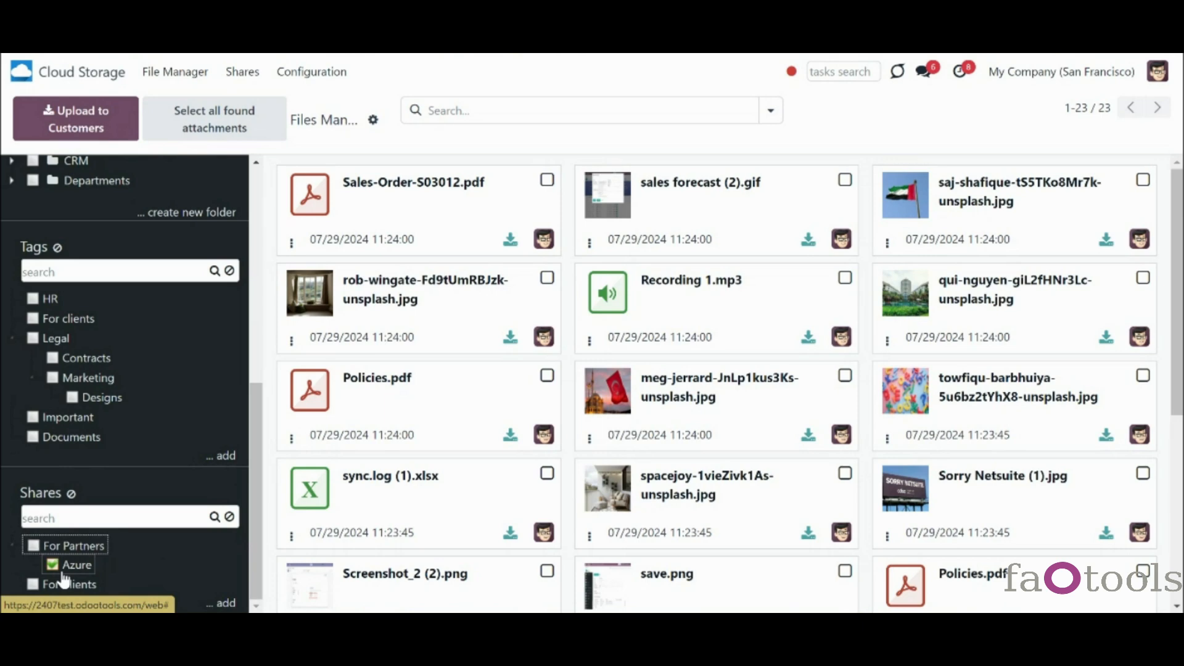
pyautogui.click(9, 547)
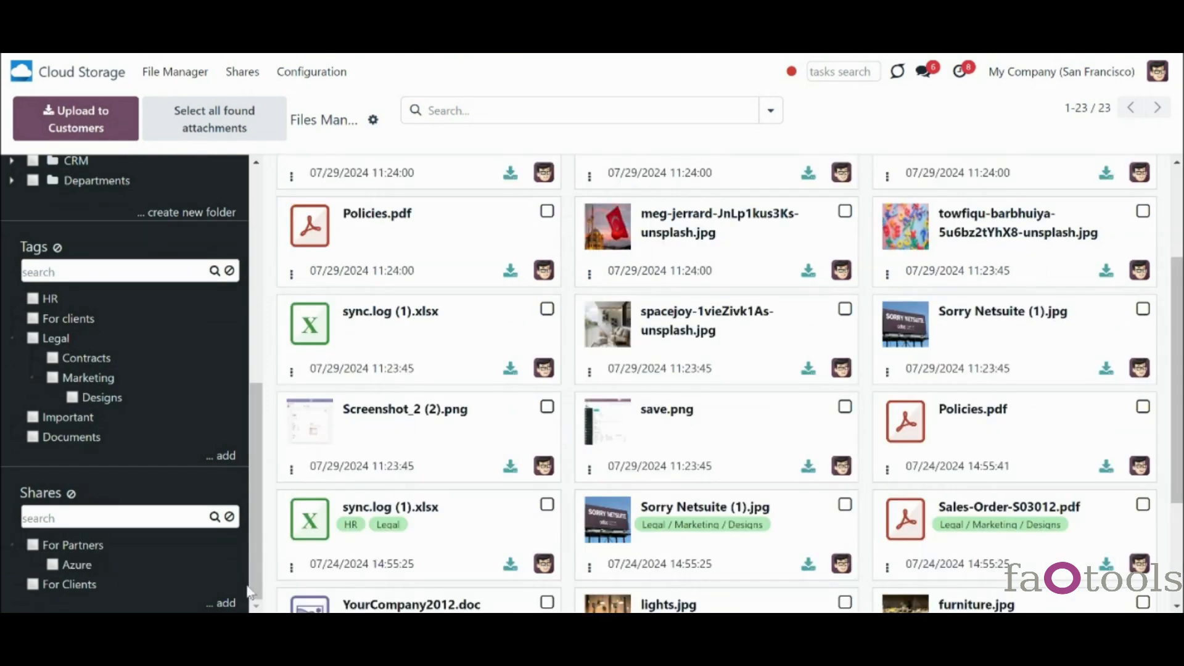
# - Filter files to the Customers folder with subfolders, narrowed to the HR tag
pyautogui.rightClick(100, 546)
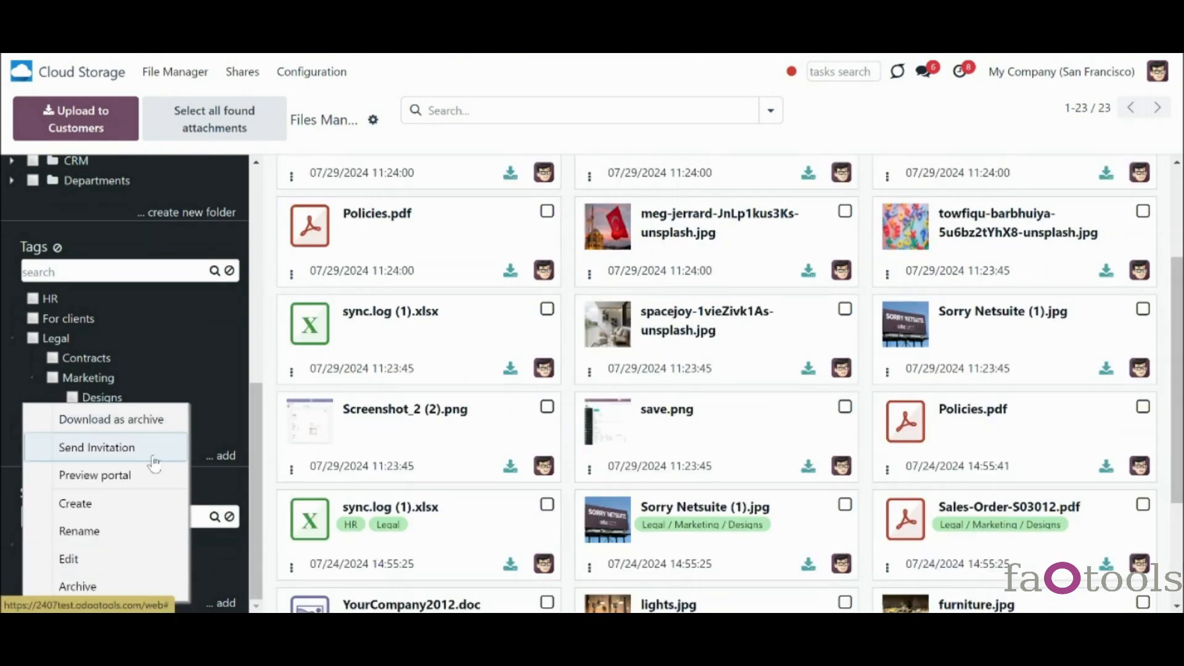
pyautogui.click(191, 480)
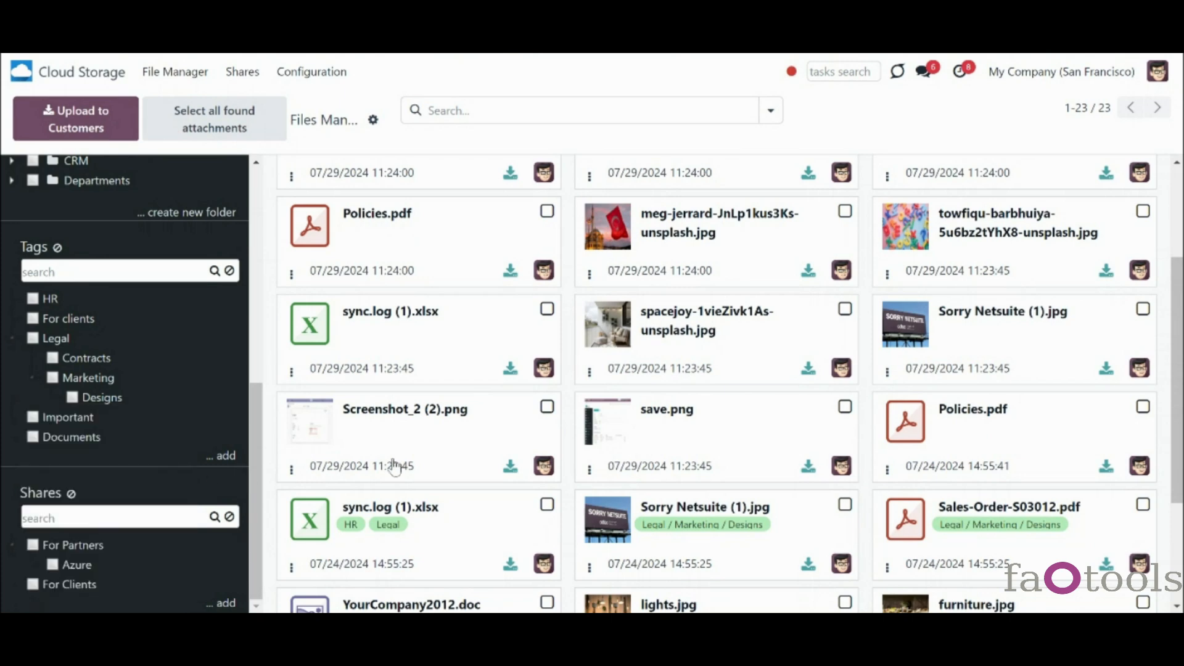
pyautogui.scroll(3, 741, 556)
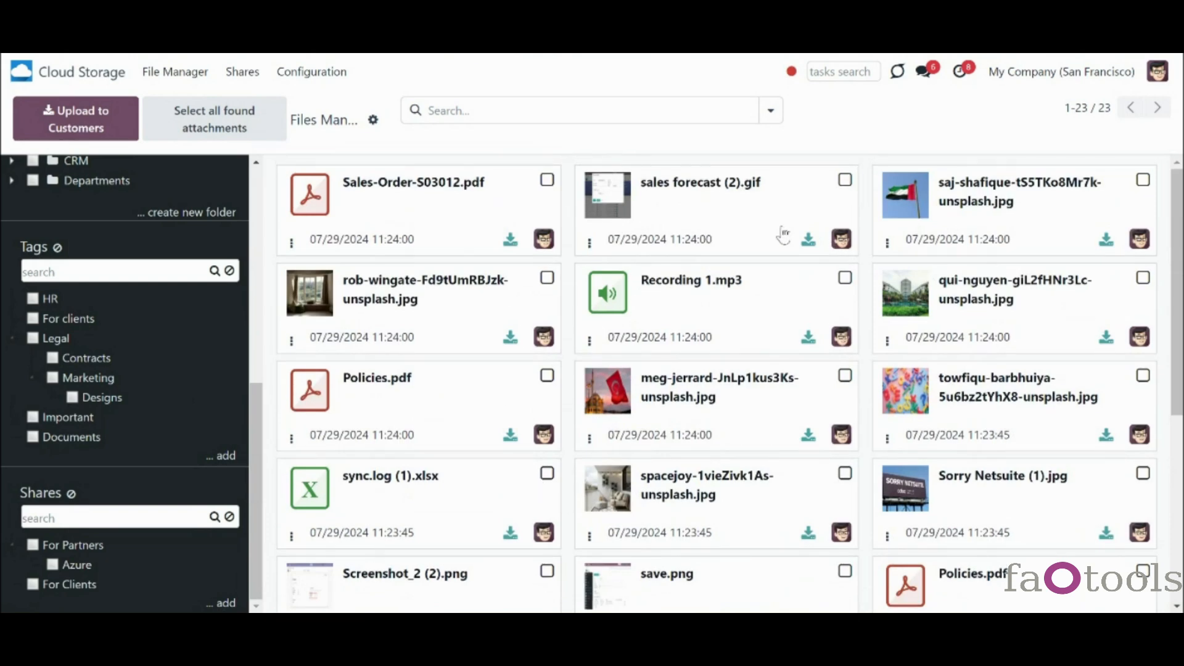
pyautogui.scroll(8, 157, 276)
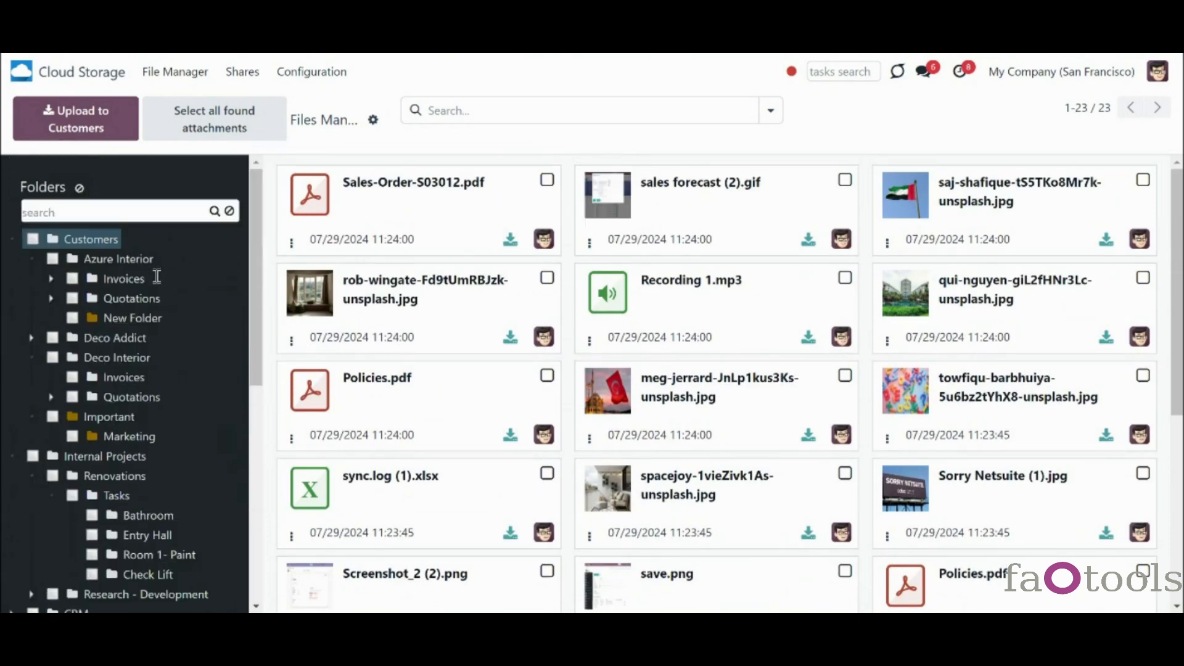
pyautogui.click(33, 240)
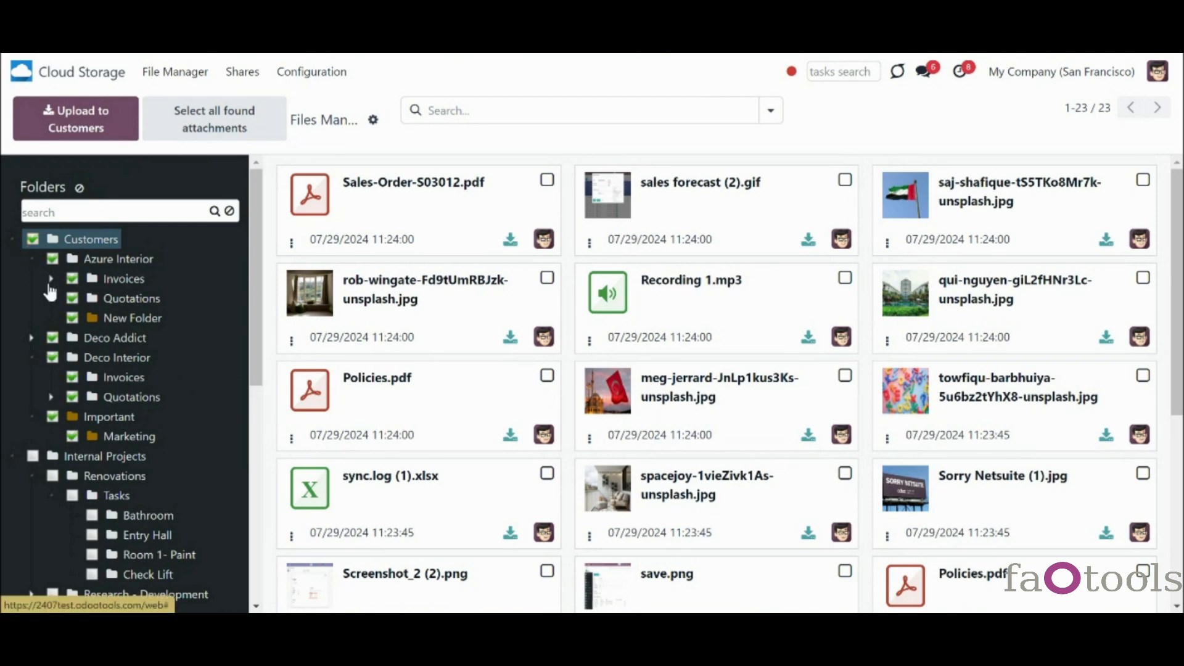
pyautogui.scroll(-6, 64, 312)
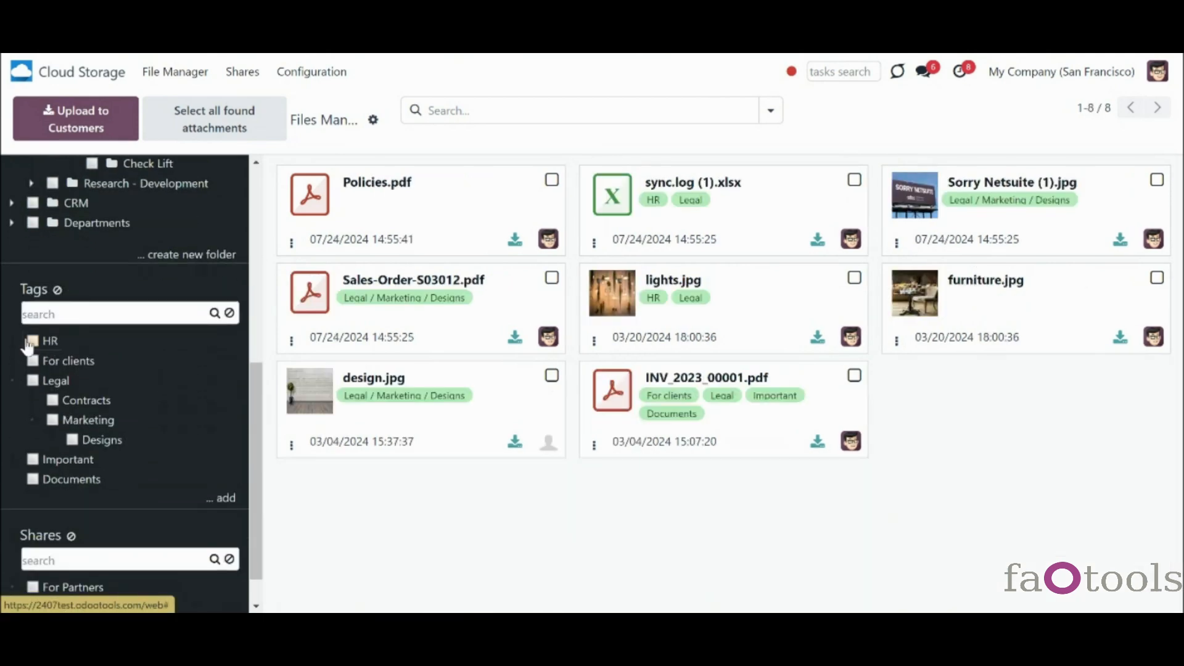
pyautogui.click(31, 341)
pyautogui.scroll(-1, 34, 373)
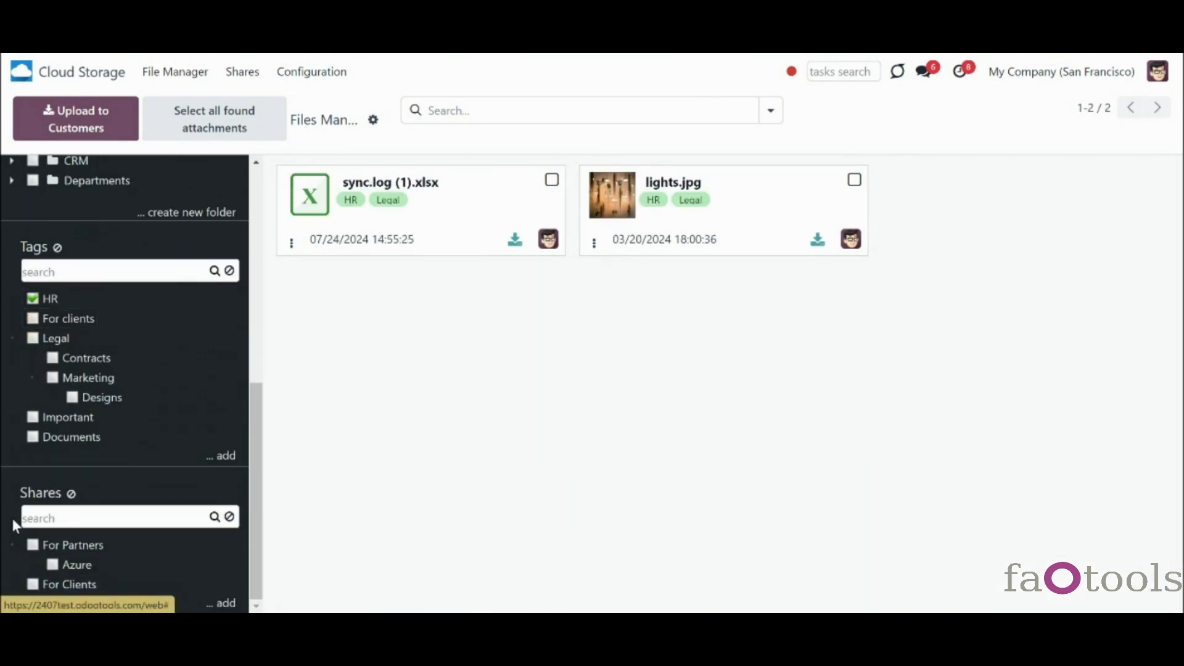
# - Filter by the For Partners share and Internal Projects folder, then reset the folder selection to Customers
pyautogui.click(33, 552)
pyautogui.scroll(10, 148, 370)
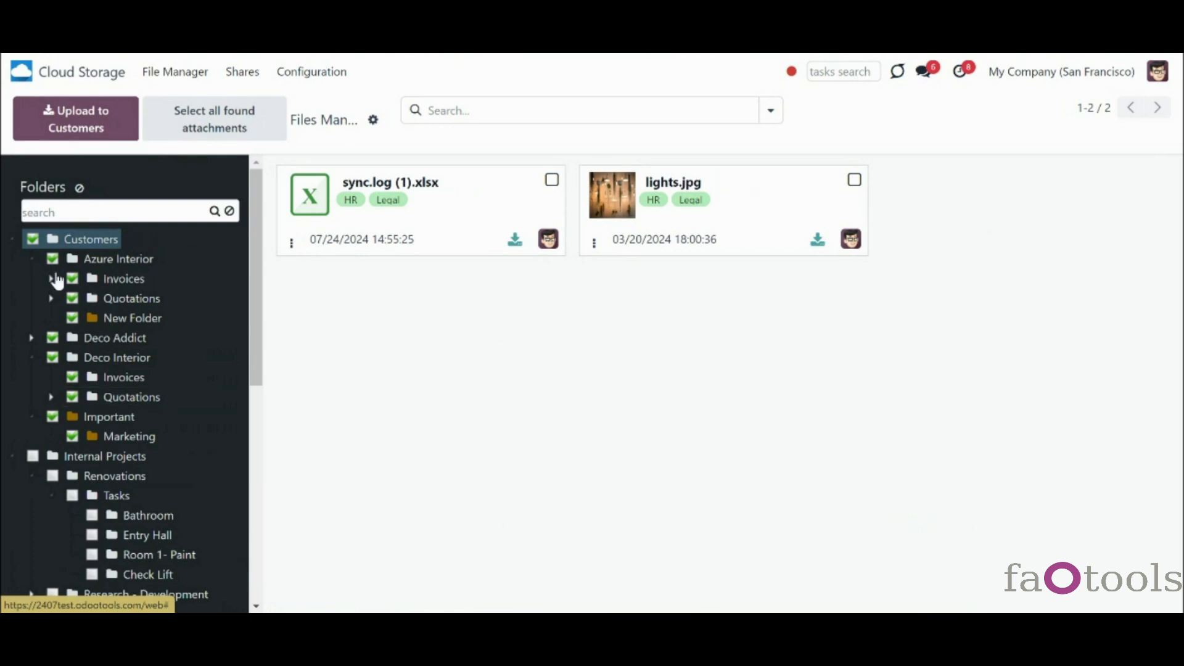
pyautogui.click(32, 458)
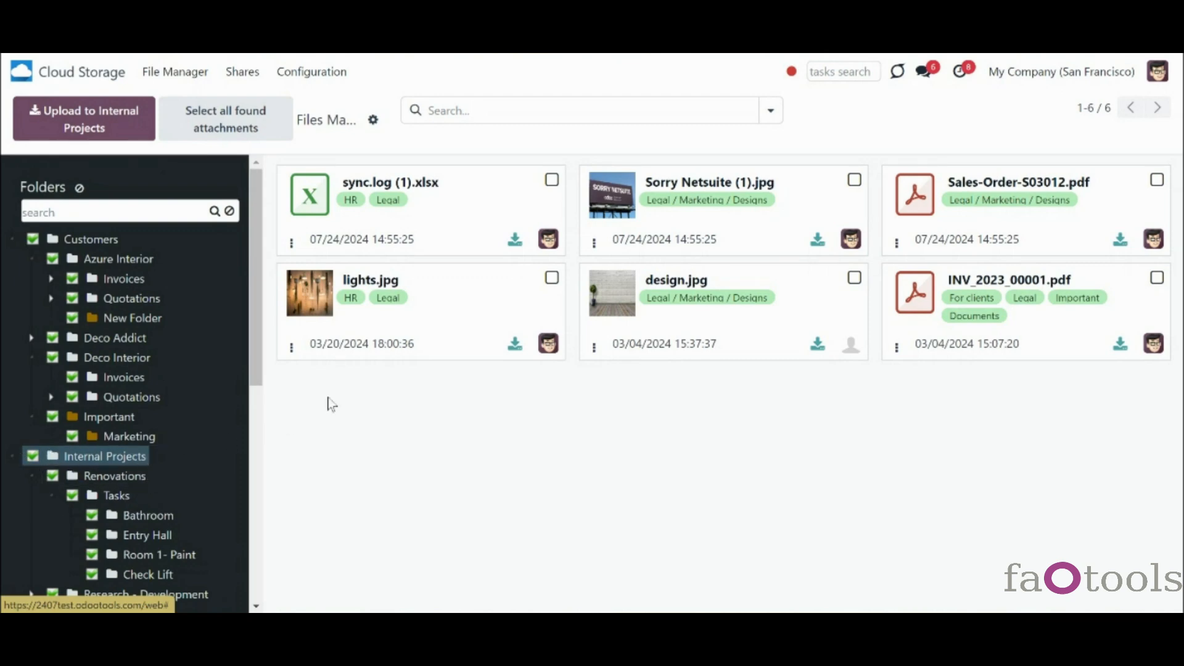
pyautogui.click(77, 189)
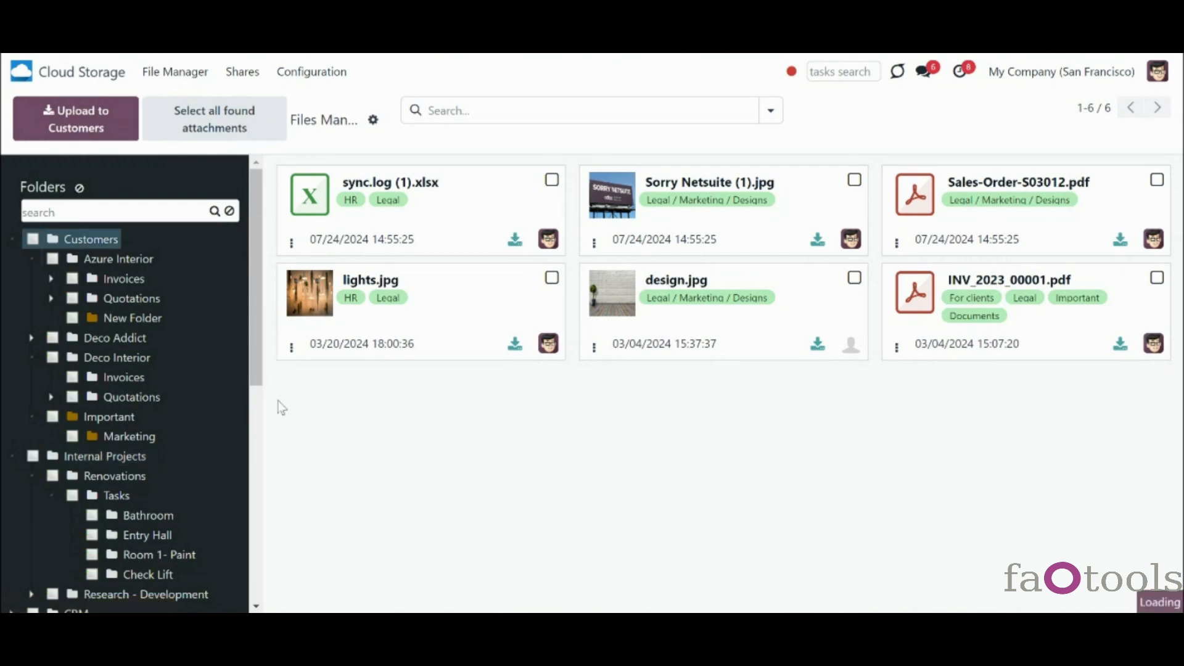
# - Search folders for 'invoices', clear it, expand Deco Addict, and filter to Customers with subfolders
pyautogui.click(123, 206)
pyautogui.write('invoices')
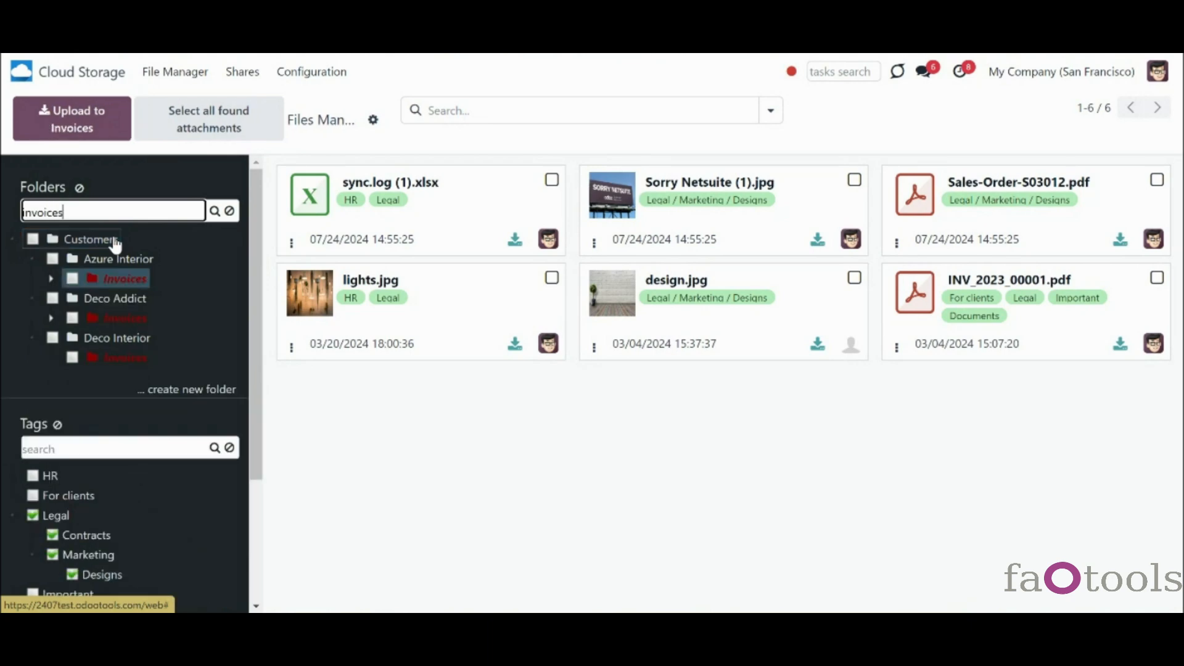
pyautogui.click(229, 211)
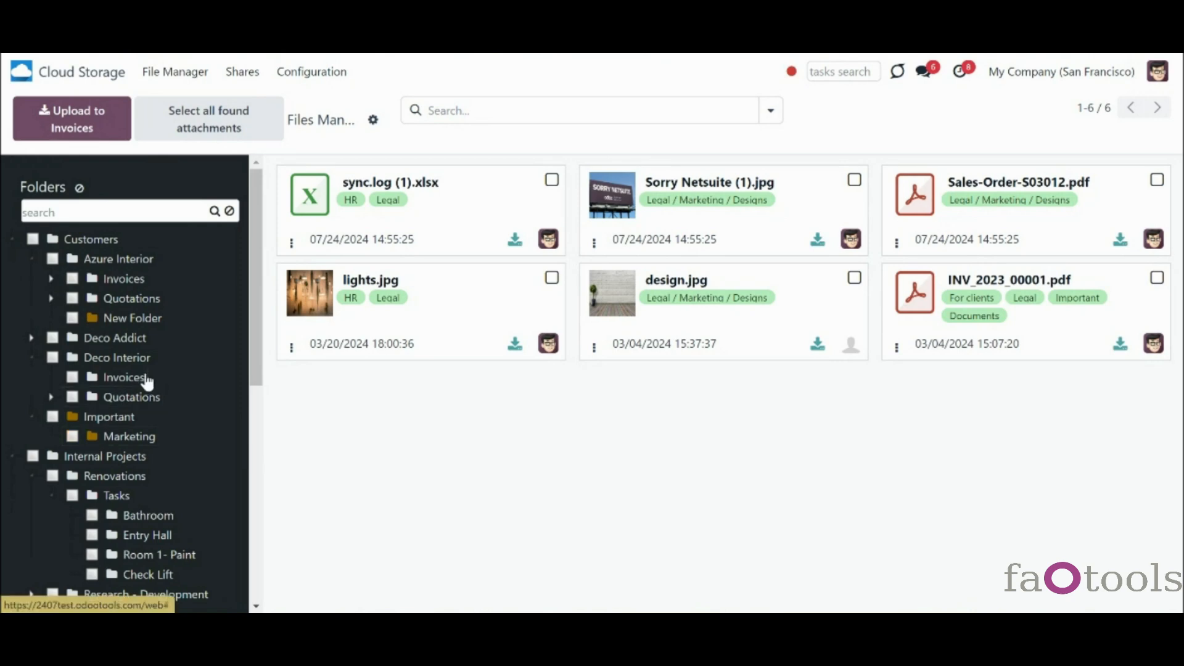
pyautogui.click(32, 338)
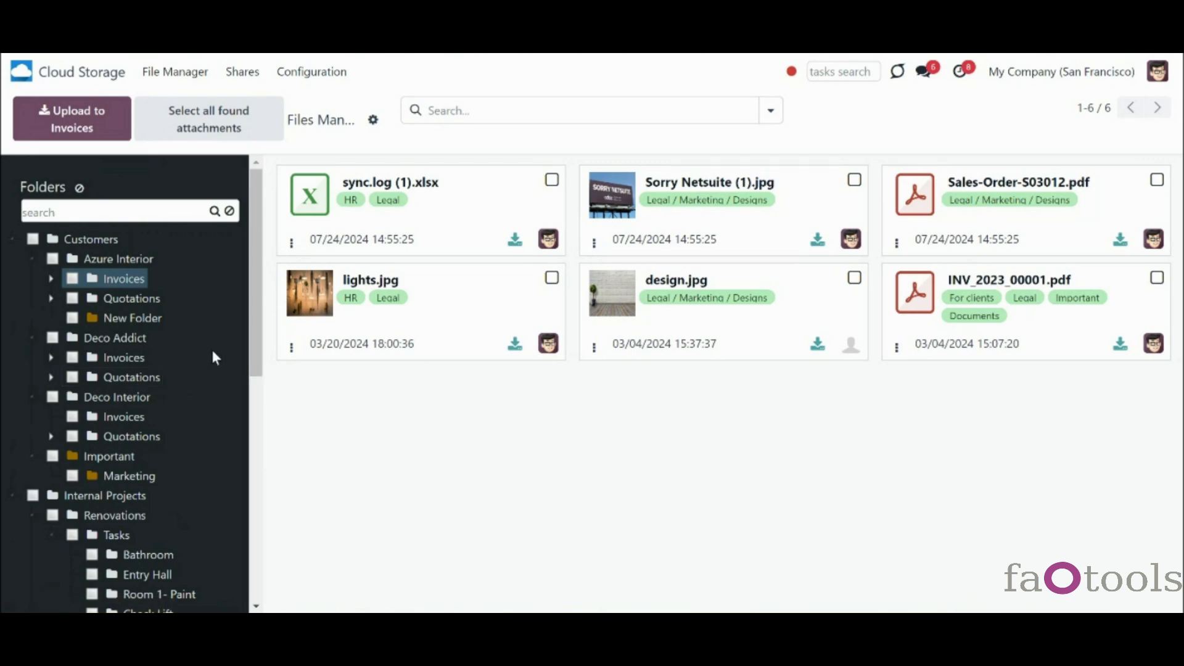
pyautogui.click(32, 240)
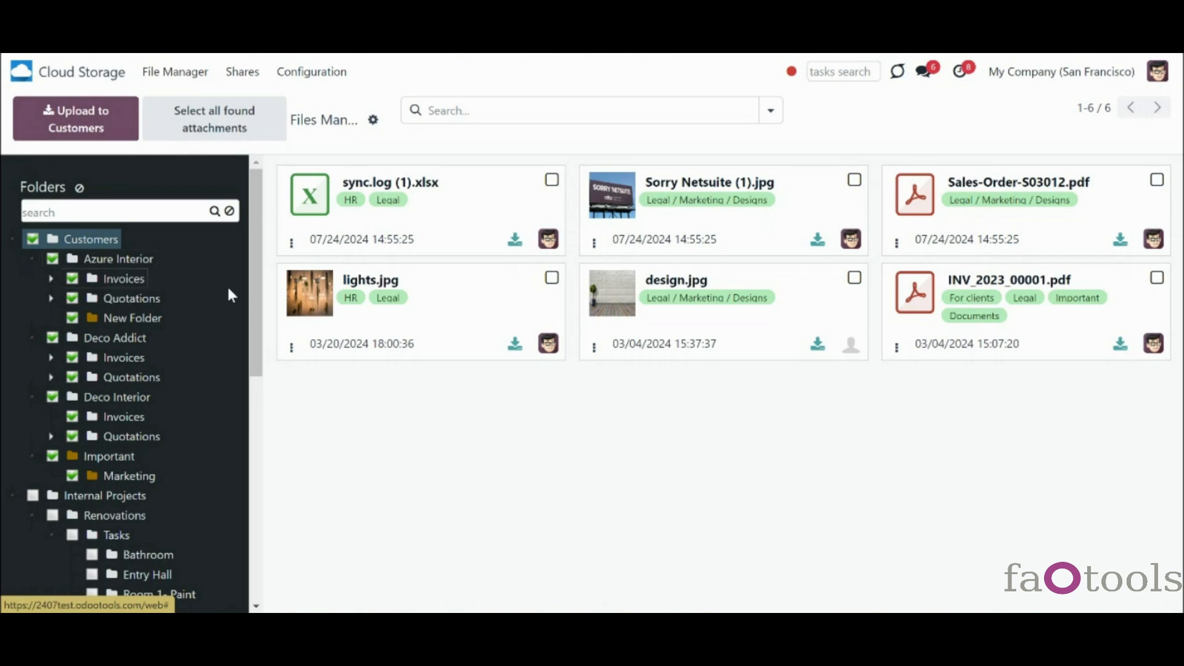
# - Select sync.log (1).xlsx and Sorry Netsuite (1).jpg, select all six found files, then deselect four
pyautogui.click(552, 181)
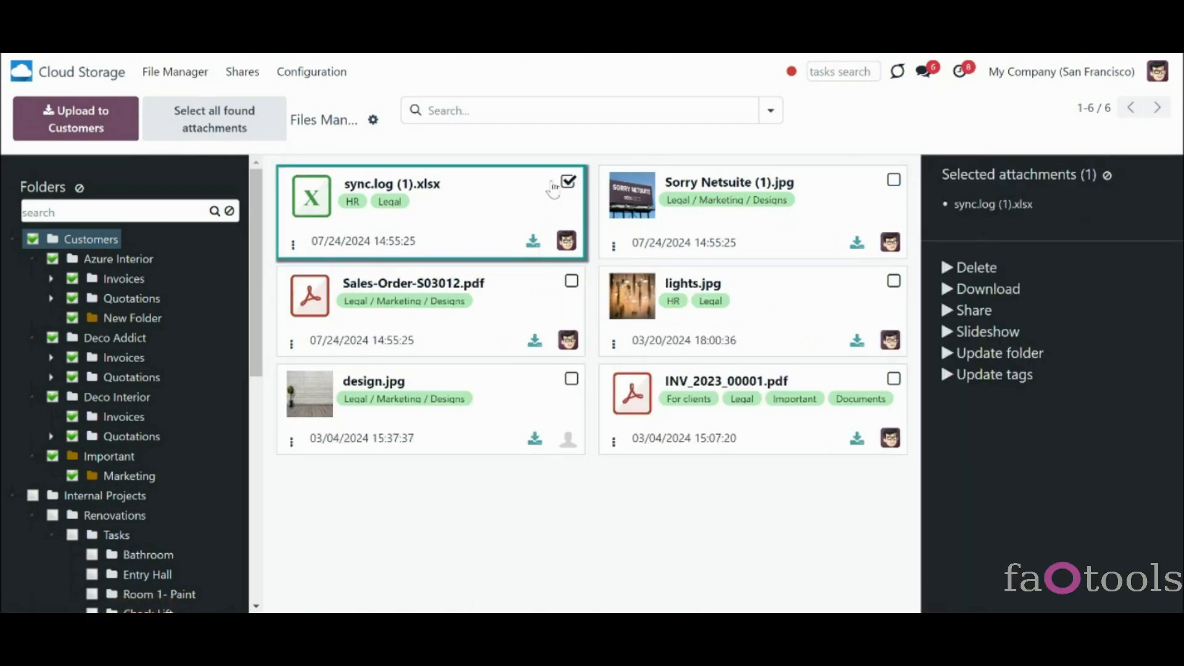
pyautogui.click(891, 182)
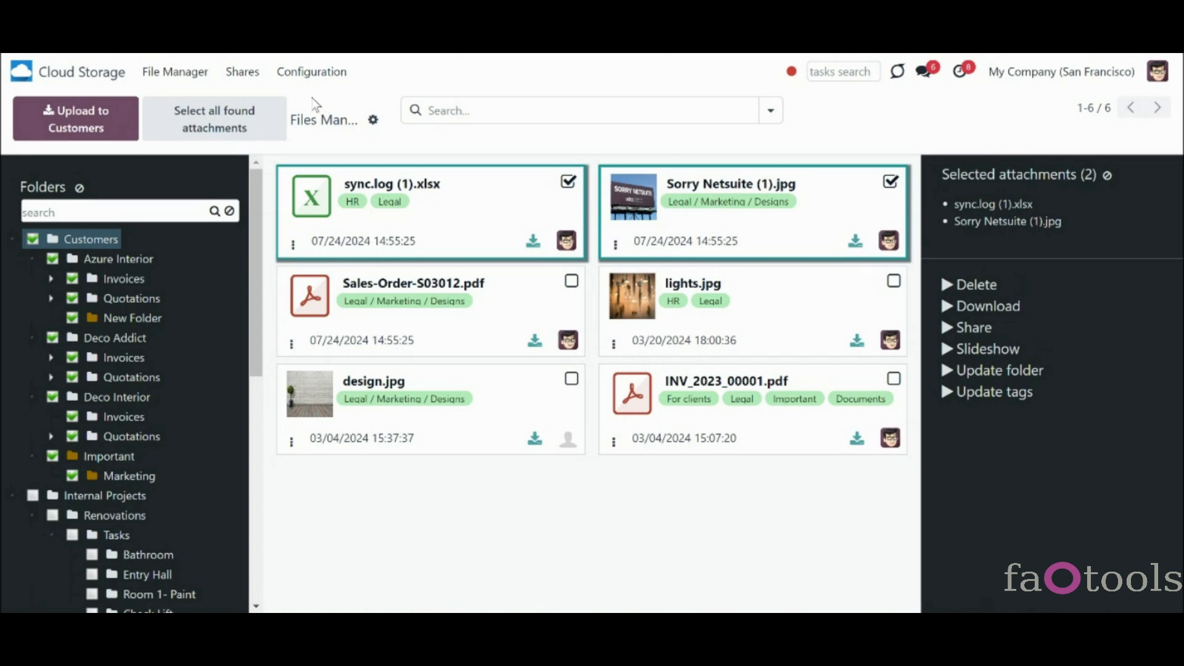
pyautogui.click(264, 120)
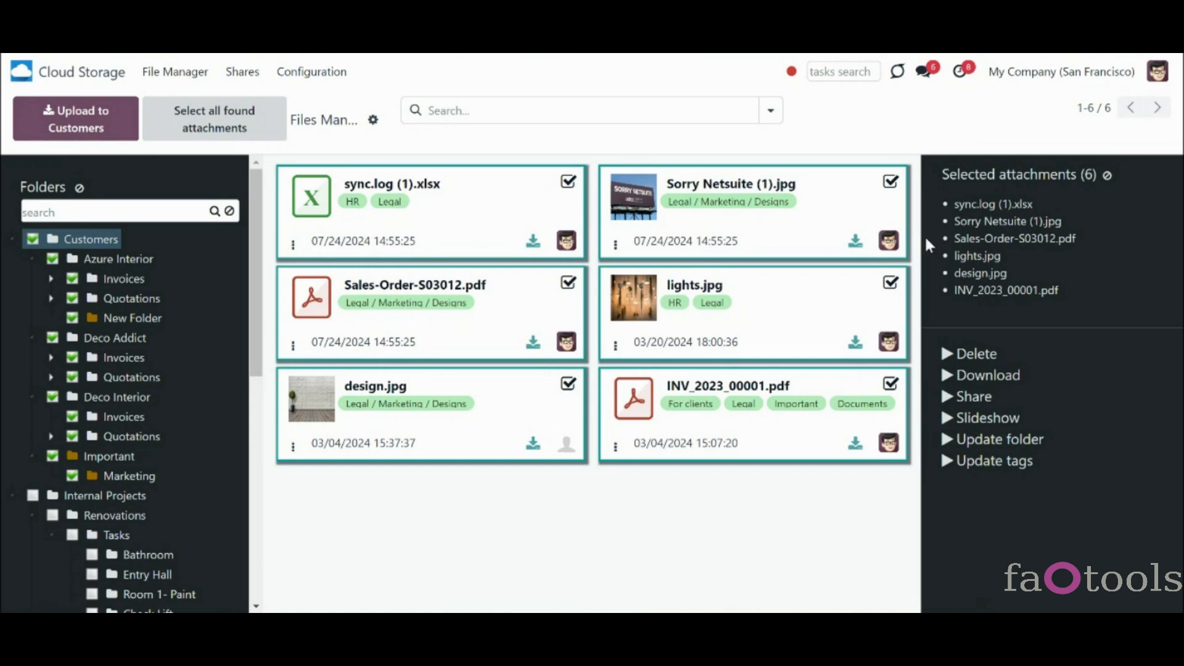
pyautogui.click(979, 210)
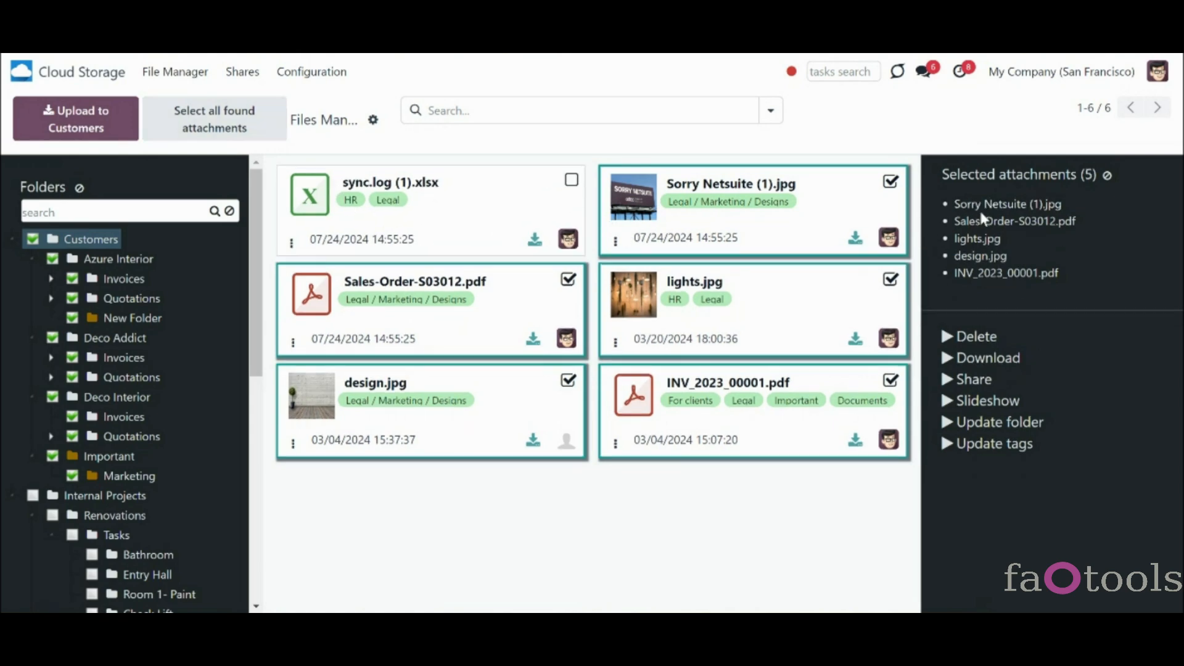
pyautogui.click(984, 222)
pyautogui.click(982, 238)
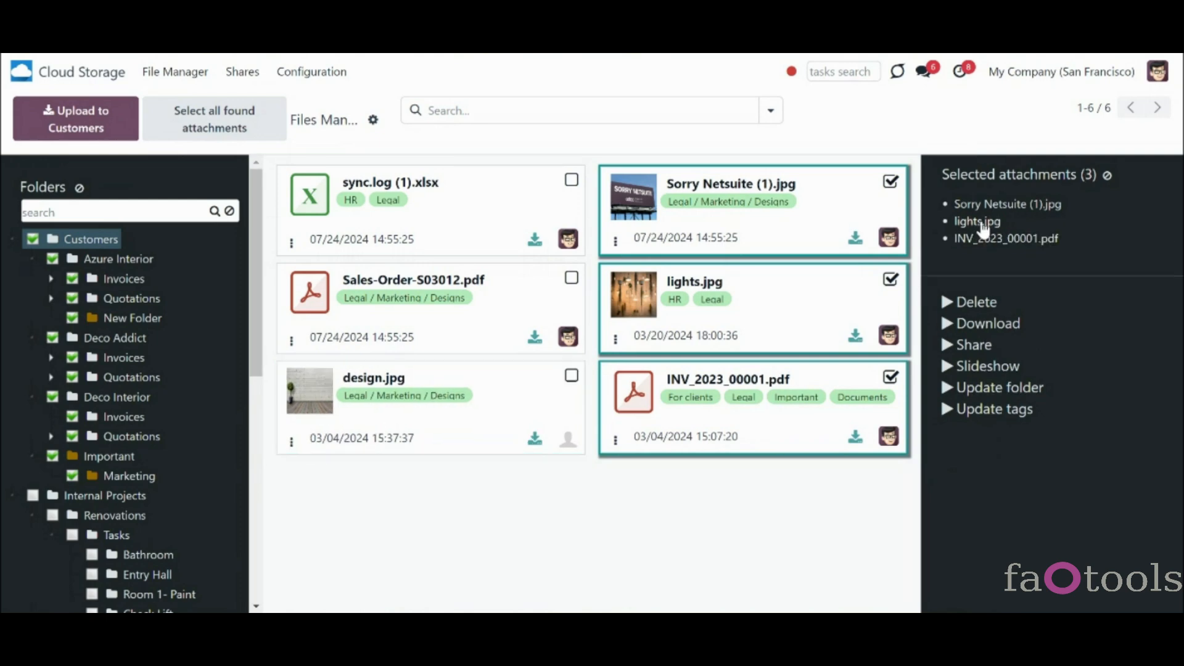
pyautogui.click(890, 183)
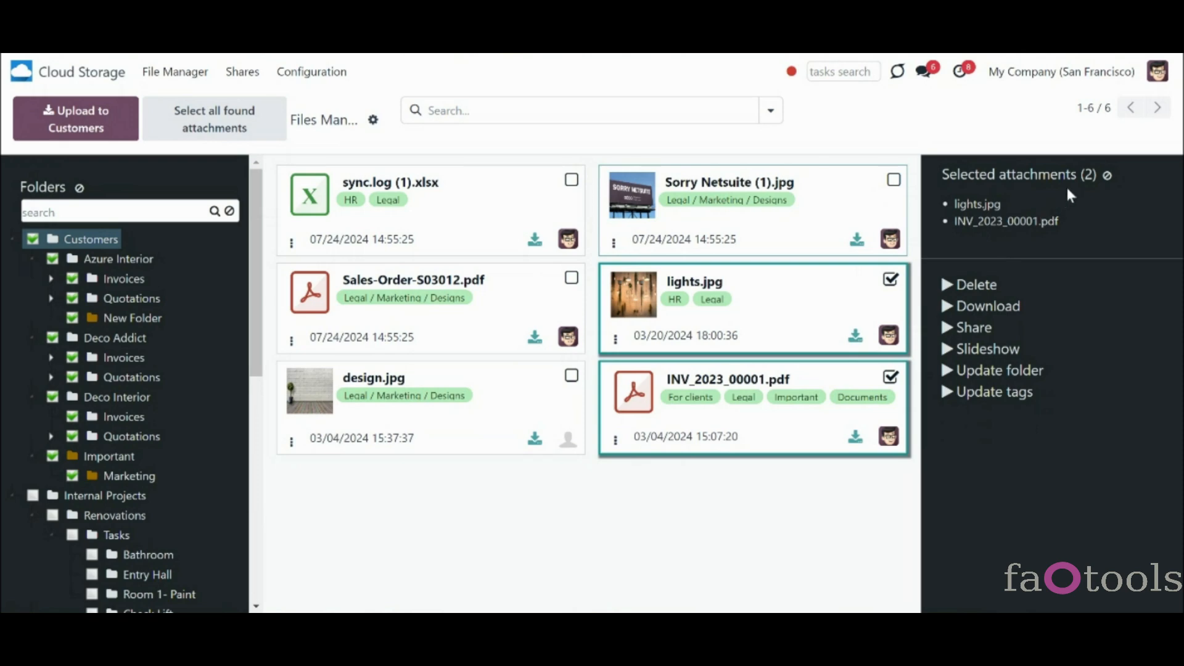
# - Clear the selection and select only sync.log (1).xlsx and Sales-Order-S03012.pdf
pyautogui.click(1107, 177)
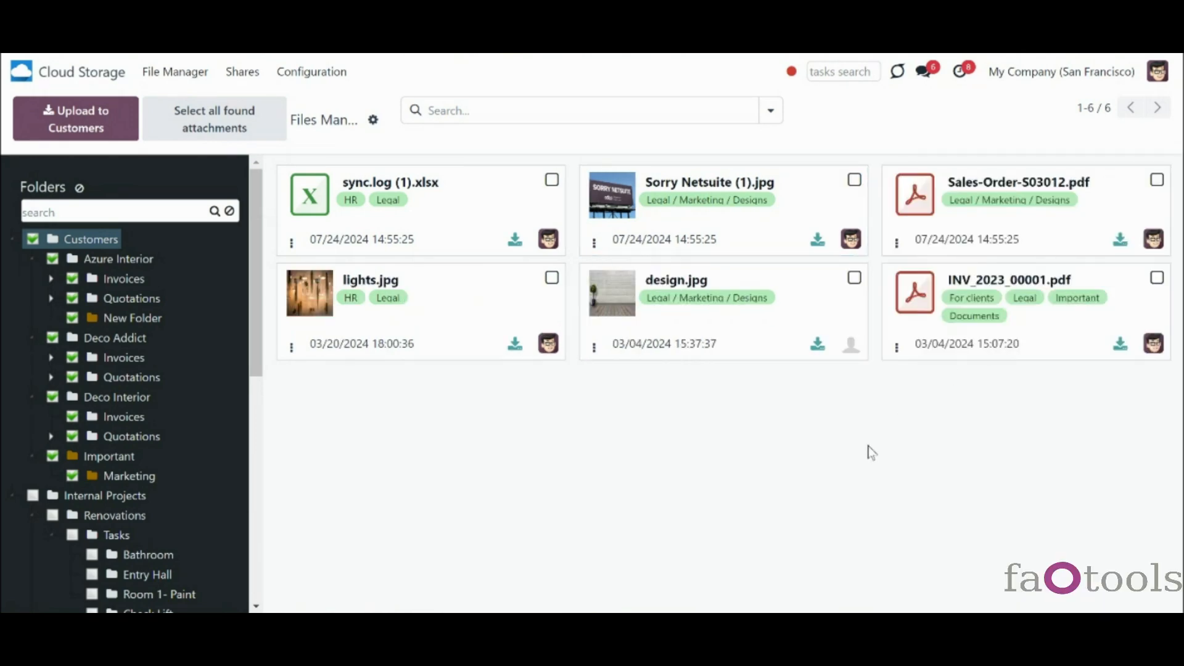
pyautogui.click(321, 234)
pyautogui.click(321, 335)
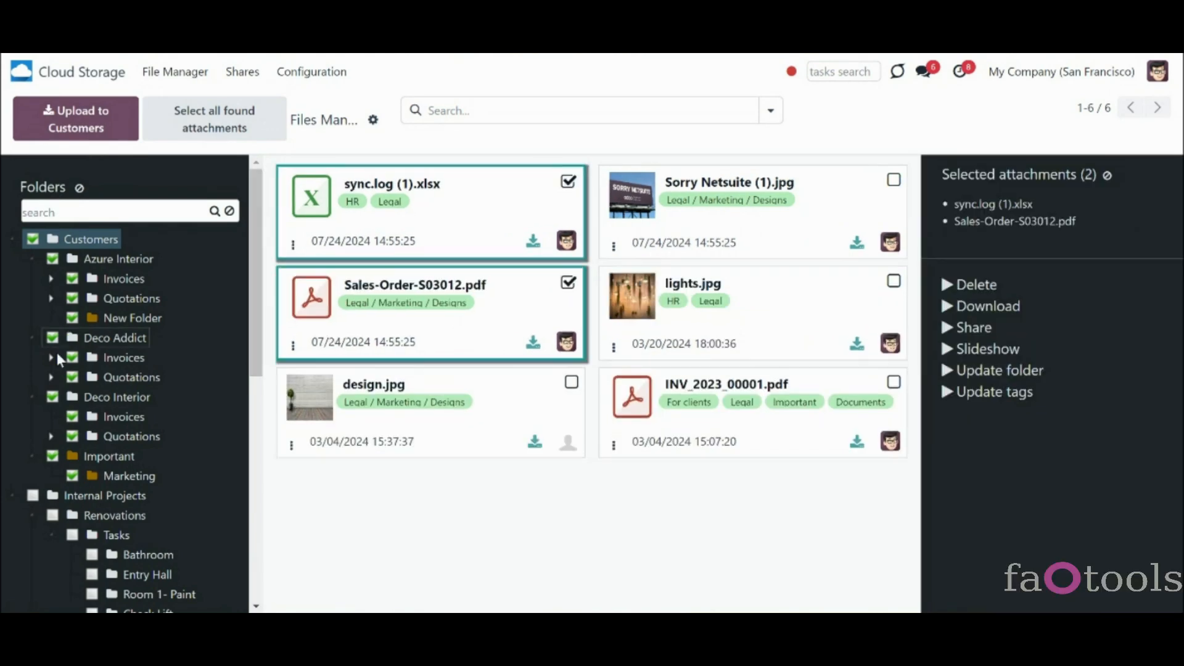
# - Filter to Internal Projects, add Policies.pdf to the selection, and drop the selection onto the Designs tag
pyautogui.click(33, 495)
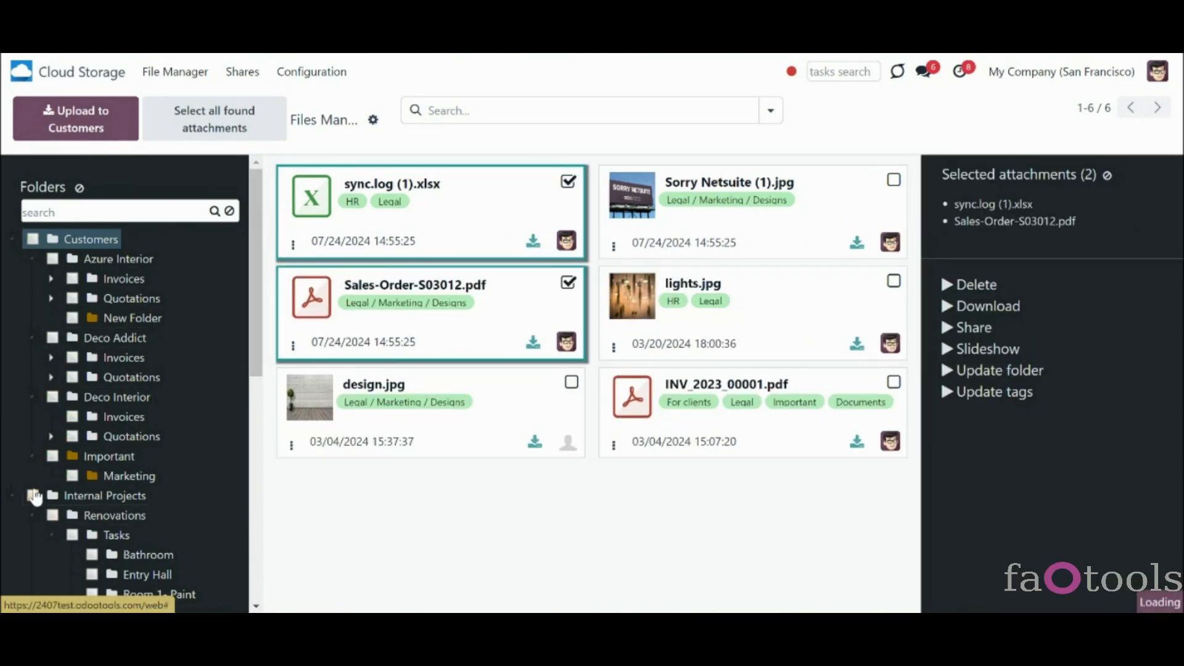
pyautogui.scroll(-3, 206, 449)
pyautogui.scroll(-4, 201, 341)
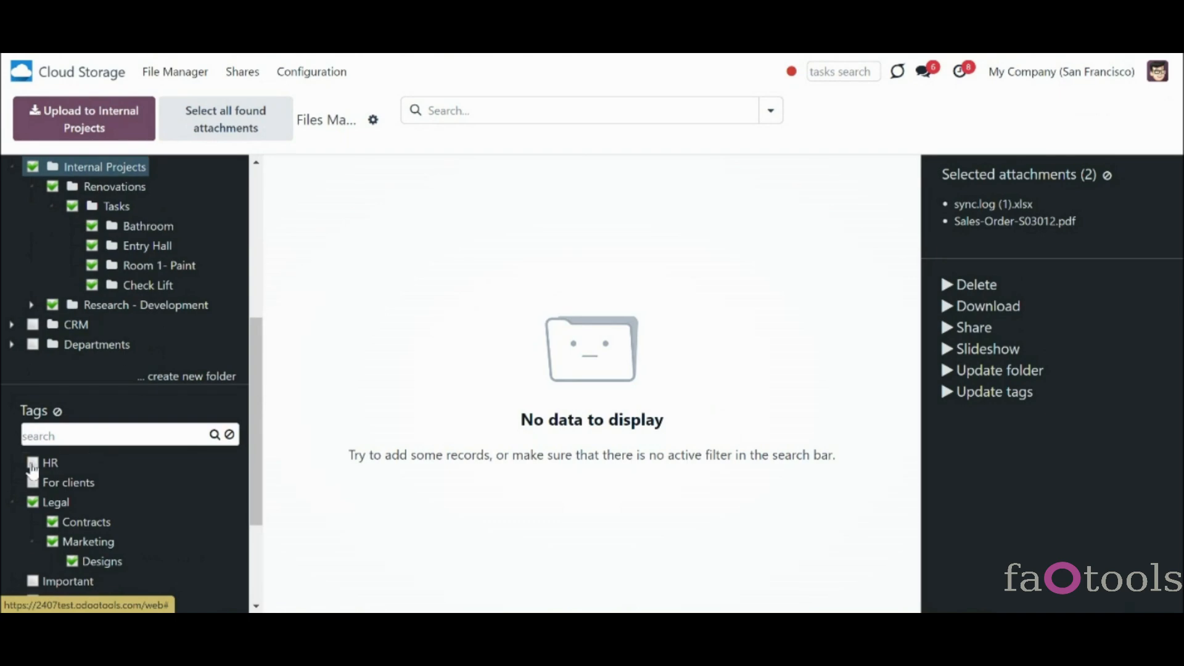
pyautogui.scroll(-3, 37, 475)
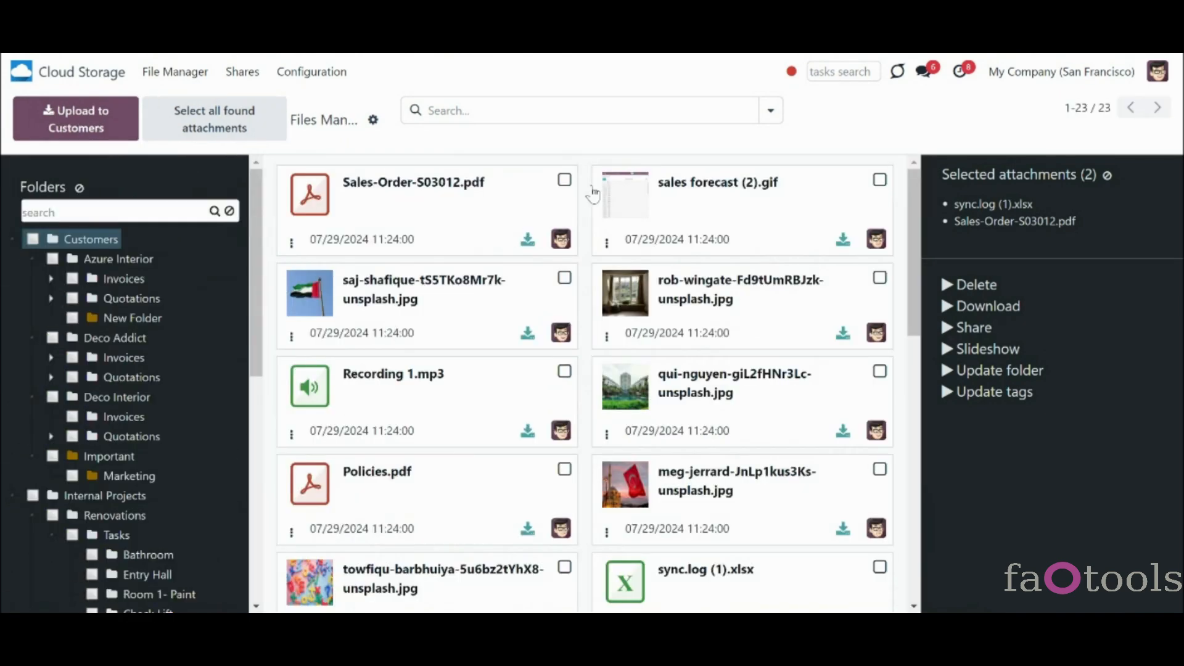
pyautogui.scroll(-10, 701, 356)
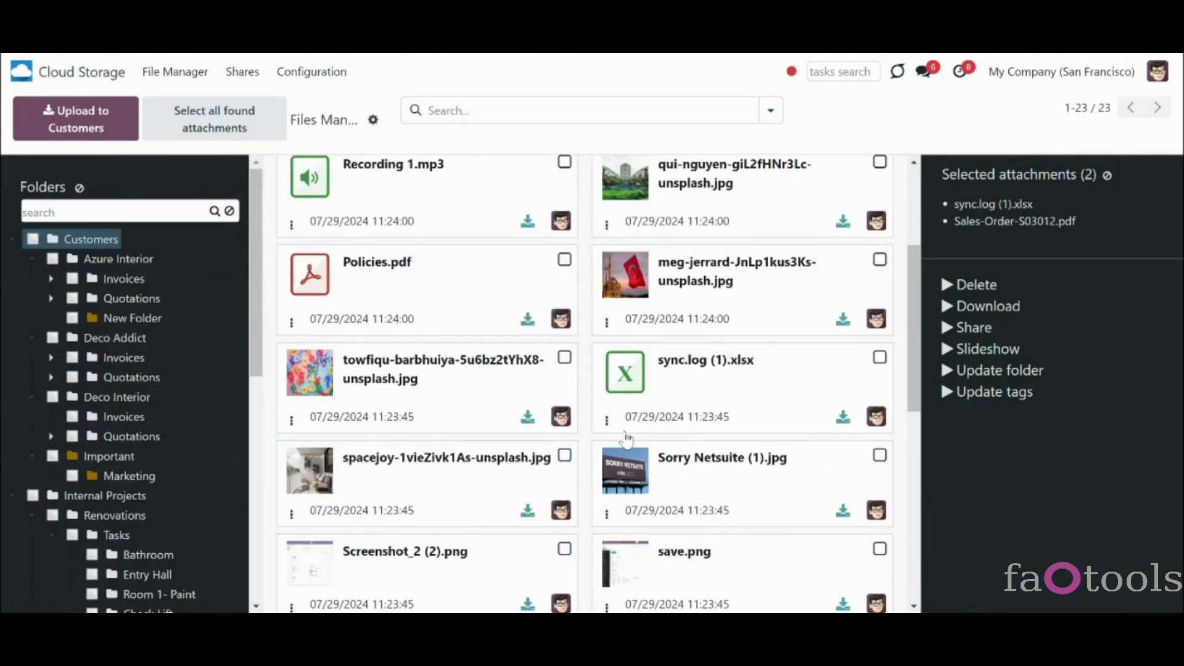
pyautogui.scroll(1, 626, 439)
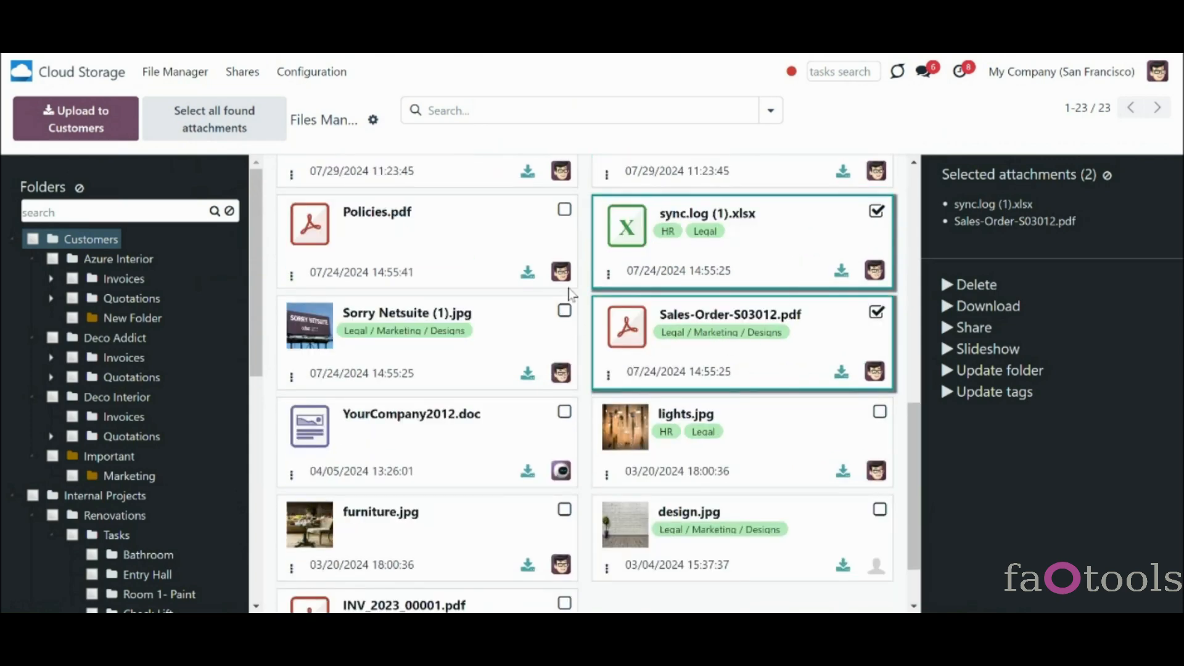
pyautogui.click(562, 211)
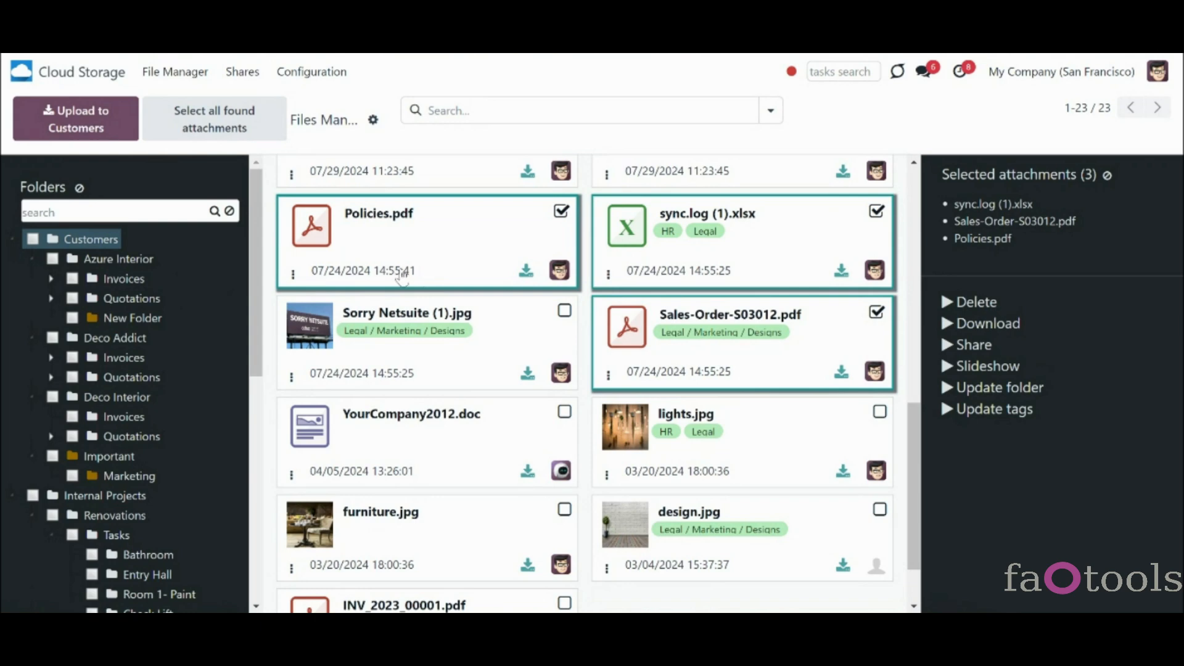
pyautogui.moveTo(261, 274); pyautogui.dragTo(226, 485)
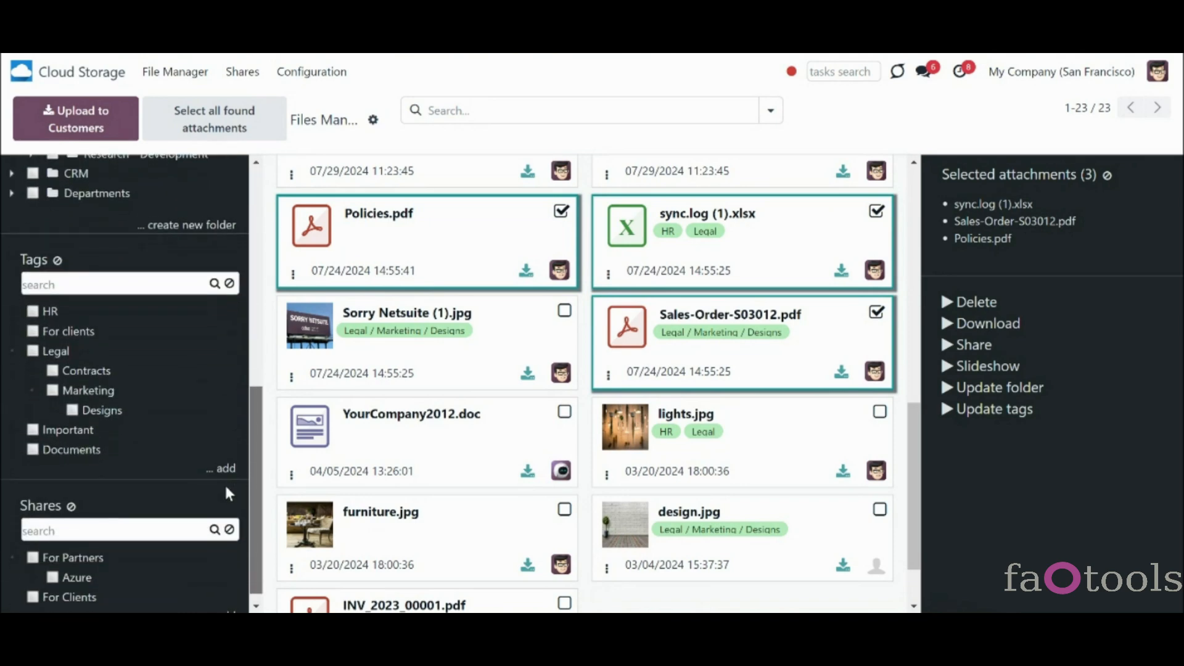
pyautogui.moveTo(468, 232); pyautogui.dragTo(113, 413)
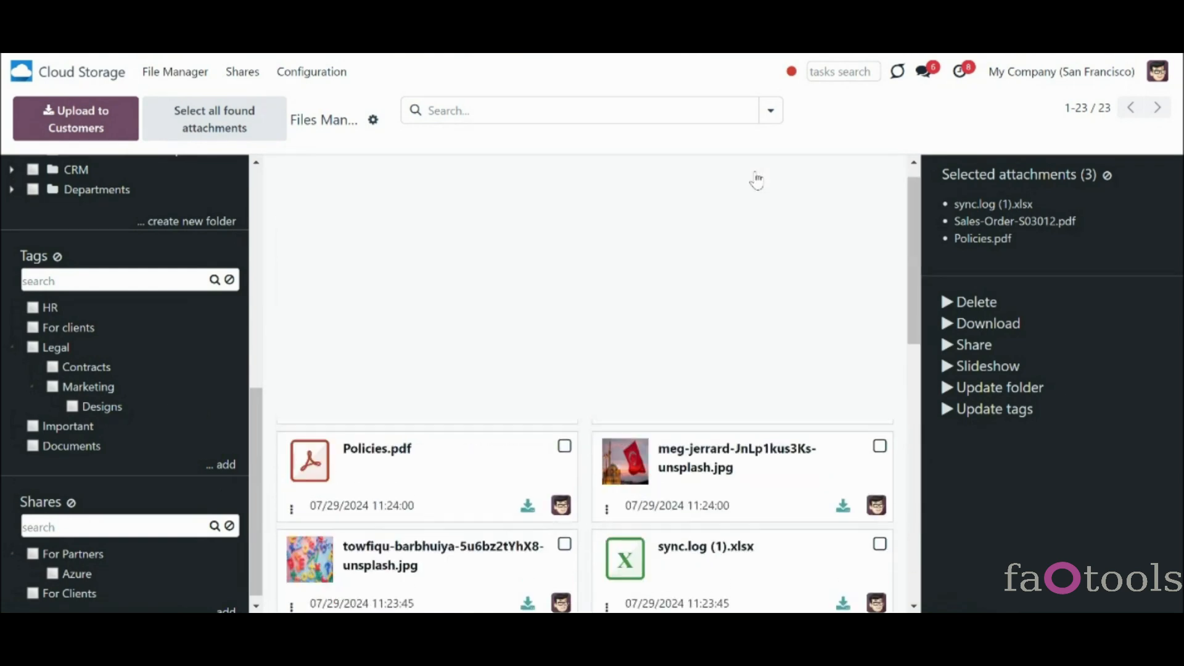
# - Clear the selection, try a gif file-type filter, then filter files whose name contains 'sale'
pyautogui.click(1111, 177)
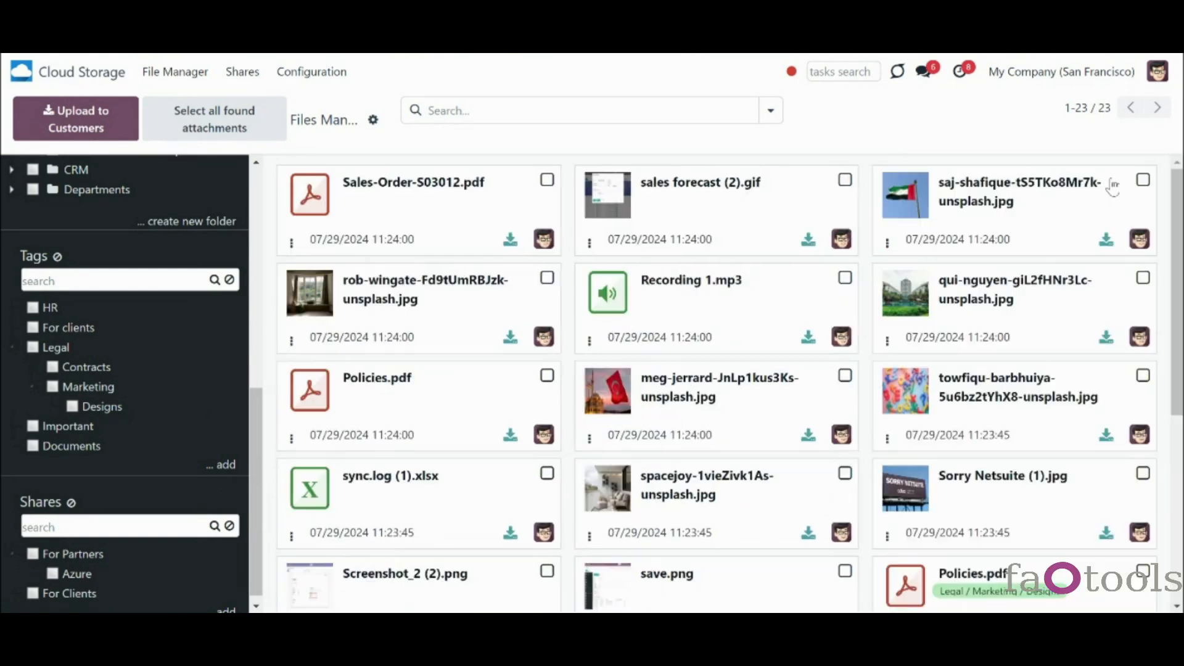
pyautogui.click(705, 111)
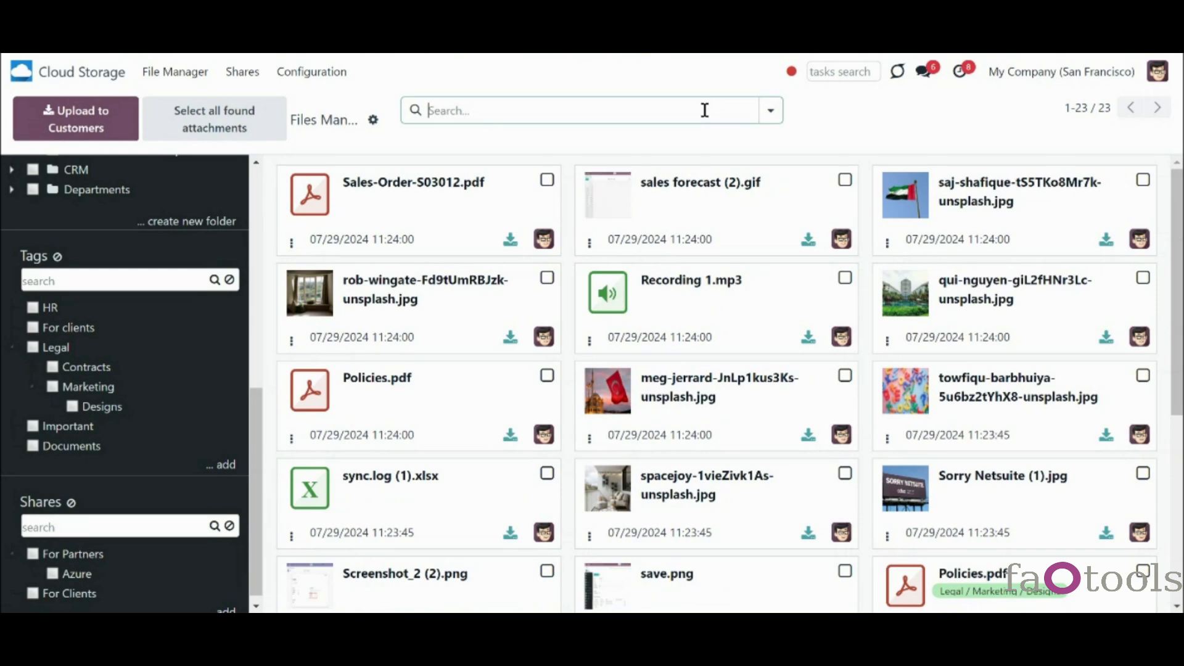
pyautogui.write('sa')
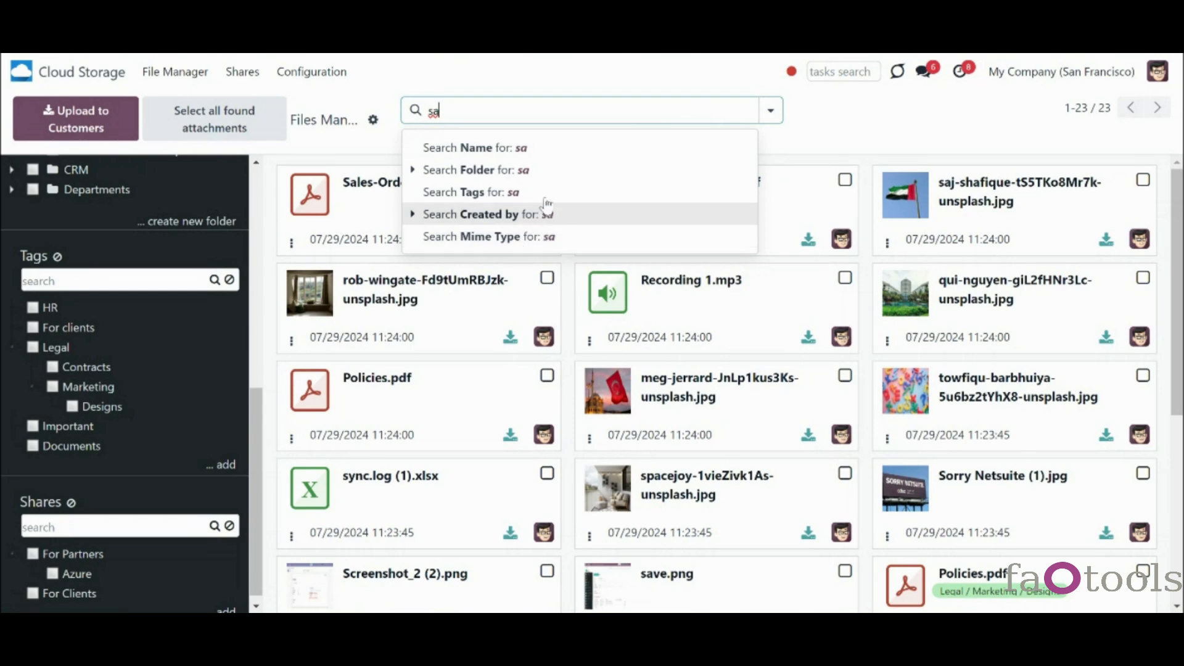
pyautogui.write('le')
pyautogui.press('BackSpace')
pyautogui.press('BackSpace')
pyautogui.press('BackSpace')
pyautogui.press('BackSpace')
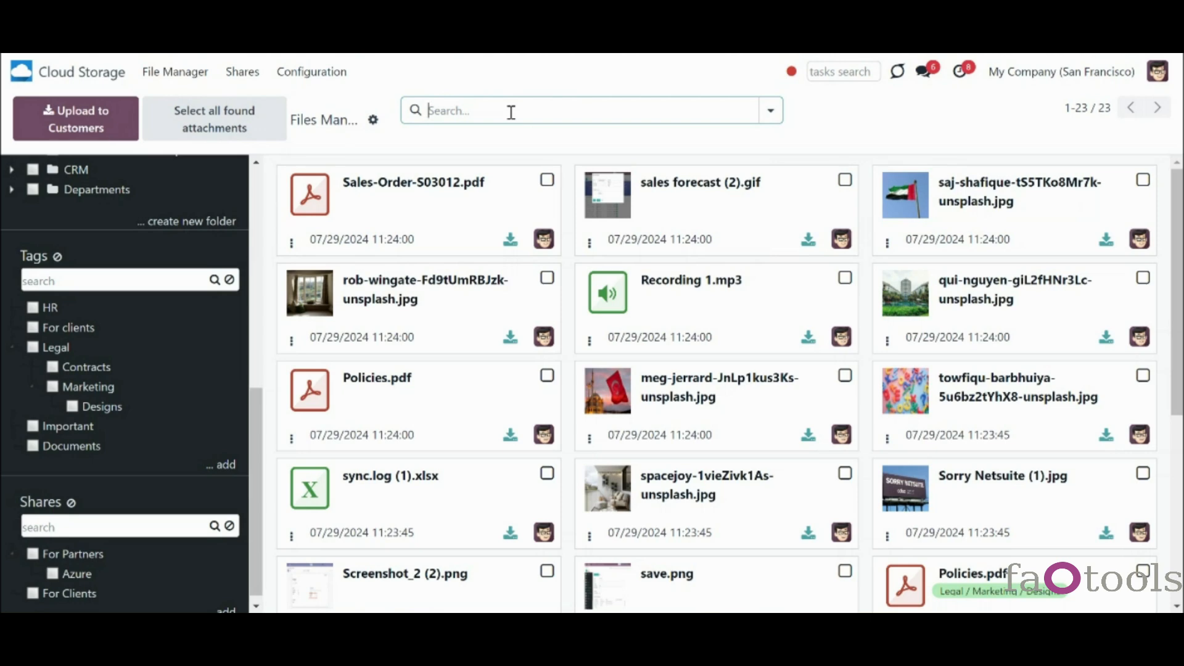
pyautogui.write('gif')
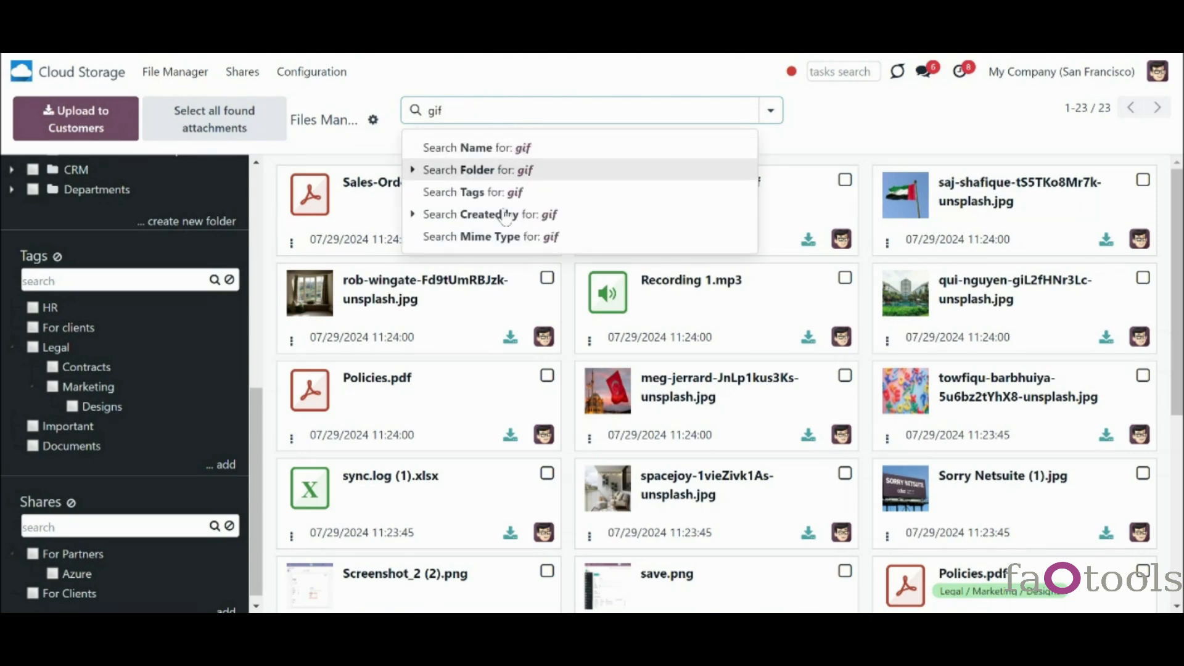
pyautogui.click(499, 239)
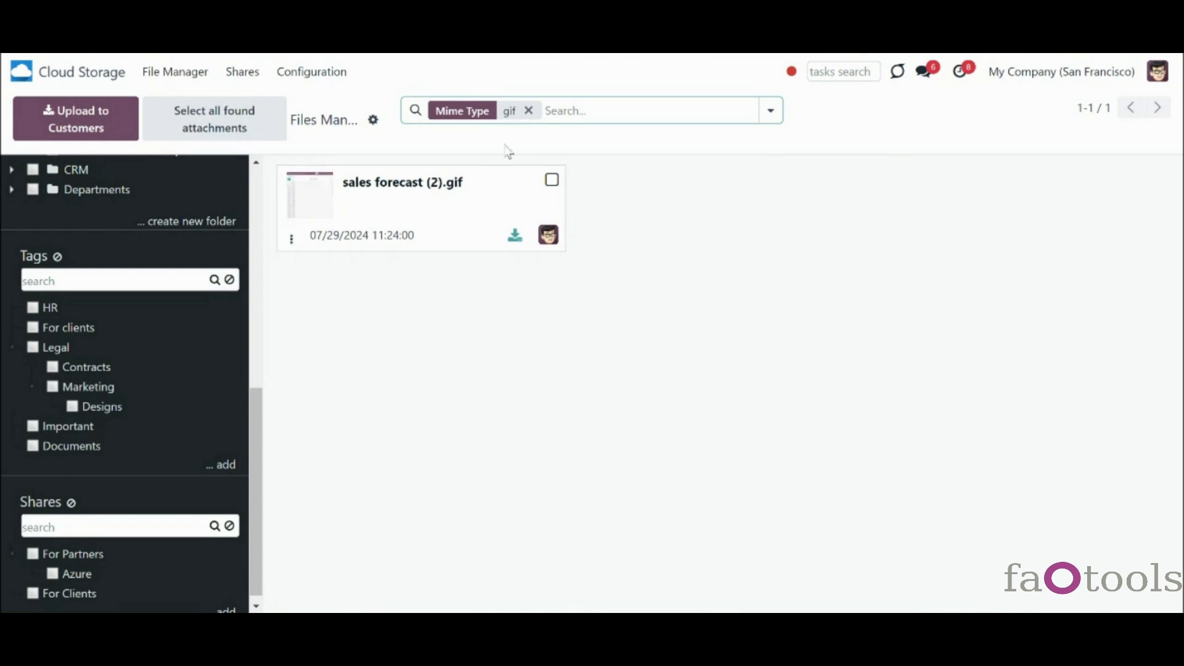
pyautogui.click(529, 110)
pyautogui.write('sa')
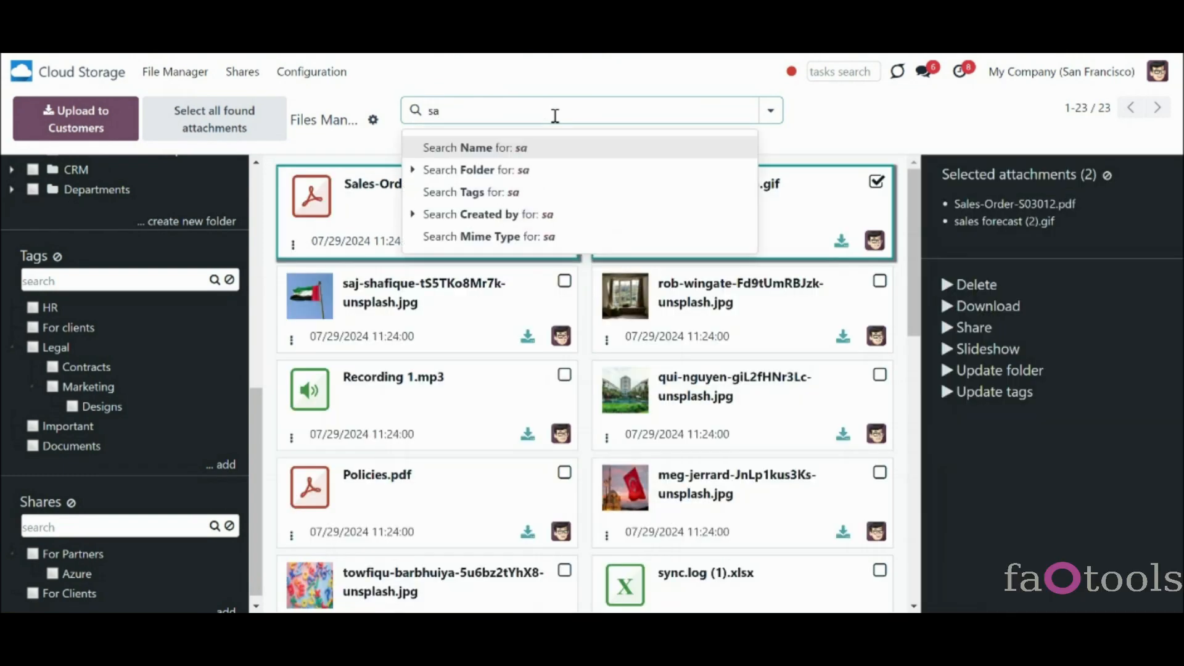
pyautogui.write('le')
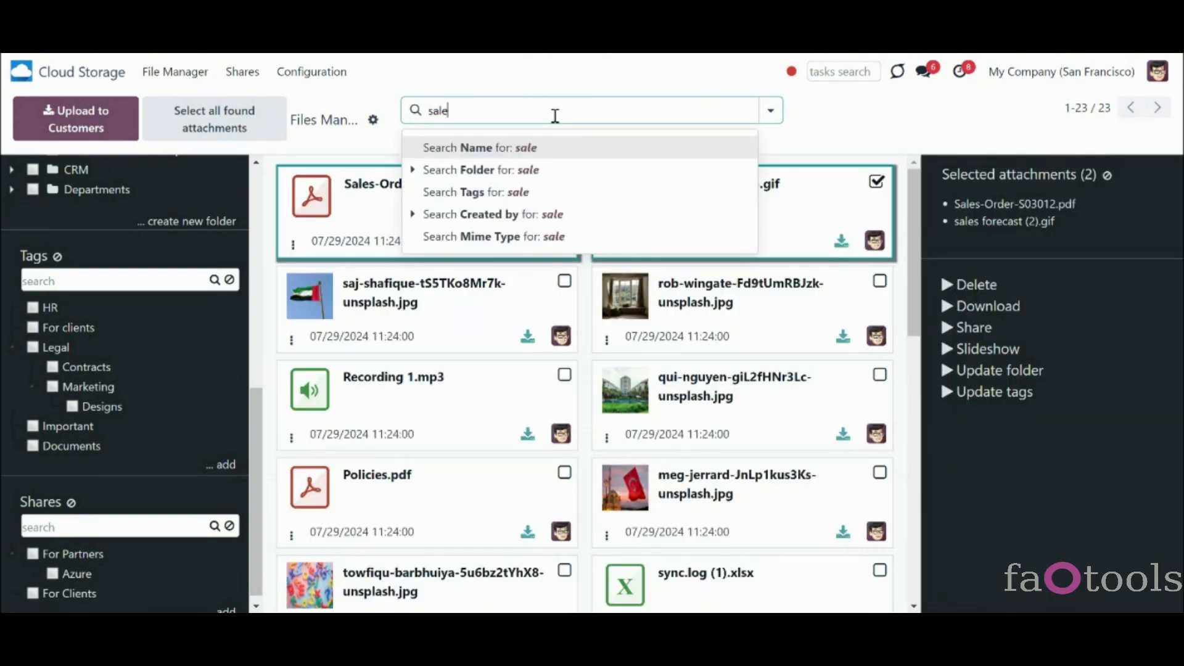
pyautogui.click(514, 155)
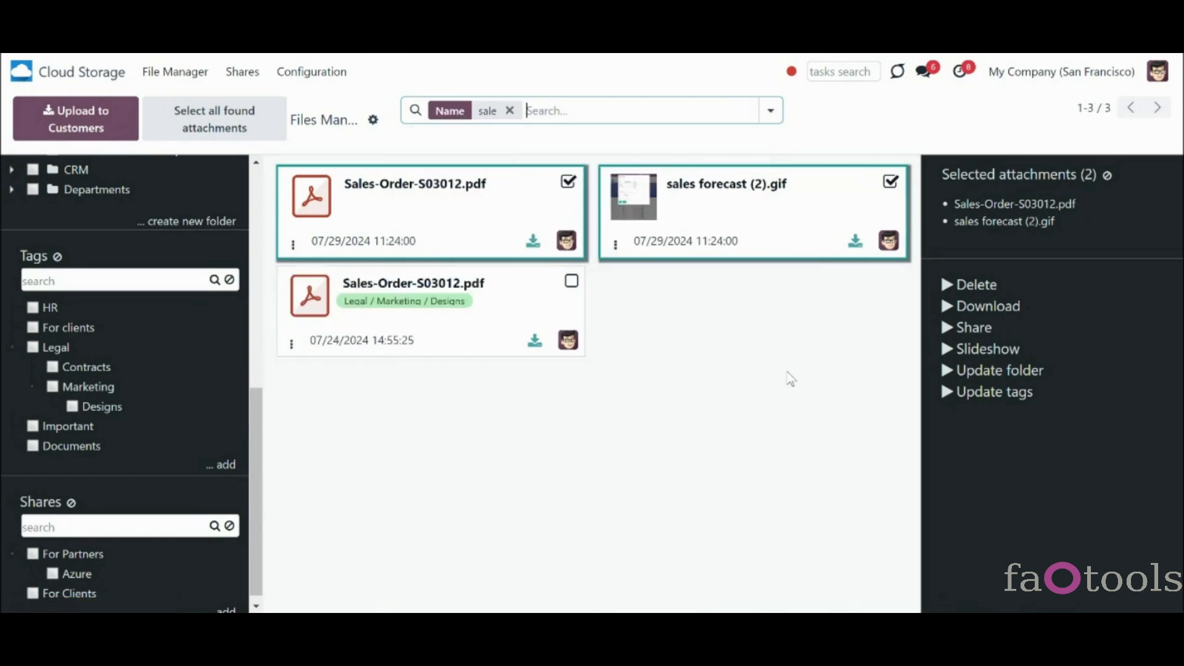
# - Filter by Azure Interior, Deco Addict, Deco Interior, Marketing and Renovations folders, then clear them
pyautogui.scroll(10, 185, 277)
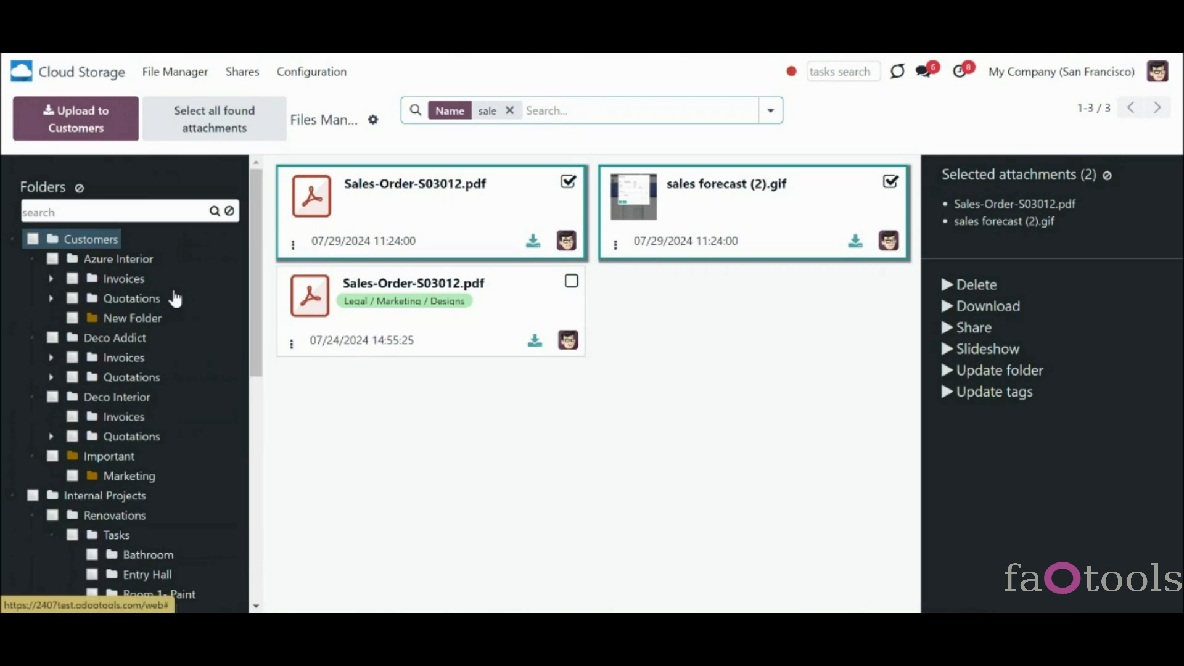
pyautogui.click(138, 264)
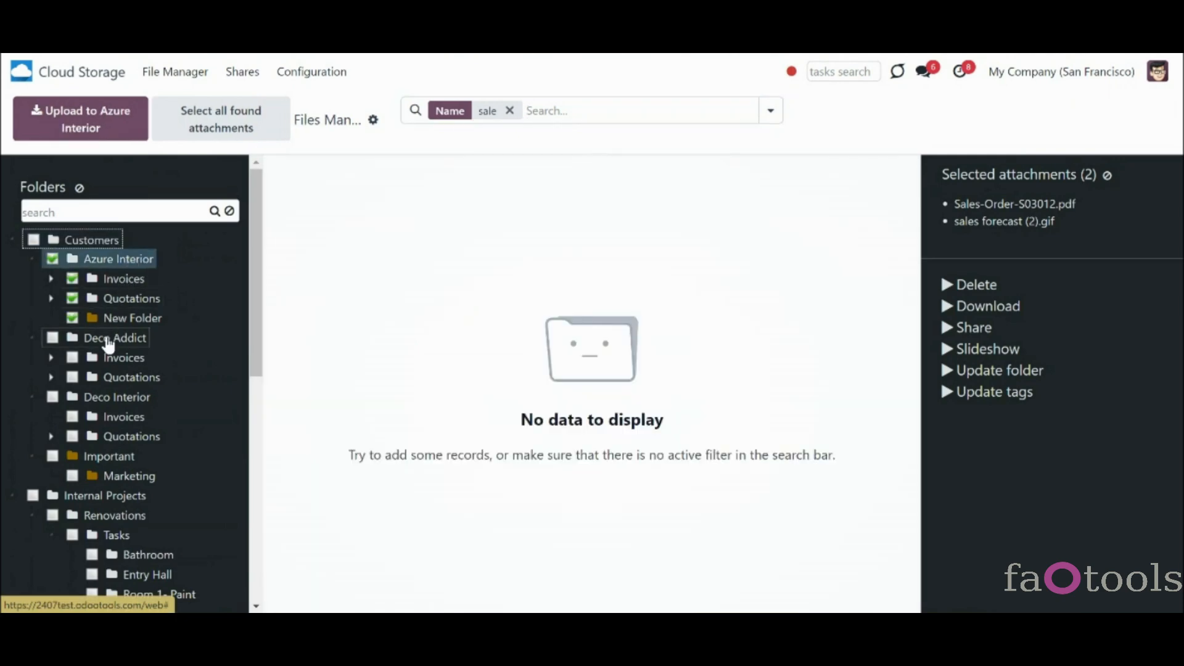
pyautogui.click(123, 338)
pyautogui.click(95, 397)
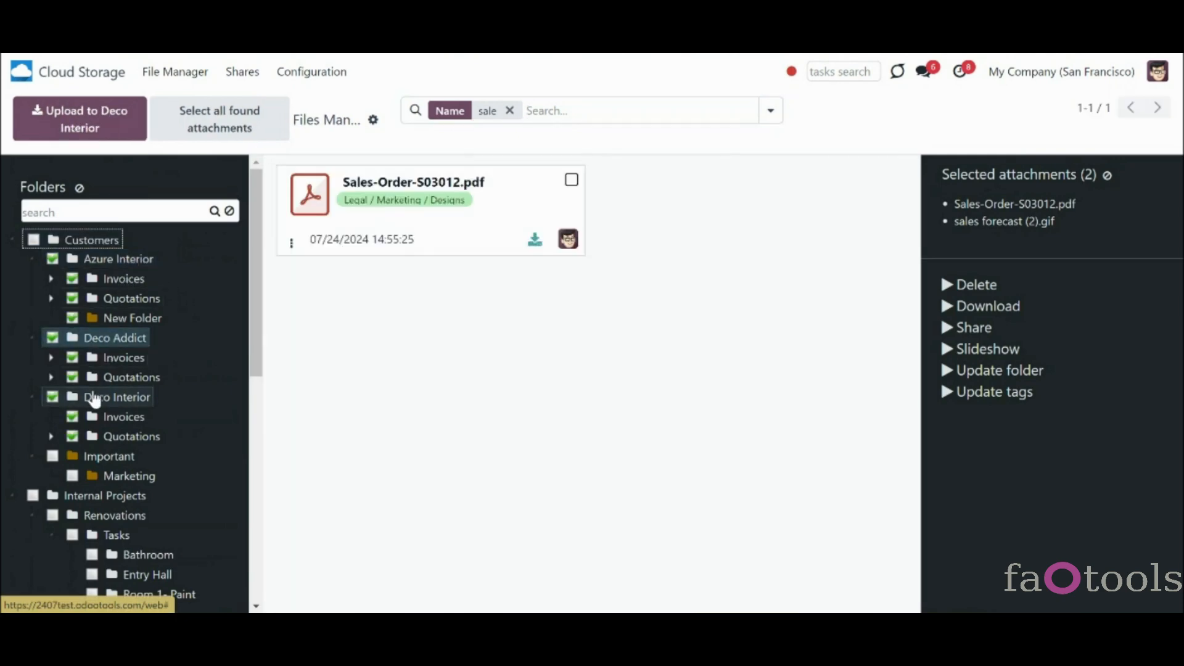
pyautogui.click(112, 475)
pyautogui.click(104, 517)
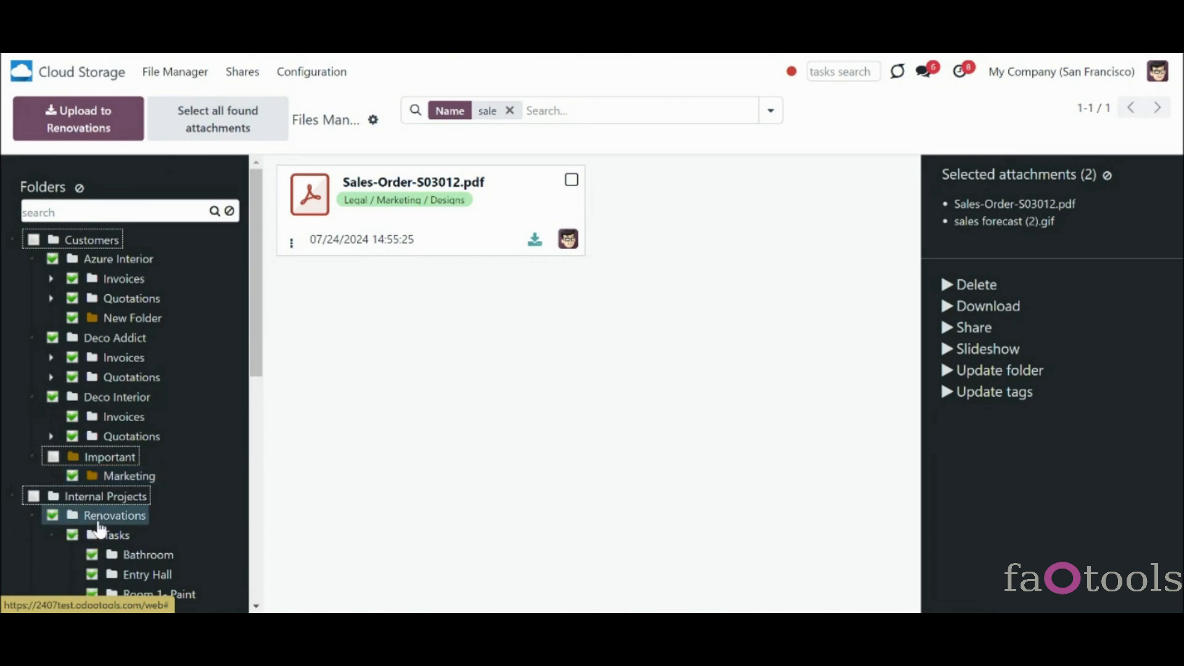
pyautogui.click(79, 188)
# - Apply and remove the HR tag filter, then remove the 'sale' name filter
pyautogui.scroll(-8, 112, 329)
pyautogui.click(73, 302)
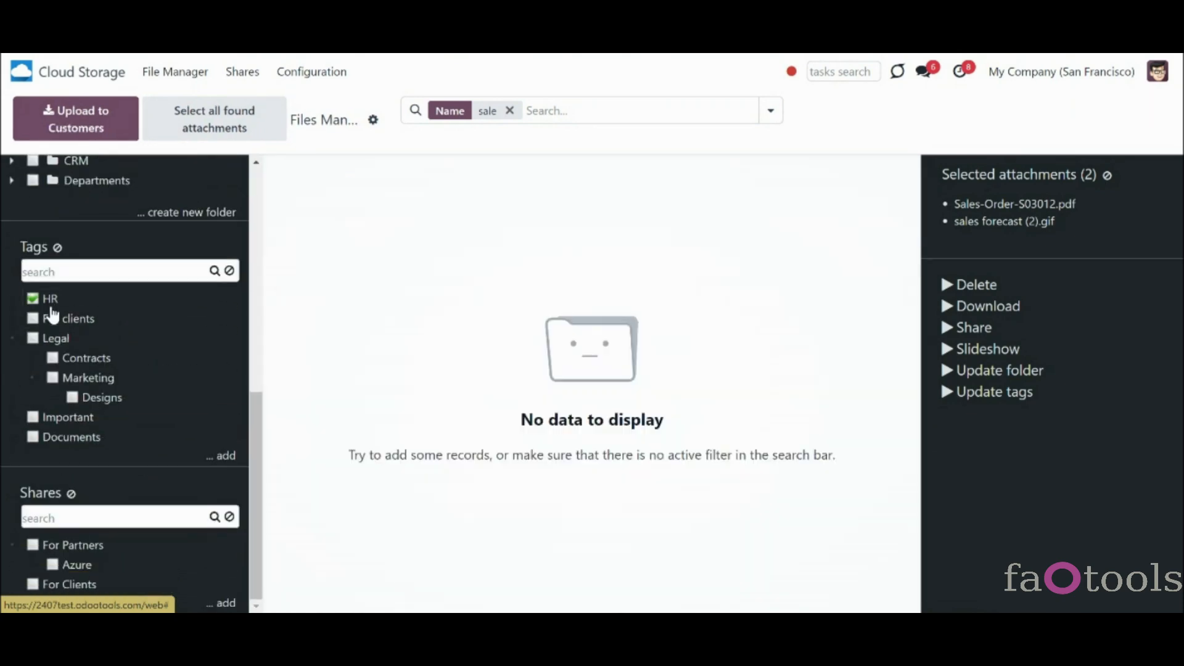
pyautogui.click(49, 301)
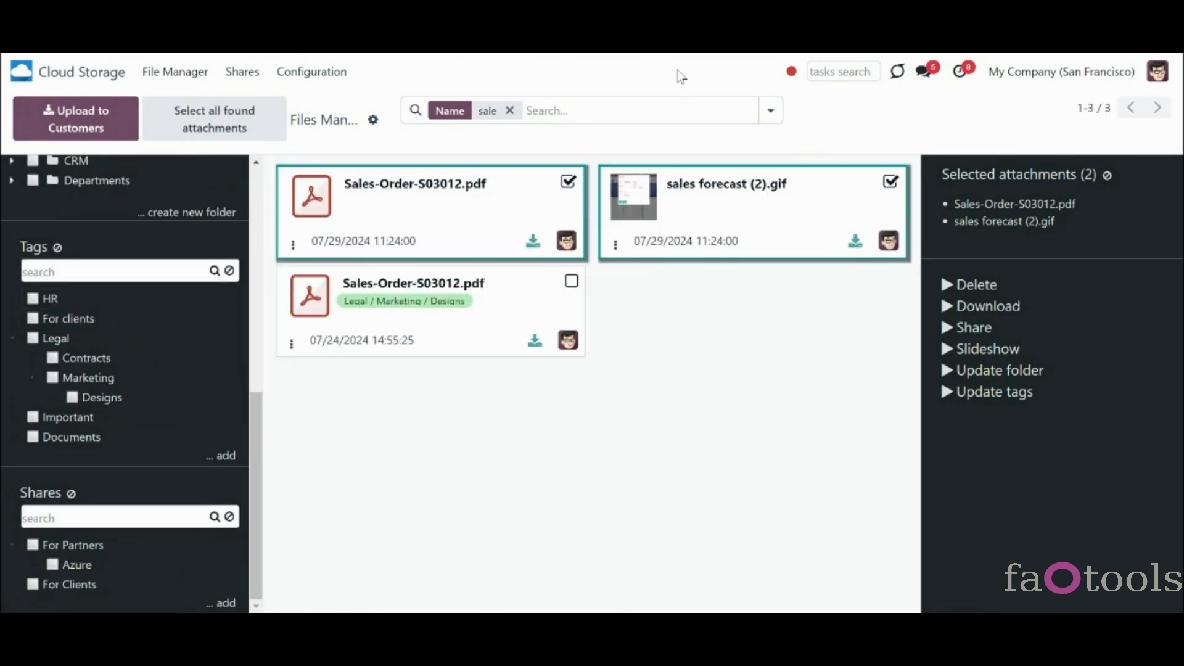
pyautogui.click(510, 110)
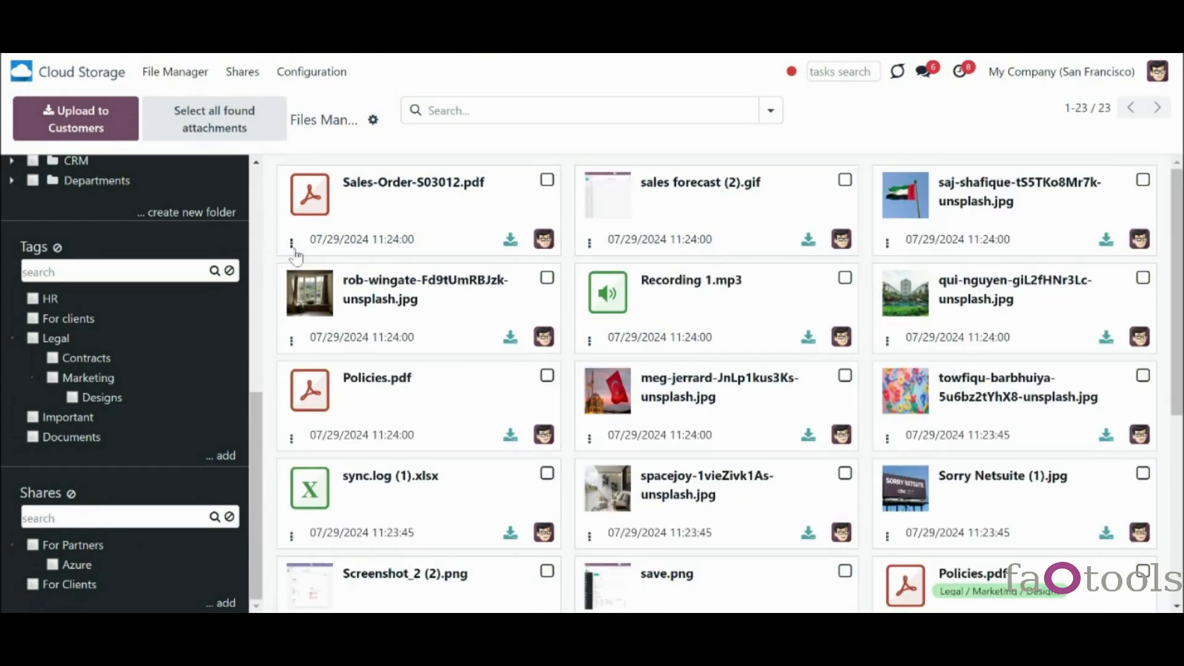
# - Colour the Sales-Order-S03012.pdf card pink and open its record
pyautogui.click(292, 244)
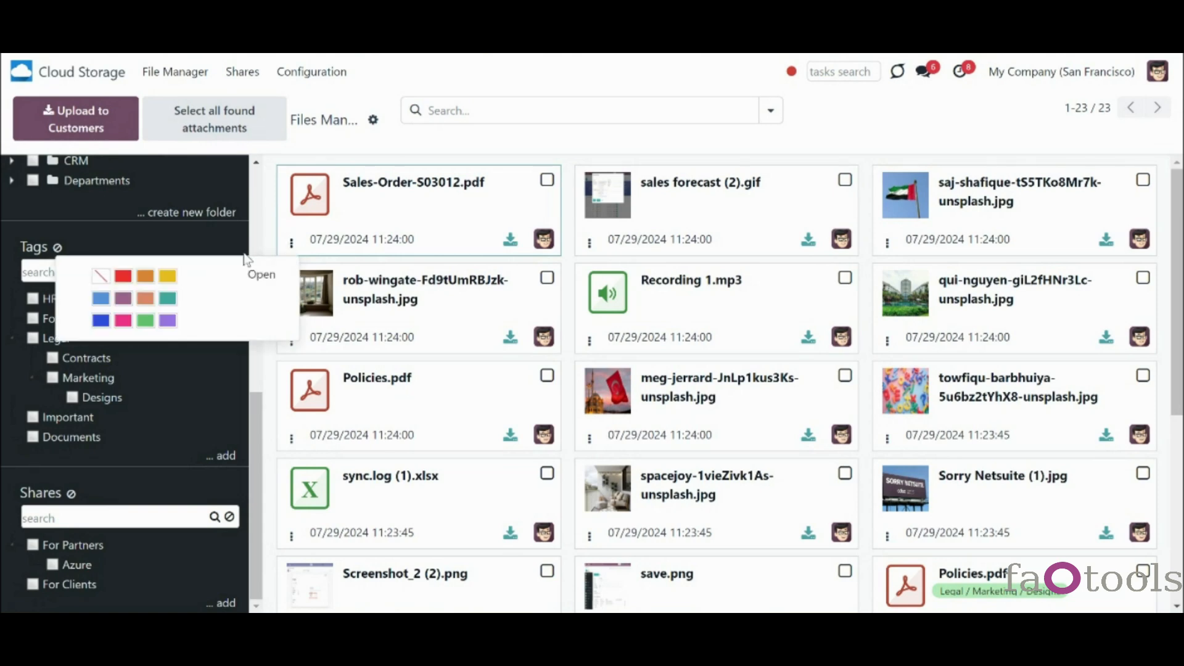
pyautogui.click(124, 321)
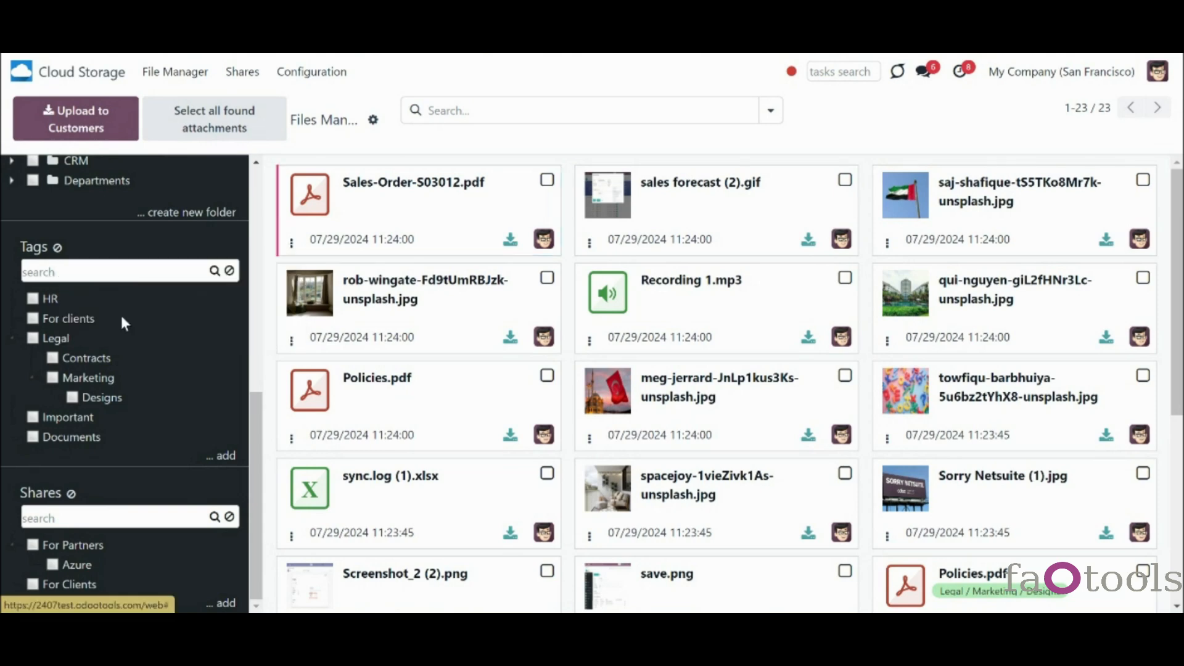
pyautogui.click(292, 248)
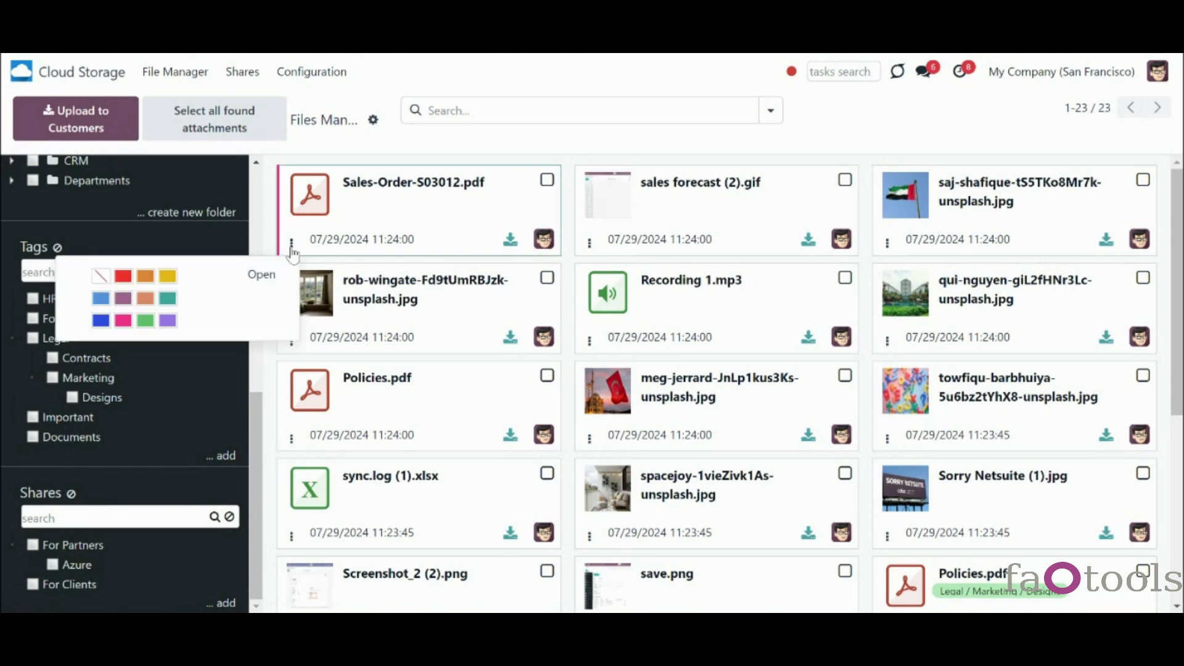
pyautogui.click(263, 275)
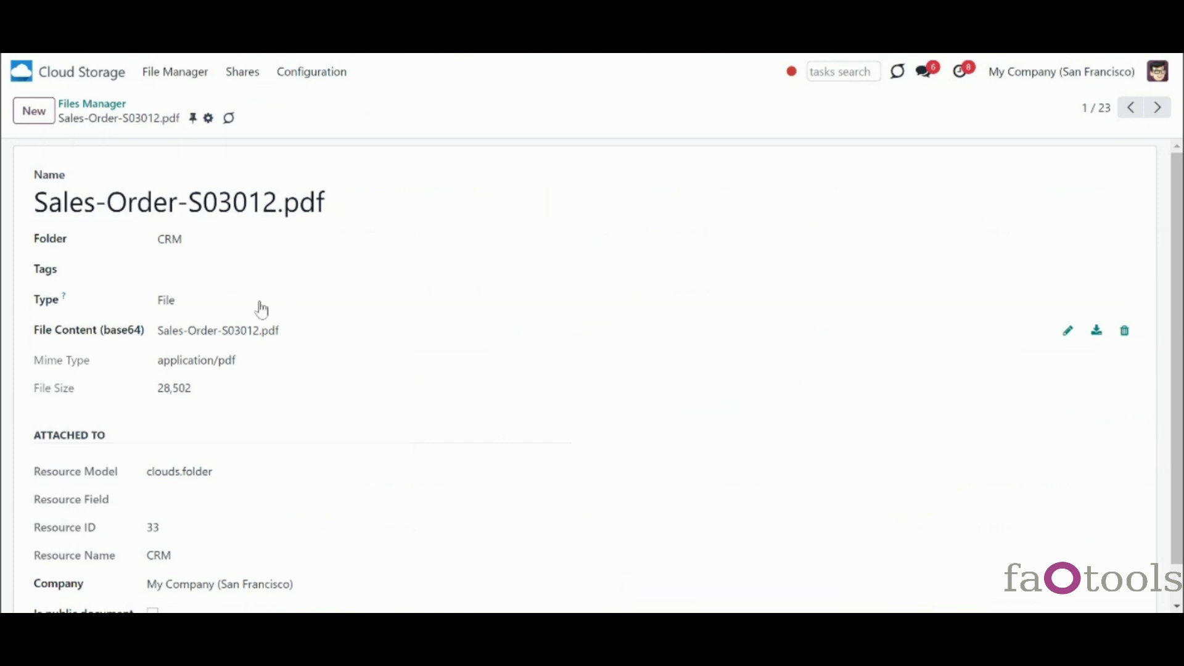
# - Inspect the record's name, folder and tags unchanged, then return and preview Sales-Order-S03012.pdf
pyautogui.click(217, 202)
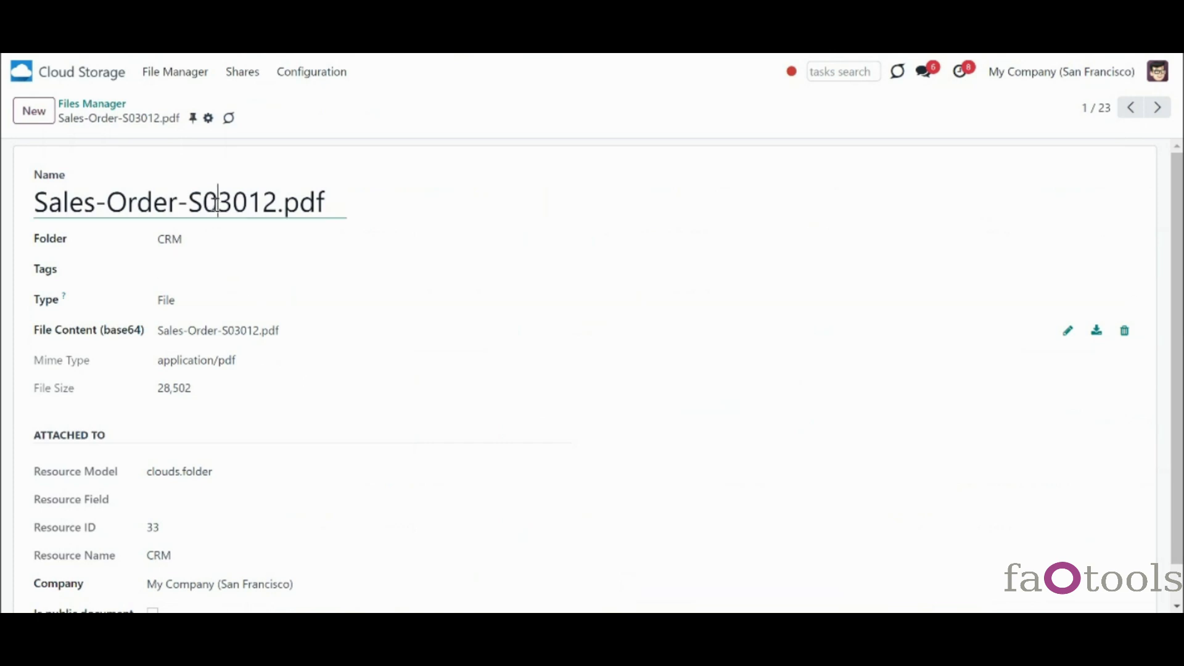
pyautogui.click(196, 240)
pyautogui.click(196, 240)
pyautogui.click(189, 268)
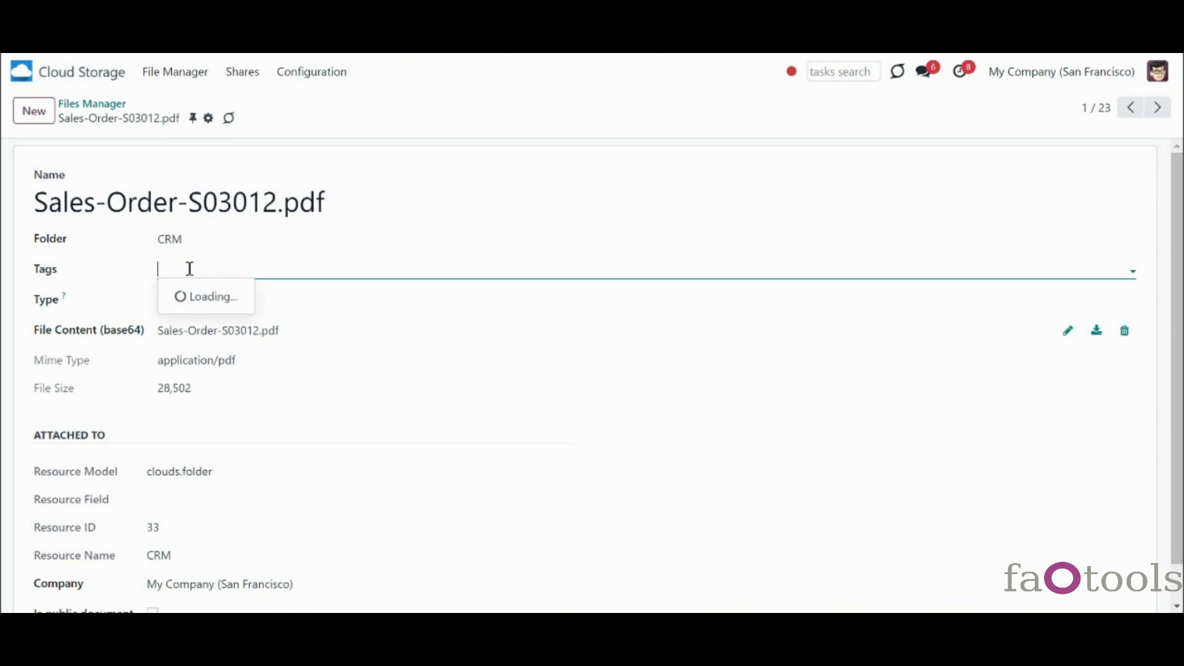
pyautogui.click(189, 268)
pyautogui.click(154, 304)
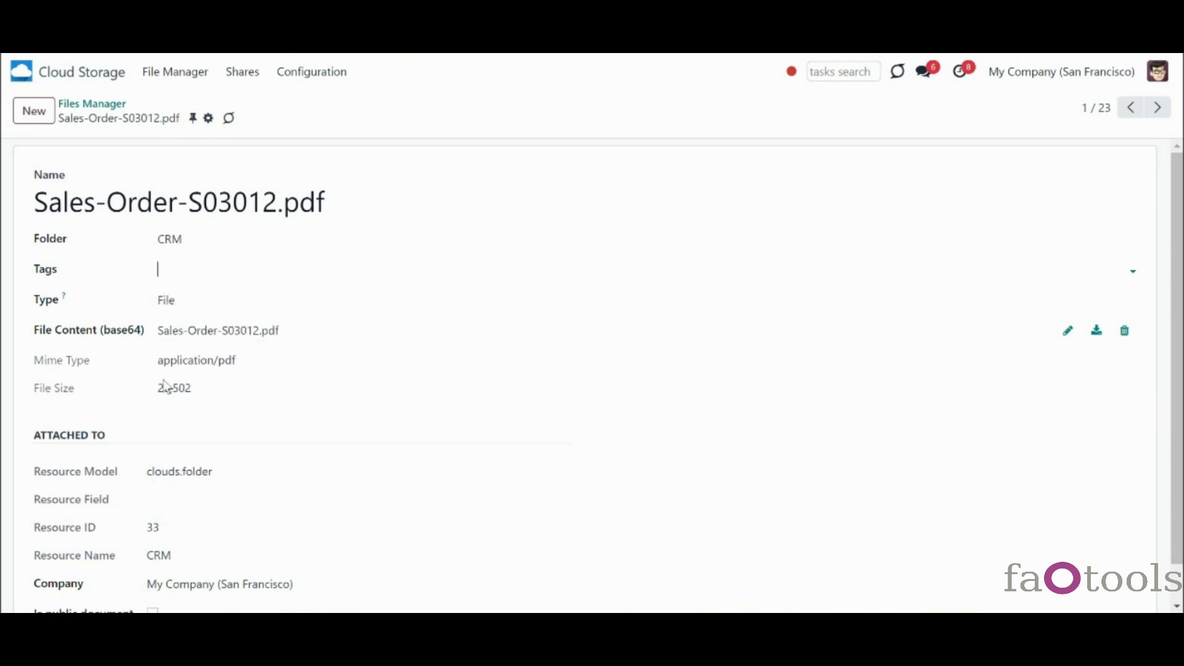
pyautogui.click(83, 105)
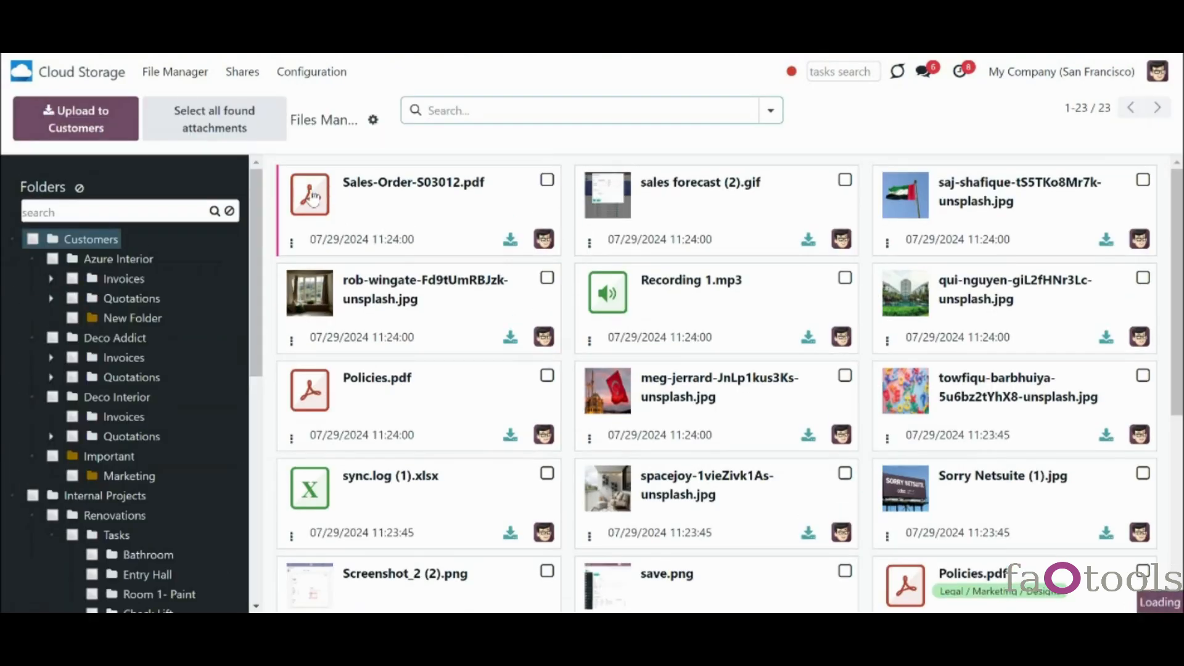
pyautogui.click(311, 196)
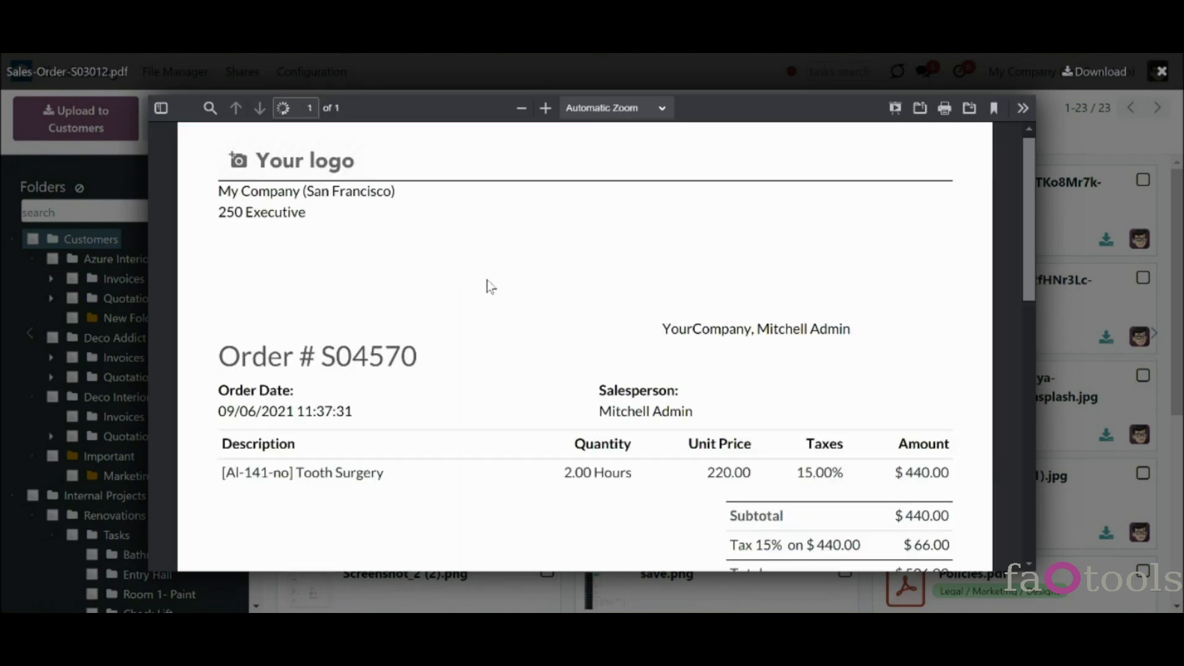
# - Scroll through the Sales-Order-S03012.pdf preview and close it
pyautogui.scroll(-1, 487, 285)
pyautogui.scroll(-5, 487, 286)
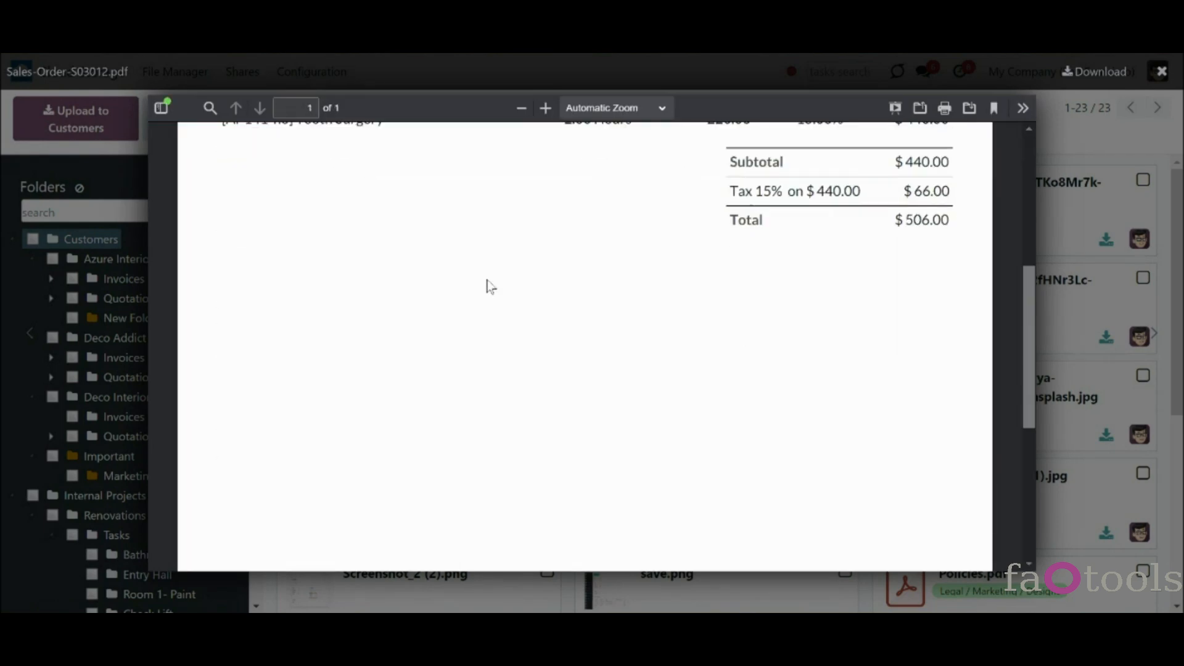
pyautogui.scroll(2, 487, 286)
pyautogui.scroll(5, 488, 284)
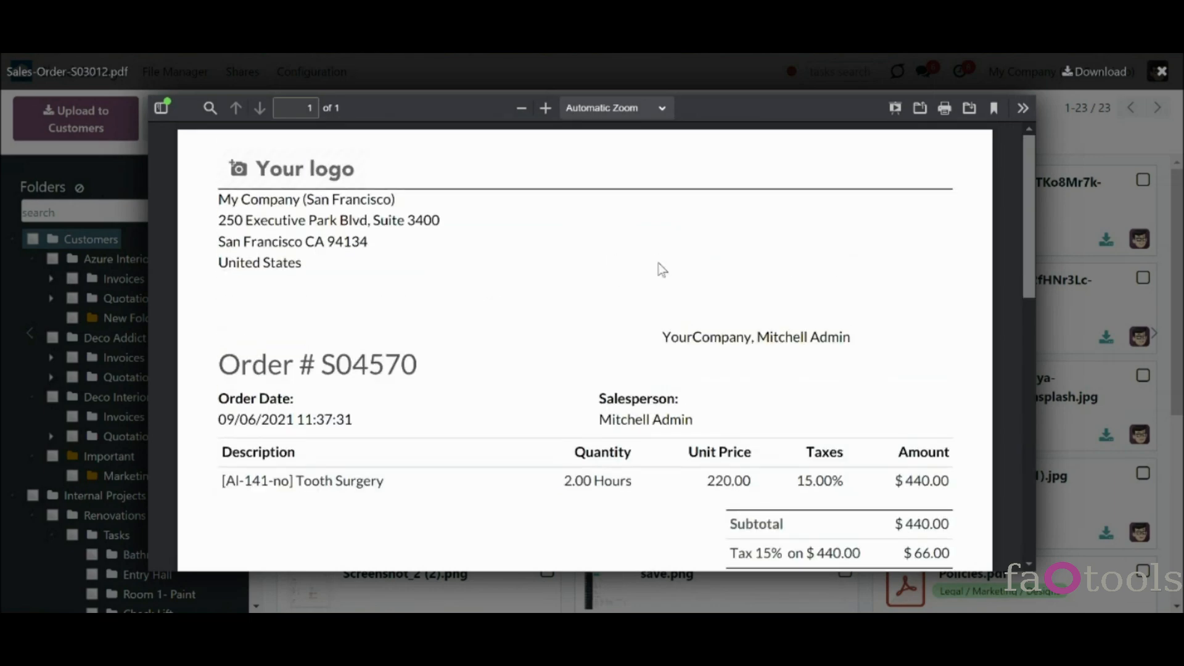
pyautogui.click(1038, 106)
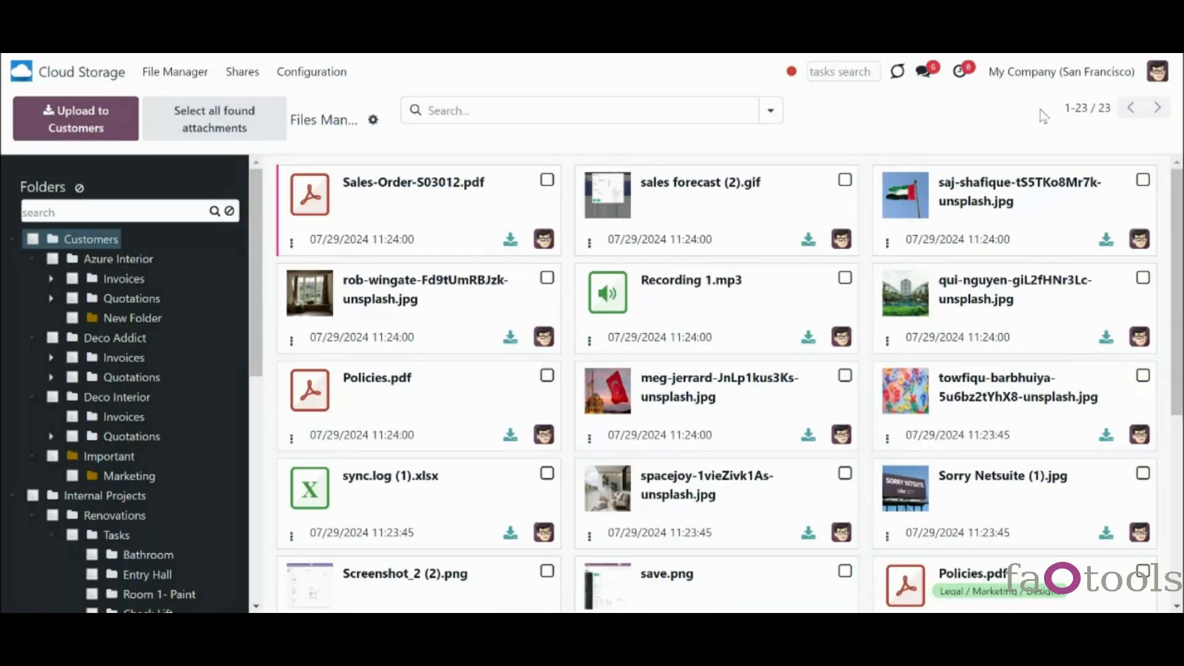
# - Preview sales forecast (2).gif and the flag photo, then select Sales-Order-S03012.pdf
pyautogui.click(615, 201)
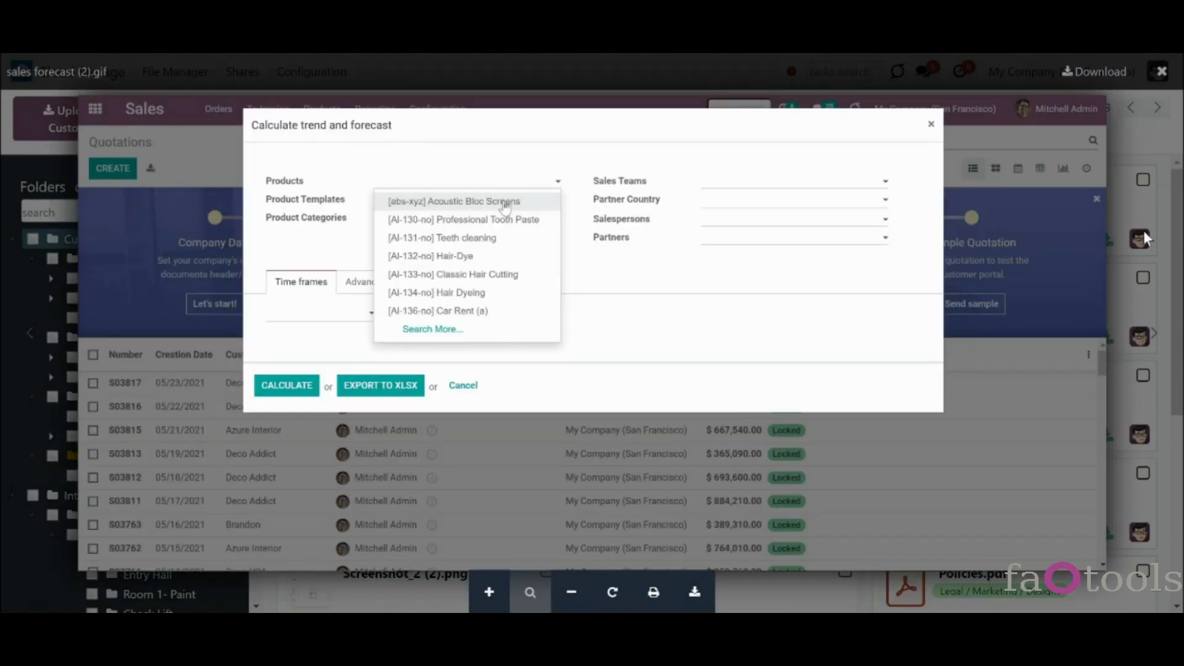
pyautogui.click(1143, 230)
pyautogui.click(1141, 237)
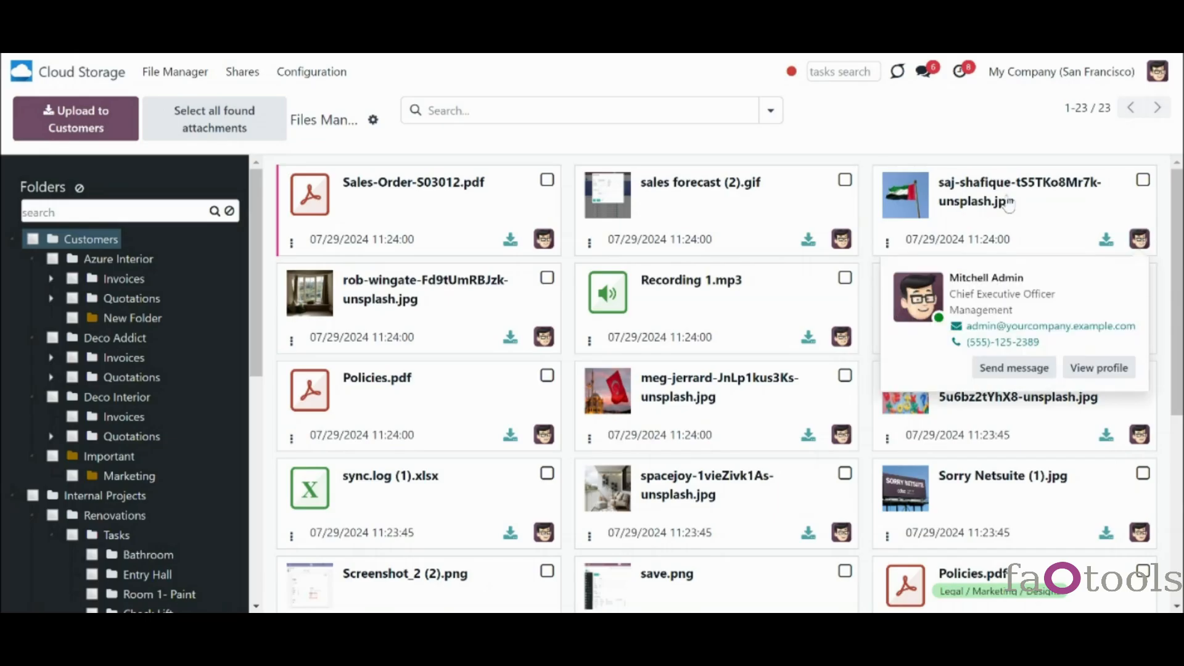
pyautogui.click(921, 199)
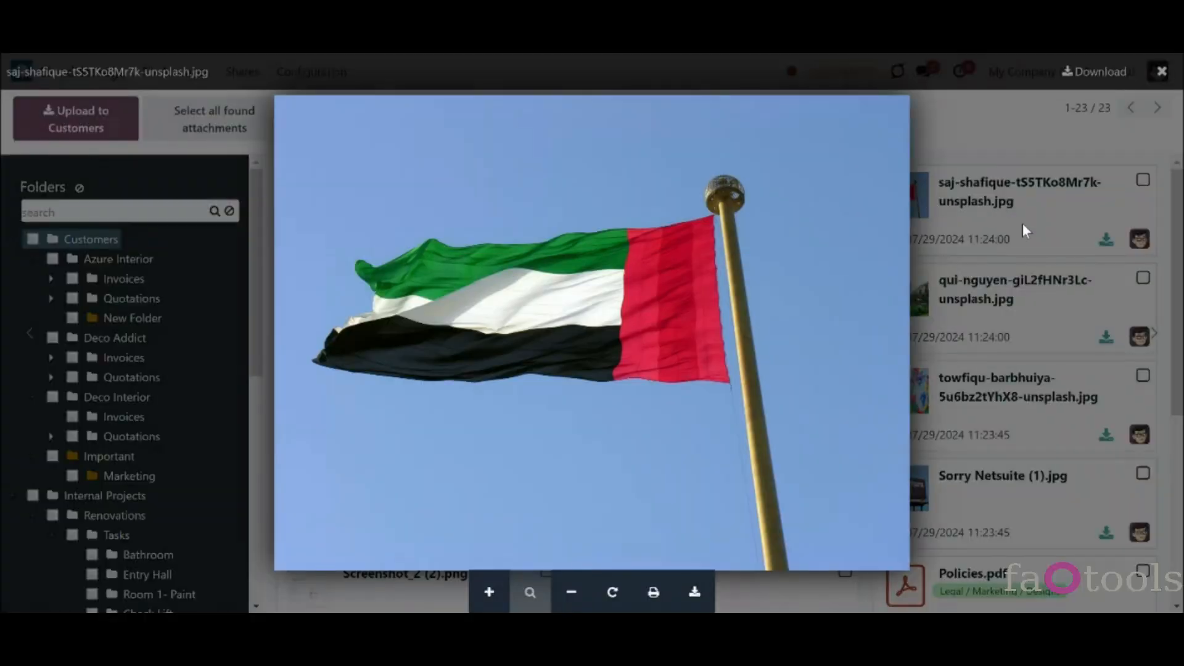
pyautogui.click(1023, 223)
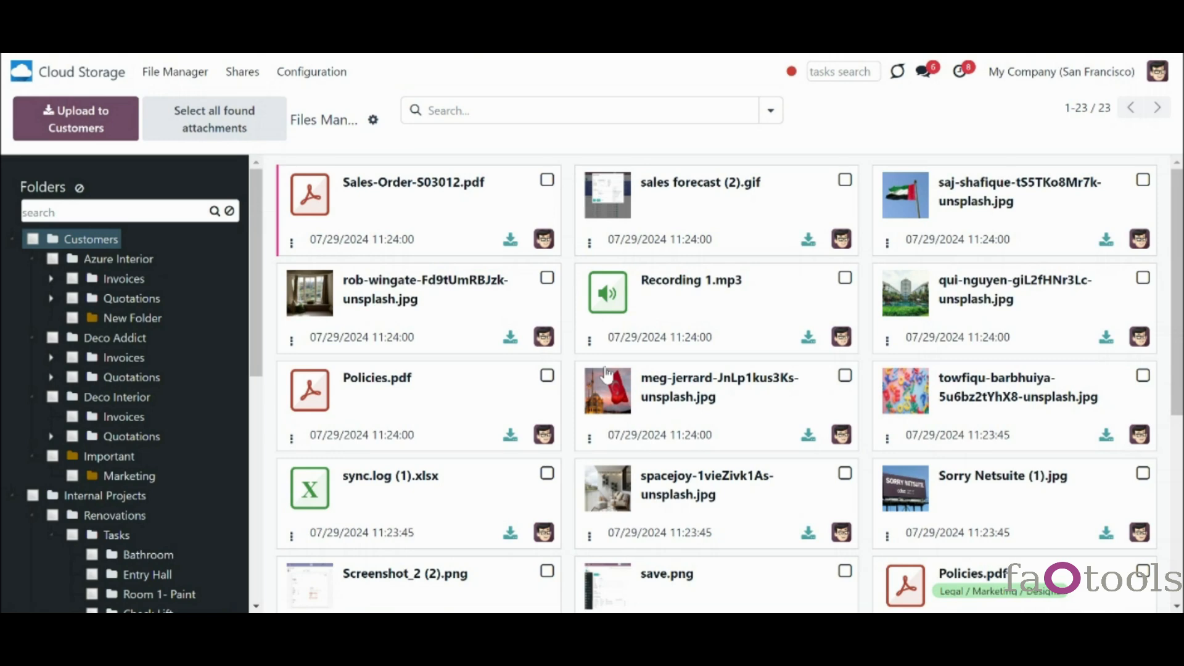
pyautogui.click(319, 500)
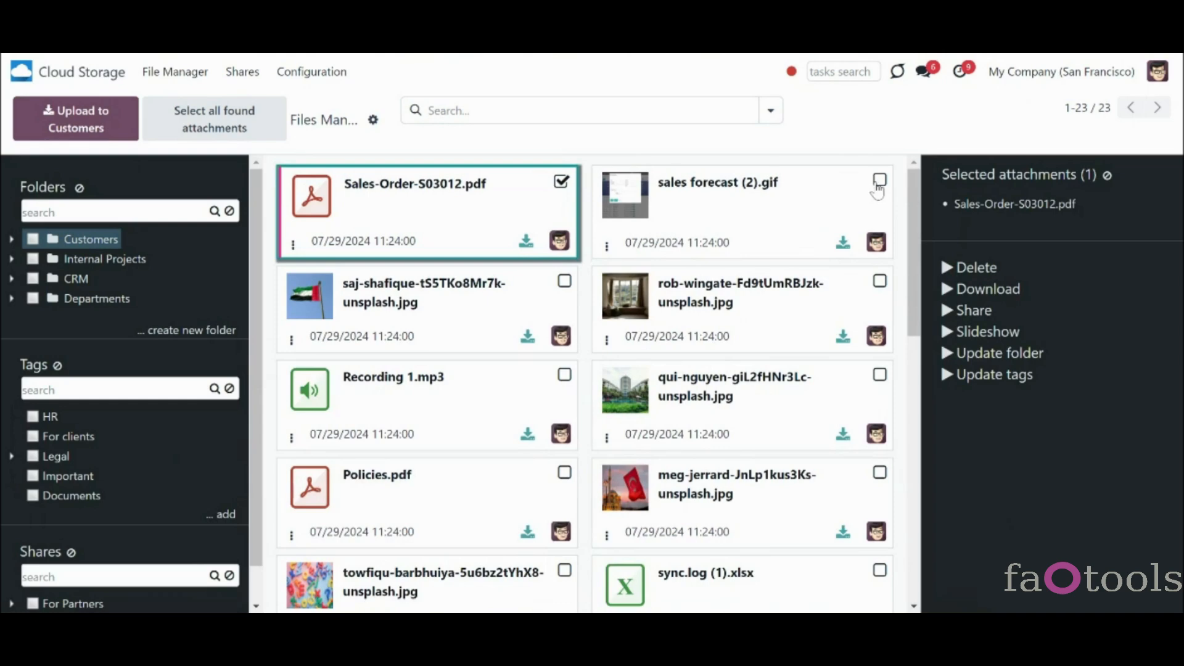
# - Add sales forecast (2).gif to the selection alongside Sales-Order-S03012.pdf
pyautogui.click(877, 182)
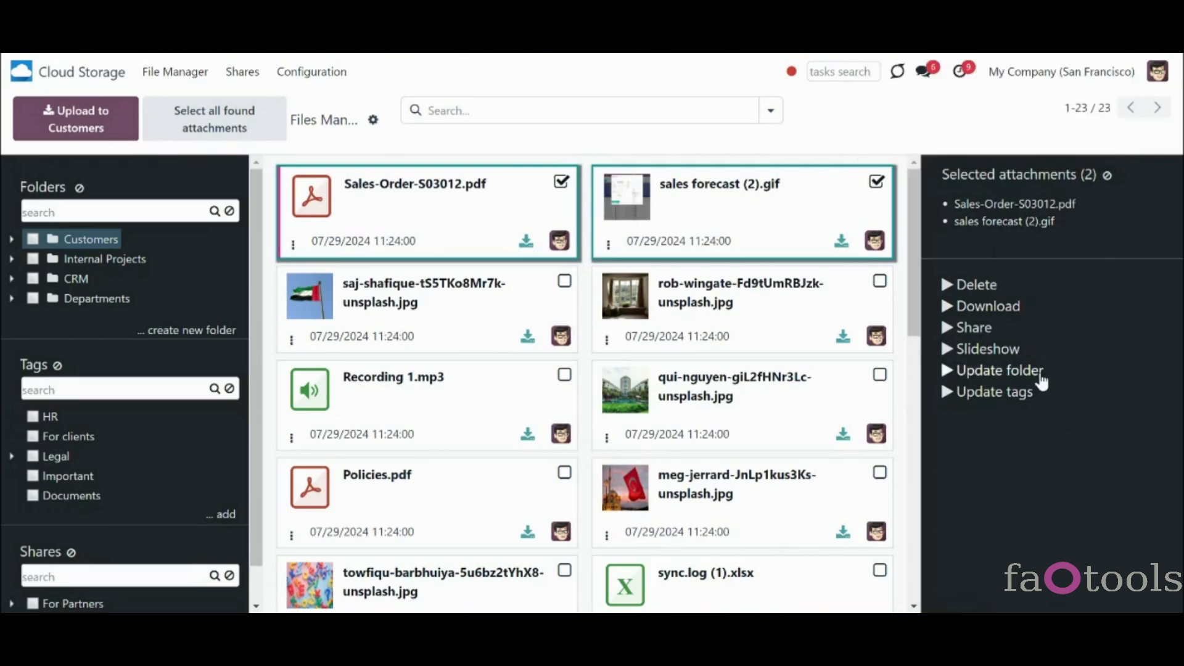
# - Start moving and then retagging the two selected files, cancelling both
pyautogui.click(1017, 374)
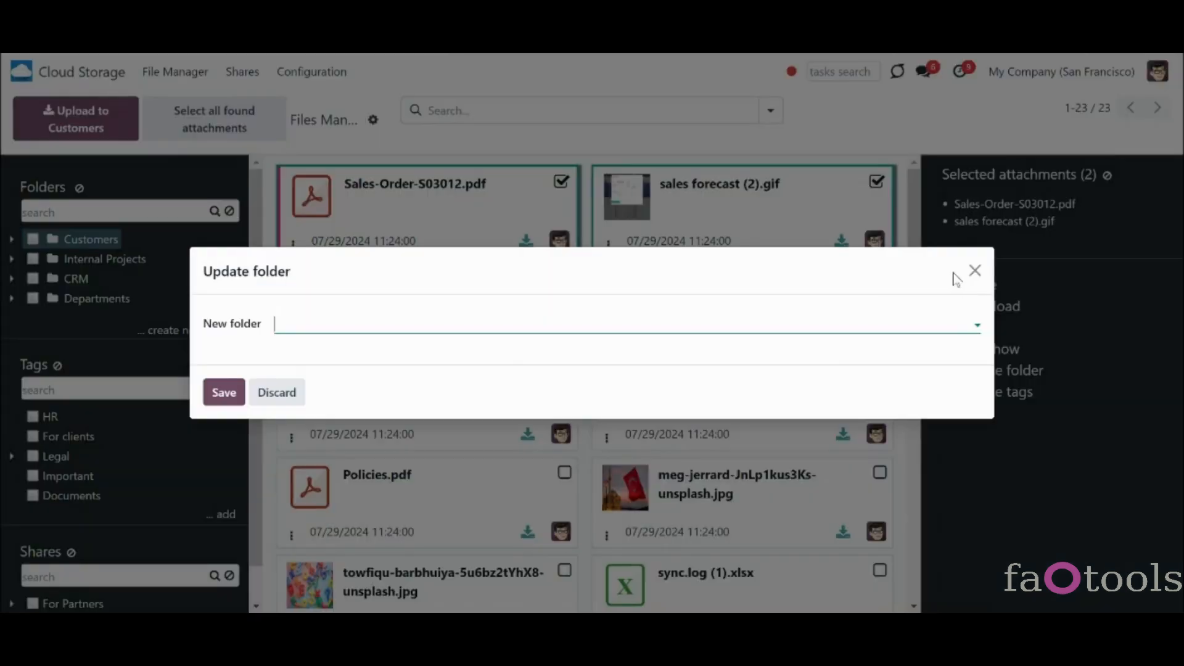
pyautogui.click(975, 272)
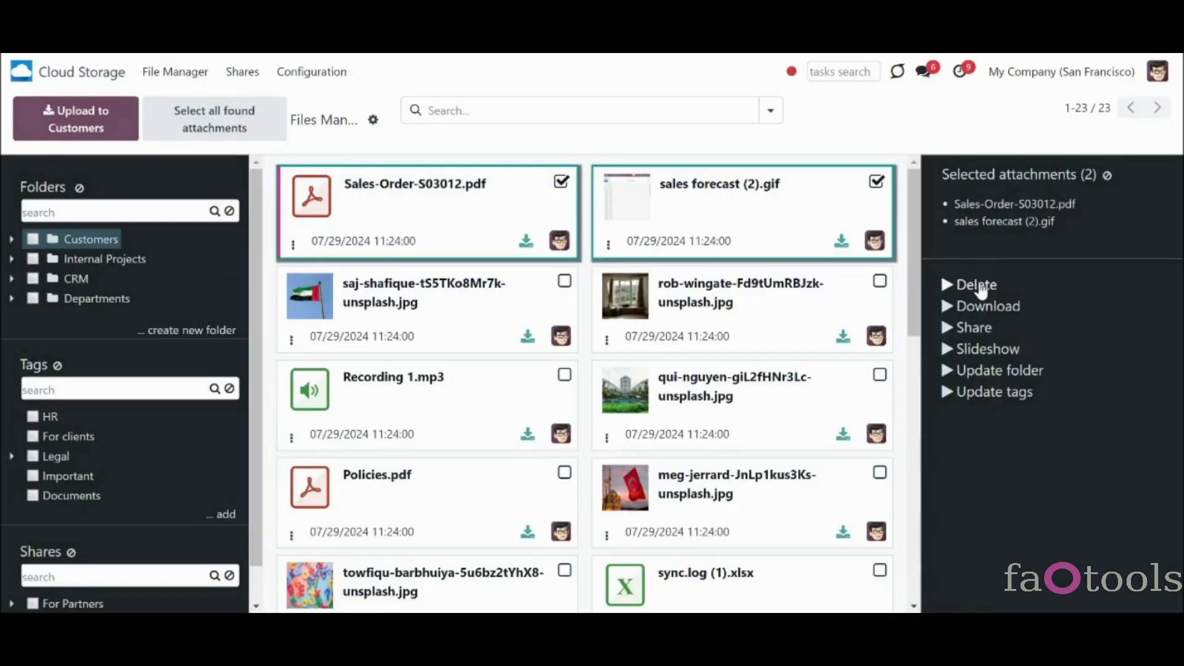
pyautogui.click(993, 395)
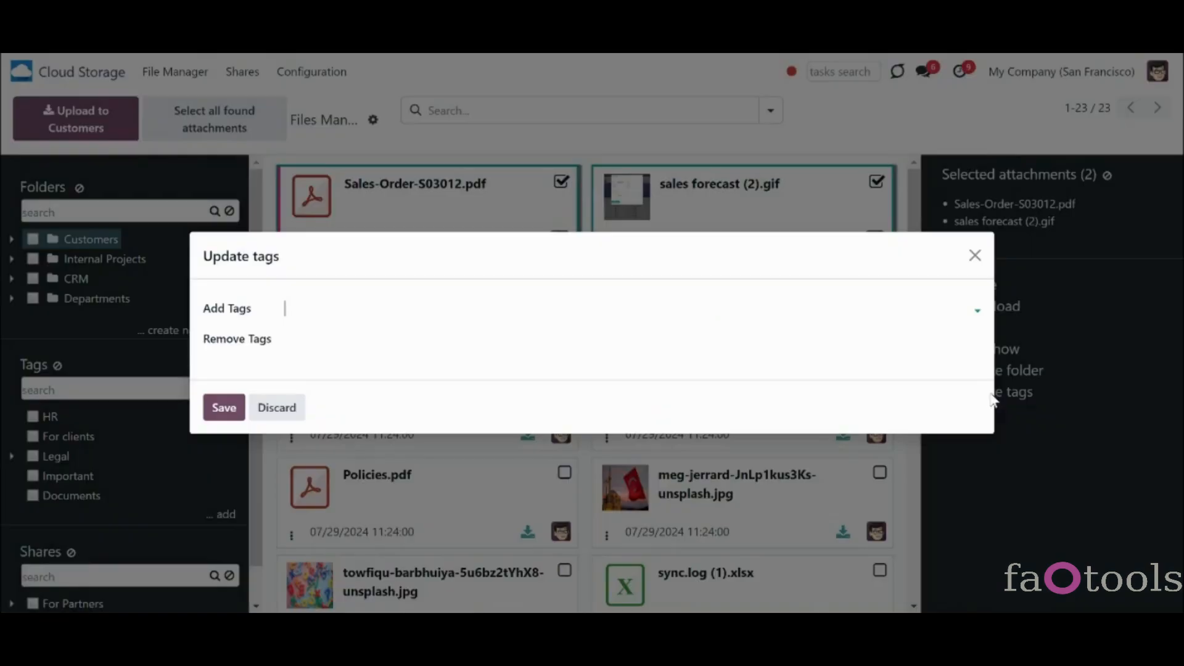
pyautogui.click(976, 255)
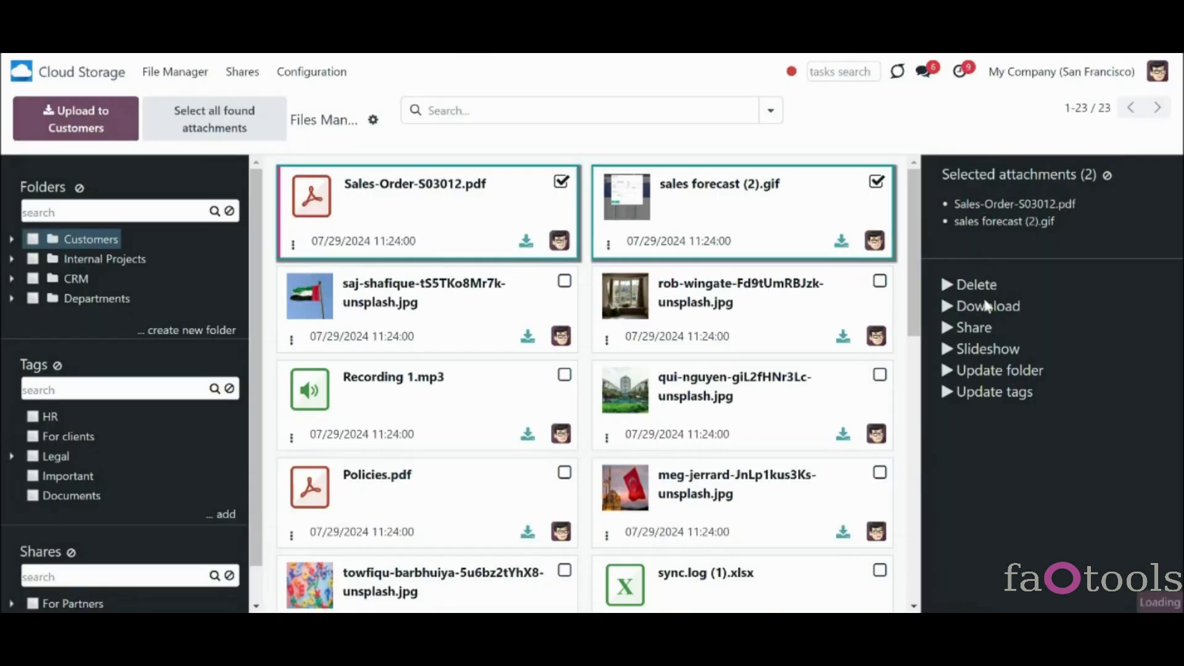
# - Play a slideshow of the two files, then open and close the Share form without saving
pyautogui.click(987, 349)
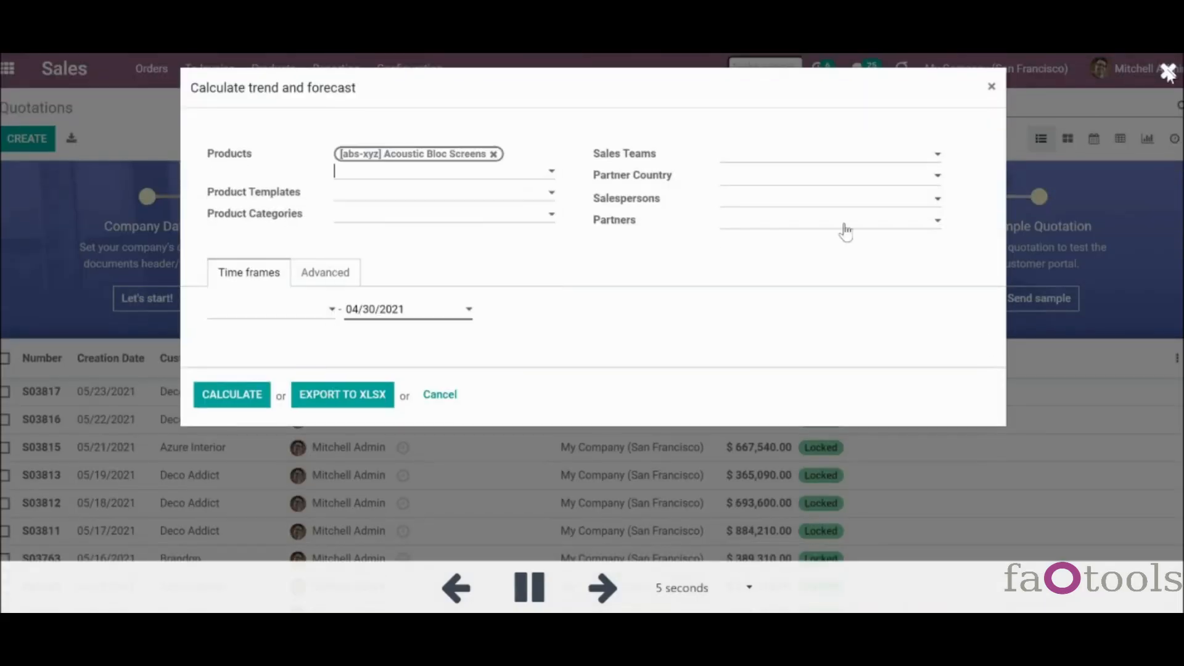
pyautogui.press('Escape')
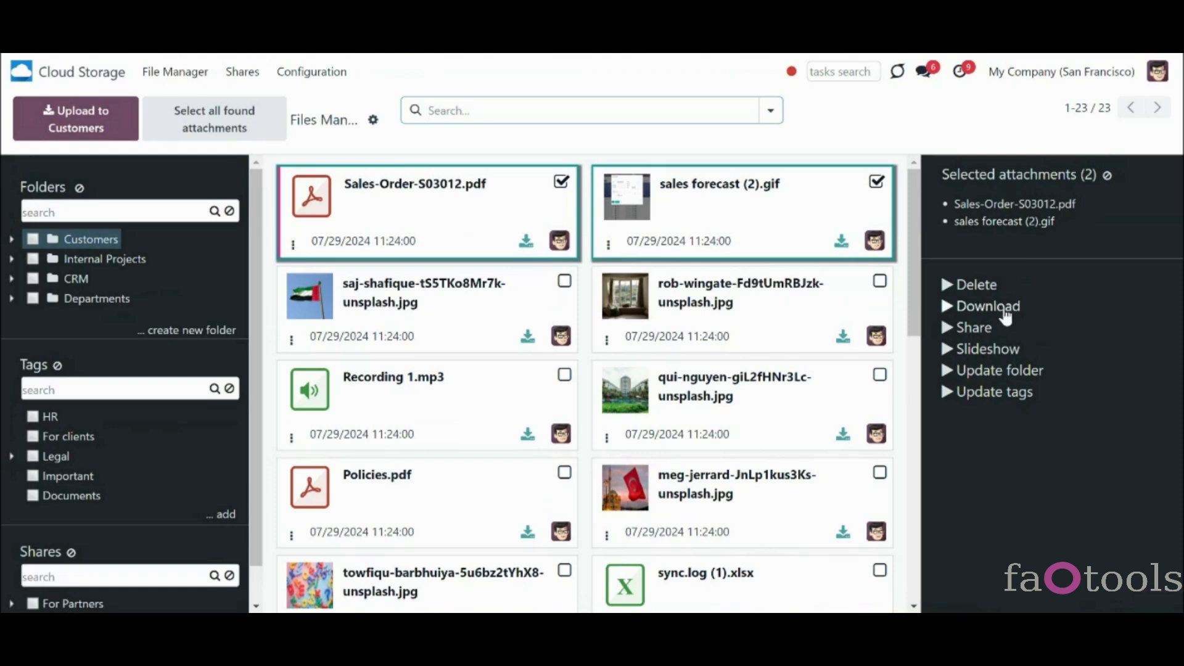
pyautogui.click(979, 330)
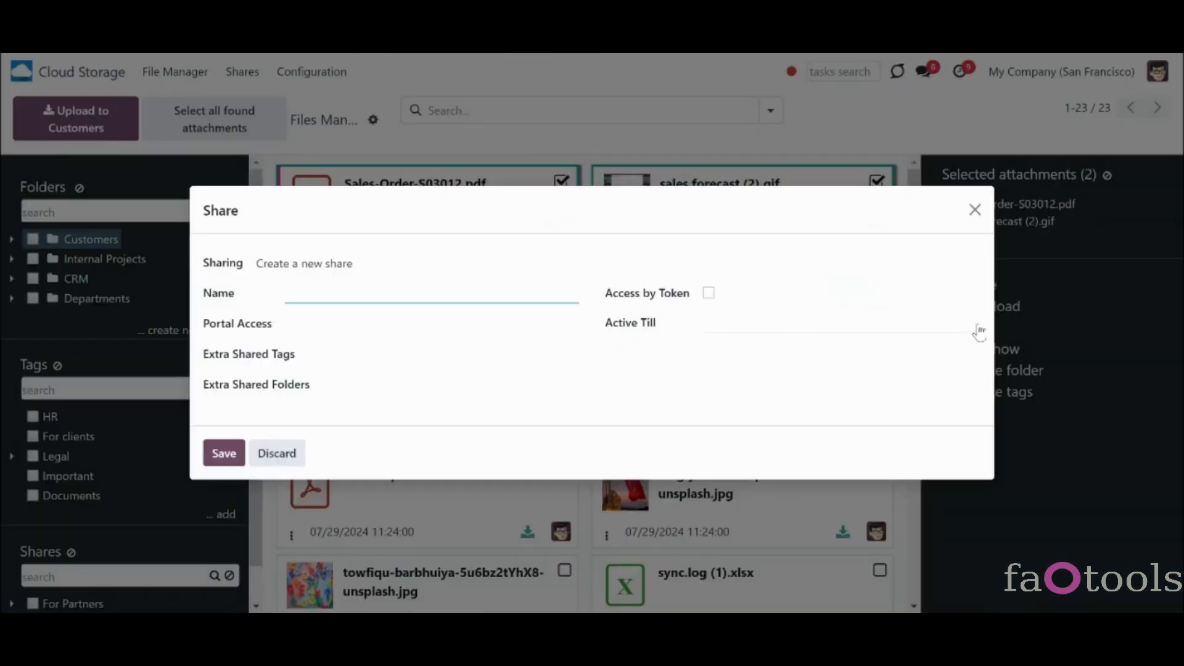
pyautogui.click(974, 210)
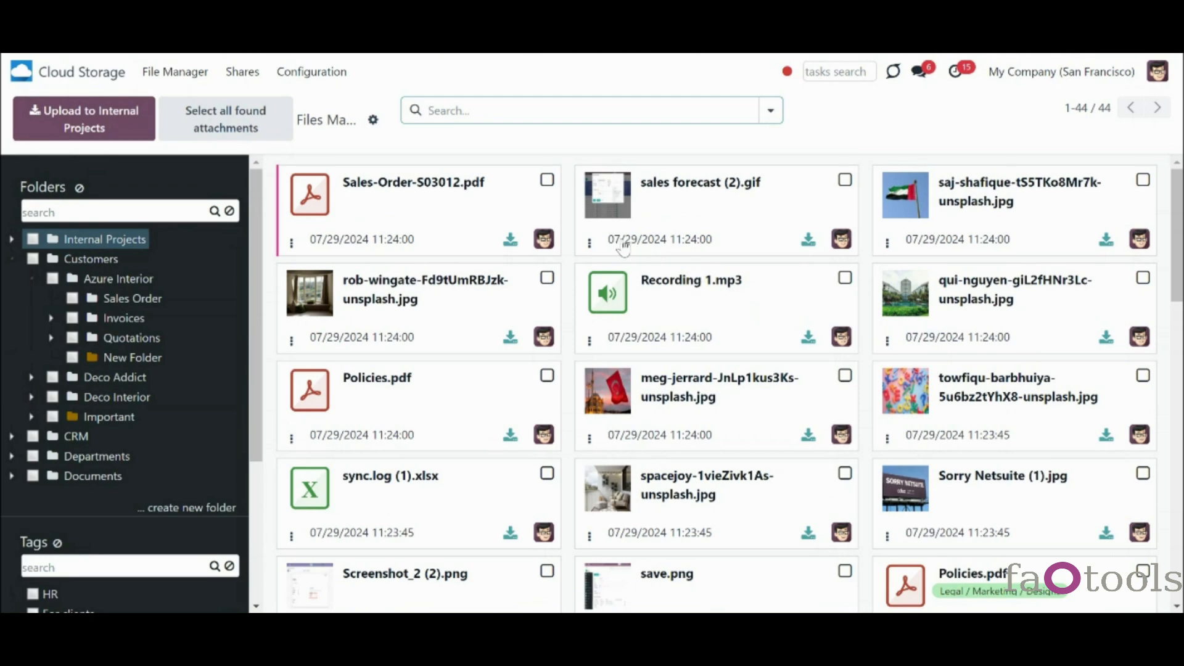
# - Select Sales-Order-S03012.pdf and sales forecast (2).gif, extend to all 45 attachments, and start a slideshow
pyautogui.click(547, 181)
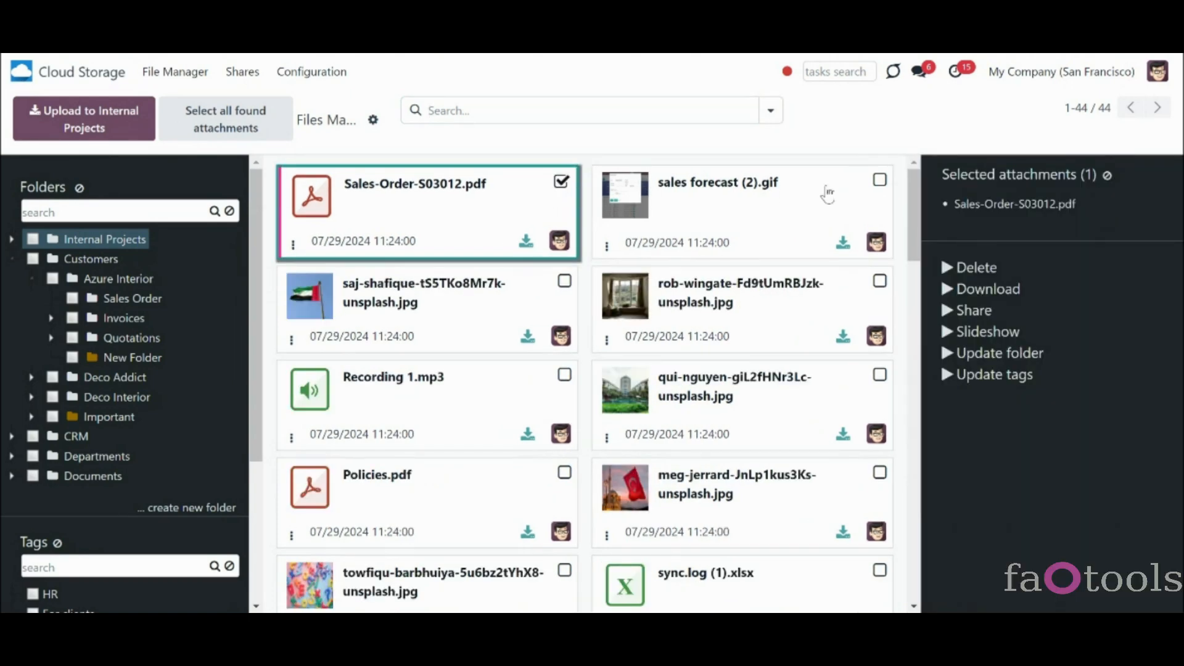
pyautogui.click(878, 183)
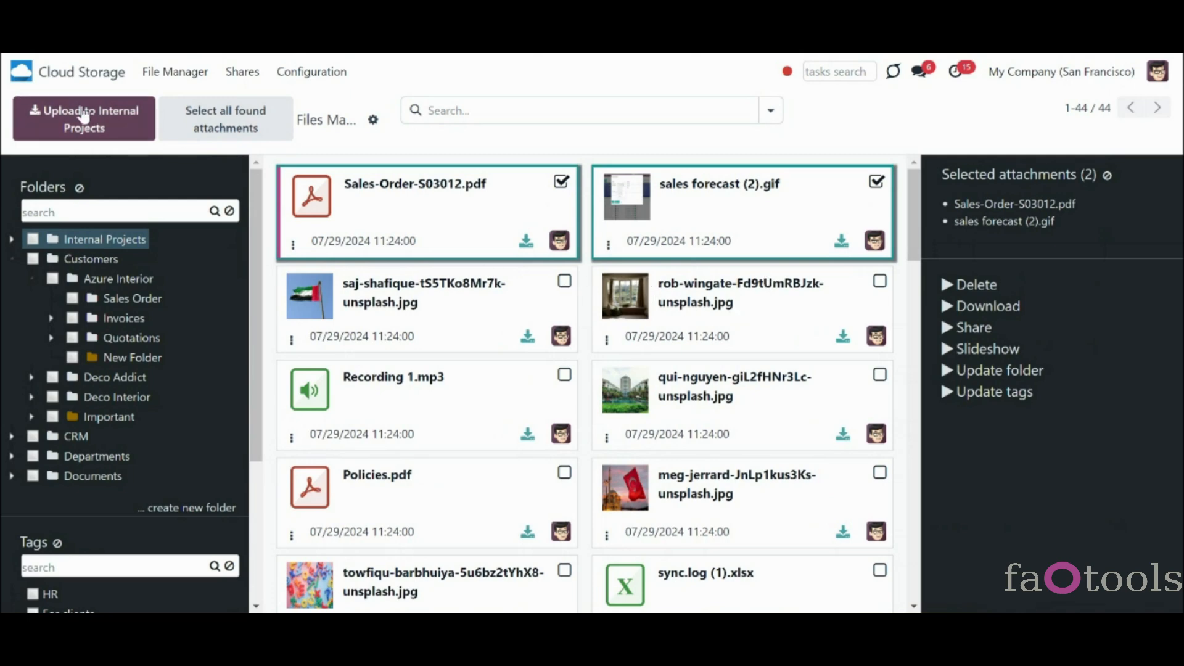
pyautogui.click(211, 130)
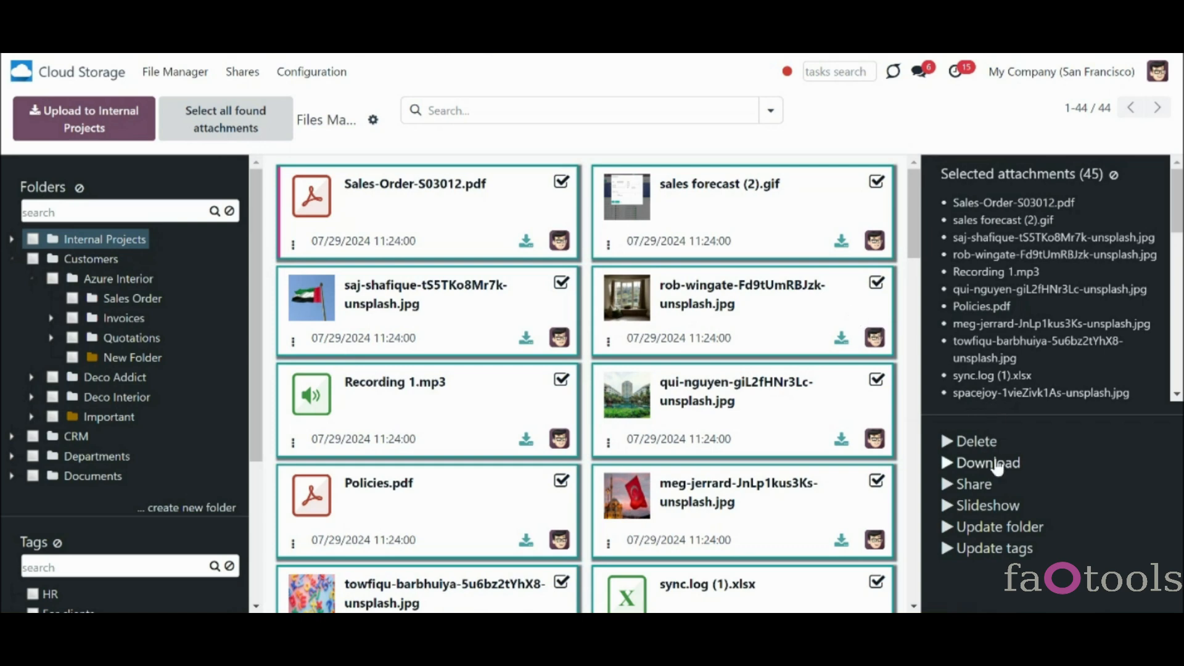
pyautogui.click(1010, 507)
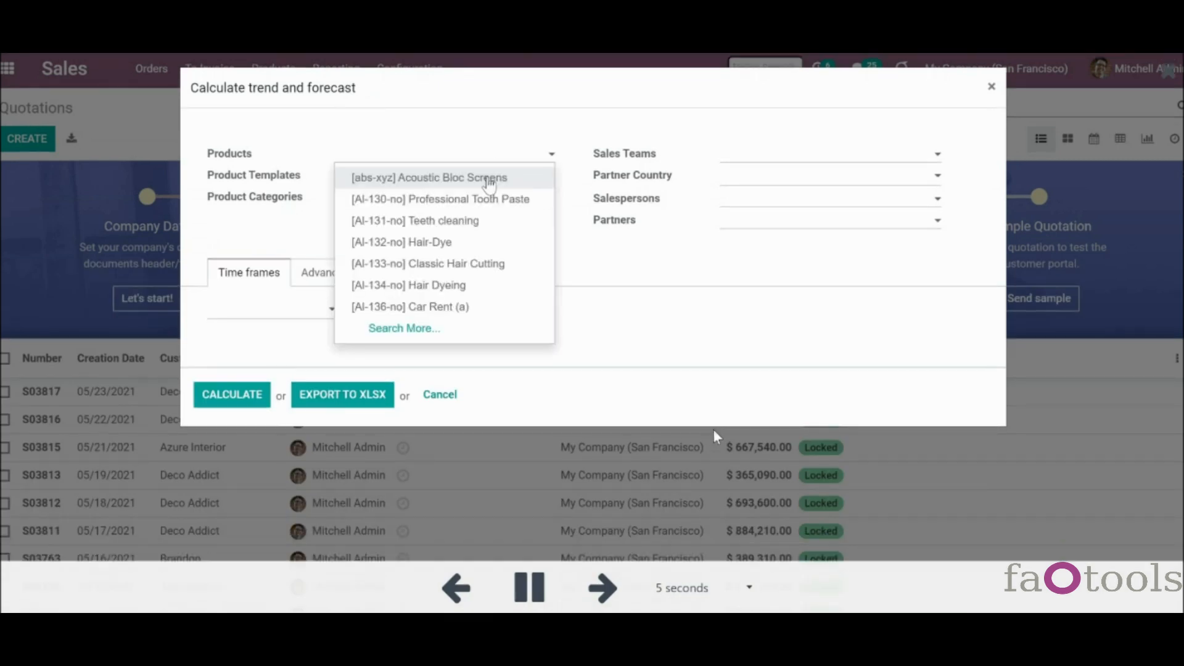
# - Advance three slides and set the slideshow interval to 3 seconds
pyautogui.click(606, 603)
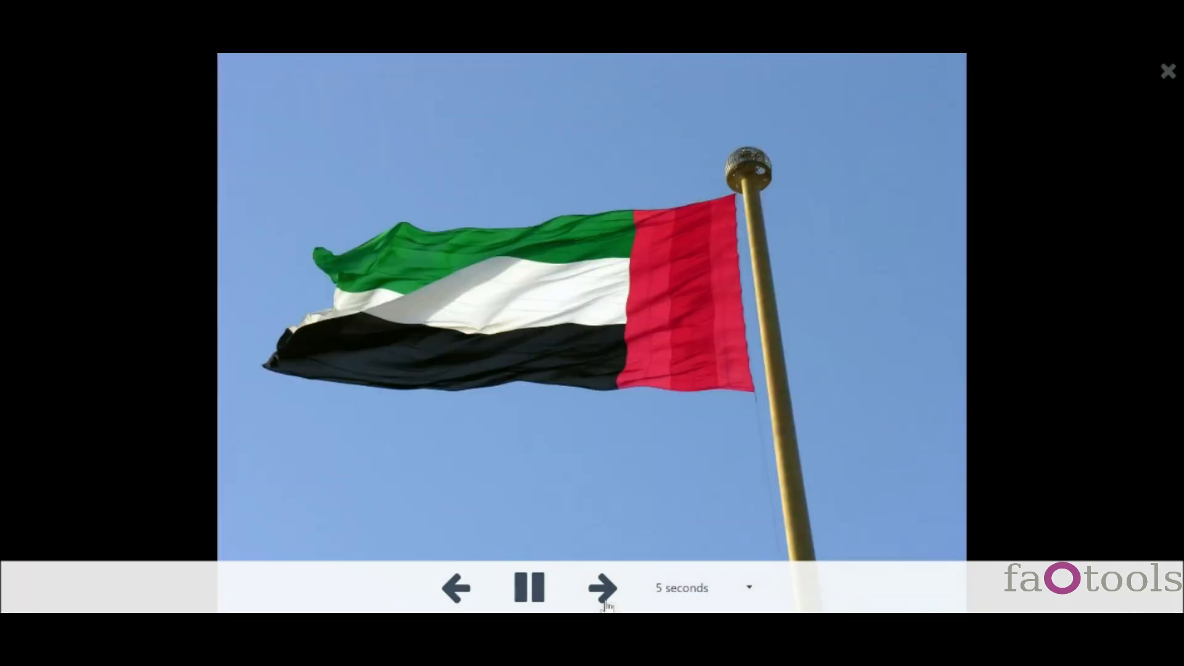
pyautogui.click(607, 604)
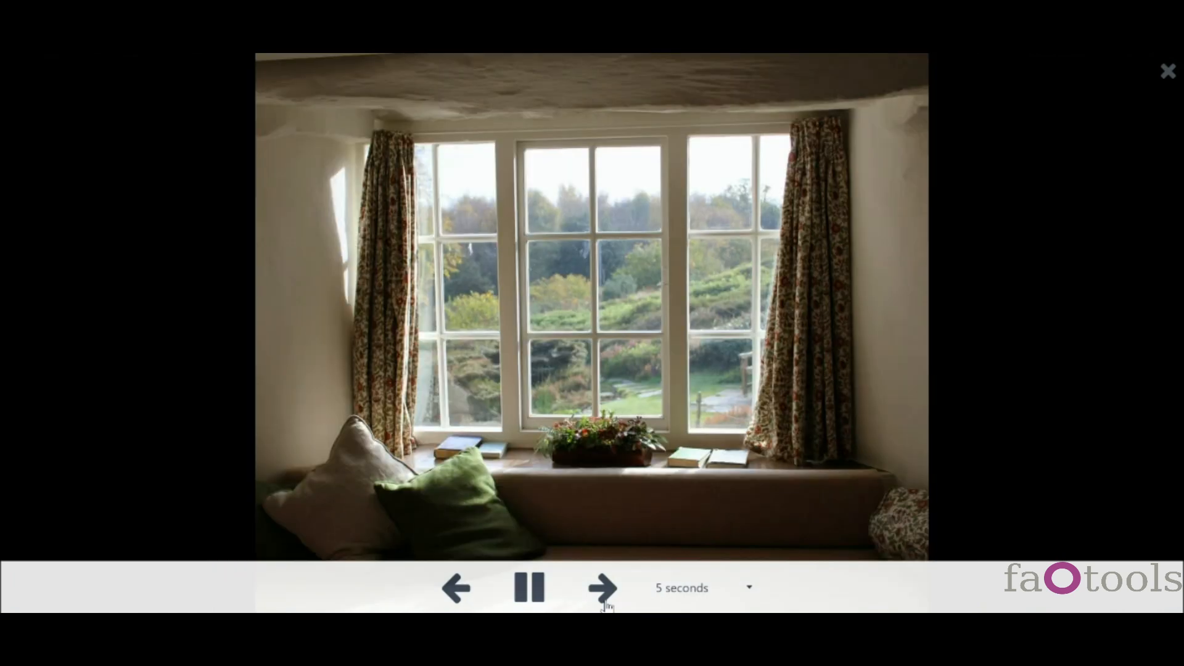
pyautogui.click(606, 605)
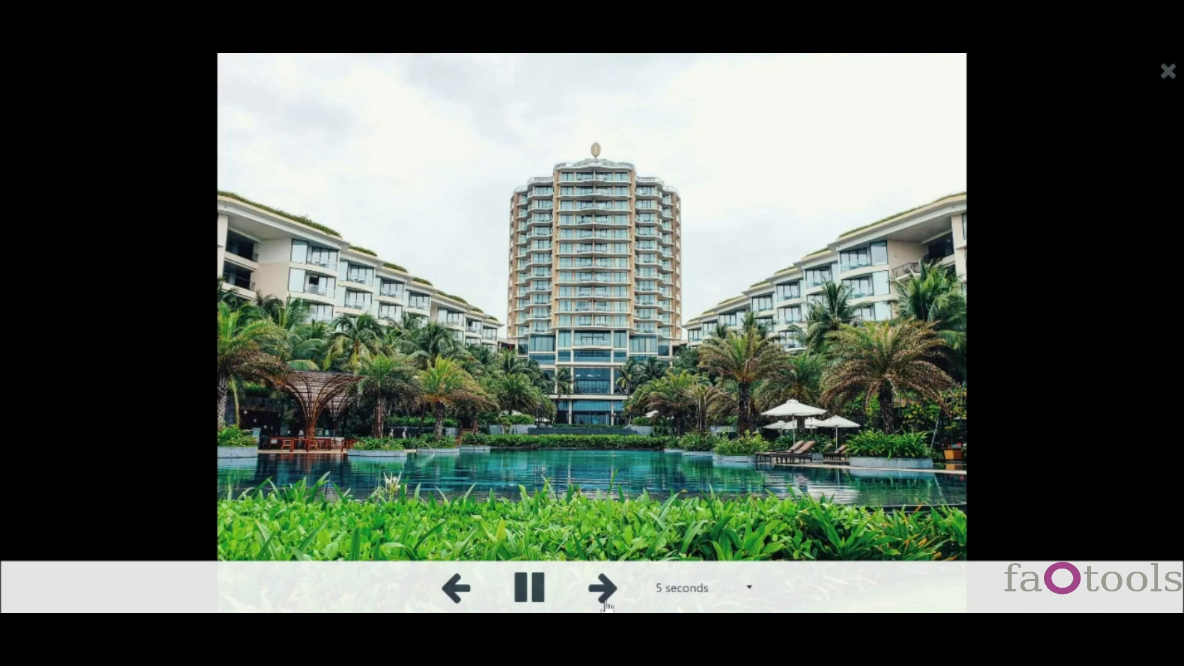
pyautogui.click(682, 595)
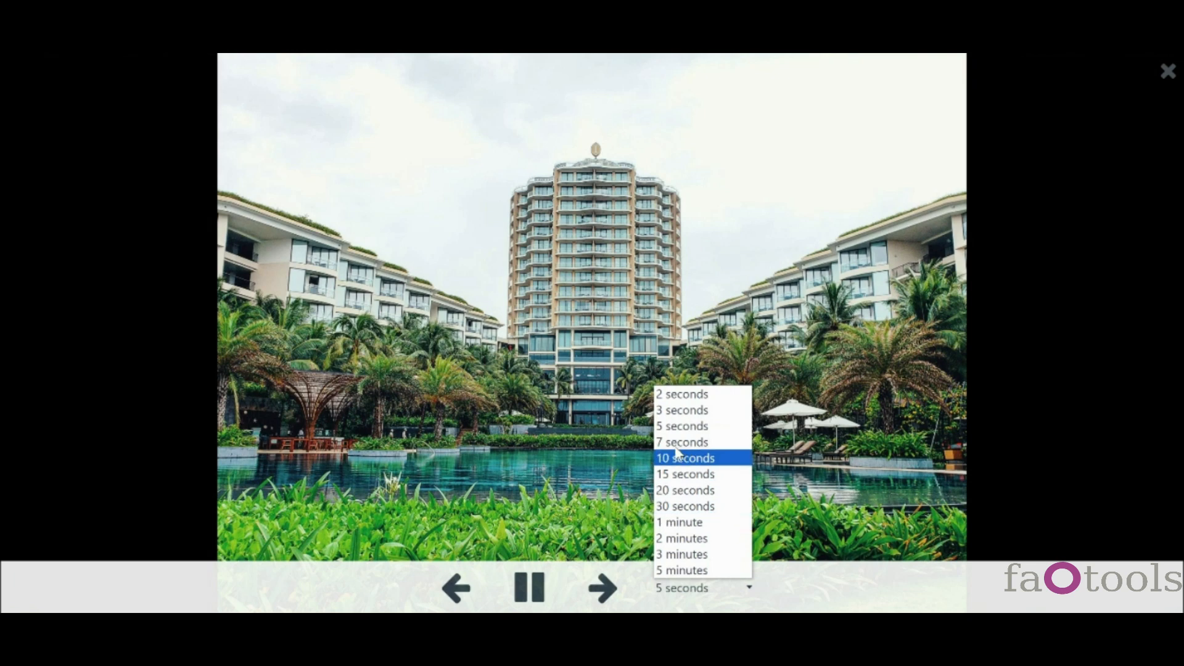
pyautogui.click(677, 410)
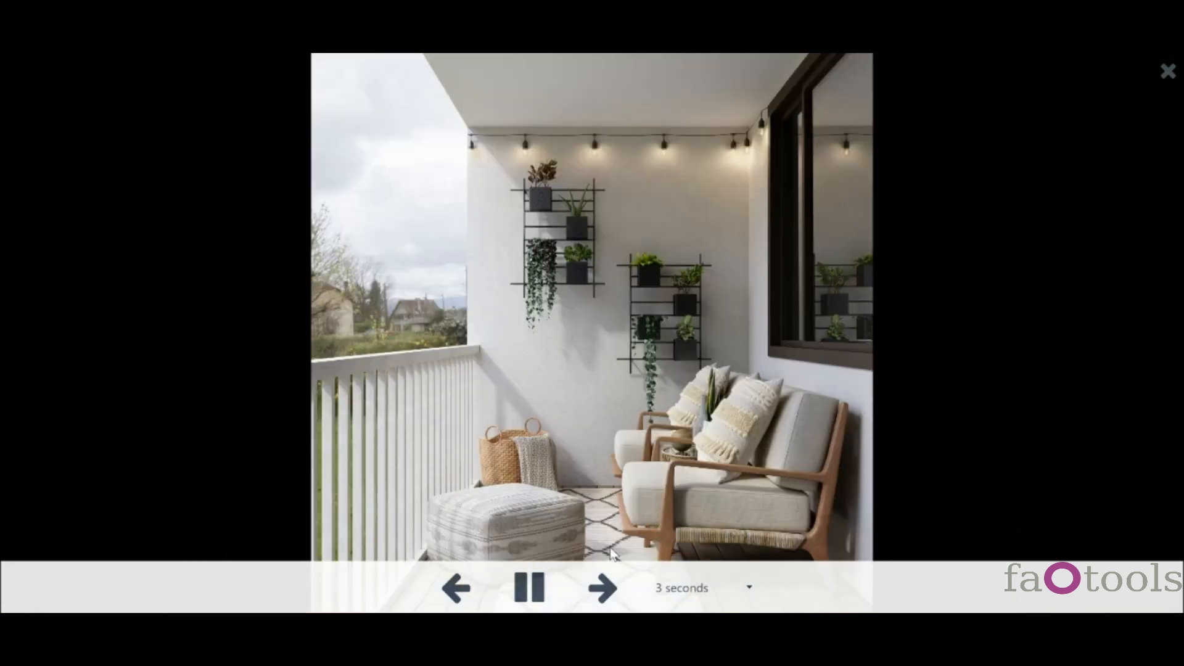
# - Pause the slideshow, step to the billboard image and back to the balcony photo, then close it
pyautogui.click(544, 590)
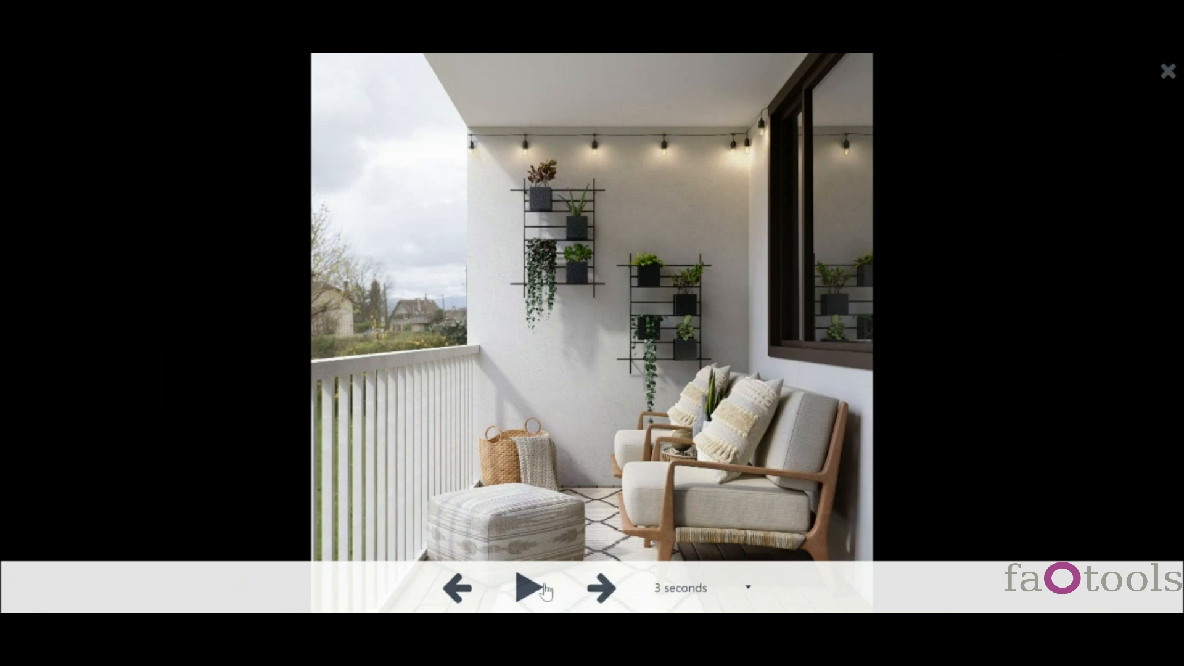
pyautogui.click(605, 591)
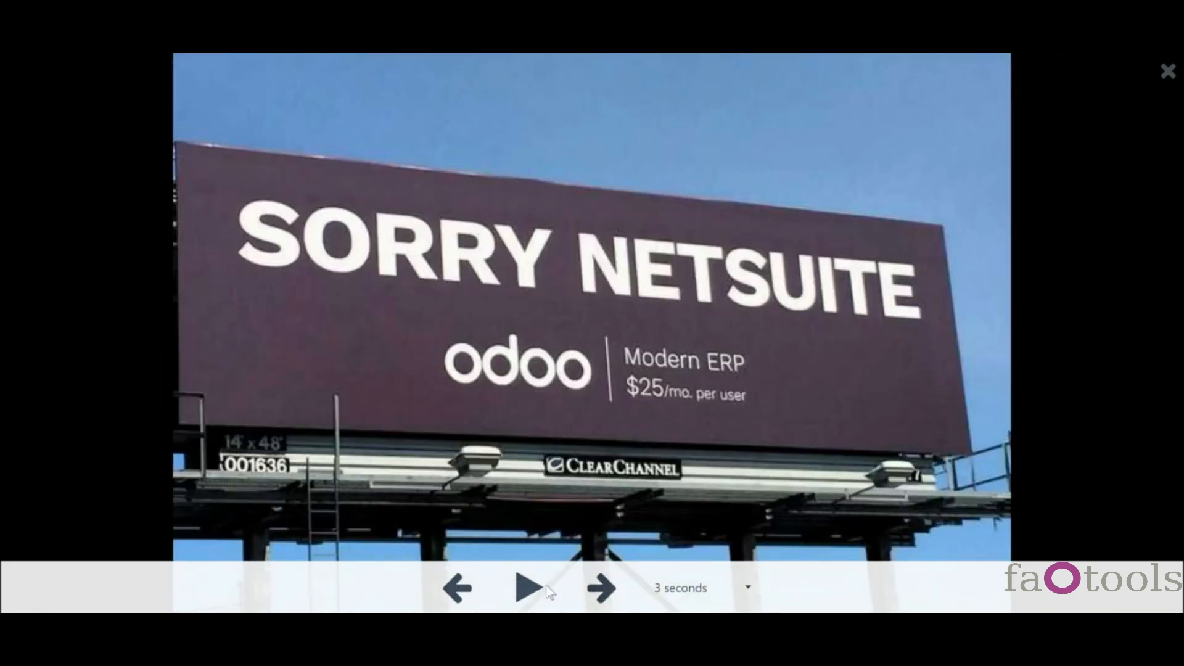
pyautogui.click(462, 588)
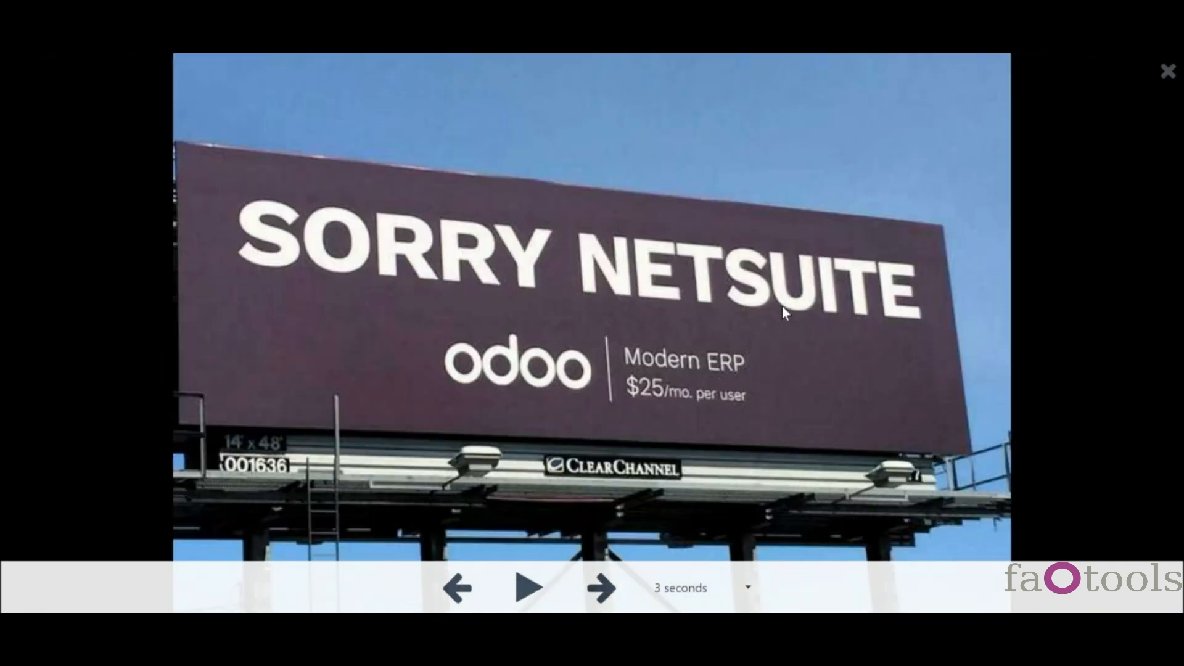
pyautogui.click(1168, 73)
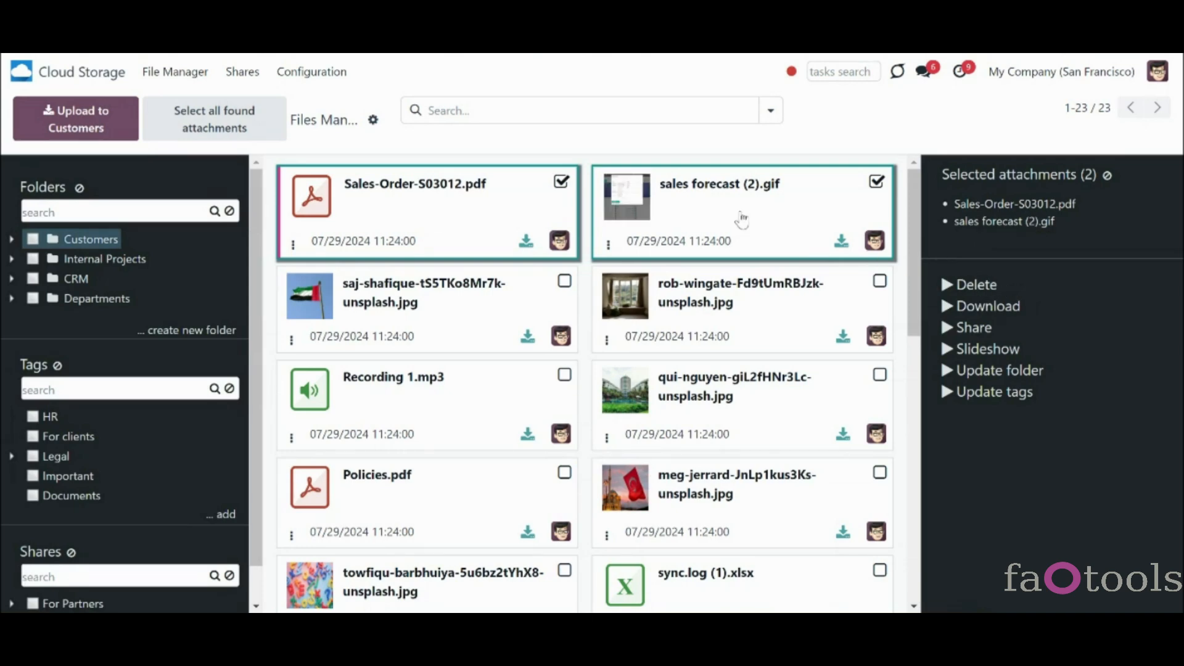
# - Open the Cloud Storage settings page and scroll down to the Mass actions list
pyautogui.click(333, 79)
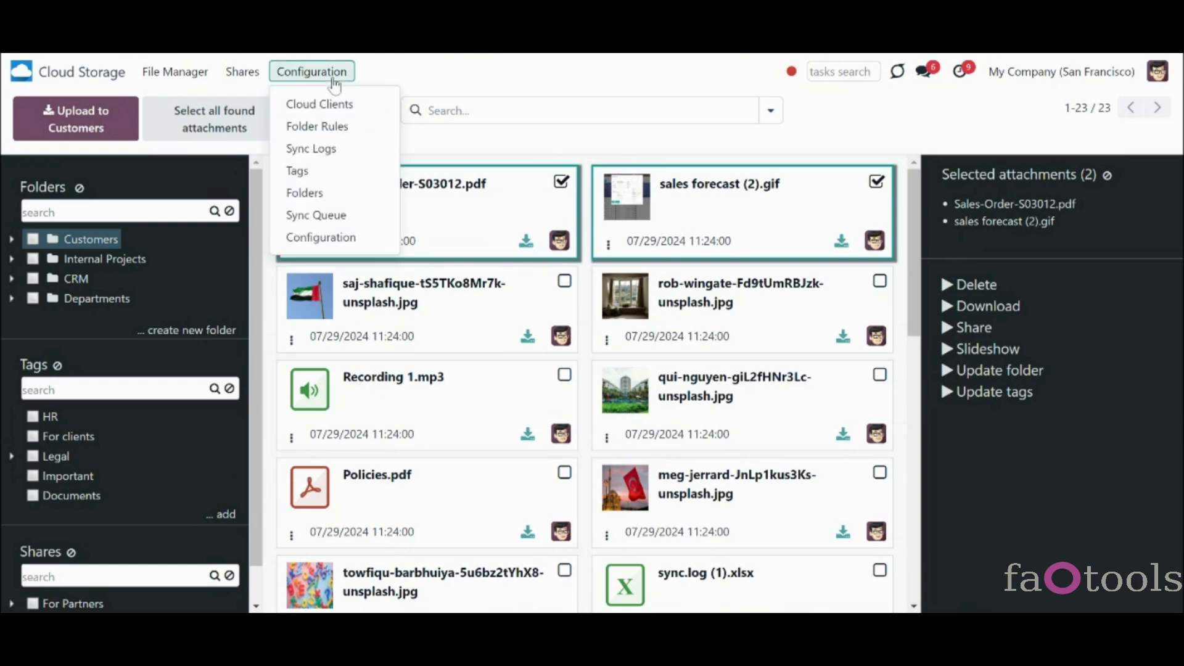
pyautogui.click(364, 239)
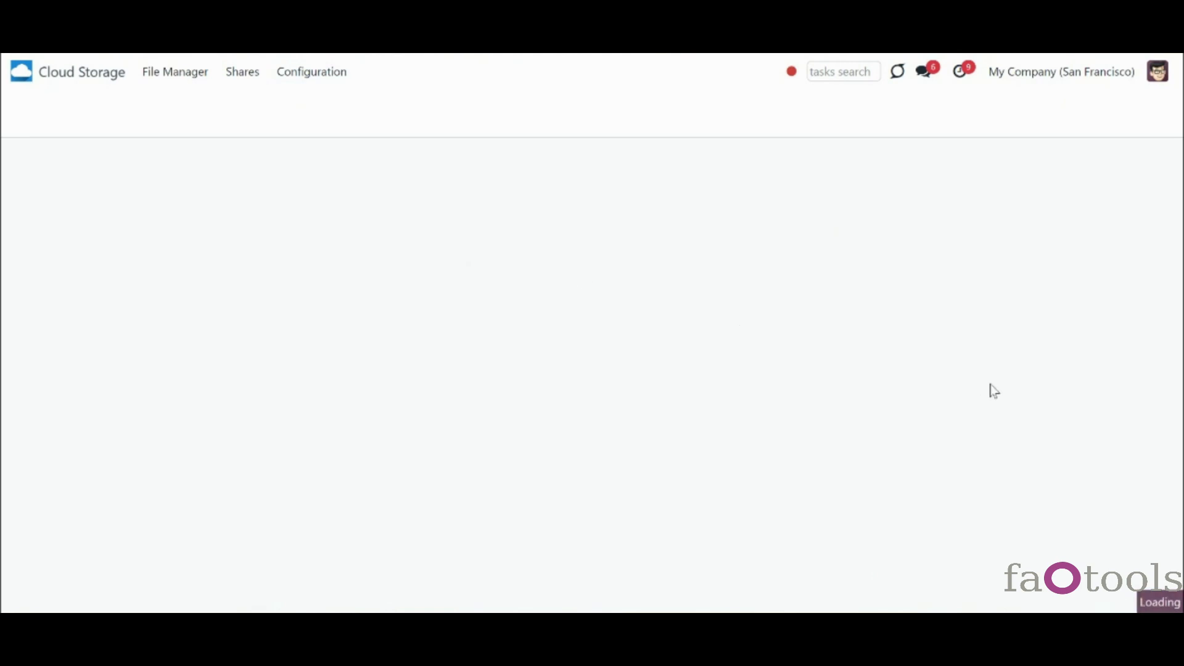
pyautogui.scroll(-10, 681, 374)
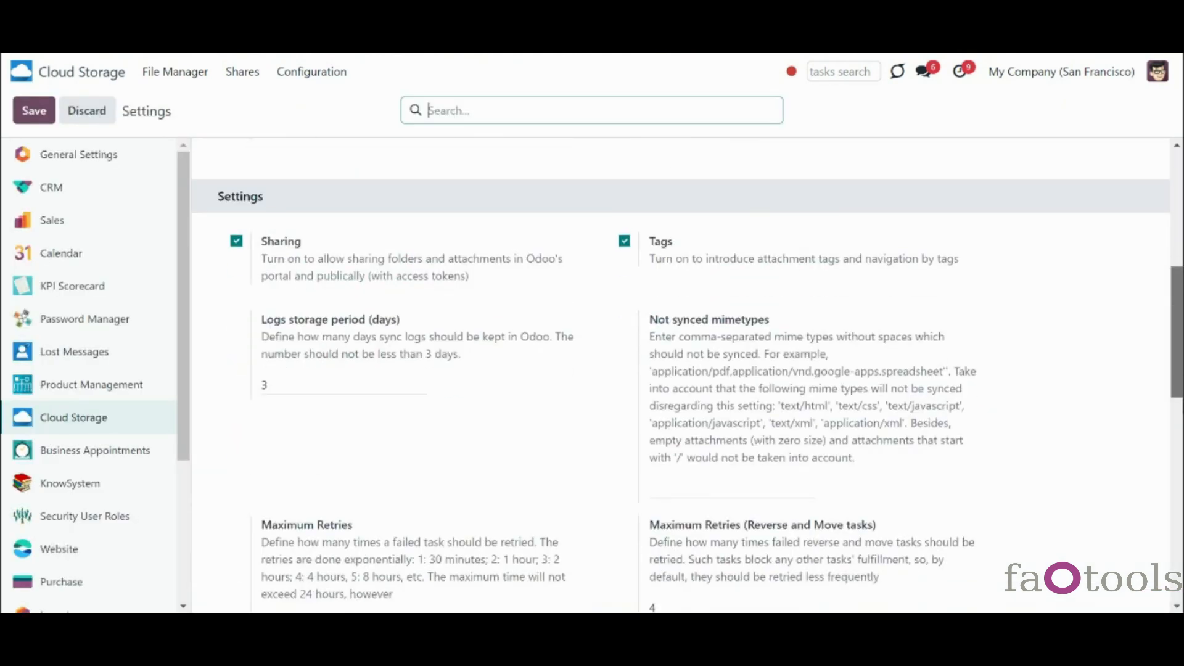
pyautogui.moveTo(1177, 373); pyautogui.dragTo(1177, 463)
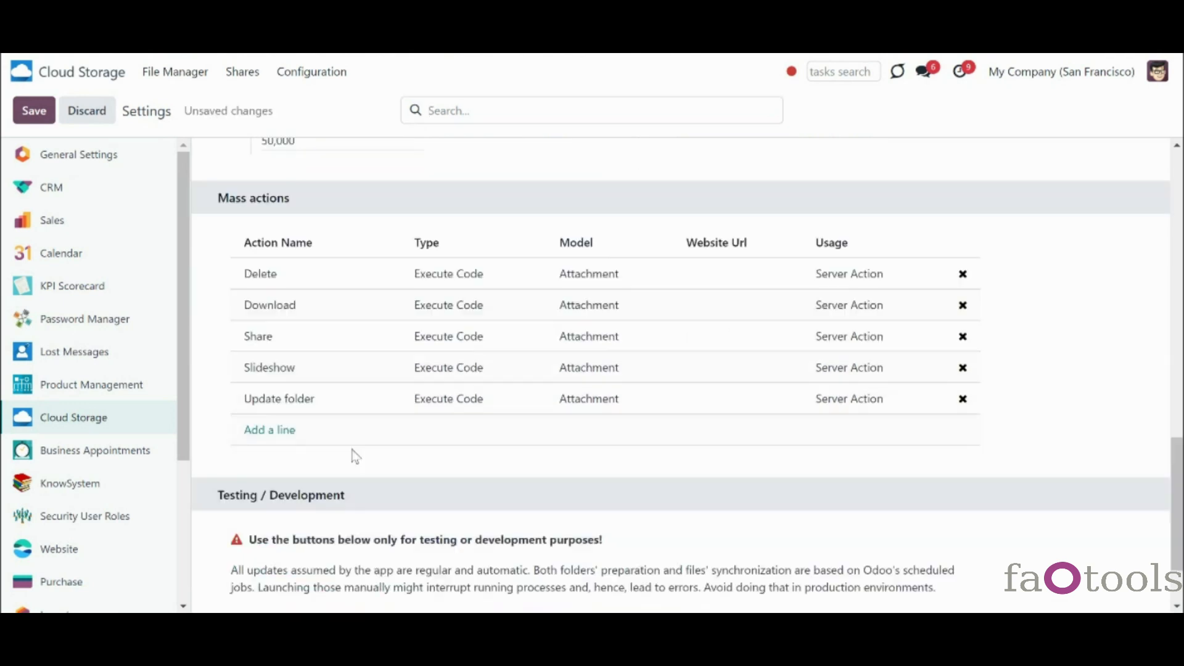
# - Add Update tags as a mass action and remove the Delete mass action
pyautogui.click(286, 434)
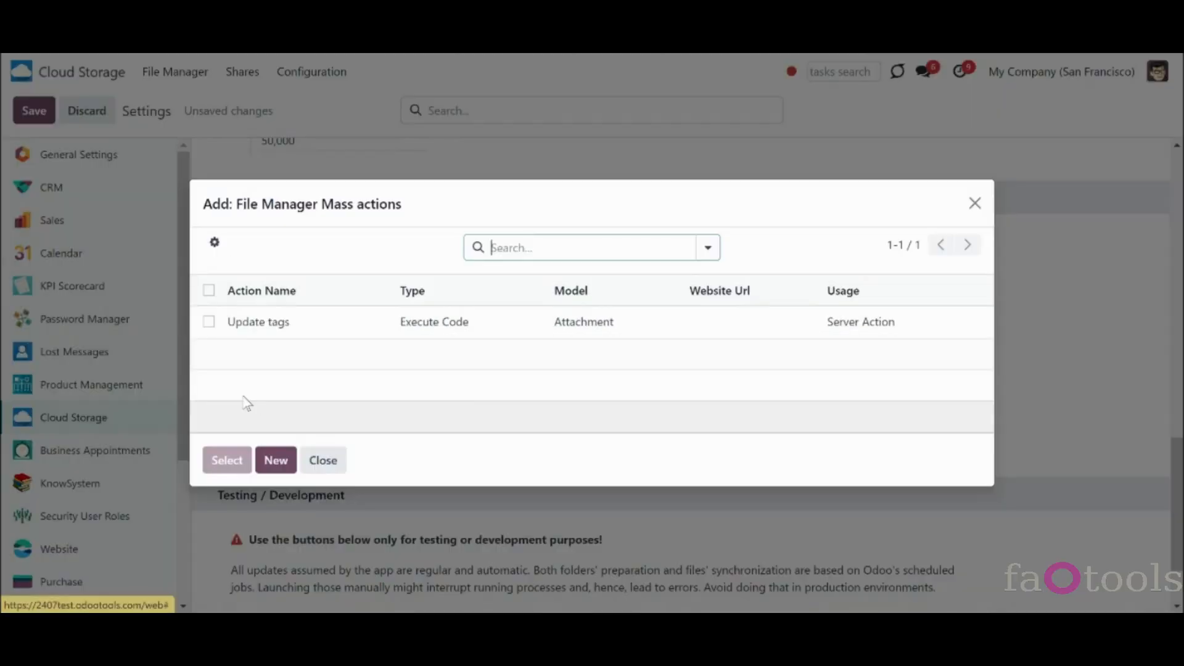
pyautogui.click(209, 321)
pyautogui.click(241, 464)
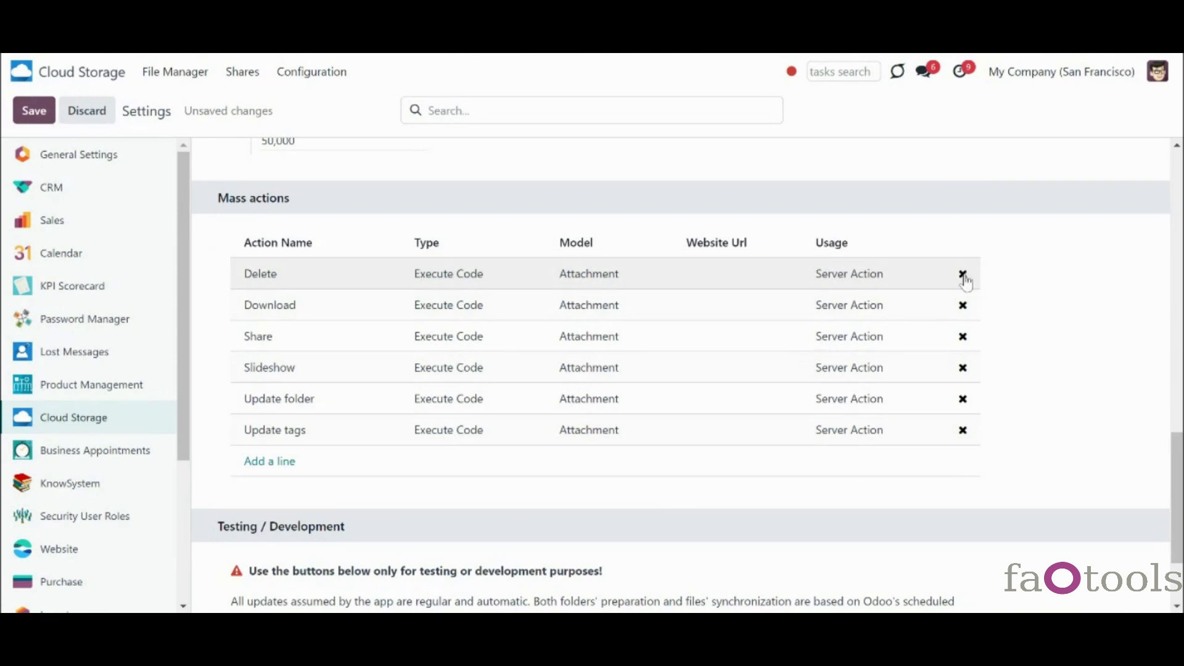
pyautogui.click(963, 274)
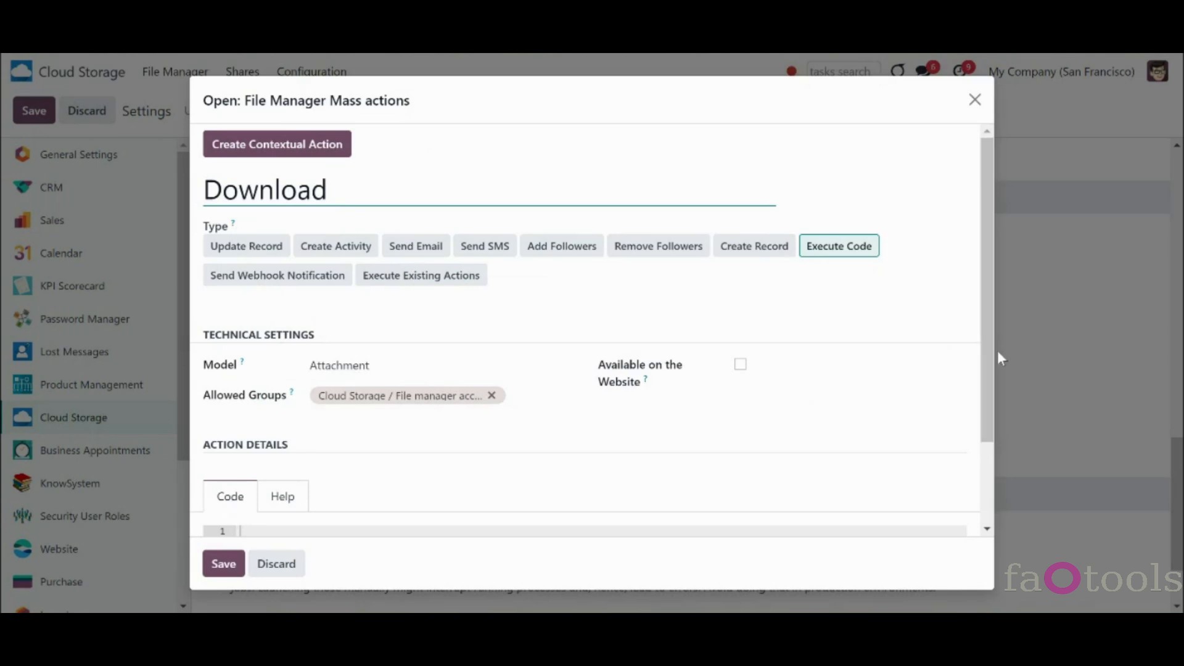
# - Inspect the Download mass action's code and Allowed Groups, then start a new mass action from Add a line
pyautogui.scroll(-2, 987, 370)
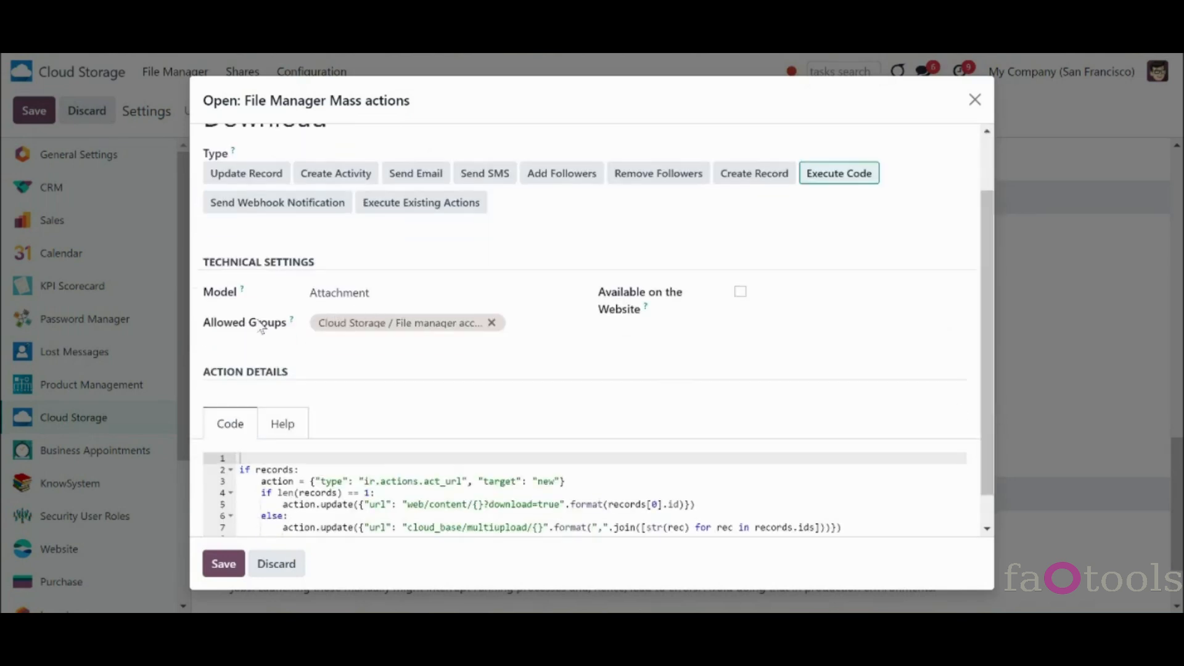
pyautogui.click(517, 322)
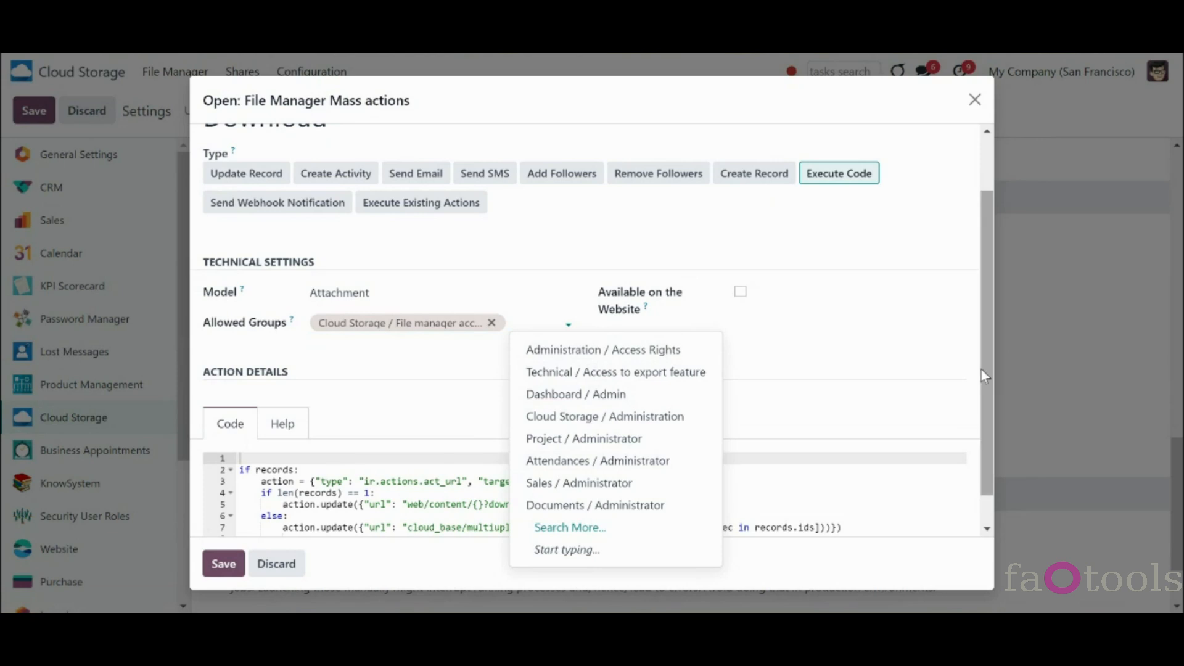
pyautogui.moveTo(982, 361); pyautogui.dragTo(968, 317)
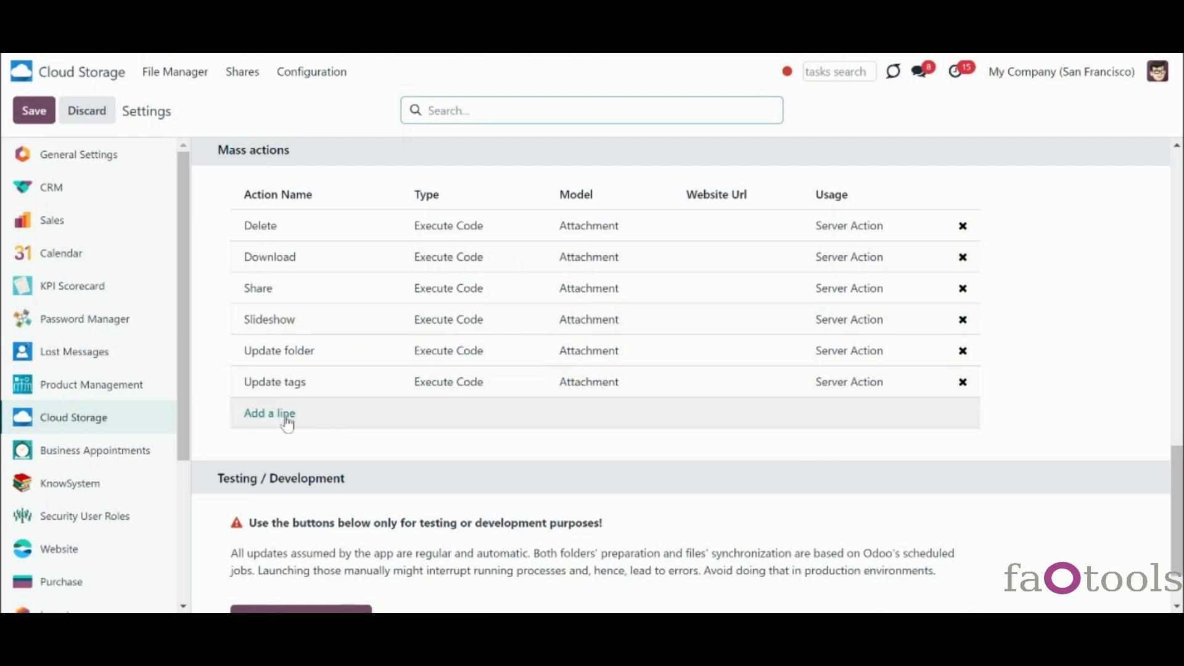
pyautogui.click(286, 423)
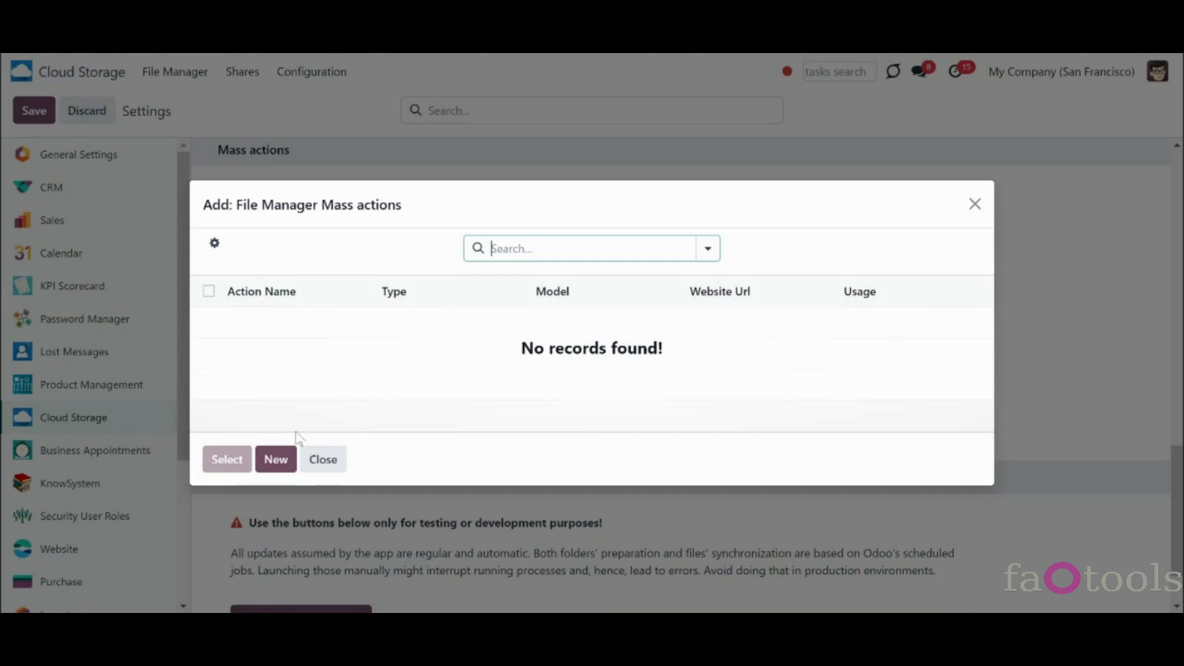
pyautogui.click(276, 463)
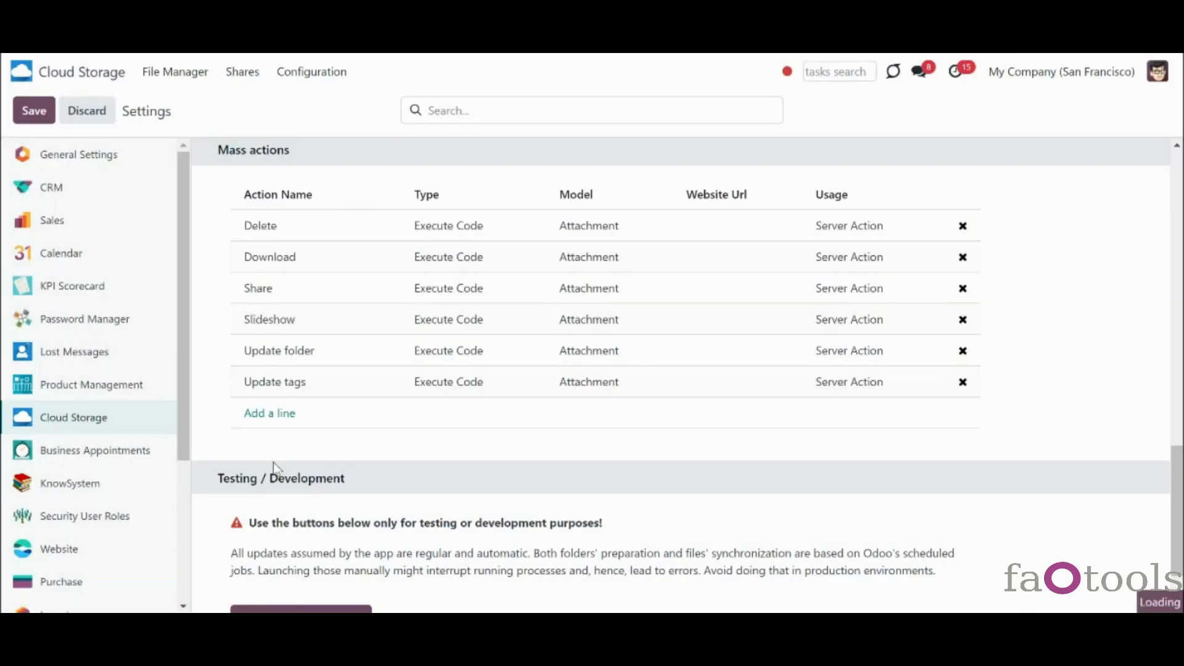
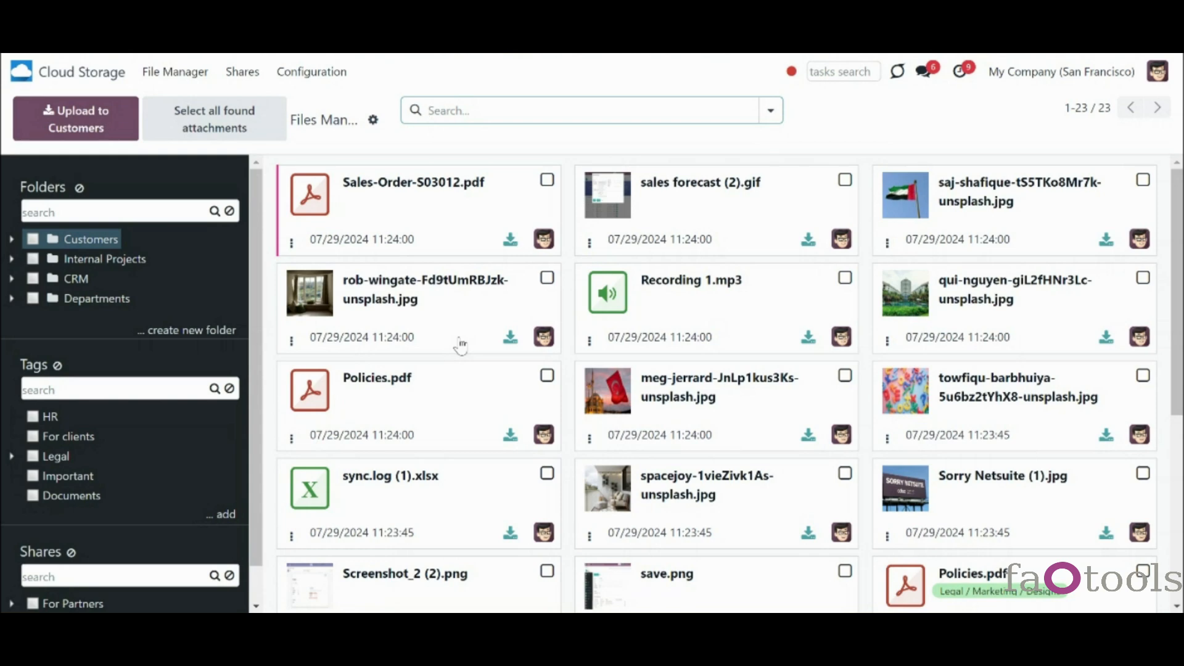
# - Reorder the folder rules with Internal Projects at the top, moving Invoices, CRM and Lead/Opportunity up
pyautogui.click(327, 72)
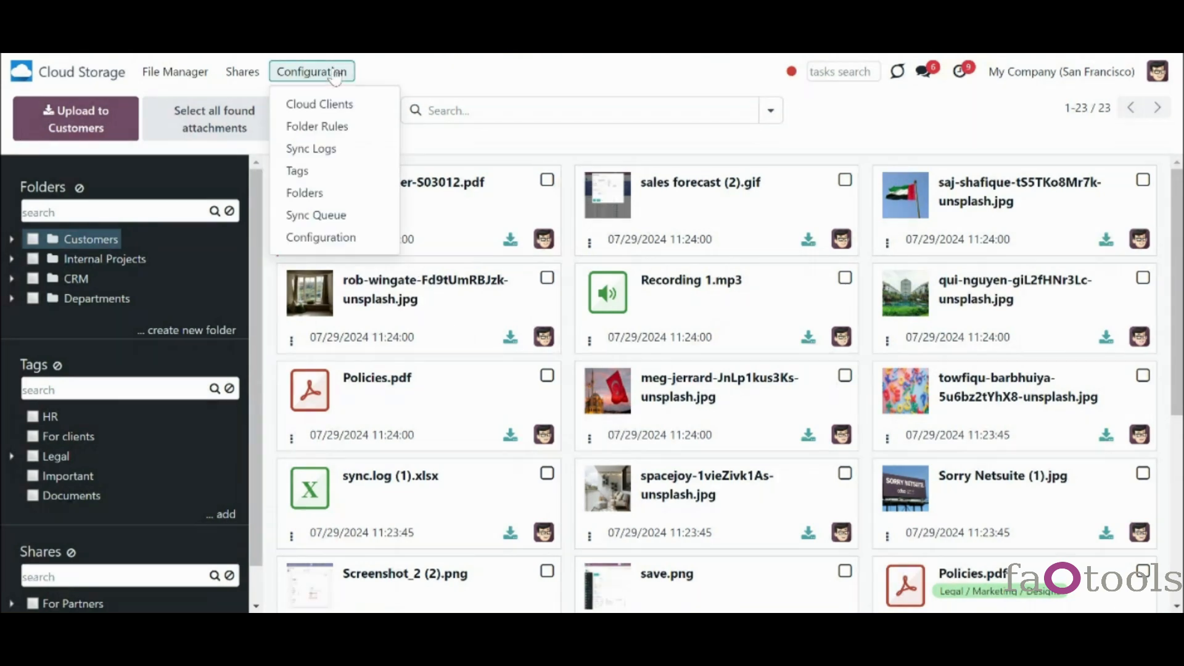
pyautogui.click(327, 126)
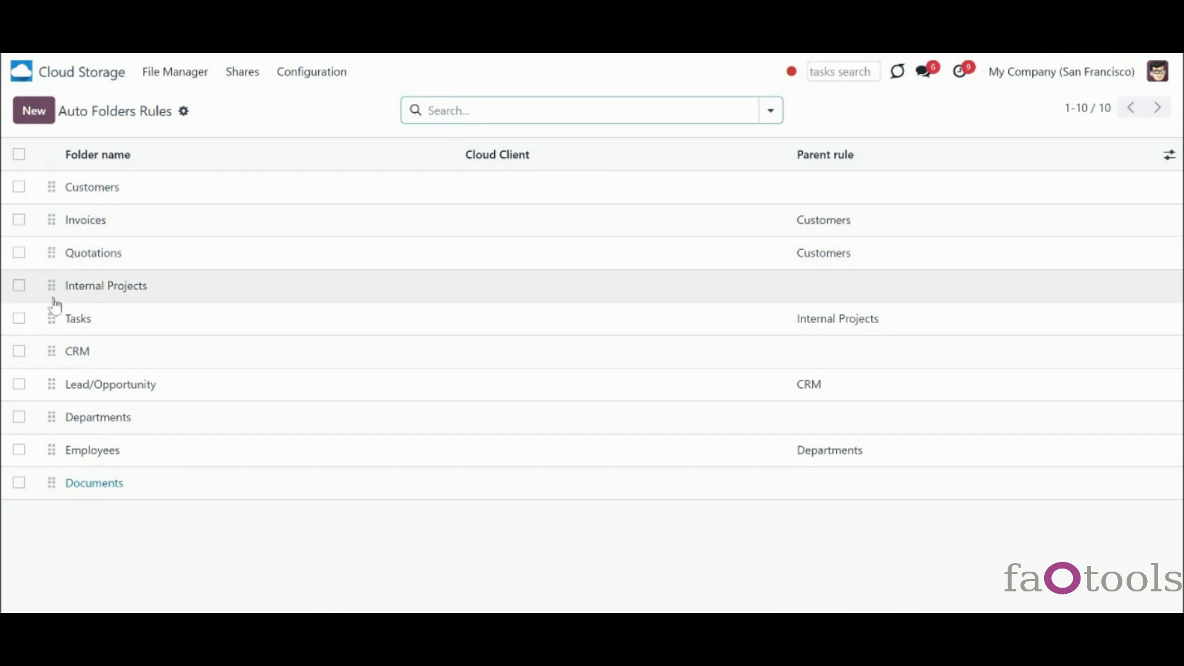
pyautogui.moveTo(52, 286); pyautogui.dragTo(53, 188)
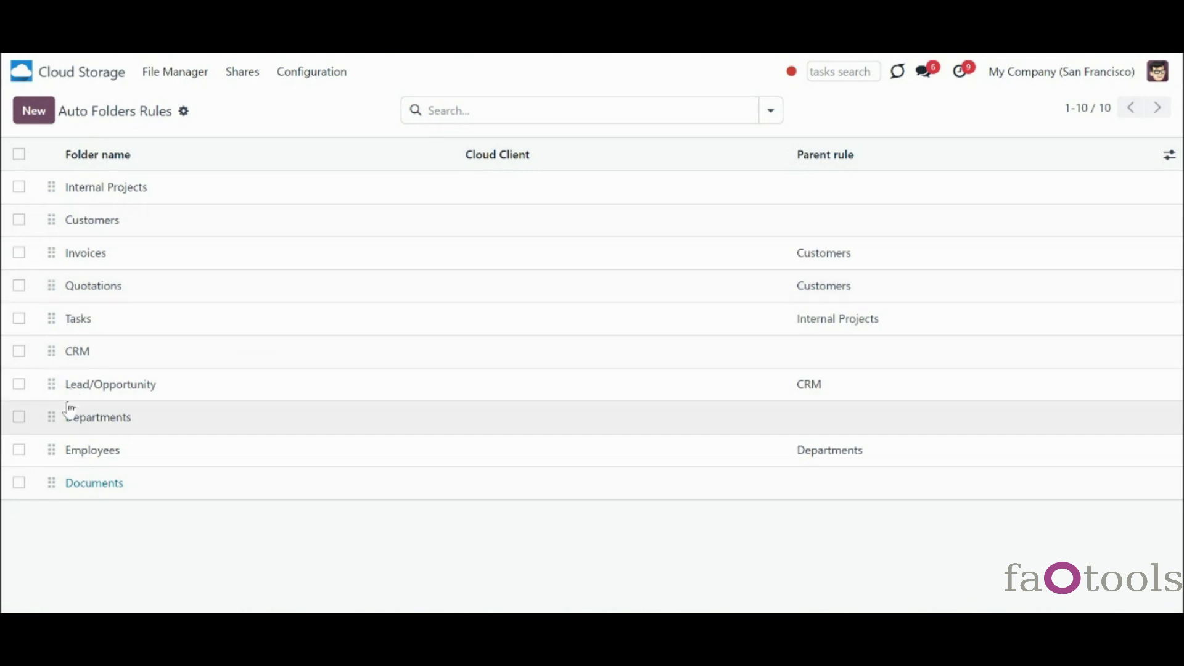
pyautogui.moveTo(53, 383); pyautogui.dragTo(68, 300)
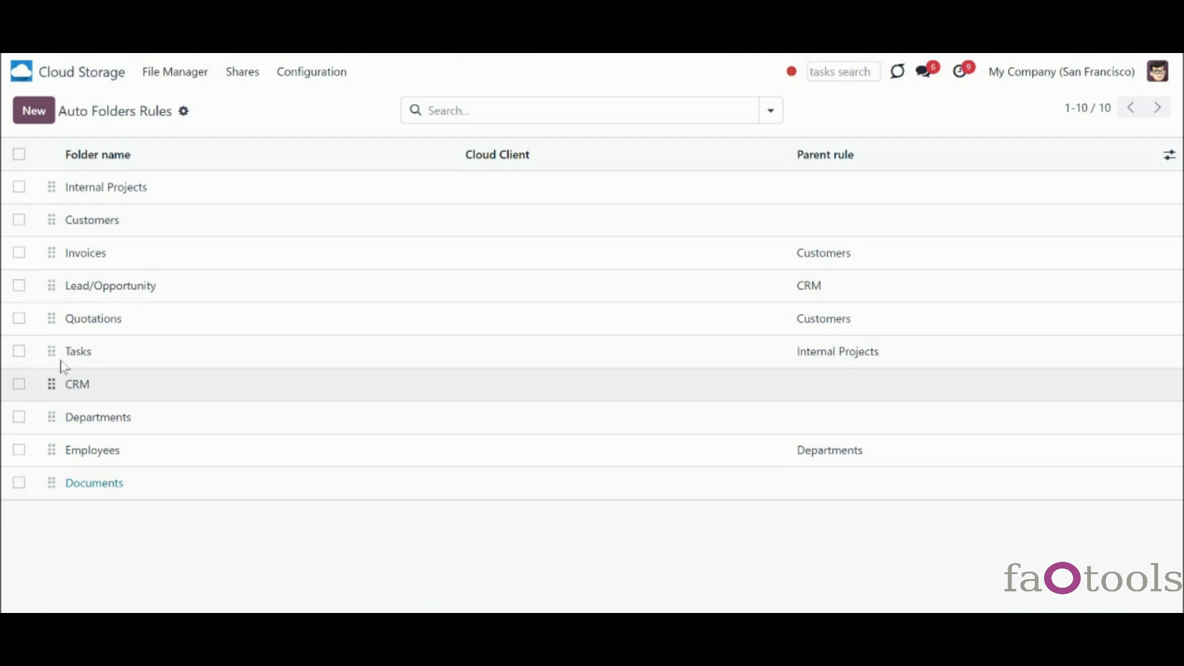
pyautogui.moveTo(61, 367); pyautogui.dragTo(74, 240)
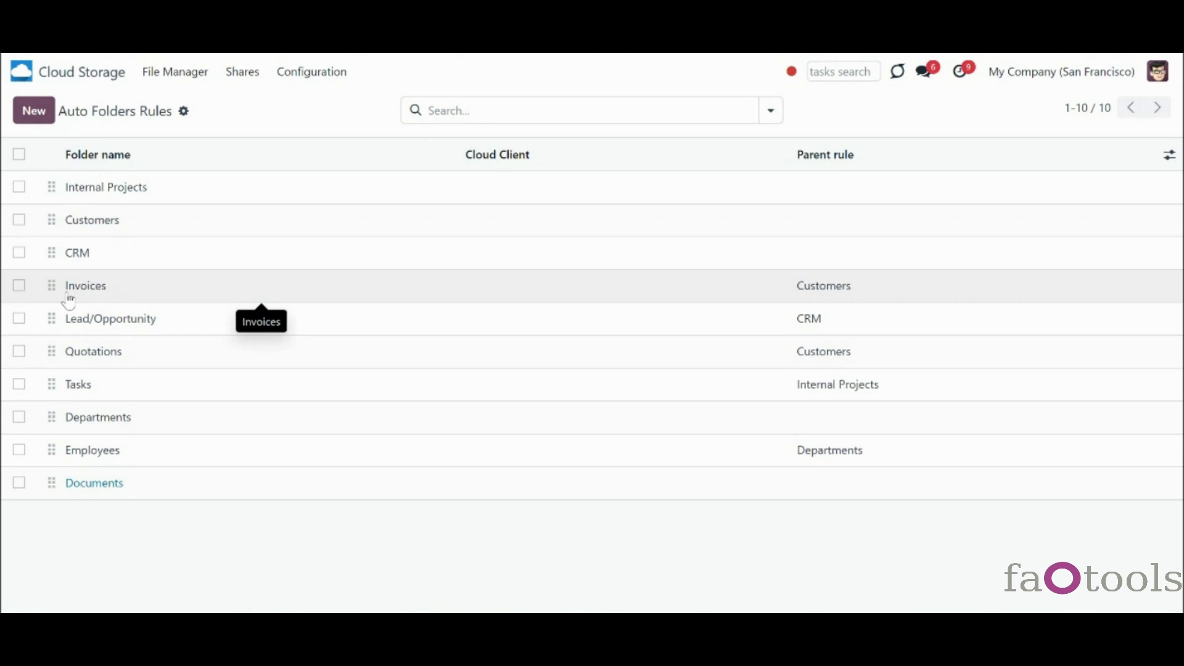
pyautogui.moveTo(54, 286); pyautogui.dragTo(60, 222)
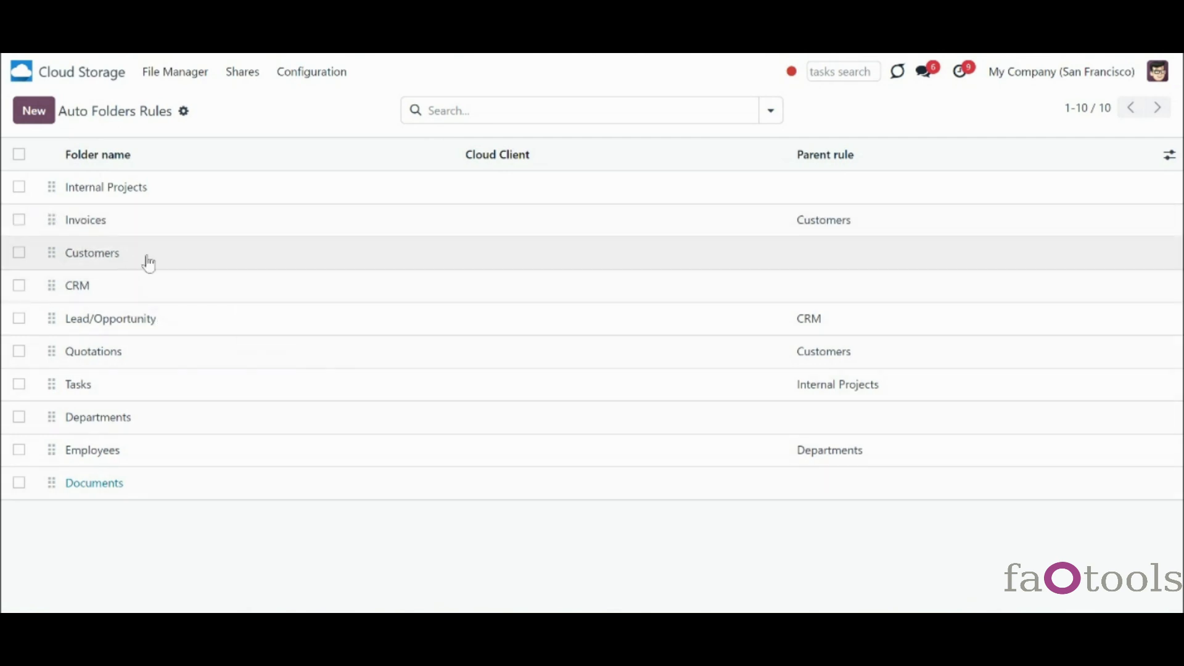
pyautogui.click(173, 77)
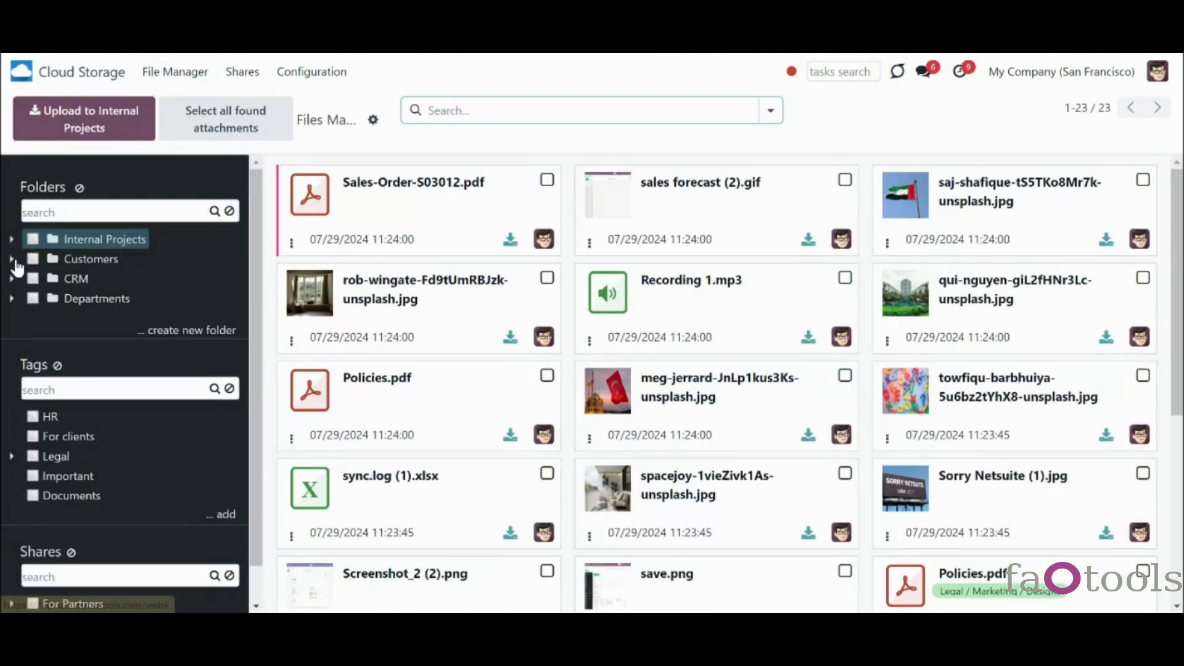
# - Expand Customers > Azure Interior, then inspect the Departments folder rule's gear actions
pyautogui.click(12, 258)
pyautogui.click(31, 279)
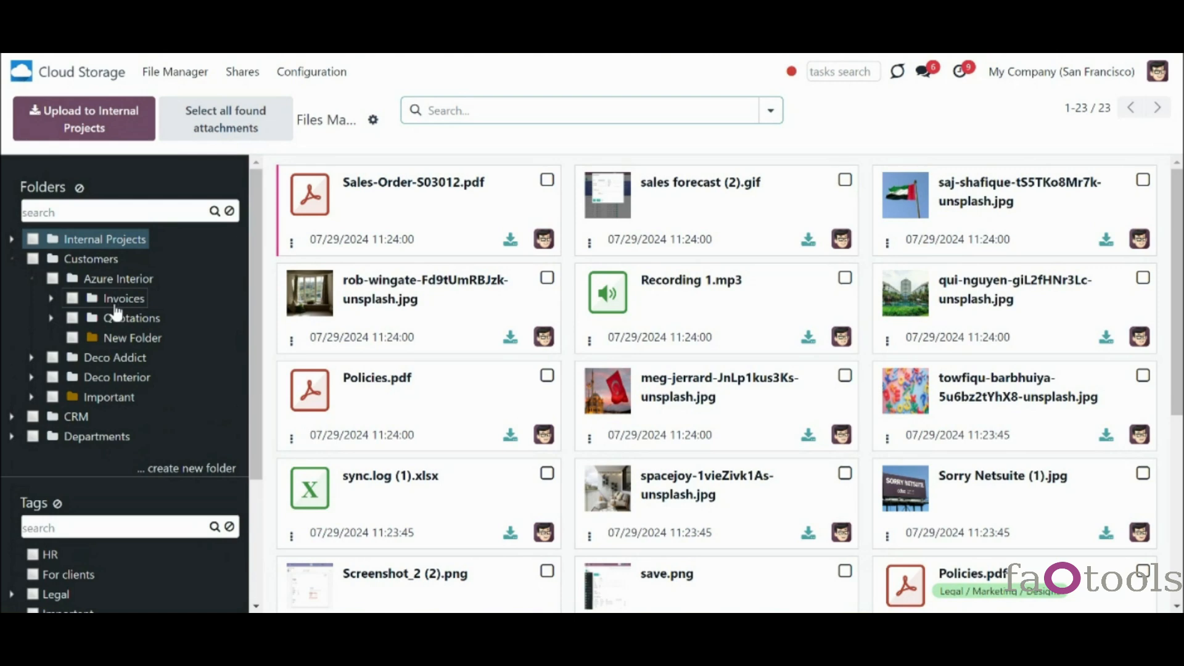
pyautogui.click(300, 77)
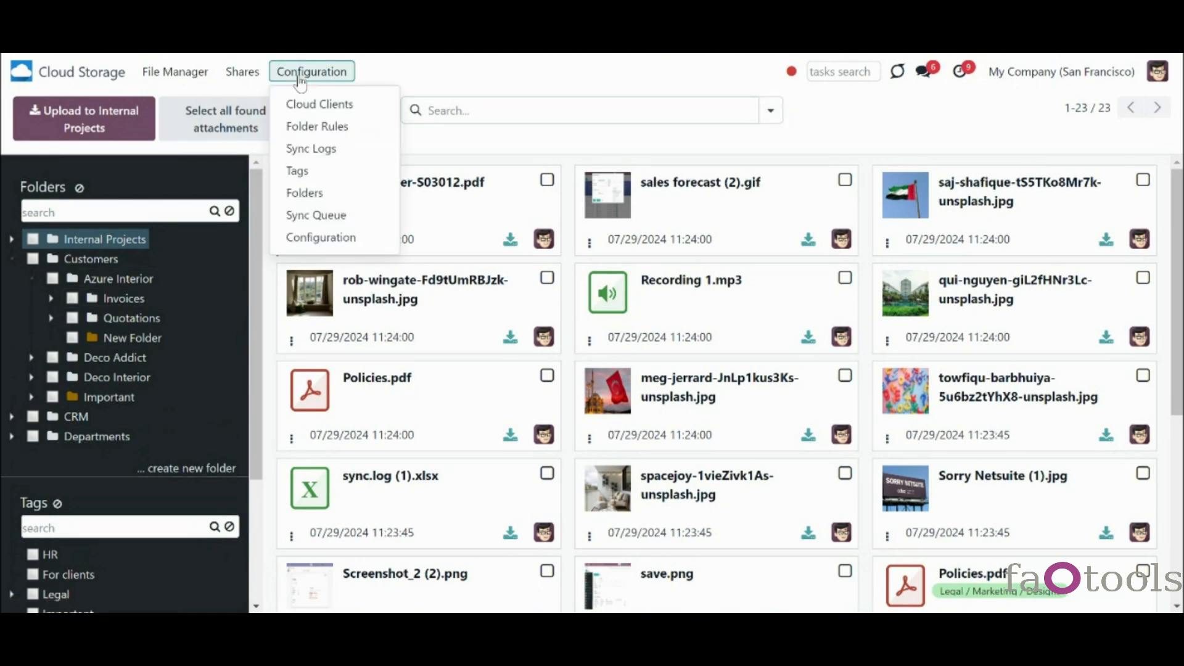
pyautogui.click(310, 126)
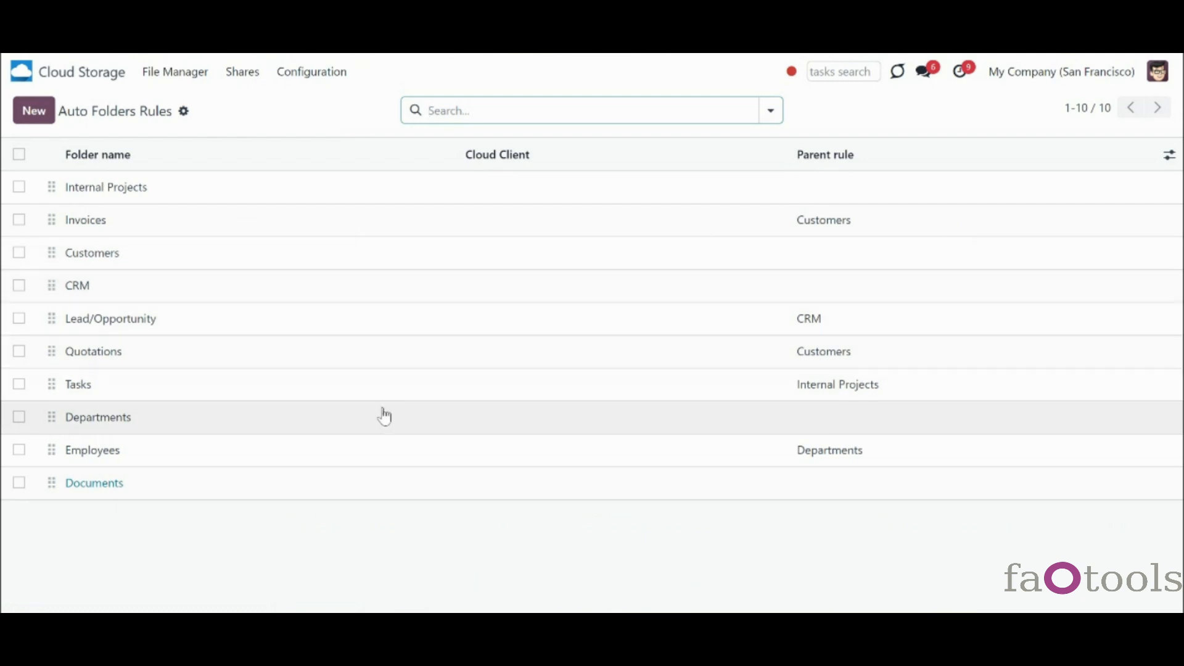
pyautogui.click(383, 417)
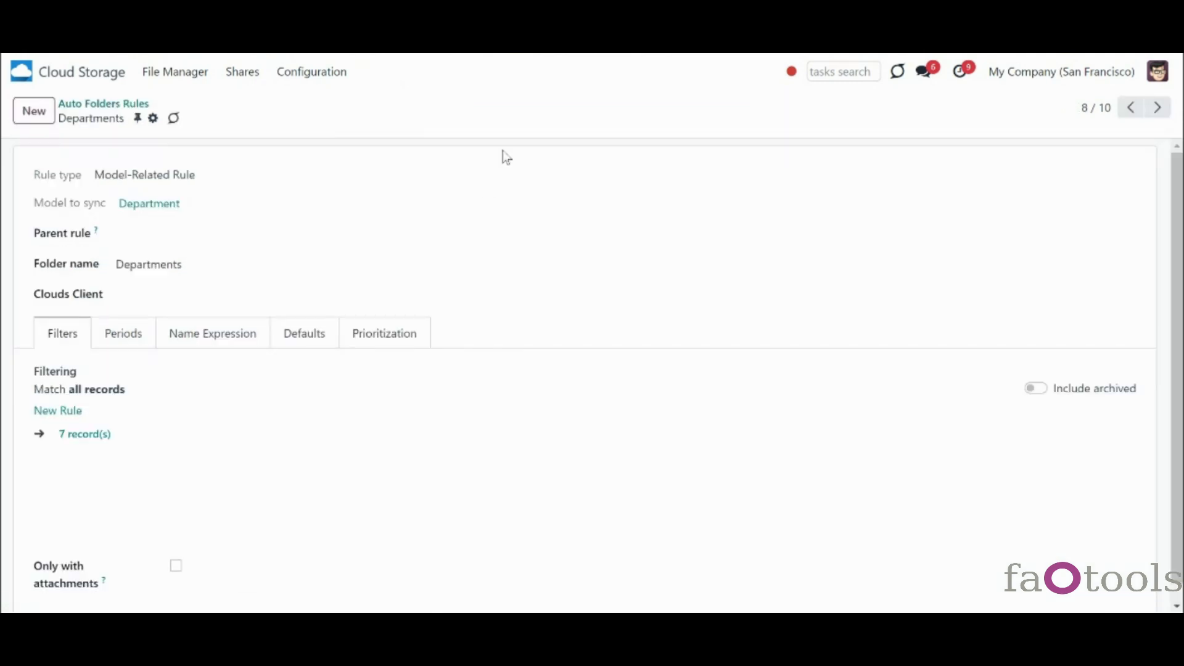
pyautogui.click(153, 120)
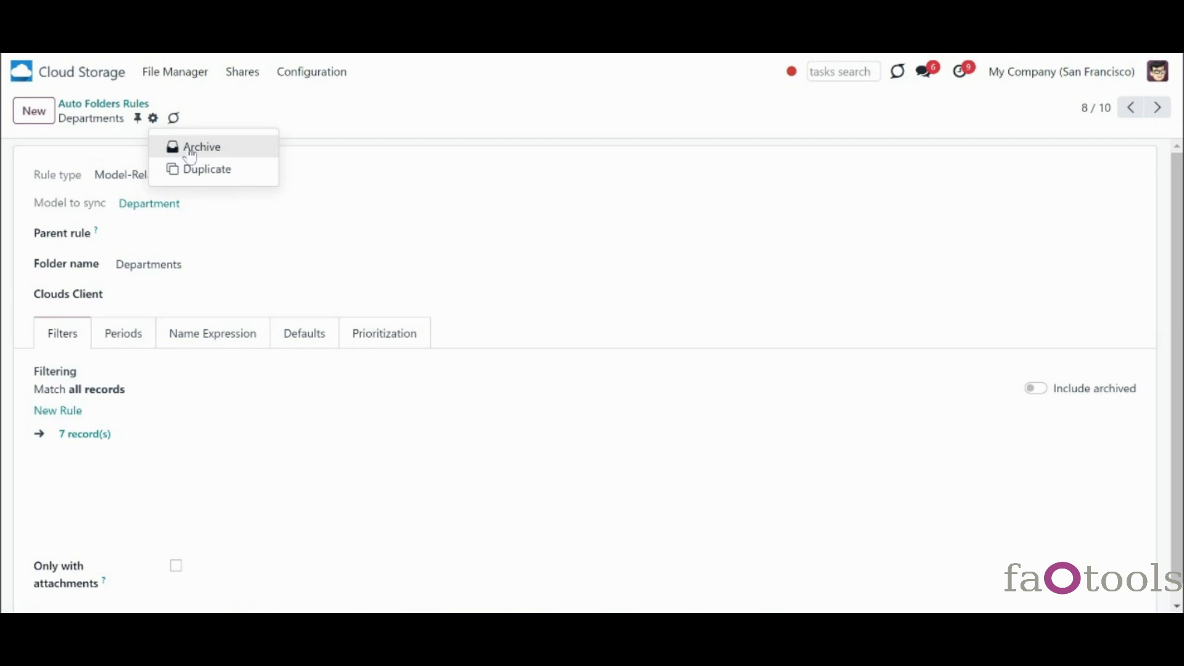
pyautogui.click(126, 104)
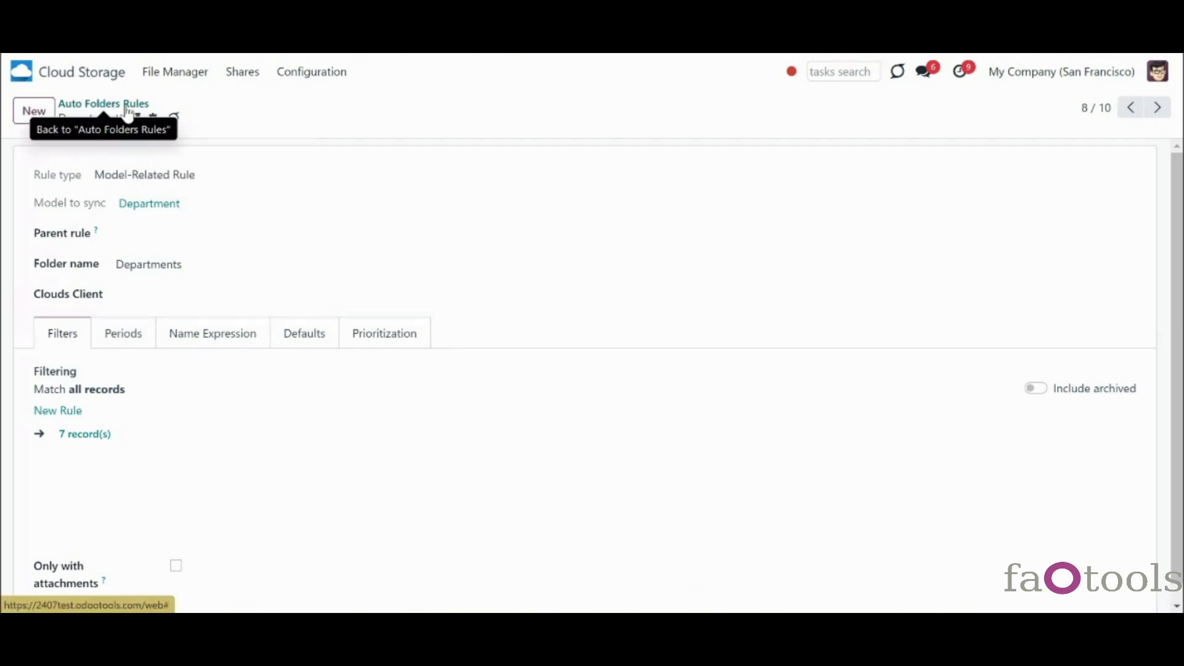
# - Select the Employees and Departments rules, review their bulk actions, then deselect both unchanged
pyautogui.click(20, 451)
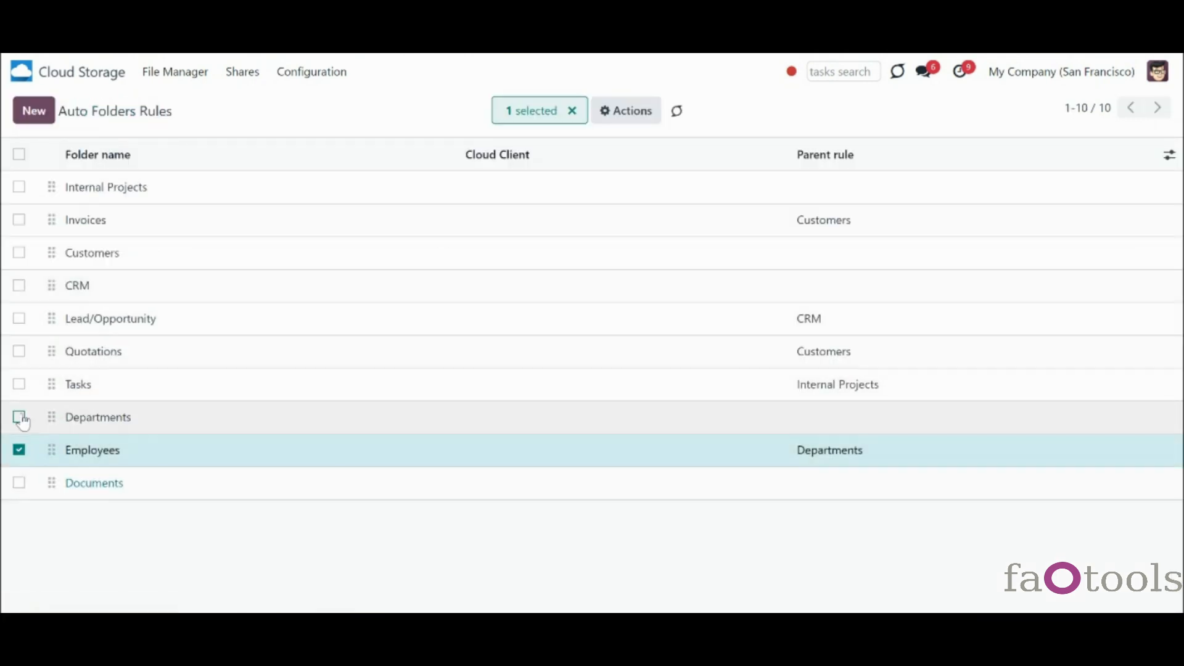
pyautogui.click(19, 417)
pyautogui.click(613, 123)
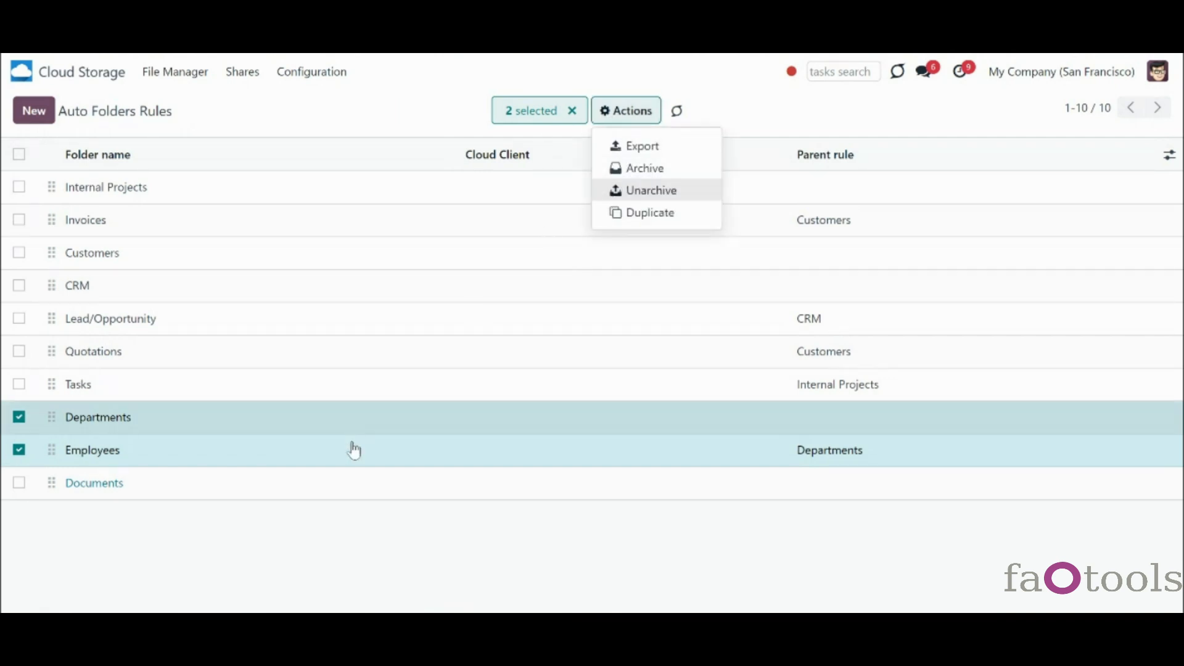
pyautogui.click(383, 508)
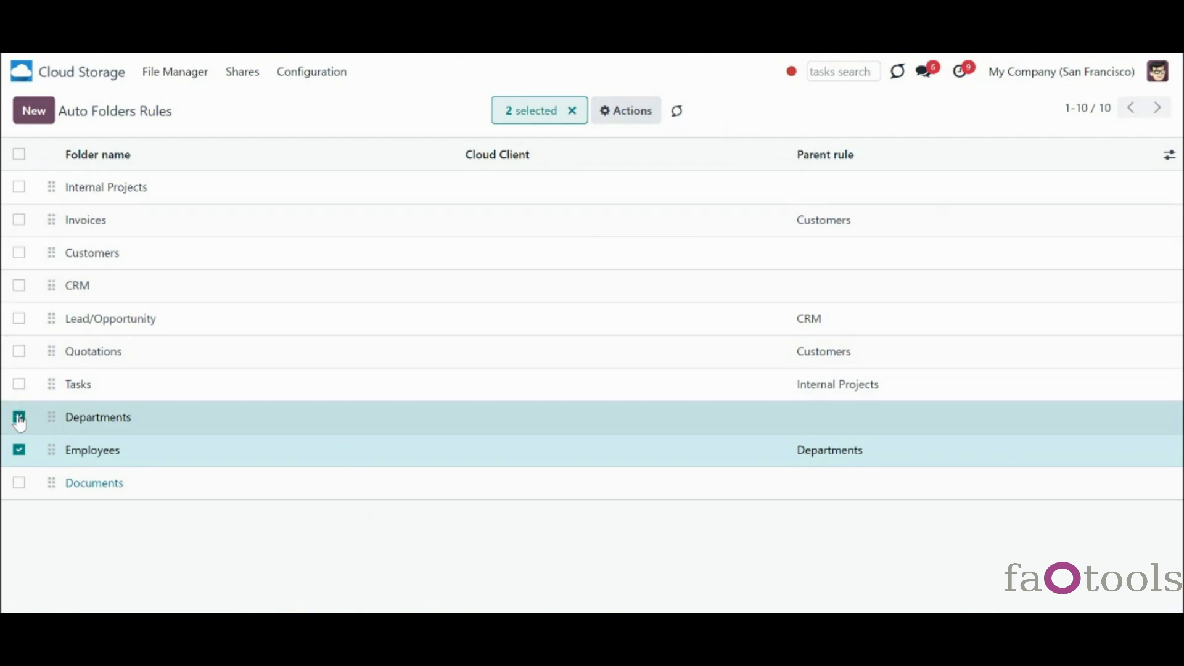
pyautogui.click(19, 416)
pyautogui.click(19, 450)
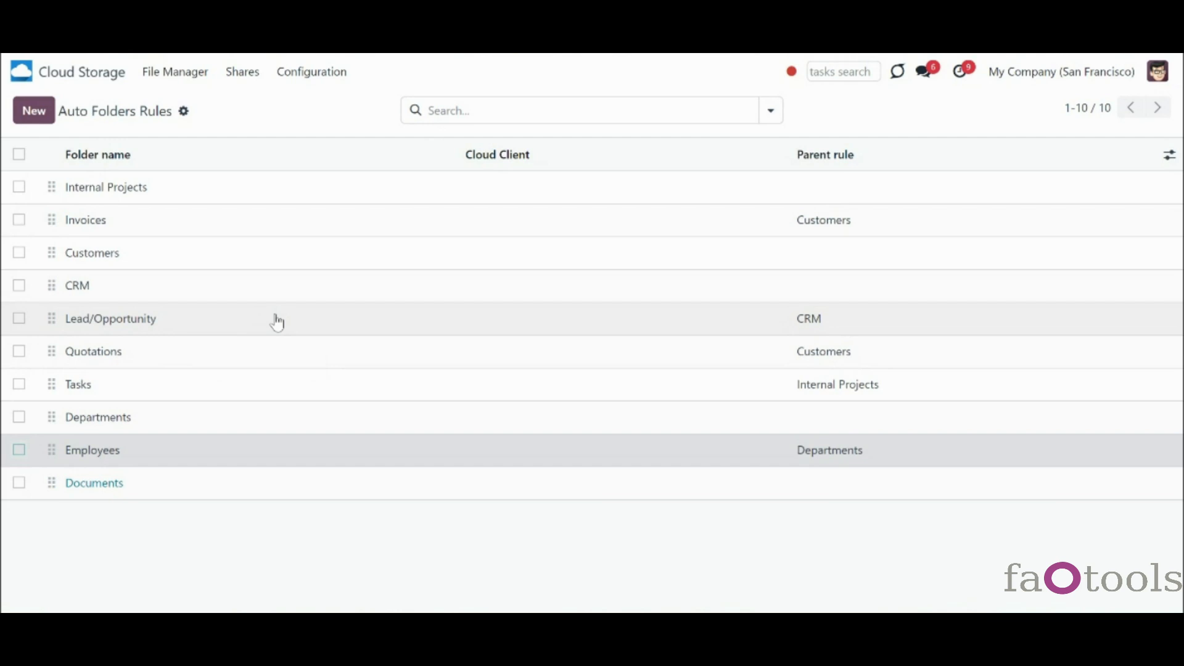
pyautogui.click(311, 72)
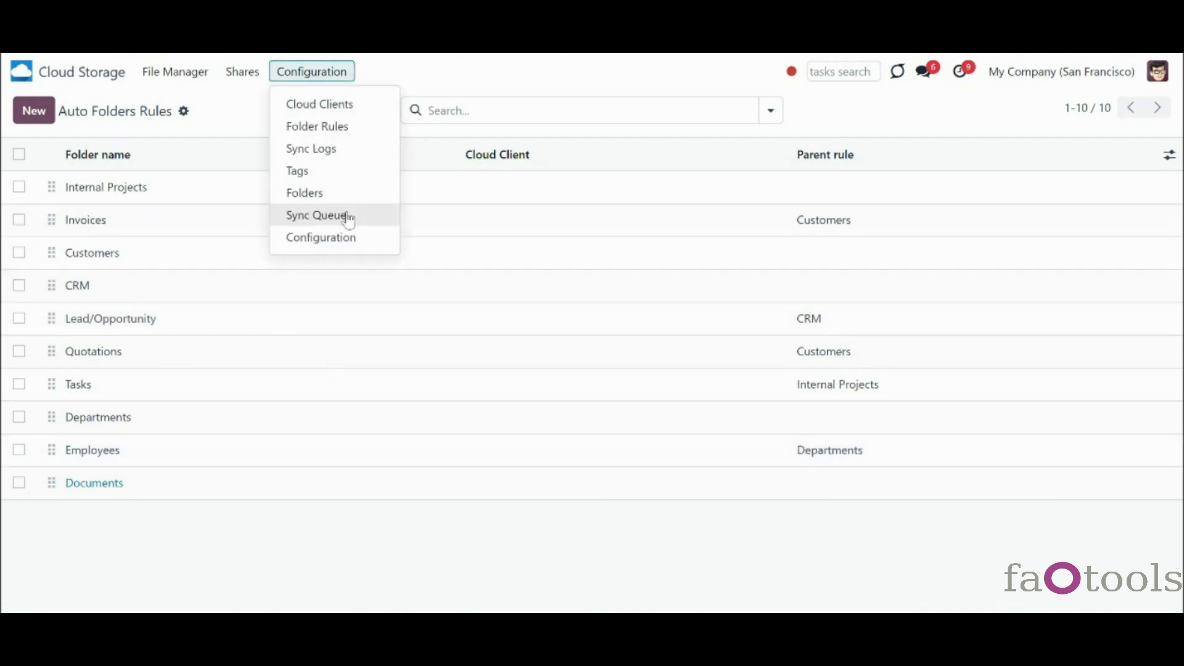
pyautogui.click(358, 238)
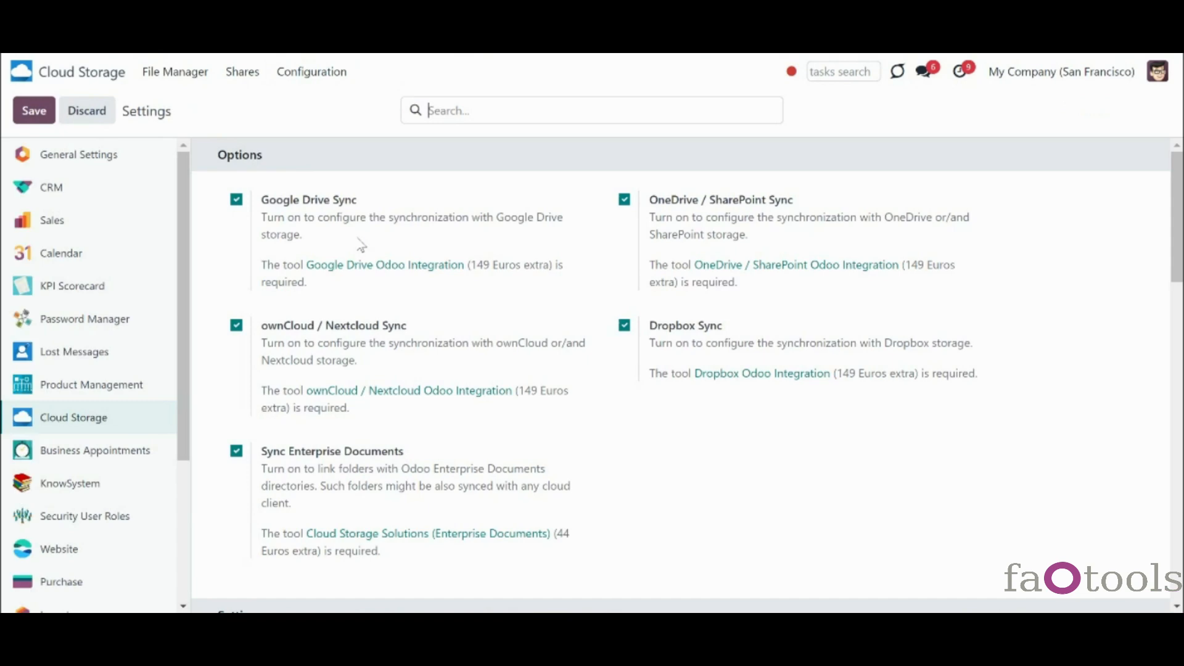
pyautogui.scroll(-1, 1105, 476)
pyautogui.scroll(-15, 683, 370)
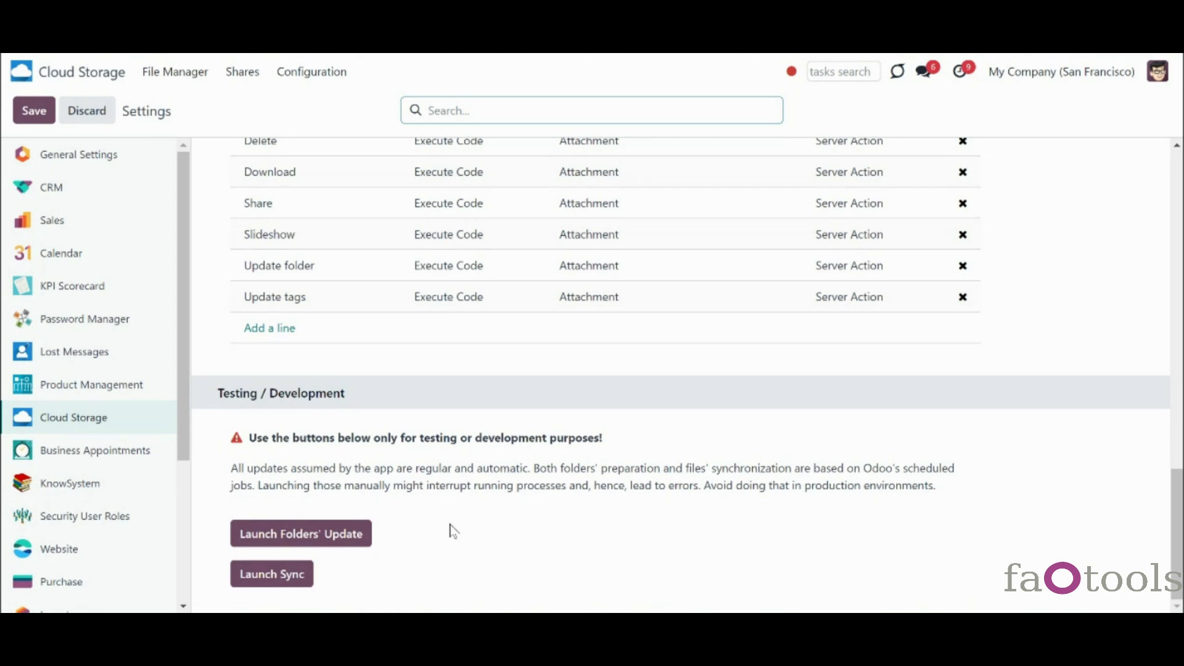
pyautogui.click(338, 79)
pyautogui.click(343, 125)
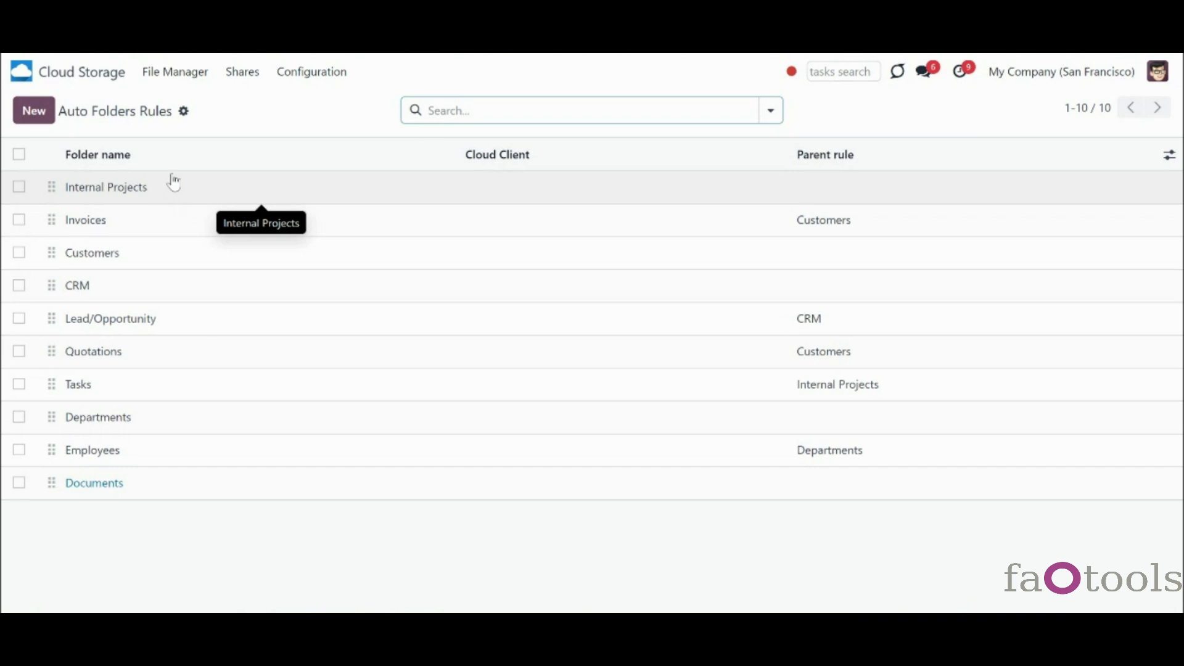
pyautogui.click(308, 72)
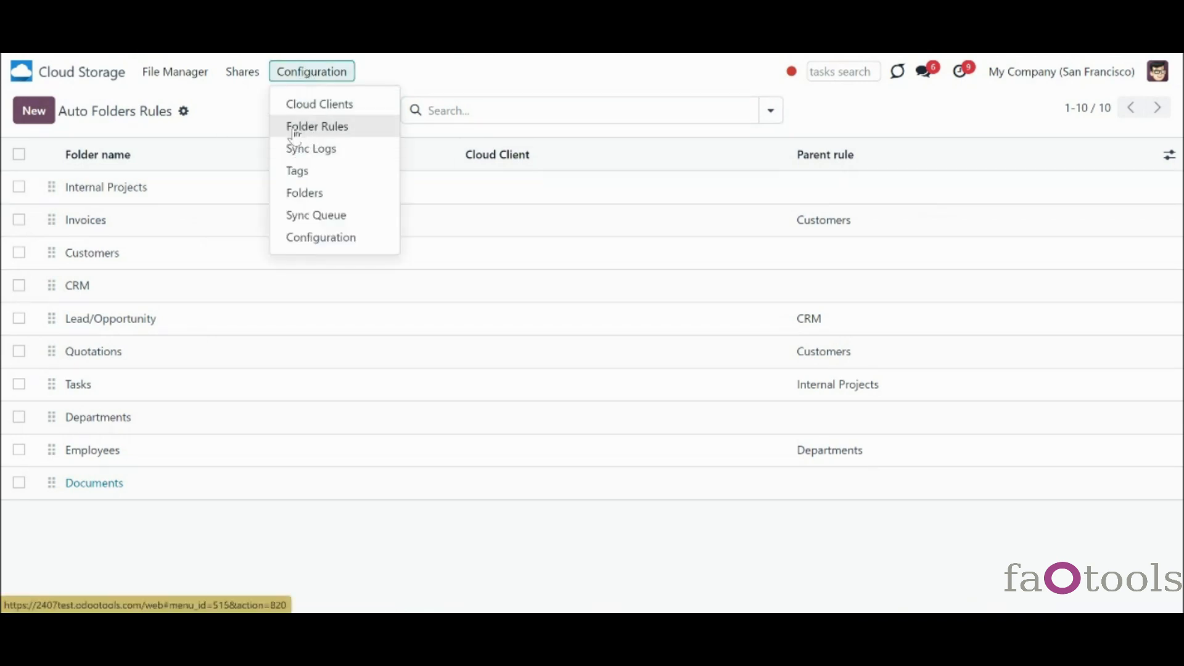
# - Start a new Model-Related folder rule, clear its folder name, and sync the Sales Order model
pyautogui.click(36, 117)
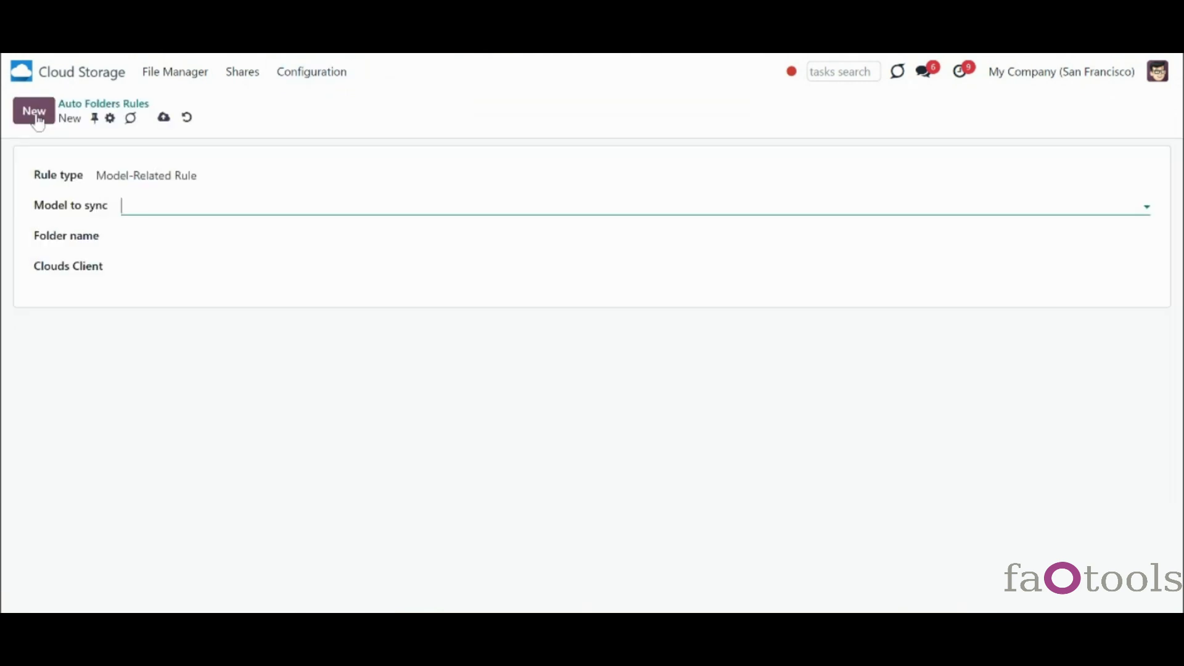
pyautogui.click(118, 177)
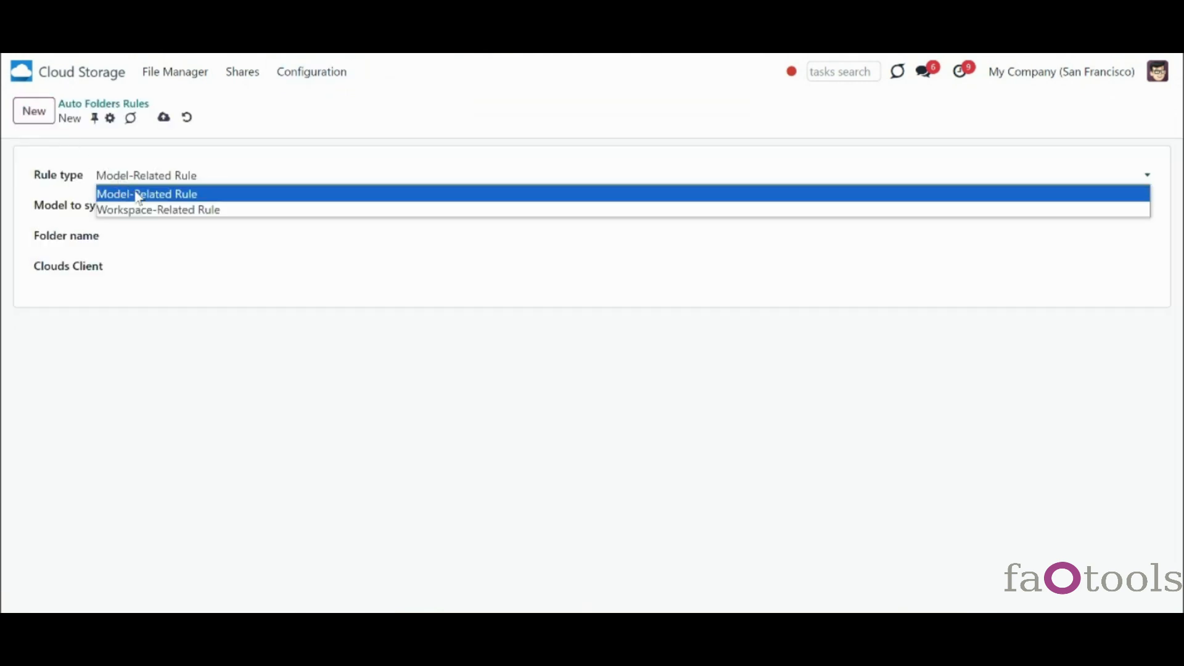
pyautogui.click(137, 195)
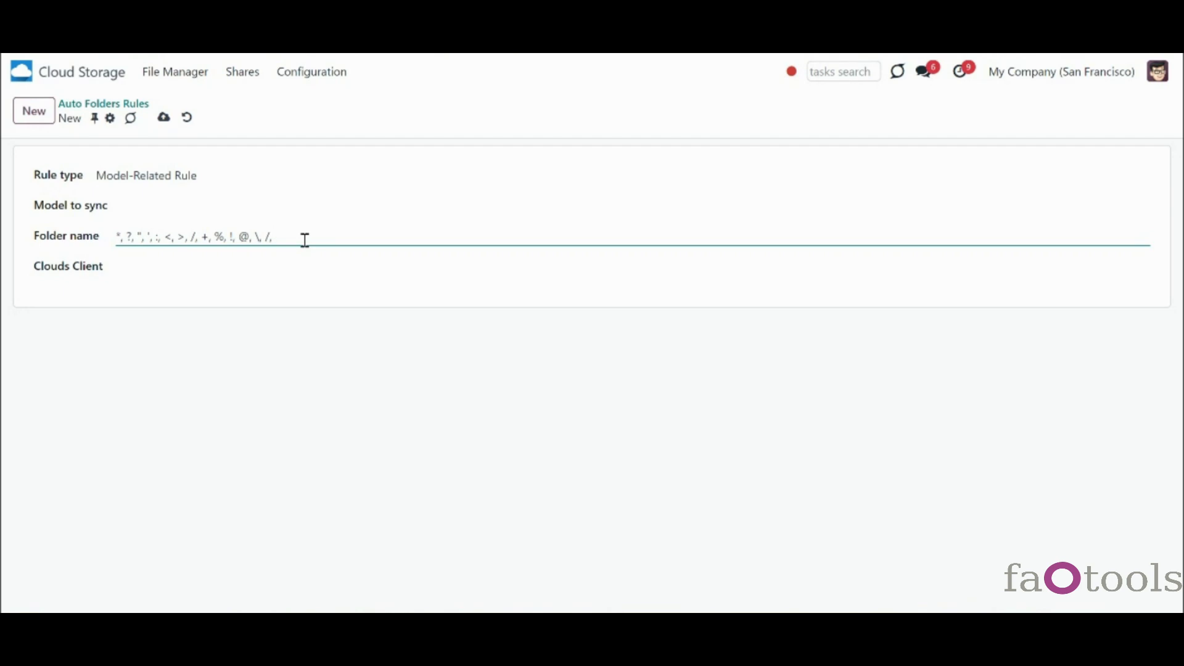
pyautogui.moveTo(304, 240); pyautogui.dragTo(102, 231)
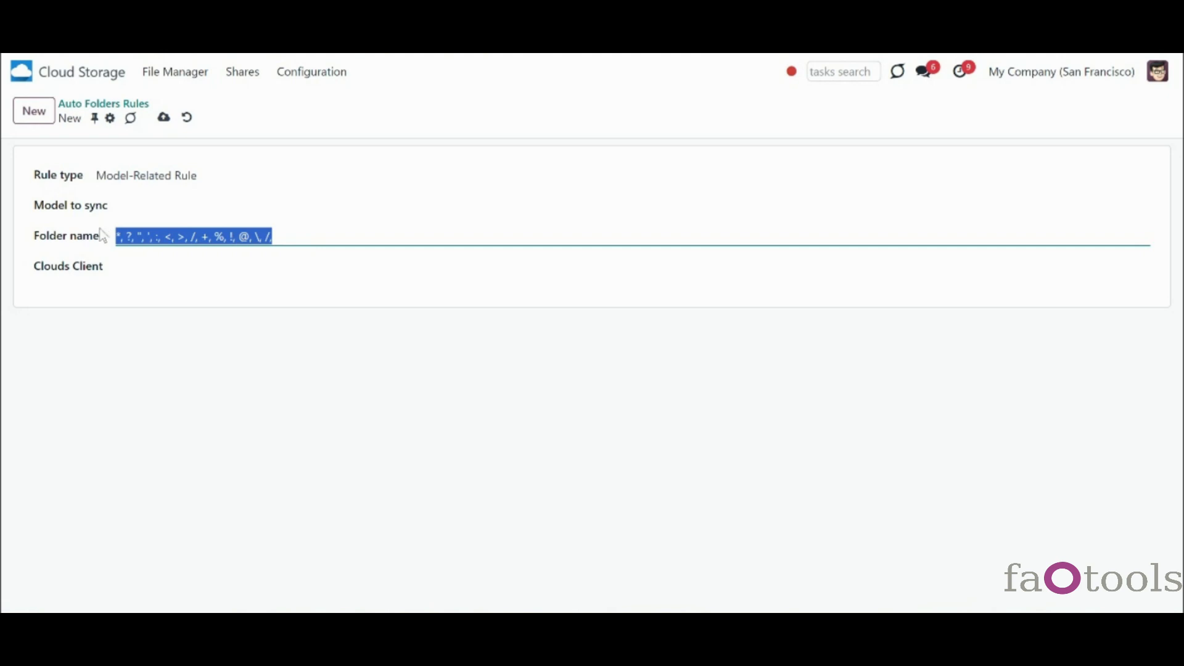
pyautogui.press('BackSpace')
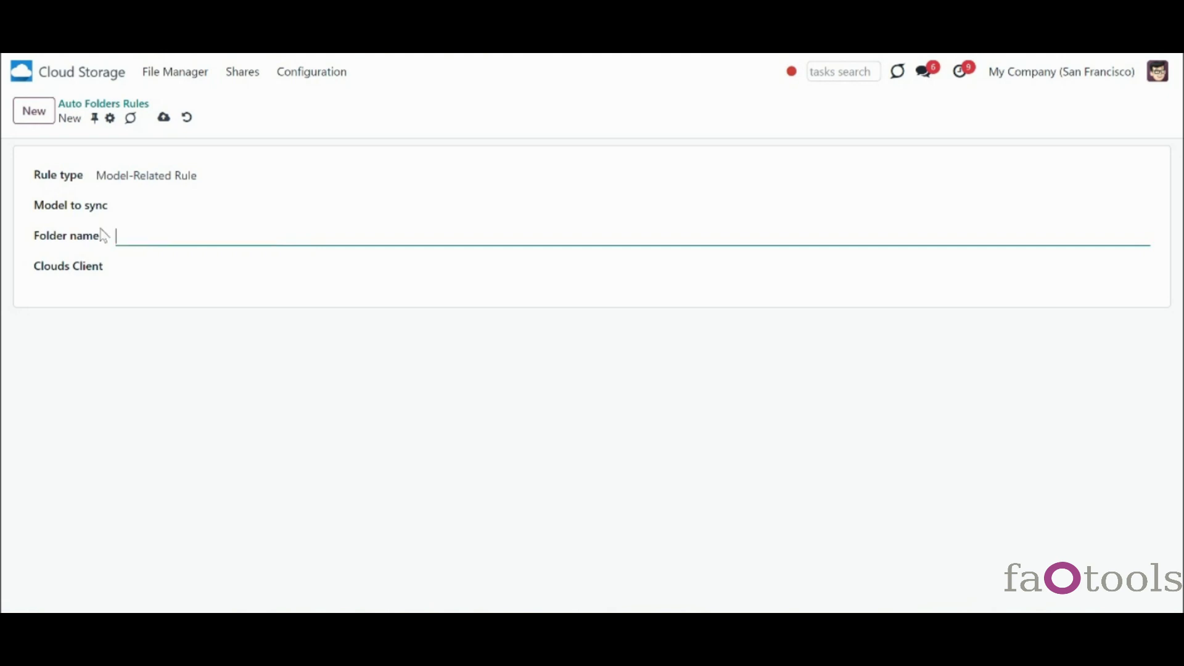
pyautogui.click(139, 209)
pyautogui.write('sa')
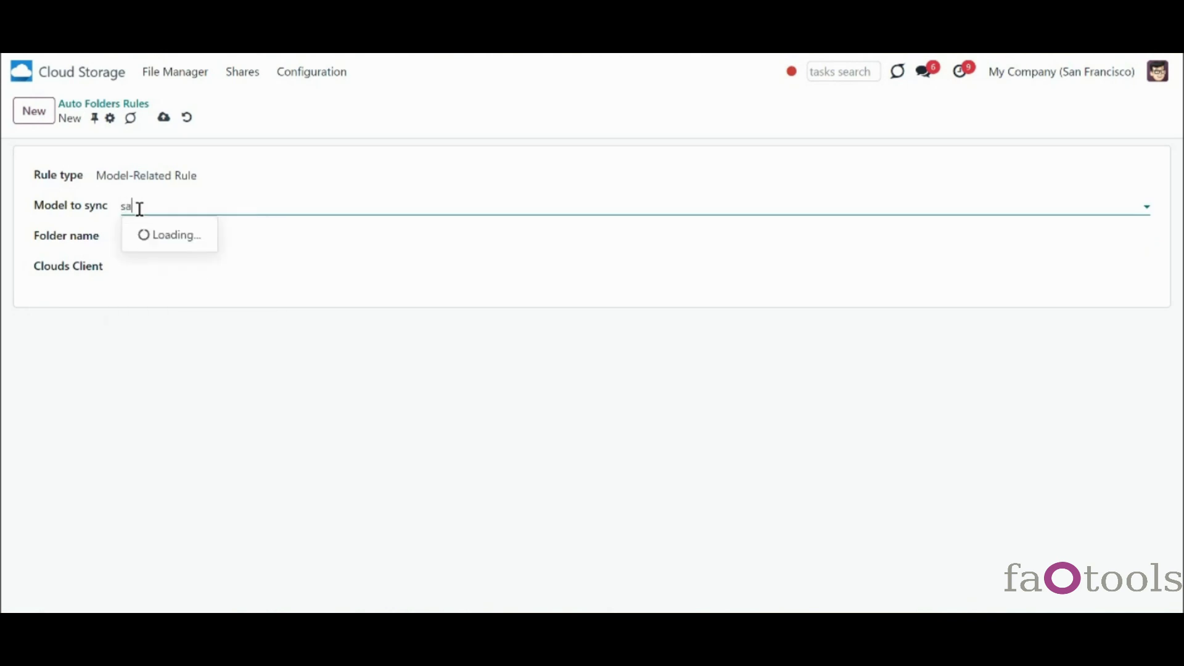
pyautogui.click(169, 256)
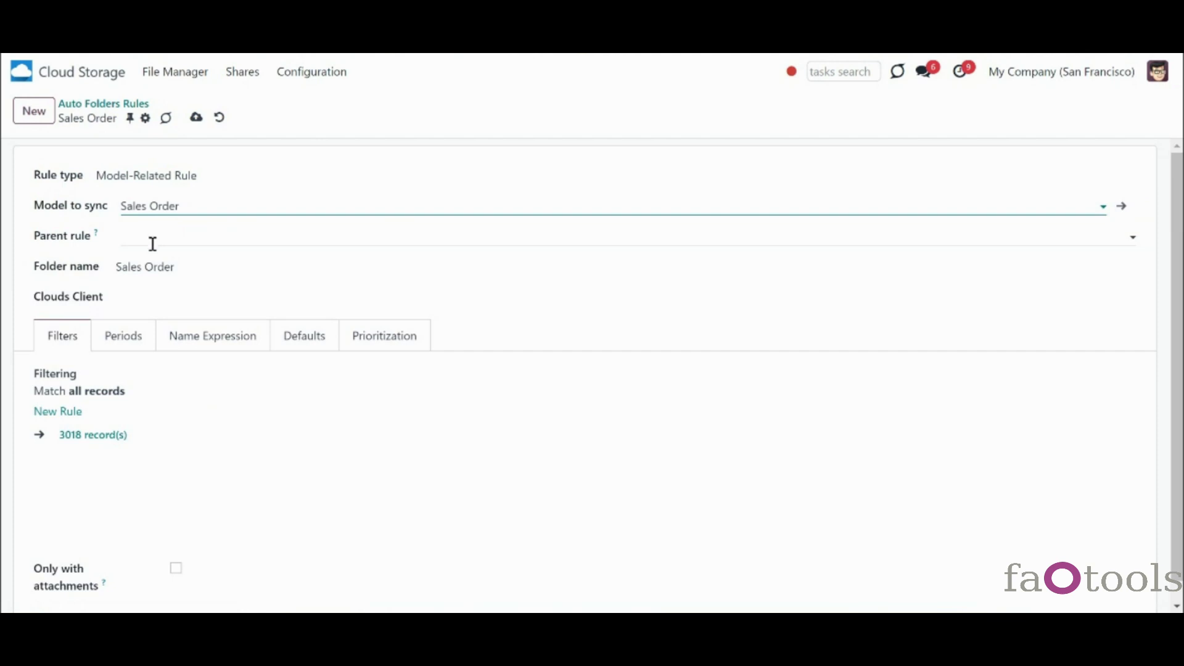
# - Leave the cloud client empty and set Customers as the parent rule
pyautogui.click(168, 295)
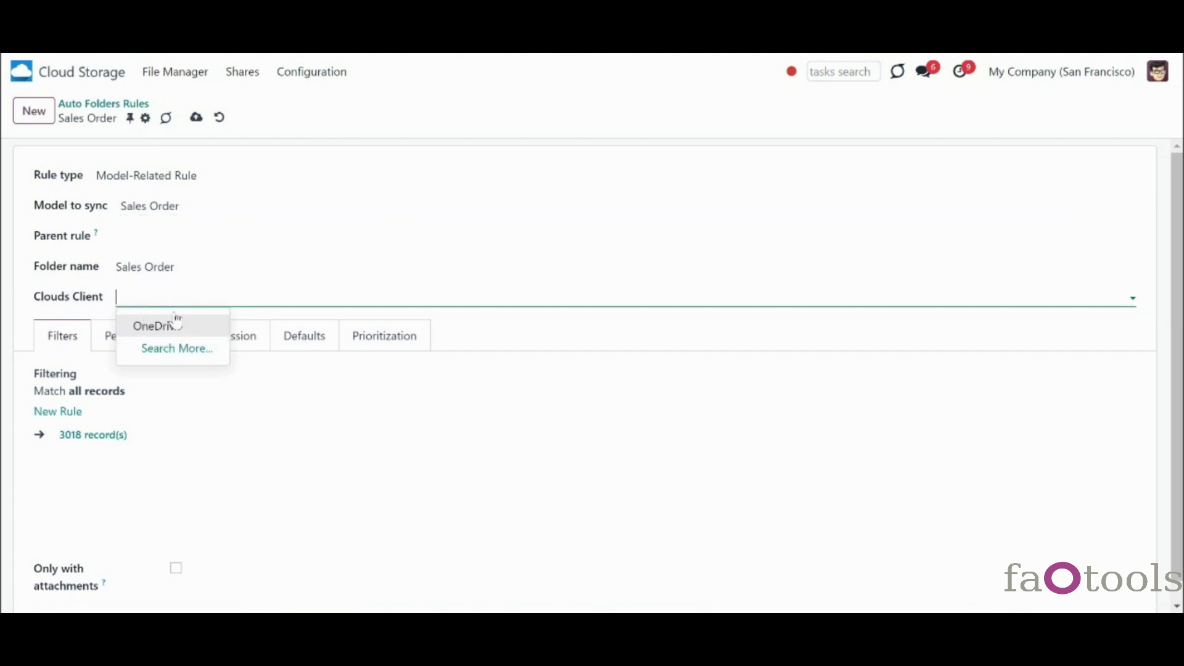
pyautogui.click(107, 298)
pyautogui.click(140, 235)
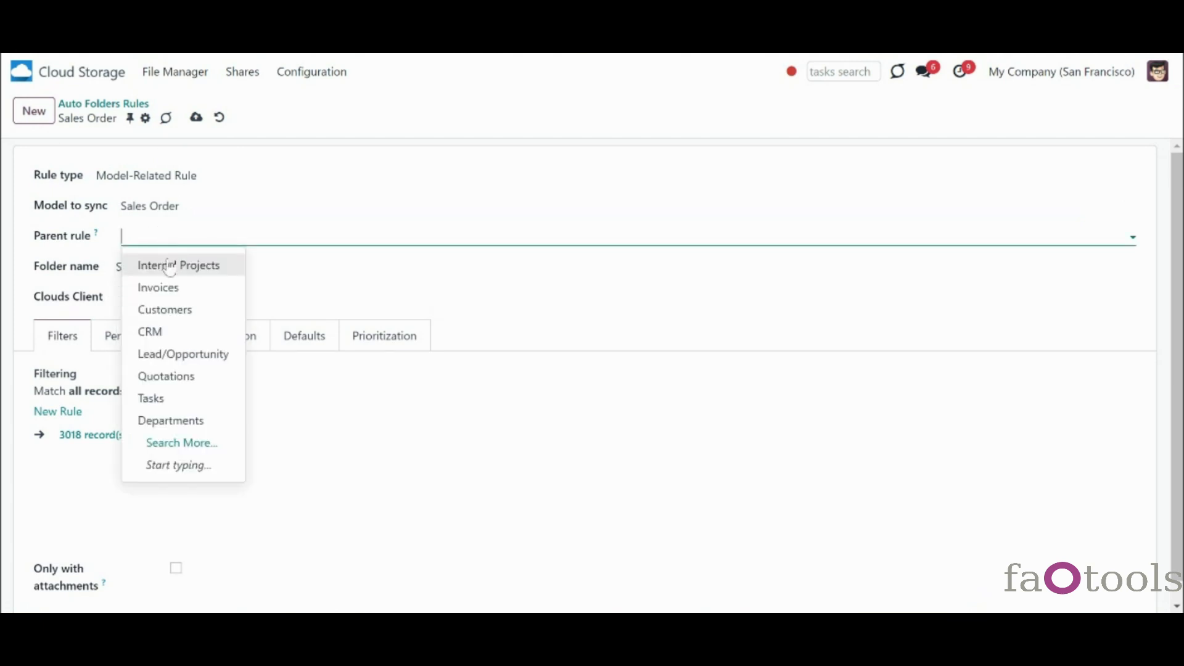
pyautogui.click(173, 309)
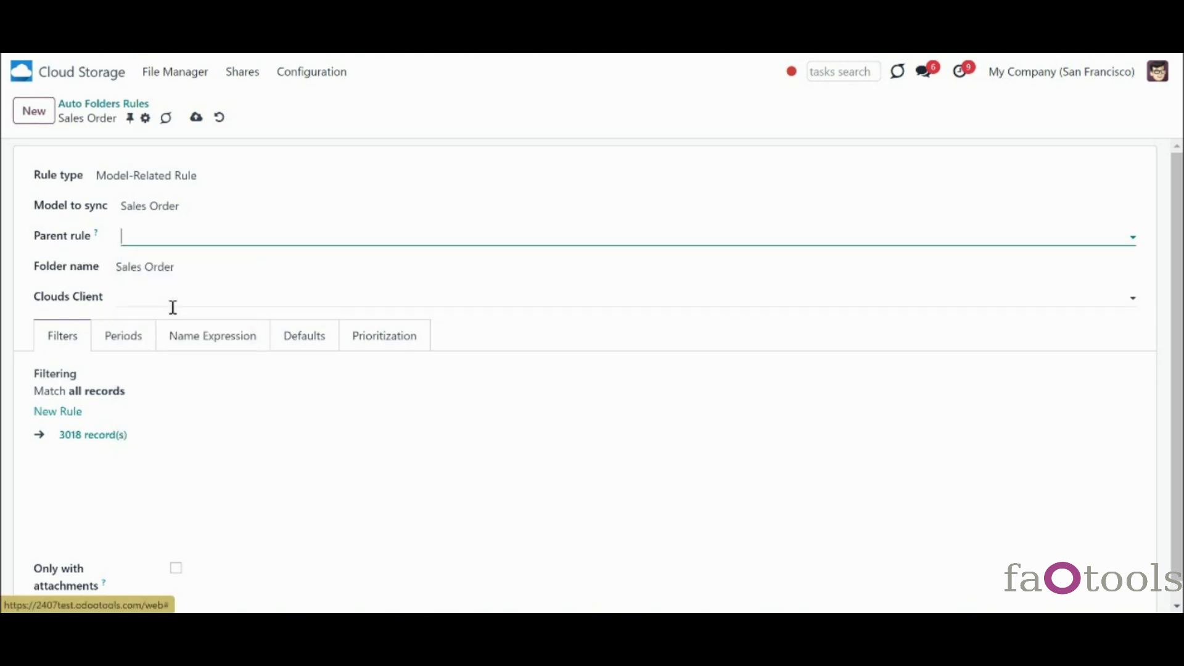
pyautogui.click(164, 270)
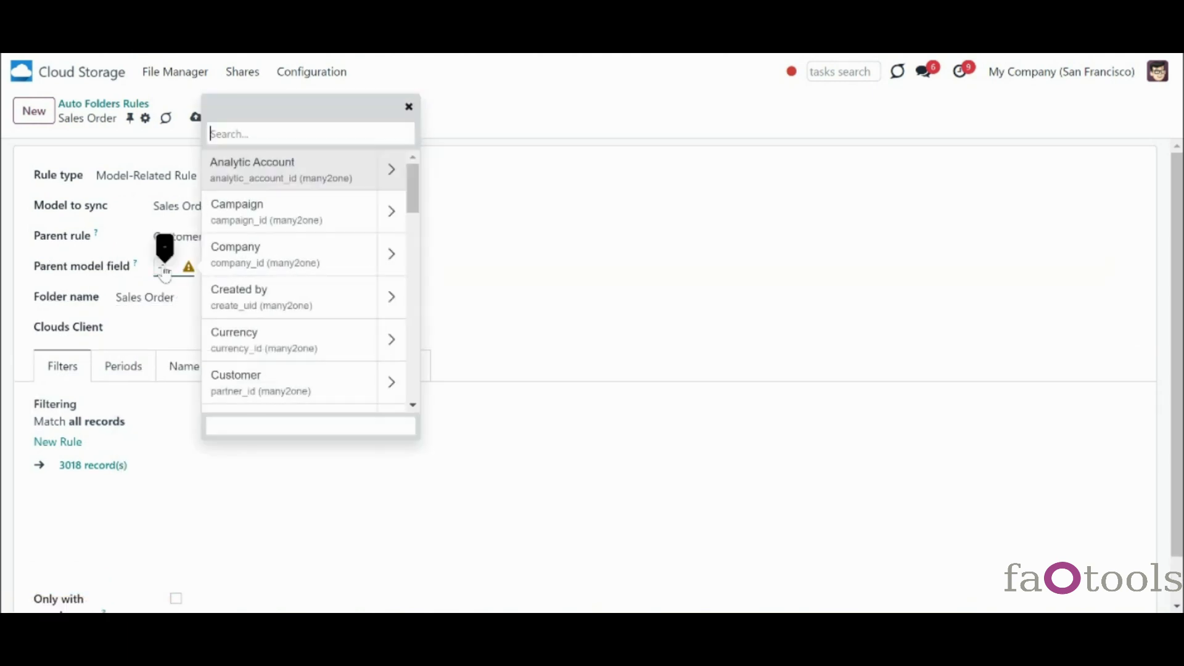
# - Link the Sales Order rule to its parent via the Customer field, set OneDrive, and save
pyautogui.click(336, 394)
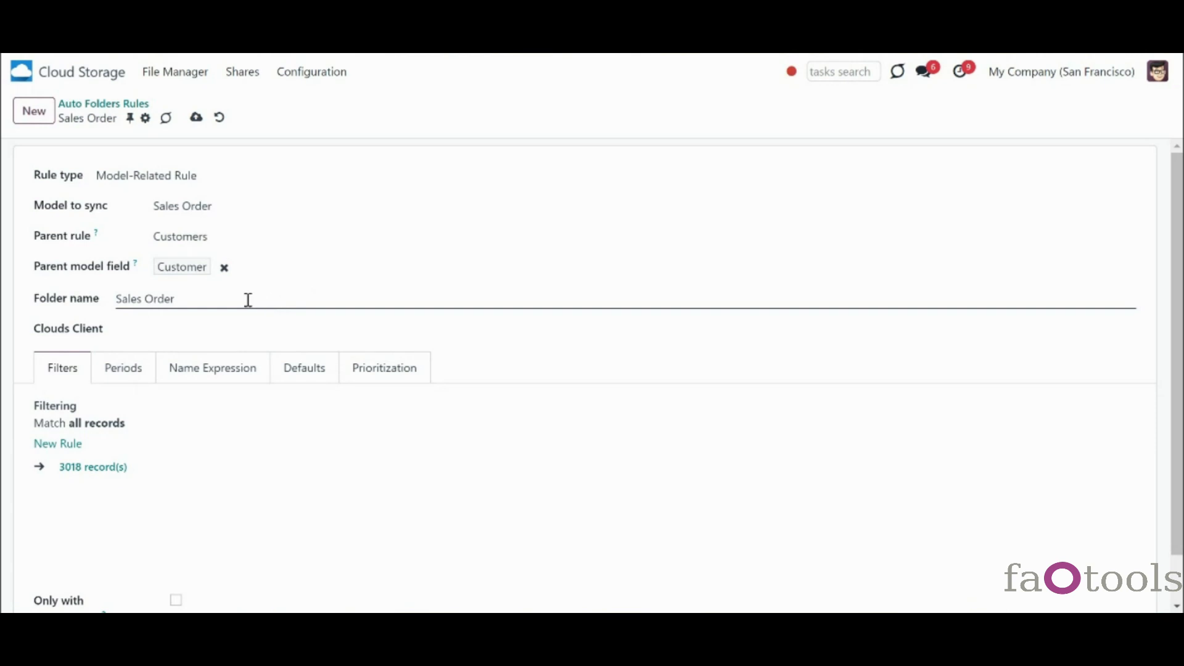
pyautogui.moveTo(136, 272)
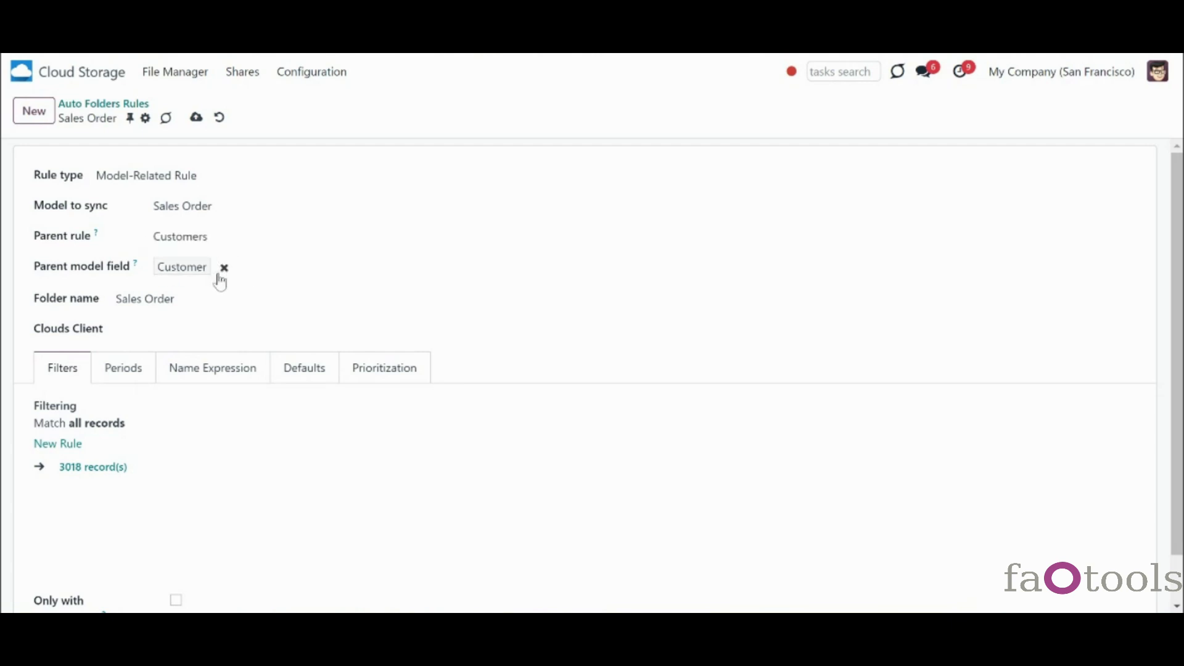
pyautogui.click(199, 275)
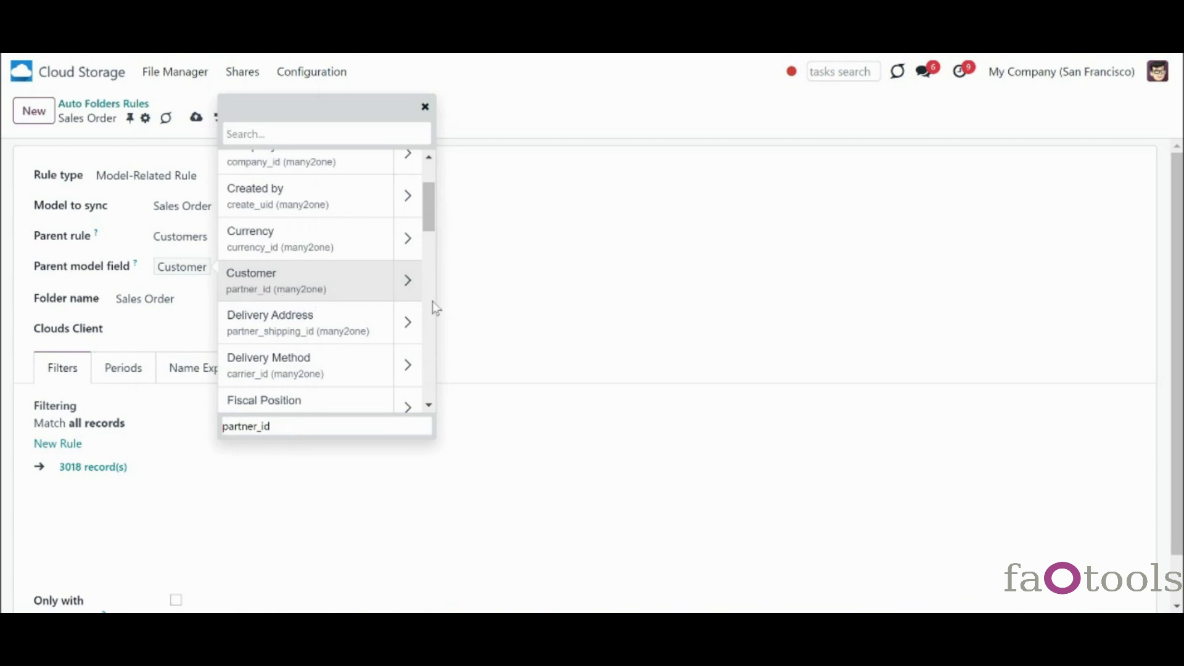
pyautogui.click(466, 285)
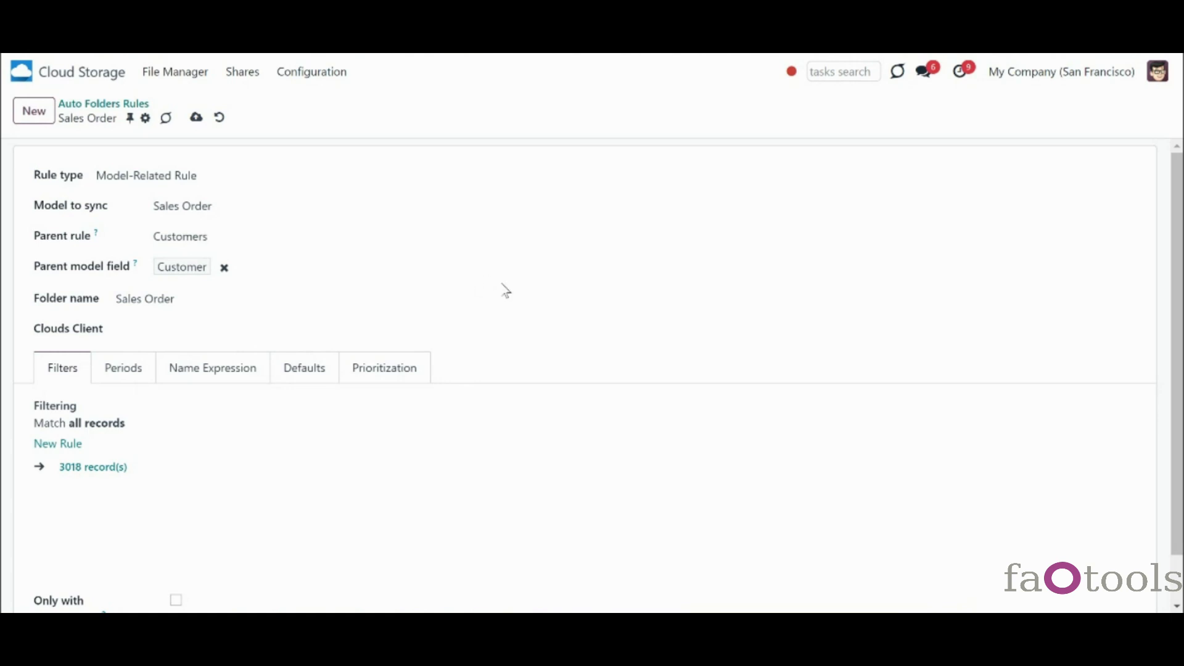
pyautogui.click(430, 334)
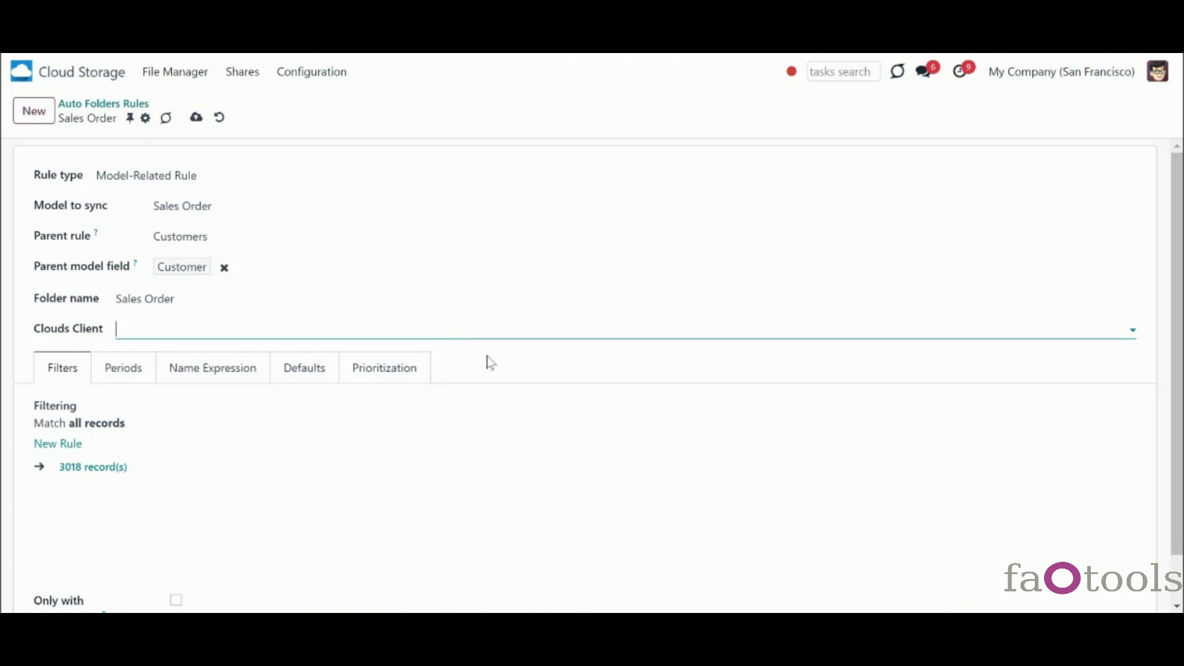
pyautogui.click(474, 335)
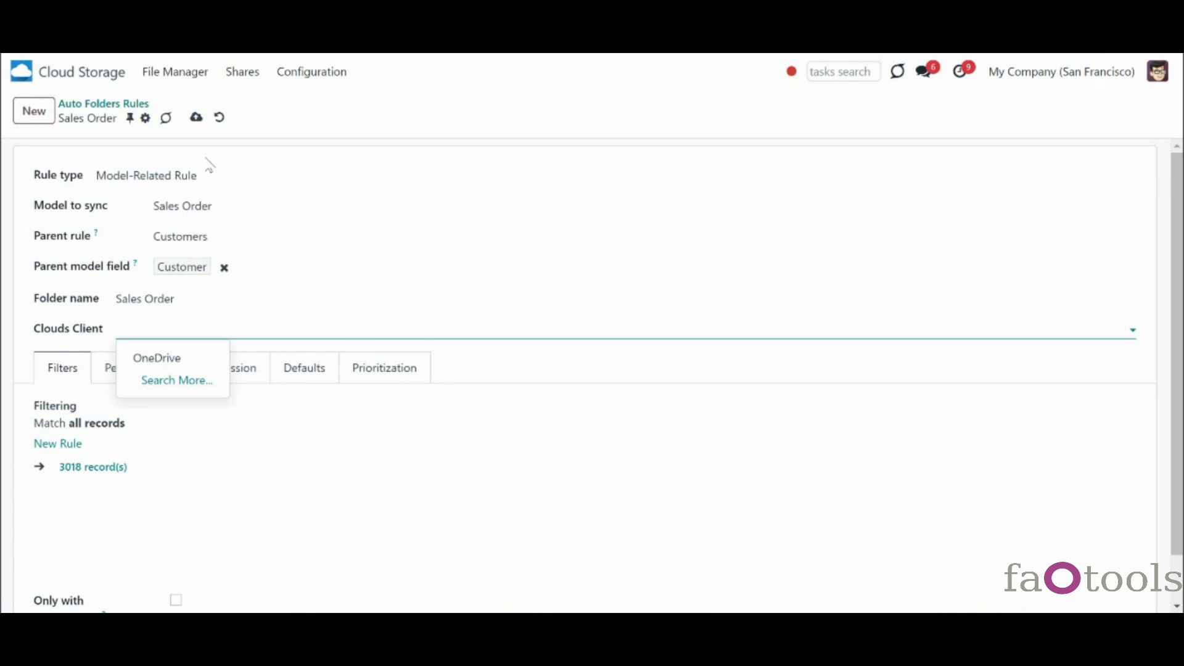
pyautogui.click(196, 118)
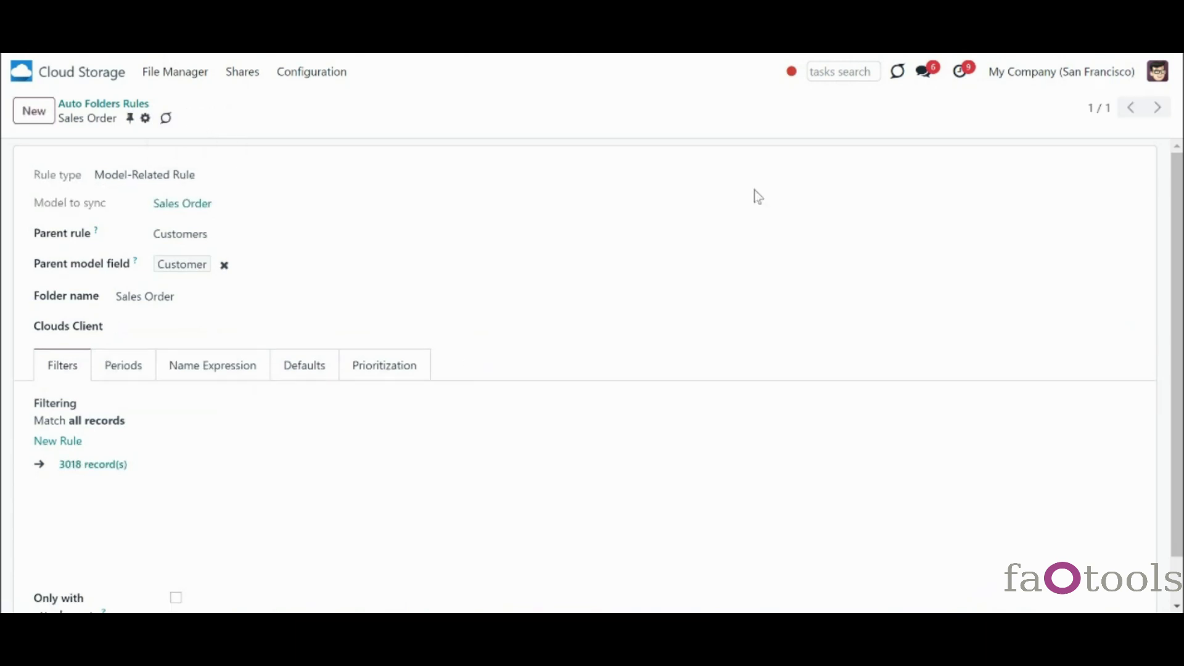
# - Set the Customers folder rule's cloud client to OneDrive, then reopen the Sales Order rule
pyautogui.click(145, 105)
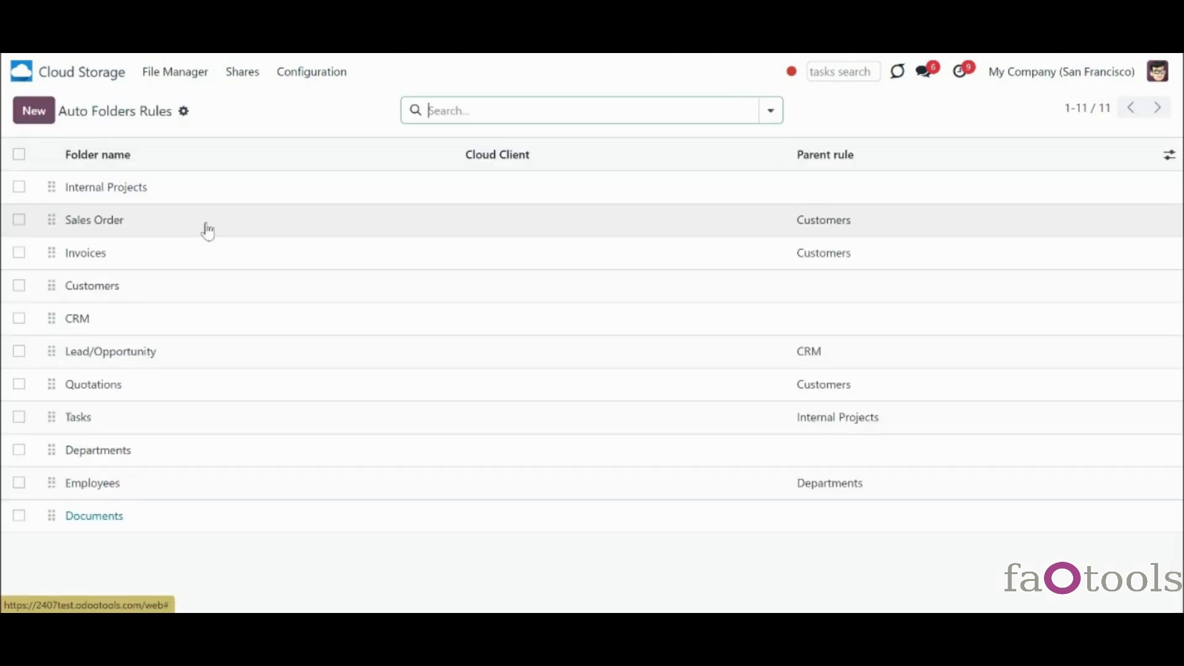
pyautogui.click(222, 289)
pyautogui.click(150, 294)
pyautogui.click(162, 323)
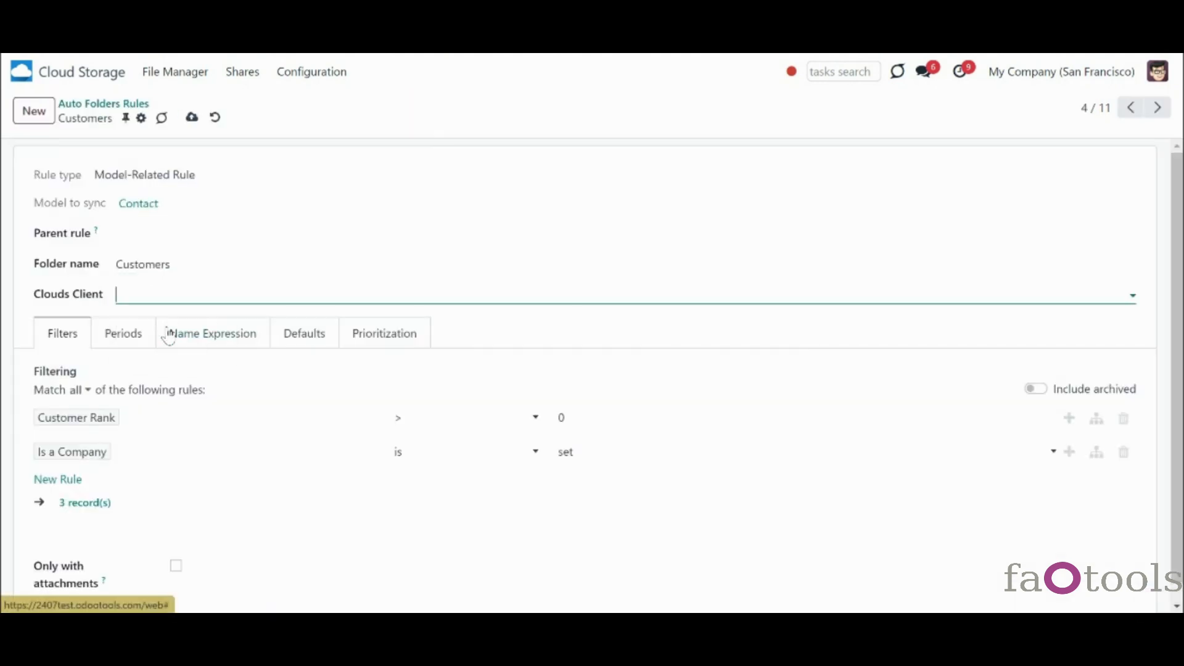
pyautogui.click(191, 118)
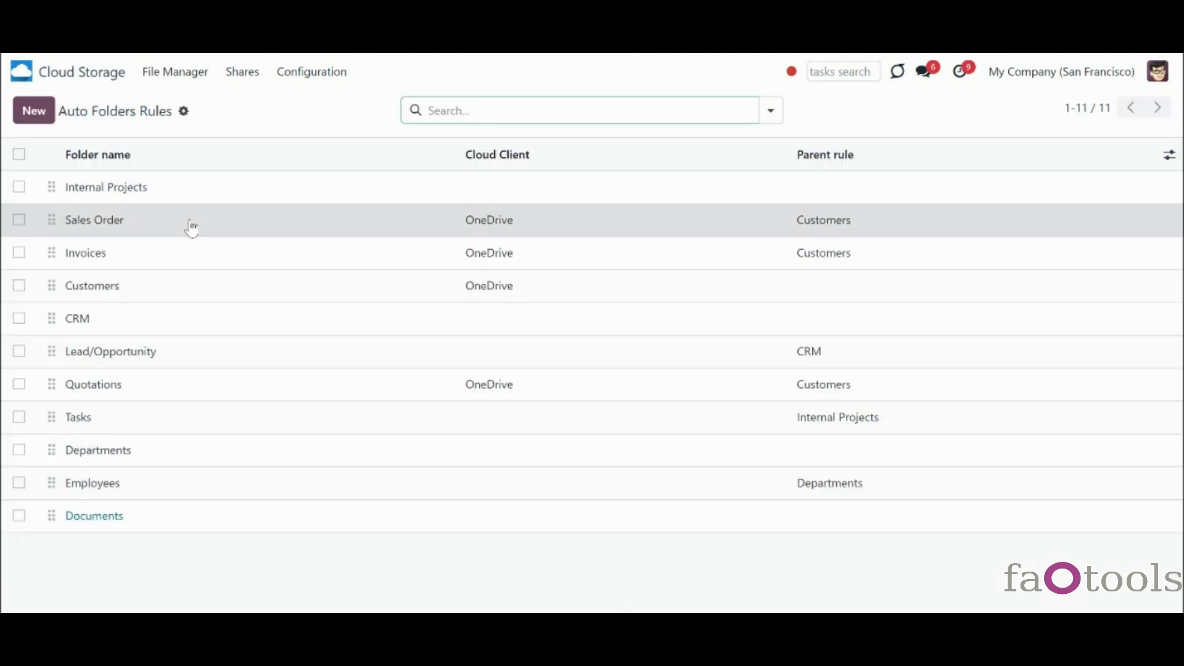
pyautogui.click(192, 228)
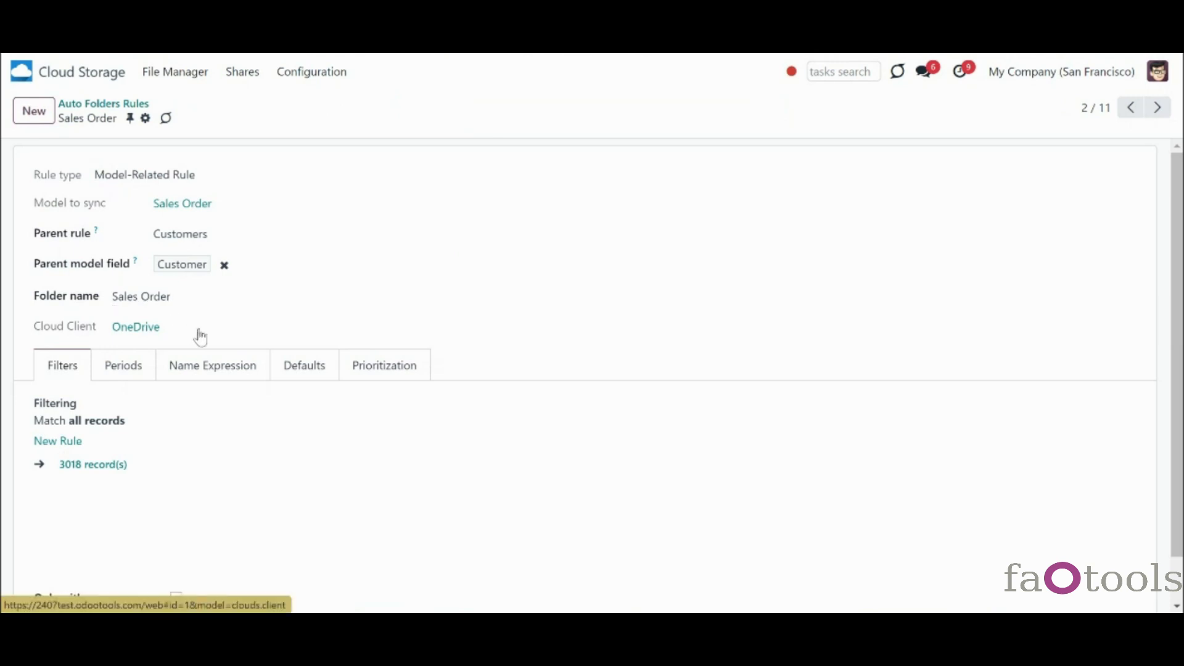
# - Clear OneDrive from the Sales Order rule's Cloud Client field
pyautogui.click(137, 328)
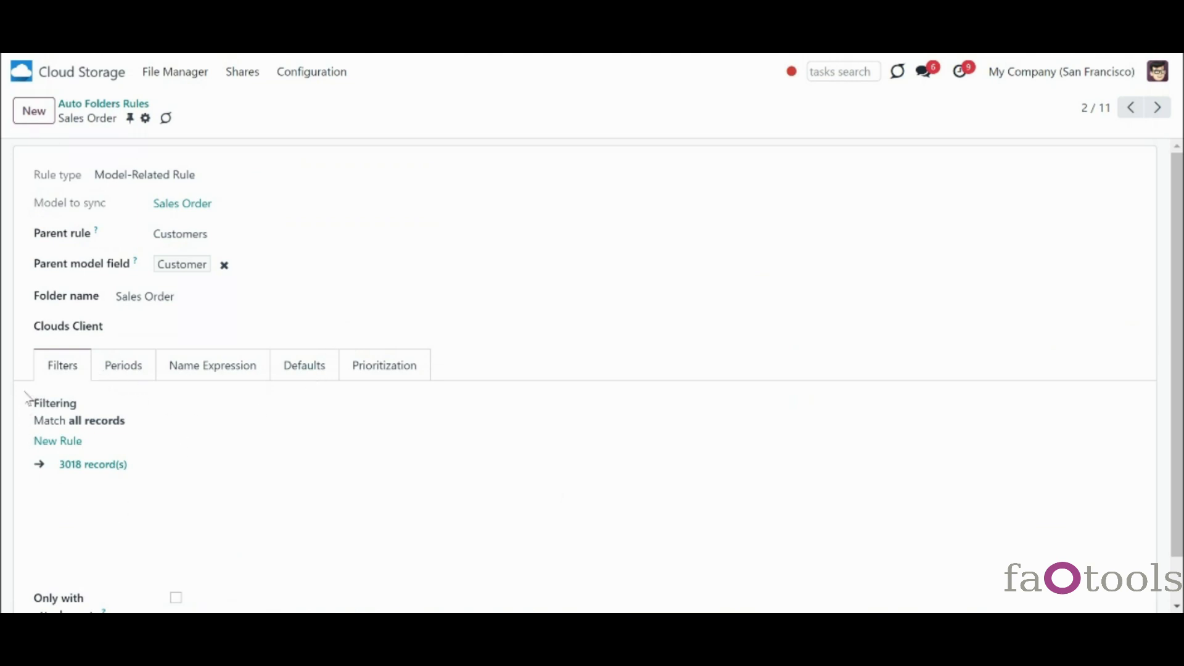
pyautogui.moveTo(1182, 451); pyautogui.dragTo(1183, 489)
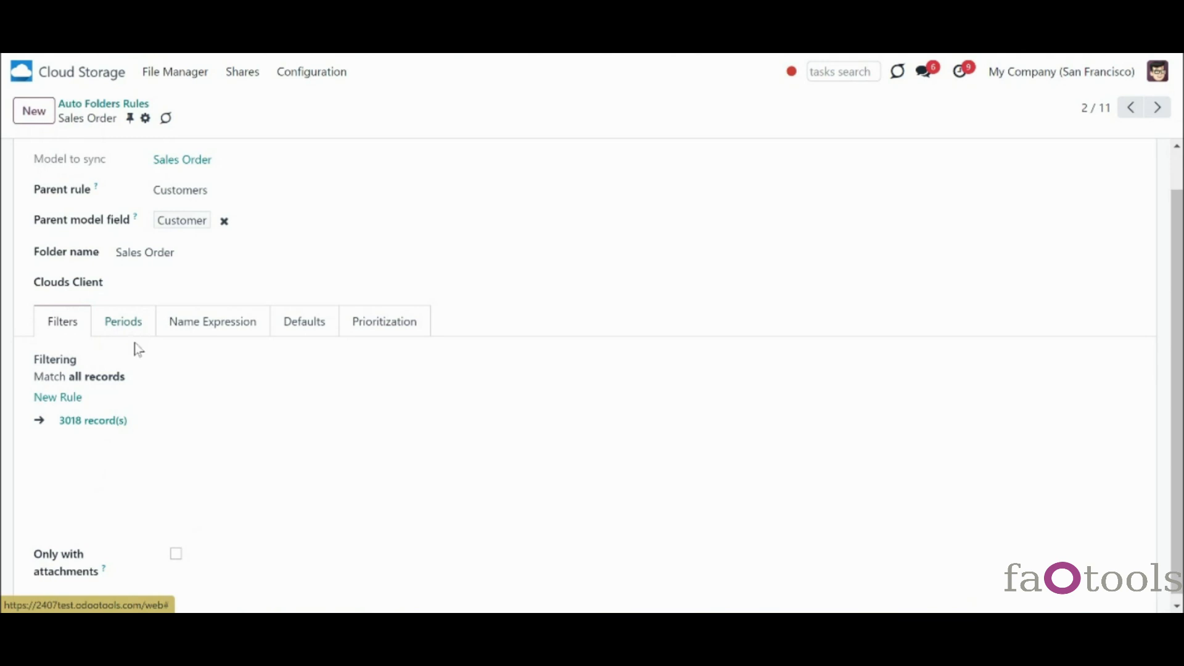
# - Replace the trial Salesperson filter with Total > 1000, matching 1690 sales orders
pyautogui.click(62, 399)
pyautogui.click(69, 407)
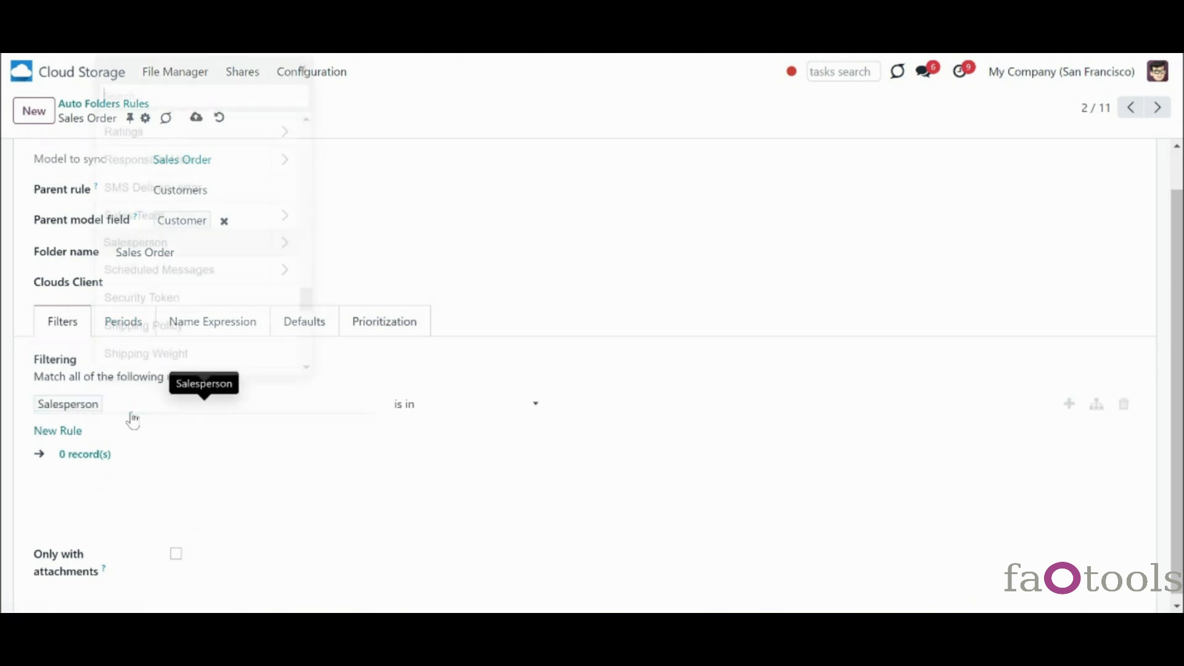
pyautogui.moveTo(308, 327)
pyautogui.mouseDown()
pyautogui.moveTo(316, 390)
pyautogui.moveTo(331, 137)
pyautogui.mouseUp()
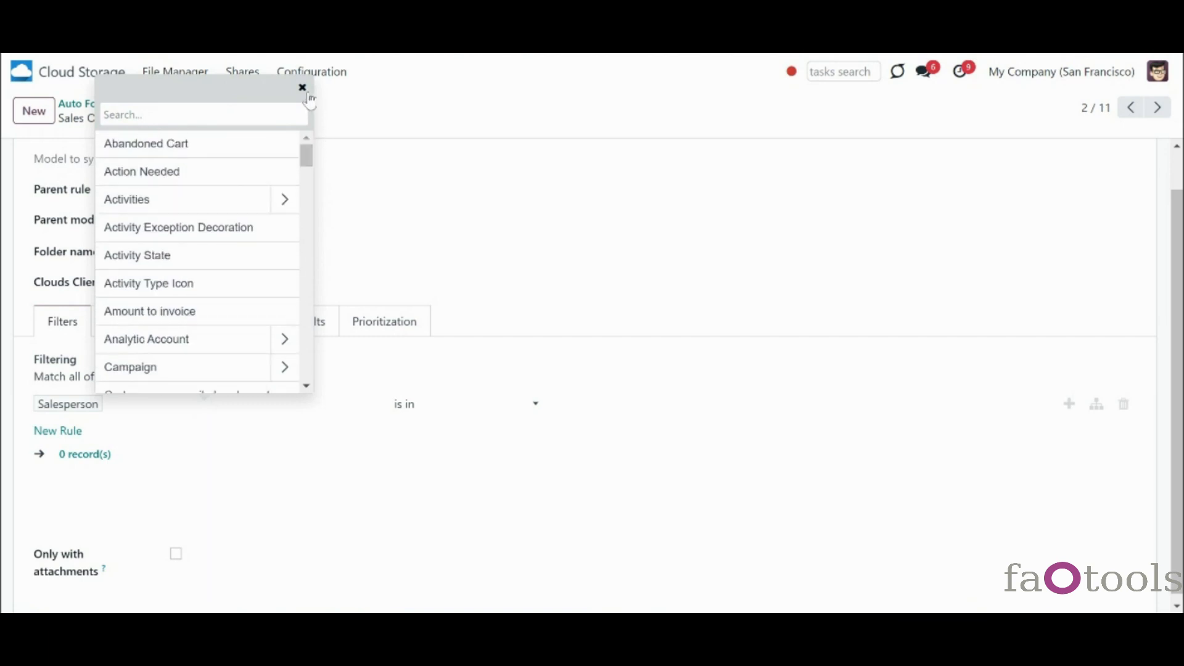
pyautogui.click(302, 87)
pyautogui.click(1123, 404)
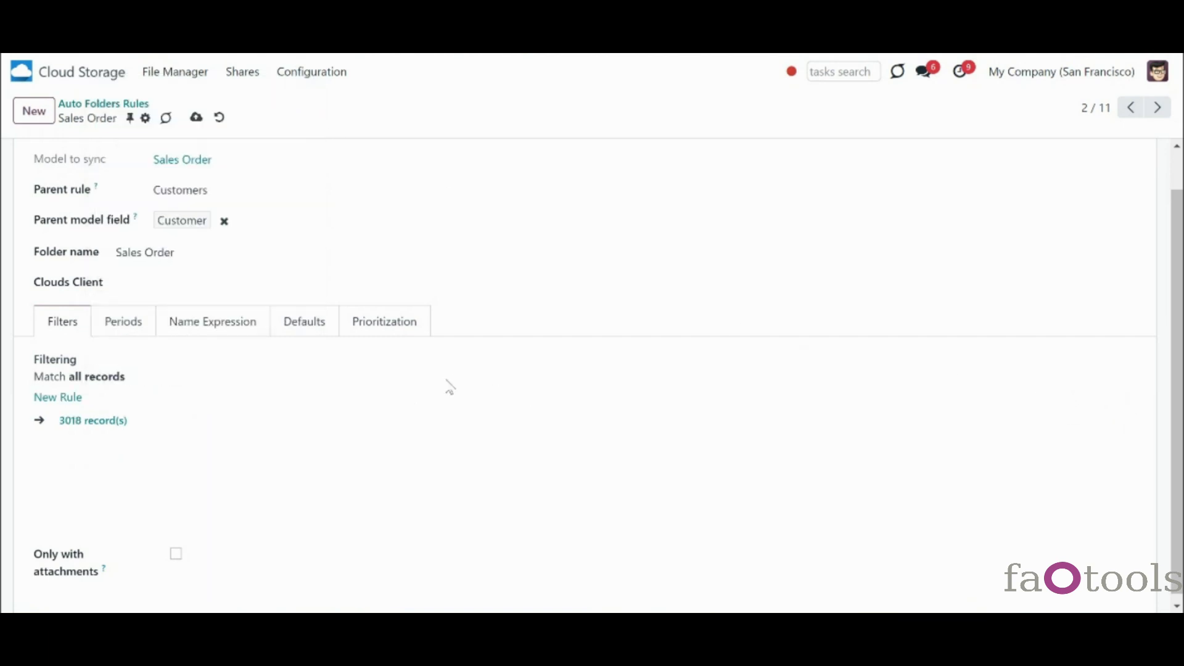
pyautogui.click(60, 401)
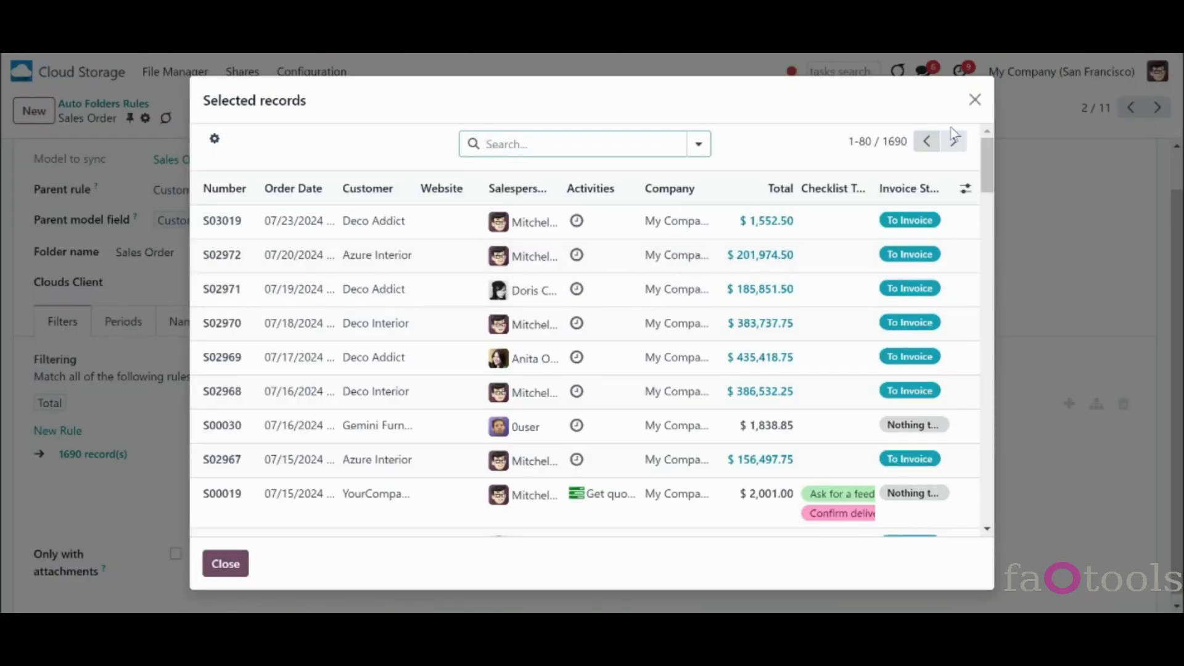
pyautogui.click(975, 100)
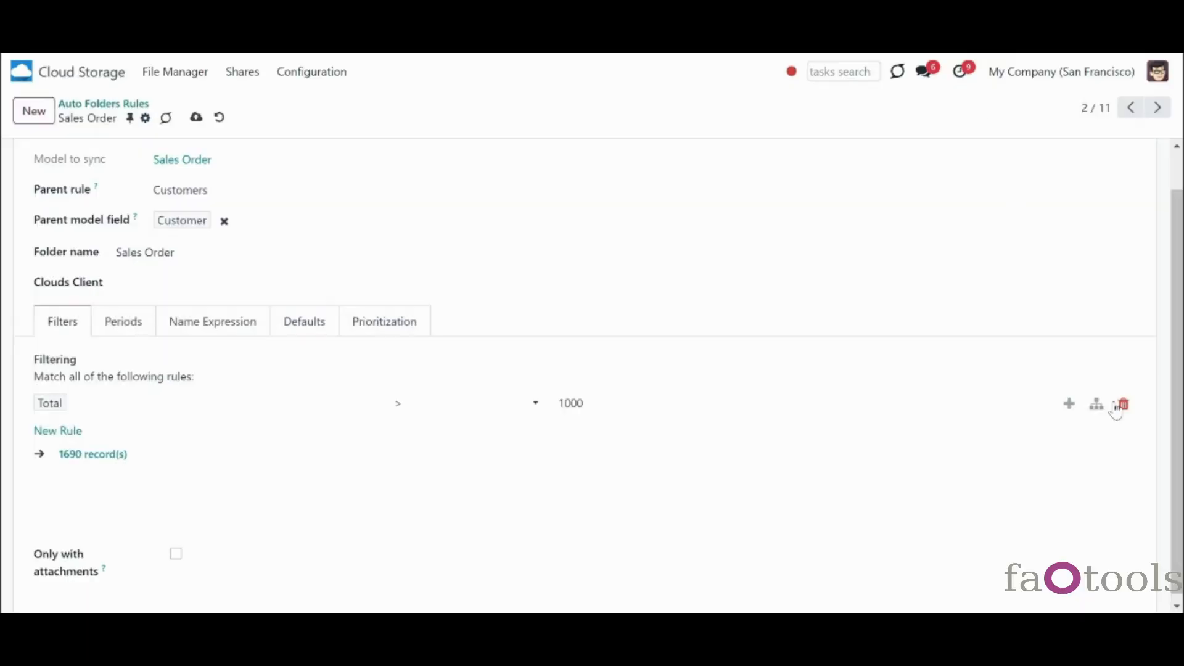
# - Duplicate the Total filter and change the copy to Total < 500
pyautogui.click(1070, 404)
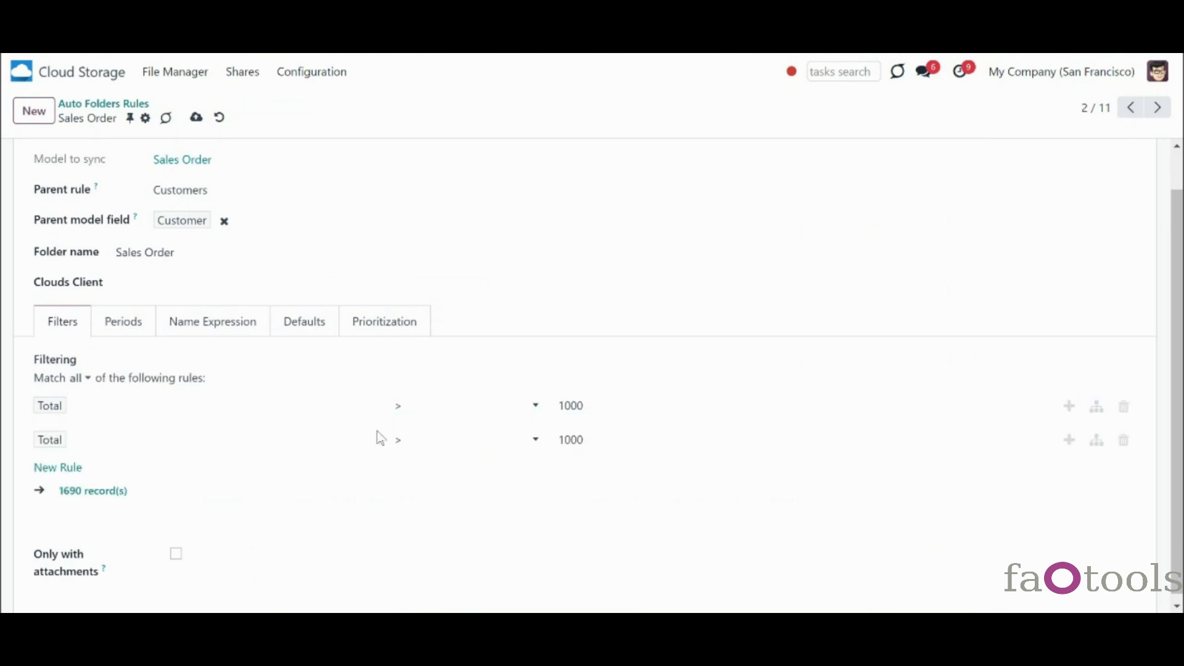
pyautogui.click(80, 380)
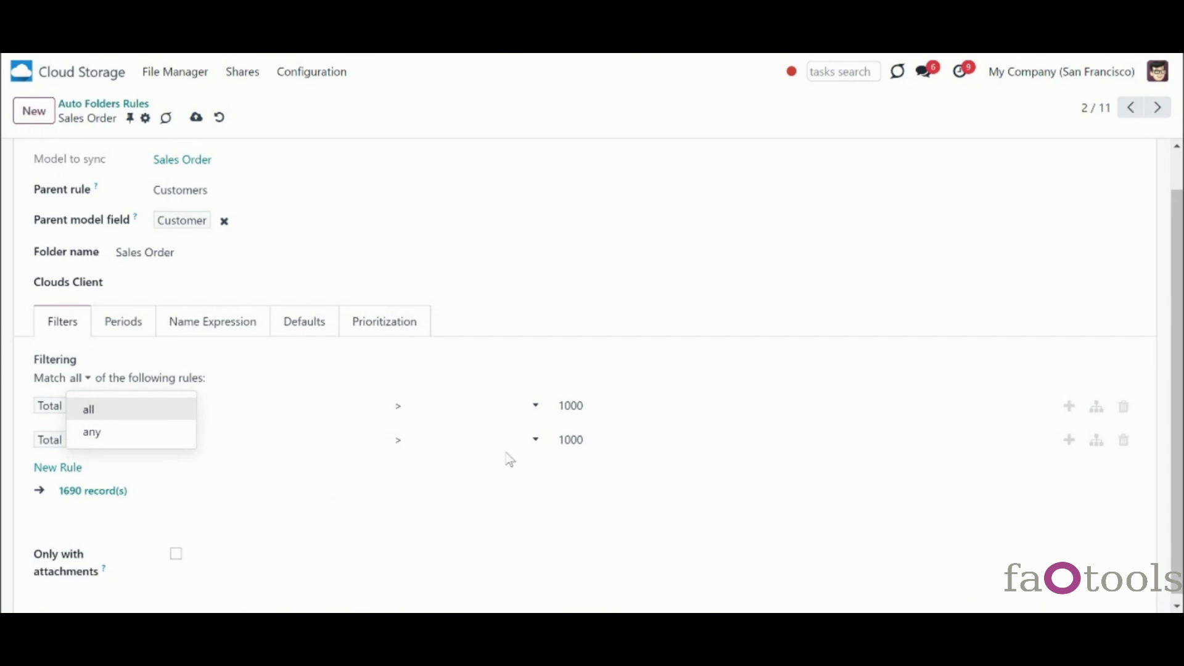
pyautogui.click(566, 409)
pyautogui.click(457, 422)
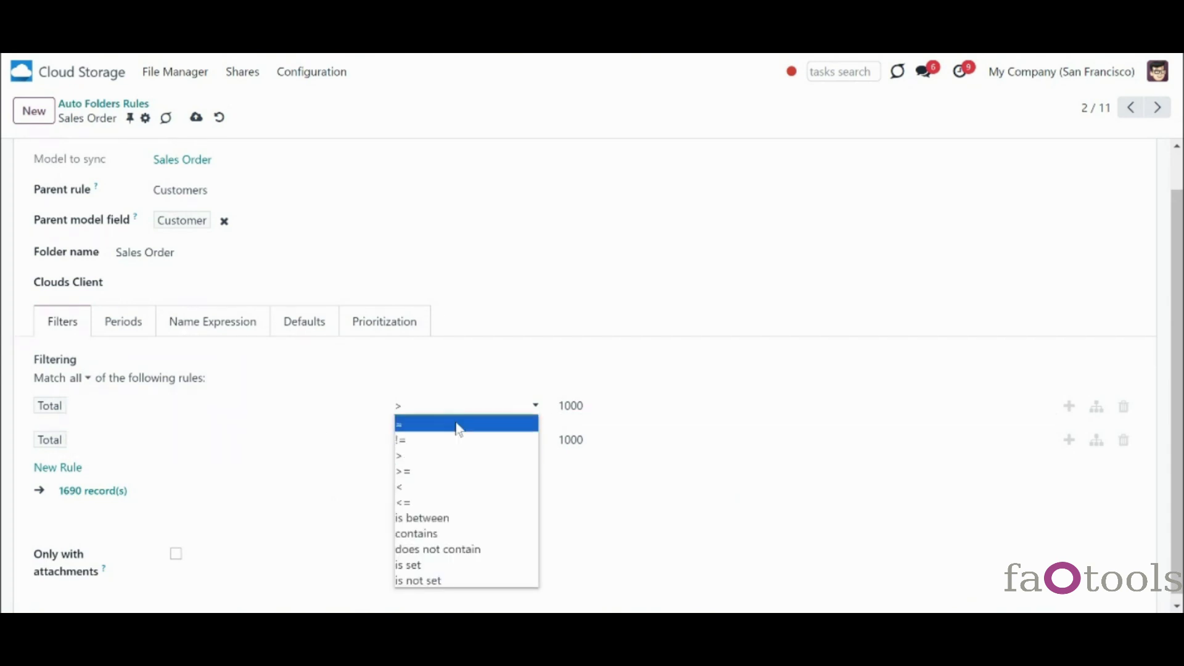
pyautogui.click(471, 488)
pyautogui.doubleClick(565, 407)
pyautogui.write('1')
pyautogui.doubleClick(560, 407)
pyautogui.write('500')
pyautogui.click(578, 529)
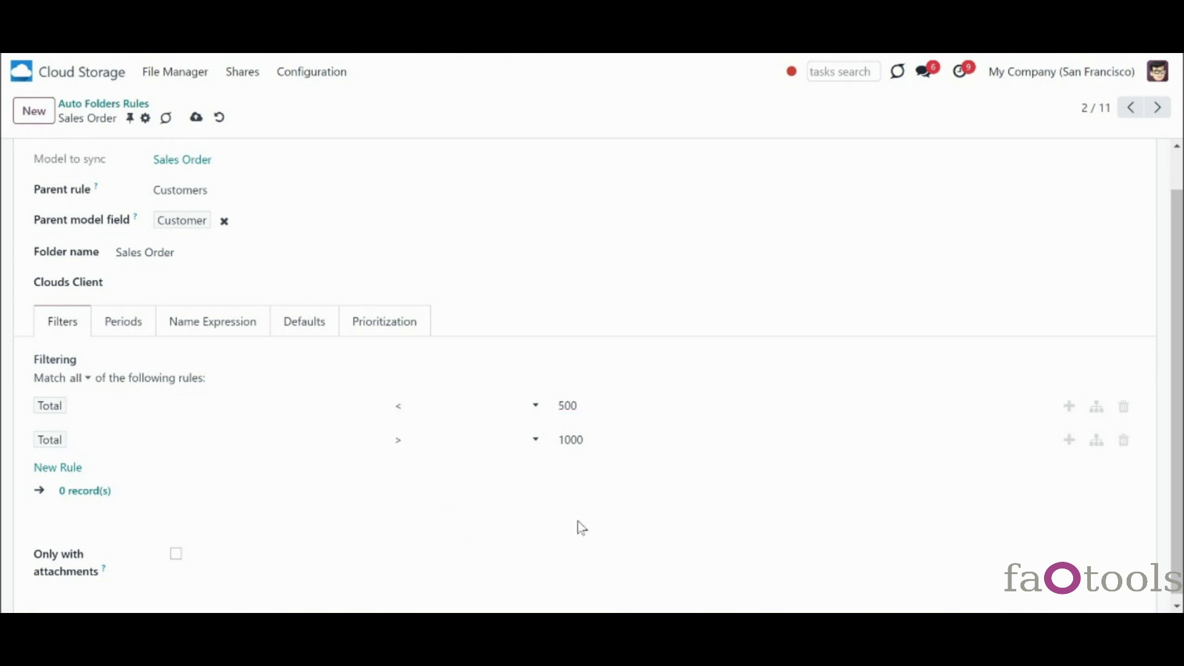
# - Switch matching to any, then delete the Total < 500 rule again
pyautogui.click(80, 381)
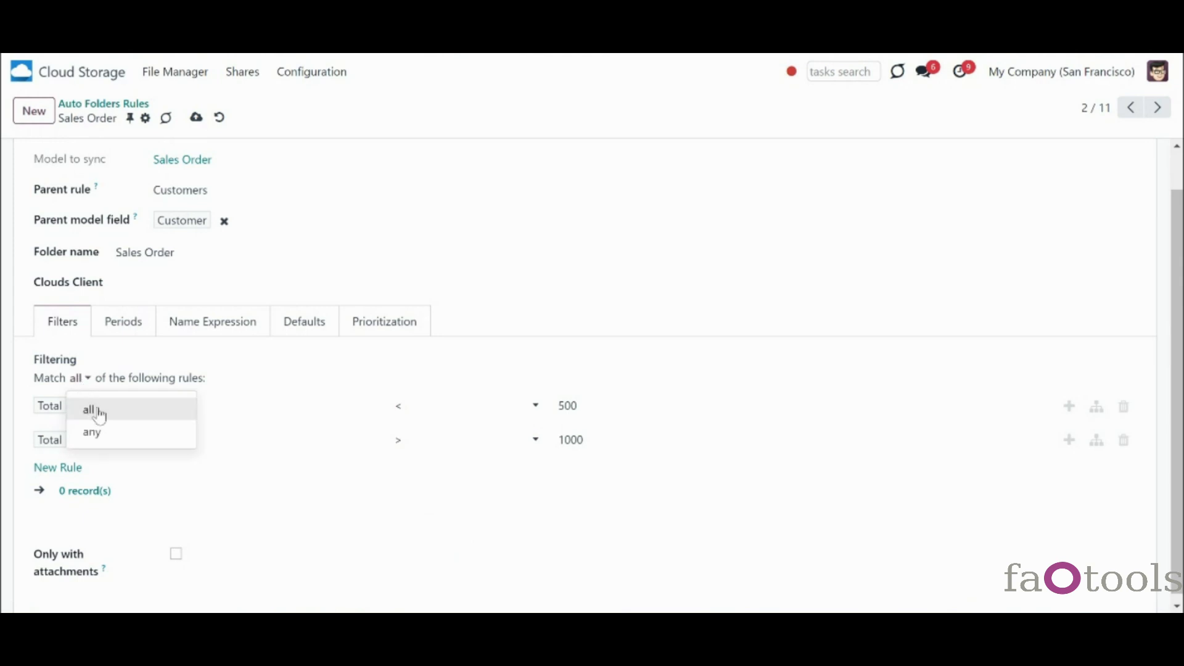
pyautogui.click(127, 433)
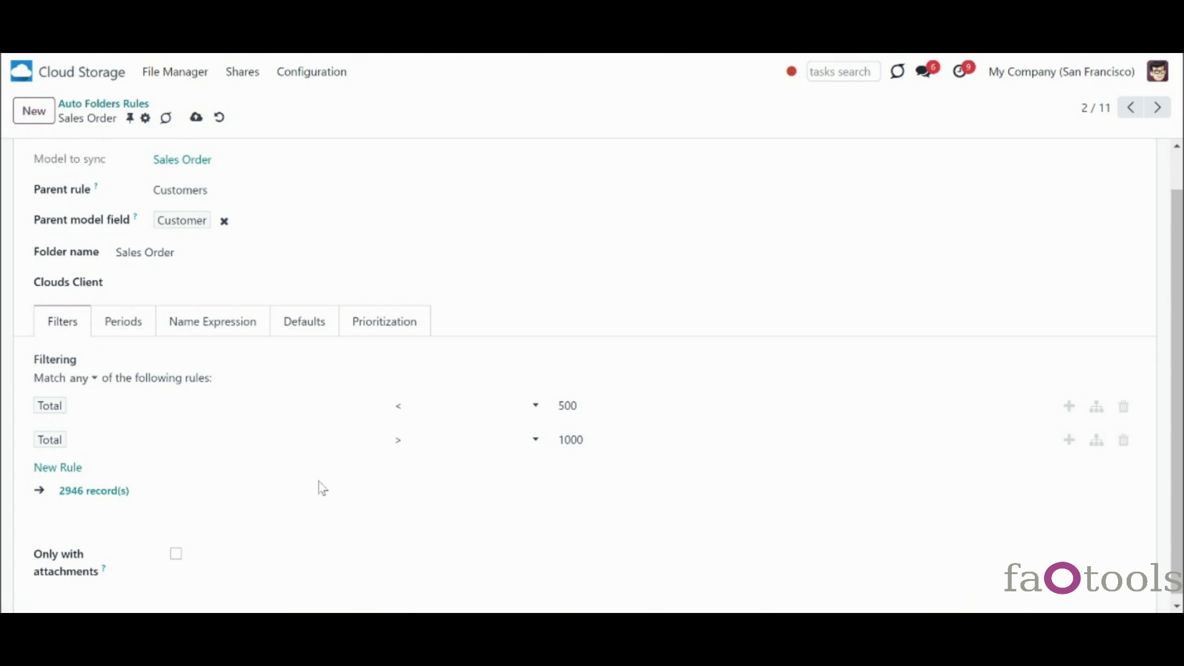
pyautogui.click(1124, 406)
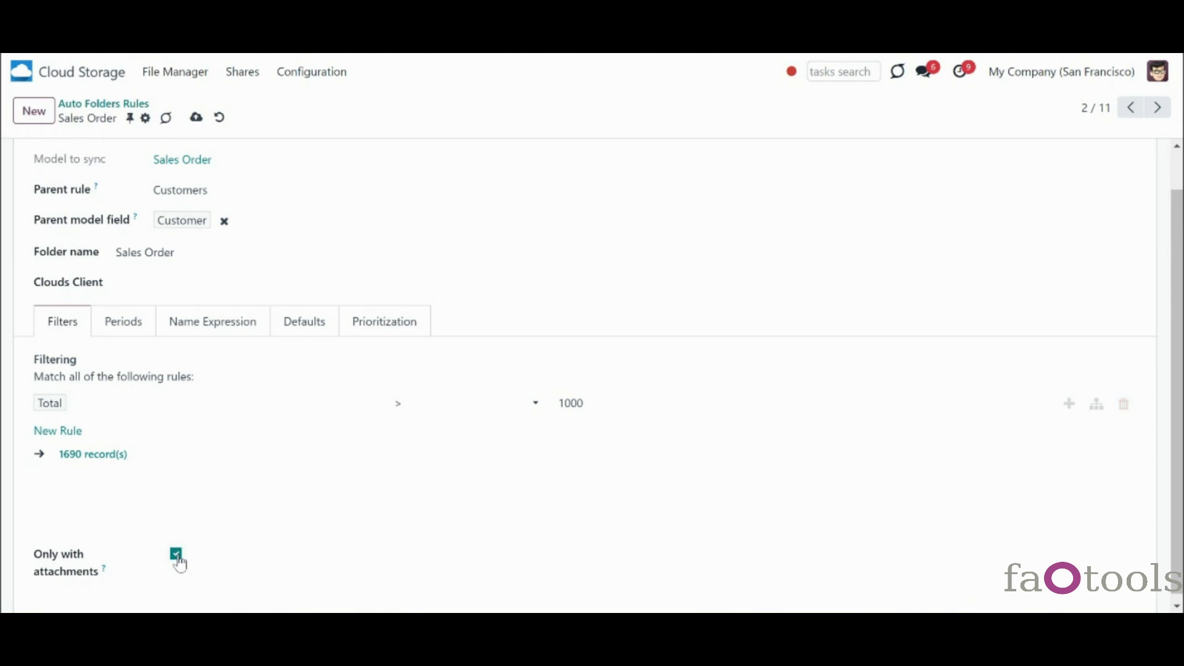
pyautogui.moveTo(1179, 498); pyautogui.dragTo(1183, 535)
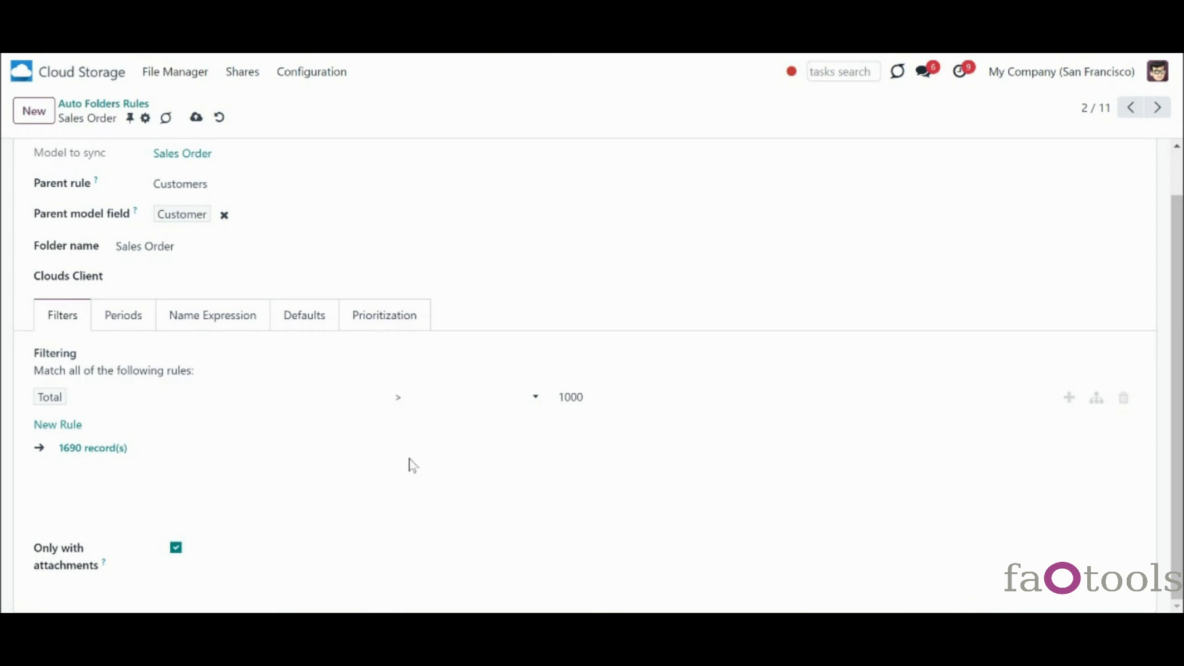
pyautogui.scroll(1, 370, 506)
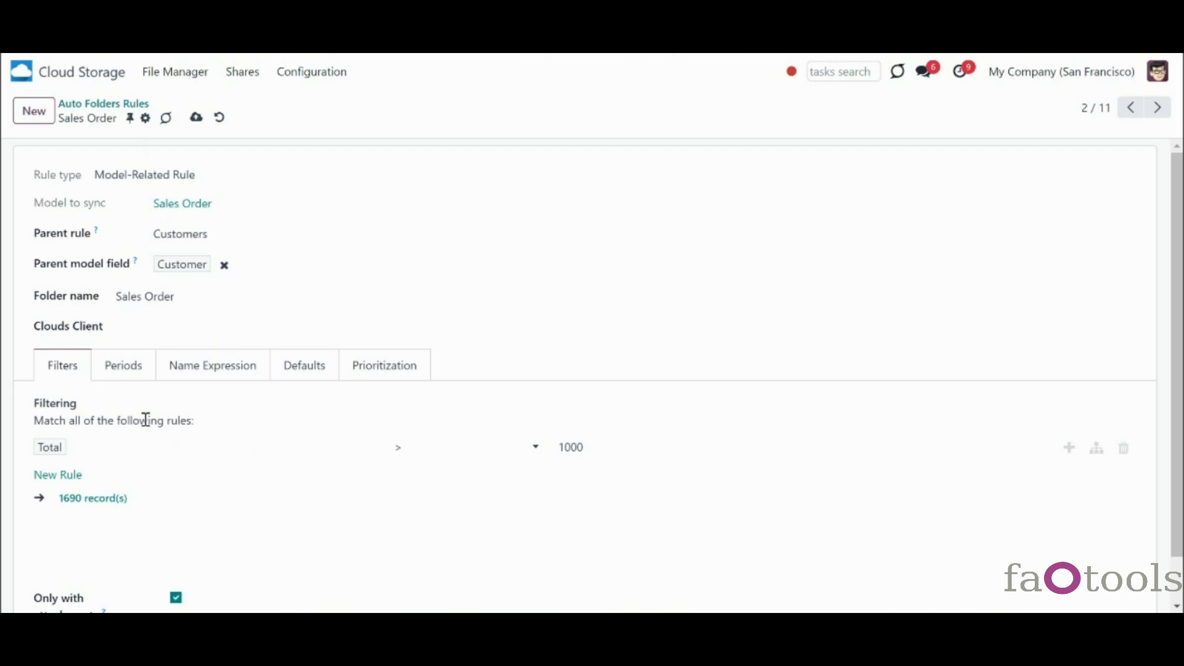
# - Add a Creation Date (Sales Order) period: the last 2 months, inclusive, compared to today
pyautogui.click(129, 373)
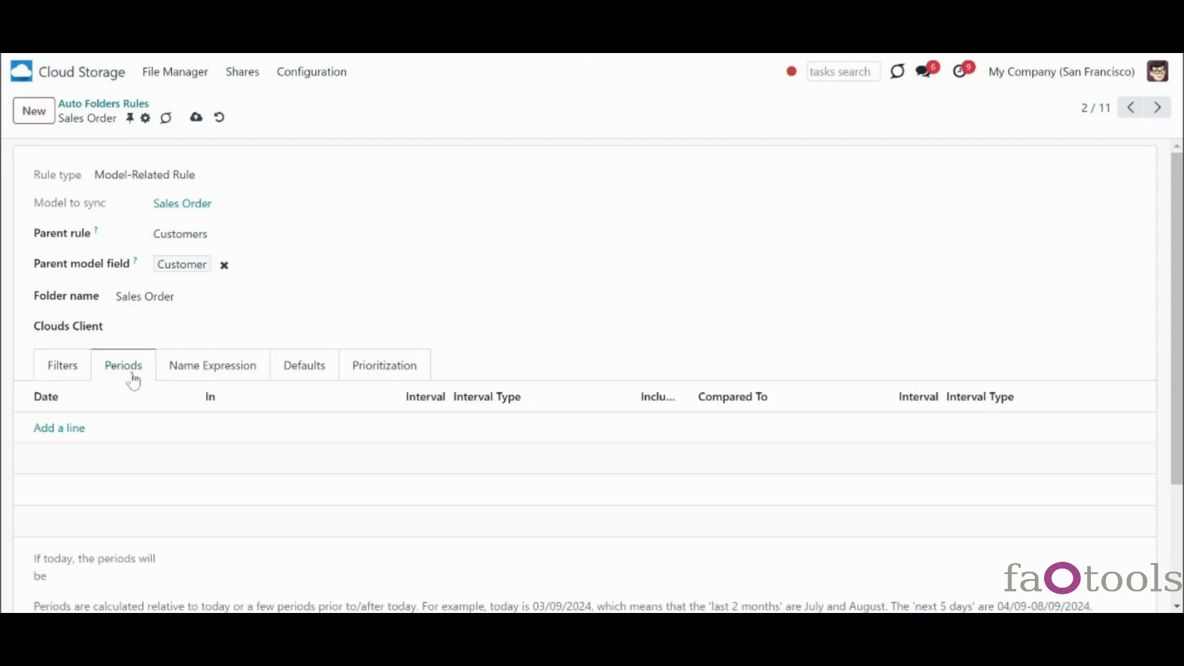
pyautogui.click(55, 435)
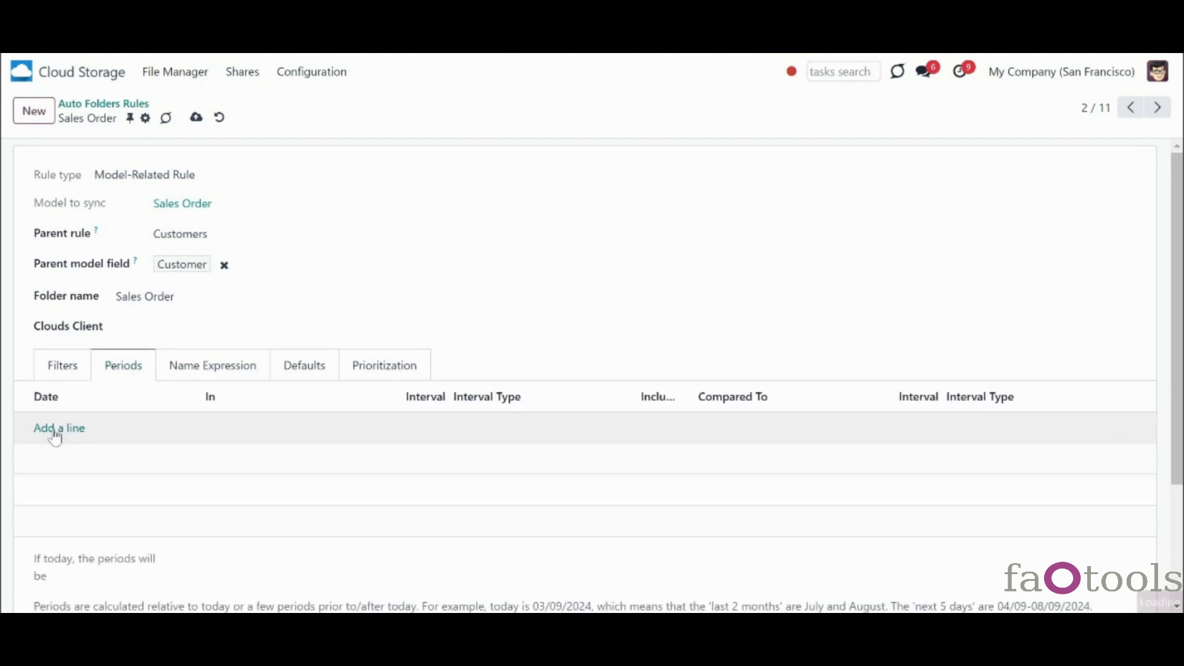
pyautogui.click(69, 427)
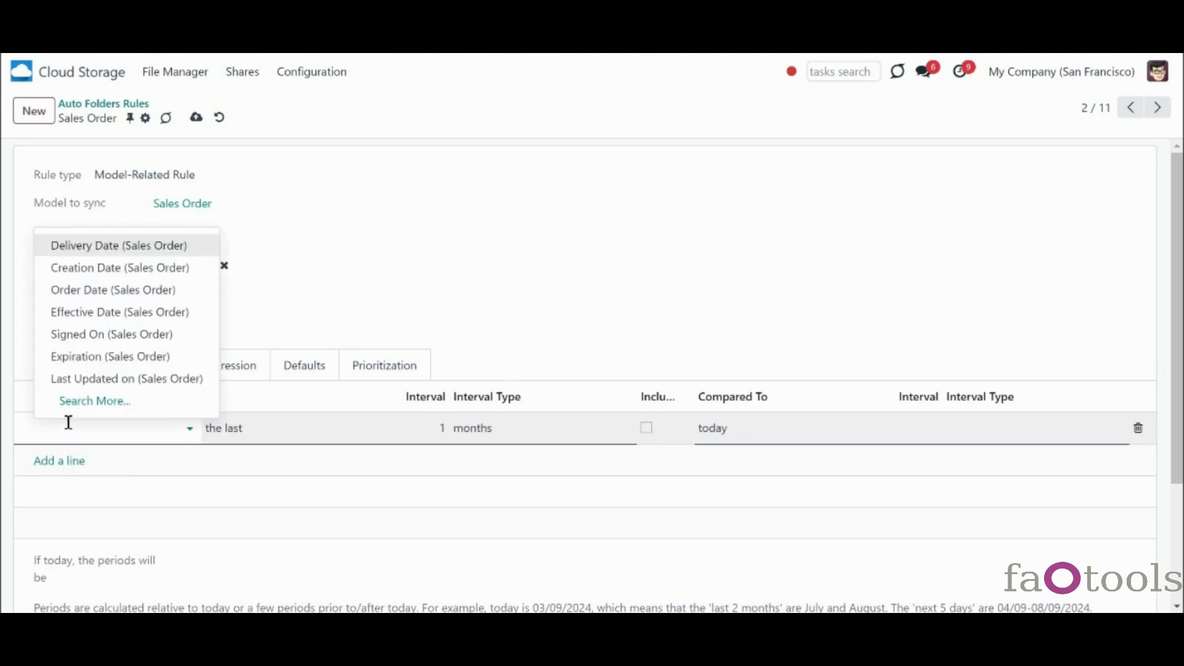
pyautogui.click(97, 269)
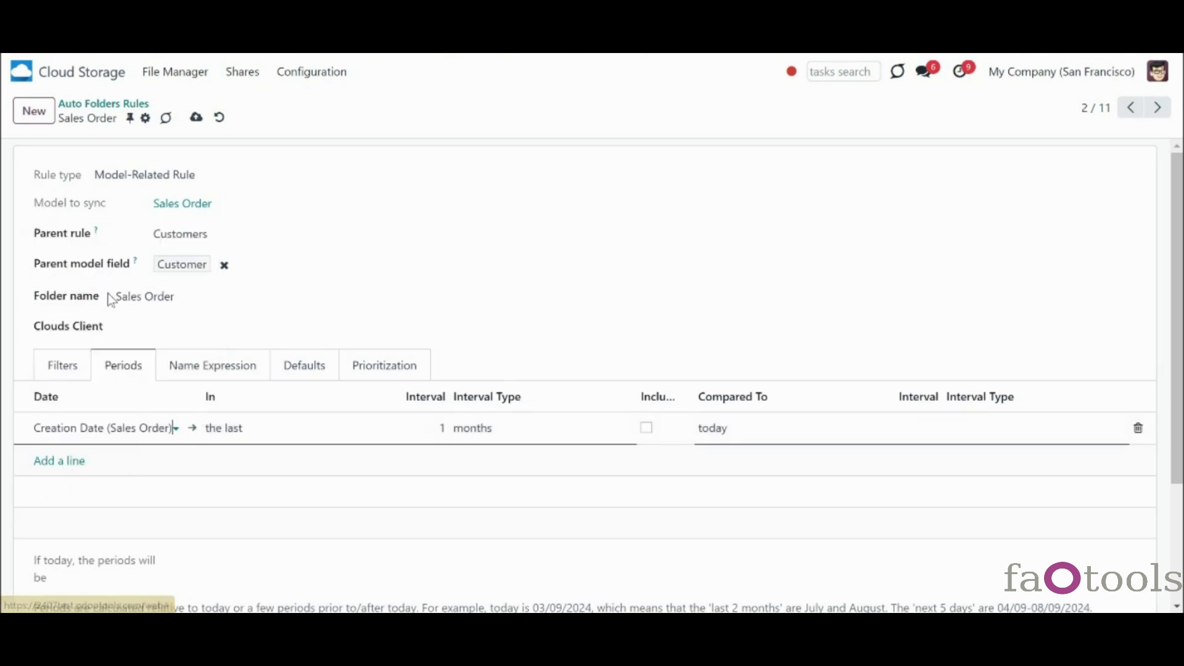
pyautogui.click(223, 439)
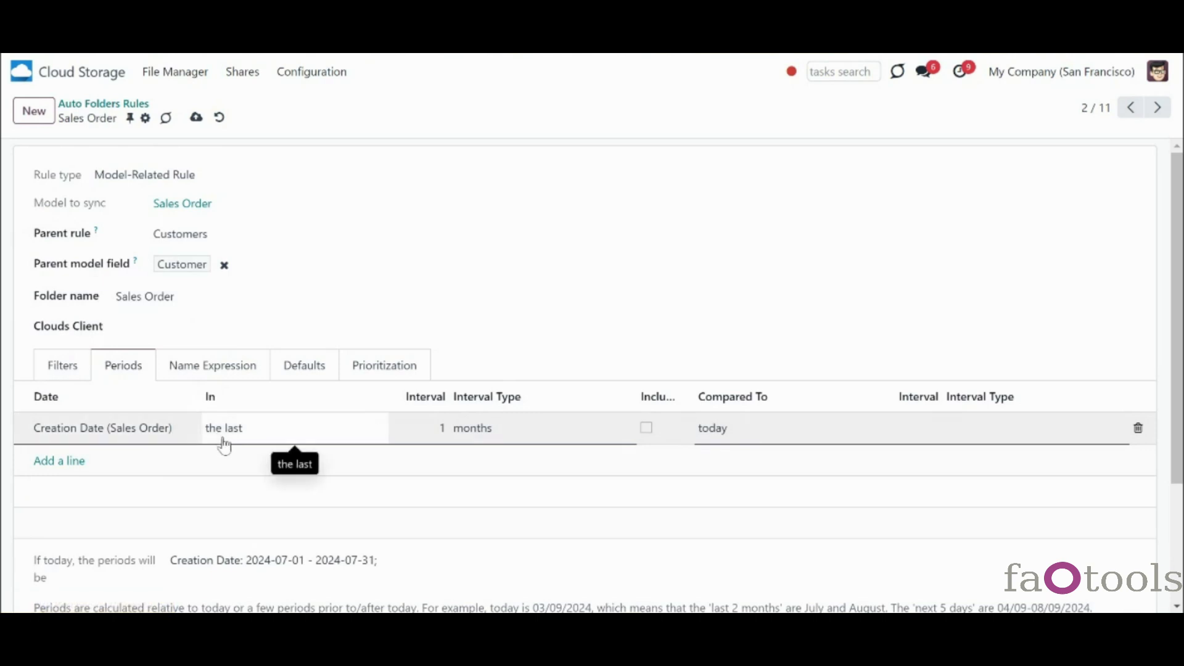
pyautogui.click(383, 434)
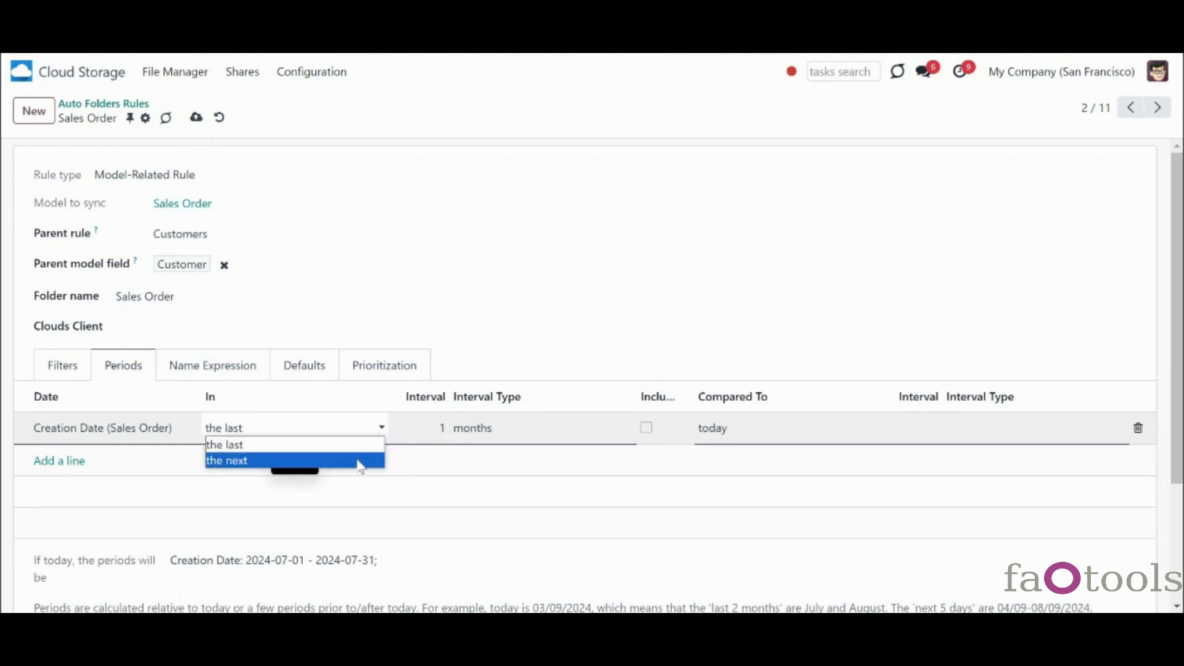
pyautogui.click(446, 427)
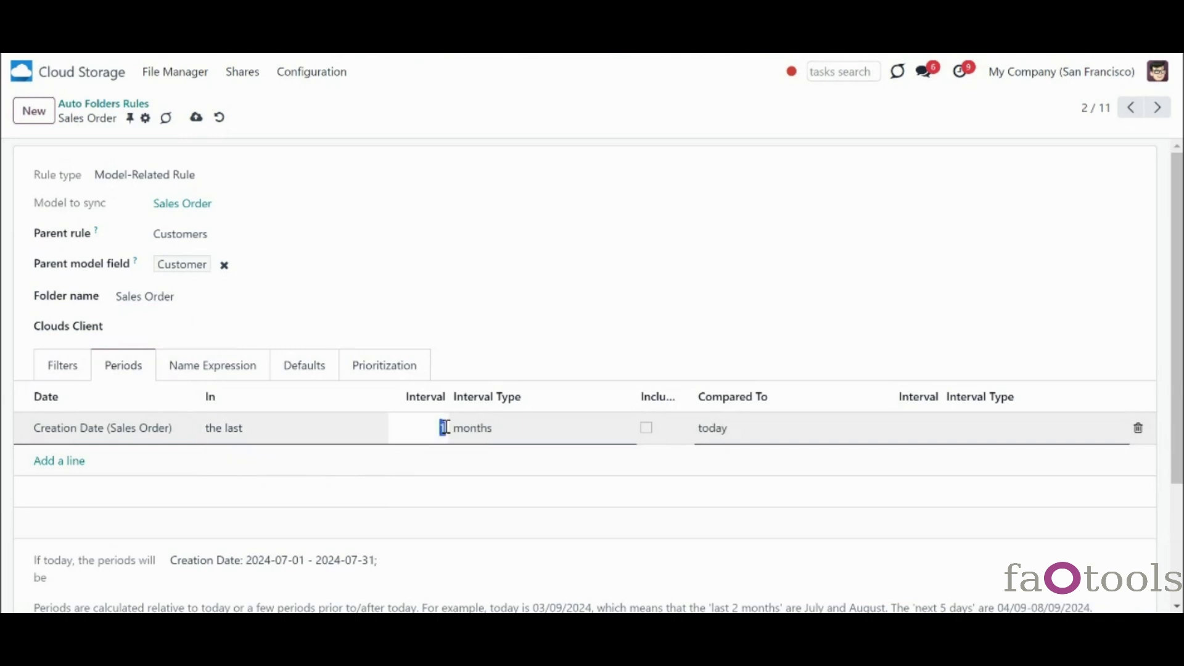
pyautogui.write('2')
pyautogui.click(647, 428)
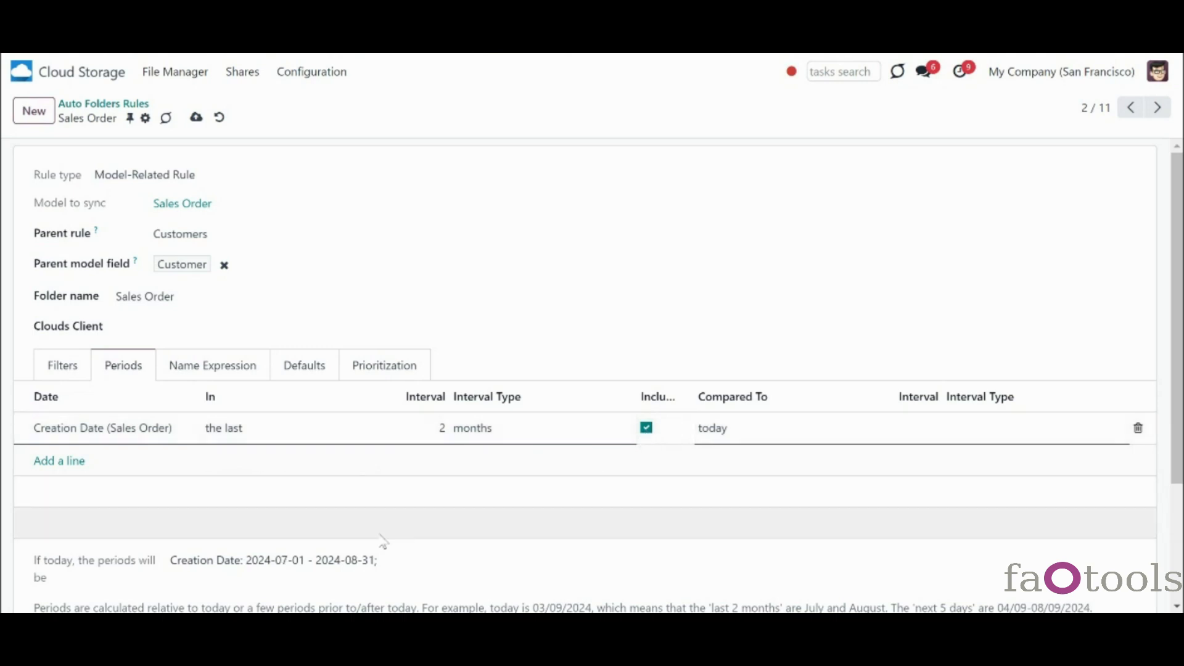
pyautogui.click(712, 435)
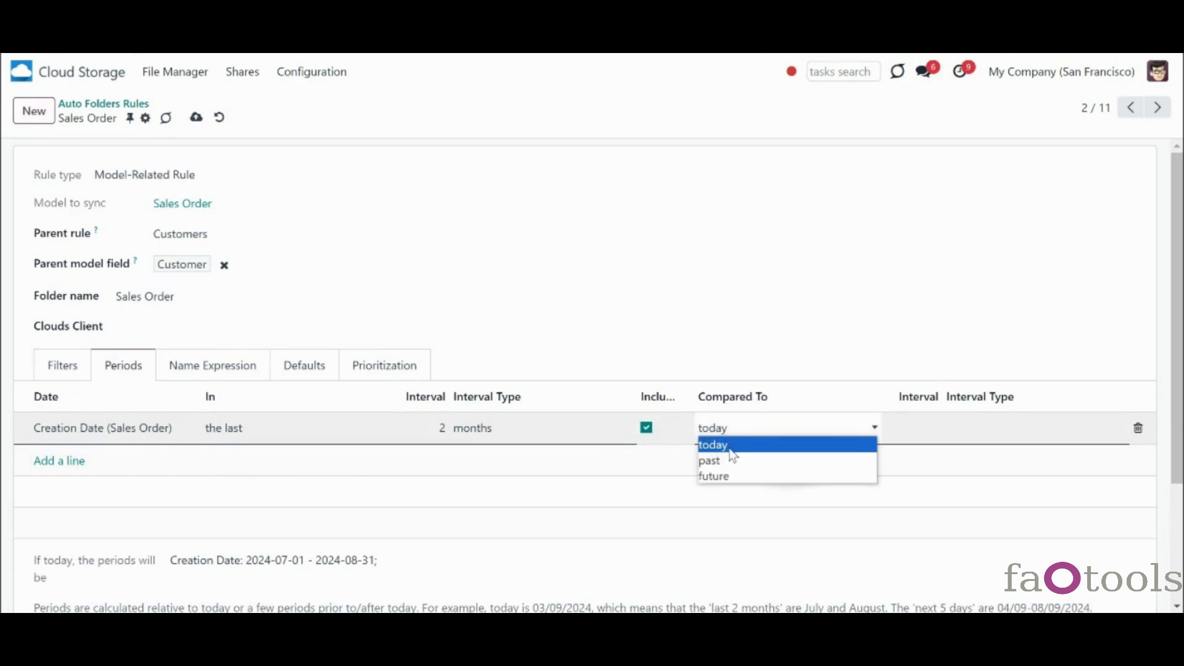
pyautogui.click(730, 450)
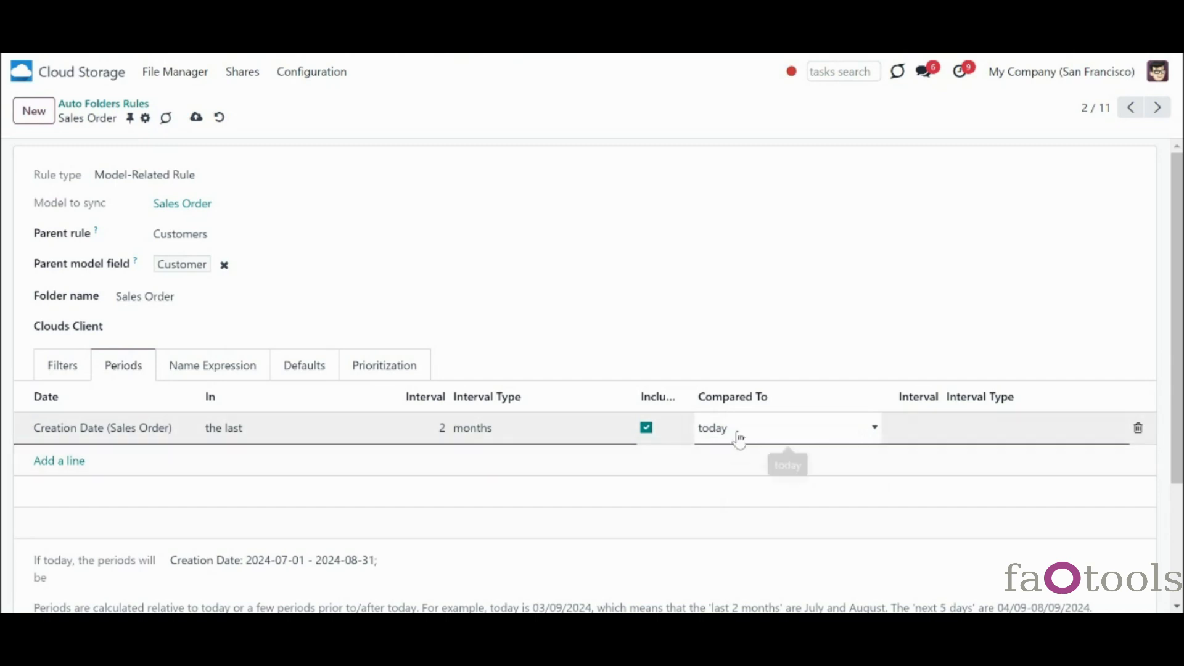
pyautogui.click(739, 438)
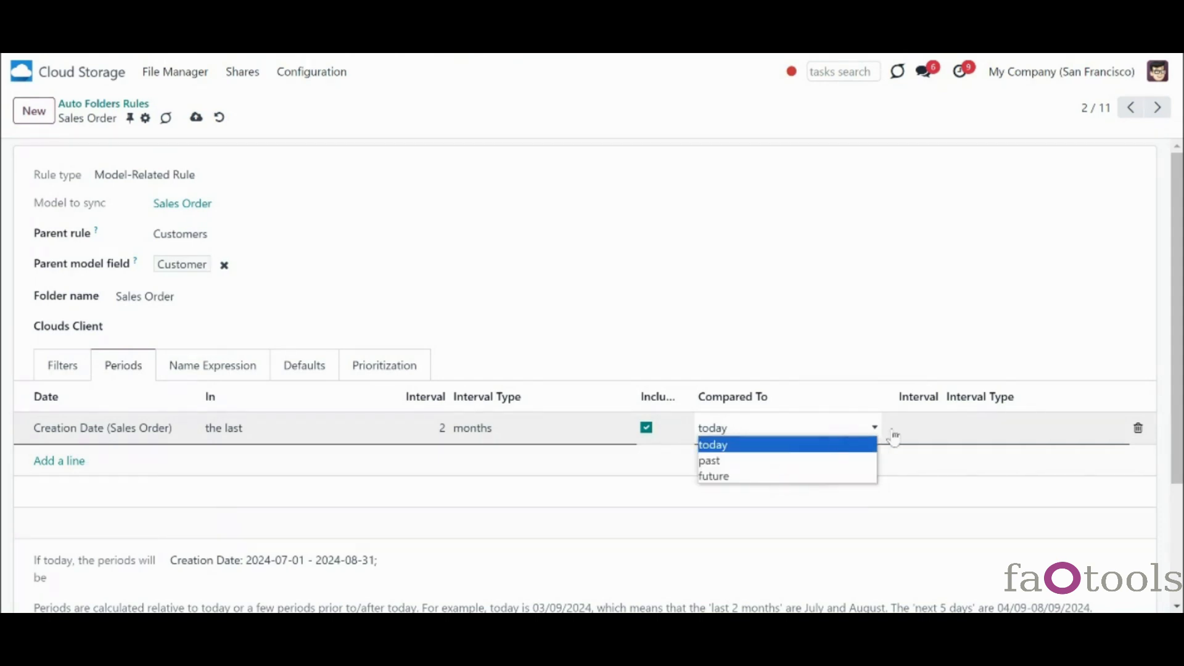
pyautogui.click(842, 428)
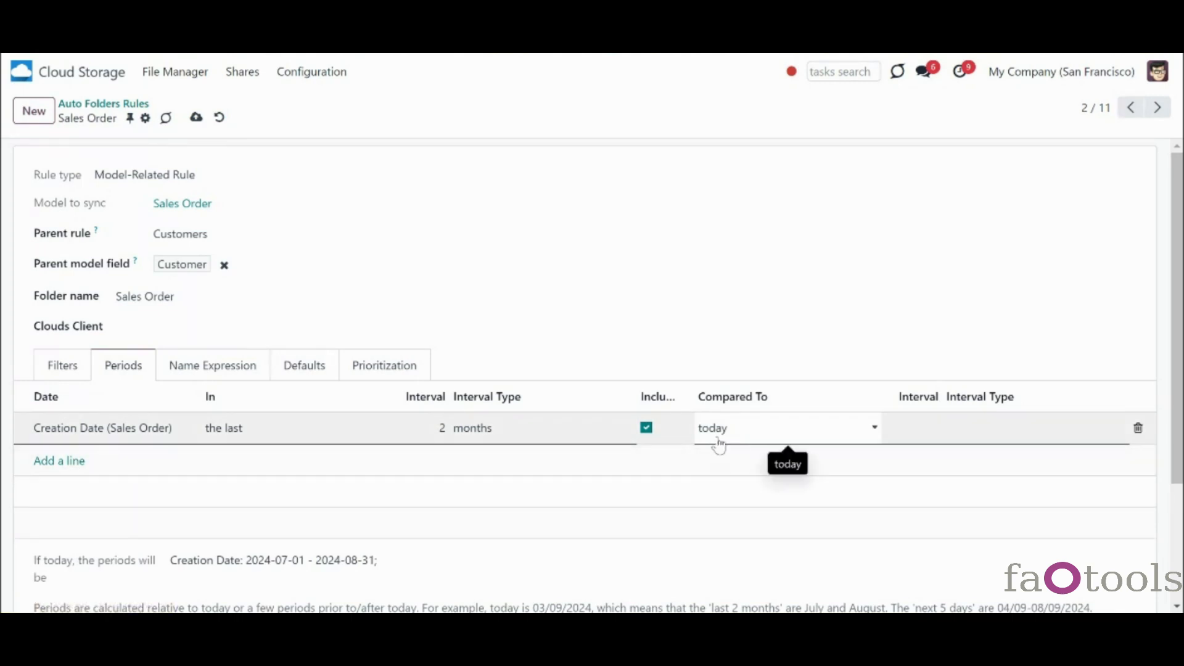
pyautogui.click(874, 432)
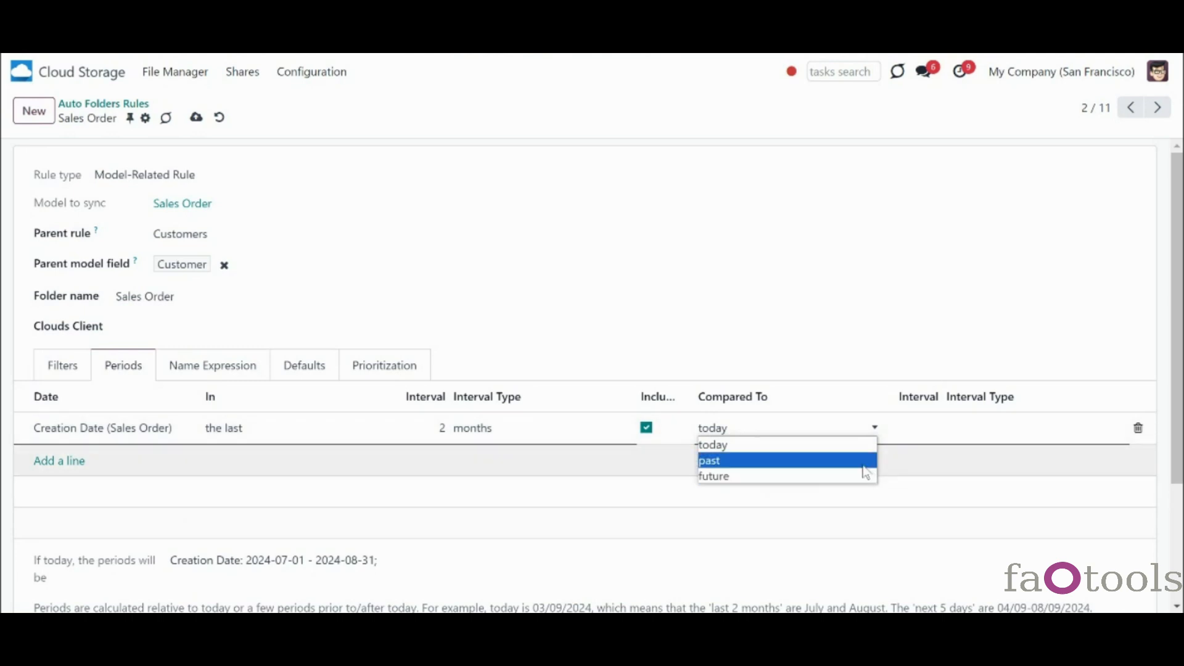
pyautogui.click(834, 451)
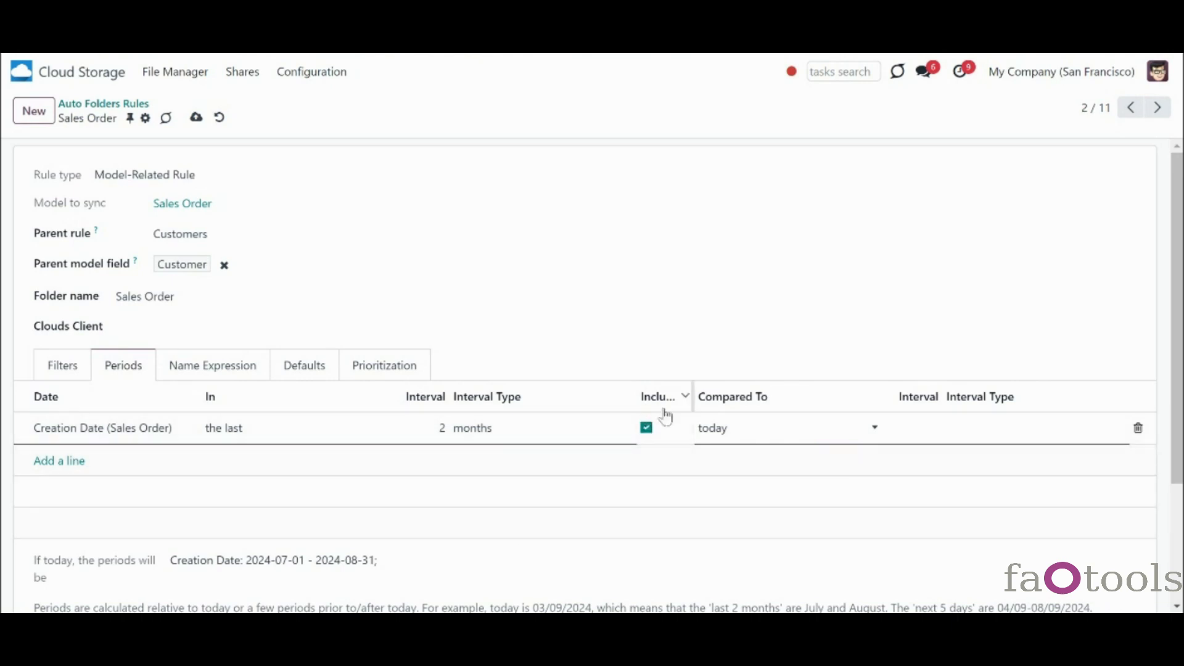
pyautogui.click(493, 435)
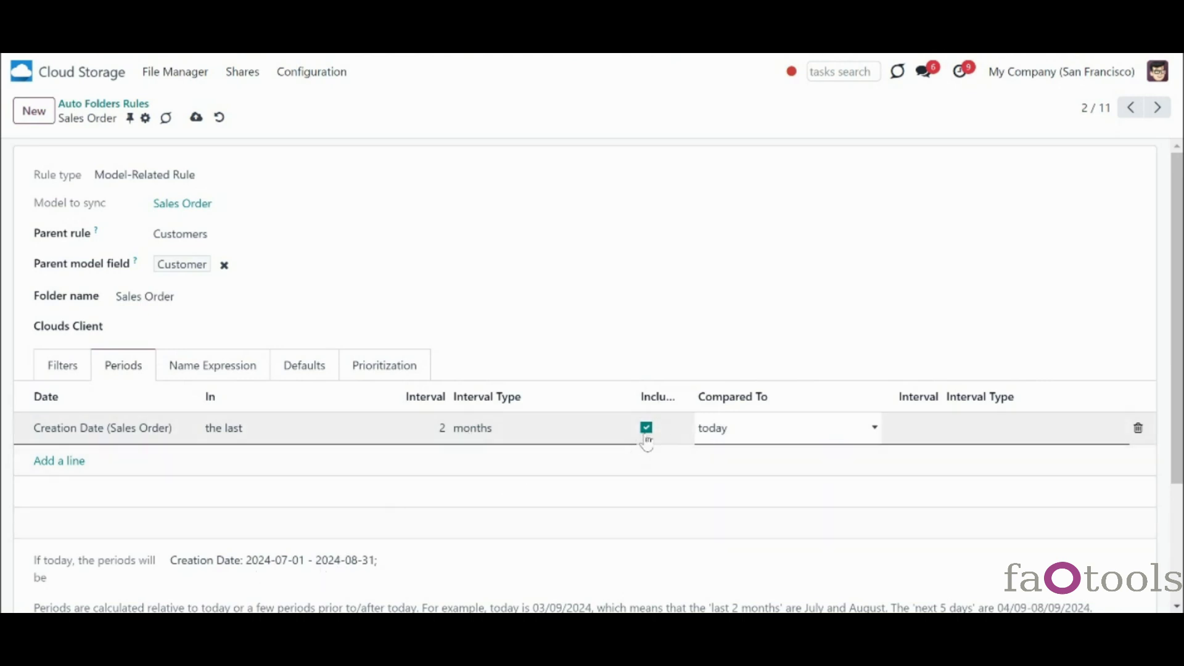
pyautogui.click(385, 427)
pyautogui.click(341, 460)
pyautogui.click(427, 585)
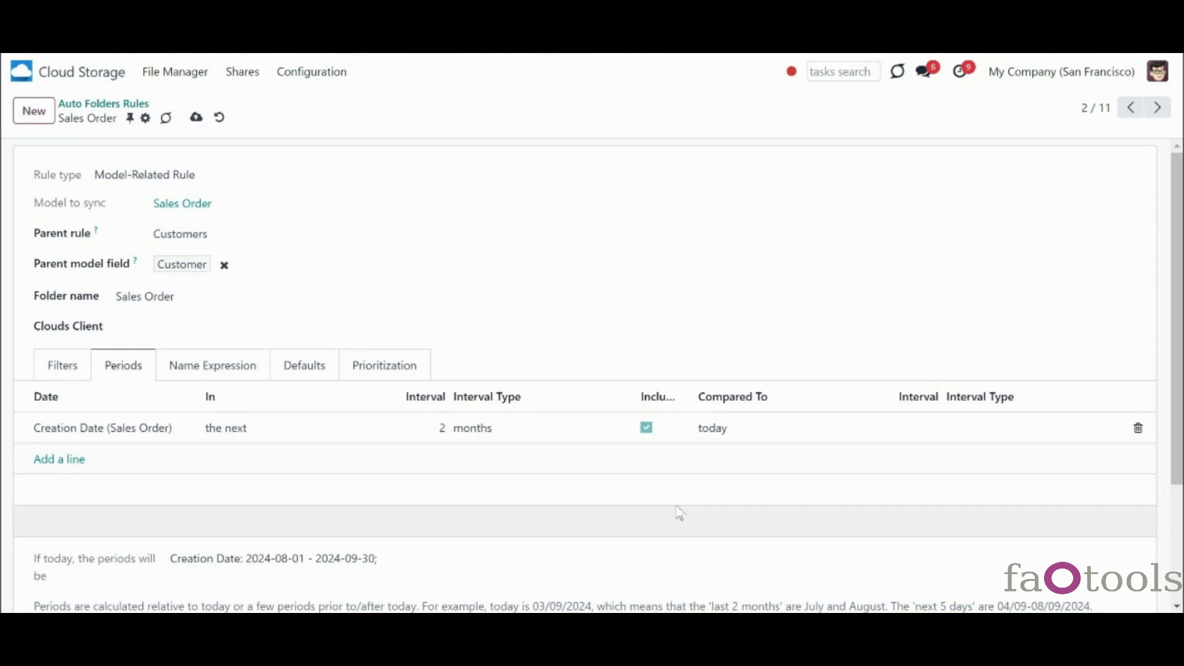
pyautogui.click(754, 437)
pyautogui.click(758, 460)
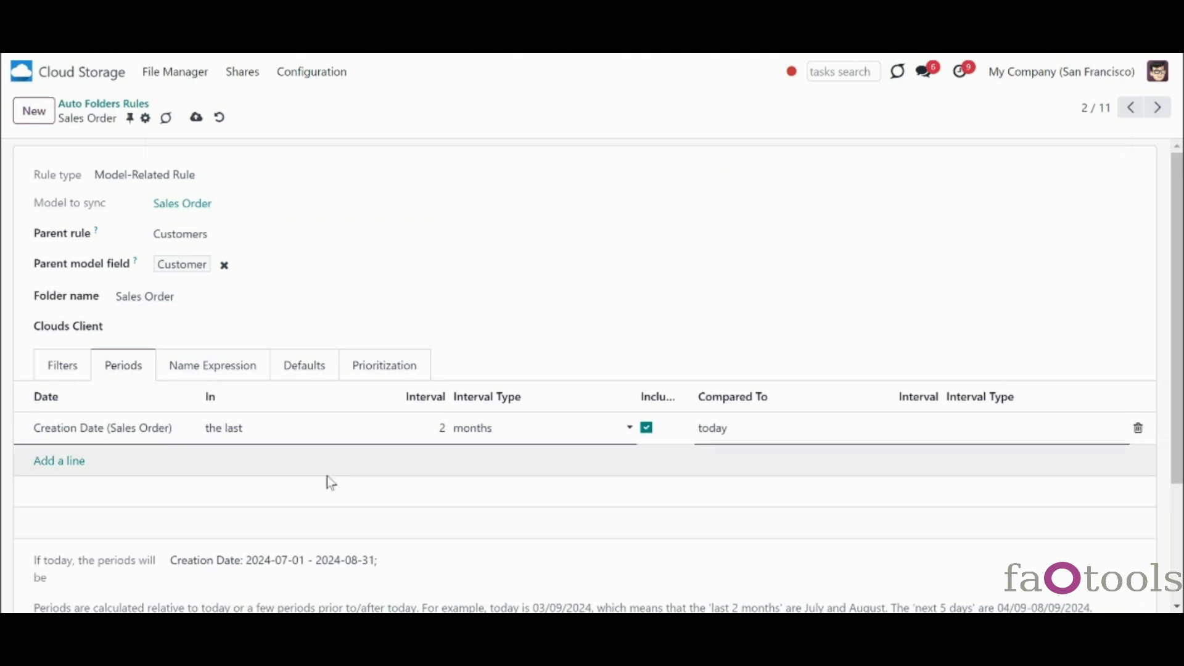
# - Change the period interval to years, compared to the past with a 2-year offset
pyautogui.click(470, 439)
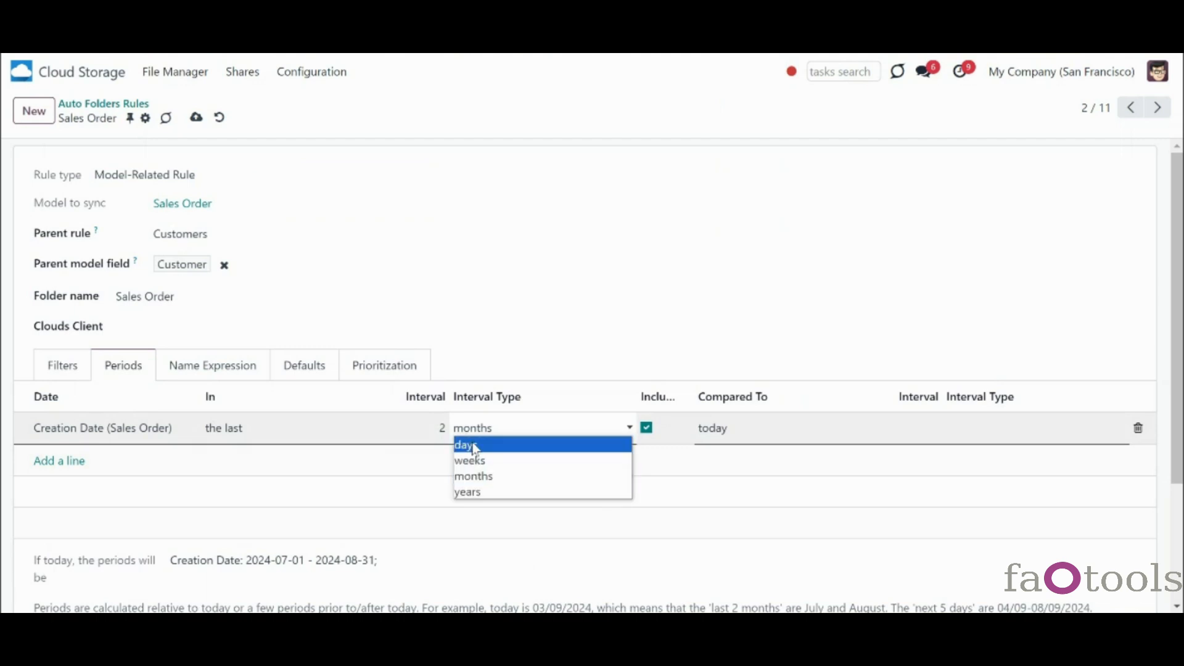
pyautogui.click(496, 492)
pyautogui.click(784, 441)
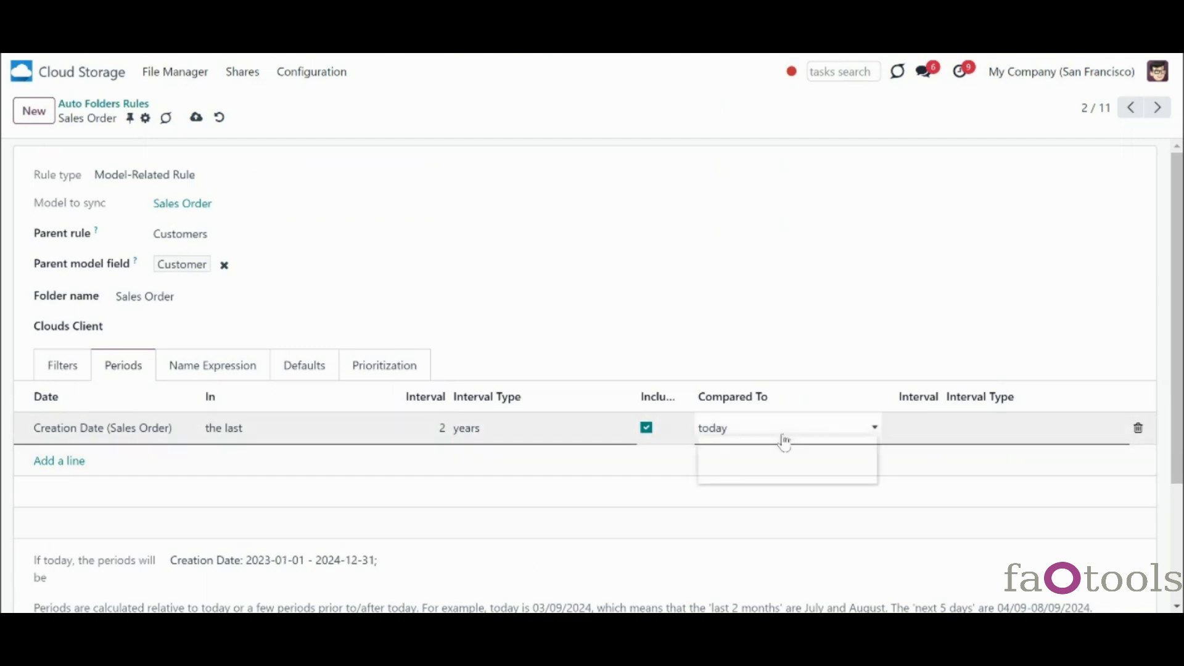
pyautogui.click(788, 462)
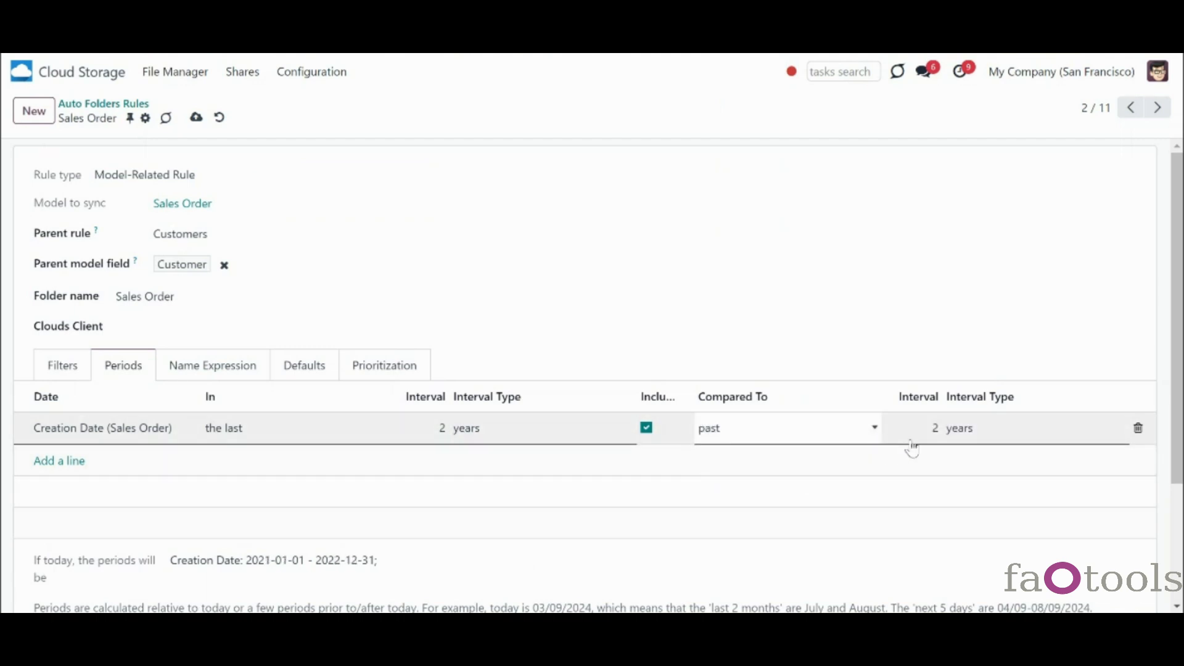
pyautogui.click(1014, 448)
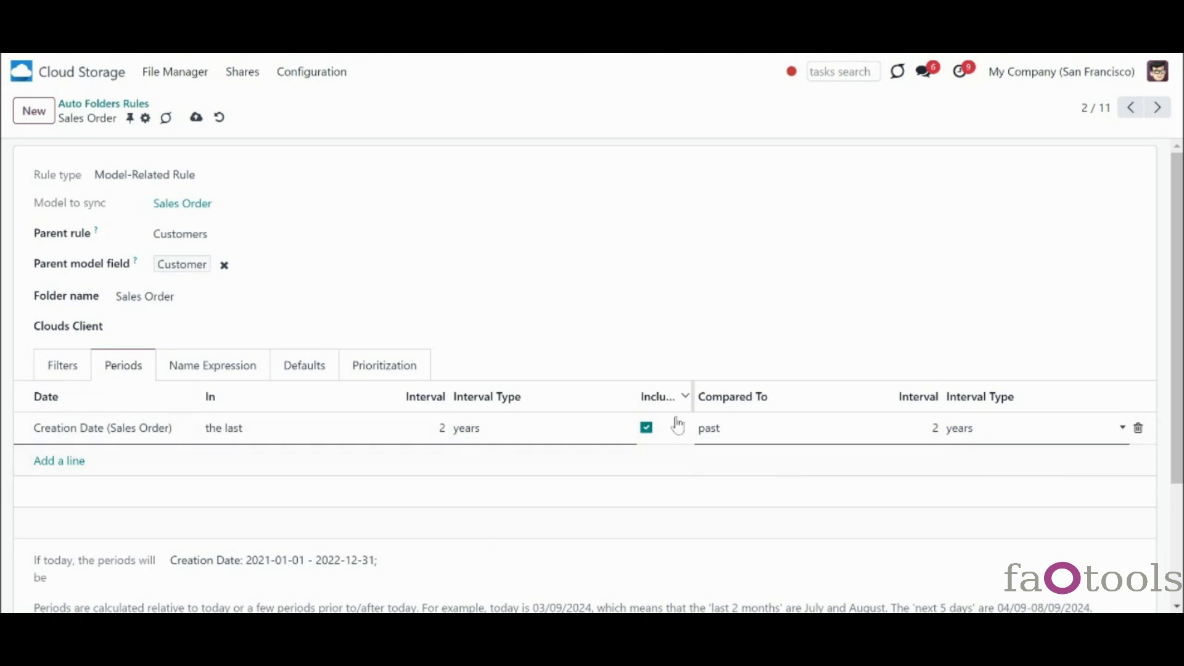
pyautogui.click(451, 548)
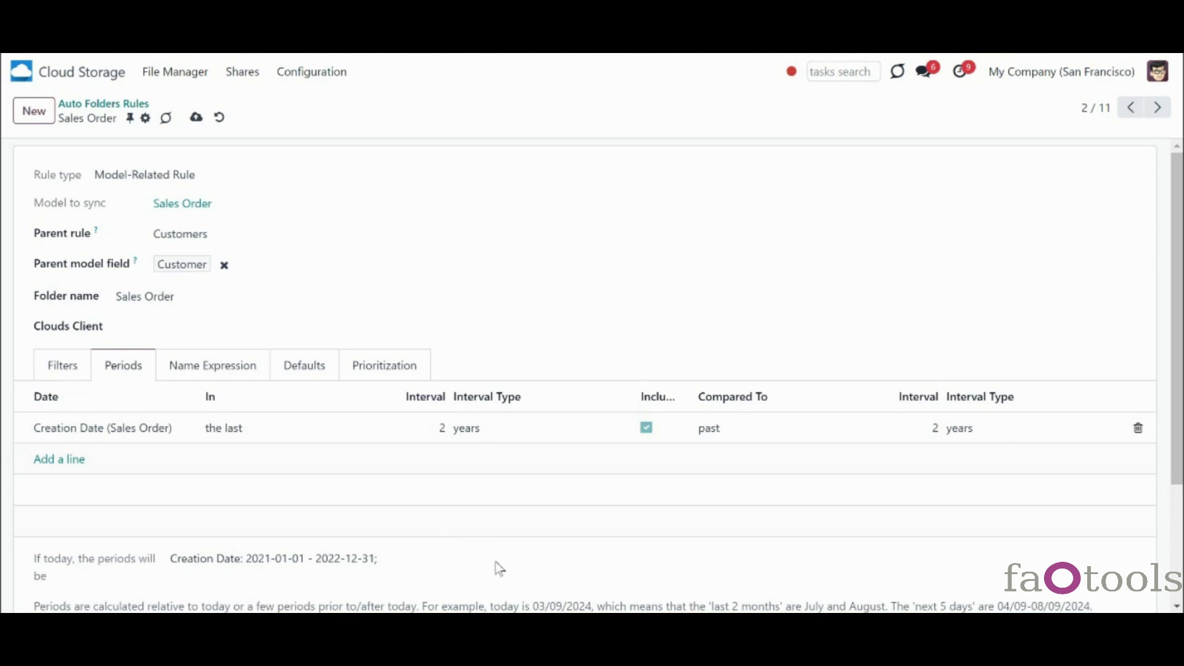
# - Turn off including the current period and switch the reference point to future
pyautogui.click(646, 428)
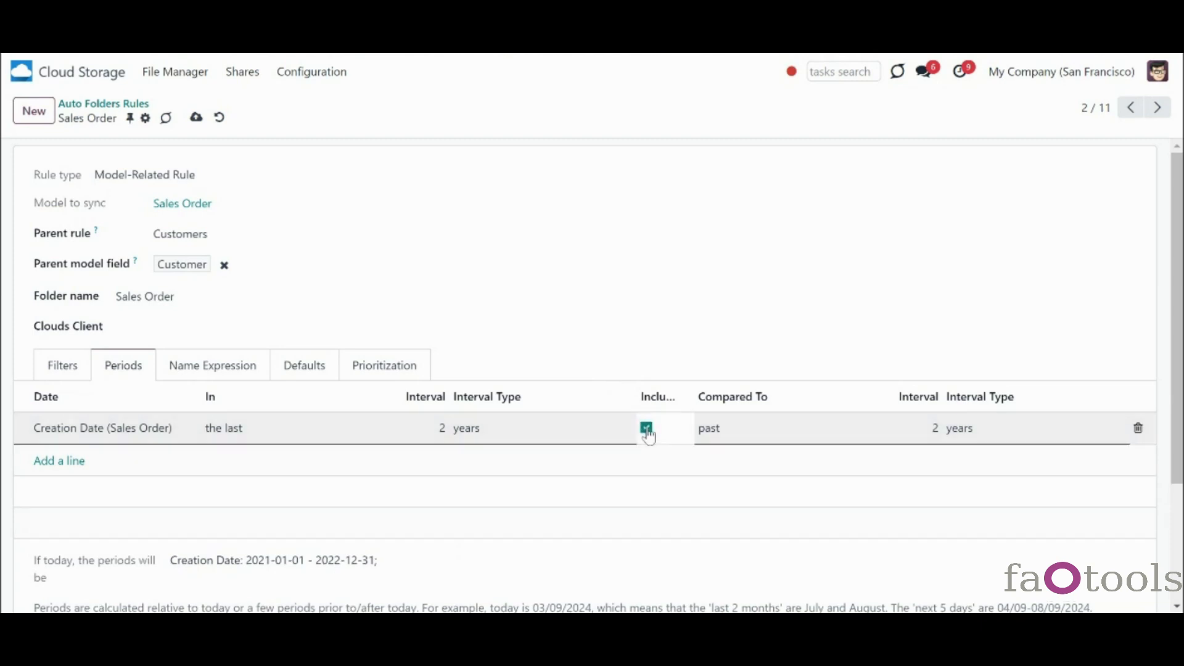
pyautogui.click(568, 526)
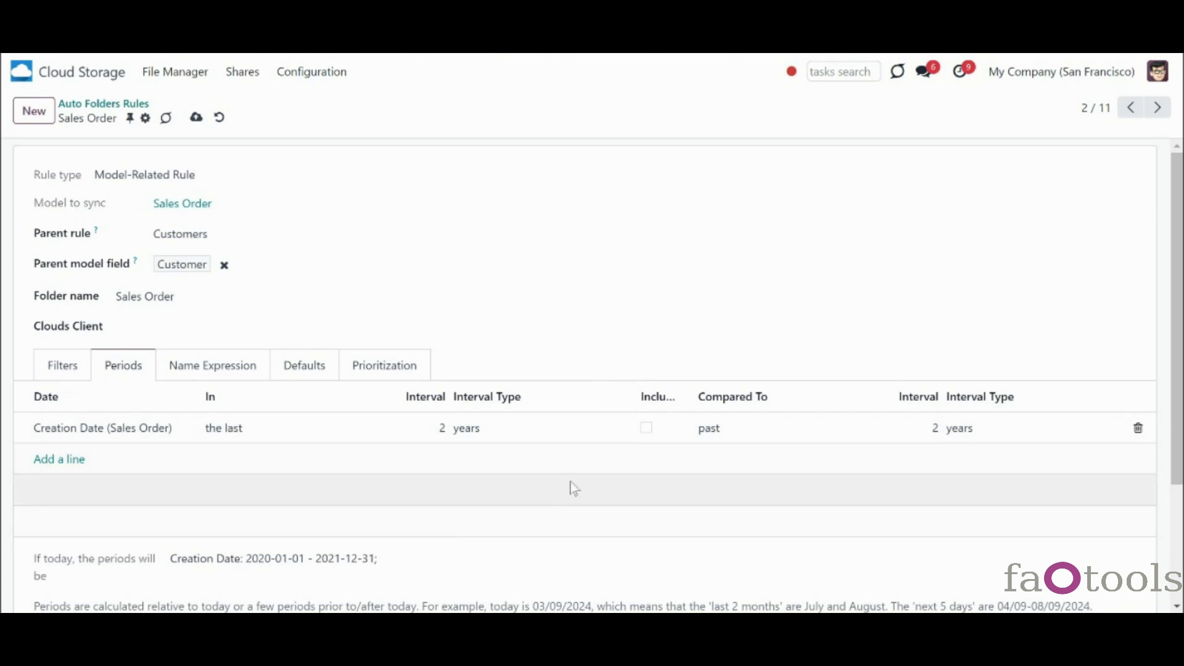
pyautogui.click(719, 435)
pyautogui.click(720, 435)
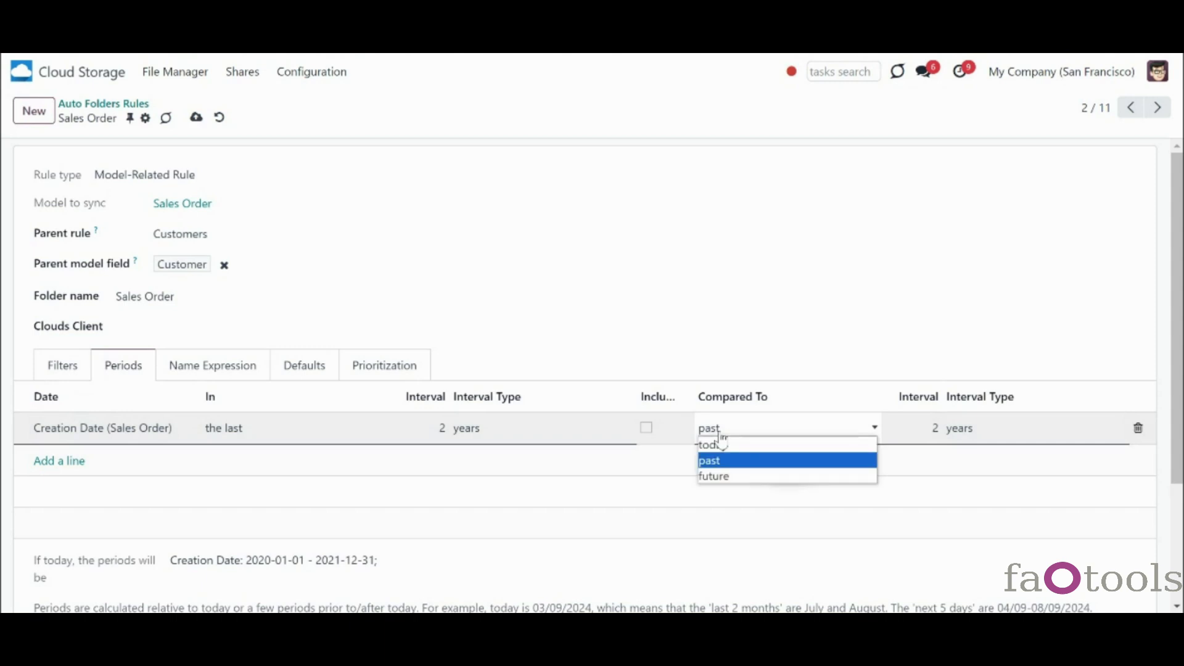
pyautogui.click(732, 479)
pyautogui.click(748, 566)
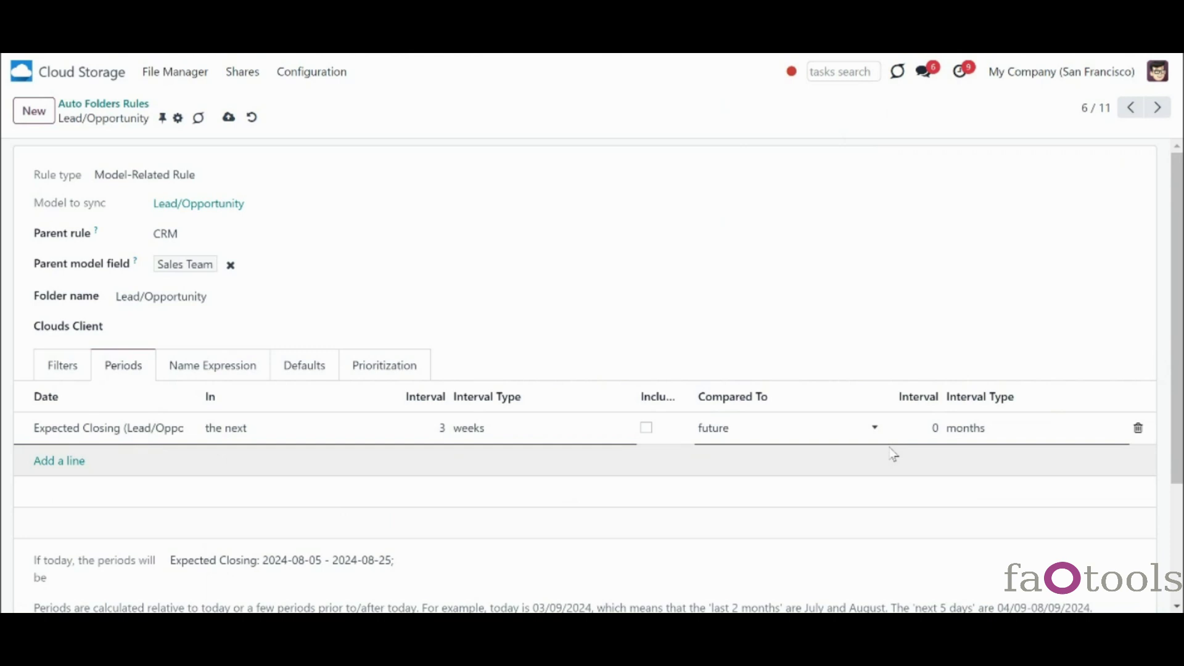
# - Set the period's offset to 2 weeks and toggle the include-current-period option
pyautogui.click(931, 427)
pyautogui.write('2')
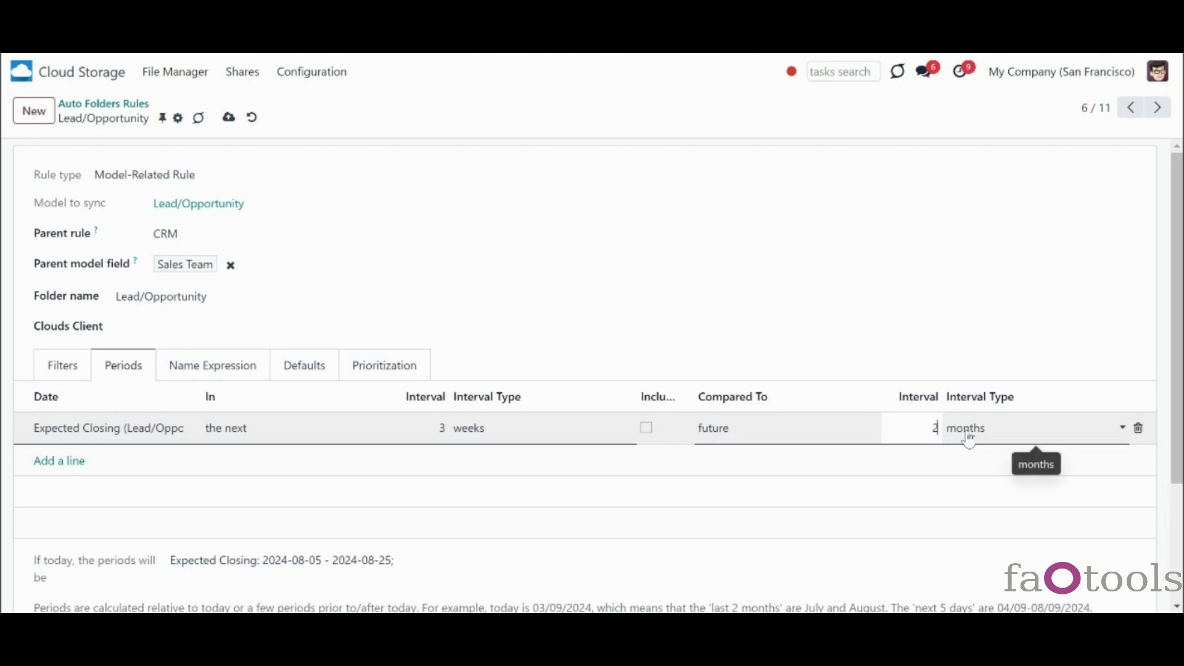
pyautogui.click(969, 436)
pyautogui.click(979, 460)
pyautogui.click(629, 515)
pyautogui.click(647, 429)
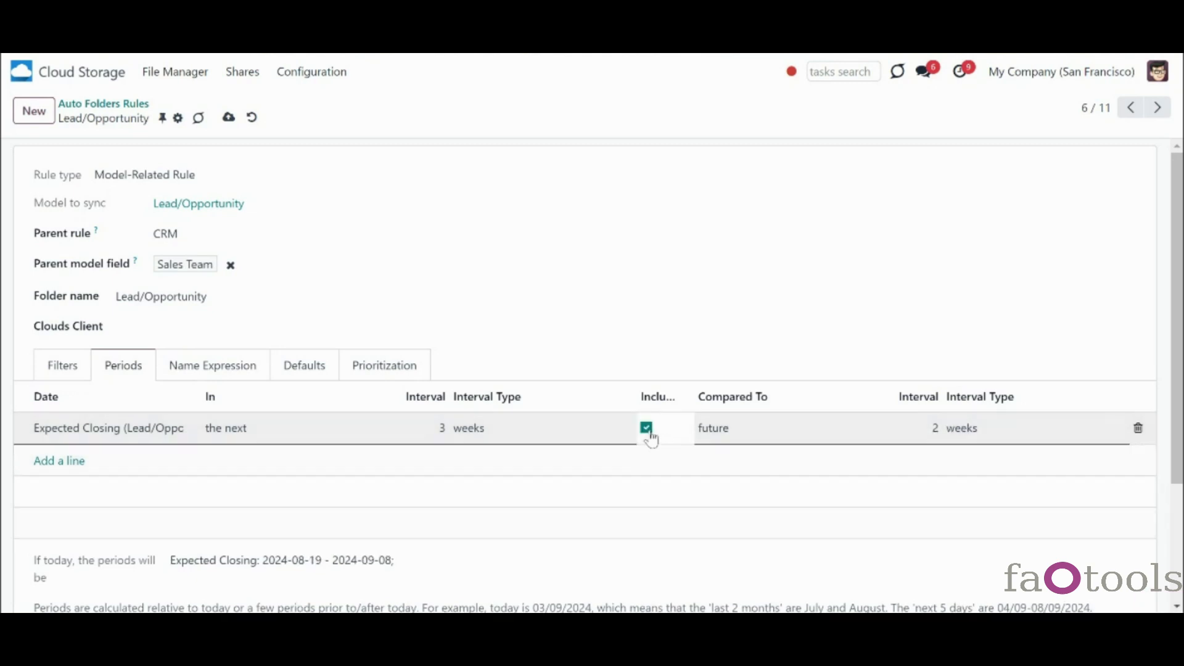
pyautogui.click(656, 573)
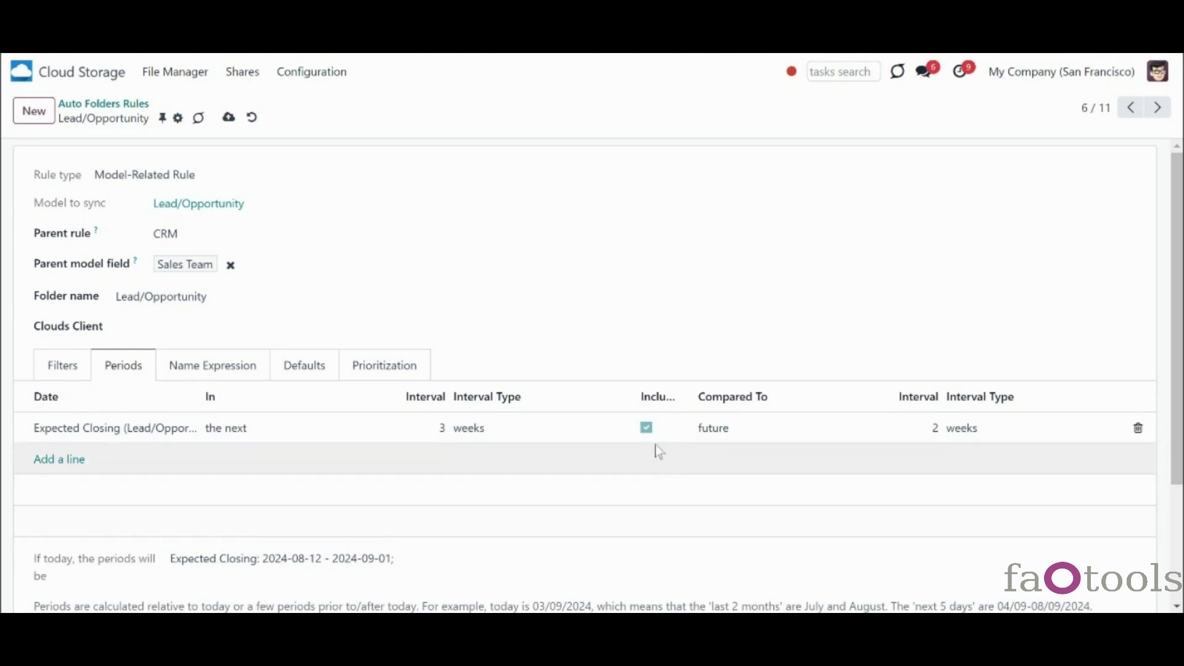
pyautogui.click(646, 427)
pyautogui.click(646, 427)
pyautogui.click(367, 571)
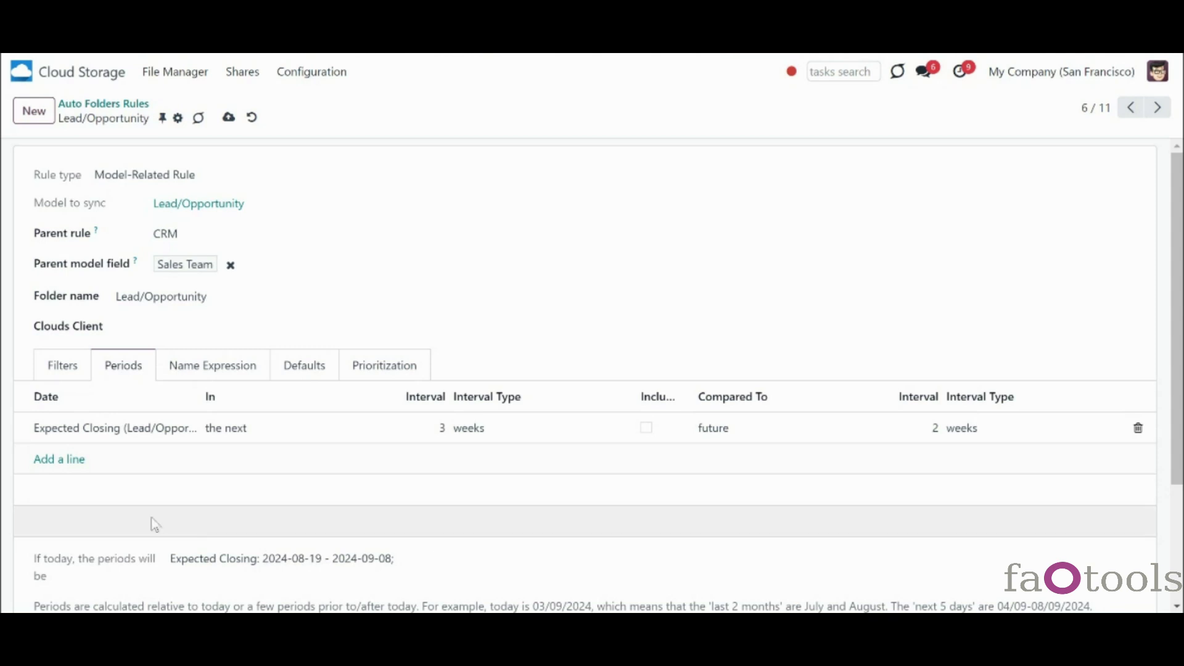
# - Add a new period line dated on Expected Closing (Lead/Opportunity)
pyautogui.click(51, 462)
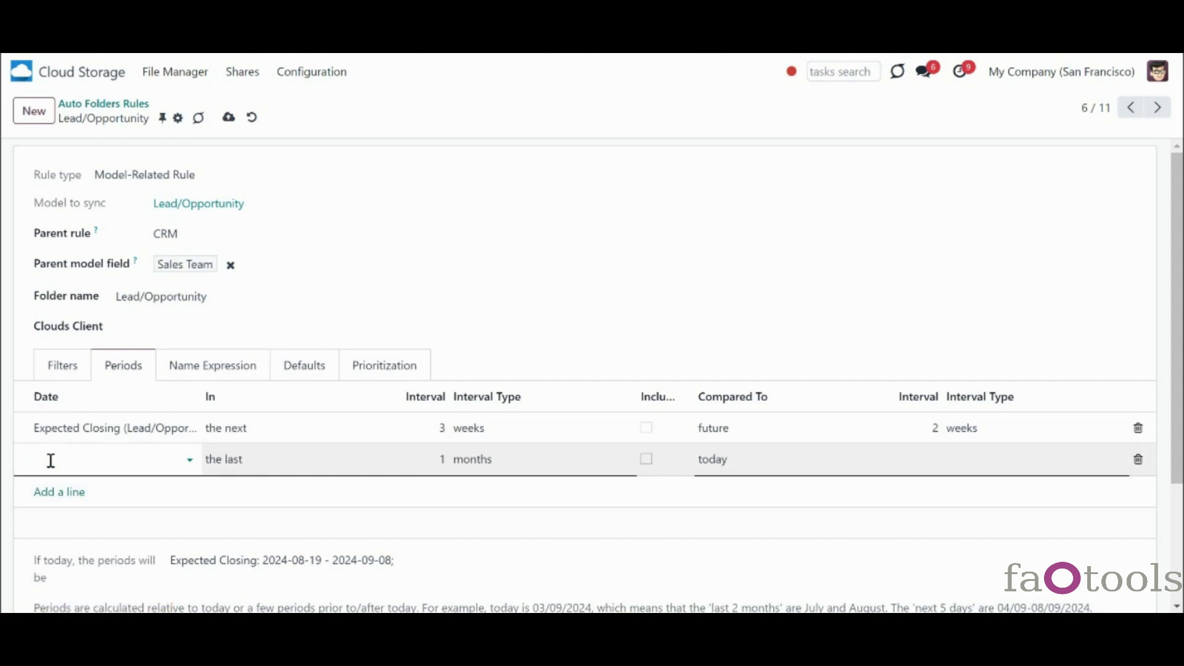
pyautogui.click(51, 460)
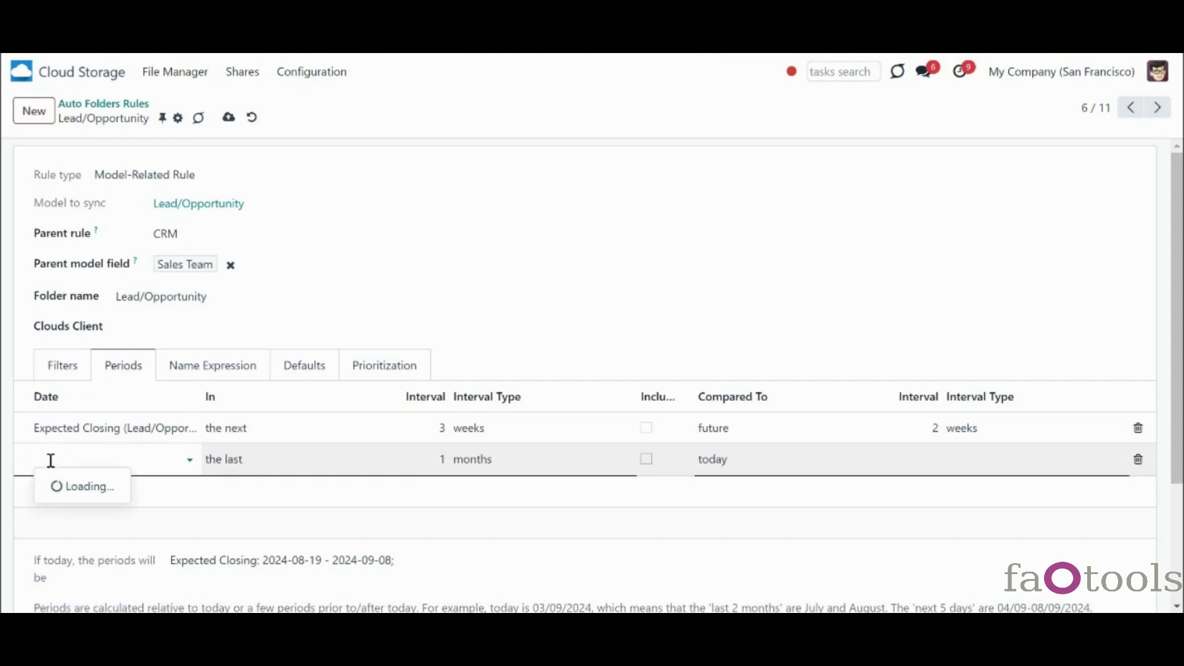
pyautogui.click(74, 346)
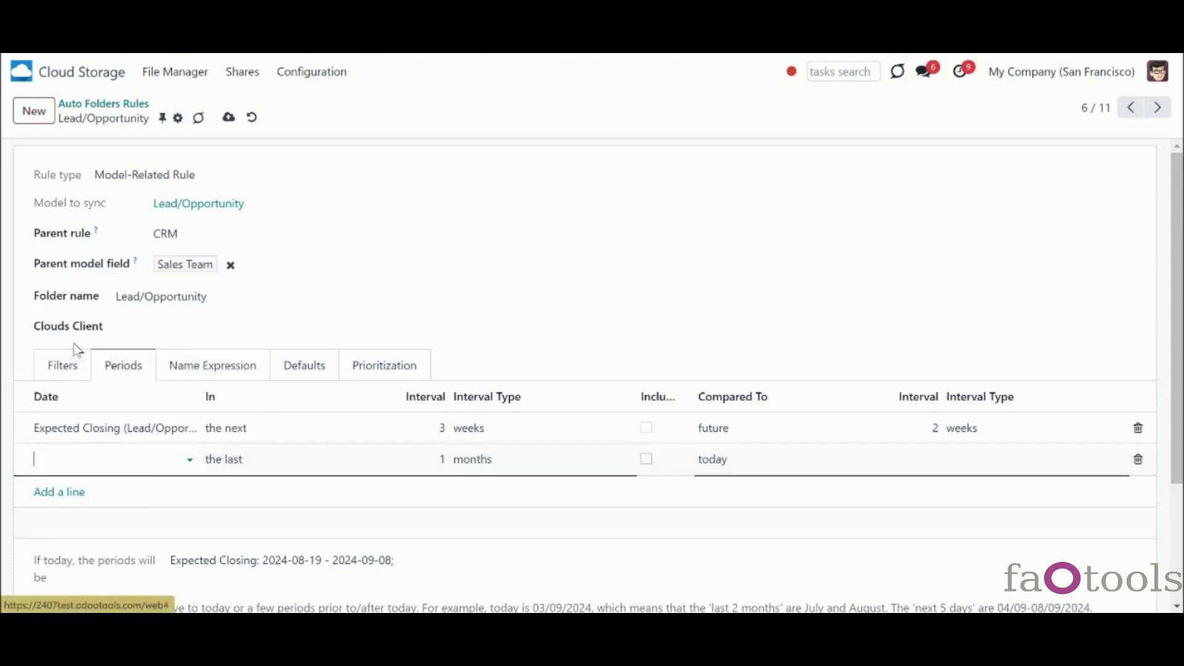
pyautogui.doubleClick(403, 561)
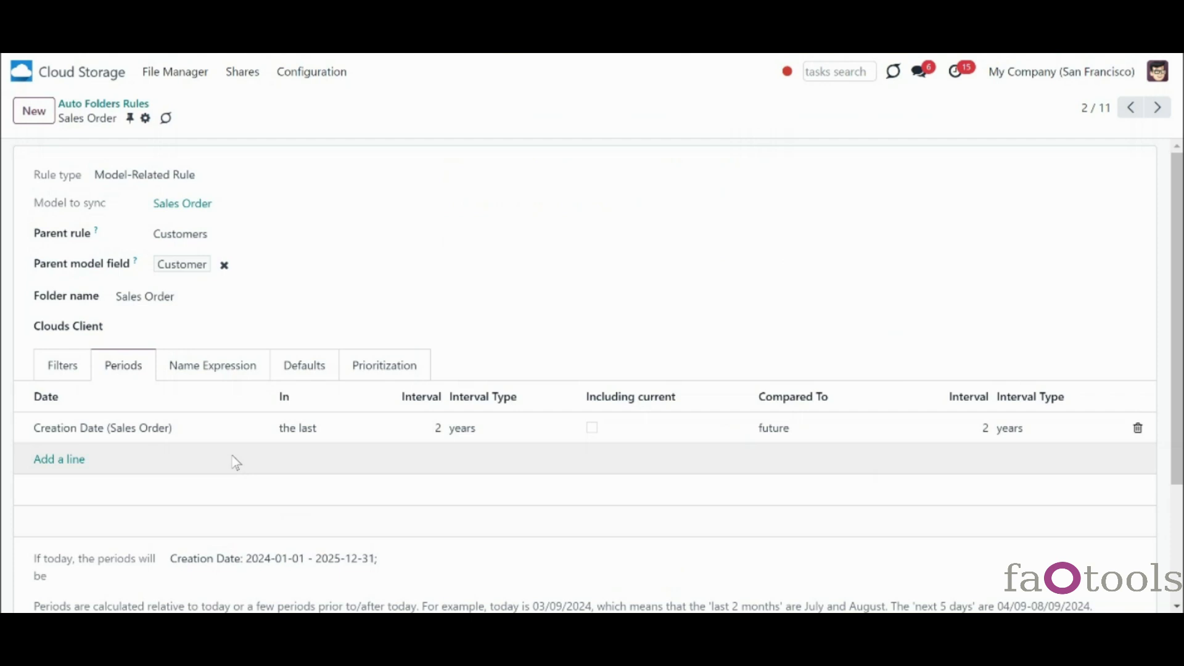
# - Switch the Sales Order rule to its Name Expression settings
pyautogui.click(228, 370)
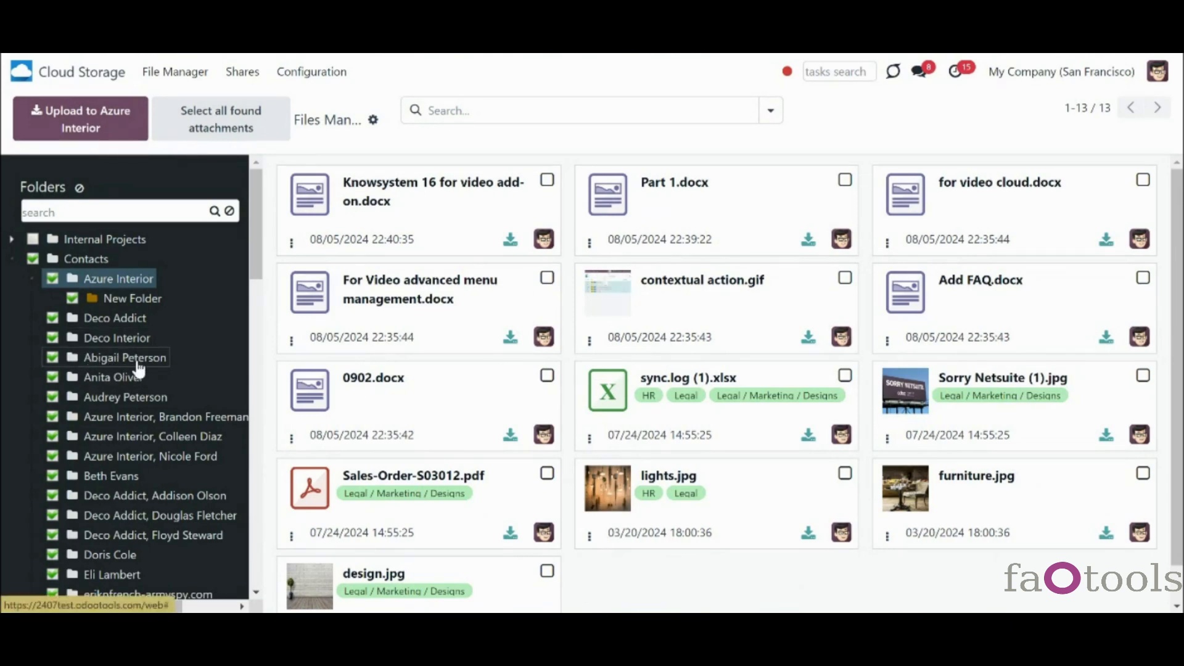
# - Scroll the contact folder tree horizontally and vertically to read the full folder names
pyautogui.moveTo(262, 275); pyautogui.dragTo(257, 297)
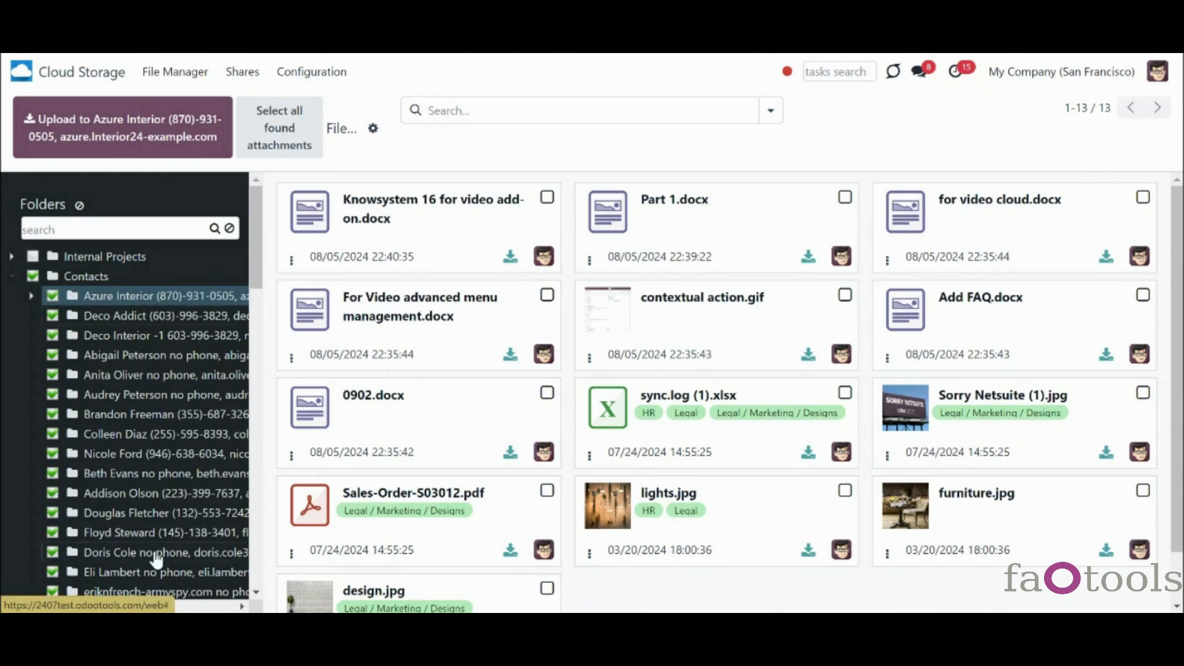
pyautogui.moveTo(122, 608)
pyautogui.mouseDown()
pyautogui.moveTo(215, 608)
pyautogui.moveTo(136, 607)
pyautogui.mouseUp()
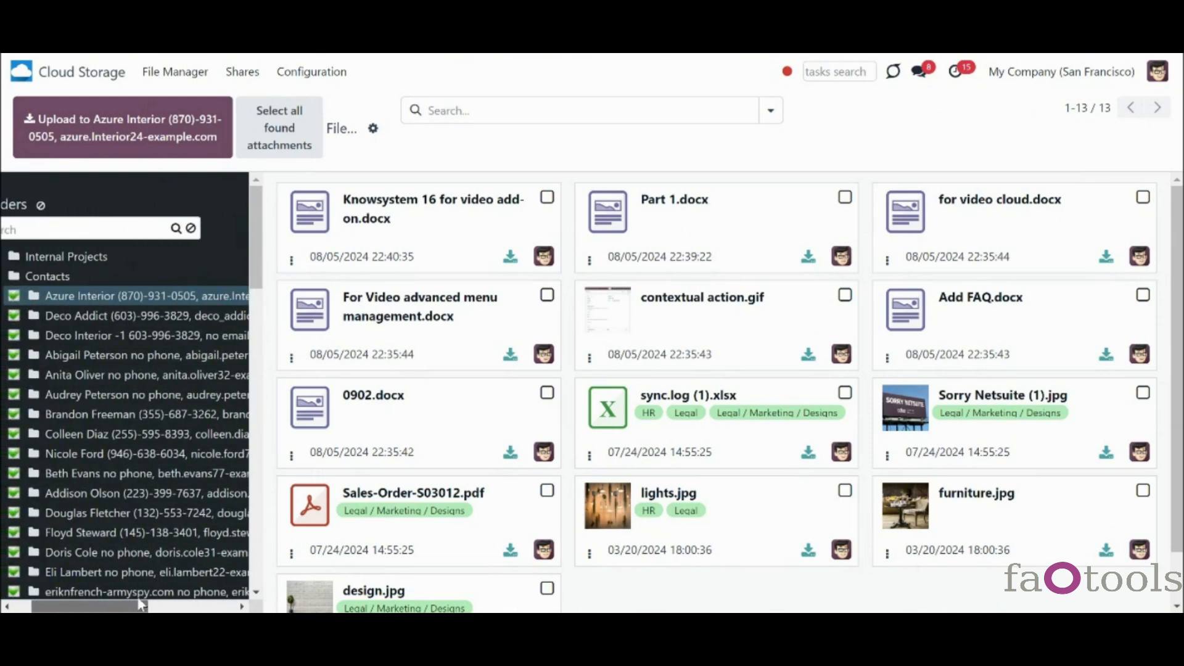
pyautogui.moveTo(259, 285); pyautogui.dragTo(264, 312)
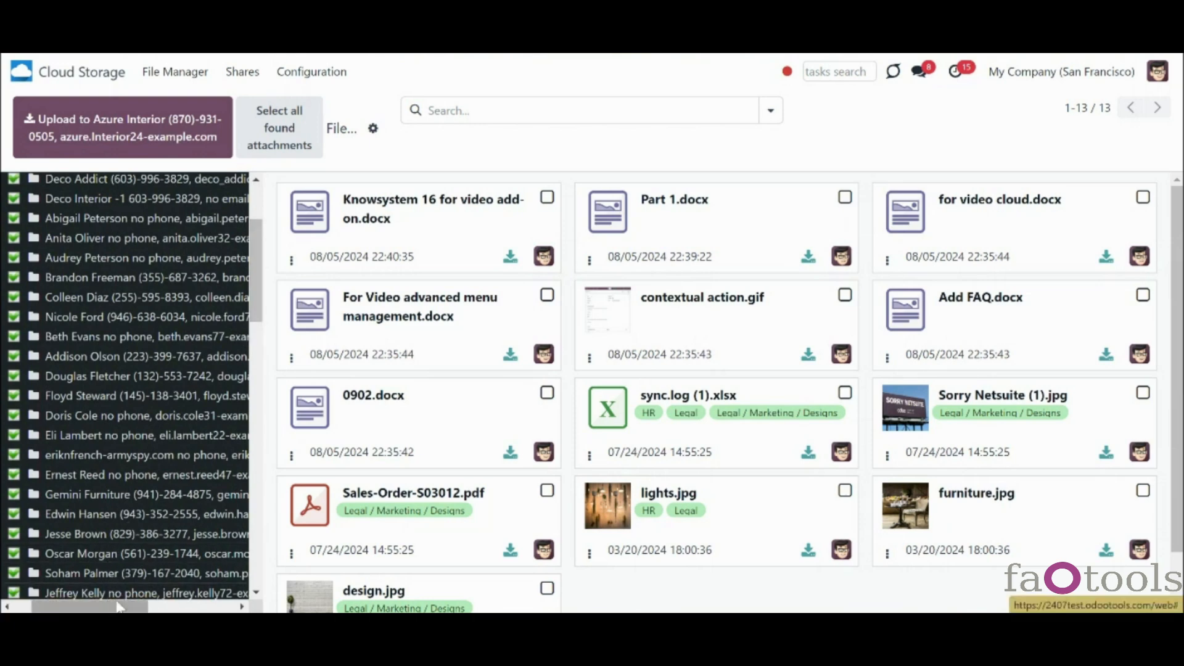
pyautogui.moveTo(125, 608)
pyautogui.mouseDown()
pyautogui.moveTo(189, 608)
pyautogui.moveTo(127, 607)
pyautogui.mouseUp()
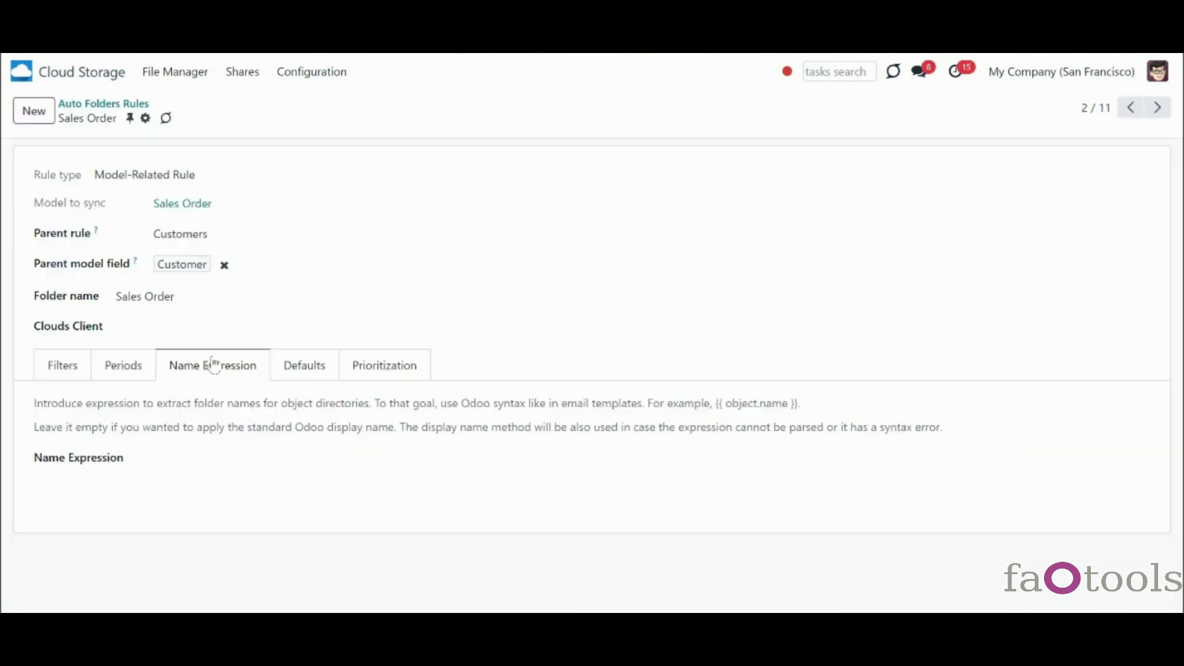
pyautogui.click(219, 472)
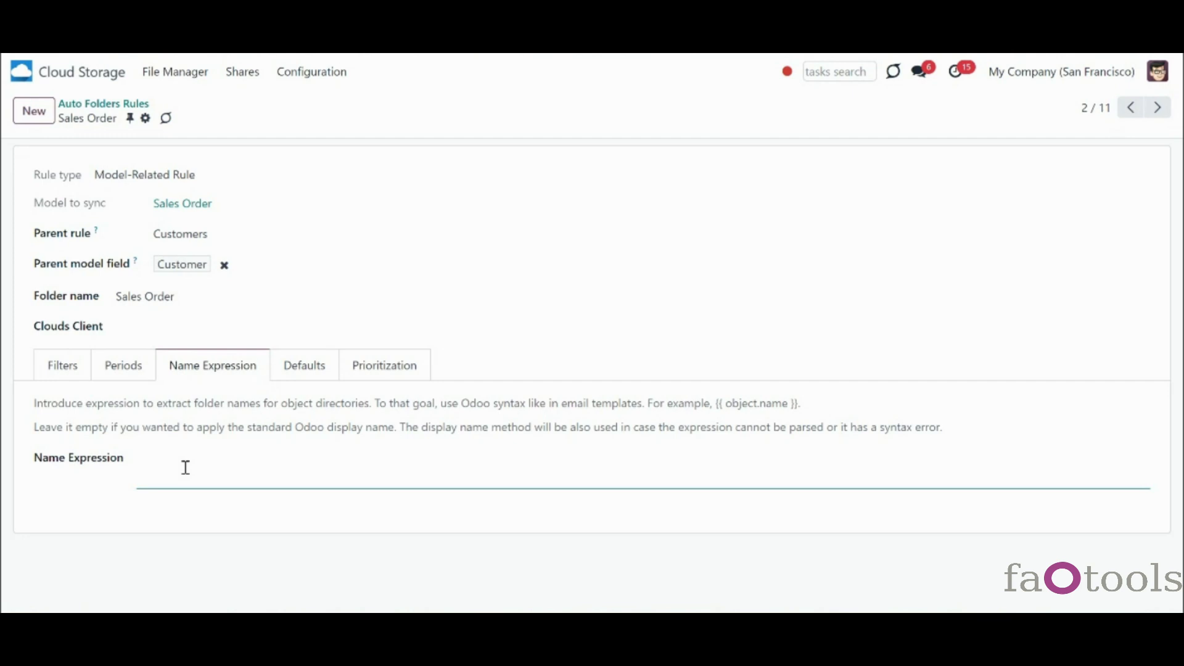
pyautogui.write('{{}}')
pyautogui.hotkey('ctrl', 'a')
pyautogui.write('Files of {{object.name}}, partner')
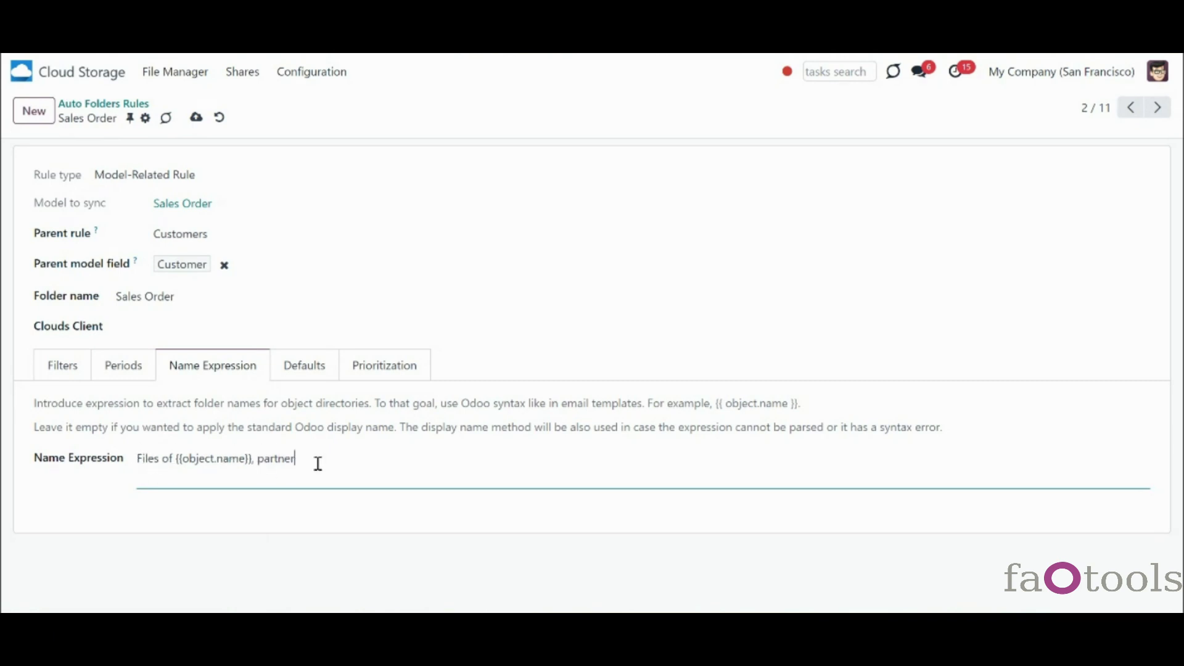
pyautogui.hotkey('ctrl', 'a')
pyautogui.write("{{object.mobile and object.mobile or 'no mobile phone'}}")
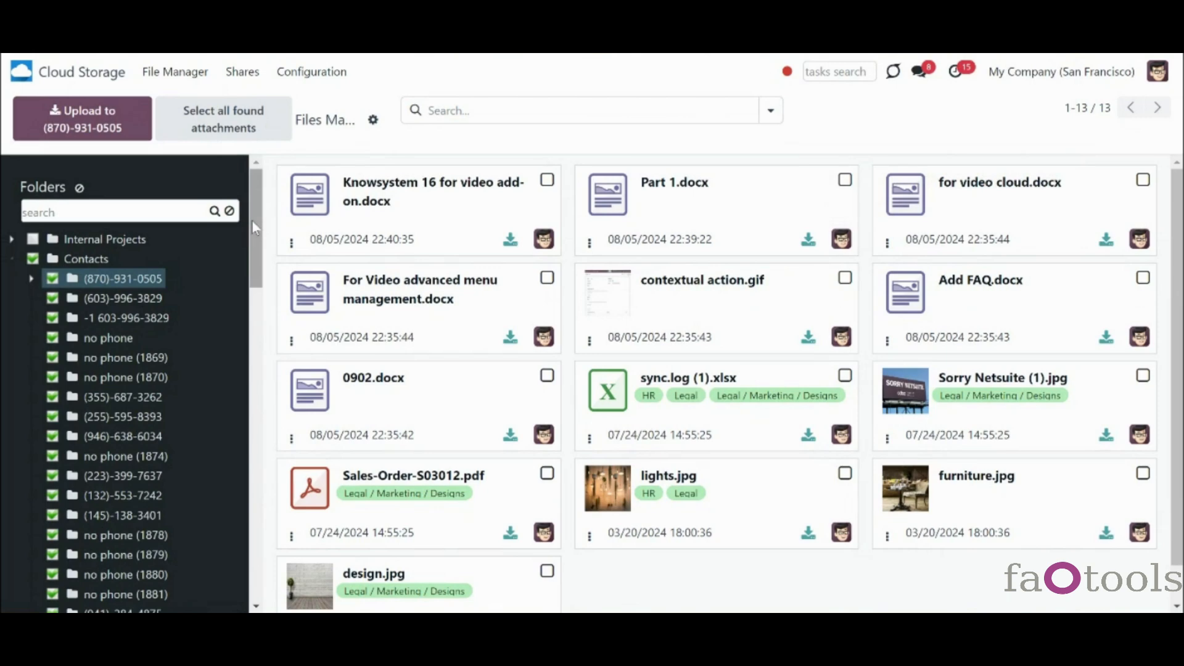
pyautogui.moveTo(253, 221)
pyautogui.mouseDown()
pyautogui.moveTo(253, 308)
pyautogui.moveTo(269, 338)
pyautogui.moveTo(254, 316)
pyautogui.moveTo(265, 230)
pyautogui.mouseUp()
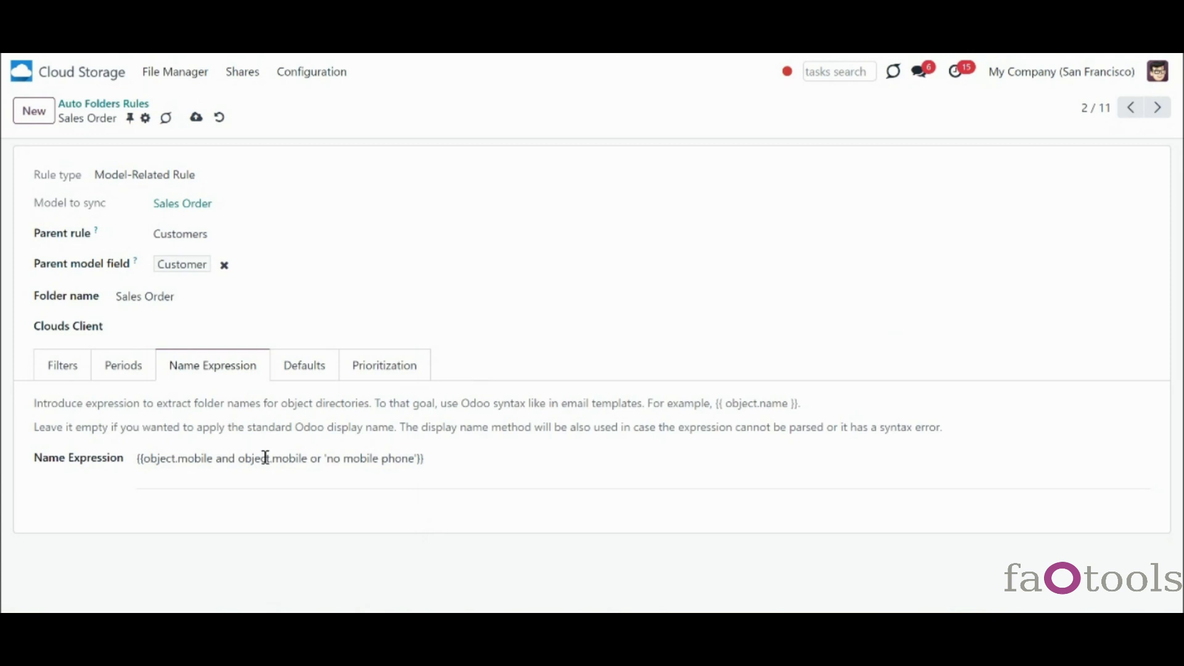
pyautogui.moveTo(216, 459); pyautogui.dragTo(418, 458)
pyautogui.press('BackSpace')
pyautogui.press('BackSpace')
pyautogui.press('End')
pyautogui.click(475, 527)
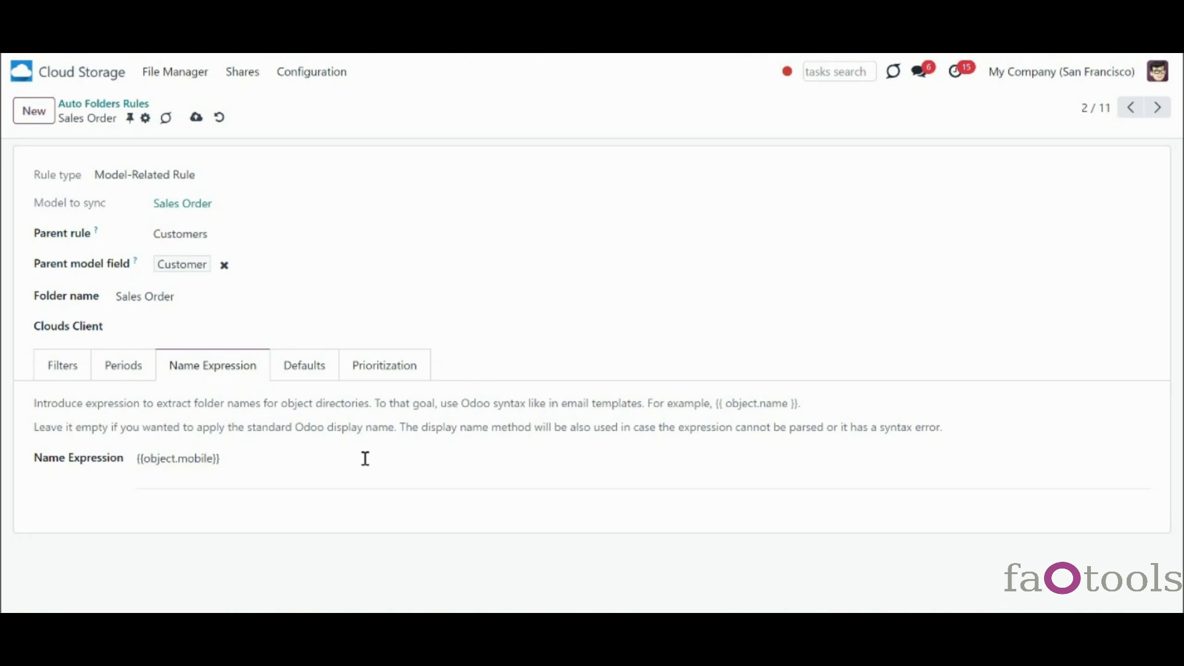
pyautogui.moveTo(366, 458); pyautogui.dragTo(27, 441)
pyautogui.press('BackSpace')
pyautogui.click(159, 529)
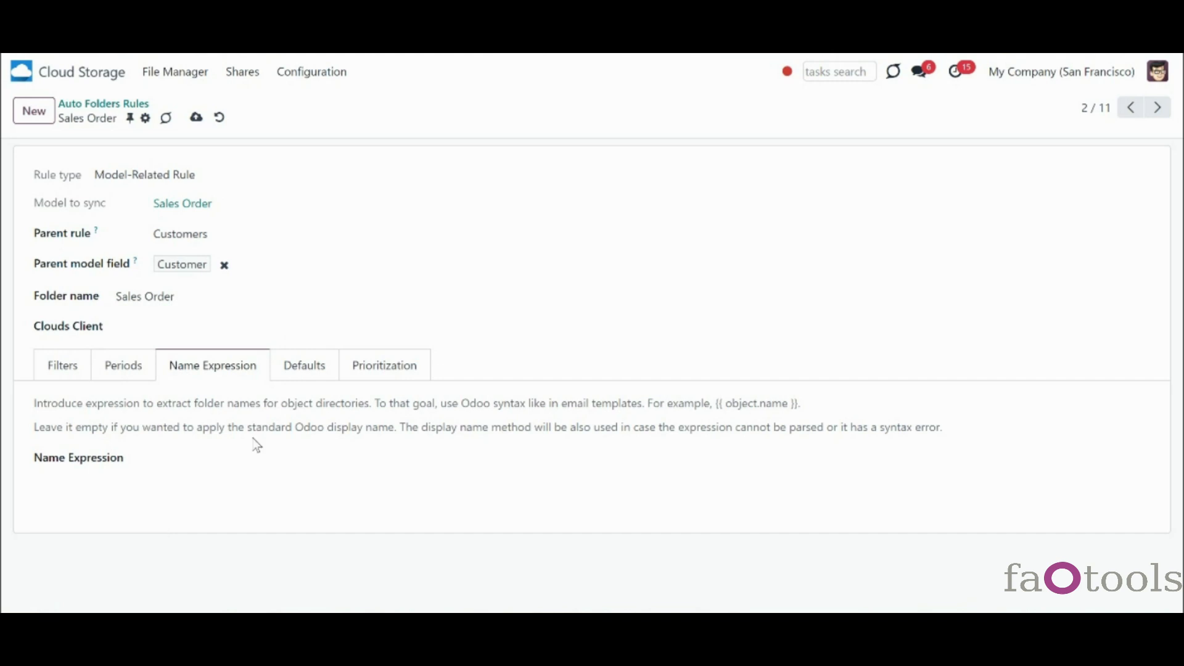
# - Add a 'Documents' root subfolder to the rule's default contents
pyautogui.click(319, 387)
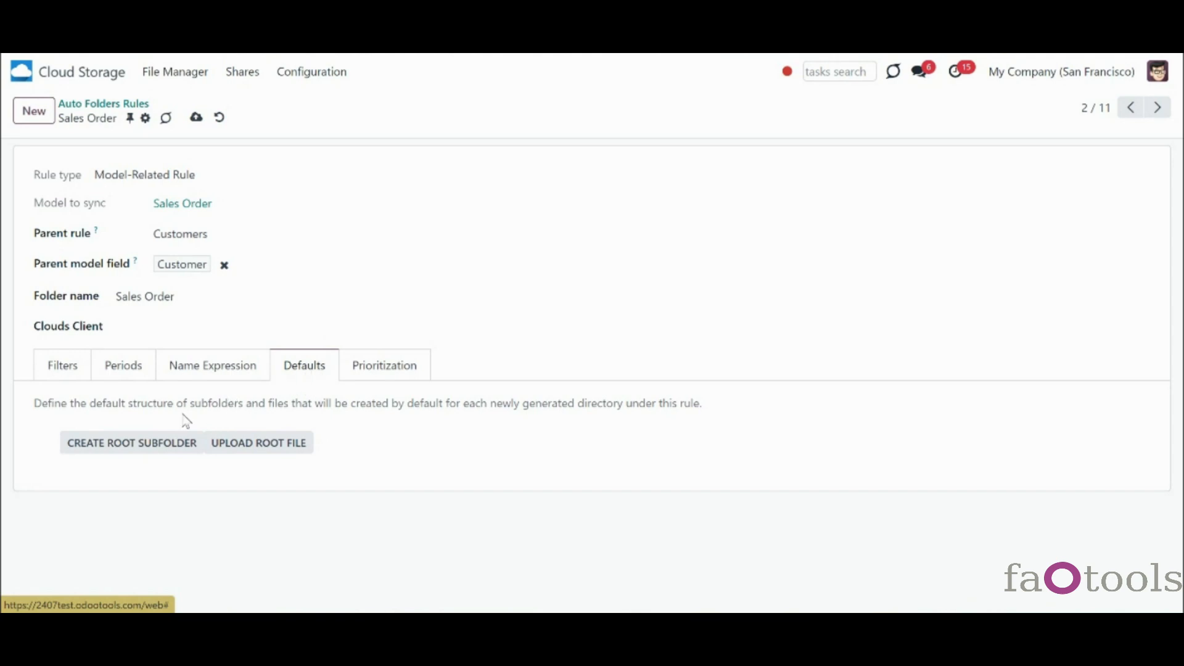
pyautogui.click(163, 444)
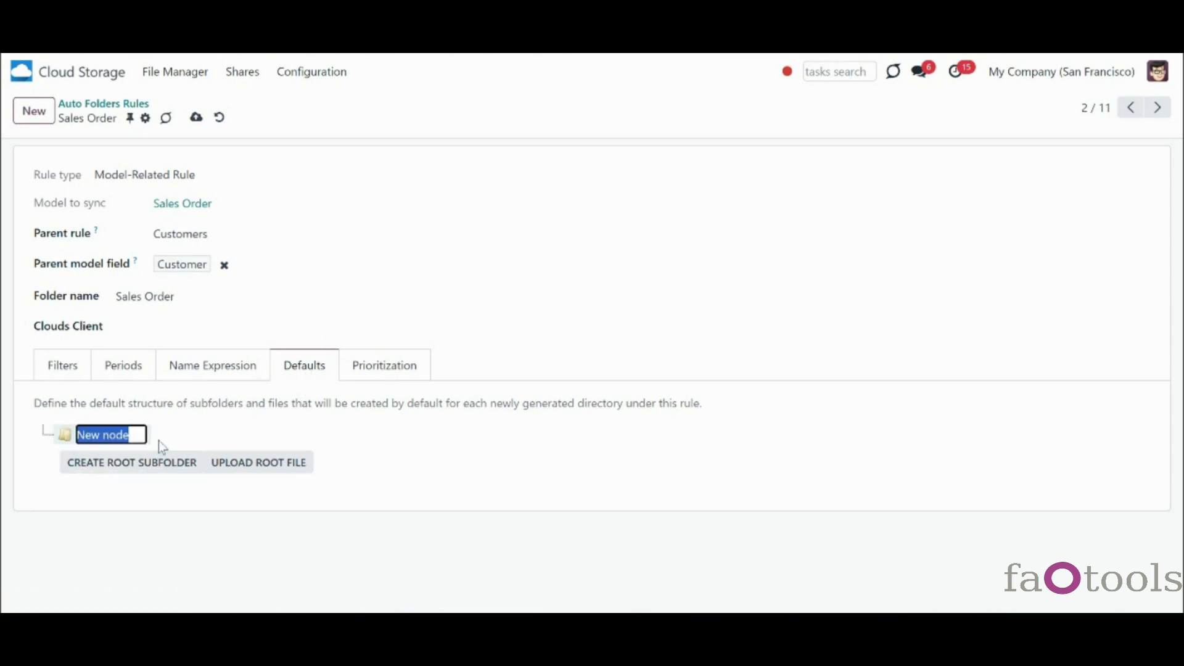
pyautogui.write('D')
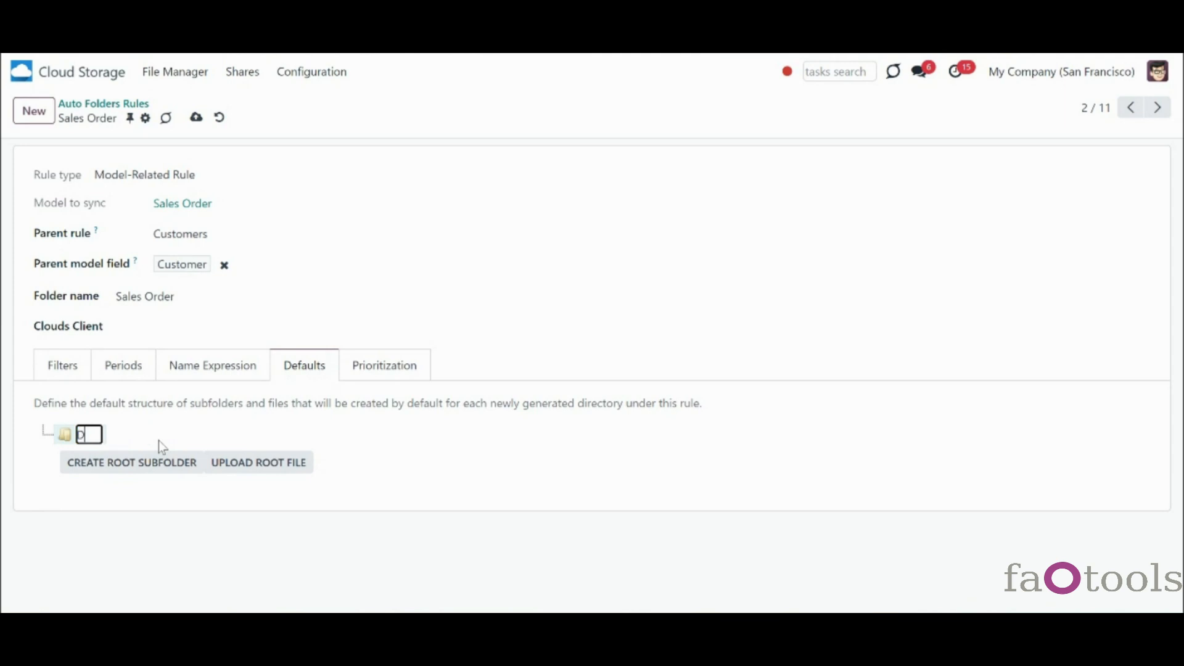
pyautogui.write('ocuments')
pyautogui.press('Return')
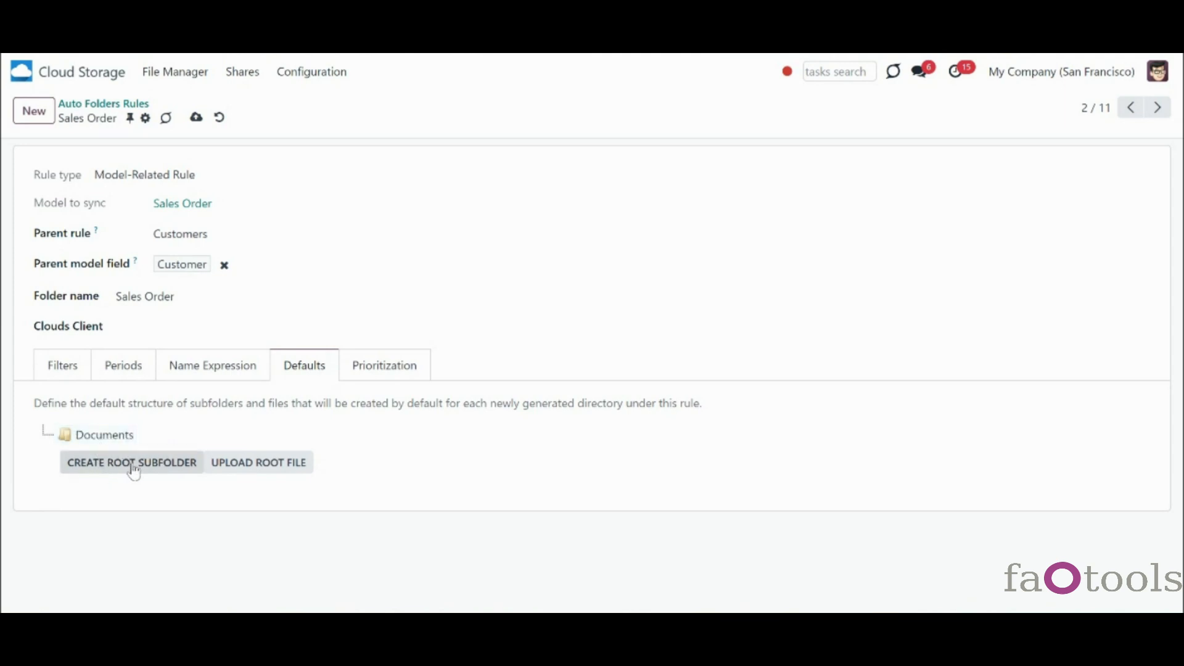
# - Upload 0902.docx as a default root file and add an 'Important' folder
pyautogui.click(257, 468)
pyautogui.click(357, 318)
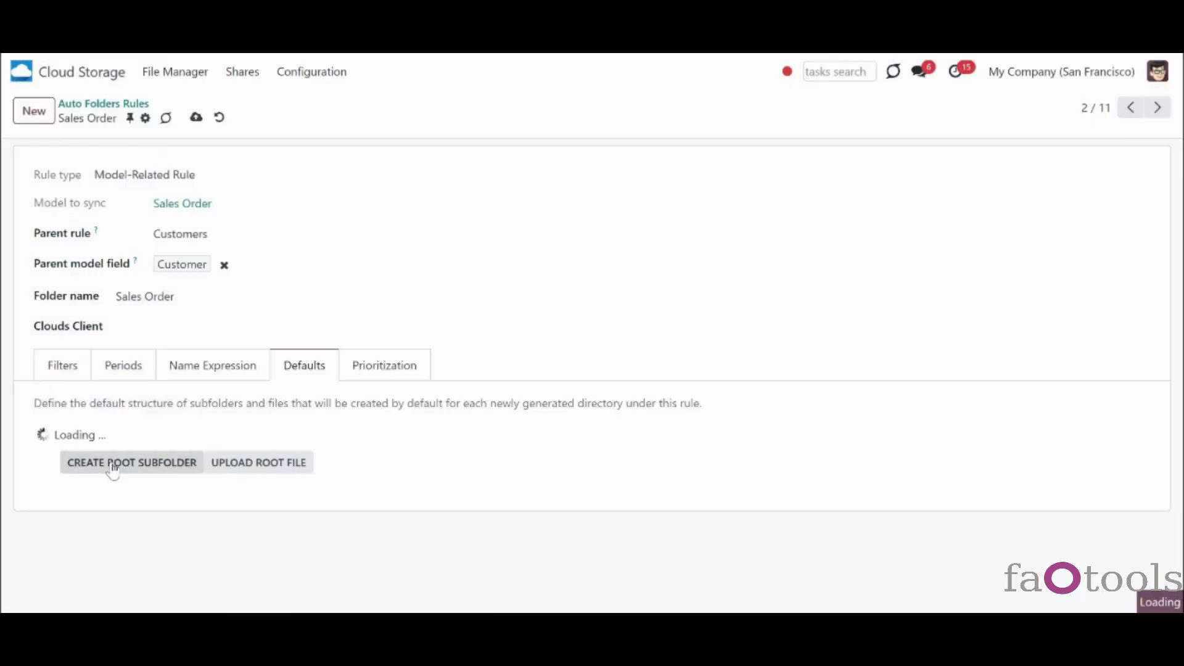
pyautogui.click(139, 482)
pyautogui.write('Important')
pyautogui.press('Return')
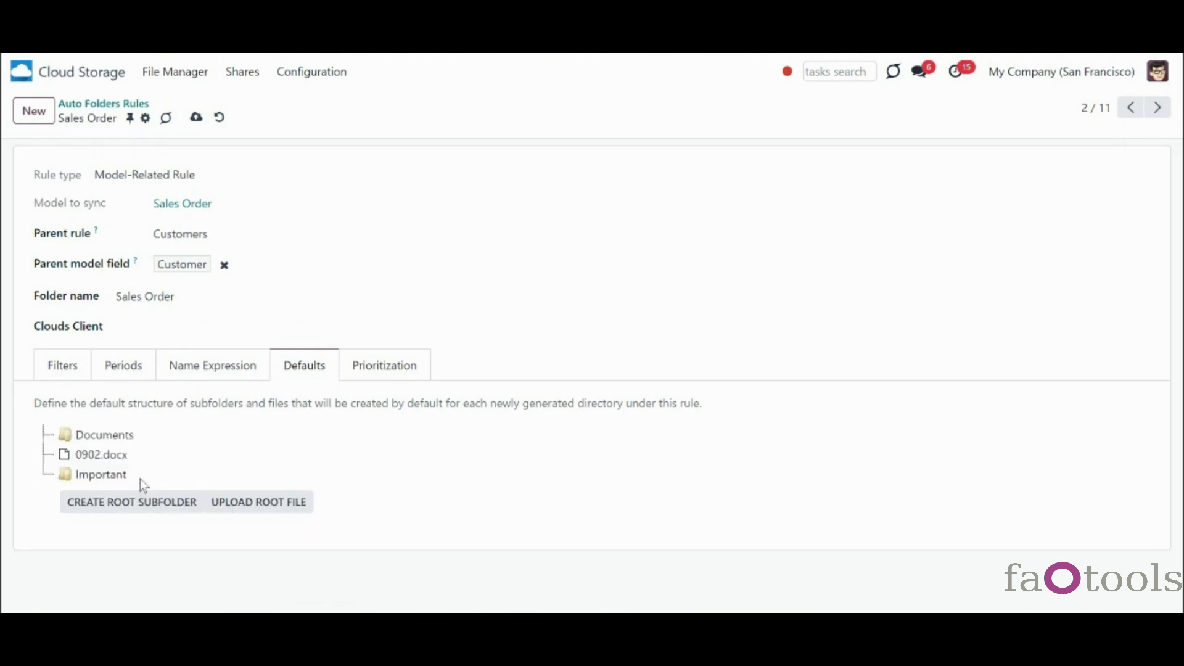
# - Create a New node inside Documents and move Important into it
pyautogui.rightClick(108, 436)
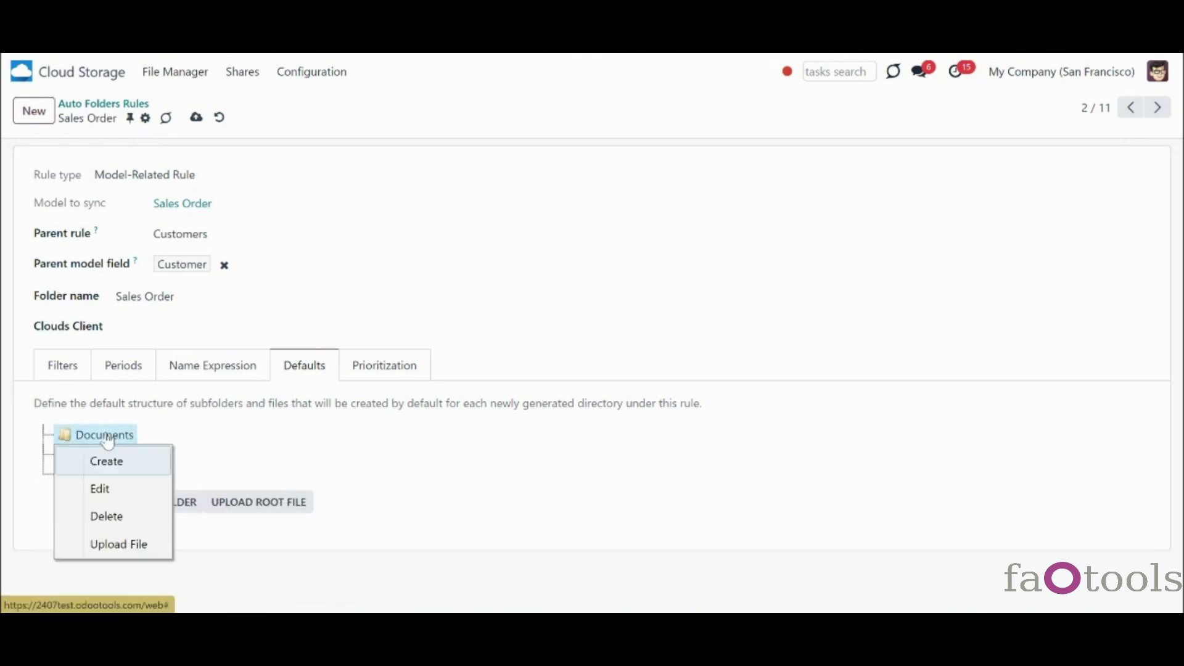
pyautogui.click(142, 464)
pyautogui.moveTo(106, 496); pyautogui.dragTo(131, 460)
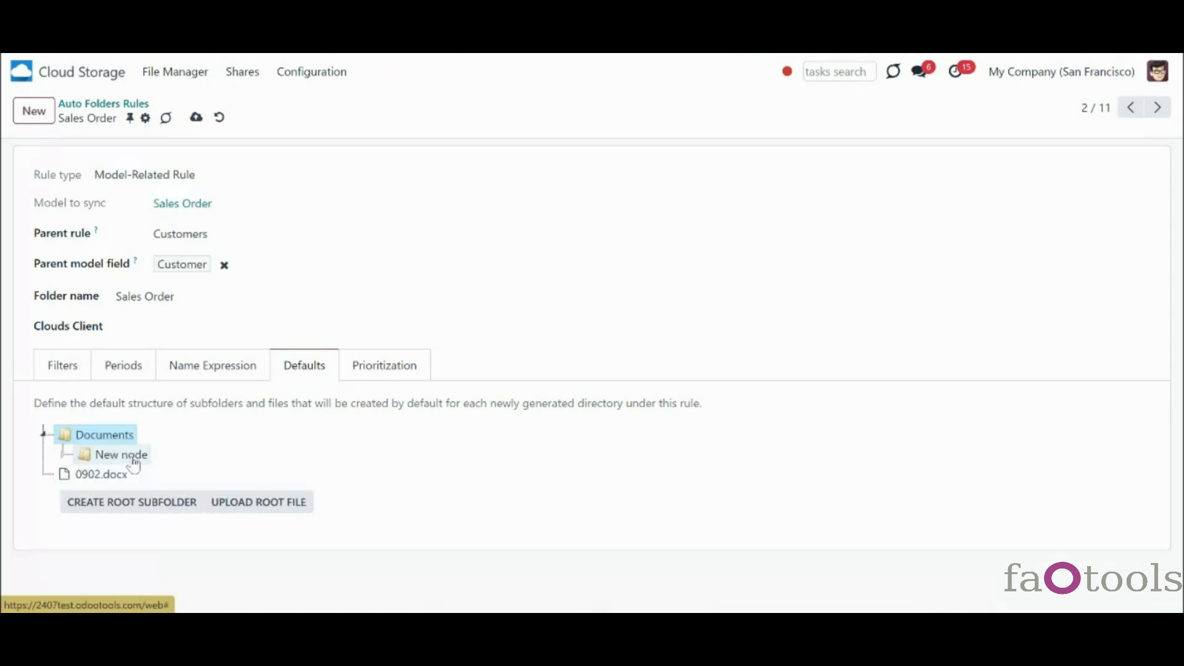
pyautogui.click(67, 459)
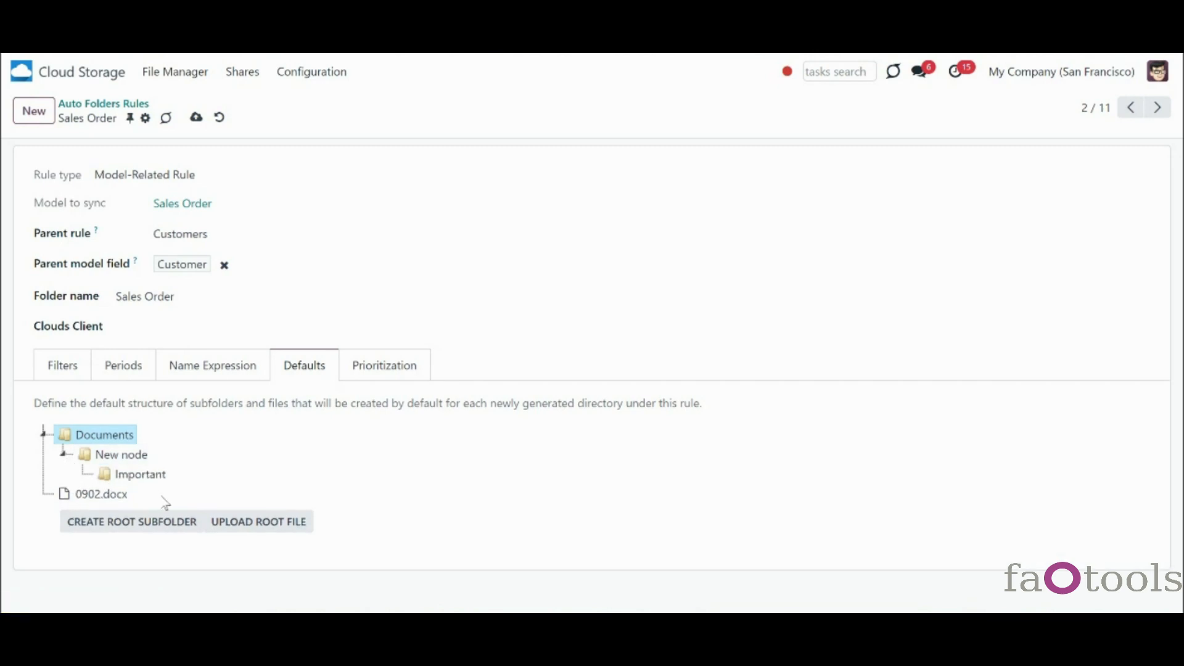
pyautogui.rightClick(140, 476)
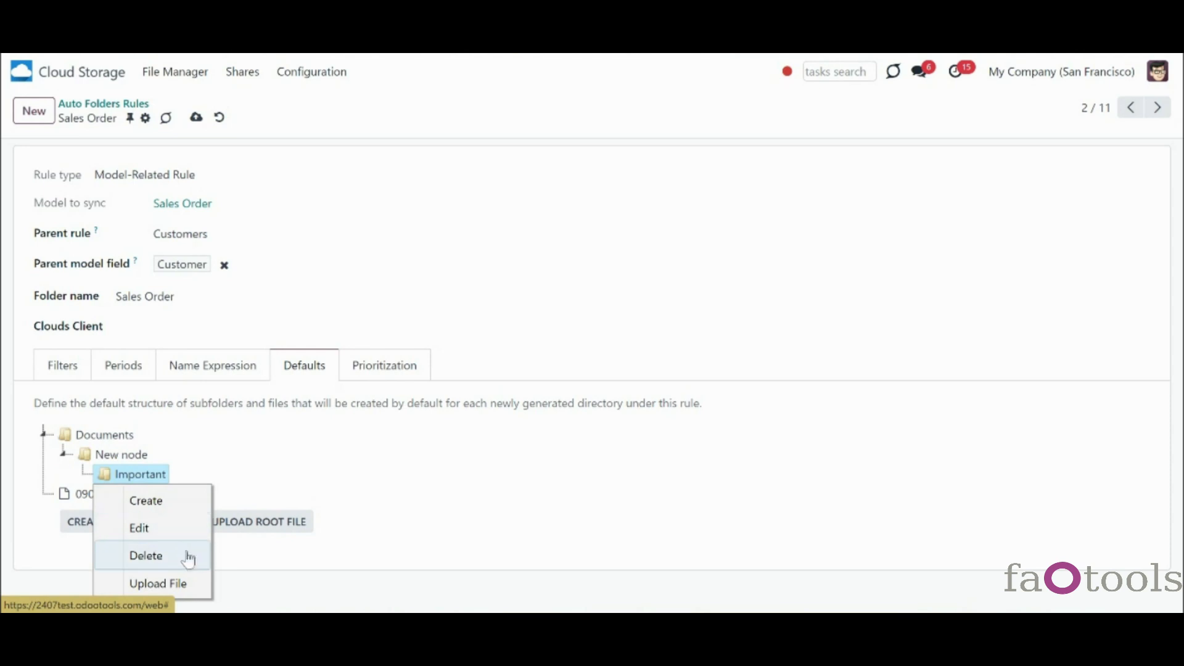
pyautogui.click(381, 446)
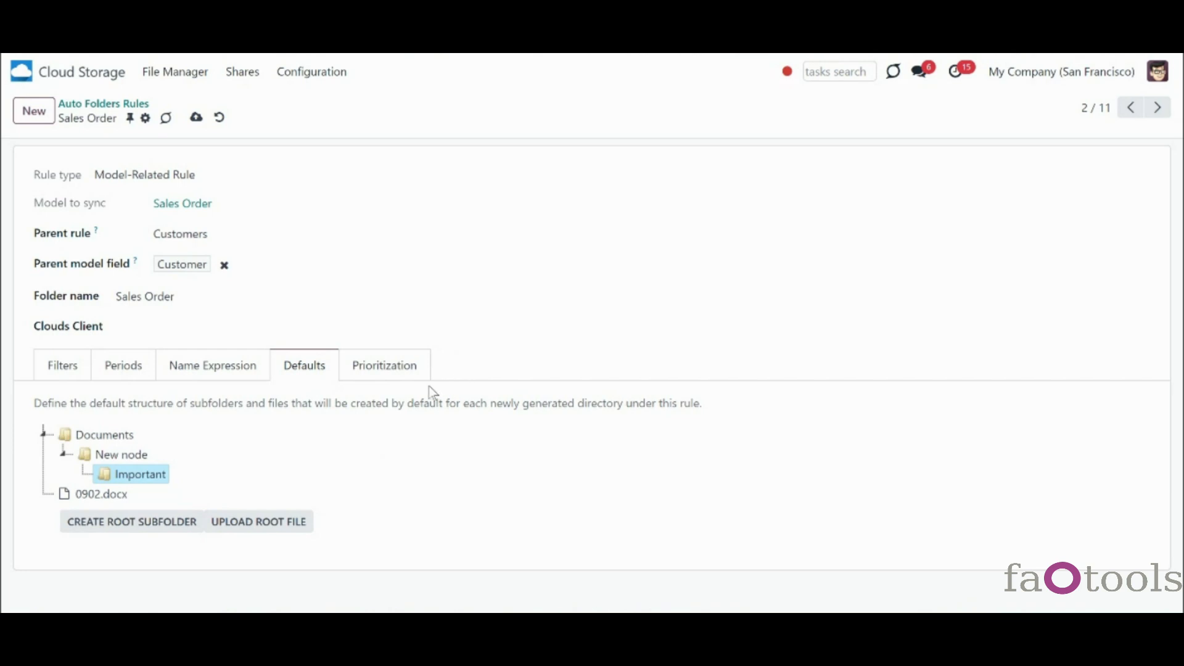
# - Show the rule's Prioritization settings and move ahead two folder rules
pyautogui.click(398, 372)
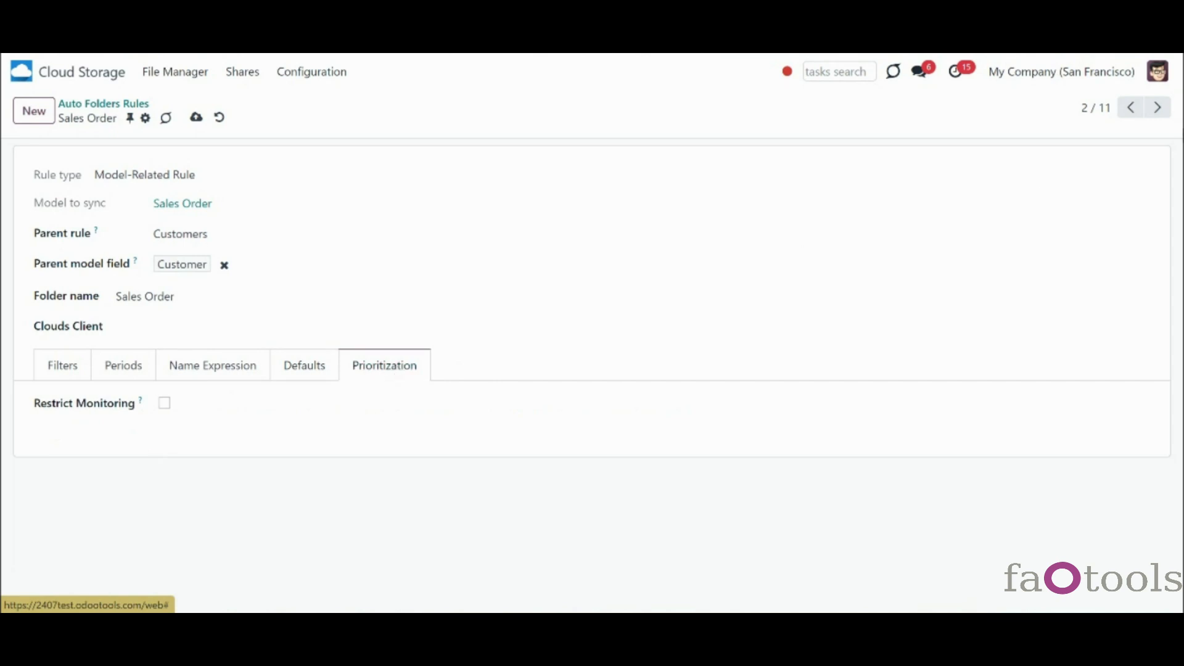
pyautogui.click(1159, 109)
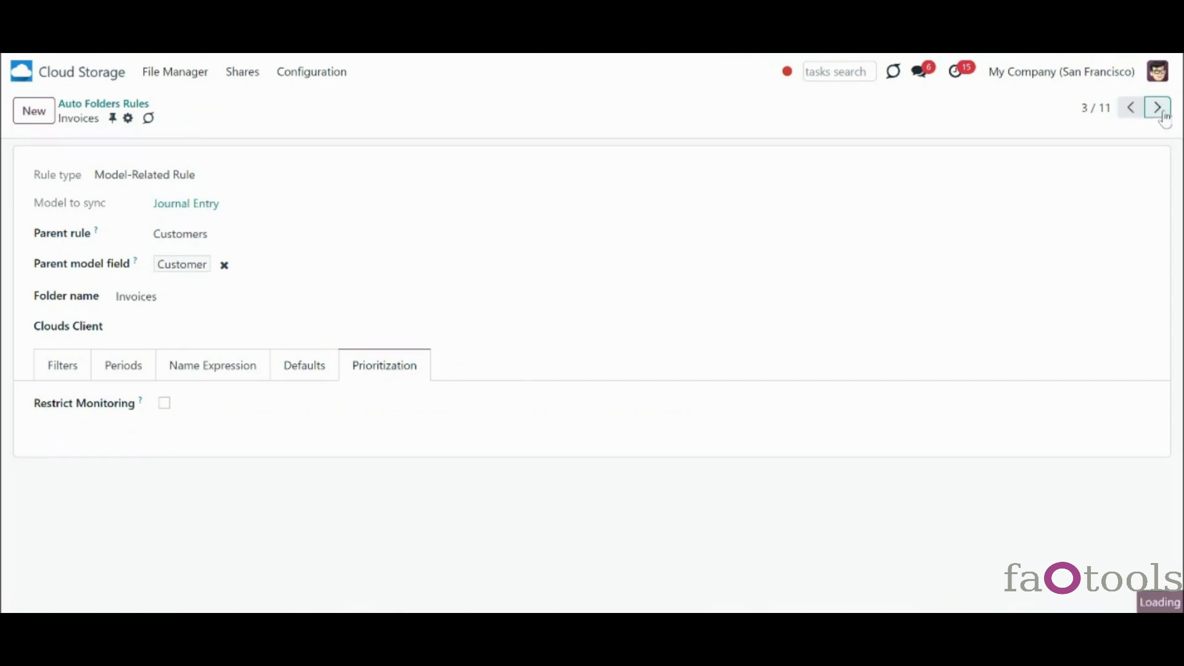
pyautogui.click(1159, 110)
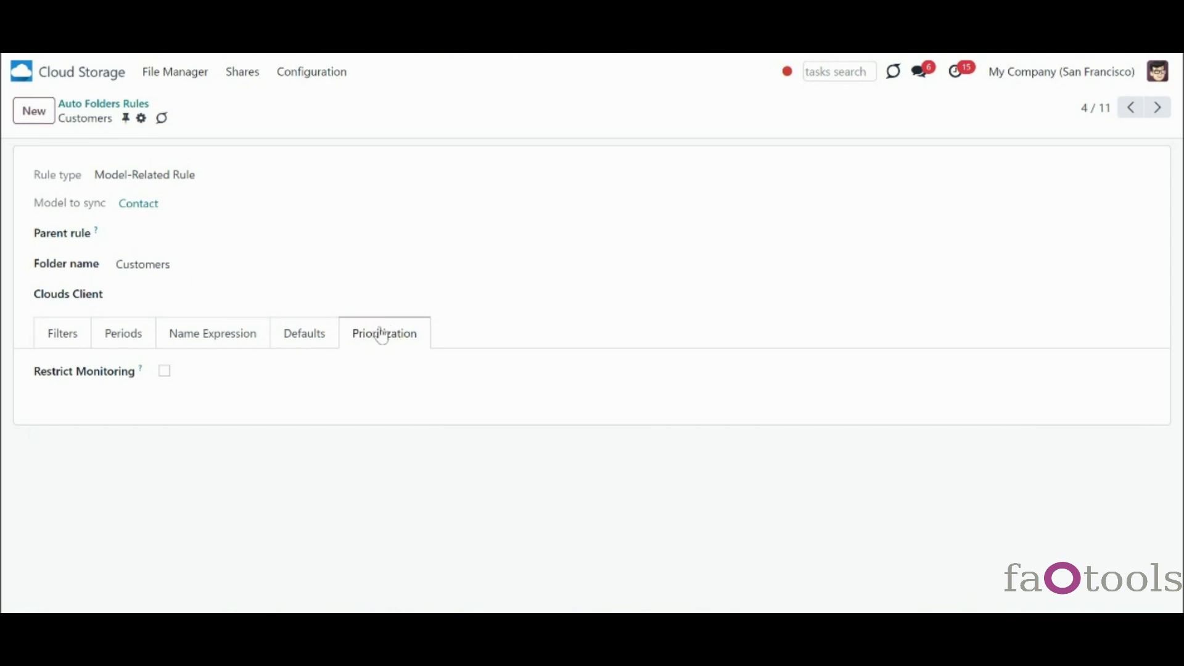
# - Restrict folder checking to at most once every 24:00 hours
pyautogui.click(165, 372)
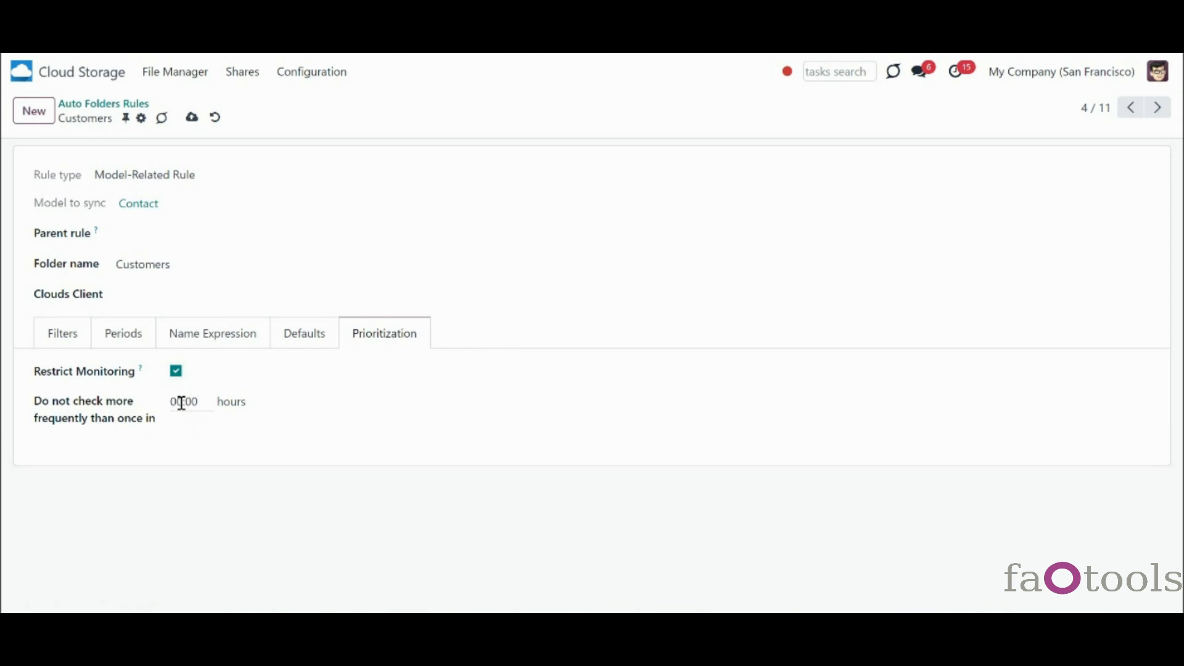
pyautogui.click(182, 403)
pyautogui.moveTo(182, 403); pyautogui.dragTo(169, 407)
pyautogui.write('24')
pyautogui.click(210, 449)
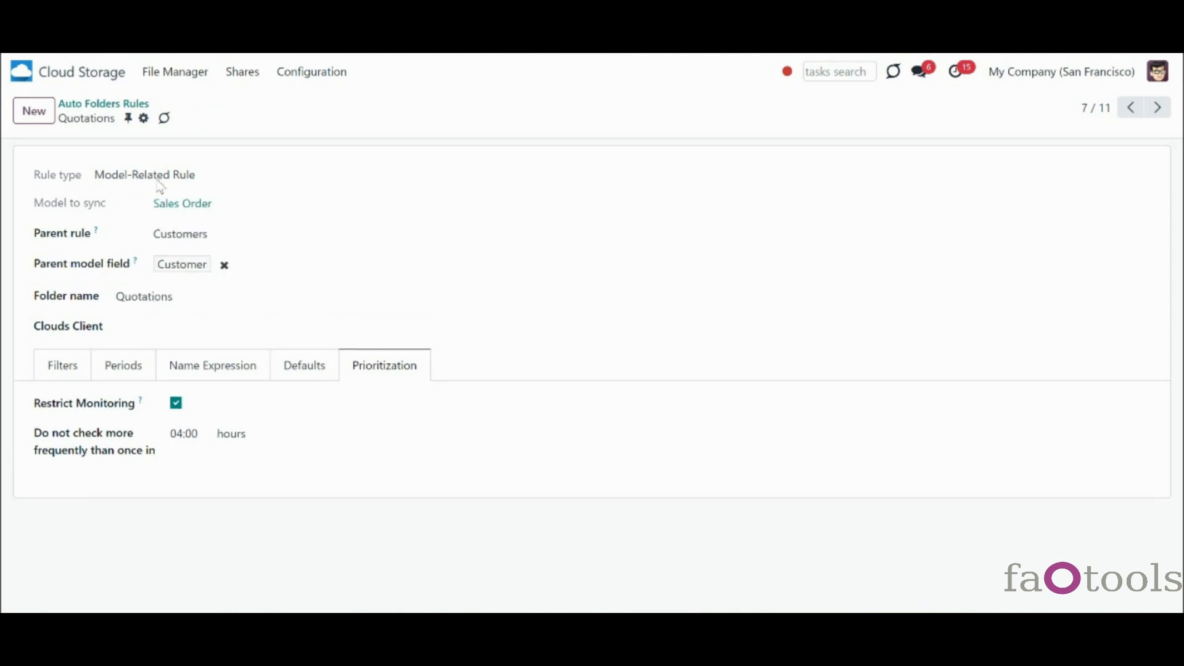
# - Set the Customers rule's minimum check interval to 24:00 hours and save it
pyautogui.click(137, 105)
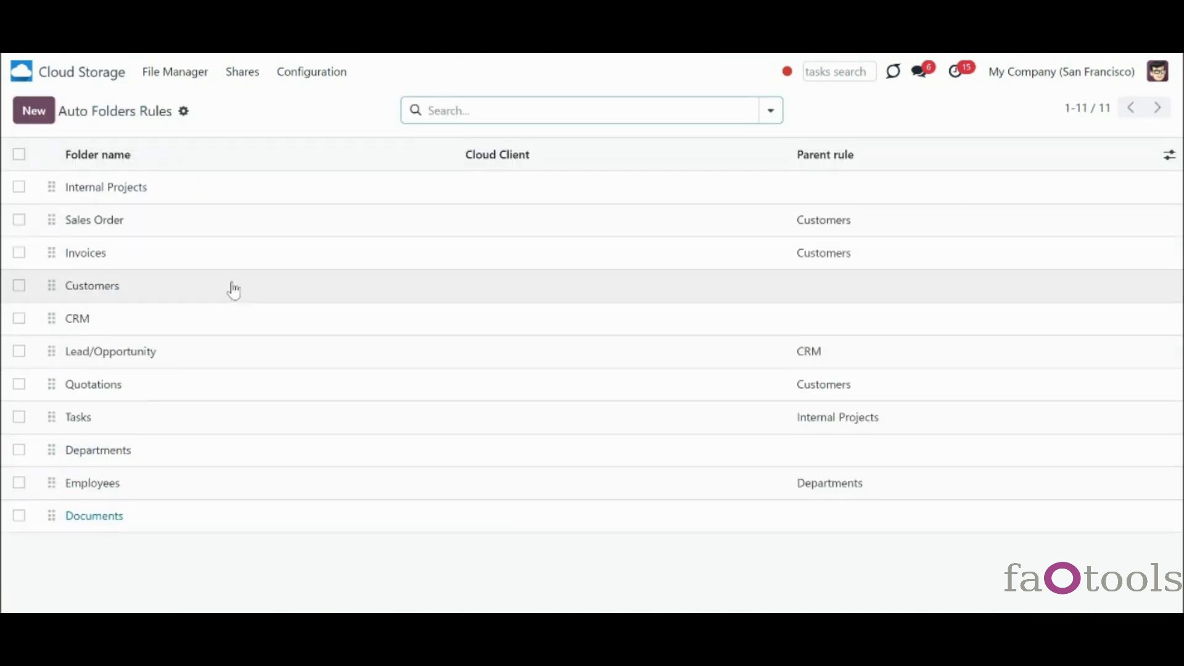
pyautogui.click(236, 289)
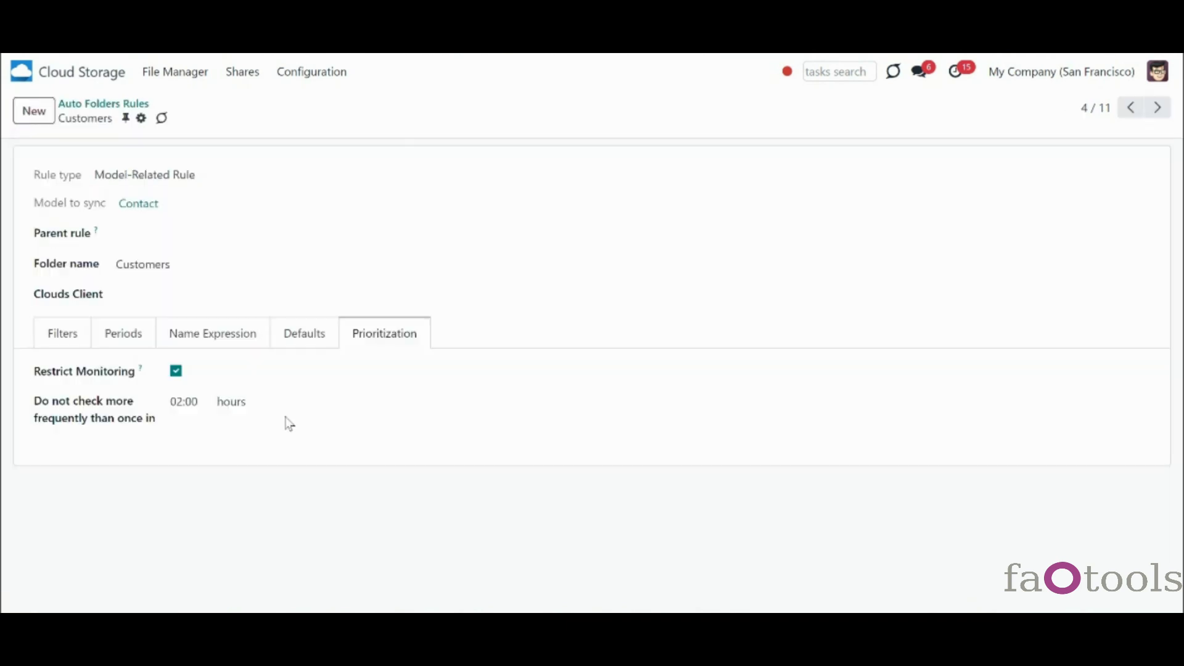
pyautogui.doubleClick(182, 402)
pyautogui.write('24:000')
pyautogui.click(193, 464)
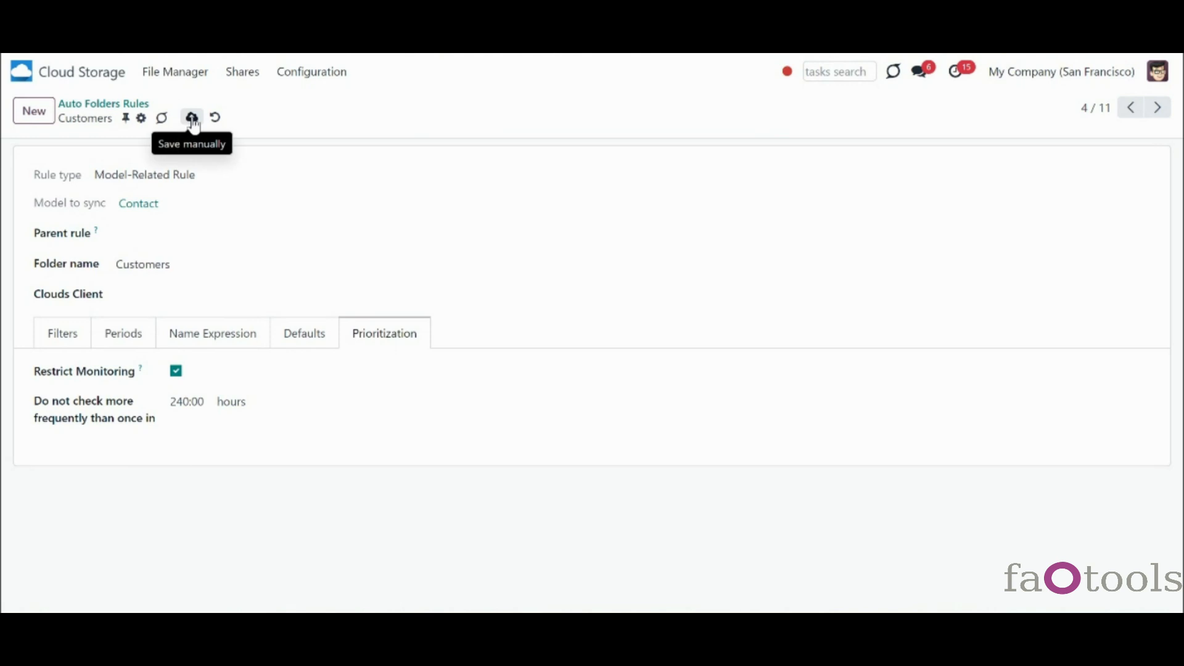
pyautogui.doubleClick(189, 401)
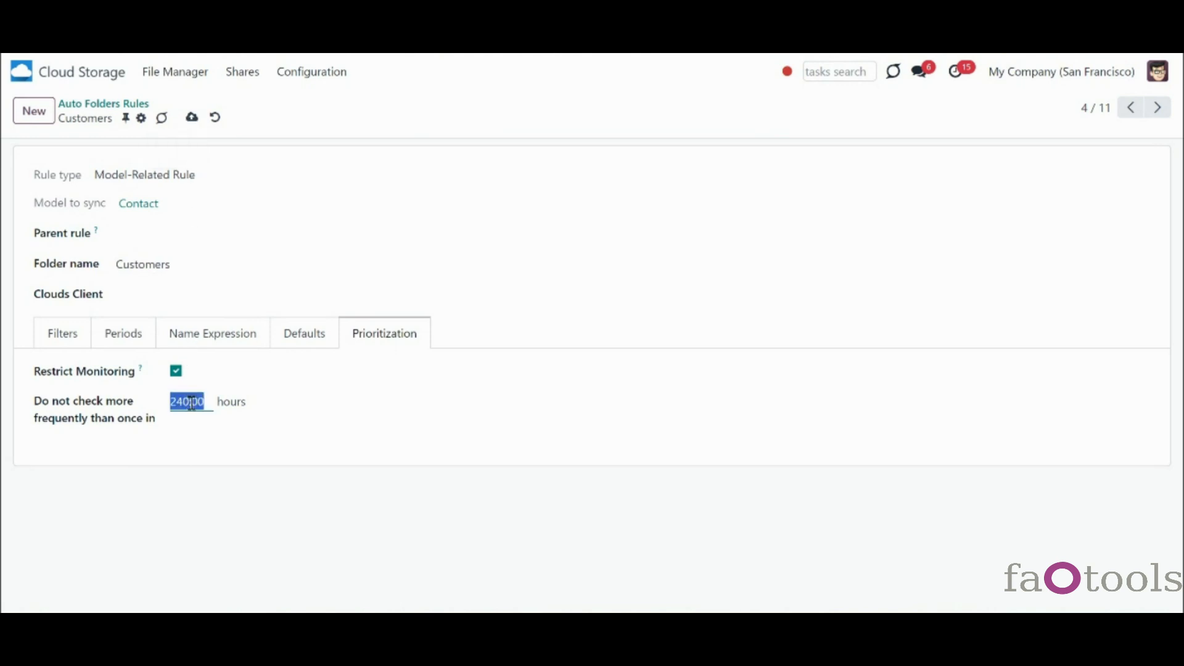
pyautogui.click(189, 403)
pyautogui.click(194, 117)
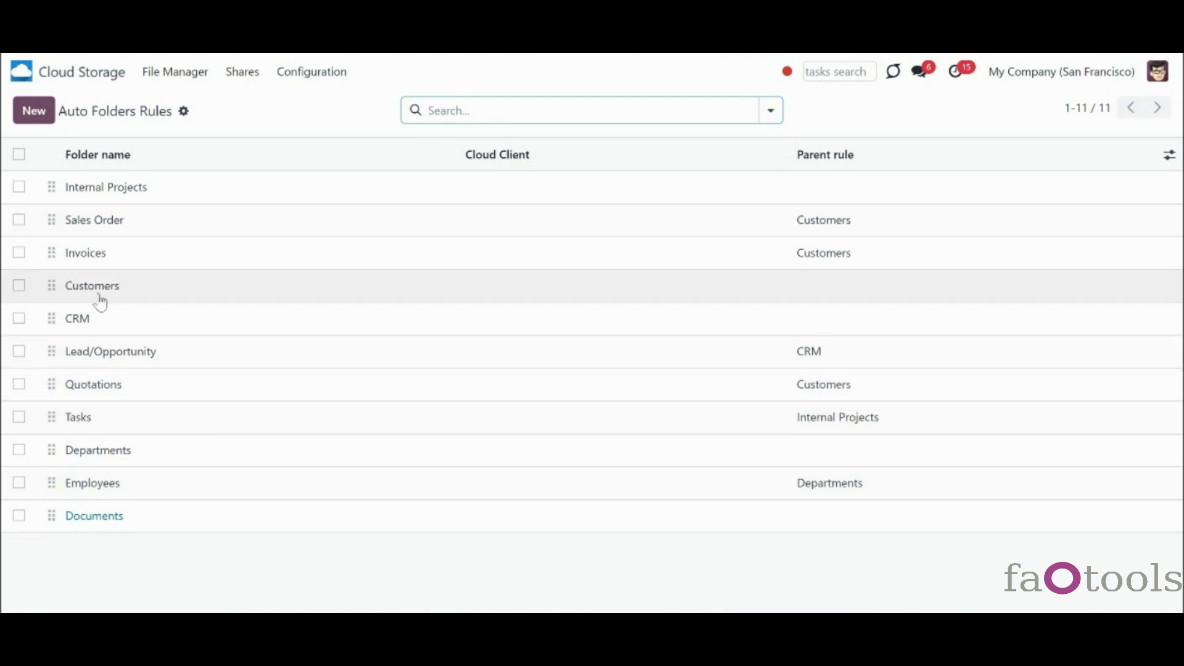
# - Change the Customers rule's check interval to 2 hours and save
pyautogui.click(97, 295)
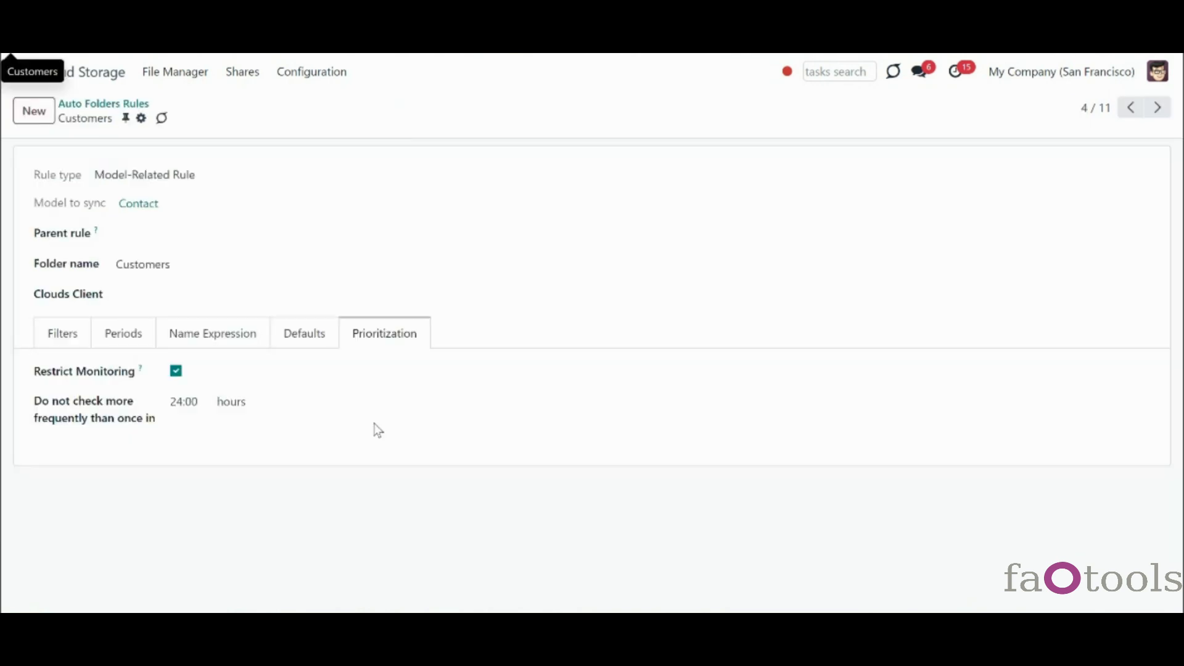
pyautogui.click(181, 402)
pyautogui.write('2')
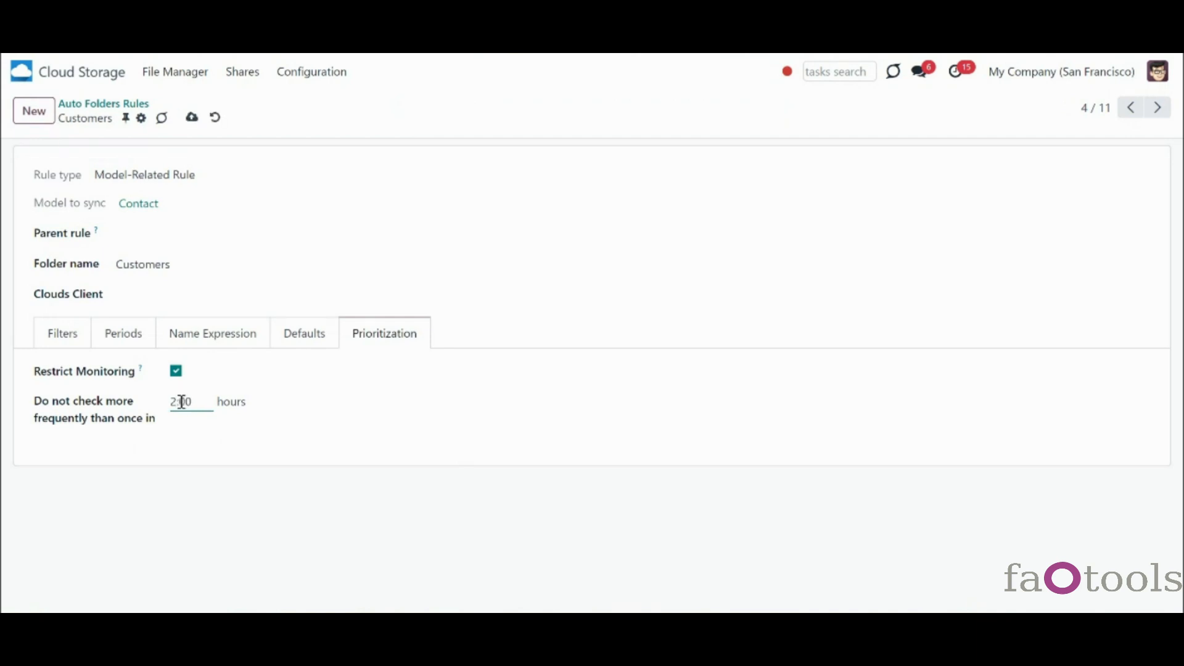
pyautogui.click(193, 120)
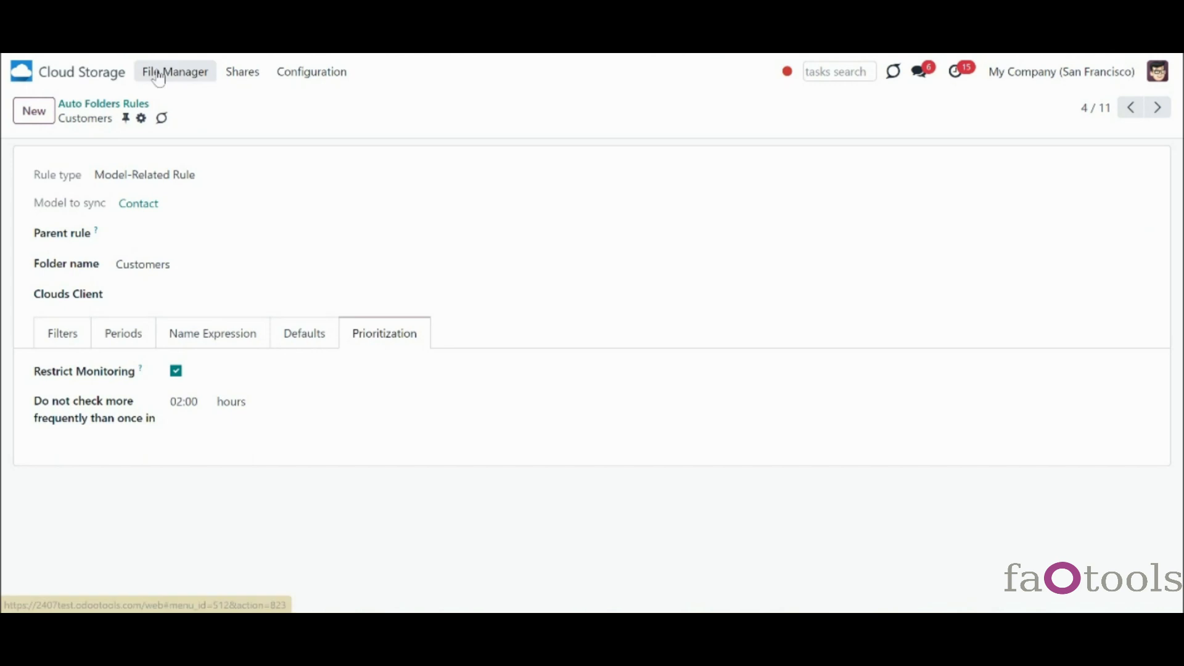
# - Enable restricted monitoring on the Quotations rule at 4 hours and save
pyautogui.click(135, 106)
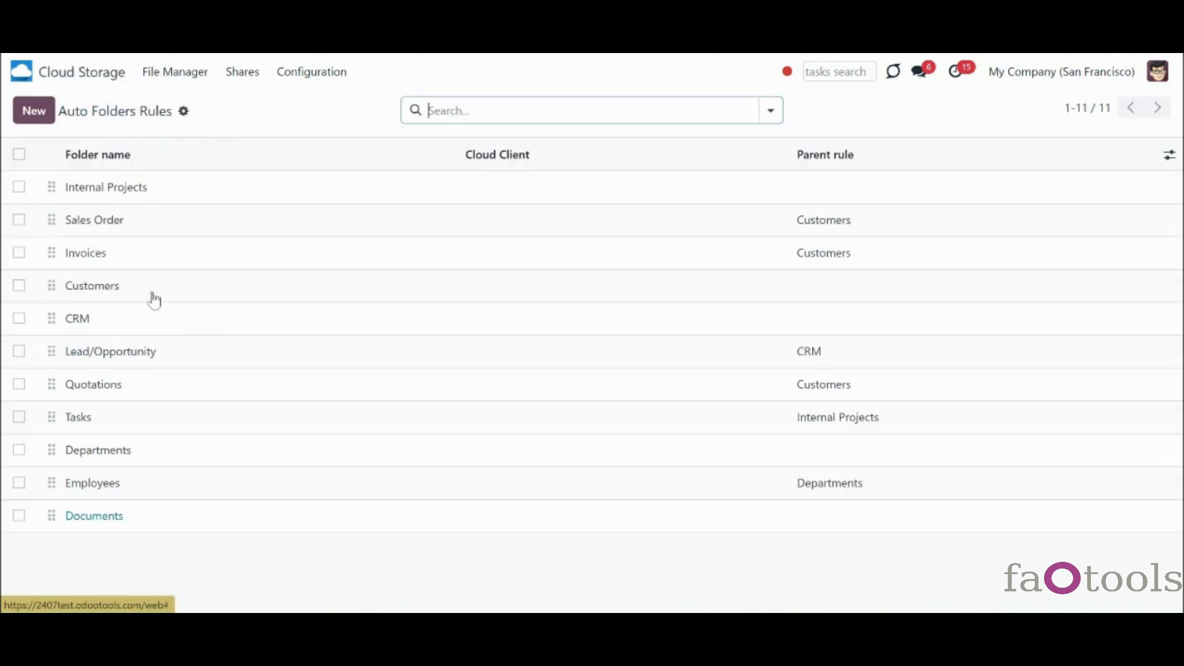
pyautogui.click(132, 395)
pyautogui.click(164, 402)
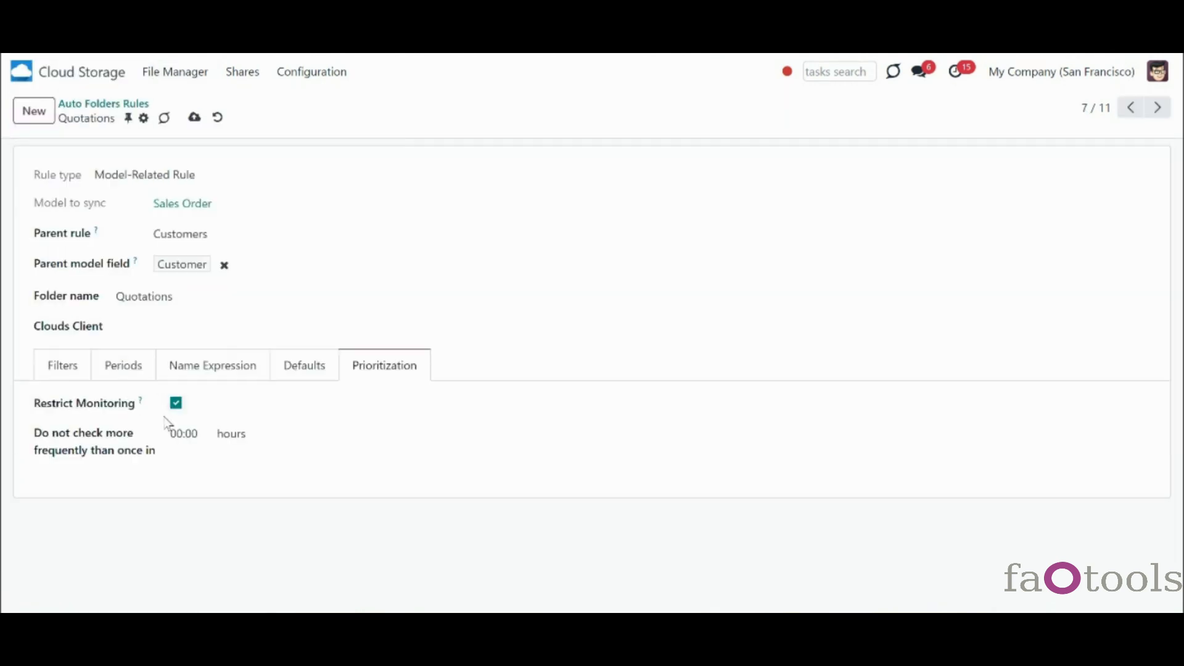
pyautogui.click(183, 434)
pyautogui.write('4')
pyautogui.click(195, 117)
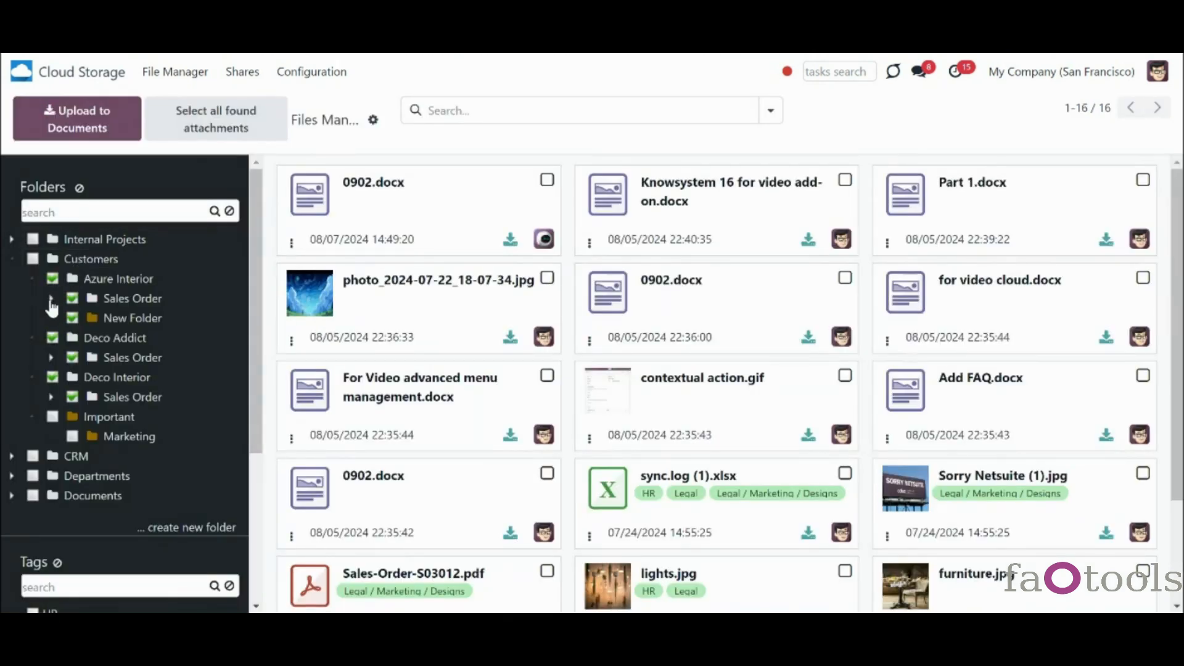
# - Expand Azure Interior's Sales Order and S03020 folders to inspect the default structure
pyautogui.click(51, 300)
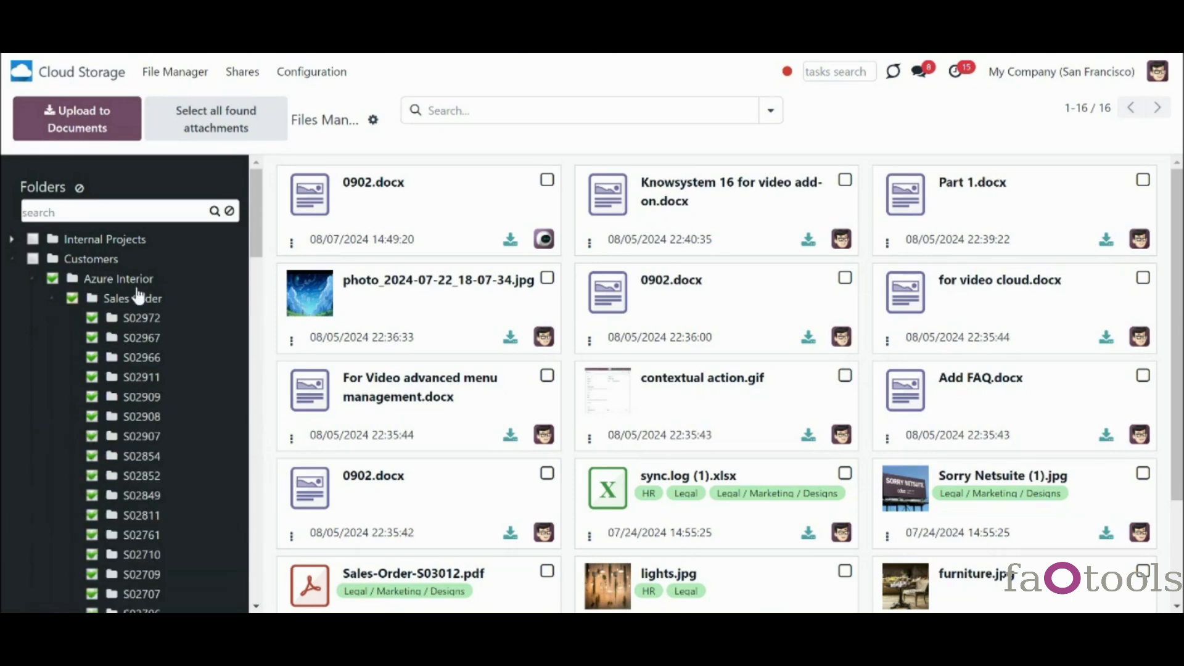
pyautogui.moveTo(254, 237); pyautogui.dragTo(268, 505)
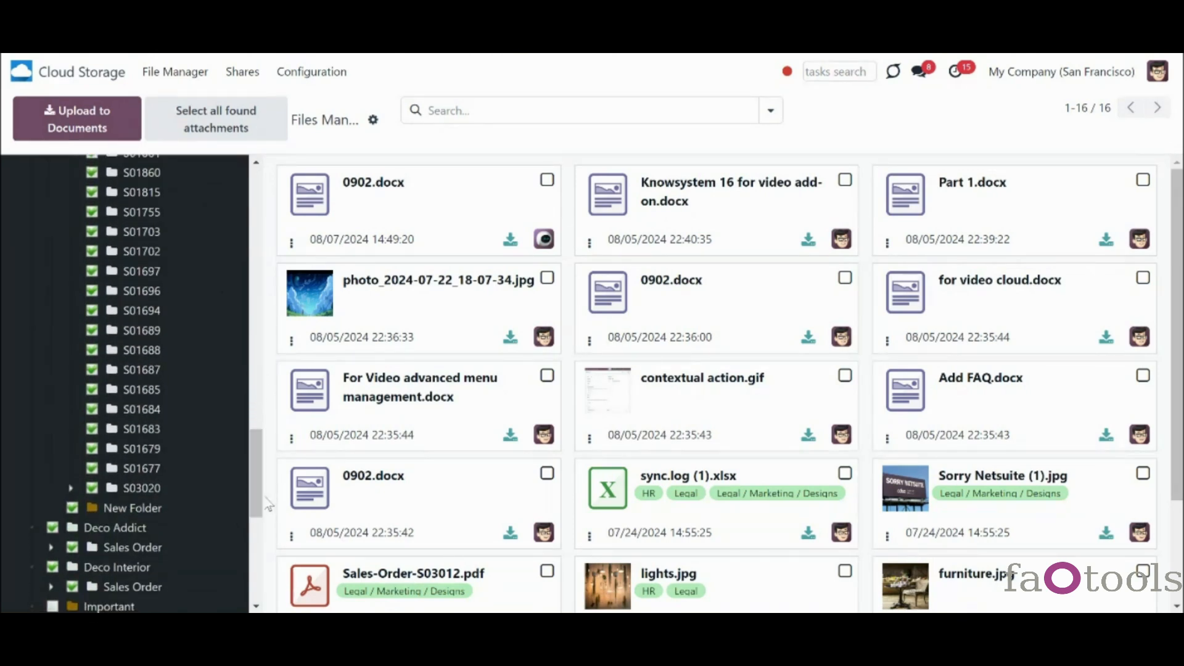
pyautogui.click(71, 493)
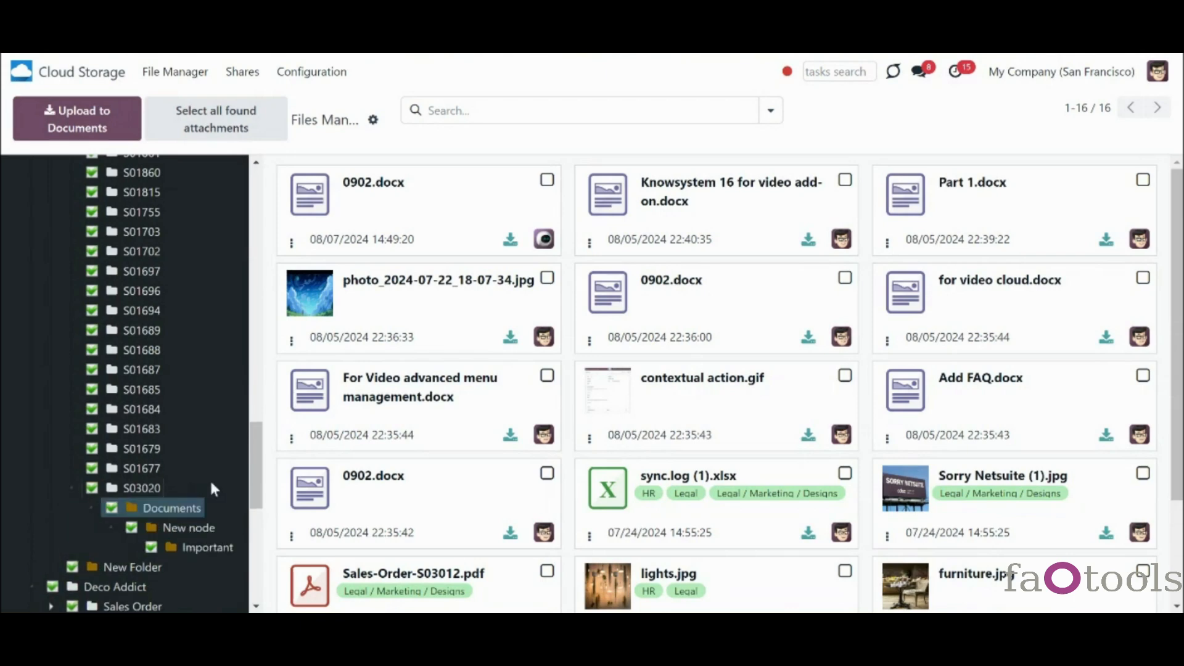
pyautogui.moveTo(252, 467); pyautogui.dragTo(259, 490)
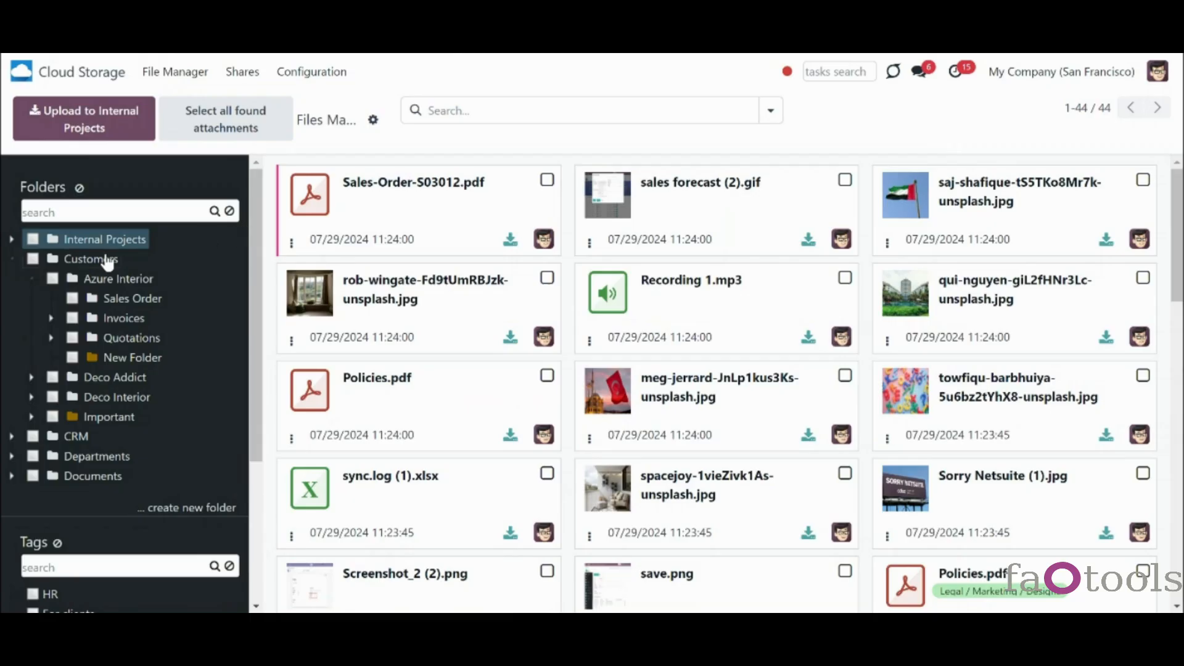
pyautogui.rightClick(103, 264)
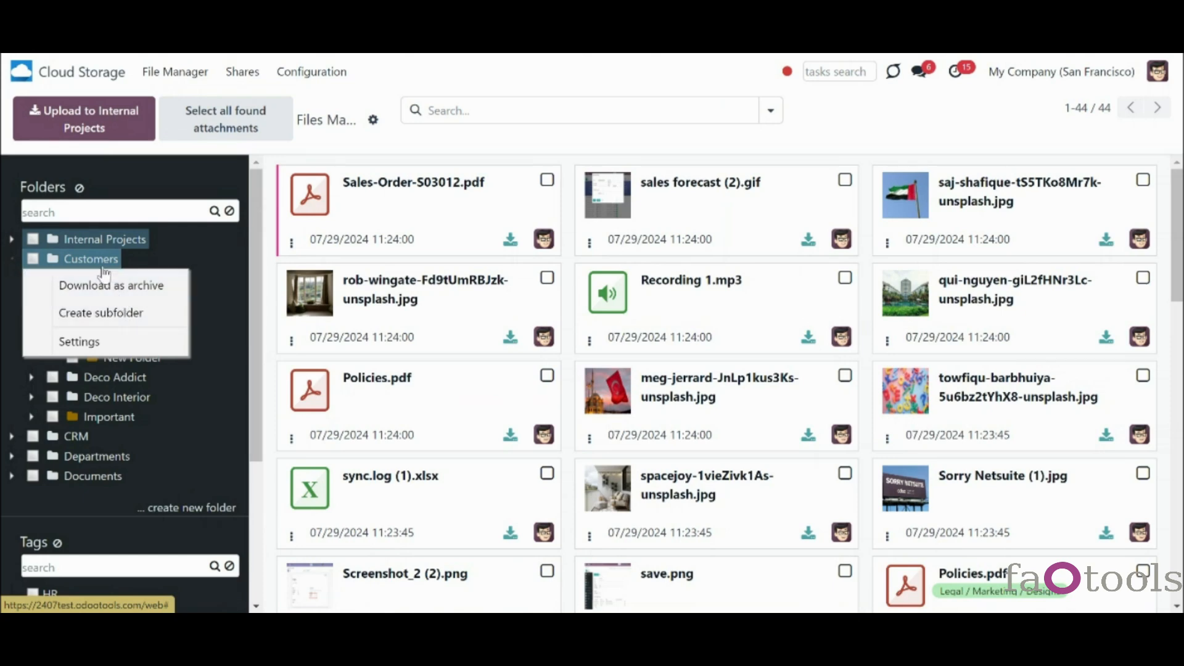
# - Open the Azure Interior contact in Contacts and show its files and folders
pyautogui.click(21, 71)
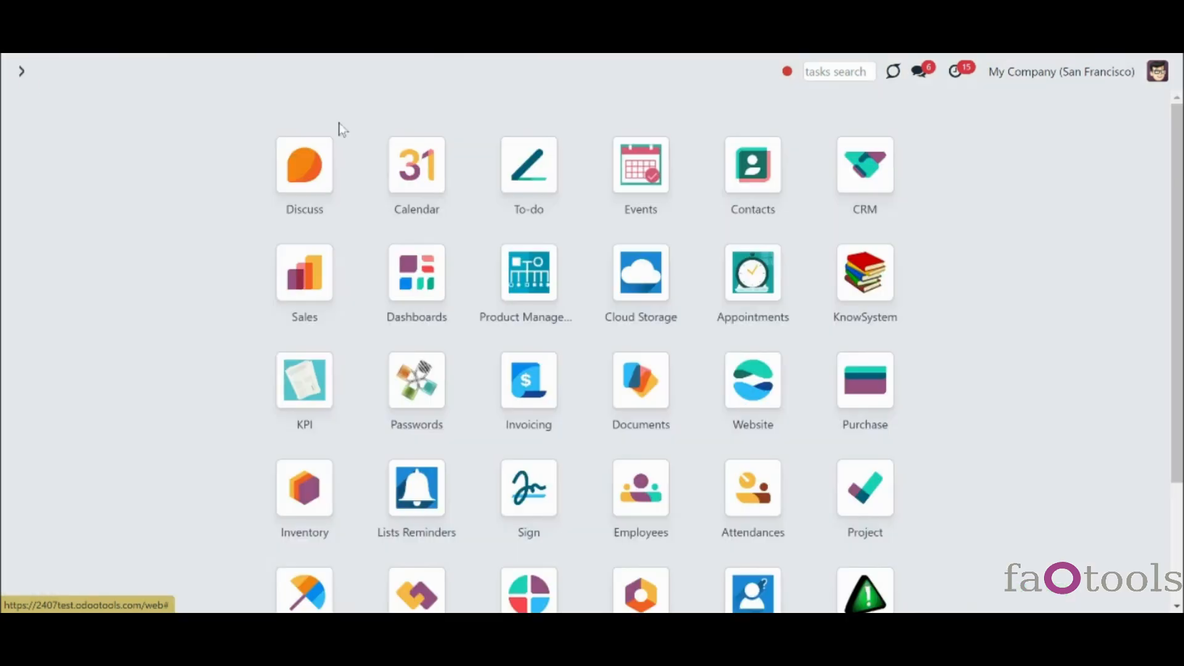
pyautogui.click(743, 205)
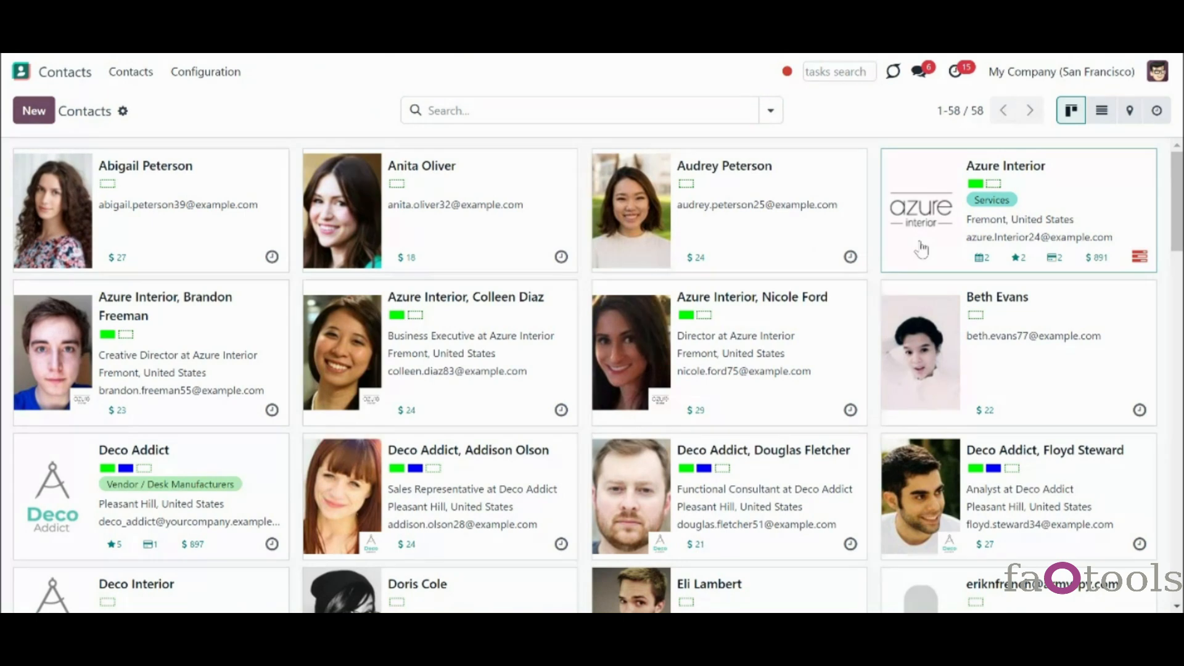
pyautogui.click(921, 248)
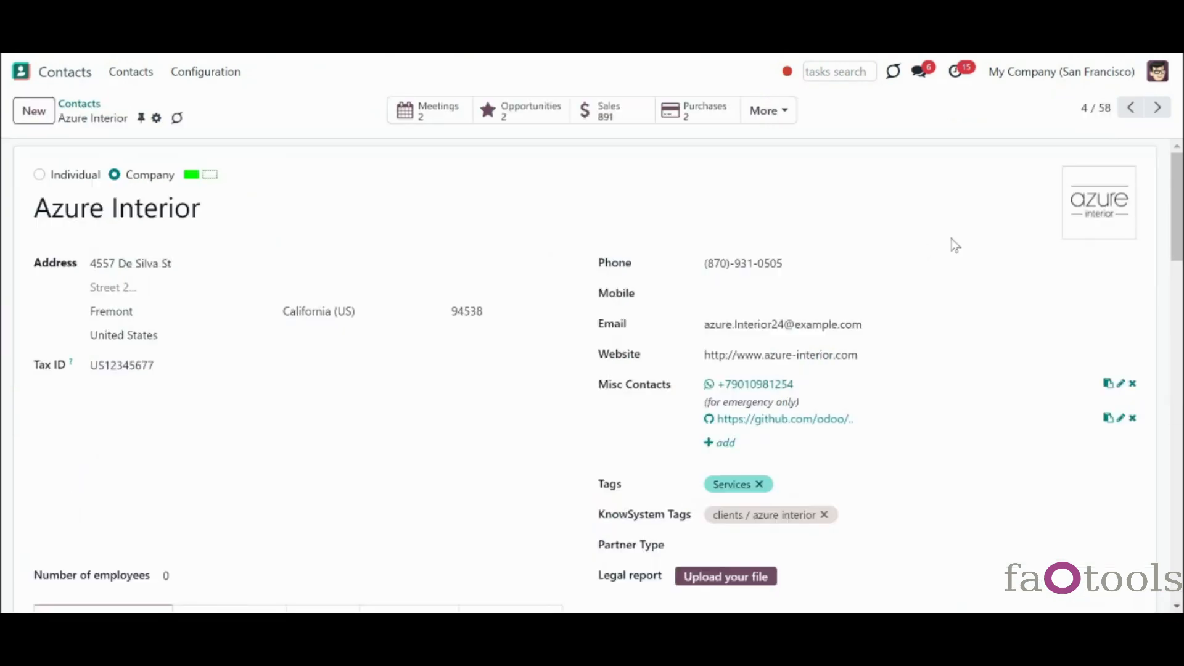
pyautogui.scroll(-5, 954, 243)
pyautogui.scroll(-4, 592, 370)
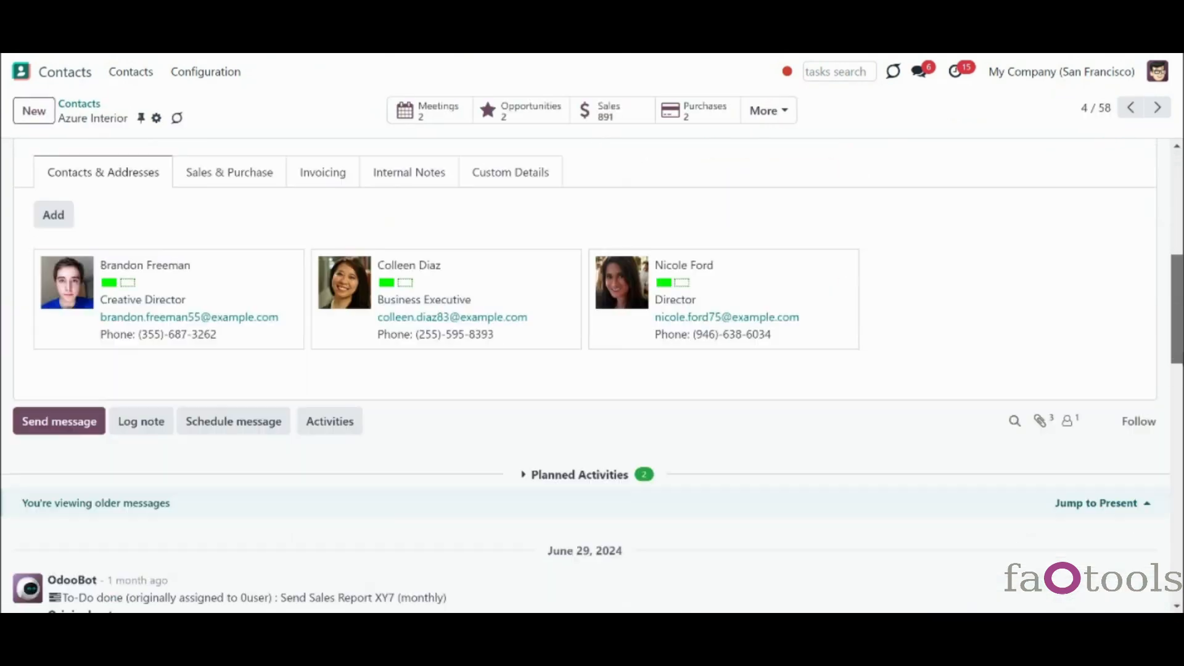
pyautogui.click(1040, 347)
pyautogui.moveTo(1178, 336); pyautogui.dragTo(1179, 353)
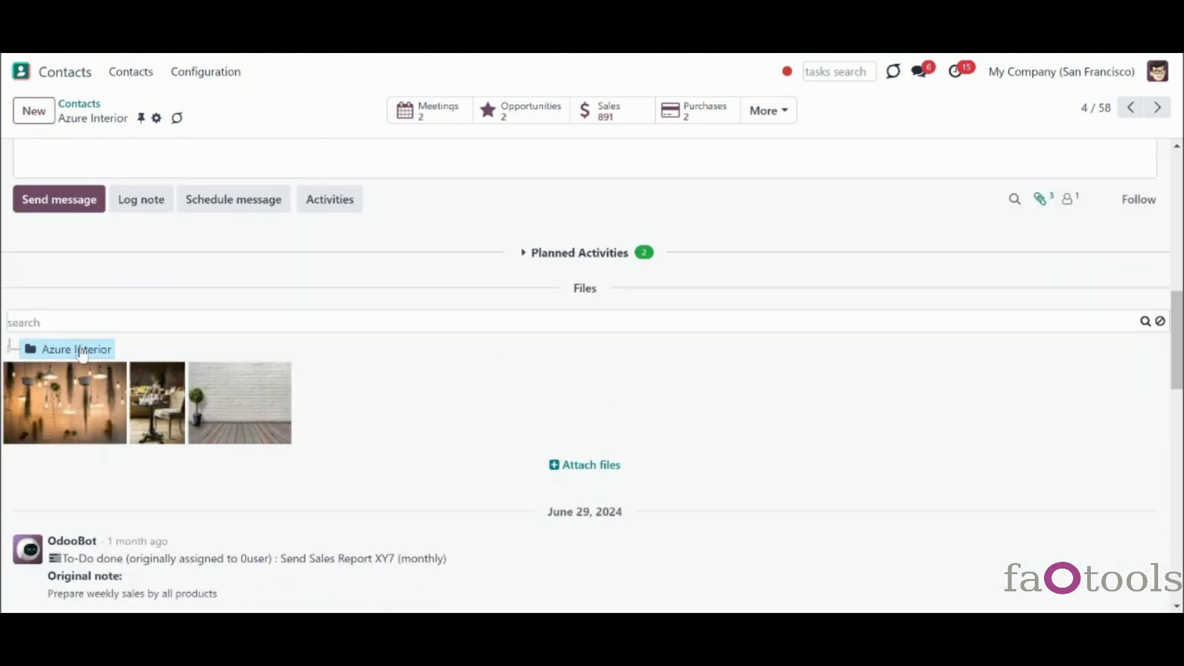
# - Browse the folder tree to show the files in Invoices > INV-2023-00001
pyautogui.click(11, 350)
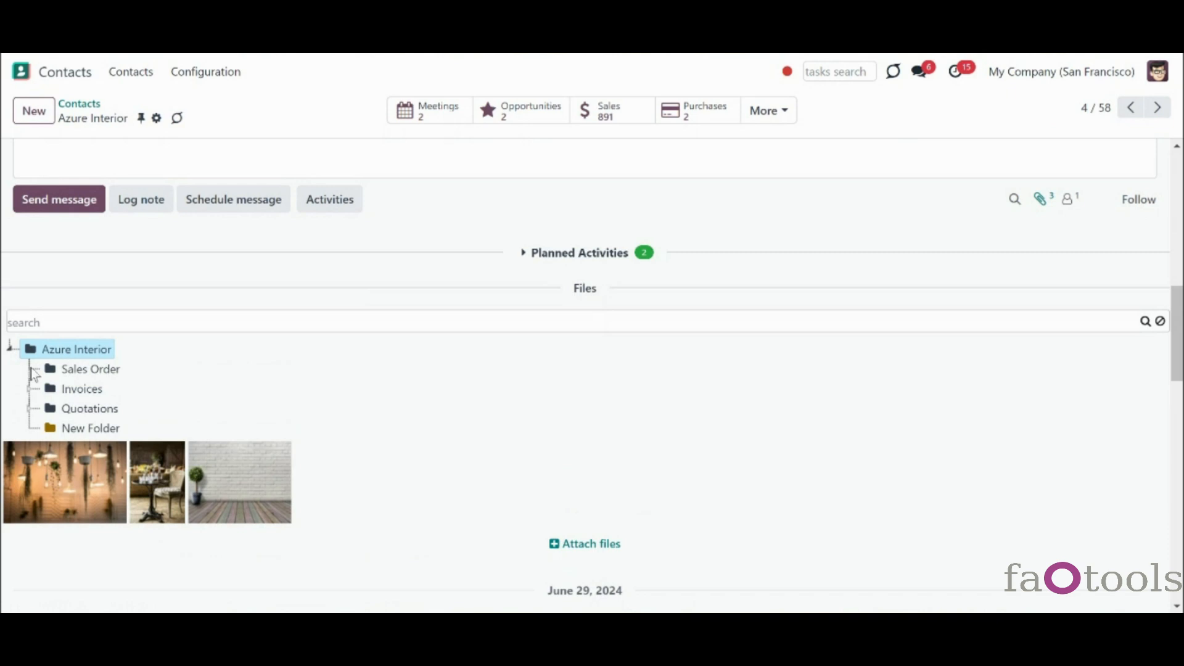
pyautogui.click(29, 389)
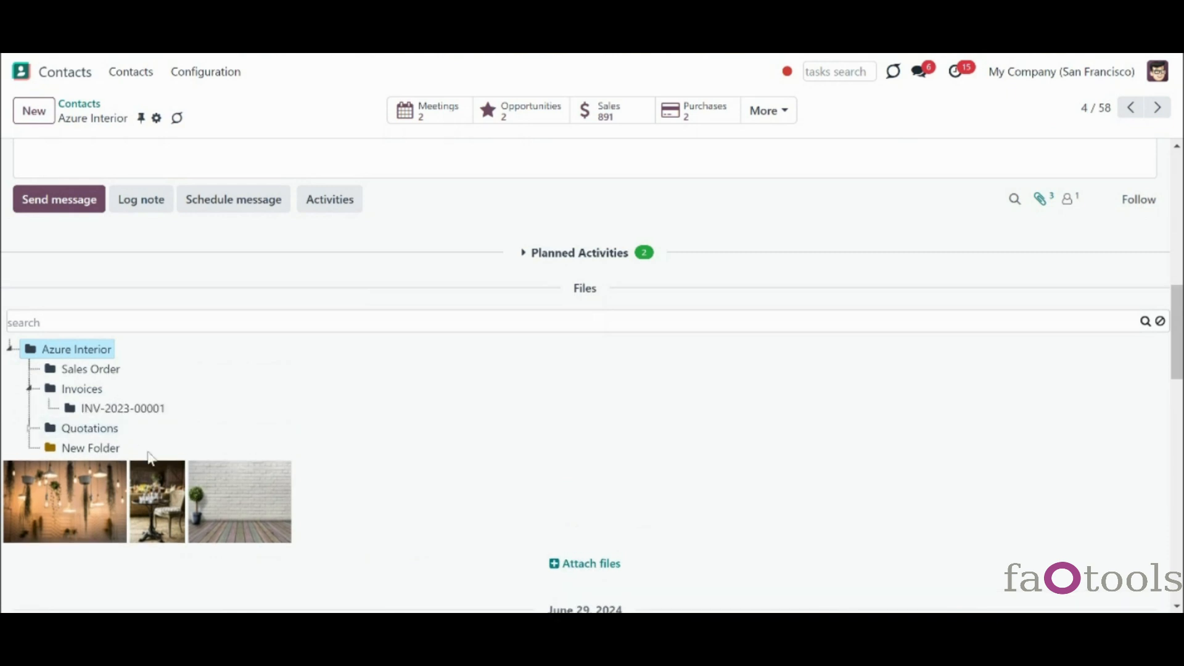
pyautogui.click(28, 430)
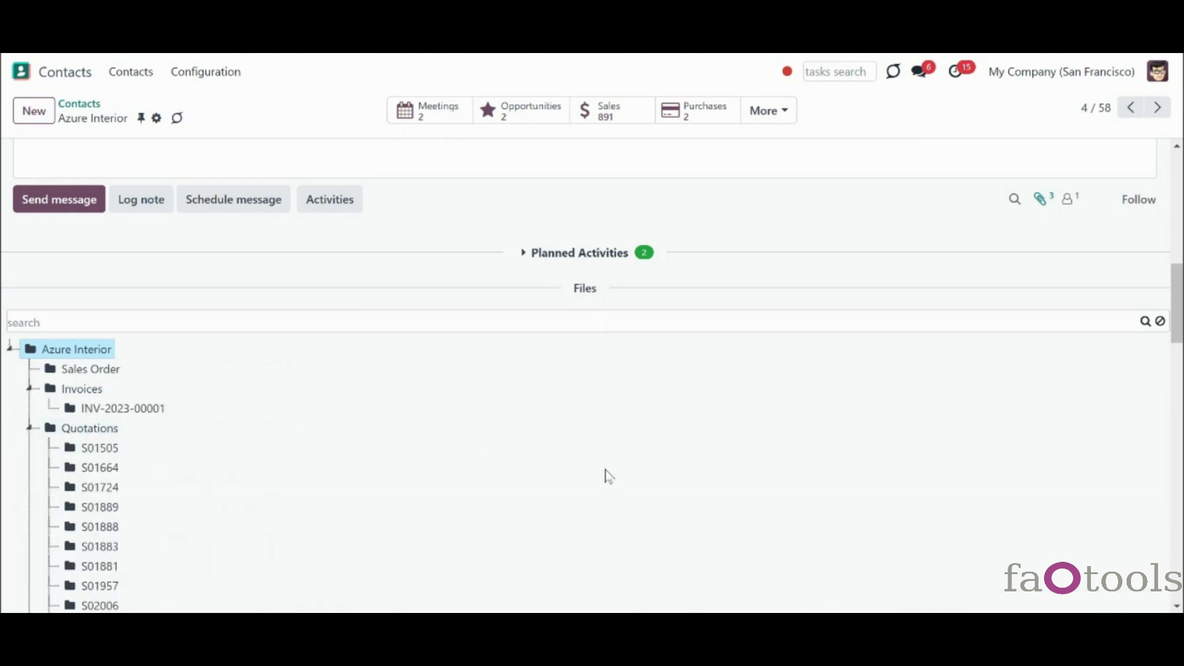
pyautogui.scroll(-3, 609, 476)
pyautogui.moveTo(1181, 340)
pyautogui.mouseDown()
pyautogui.moveTo(1181, 405)
pyautogui.moveTo(1181, 328)
pyautogui.mouseUp()
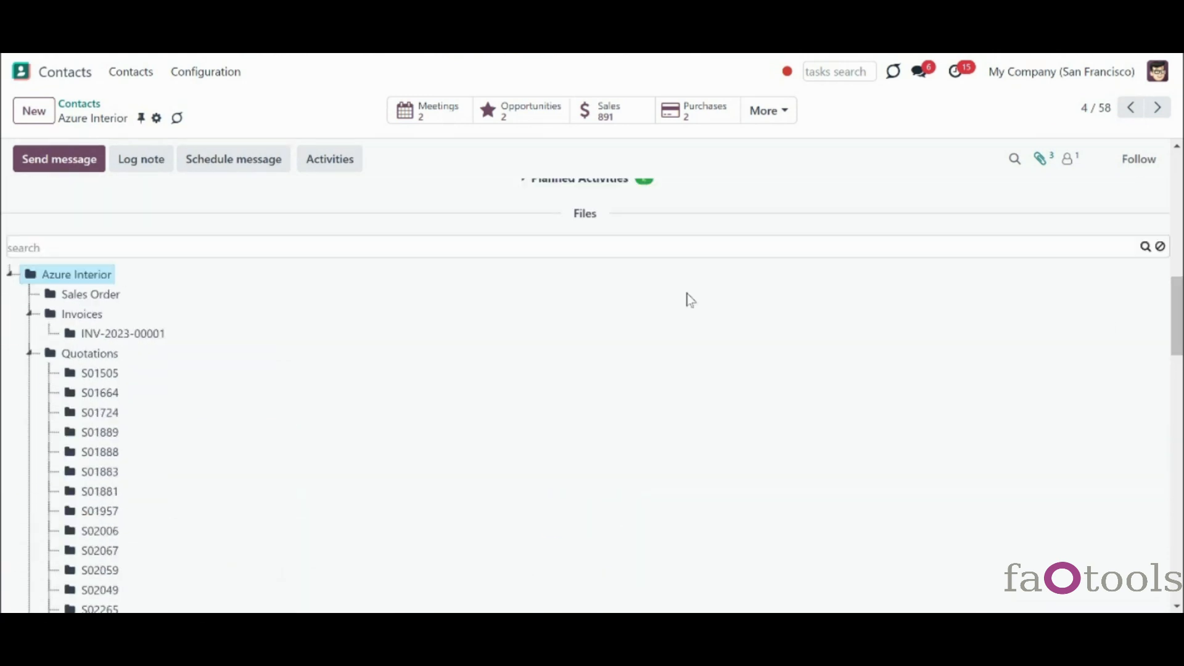
pyautogui.click(31, 356)
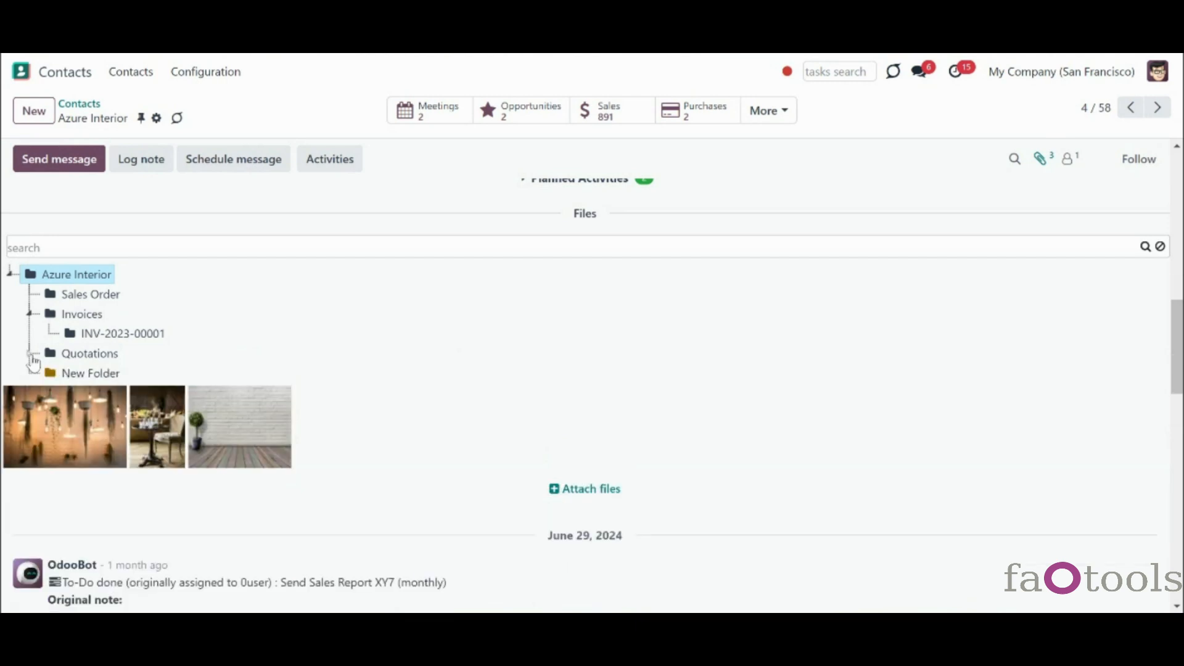
pyautogui.click(30, 316)
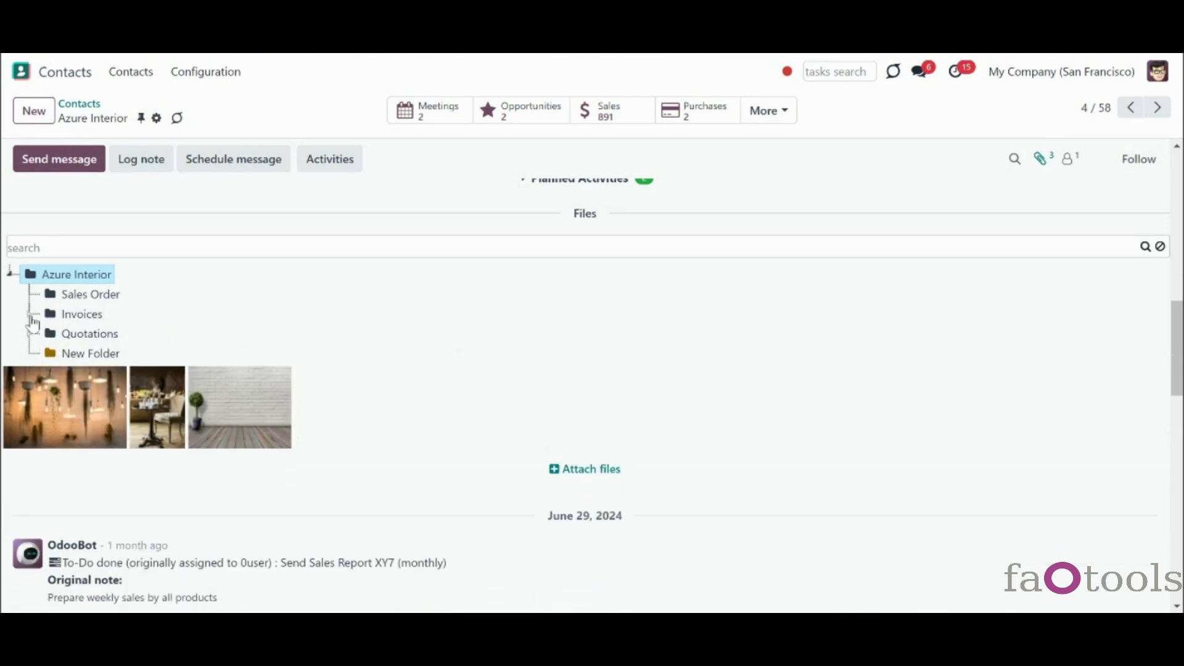
pyautogui.click(29, 315)
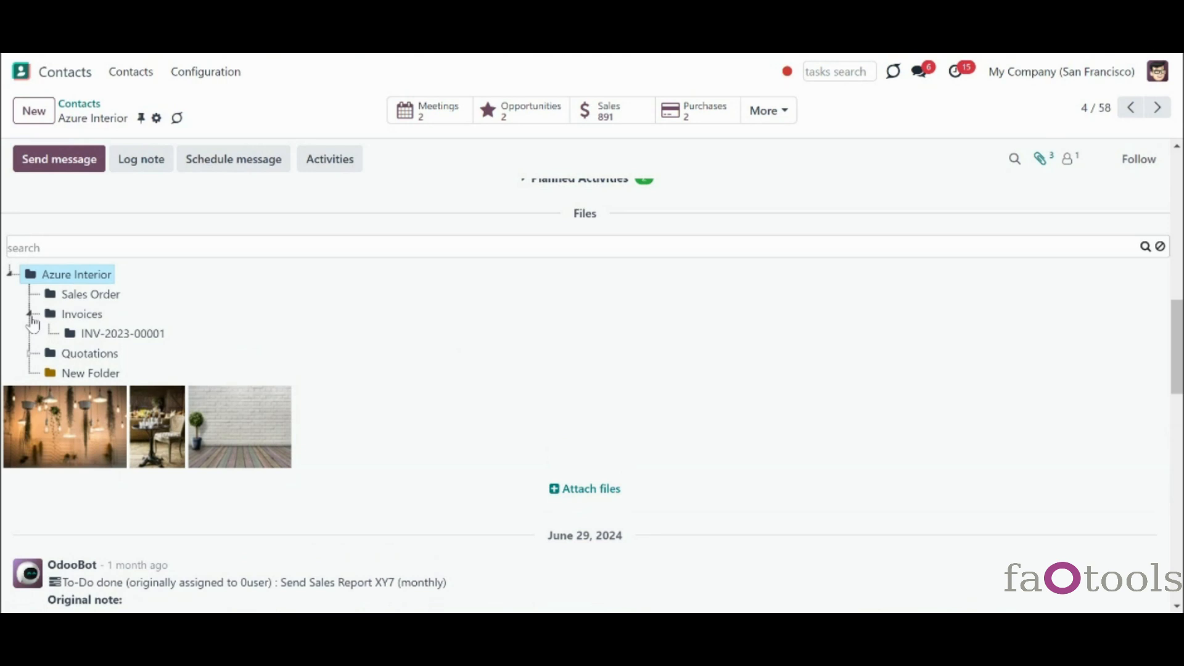
pyautogui.click(77, 318)
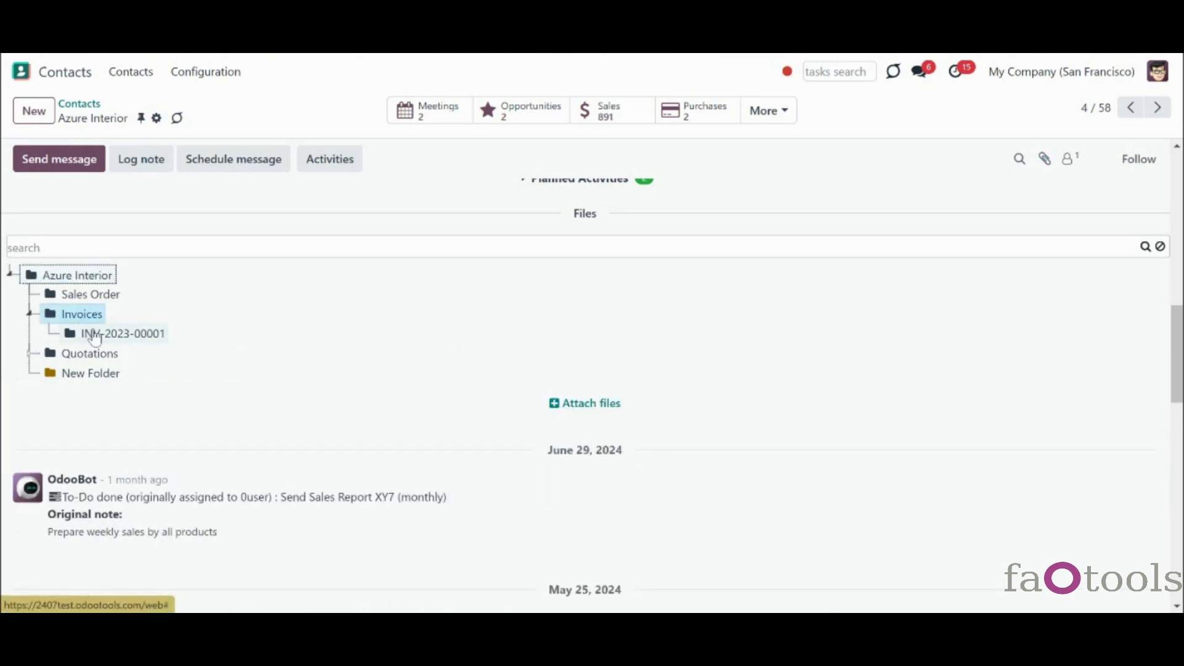
pyautogui.click(94, 335)
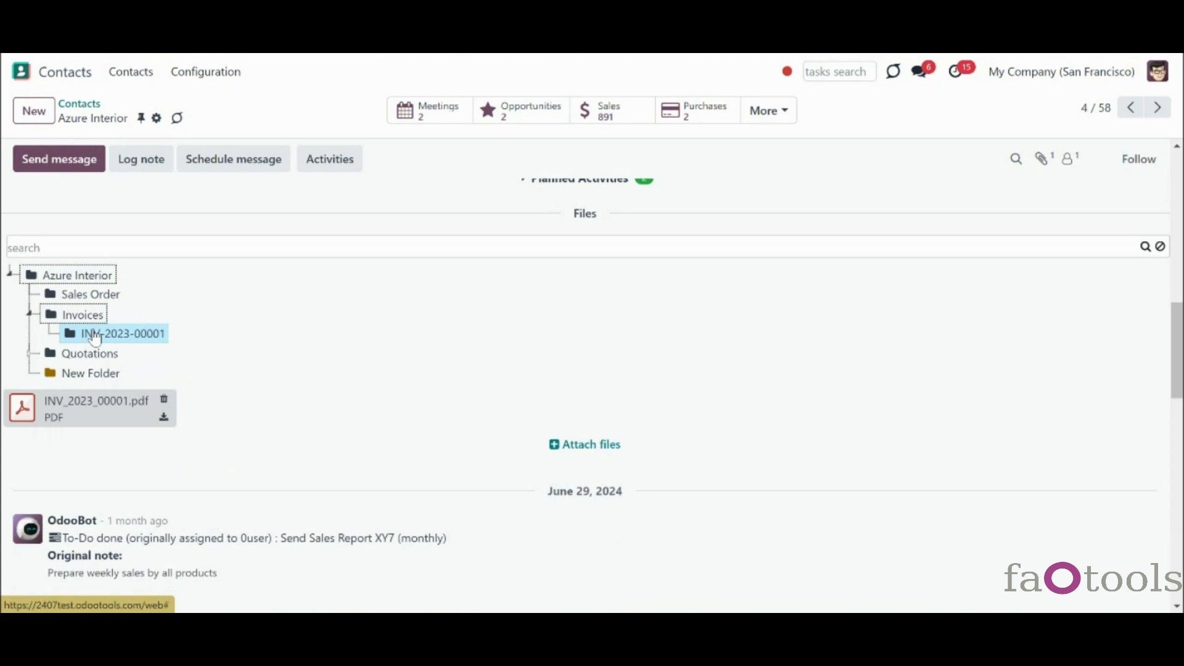
# - Search the contact's folders for S02059
pyautogui.click(29, 358)
pyautogui.click(39, 249)
pyautogui.write('s')
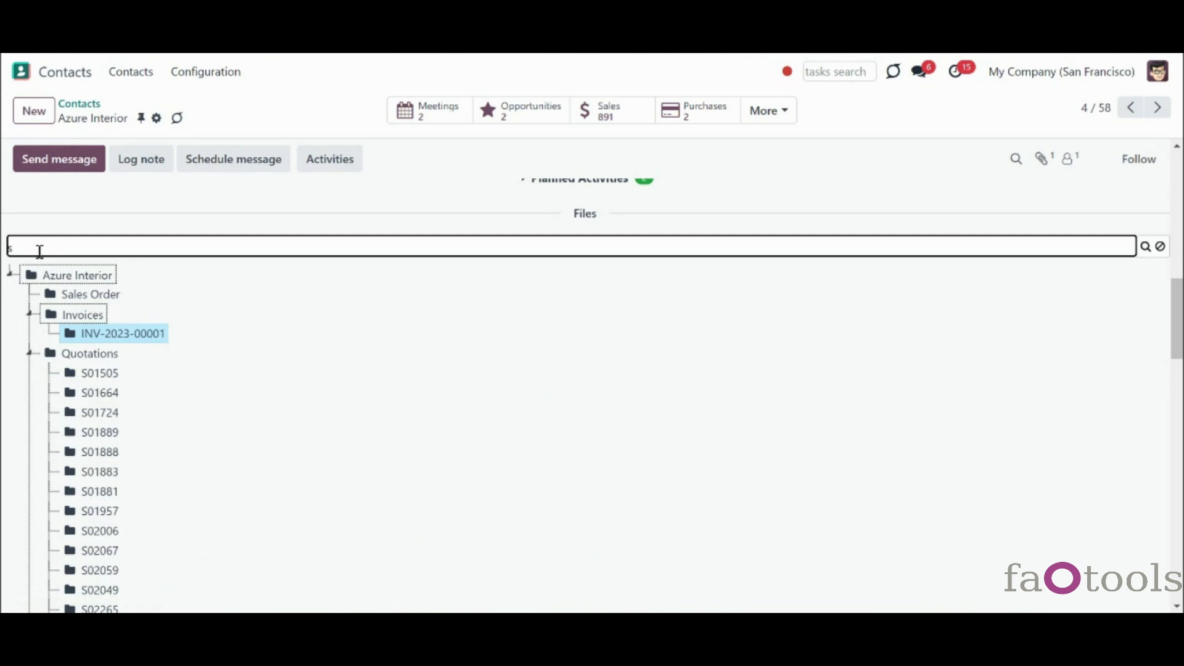
pyautogui.write('02059')
pyautogui.press('Return')
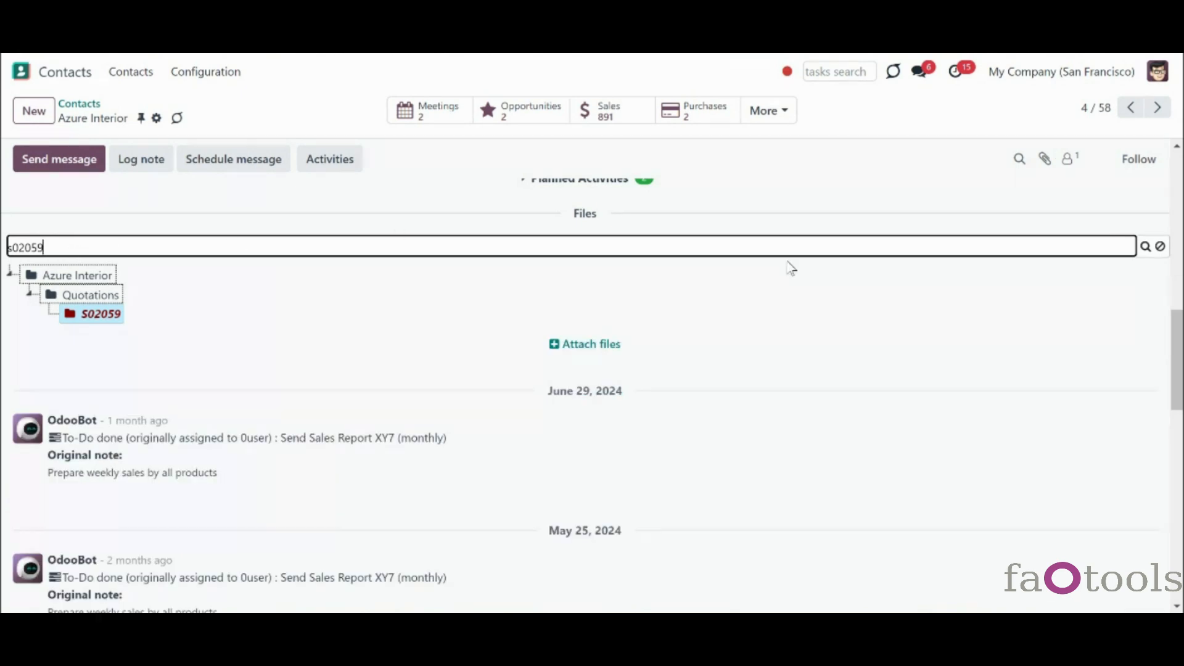
# - Clear the folder search and collapse the Quotations folder
pyautogui.click(1160, 248)
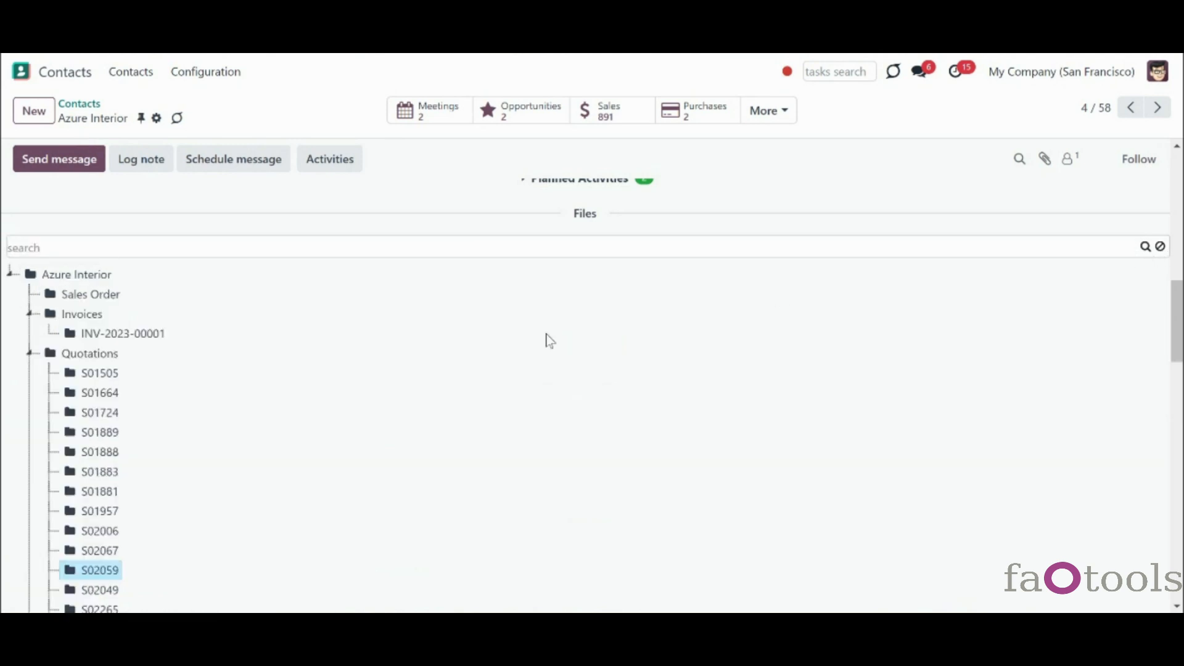
pyautogui.click(29, 356)
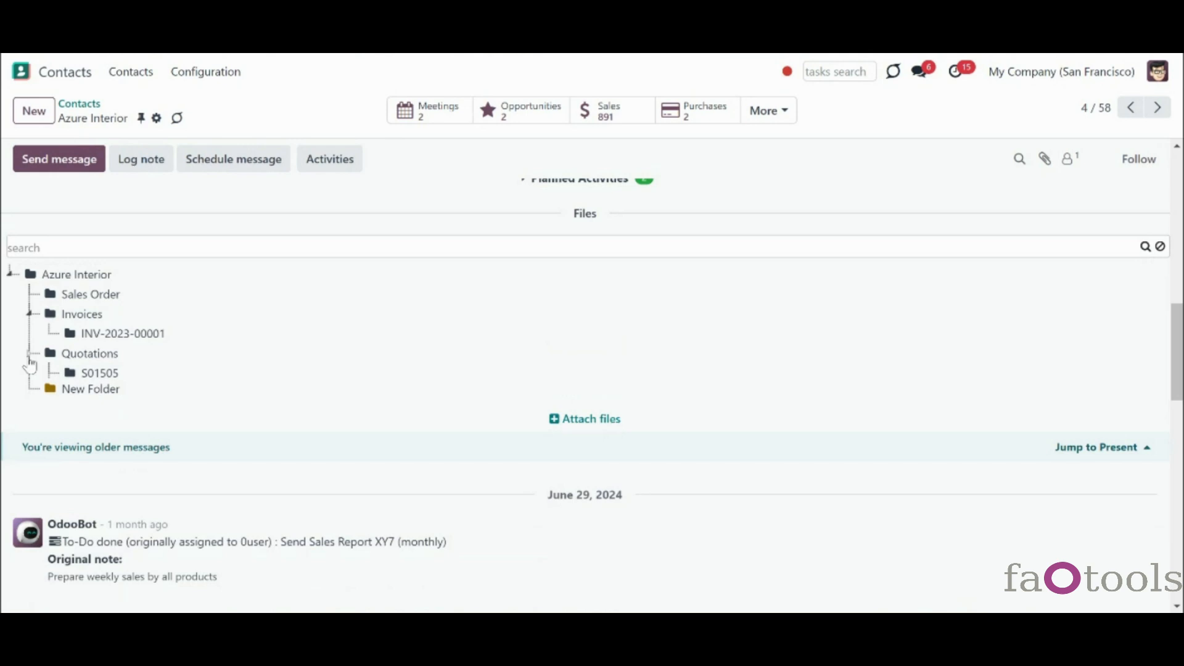
pyautogui.rightClick(70, 323)
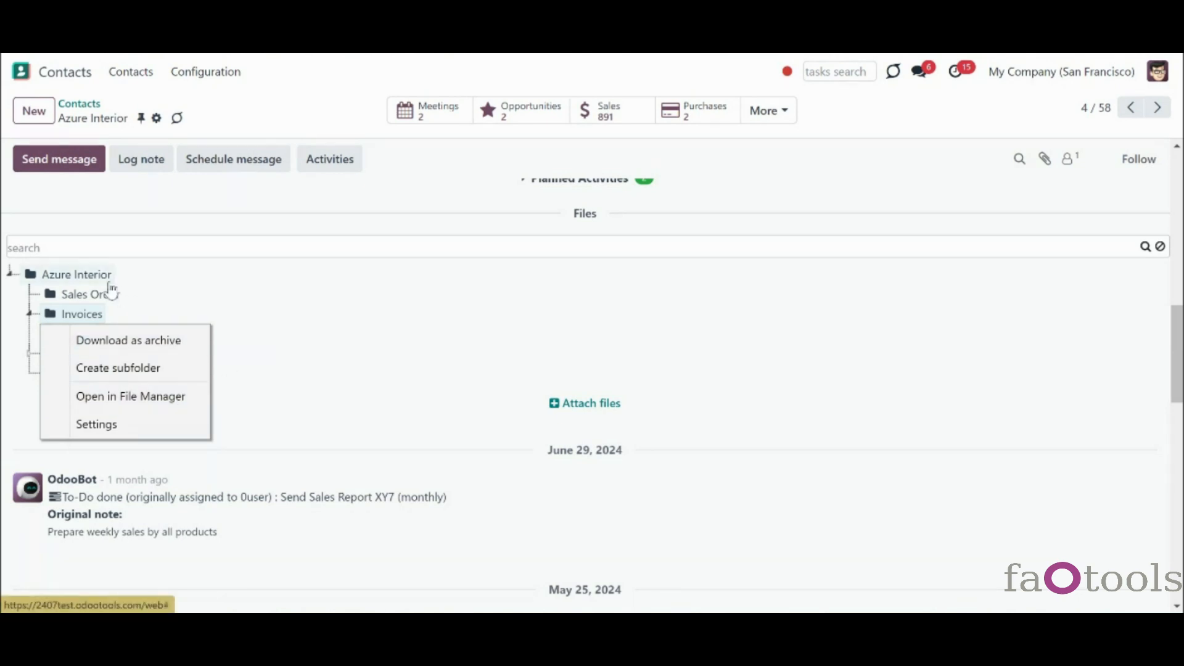
pyautogui.rightClick(94, 282)
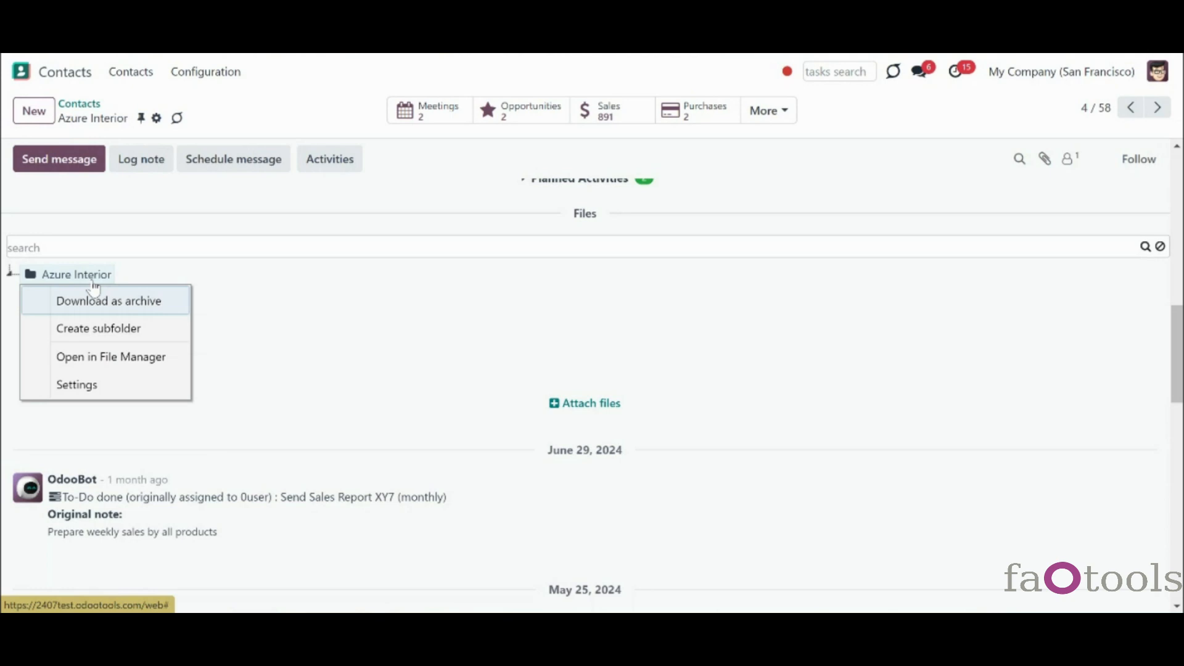
pyautogui.click(210, 413)
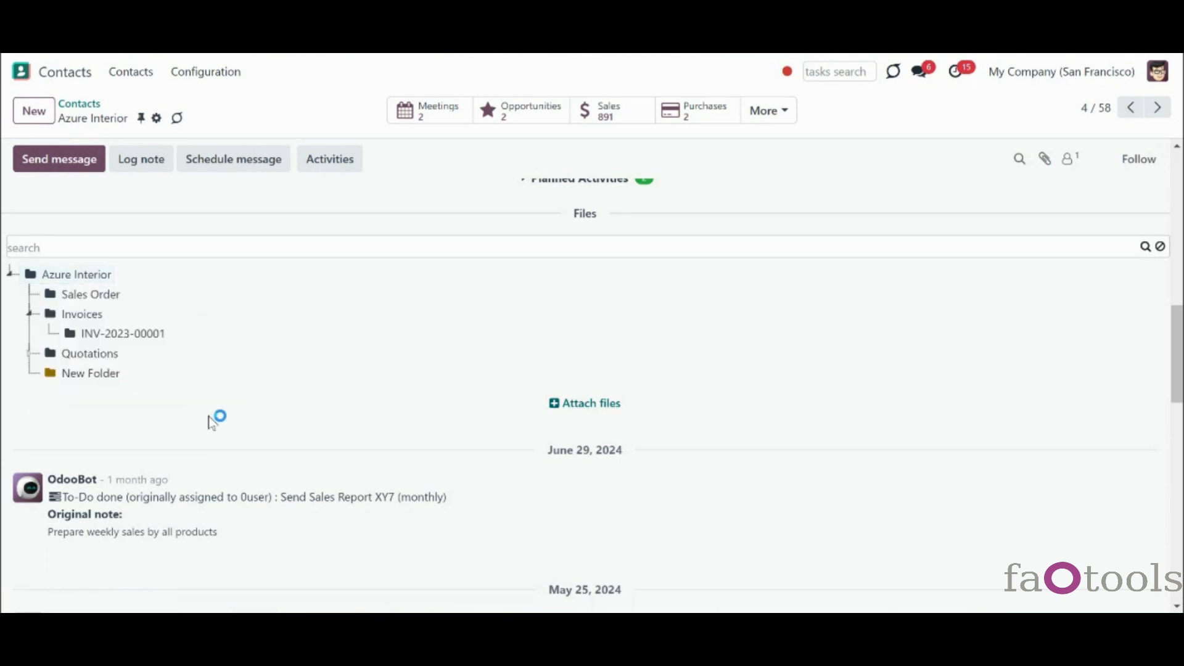
pyautogui.rightClick(110, 381)
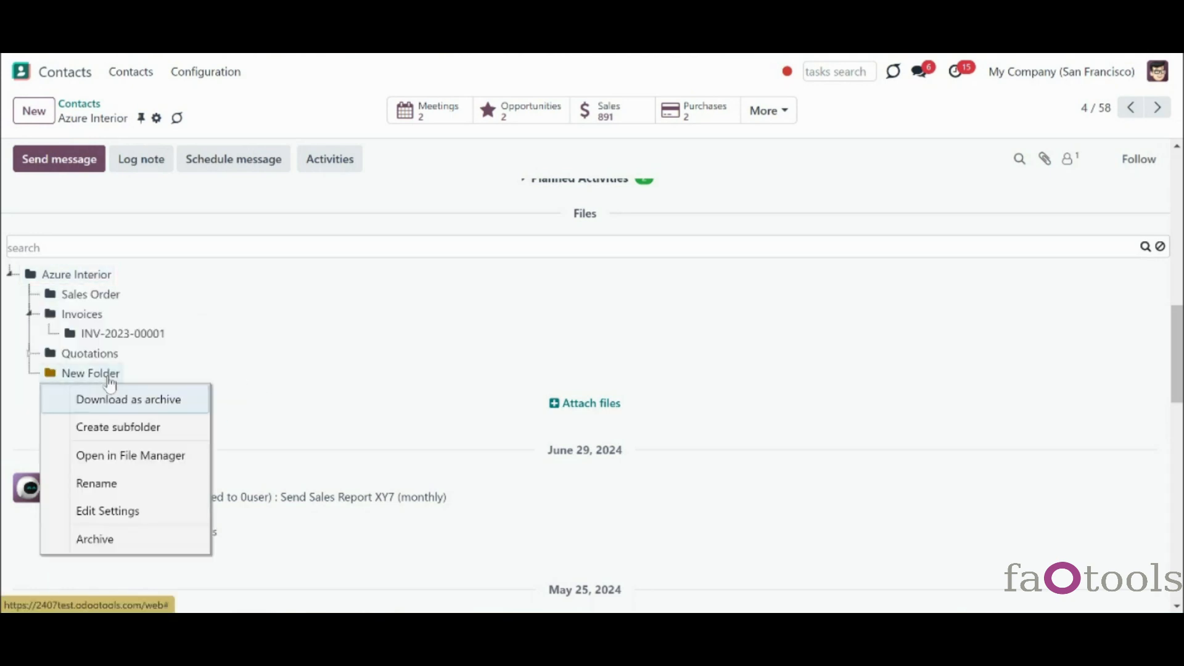
pyautogui.rightClick(85, 283)
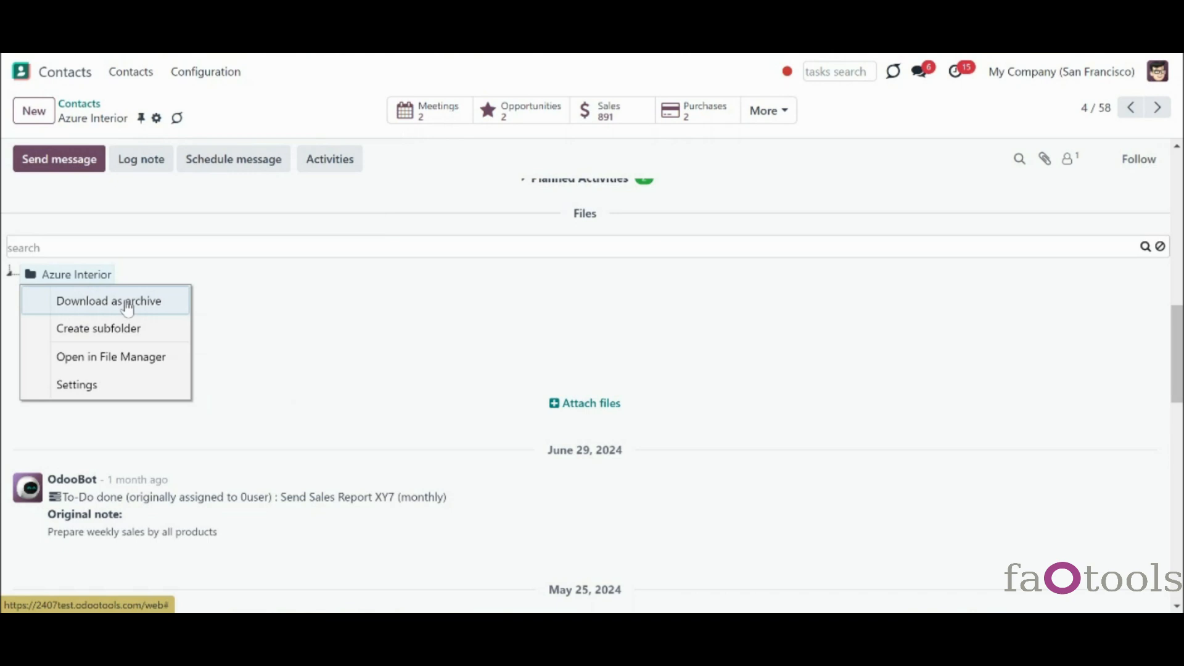
pyautogui.click(178, 367)
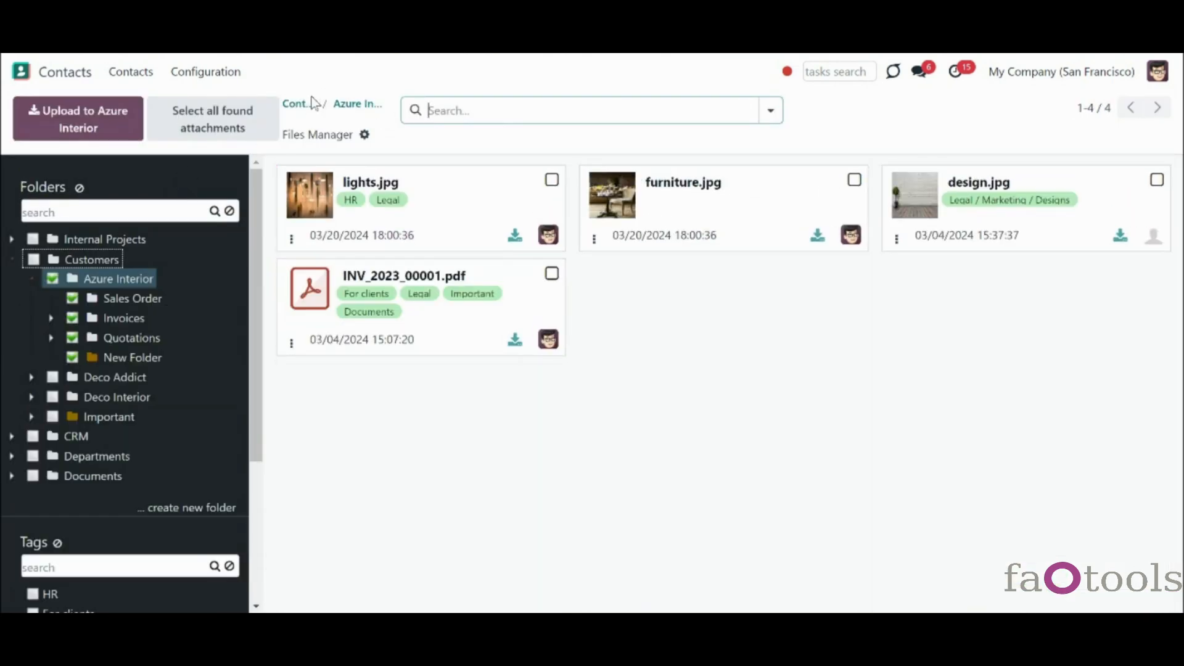
pyautogui.click(344, 108)
pyautogui.rightClick(100, 329)
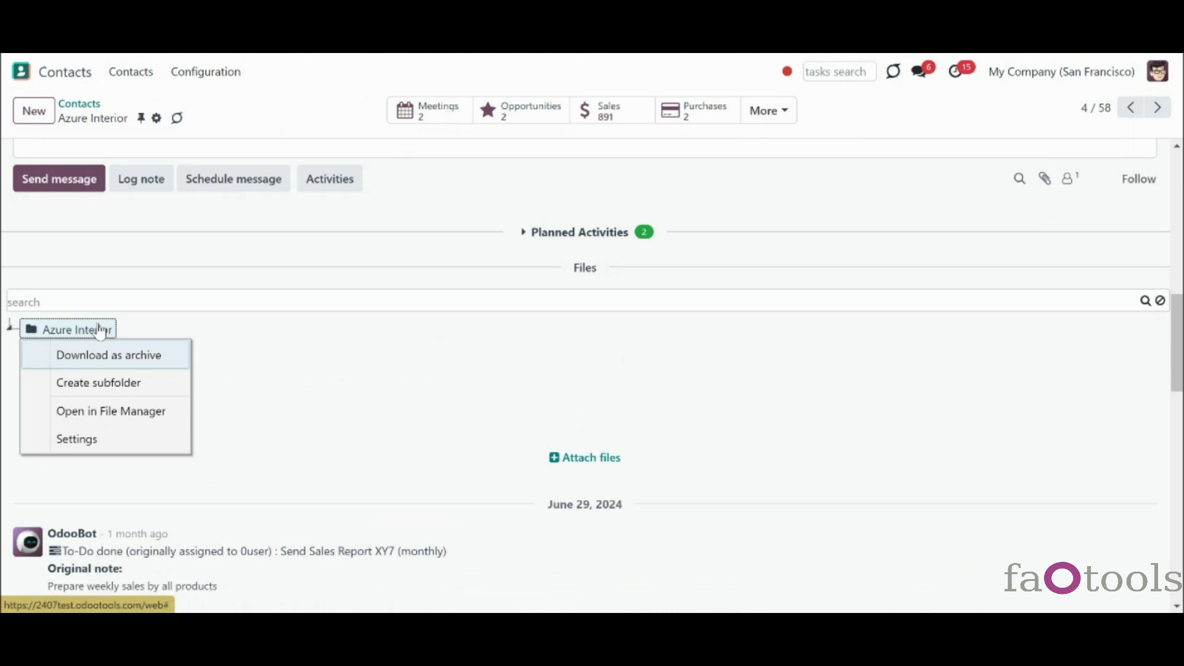
pyautogui.click(148, 446)
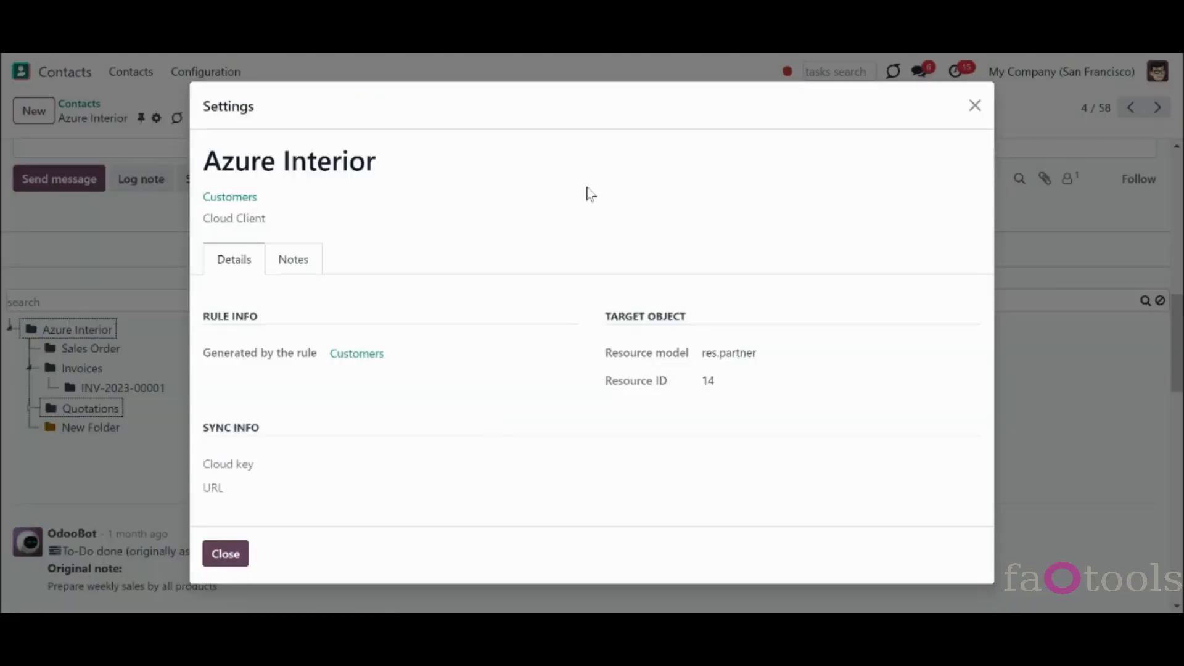
pyautogui.click(975, 107)
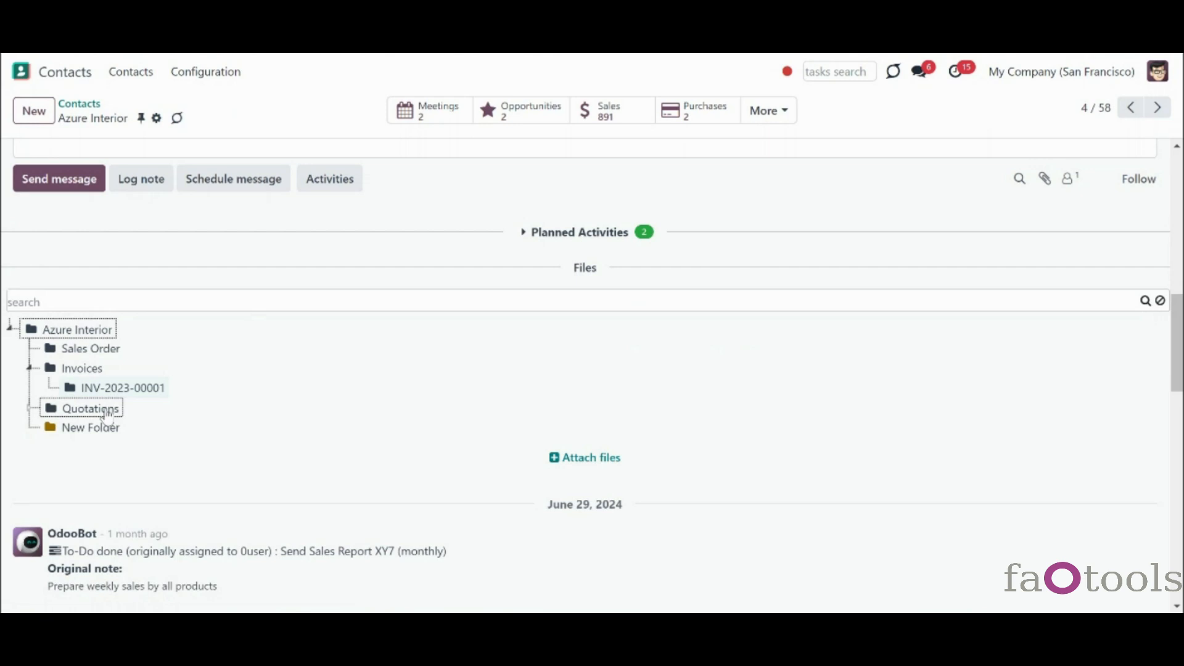
pyautogui.rightClick(86, 428)
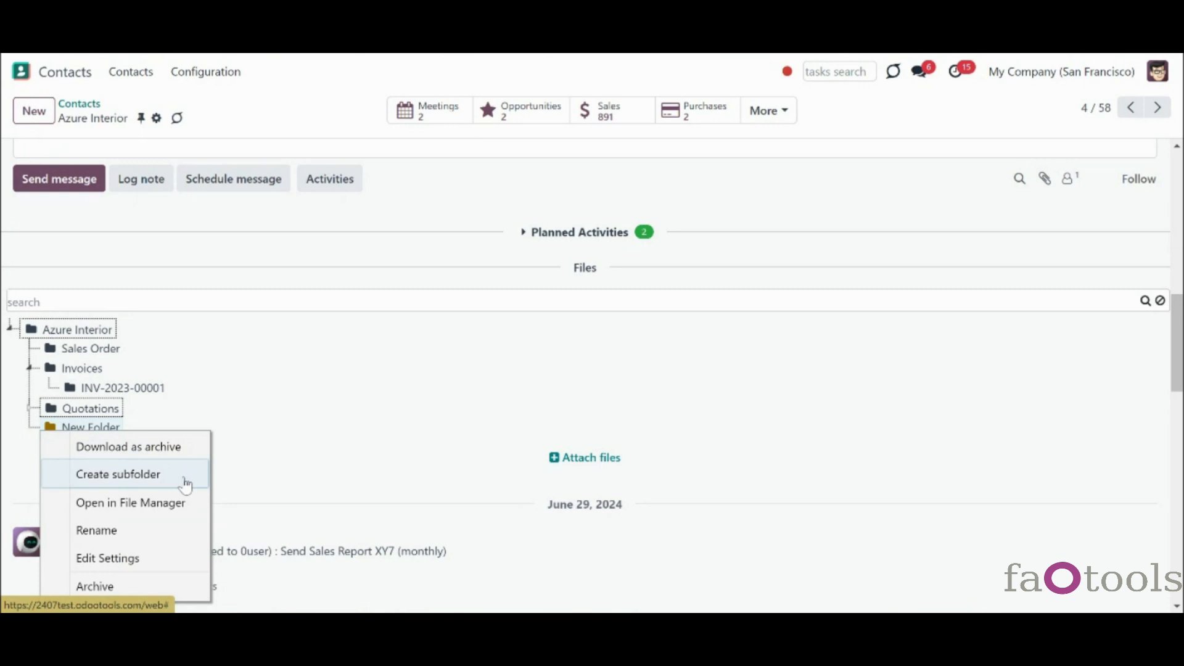
# - Create a default-named subfolder inside New Folder and view New Folder in File Manager
pyautogui.click(185, 484)
pyautogui.click(152, 483)
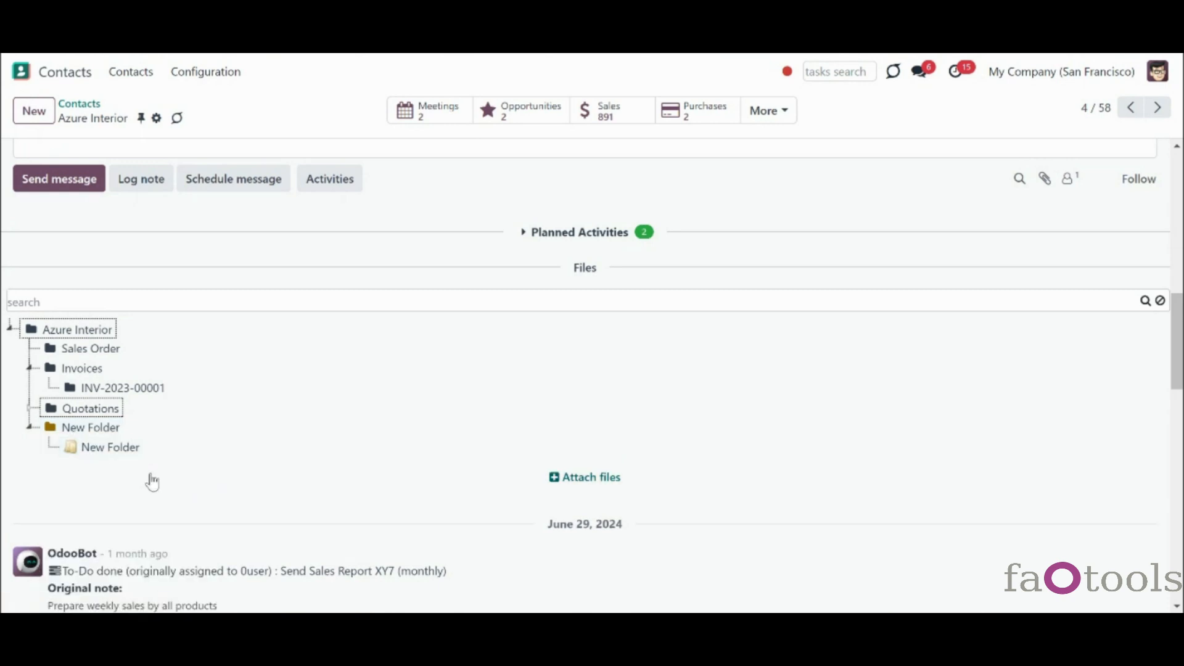
pyautogui.rightClick(115, 435)
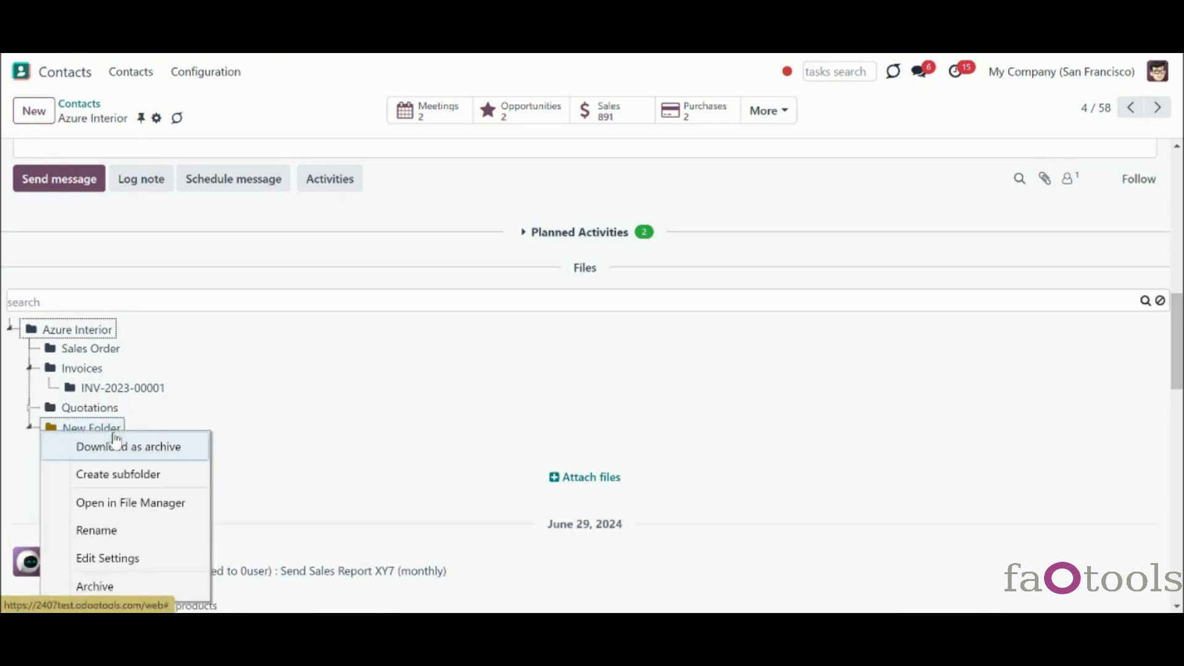
pyautogui.click(180, 514)
pyautogui.click(368, 110)
pyautogui.scroll(-5, 982, 329)
pyautogui.click(1046, 180)
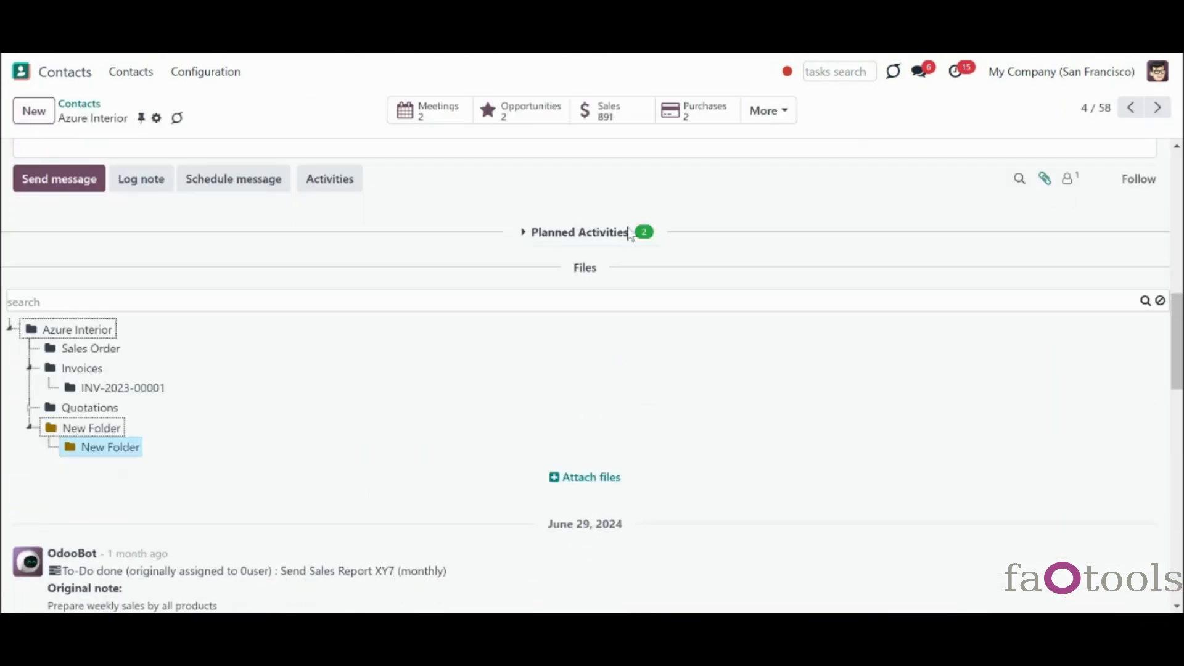
# - Review New Folder's extra security restrictions, discarding without changes
pyautogui.rightClick(90, 429)
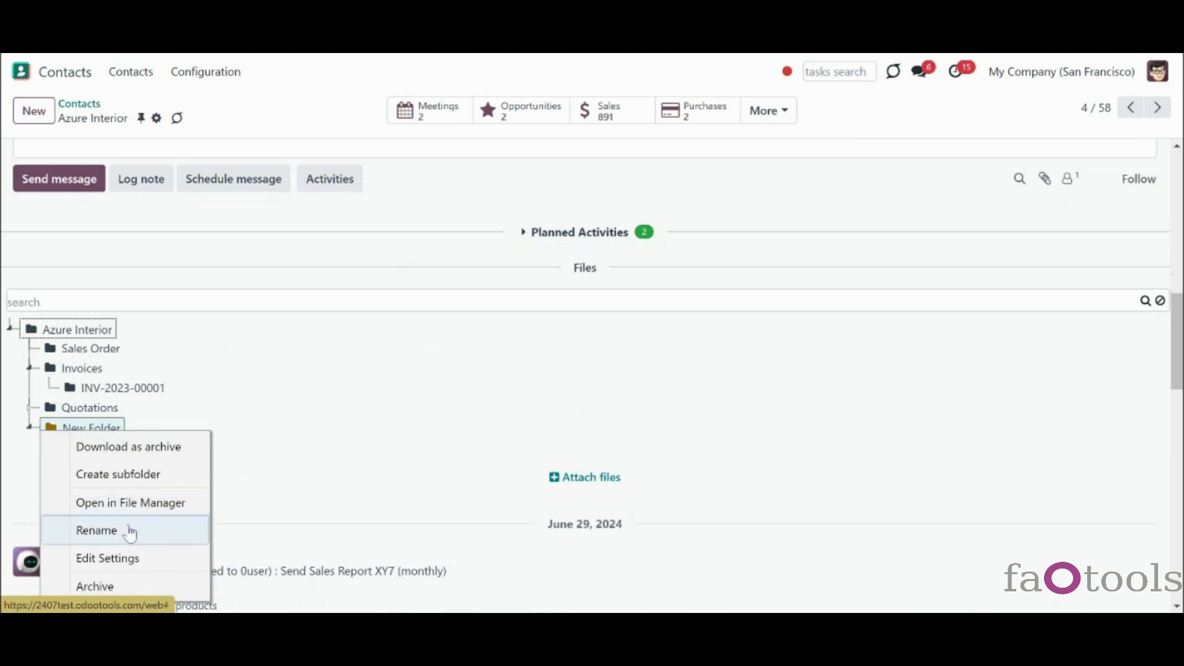
pyautogui.click(147, 560)
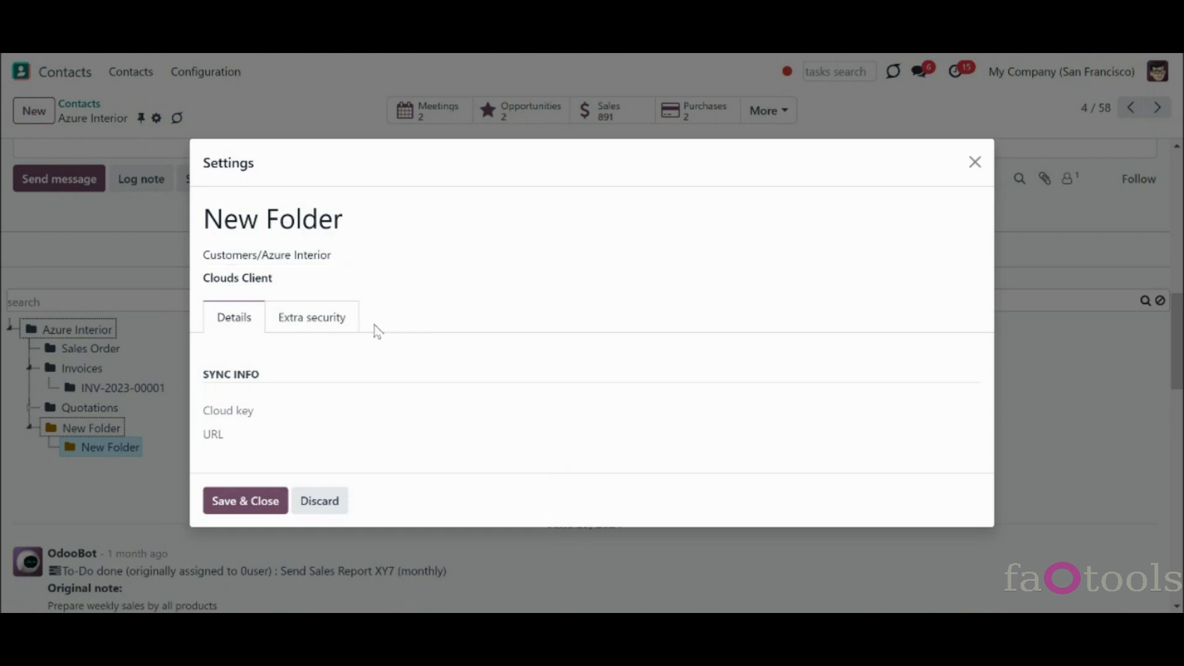
pyautogui.click(333, 312)
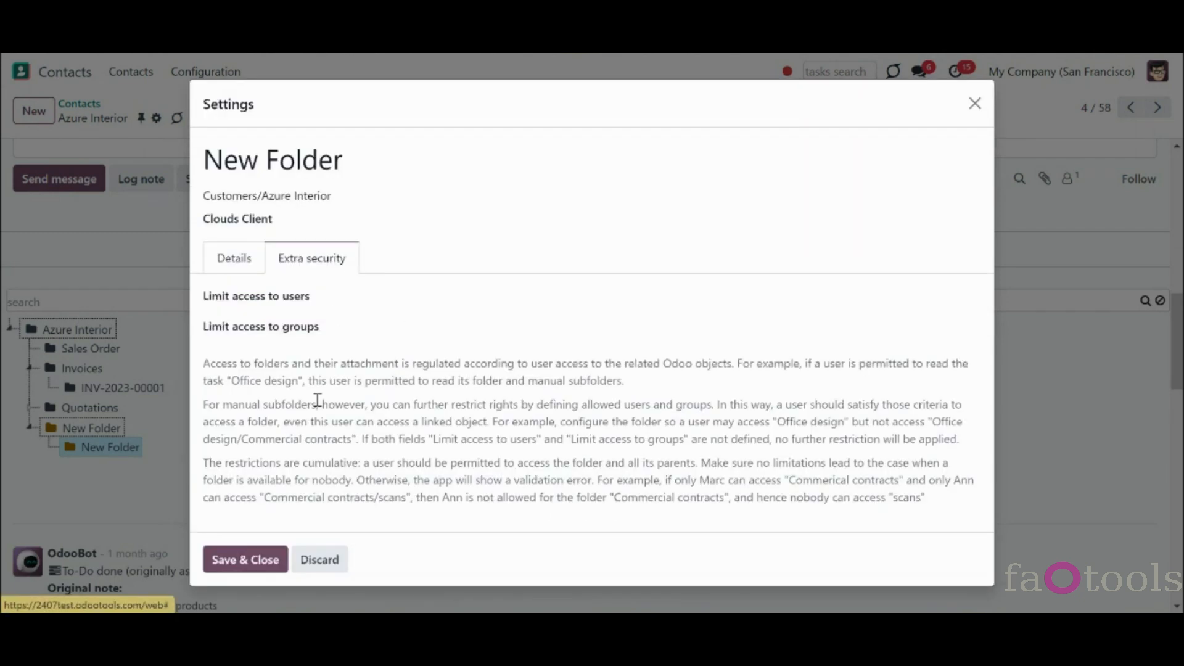
pyautogui.click(320, 558)
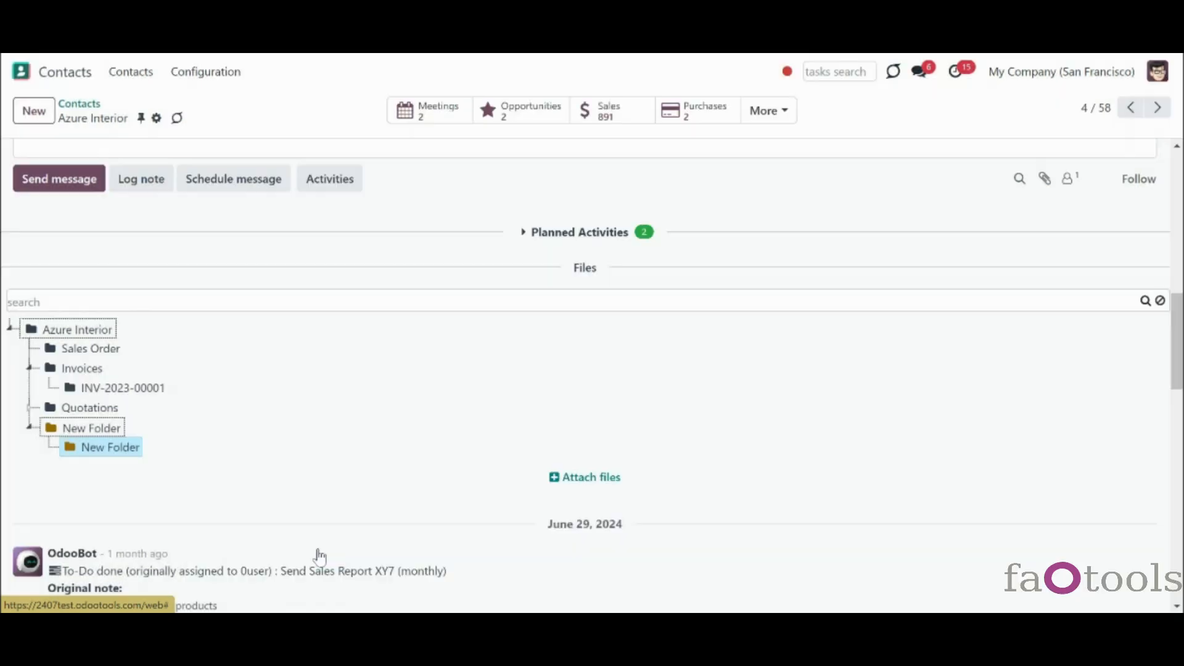
# - Archive the new subfolder beneath New Folder
pyautogui.rightClick(109, 428)
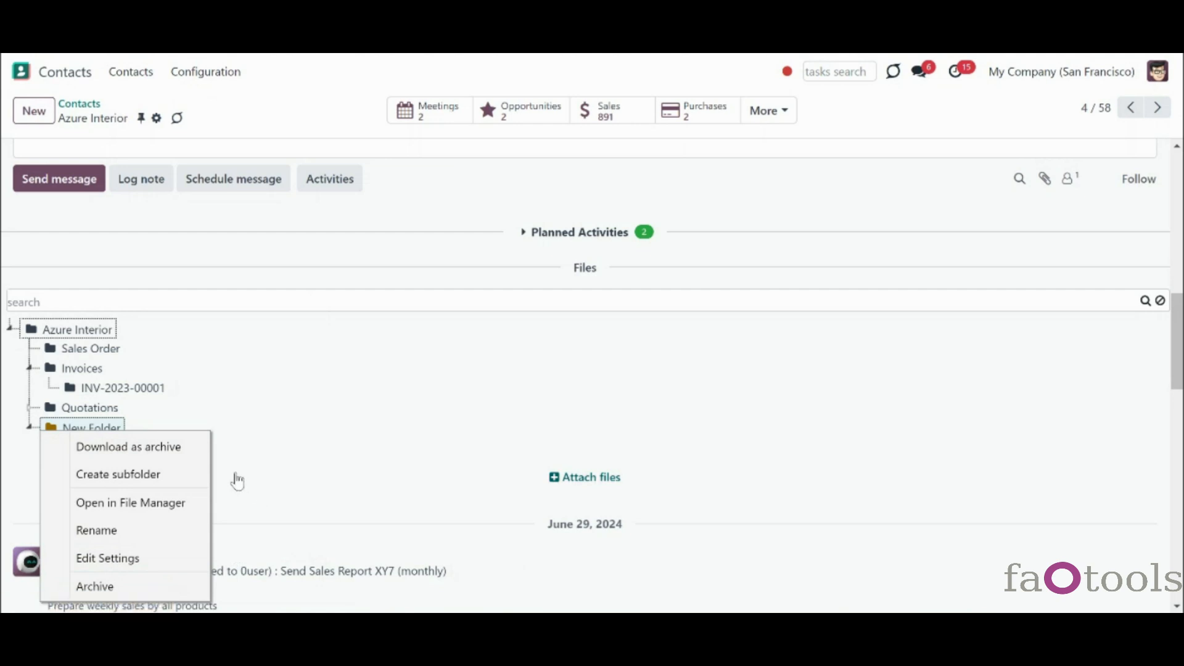
pyautogui.click(150, 419)
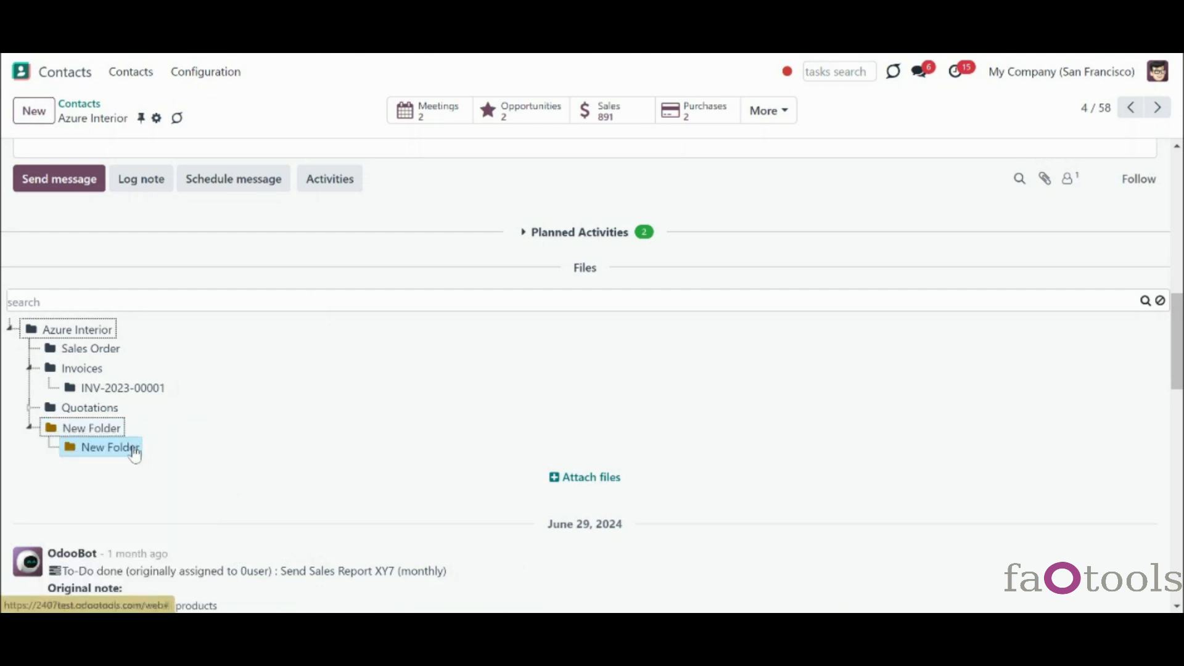
pyautogui.rightClick(132, 451)
pyautogui.click(211, 586)
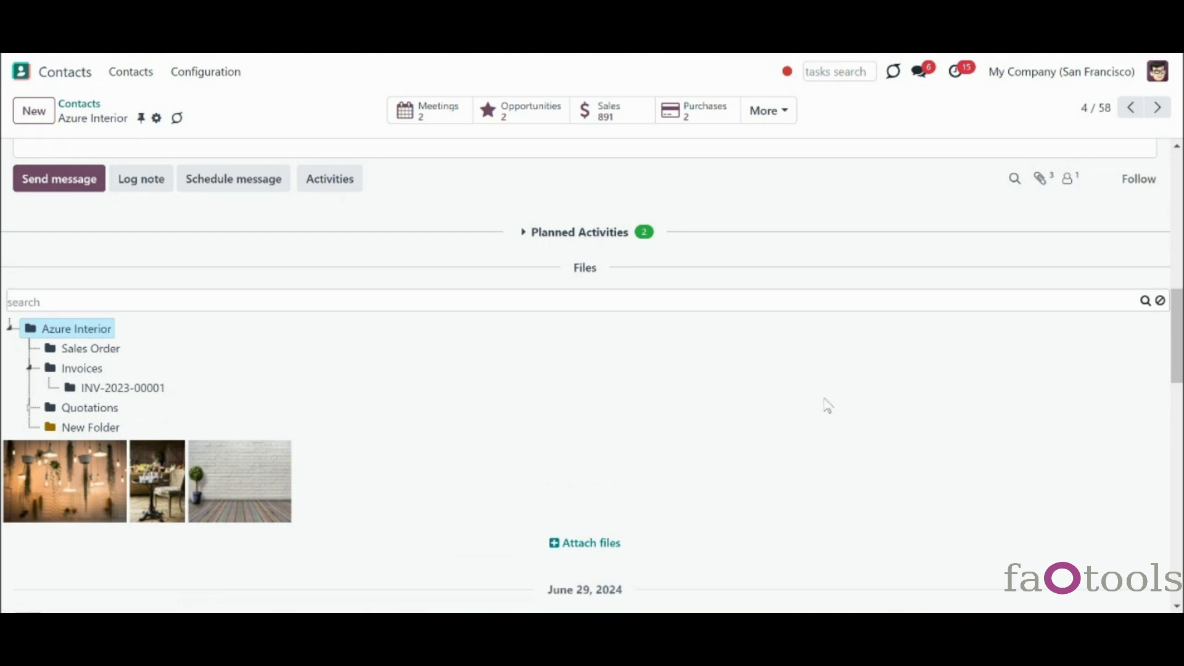
# - Open Azure Interior's Sales Order folder and upload the downloaded photo into it
pyautogui.moveTo(1183, 342); pyautogui.dragTo(1182, 362)
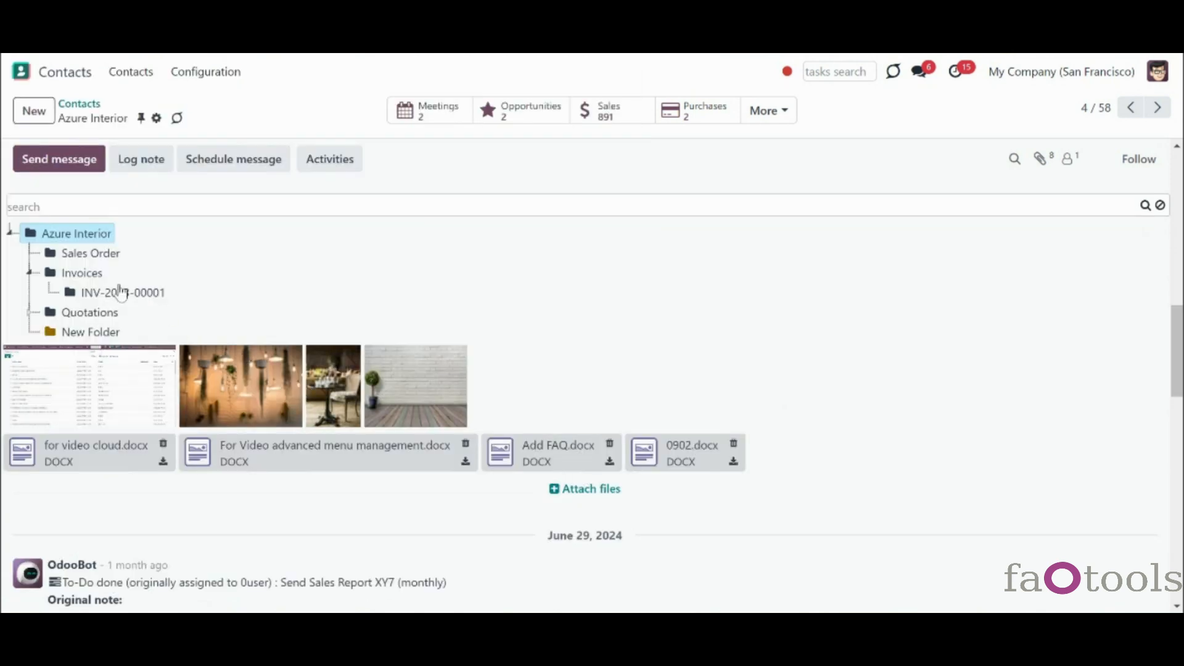
pyautogui.click(92, 258)
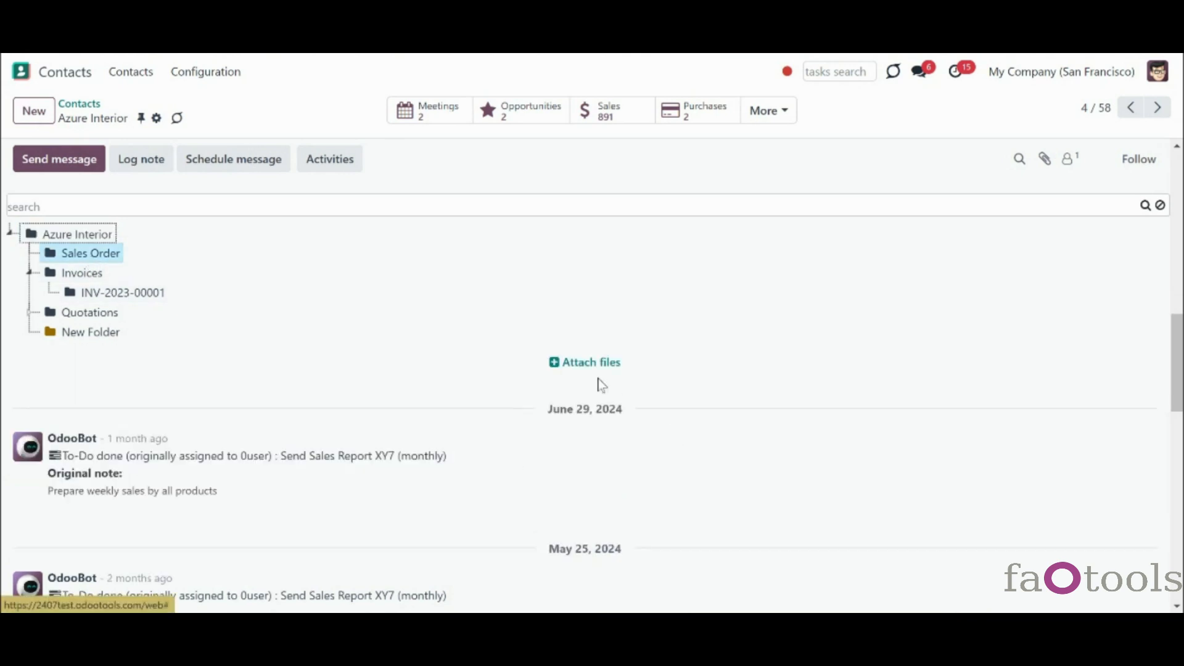
pyautogui.click(586, 363)
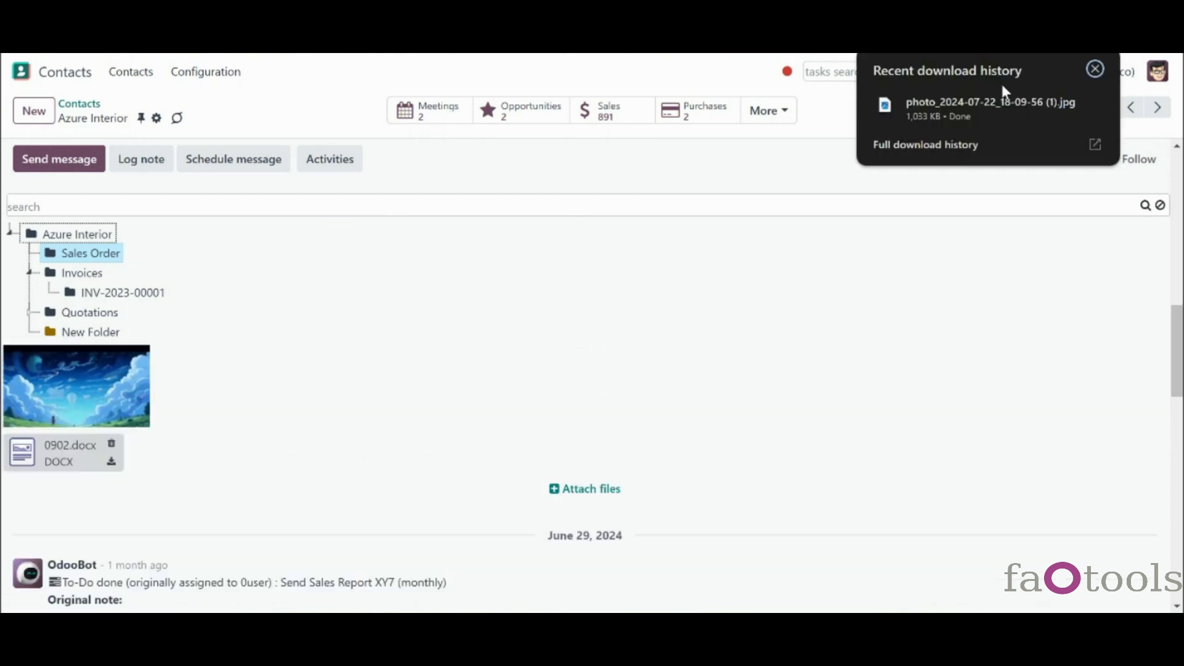
pyautogui.moveTo(993, 103); pyautogui.dragTo(478, 362)
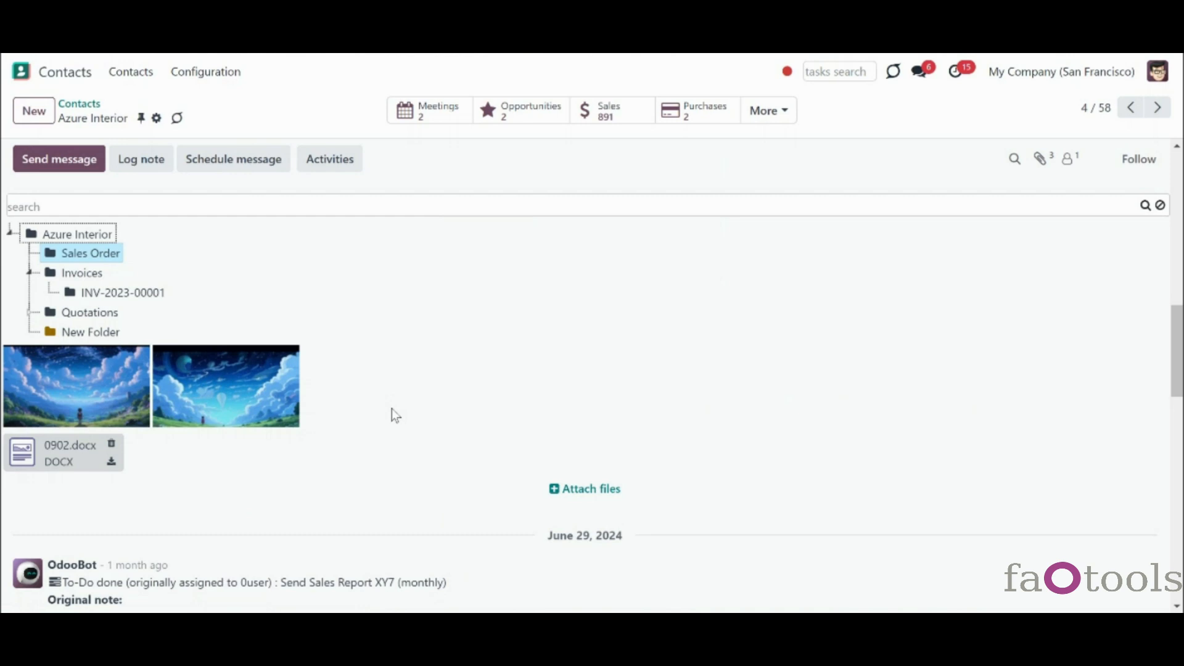
# - Preview the first sky image at full size, then close the preview
pyautogui.moveTo(225, 381)
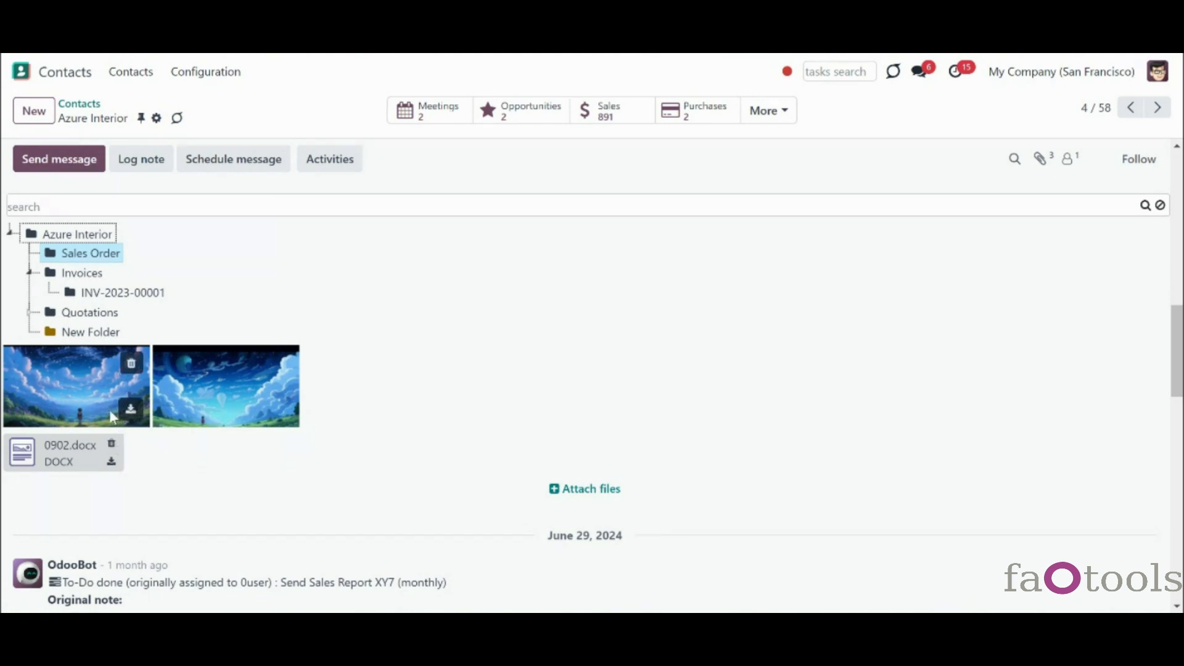
pyautogui.click(68, 398)
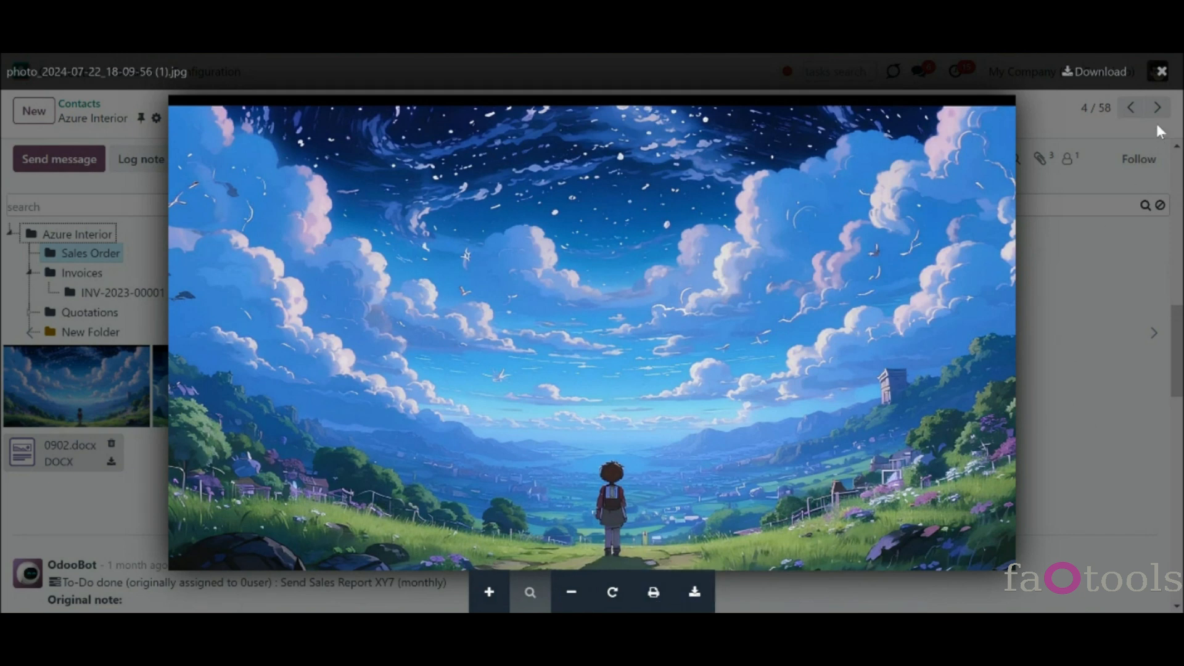
pyautogui.click(1162, 71)
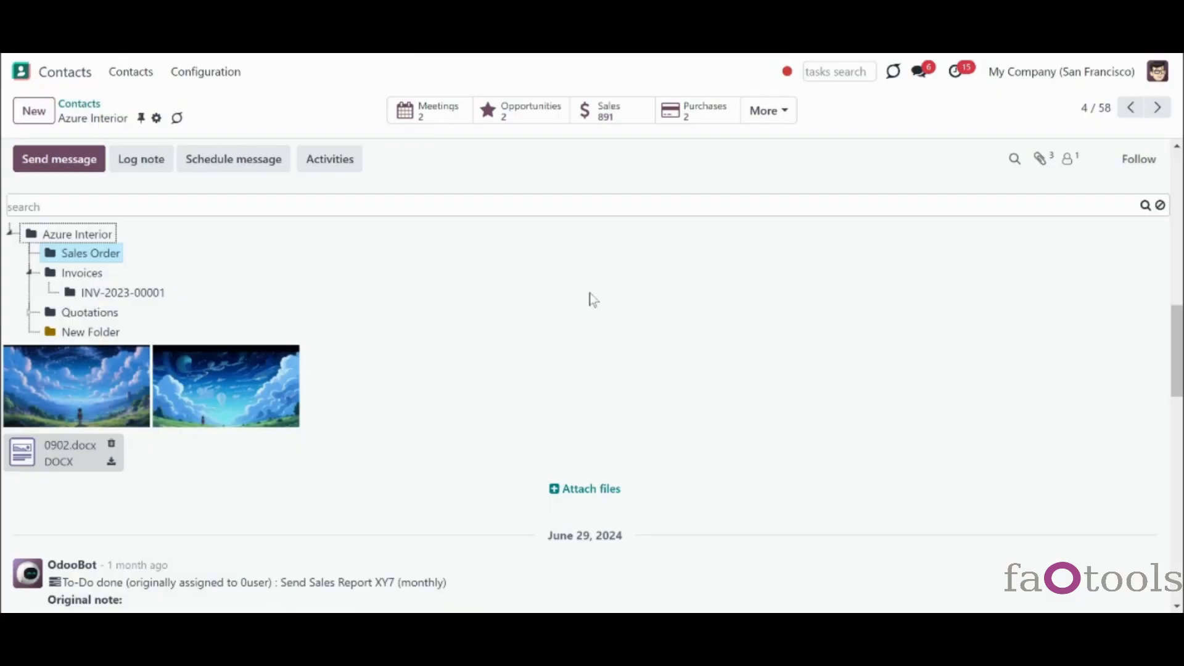
# - Delete the first sky image attachment from the Sales Order folder, confirming with Ok
pyautogui.moveTo(131, 416)
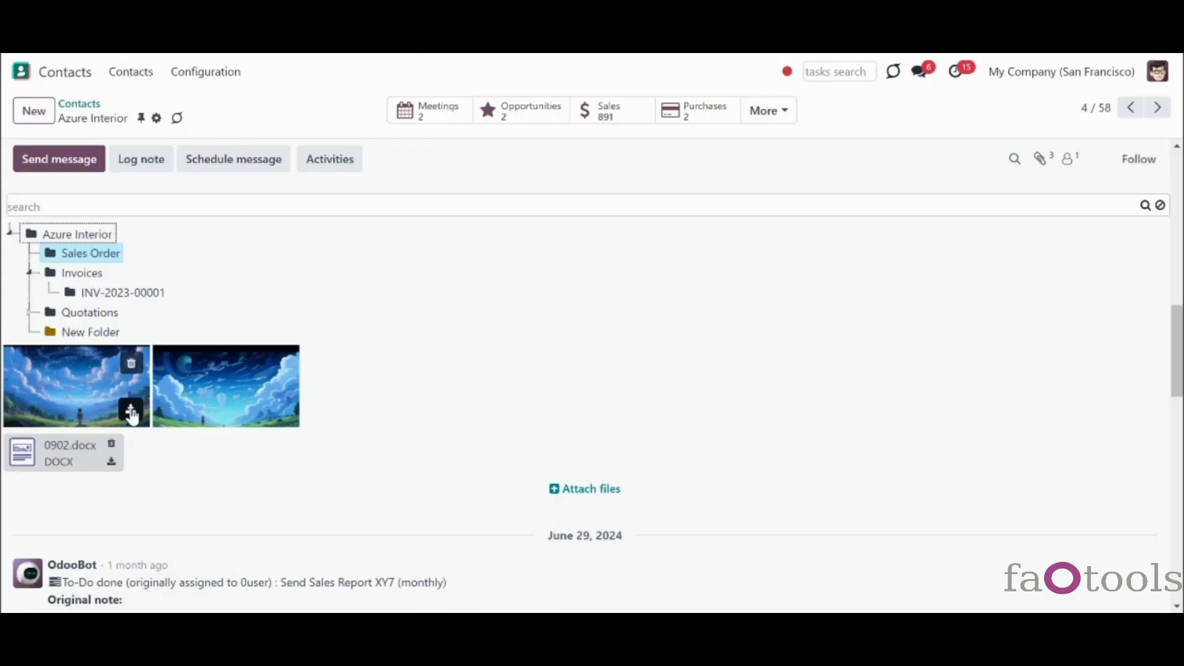
pyautogui.click(132, 363)
pyautogui.click(347, 389)
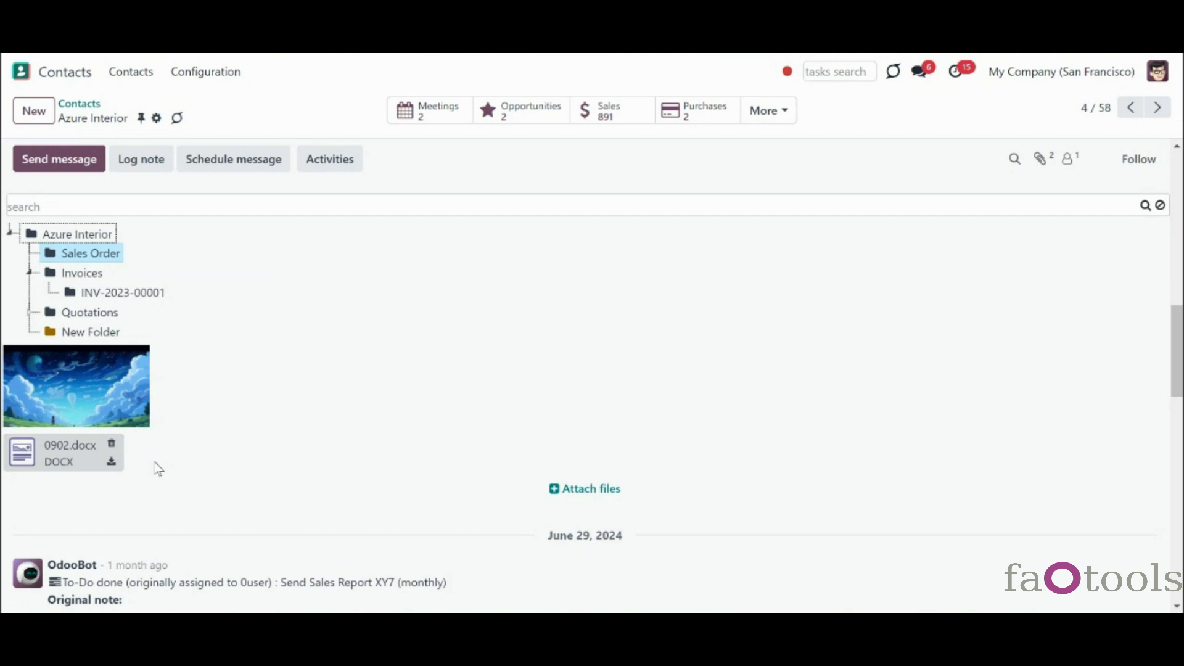
# - Send a chatter message to Azure Interior's followers with Part 1.docx attached
pyautogui.click(111, 463)
pyautogui.moveTo(1177, 356); pyautogui.dragTo(1151, 408)
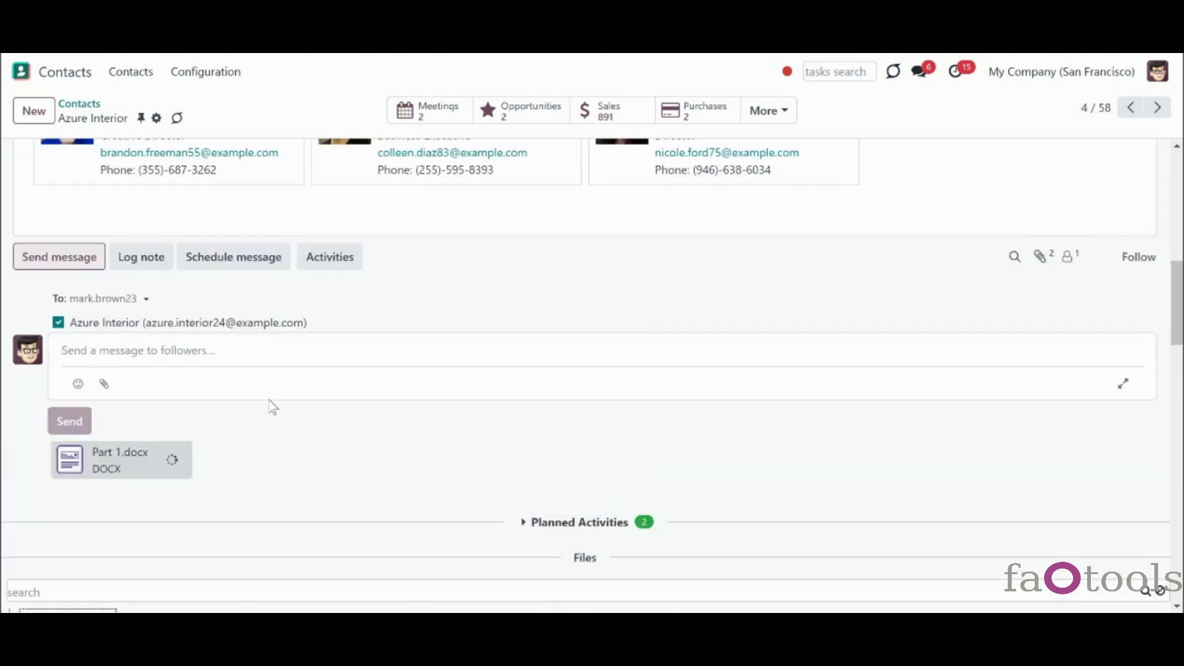
pyautogui.click(79, 420)
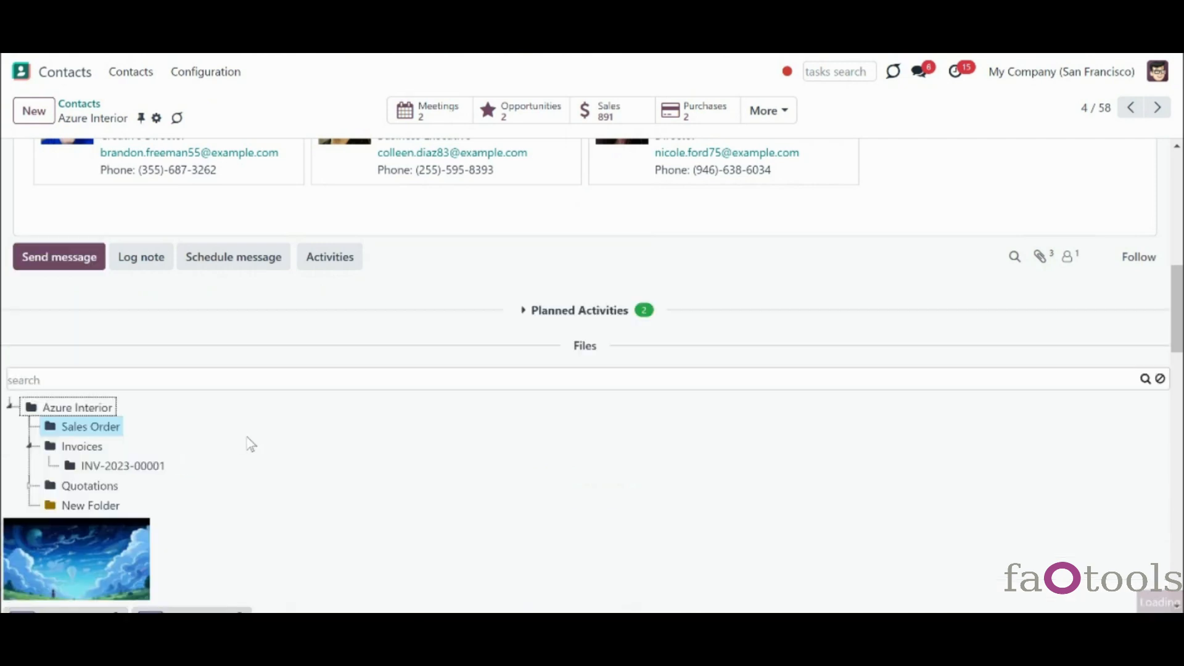
pyautogui.moveTo(1178, 327); pyautogui.dragTo(1178, 404)
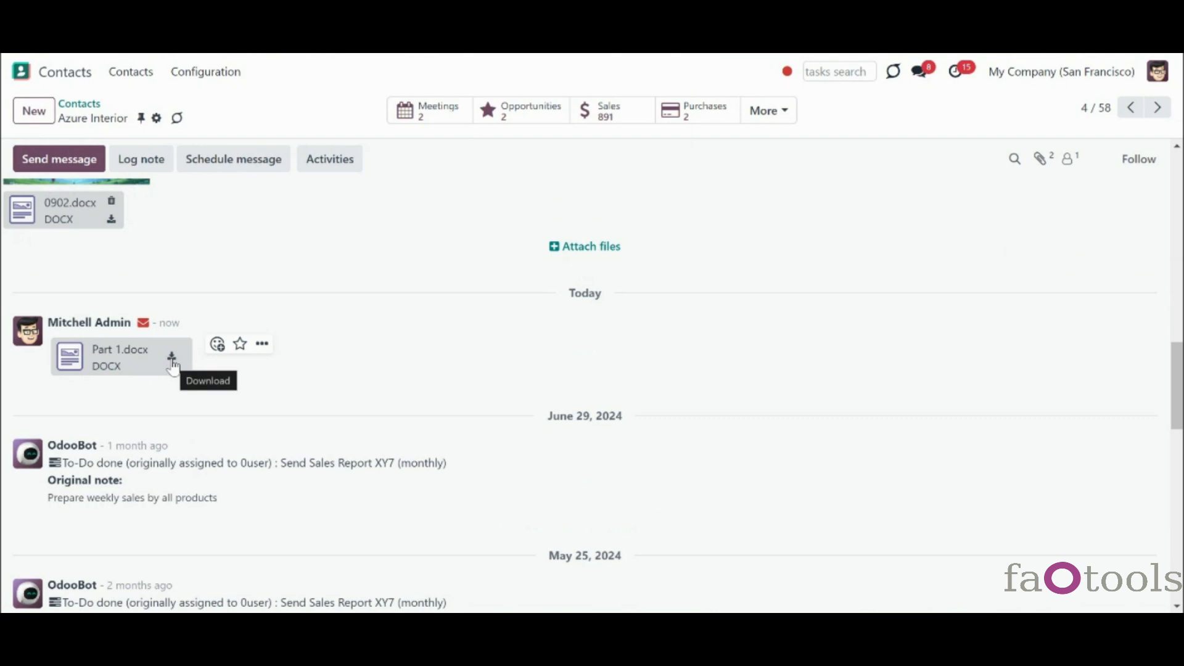
pyautogui.scroll(5, 168, 368)
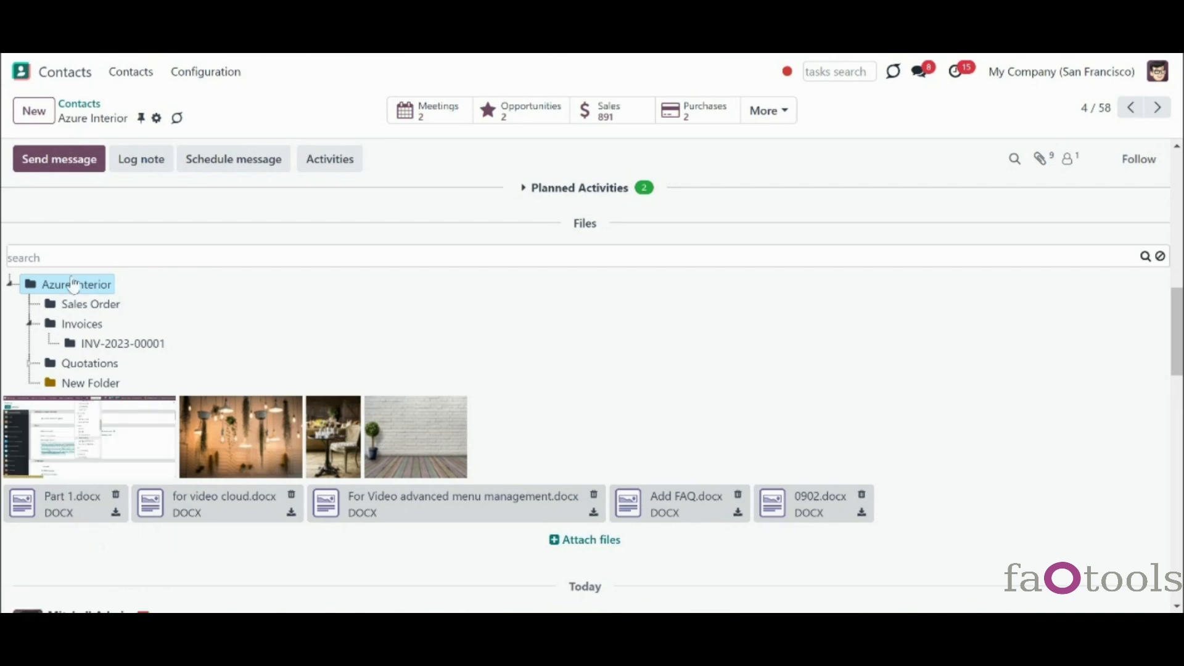
# - In Cloud Storage, upload Knowsystem 16 for video add-on.docx to Azure Interior, then open its linked contact
pyautogui.click(24, 72)
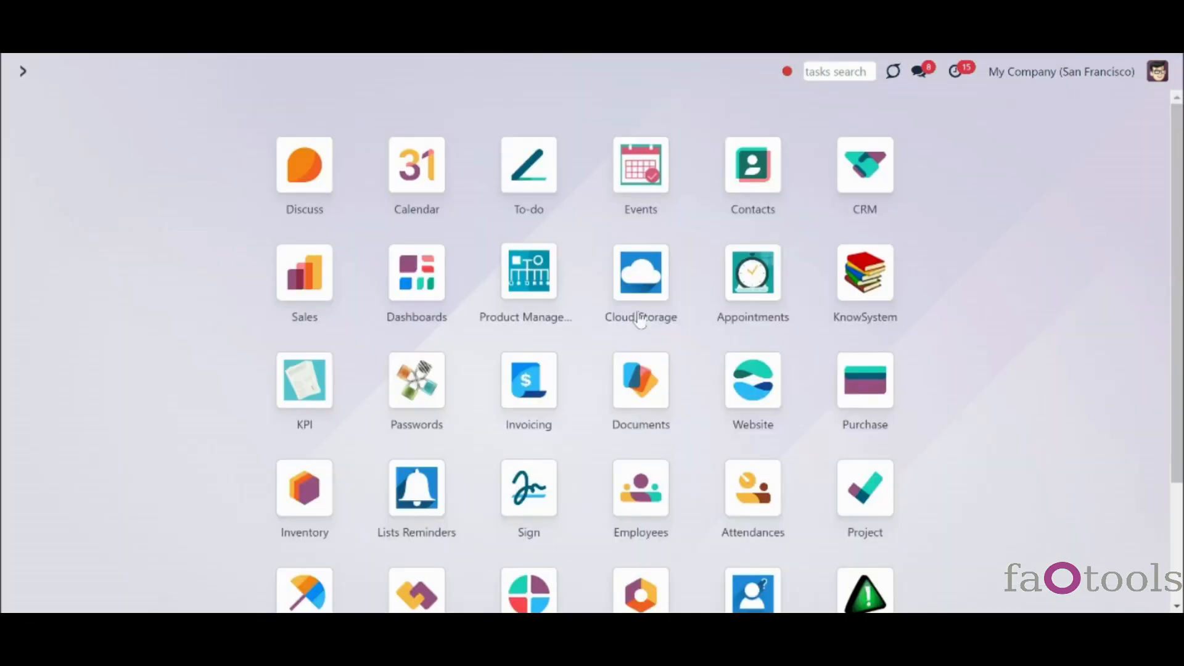
pyautogui.click(602, 298)
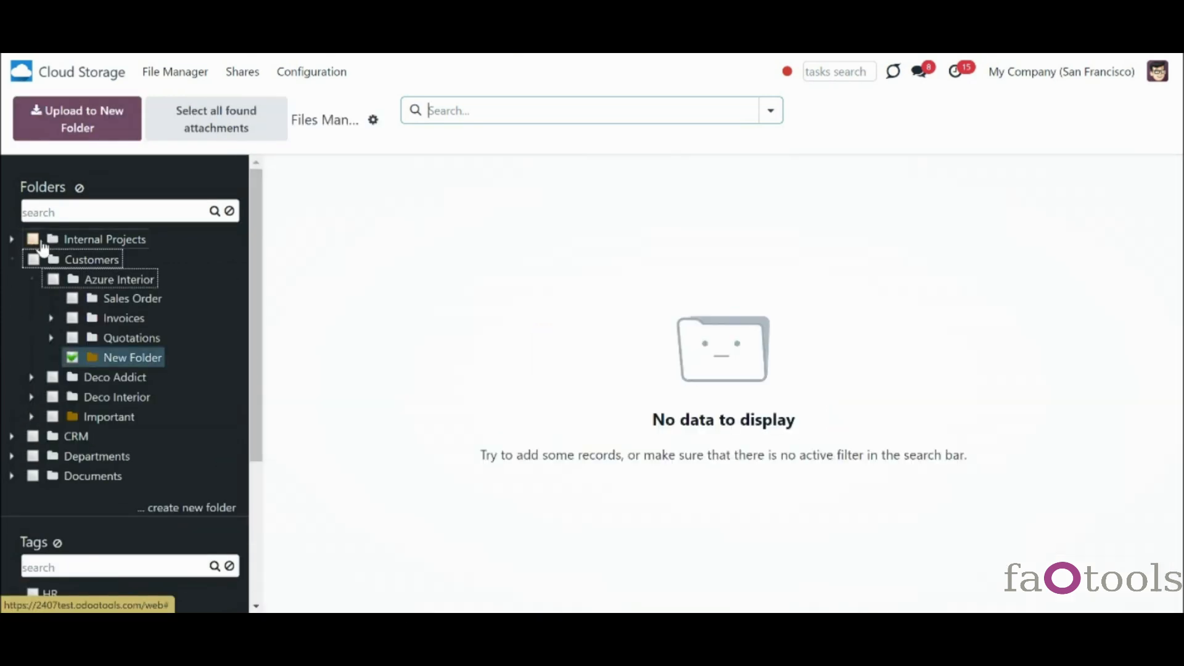
pyautogui.click(85, 280)
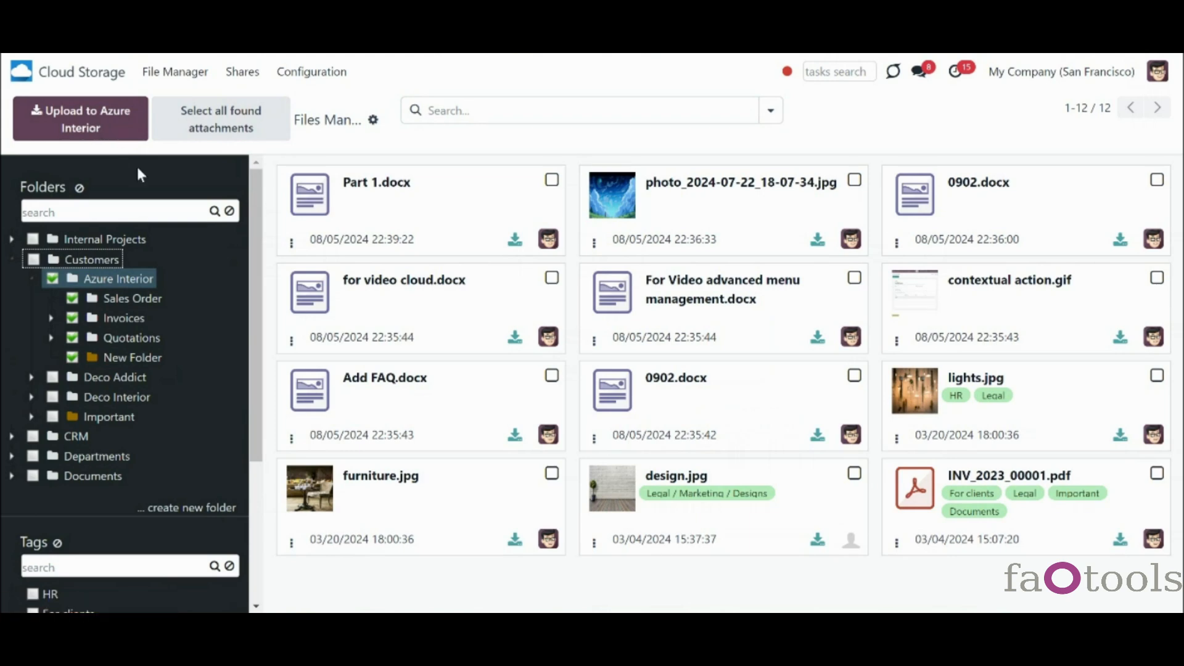
pyautogui.doubleClick(209, 213)
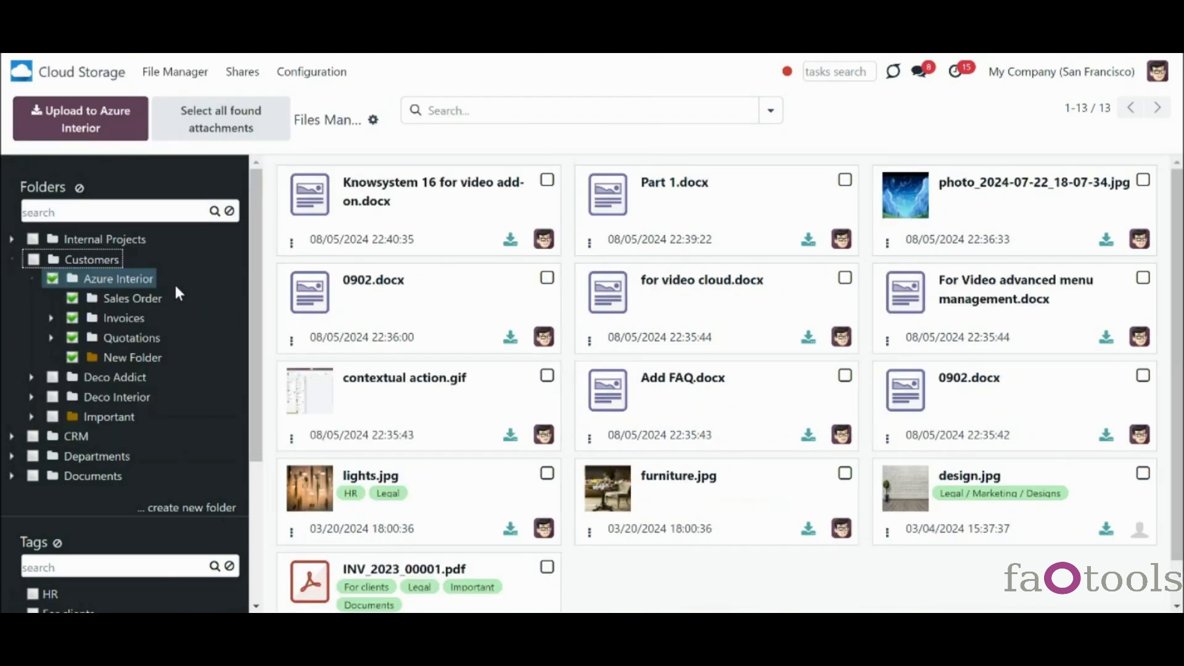
pyautogui.rightClick(127, 285)
pyautogui.click(173, 365)
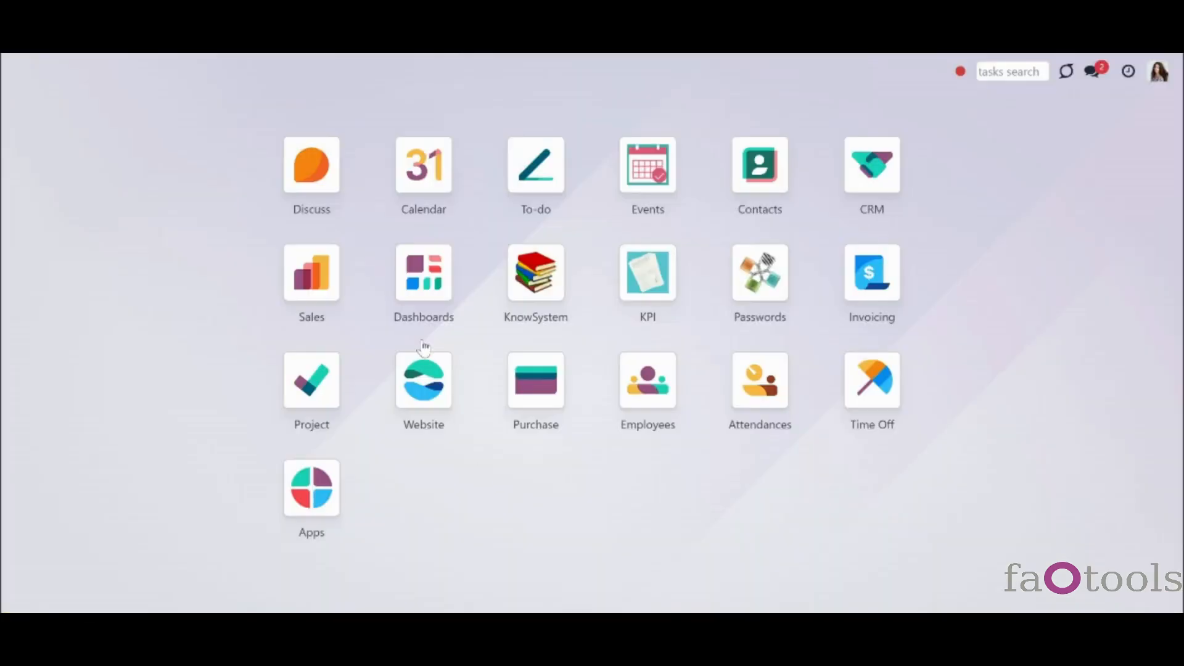
# - Open the Azure Interior contact's files and expand the Azure Interior and Sales Order folders
pyautogui.click(757, 200)
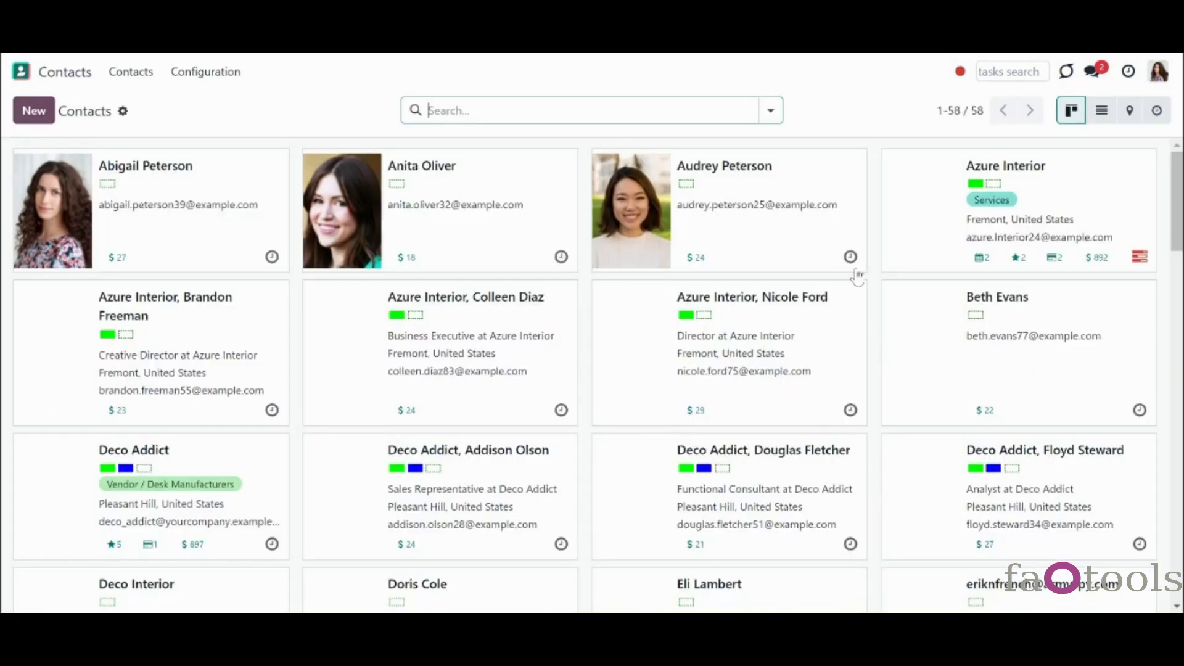
pyautogui.click(1013, 272)
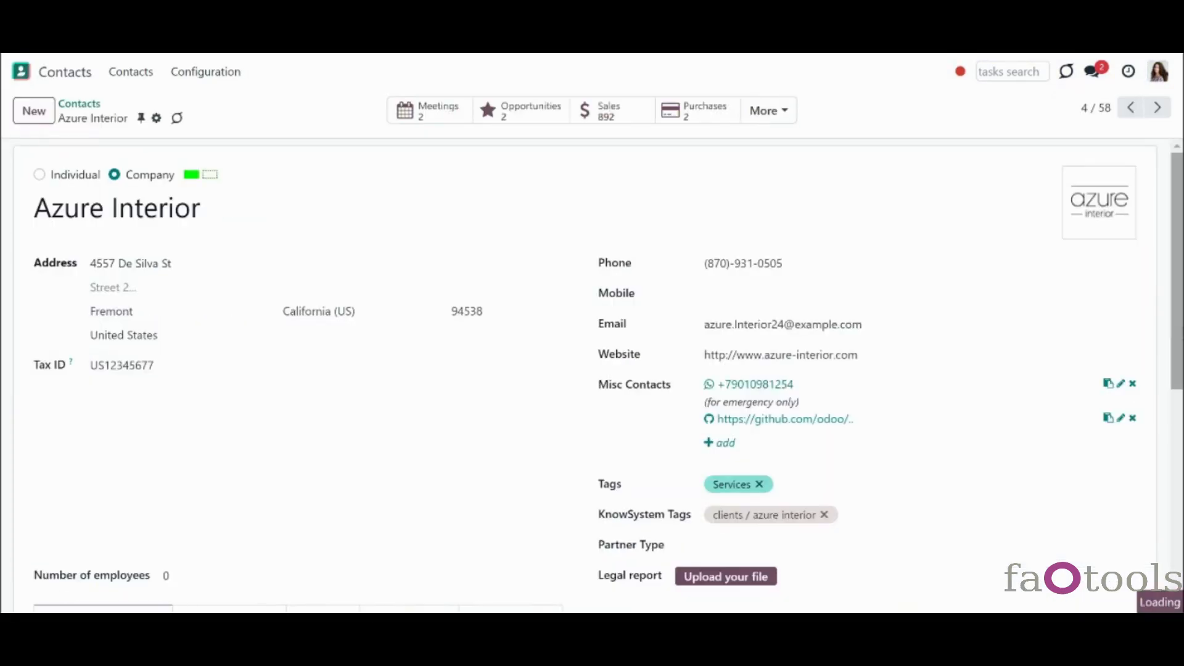
pyautogui.scroll(-5, 1014, 275)
pyautogui.scroll(-3, 1044, 404)
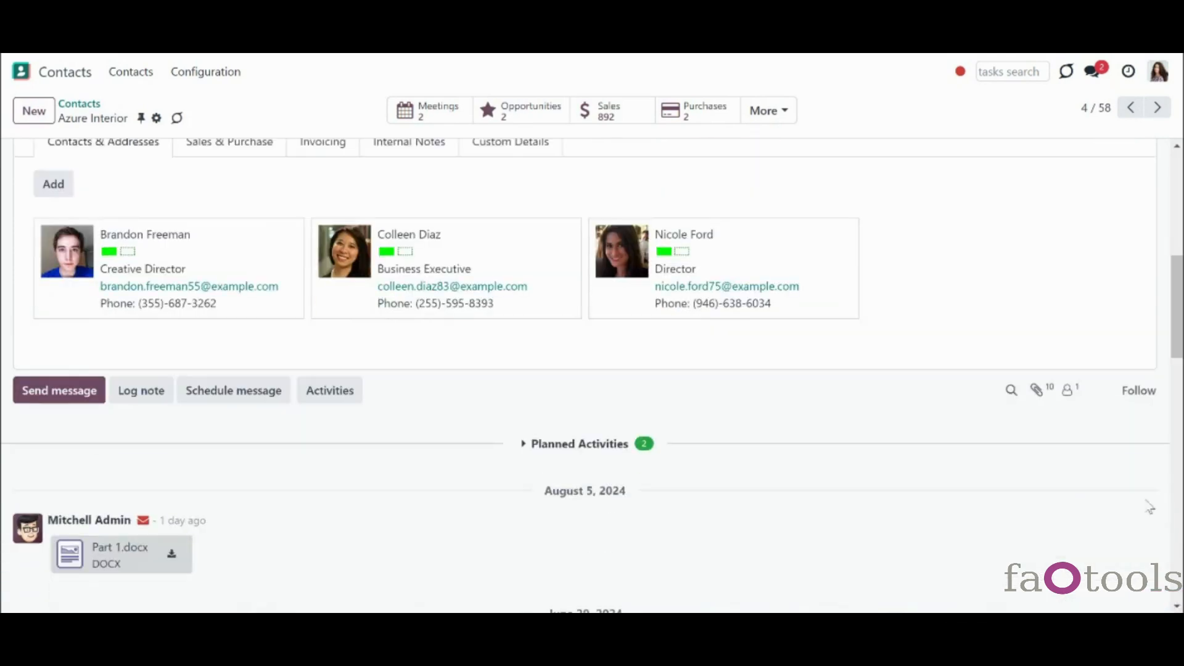
pyautogui.click(1042, 400)
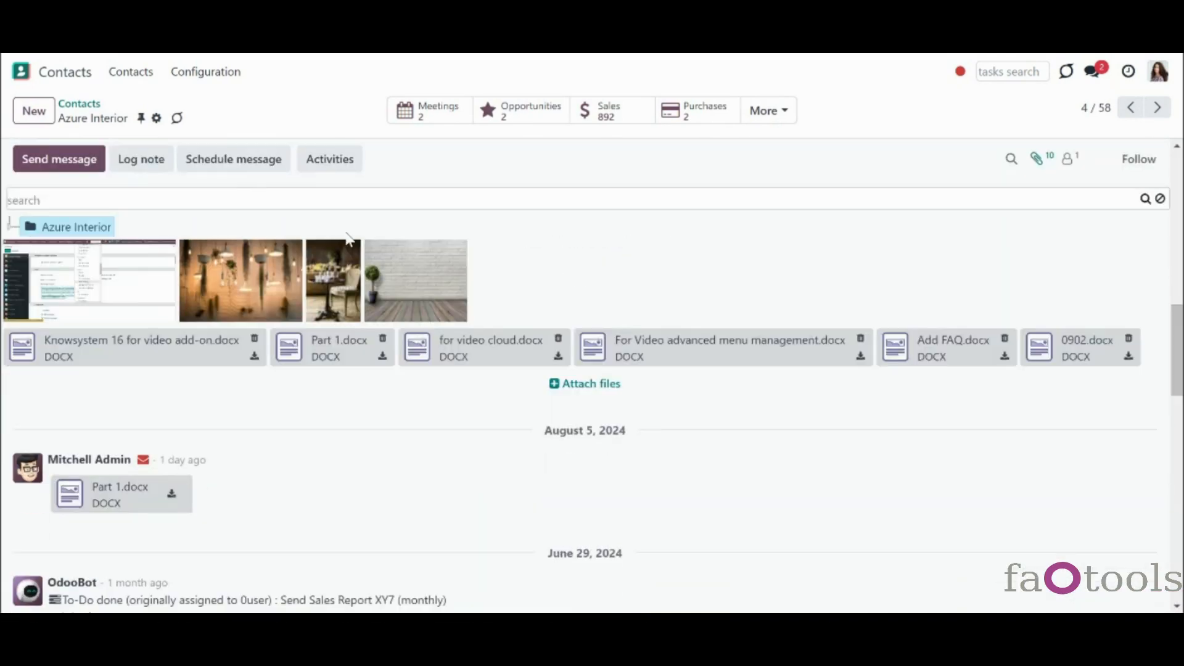
pyautogui.click(9, 233)
pyautogui.click(29, 247)
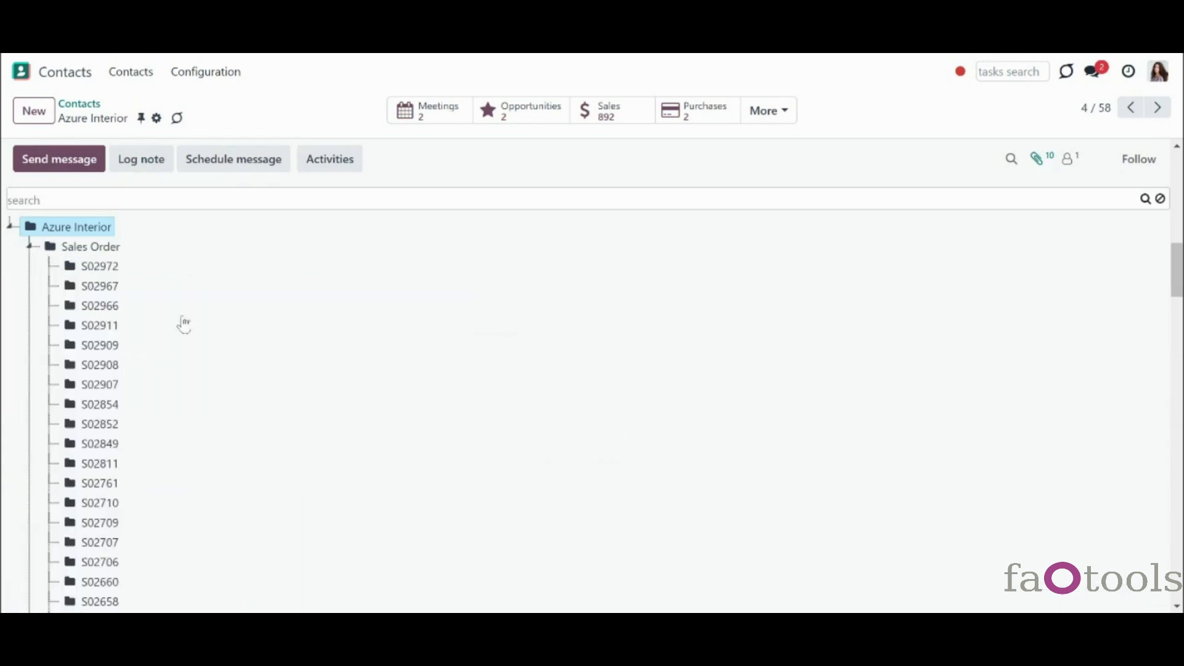
pyautogui.scroll(-15, 1171, 338)
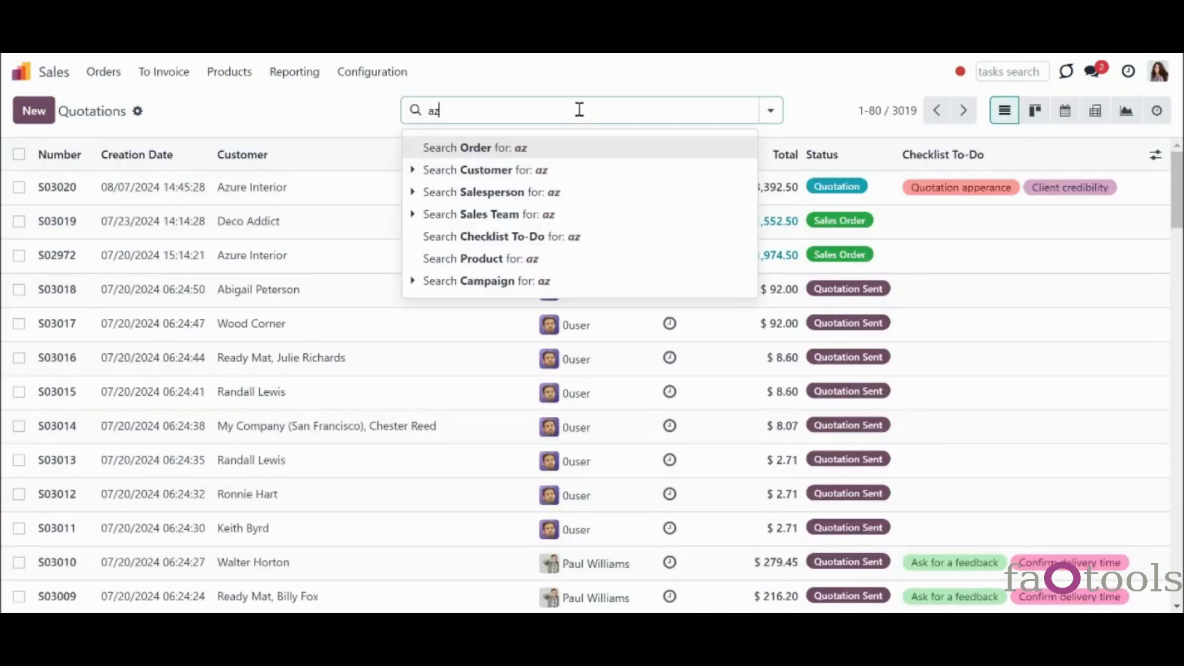
# - Filter the Sales quotations by customer 'azure'
pyautogui.write('ure')
pyautogui.click(485, 170)
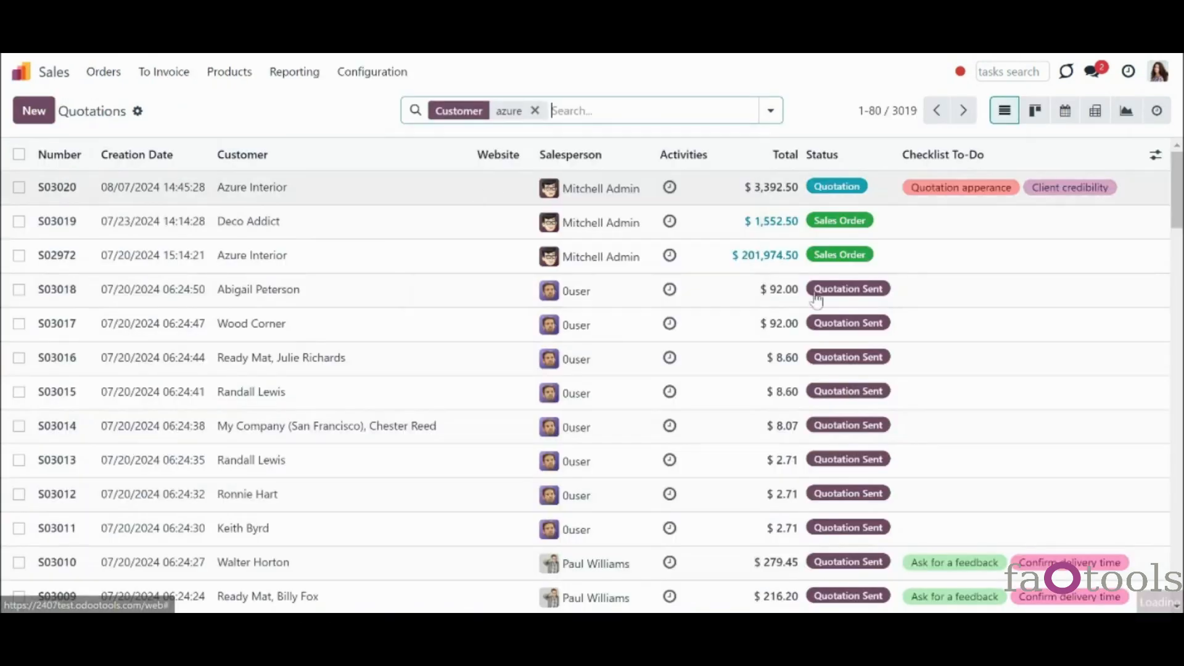
pyautogui.scroll(-10, 592, 370)
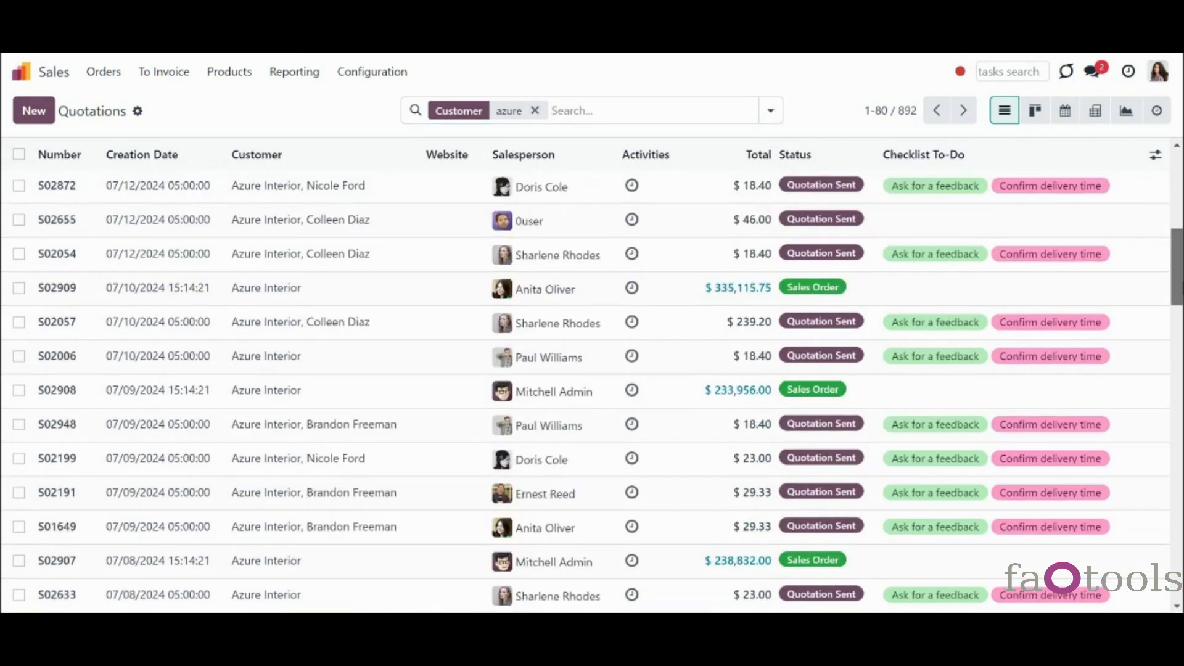
pyautogui.scroll(5, 592, 370)
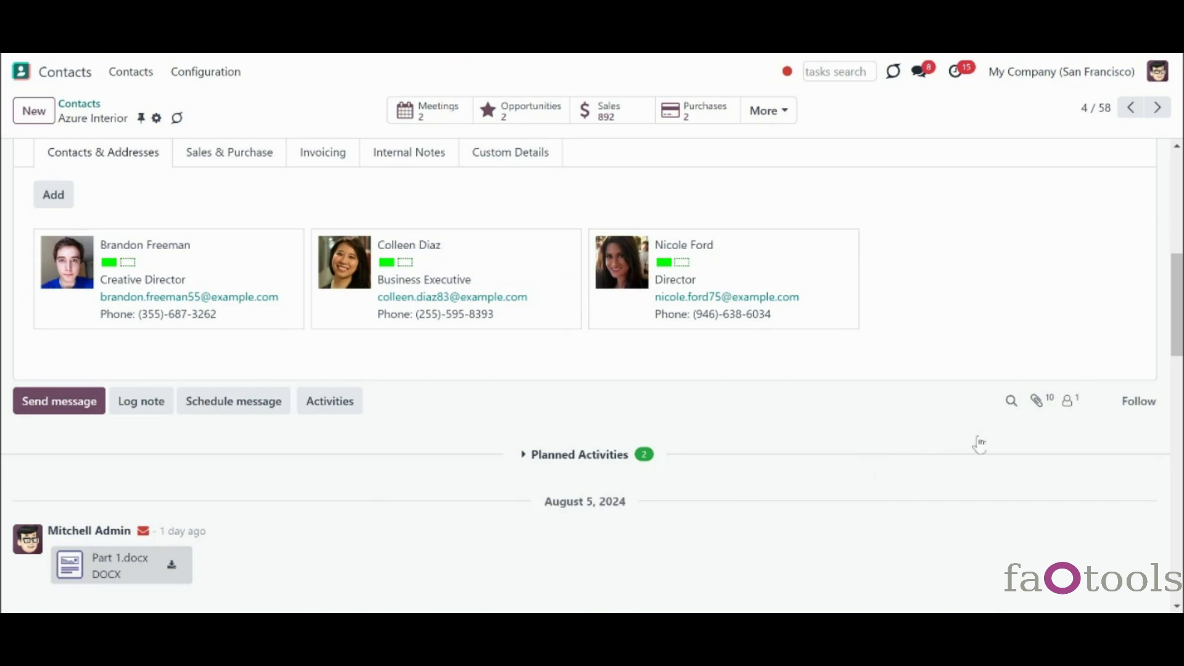
# - Preview lights.jpg, furniture.jpg and design.jpg among Azure Interior's files, then close the viewer
pyautogui.click(1040, 404)
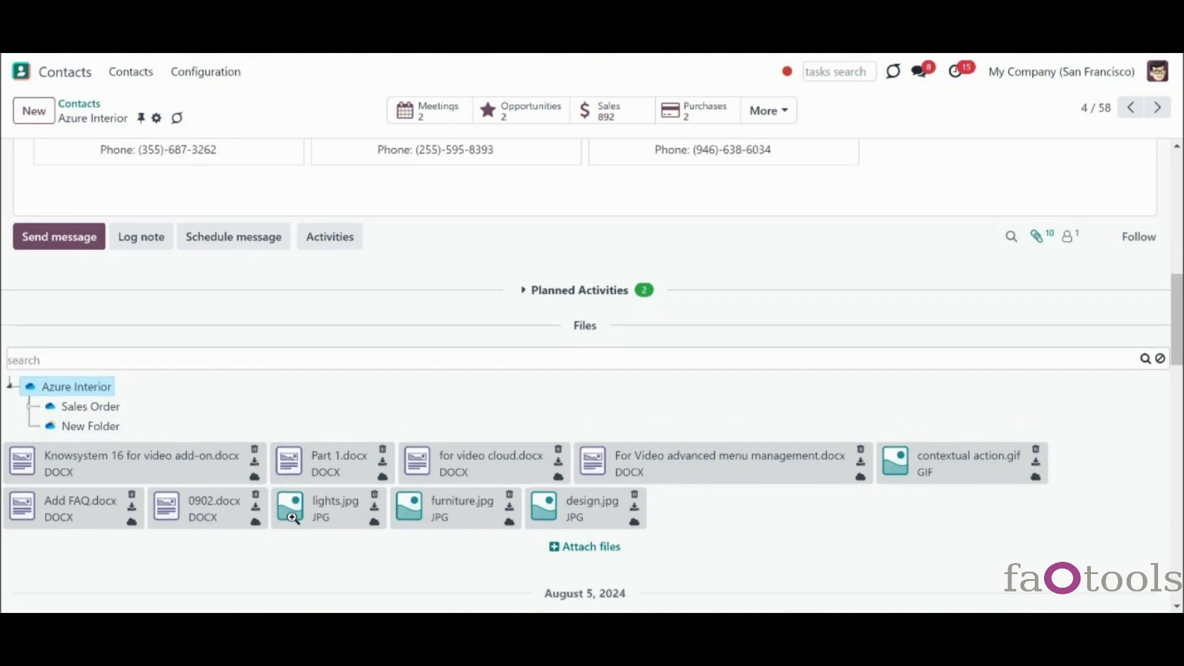
pyautogui.click(292, 509)
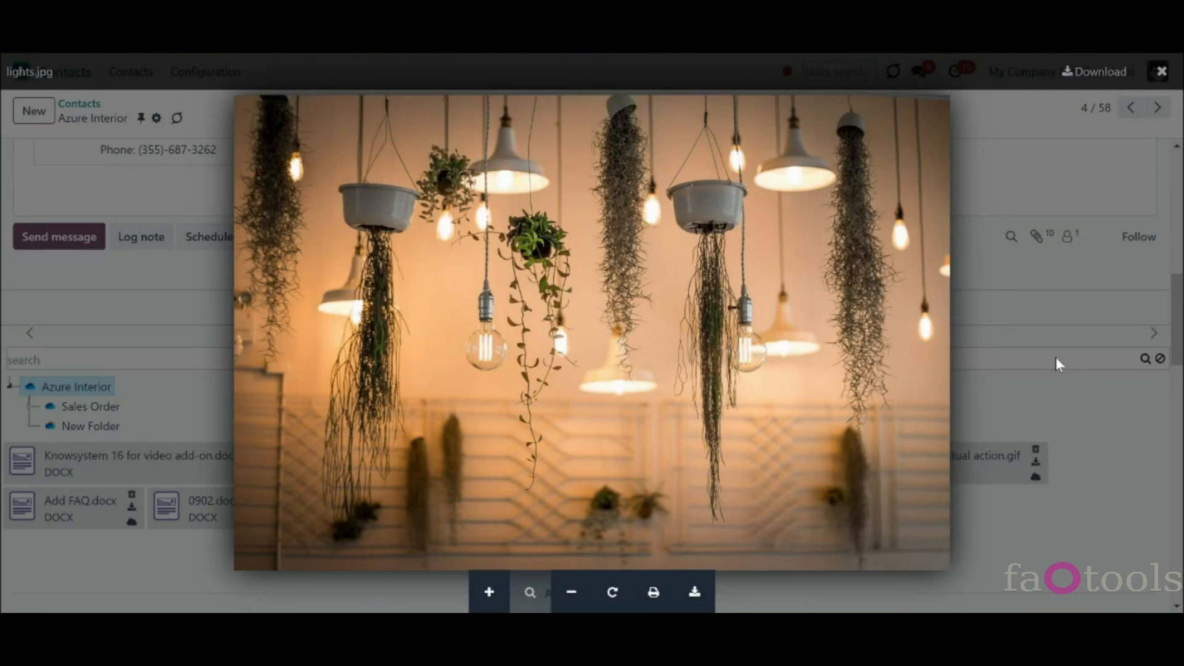
pyautogui.click(1156, 339)
pyautogui.click(1156, 342)
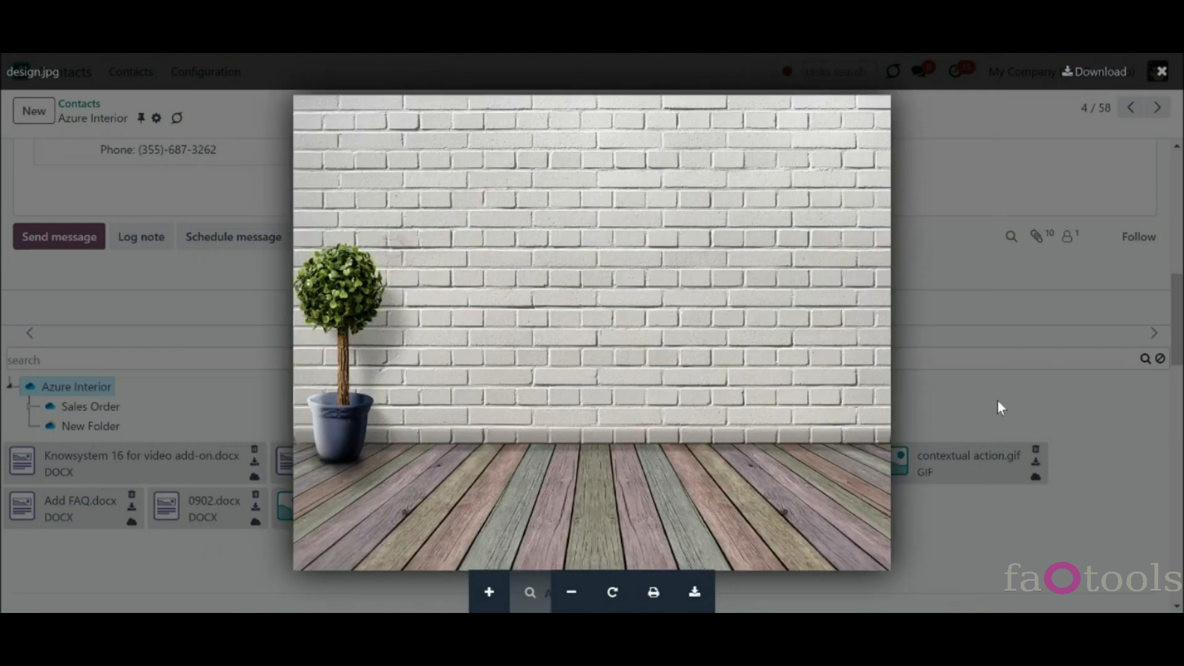
pyautogui.click(999, 407)
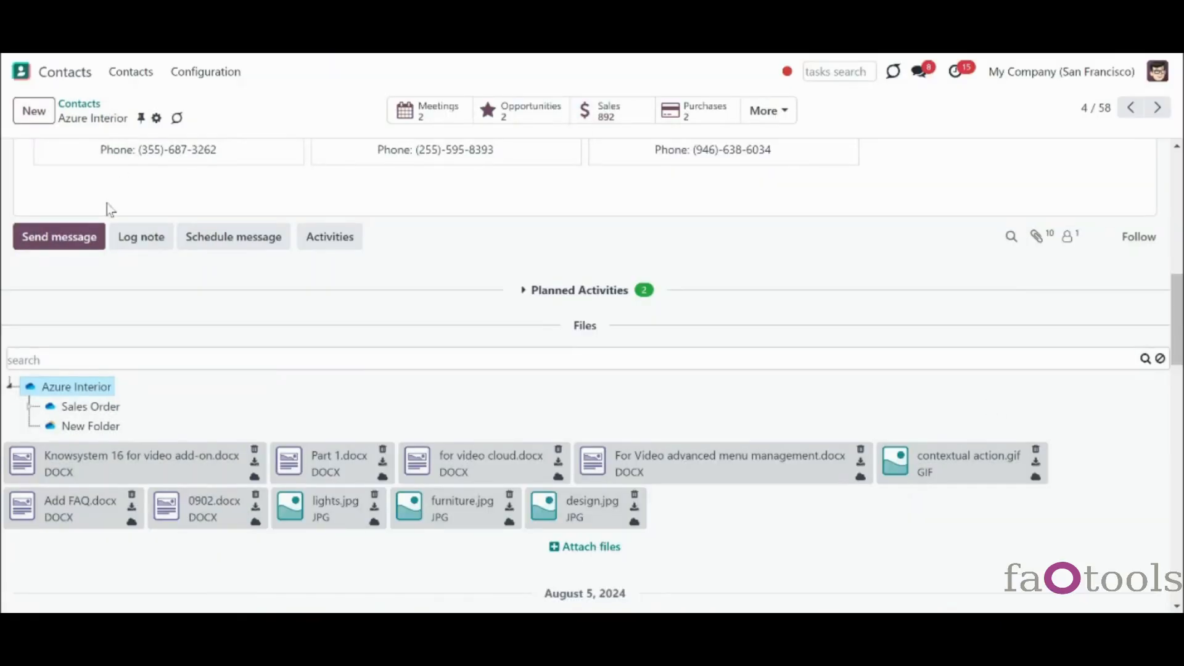
# - Open Azure Interior in the cloud and the For Video advanced menu management.docx, then delete Part 1.docx
pyautogui.rightClick(106, 395)
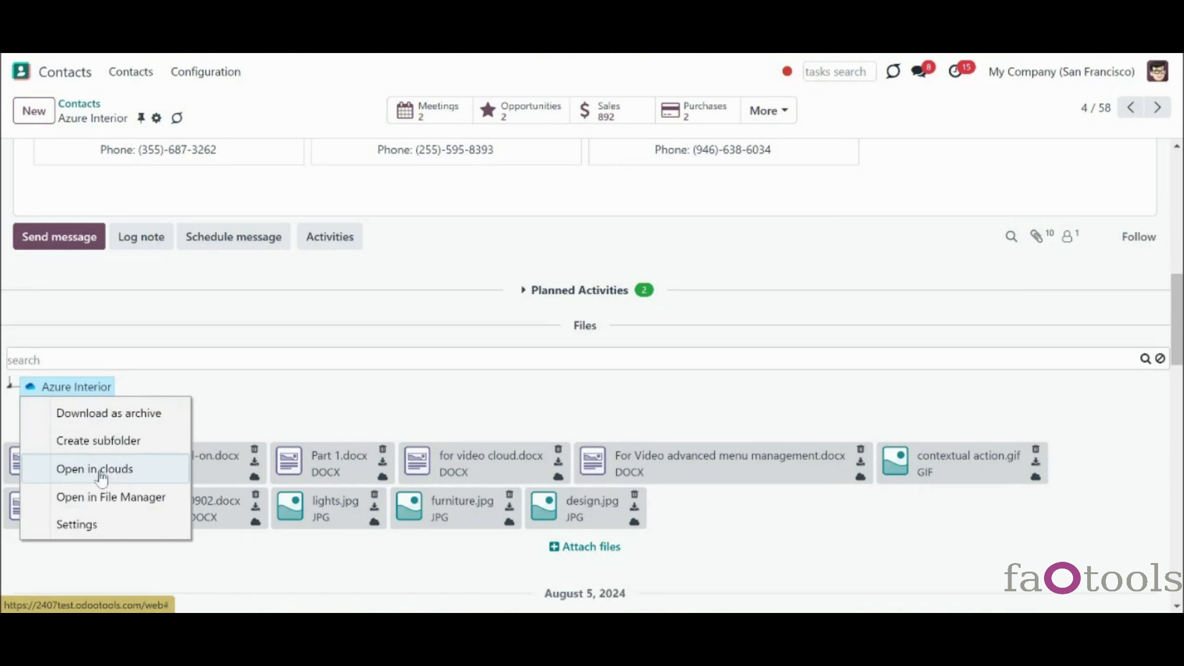
pyautogui.click(133, 481)
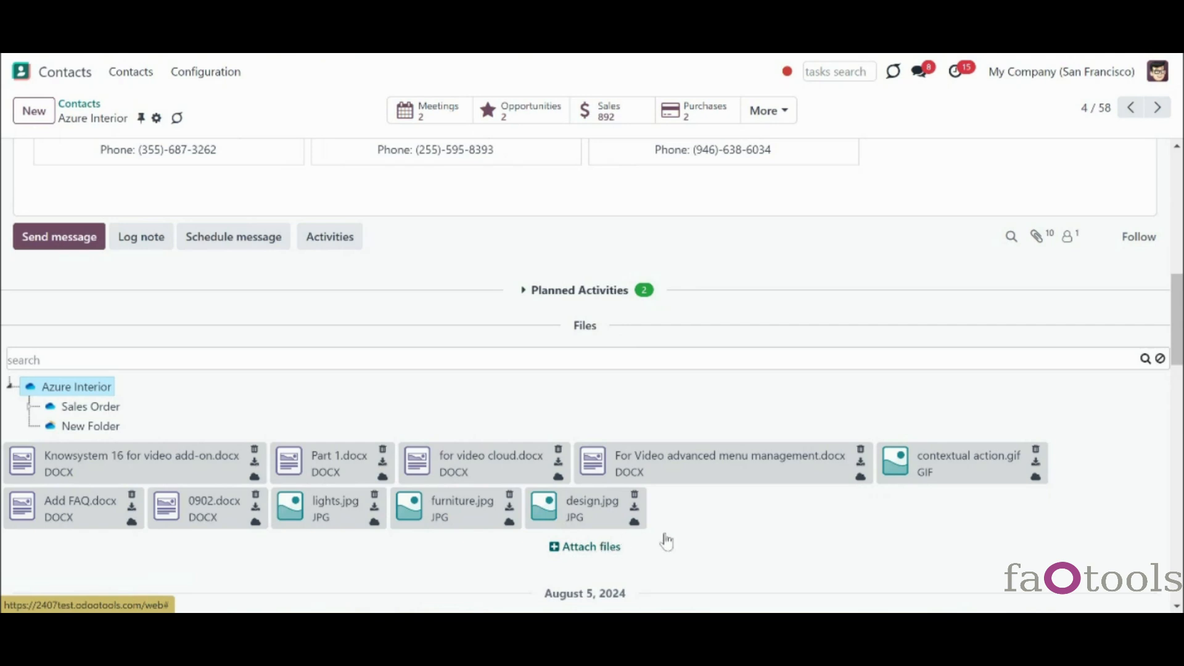
pyautogui.click(596, 467)
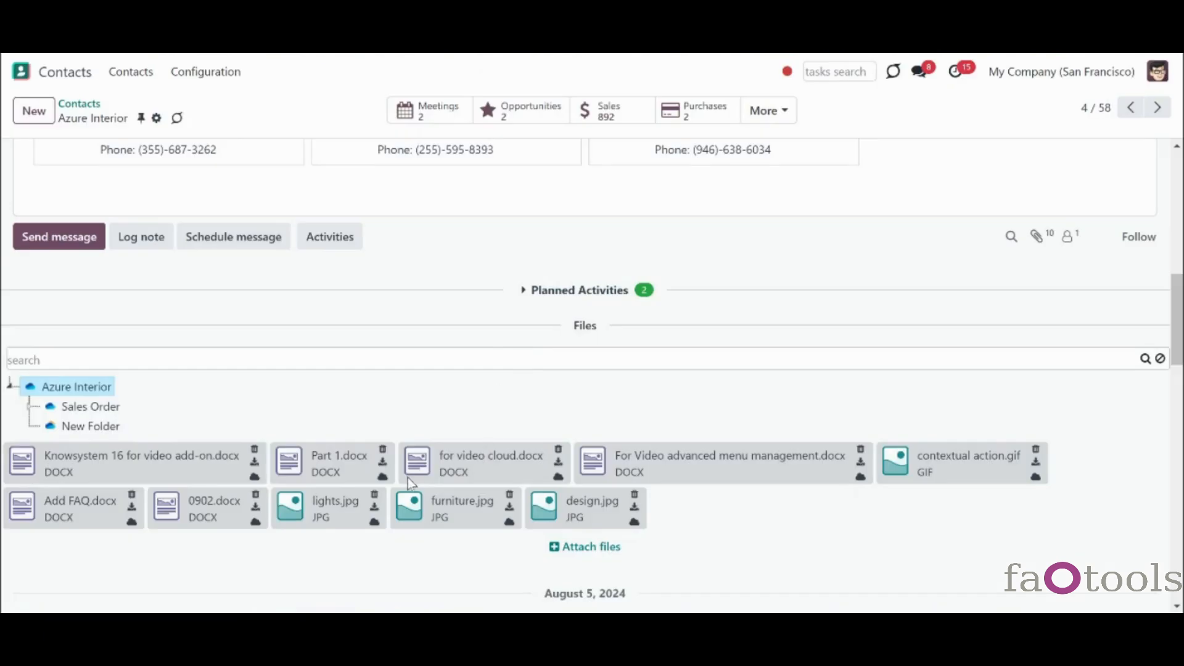
pyautogui.click(383, 450)
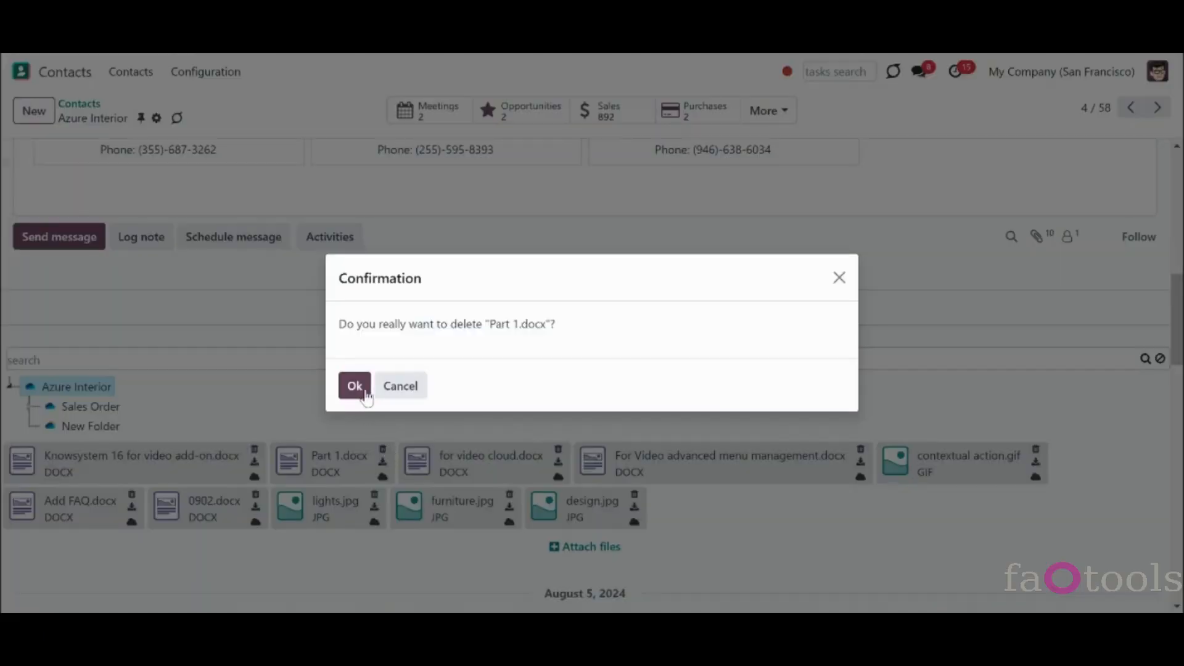
pyautogui.click(365, 392)
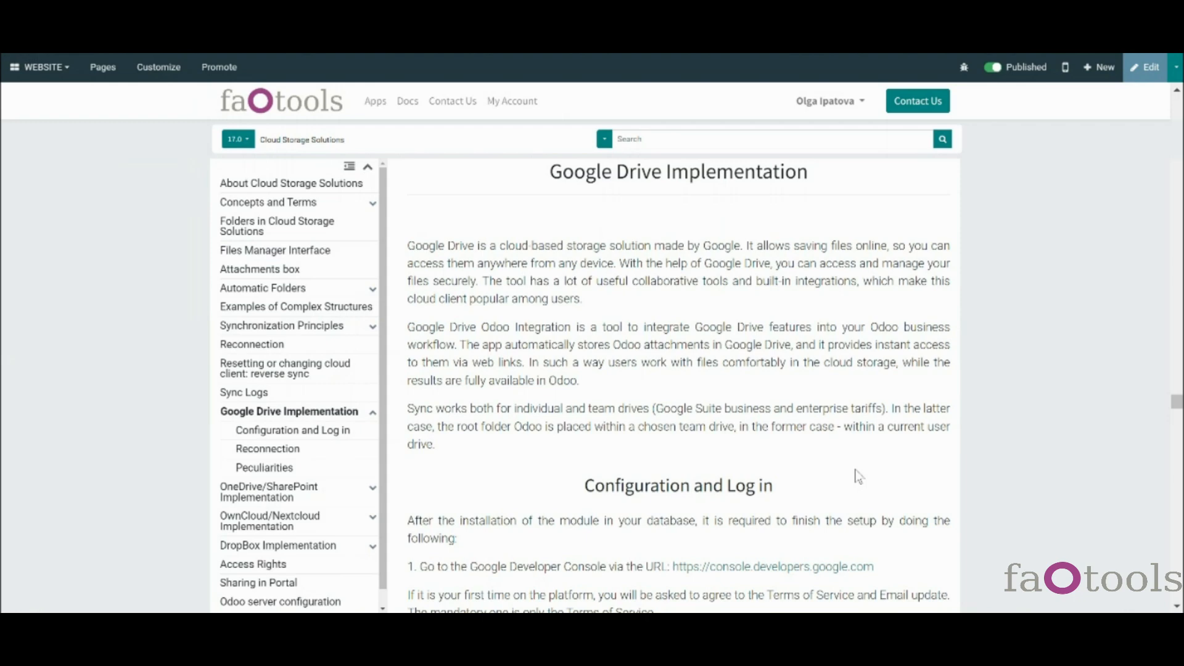
# - Follow the console.developers.google.com link in the Configuration and Log in section
pyautogui.scroll(-2, 859, 477)
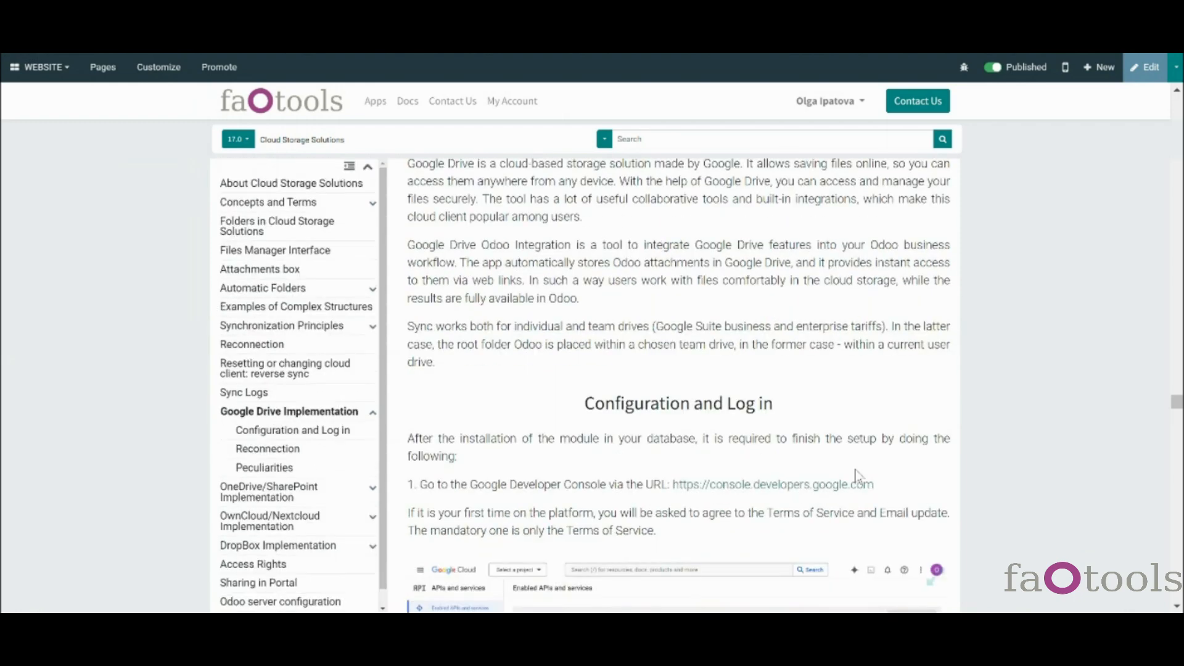
pyautogui.scroll(-4, 859, 476)
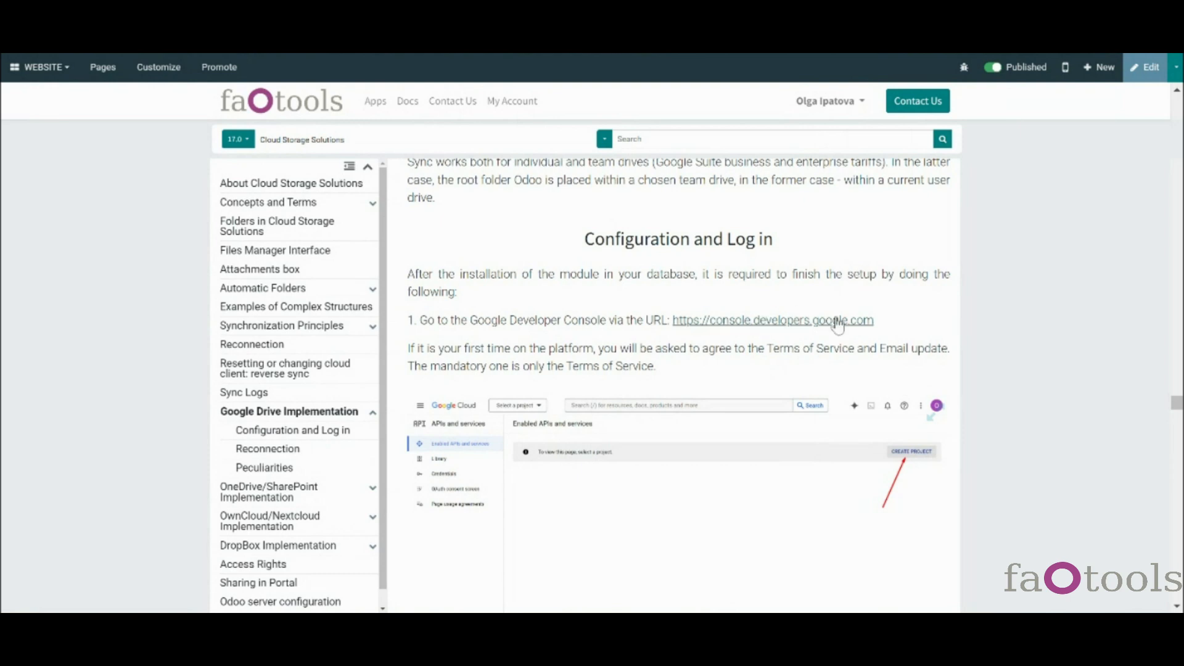
pyautogui.click(813, 325)
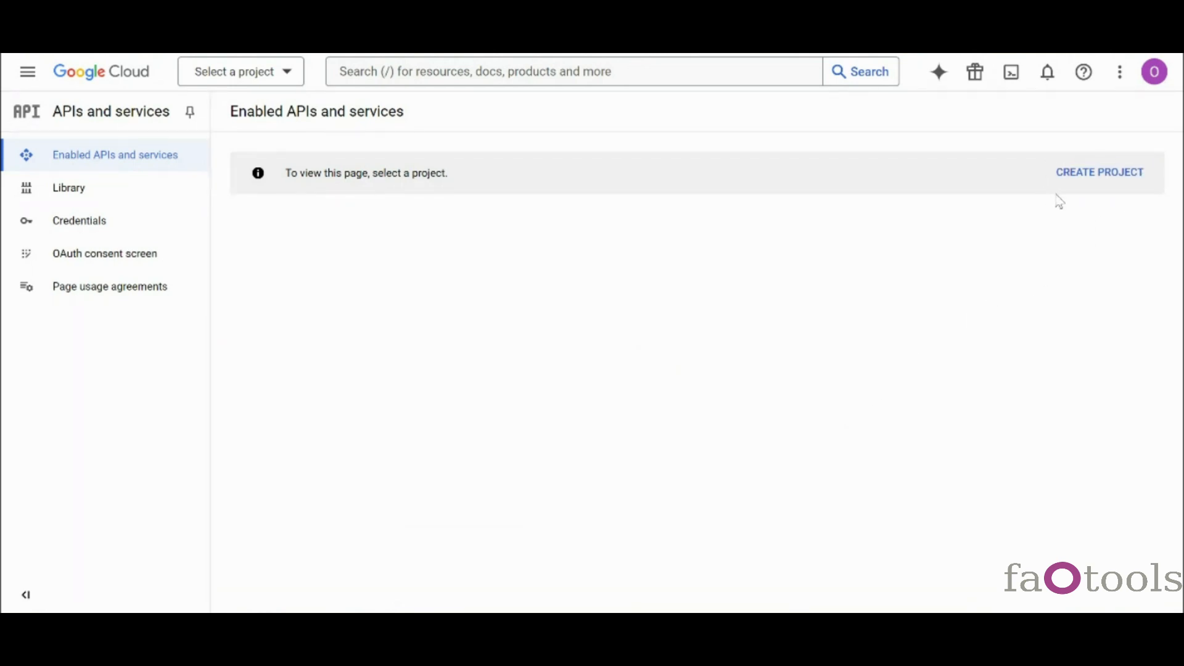
# - Create a new Google Cloud project named Odoo 17
pyautogui.click(1113, 185)
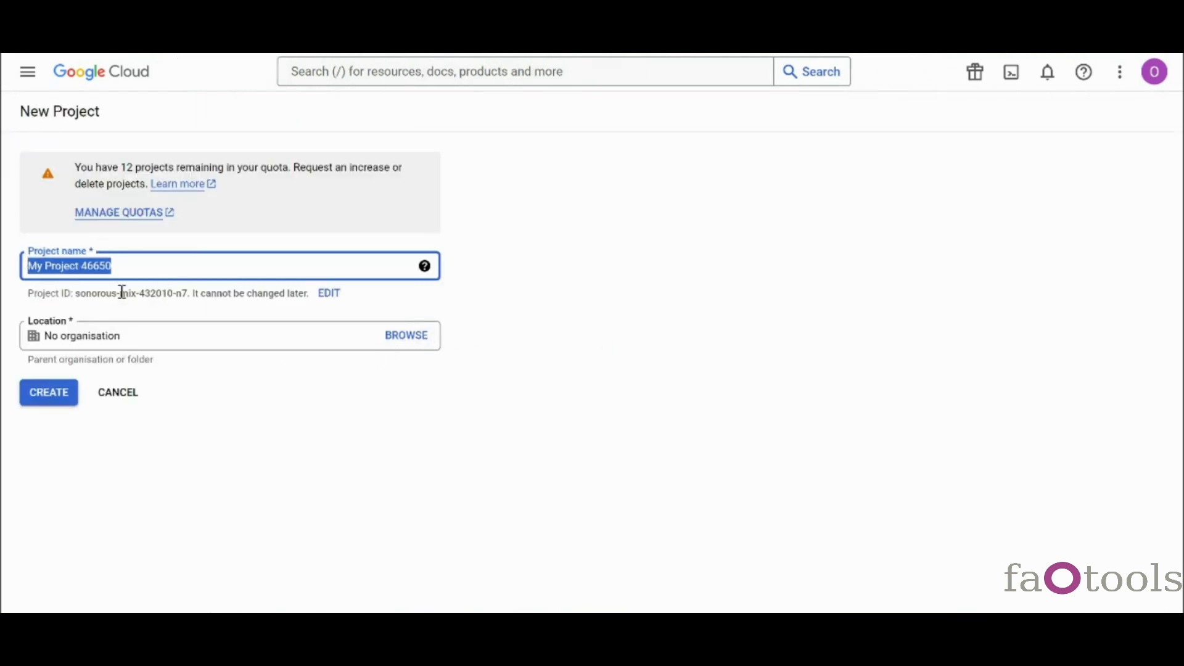
pyautogui.write('oo 17')
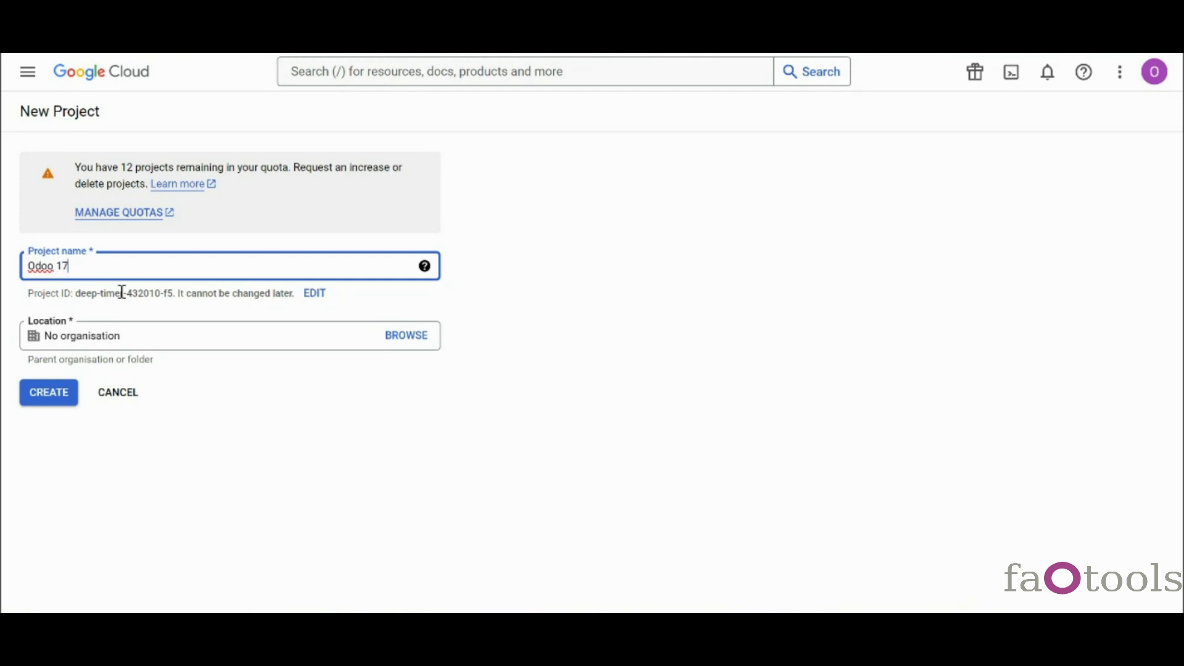
pyautogui.click(59, 398)
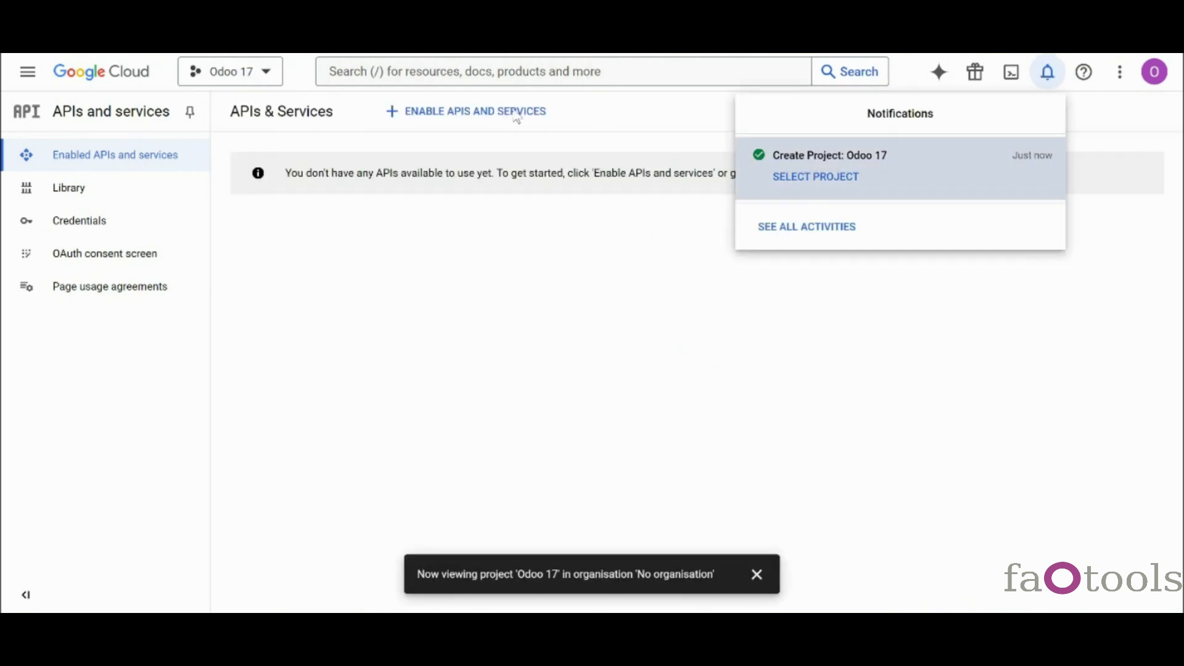
pyautogui.click(497, 122)
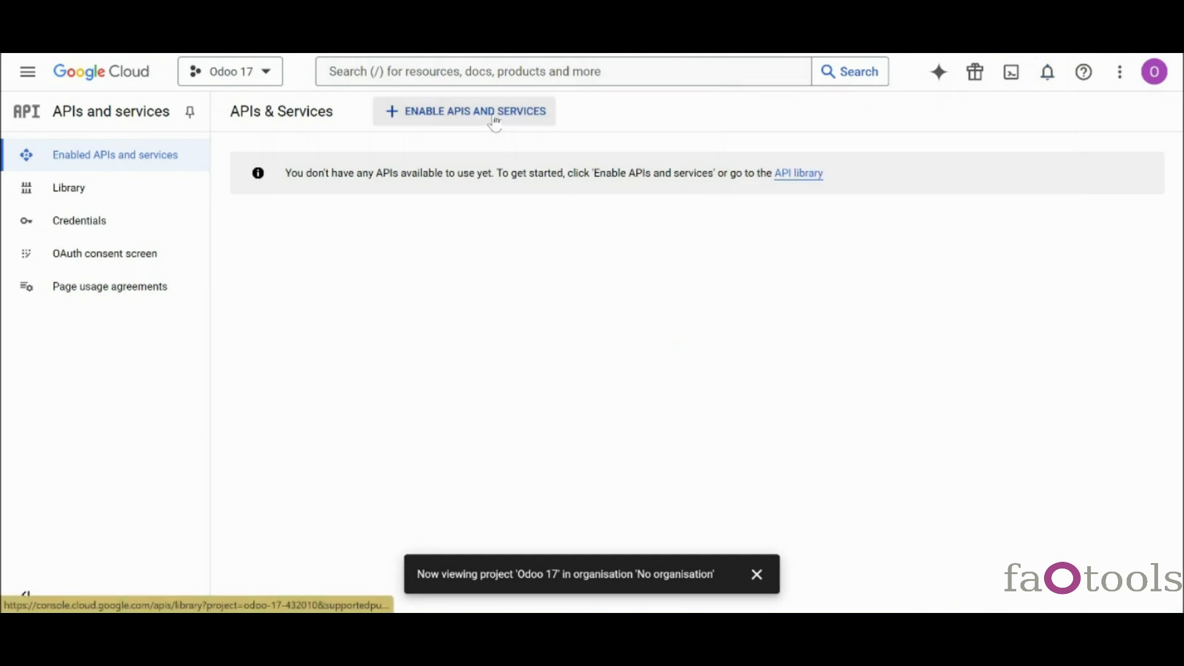
# - Find Google Drive API in the API library and enable it for the project
pyautogui.click(496, 122)
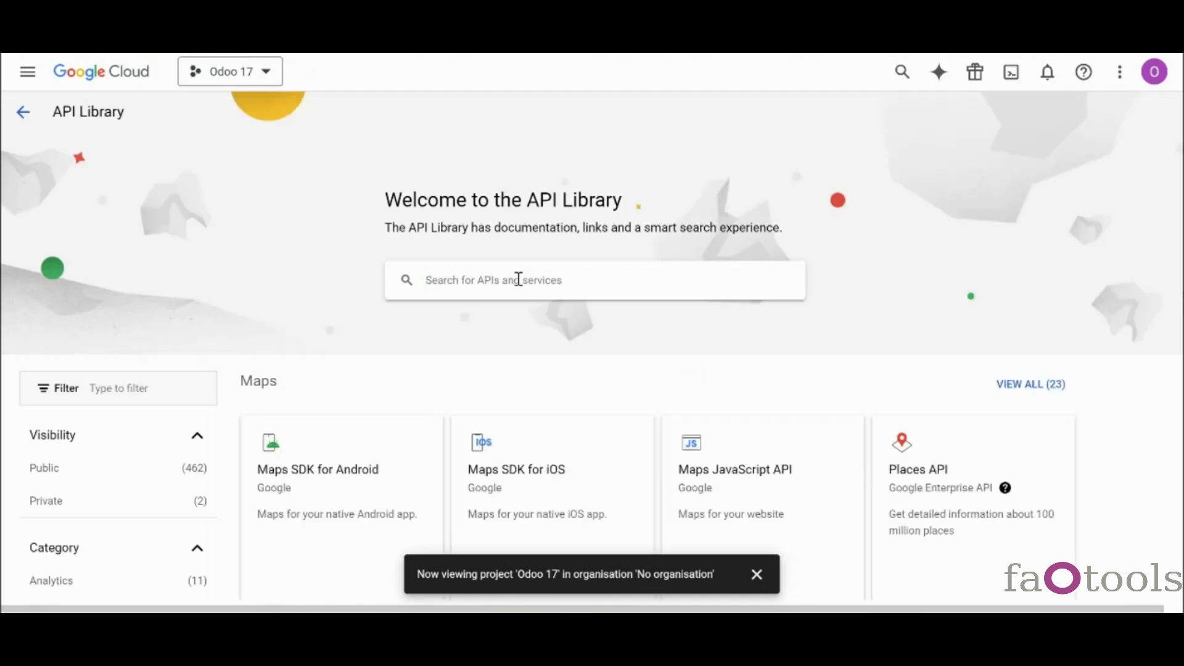
pyautogui.click(518, 279)
pyautogui.write('google dribe')
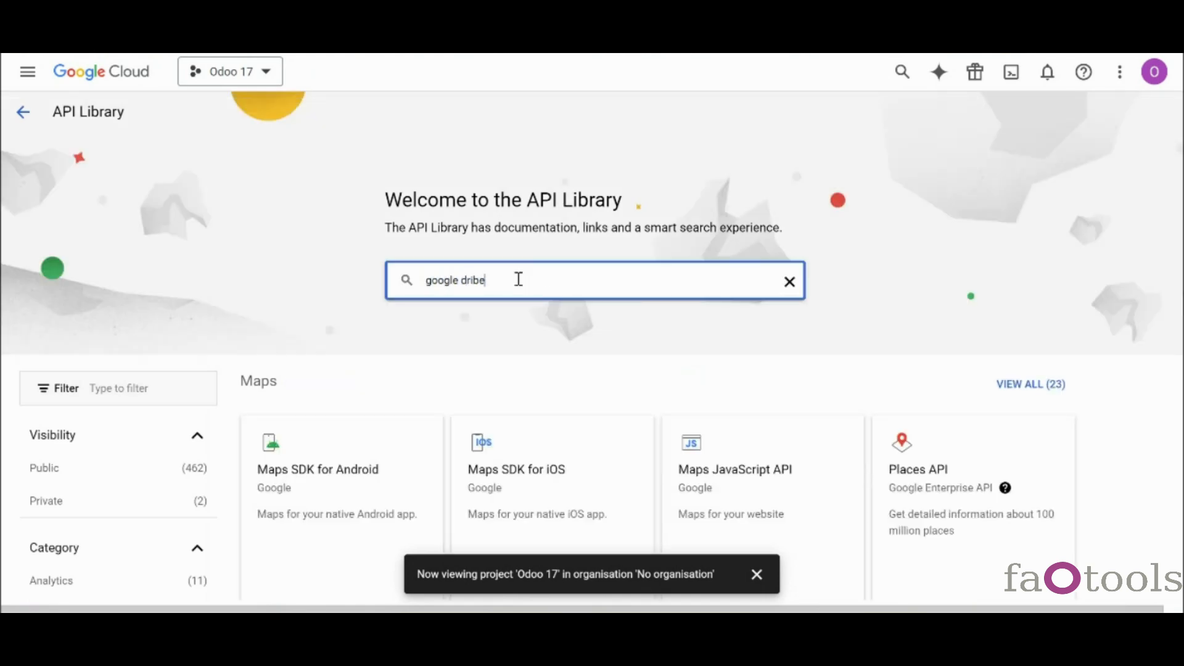
pyautogui.press('Return')
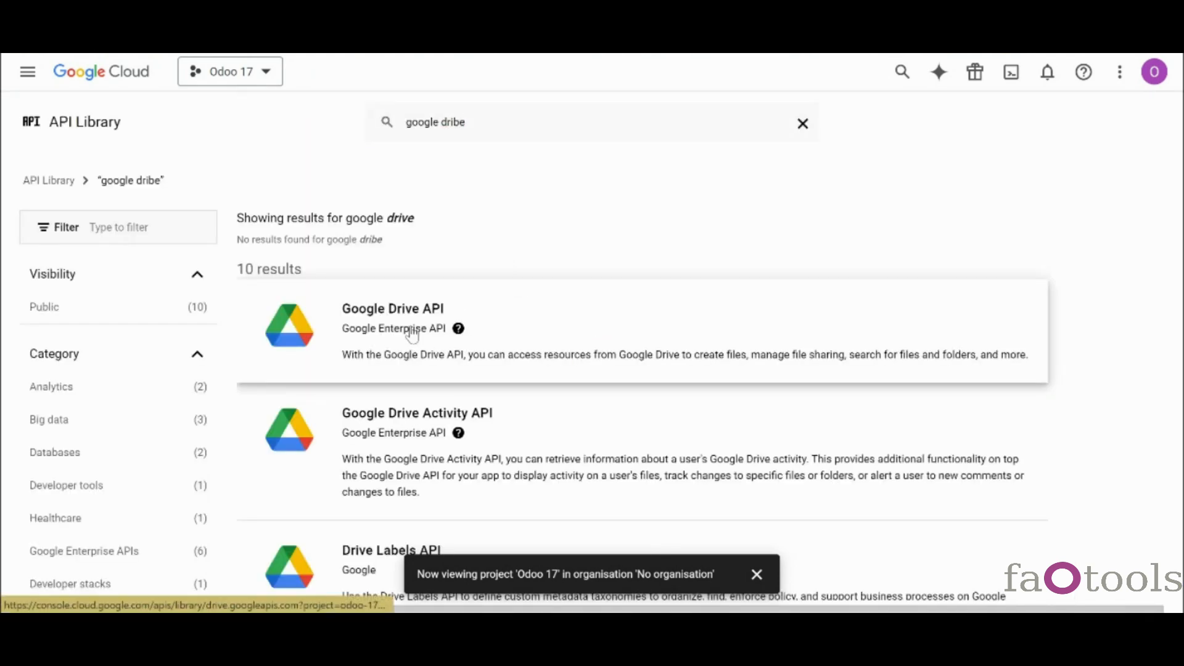
pyautogui.click(412, 335)
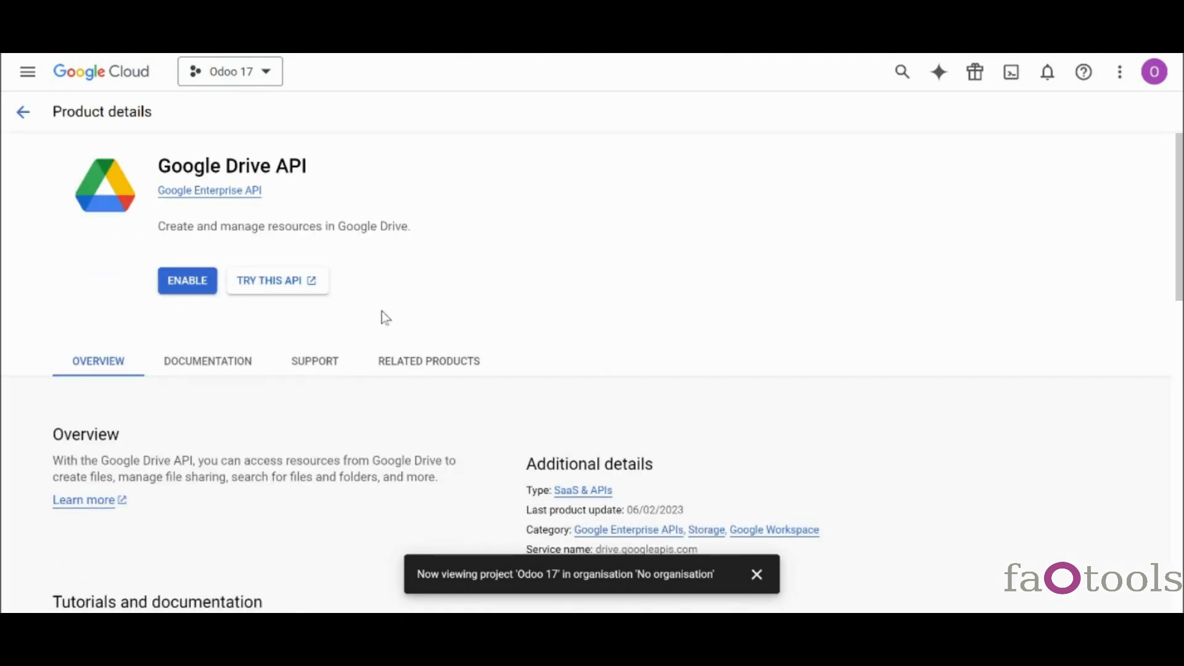
pyautogui.click(188, 281)
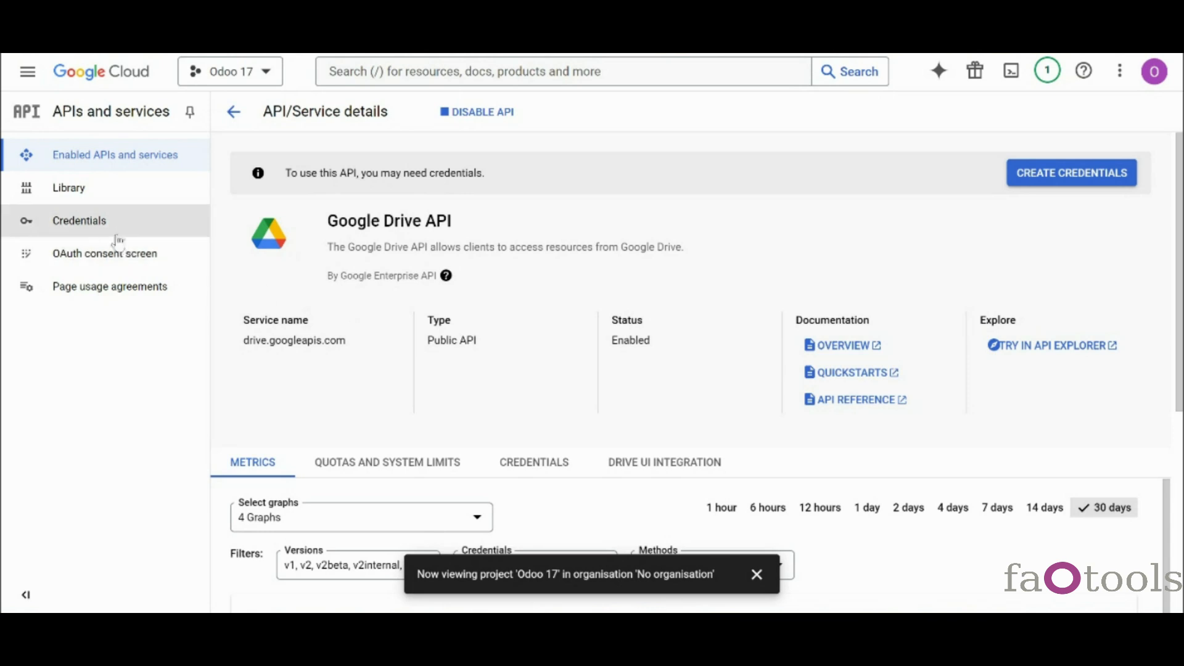
# - From Credentials, start an OAuth consent screen with External user type
pyautogui.click(113, 229)
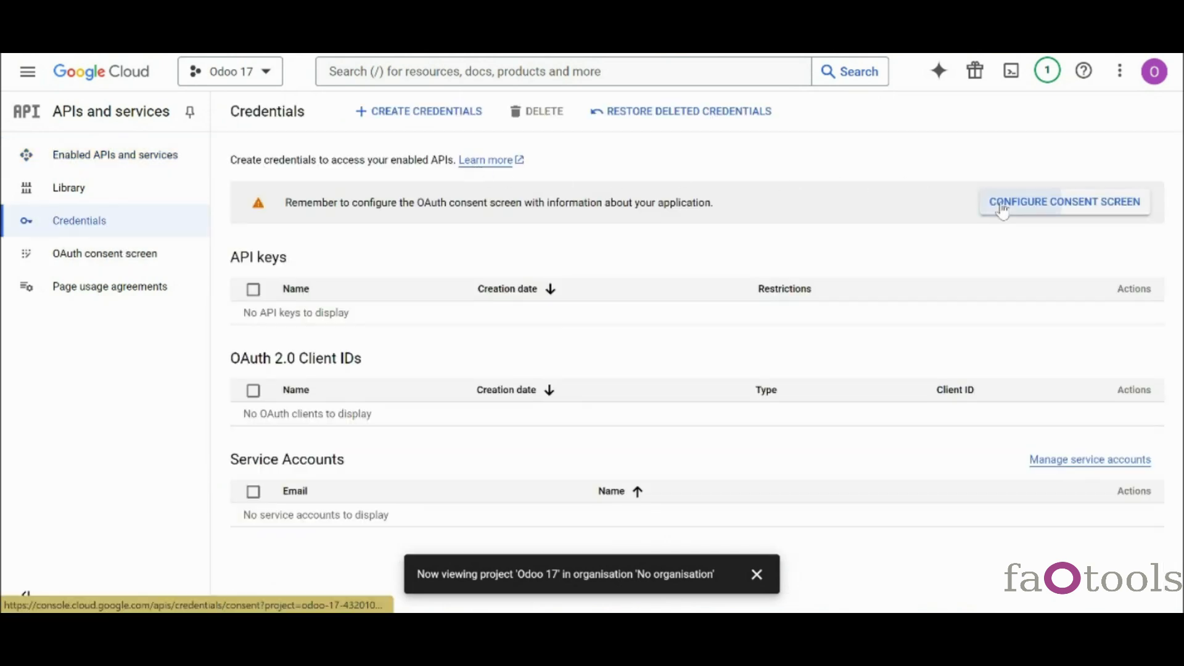
pyautogui.click(1002, 206)
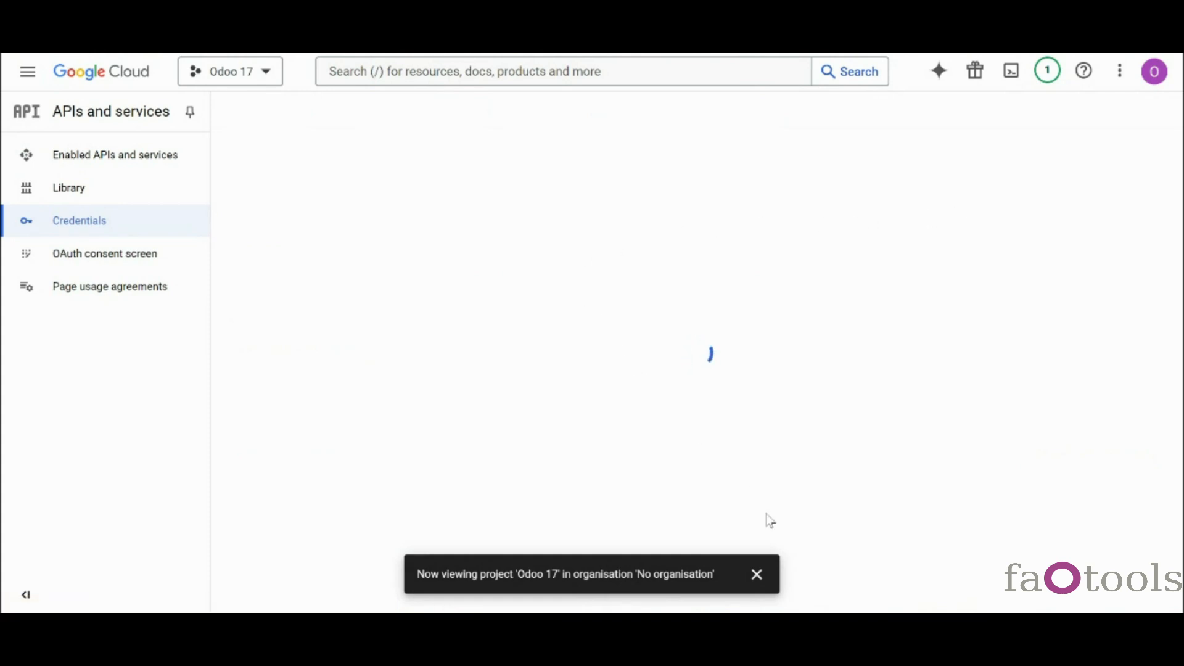
pyautogui.click(756, 575)
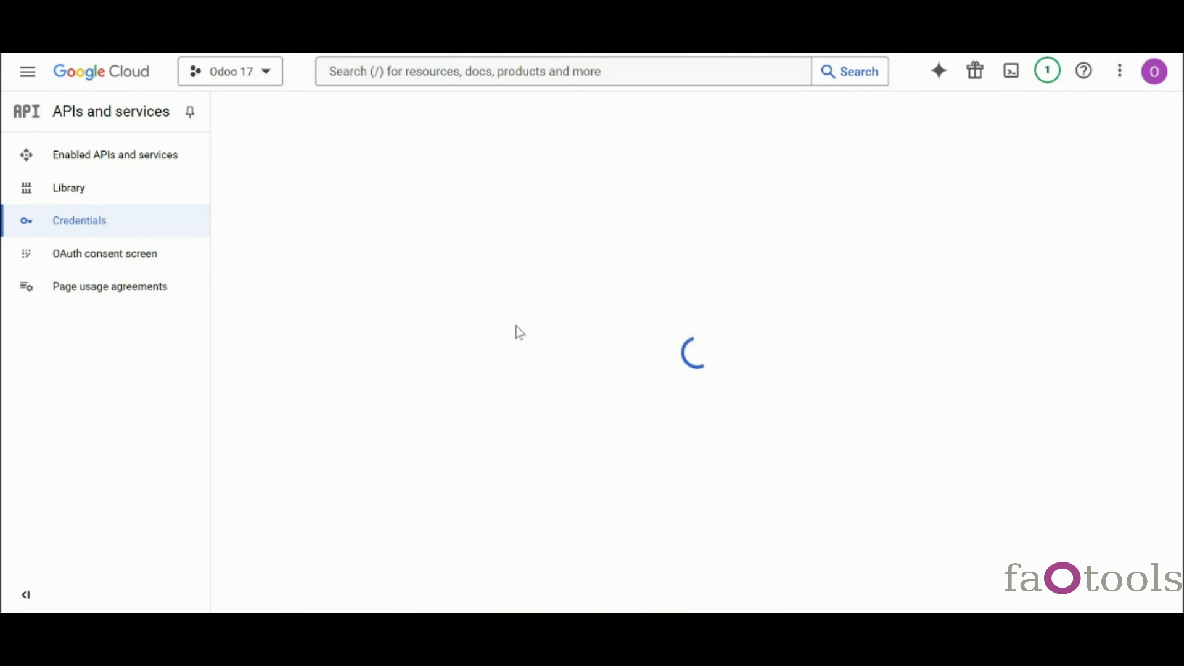
pyautogui.click(237, 315)
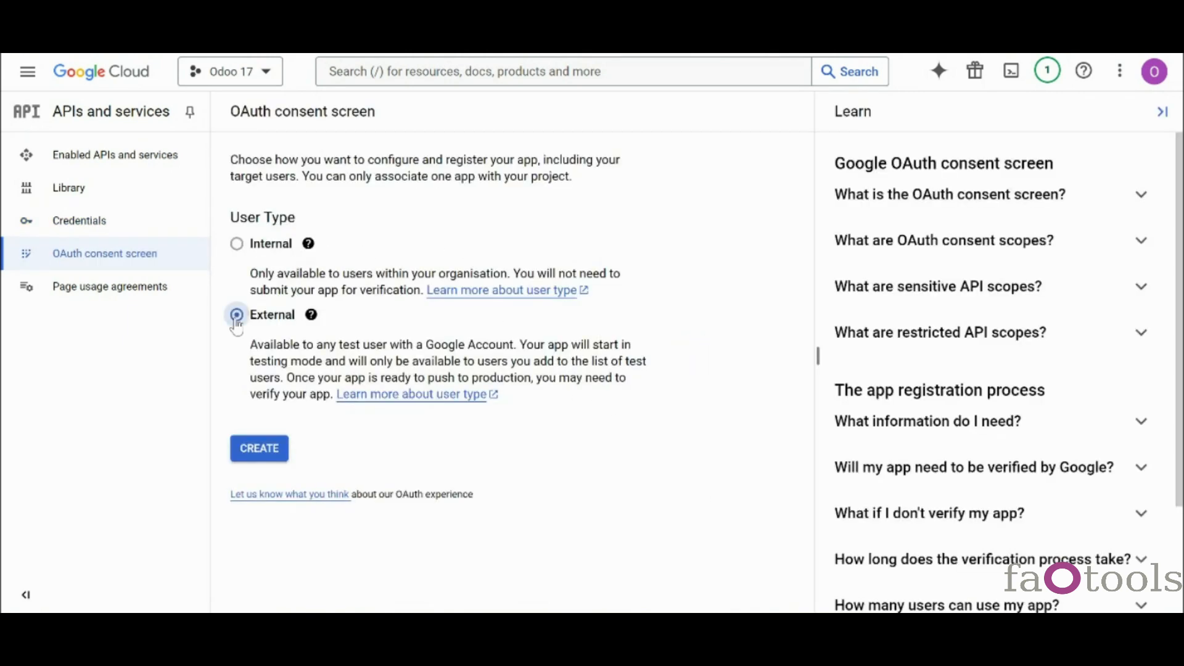
pyautogui.click(260, 448)
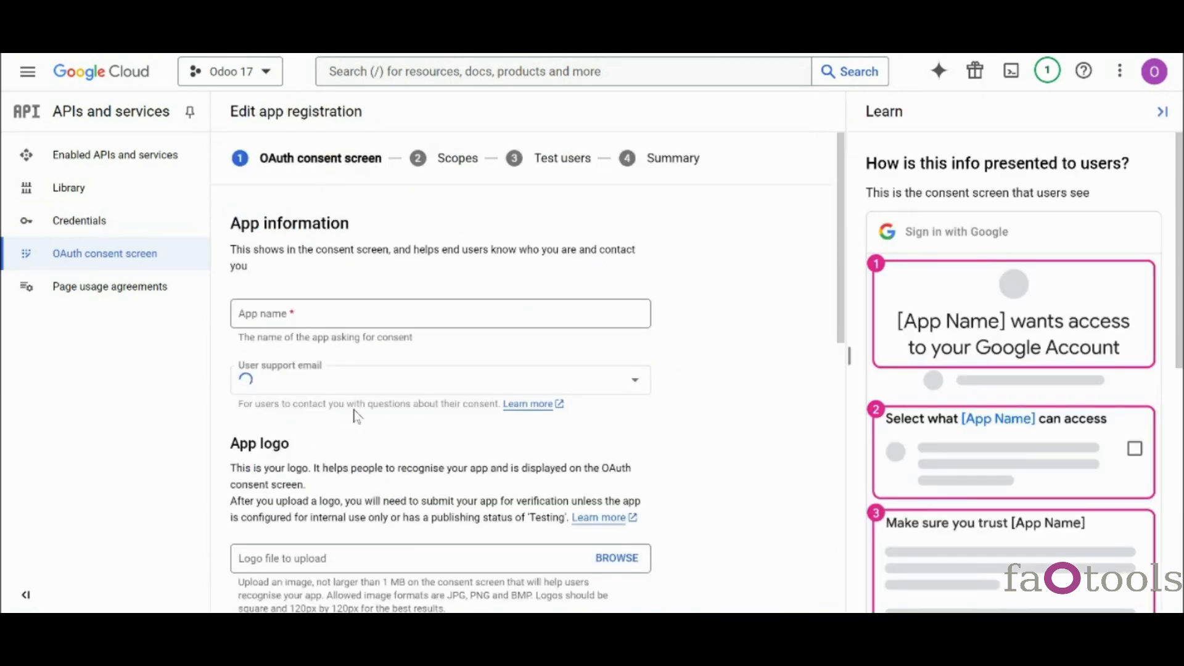
# - Enter app name Odoo 17, the account's support email and a developer contact email, then save
pyautogui.click(408, 313)
pyautogui.write('Odoo 17')
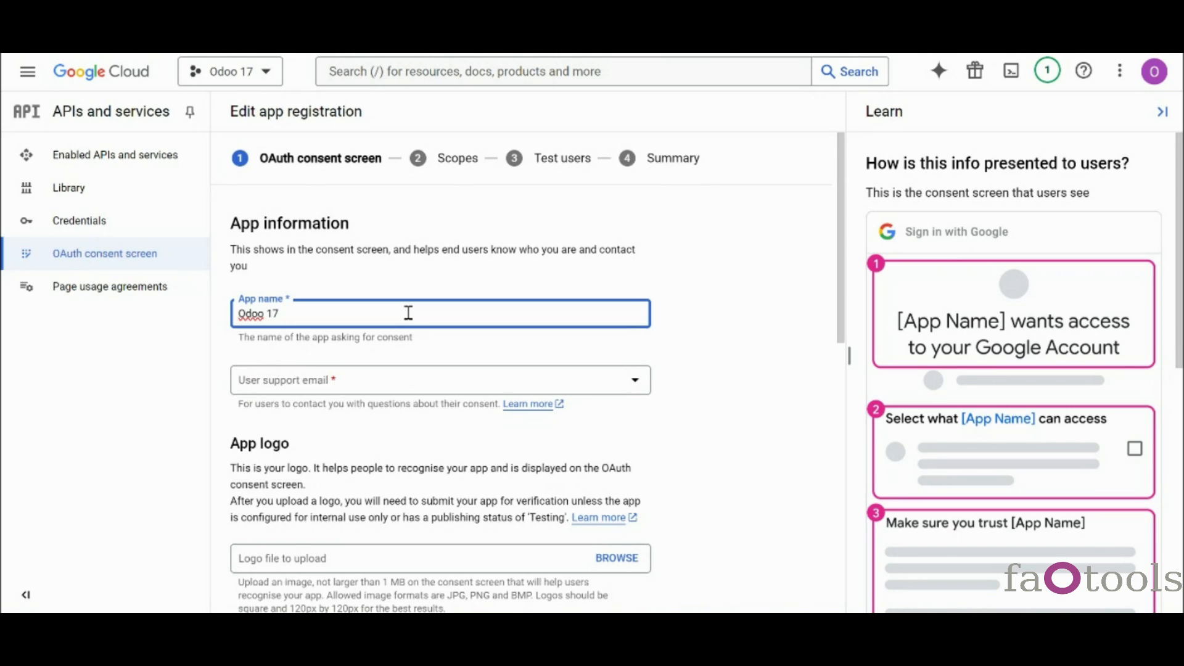
pyautogui.click(356, 386)
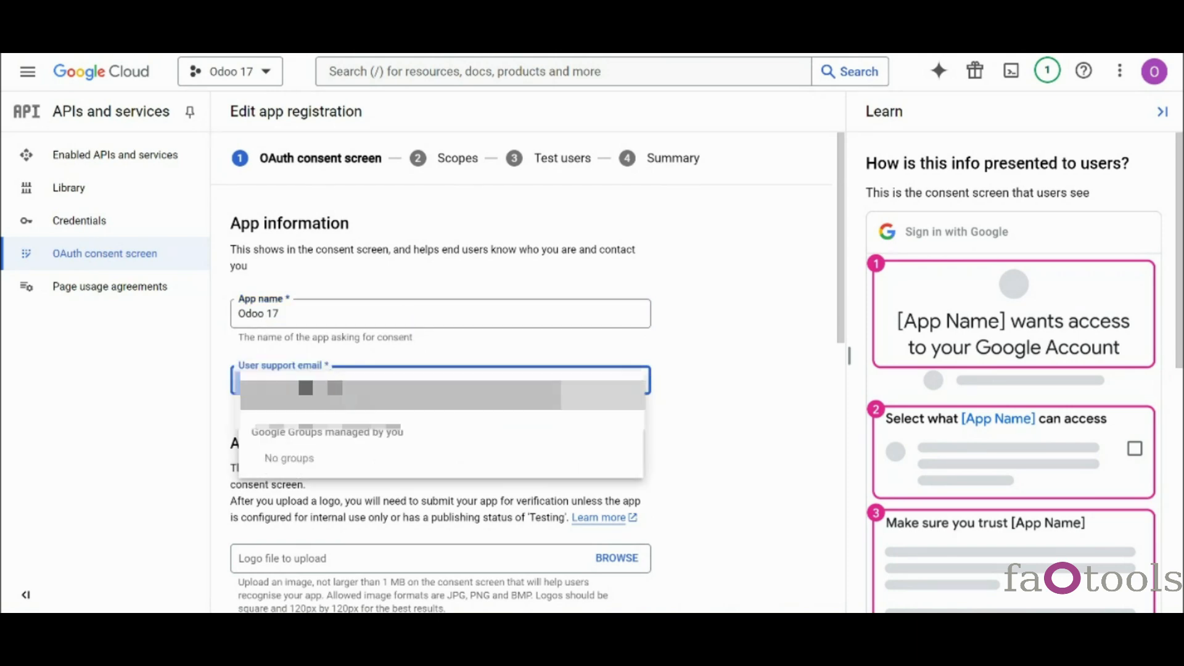
pyautogui.click(355, 395)
pyautogui.scroll(-8, 364, 546)
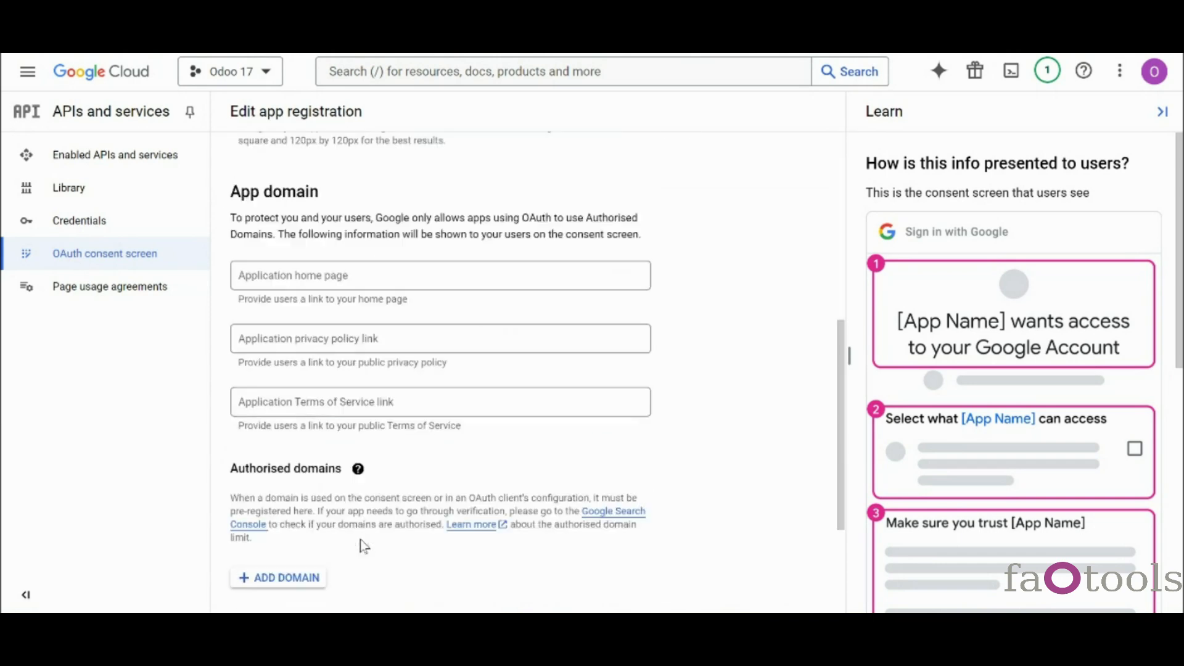
pyautogui.click(355, 519)
pyautogui.write('...')
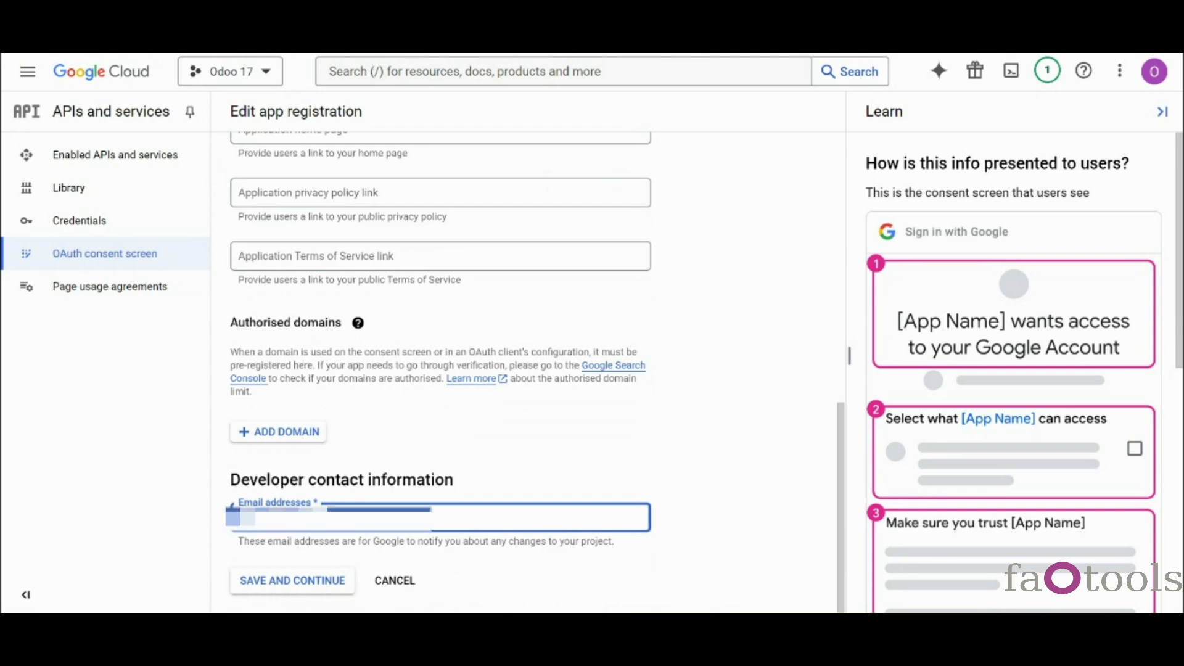
pyautogui.write('...')
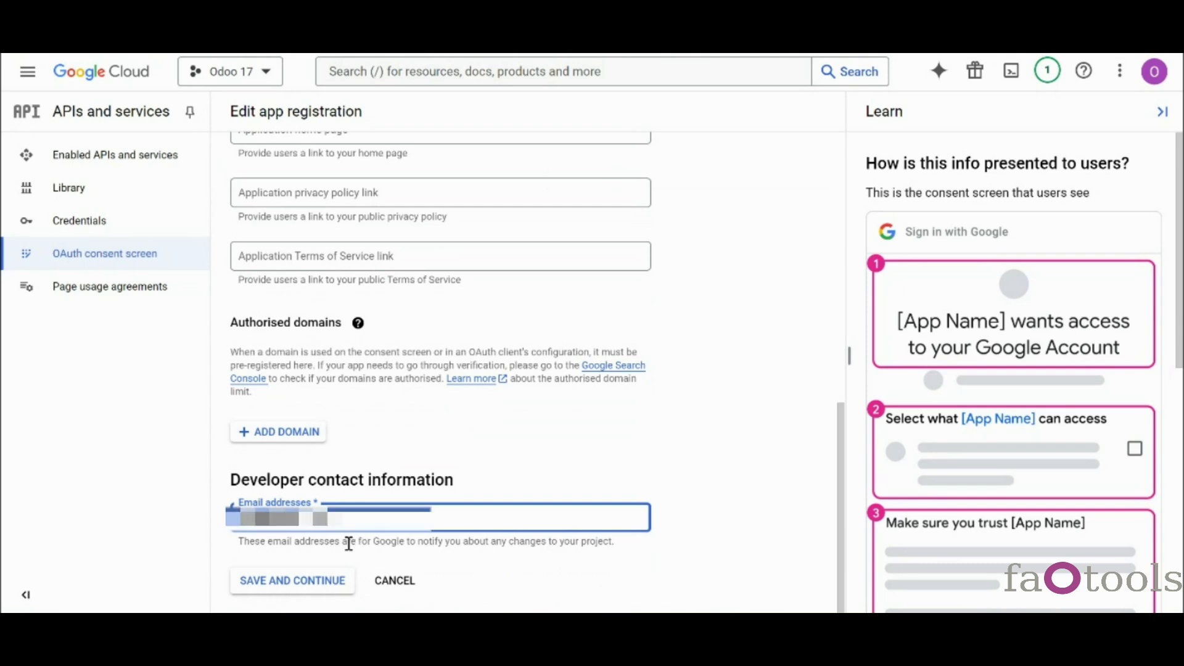
pyautogui.click(292, 581)
# - Skip scopes, add one test user e-mail, save, and return to Credentials
pyautogui.scroll(-4, 586, 413)
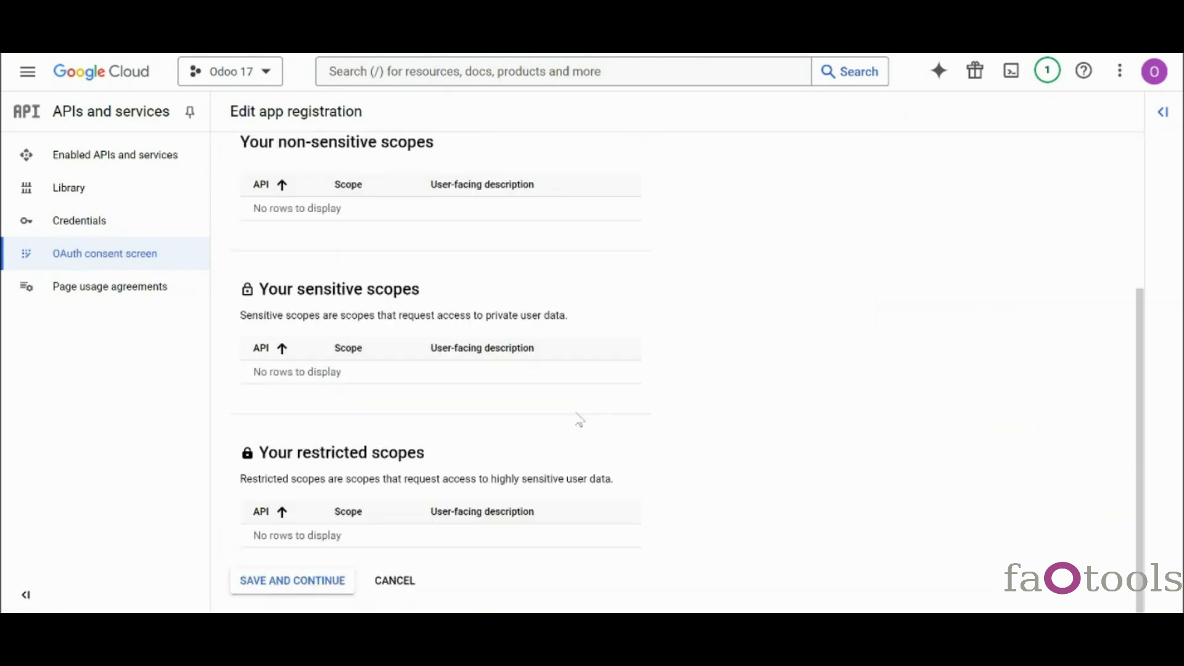
pyautogui.click(293, 580)
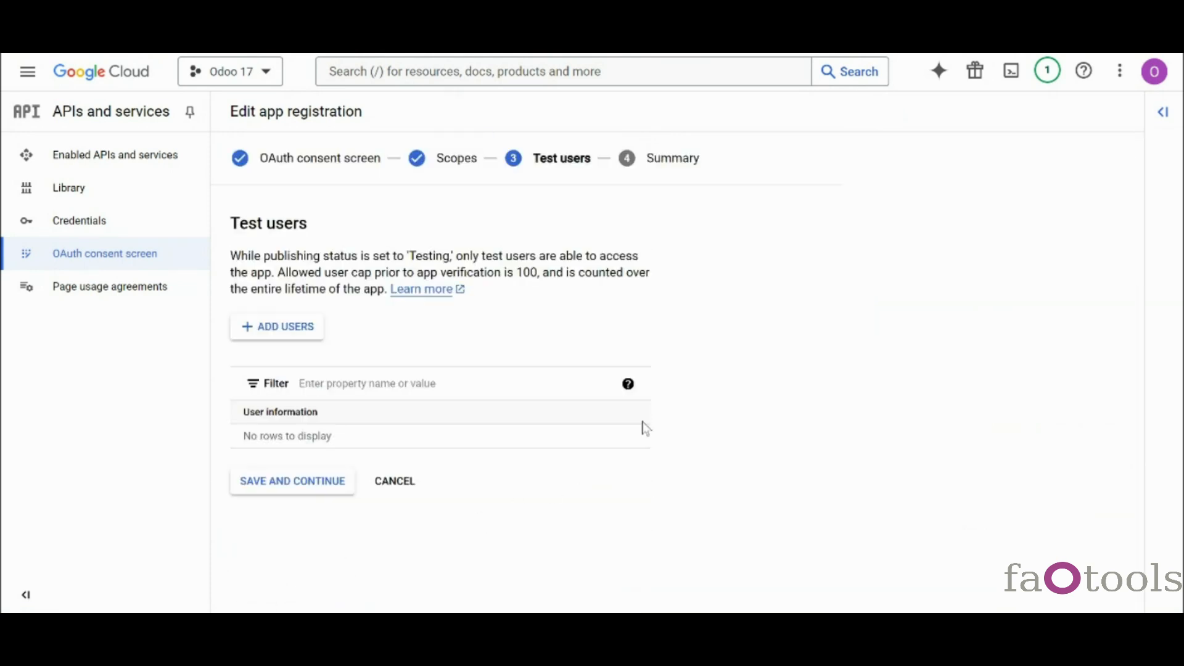
pyautogui.click(310, 341)
pyautogui.click(668, 238)
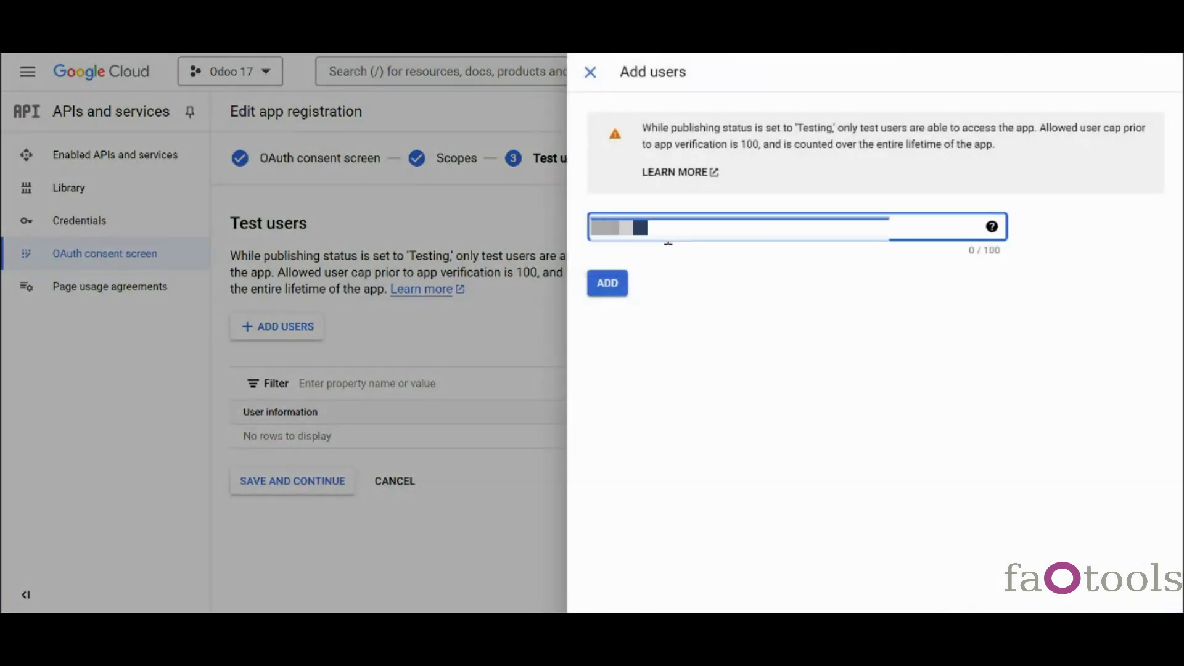
pyautogui.click(622, 286)
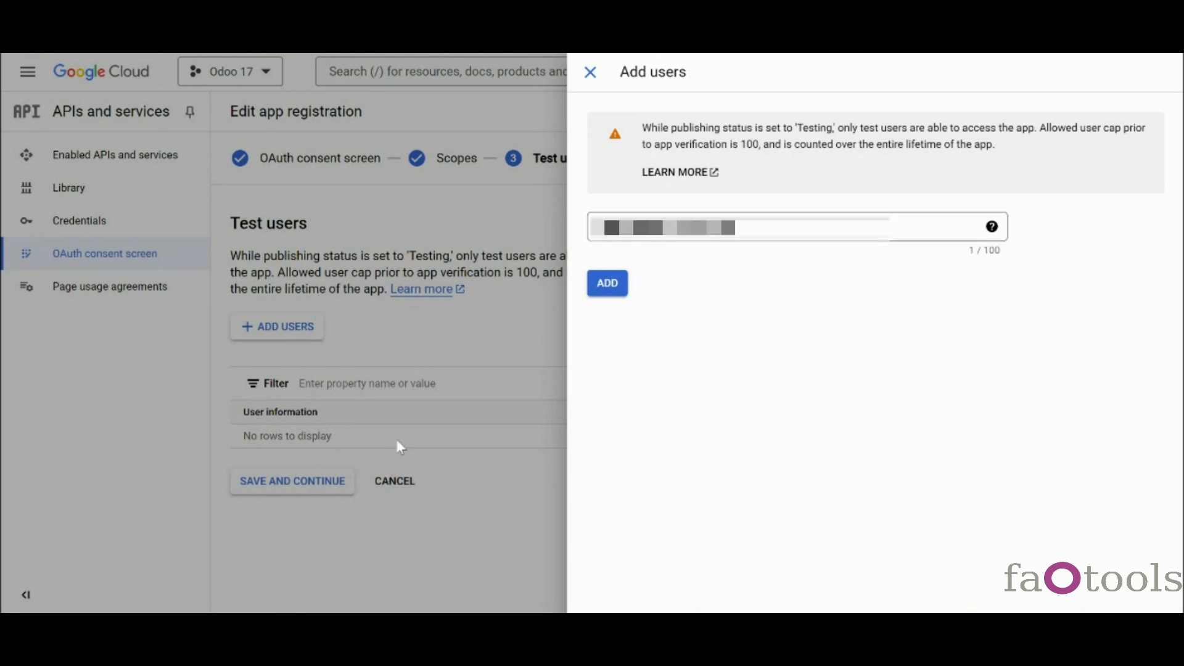
pyautogui.click(605, 287)
pyautogui.click(330, 483)
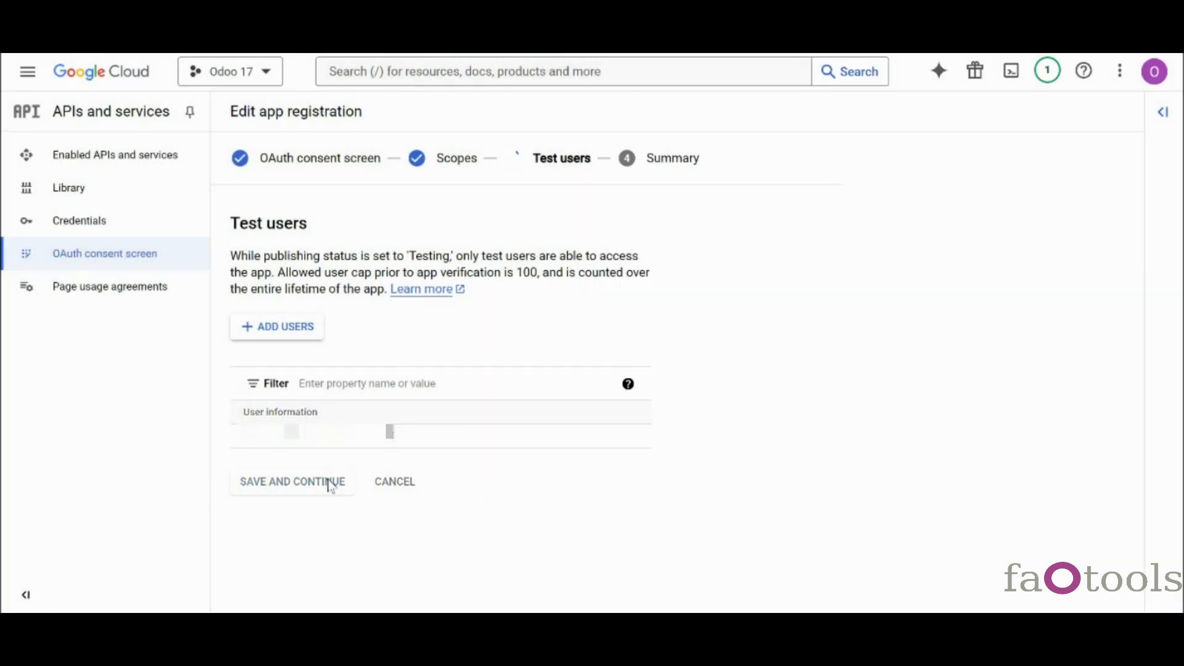
pyautogui.click(95, 223)
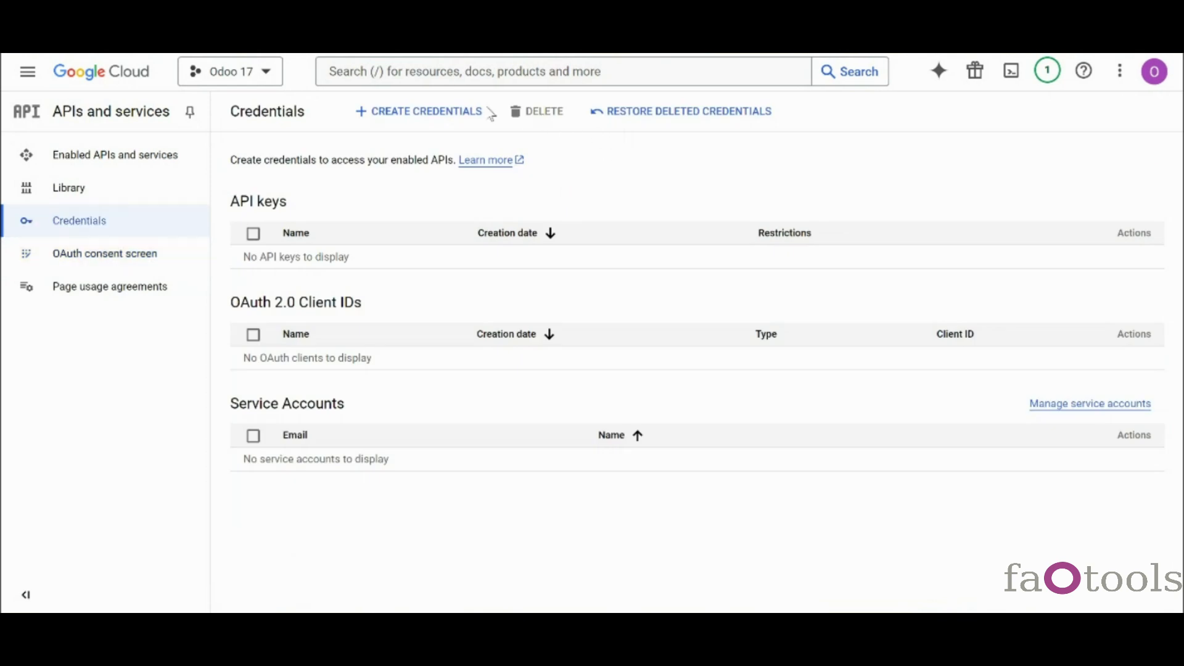
# - Start a new OAuth client ID of type Web application
pyautogui.click(455, 115)
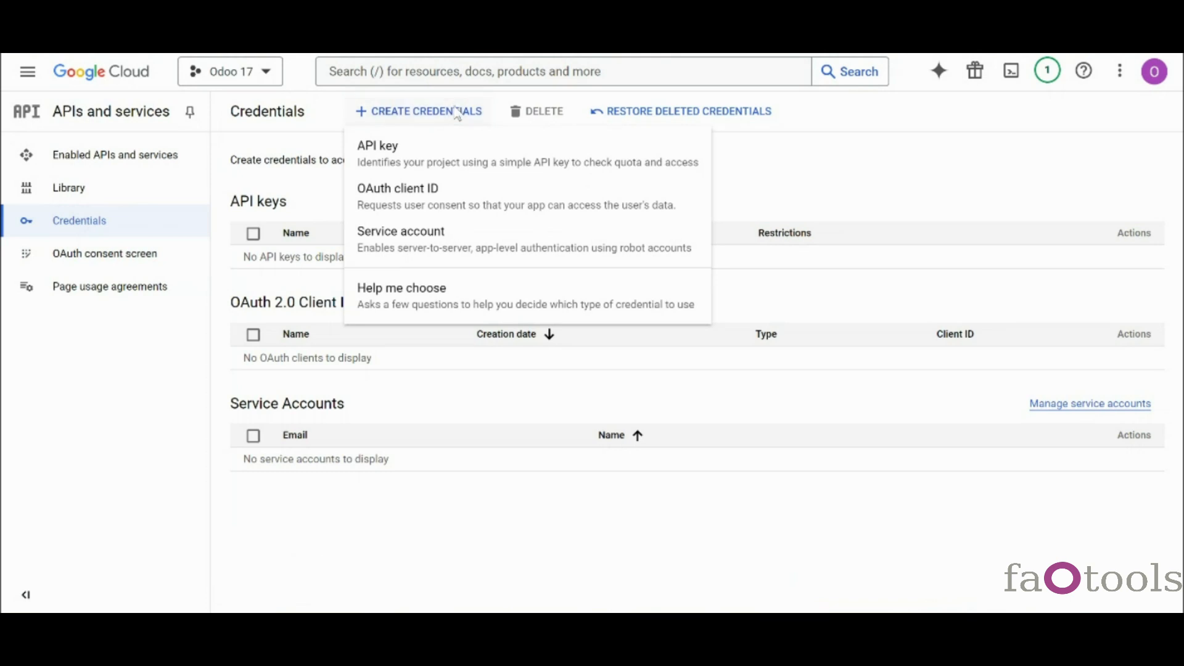
pyautogui.click(454, 201)
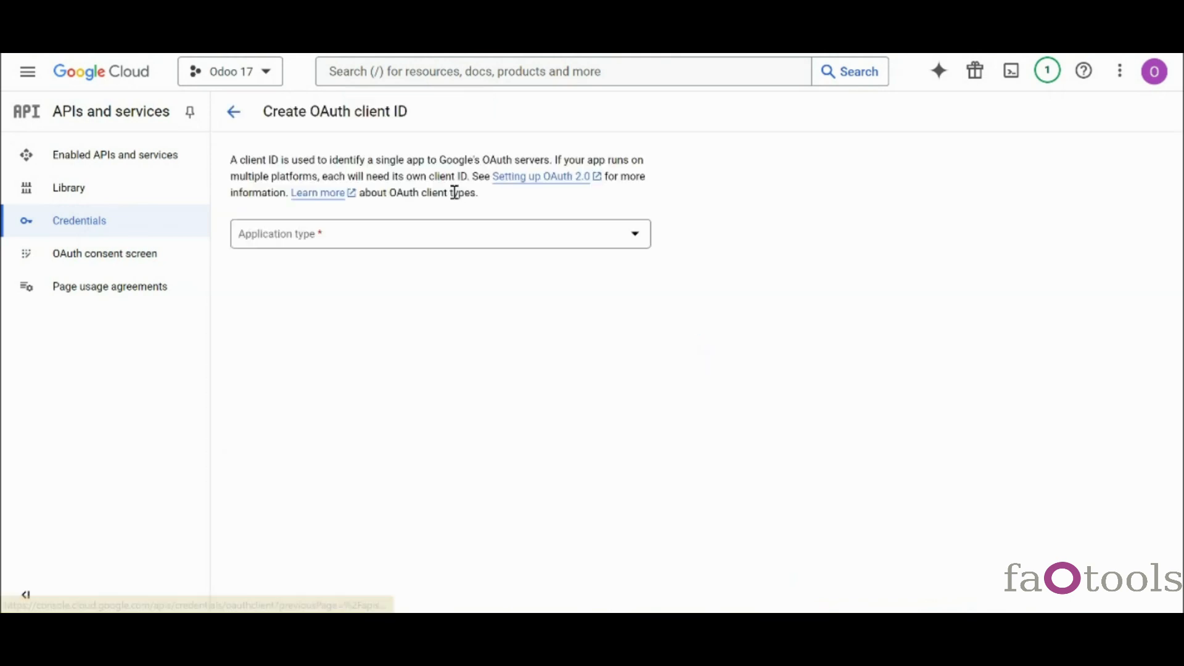
pyautogui.click(422, 239)
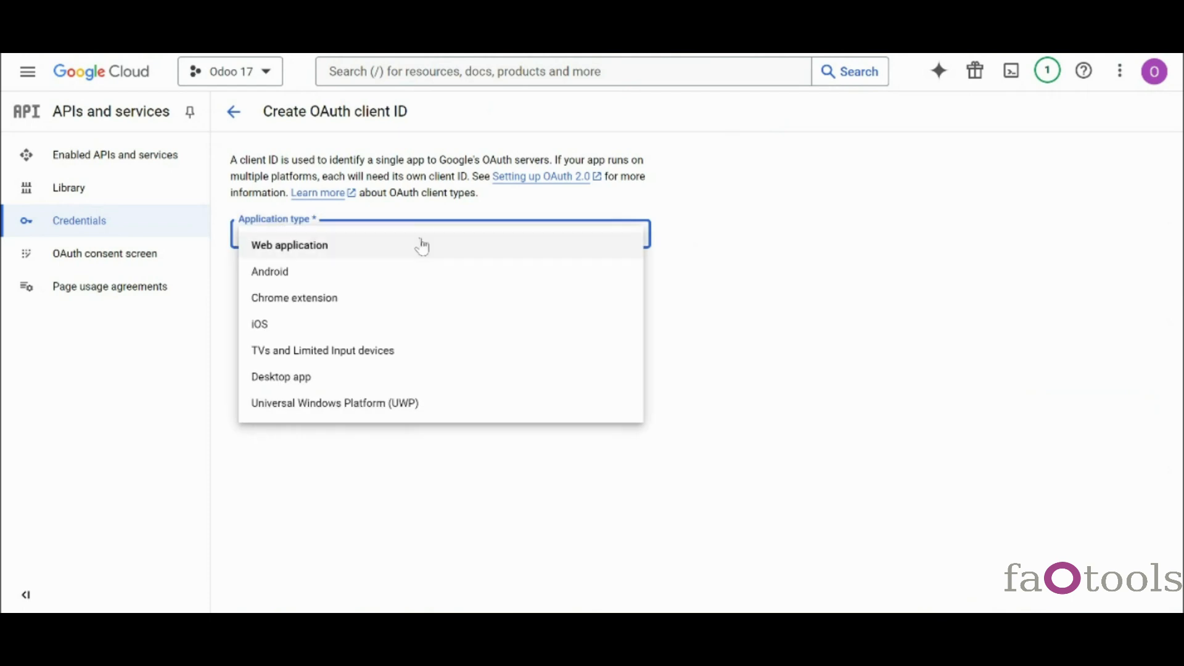
pyautogui.click(425, 257)
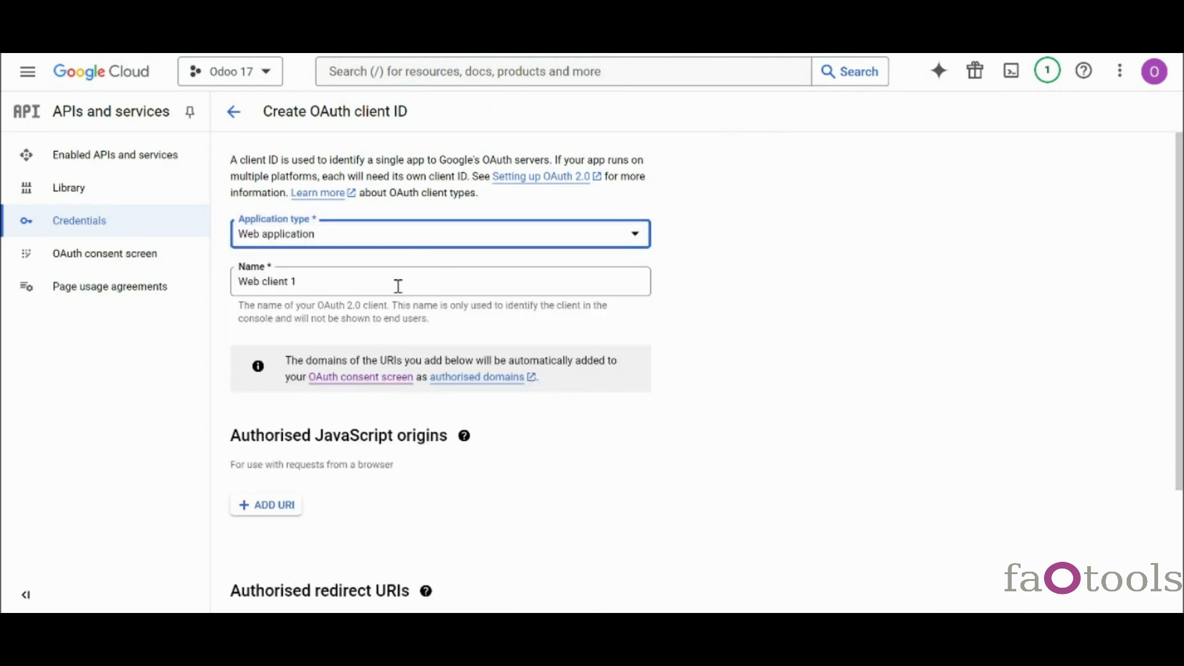
# - Add the Odoo redirect URL as authorised redirect URI 1 and create the client
pyautogui.scroll(-3, 392, 302)
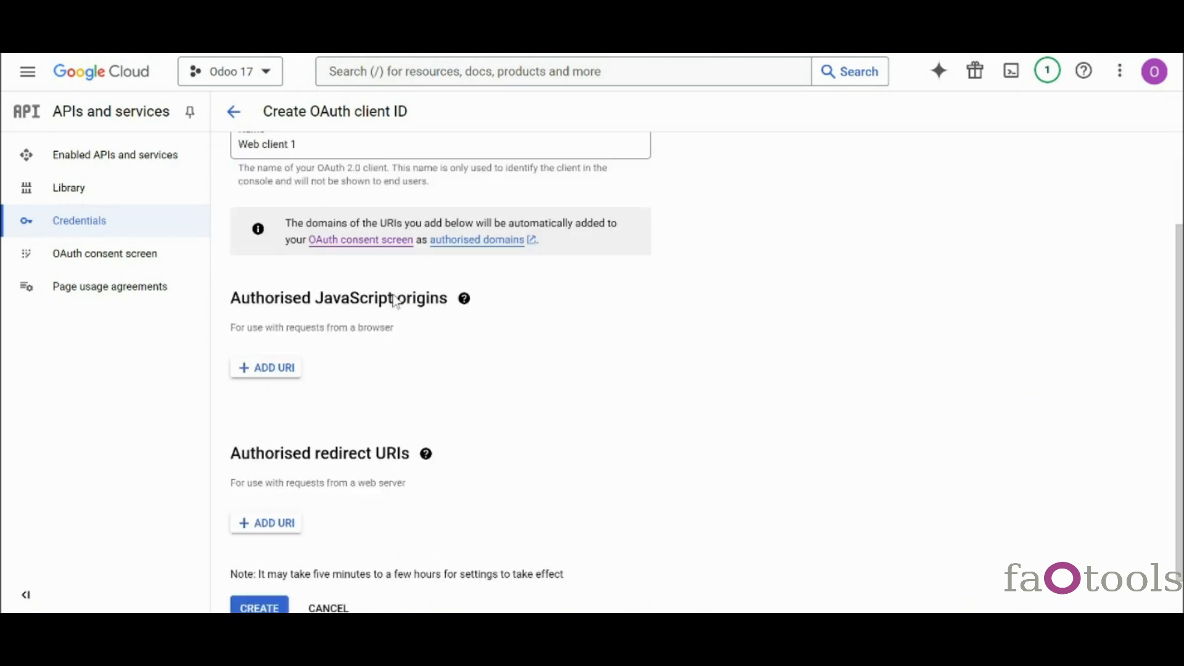
pyautogui.click(284, 498)
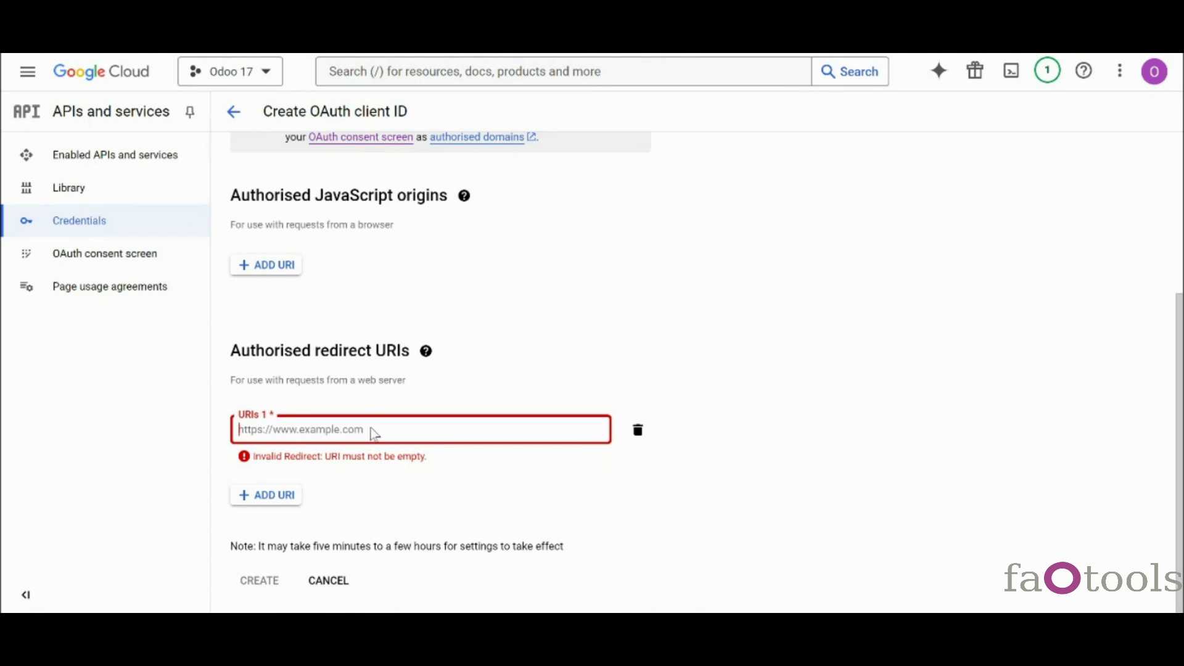
pyautogui.write('https://2407test.odootools.com/google_drive_token')
pyautogui.click(275, 580)
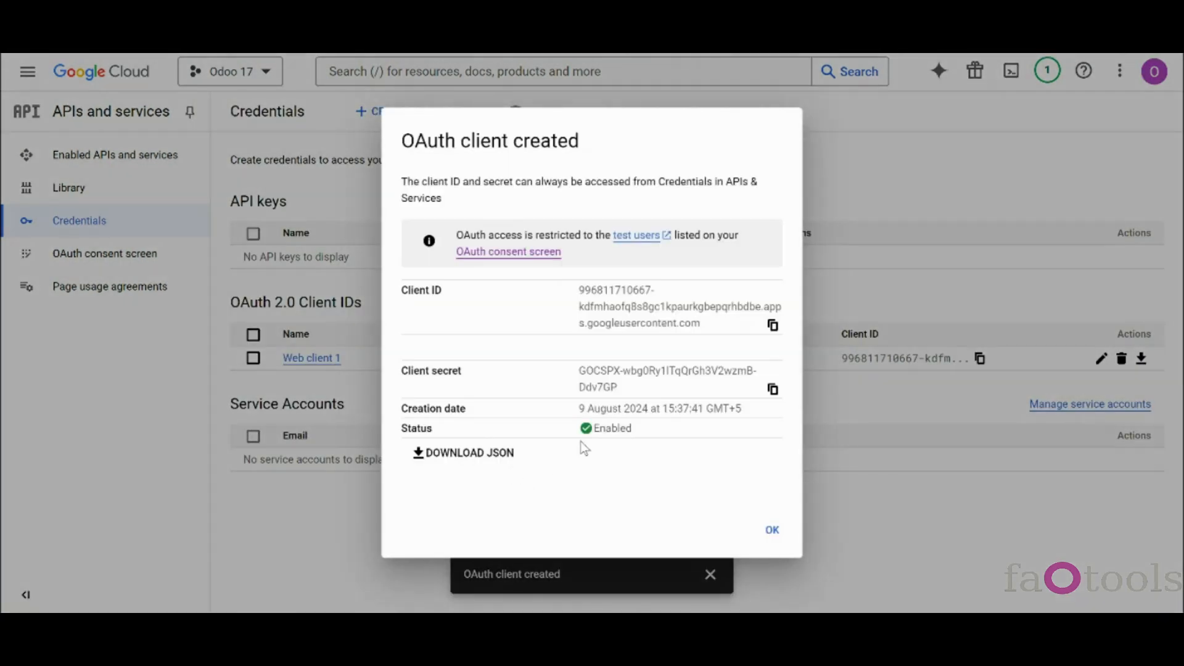
# - Copy the OAuth client ID and start a new Google Drive record under Cloud Clients
pyautogui.click(773, 325)
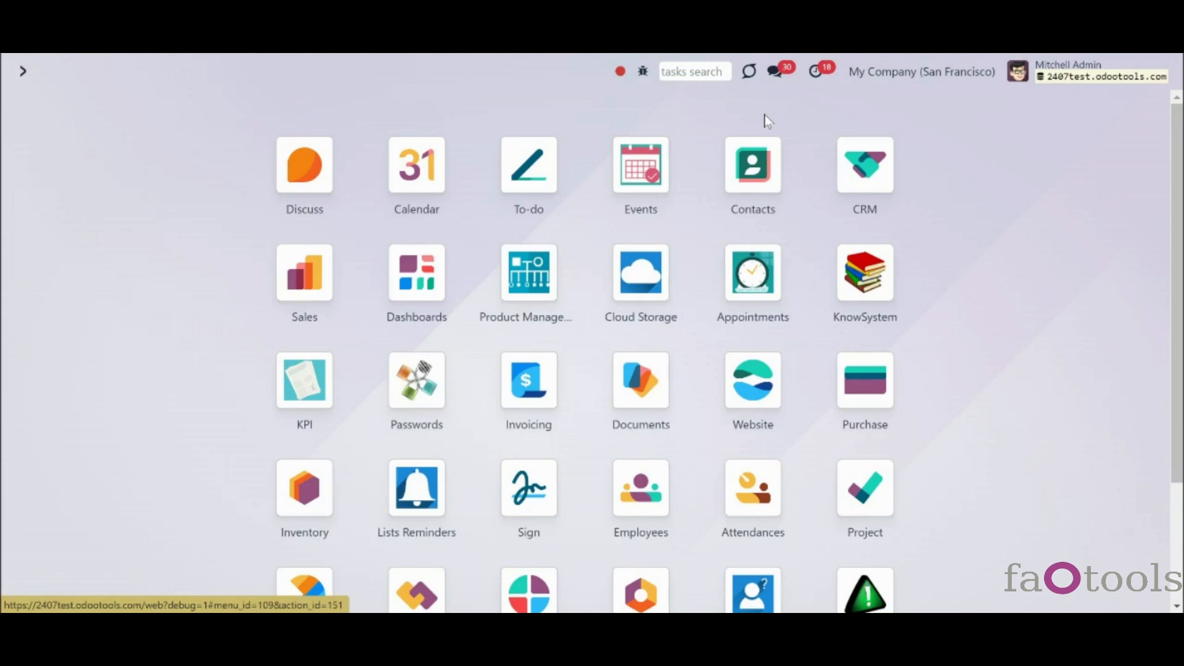
pyautogui.click(663, 285)
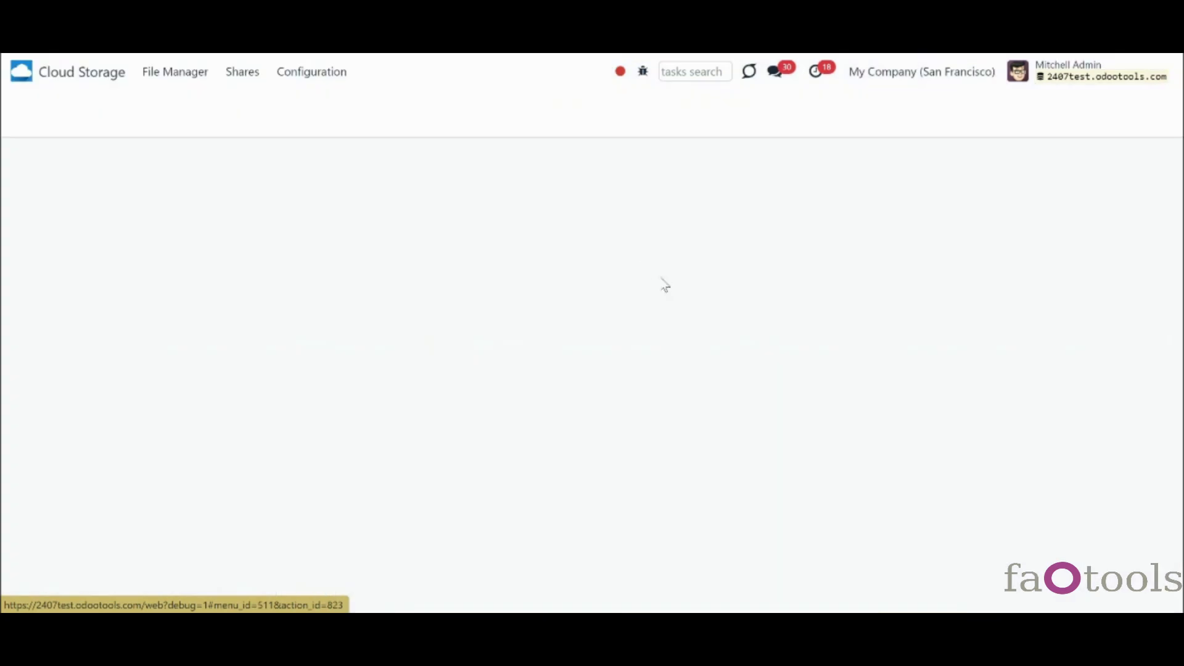
pyautogui.click(325, 71)
pyautogui.click(331, 106)
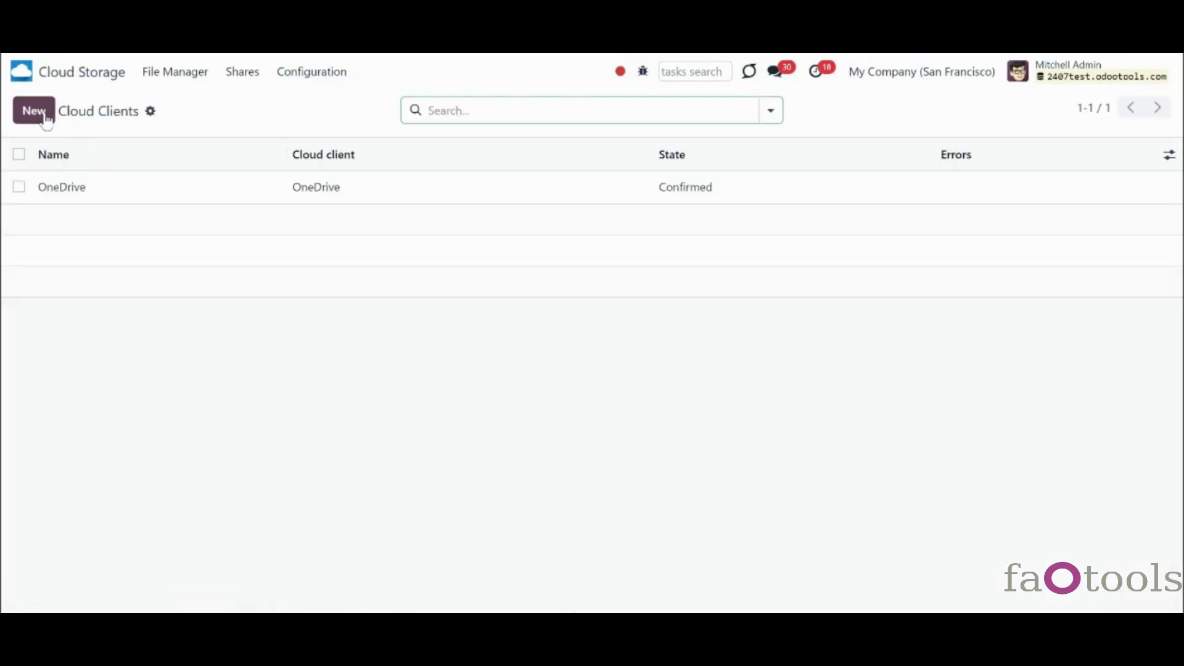
pyautogui.click(34, 111)
pyautogui.click(178, 256)
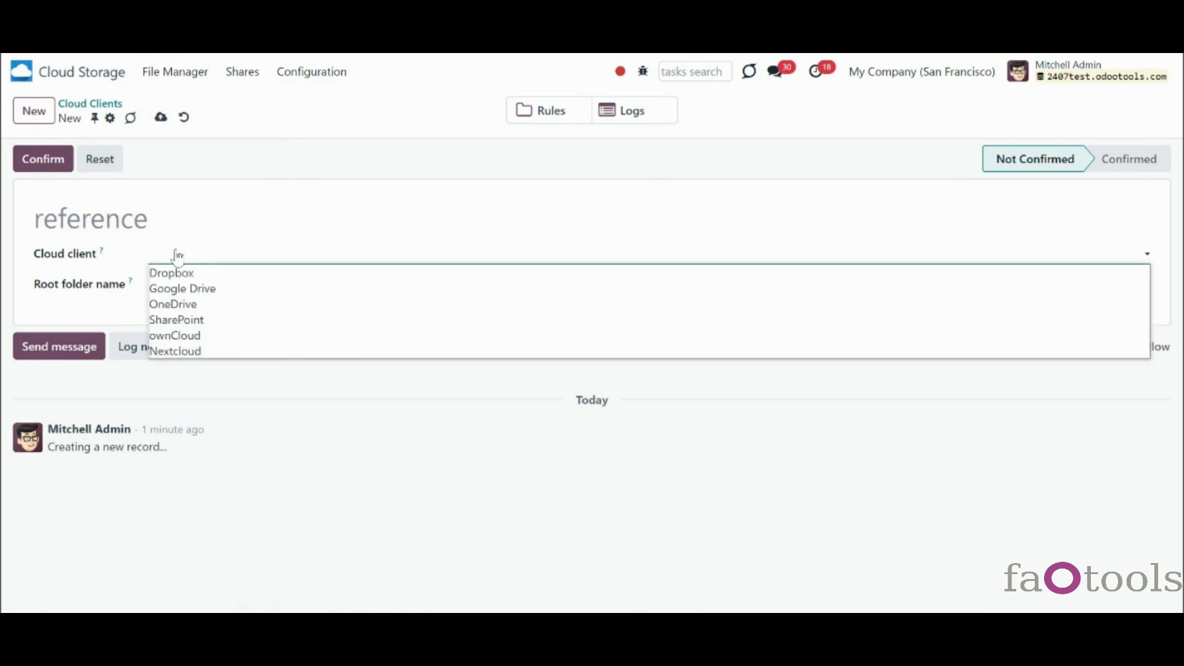
pyautogui.click(196, 288)
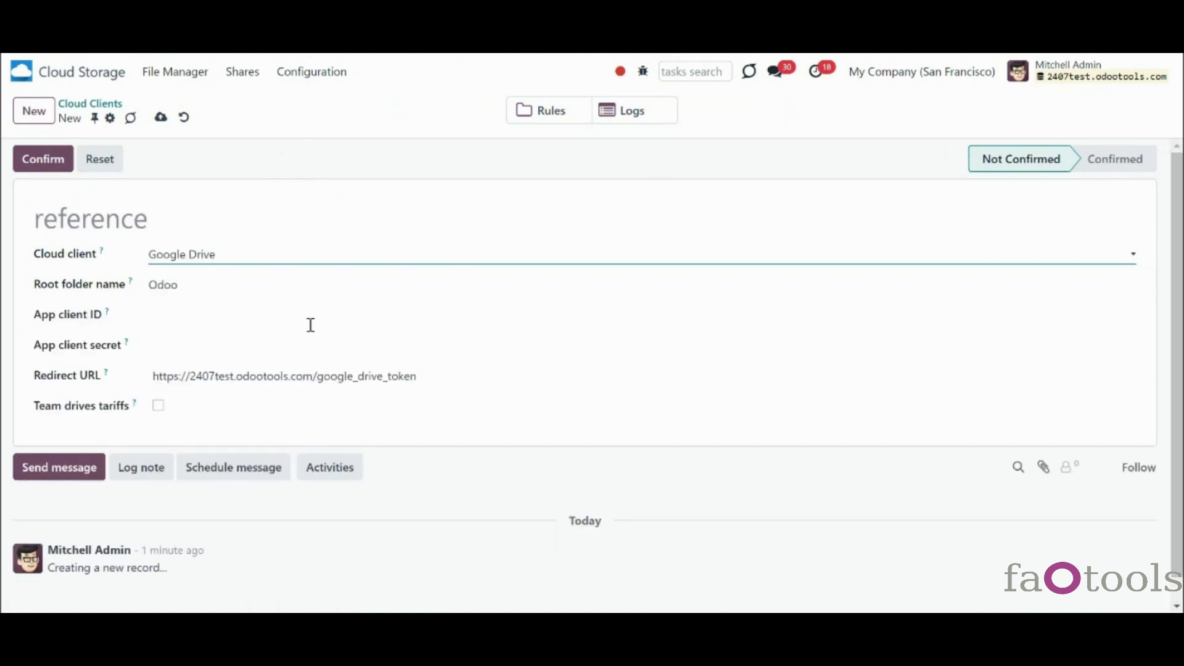
# - Title the client 'Google Drive' and paste in the App client ID and client secret
pyautogui.click(148, 222)
pyautogui.write('G')
pyautogui.write('gle Drive')
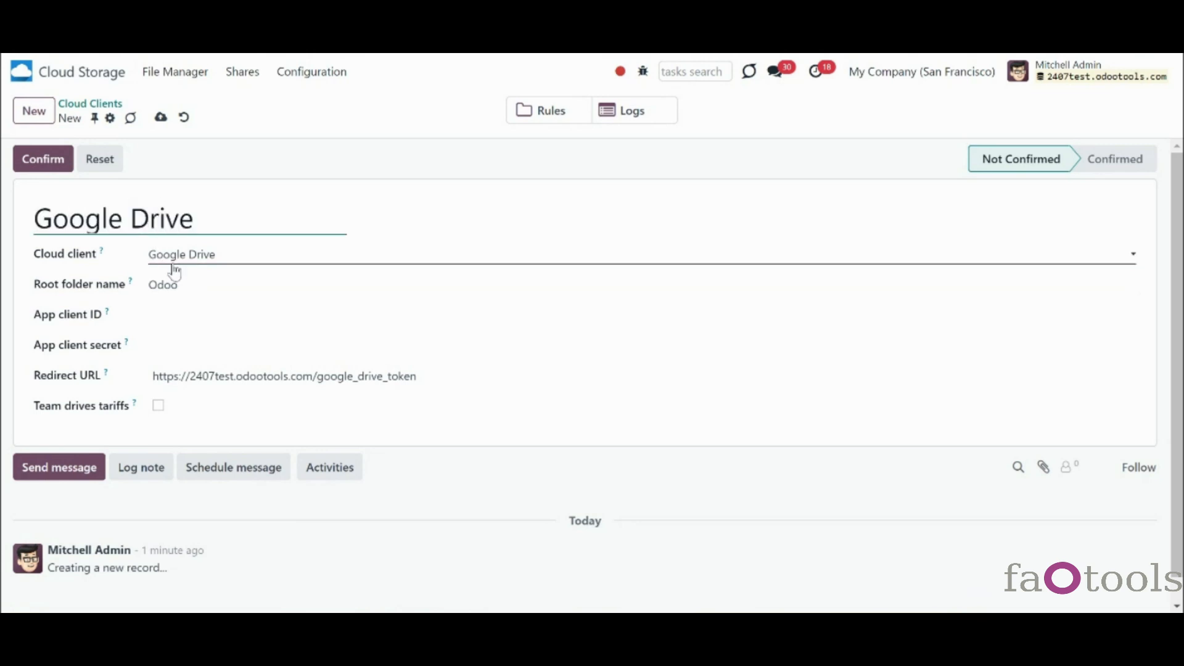
pyautogui.click(235, 316)
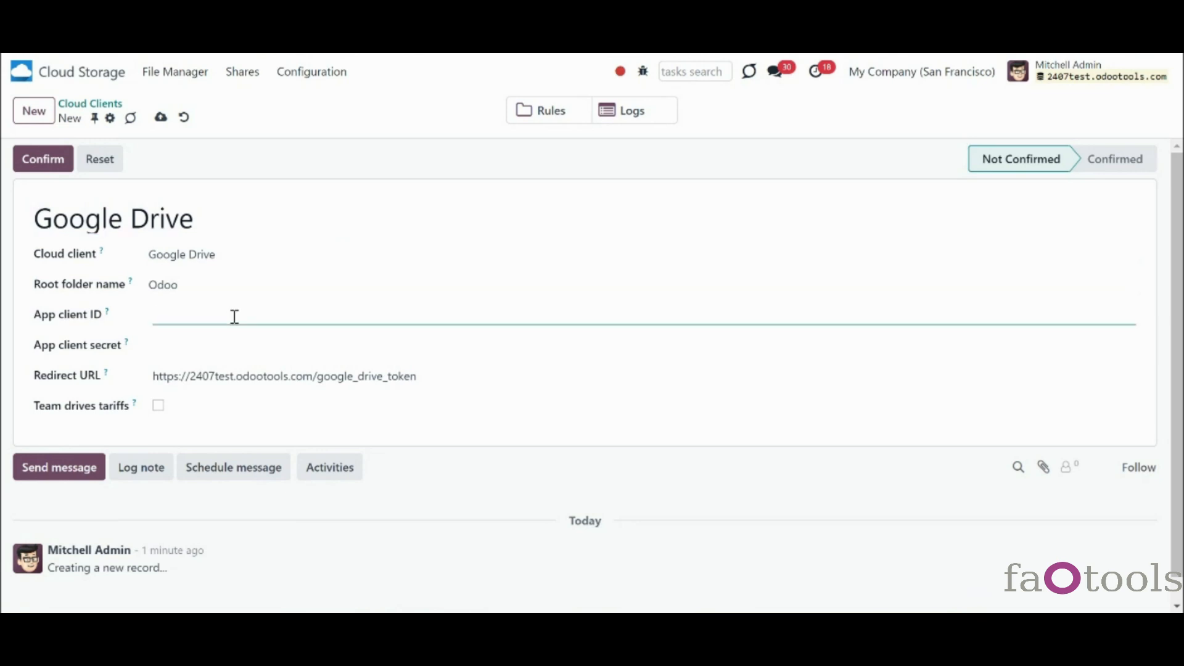
pyautogui.hotkey('ctrl', 'v')
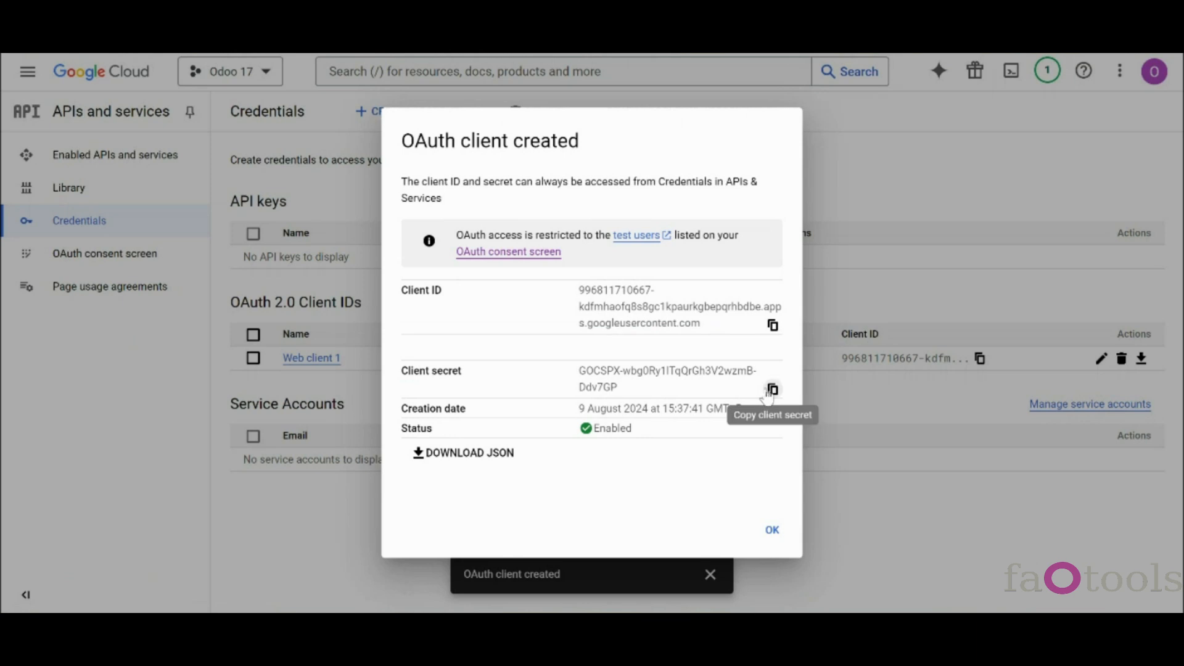
pyautogui.click(772, 390)
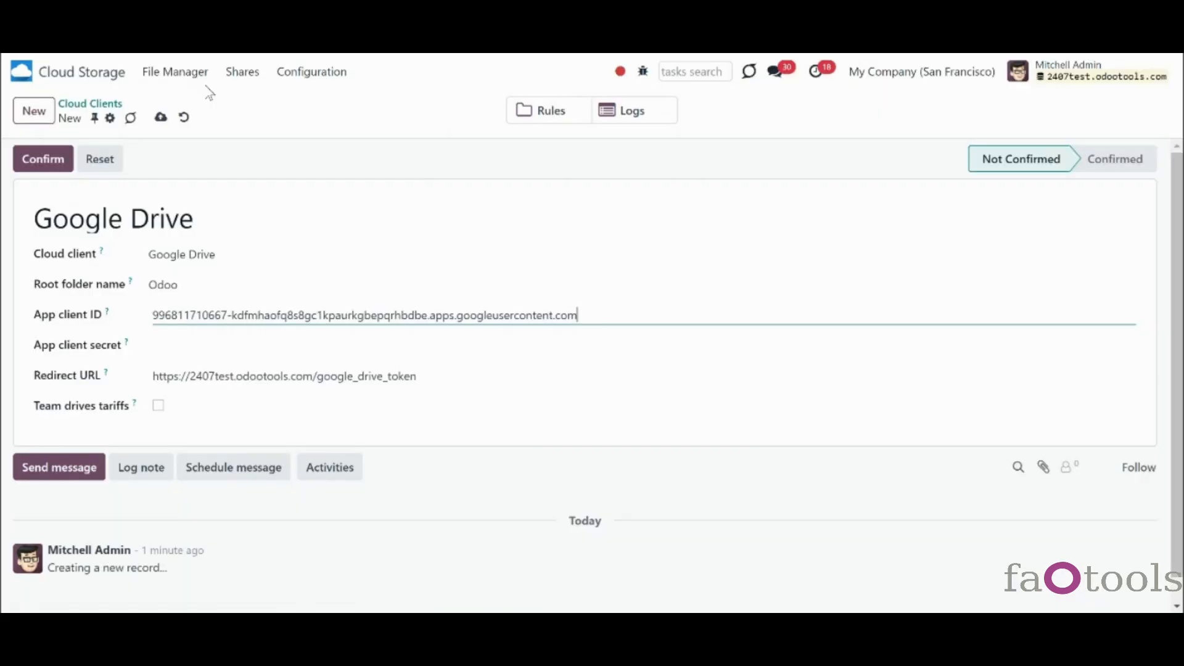
pyautogui.click(246, 343)
pyautogui.hotkey('ctrl', 'v')
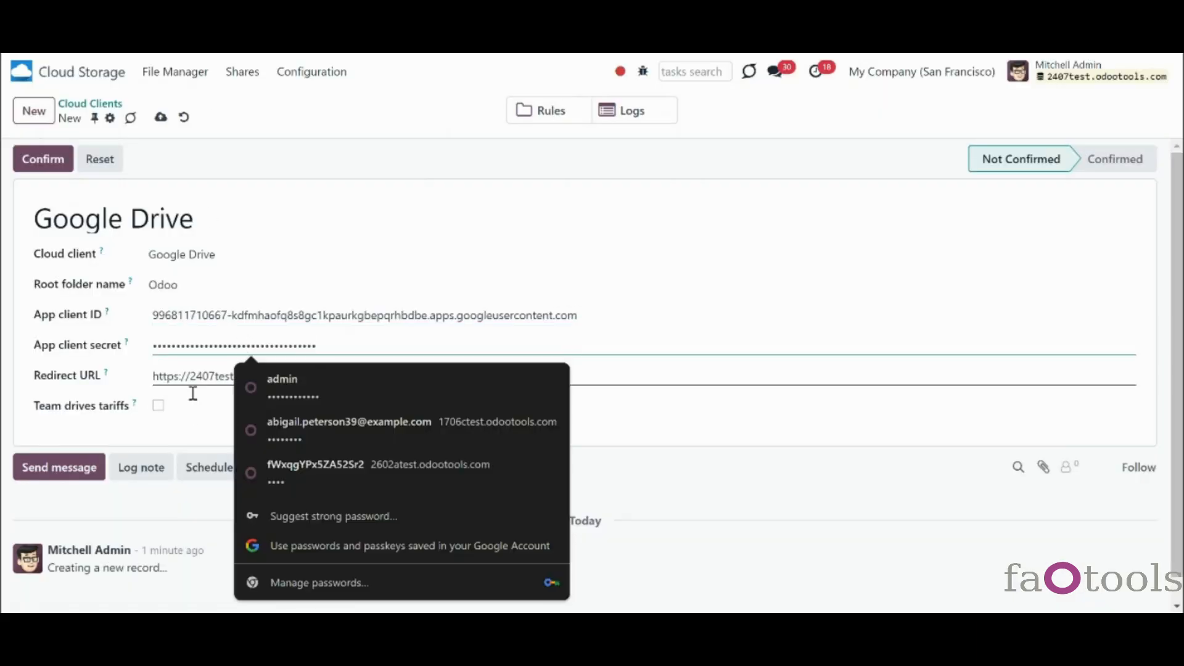
pyautogui.click(188, 426)
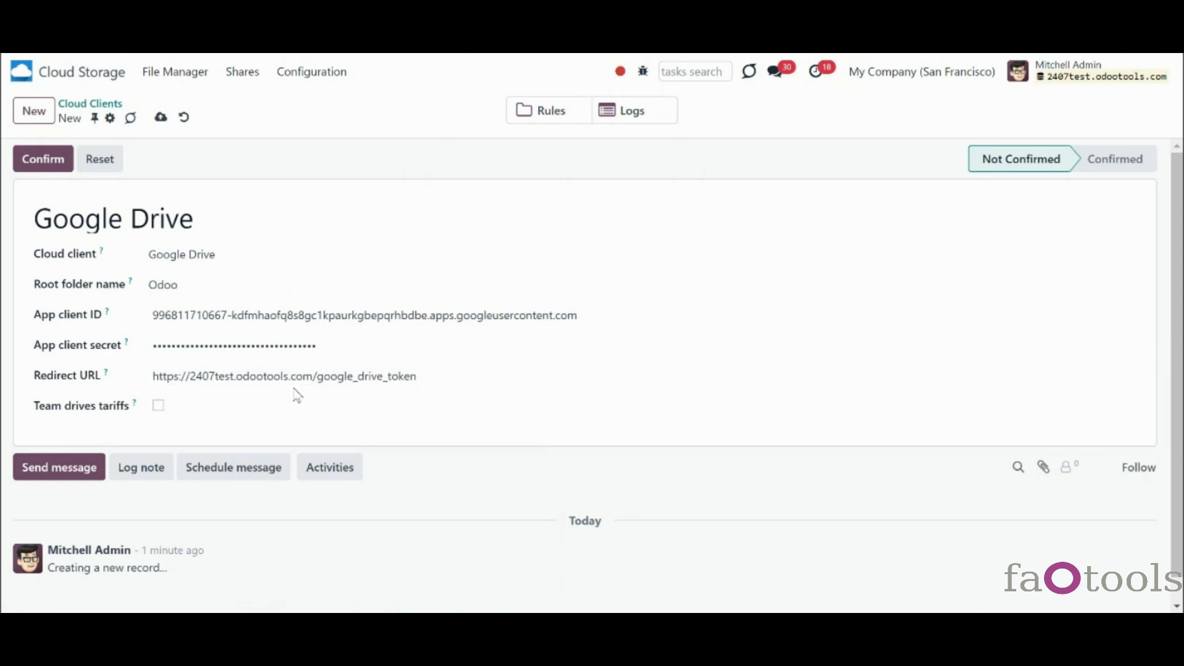
# - Leave the Team drives tariffs option unchecked after trying it on and off
pyautogui.click(158, 407)
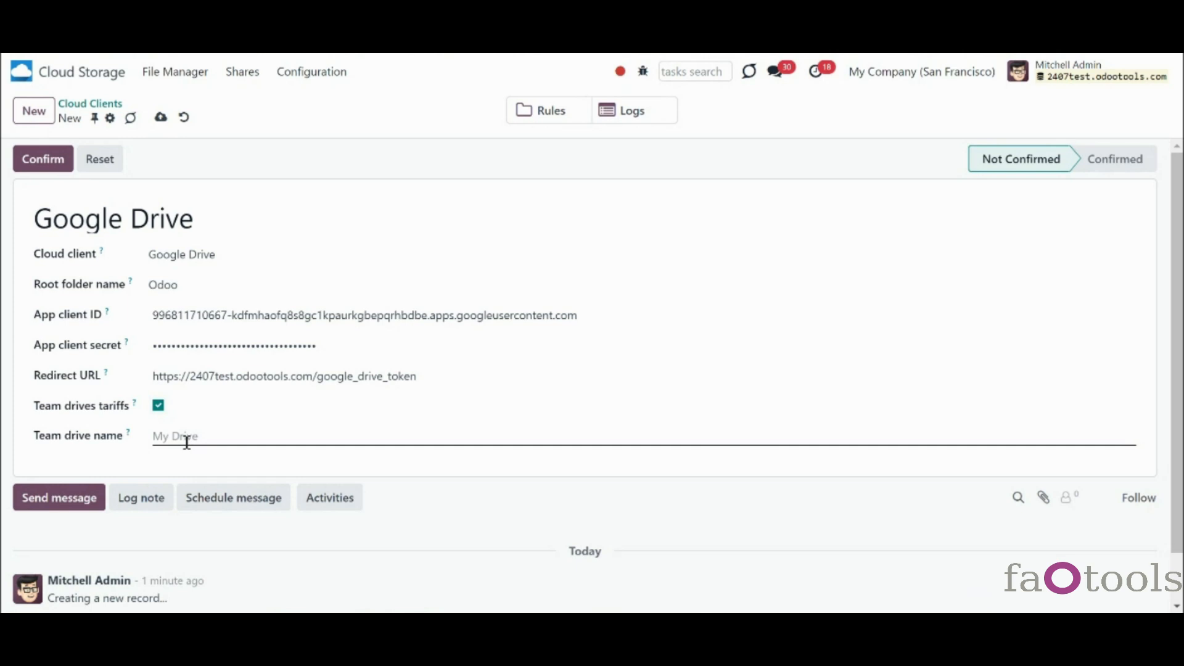
pyautogui.click(158, 406)
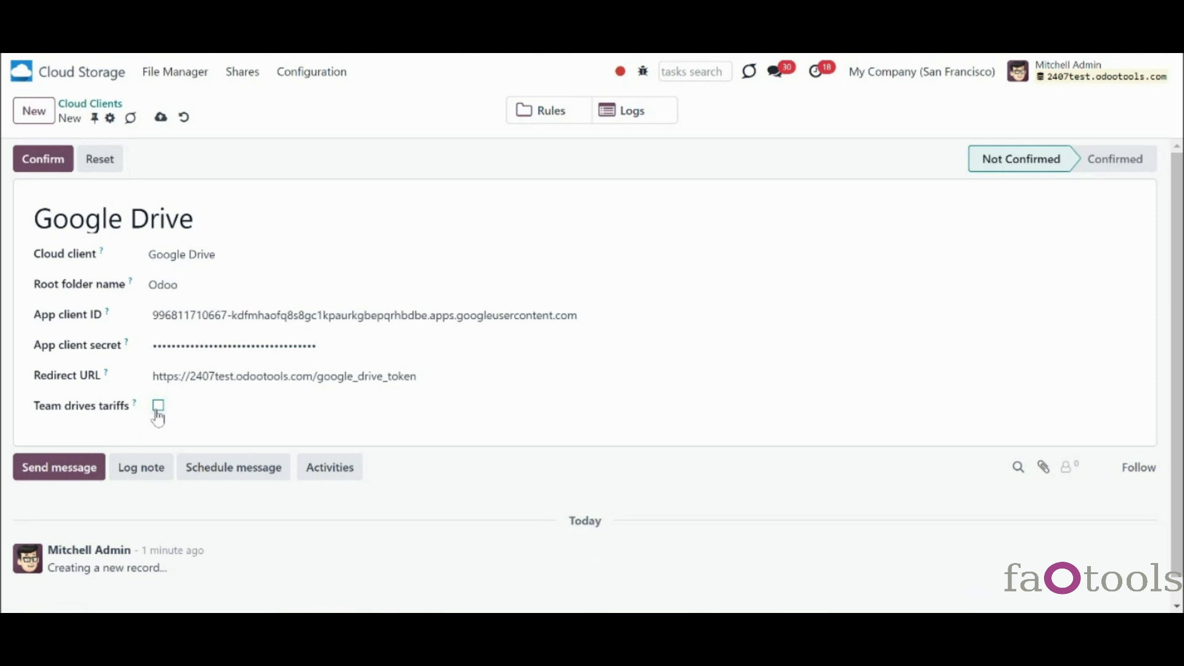
pyautogui.click(157, 411)
pyautogui.click(217, 436)
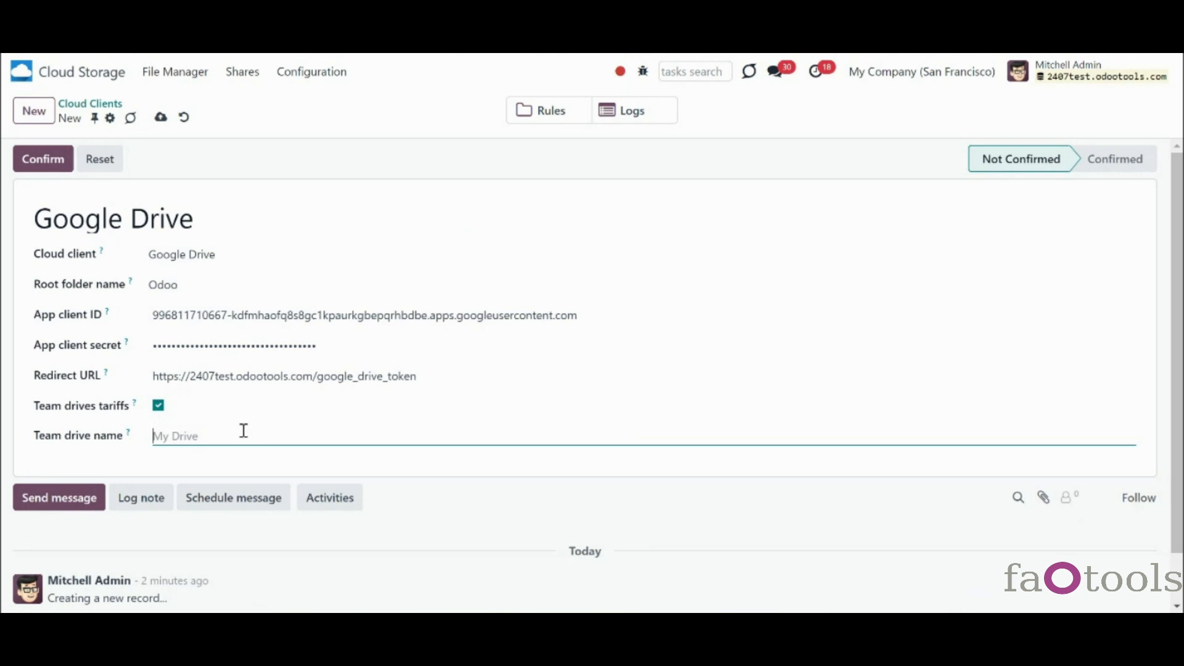
pyautogui.click(158, 405)
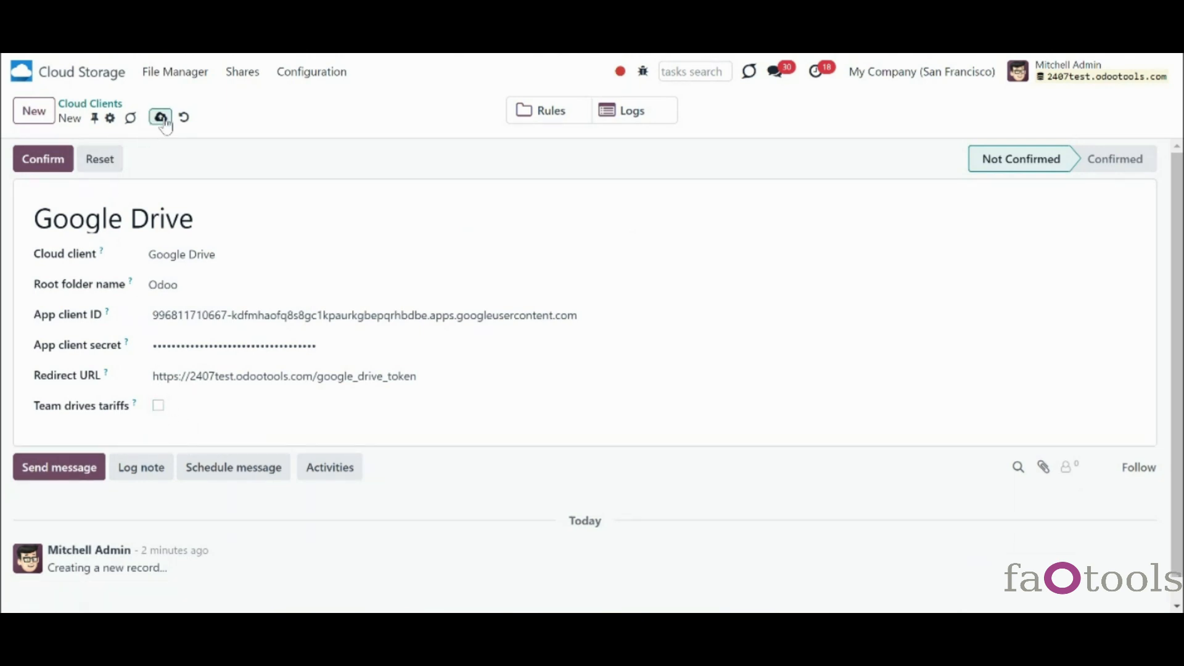
# - Confirm the client, choose the Google account, and continue past the unverified-app warning and consent page
pyautogui.click(58, 161)
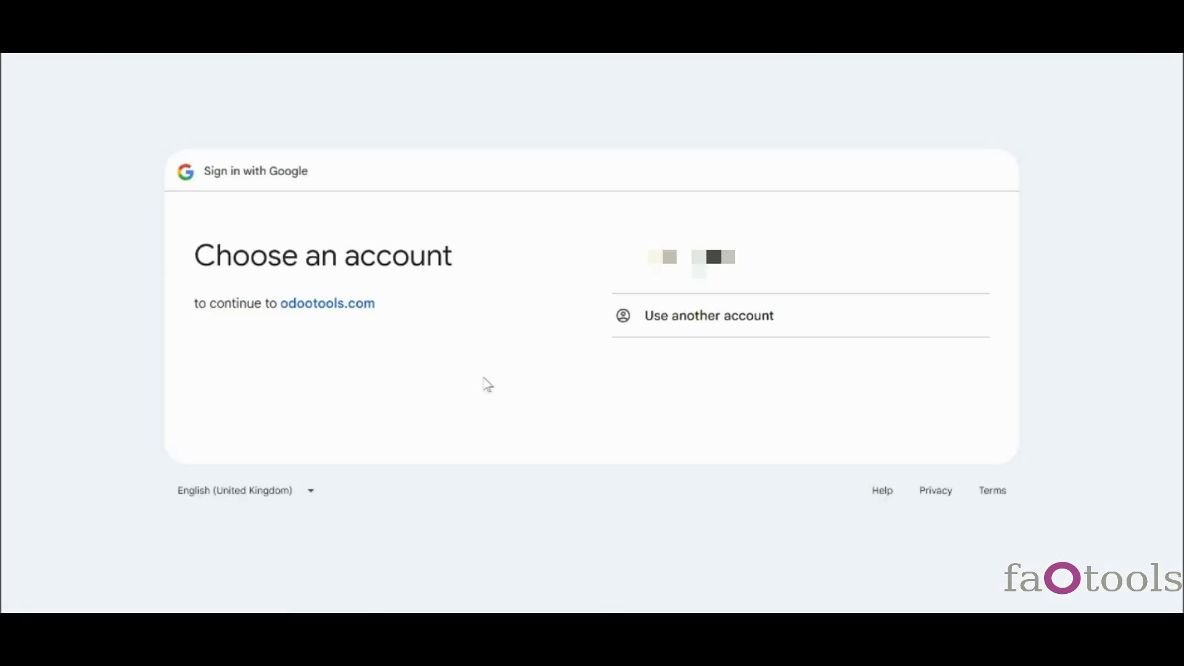
pyautogui.click(627, 278)
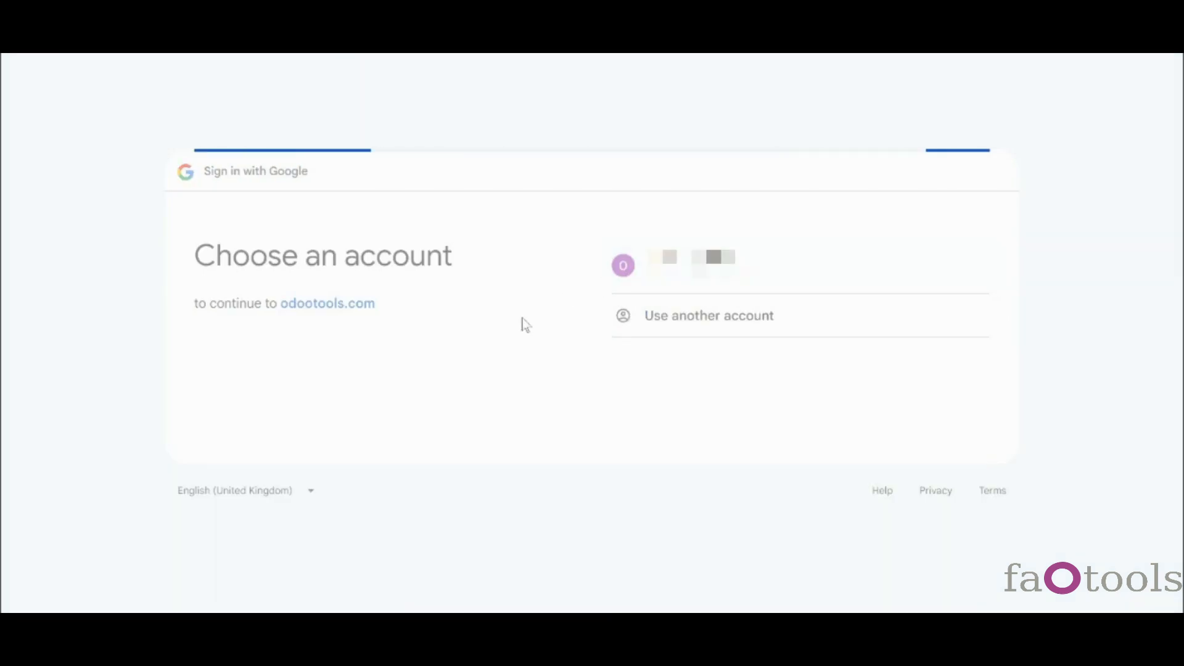
pyautogui.click(838, 422)
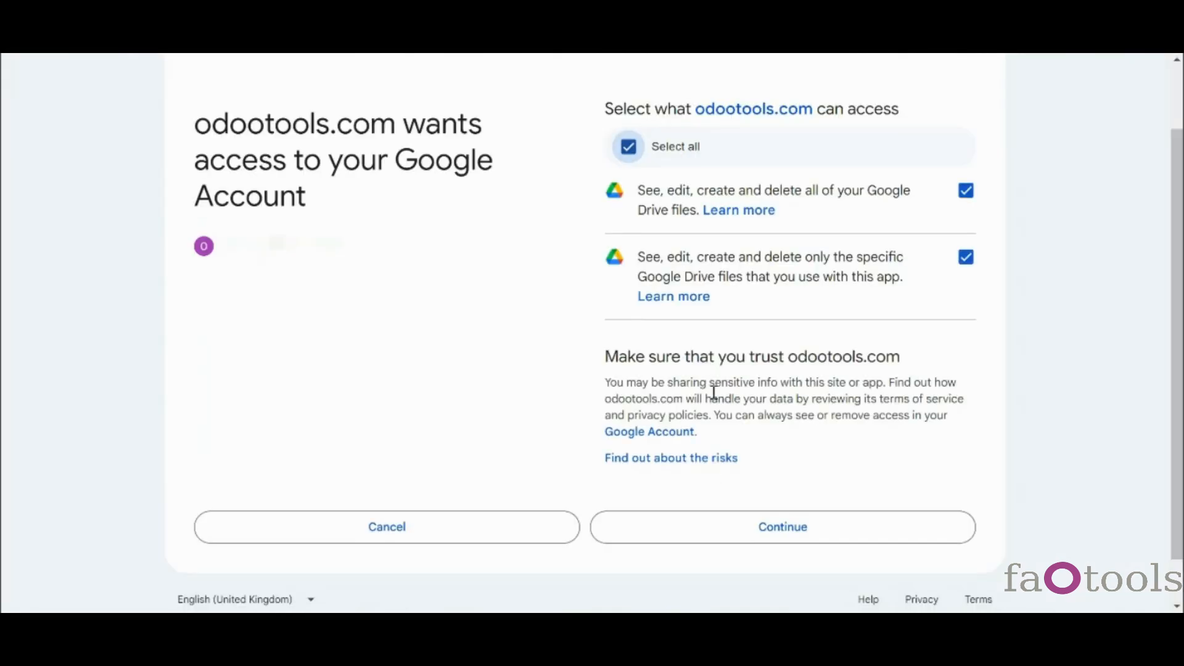
pyautogui.click(753, 512)
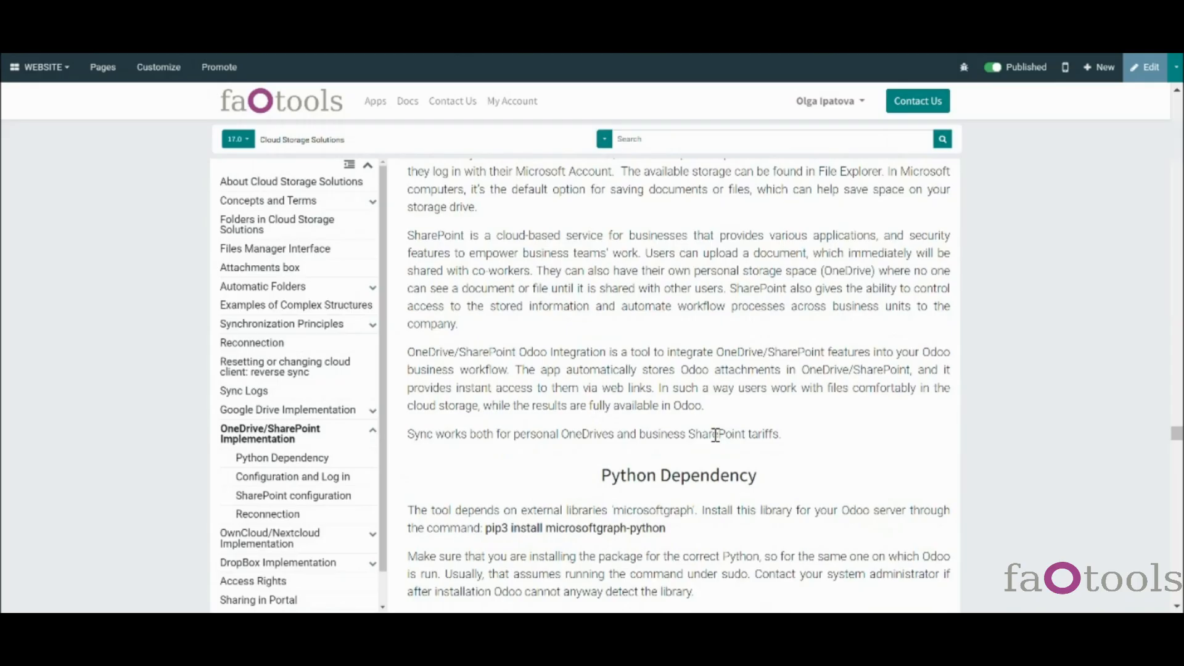
# - Scroll the OneDrive/SharePoint Implementation docs to the Python Dependency section
pyautogui.scroll(-2, 714, 435)
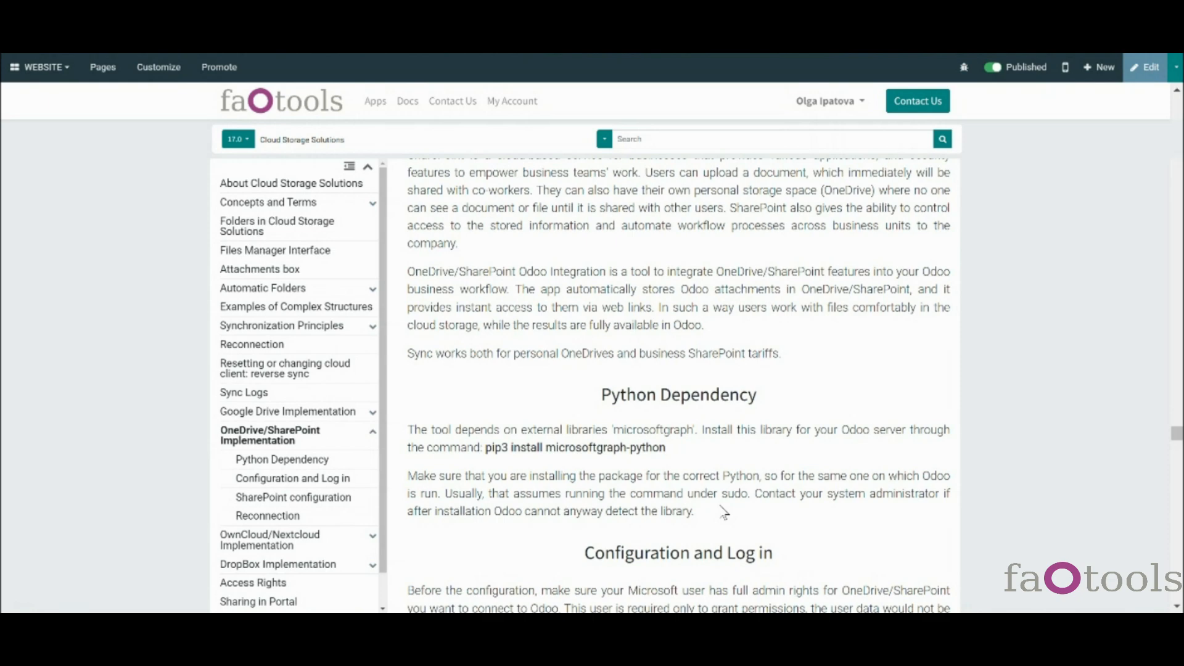
# - Scroll the OneDrive docs to 'Configuration and Log in' and select the Azure Portal URL in step 1
pyautogui.scroll(-4, 723, 512)
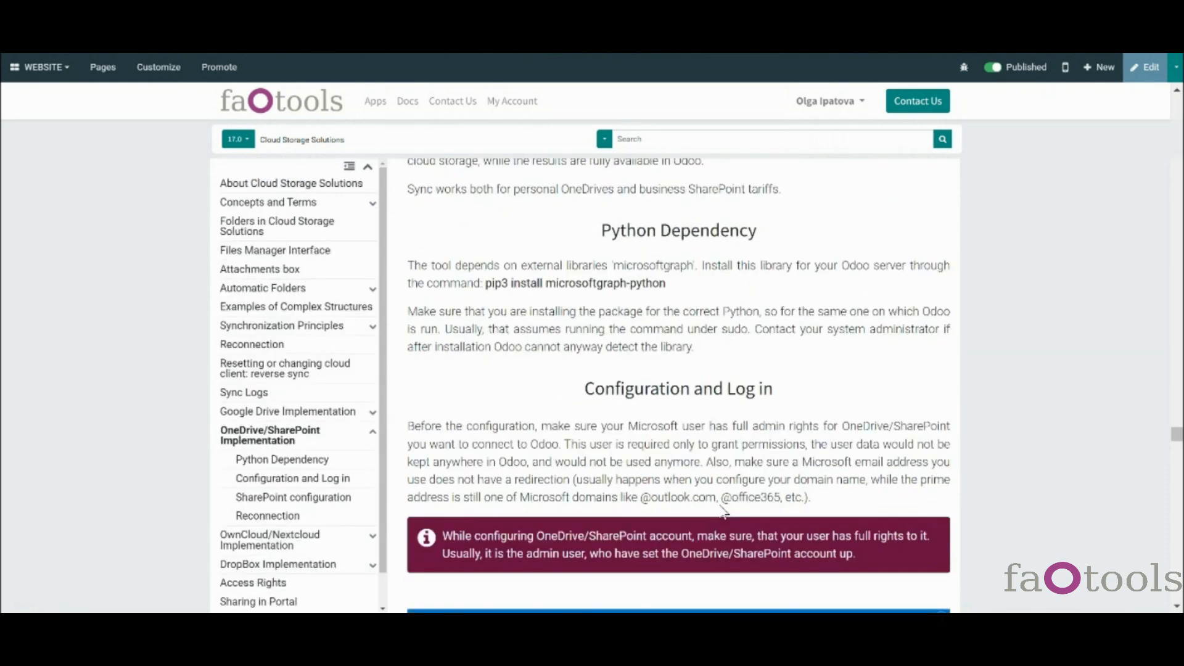
pyautogui.scroll(-5, 723, 512)
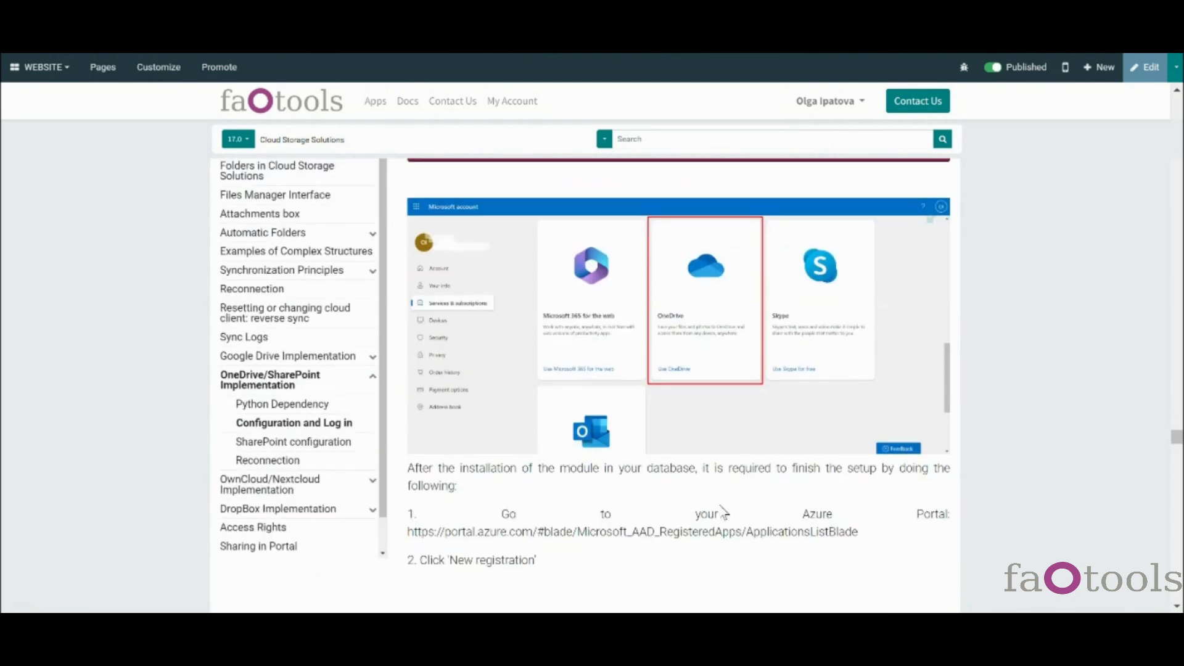
pyautogui.scroll(-3, 723, 512)
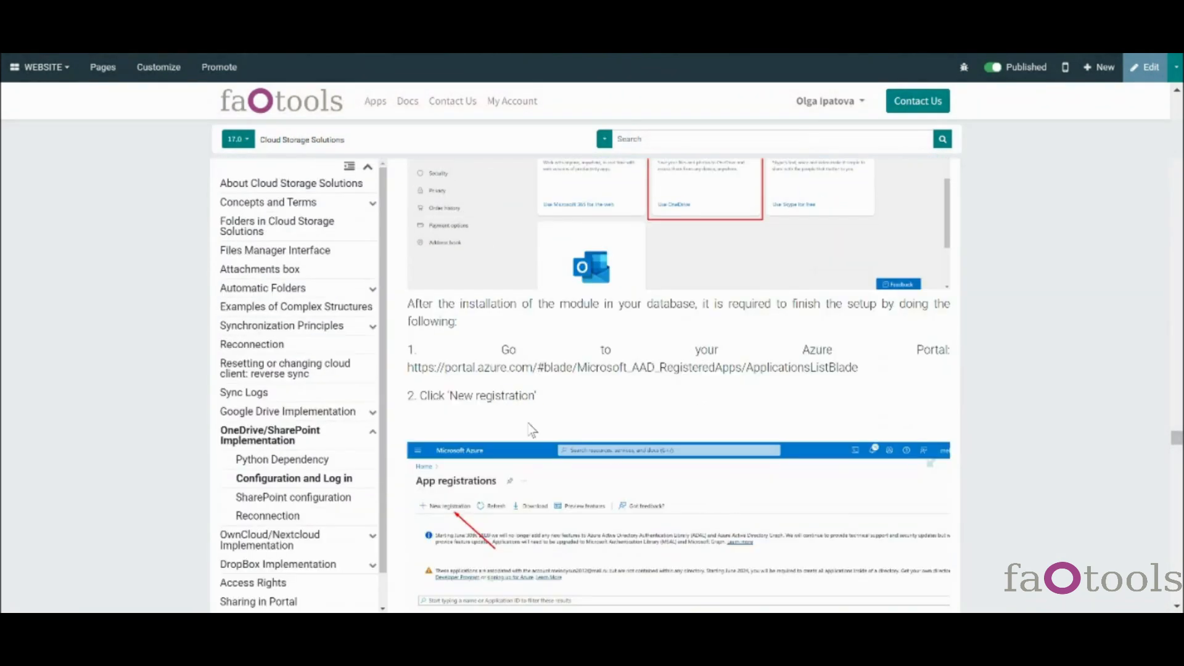
pyautogui.moveTo(409, 367); pyautogui.dragTo(882, 371)
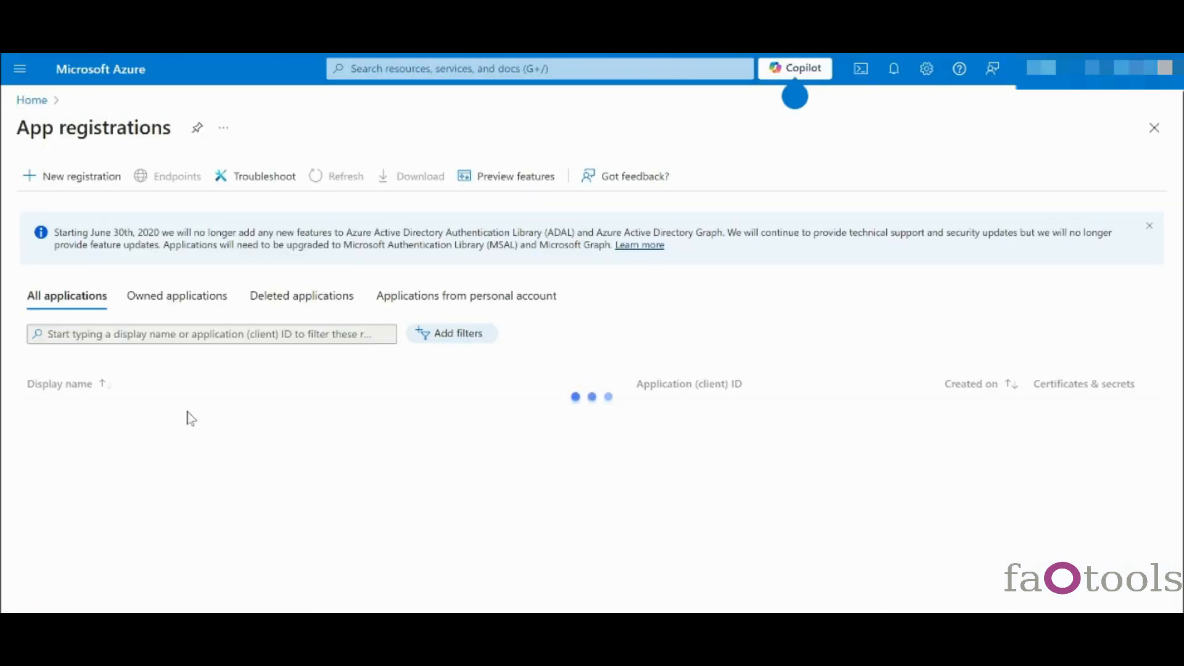
# - Start a new Azure app registration named 'Odoo 17' accepting organizational and personal Microsoft accounts
pyautogui.click(85, 184)
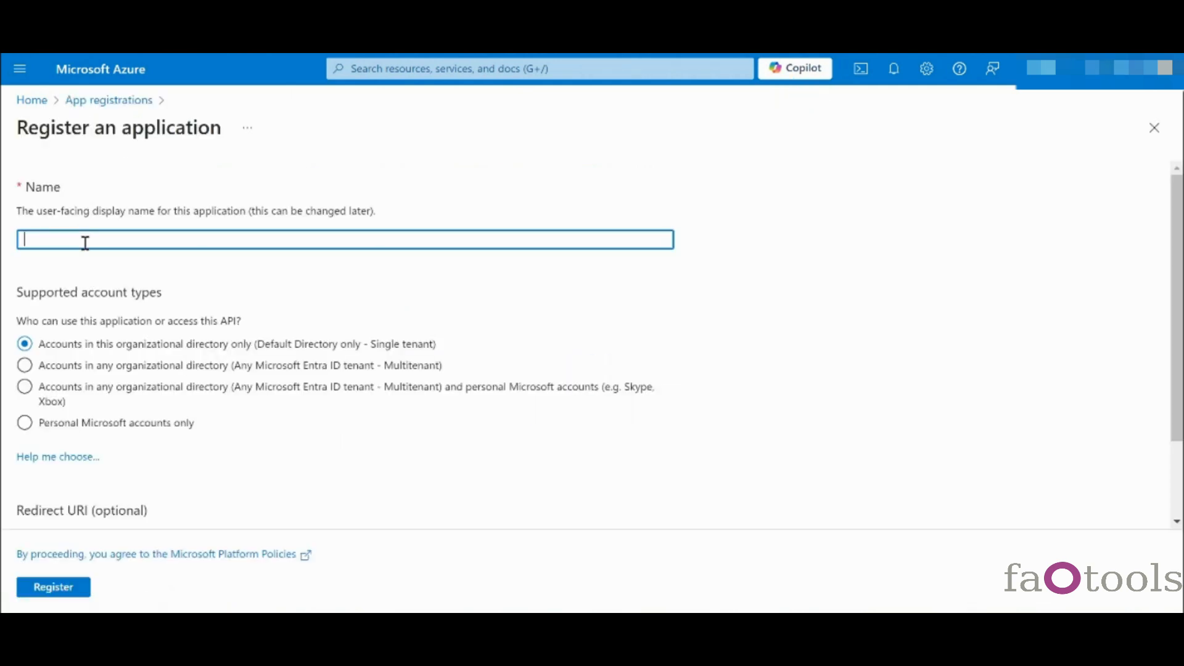
pyautogui.write('Odoo 17')
pyautogui.click(34, 397)
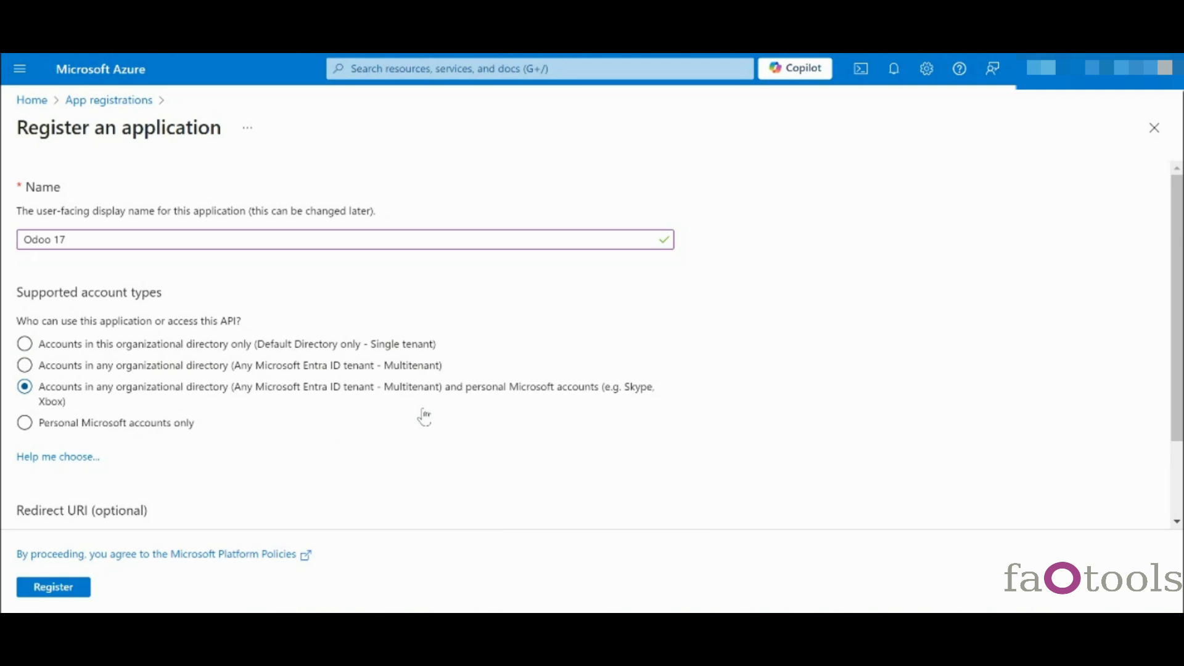
pyautogui.scroll(-2, 424, 418)
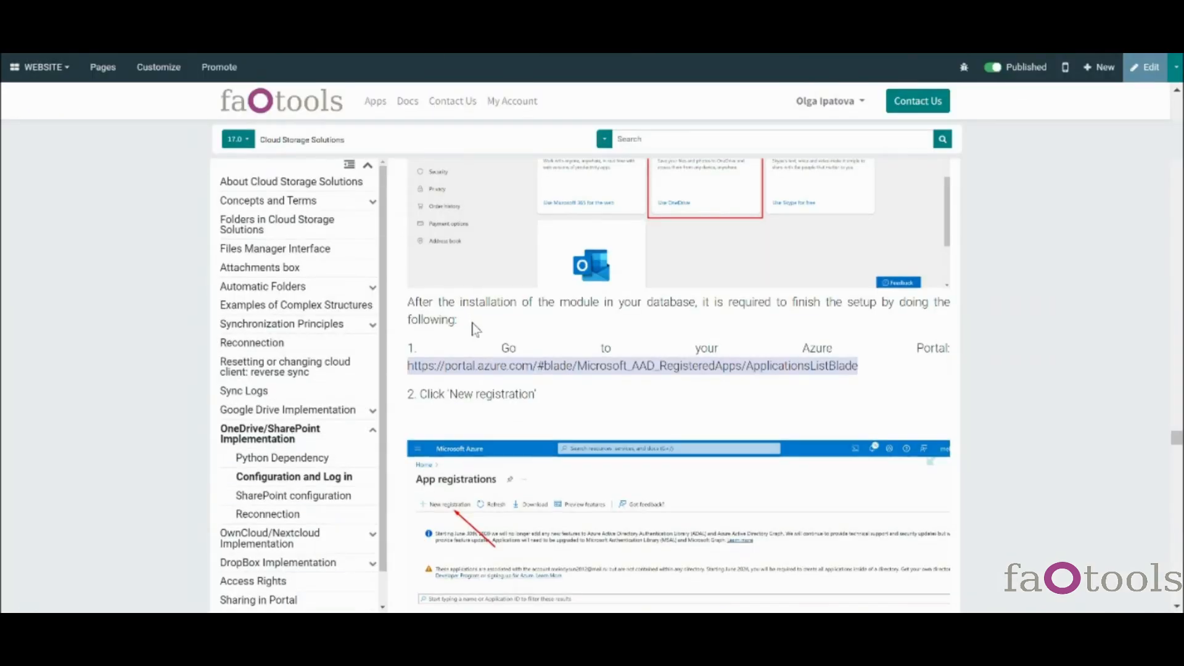
pyautogui.scroll(-8, 475, 329)
pyautogui.scroll(-5, 475, 329)
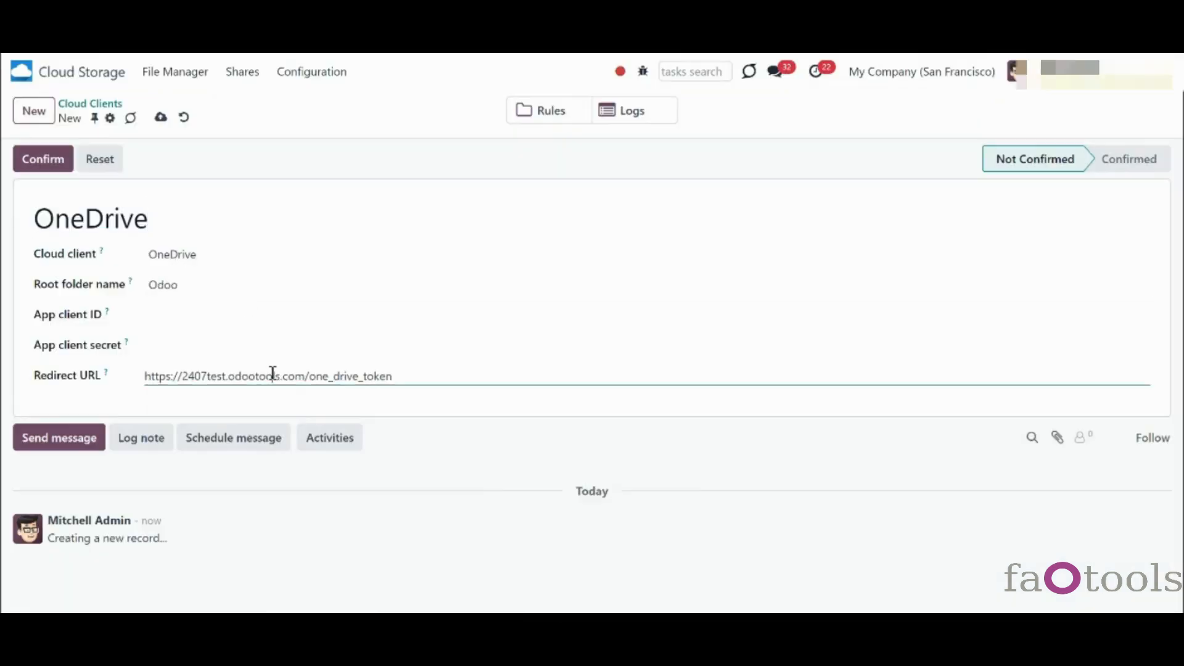
pyautogui.tripleClick(273, 374)
pyautogui.hotkey('ctrl', 'c')
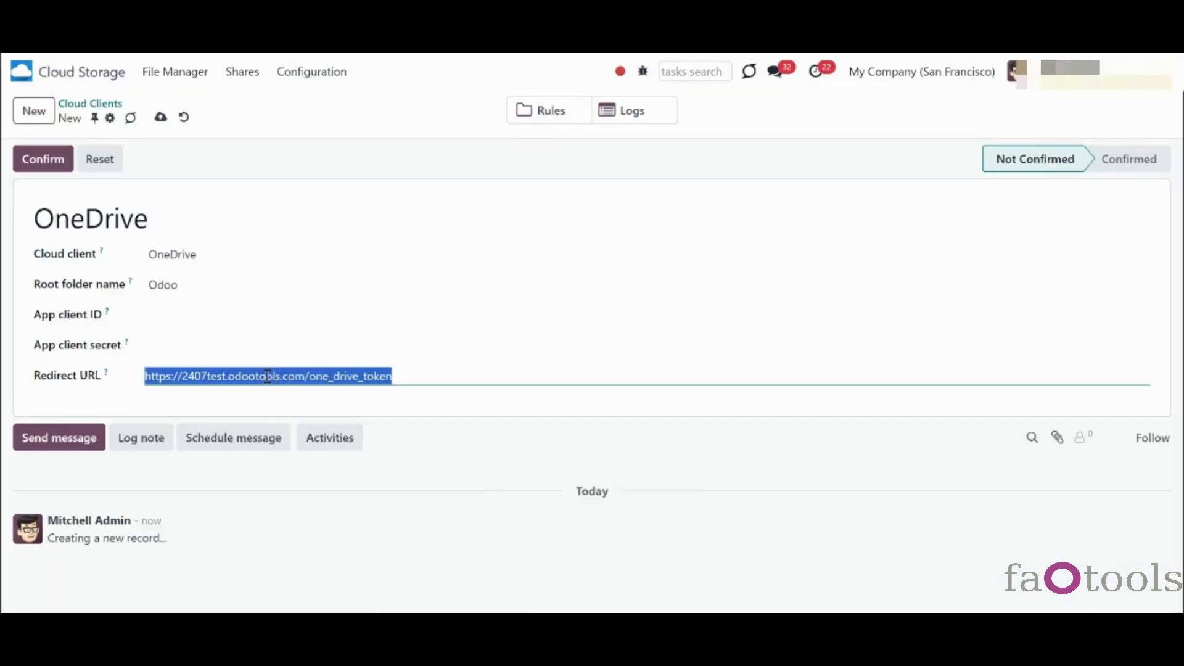
pyautogui.click(459, 428)
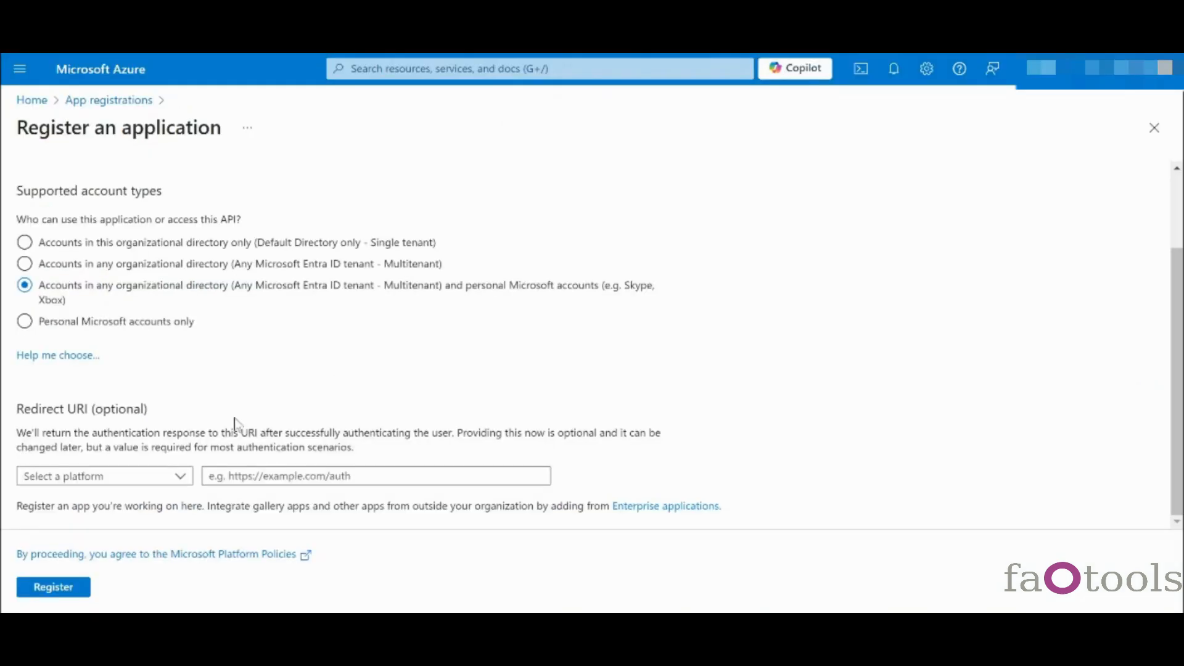
pyautogui.click(185, 475)
pyautogui.click(97, 527)
pyautogui.click(265, 476)
pyautogui.hotkey('ctrl', 'v')
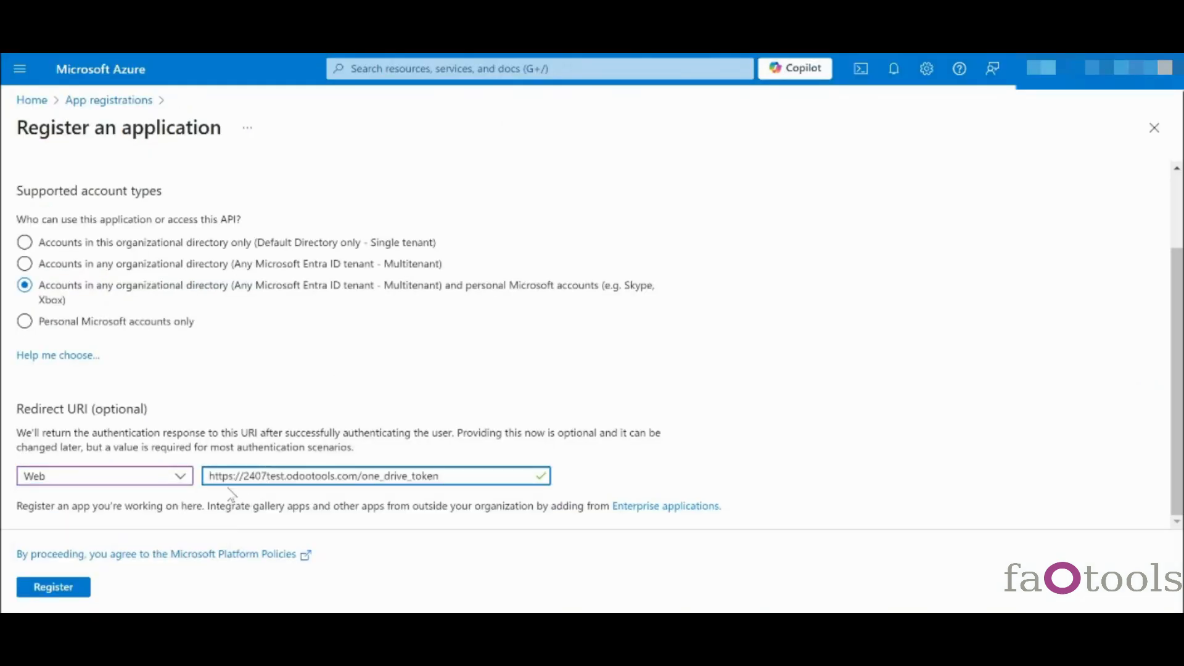
pyautogui.click(73, 587)
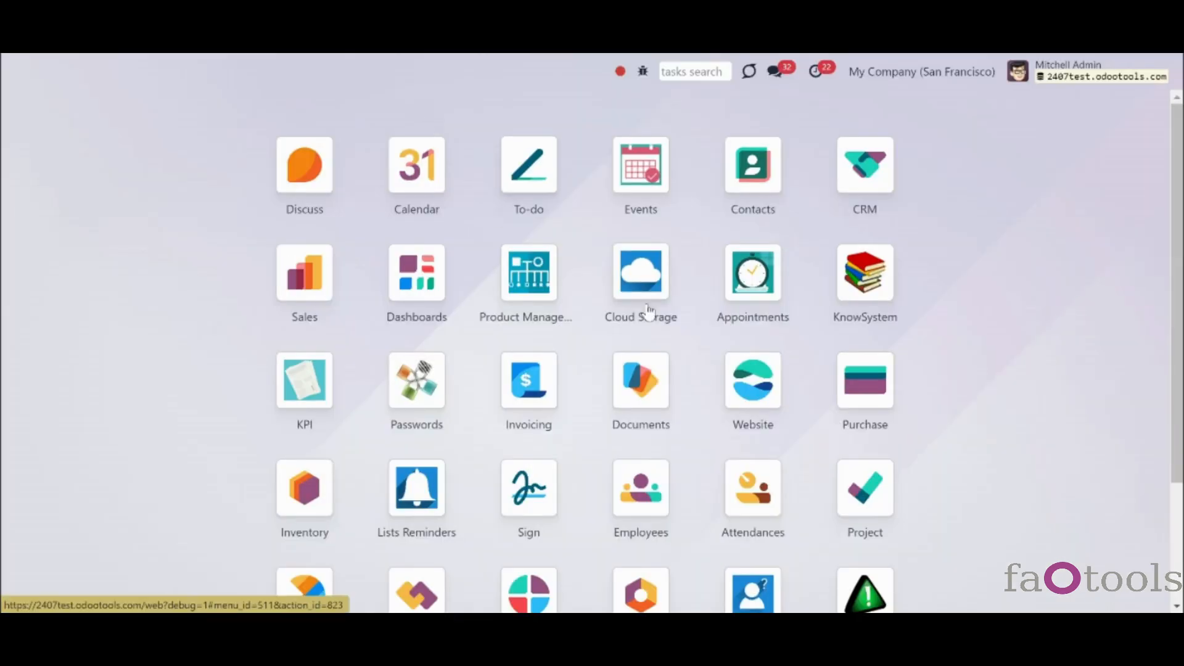
# - Create a new cloud client record under Cloud Storage > Configuration > Cloud Clients with OneDrive selected
pyautogui.click(648, 302)
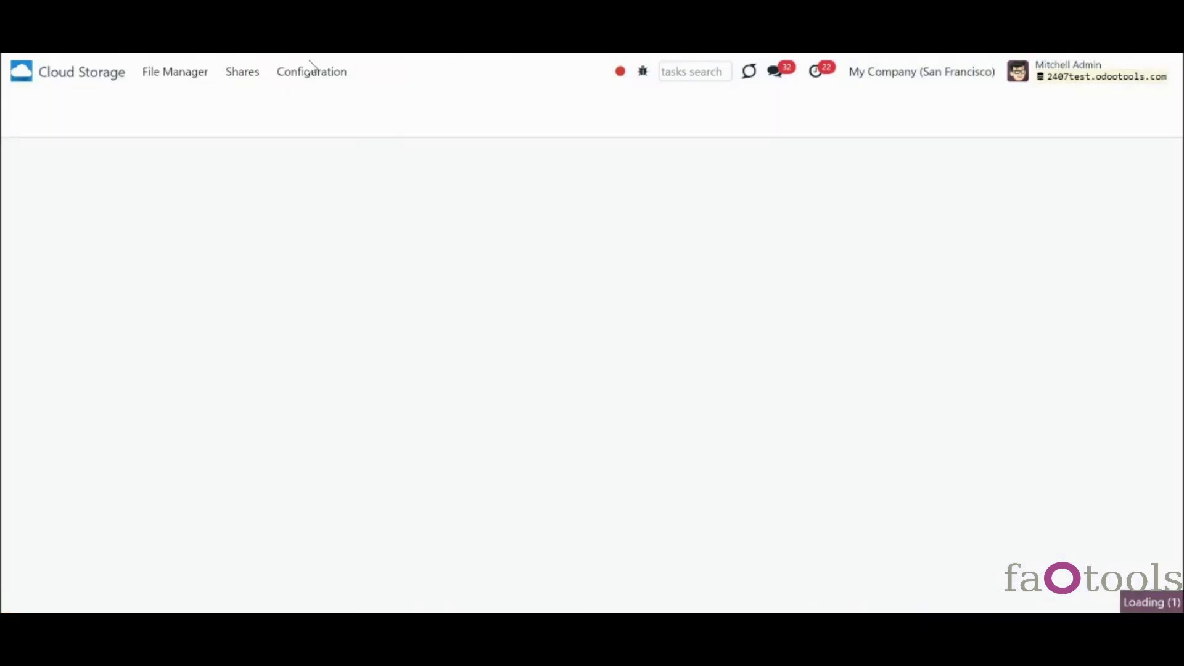
pyautogui.click(308, 73)
pyautogui.click(336, 104)
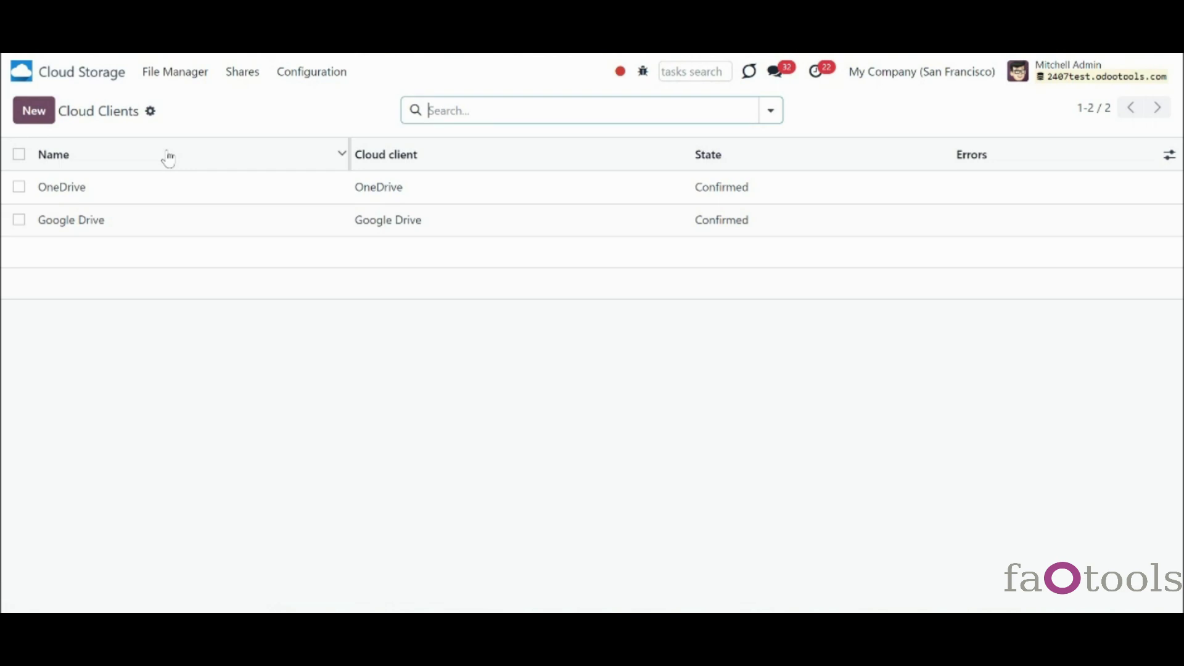
pyautogui.click(34, 112)
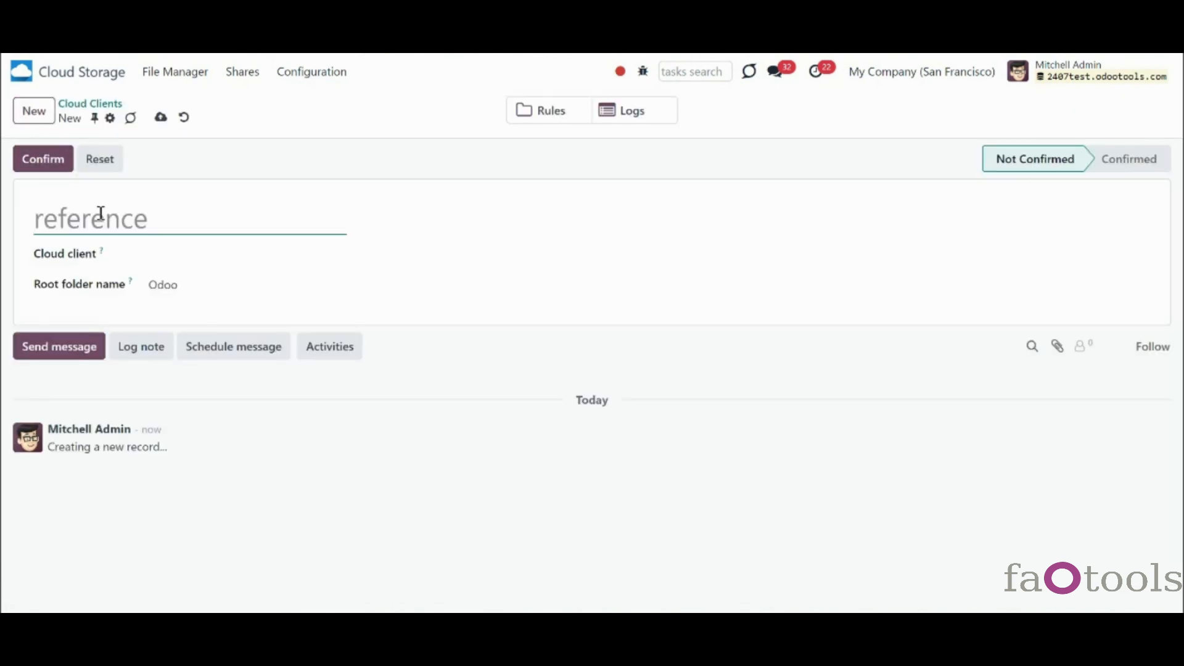
pyautogui.click(159, 250)
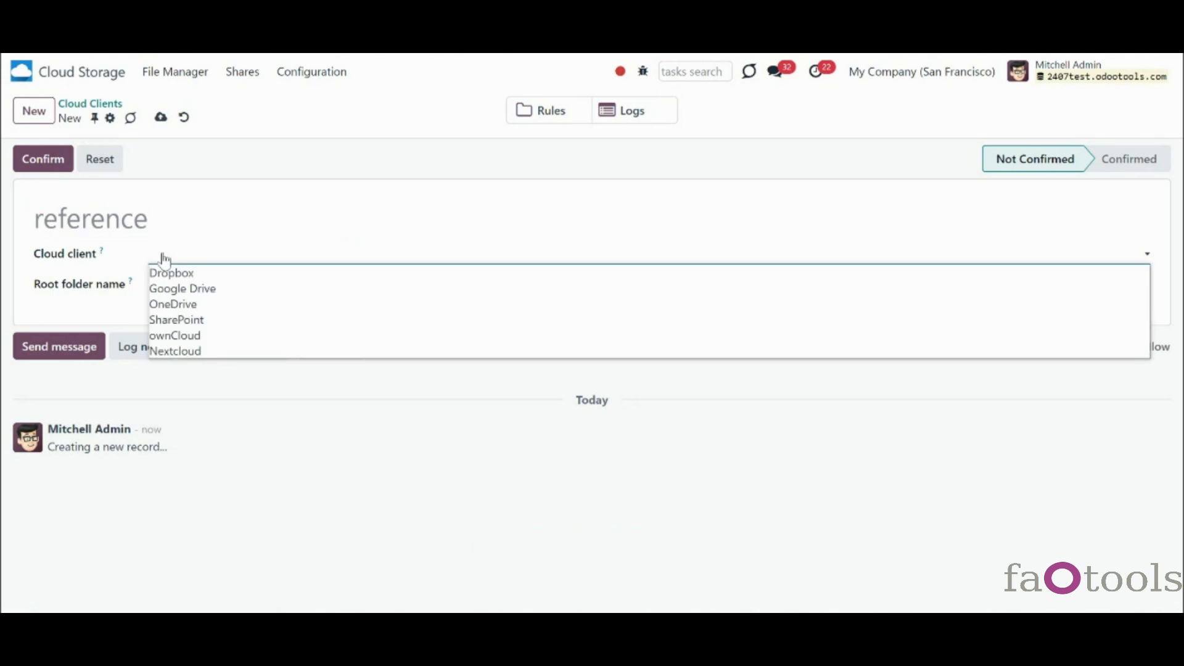
pyautogui.click(188, 305)
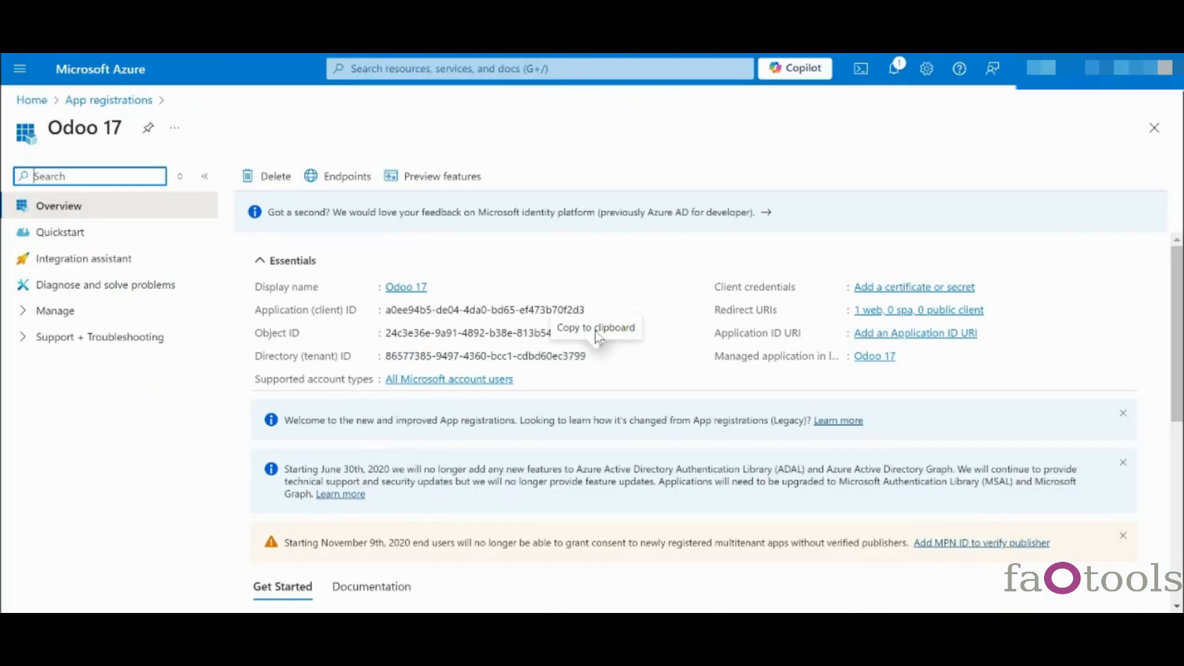
# - Paste the Azure Application (client) ID into the Odoo App client ID field
pyautogui.click(595, 310)
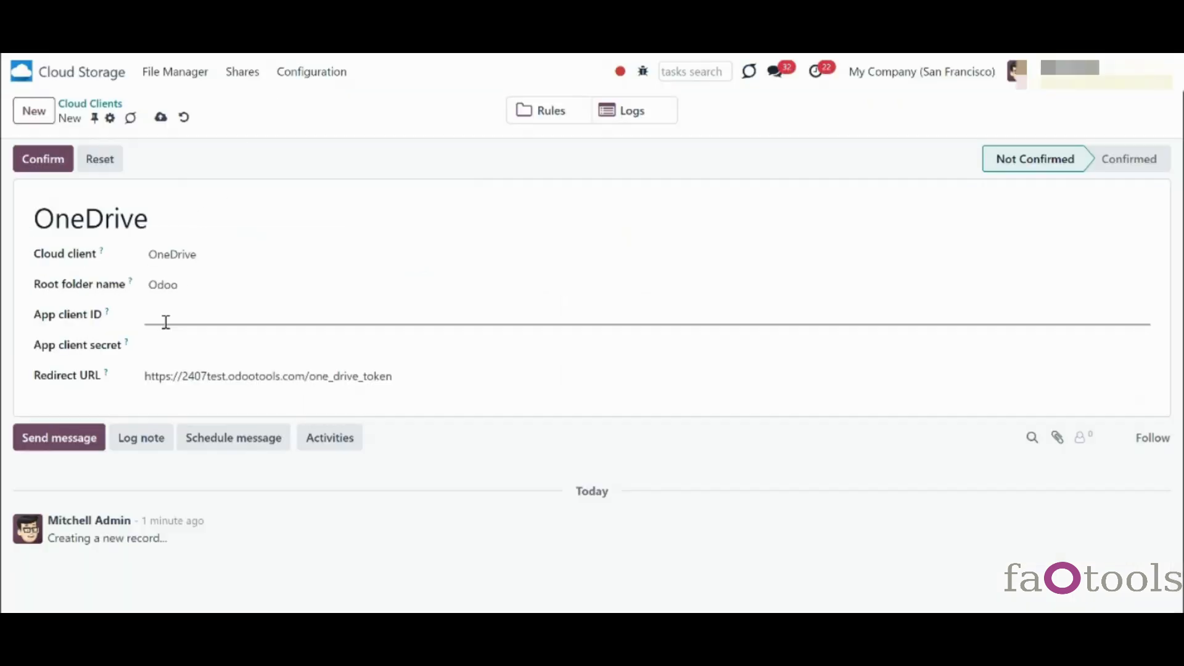
pyautogui.click(193, 319)
pyautogui.hotkey('ctrl', 'v')
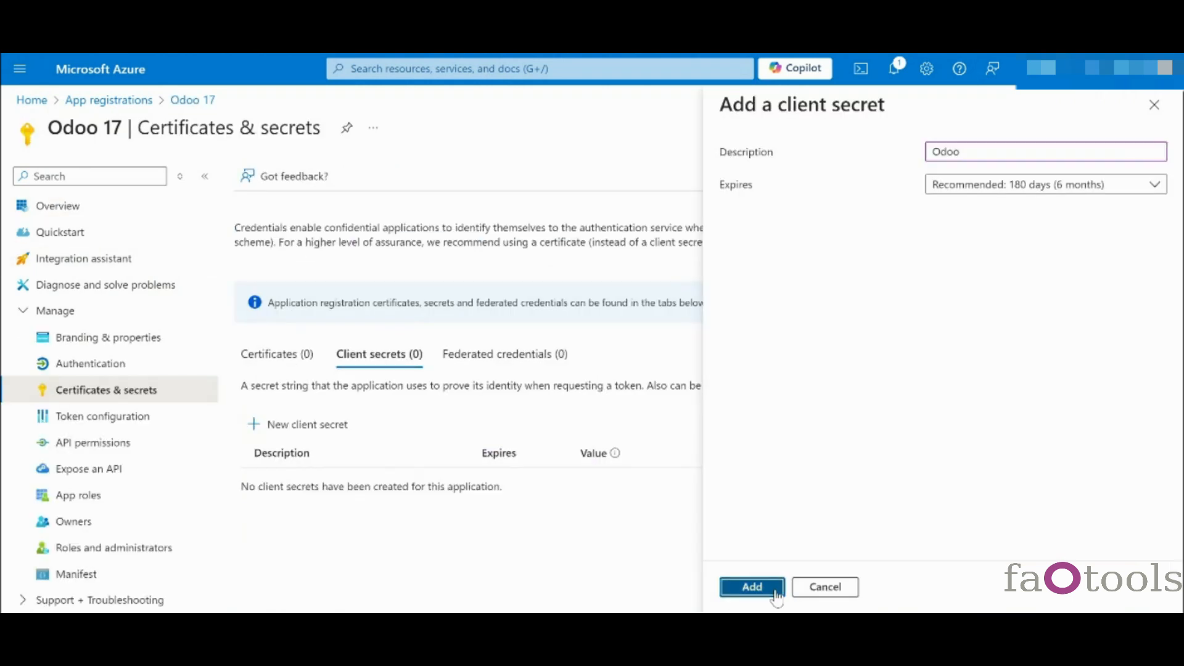
# - Add an Azure client secret described 'Odoo' and copy its value
pyautogui.click(770, 591)
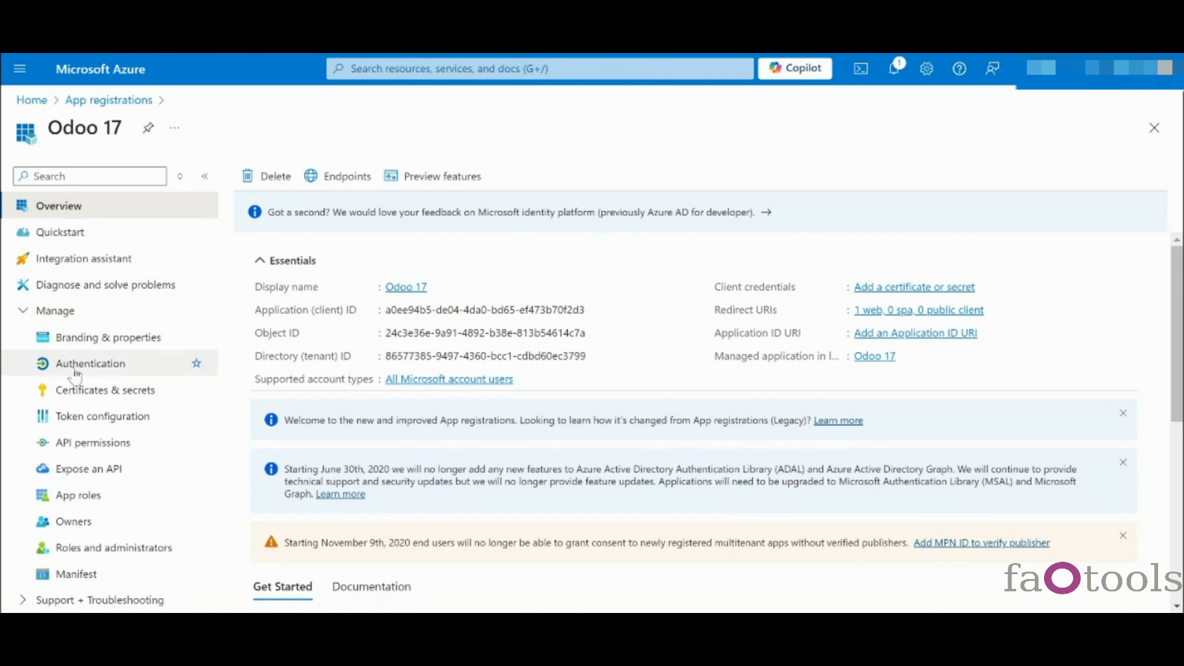
pyautogui.click(136, 395)
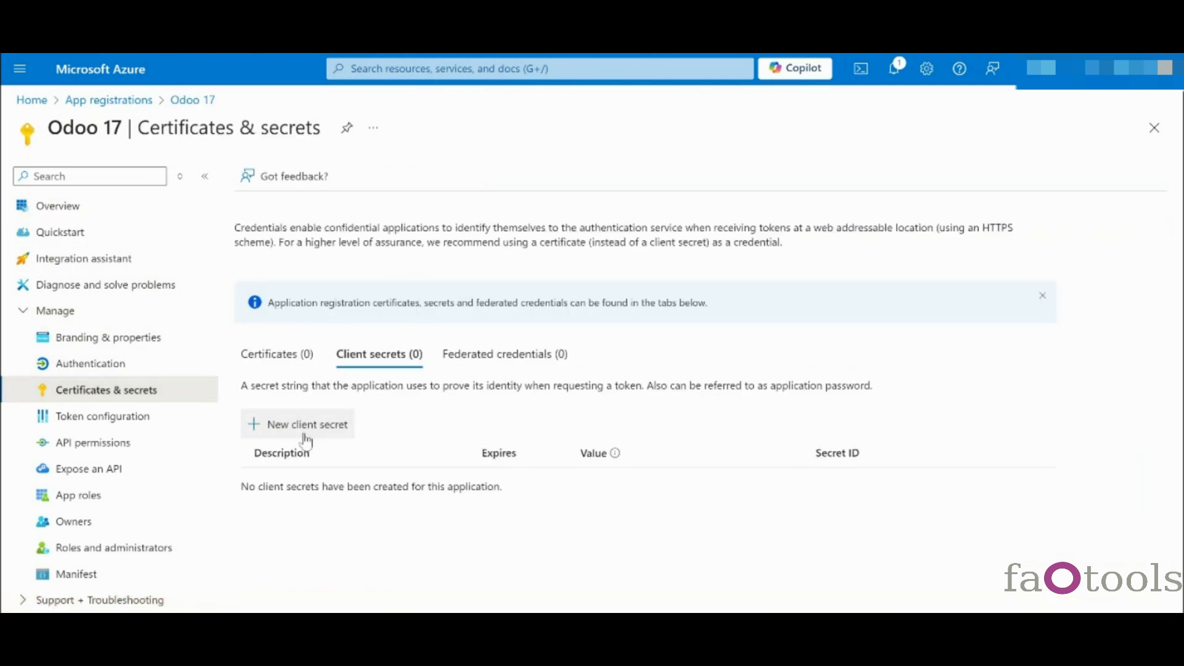
pyautogui.click(305, 426)
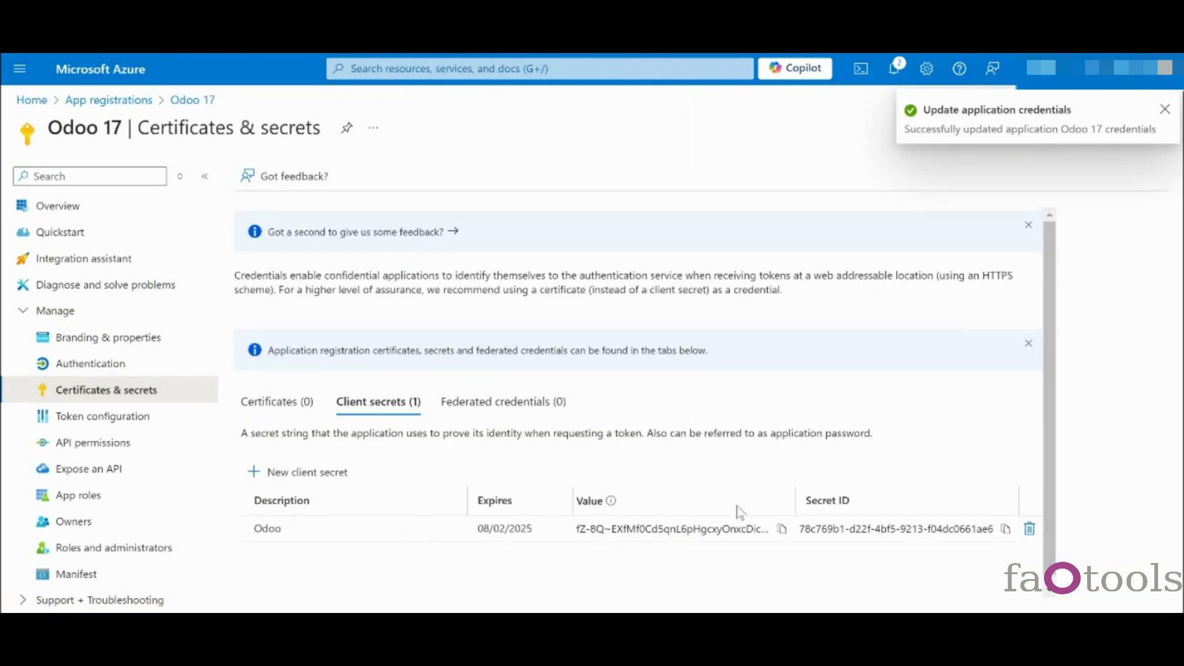
pyautogui.click(782, 529)
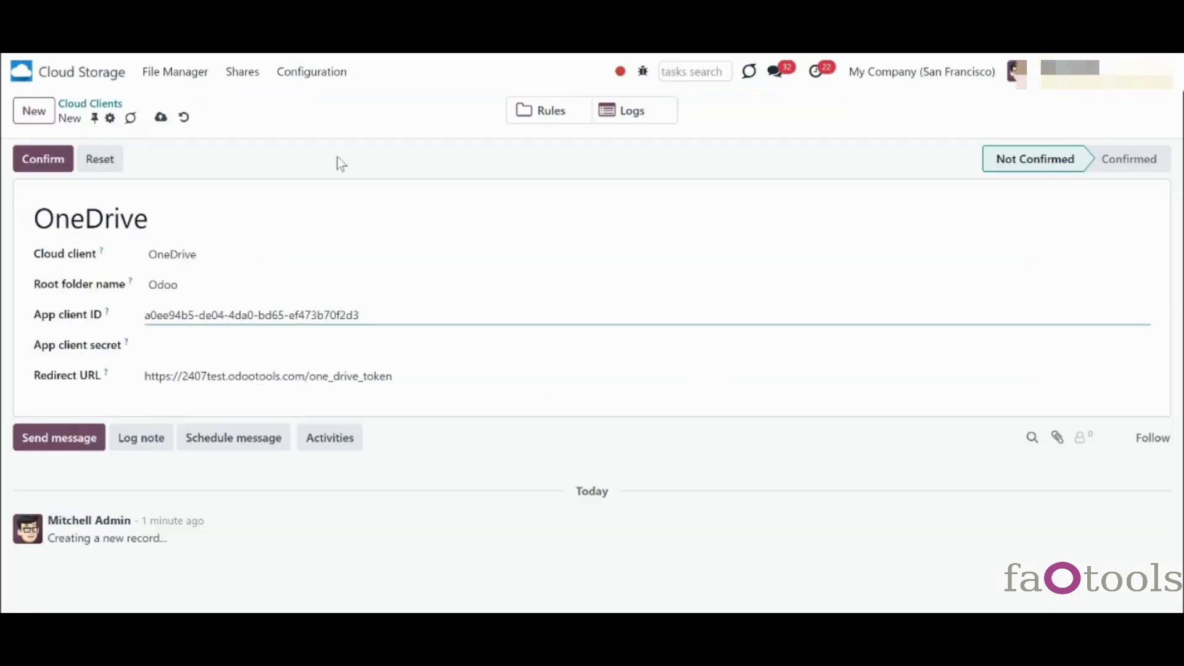
# - Paste the secret into App client secret and change the root folder name to Odoo1
pyautogui.click(264, 351)
pyautogui.hotkey('ctrl', 'v')
pyautogui.click(179, 284)
pyautogui.write('1')
# - Confirm the OneDrive client, approve Microsoft's permission request, and begin another cloud client record
pyautogui.click(43, 158)
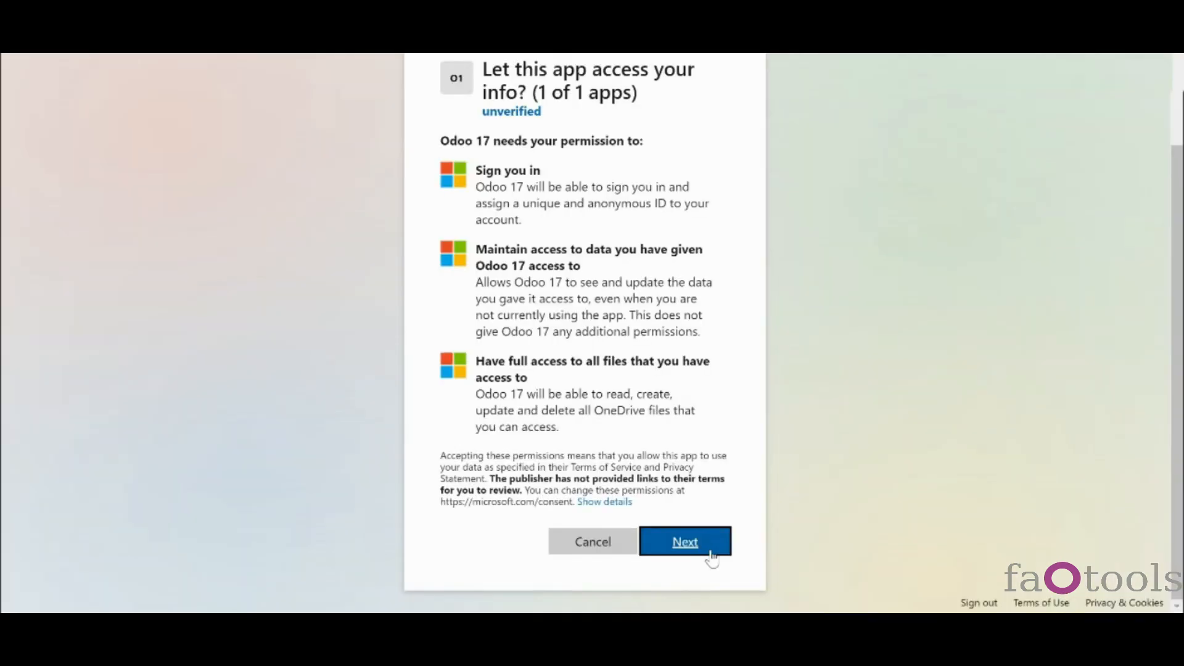
pyautogui.click(703, 550)
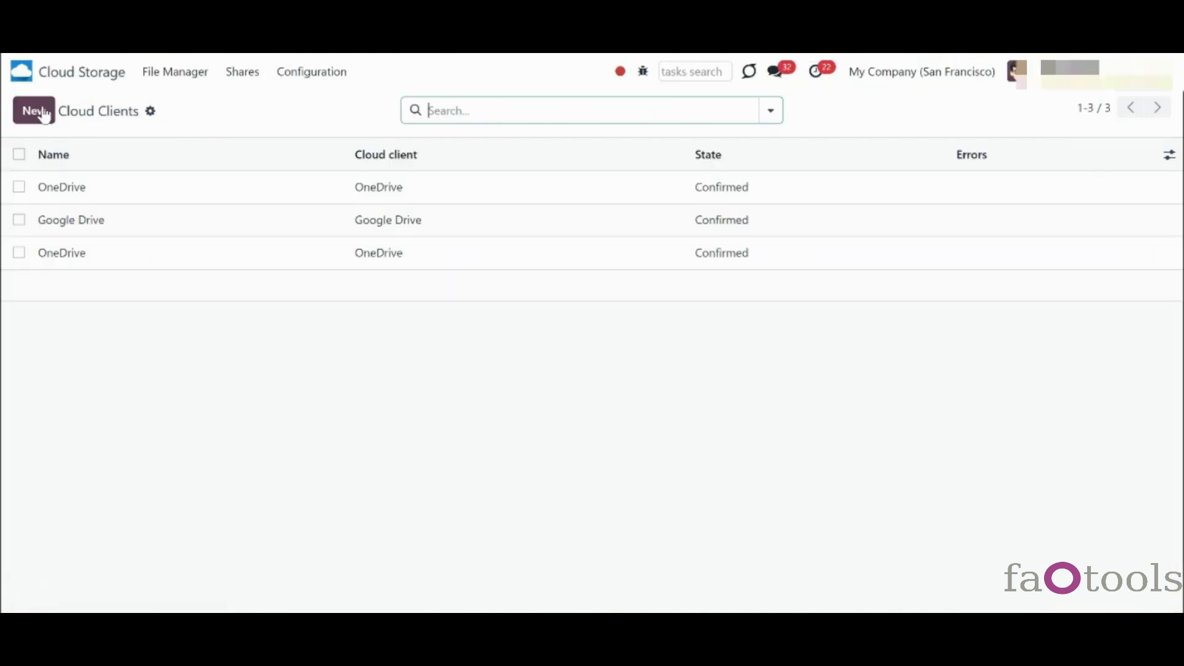
pyautogui.click(43, 114)
pyautogui.click(320, 256)
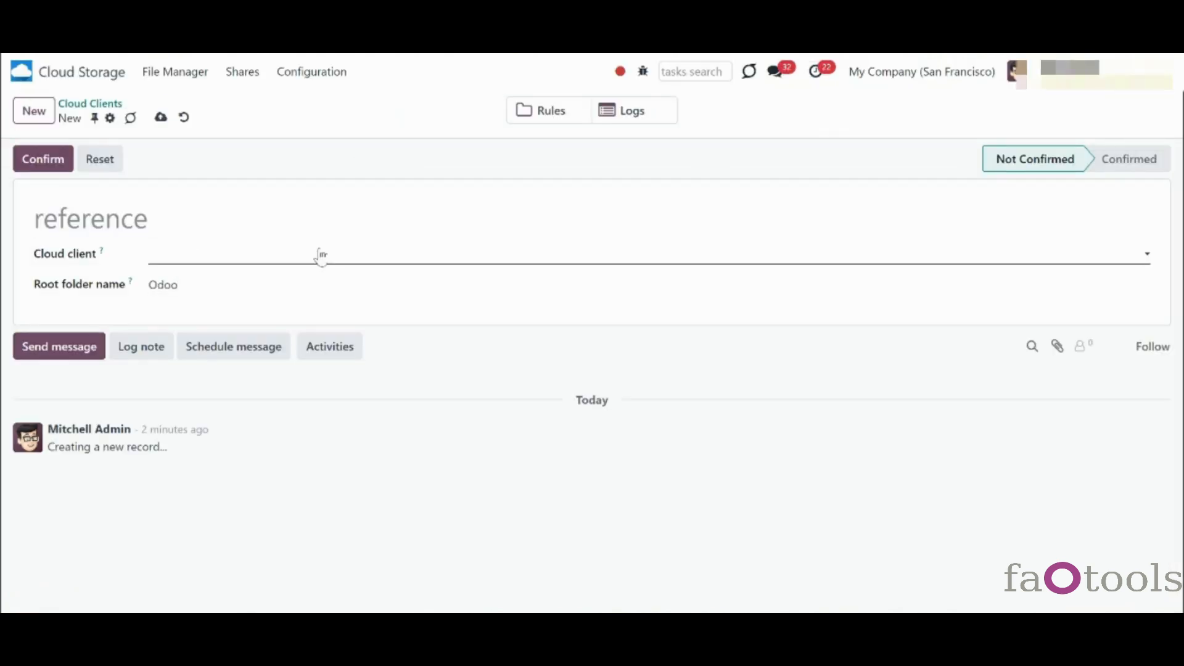
# - Choose SharePoint as the new record's cloud client type
pyautogui.click(268, 319)
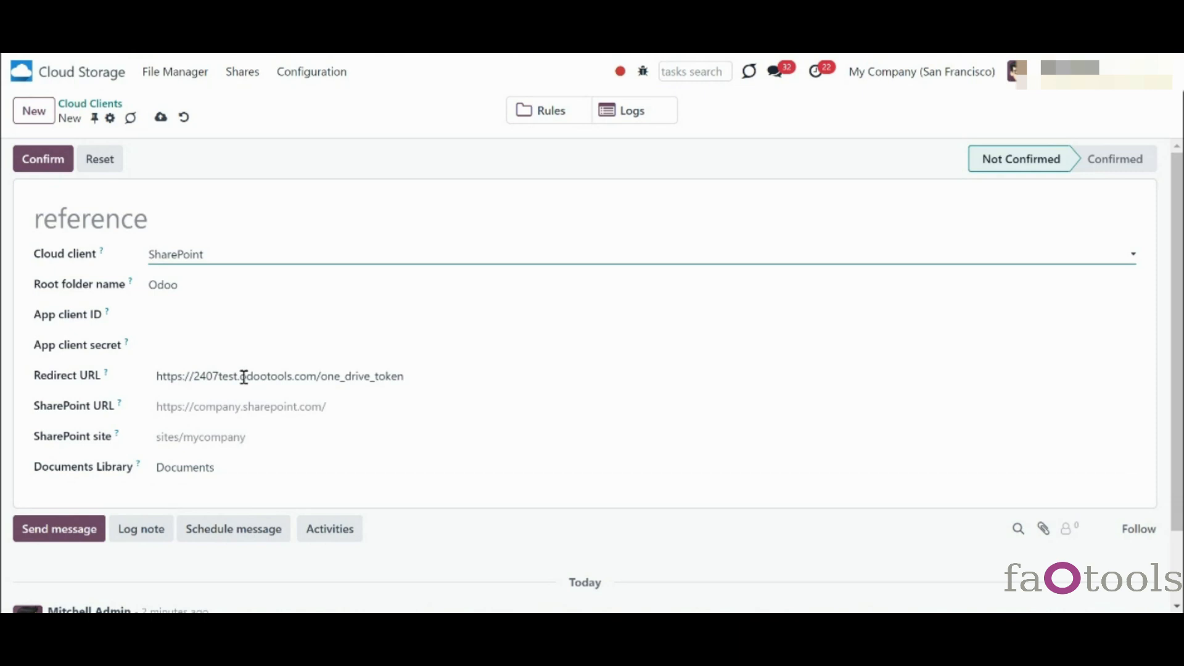
# - Reselect SharePoint as the cloud client and review the Documents Library help tip
pyautogui.click(280, 256)
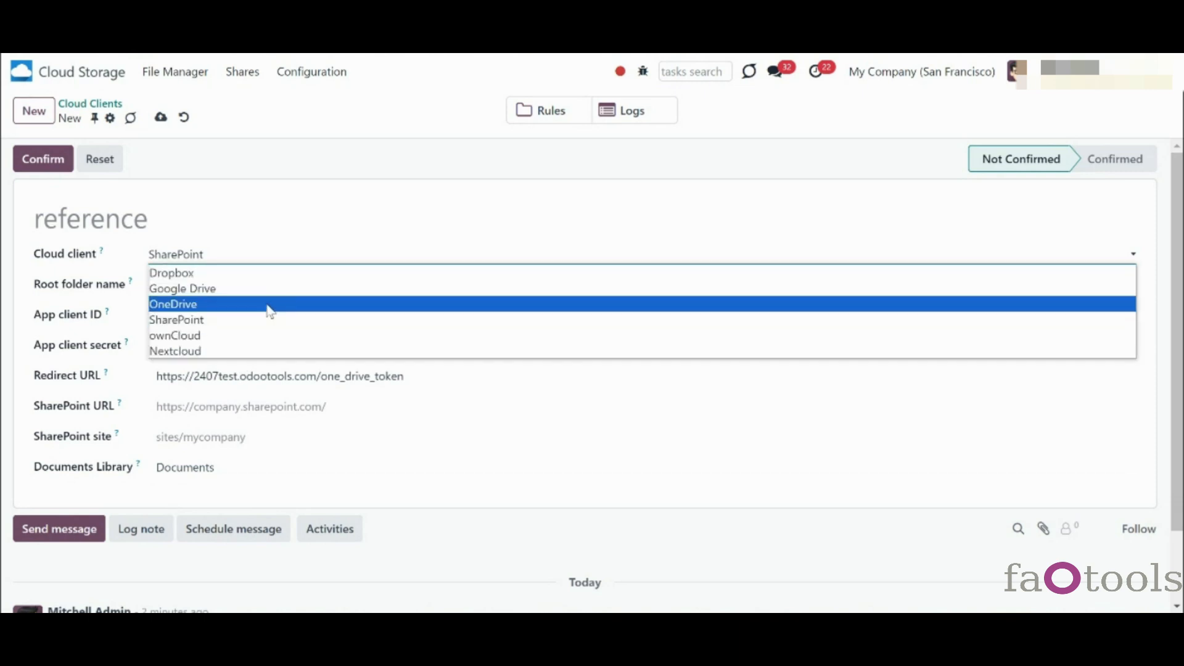
pyautogui.click(241, 320)
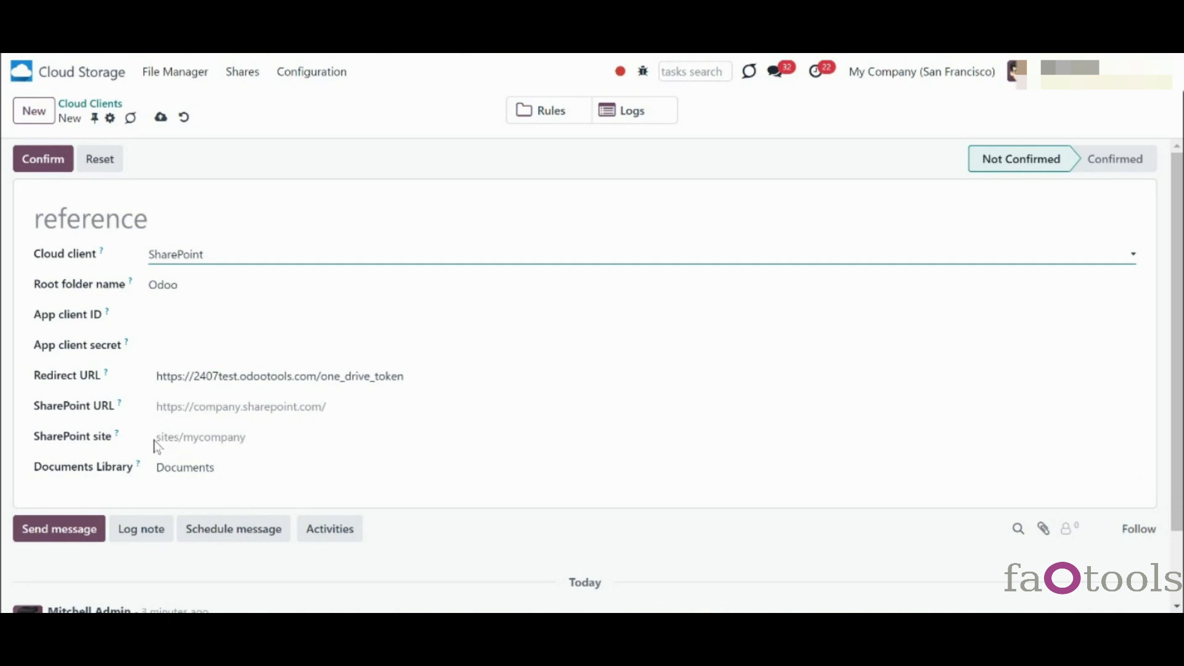
pyautogui.moveTo(121, 436)
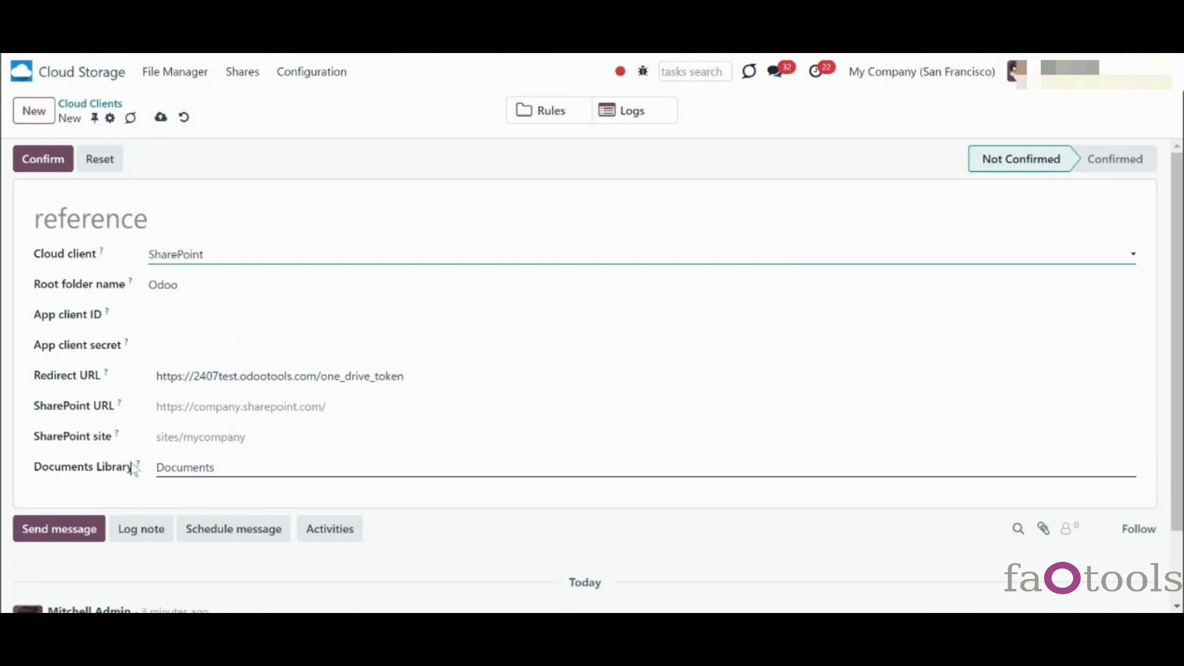
pyautogui.moveTo(139, 469)
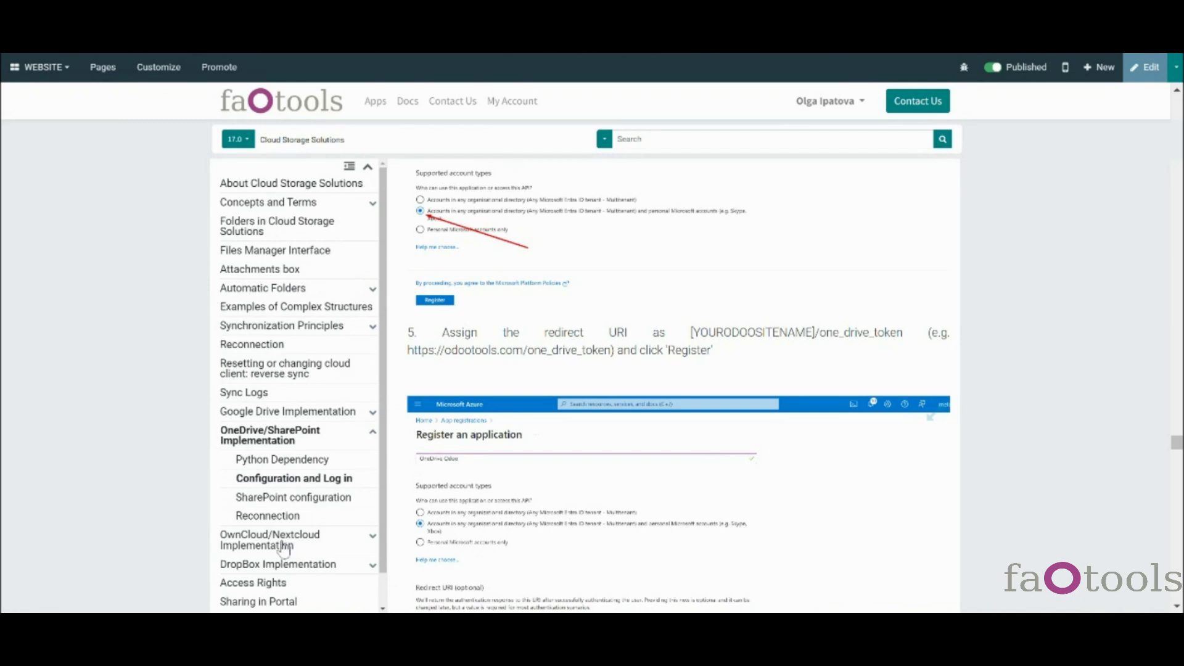
# - Jump to the OwnCloud/Nextcloud Implementation section and its pyocclient Python Dependency
pyautogui.click(281, 540)
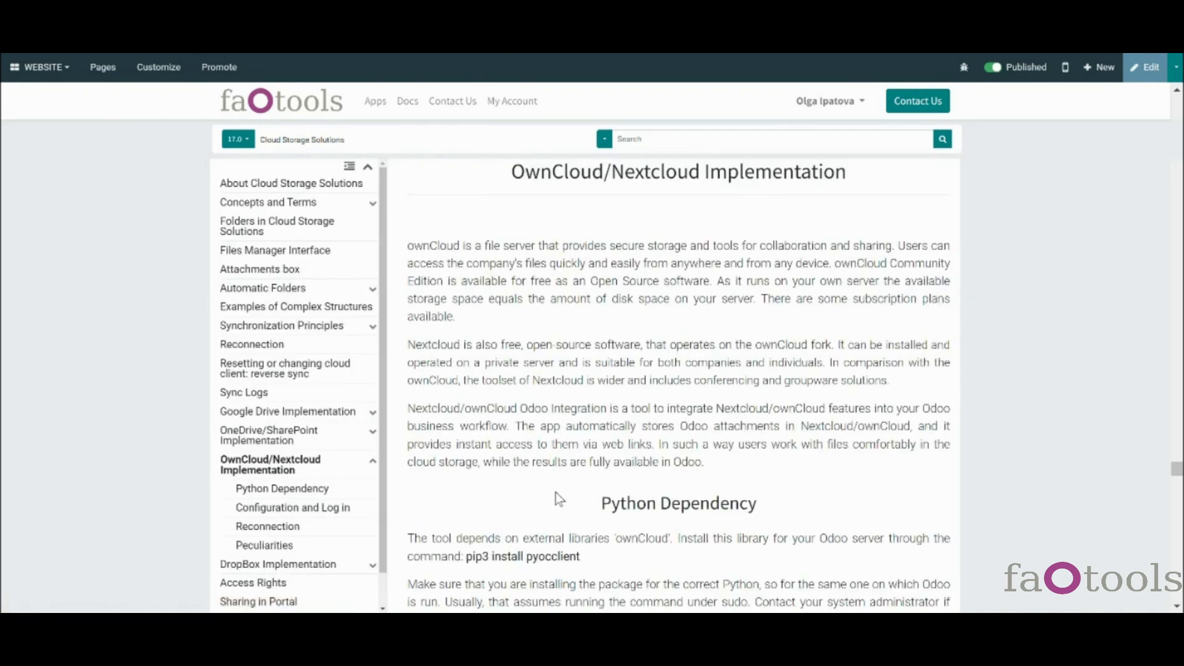
pyautogui.scroll(-3, 555, 494)
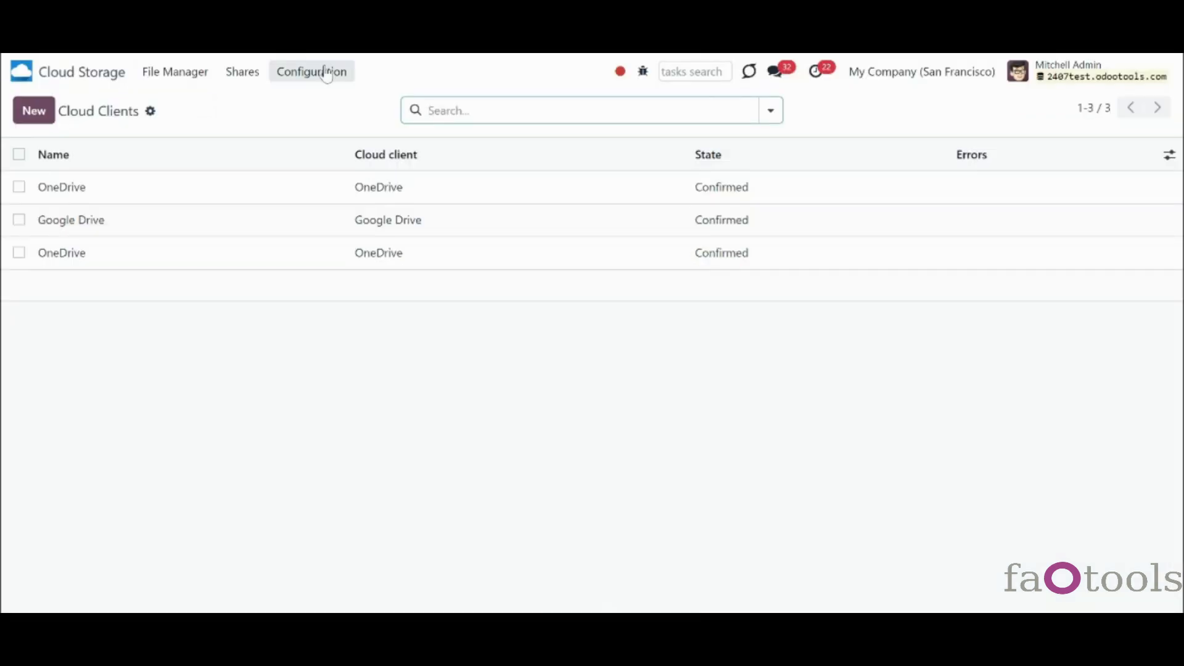
pyautogui.click(307, 73)
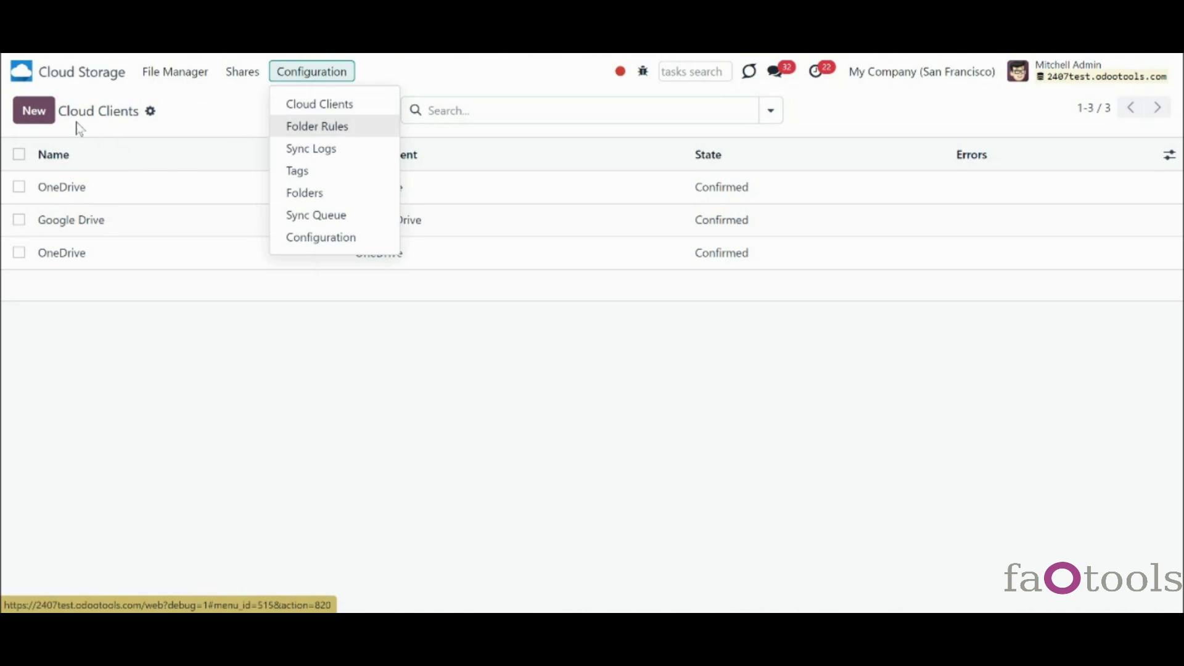
pyautogui.click(35, 112)
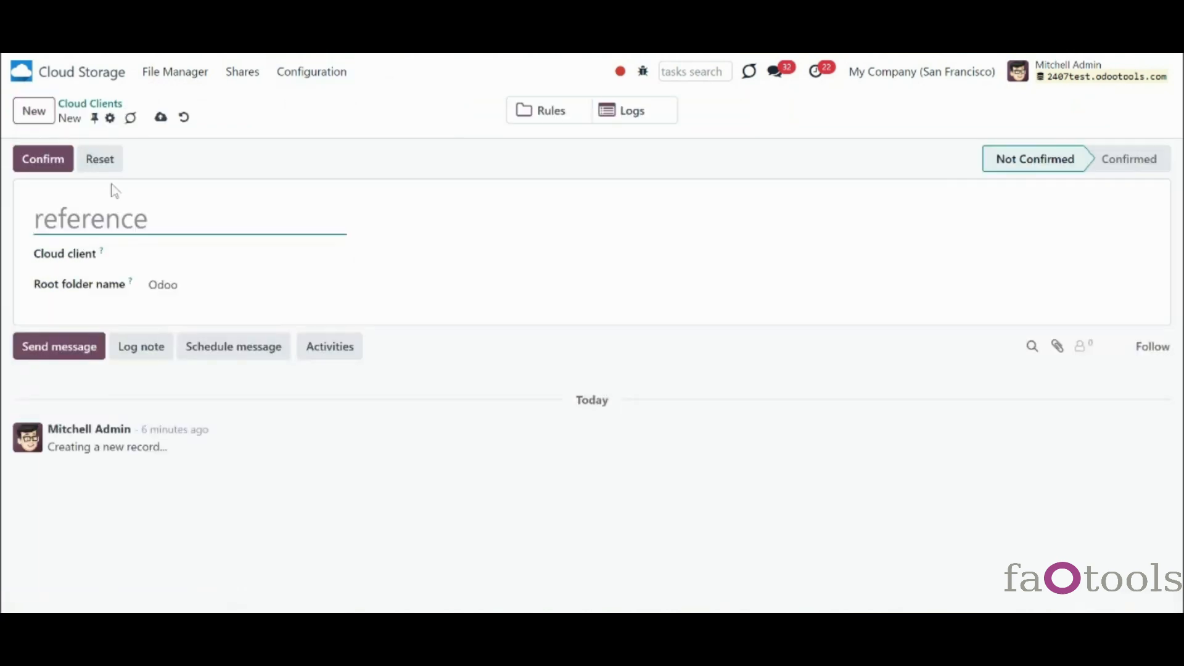
pyautogui.click(169, 252)
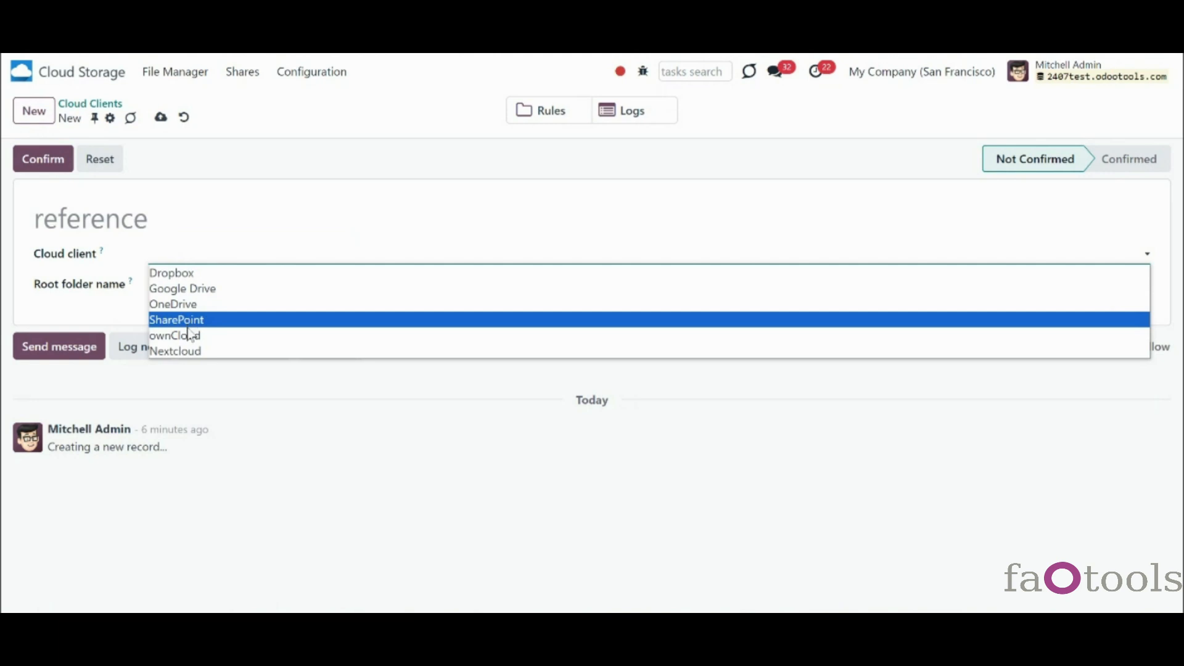
pyautogui.click(185, 351)
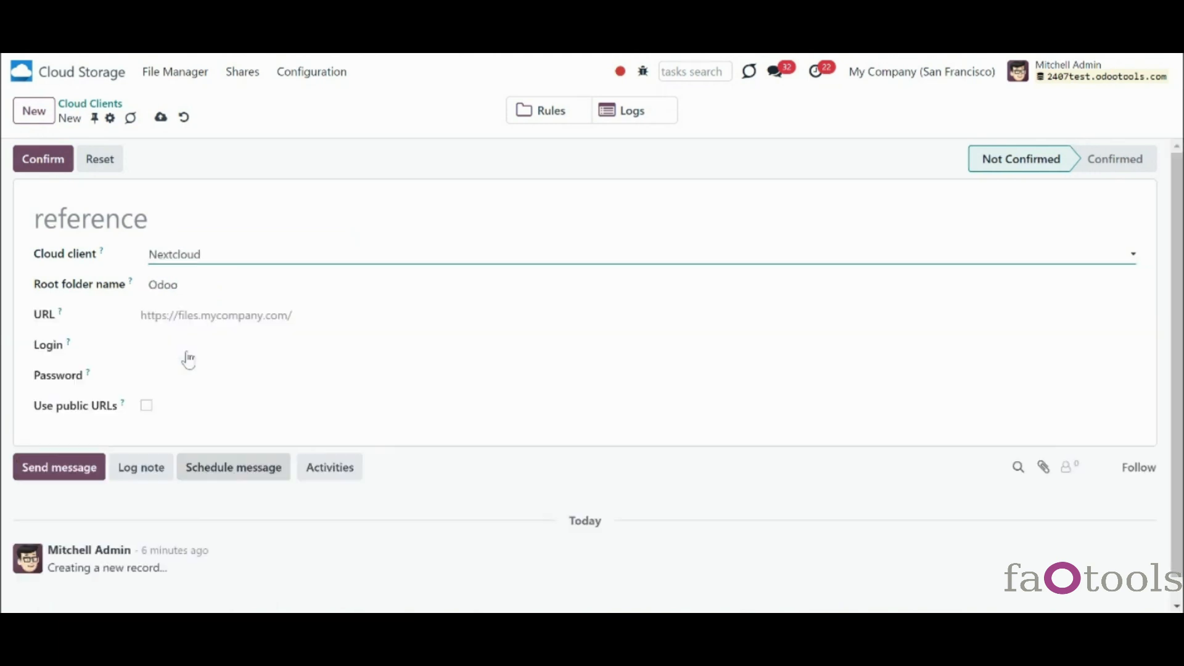
pyautogui.click(170, 225)
pyautogui.write('Nextcloud')
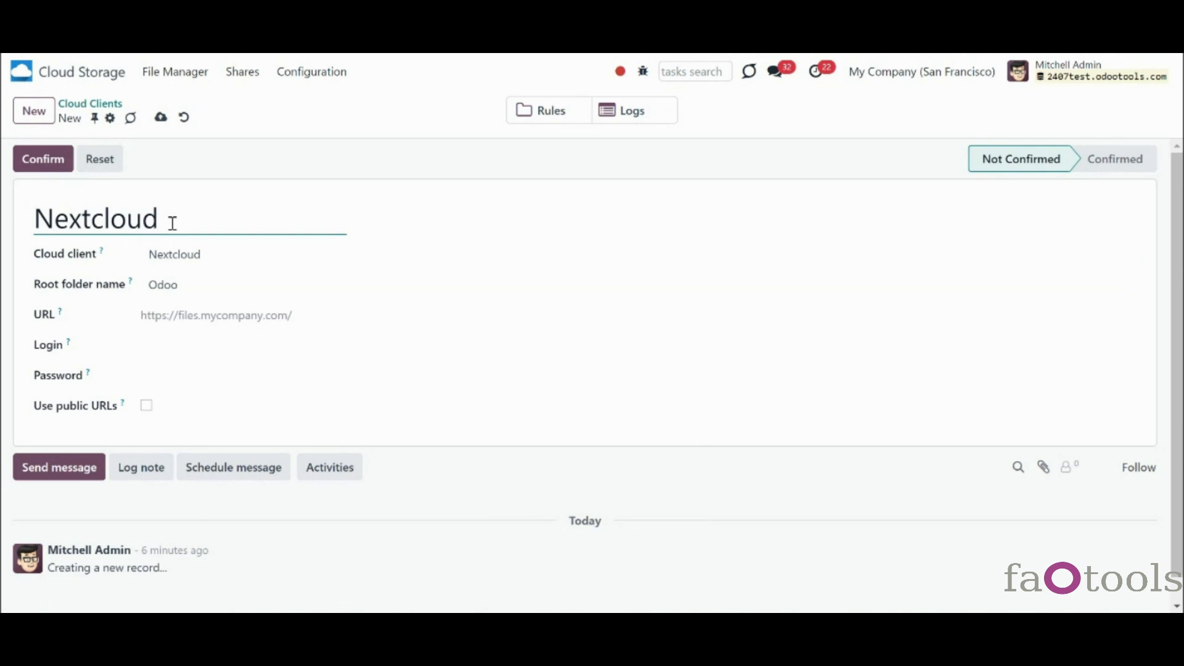
pyautogui.click(198, 287)
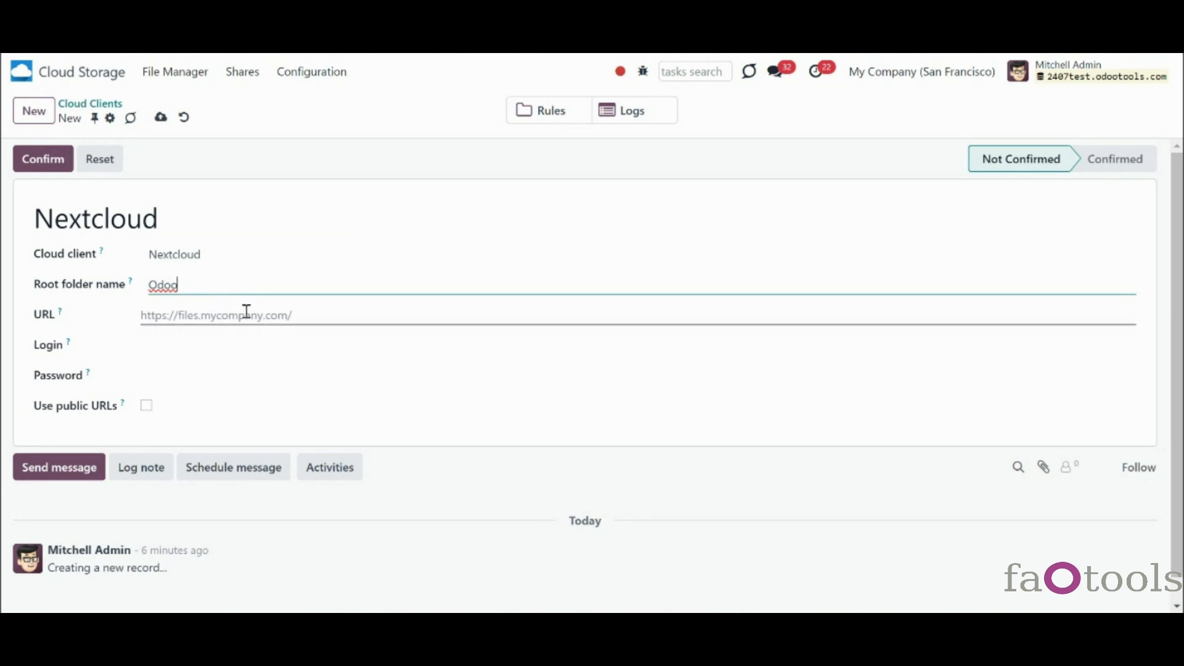
pyautogui.click(346, 326)
pyautogui.write('https://demo2.nextcloud.com/')
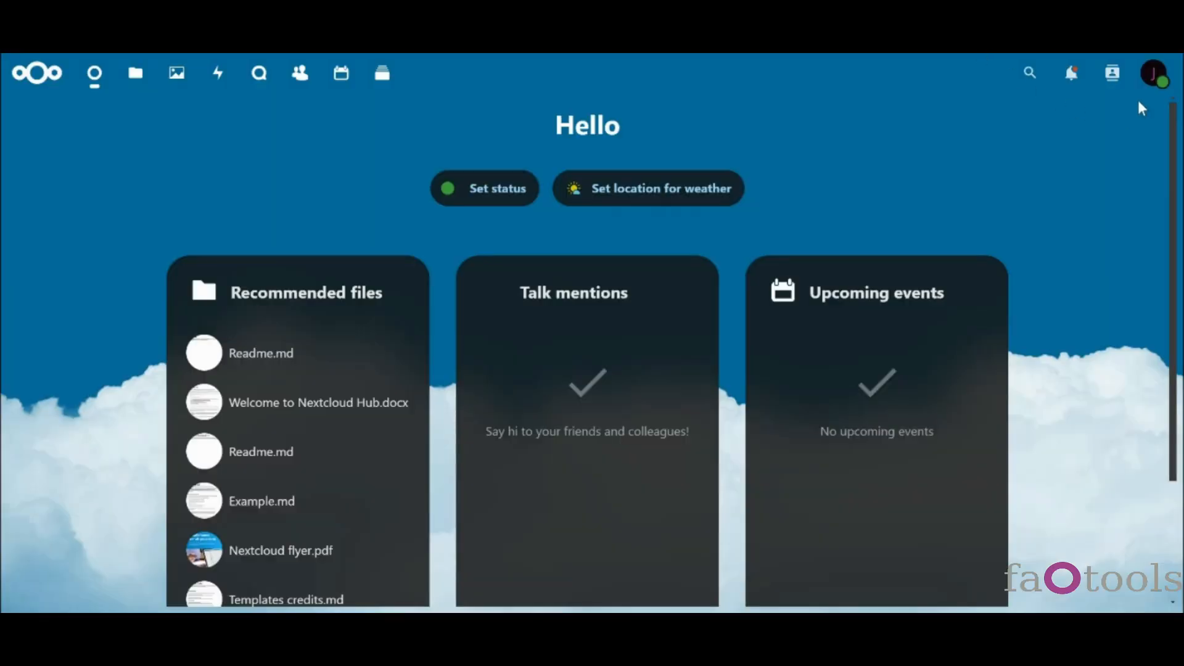
# - Open the Nextcloud user profile from the avatar menu and select the account's login name
pyautogui.click(1155, 74)
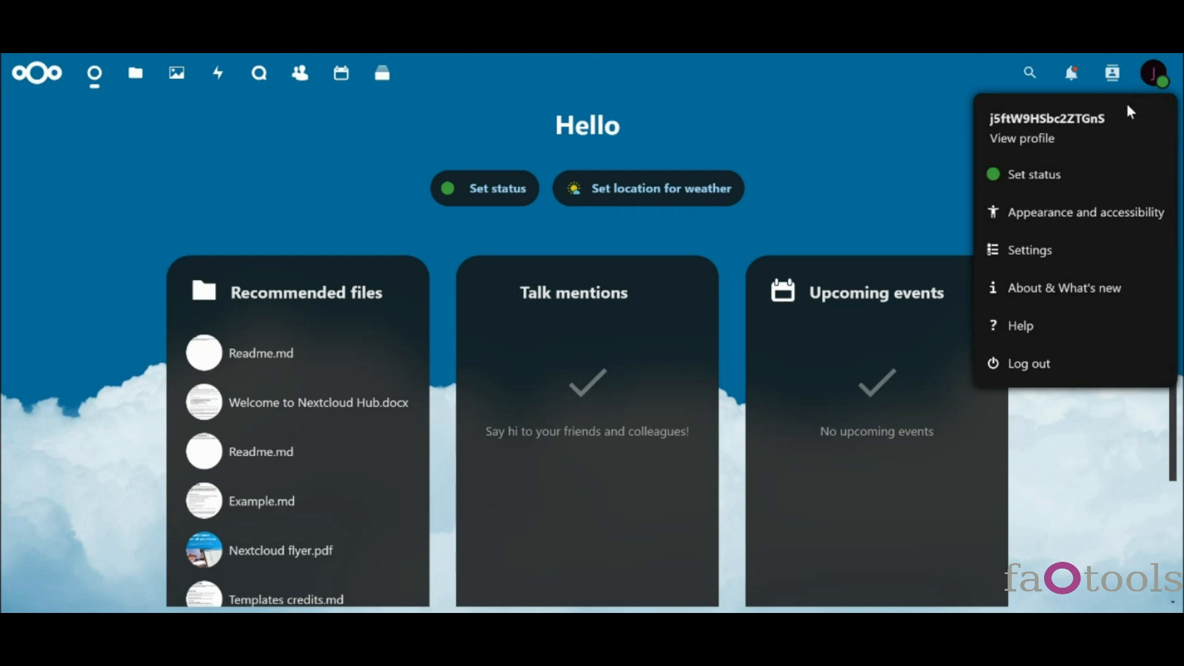
pyautogui.click(1036, 148)
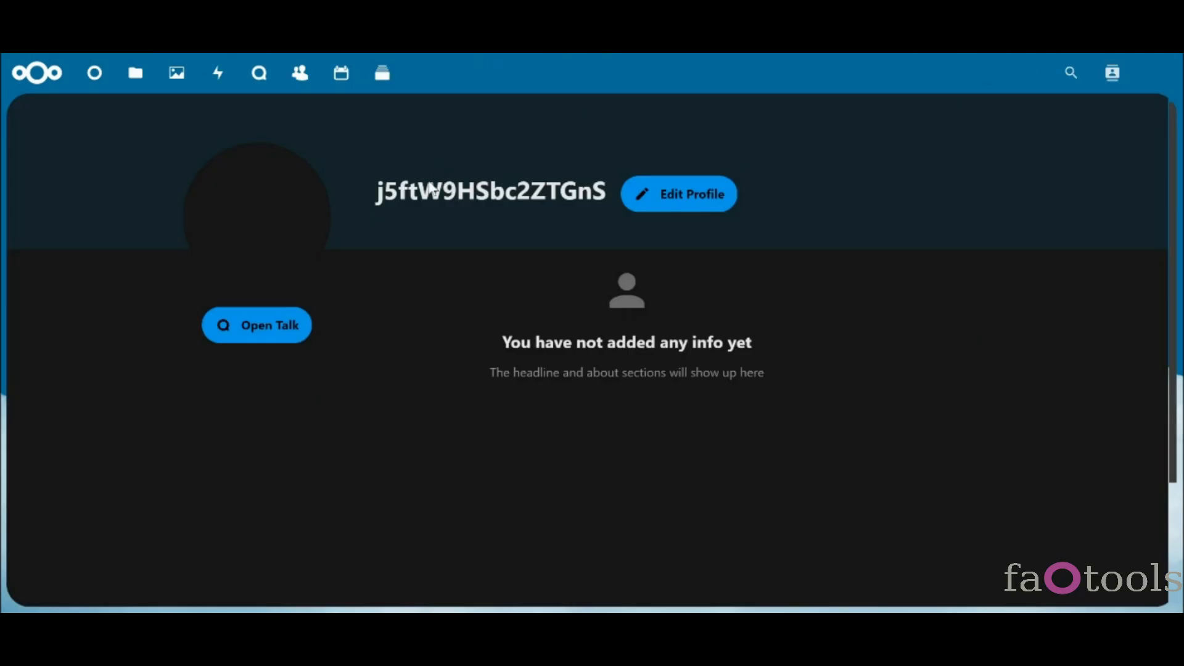
pyautogui.moveTo(379, 195); pyautogui.dragTo(605, 183)
pyautogui.hotkey('ctrl', 'c')
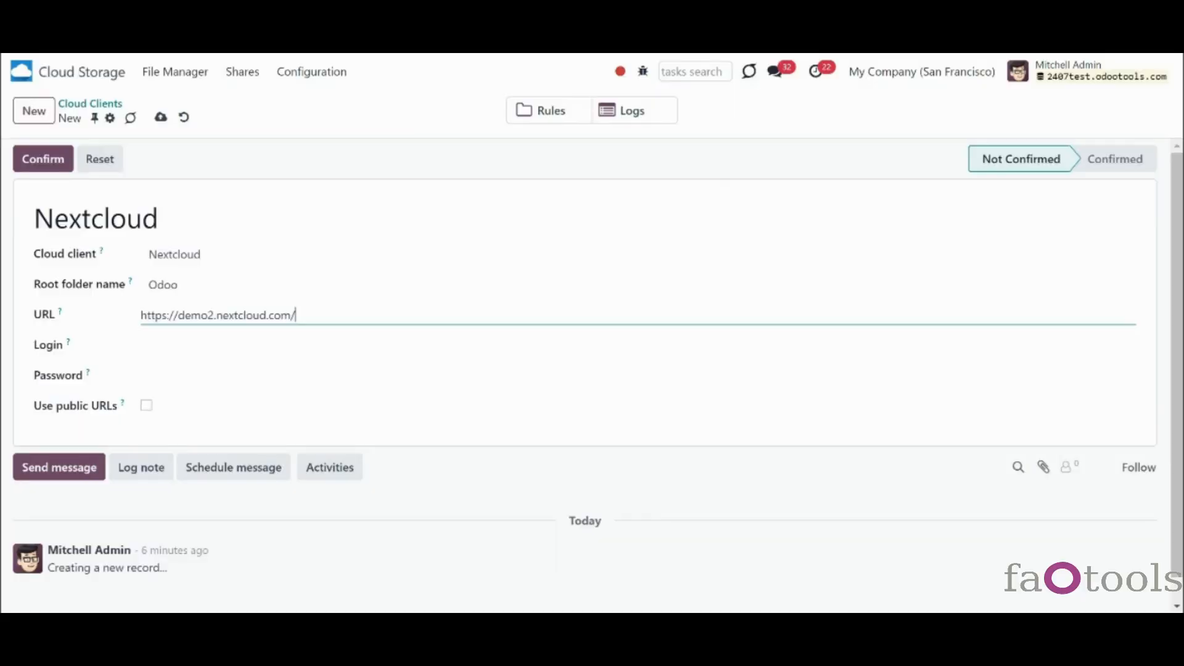
# - Paste the copied Nextcloud login, enter the account password, and save the Nextcloud client
pyautogui.click(214, 350)
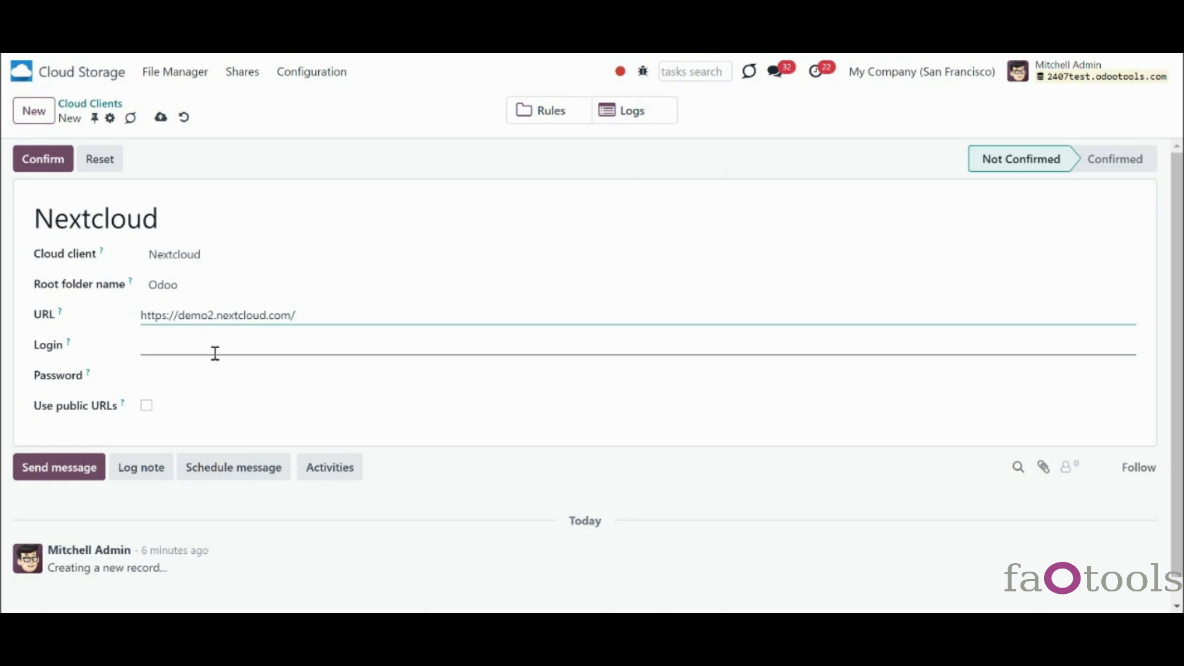
pyautogui.hotkey('ctrl', 'v')
pyautogui.click(206, 378)
pyautogui.write('demo')
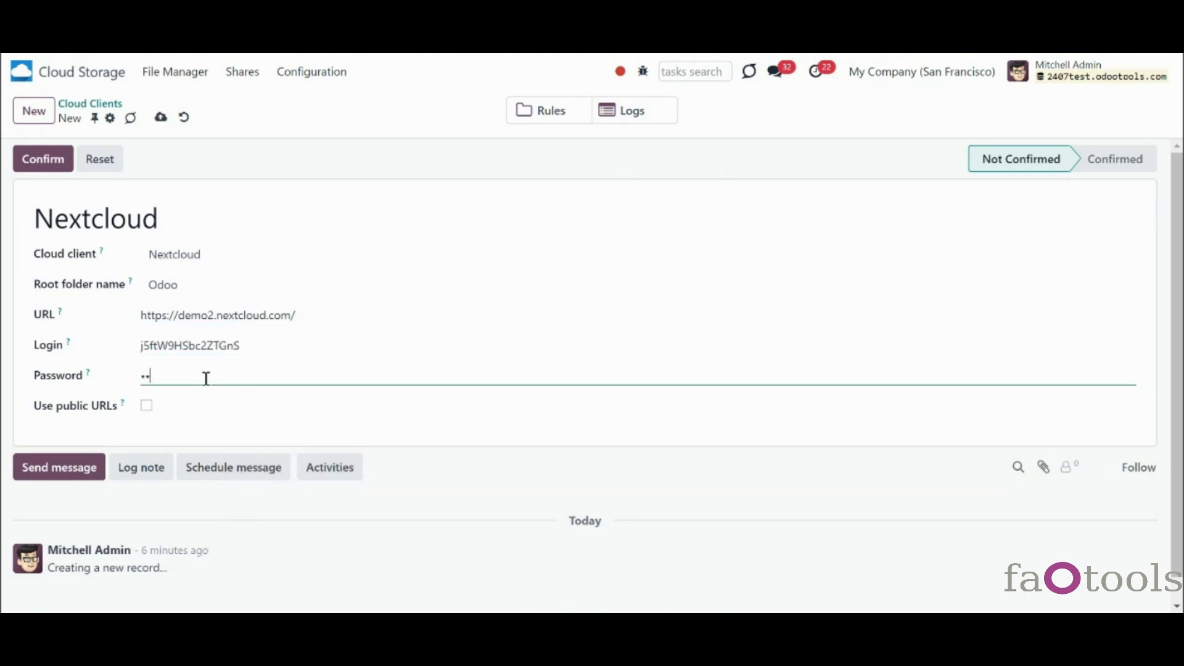
pyautogui.click(187, 410)
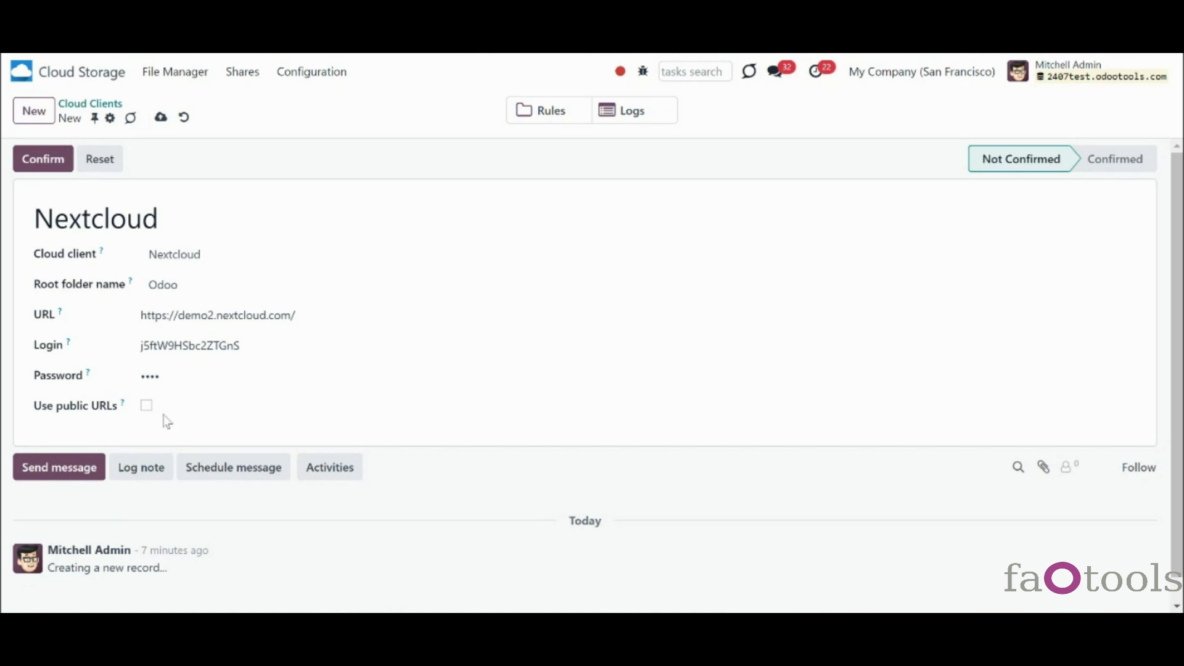
pyautogui.click(54, 164)
# - Confirm the Nextcloud cloud client and wait for the connection to finish
pyautogui.click(38, 166)
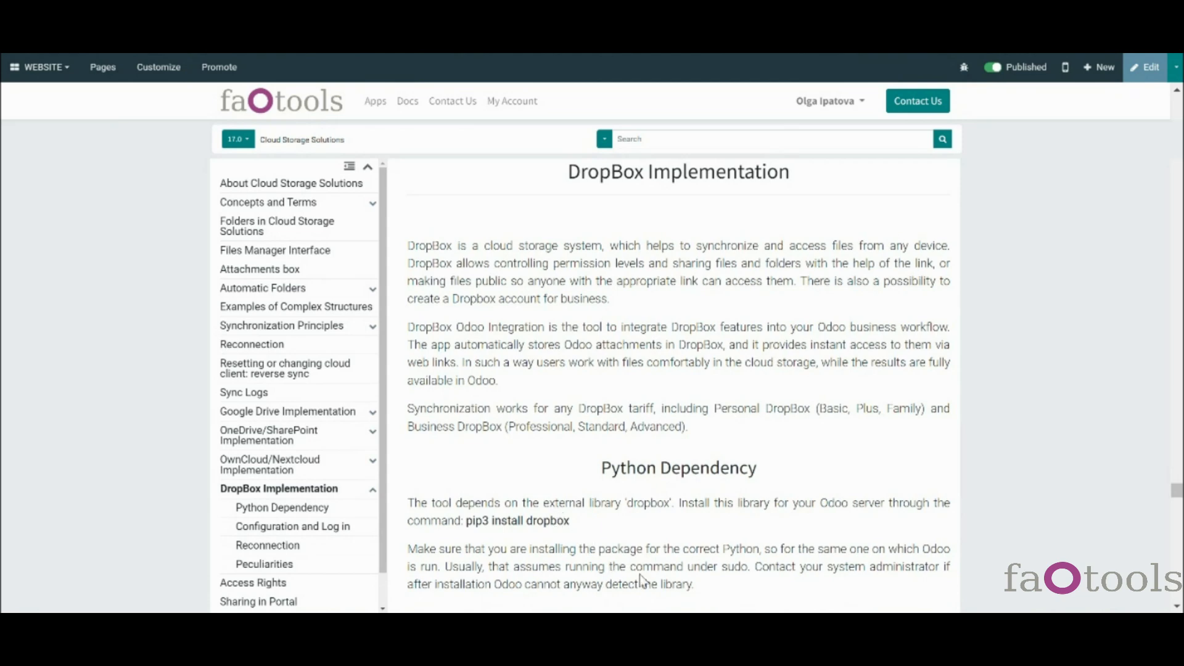
# - In the 'Configuration and Log in' steps, follow the dropbox.com/developers/apps/create link
pyautogui.scroll(-1, 741, 574)
pyautogui.scroll(-2, 739, 571)
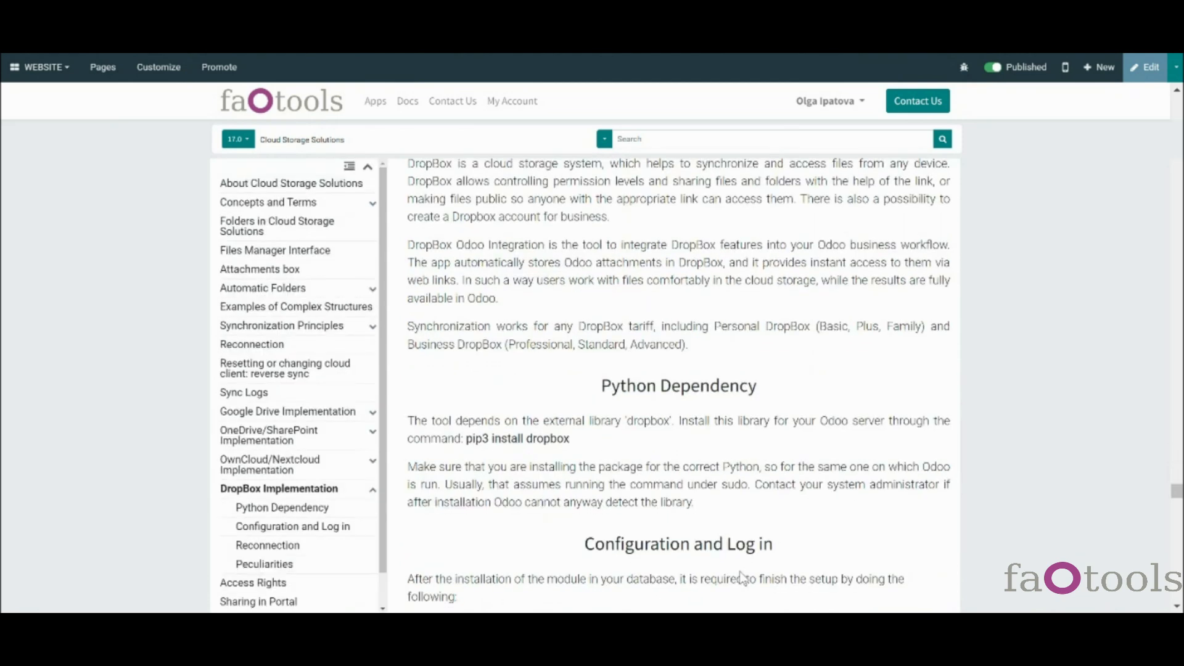
pyautogui.scroll(-2, 742, 578)
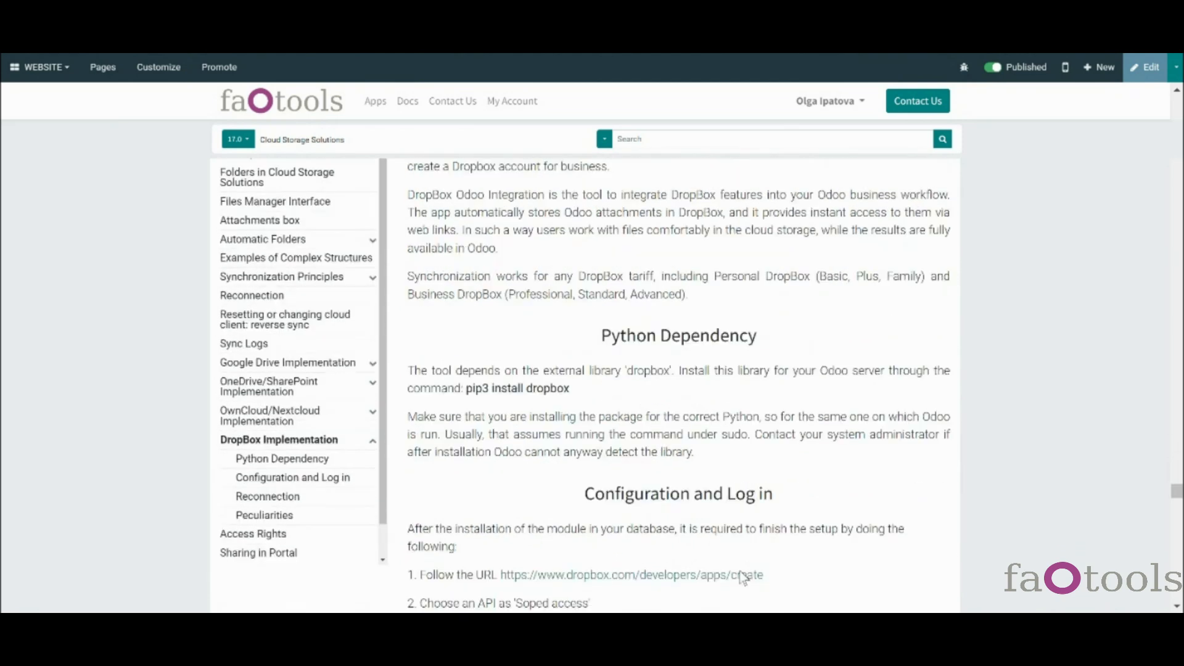
pyautogui.scroll(3, 742, 575)
pyautogui.scroll(-4, 741, 572)
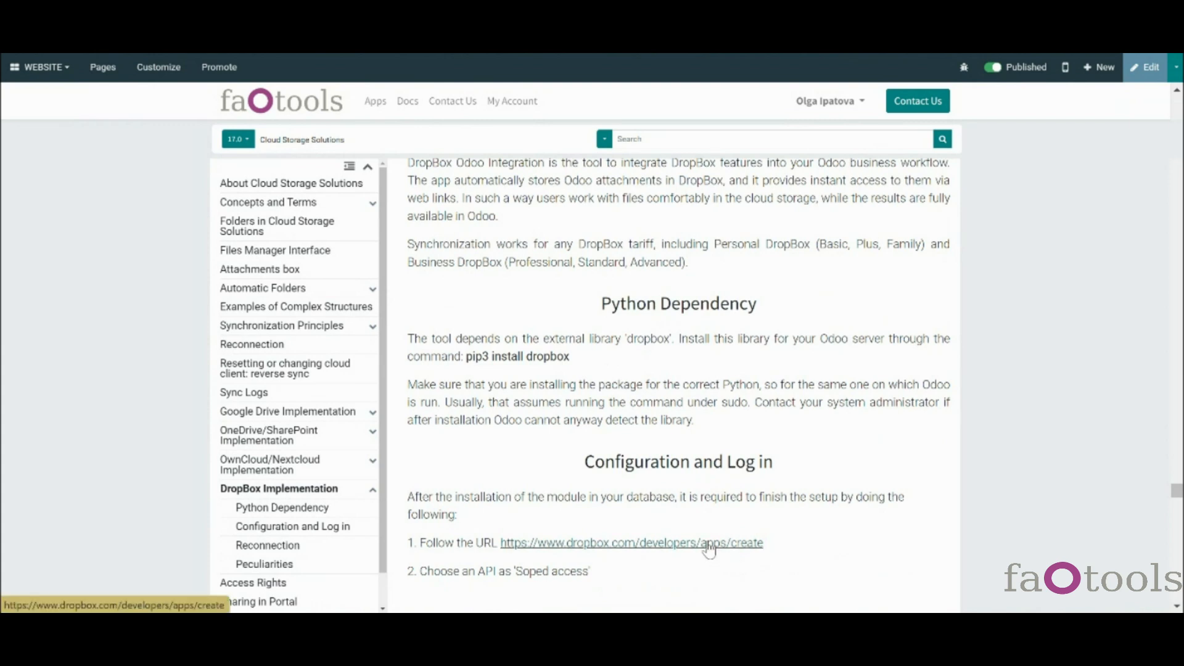
pyautogui.click(709, 548)
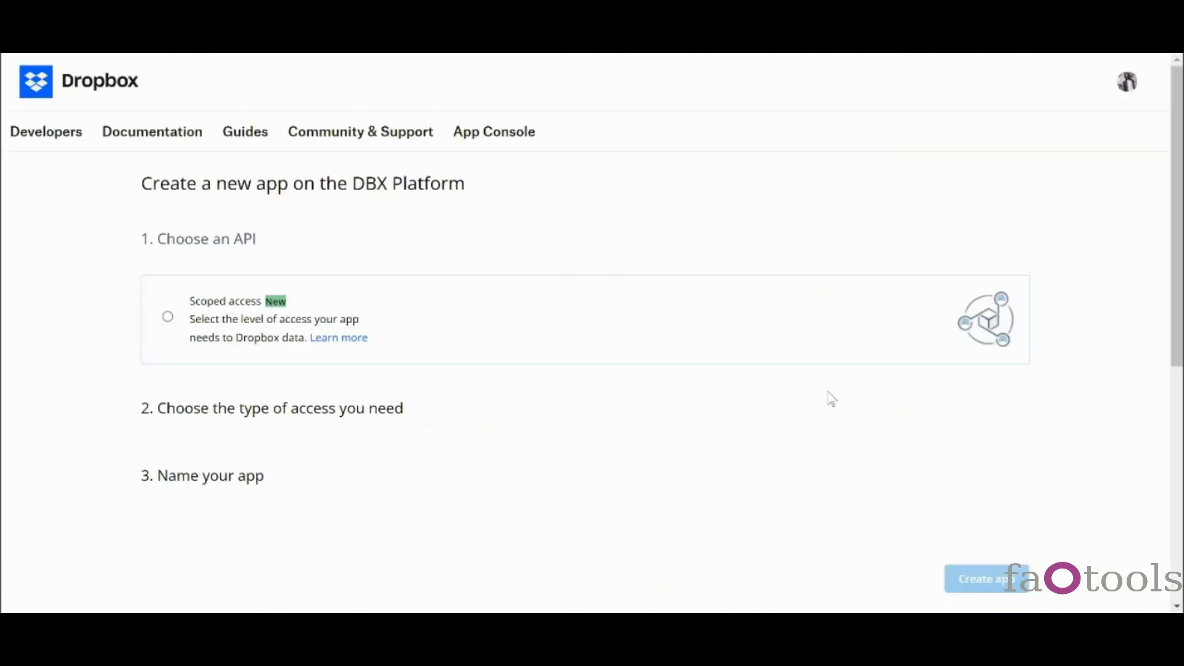
# - Create a scoped-access Dropbox app named Odoo1208 with full Dropbox access
pyautogui.click(516, 328)
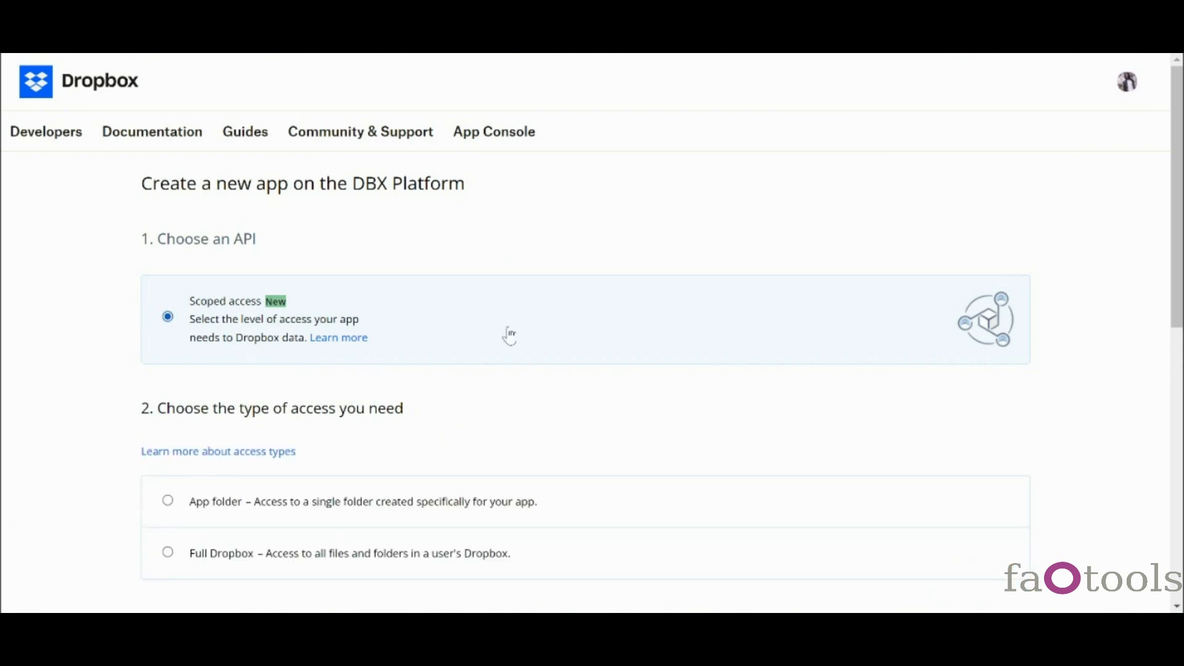
pyautogui.scroll(-3, 504, 336)
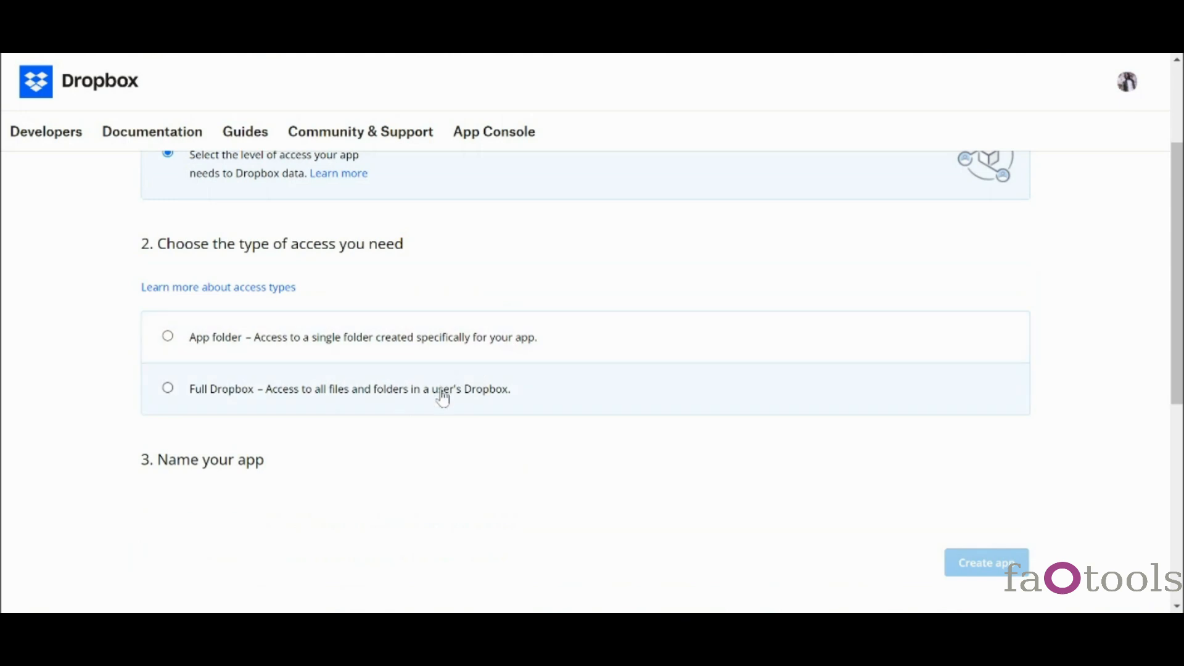
pyautogui.click(432, 395)
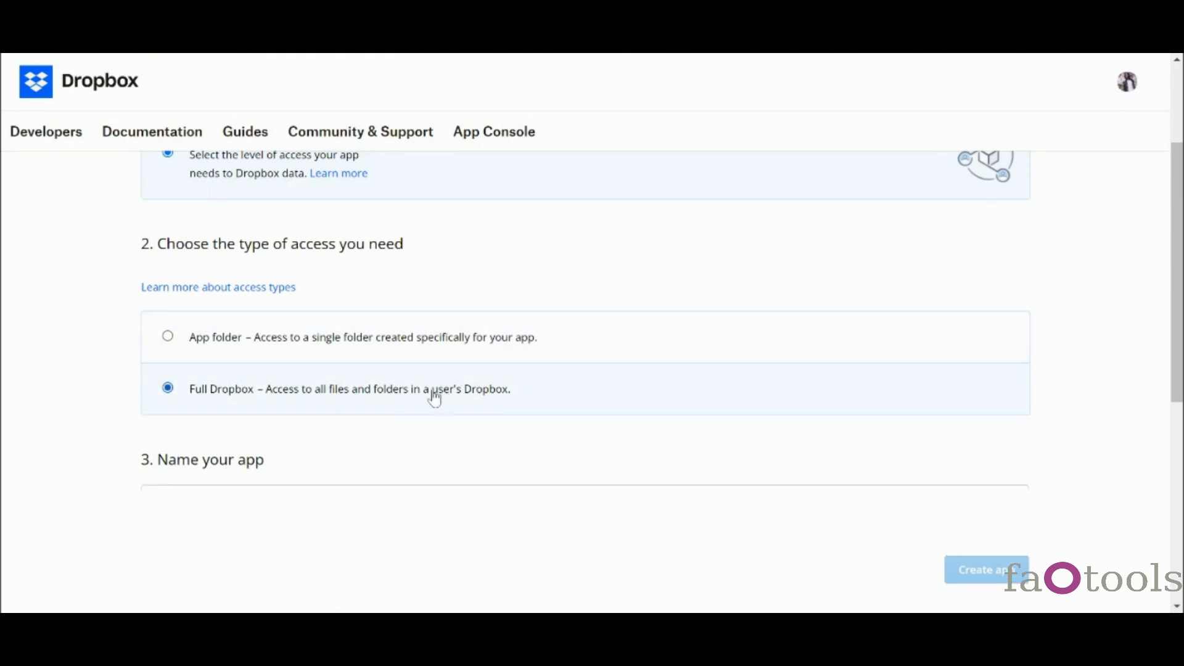
pyautogui.scroll(-1, 434, 395)
pyautogui.click(381, 425)
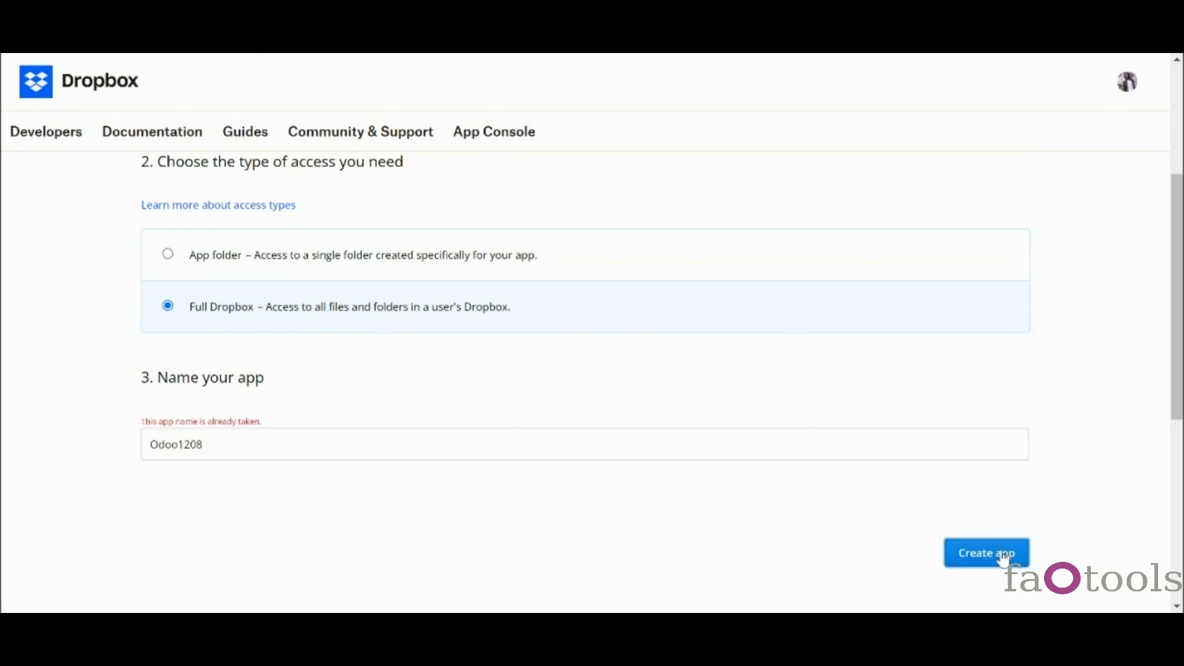
pyautogui.click(1004, 558)
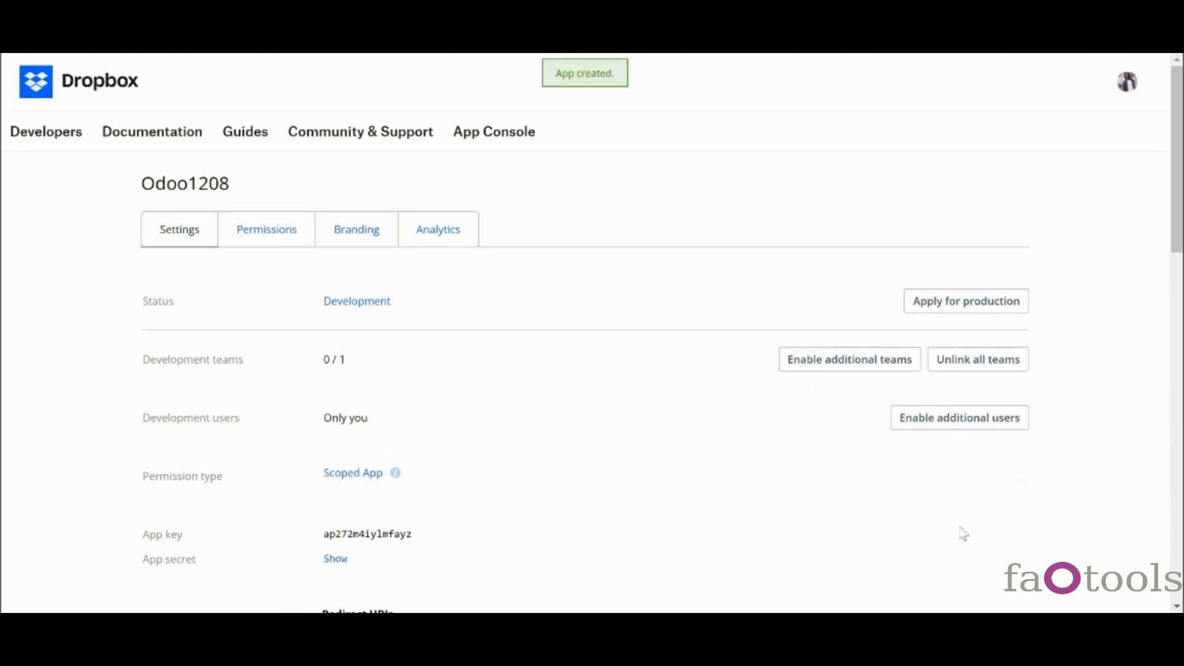
pyautogui.scroll(-5, 964, 532)
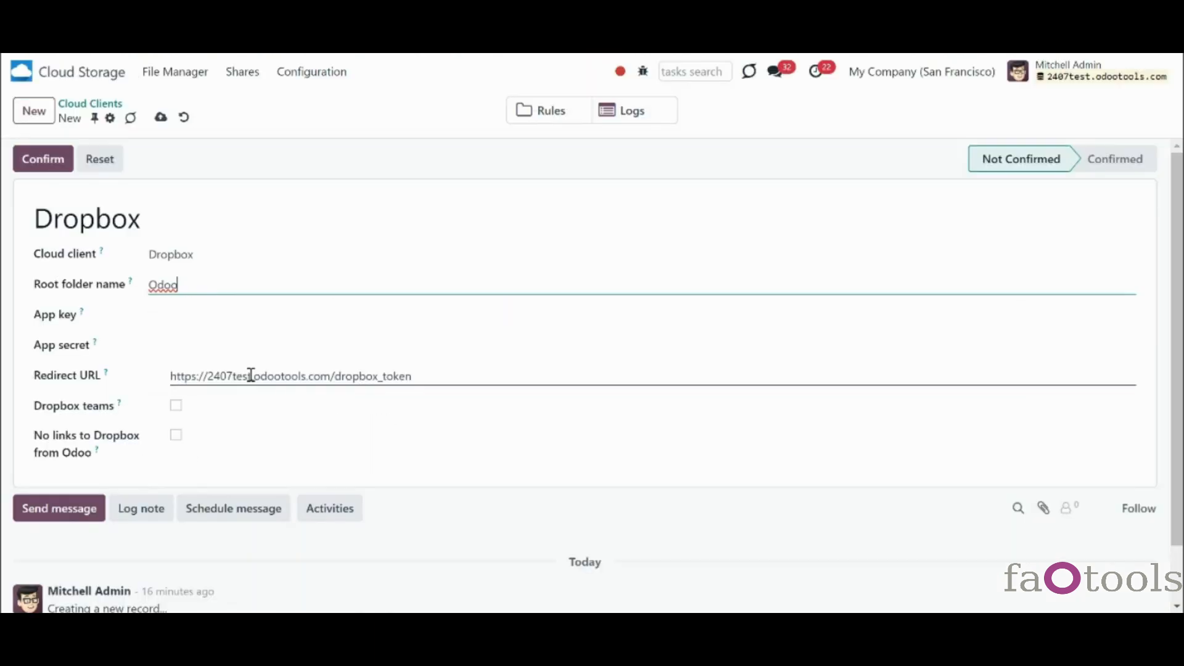
pyautogui.click(287, 376)
pyautogui.hotkey('ctrl', 'a')
pyautogui.hotkey('ctrl', 'c')
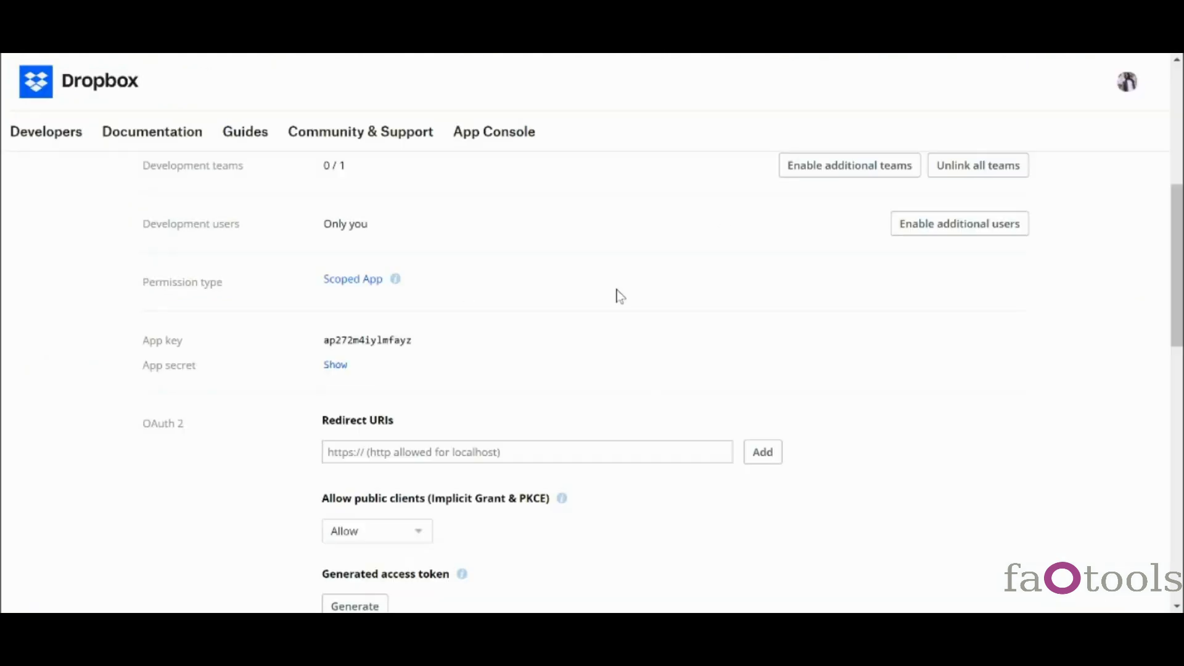
pyautogui.click(498, 447)
pyautogui.hotkey('ctrl', 'v')
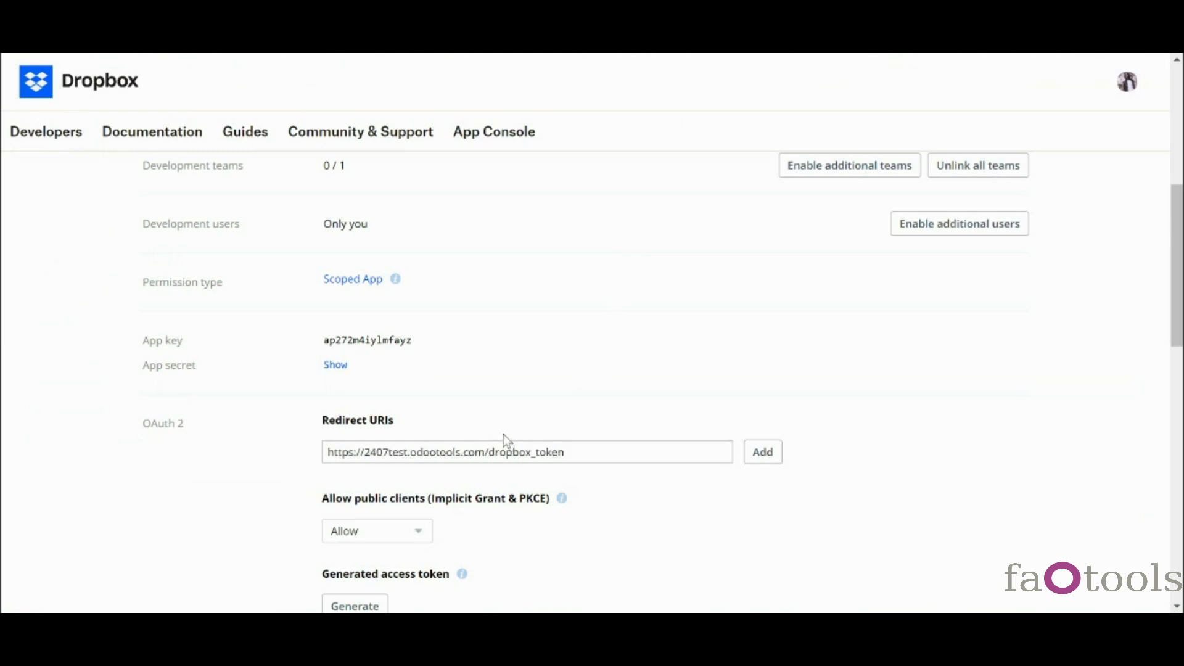
pyautogui.click(764, 460)
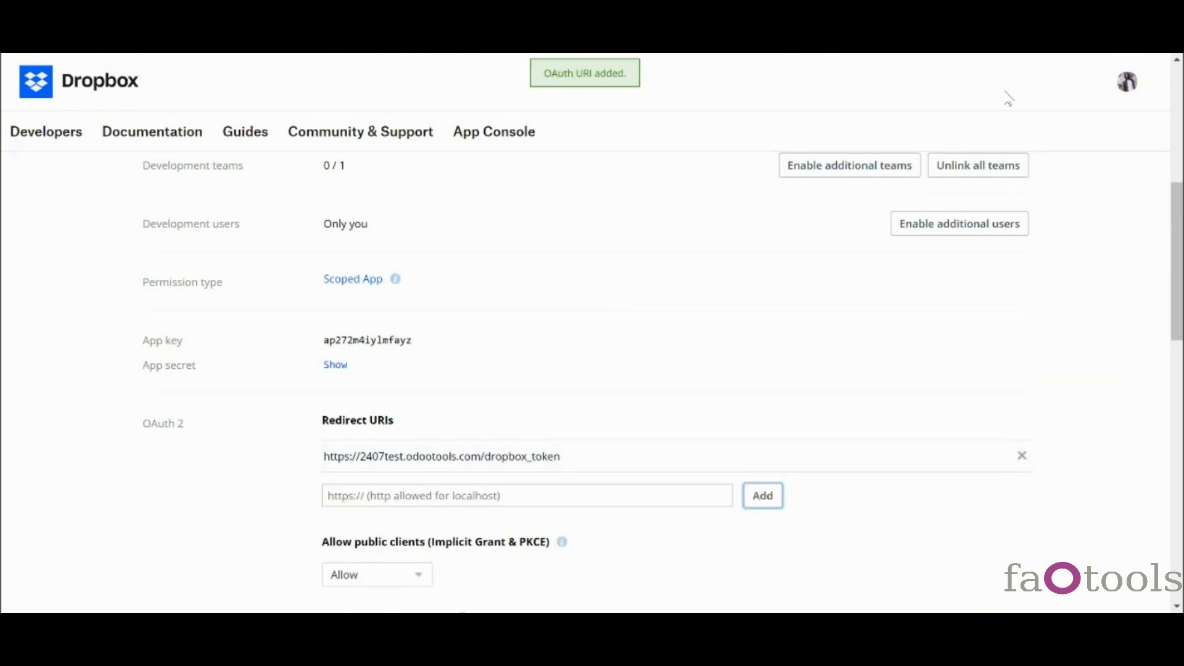
pyautogui.scroll(6, 296, 237)
pyautogui.click(296, 237)
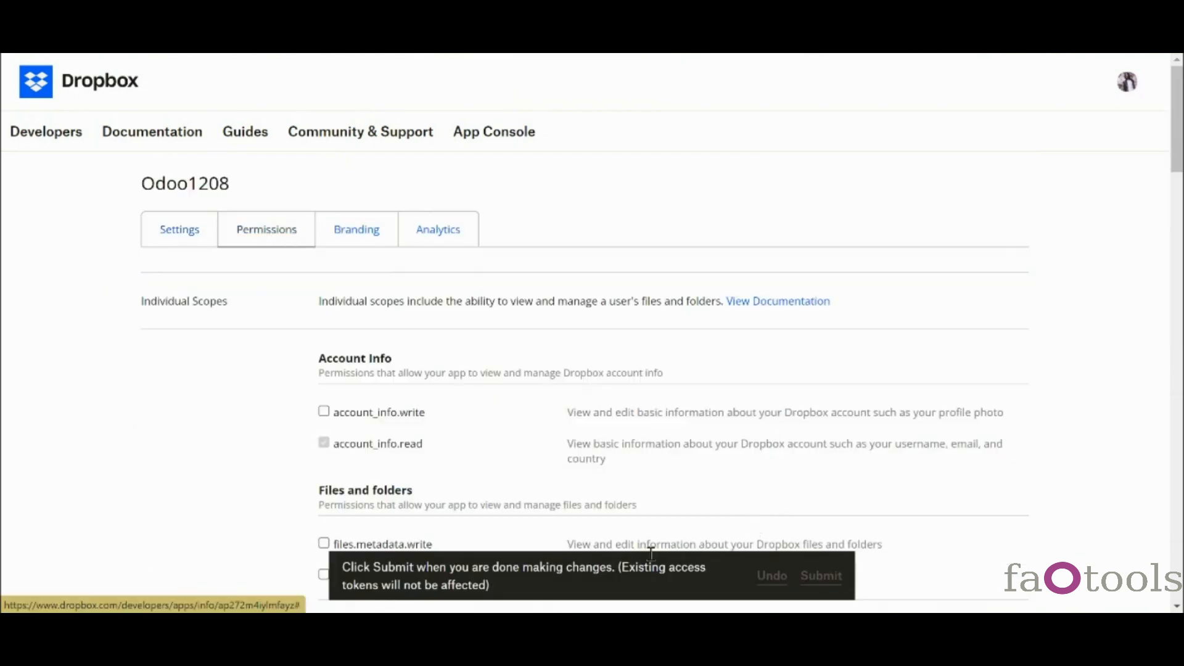
# - Tick files.metadata.write, files.content.write, files.content.read and sharing.write, then submit the scope changes
pyautogui.scroll(-3, 605, 482)
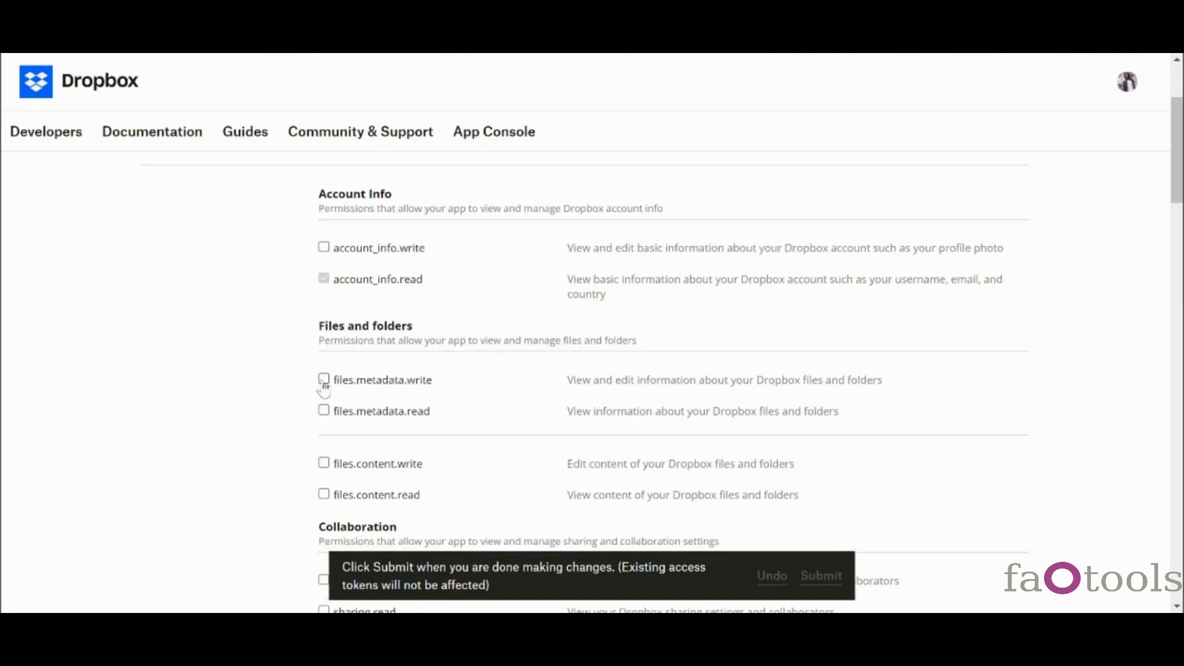
pyautogui.click(323, 381)
pyautogui.click(324, 464)
pyautogui.click(324, 494)
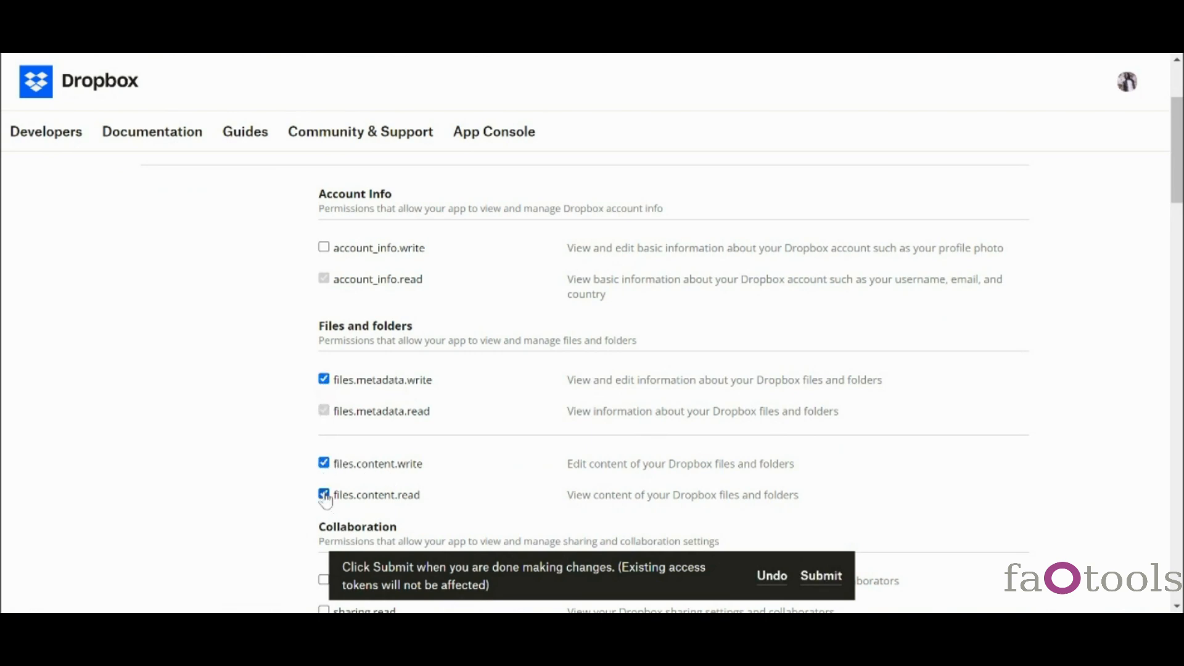
pyautogui.scroll(-1, 326, 499)
pyautogui.scroll(-2, 326, 499)
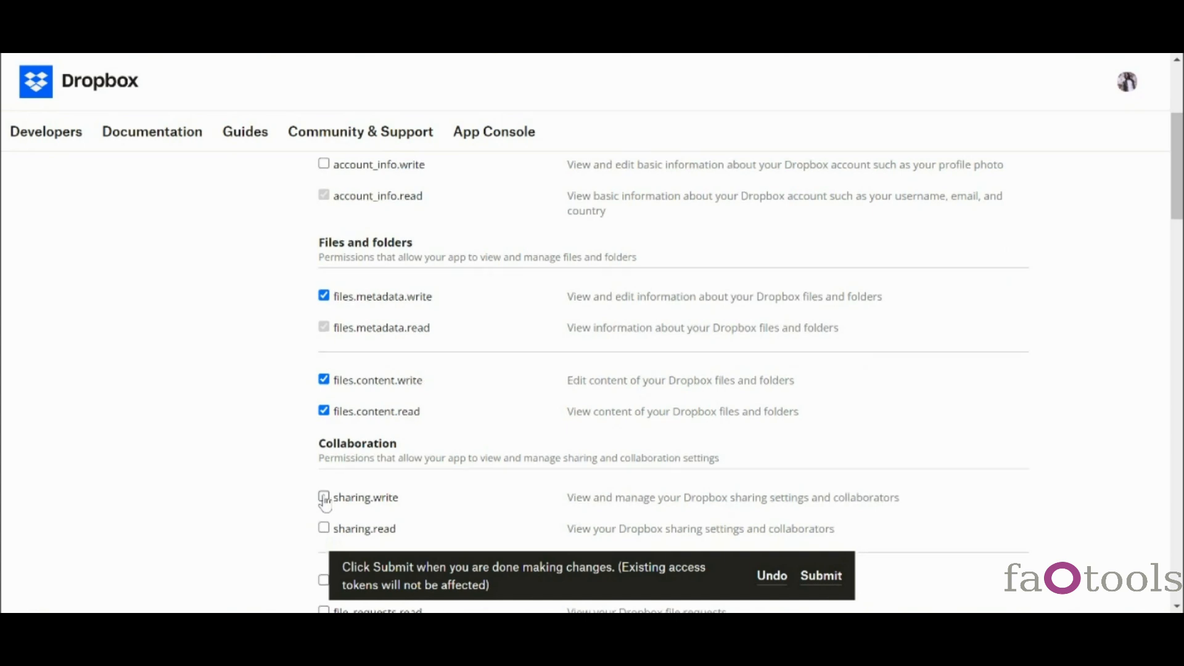
pyautogui.scroll(-3, 324, 493)
pyautogui.click(324, 416)
pyautogui.scroll(-3, 473, 468)
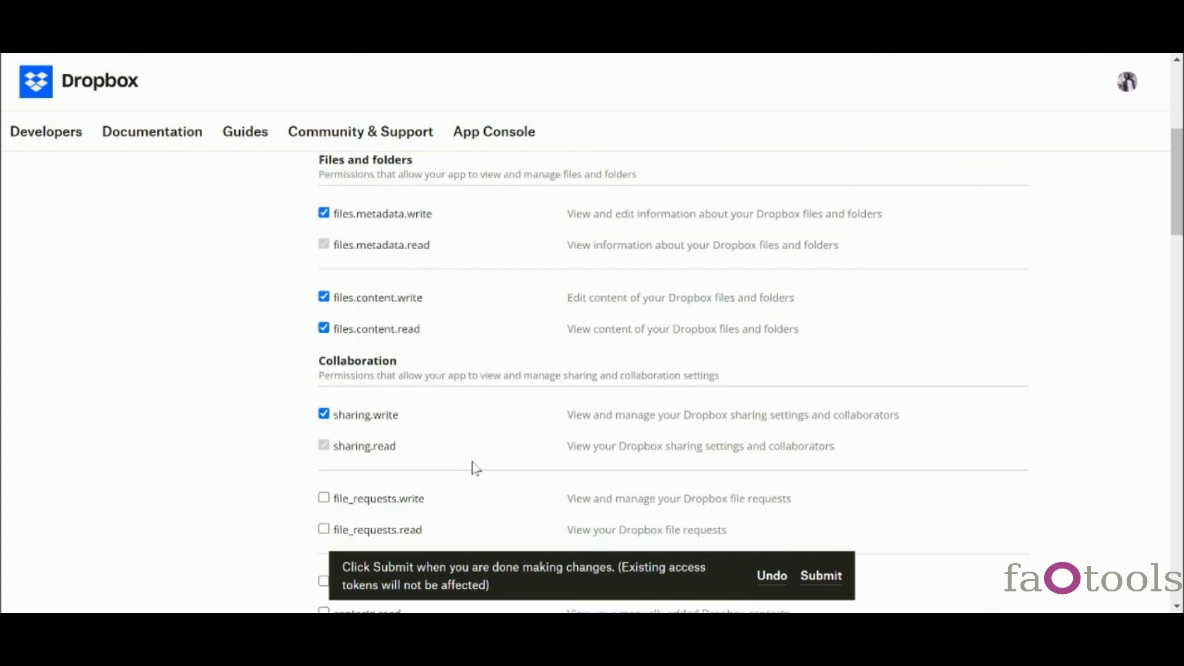
pyautogui.scroll(-3, 475, 468)
pyautogui.scroll(-3, 473, 465)
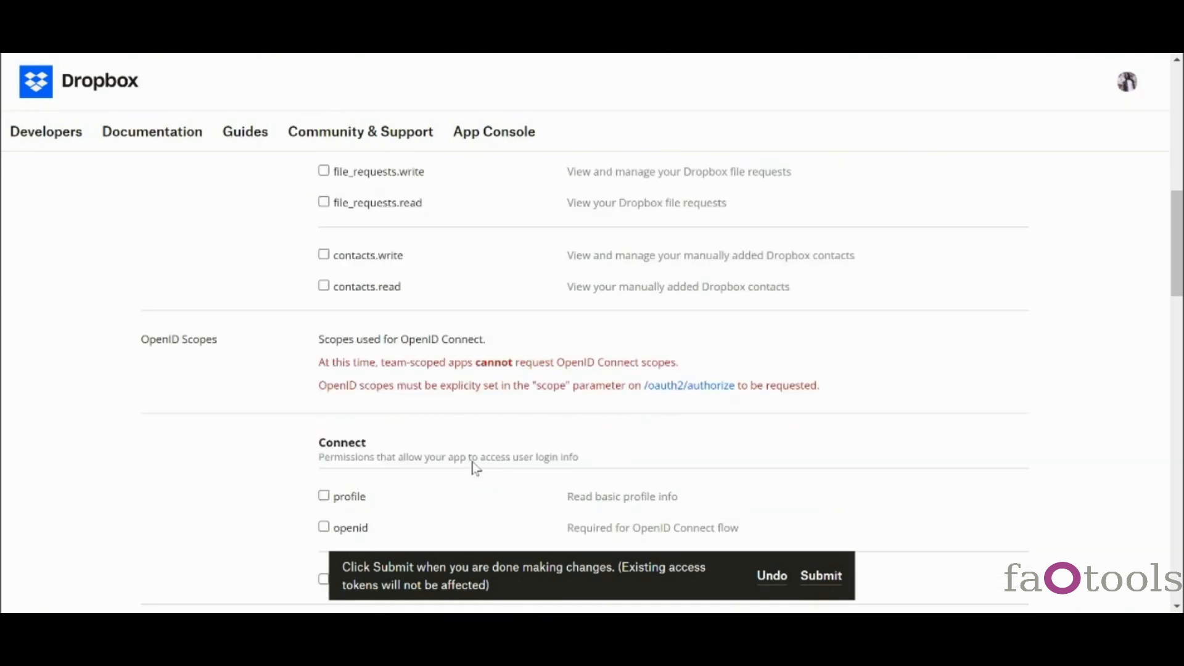
pyautogui.scroll(-5, 473, 464)
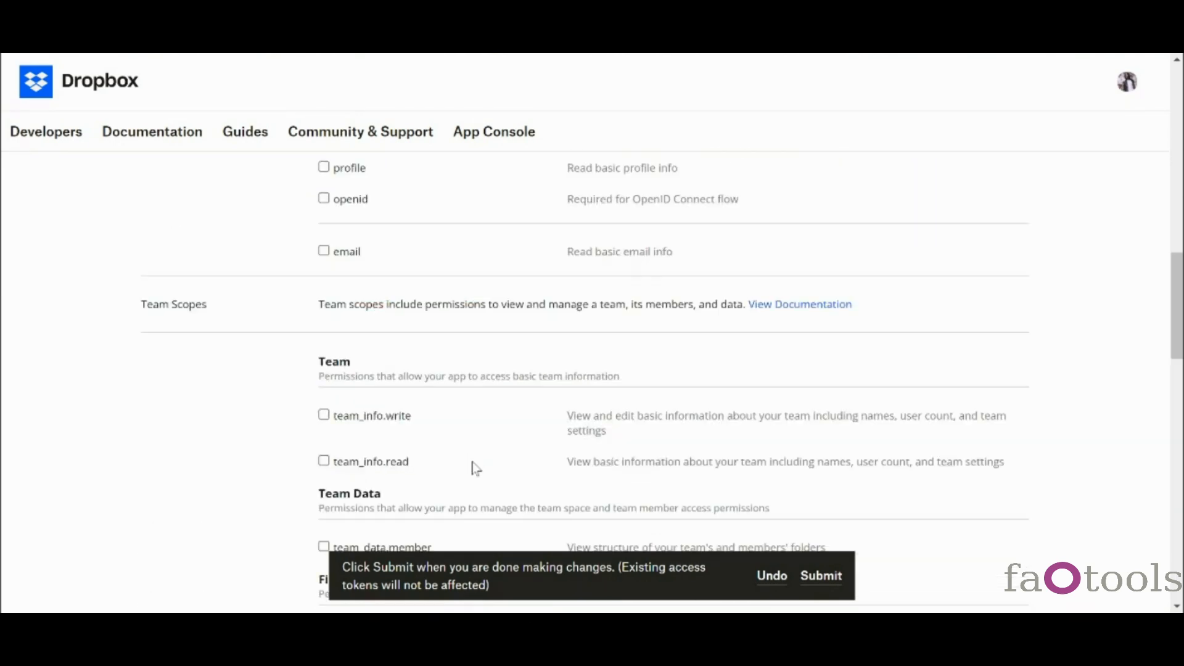
pyautogui.scroll(-3, 476, 469)
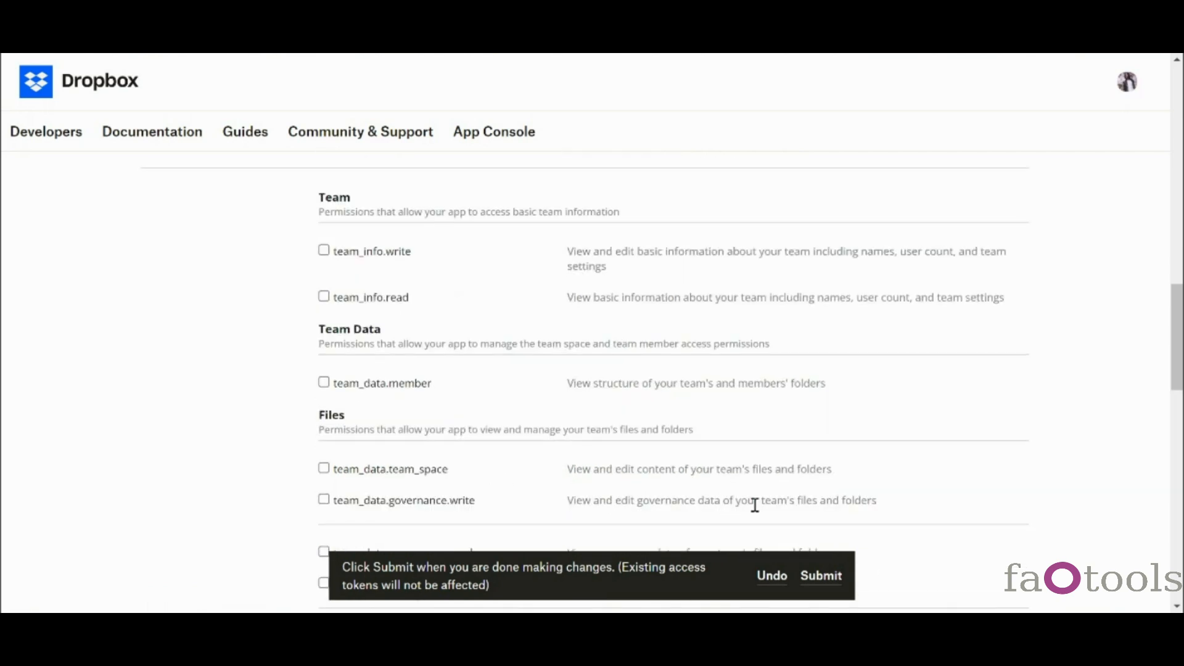
pyautogui.click(814, 578)
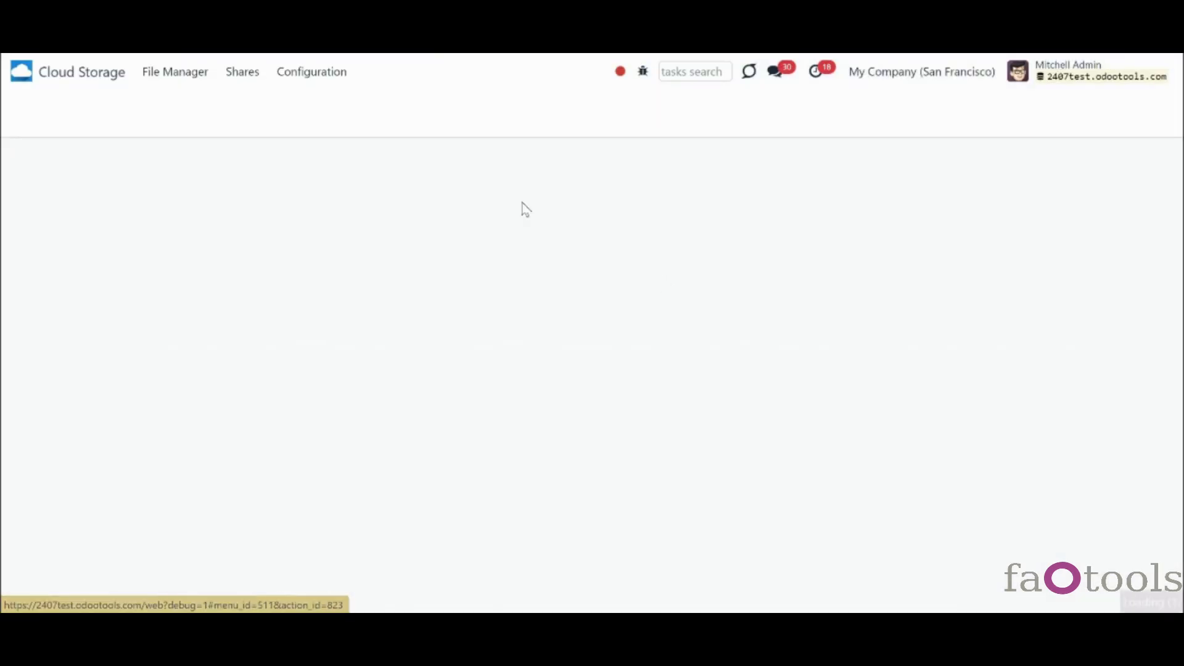
# - Start a new Dropbox-type cloud client named 'Dropbox' with root folder Odoo
pyautogui.click(311, 72)
pyautogui.click(330, 103)
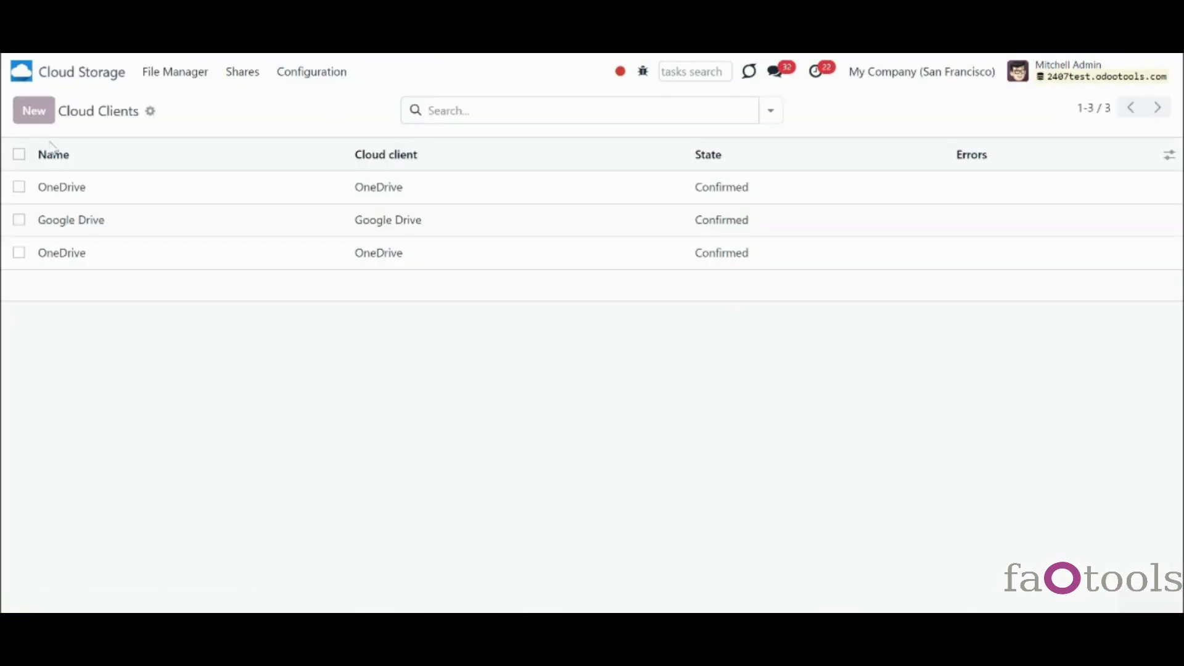
pyautogui.click(36, 115)
pyautogui.click(223, 258)
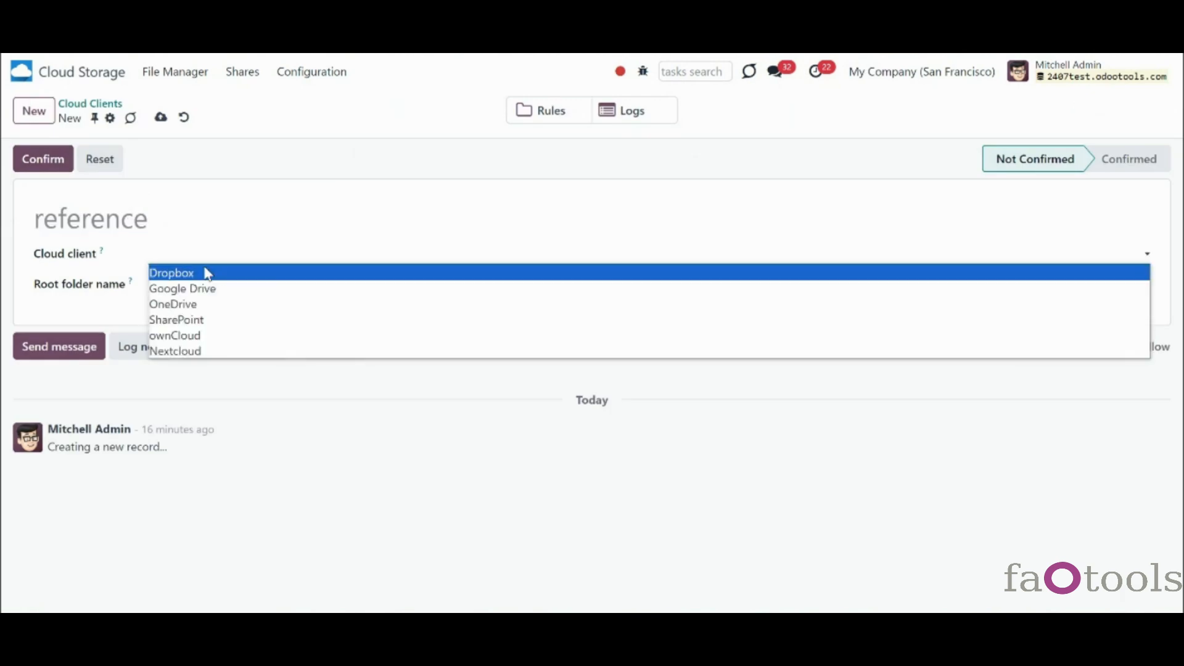
pyautogui.click(179, 272)
pyautogui.click(134, 230)
pyautogui.write('Dropbox')
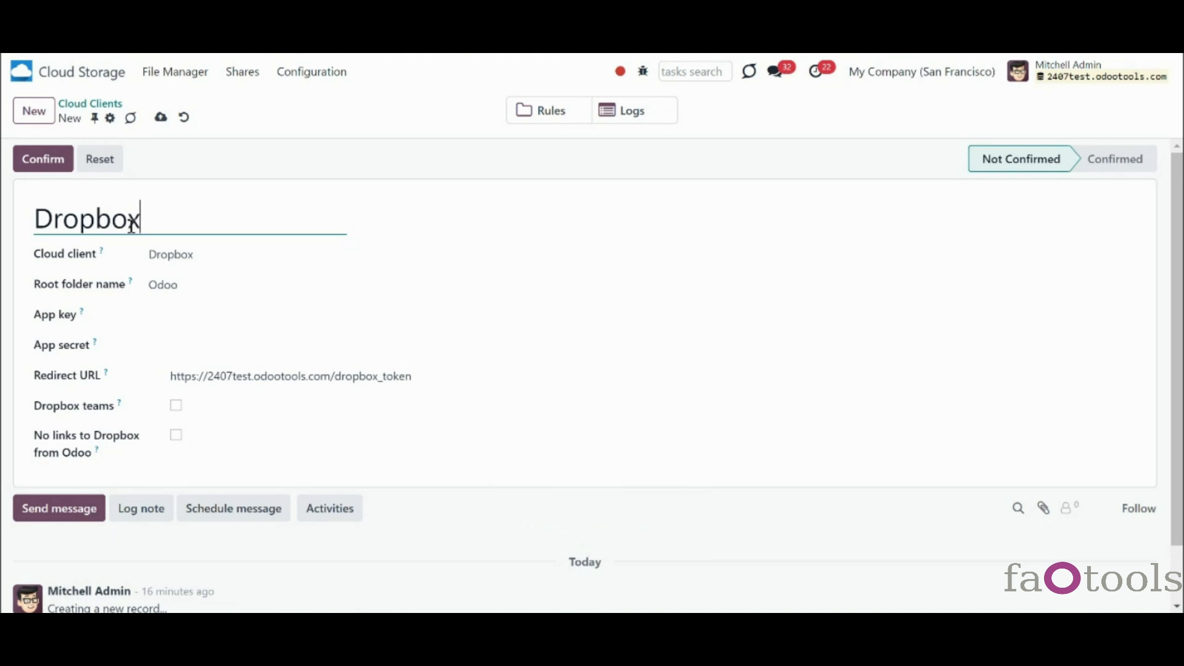
pyautogui.click(223, 292)
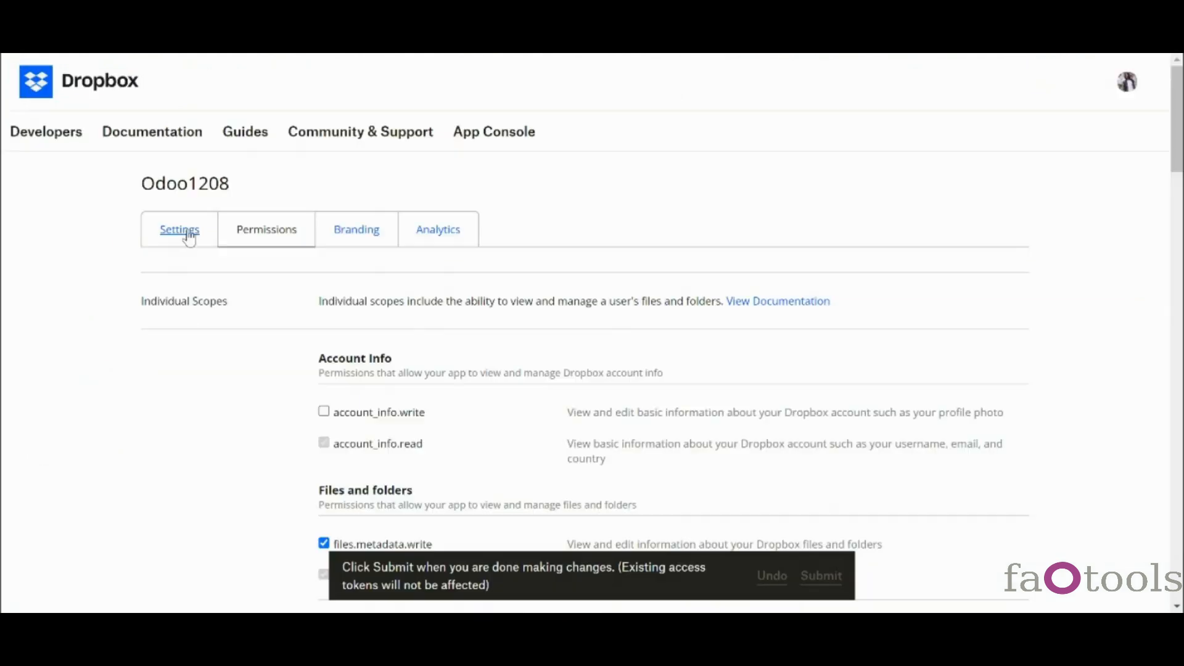
# - Copy the App key and App secret from the Dropbox console into Odoo and enable Dropbox teams
pyautogui.click(184, 233)
pyautogui.scroll(-3, 589, 341)
pyautogui.scroll(-4, 586, 341)
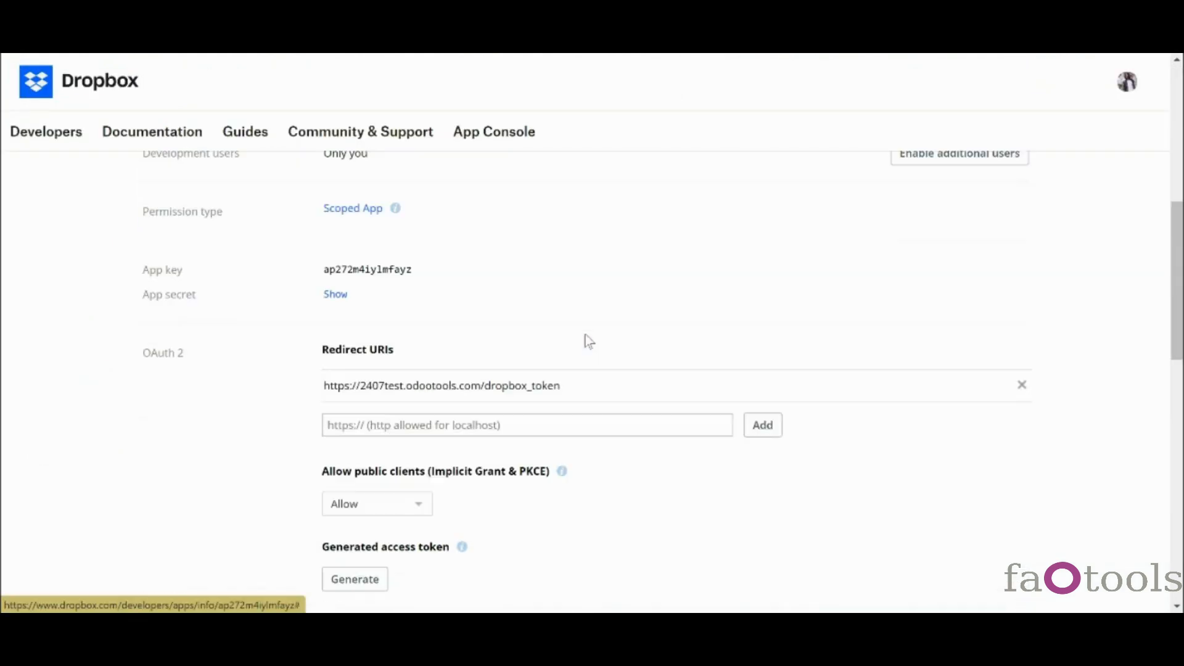
pyautogui.moveTo(423, 258); pyautogui.dragTo(325, 262)
pyautogui.hotkey('ctrl', 'c')
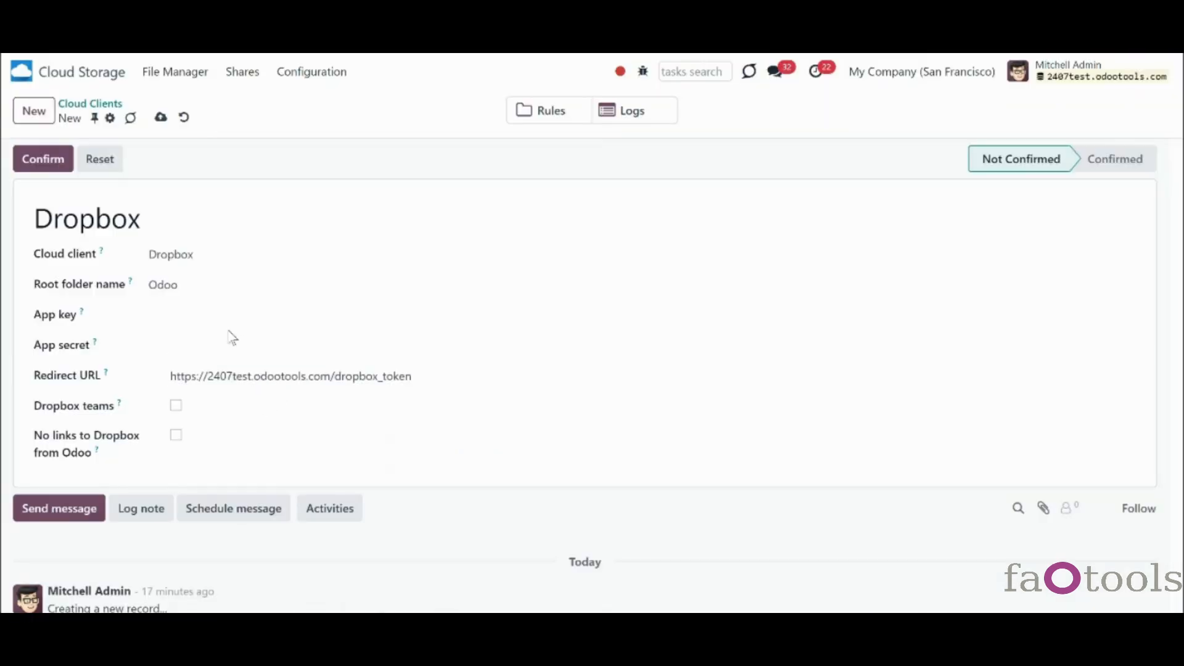
pyautogui.click(223, 311)
pyautogui.hotkey('ctrl', 'v')
pyautogui.click(207, 344)
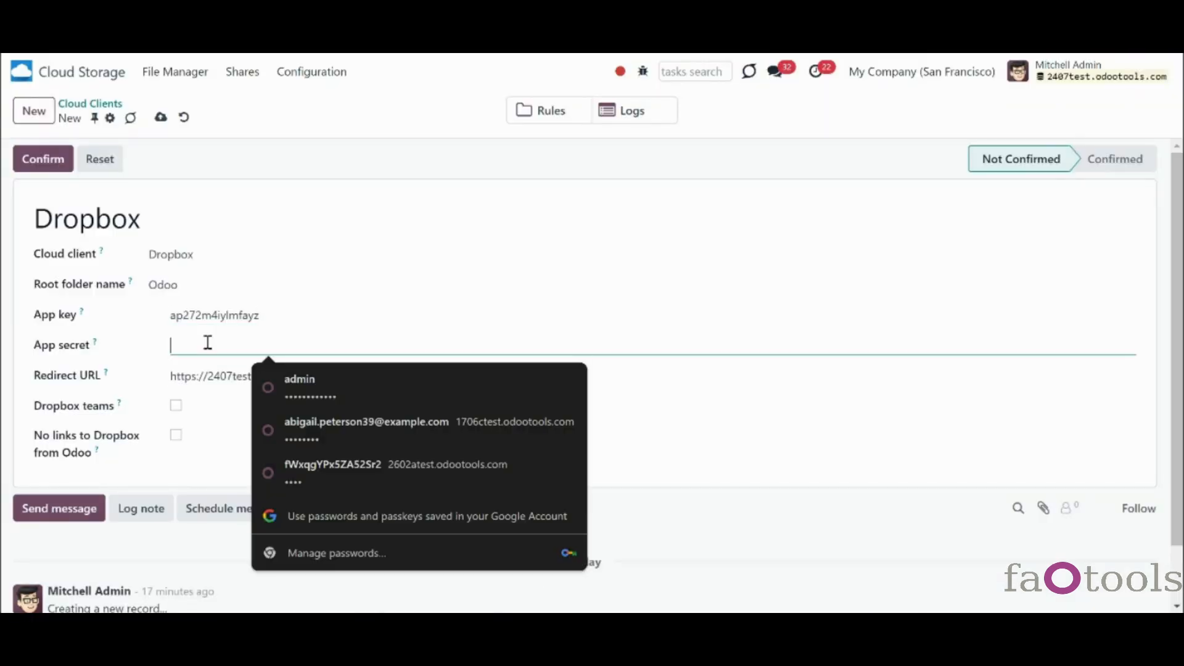
pyautogui.hotkey('ctrl', 'v')
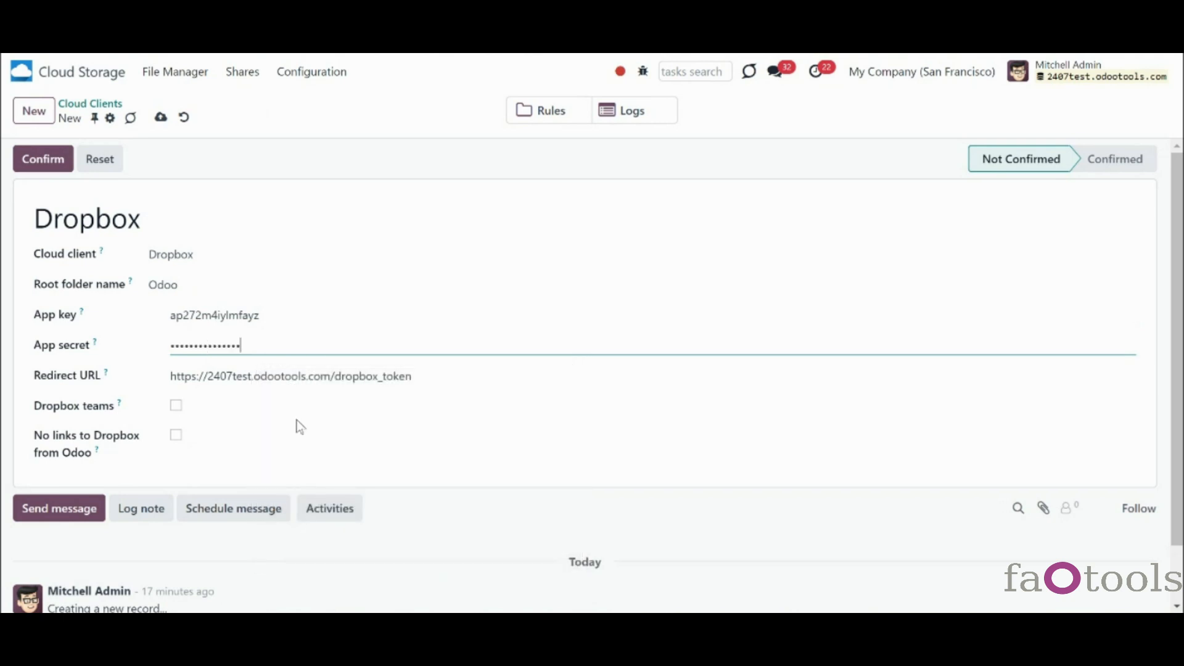
pyautogui.click(176, 405)
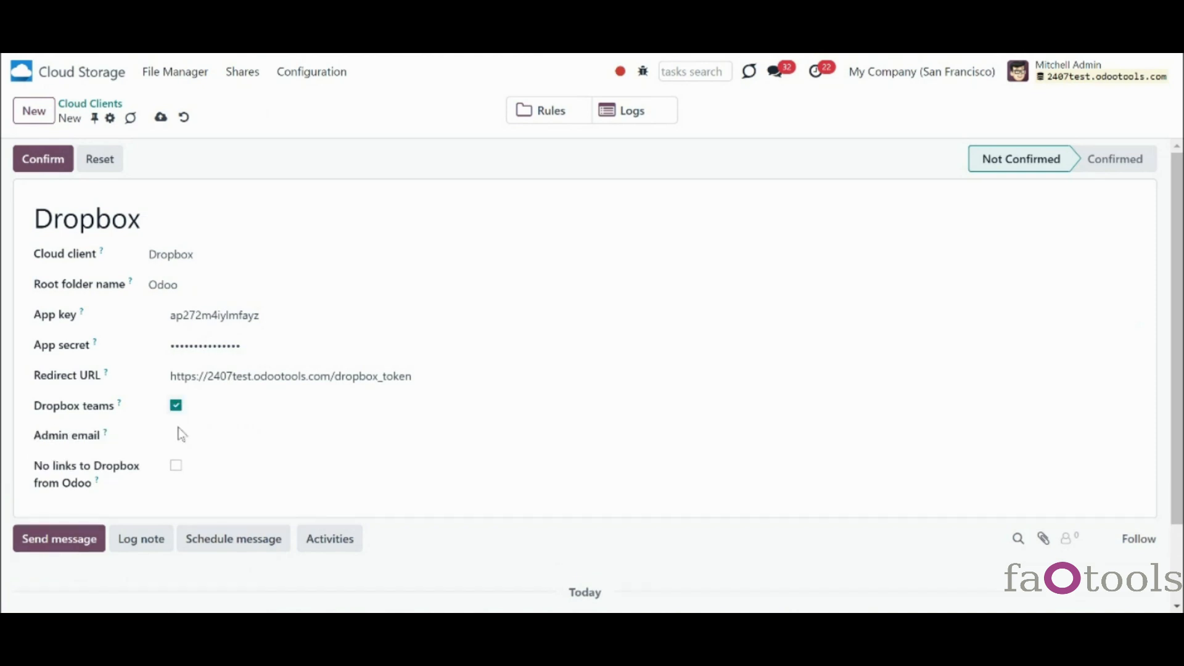
pyautogui.click(177, 435)
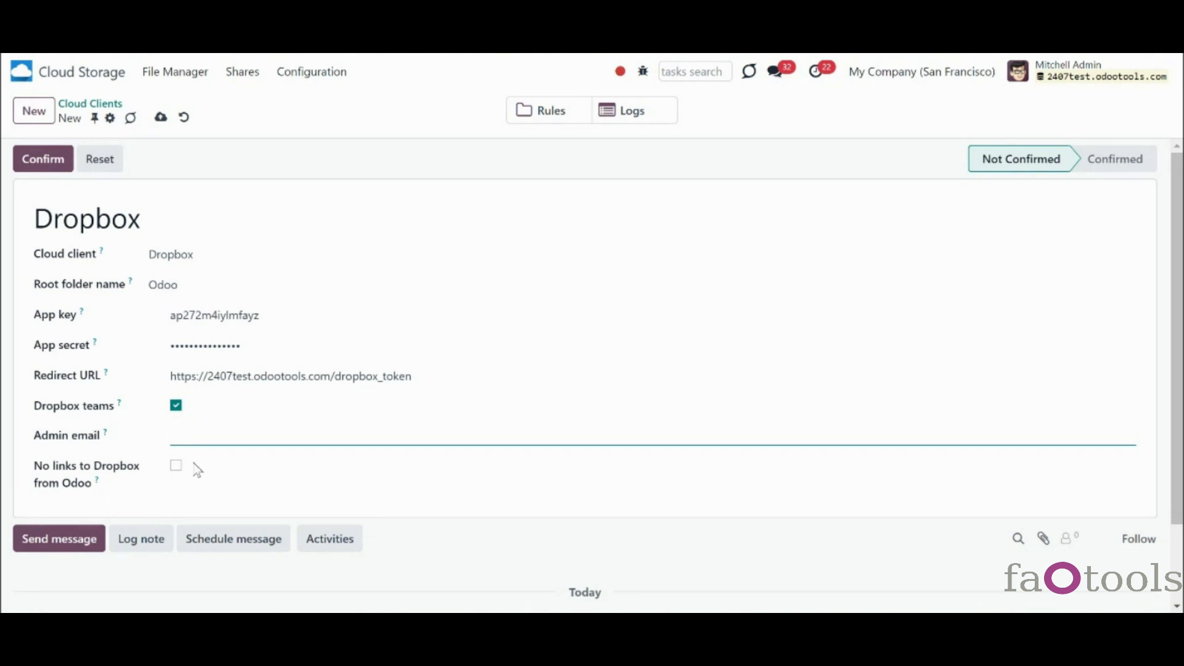
pyautogui.click(176, 467)
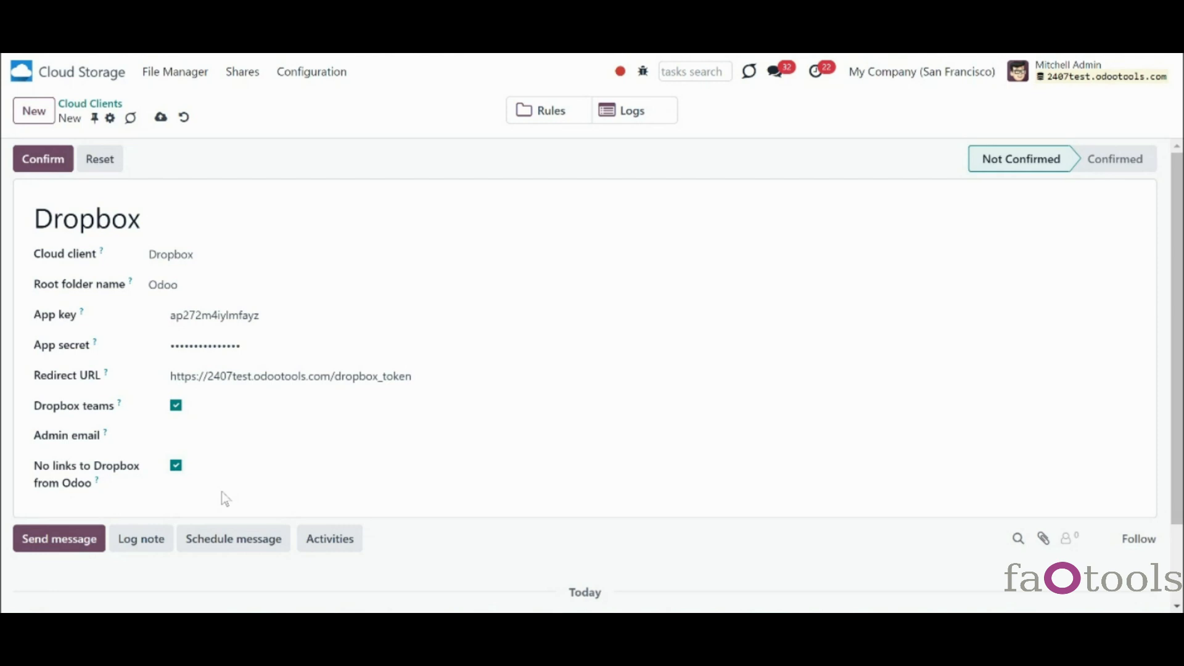
pyautogui.click(177, 465)
# - Untick Dropbox teams, confirm the client, and allow Odoo access on Dropbox's authorization pages
pyautogui.click(176, 405)
pyautogui.click(43, 159)
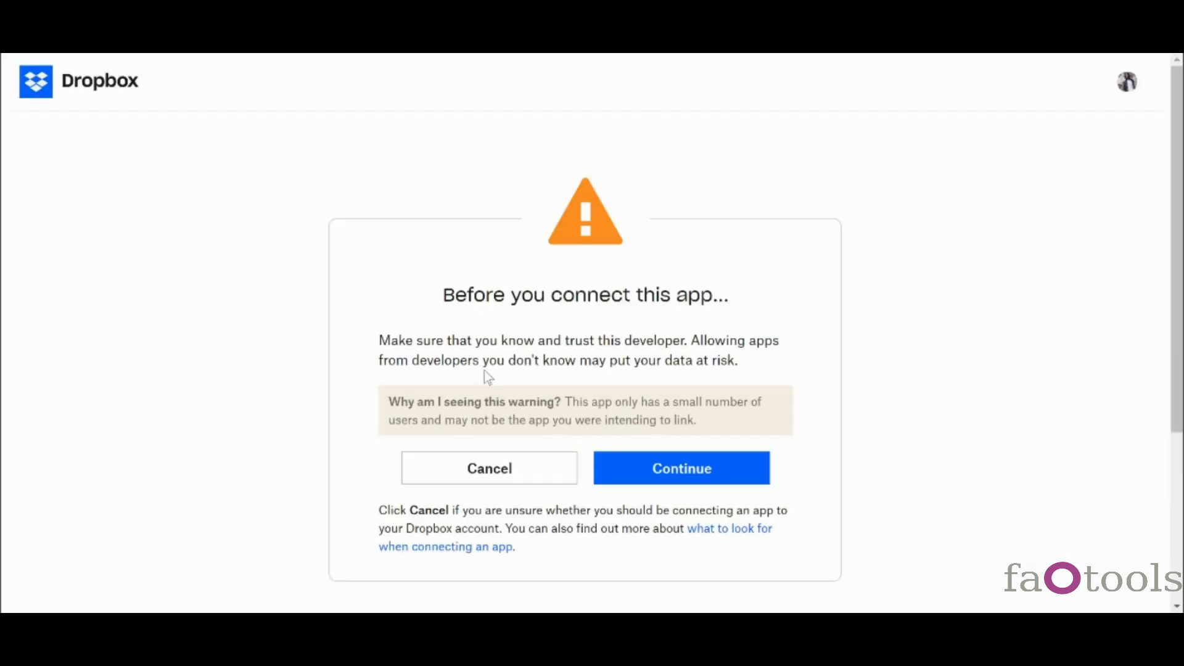
pyautogui.click(680, 477)
pyautogui.click(684, 369)
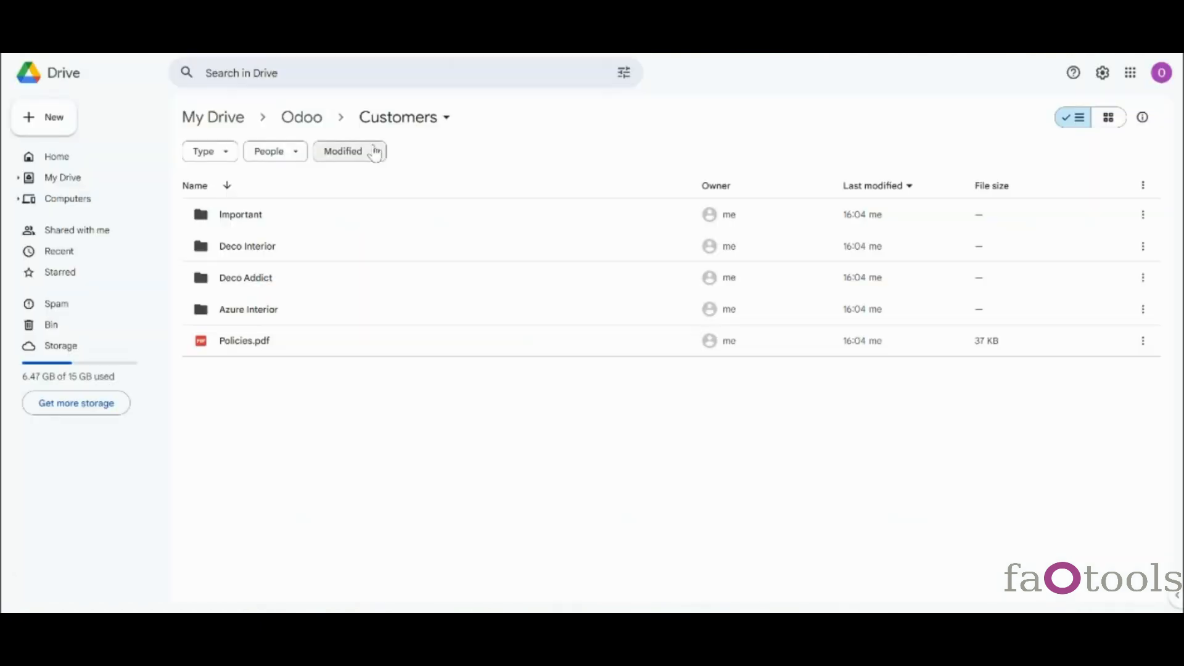
# - Navigate Google Drive from My Drive into Odoo > Customers, then go back to the Odoo tab
pyautogui.click(298, 120)
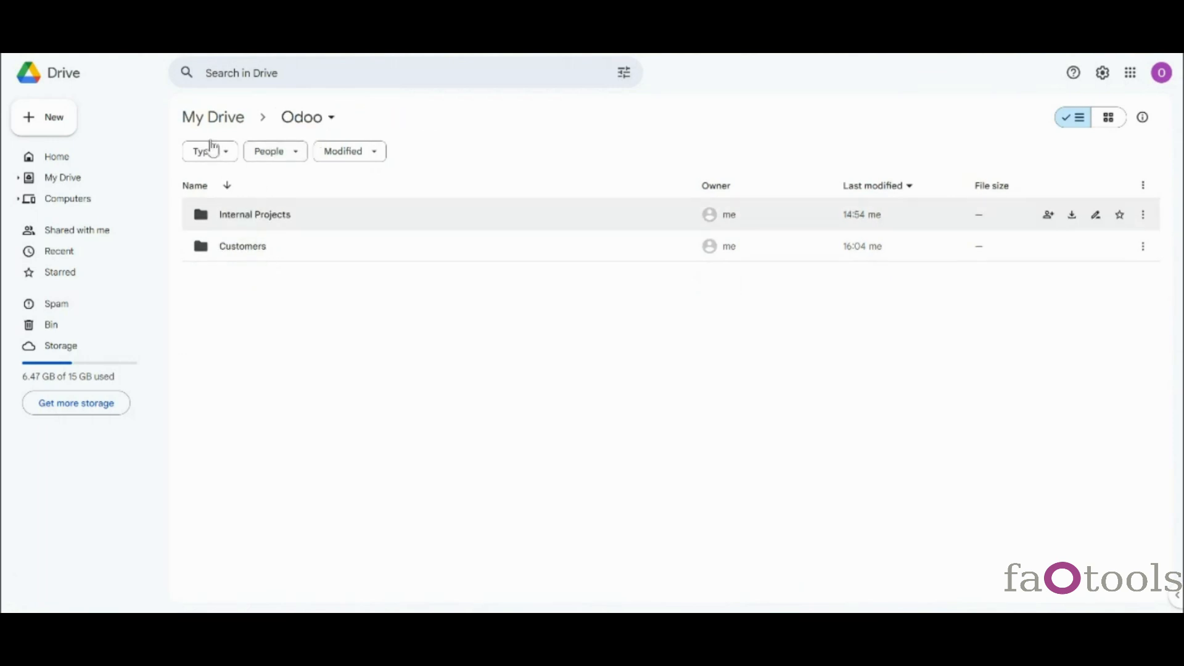
pyautogui.click(214, 120)
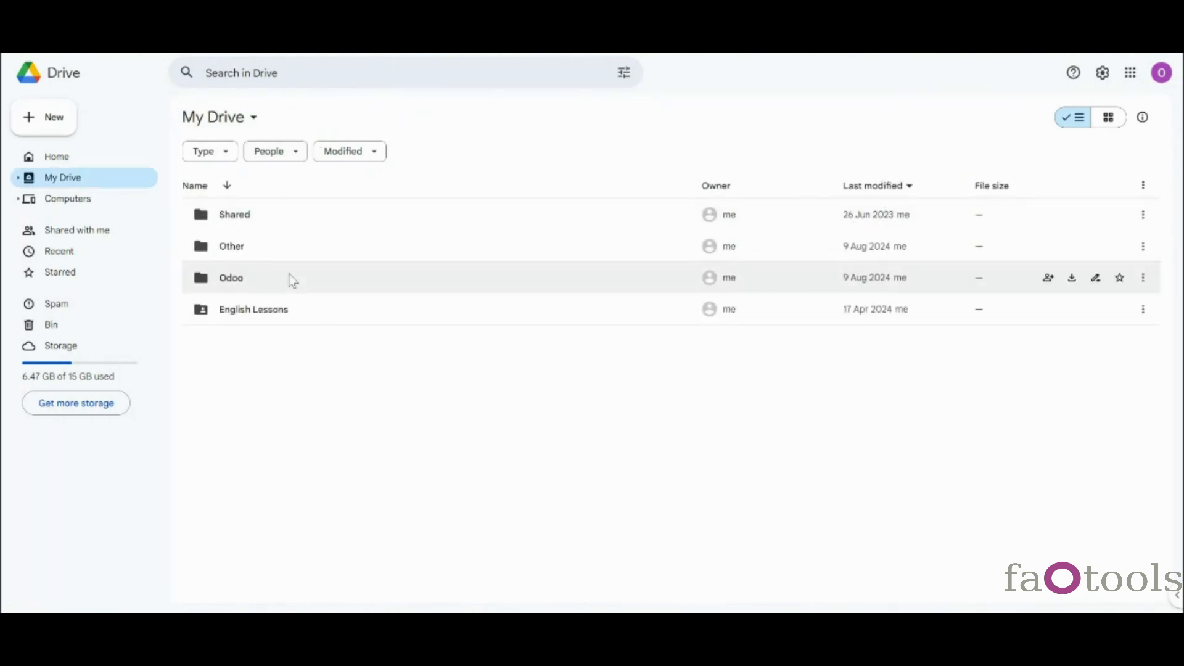
pyautogui.click(248, 275)
pyautogui.doubleClick(250, 278)
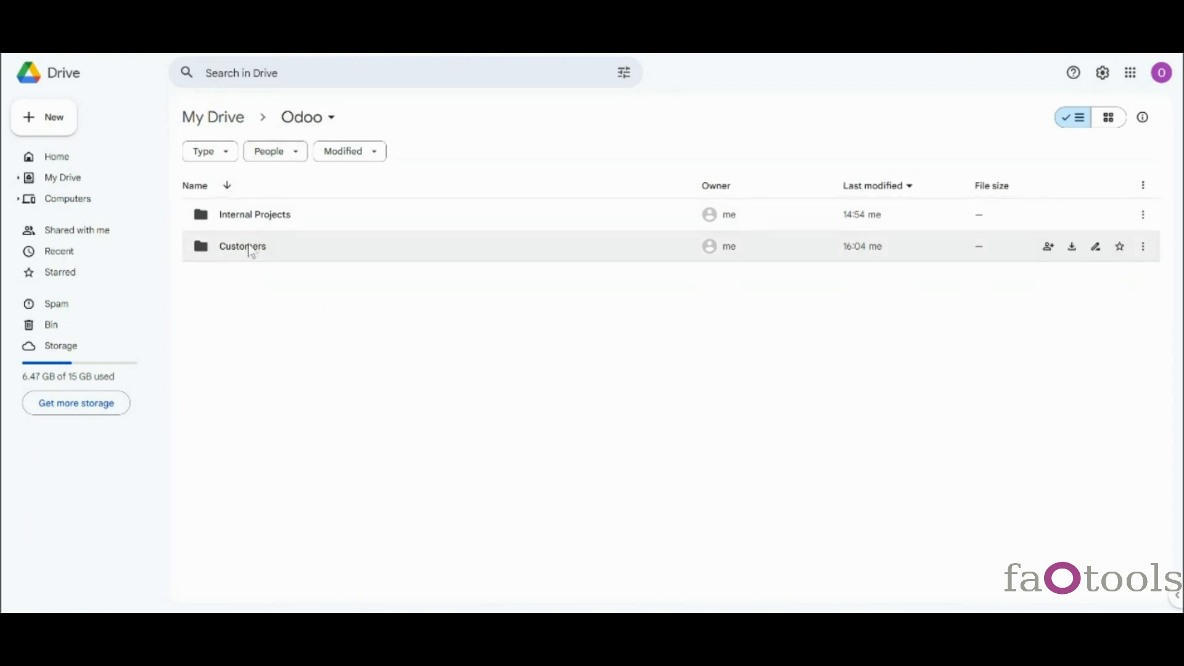
pyautogui.click(283, 259)
pyautogui.doubleClick(283, 259)
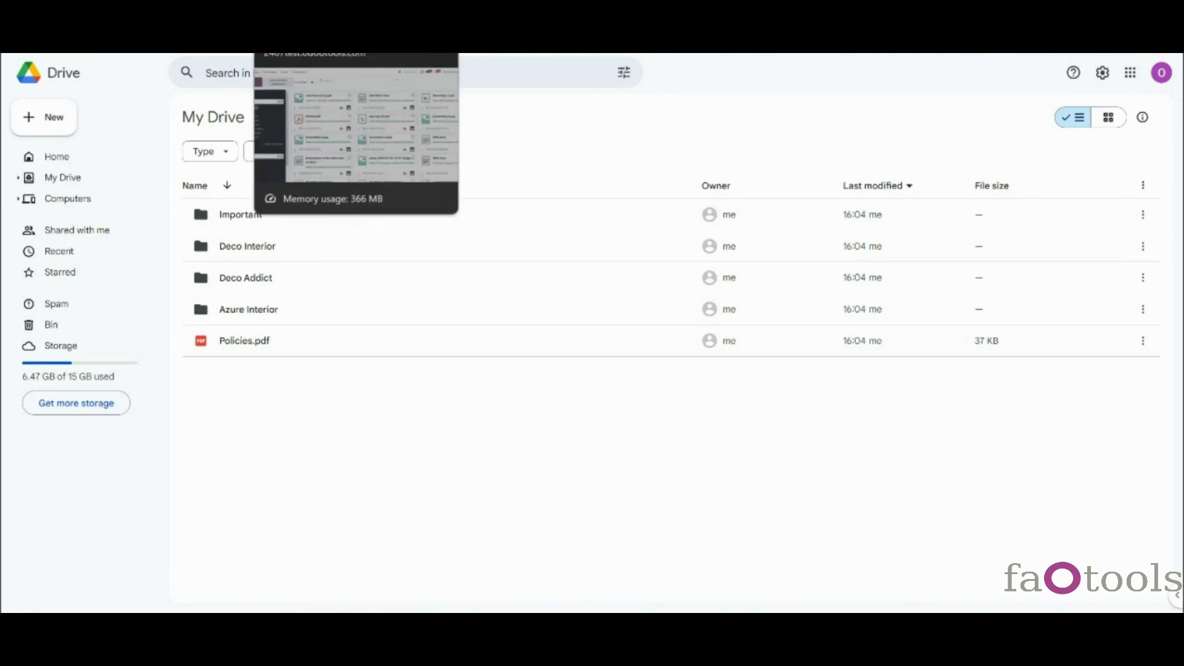
pyautogui.click(314, 12)
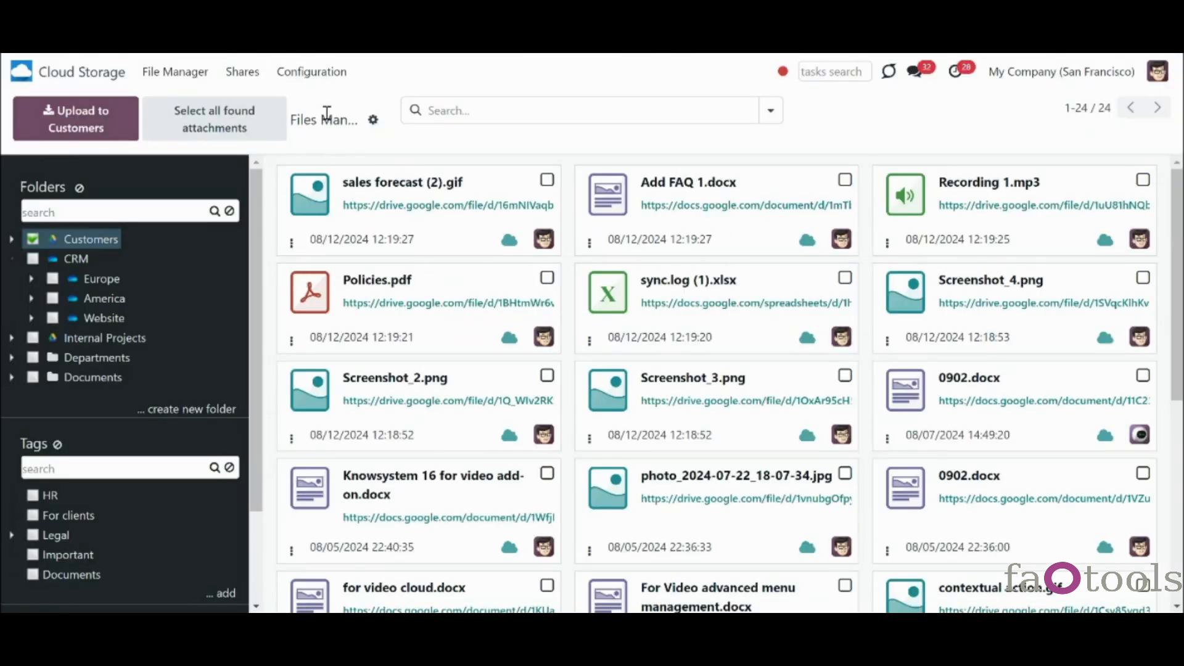
pyautogui.click(312, 71)
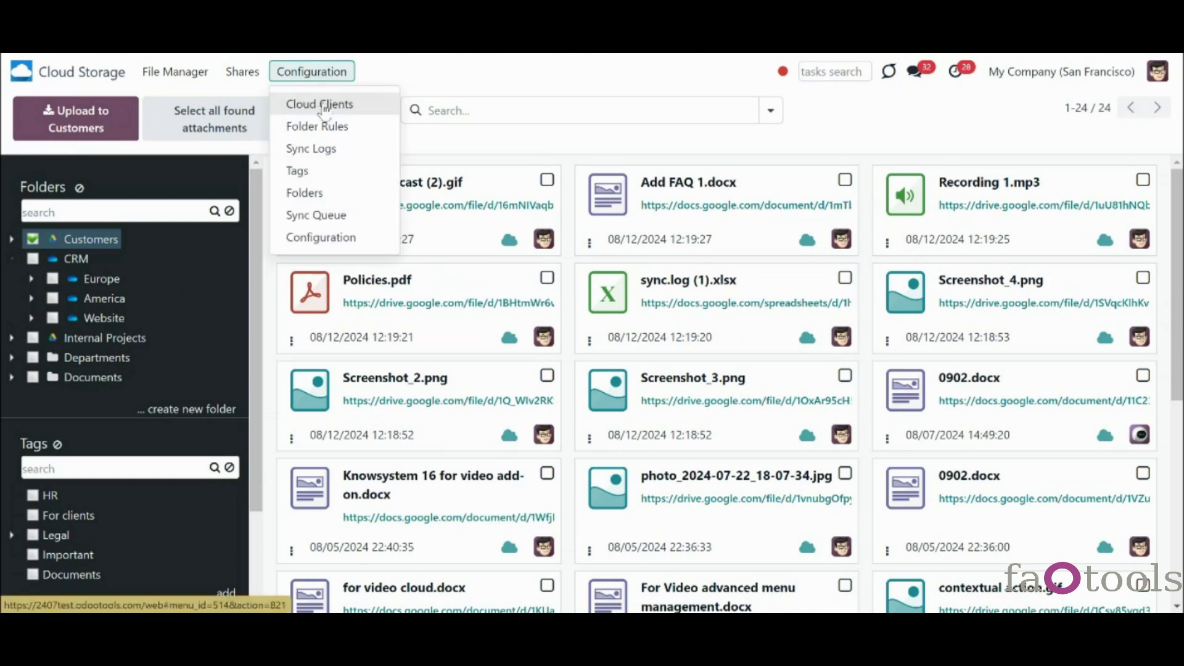
# - Open the Customers folder rule from the Auto Folders Rules list and return to the list
pyautogui.click(328, 126)
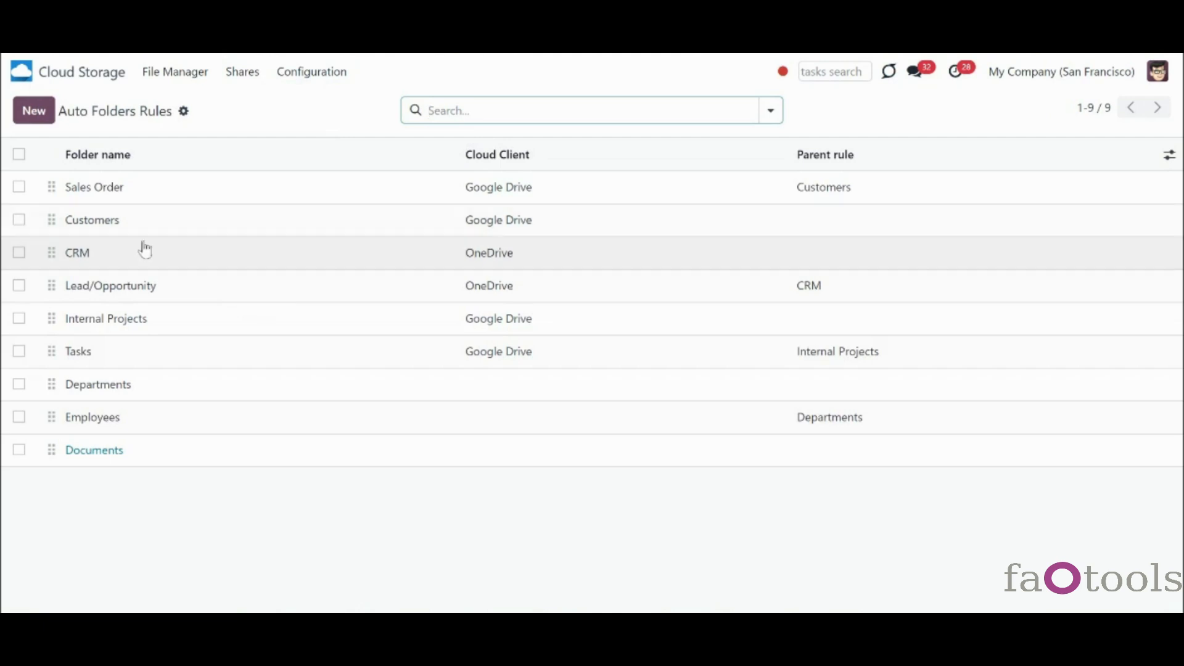
pyautogui.click(374, 227)
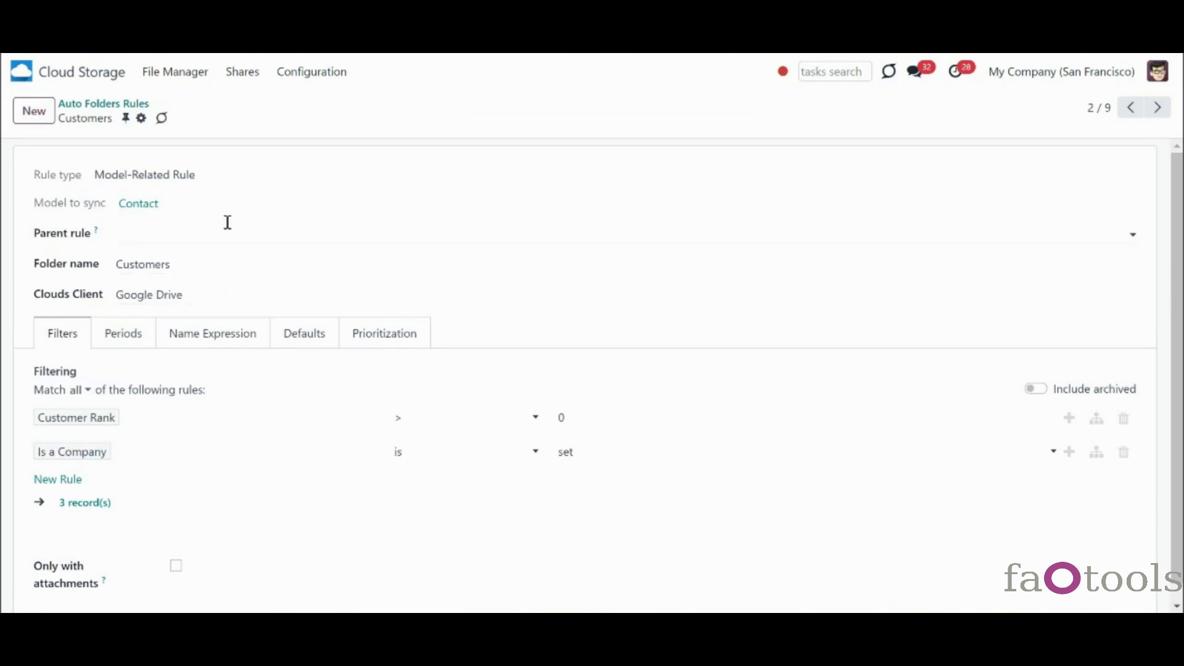
pyautogui.click(148, 110)
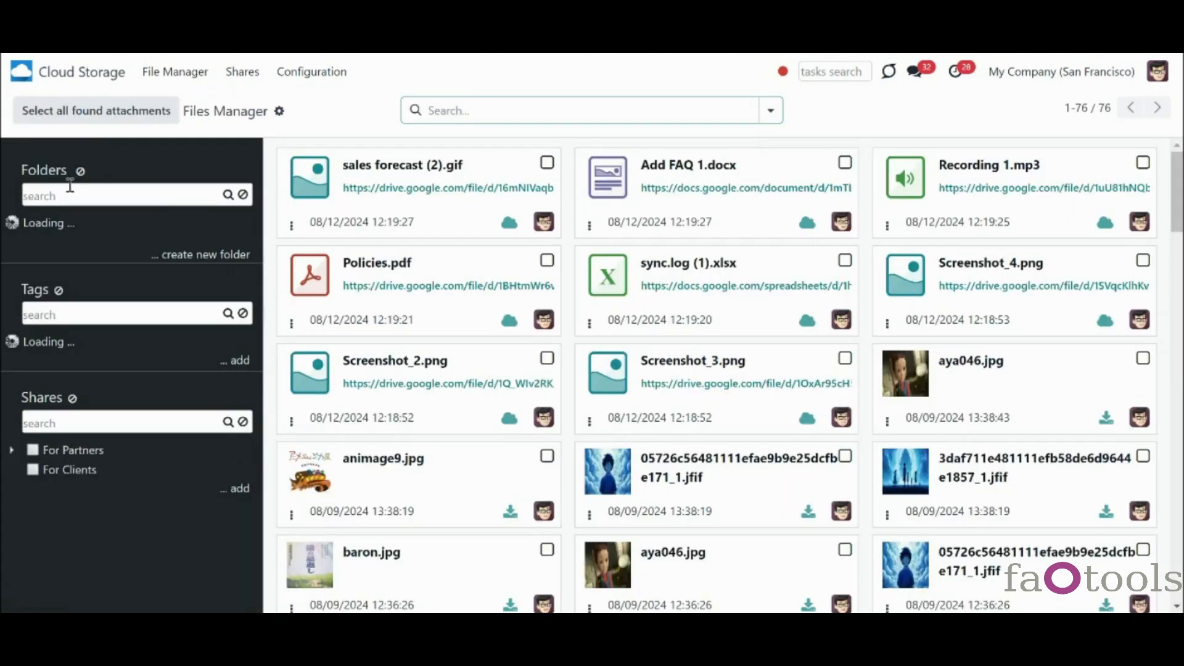
# - Inspect the Customers subfolder tree in the file manager, then display the Auto Folders Rules list
pyautogui.click(33, 224)
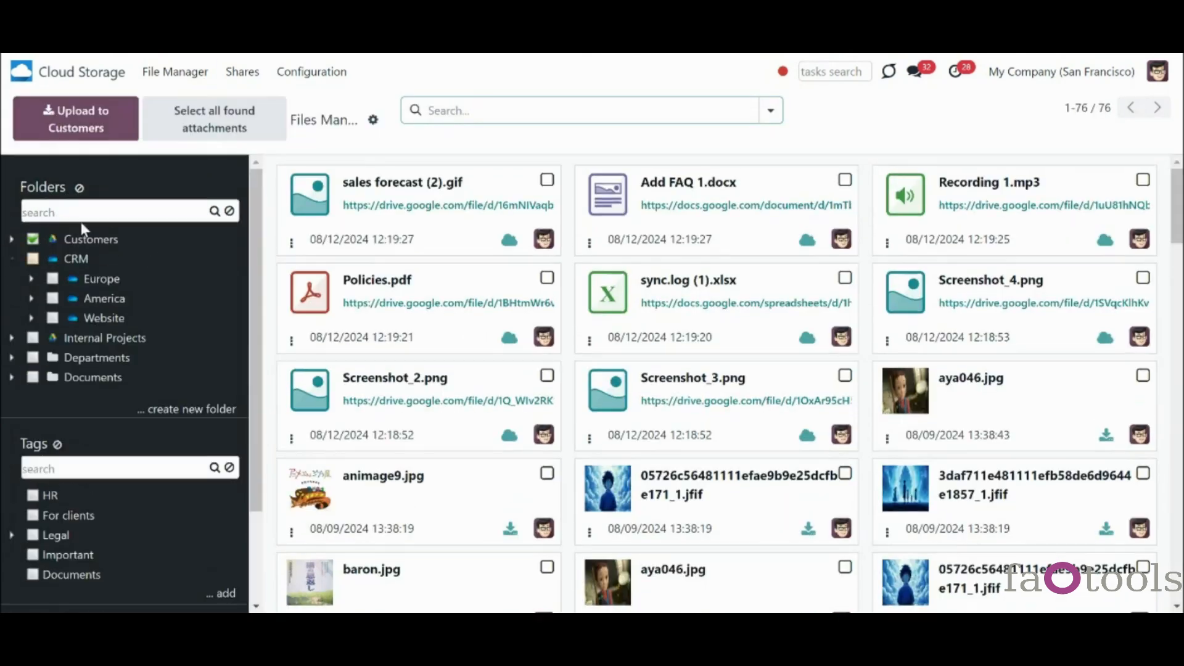
pyautogui.click(11, 239)
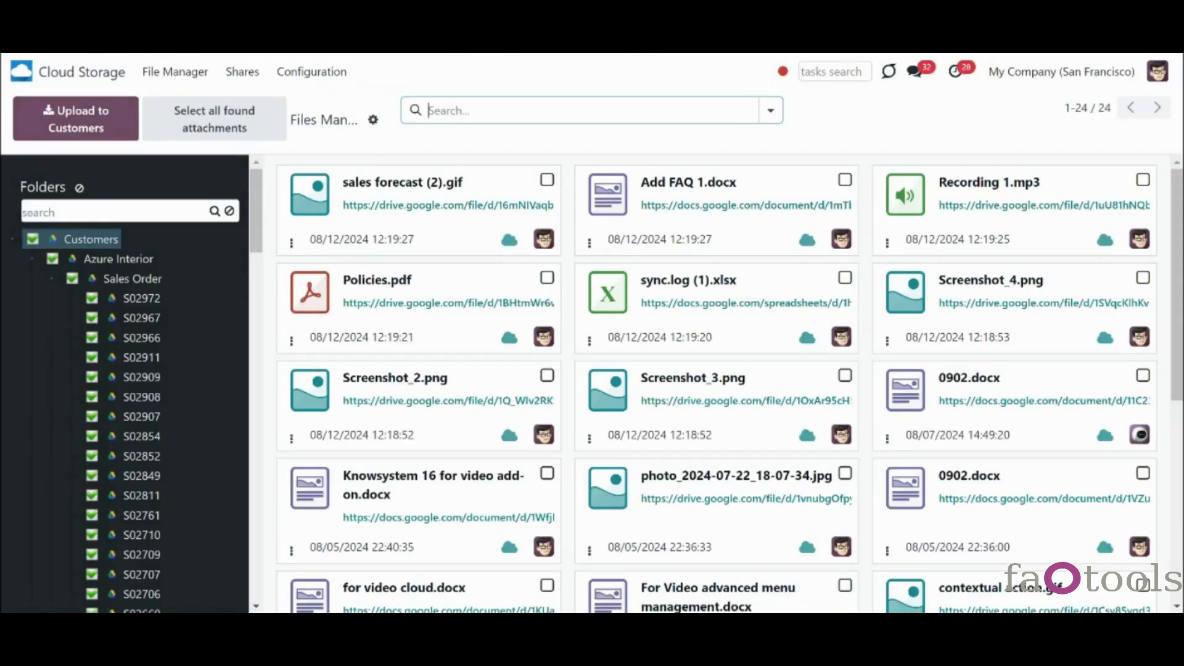
pyautogui.click(313, 72)
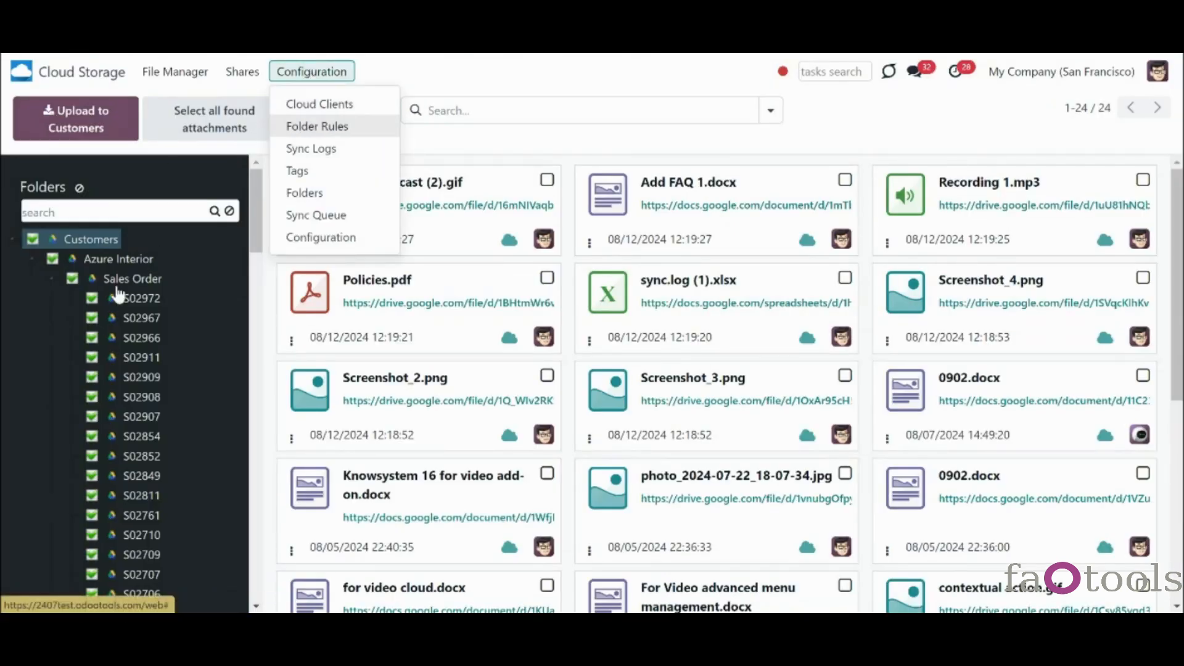
pyautogui.click(31, 258)
pyautogui.click(13, 239)
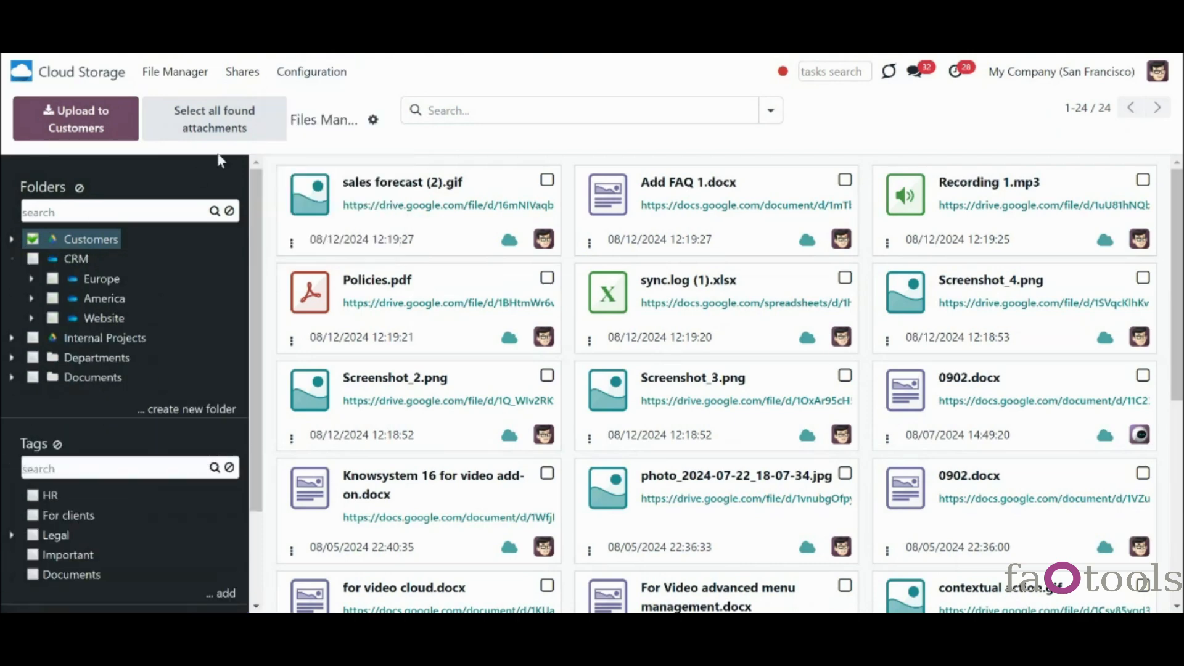
pyautogui.click(312, 71)
pyautogui.click(300, 128)
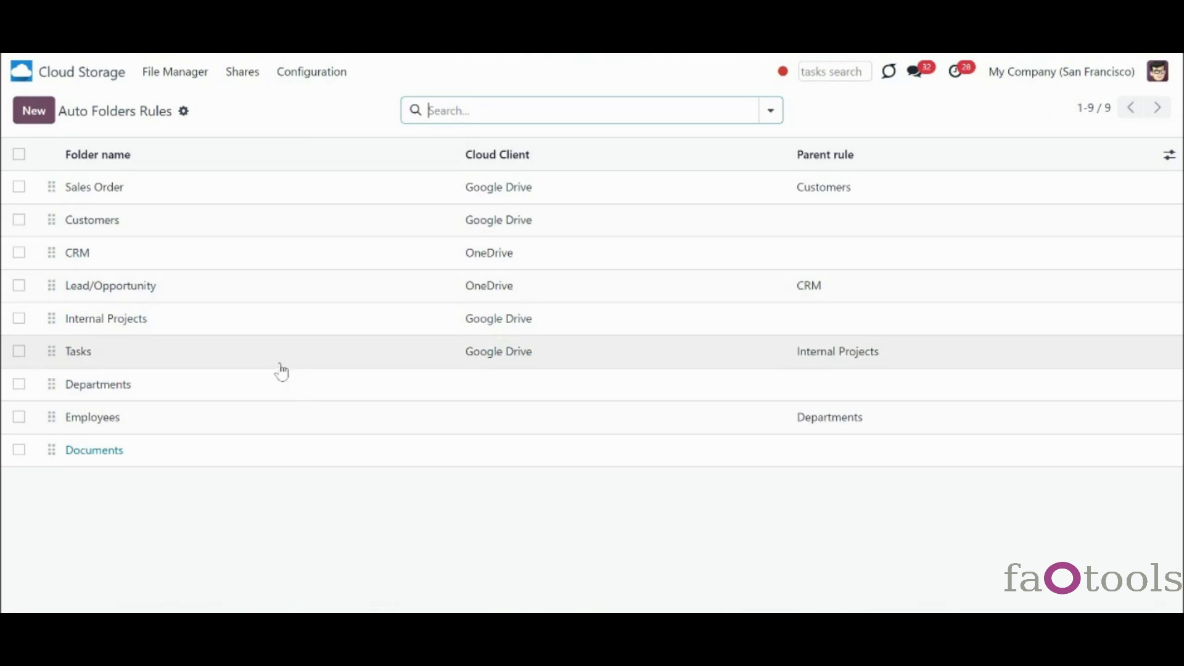
# - Clear Internal Projects from the Tasks rule's Parent rule field and save the rule
pyautogui.click(218, 351)
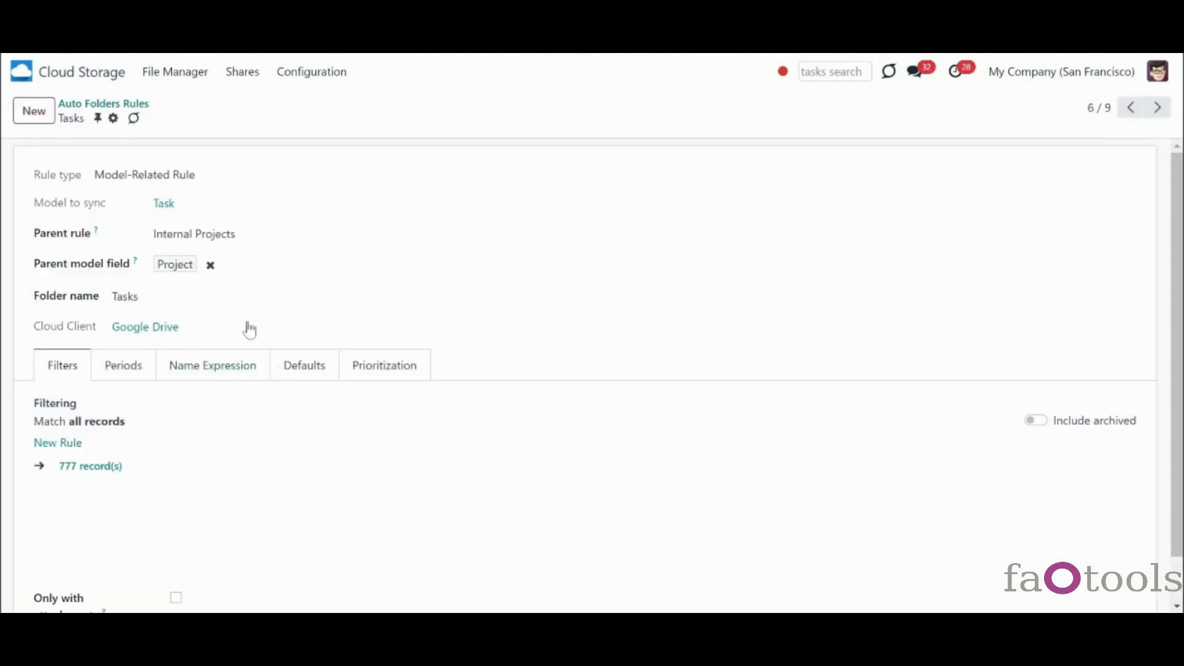
pyautogui.click(269, 233)
pyautogui.press('BackSpace')
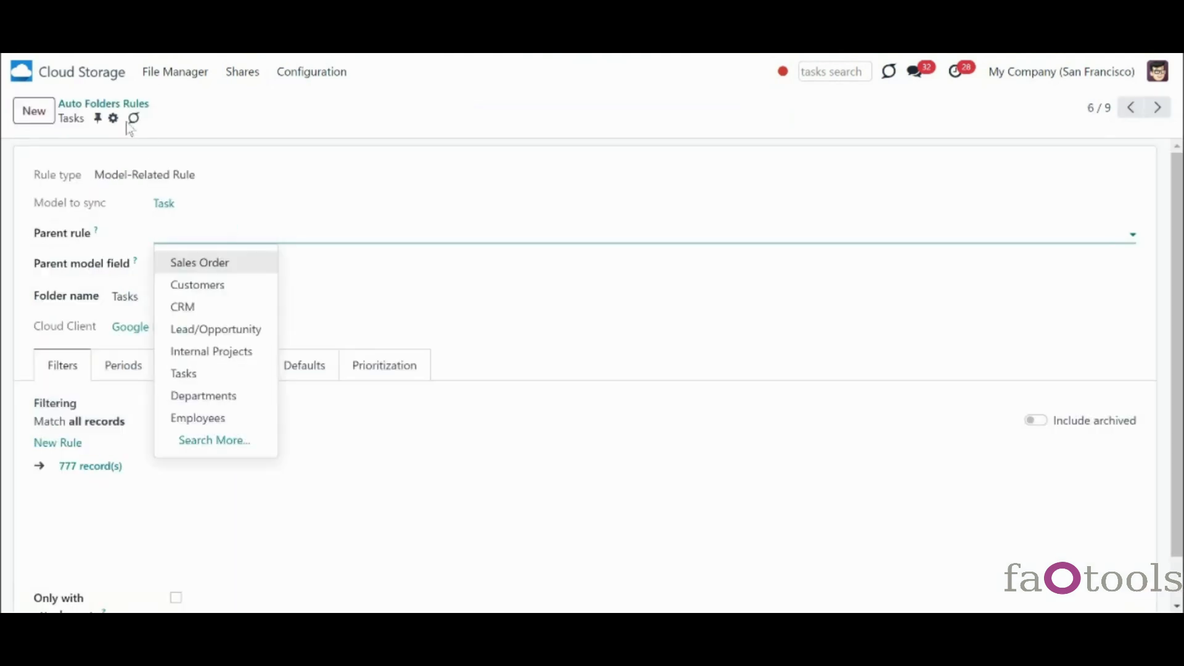
pyautogui.click(199, 141)
pyautogui.click(162, 117)
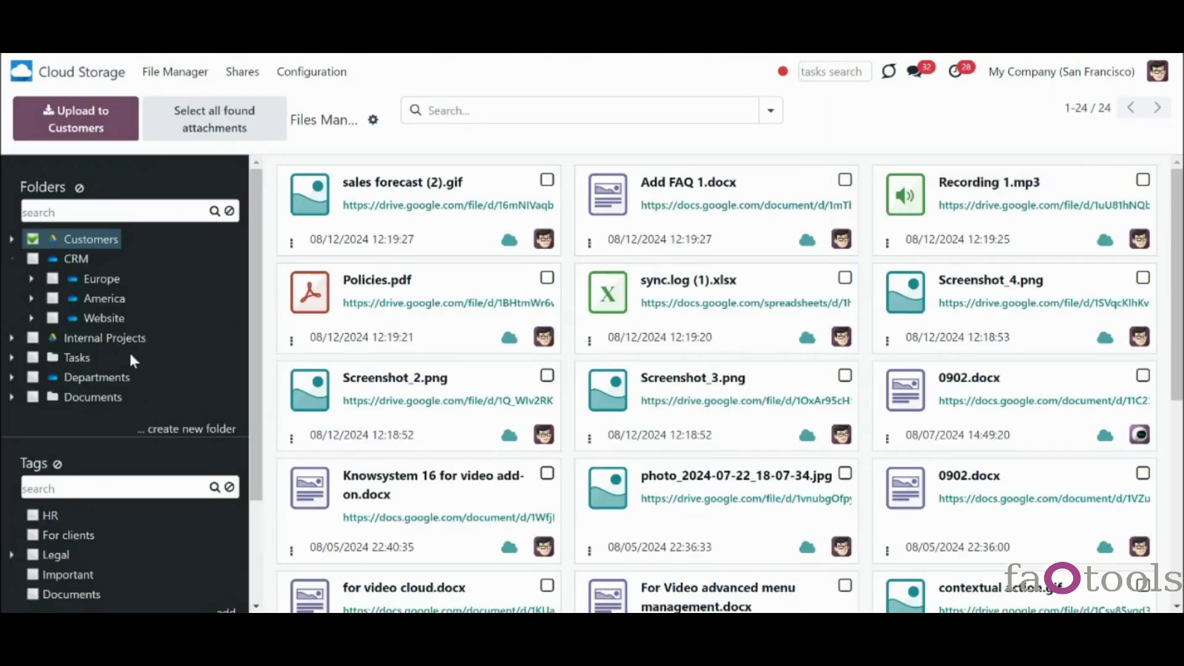
# - Expand and collapse Internal Projects and Tasks in the folder tree to inspect their subfolders
pyautogui.click(11, 338)
pyautogui.click(11, 396)
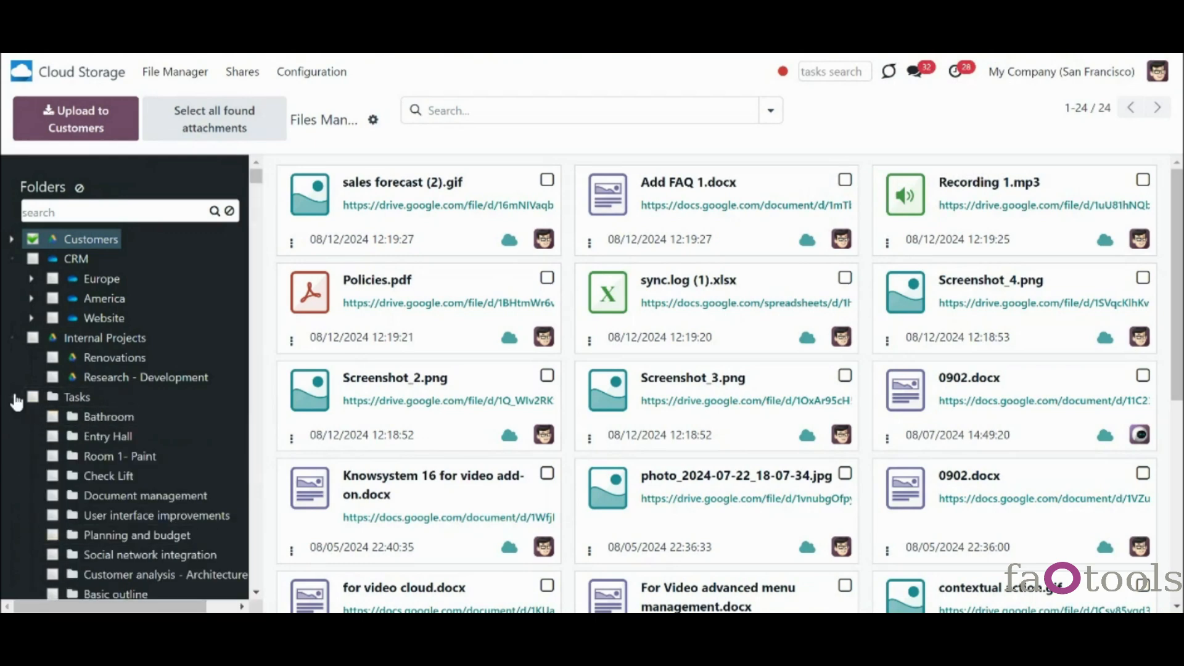
pyautogui.scroll(-2, 20, 414)
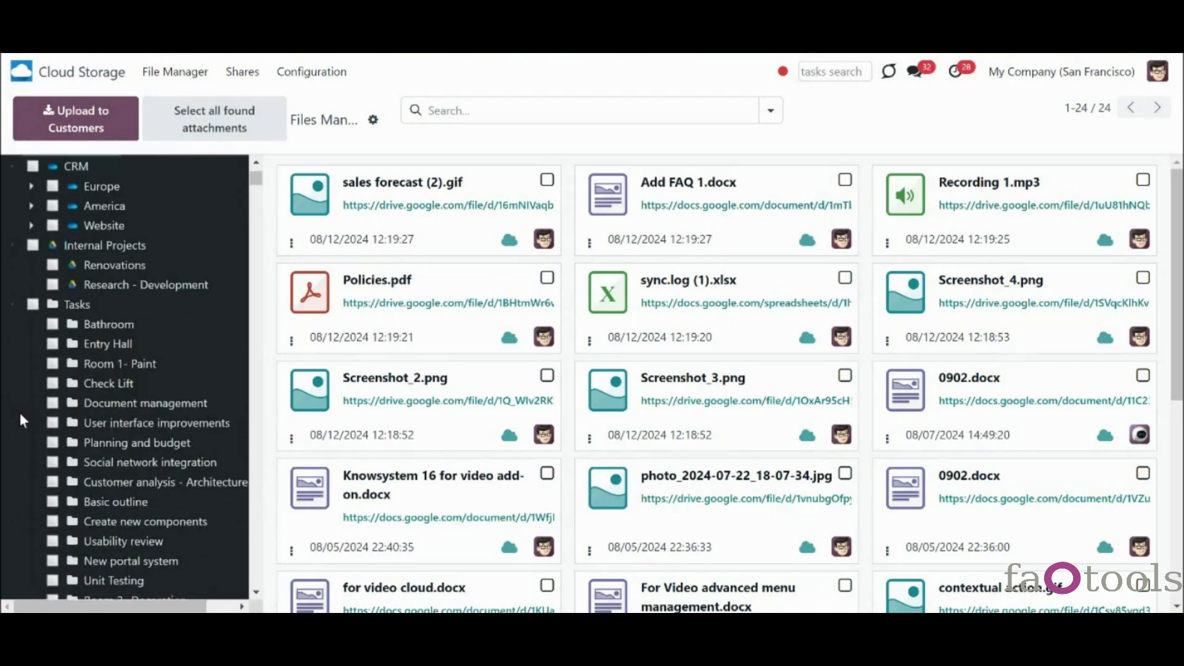
pyautogui.scroll(2, 20, 414)
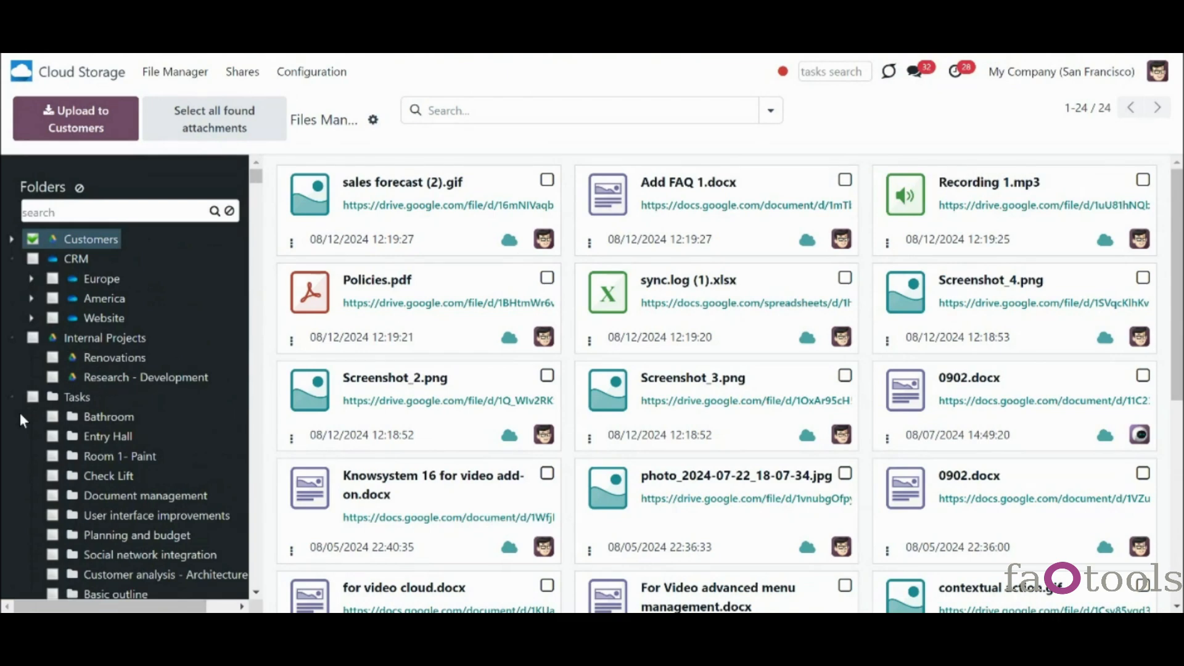
pyautogui.click(13, 396)
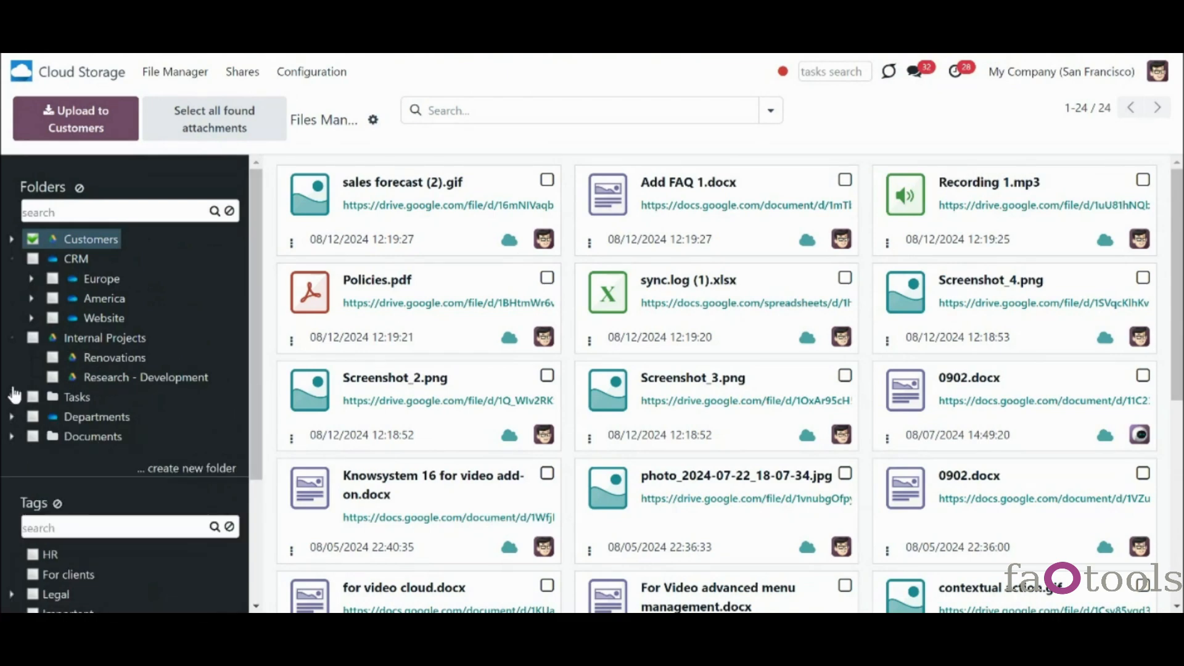
pyautogui.click(16, 338)
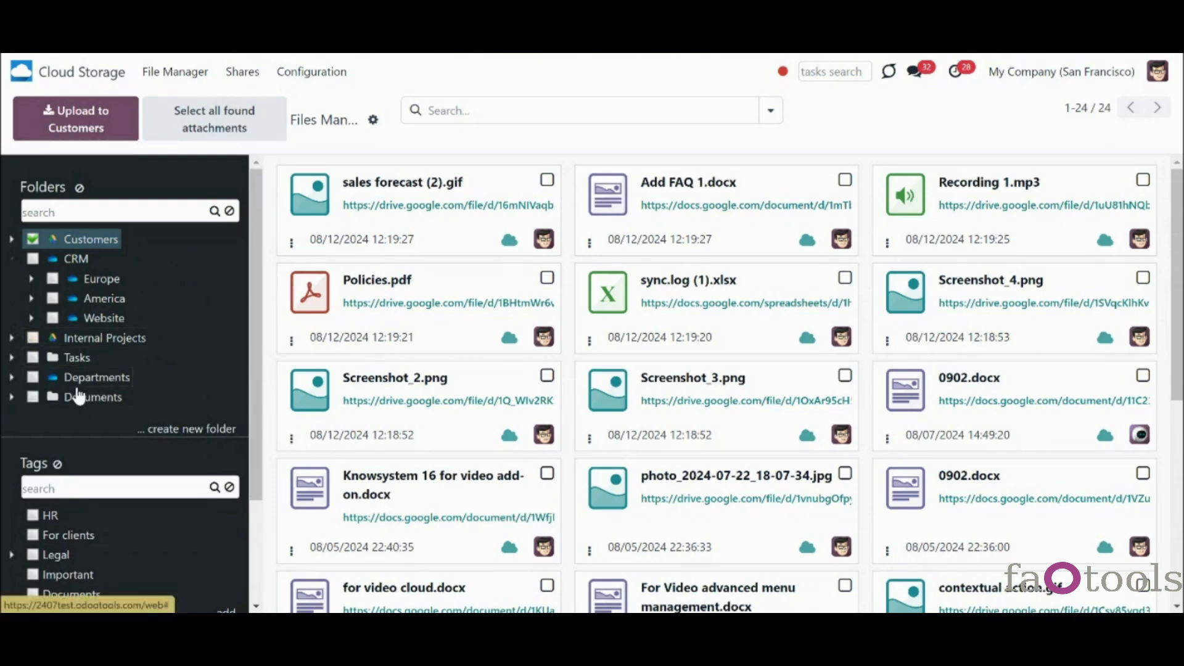
# - Expand the Departments folder and review its folder settings
pyautogui.click(12, 377)
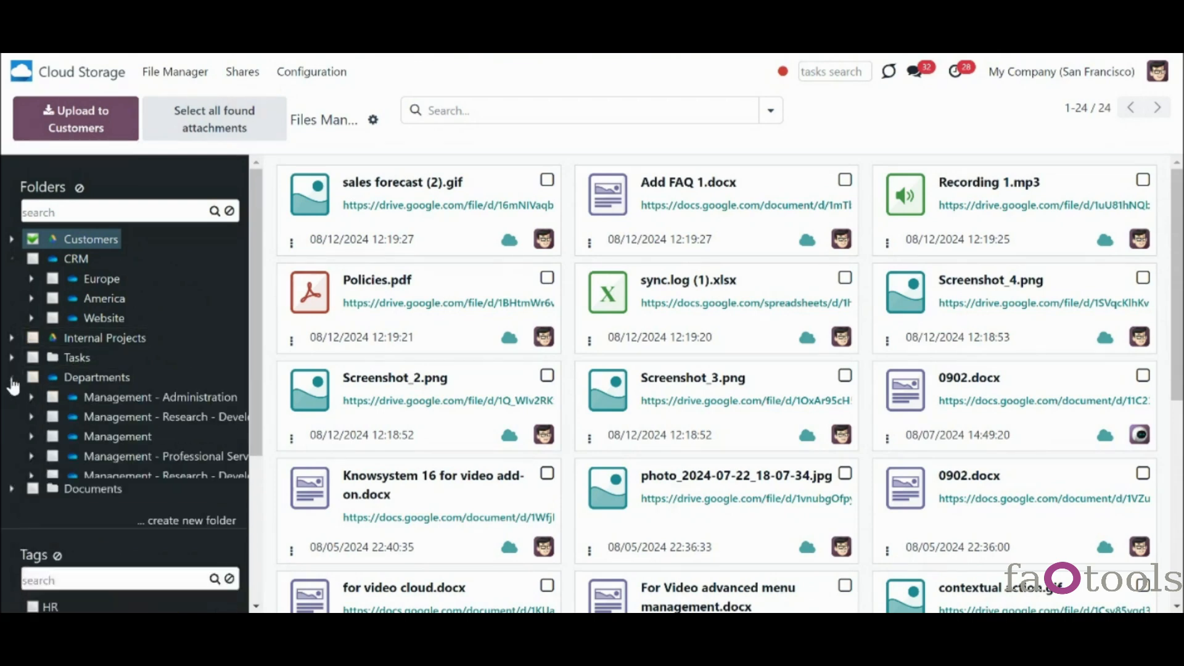
pyautogui.rightClick(82, 381)
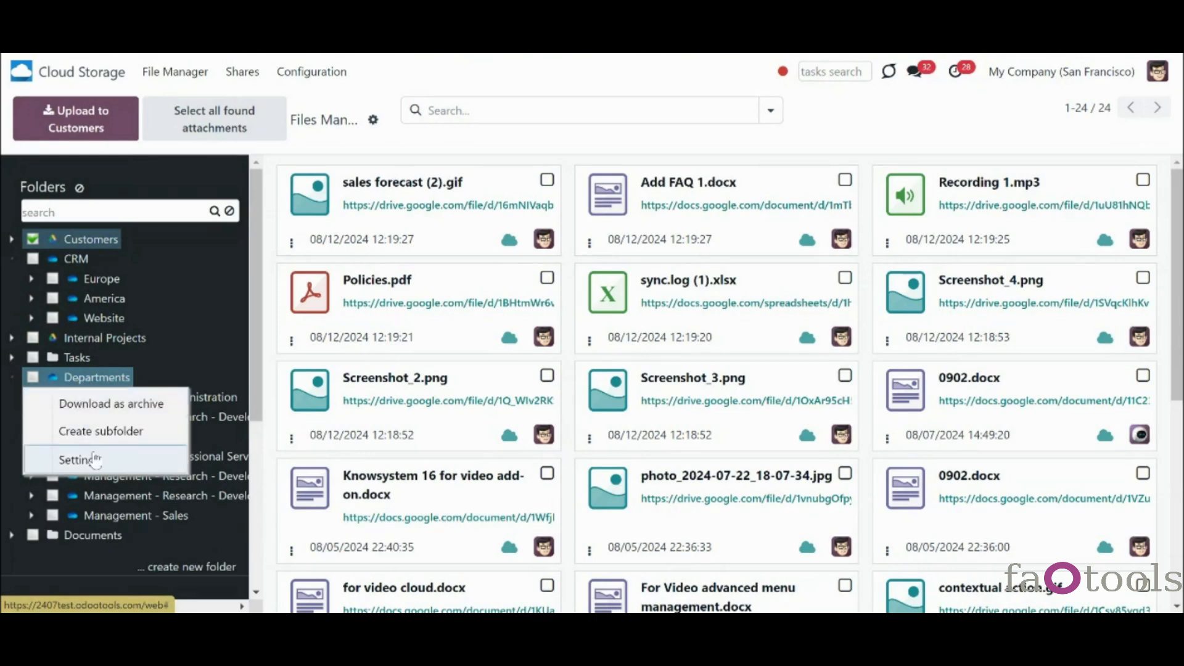
pyautogui.click(154, 462)
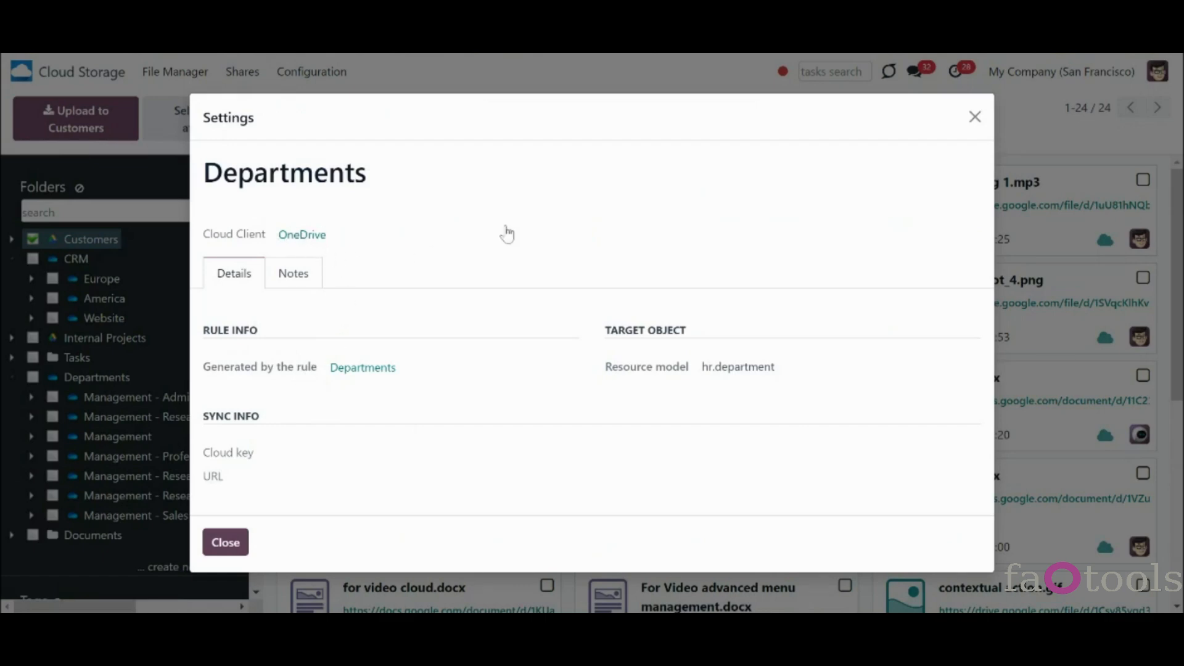
pyautogui.click(974, 117)
# - Set the Departments folder rule's Clouds Client to Google Drive, save, and open its Drive folder
pyautogui.click(334, 75)
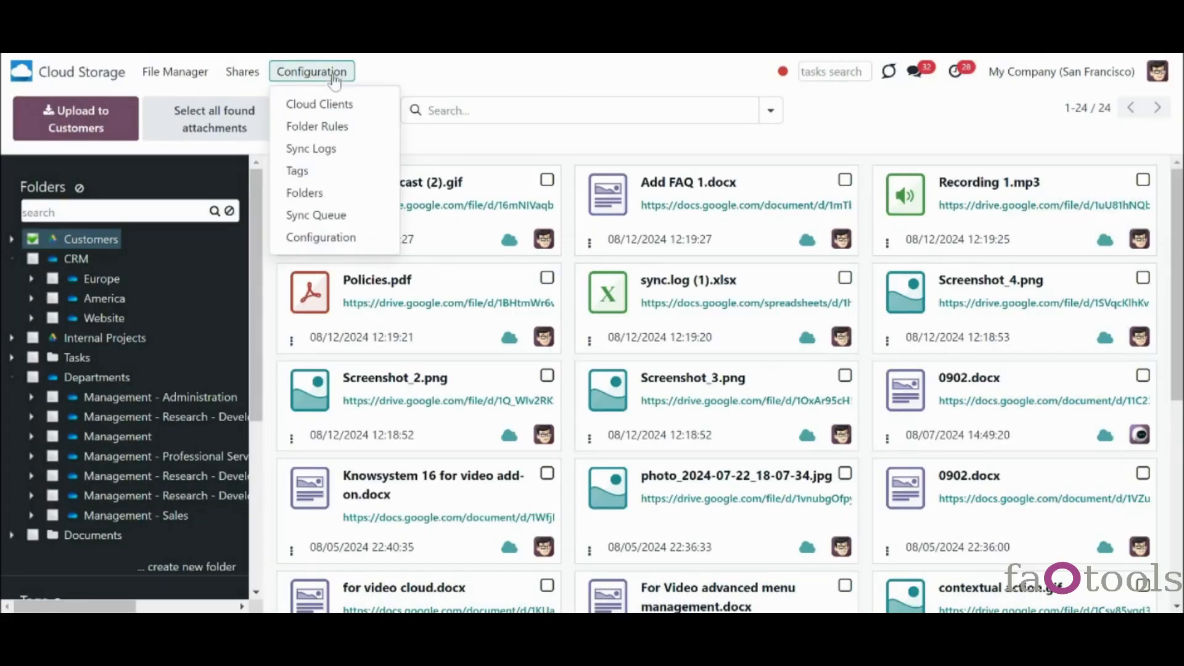
pyautogui.click(330, 126)
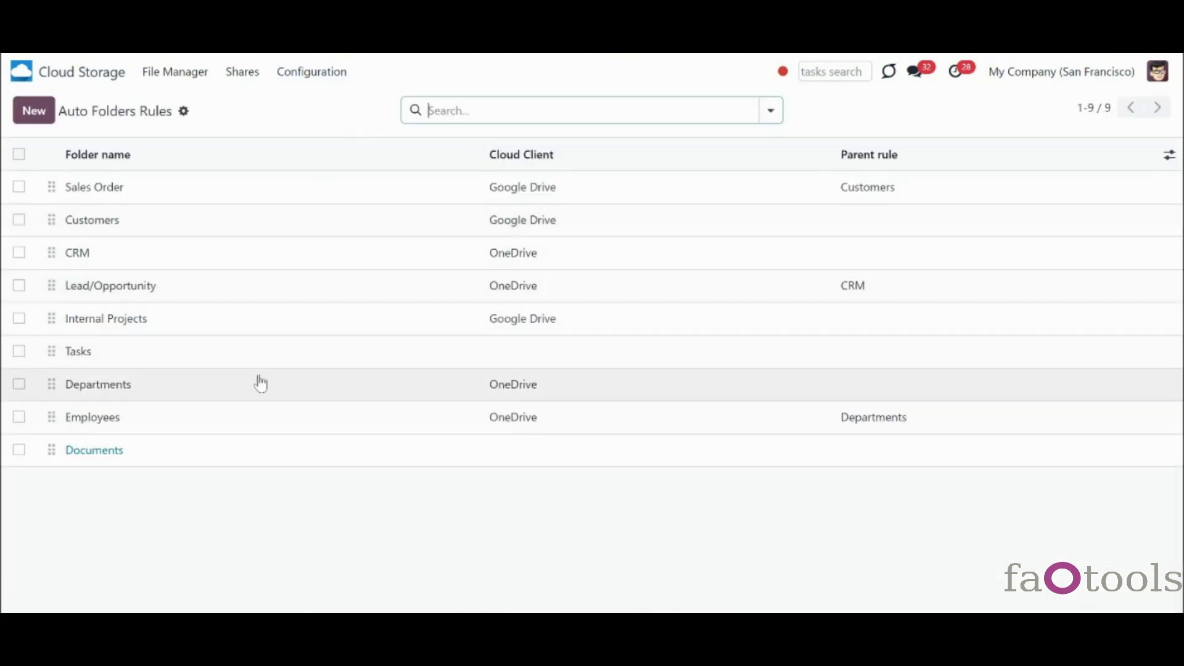
pyautogui.click(259, 379)
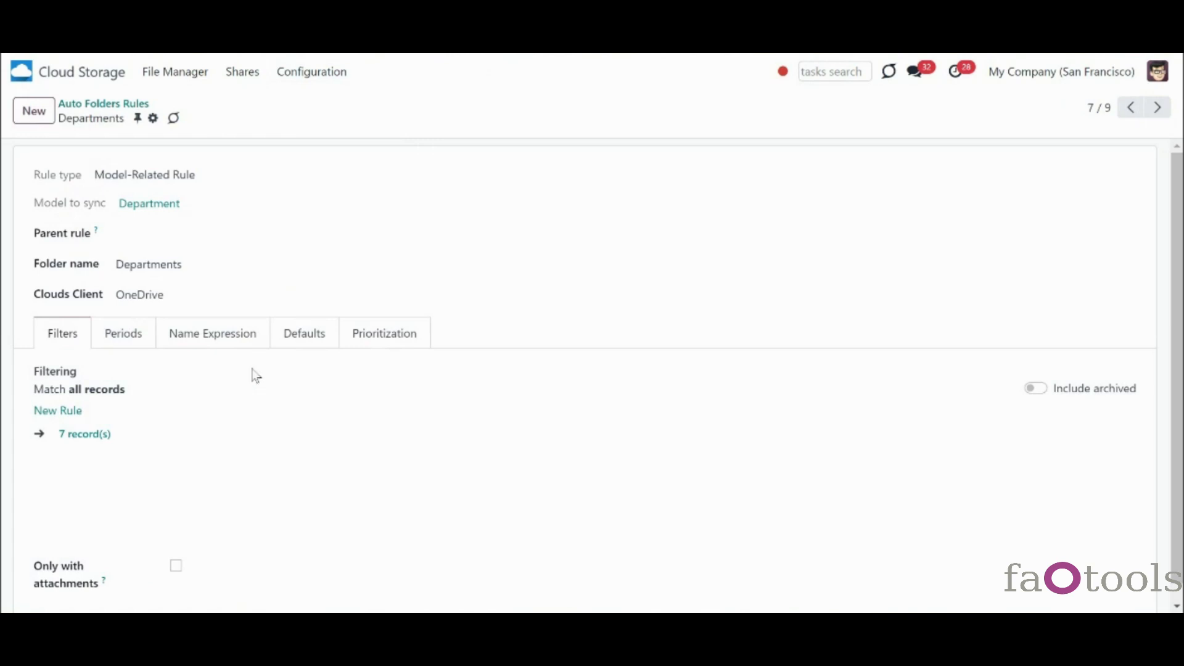
pyautogui.click(225, 296)
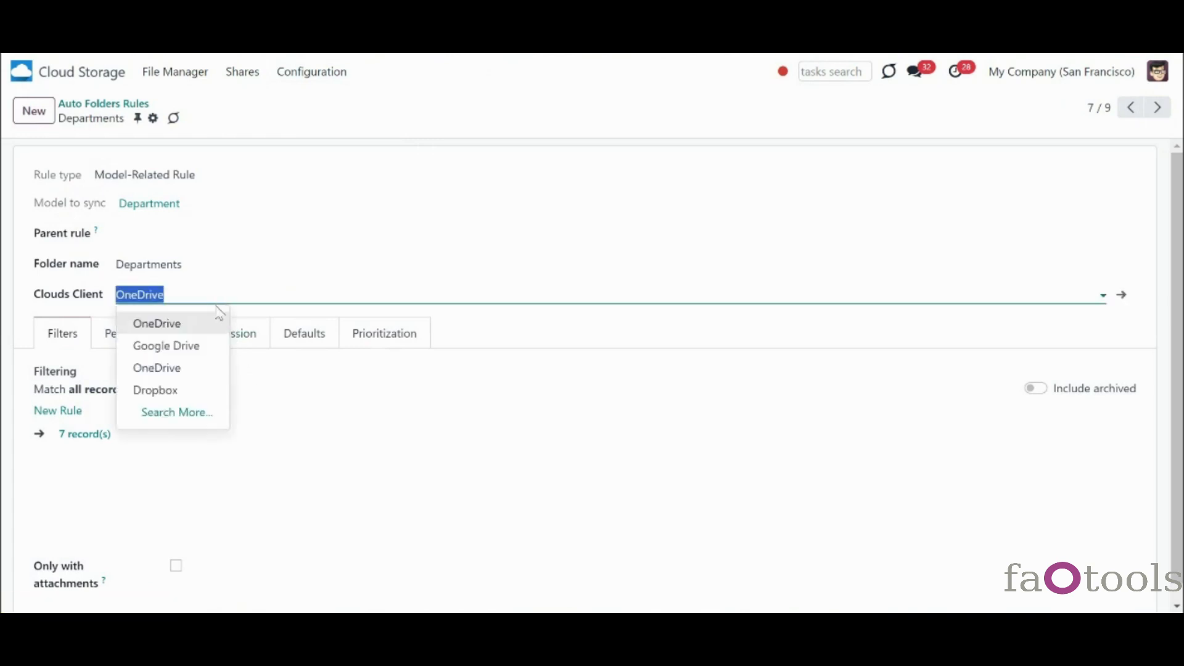
pyautogui.click(205, 346)
pyautogui.click(205, 118)
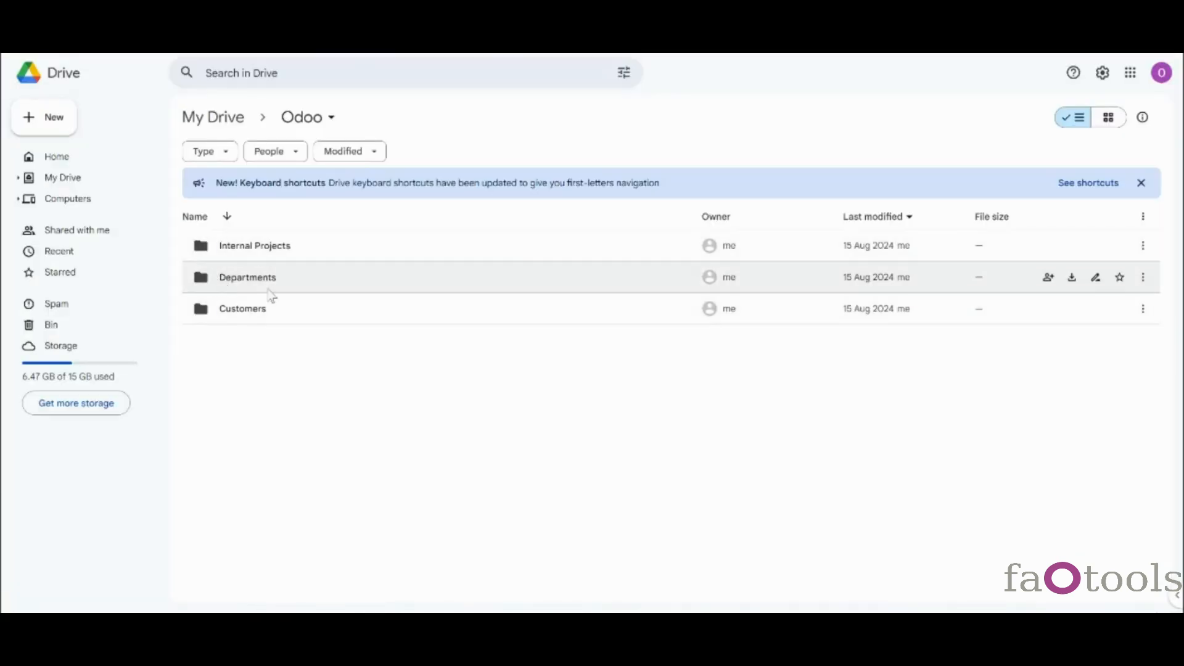
pyautogui.doubleClick(269, 288)
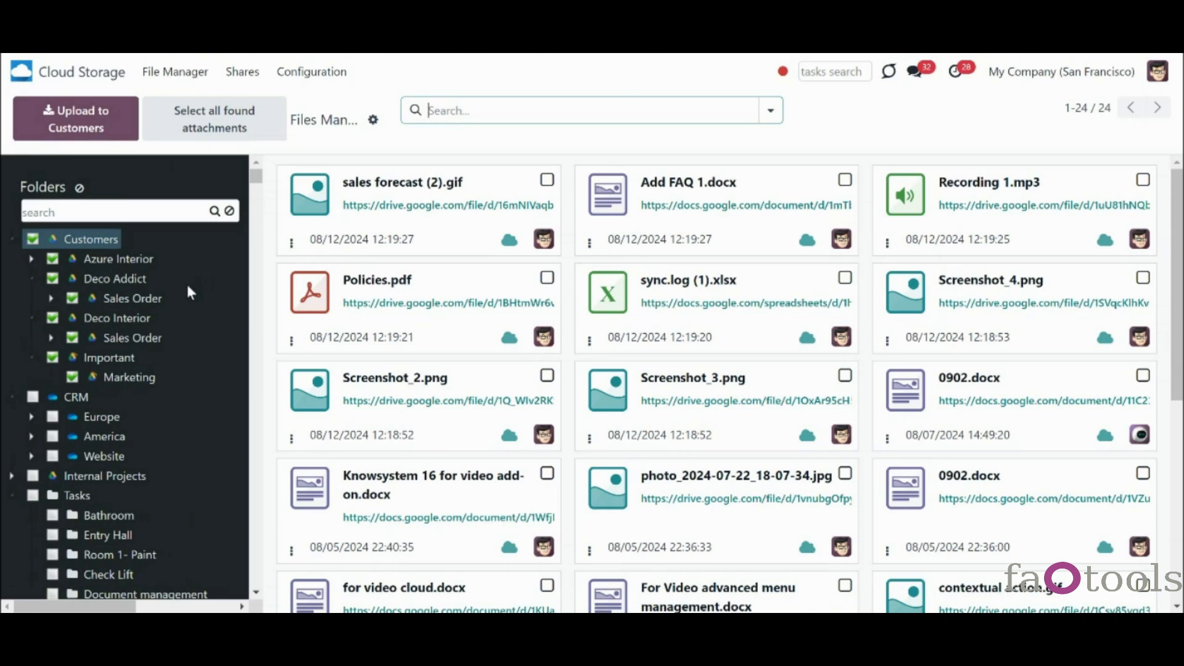
# - Rename the Azure Interior contact to 'Azure' from its folder's linked object and save
pyautogui.rightClick(119, 262)
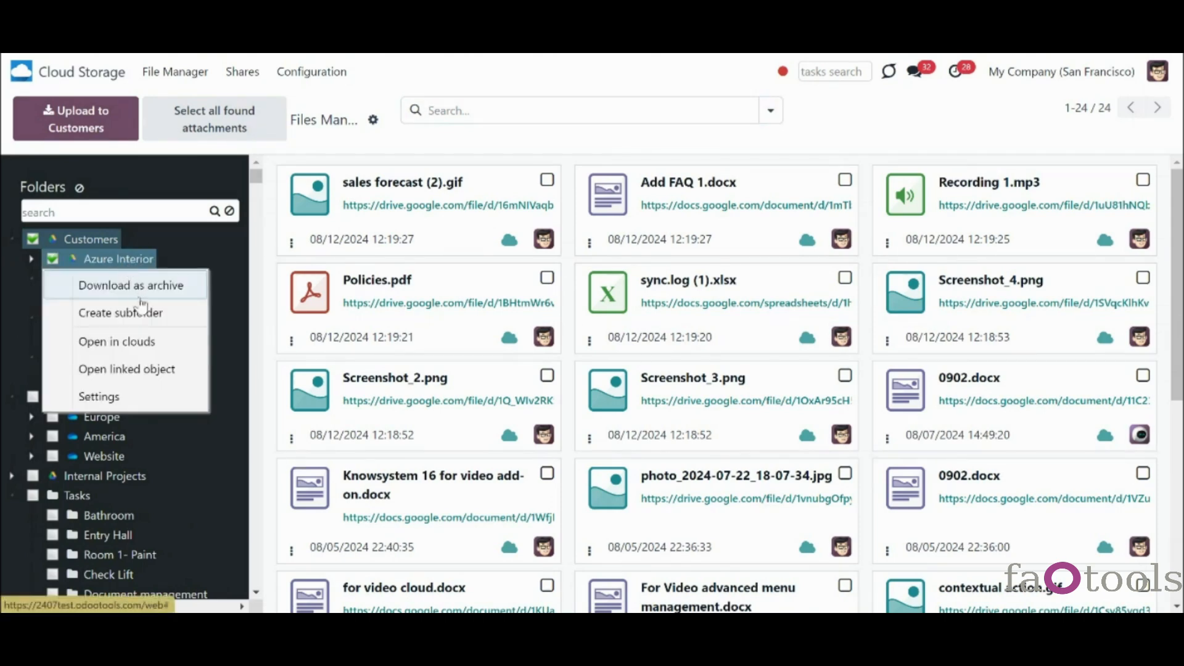
pyautogui.click(137, 367)
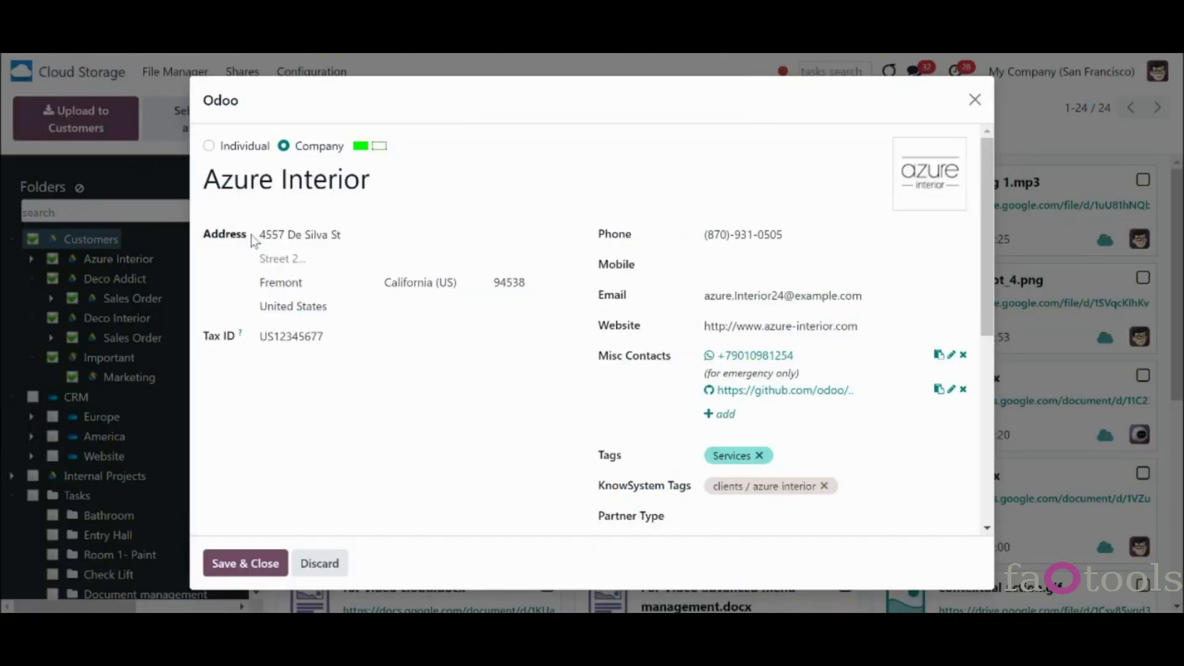
pyautogui.tripleClick(277, 180)
pyautogui.click(428, 178)
pyautogui.press('BackSpace')
pyautogui.press('BackSpace')
pyautogui.press('BackSpace')
pyautogui.press('BackSpace')
pyautogui.press('BackSpace')
pyautogui.press('BackSpace')
pyautogui.press('BackSpace')
pyautogui.press('BackSpace')
pyautogui.press('BackSpace')
pyautogui.click(258, 561)
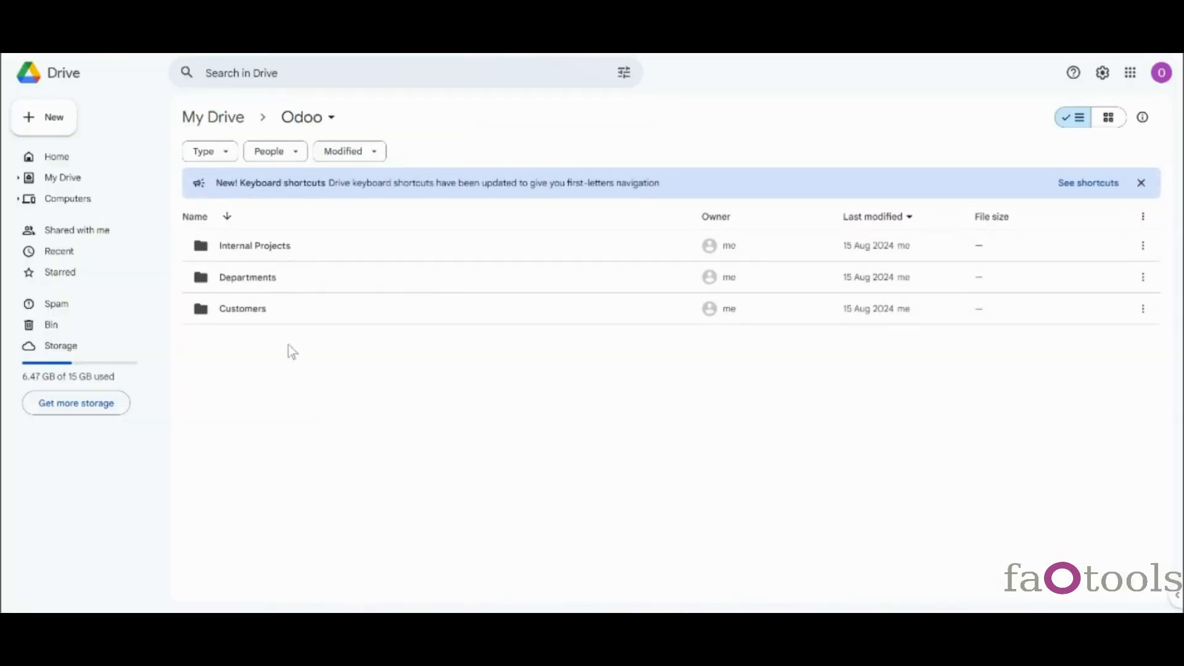
# - Check the Customers folder on Google Drive, then go to the Auto Folders Rules list
pyautogui.click(254, 314)
pyautogui.doubleClick(258, 316)
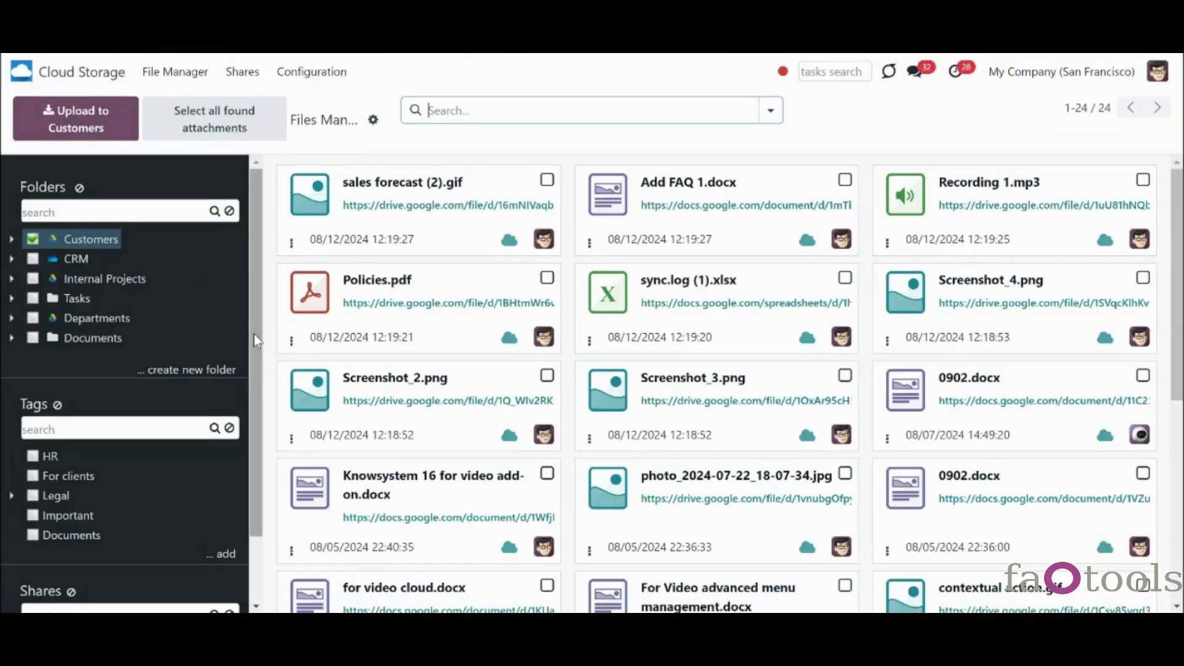
pyautogui.click(312, 71)
pyautogui.click(328, 126)
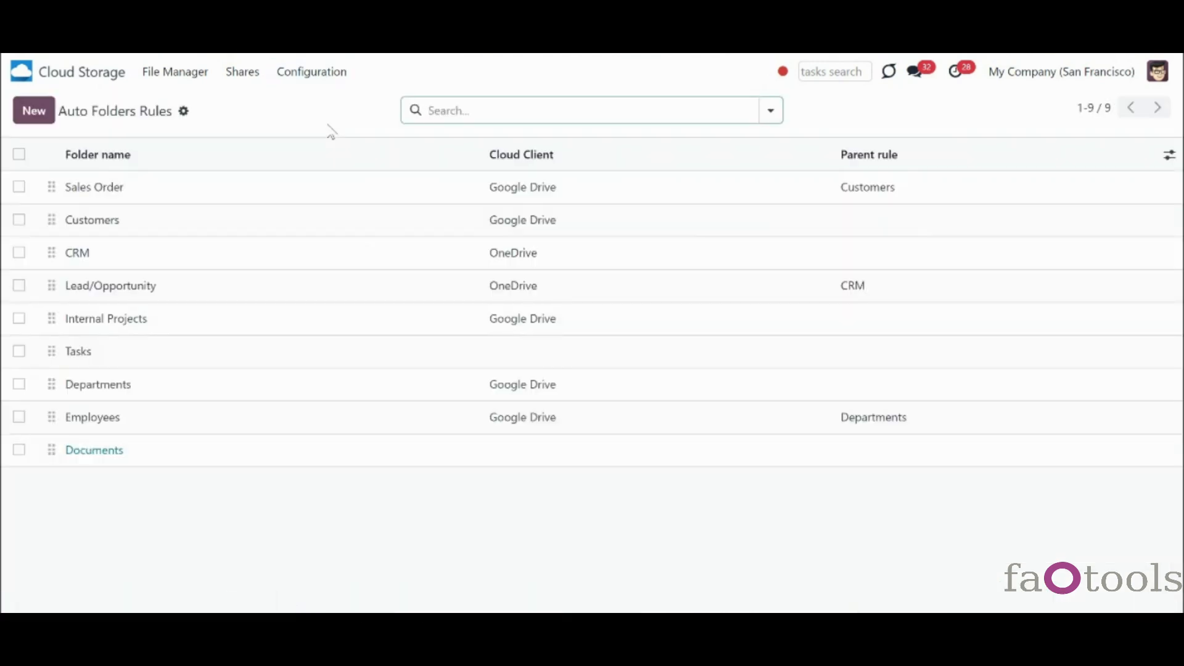
# - Drop the Customer Rank condition from the Customers rule, save, and check its Google Drive folder
pyautogui.click(343, 218)
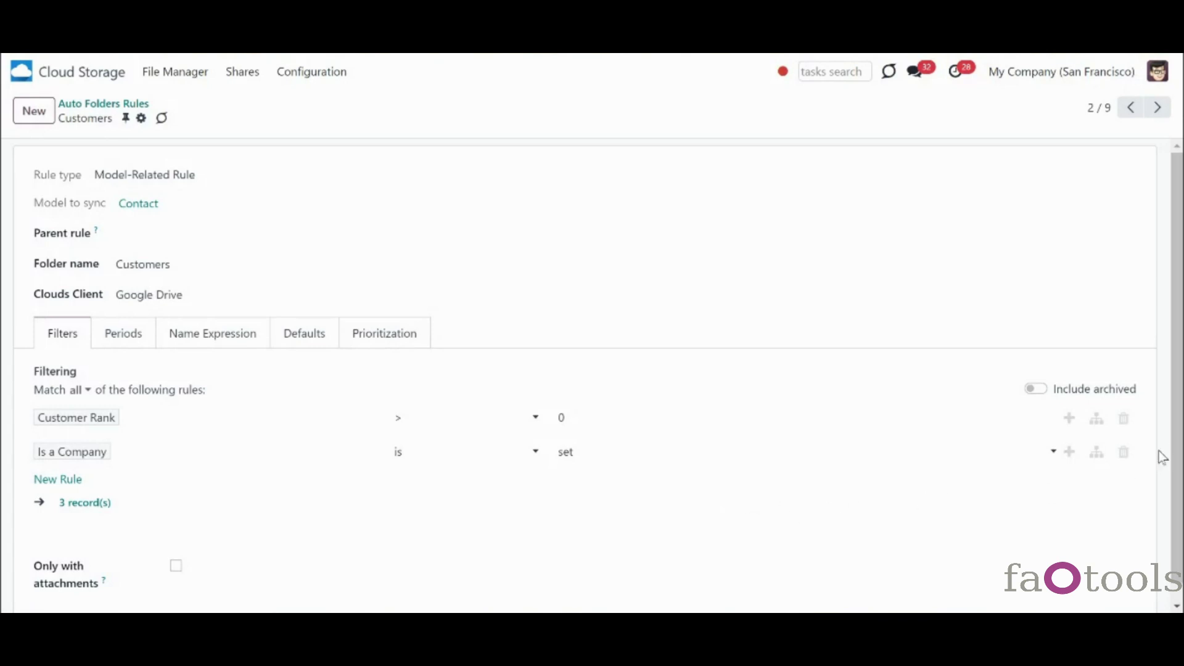
pyautogui.click(1124, 419)
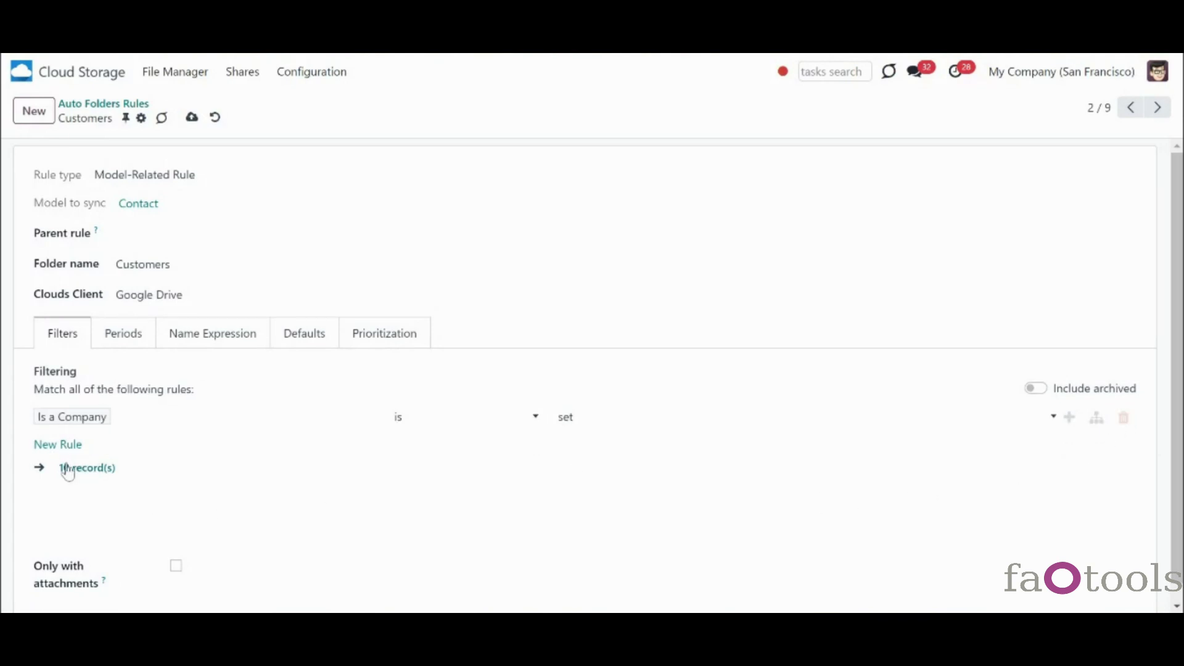
pyautogui.click(192, 117)
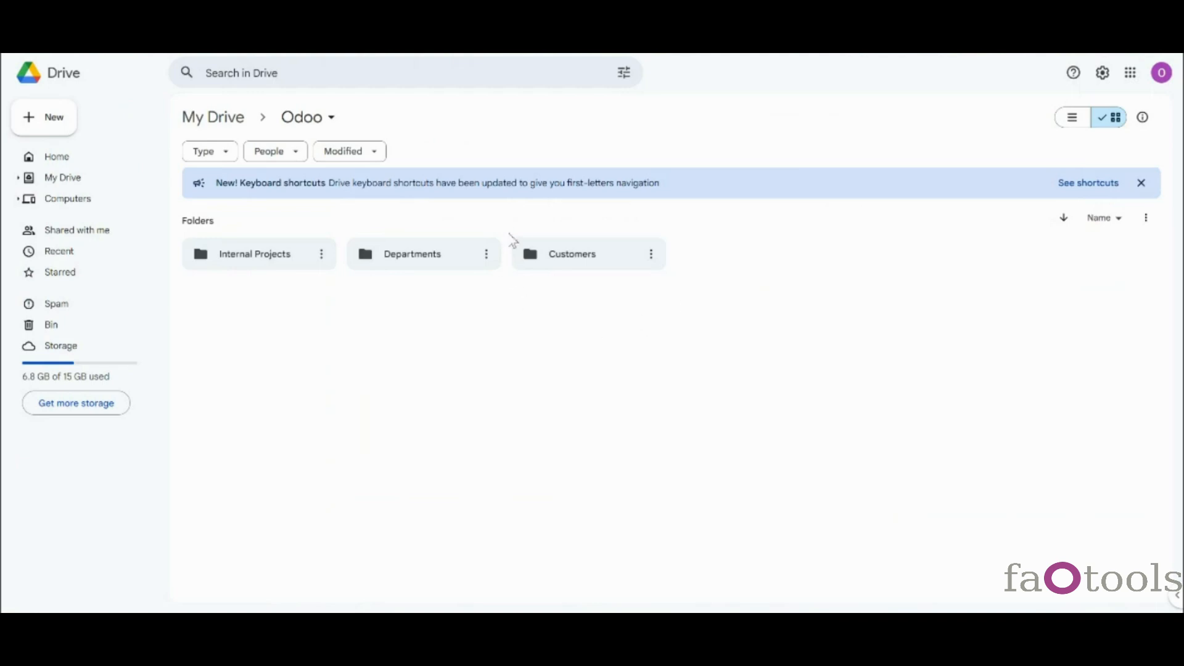
pyautogui.doubleClick(578, 262)
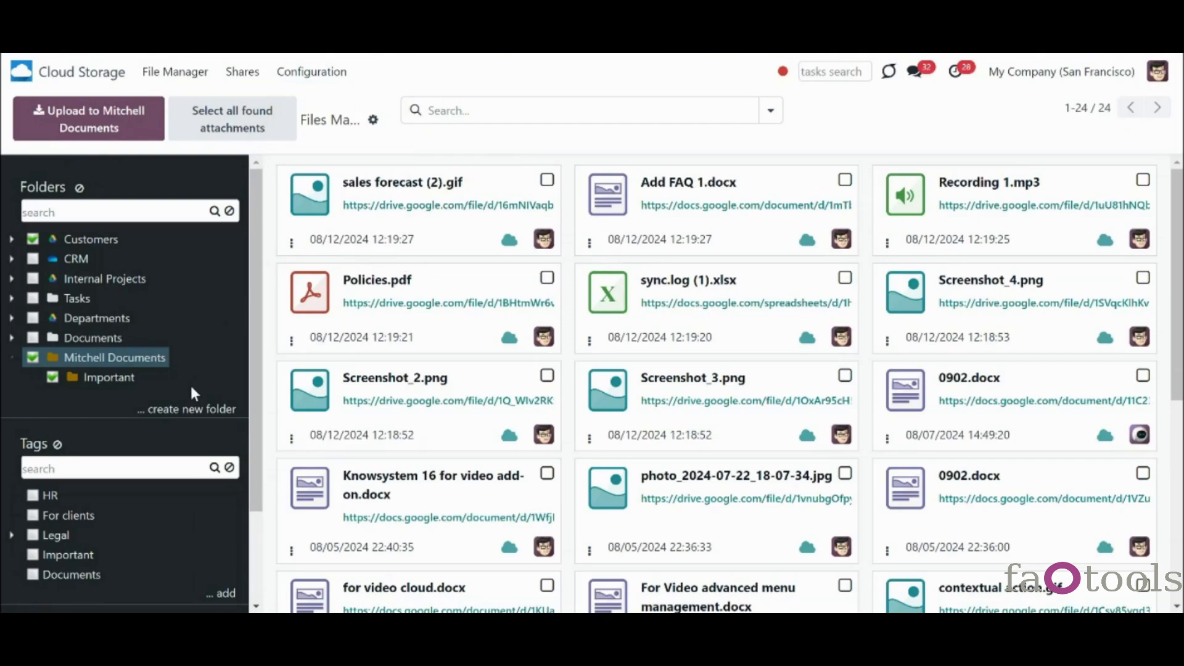
# - Browse the Customers folder, view the Sales Order rule's Total > 1000 filter, then open Contacts
pyautogui.click(34, 359)
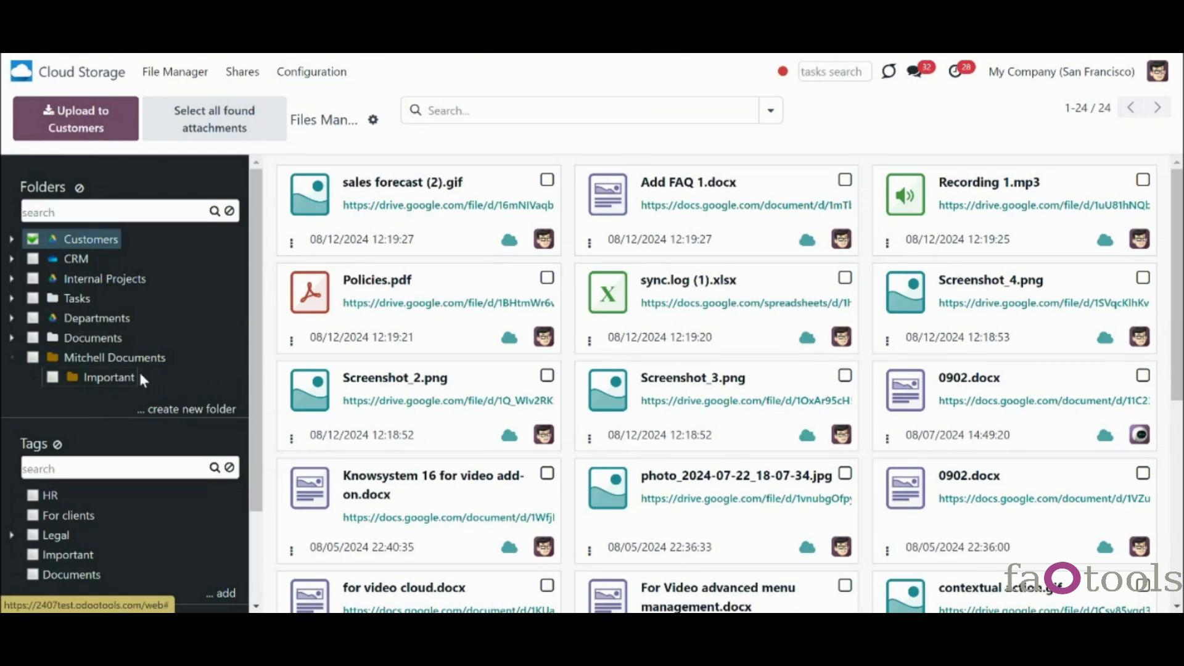
pyautogui.rightClick(101, 382)
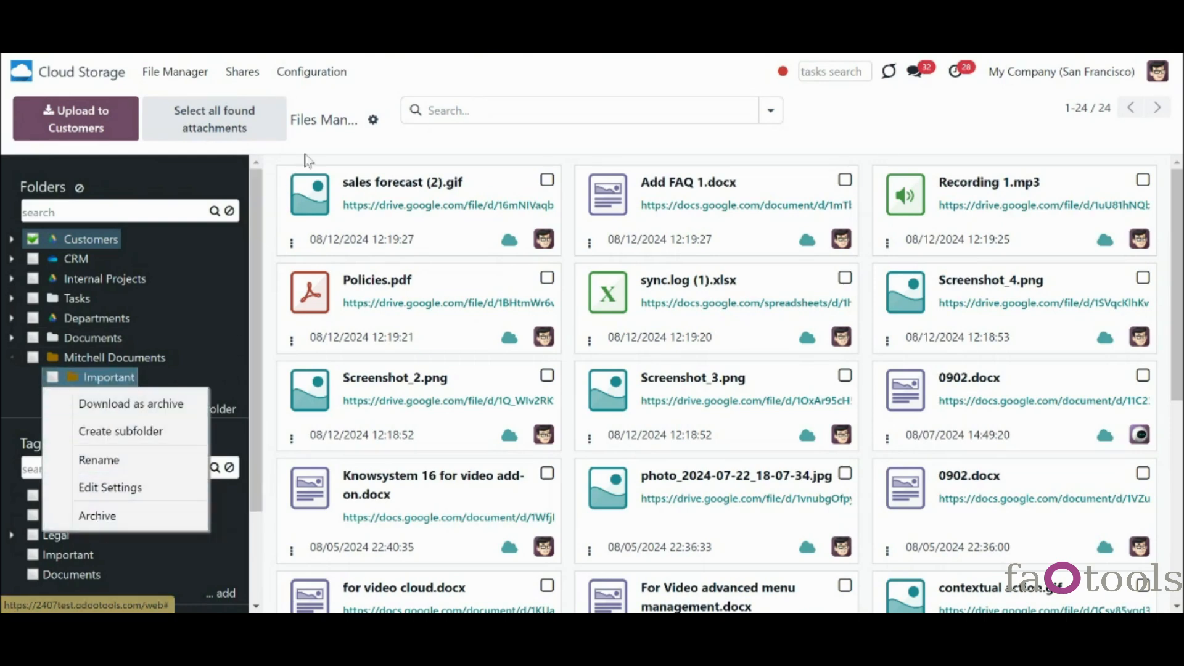
pyautogui.click(311, 72)
pyautogui.click(318, 124)
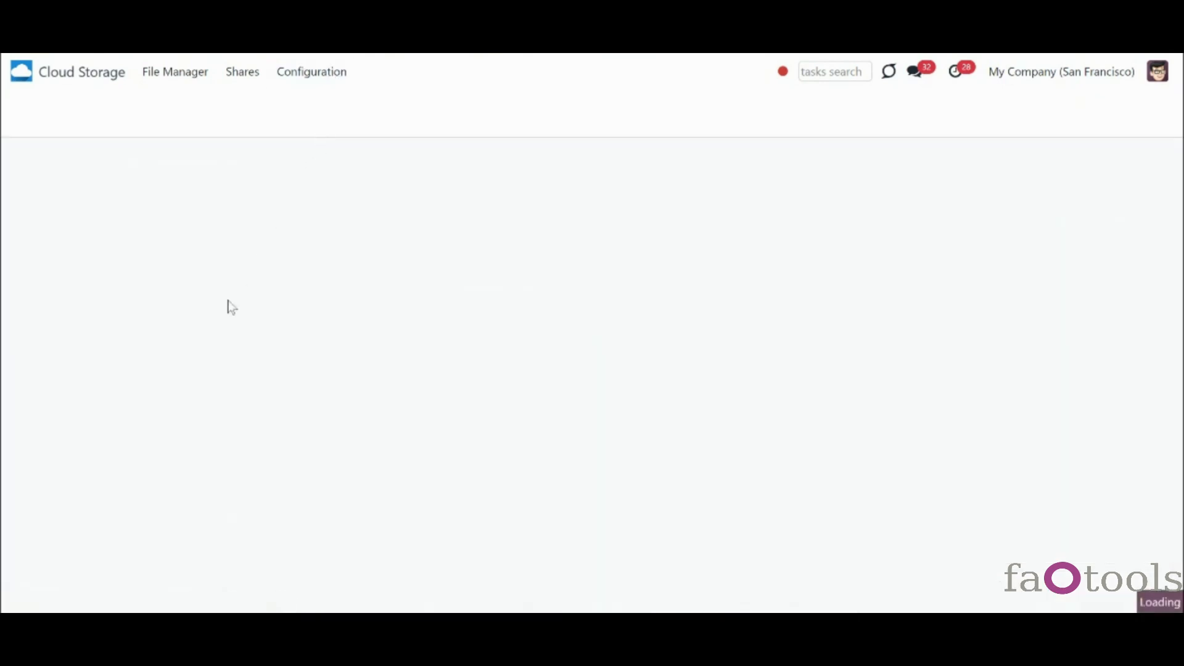
pyautogui.click(202, 201)
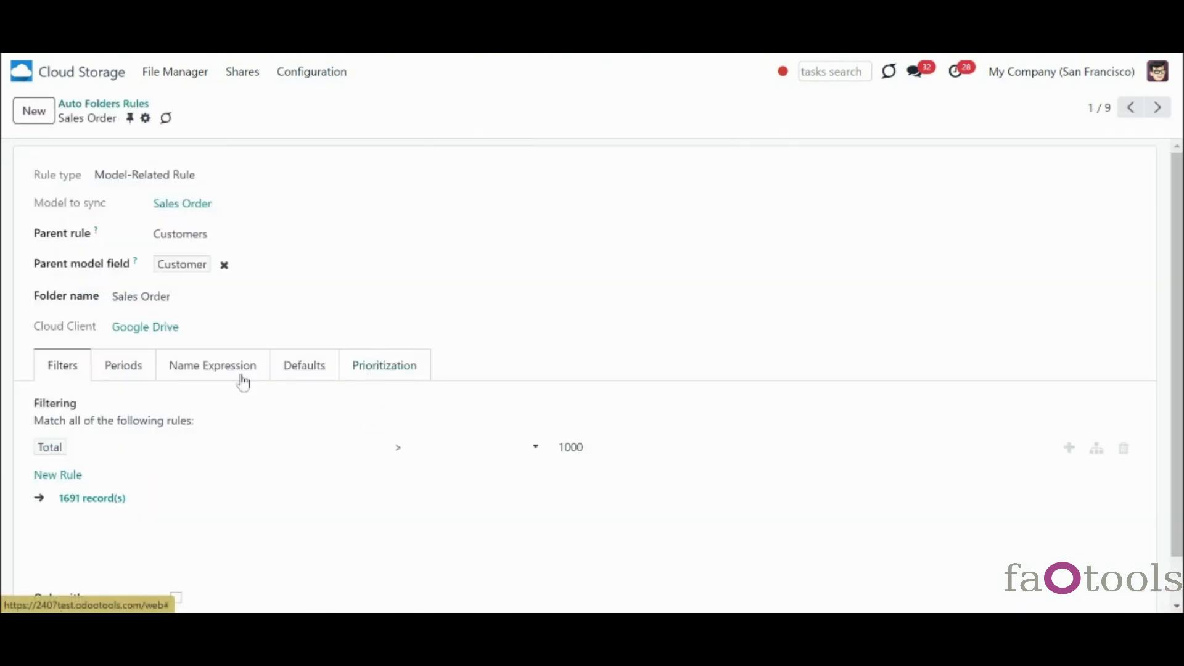
pyautogui.click(22, 72)
pyautogui.click(755, 206)
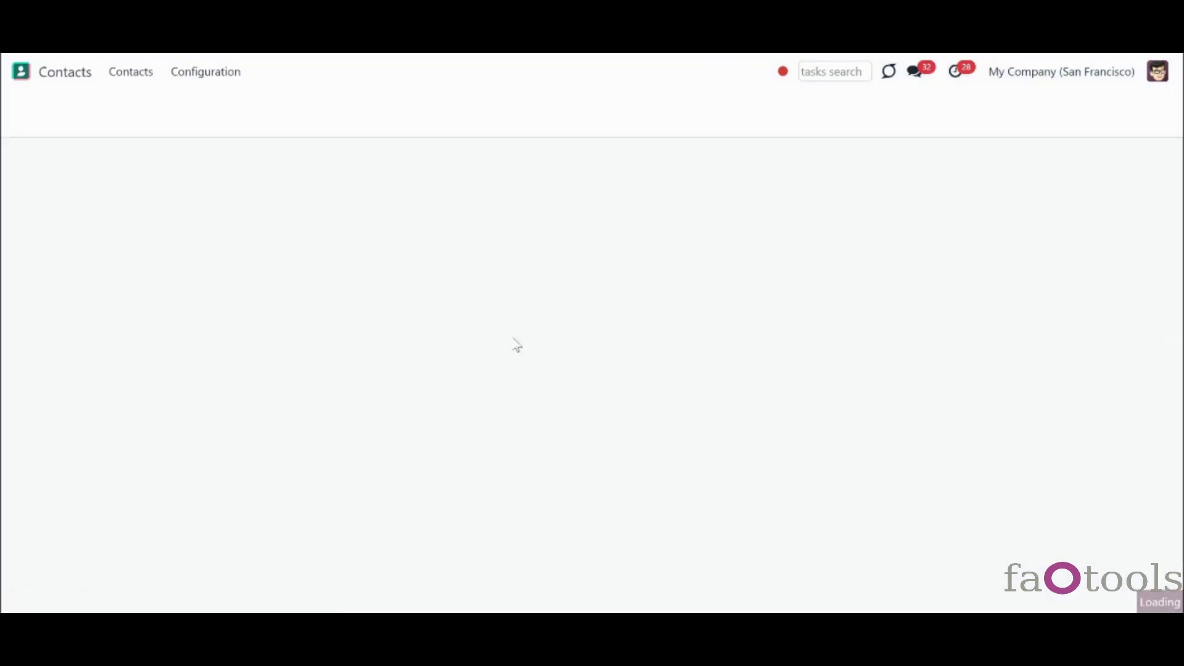
# - Archive the Deco Addict contact from its gear menu and confirm
pyautogui.scroll(-2, 476, 434)
pyautogui.click(241, 408)
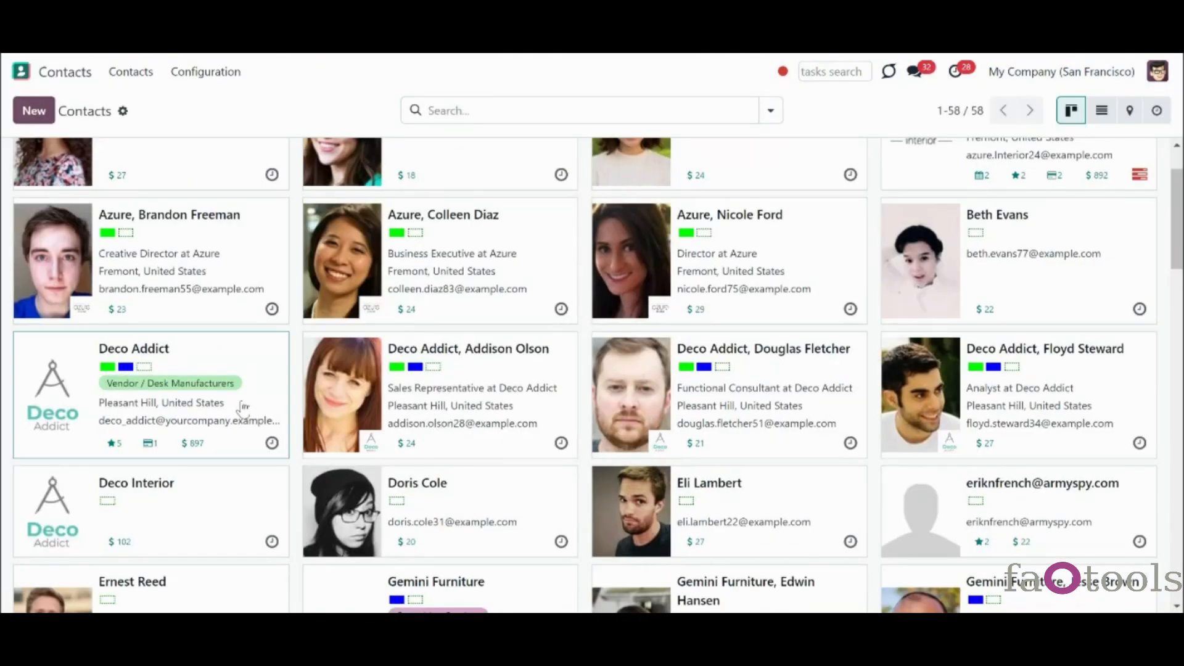
pyautogui.click(149, 117)
pyautogui.click(174, 146)
pyautogui.click(378, 388)
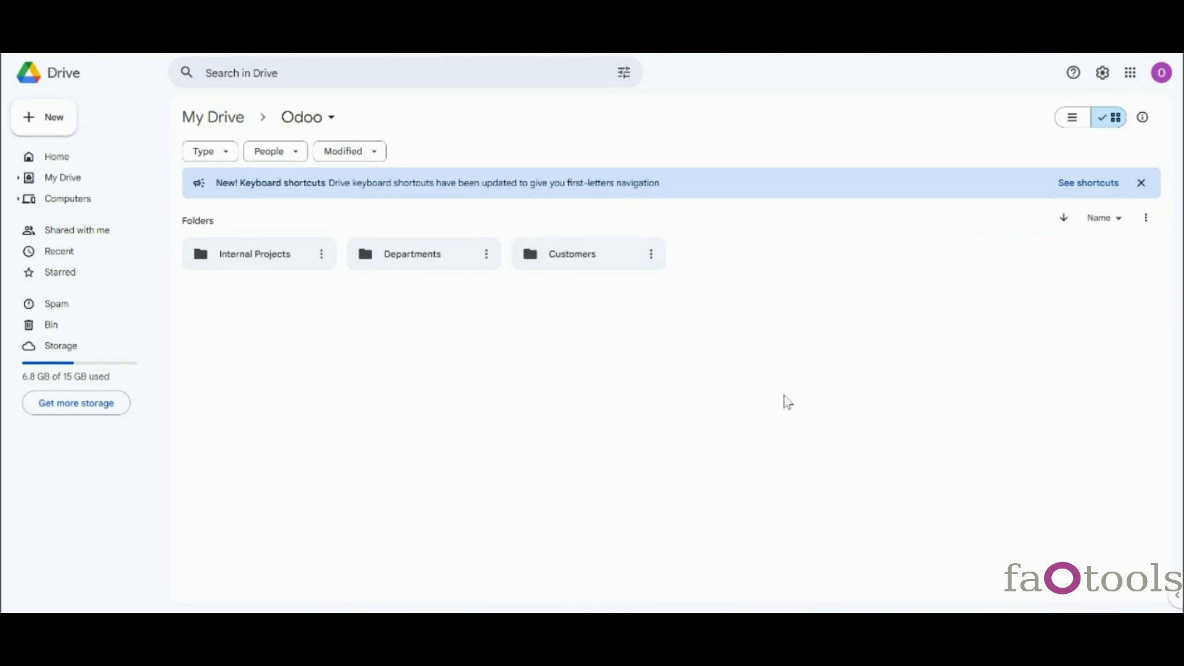
# - Create a 'Terms of Agreement' folder in Google Drive's Internal Projects > Renovations
pyautogui.click(1141, 182)
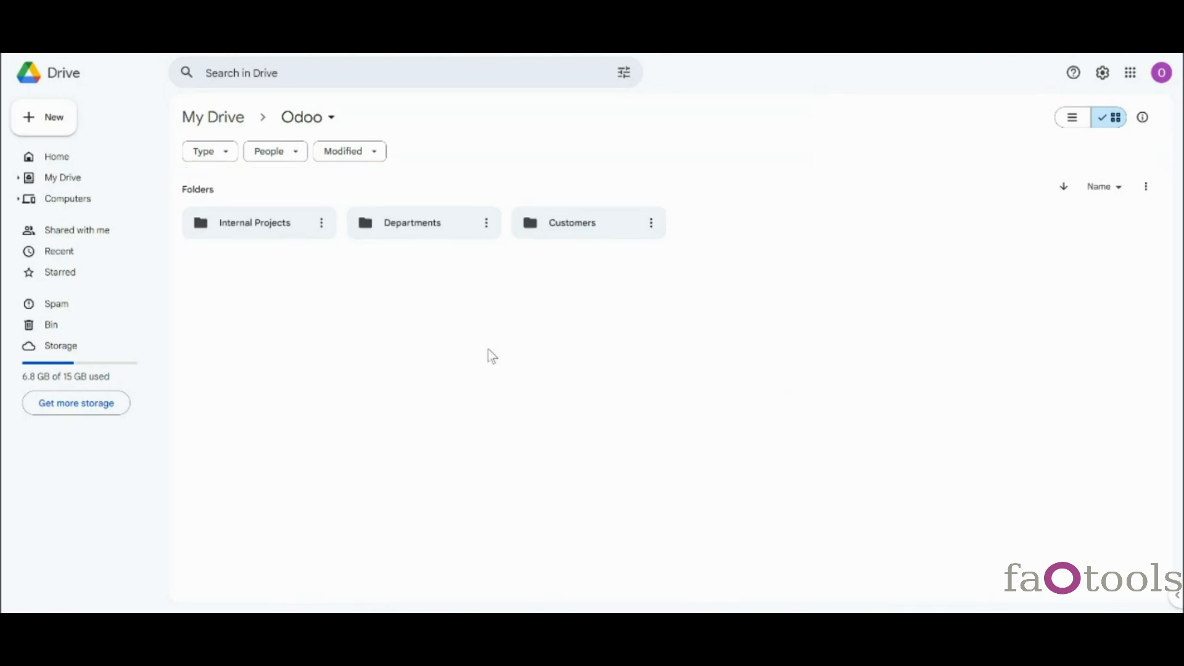
pyautogui.click(258, 224)
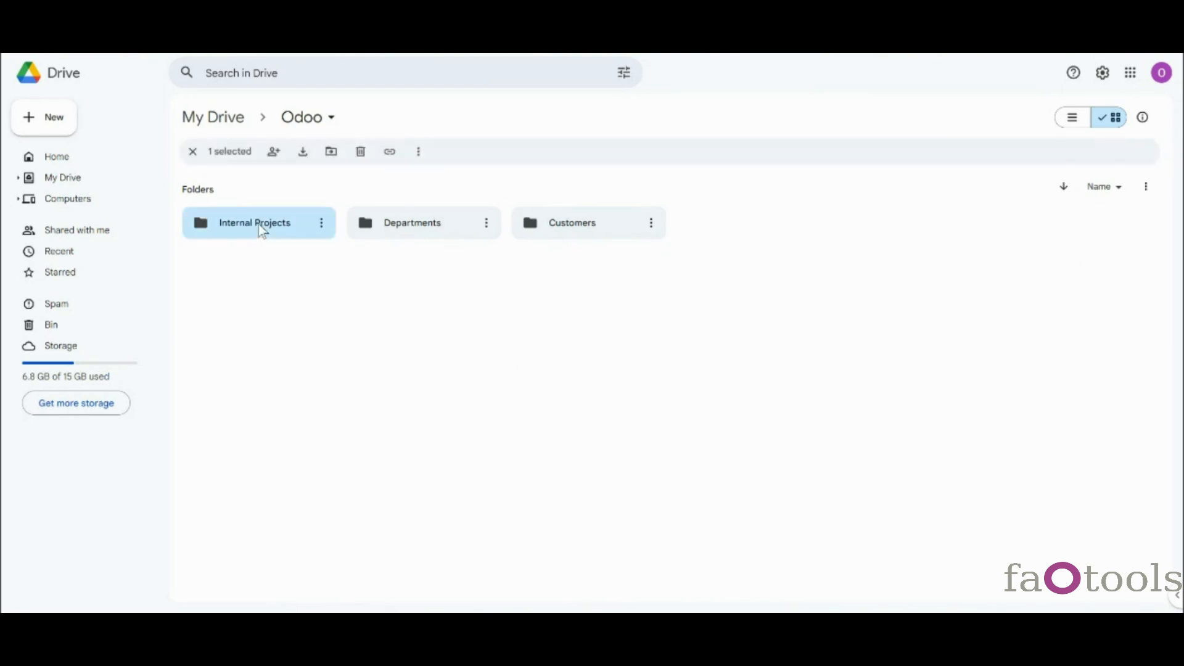
pyautogui.doubleClick(258, 224)
pyautogui.doubleClick(410, 224)
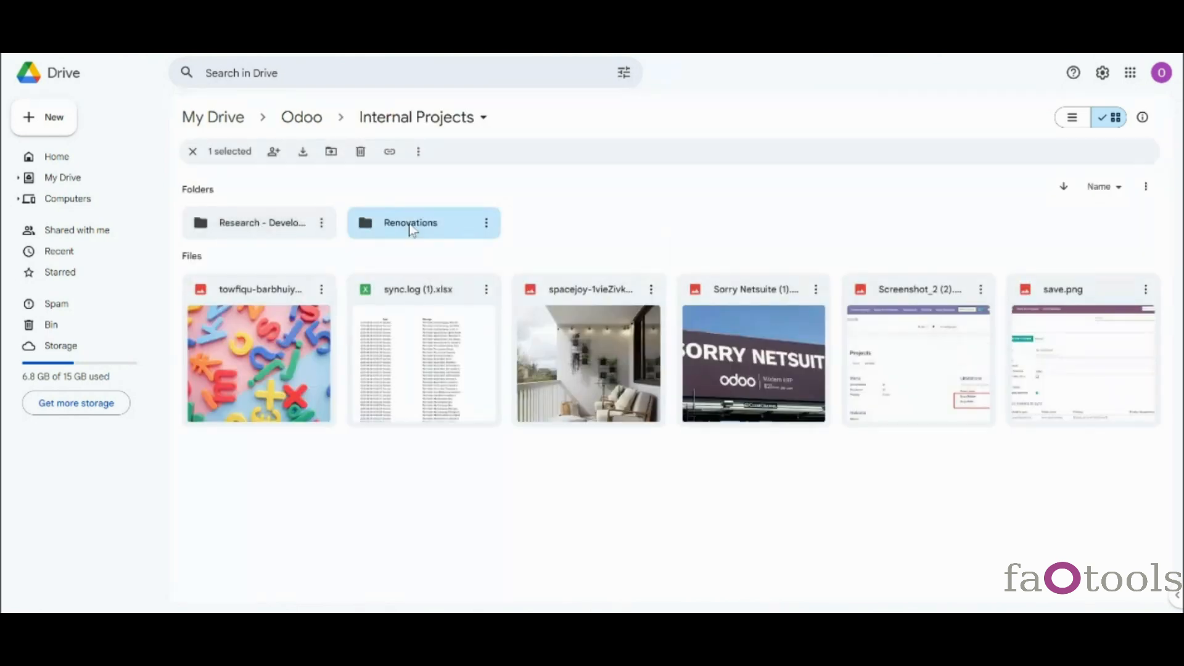
pyautogui.click(35, 120)
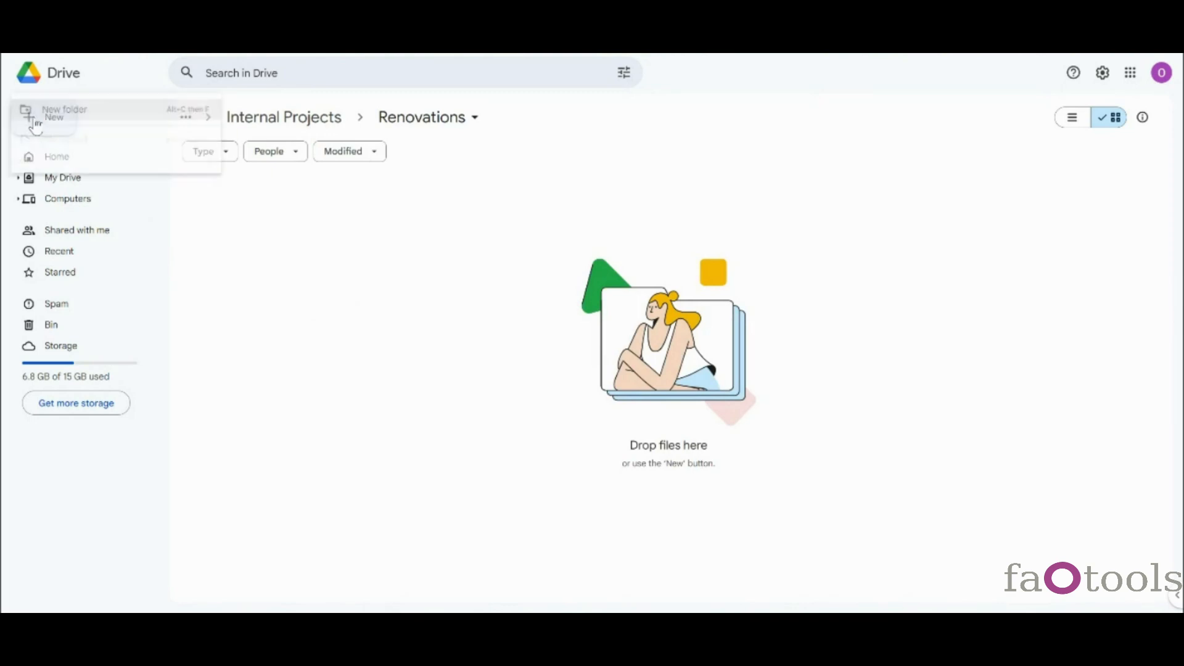
pyautogui.click(104, 113)
pyautogui.write('Terms of Agreement')
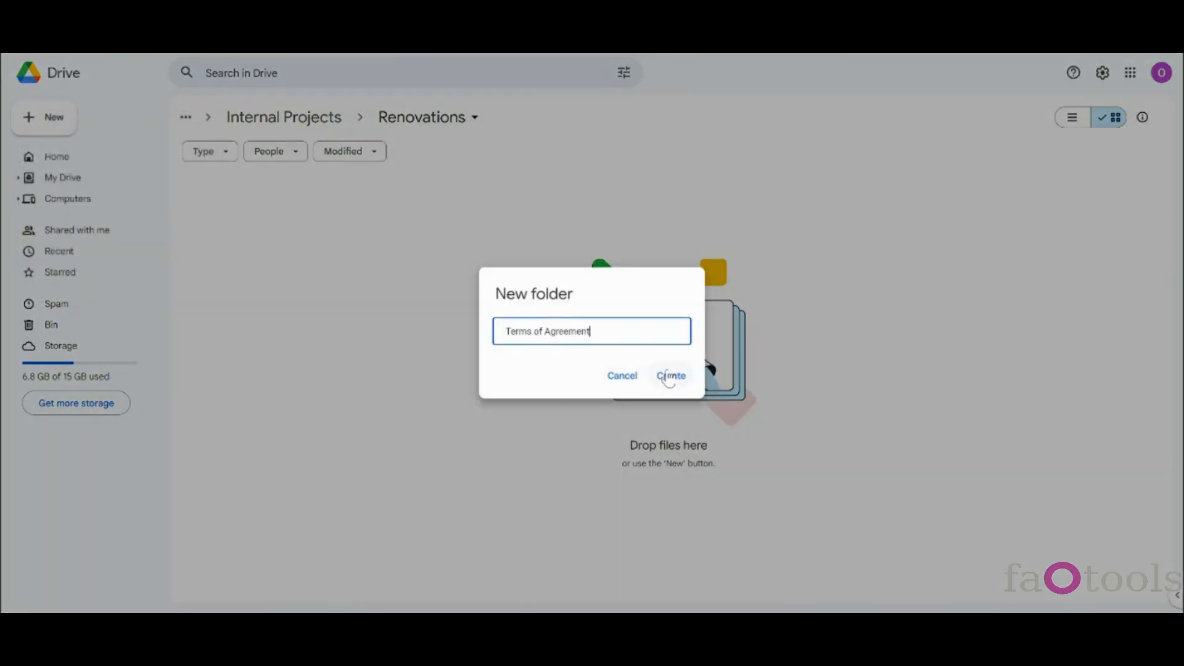
pyautogui.click(670, 375)
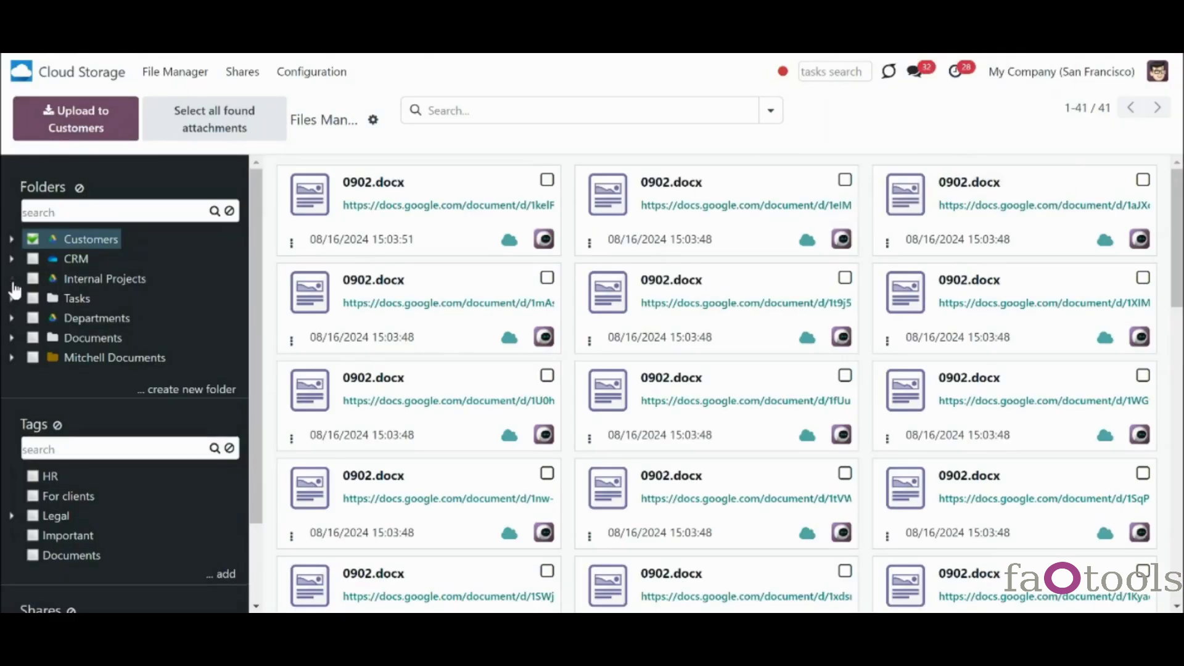
# - Expand Internal Projects > Renovations in the tree, then begin renaming Drive's Research - Development
pyautogui.click(11, 281)
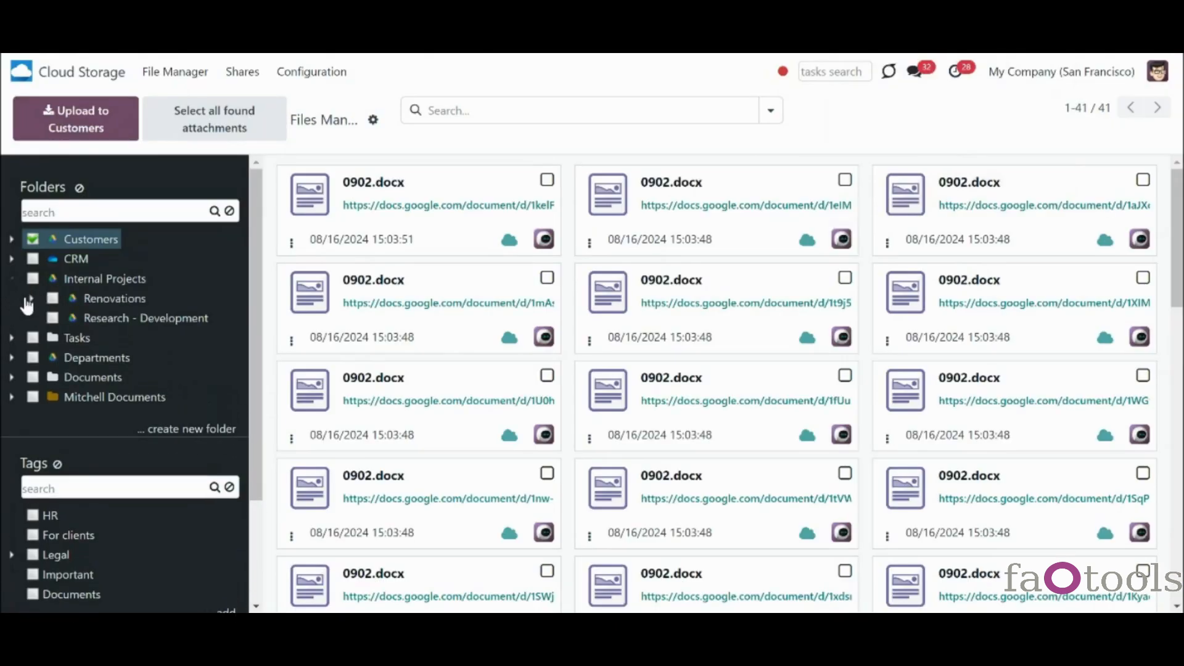
pyautogui.click(31, 298)
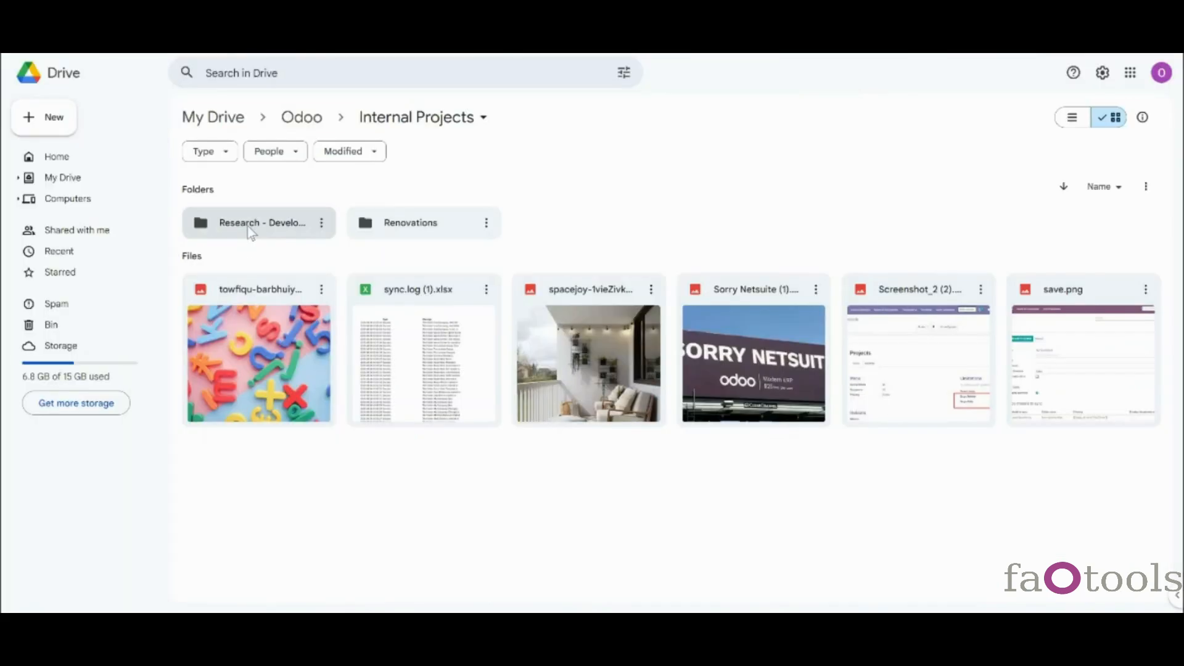
pyautogui.rightClick(248, 229)
pyautogui.click(287, 293)
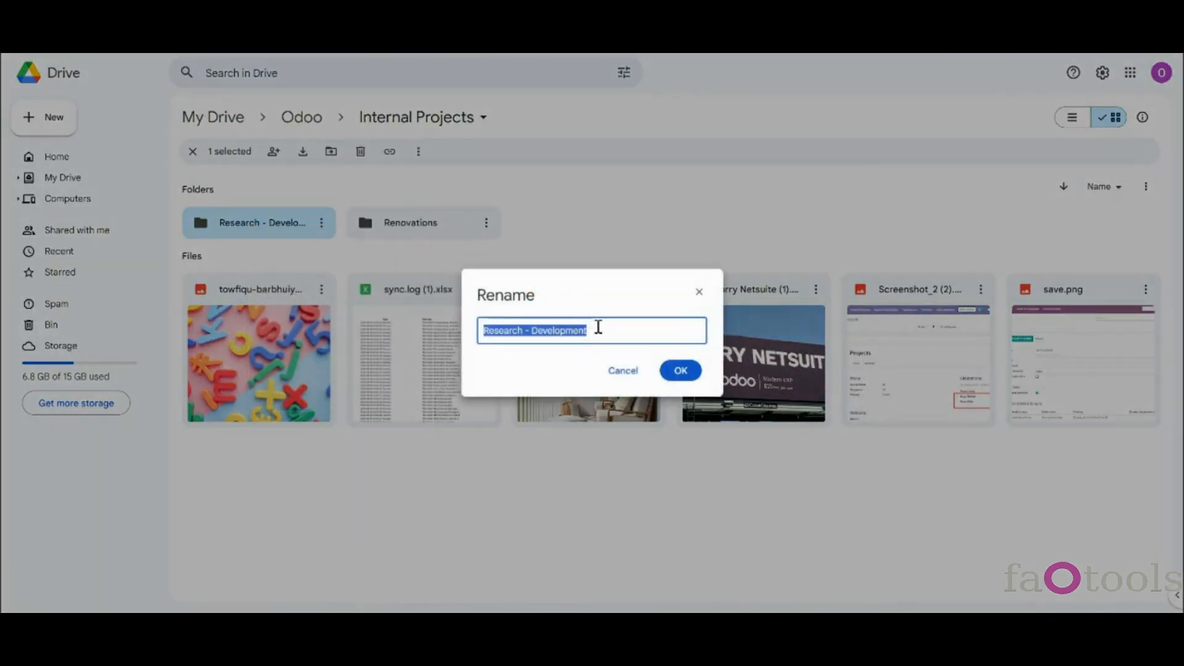
# - Rename Research - Development to 'Research' and move Management - Sales into the Odoo folder
pyautogui.click(598, 328)
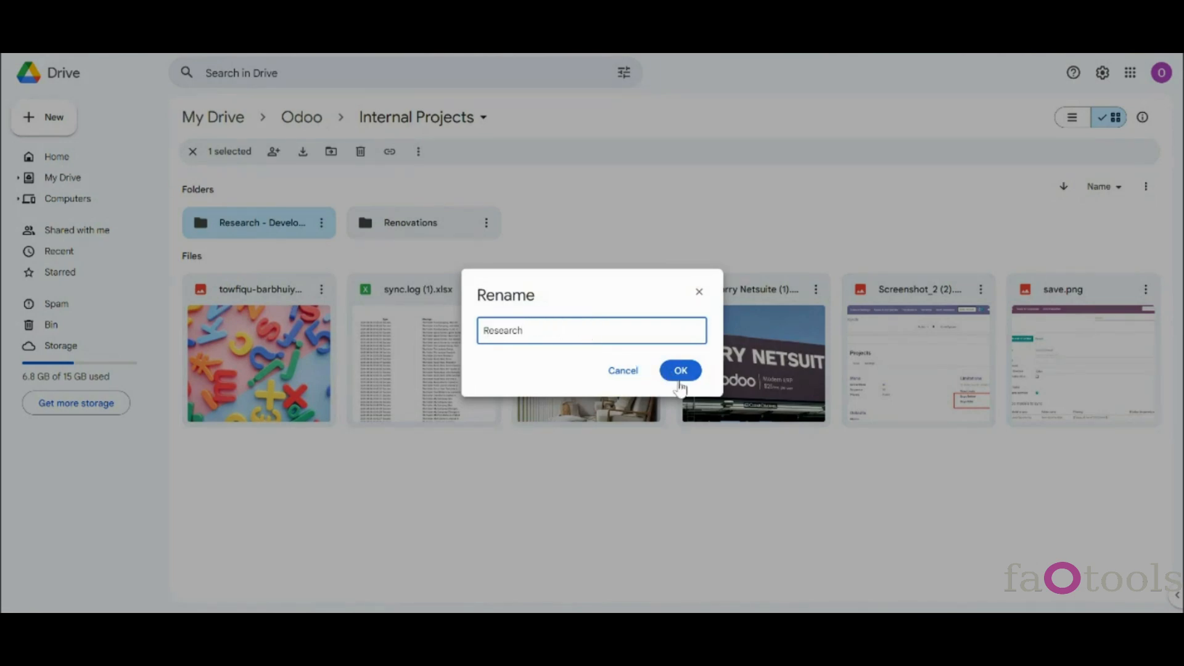
pyautogui.click(680, 370)
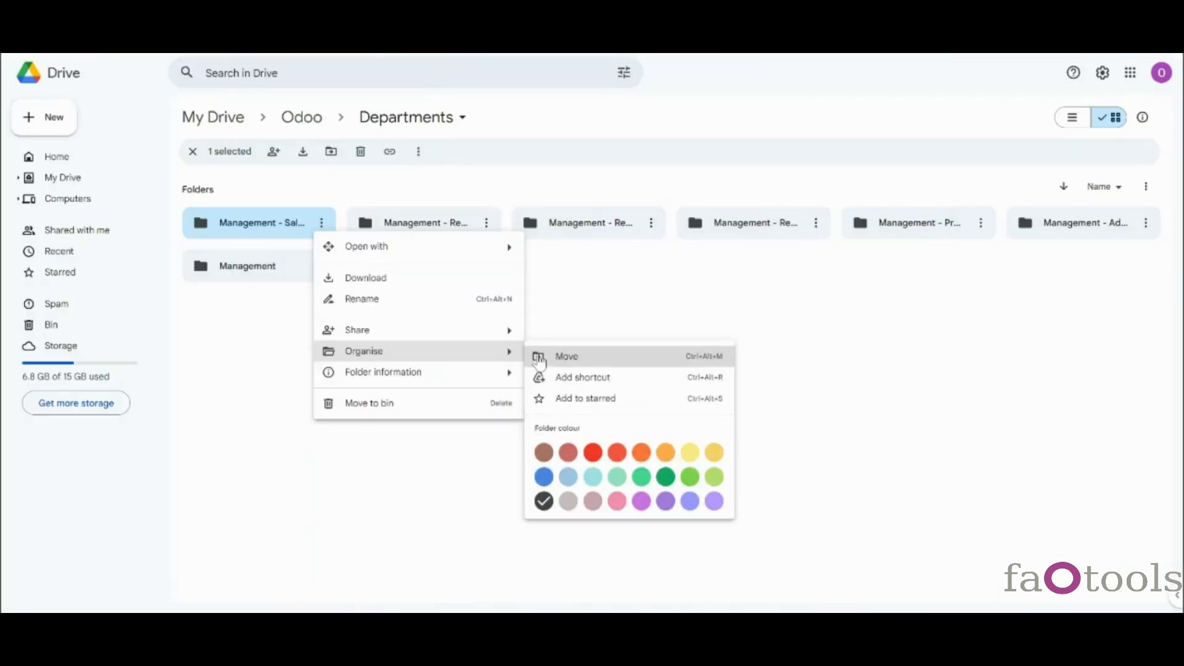
pyautogui.press('Escape')
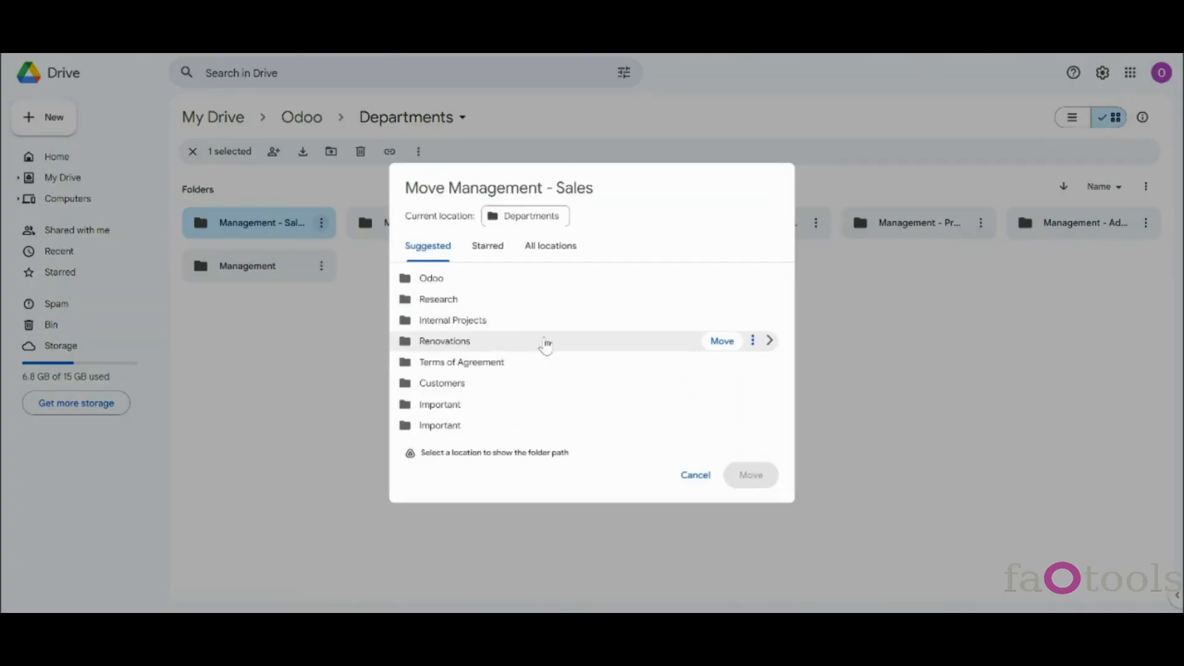
pyautogui.click(473, 287)
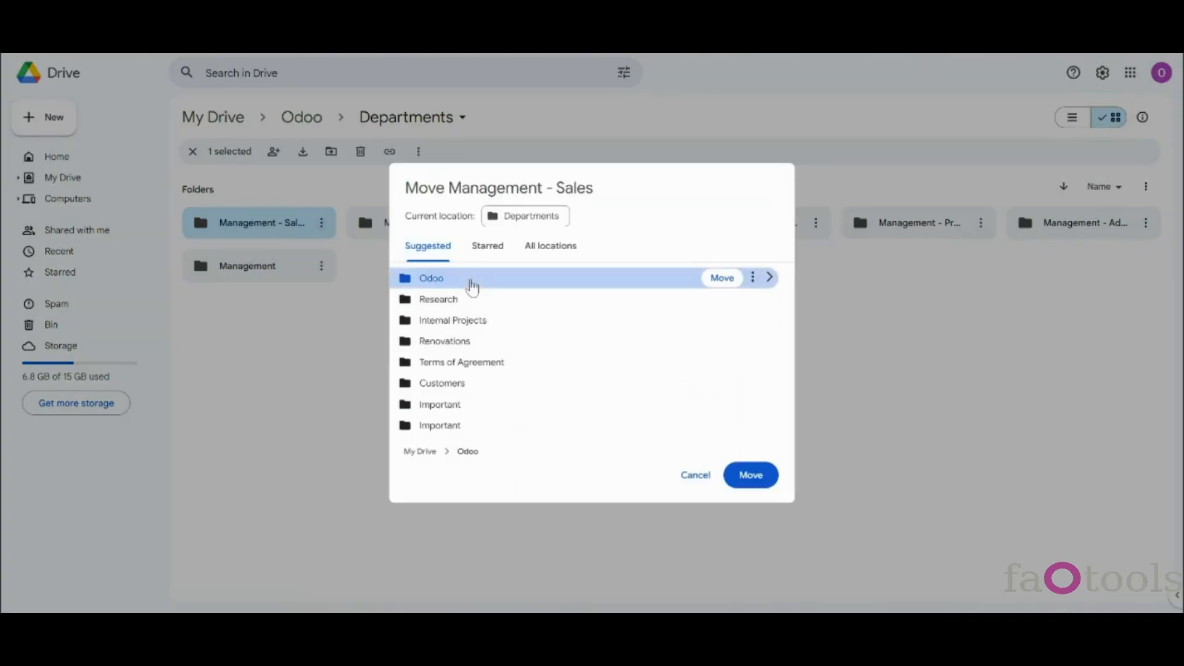
pyautogui.doubleClick(471, 286)
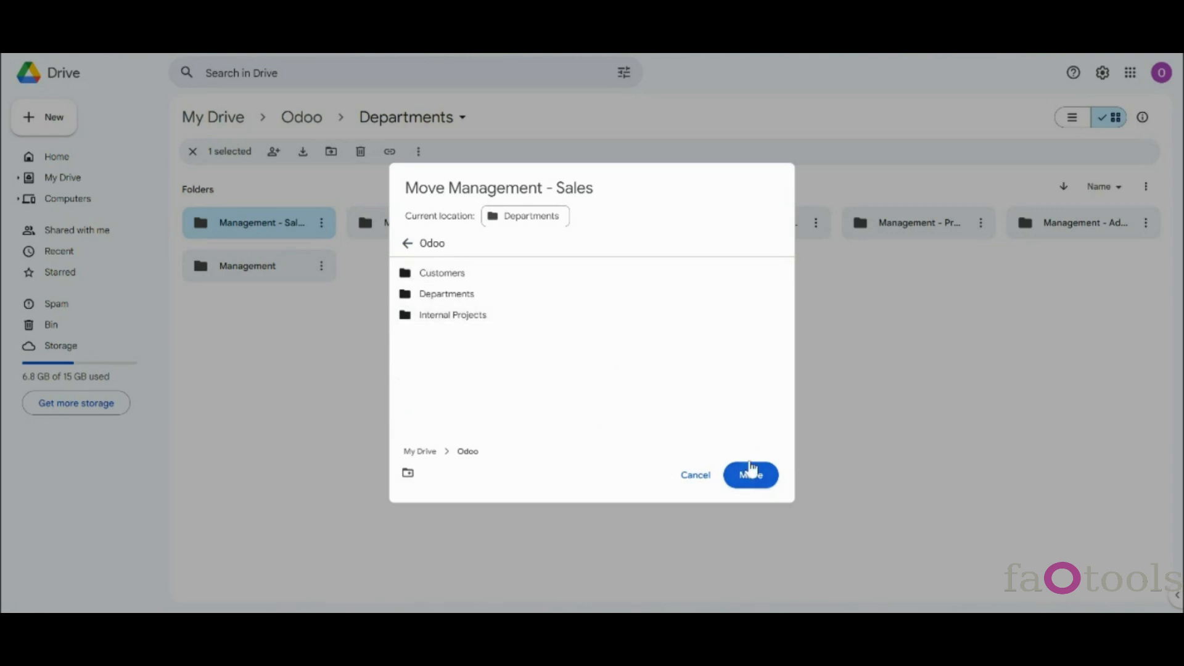
pyautogui.click(751, 475)
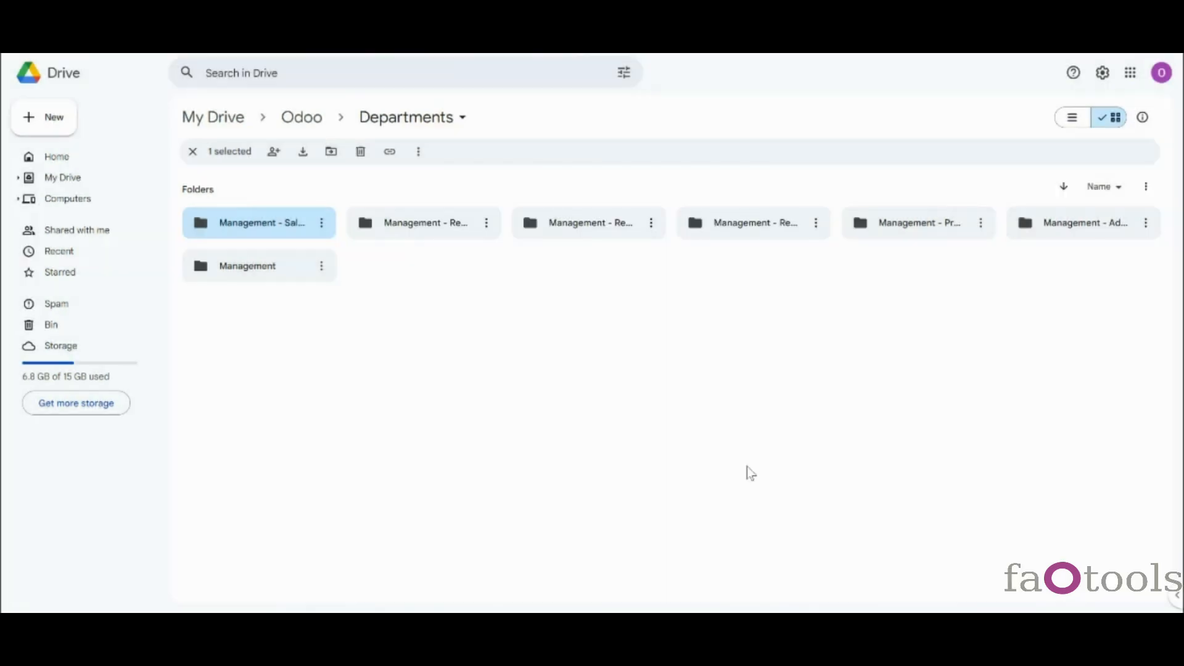
pyautogui.click(307, 118)
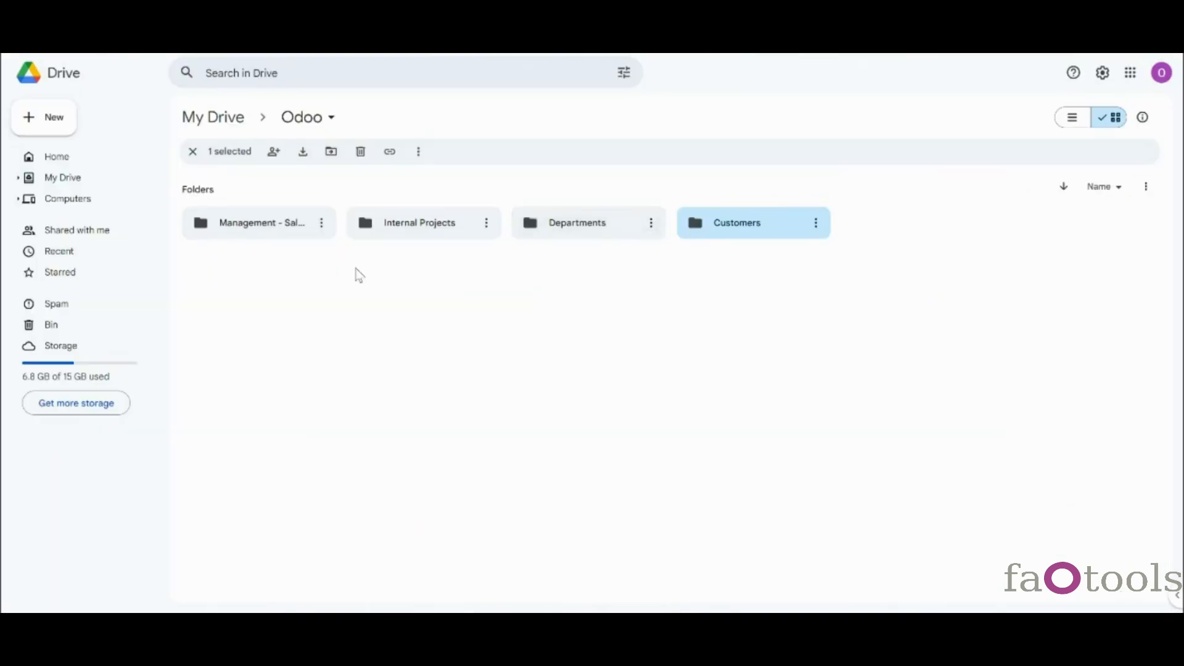
# - Browse Customers > Azure > Sales Order to inspect the S03020 subfolder
pyautogui.doubleClick(740, 229)
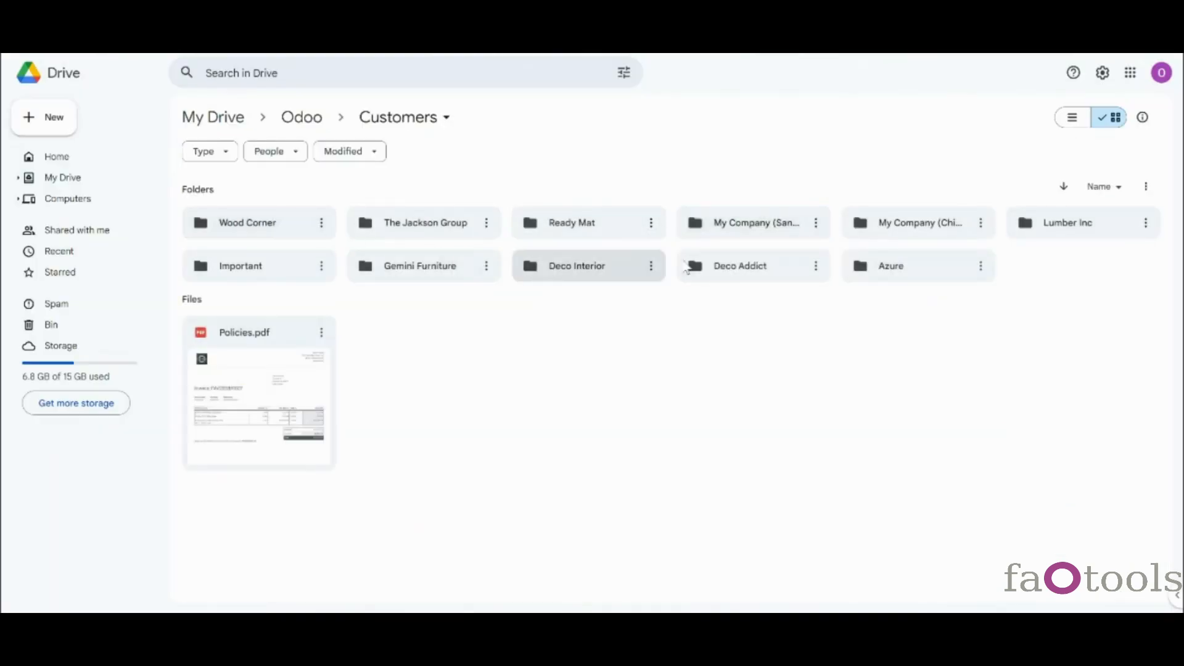
pyautogui.doubleClick(894, 272)
pyautogui.click(287, 225)
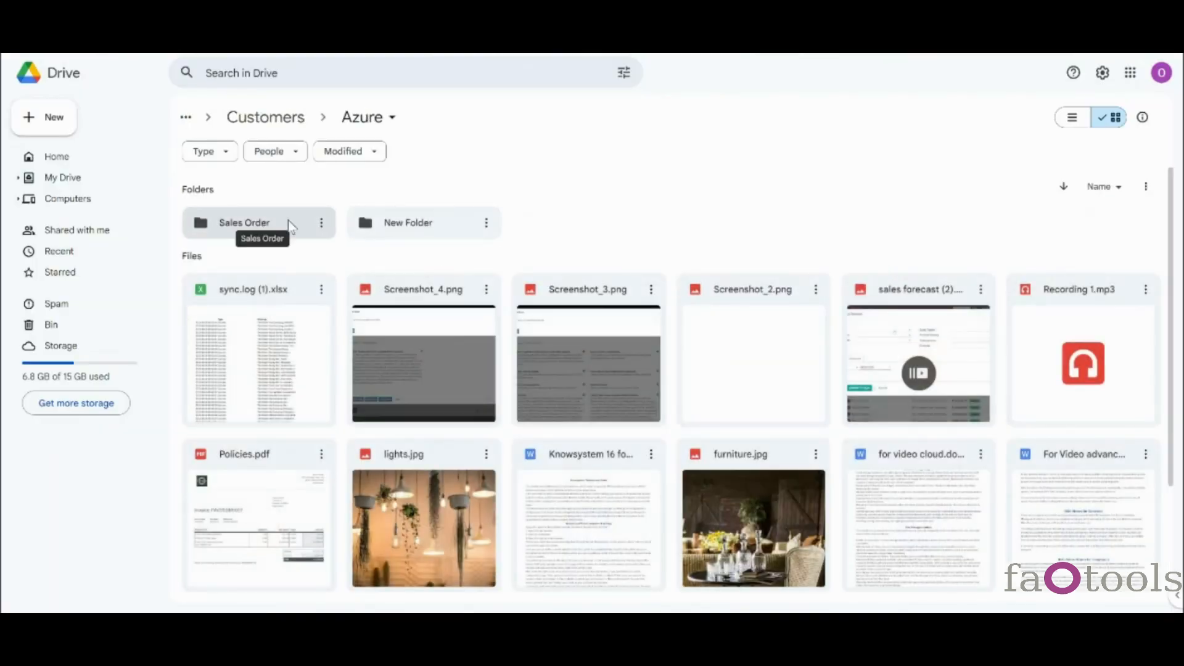
pyautogui.doubleClick(289, 224)
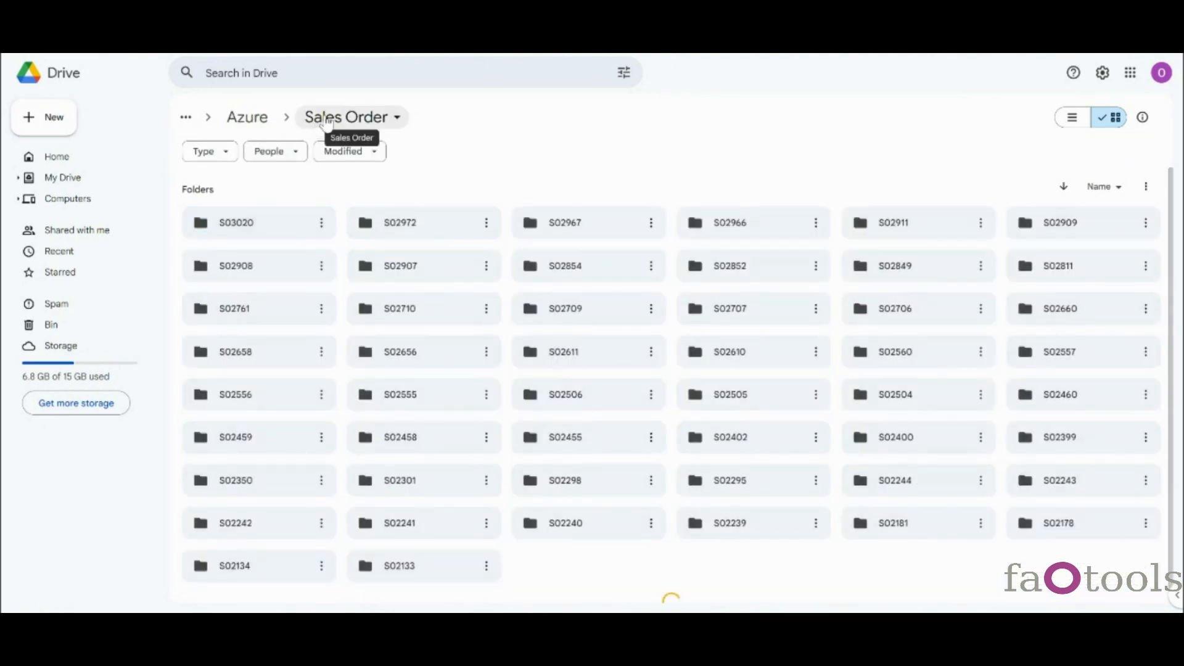
pyautogui.doubleClick(295, 229)
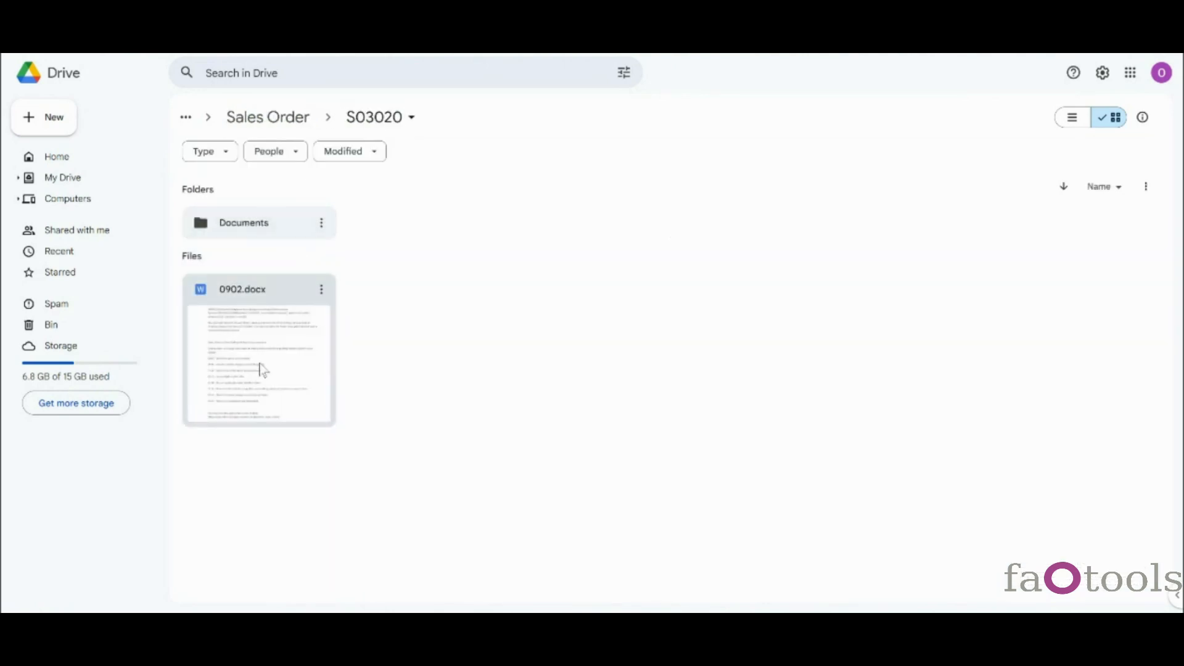
pyautogui.click(289, 118)
pyautogui.click(259, 119)
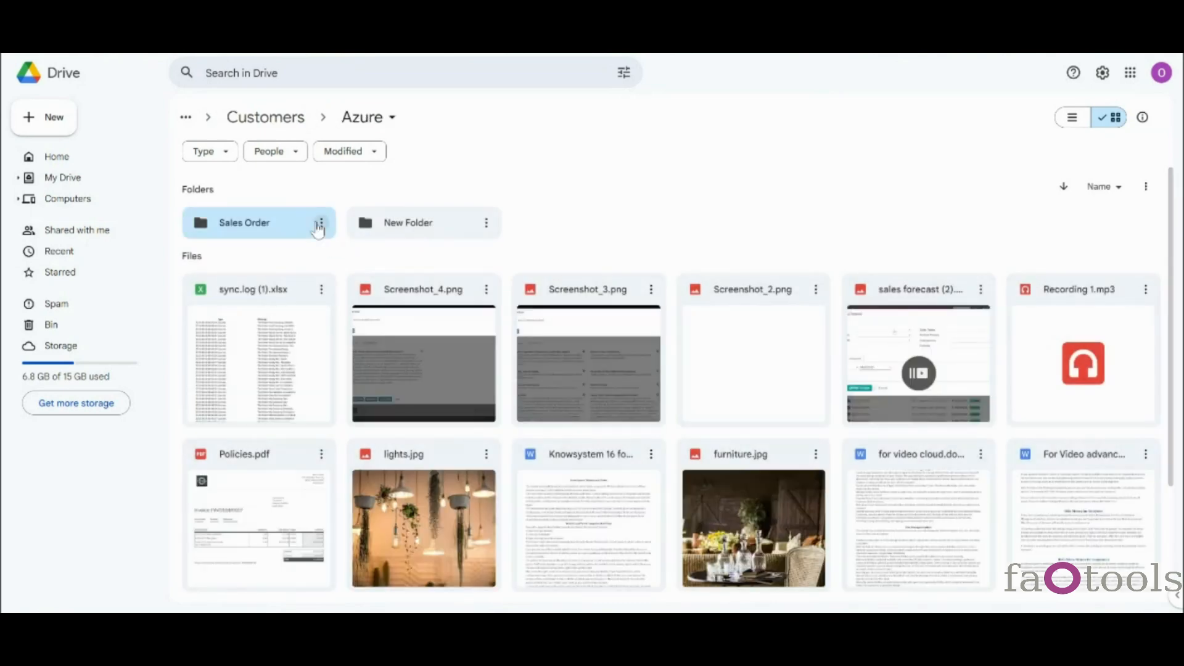
# - Move Azure's Sales Order folder to the bin and empty the bin forever
pyautogui.click(321, 222)
pyautogui.click(369, 402)
pyautogui.click(51, 324)
pyautogui.click(1126, 182)
pyautogui.click(724, 373)
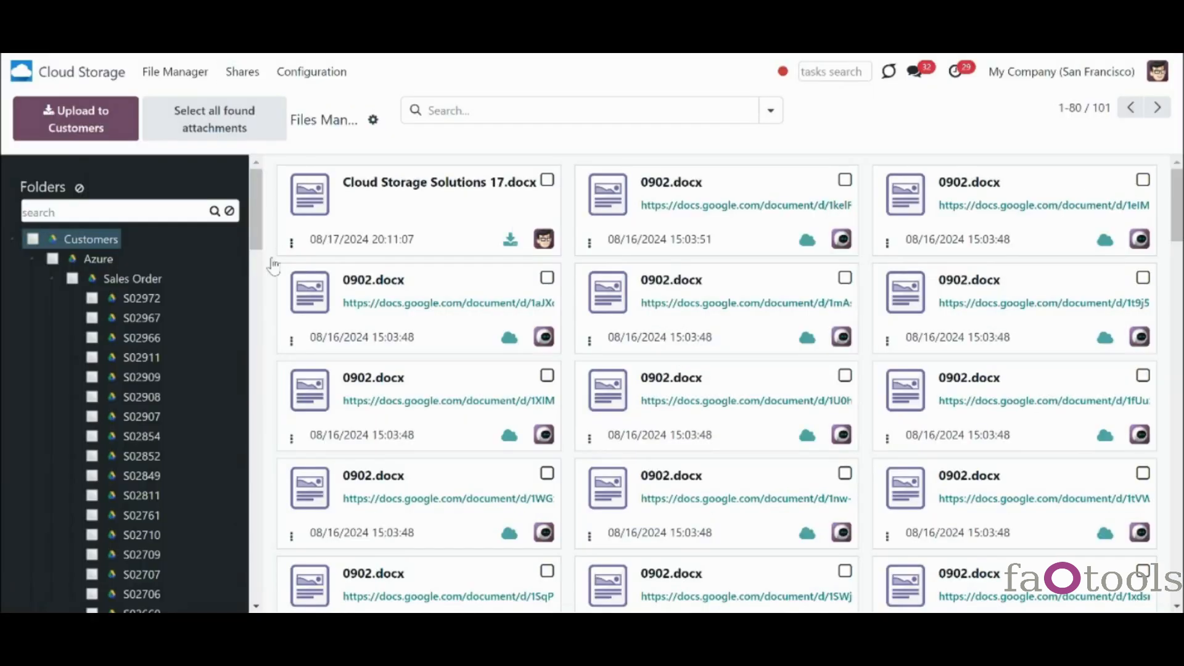
# - Browse the Sales Order folder's files and preview its photo, then show the CRM folder's eight OneDrive files
pyautogui.click(72, 280)
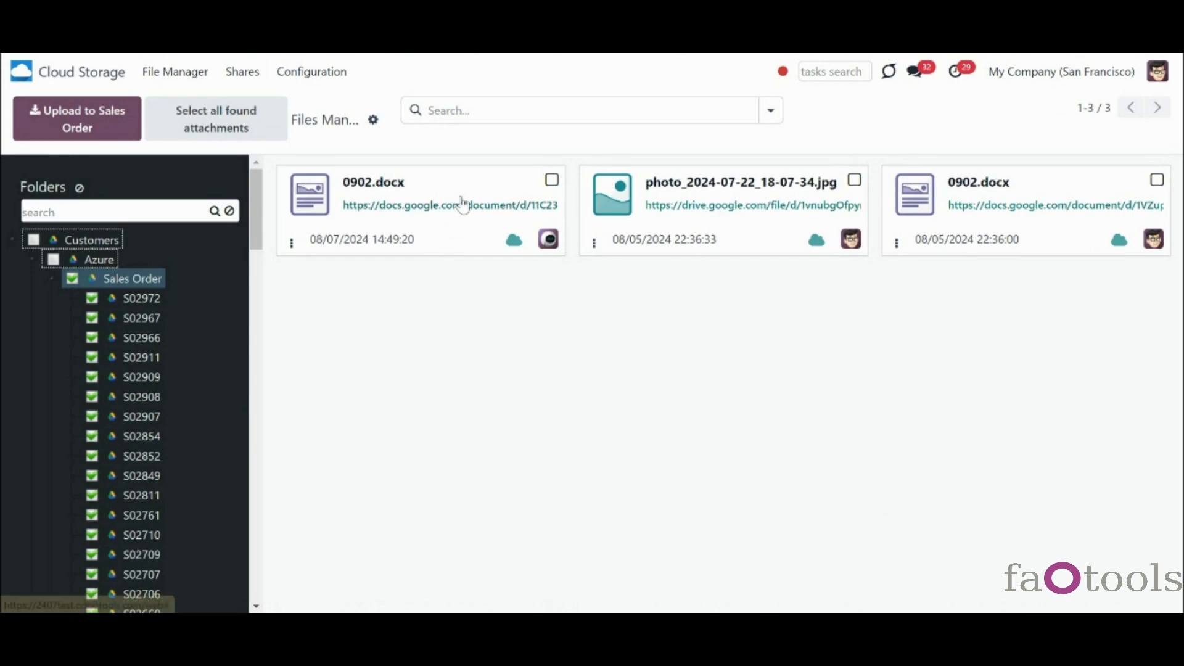
pyautogui.click(619, 210)
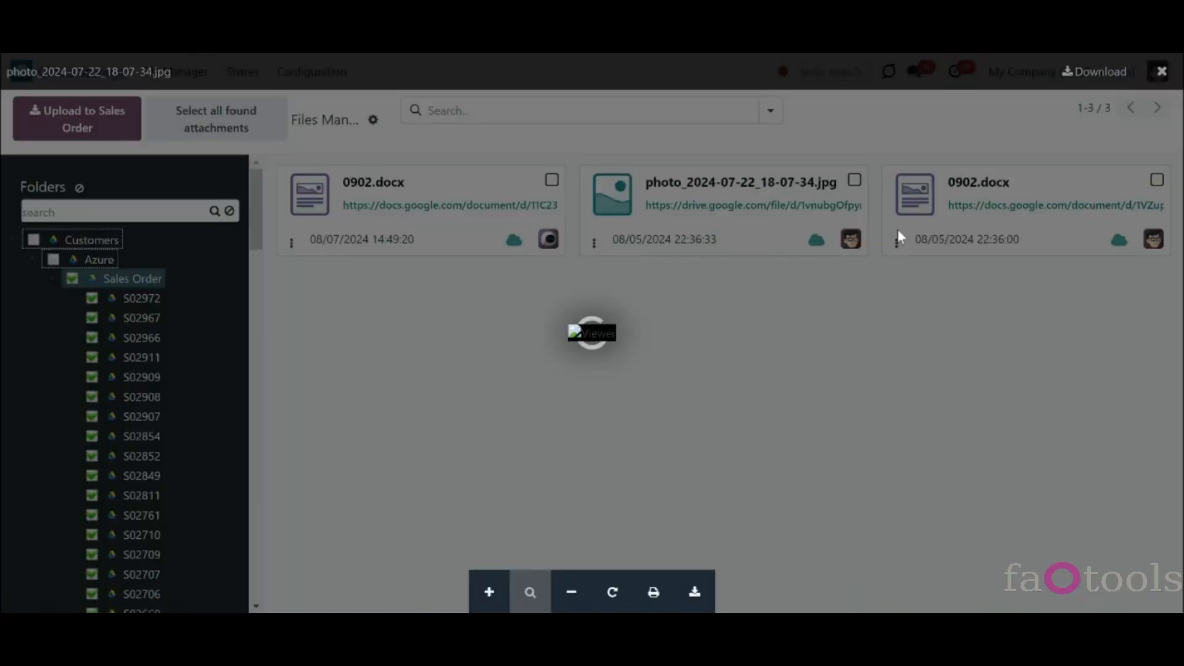
pyautogui.click(916, 194)
pyautogui.click(407, 207)
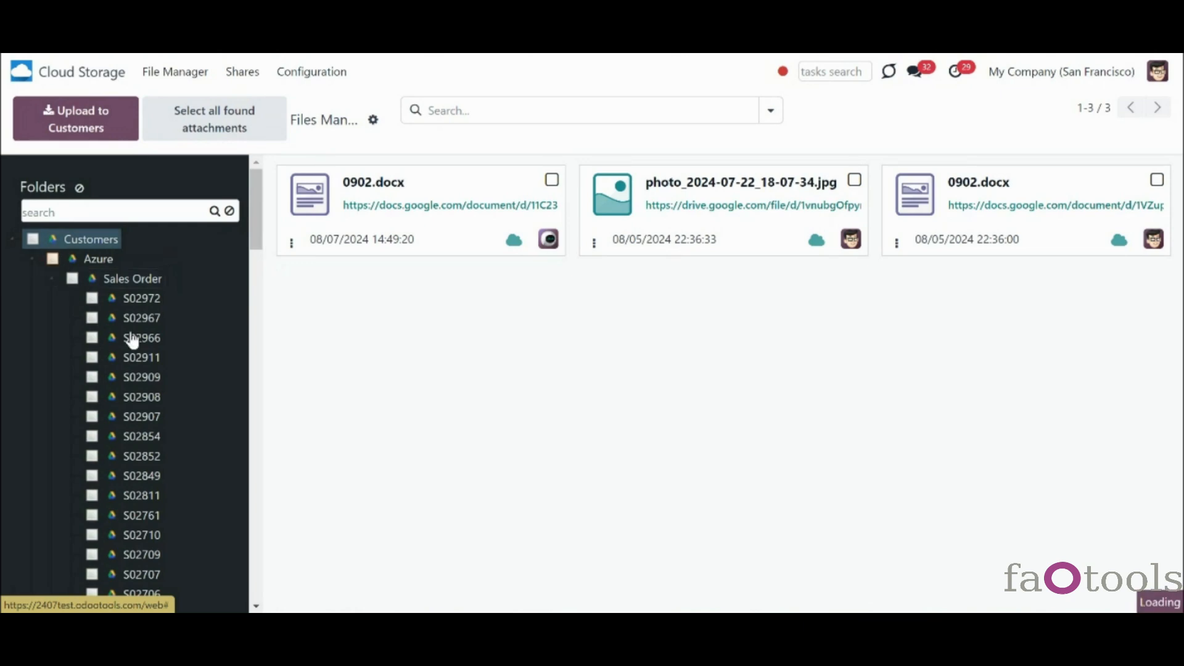
pyautogui.click(32, 260)
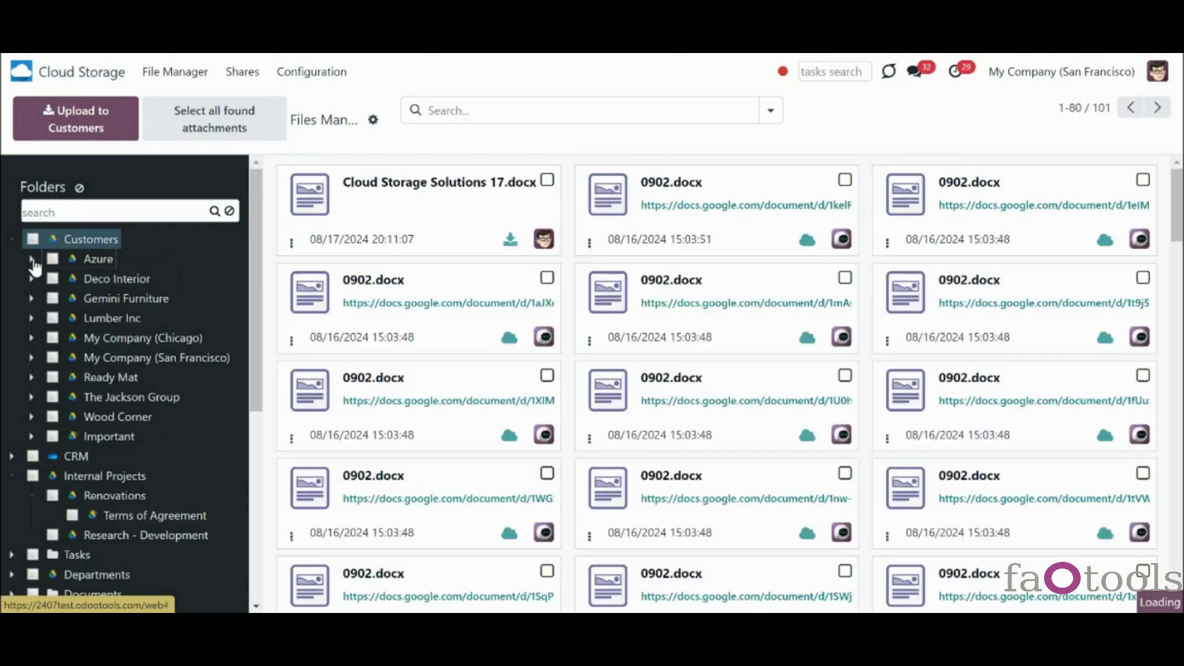
pyautogui.click(77, 457)
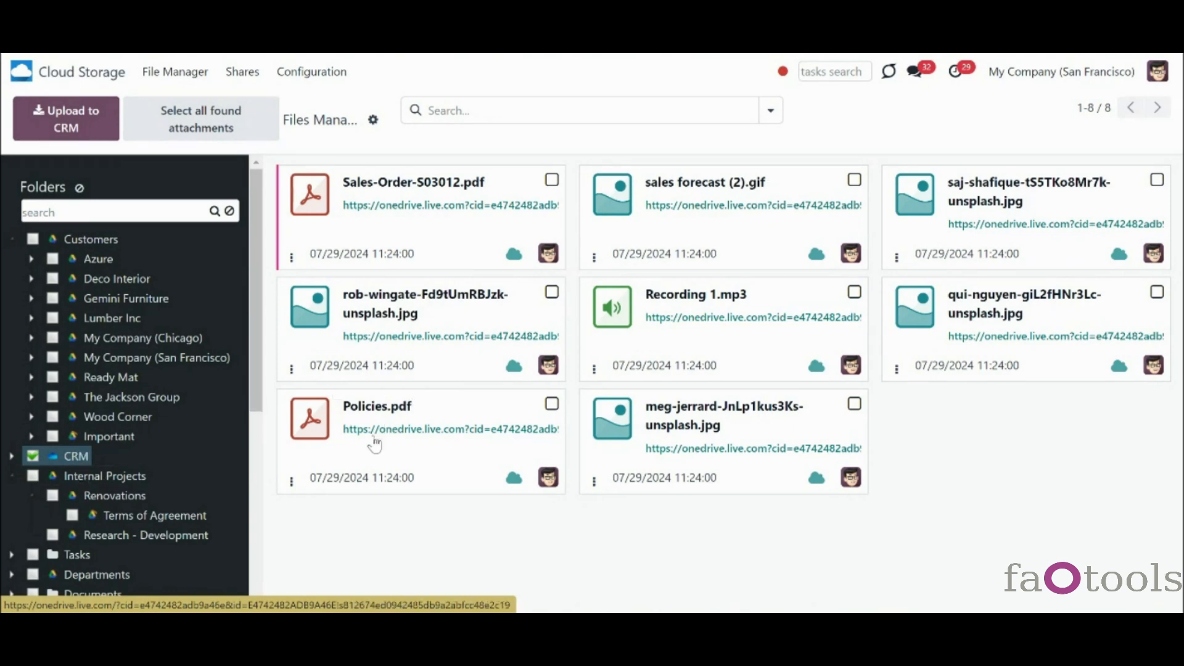
# - Open the Policies.pdf record, then upload Cloud Storage Solutions 17.docx into the CRM folder
pyautogui.click(290, 483)
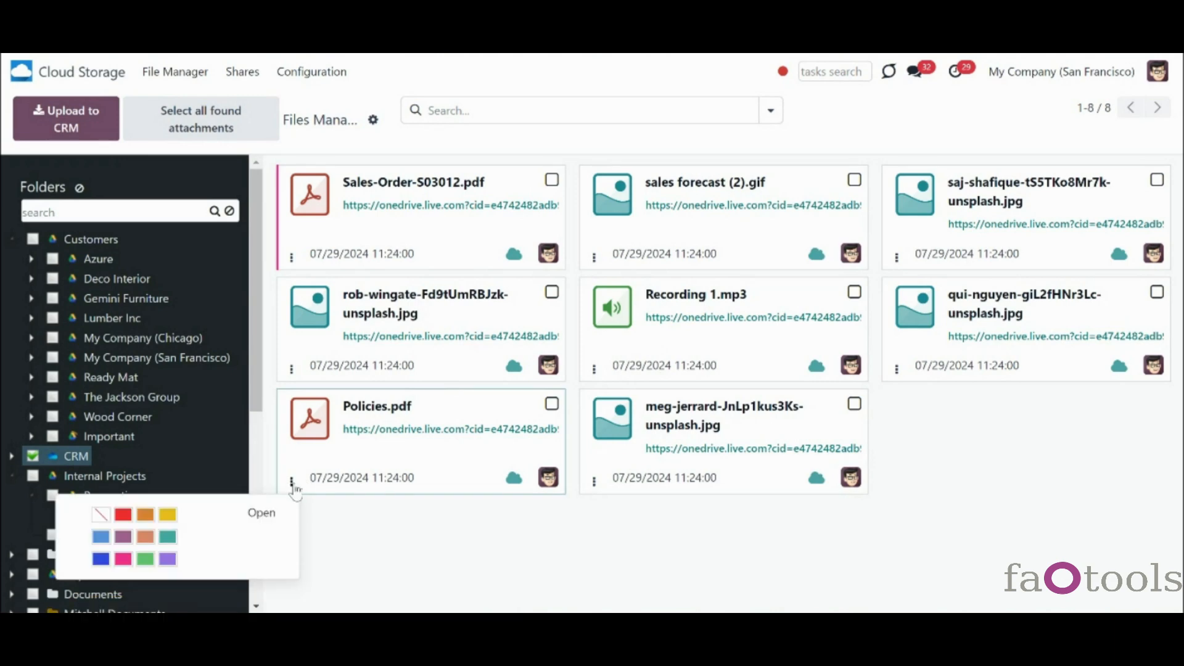
pyautogui.click(266, 515)
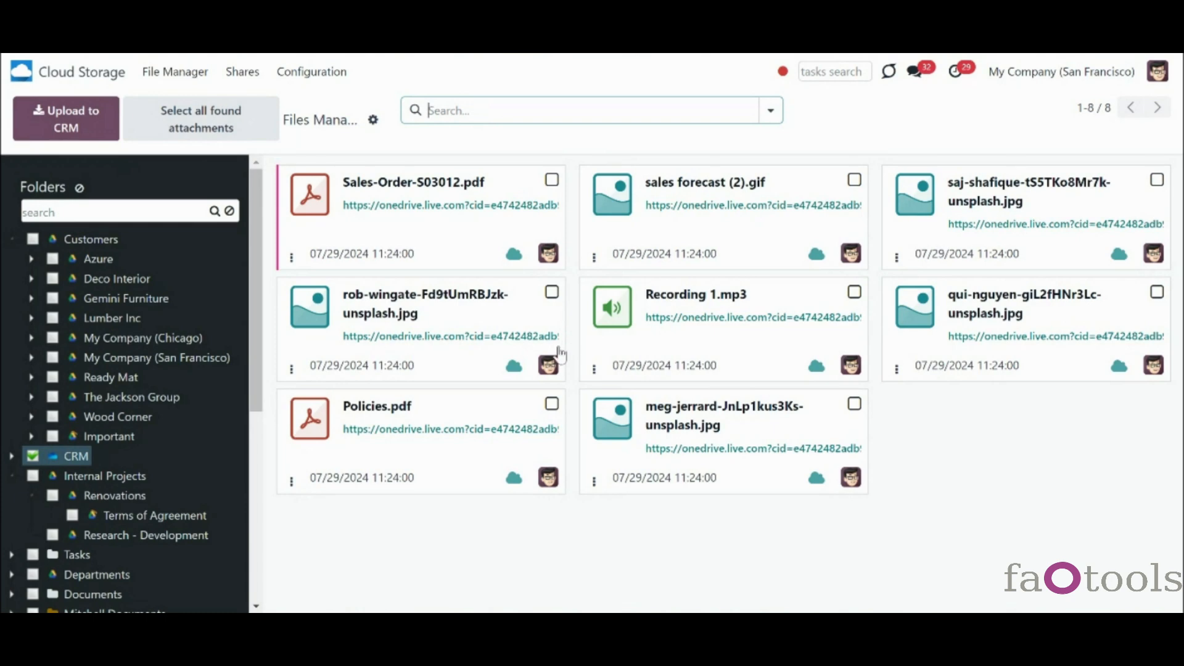
pyautogui.click(82, 134)
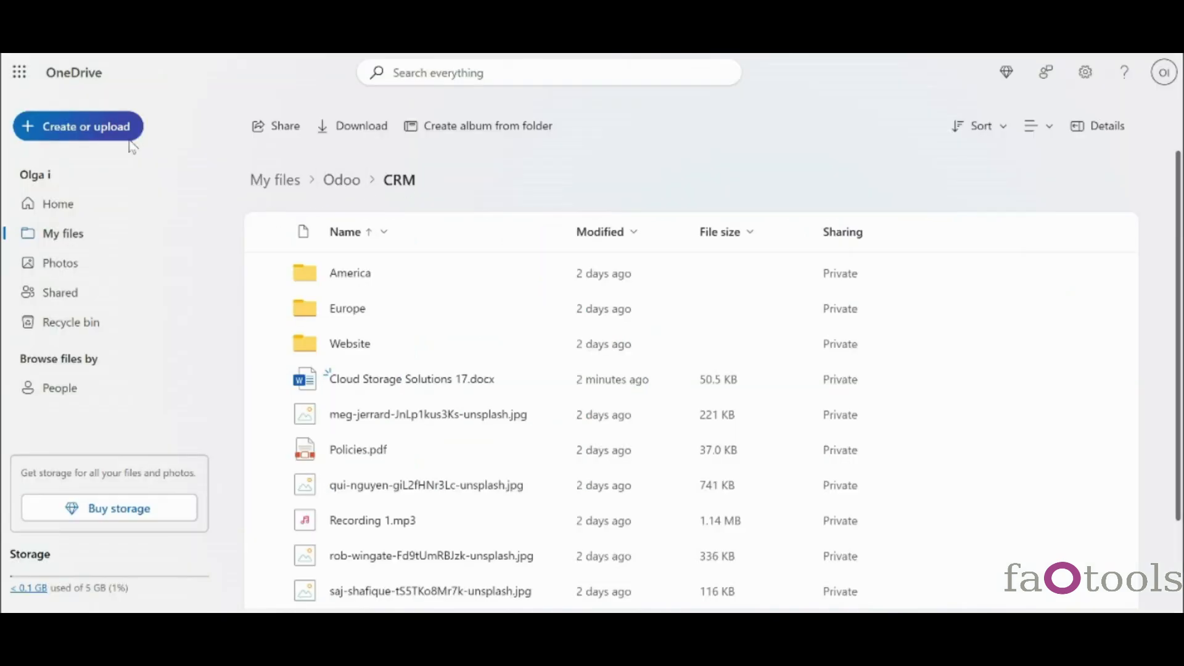
# - Upload Screenshot_3.png into the OneDrive CRM folder
pyautogui.click(116, 136)
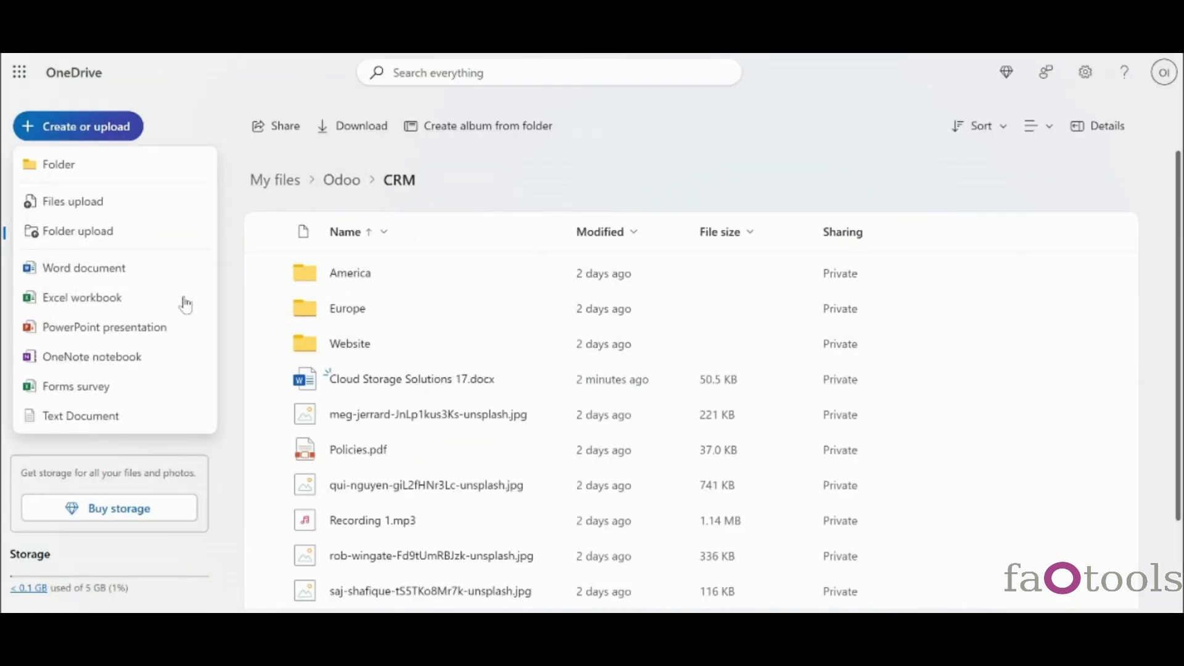
pyautogui.click(107, 202)
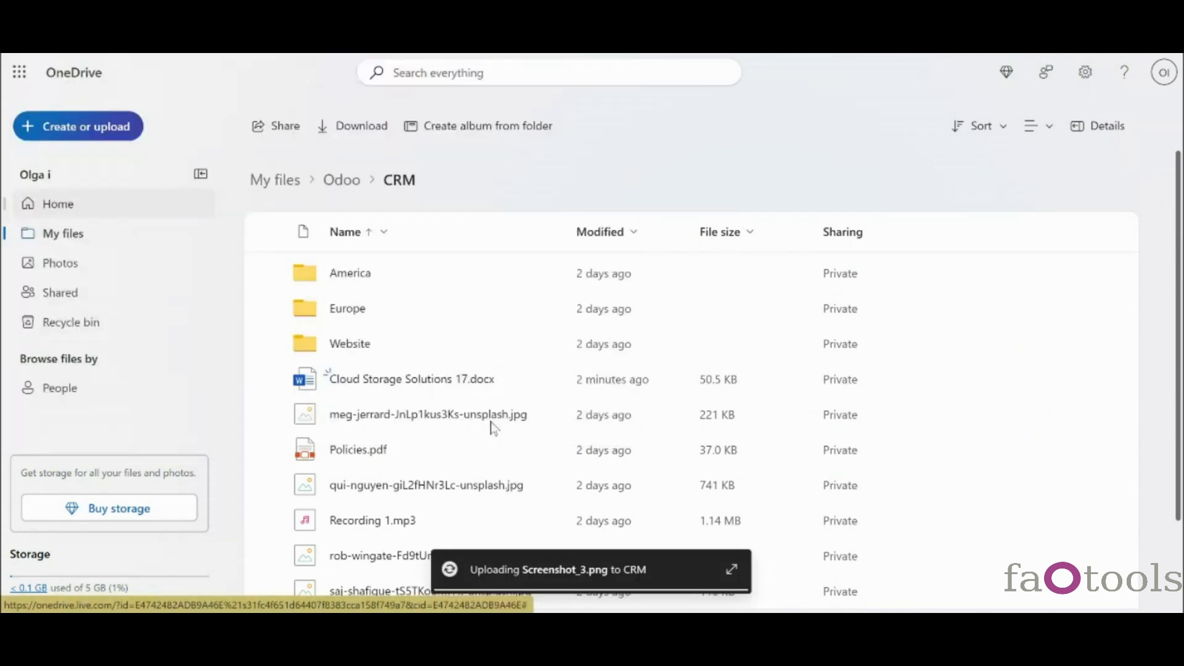
pyautogui.scroll(-3, 492, 451)
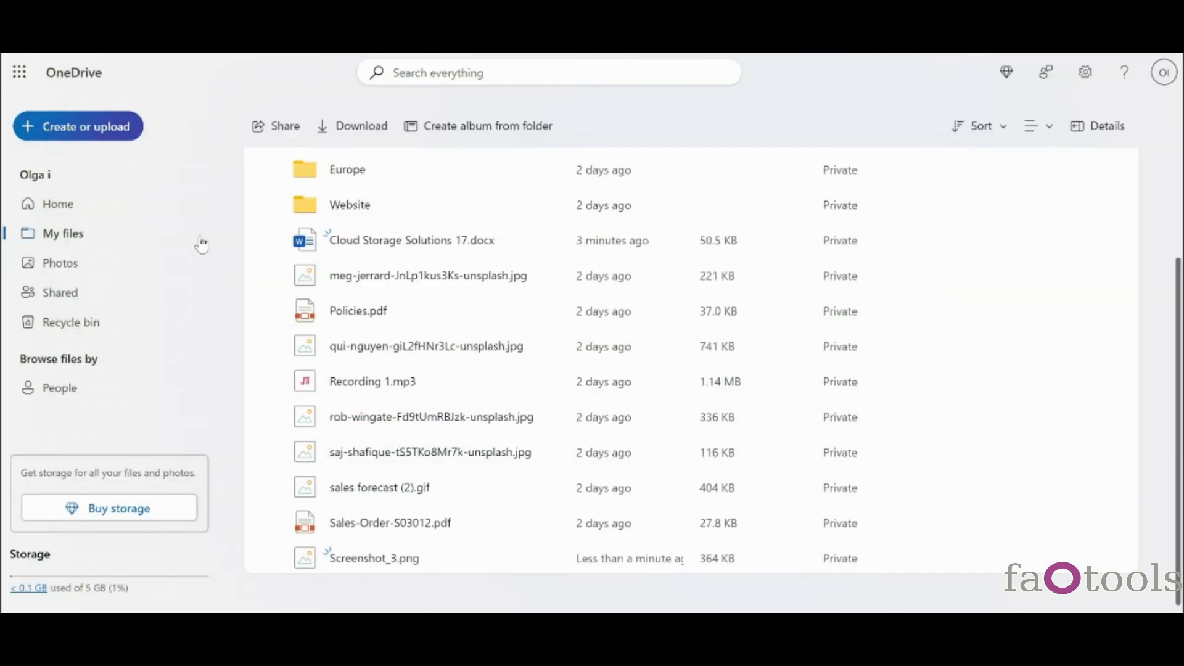
# - Create a new folder named From Cloud inside CRM
pyautogui.click(69, 136)
pyautogui.press('capslock')
pyautogui.write('From Cloud')
pyautogui.click(712, 398)
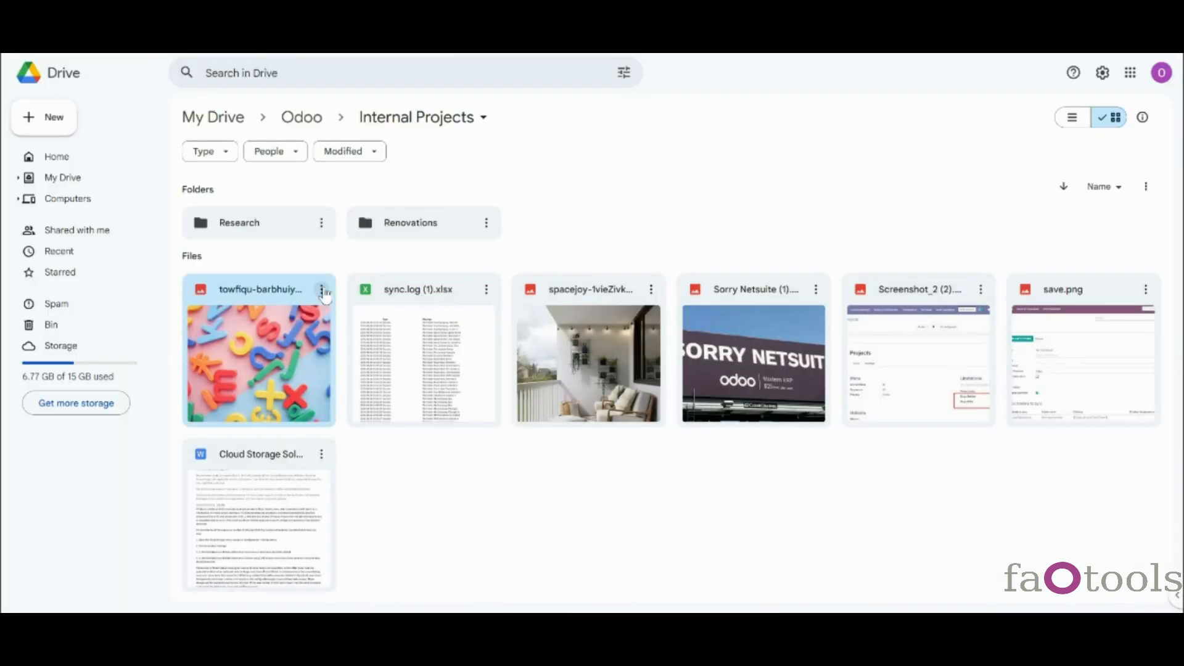
# - Give the alphabet-letters image in Internal Projects the new name Alphabet.jpg
pyautogui.click(322, 289)
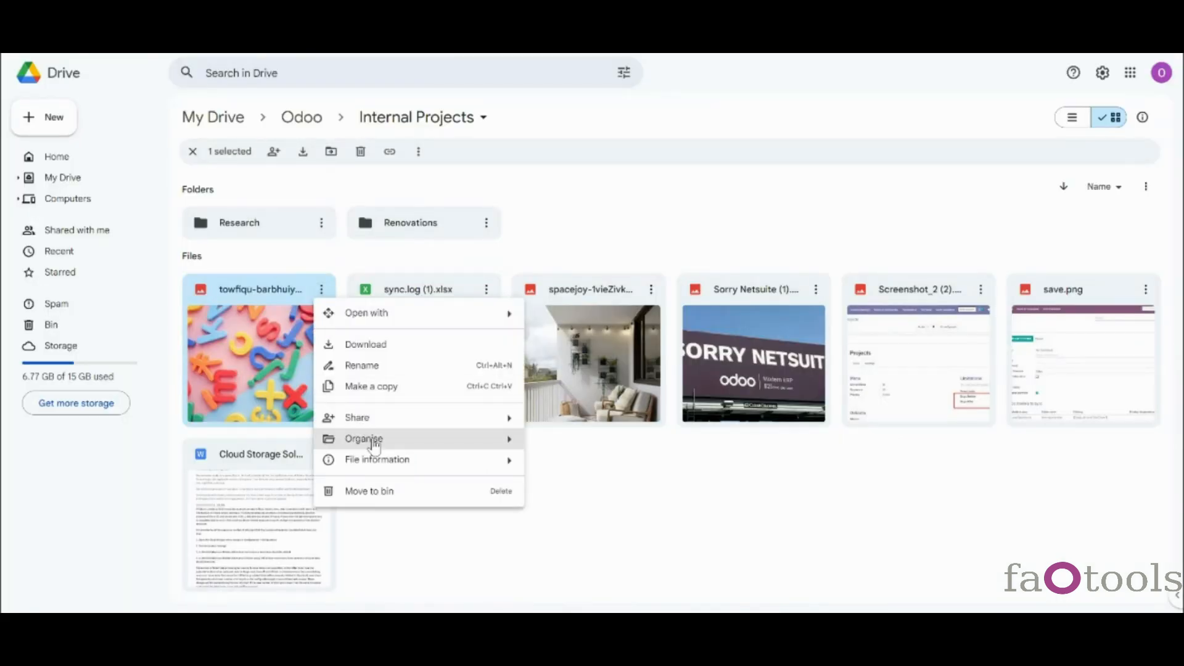
pyautogui.click(355, 366)
pyautogui.write('Alphabet')
pyautogui.click(681, 370)
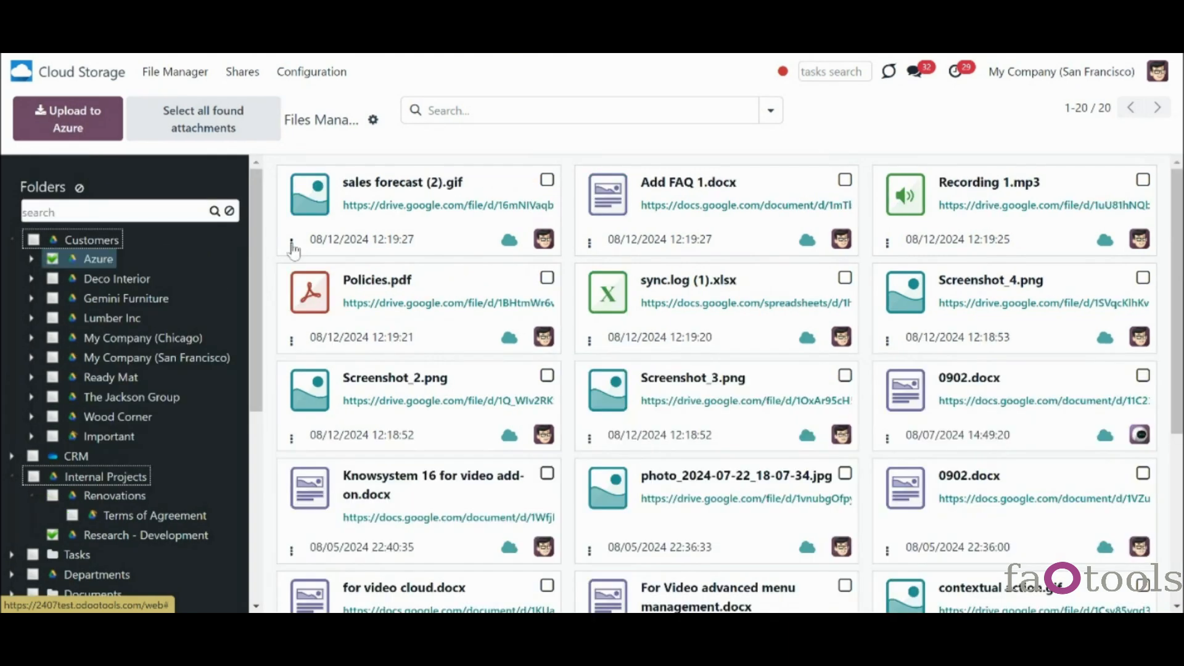
# - Open the sales forecast (2).gif record, change its name to Forecast.gif and save
pyautogui.click(292, 243)
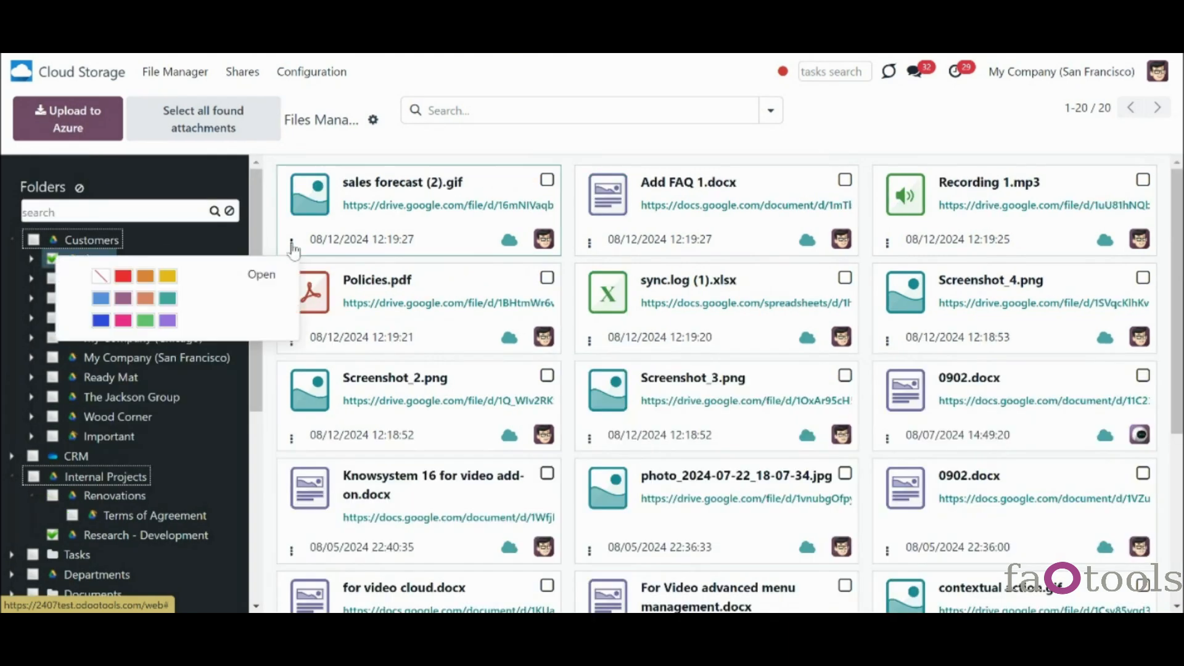
pyautogui.click(262, 275)
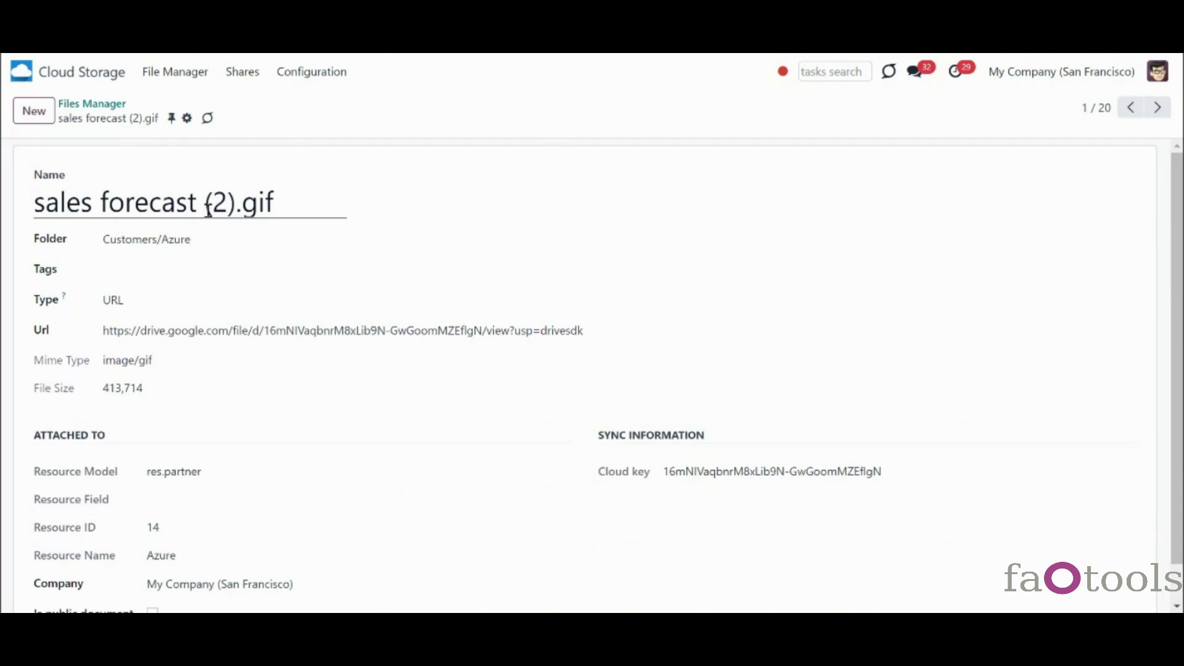
pyautogui.click(235, 203)
pyautogui.moveTo(229, 203); pyautogui.dragTo(13, 164)
pyautogui.write('Forecast')
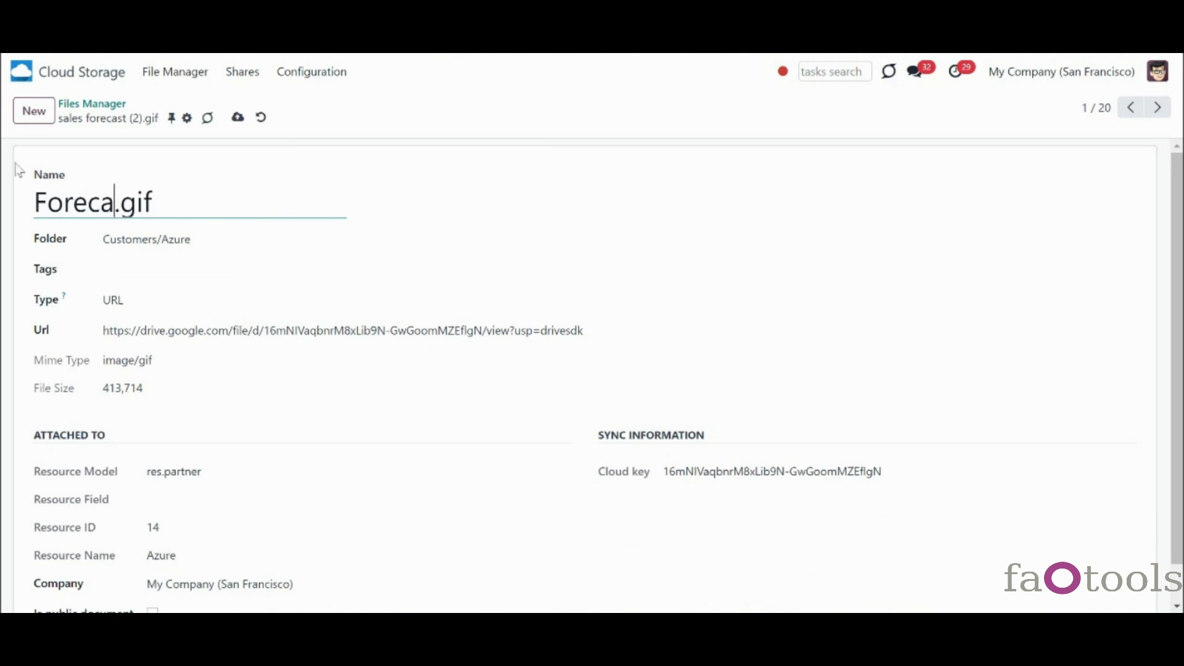
pyautogui.click(238, 116)
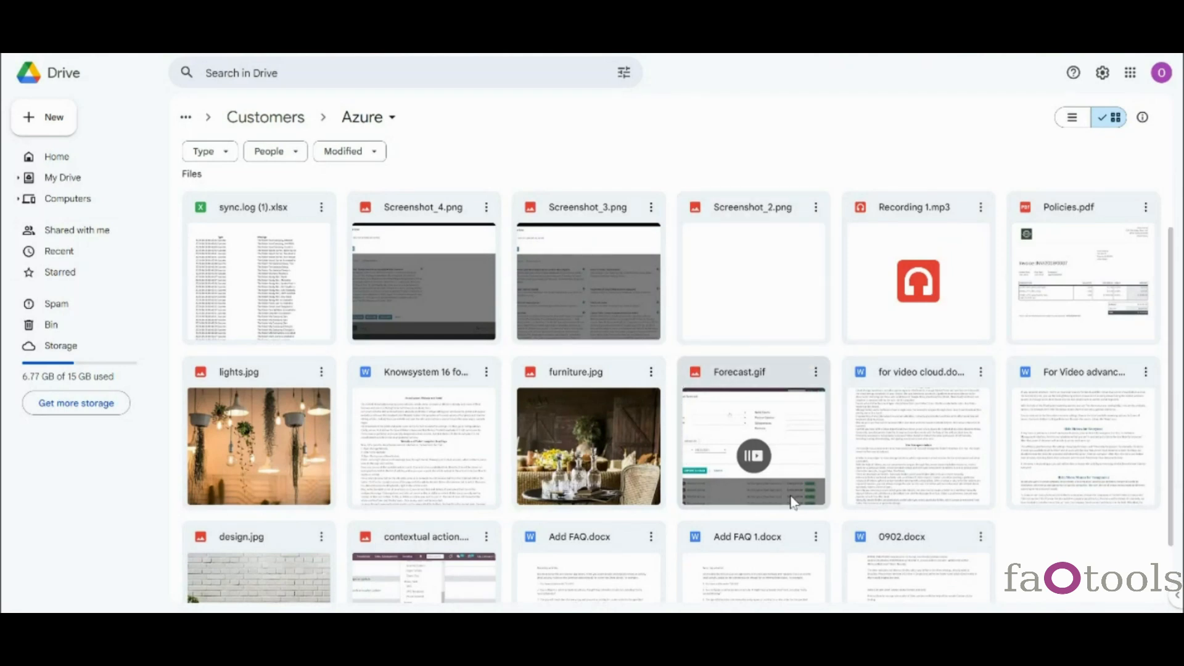
# - Move Recording 1.mp3 from Azure into the Customers/Gemini Furniture folder
pyautogui.scroll(2, 794, 503)
pyautogui.click(981, 289)
pyautogui.moveTo(963, 464)
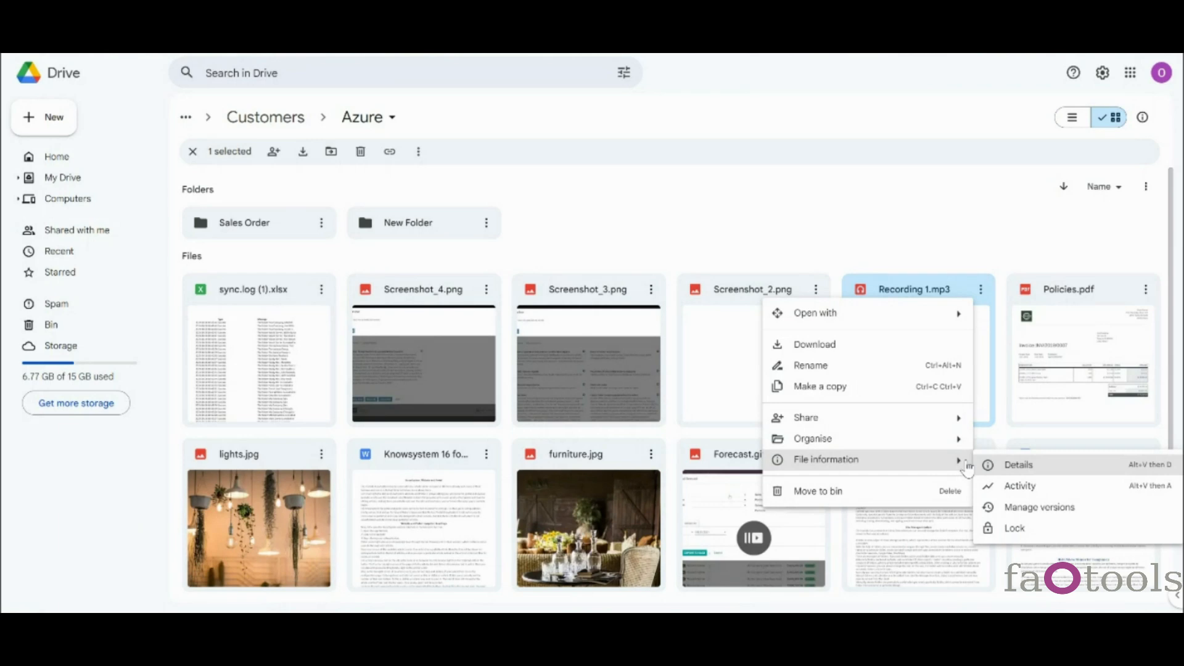
pyautogui.click(1018, 442)
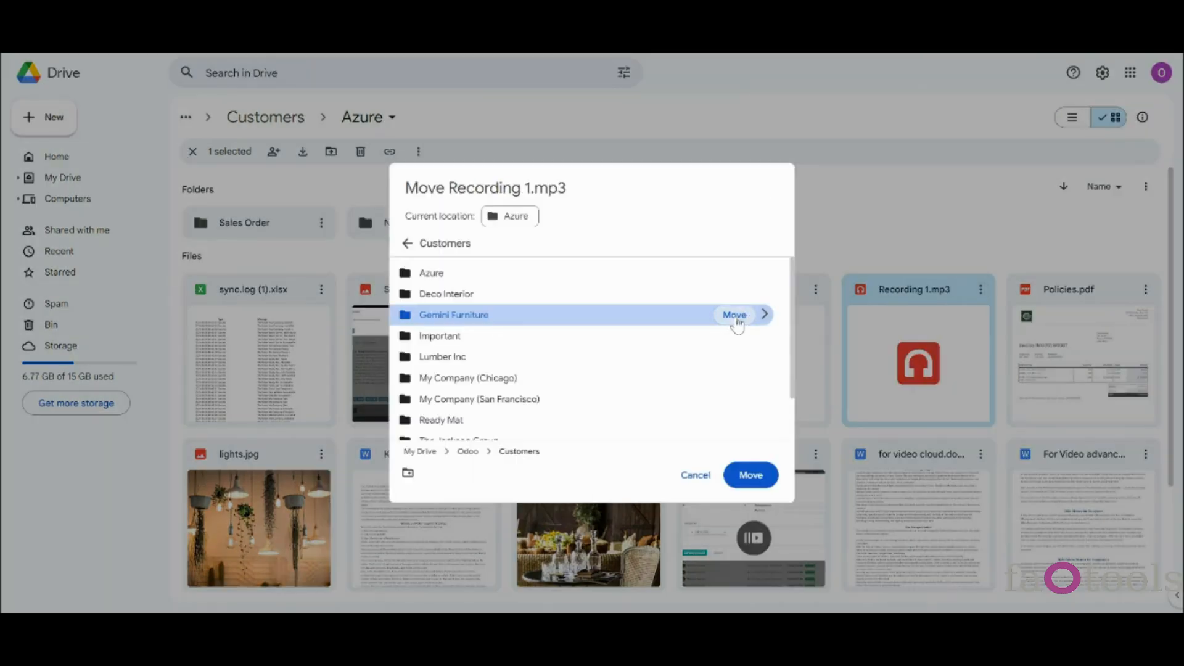
pyautogui.click(735, 315)
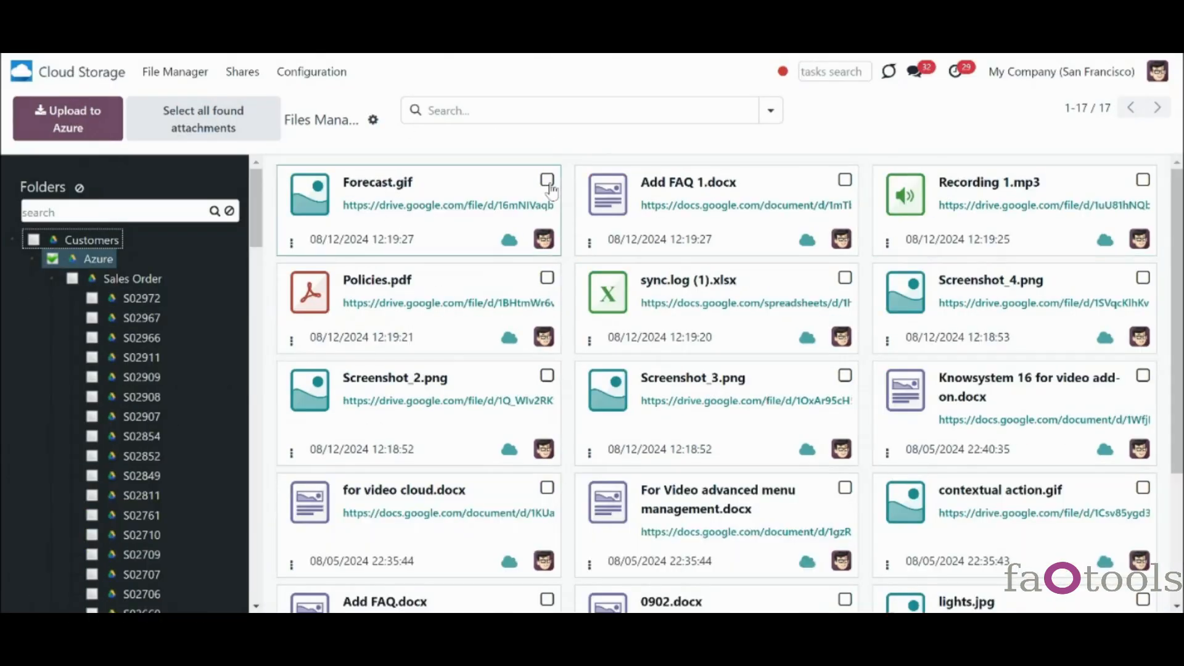
# - Change the folder of Forecast.gif and Add FAQ 1.docx to Customers/Deco Interior
pyautogui.click(551, 179)
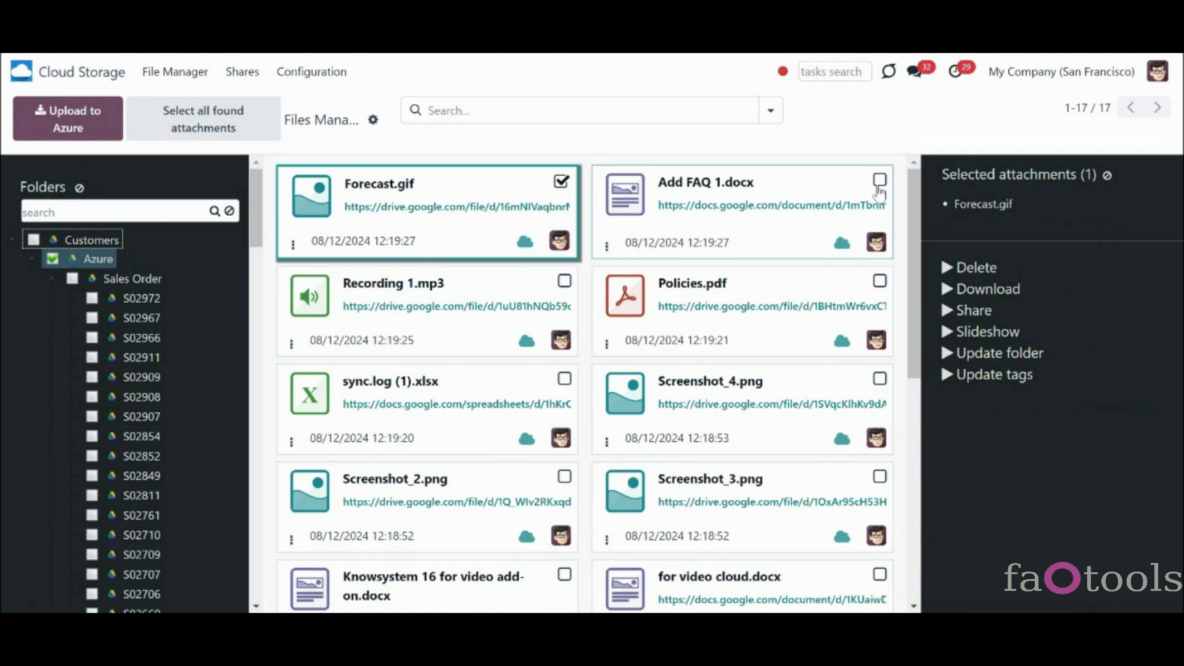
pyautogui.click(882, 184)
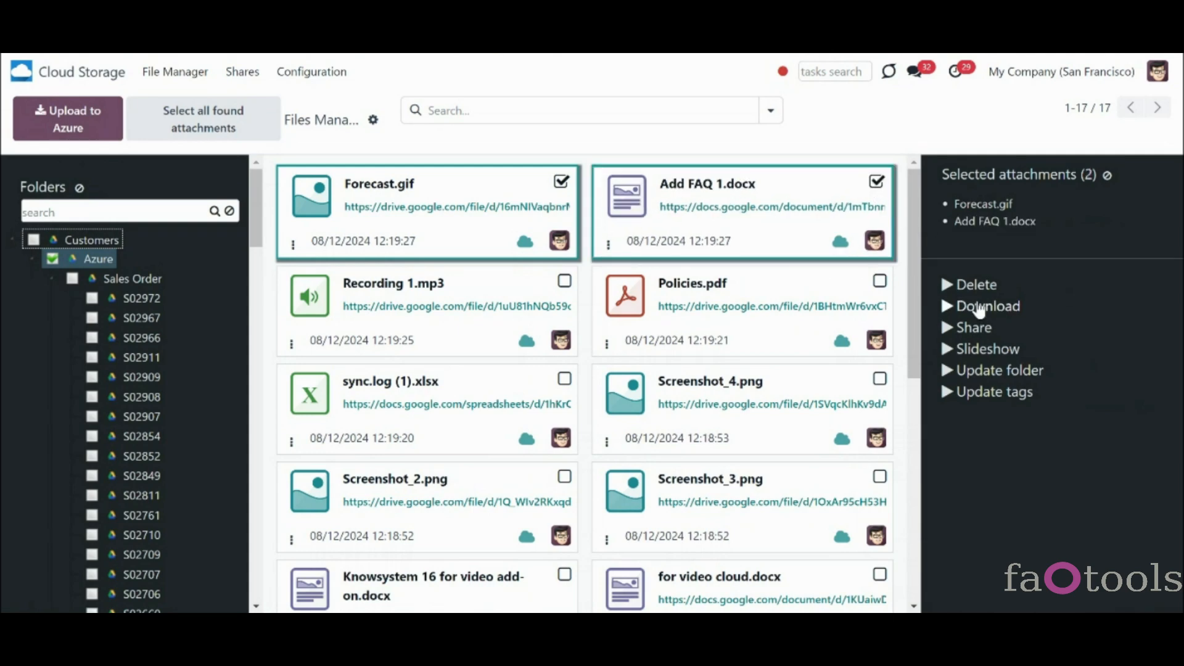
pyautogui.click(974, 372)
pyautogui.click(537, 328)
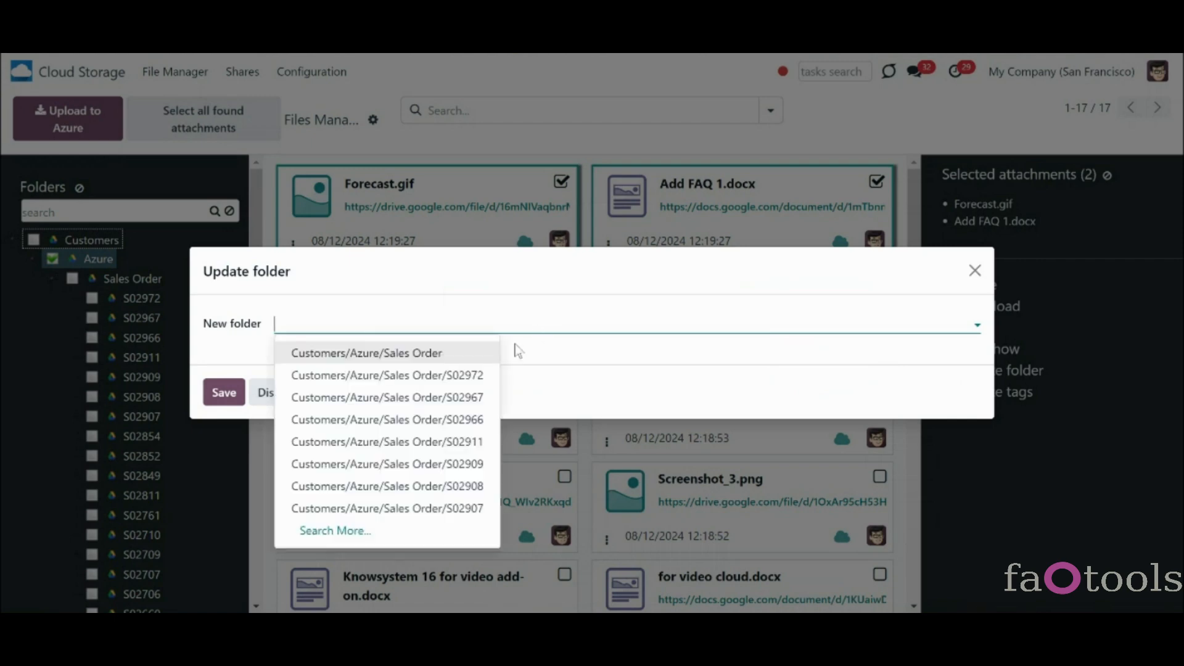
pyautogui.write('dec')
pyautogui.click(401, 350)
pyautogui.click(230, 391)
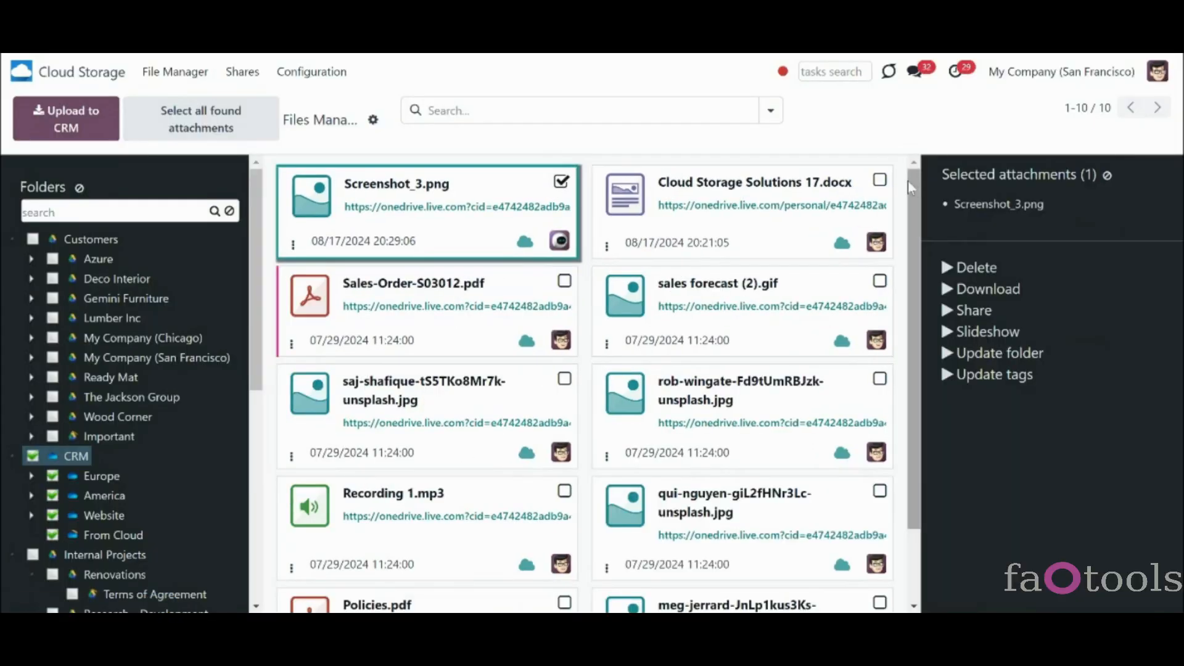
# - Delete two selected files including Cloud Storage Solutions 17.docx, and move sync.log (1).xlsx to the bin
pyautogui.click(880, 184)
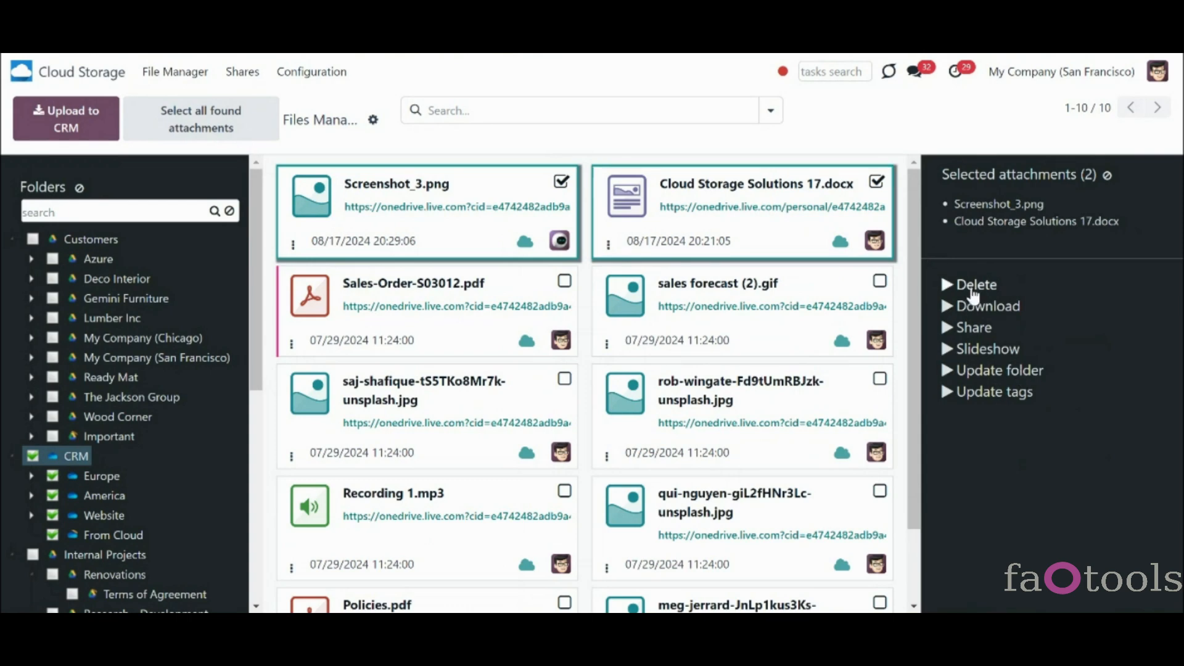
pyautogui.click(974, 286)
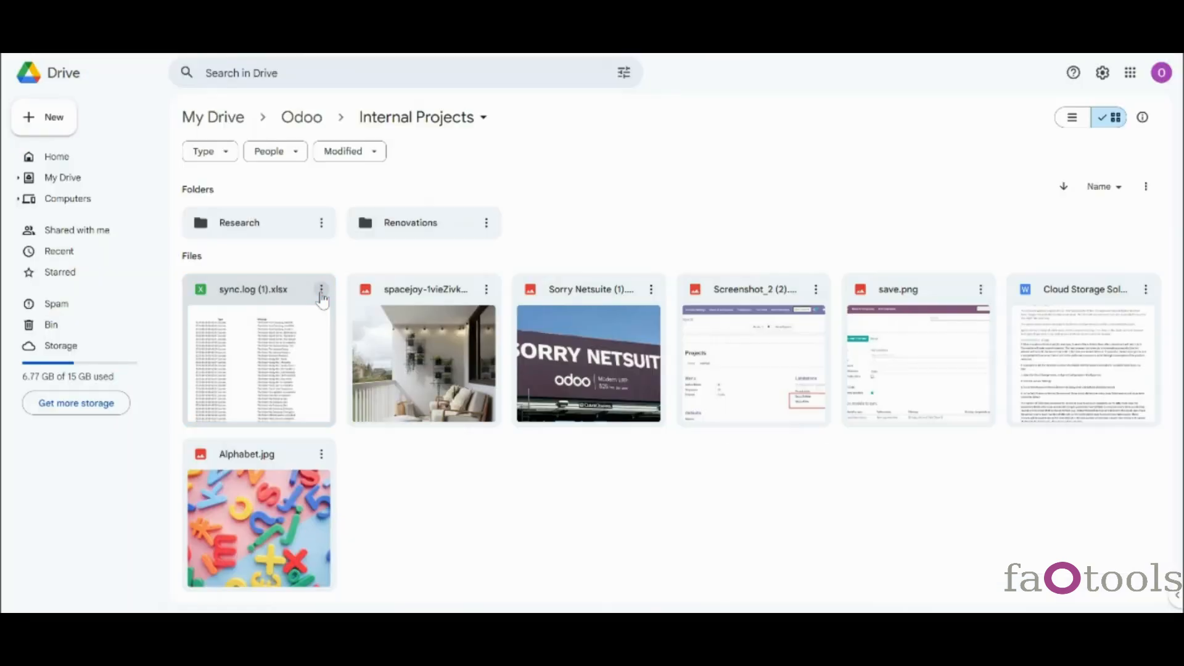
pyautogui.click(321, 289)
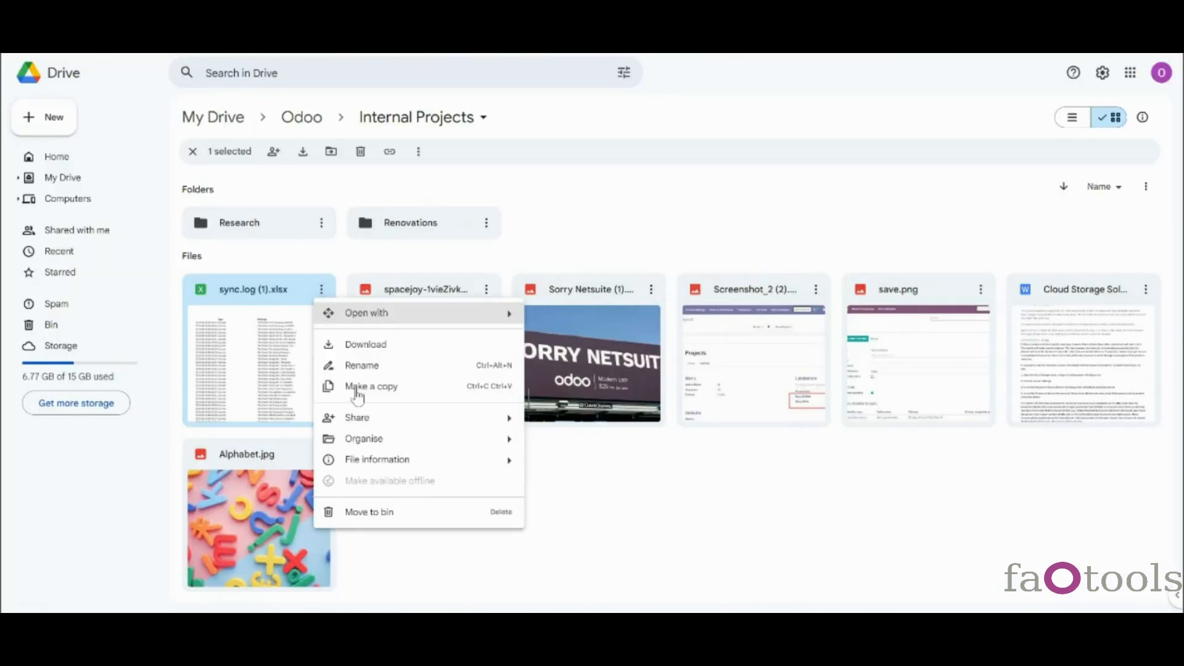
pyautogui.click(382, 516)
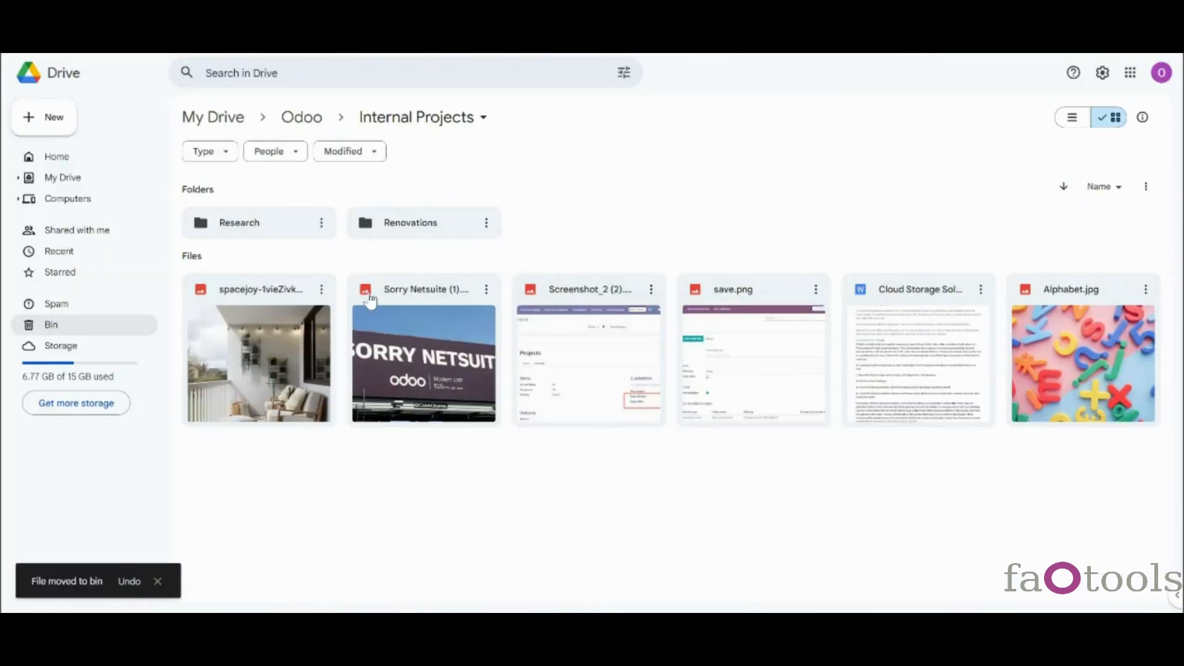
# - Permanently empty the bin
pyautogui.click(51, 325)
pyautogui.click(1126, 185)
pyautogui.click(689, 372)
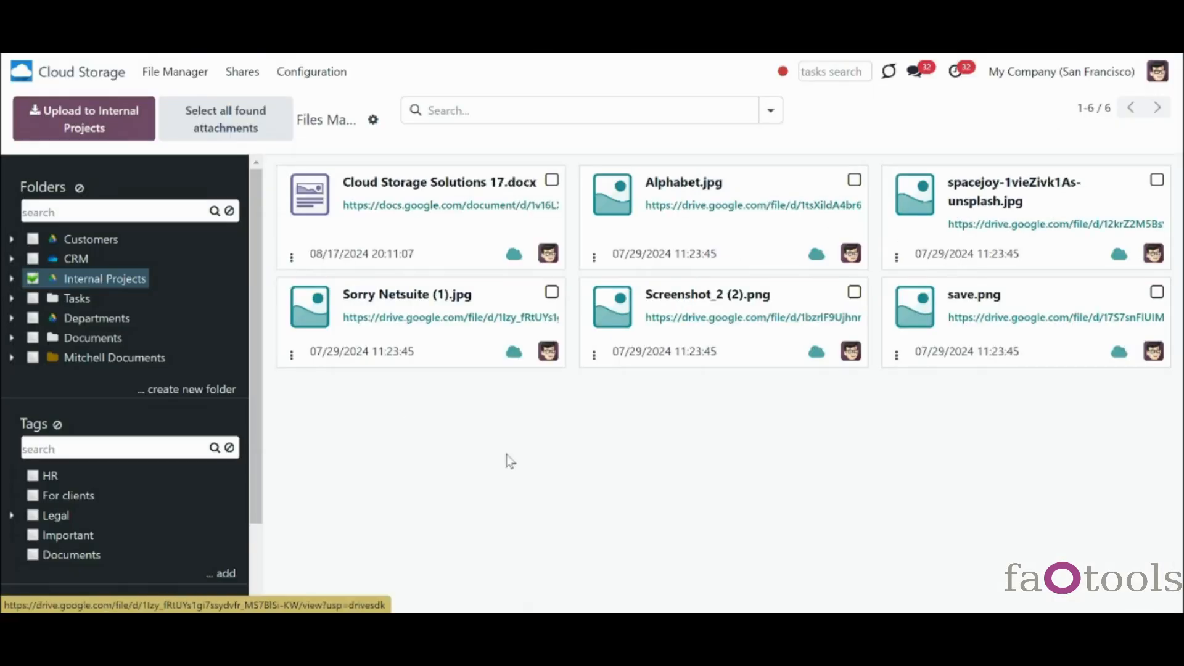
# - Download Cloud Storage Solutions 17.docx and Alphabet.jpg, then select the meg-jerrard image and Policies.pdf
pyautogui.click(553, 182)
pyautogui.click(889, 182)
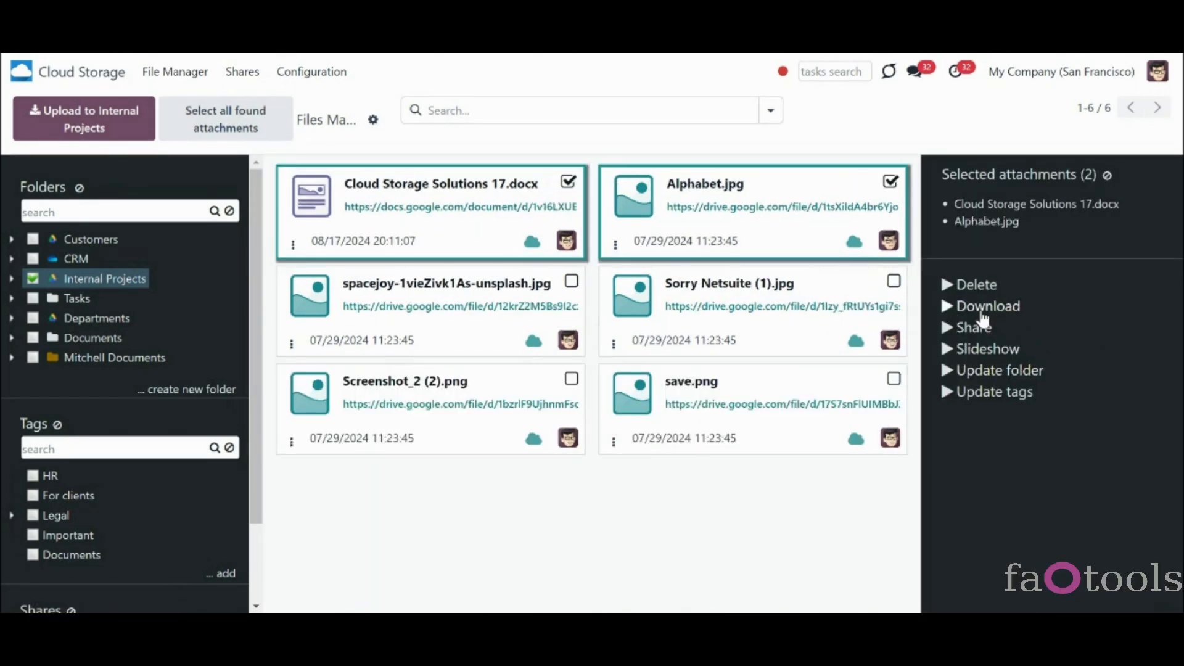
pyautogui.click(982, 312)
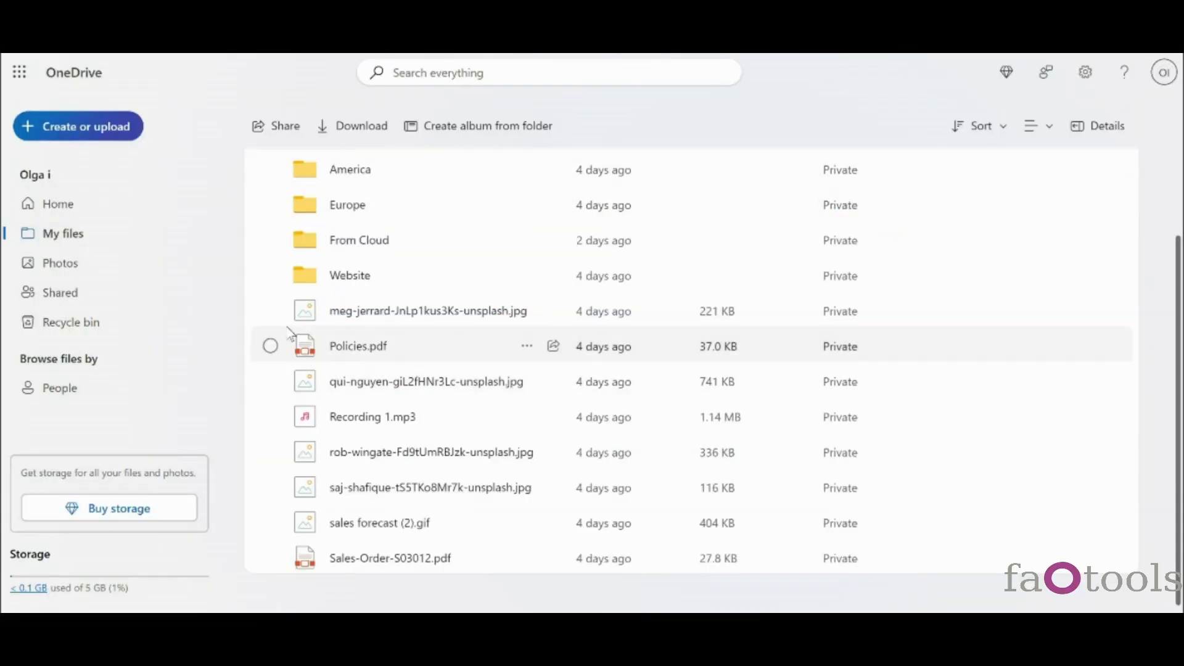
pyautogui.click(271, 310)
pyautogui.click(270, 345)
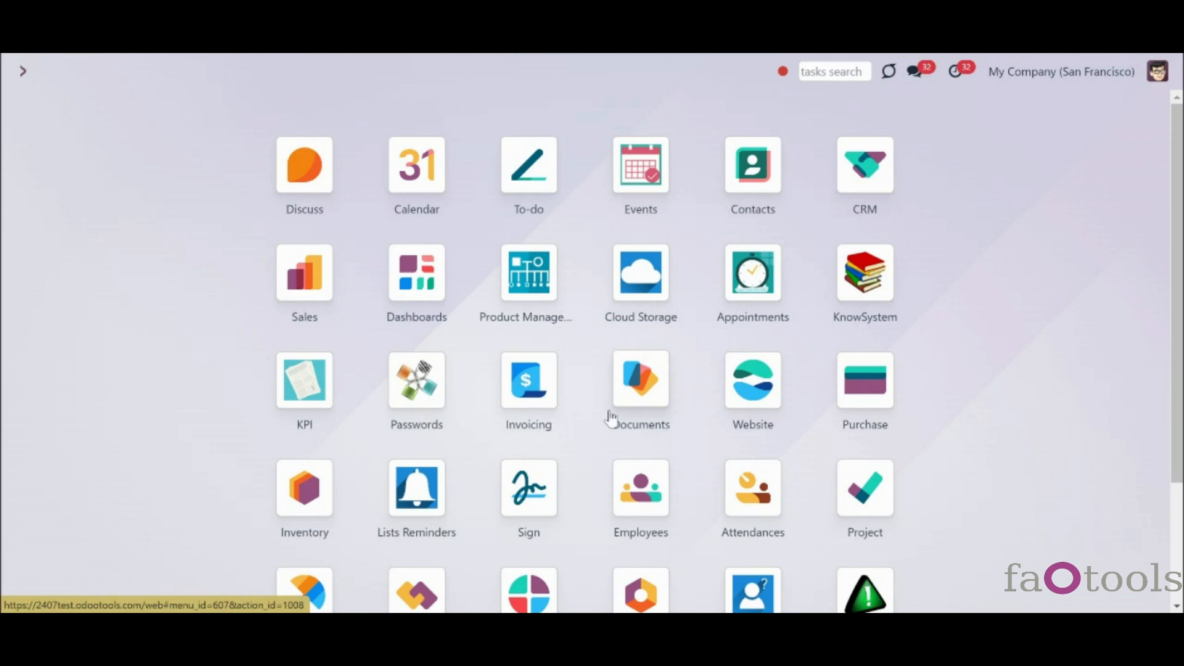
pyautogui.click(656, 398)
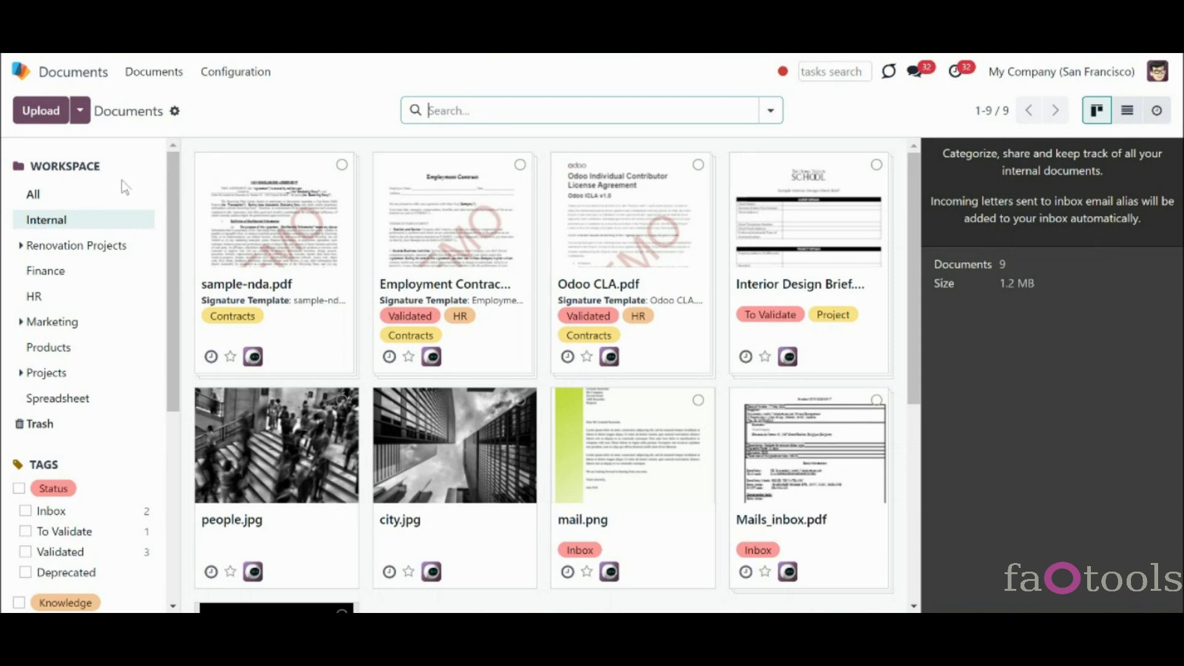
pyautogui.scroll(-4, 281, 202)
pyautogui.scroll(4, 281, 202)
pyautogui.click(20, 72)
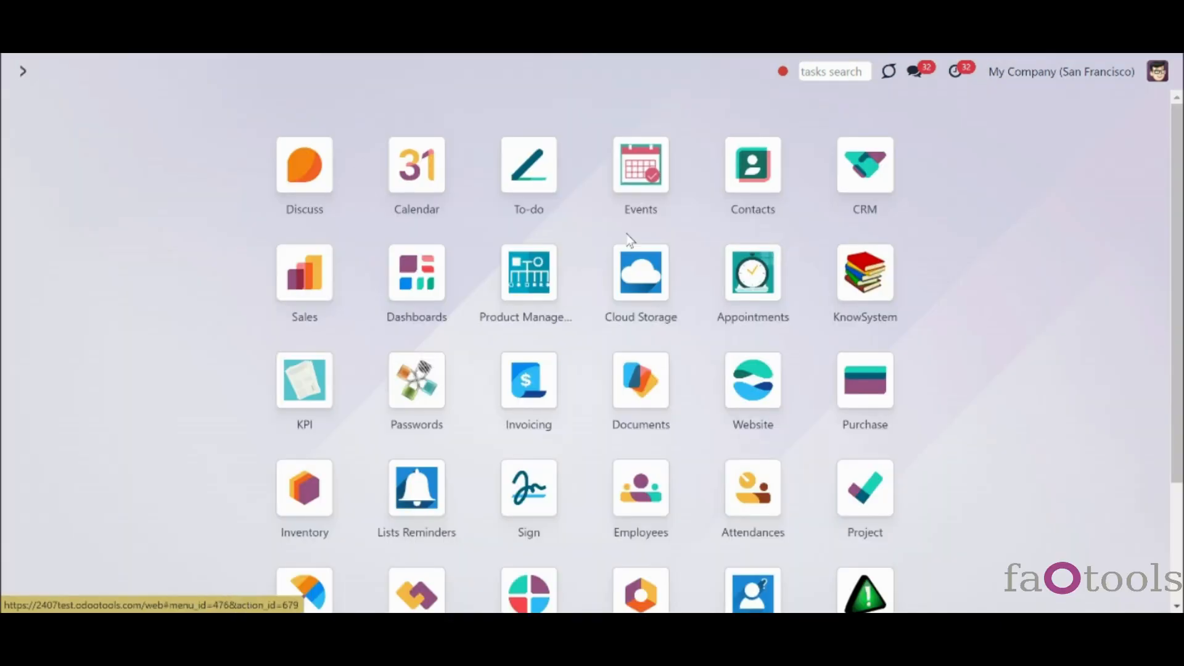
pyautogui.click(640, 263)
pyautogui.click(320, 72)
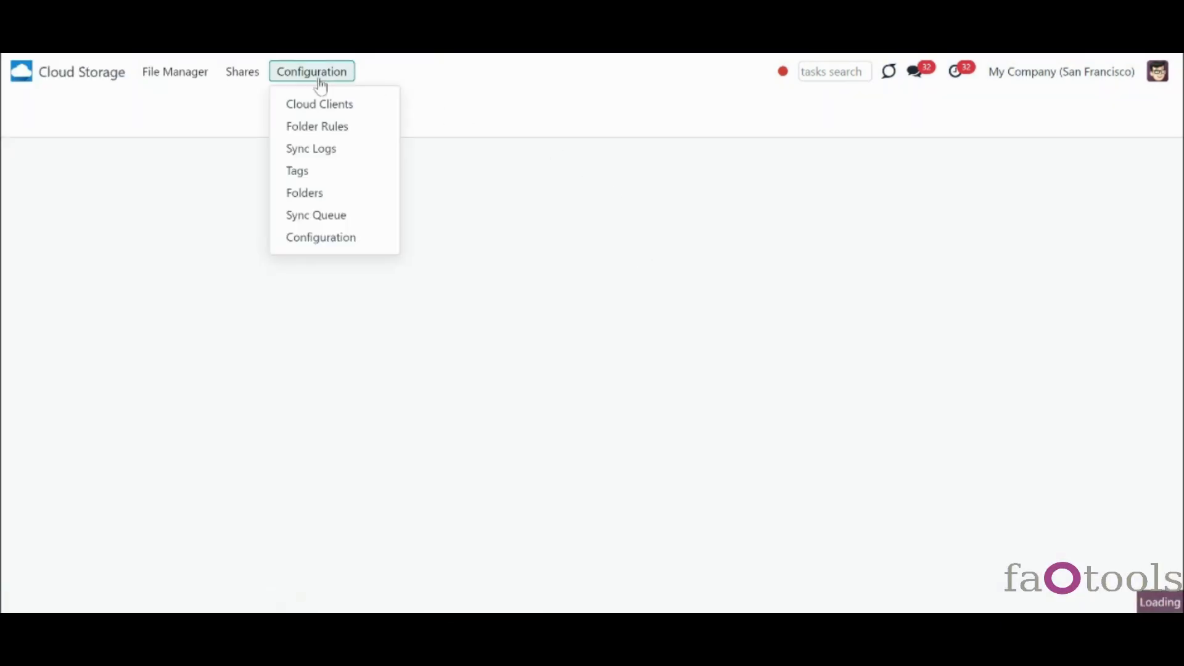
pyautogui.click(338, 127)
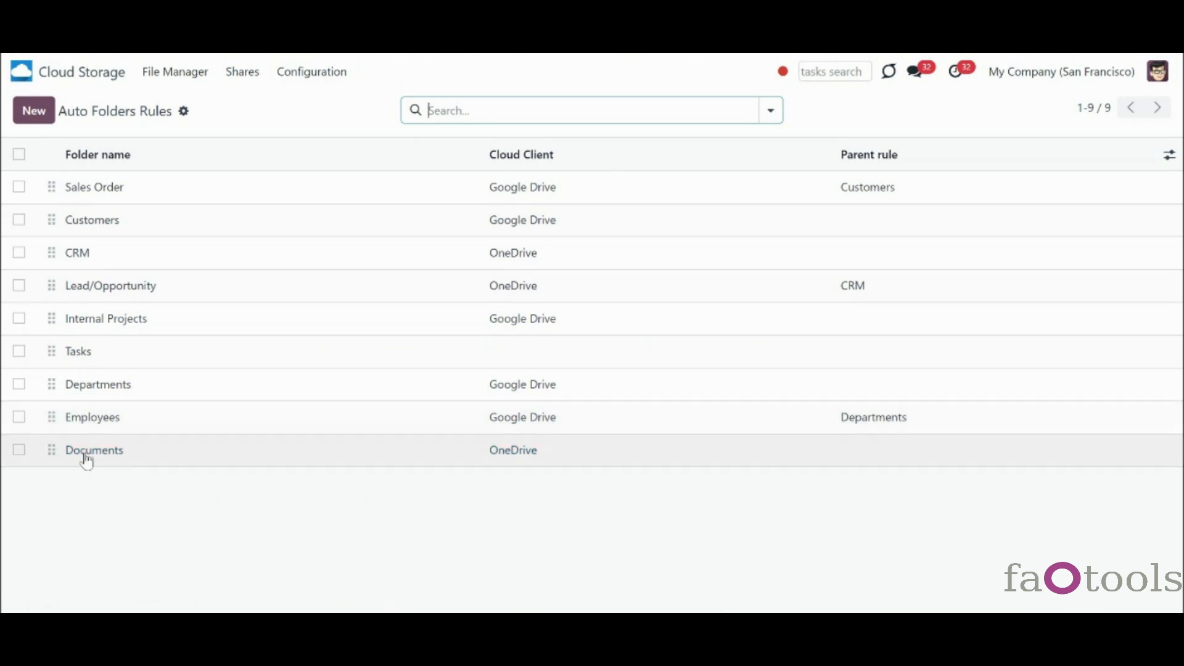
pyautogui.click(533, 459)
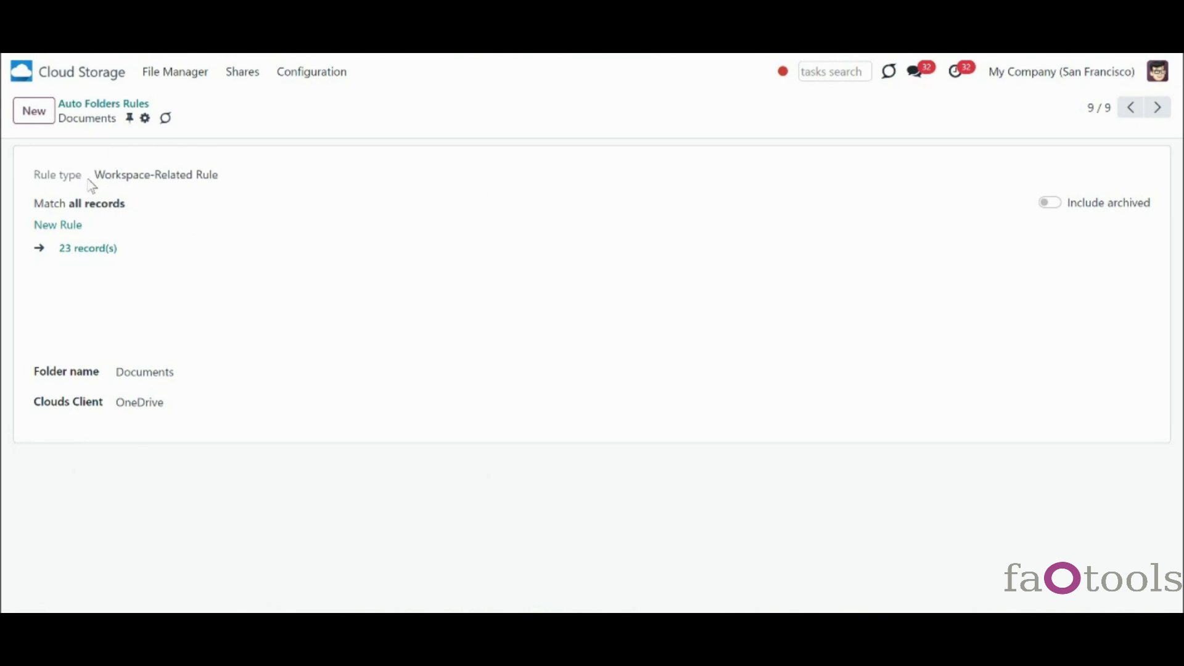
pyautogui.click(103, 105)
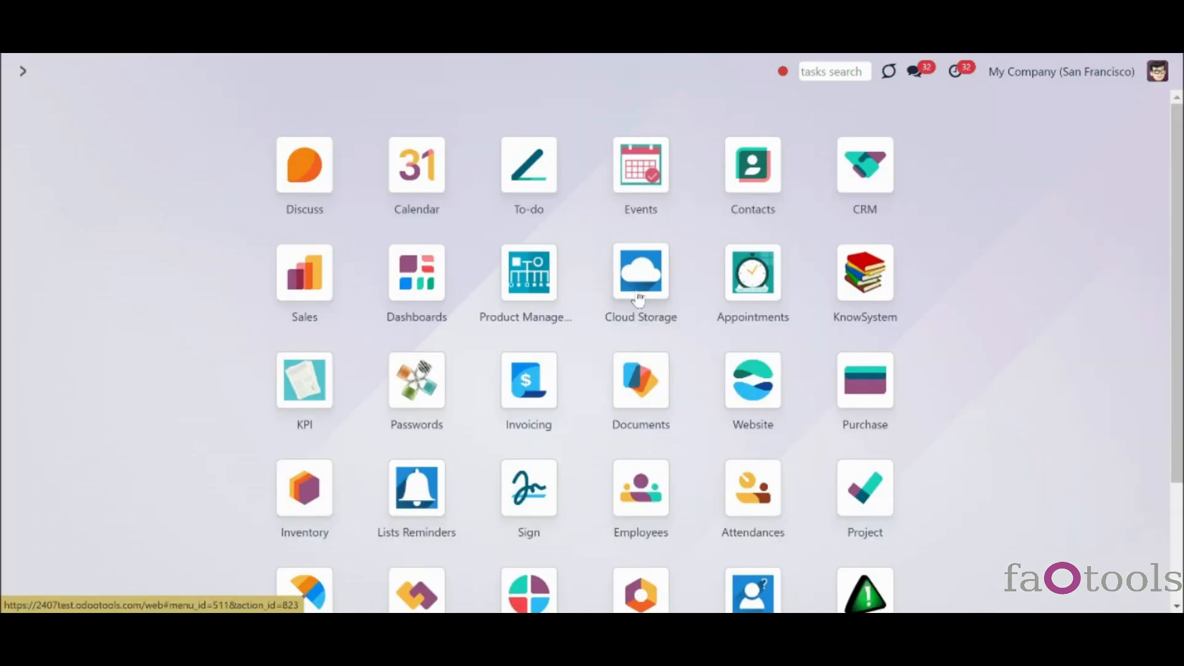
# - Start a new Cloud Storage folder rule of type Workspace-Related Rule
pyautogui.click(639, 299)
pyautogui.click(317, 79)
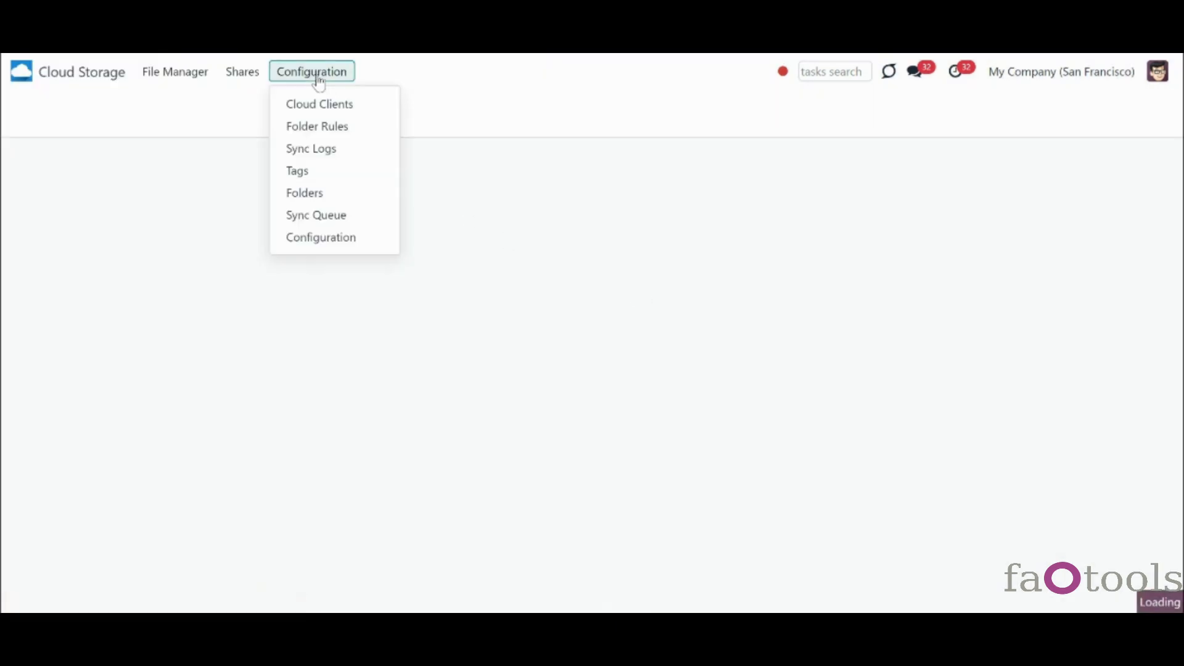
pyautogui.click(341, 128)
pyautogui.click(34, 111)
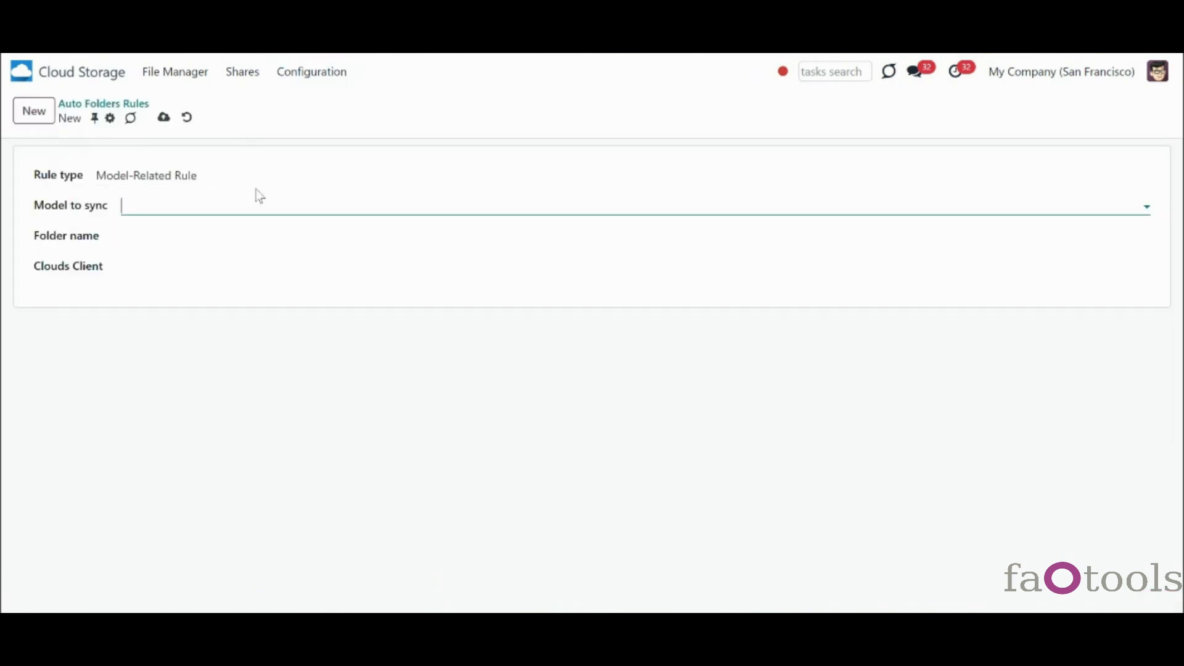
pyautogui.click(252, 176)
pyautogui.click(264, 211)
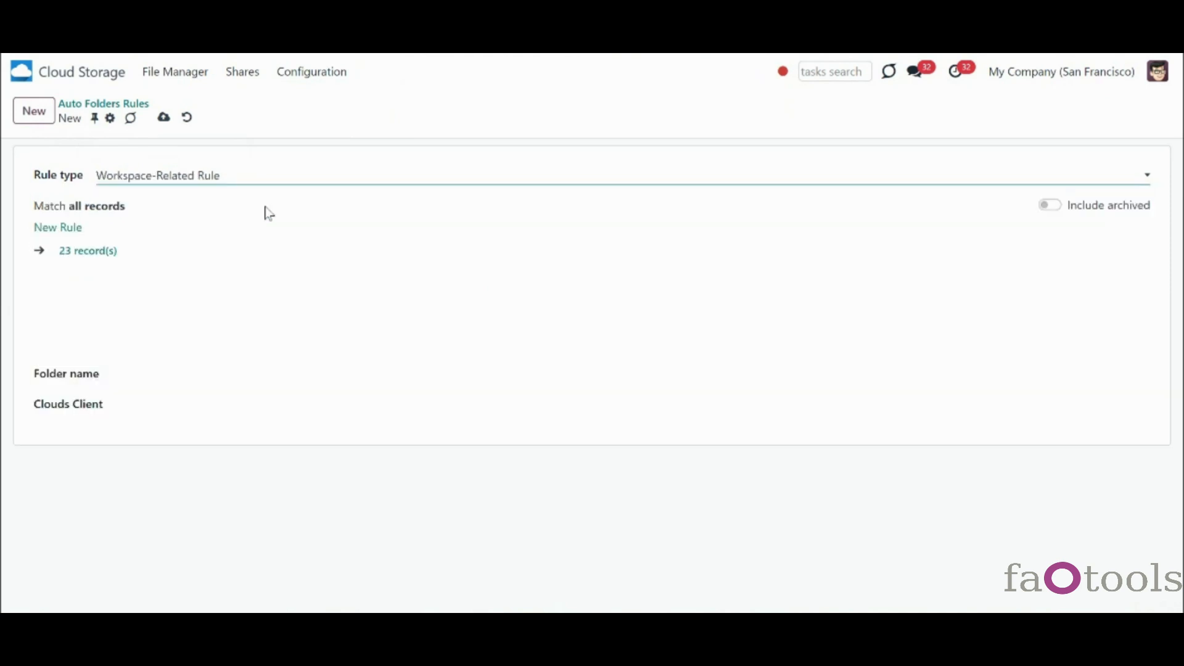
# - Set the rule's folder name to Documents, removing stray pasted characters
pyautogui.click(214, 371)
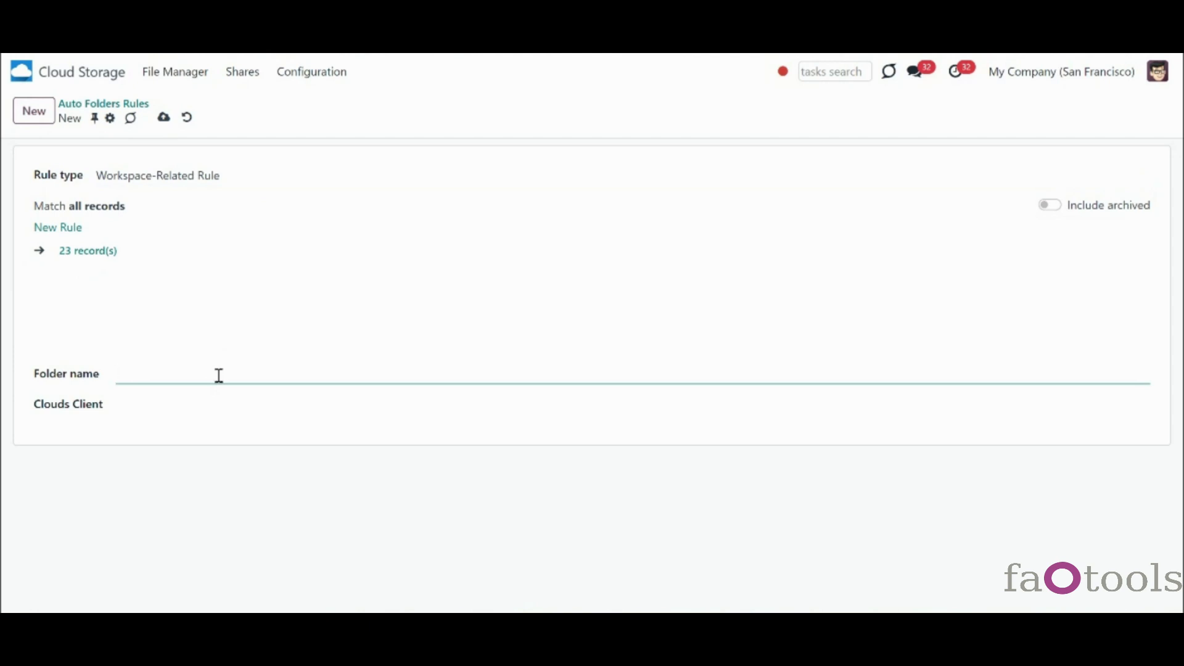
pyautogui.write('Documents')
pyautogui.write('*, ?, ", \', :, <, >, /, +, %, !, @, \\, /,"')
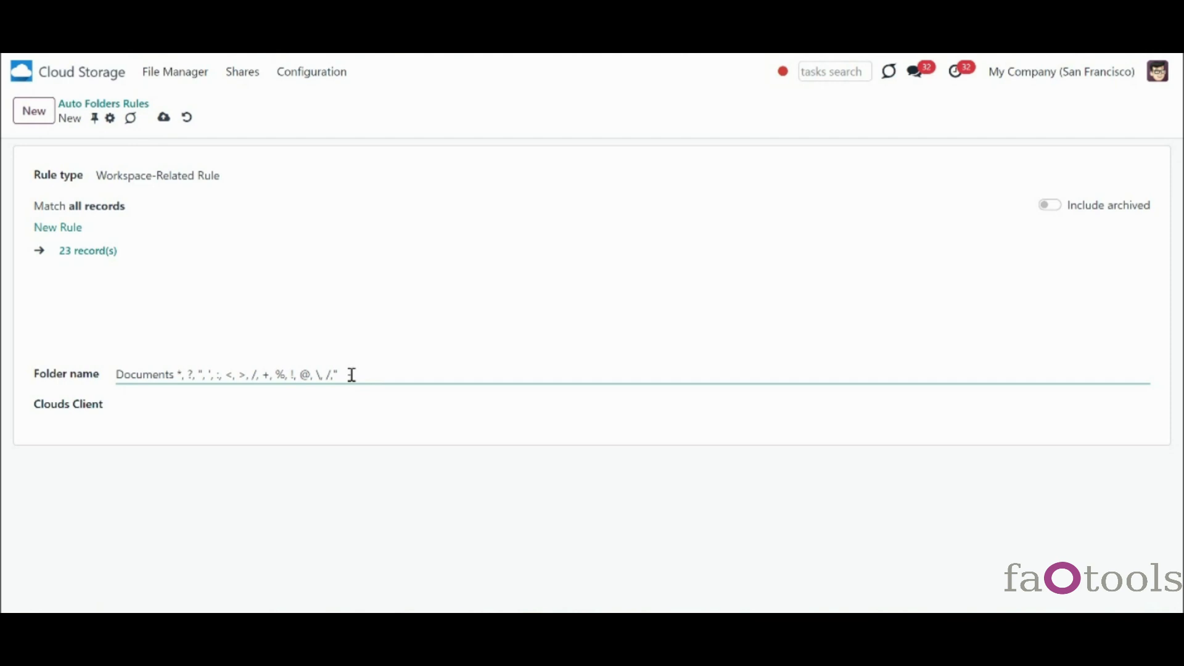
pyautogui.moveTo(179, 374); pyautogui.dragTo(373, 383)
pyautogui.press('BackSpace')
# - Set the rule's cloud client to OneDrive
pyautogui.click(344, 412)
pyautogui.click(189, 479)
pyautogui.moveTo(175, 407); pyautogui.dragTo(97, 408)
pyautogui.press('BackSpace')
pyautogui.click(353, 528)
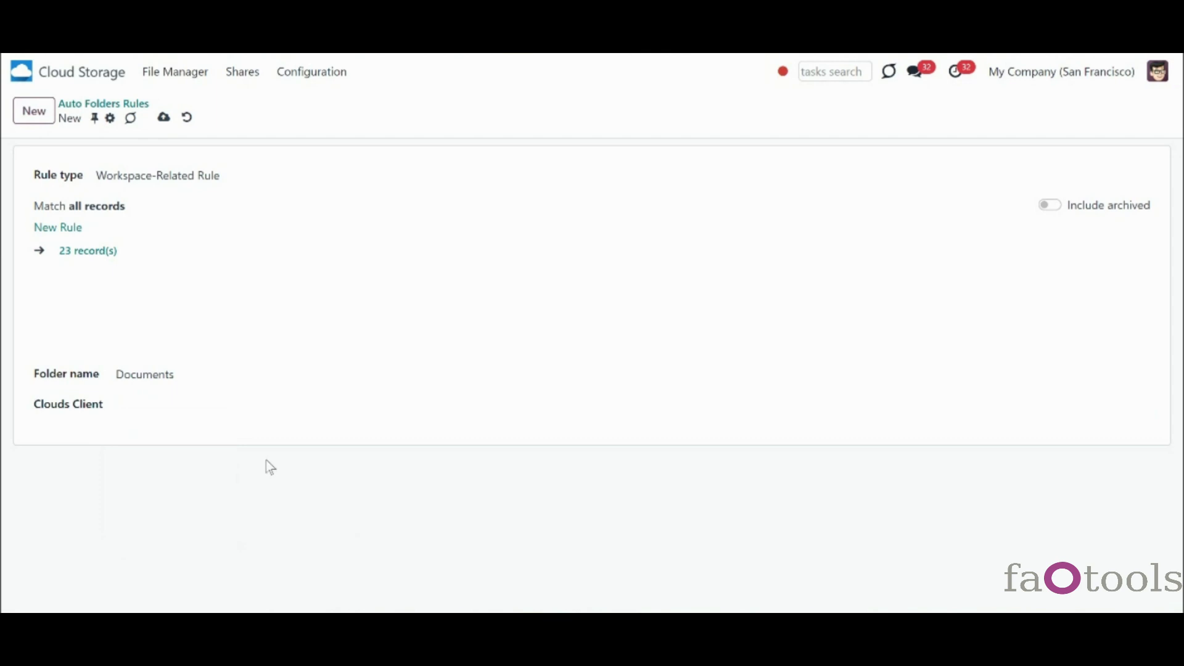
pyautogui.click(190, 407)
pyautogui.click(172, 429)
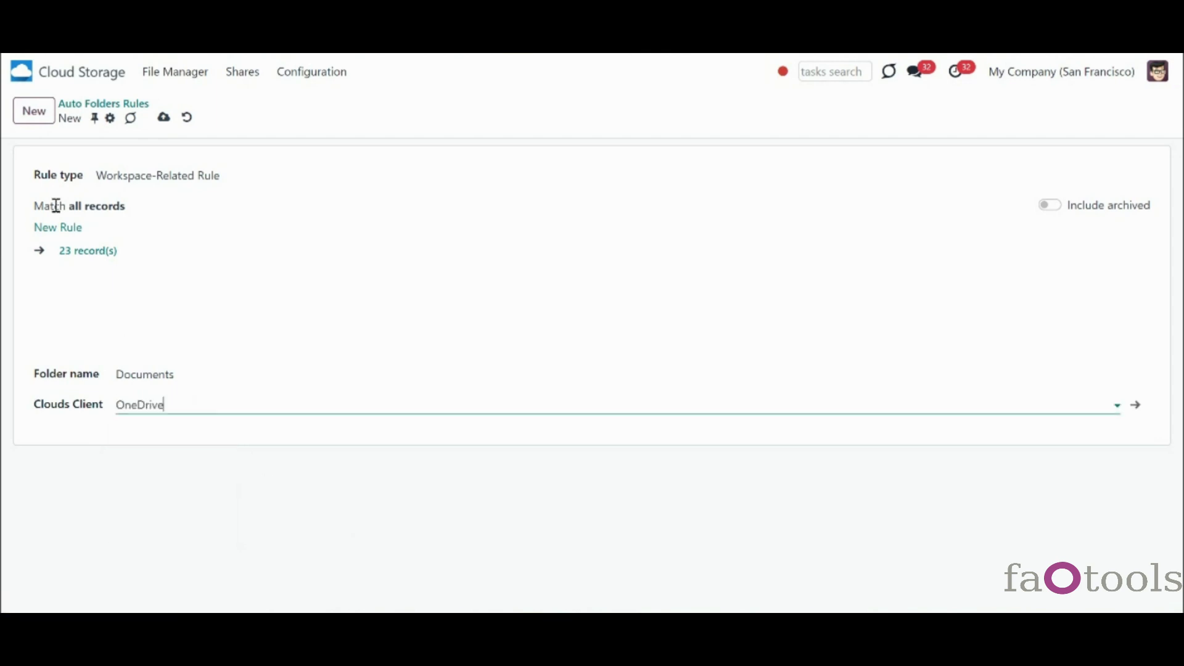
# - Try an 'Own Documents Only is set' workspace condition and view its two matching workspaces
pyautogui.click(51, 229)
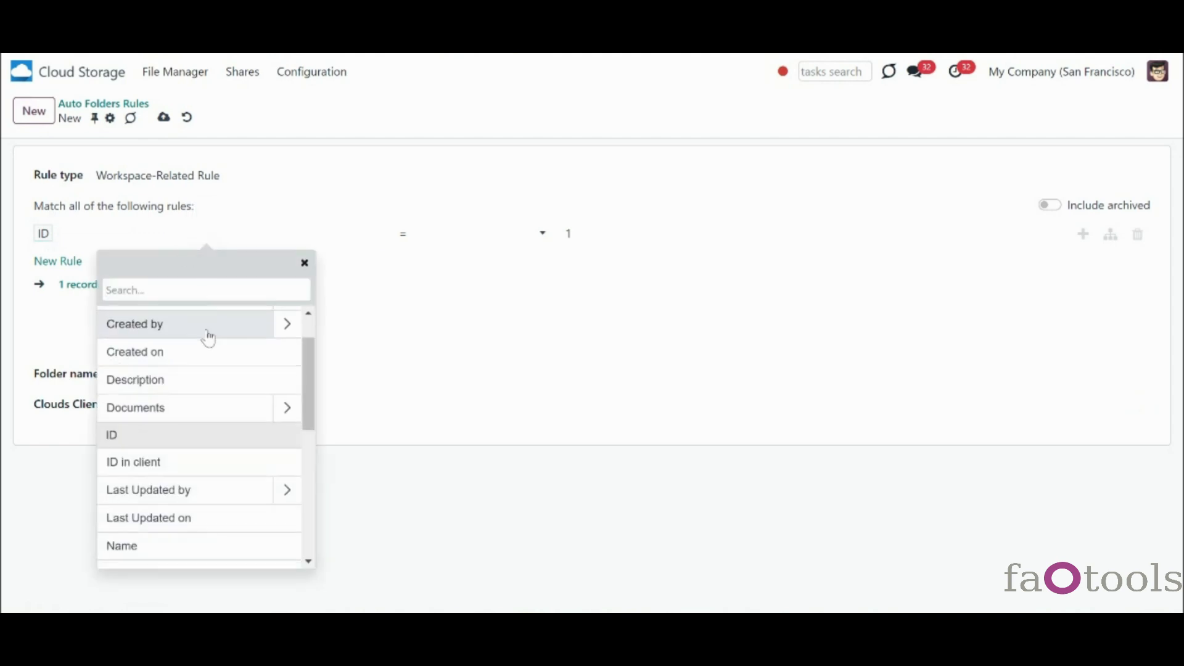
pyautogui.scroll(-3, 206, 339)
pyautogui.scroll(-2, 234, 425)
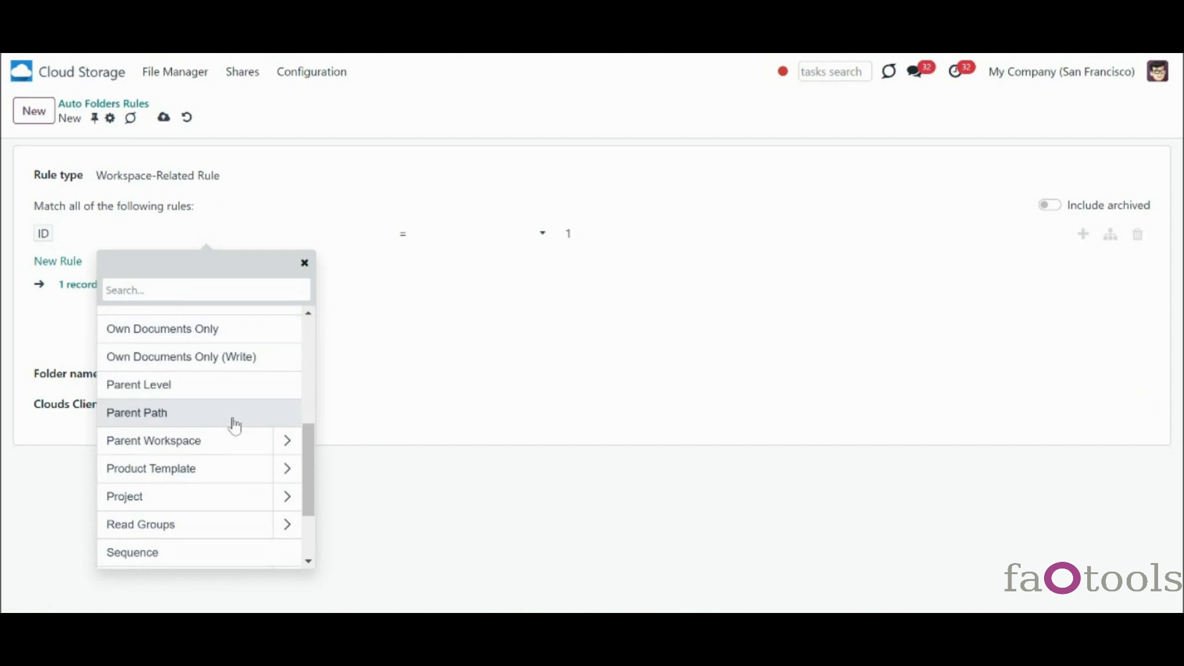
pyautogui.scroll(-2, 234, 425)
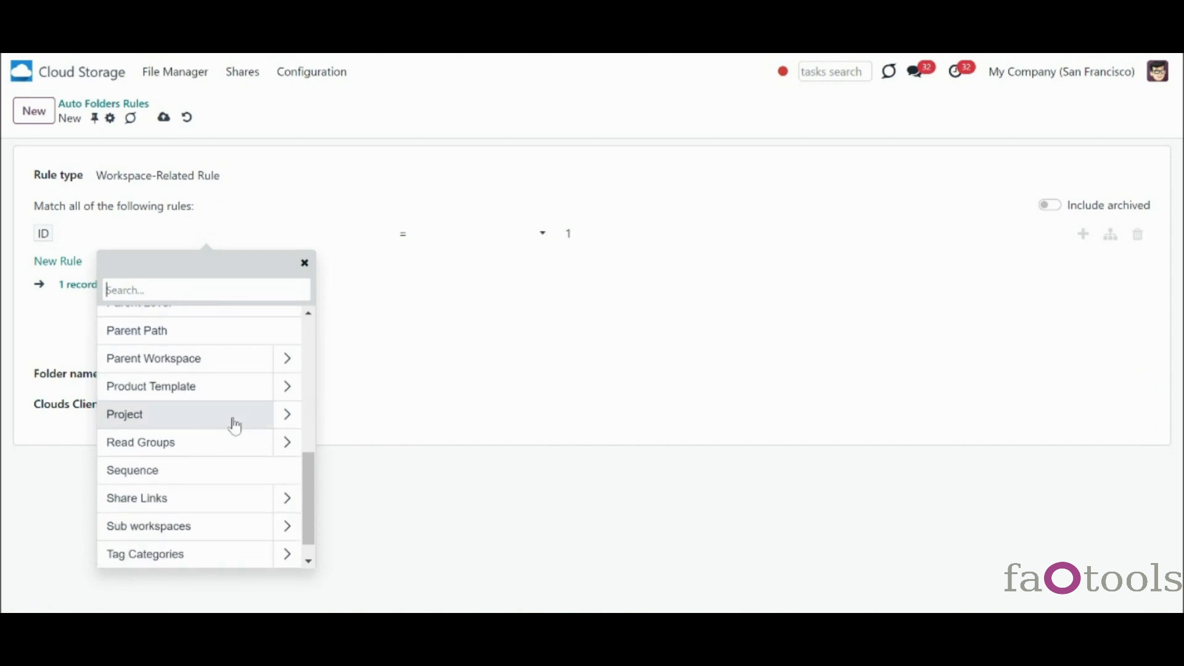
pyautogui.scroll(3, 235, 426)
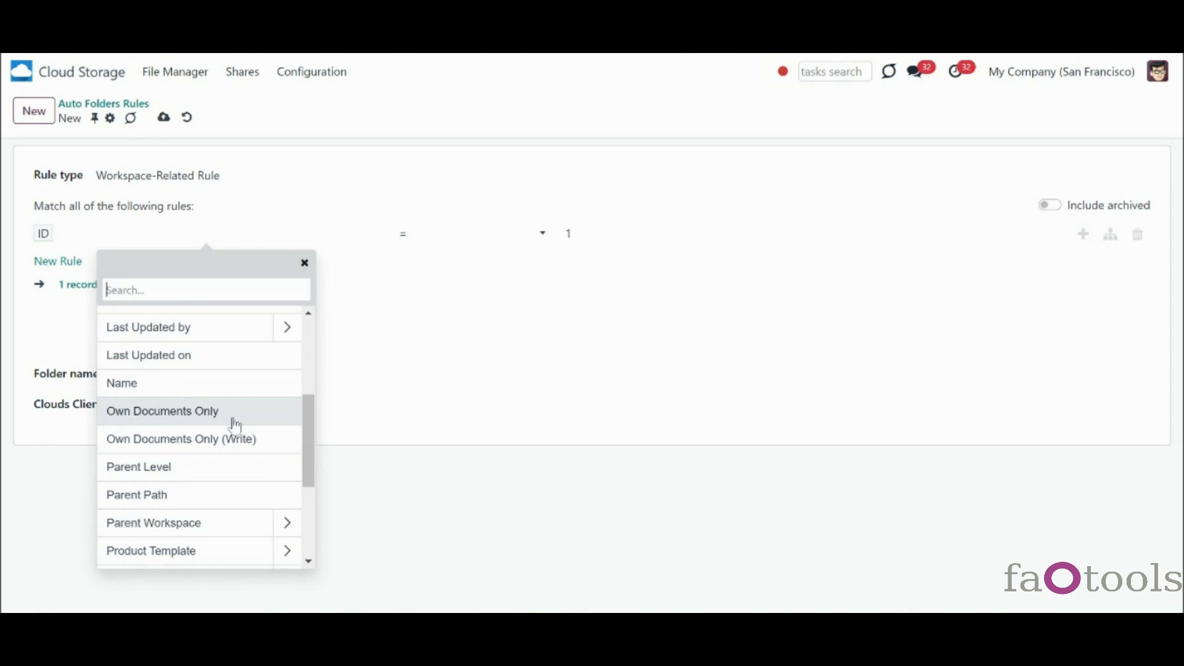
pyautogui.click(234, 425)
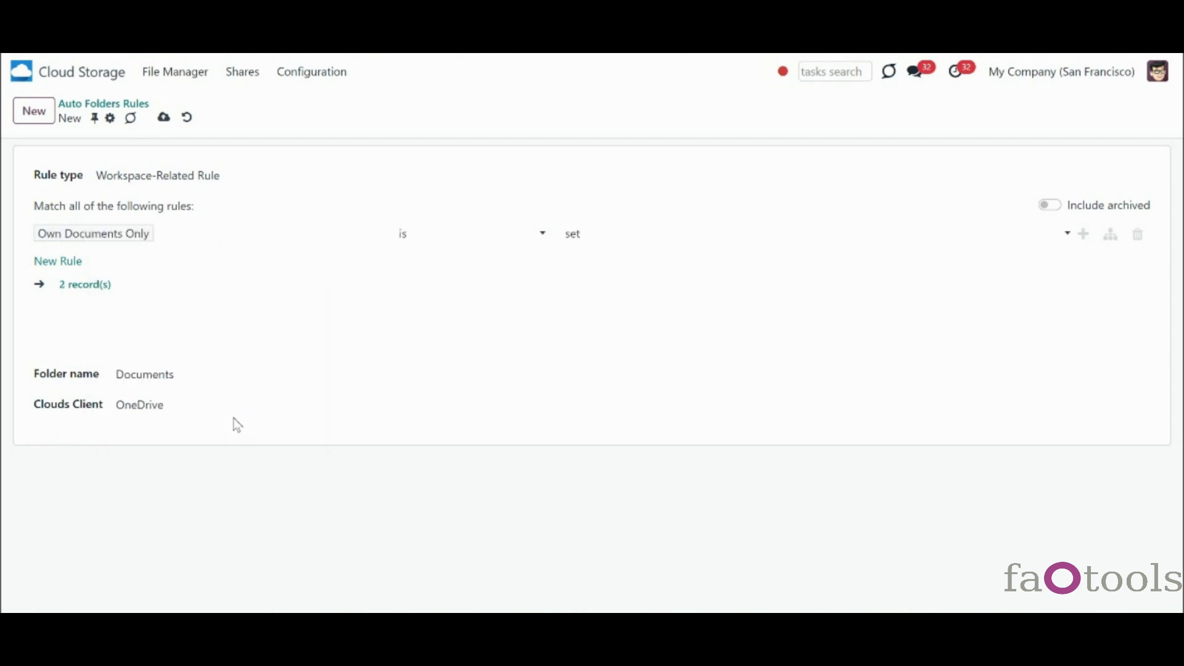
pyautogui.click(630, 241)
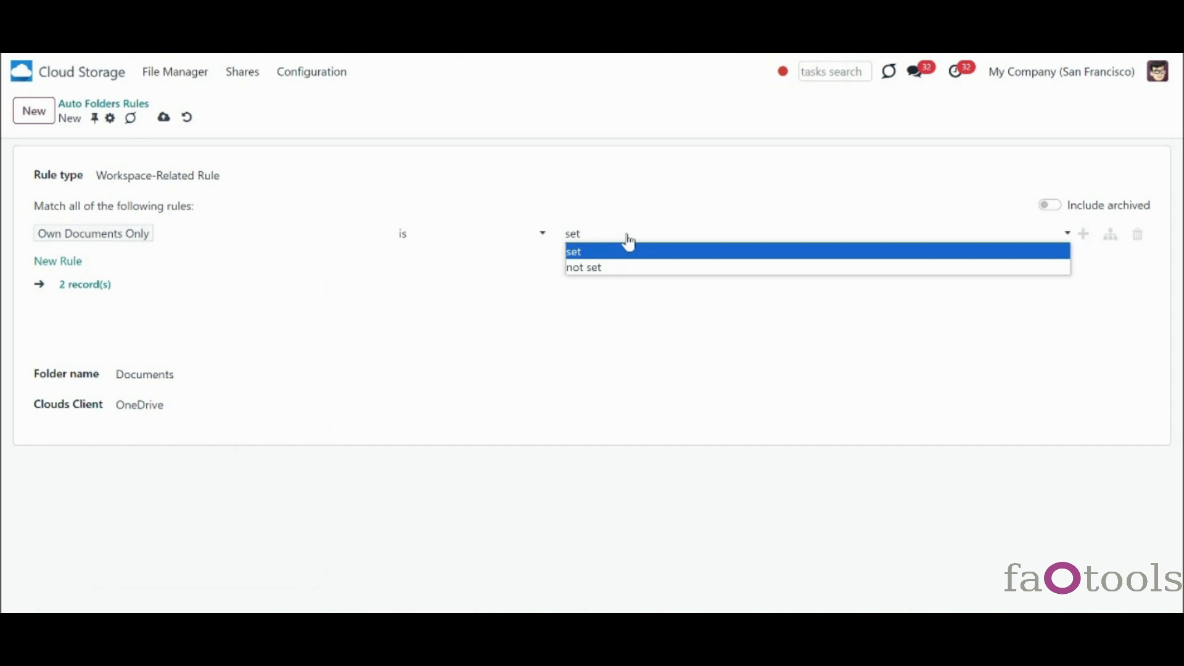
pyautogui.click(612, 239)
pyautogui.click(101, 288)
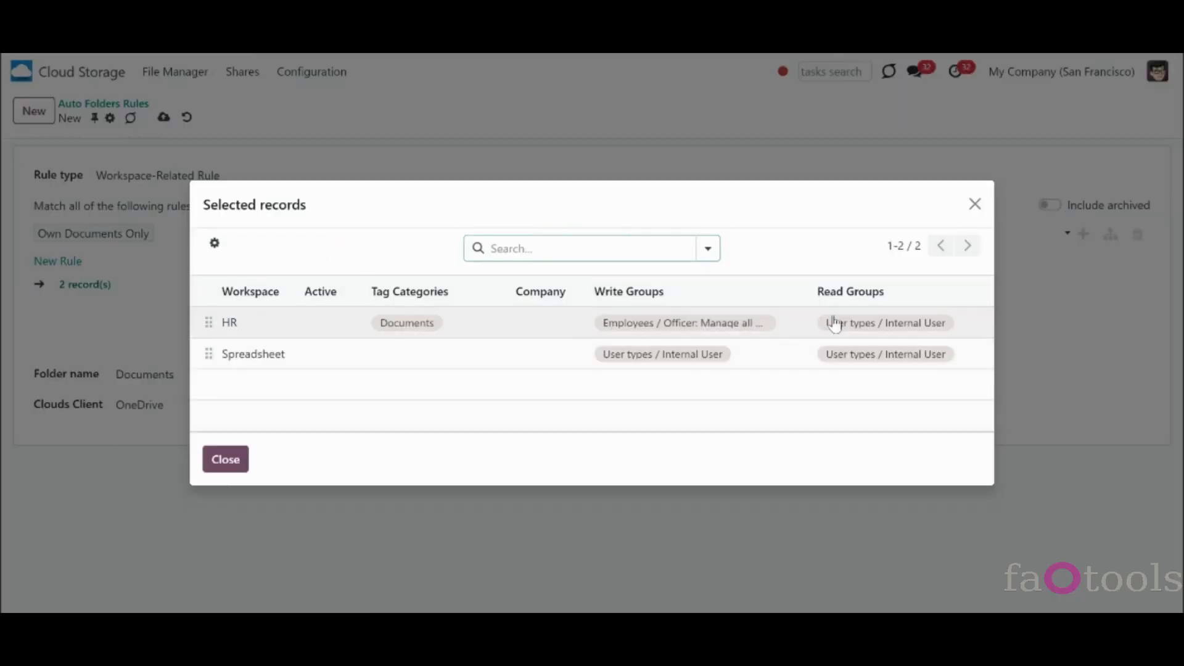
pyautogui.click(980, 211)
# - Remove the Own Documents Only condition so all records match, and save the Documents rule
pyautogui.click(214, 237)
pyautogui.scroll(-3, 205, 407)
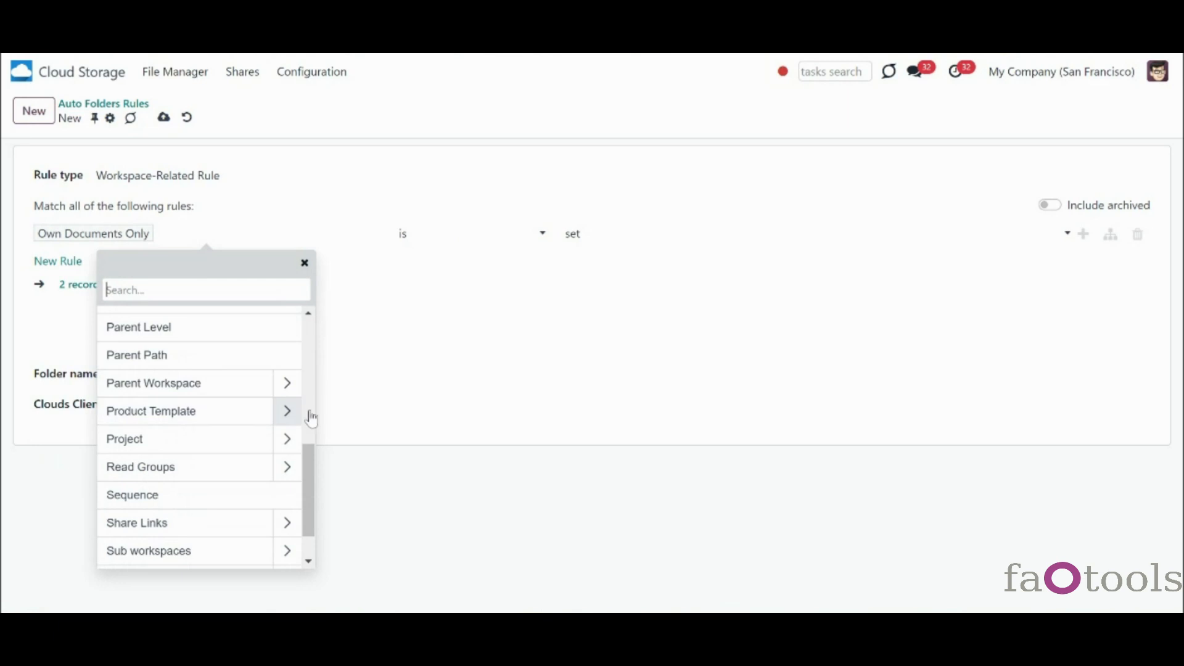
pyautogui.click(486, 356)
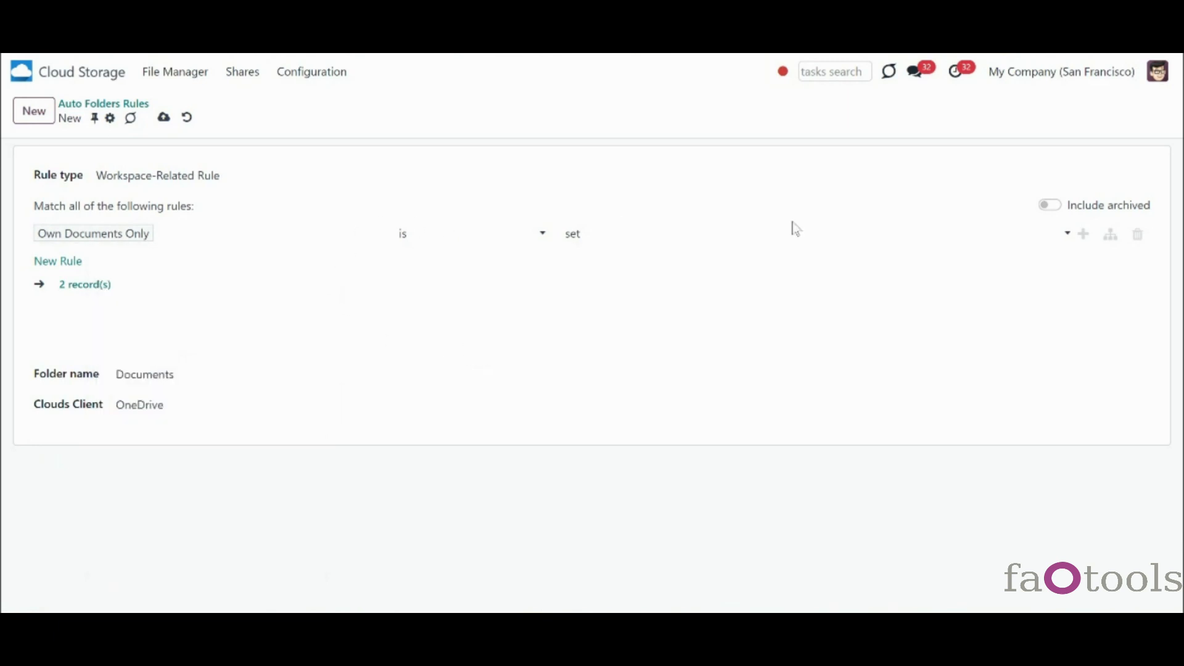
pyautogui.click(1138, 235)
pyautogui.click(164, 118)
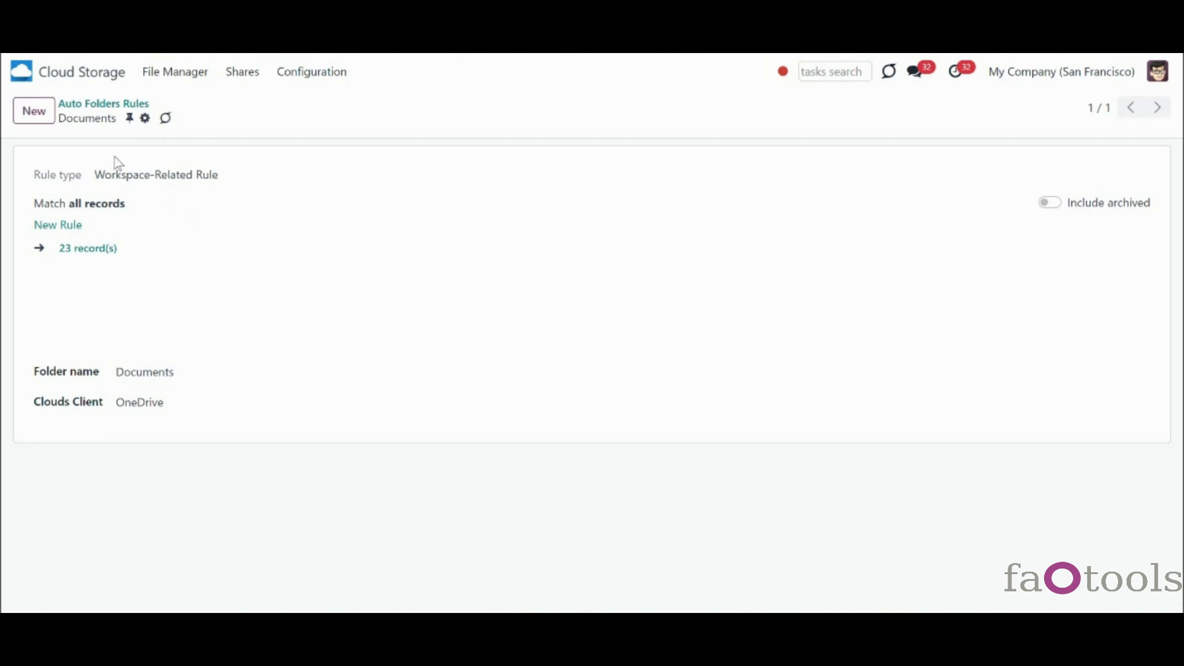
# - Rename the Internal workspace to External
pyautogui.click(110, 113)
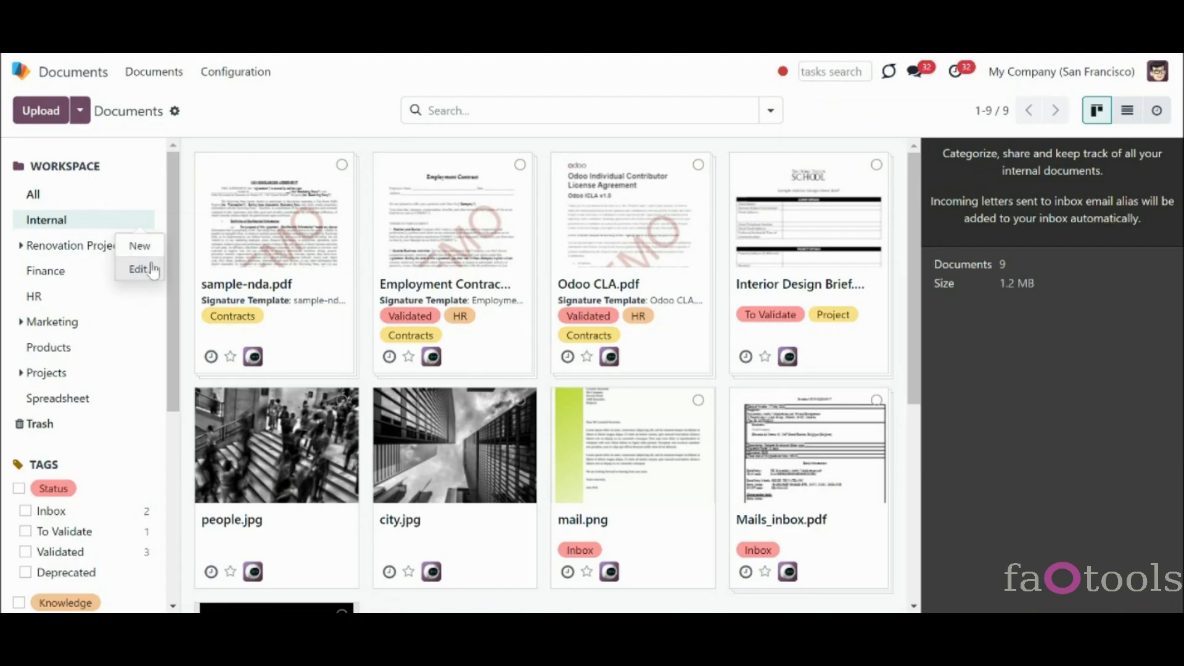
pyautogui.click(143, 268)
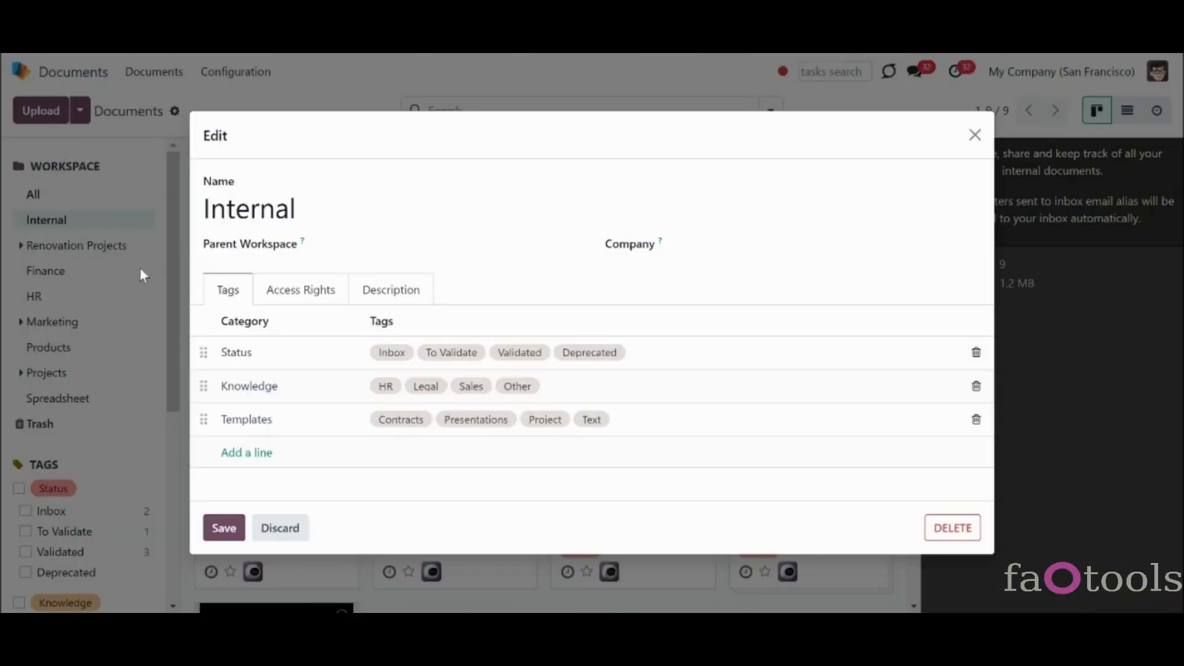
pyautogui.moveTo(226, 217); pyautogui.dragTo(205, 212)
pyautogui.write('Ex')
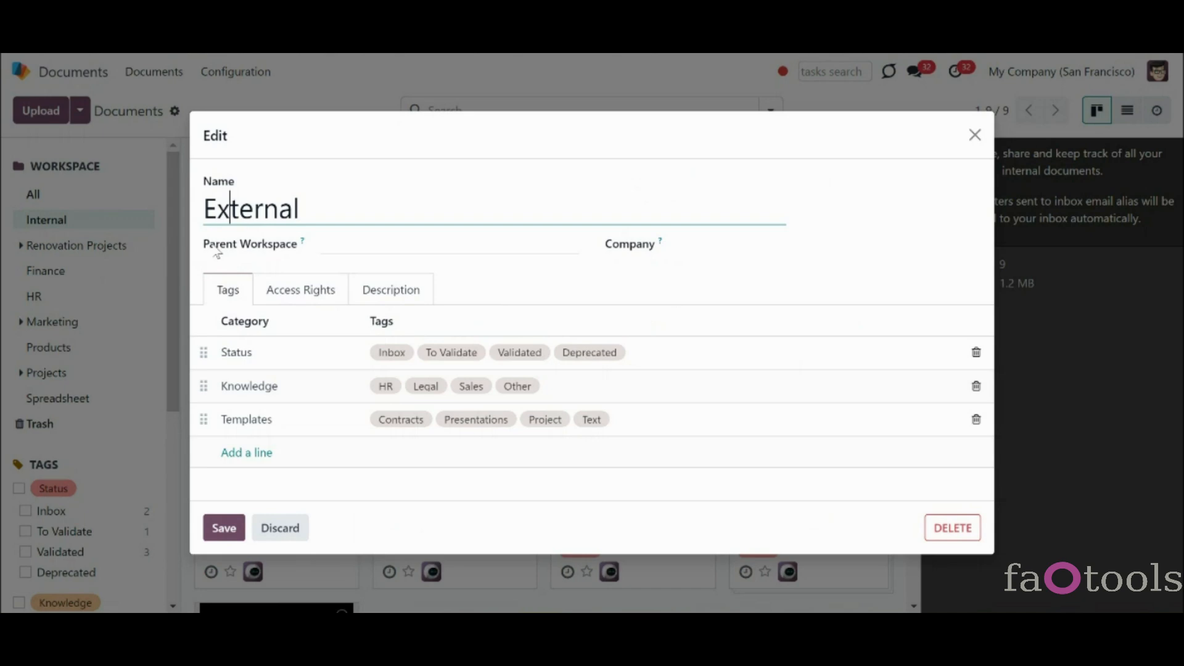
pyautogui.click(230, 537)
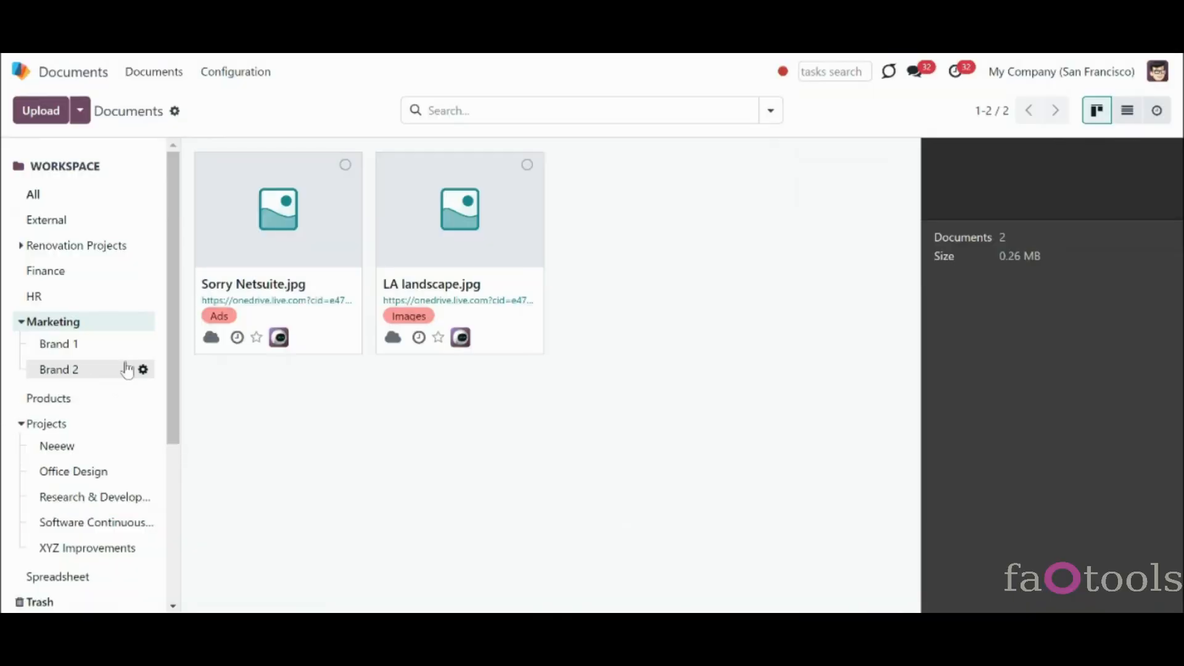
# - Set Brand 1's parent workspace to Projects and save
pyautogui.click(140, 344)
pyautogui.click(136, 391)
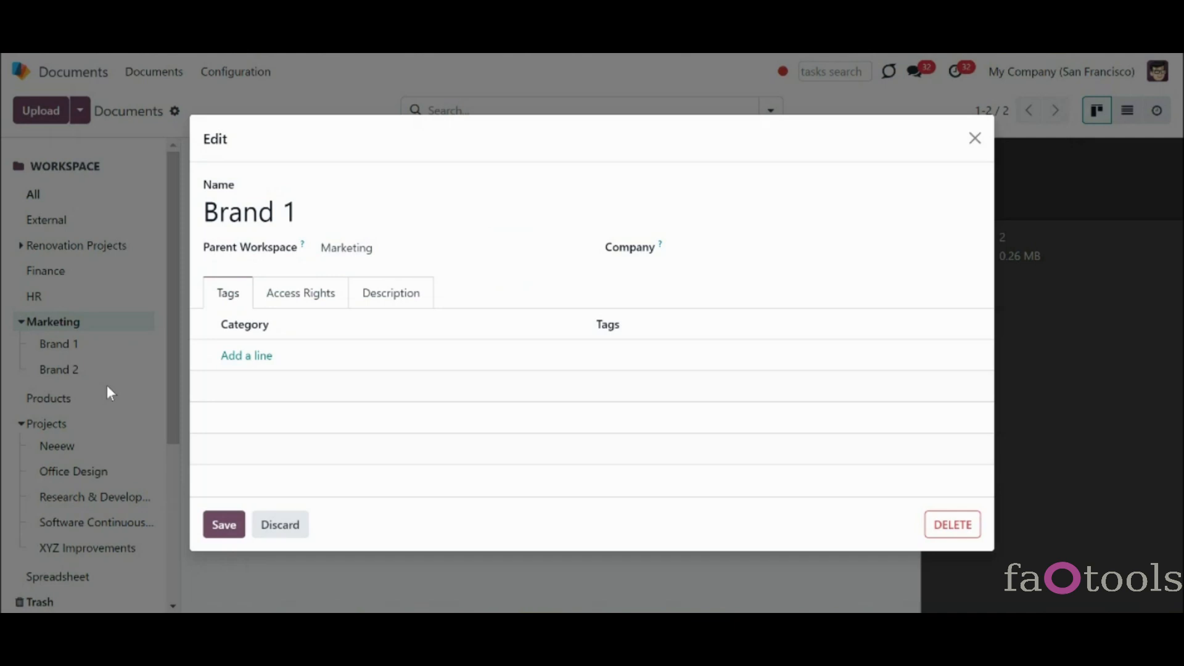
pyautogui.click(378, 248)
pyautogui.write('pr')
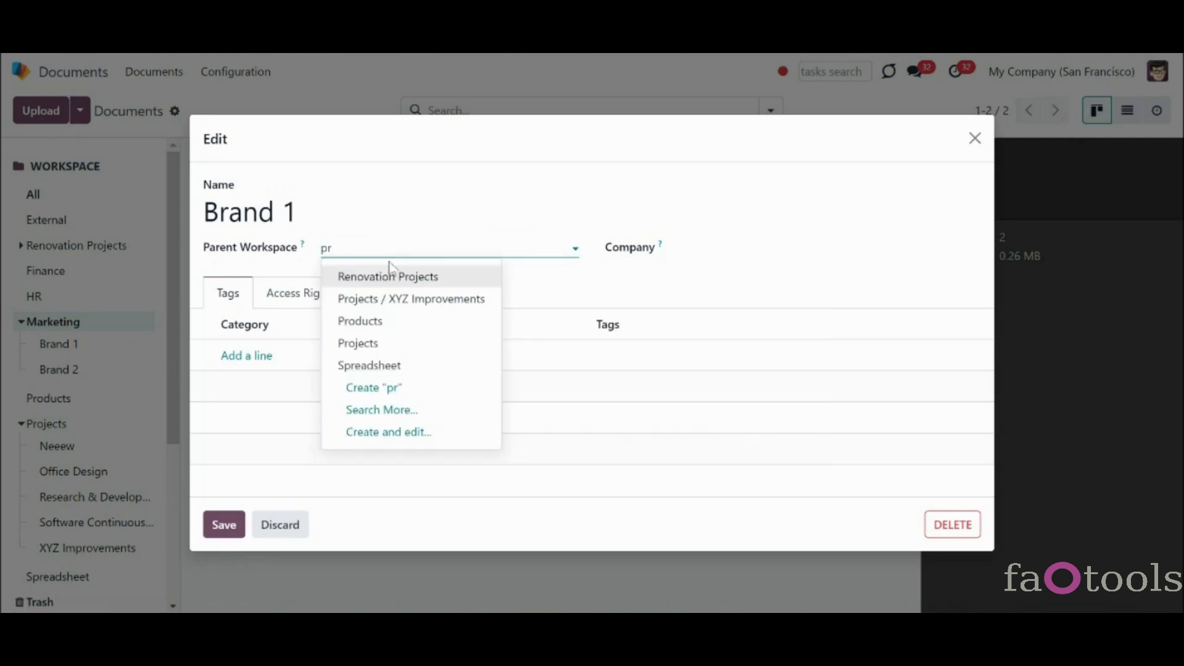
pyautogui.click(422, 343)
pyautogui.click(223, 524)
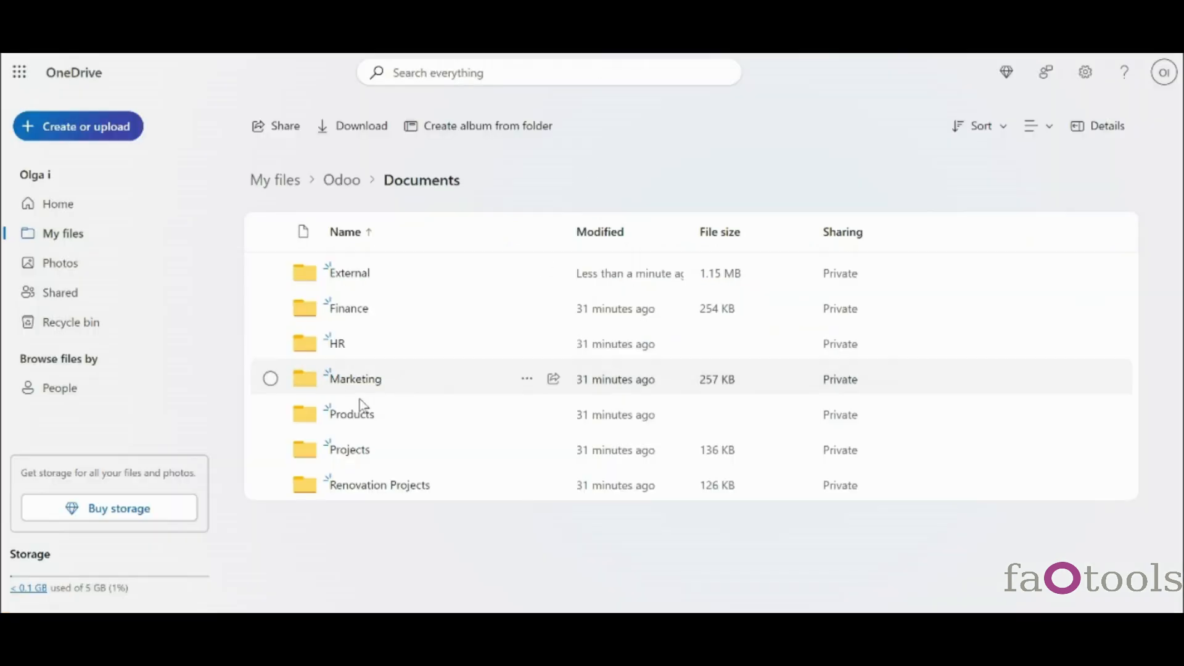
pyautogui.click(373, 446)
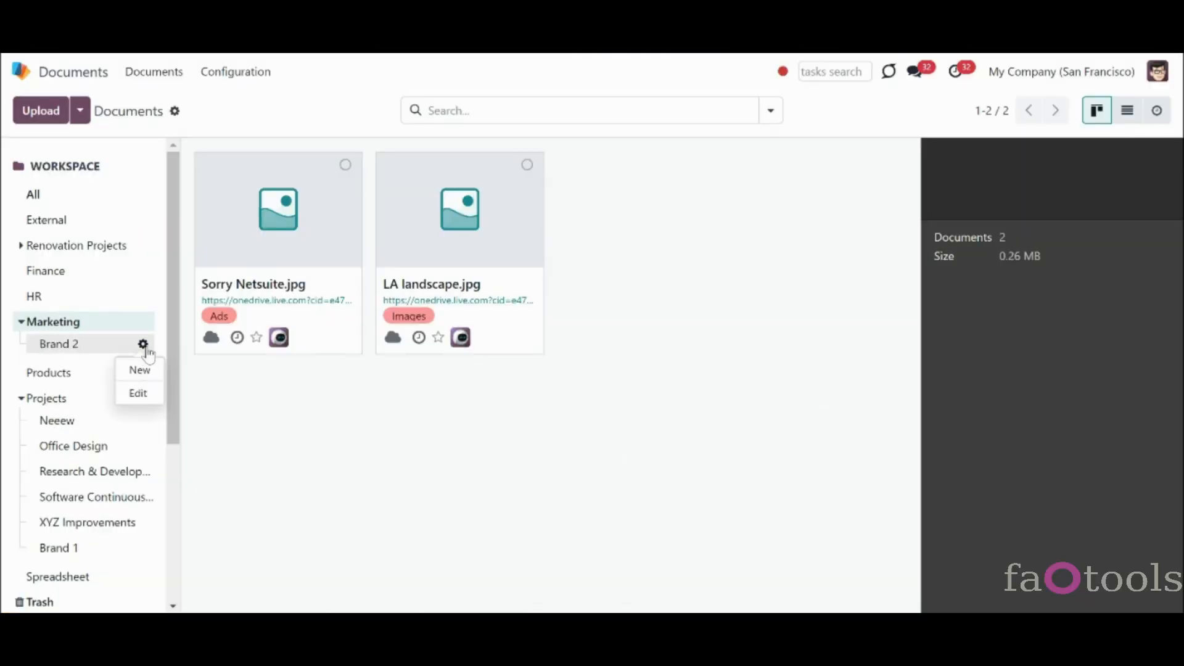
pyautogui.click(236, 72)
pyautogui.click(242, 125)
pyautogui.click(19, 290)
pyautogui.click(624, 111)
pyautogui.click(631, 168)
pyautogui.click(360, 384)
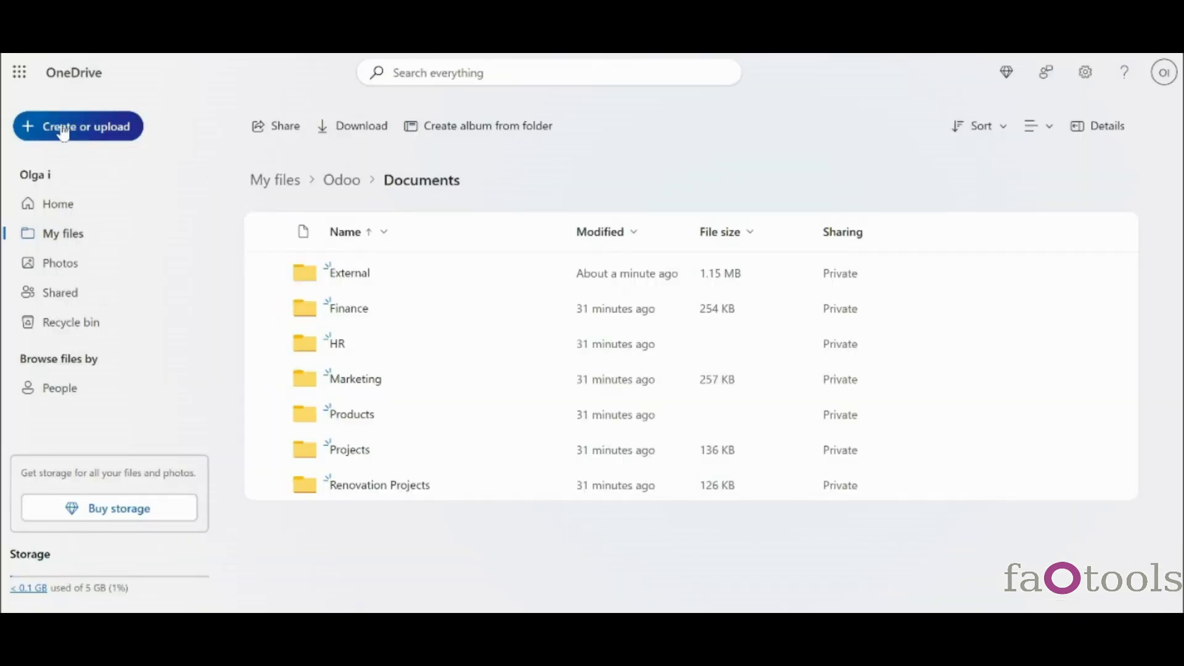
# - Create a folder named OneDrive in OneDrive and start renaming Neeew to Renovation
pyautogui.click(64, 134)
pyautogui.click(82, 171)
pyautogui.write('OneDrive')
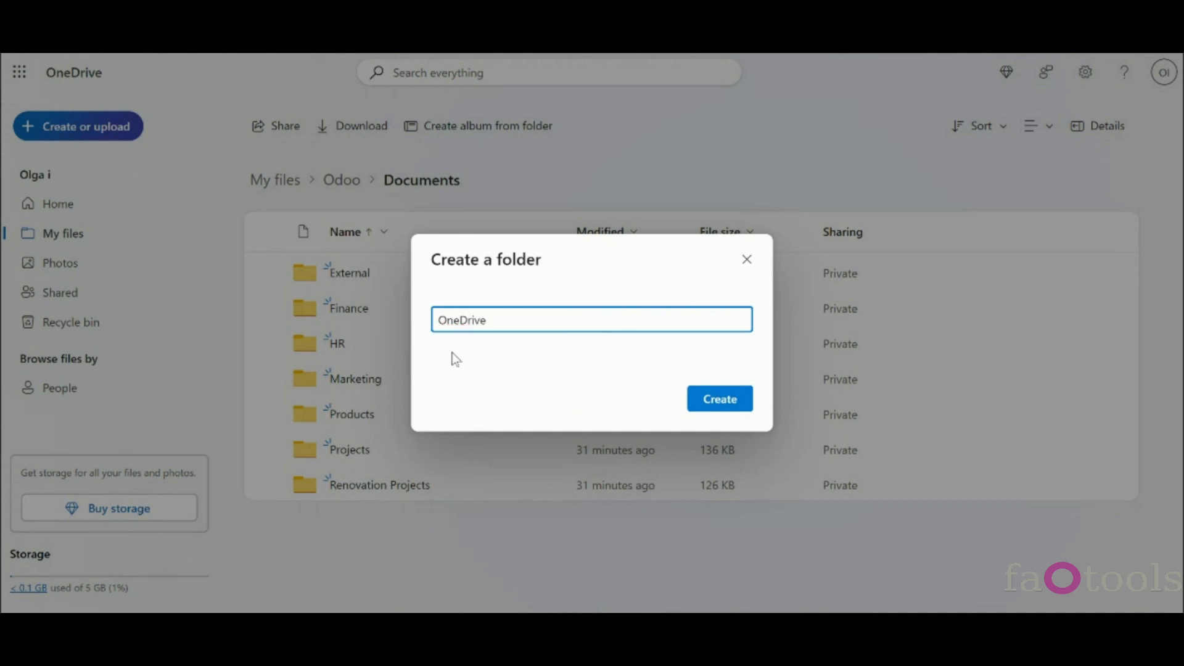
pyautogui.click(732, 402)
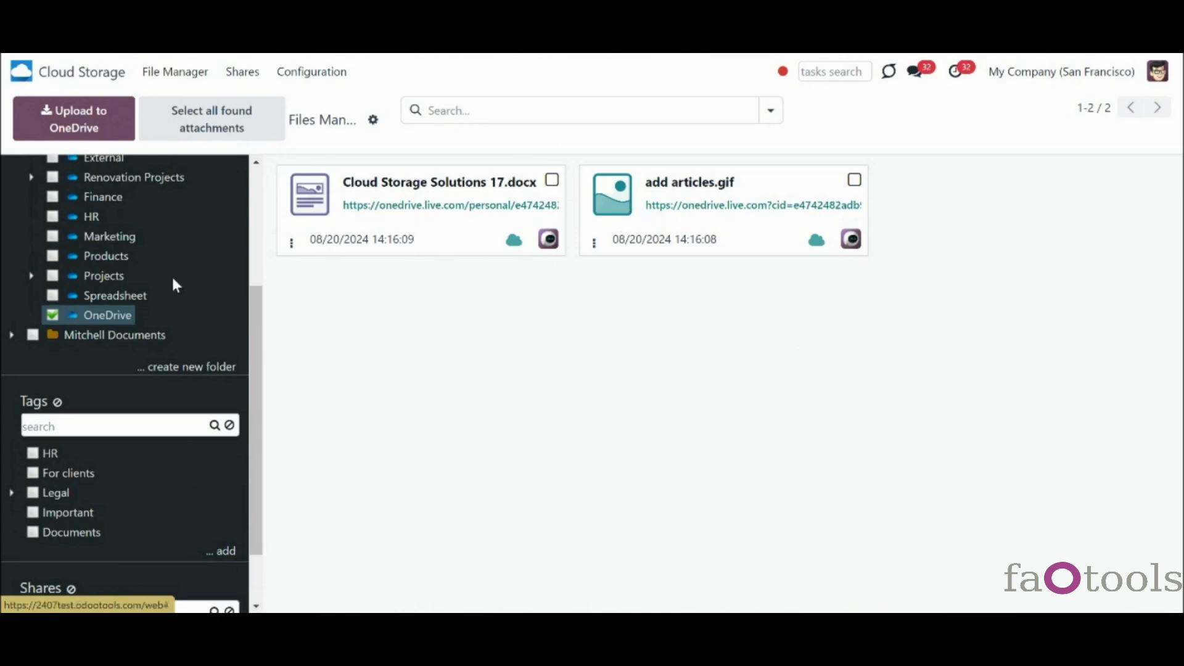
pyautogui.write('v')
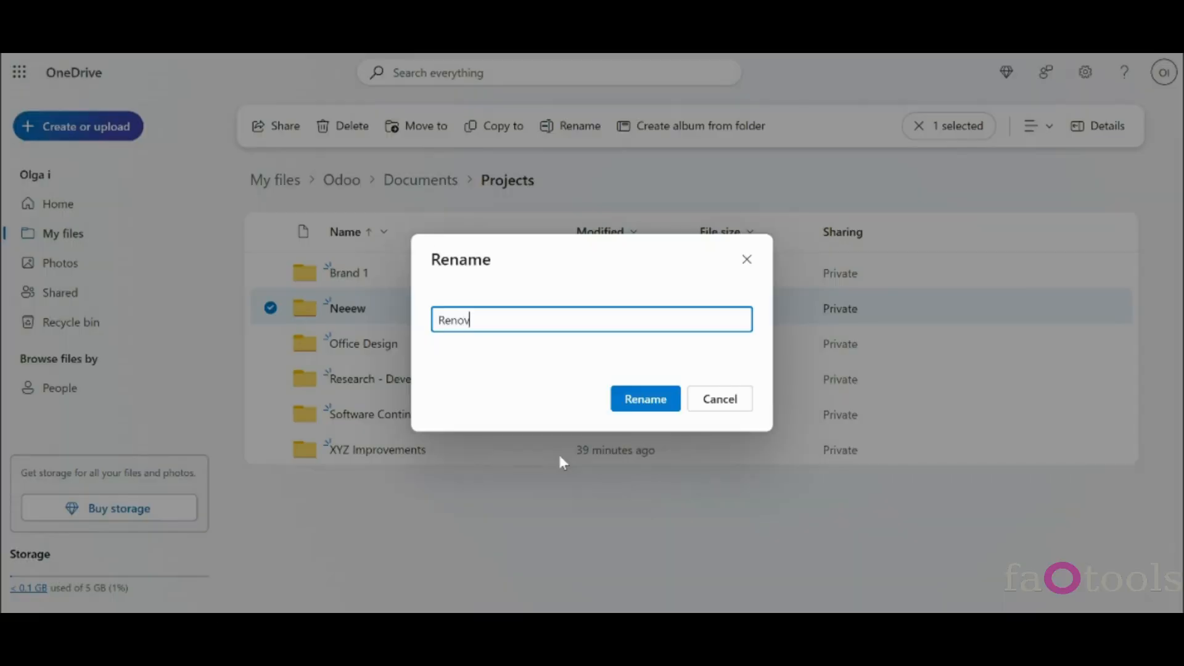
pyautogui.write('ation')
# - Finish renaming the OneDrive folder to Renovation and rename the Odoo Neeew workspace to Renovations
pyautogui.click(639, 400)
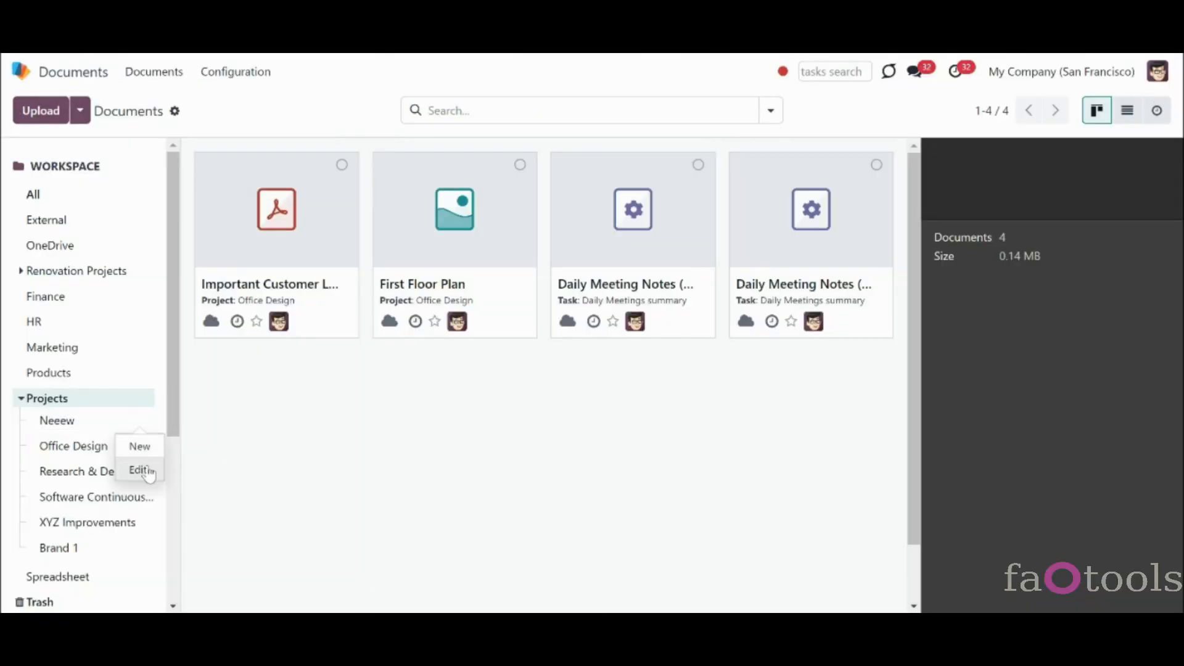
pyautogui.click(140, 469)
pyautogui.tripleClick(297, 219)
pyautogui.write('Renovations')
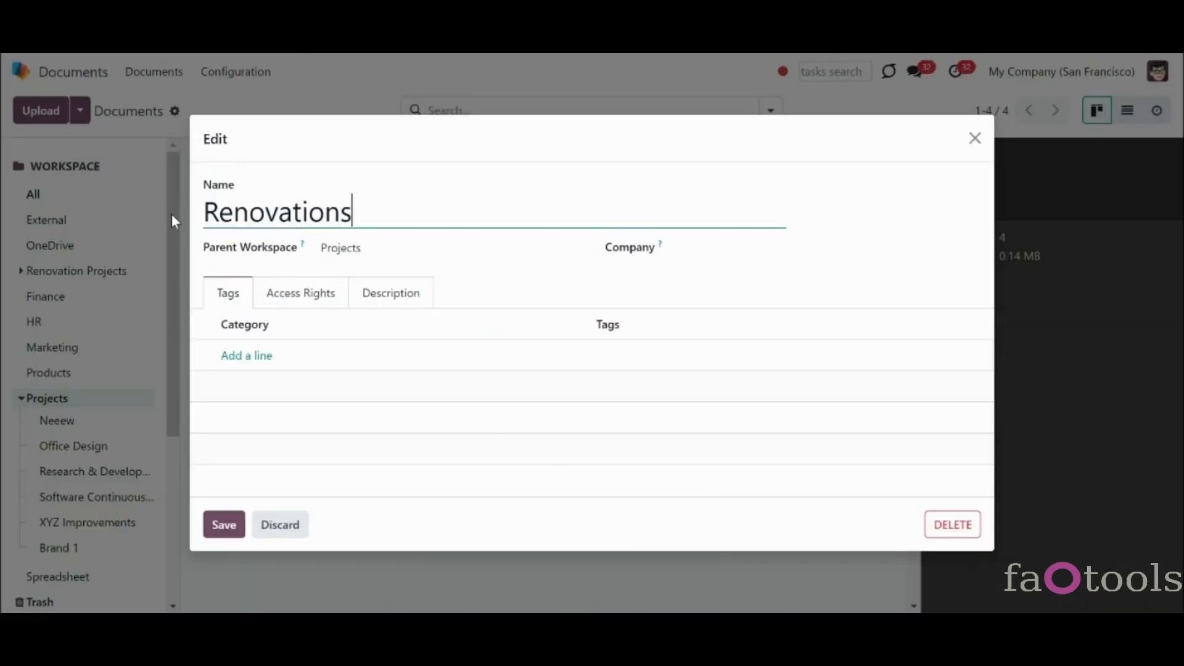
pyautogui.click(223, 525)
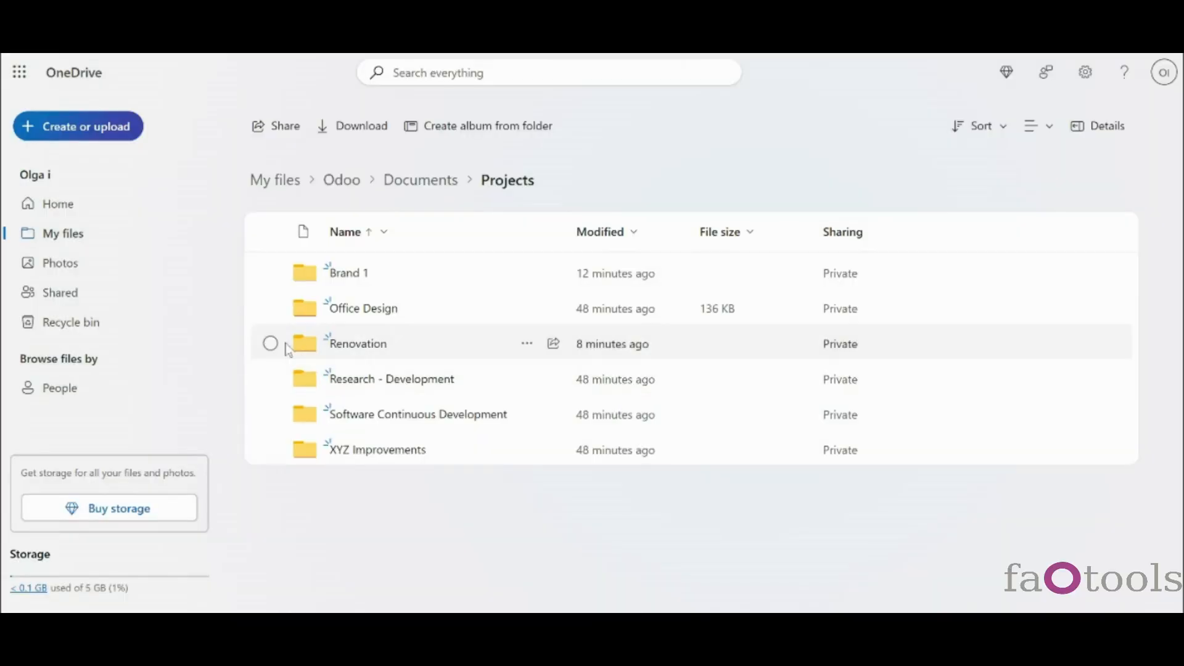
# - Move the Renovation folder into Documents > Marketing in OneDrive
pyautogui.click(271, 344)
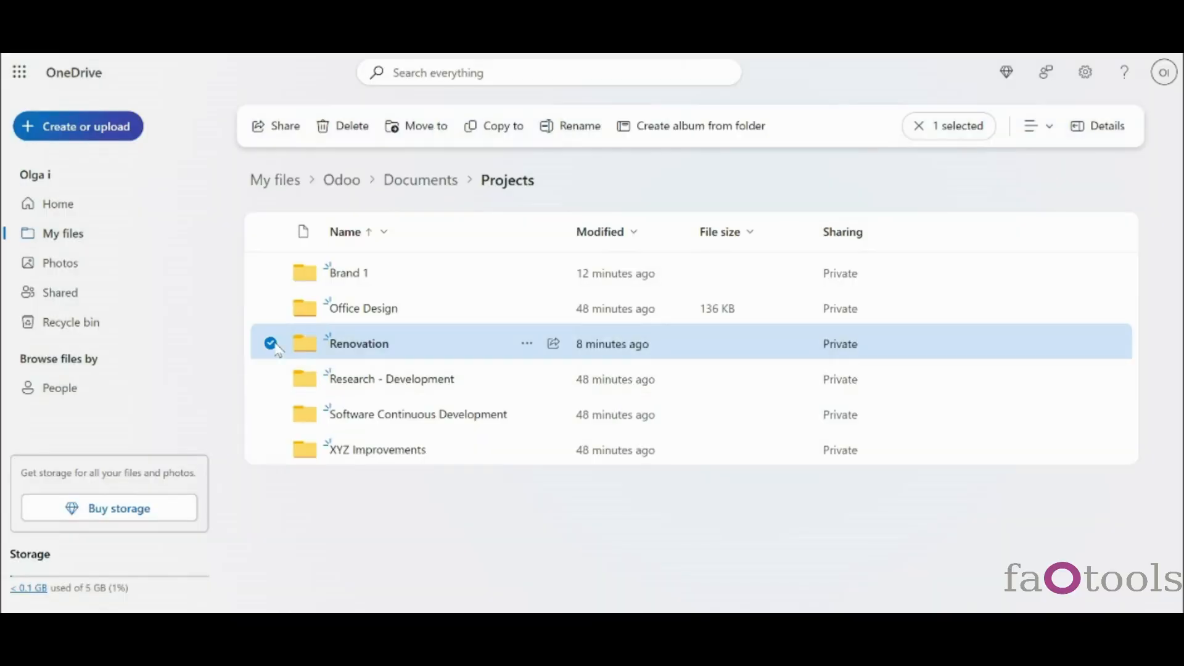
pyautogui.click(420, 131)
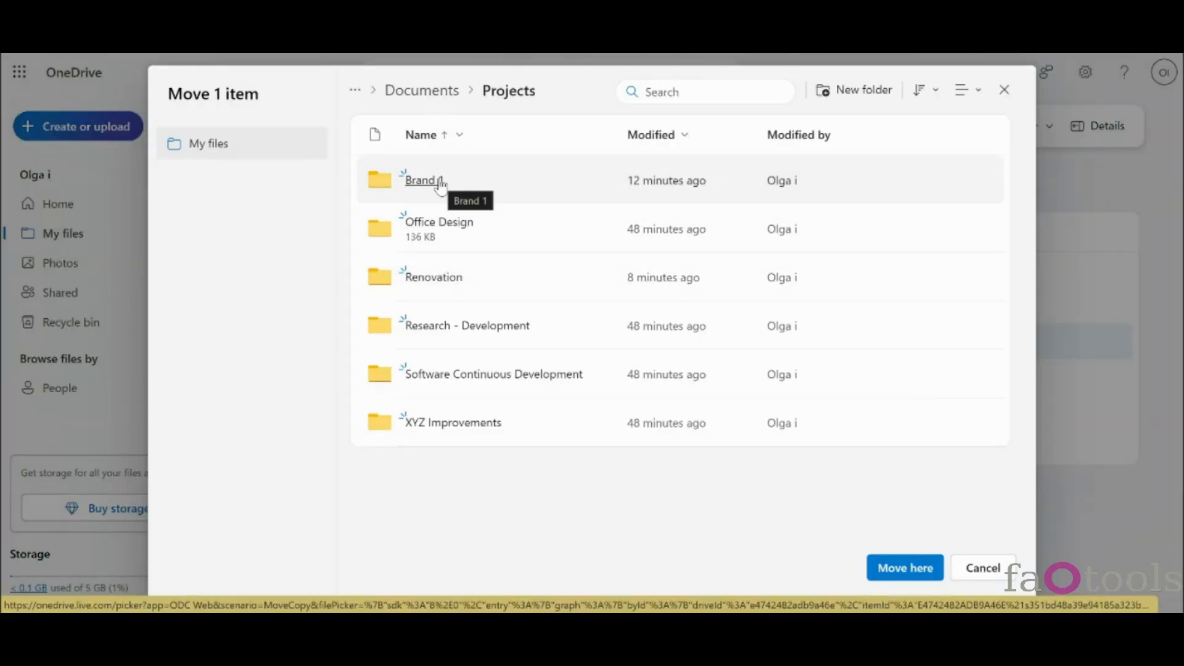
pyautogui.click(422, 90)
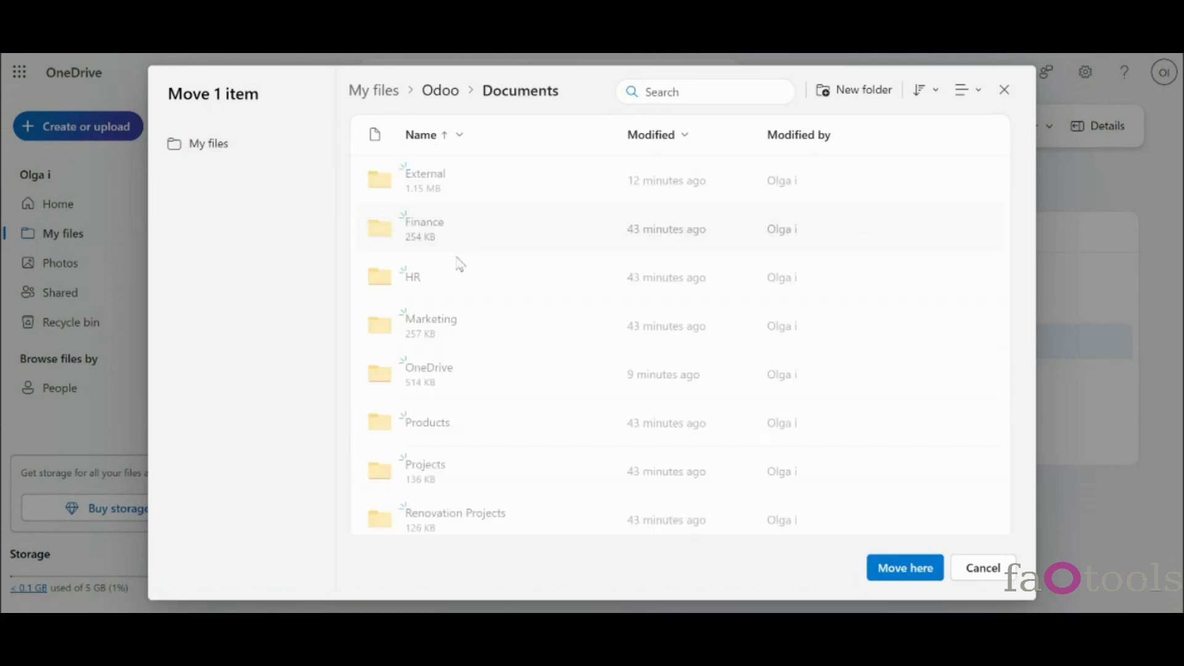
pyautogui.click(444, 326)
pyautogui.click(907, 568)
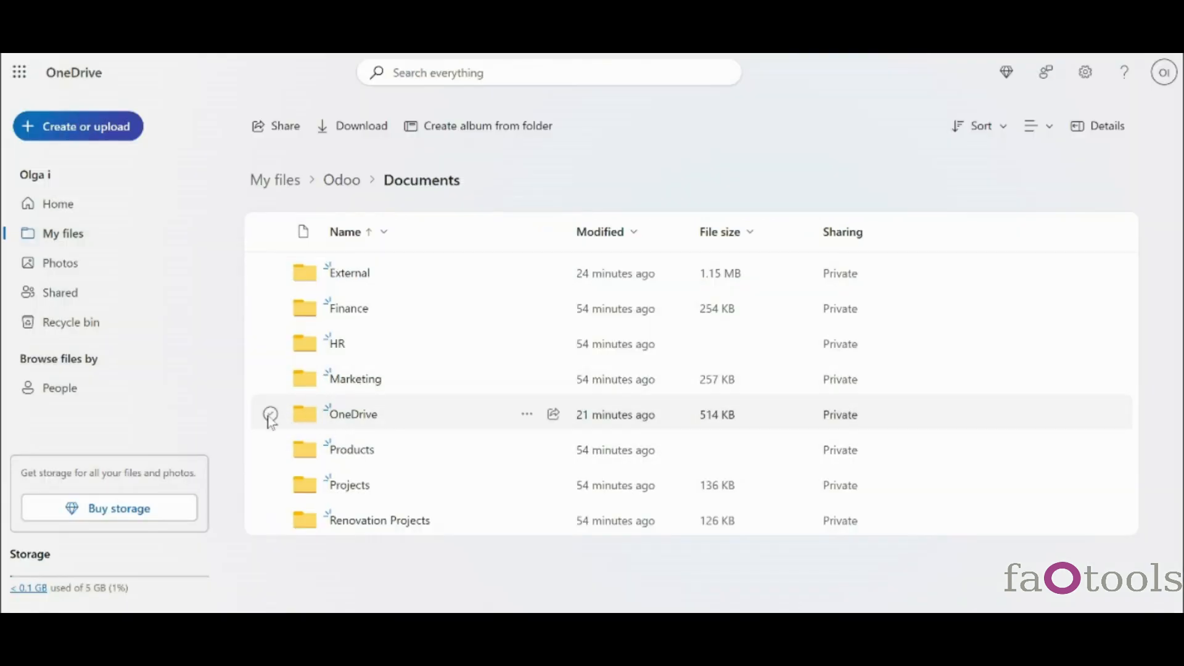
# - Delete the OneDrive folder, then show the HR folder's Screenshot_3.png and Screenshot_4.png
pyautogui.click(271, 414)
pyautogui.click(349, 126)
pyautogui.click(648, 401)
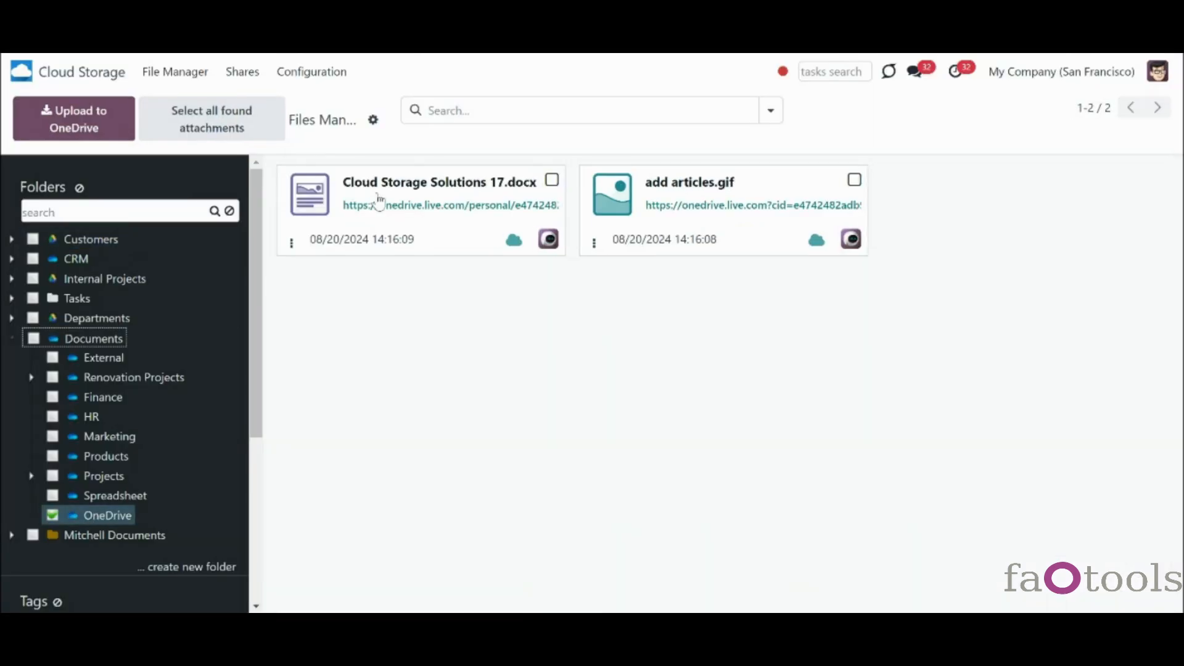
pyautogui.click(523, 263)
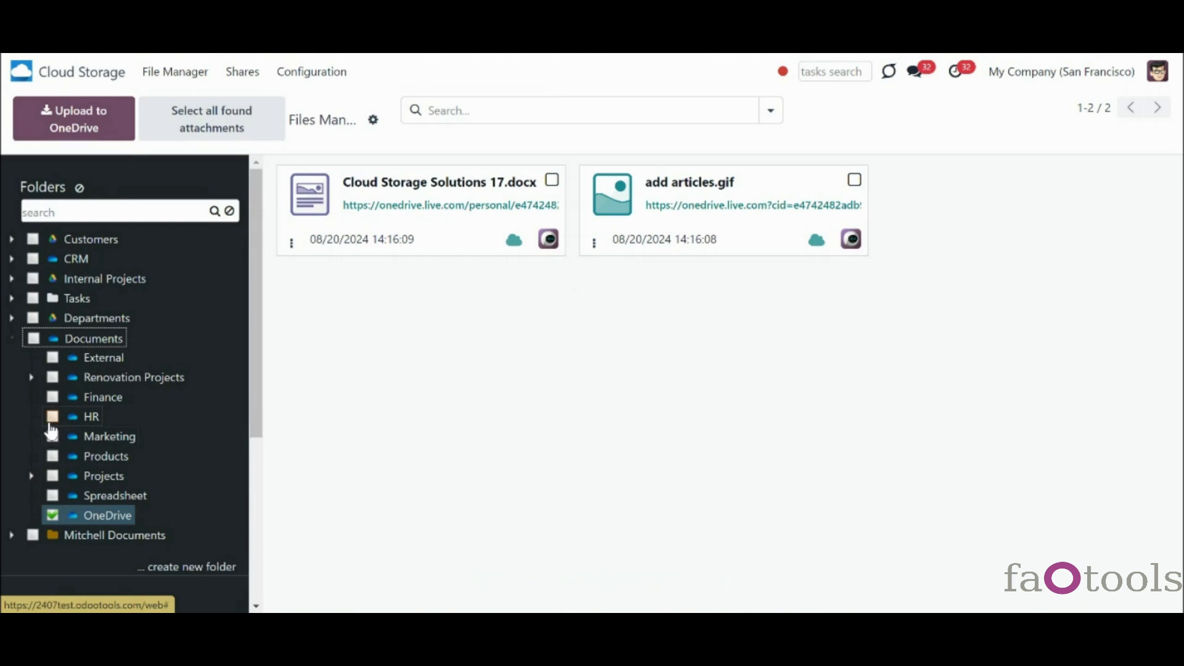
pyautogui.click(51, 422)
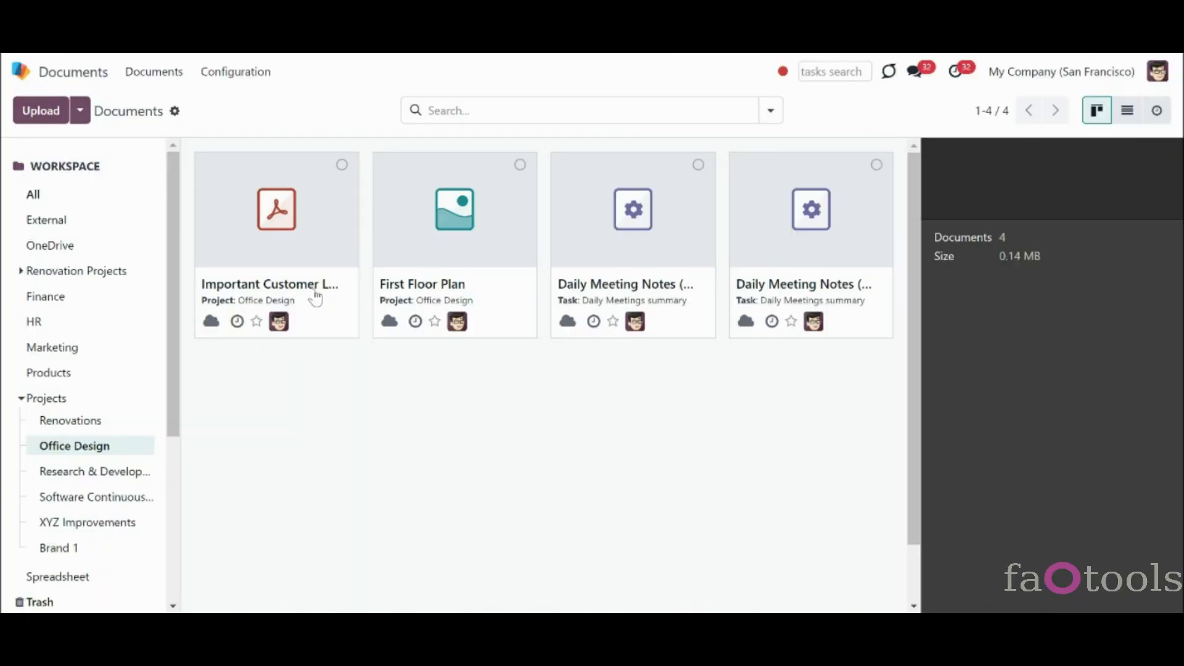
# - Rename the customer letter document to 'Customer Letter' by removing 'Important'
pyautogui.click(315, 299)
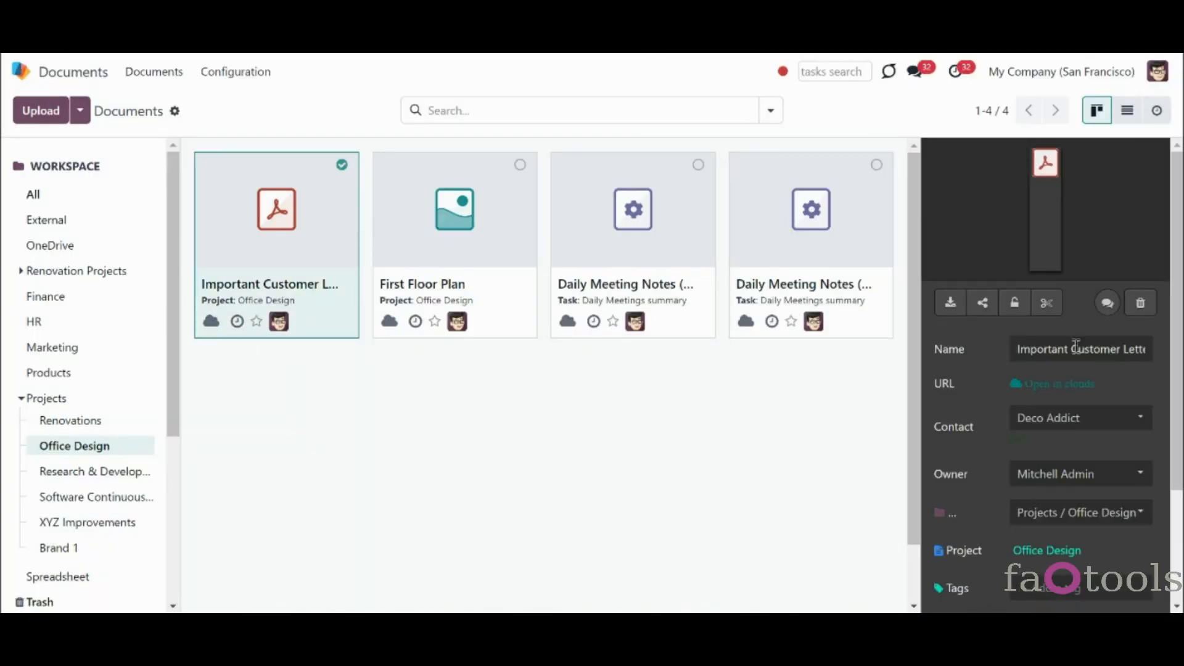
pyautogui.moveTo(1024, 349); pyautogui.dragTo(991, 349)
pyautogui.press('BackSpace')
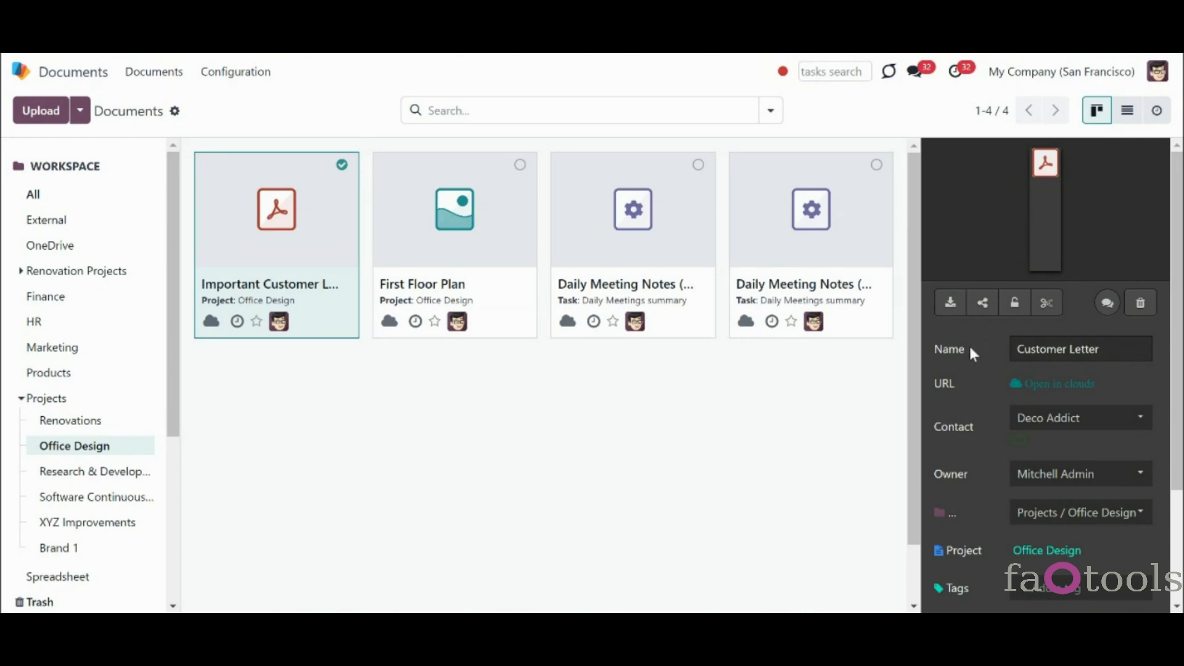
pyautogui.click(824, 399)
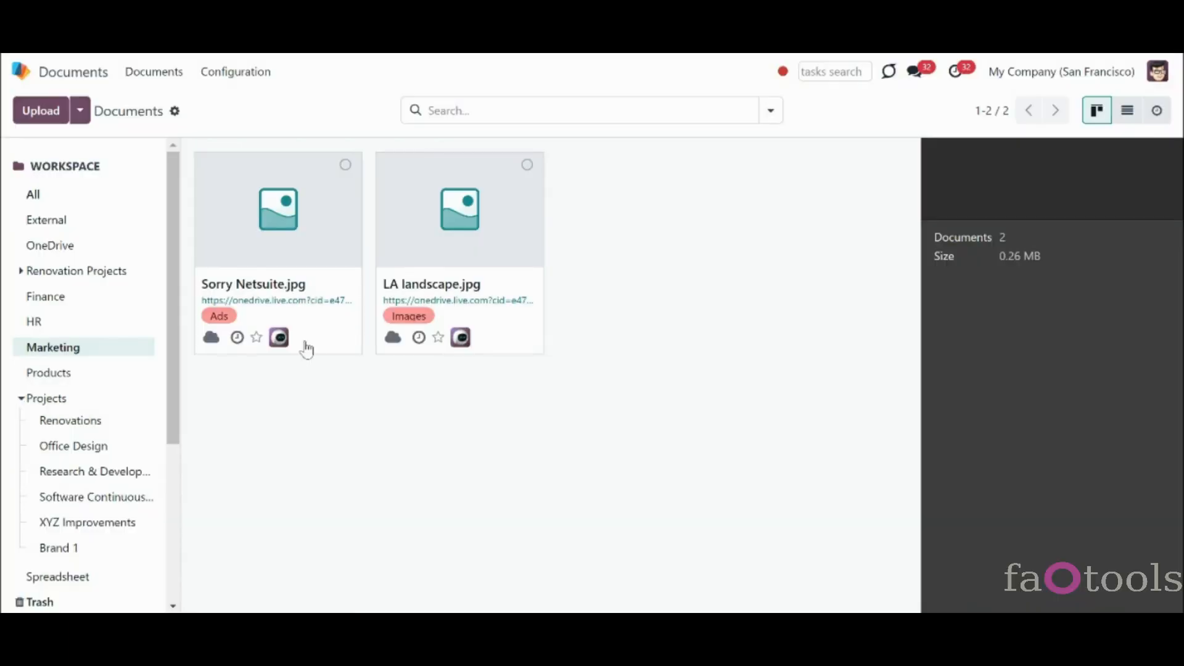
# - Move Sorry Netsuite.jpg into the External workspace
pyautogui.click(304, 344)
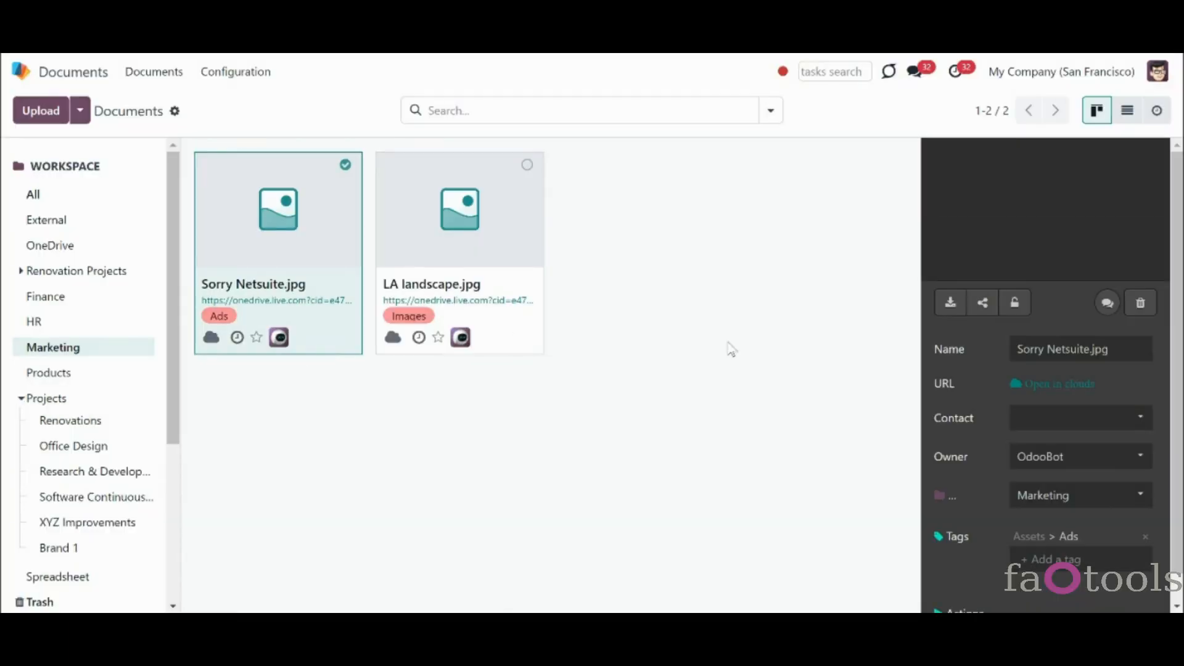
pyautogui.scroll(-1, 1180, 289)
pyautogui.click(1084, 469)
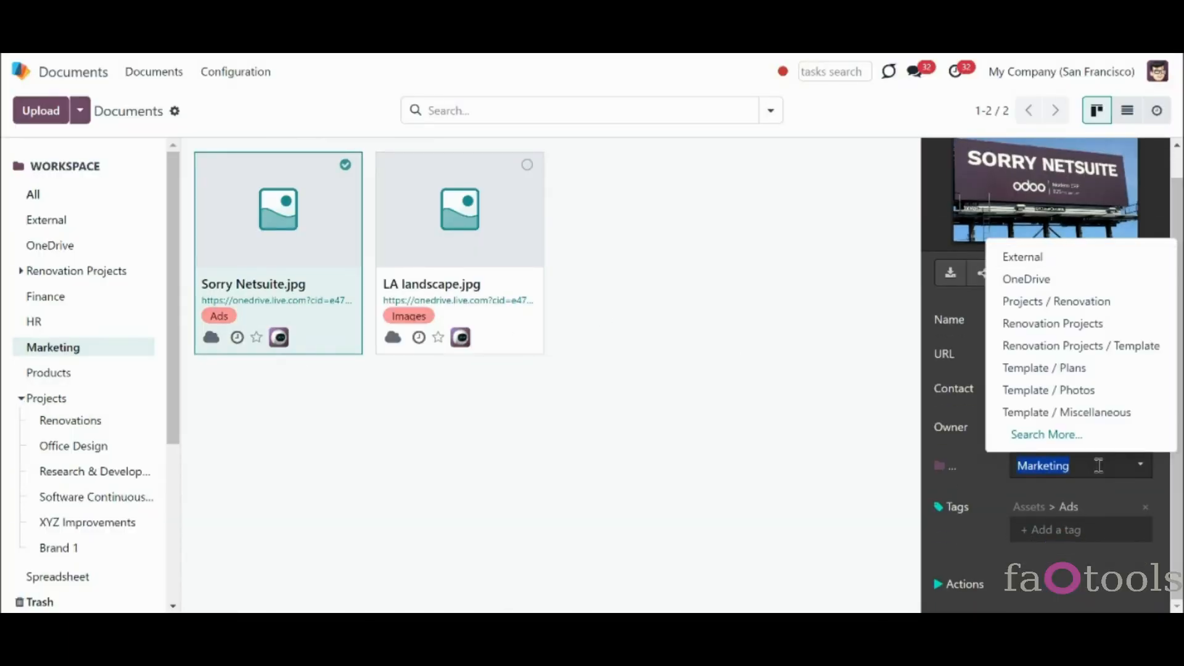
pyautogui.write('exter')
pyautogui.click(1049, 497)
# - In the External folder, move LA landscape.jpg to trash
pyautogui.click(50, 220)
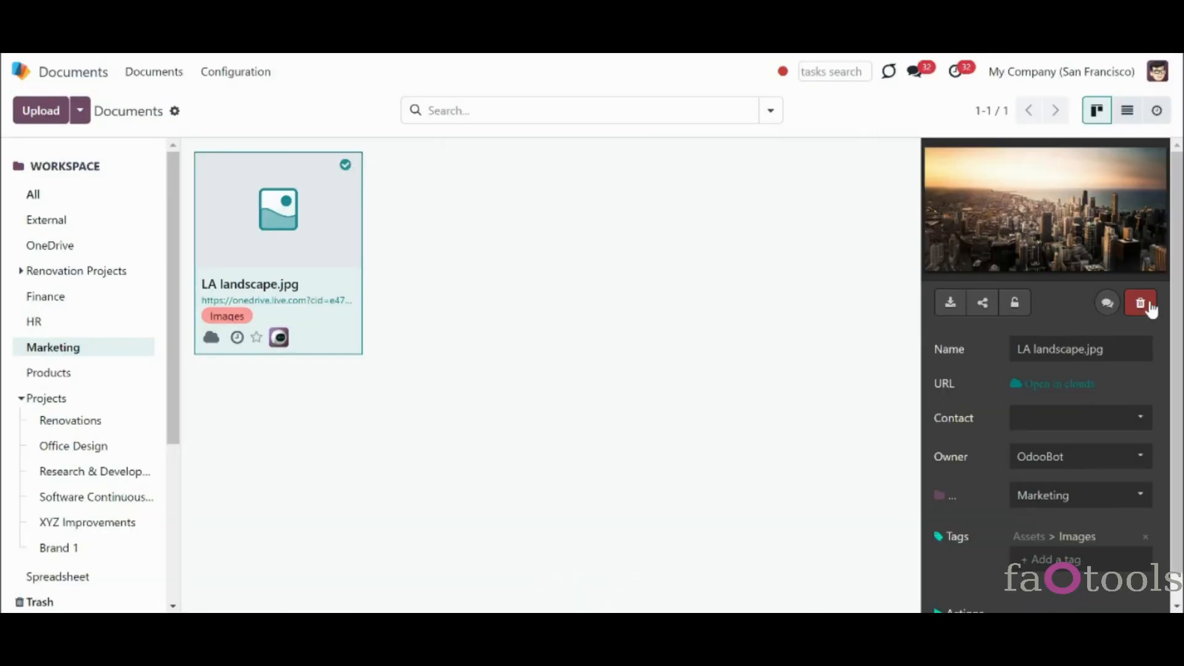
pyautogui.click(1142, 304)
pyautogui.click(384, 386)
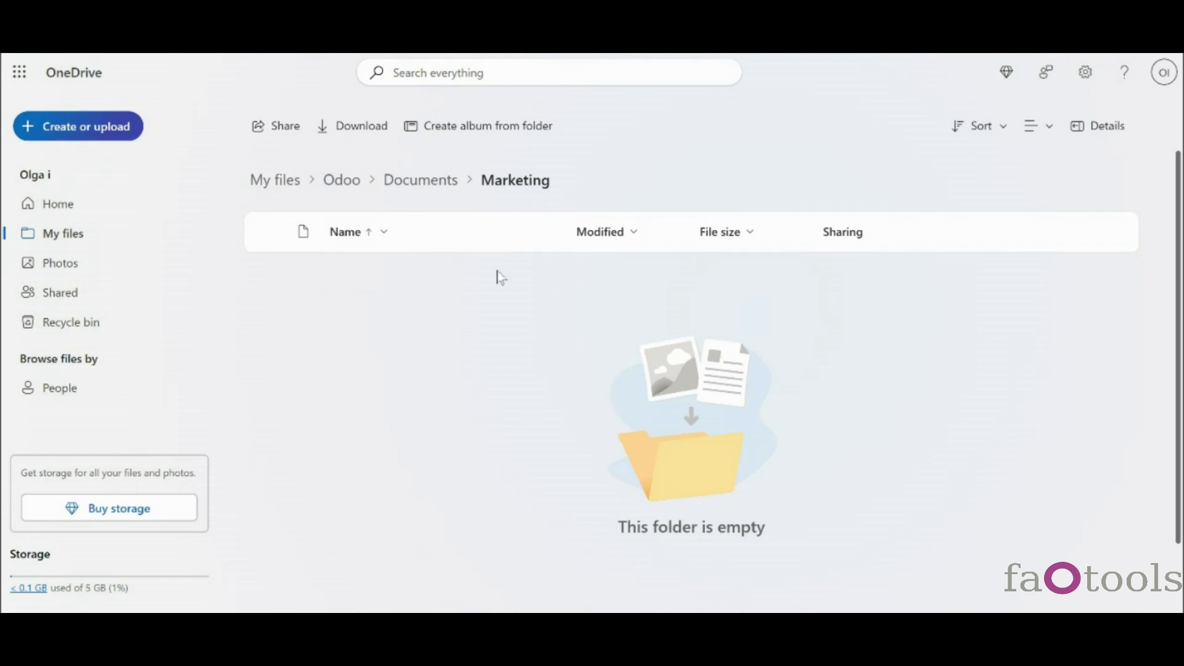
# - Upload files into the Finance folder under Documents
pyautogui.hotkey('alt', 'Left')
pyautogui.click(360, 304)
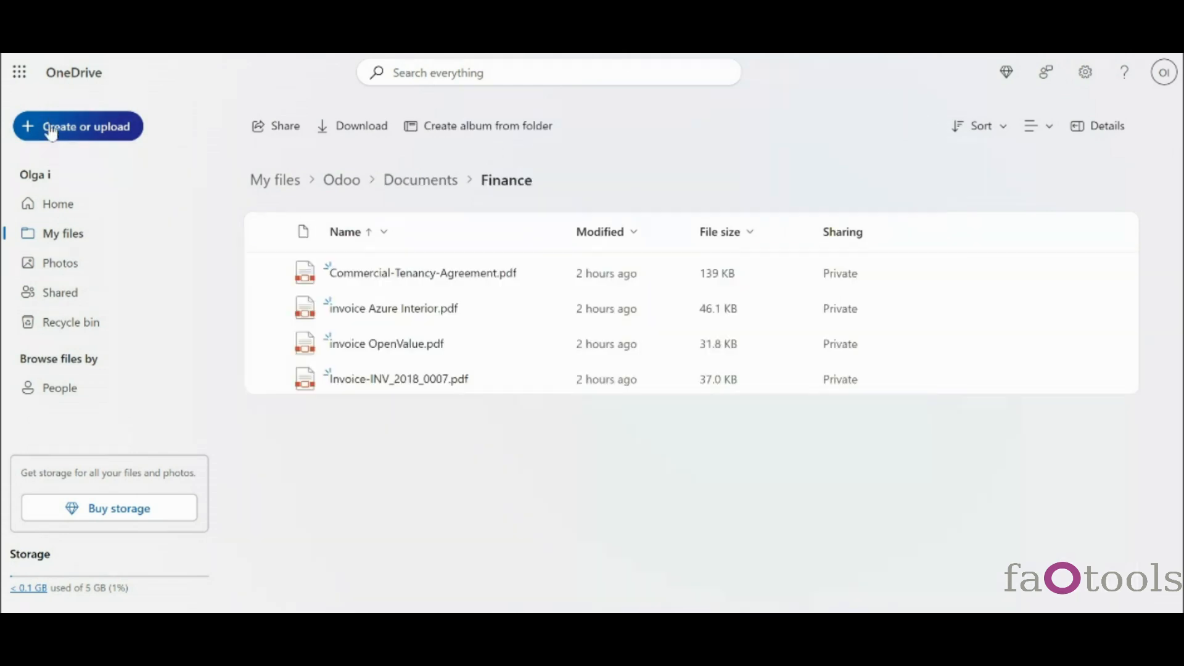
pyautogui.click(52, 125)
pyautogui.click(97, 213)
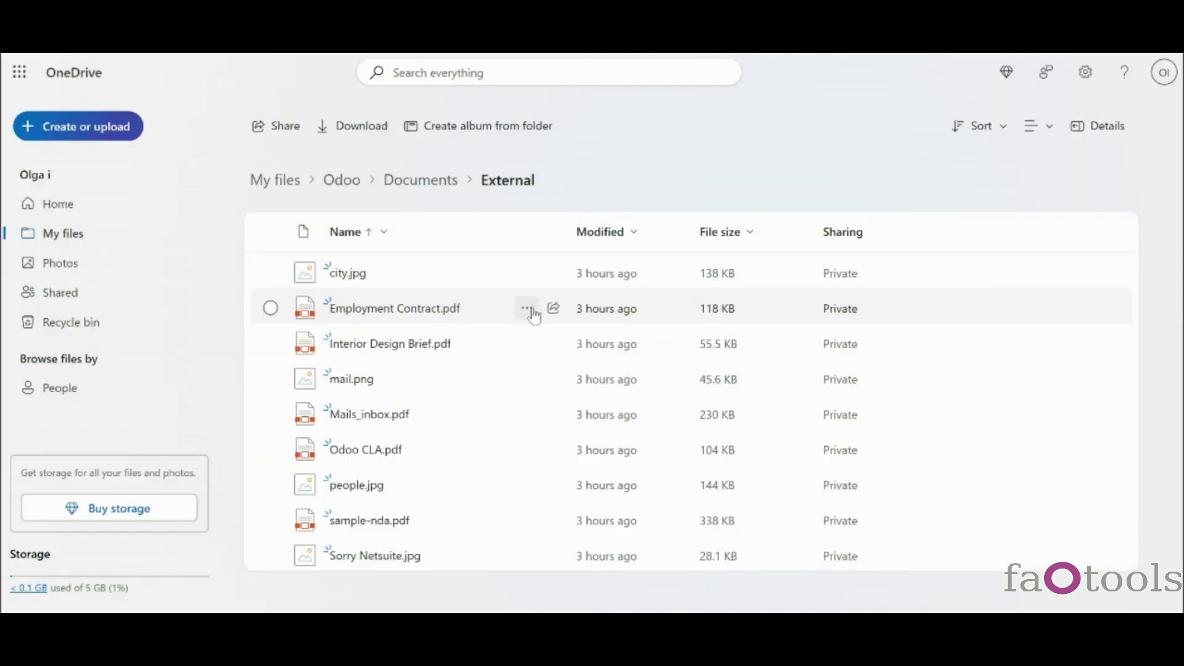
# - Rename Employment Contract.pdf to Contract.pdf
pyautogui.click(524, 308)
pyautogui.click(593, 500)
pyautogui.moveTo(507, 320); pyautogui.dragTo(376, 296)
pyautogui.press('BackSpace')
pyautogui.click(650, 398)
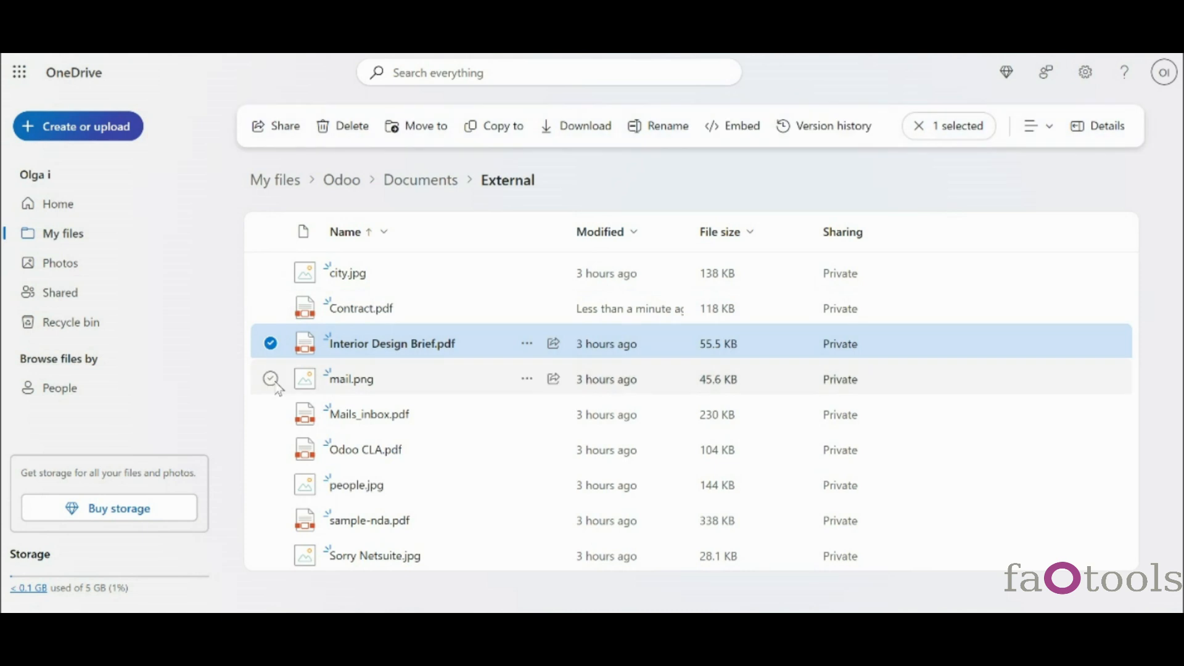
# - Move Interior Design Brief.pdf and mail.png into Products and verify them in Odoo's Products workspace
pyautogui.click(270, 379)
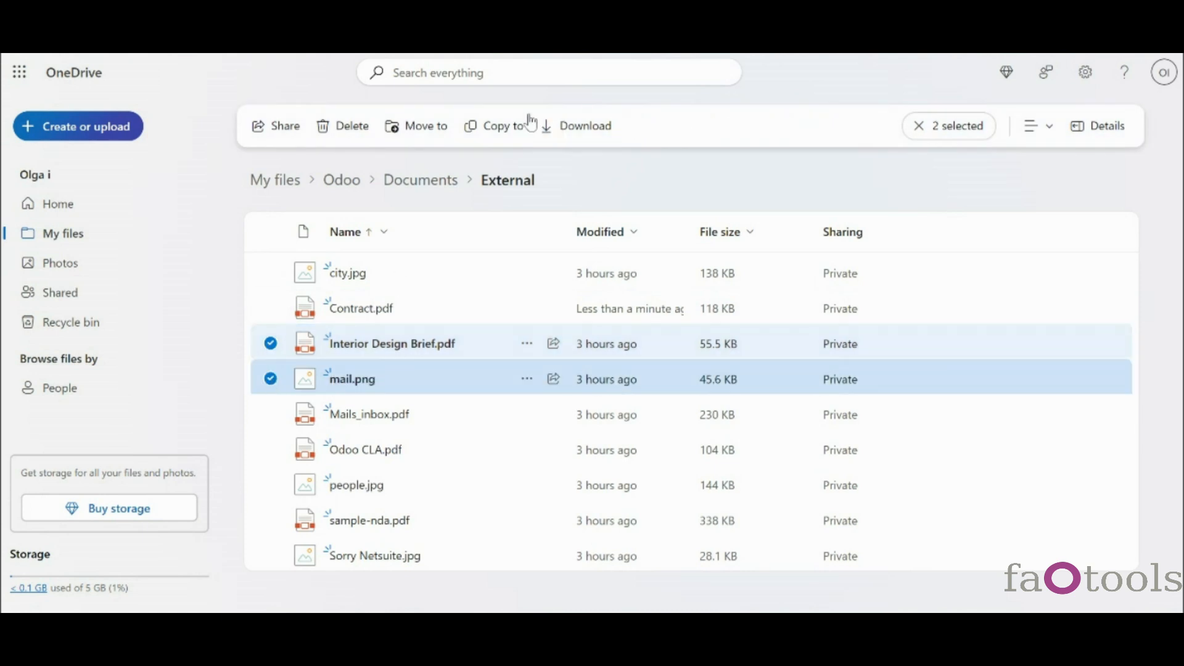
pyautogui.click(411, 126)
pyautogui.click(442, 433)
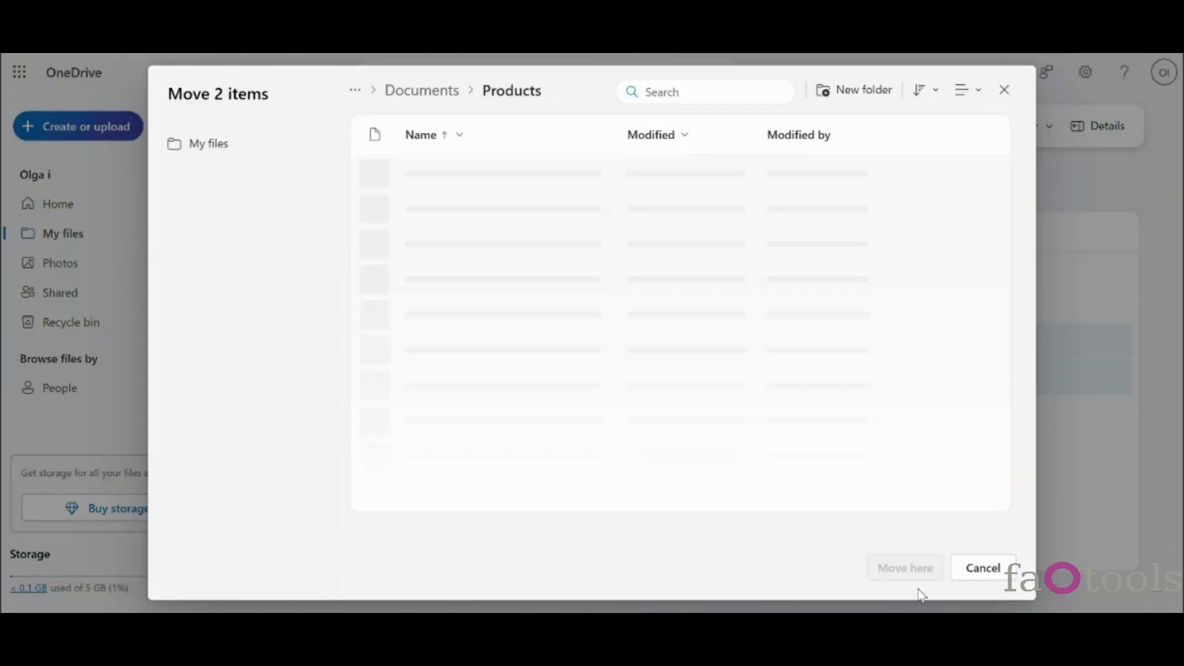
pyautogui.click(911, 570)
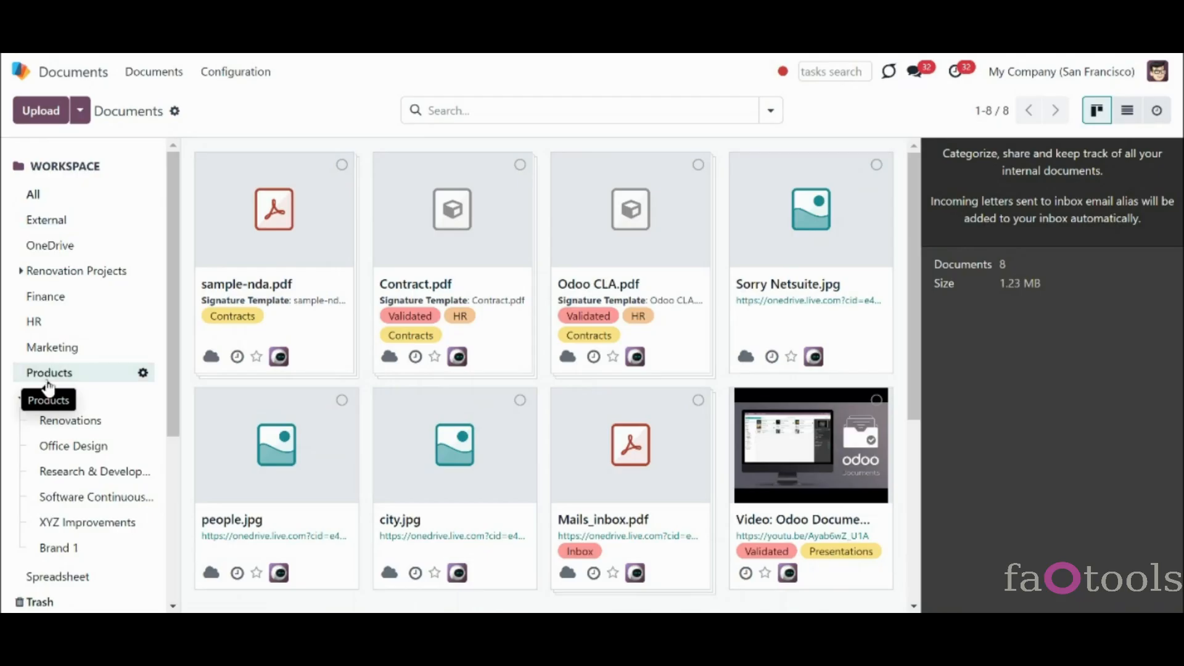
pyautogui.click(49, 375)
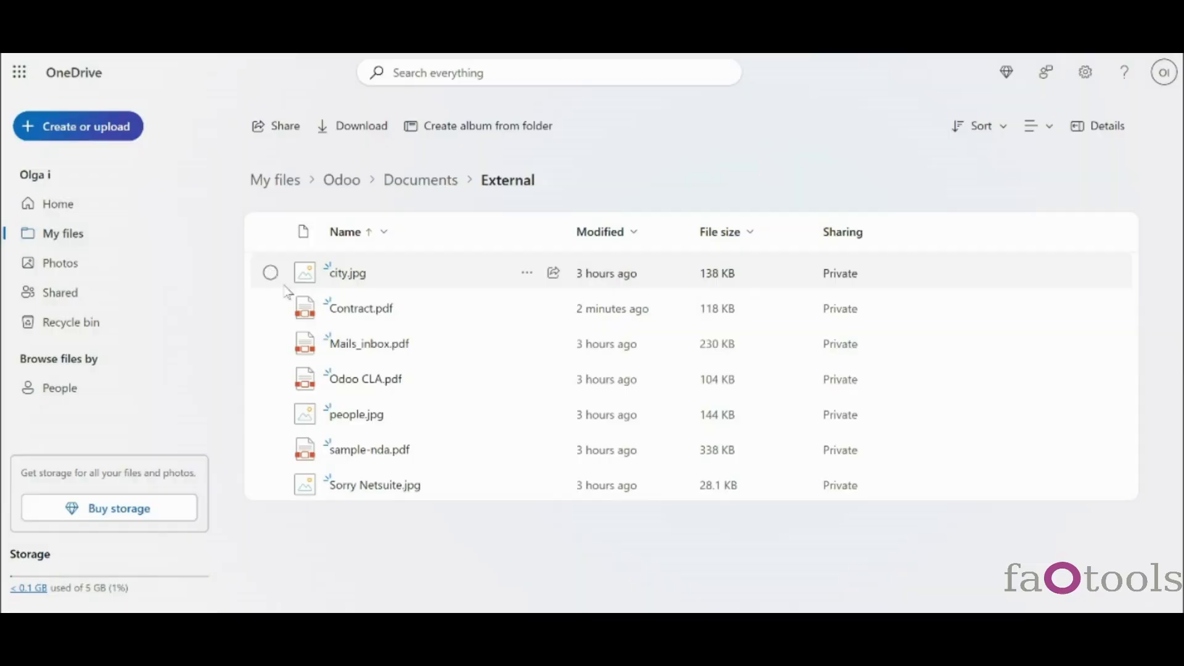
# - Delete city.jpg and Contract.pdf from the External folder
pyautogui.click(270, 272)
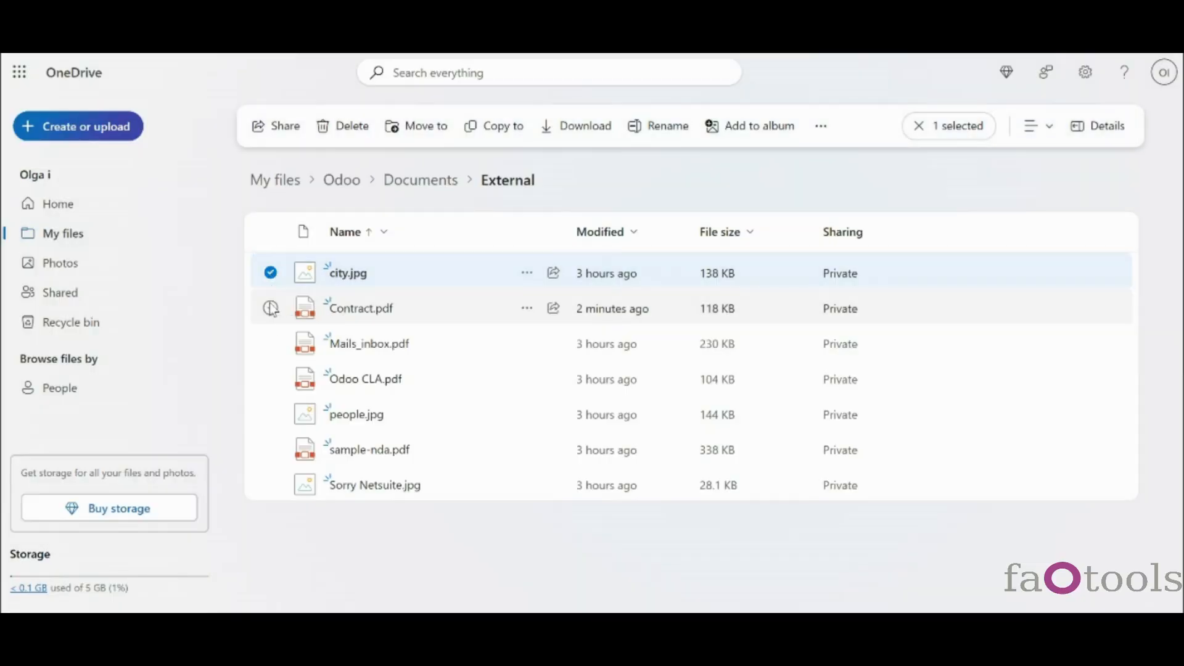
pyautogui.click(270, 308)
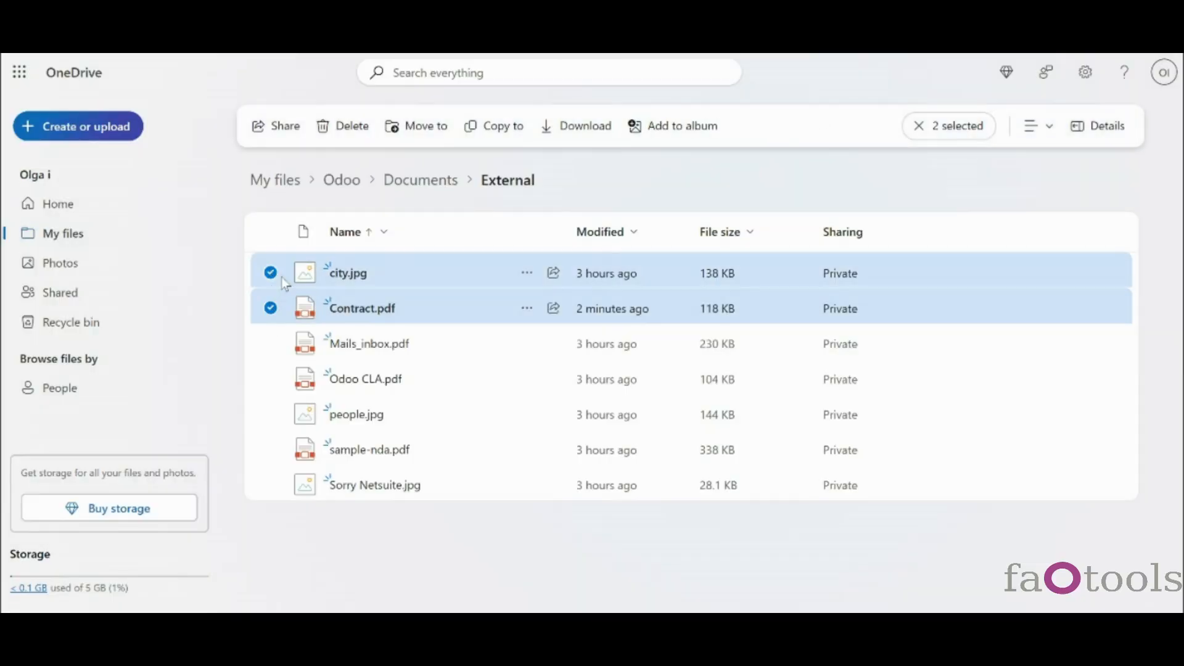
pyautogui.click(355, 125)
pyautogui.click(646, 399)
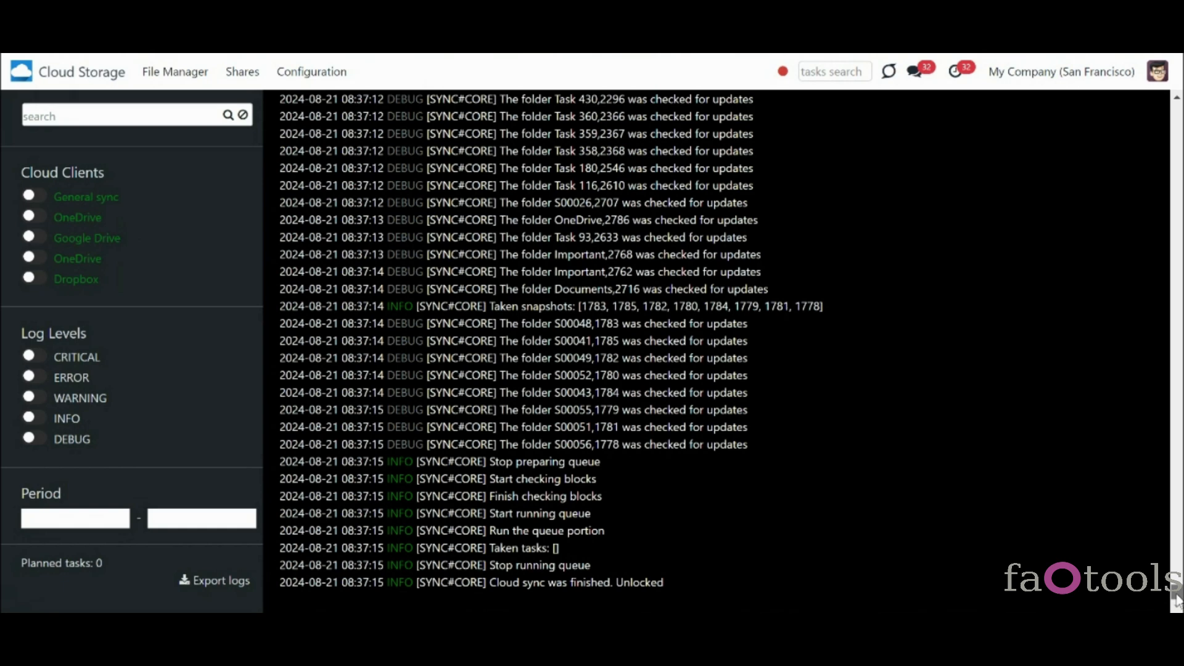
pyautogui.moveTo(1177, 601); pyautogui.dragTo(1177, 563)
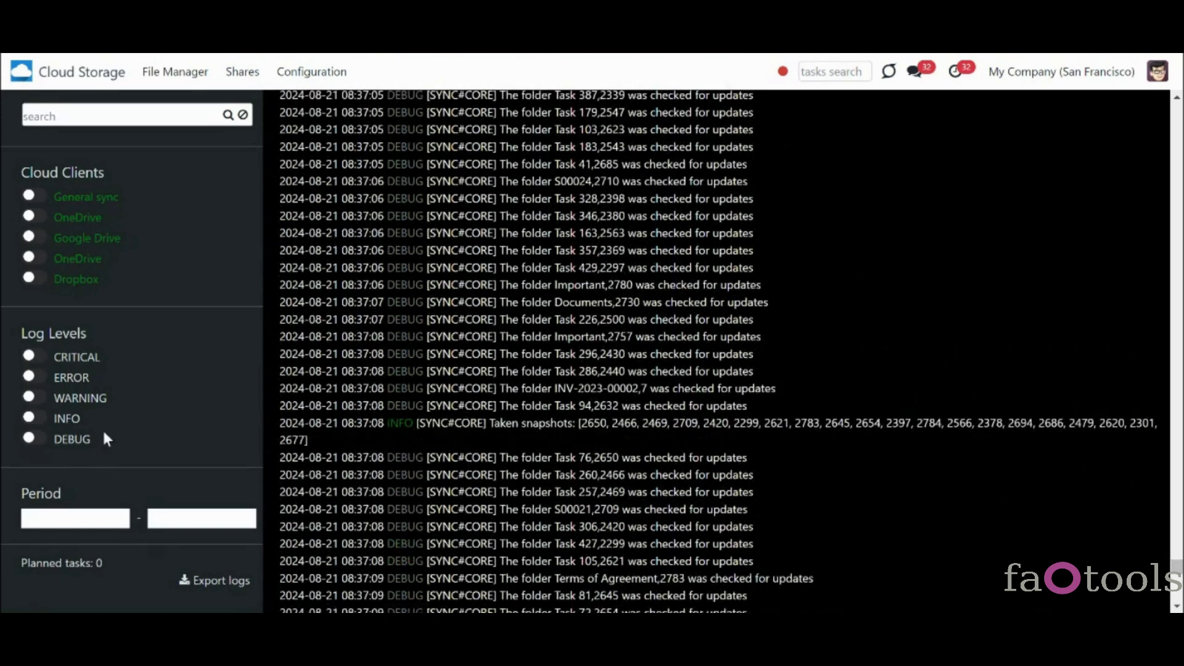
pyautogui.click(34, 419)
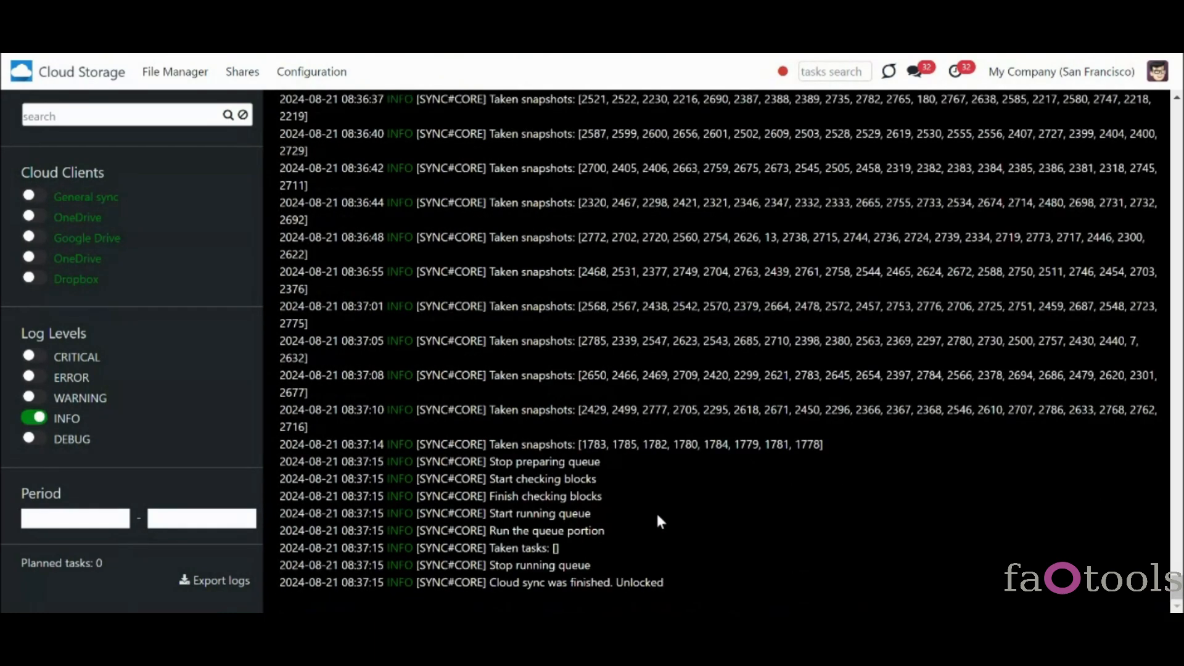
pyautogui.click(37, 419)
pyautogui.click(34, 397)
pyautogui.click(34, 378)
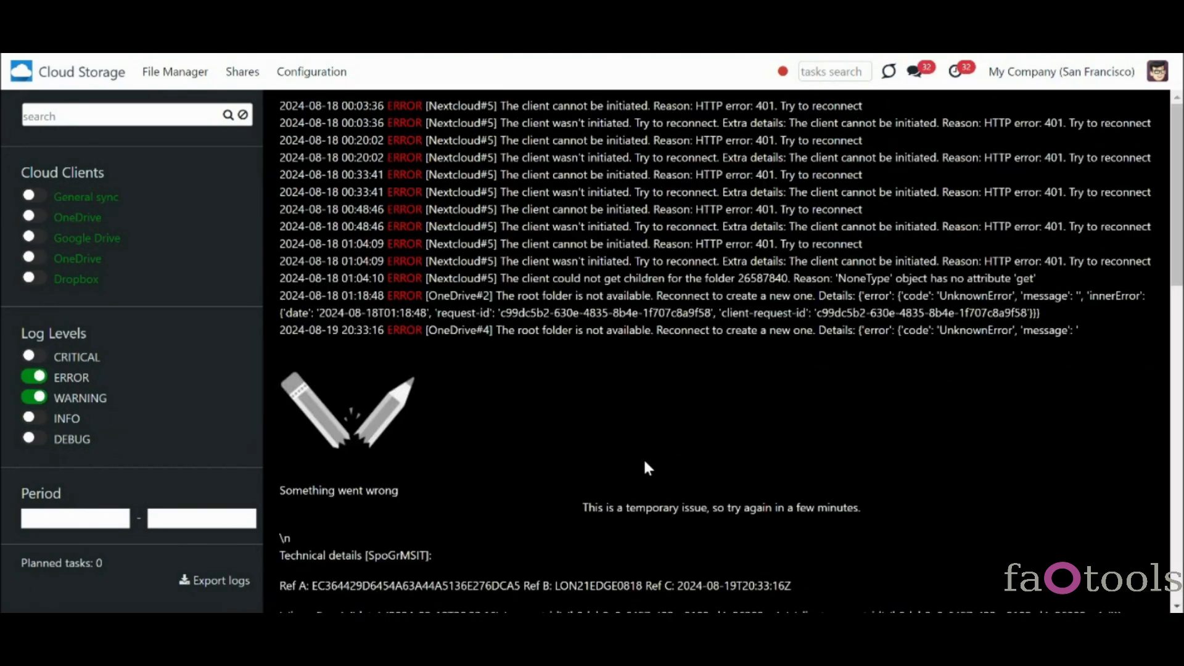
pyautogui.scroll(-10, 1178, 264)
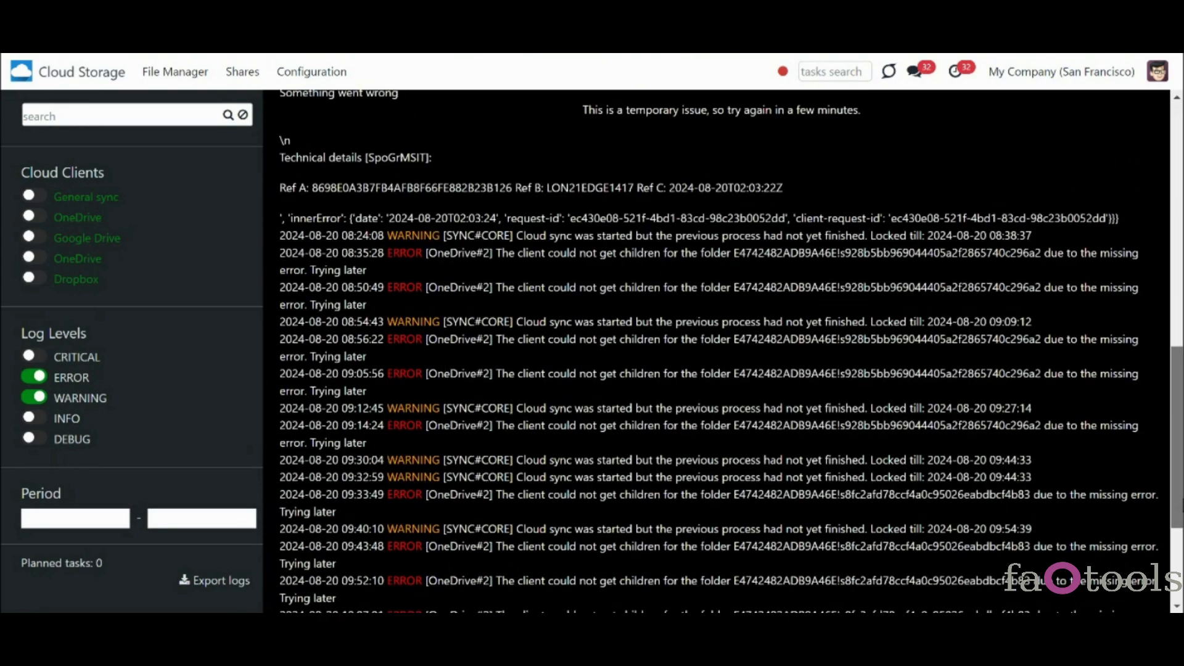
pyautogui.scroll(1, 1179, 494)
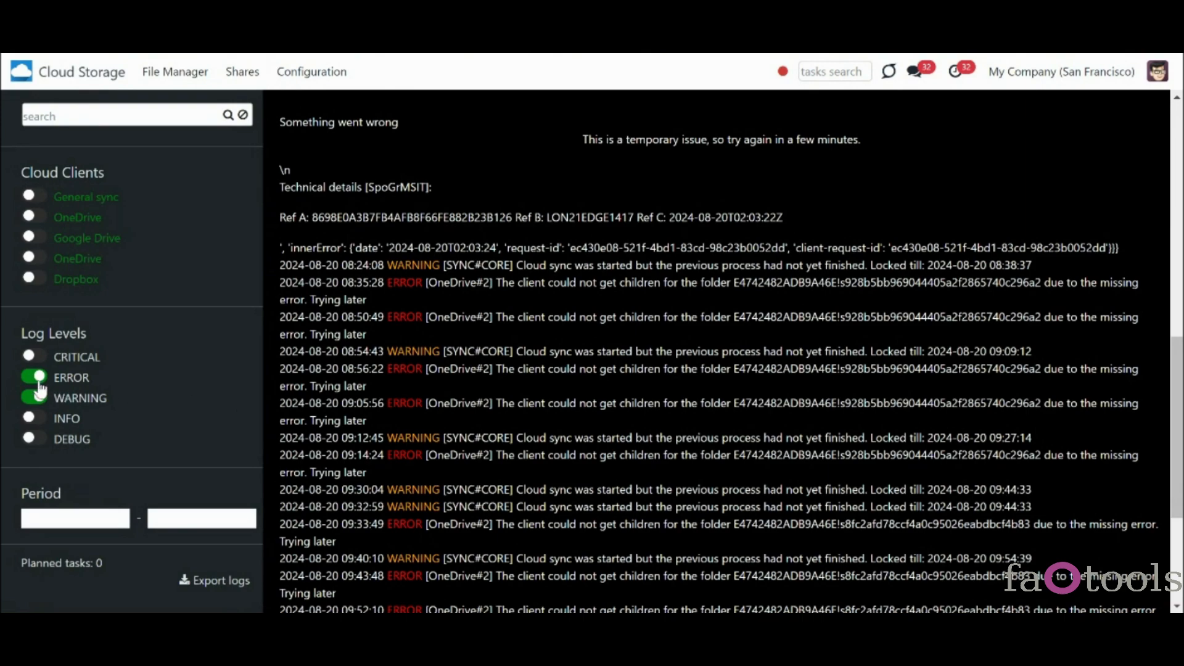
pyautogui.click(39, 383)
pyautogui.click(35, 400)
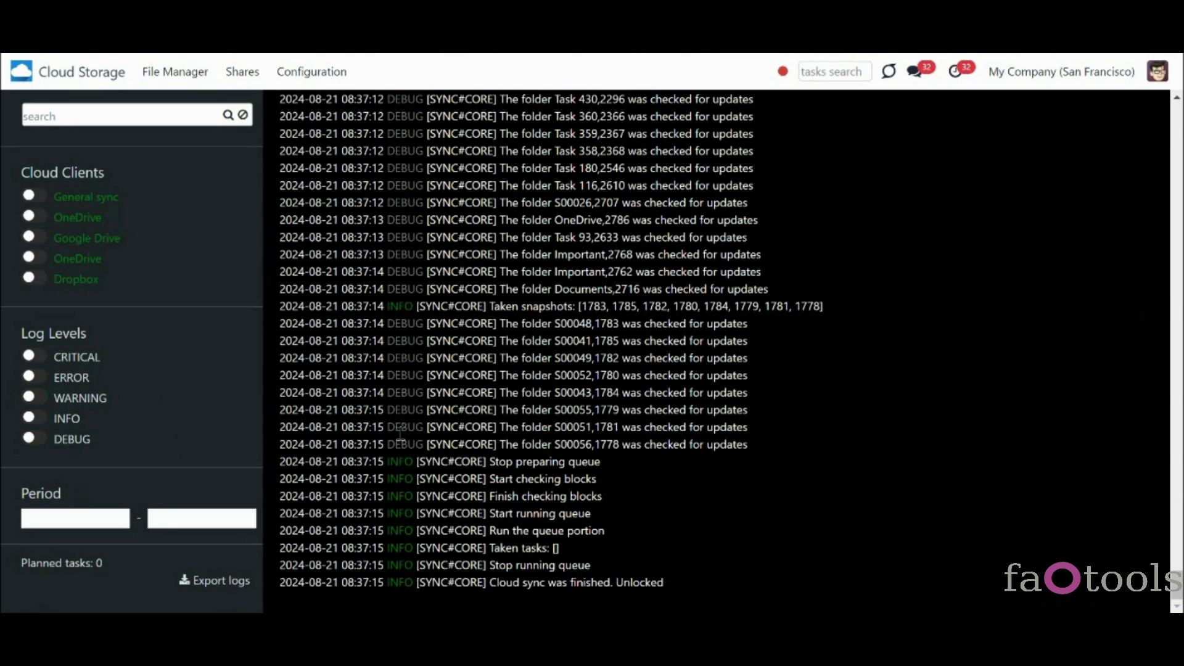
pyautogui.click(75, 565)
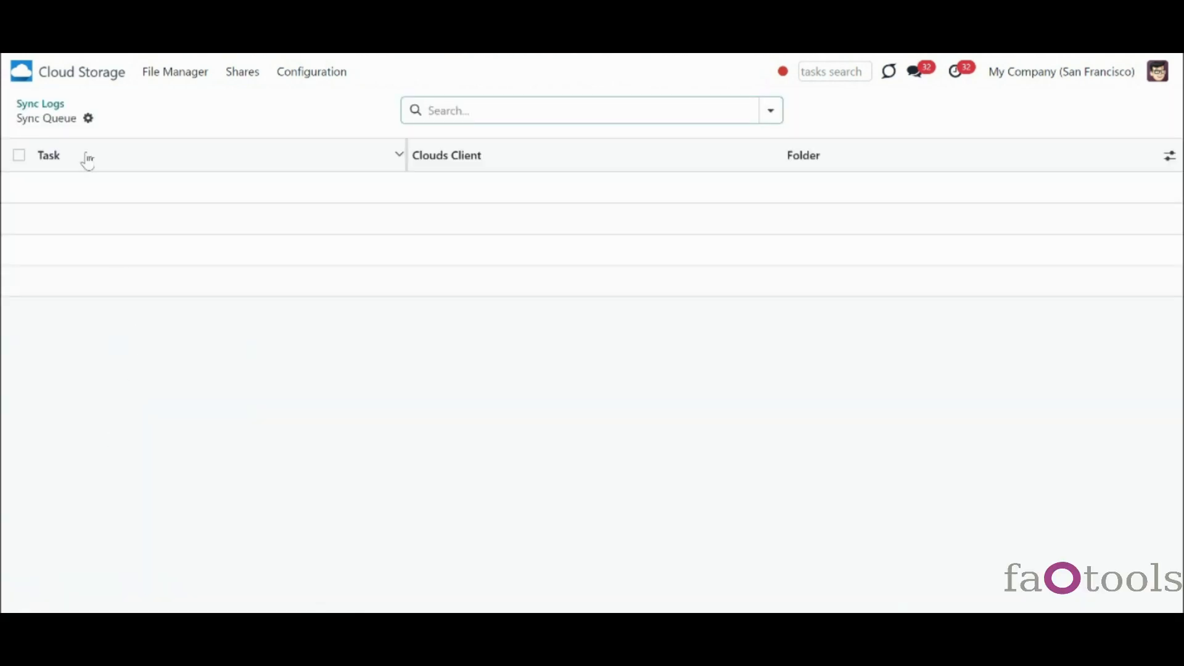
pyautogui.click(50, 105)
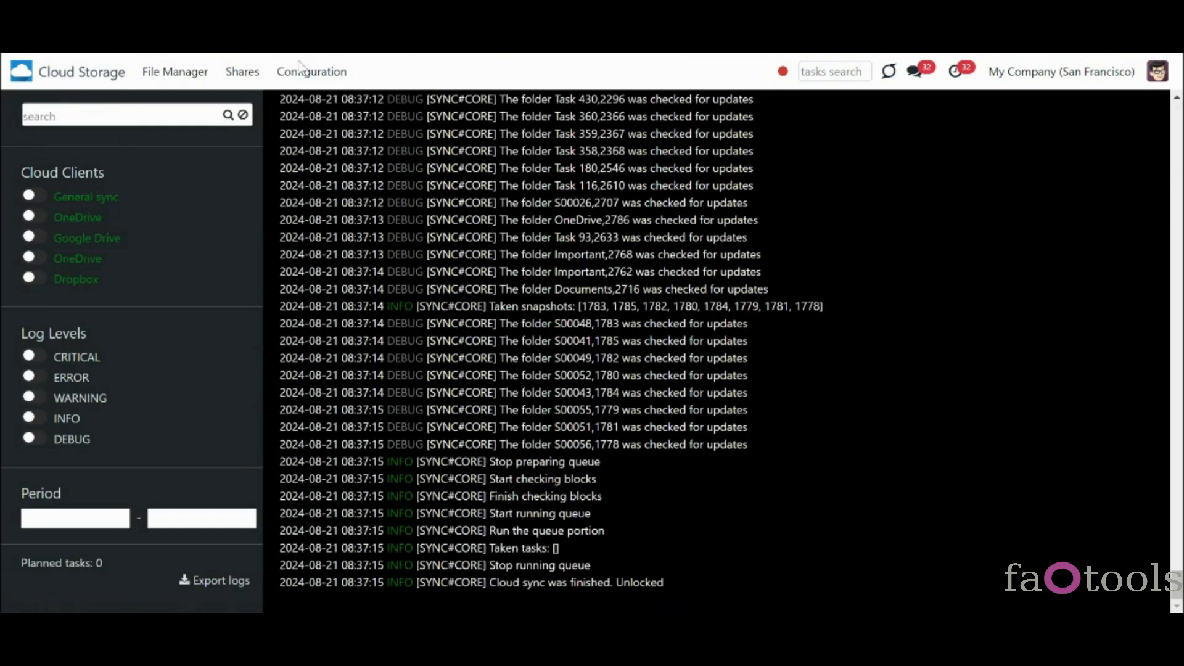
# - In Cloud Storage settings, change Maximum Retries from 7 to 5, reverse/move retries to 3, and save
pyautogui.click(311, 72)
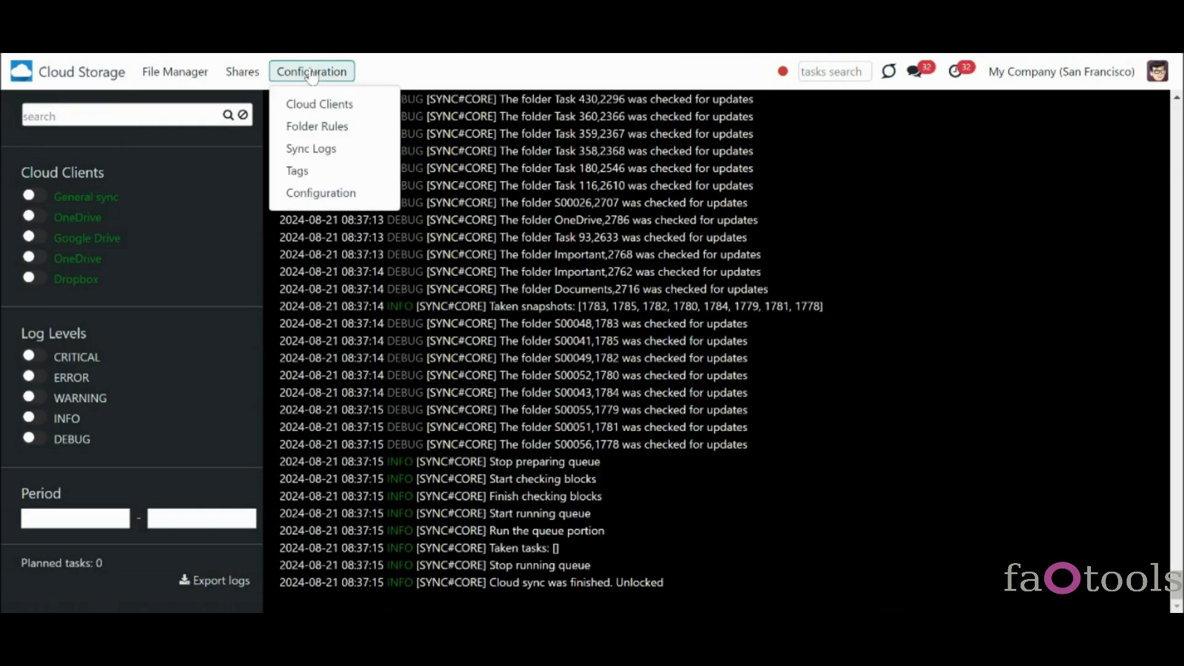
pyautogui.click(333, 193)
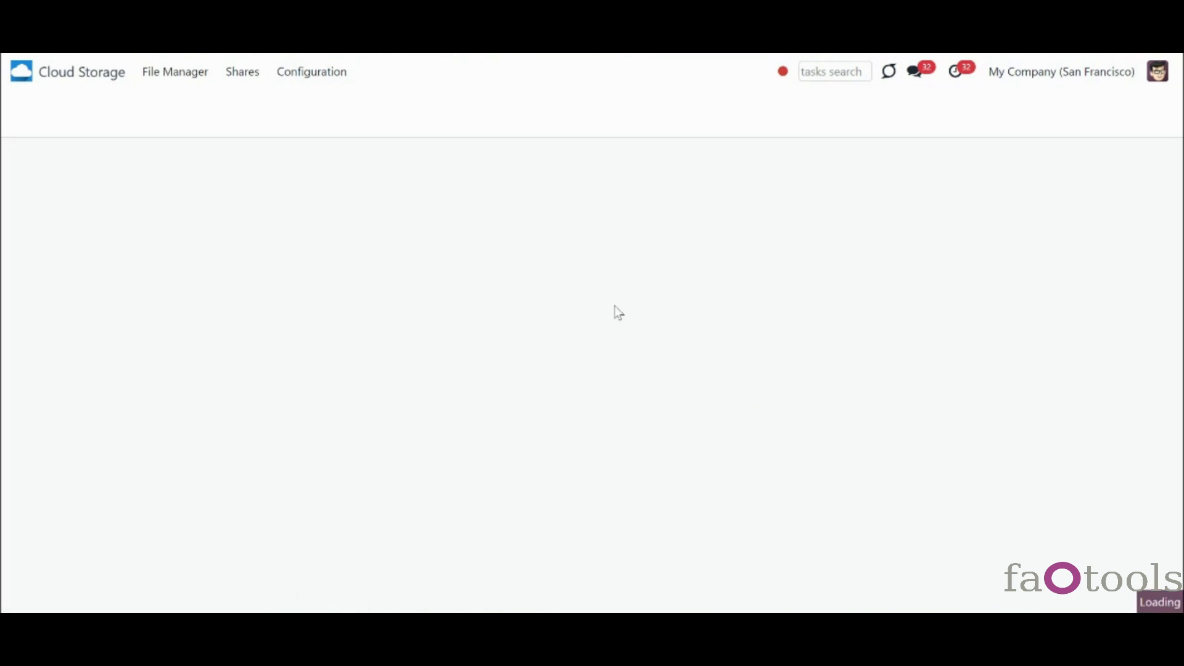
pyautogui.scroll(-3, 1084, 246)
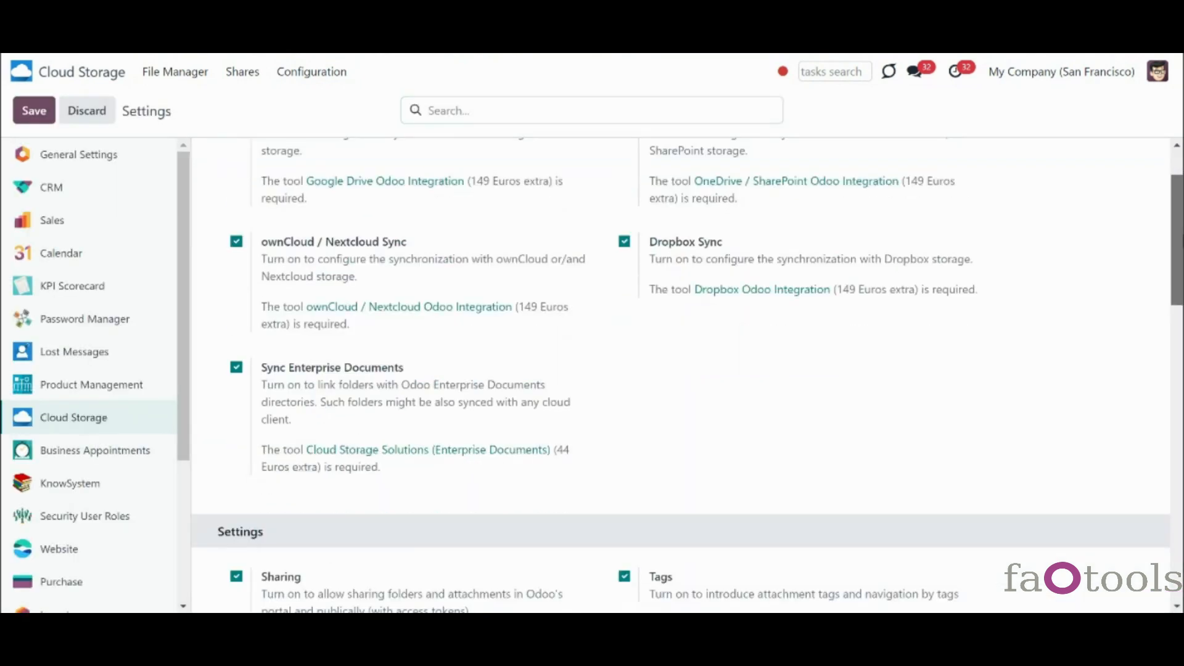
pyautogui.scroll(-8, 681, 380)
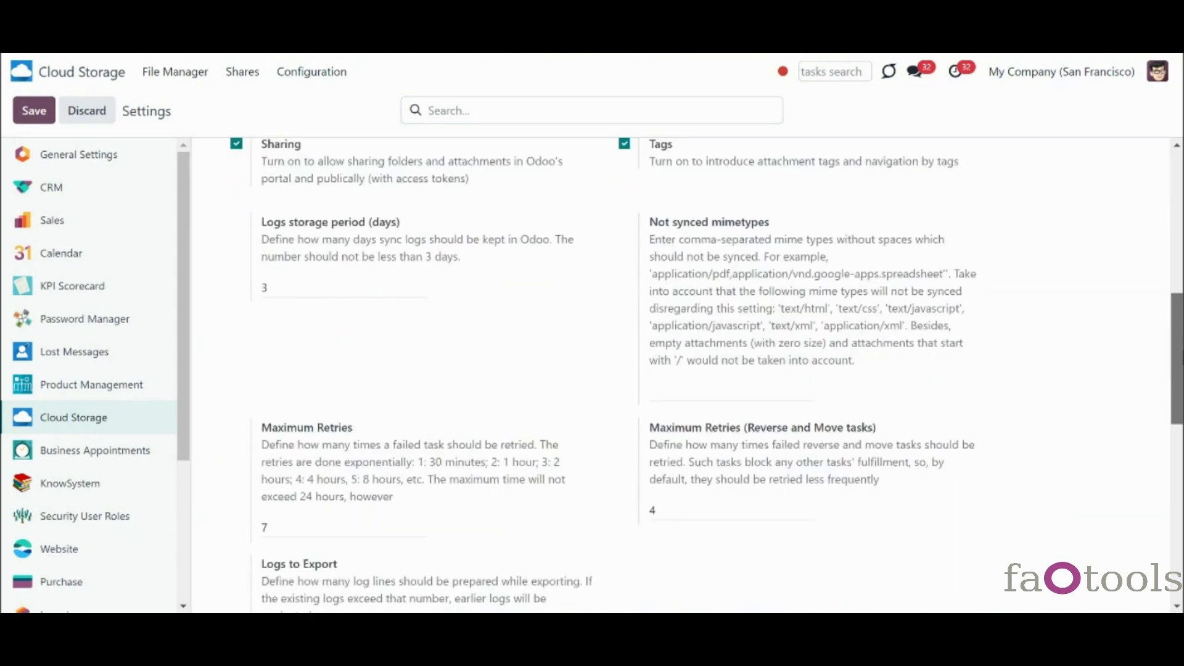
pyautogui.scroll(-1, 617, 422)
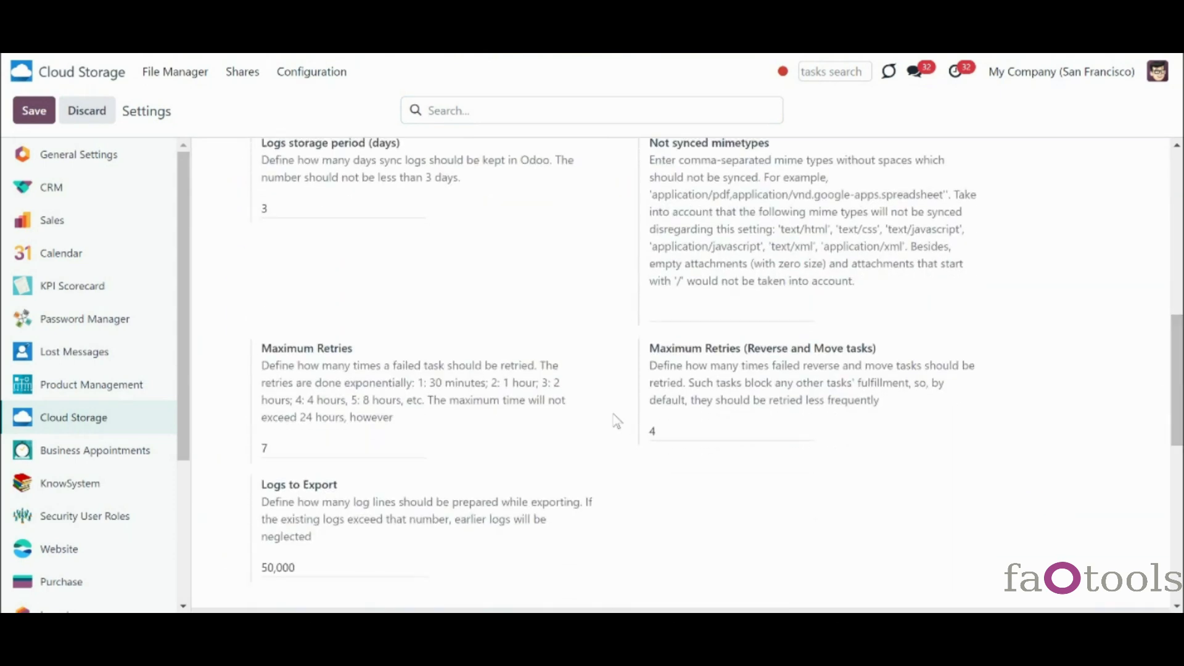
pyautogui.moveTo(372, 451); pyautogui.dragTo(263, 450)
pyautogui.write('5')
pyautogui.click(652, 377)
pyautogui.doubleClick(670, 432)
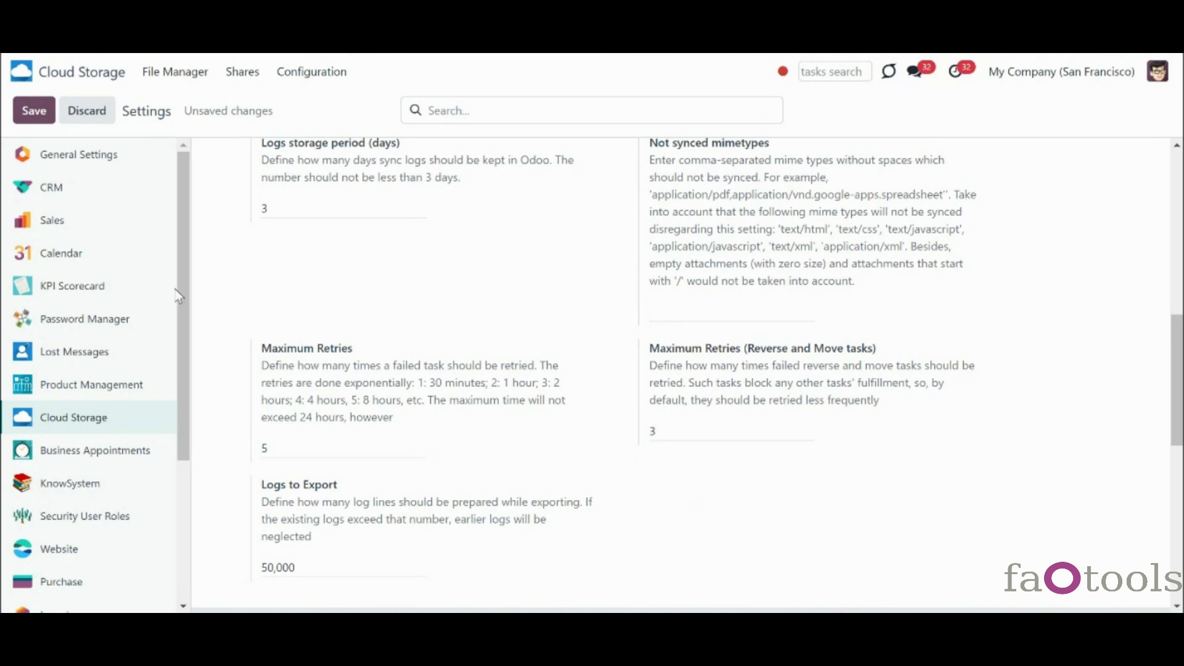
pyautogui.click(34, 115)
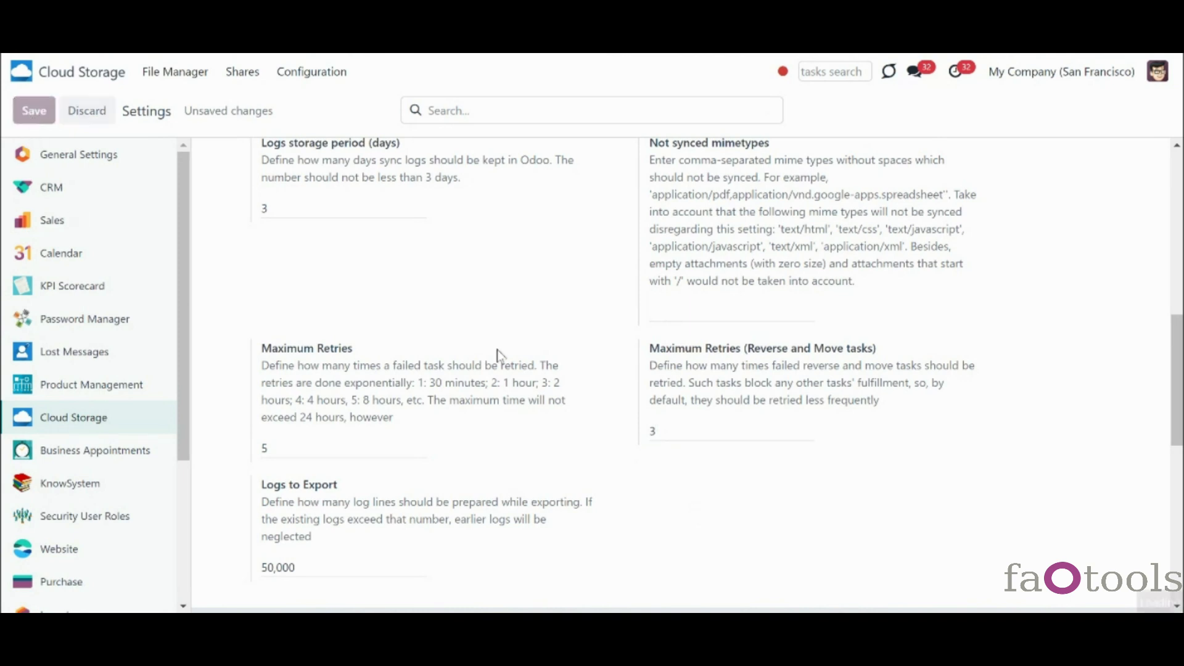
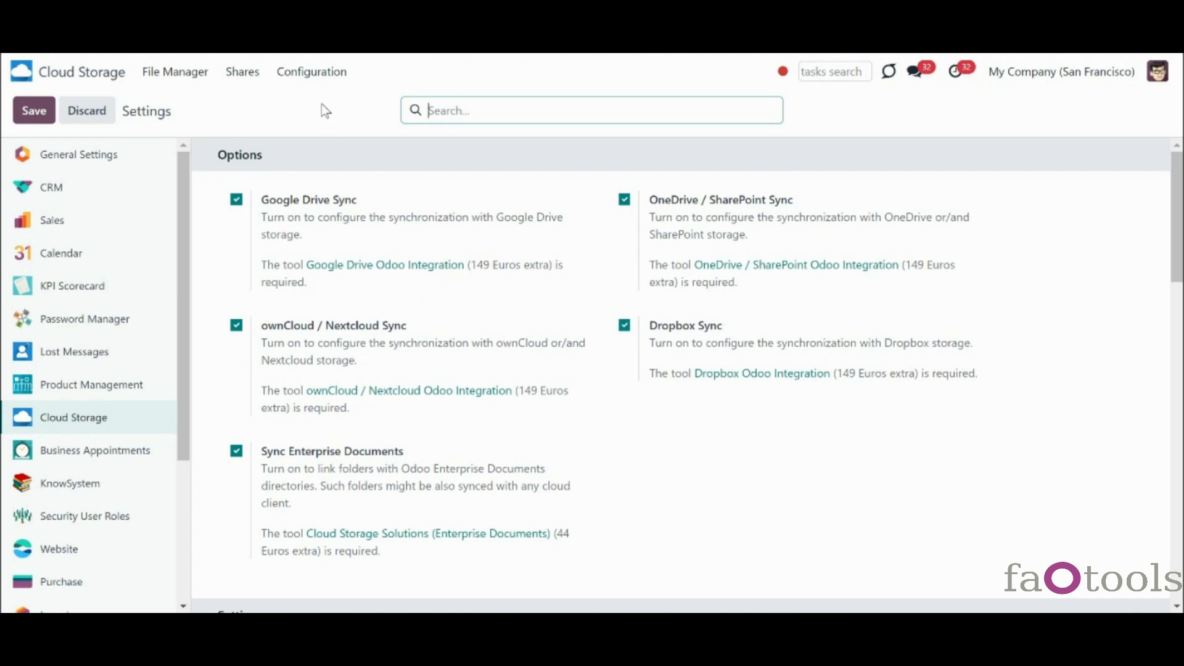
# - Open the sync logs and inspect the first of the two planned Delete Odoo attachment tasks
pyautogui.click(324, 82)
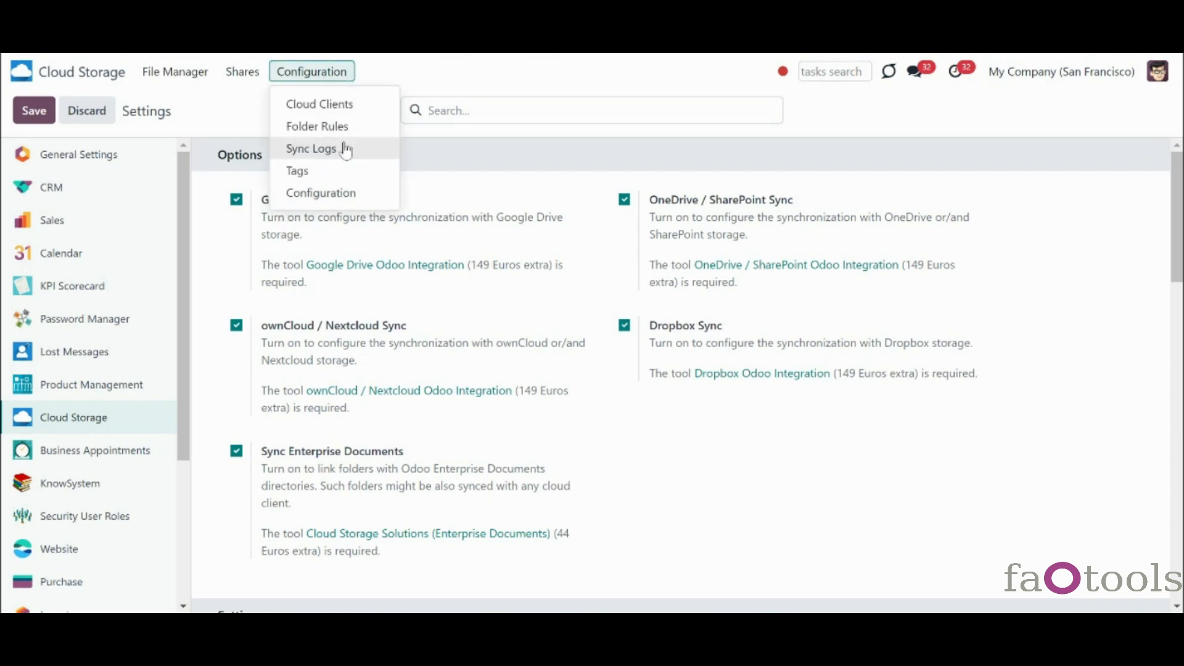
pyautogui.click(344, 149)
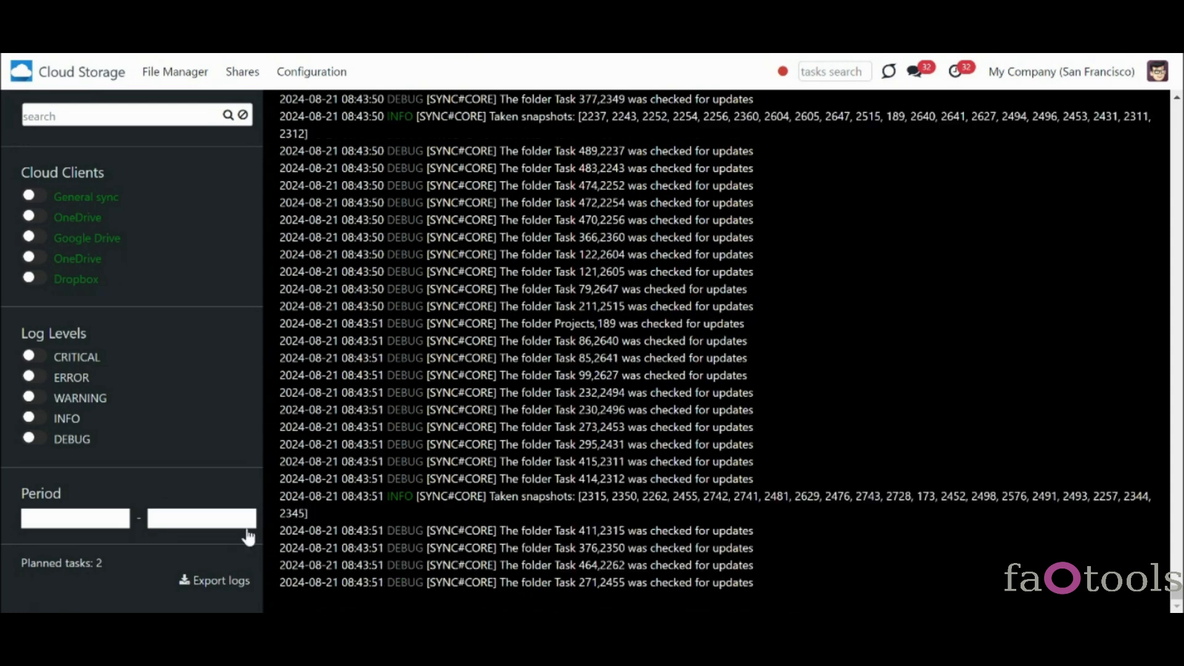
pyautogui.click(63, 563)
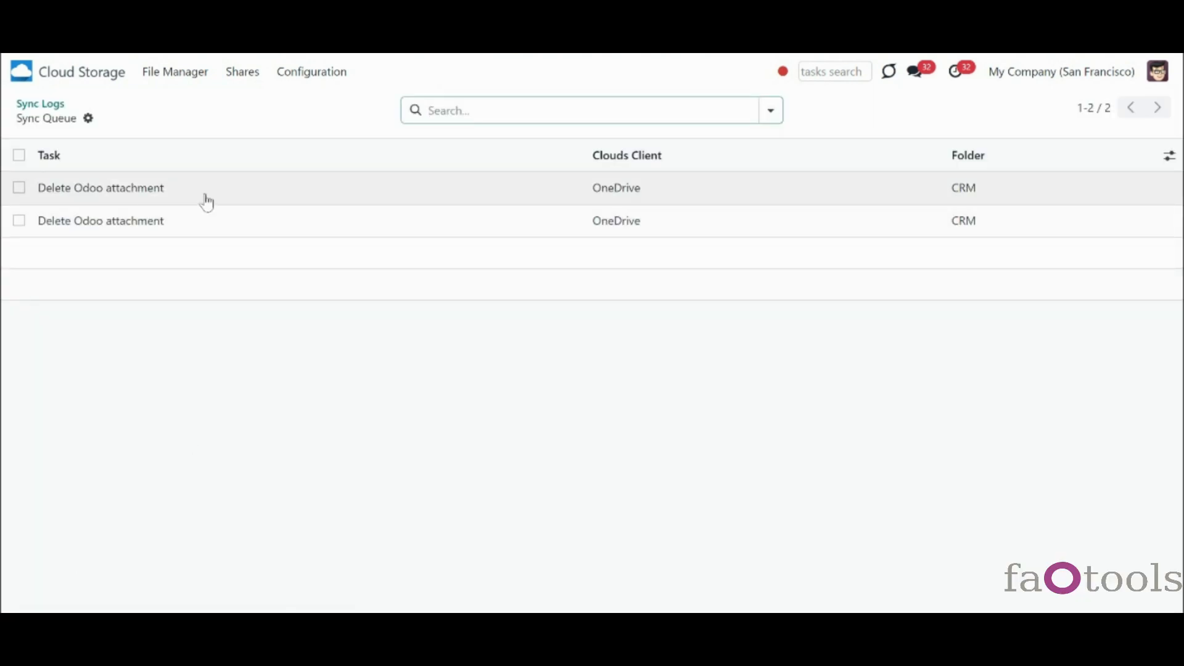
pyautogui.click(207, 202)
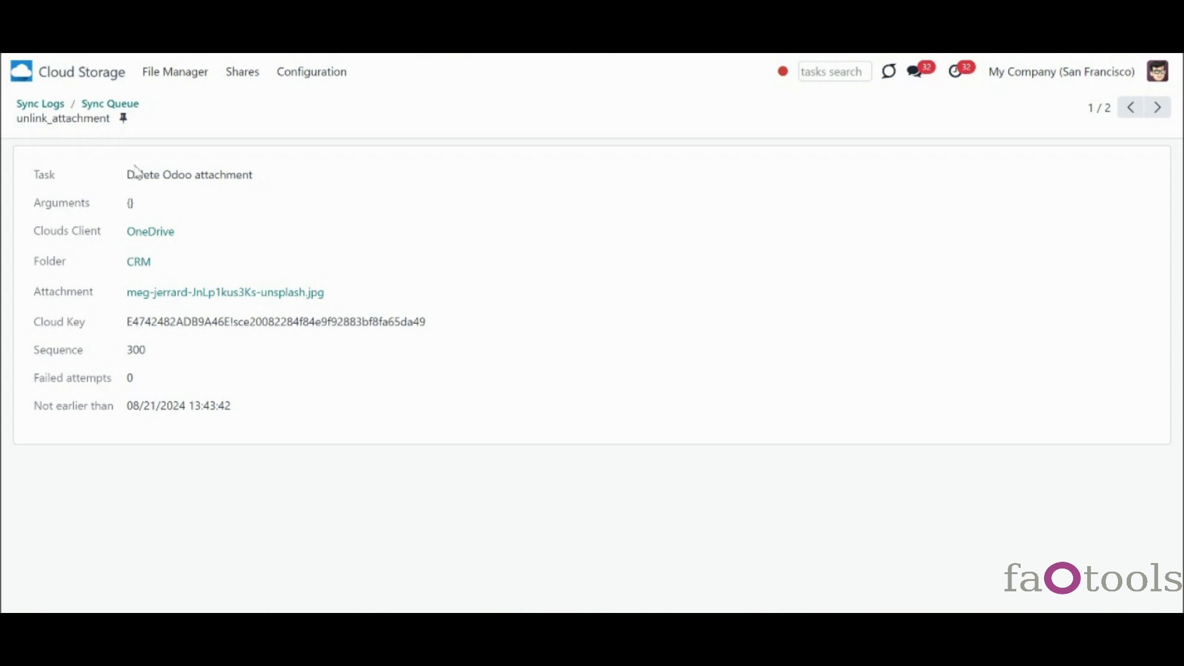
pyautogui.click(58, 109)
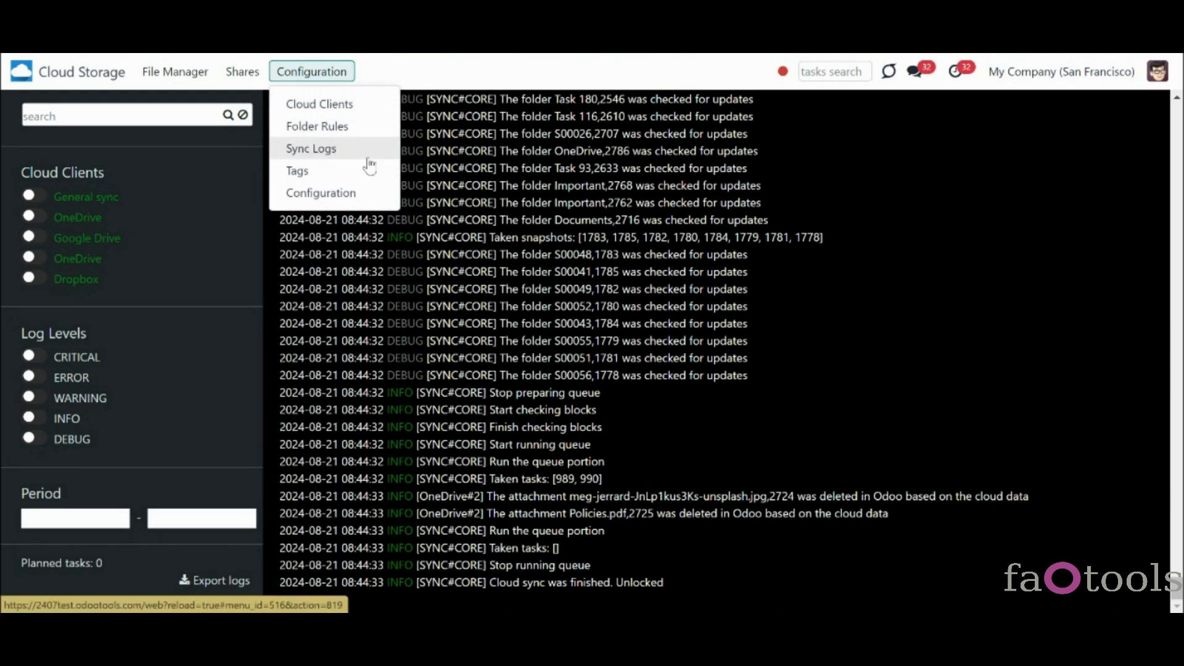
# - Search the sync logs for 'reverse', clear the search, and open the Cloud Storage settings page
pyautogui.click(456, 197)
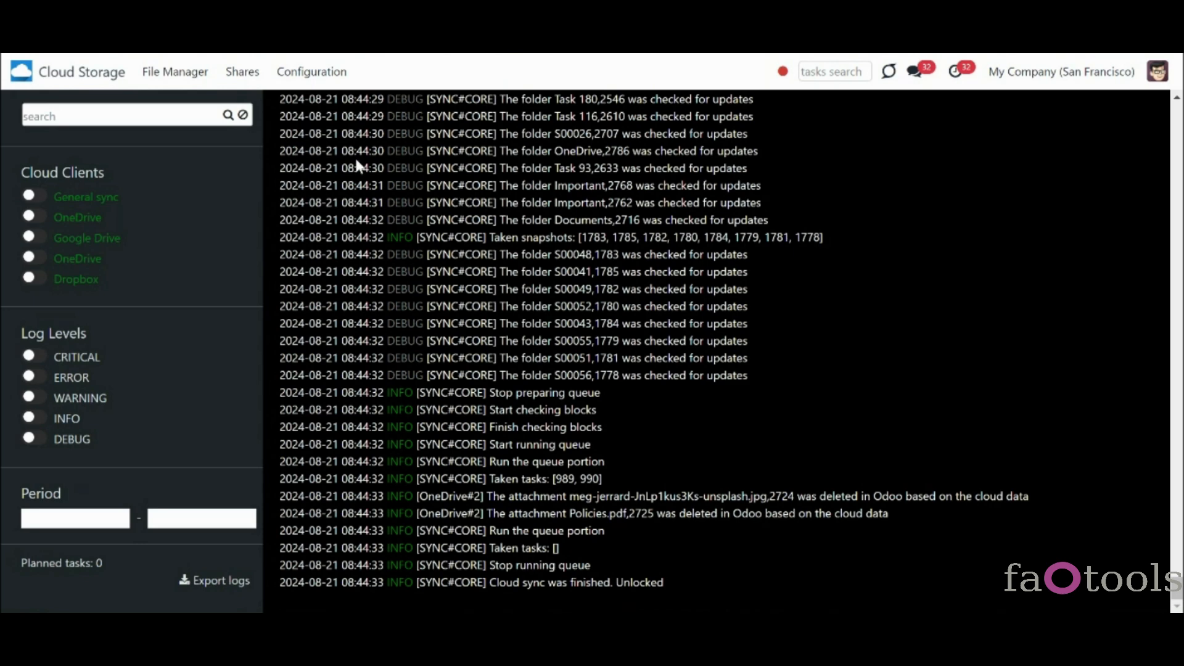
pyautogui.click(192, 120)
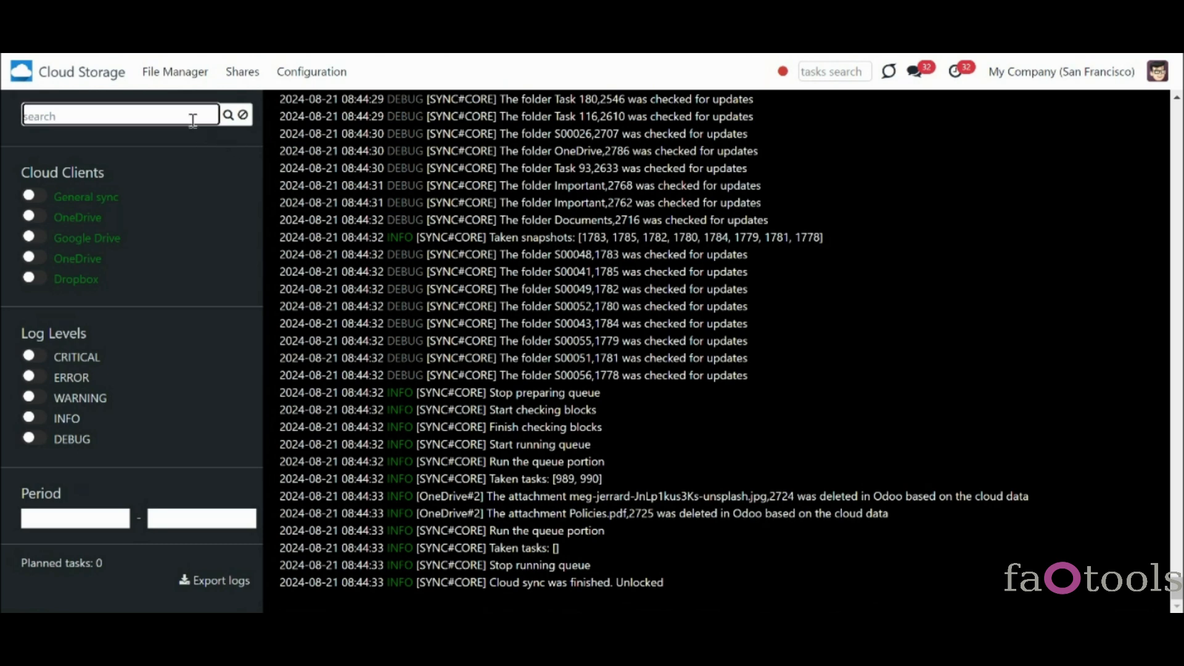
pyautogui.write('reverse')
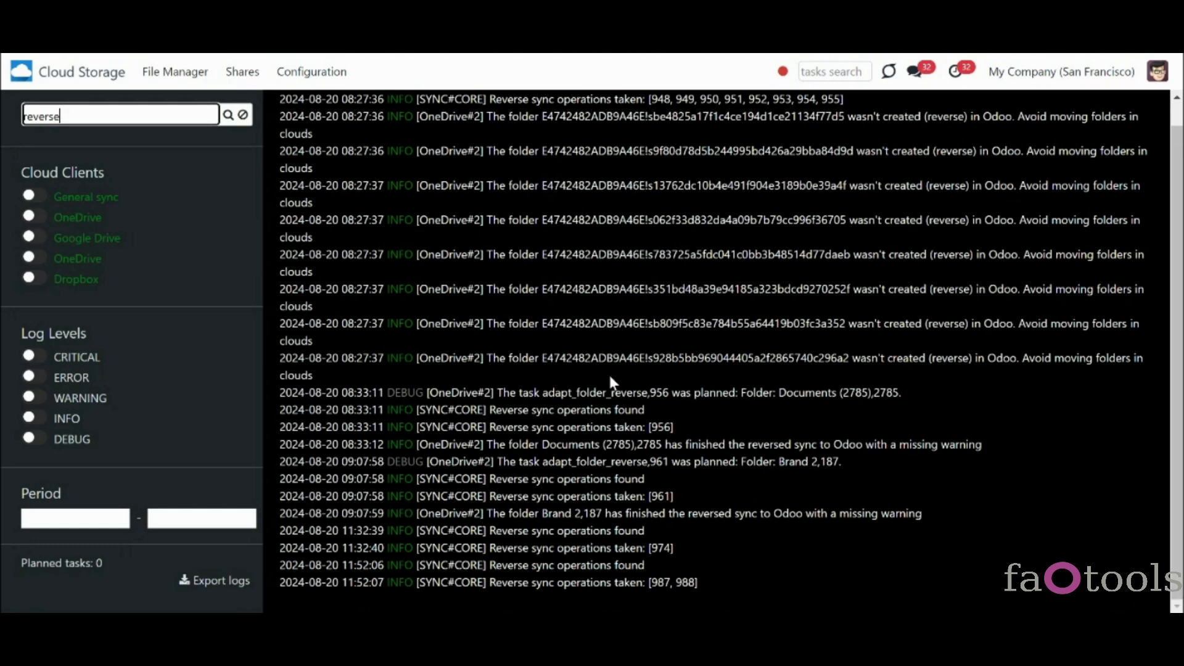
pyautogui.click(243, 116)
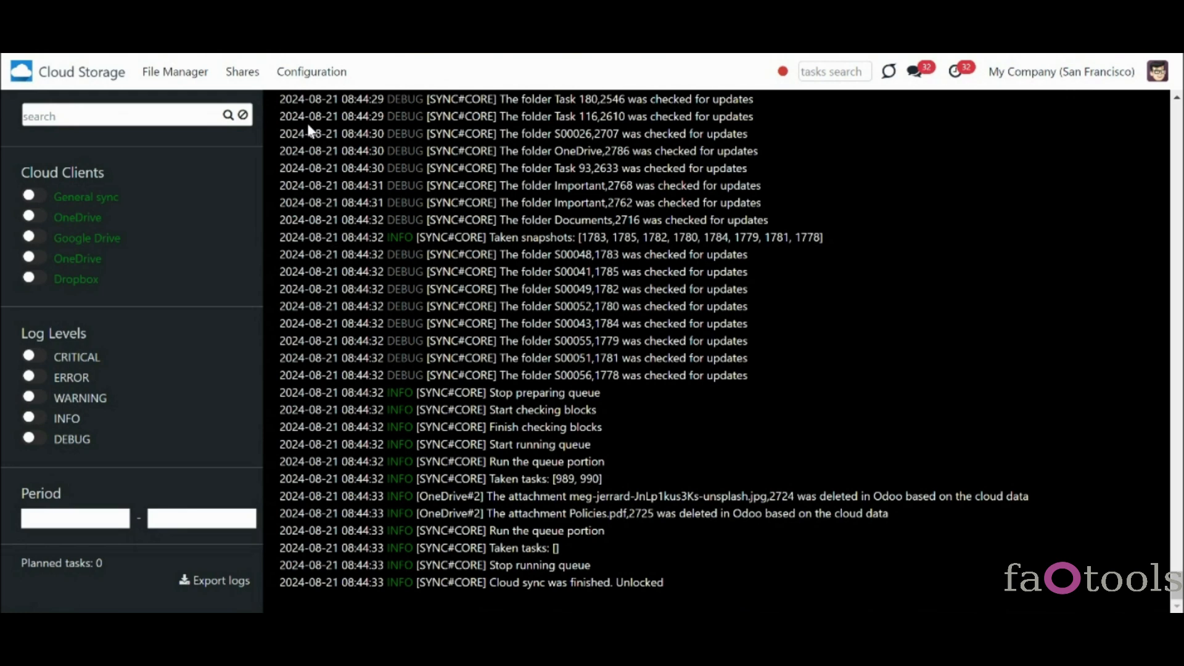
pyautogui.click(313, 74)
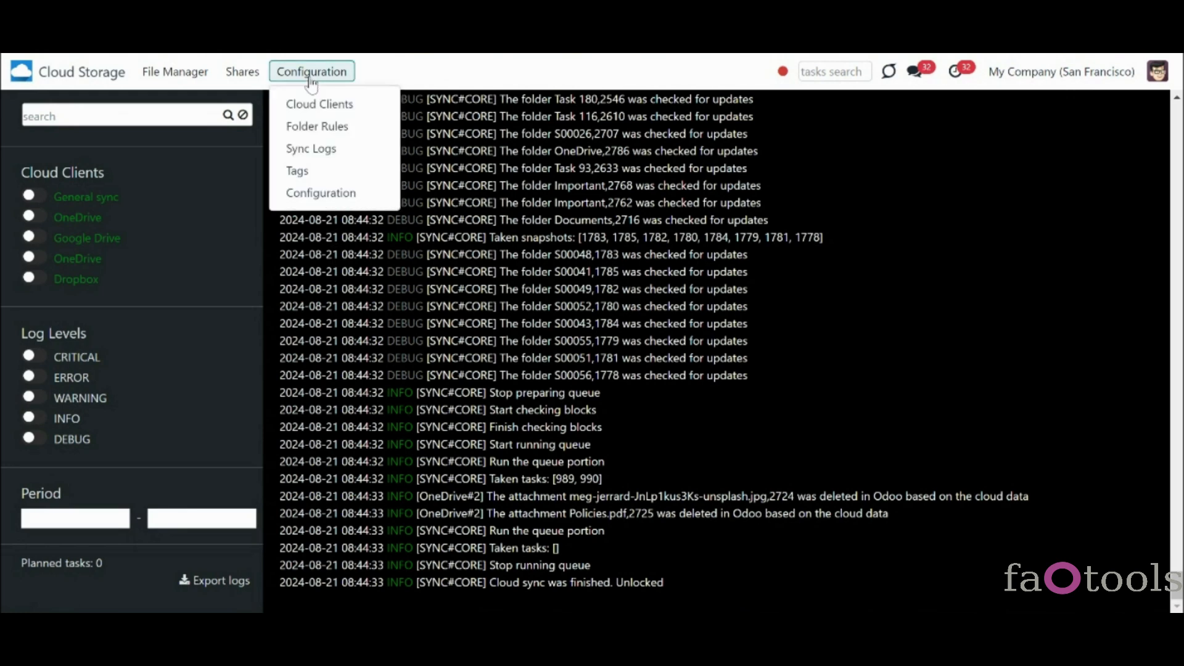
pyautogui.click(336, 193)
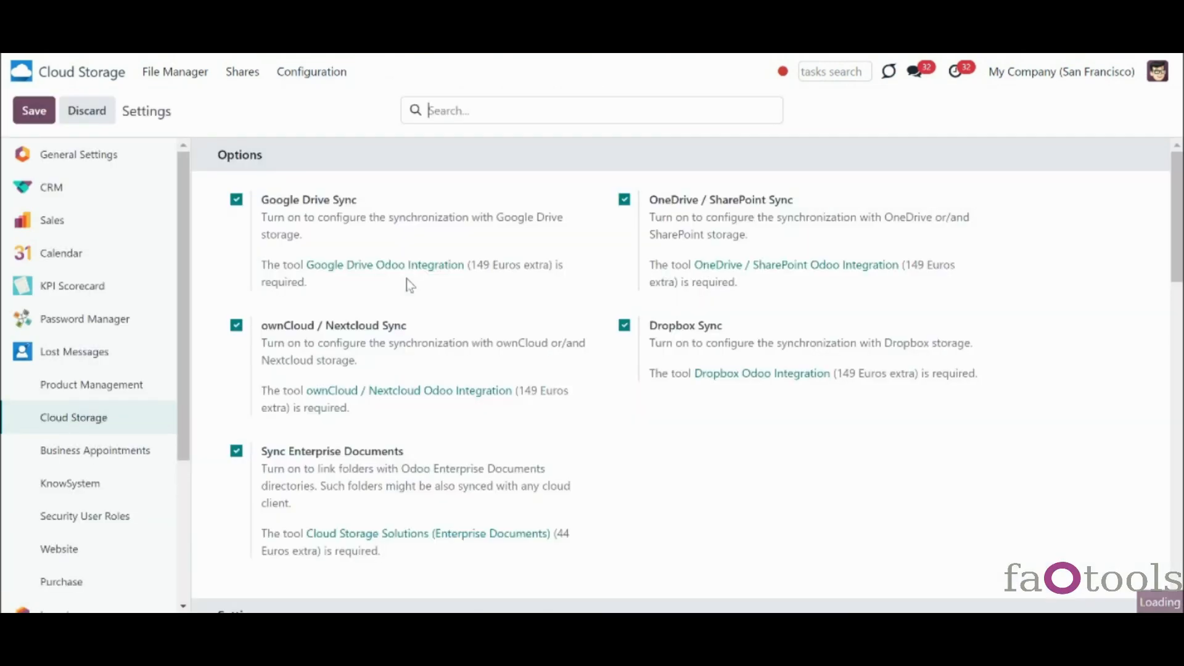
# - Paste application/pdf into the Not synced mimetypes setting
pyautogui.scroll(-5, 981, 333)
pyautogui.scroll(-1, 900, 293)
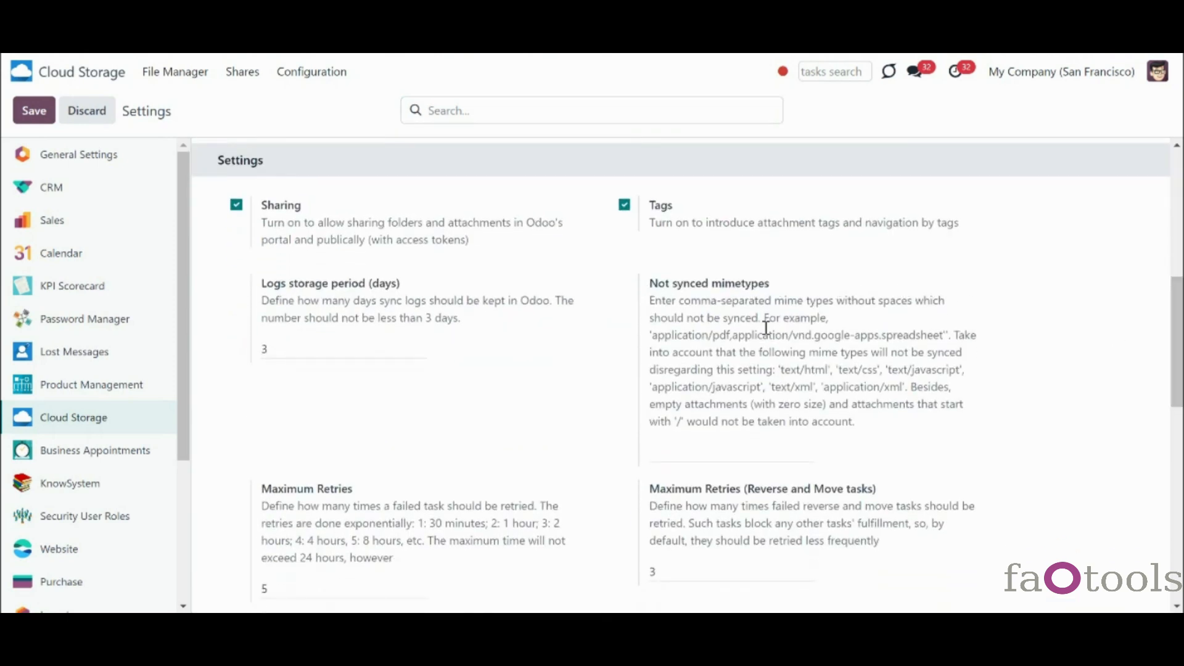
pyautogui.click(761, 447)
pyautogui.write('application/pdf')
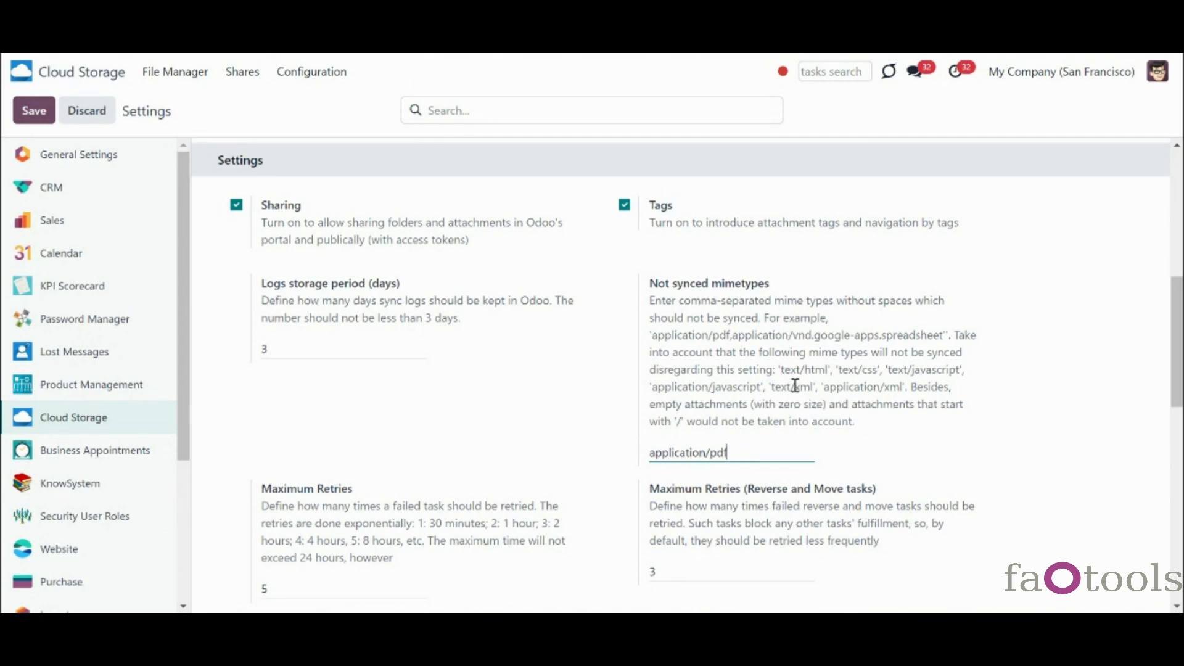
# - Highlight the notes on never-synced mime types, zero-size attachments and the '/' prefix rule
pyautogui.moveTo(778, 370); pyautogui.dragTo(909, 400)
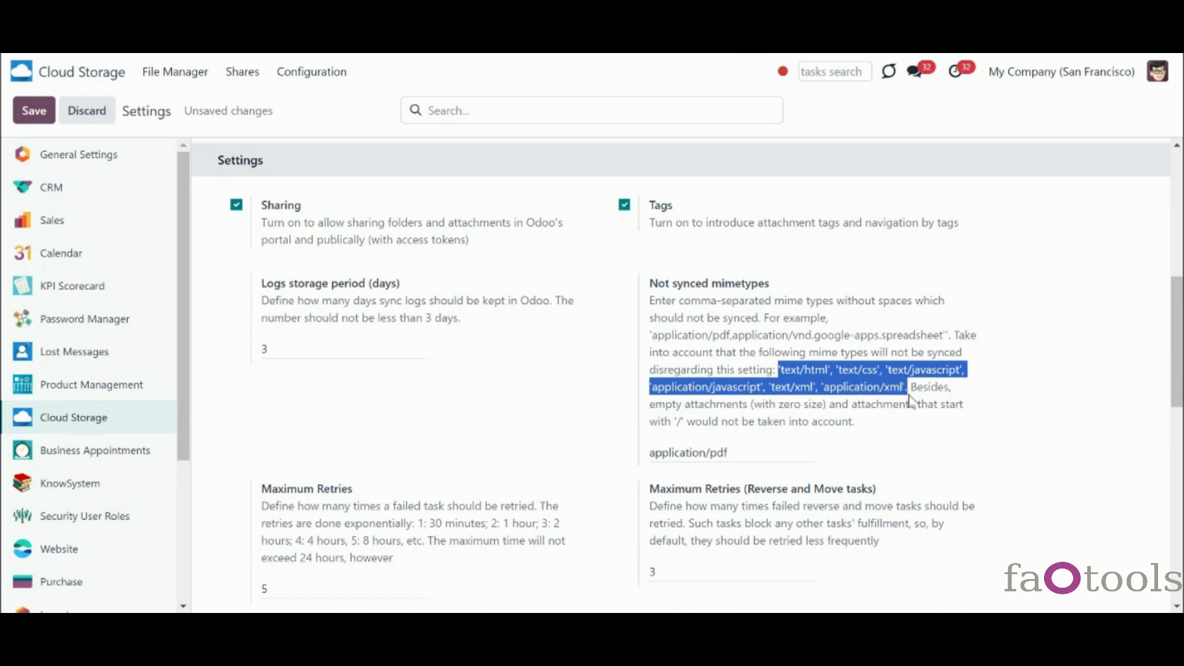
pyautogui.click(922, 407)
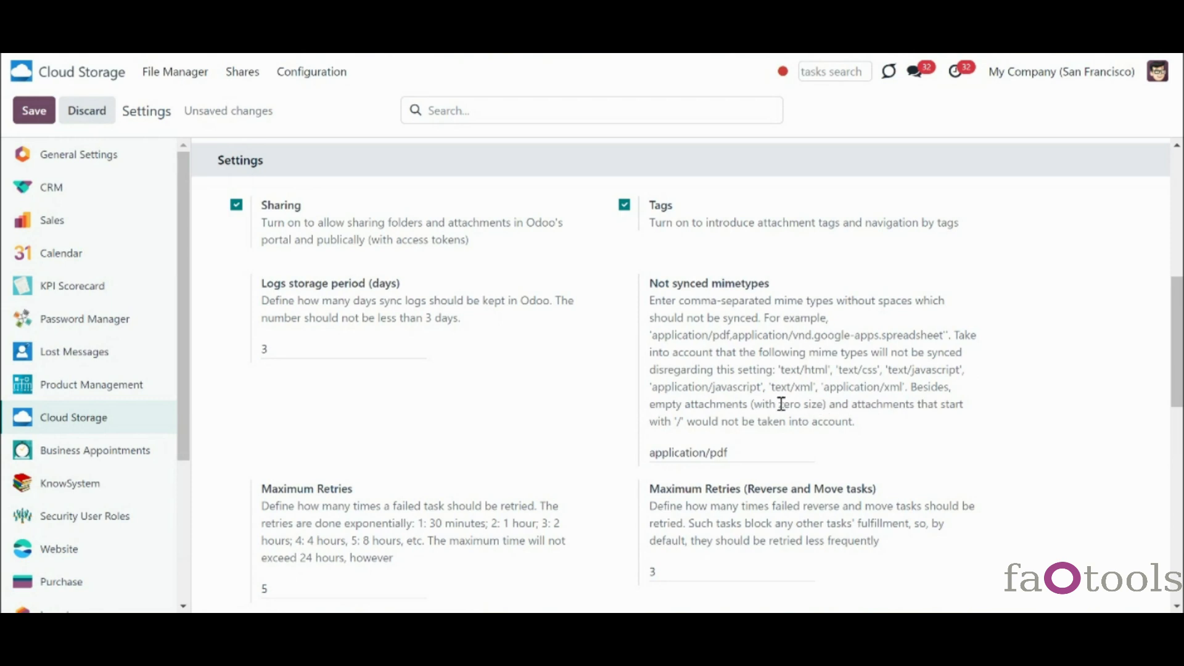
pyautogui.moveTo(780, 405); pyautogui.dragTo(824, 407)
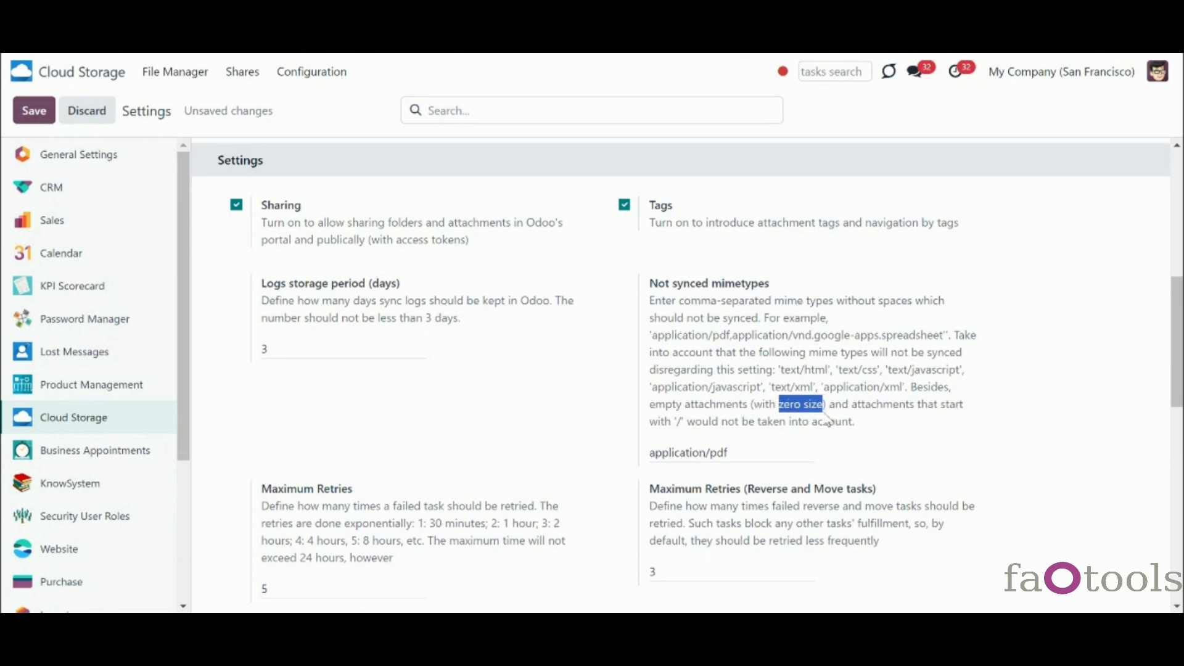
pyautogui.moveTo(676, 423); pyautogui.dragTo(685, 422)
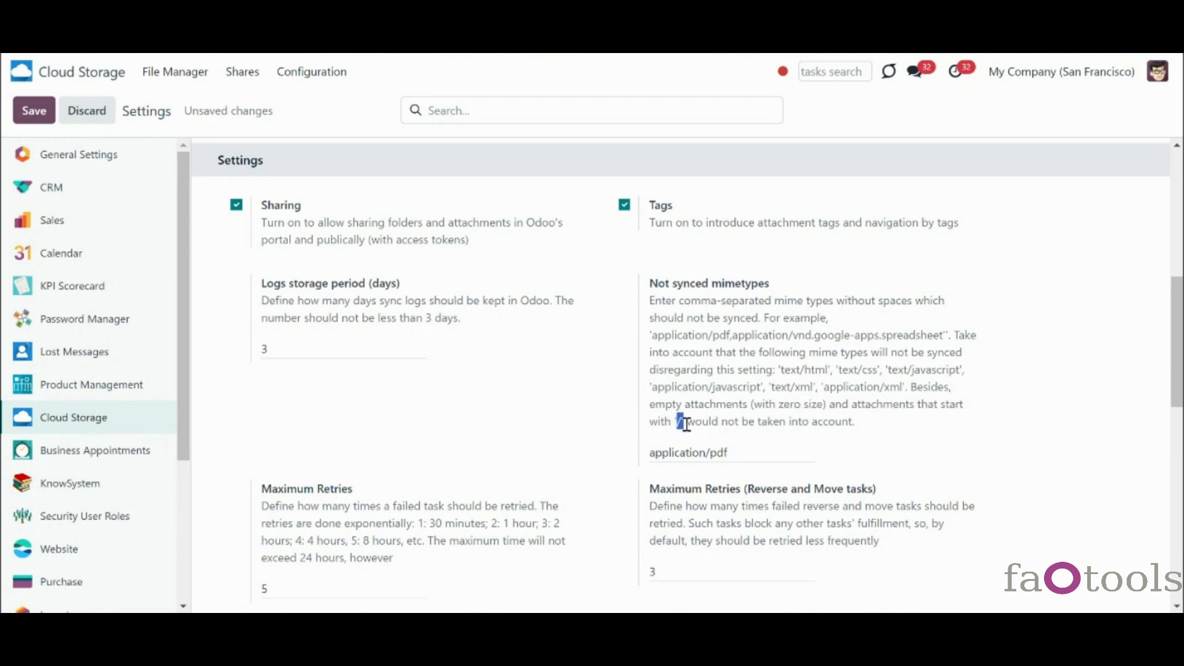
pyautogui.click(761, 442)
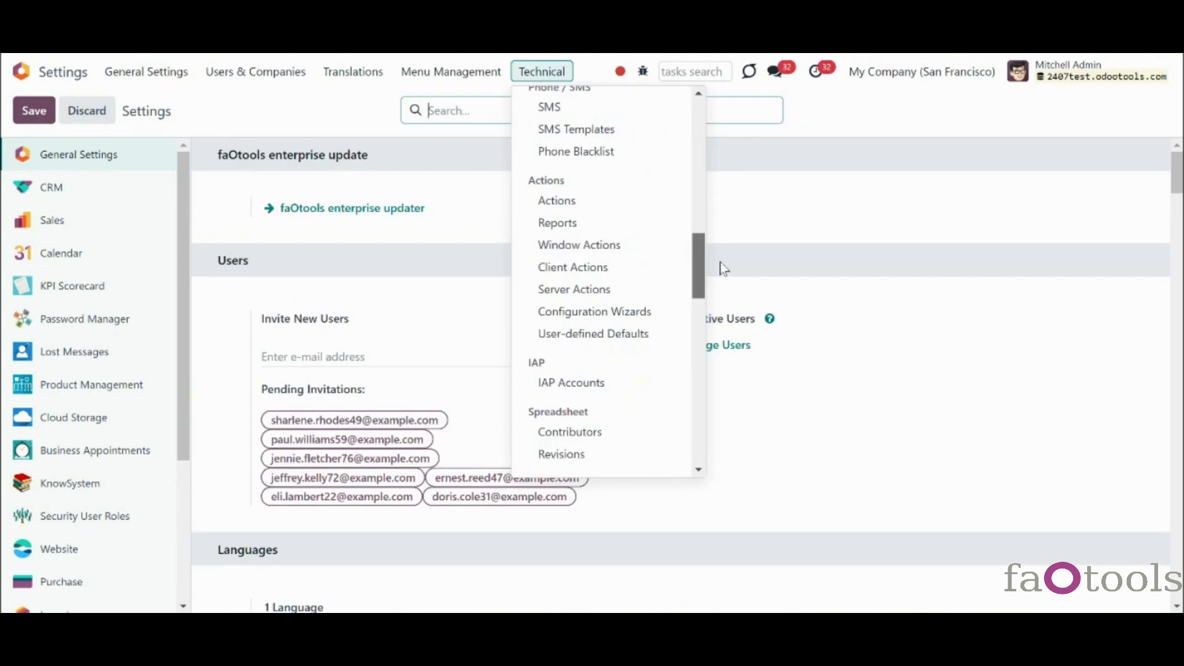
# - View the Policies.pdf attachment record under Technical > Attachments, then return to Cloud Storage
pyautogui.moveTo(724, 268); pyautogui.dragTo(717, 363)
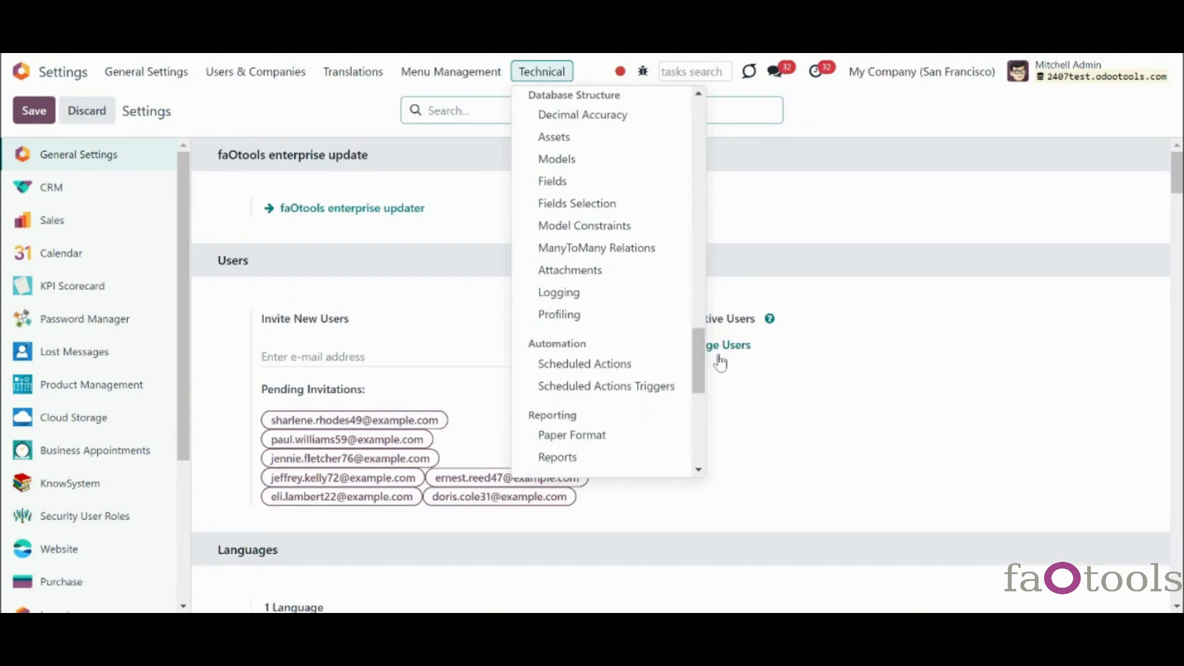
pyautogui.click(574, 271)
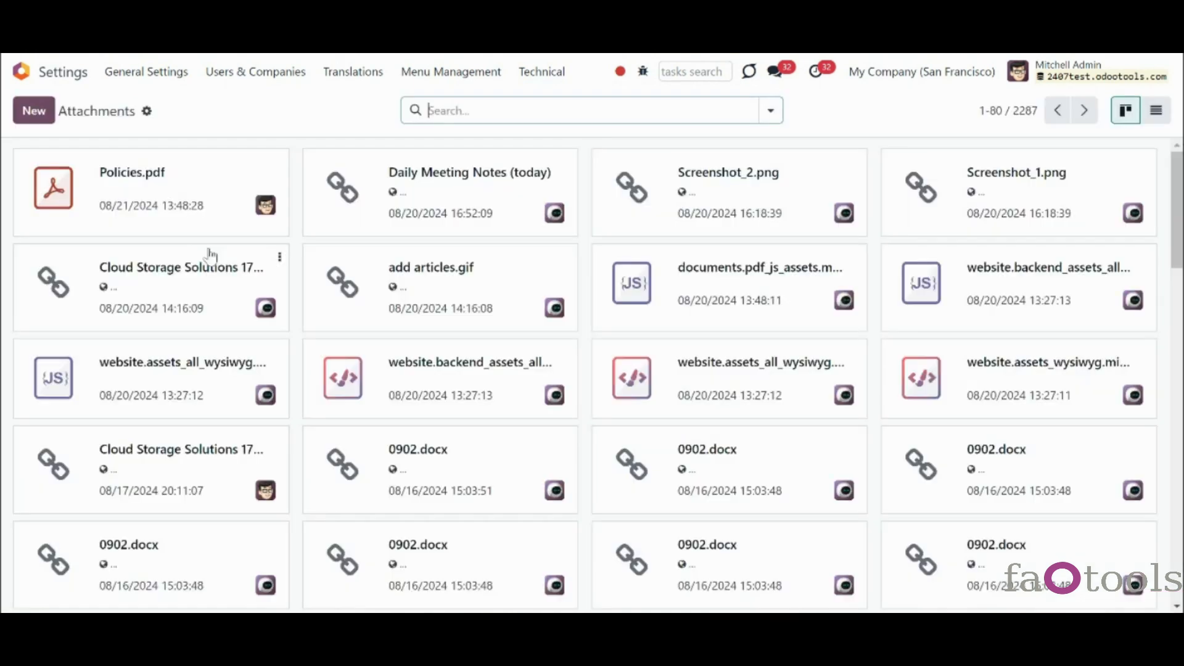
pyautogui.click(81, 189)
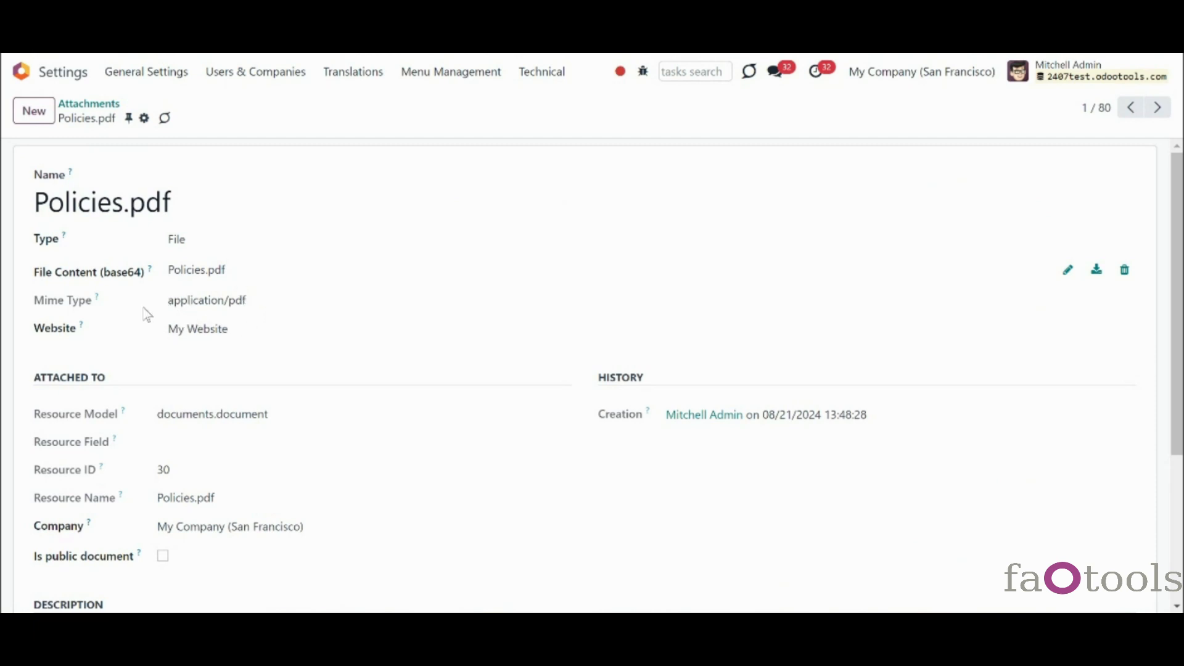
pyautogui.click(24, 73)
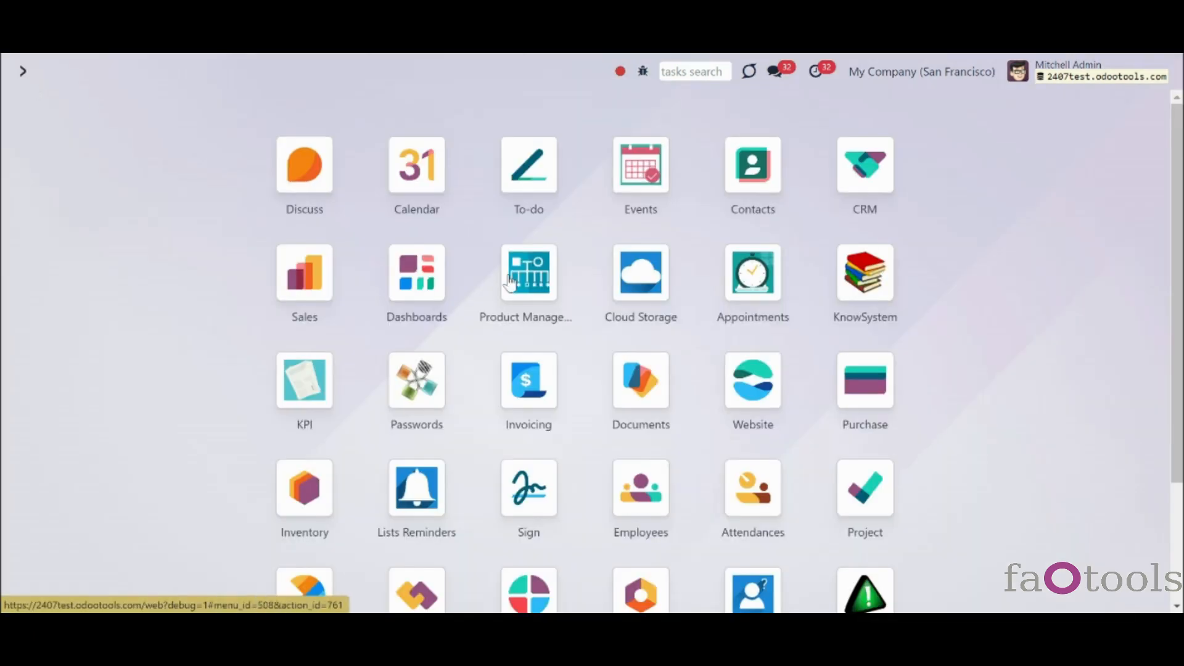
pyautogui.click(666, 306)
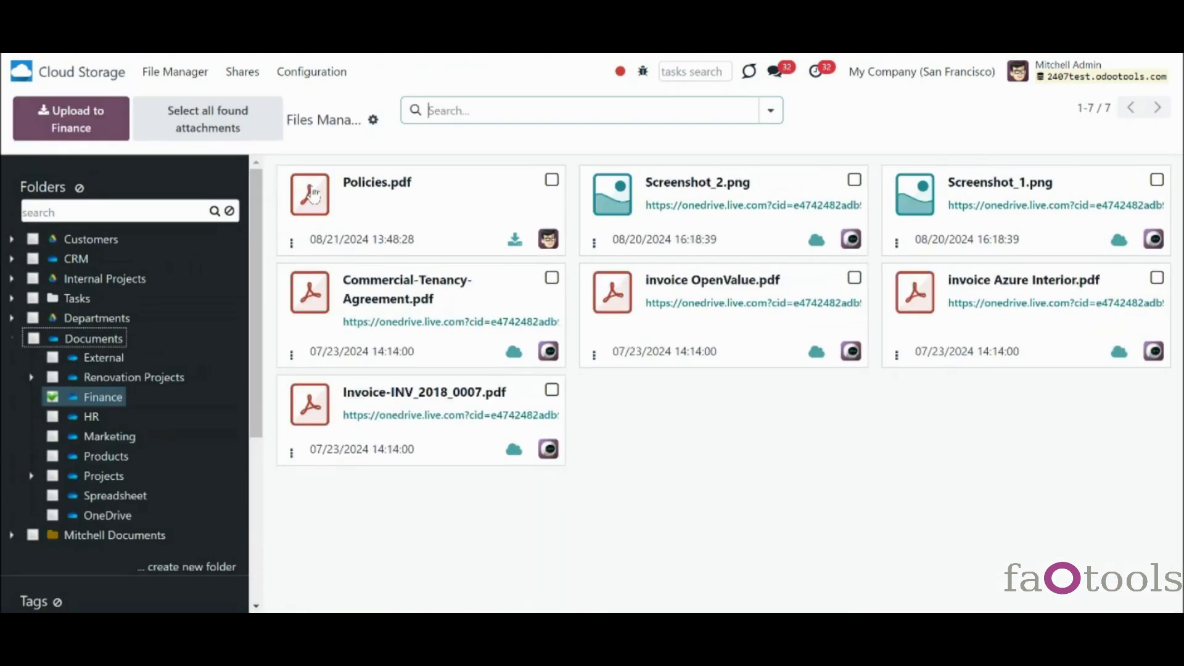
# - Open the Policies.pdf details in the Finance folder to view its name, folder and tags
pyautogui.click(292, 243)
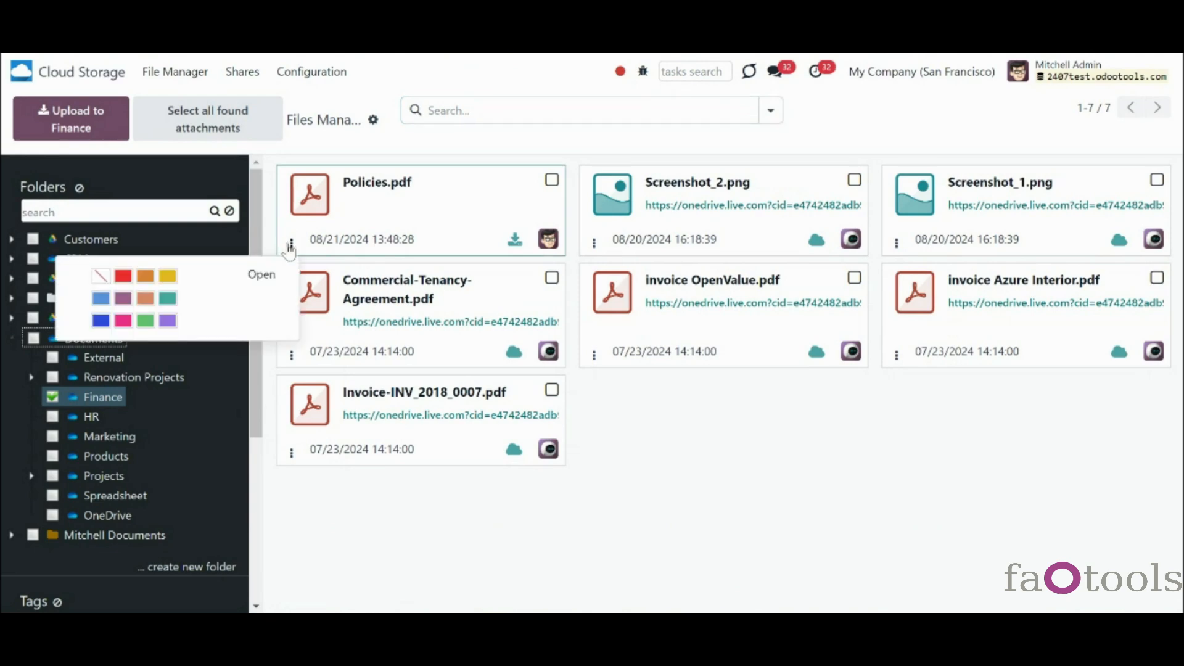
pyautogui.click(262, 275)
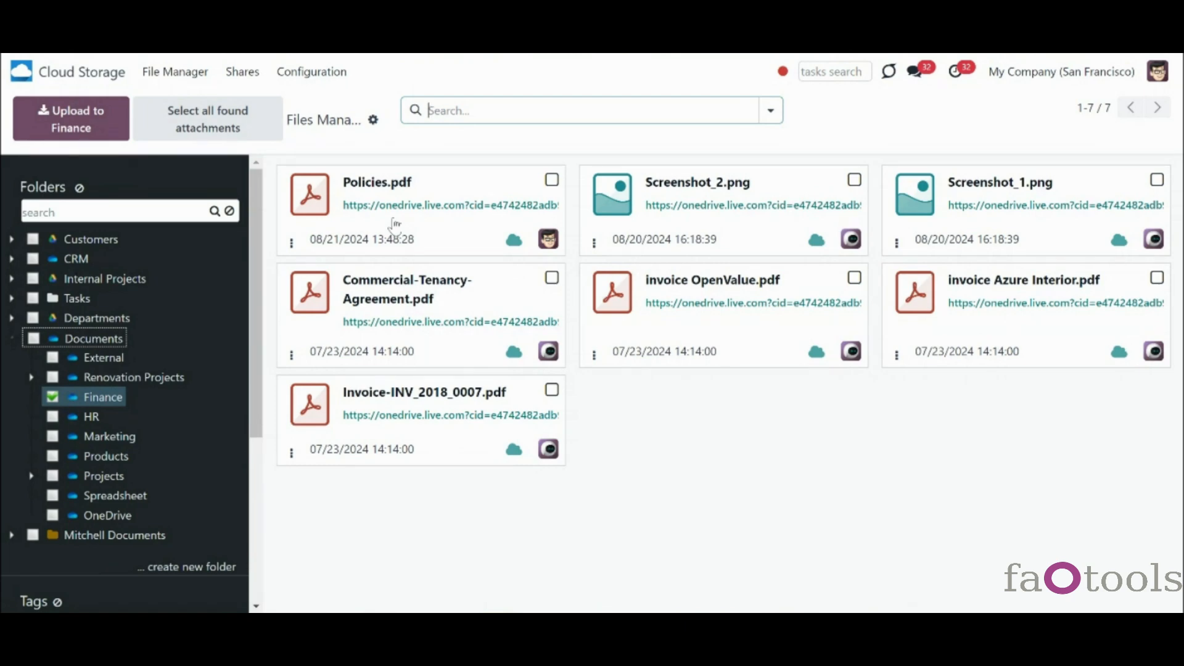
# - Open the sync logs and scroll to the latest entries
pyautogui.click(317, 72)
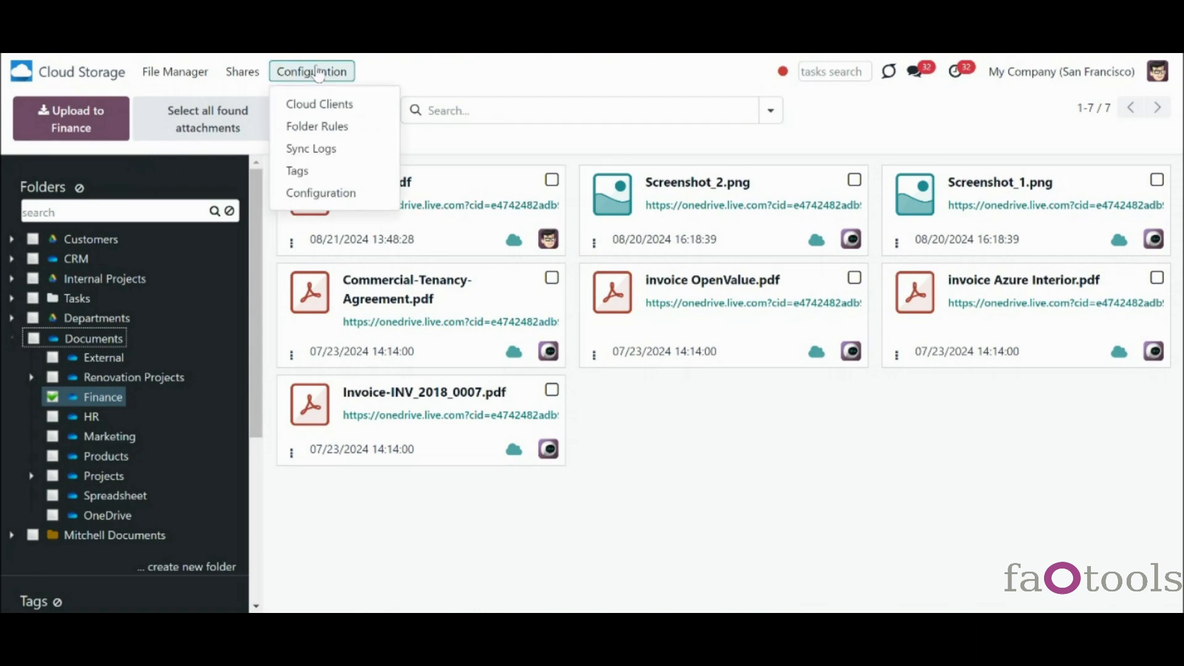
pyautogui.click(327, 149)
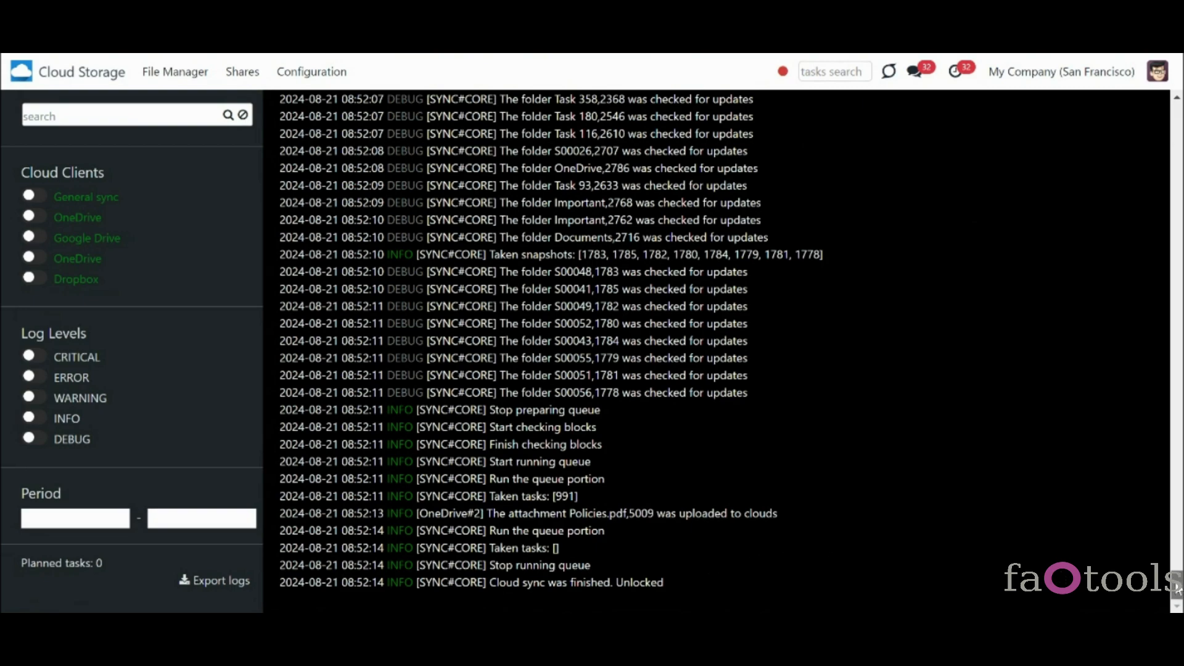
pyautogui.scroll(5, 1175, 577)
pyautogui.moveTo(1177, 571)
pyautogui.mouseDown()
pyautogui.moveTo(1177, 422)
pyautogui.moveTo(1177, 583)
pyautogui.mouseUp()
# - Filter the logs by WARNING, ERROR and CRITICAL levels in turn, then clear them to show all levels
pyautogui.click(36, 400)
pyautogui.click(40, 374)
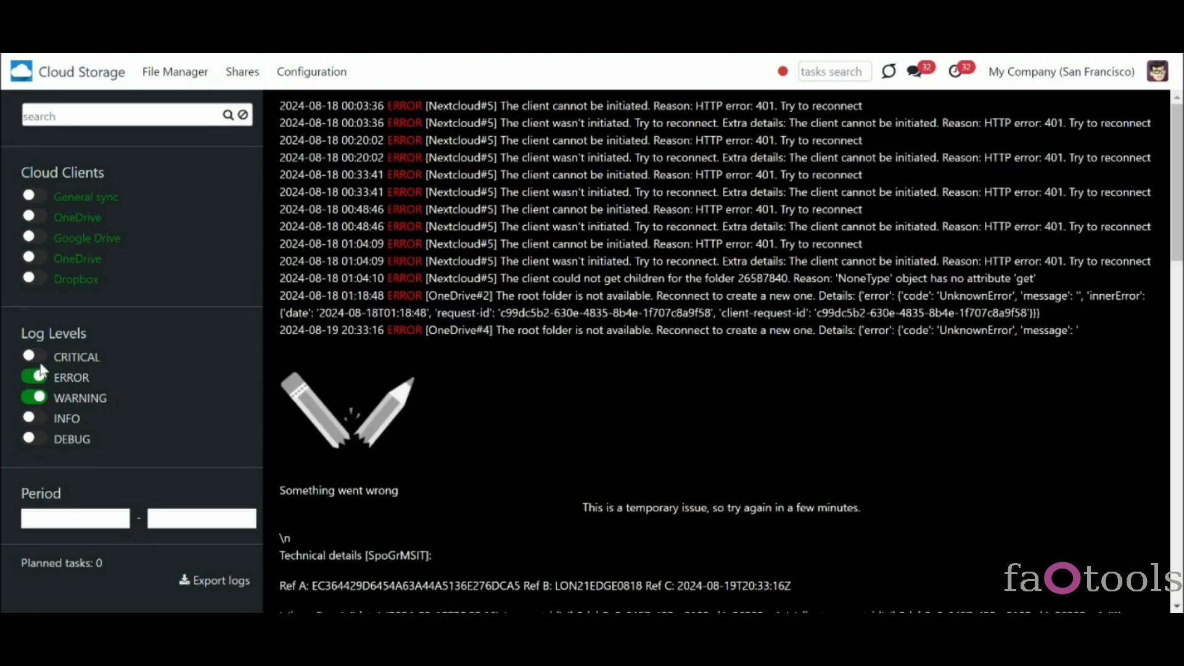
pyautogui.click(43, 358)
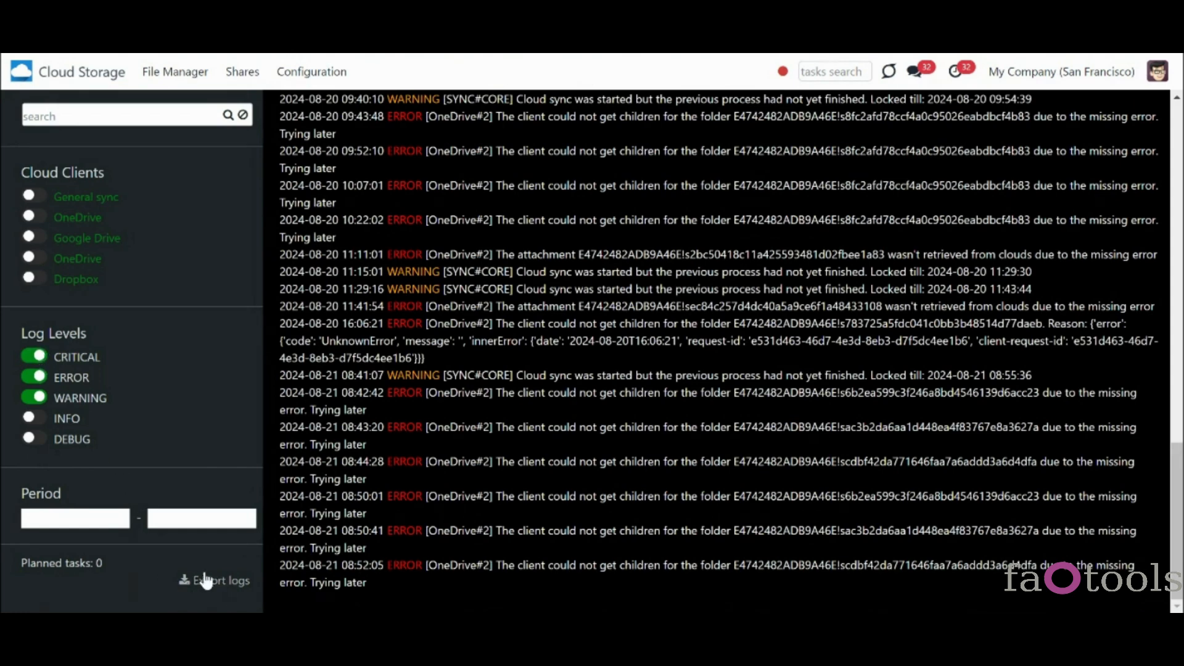
pyautogui.click(43, 400)
pyautogui.click(38, 359)
pyautogui.click(35, 381)
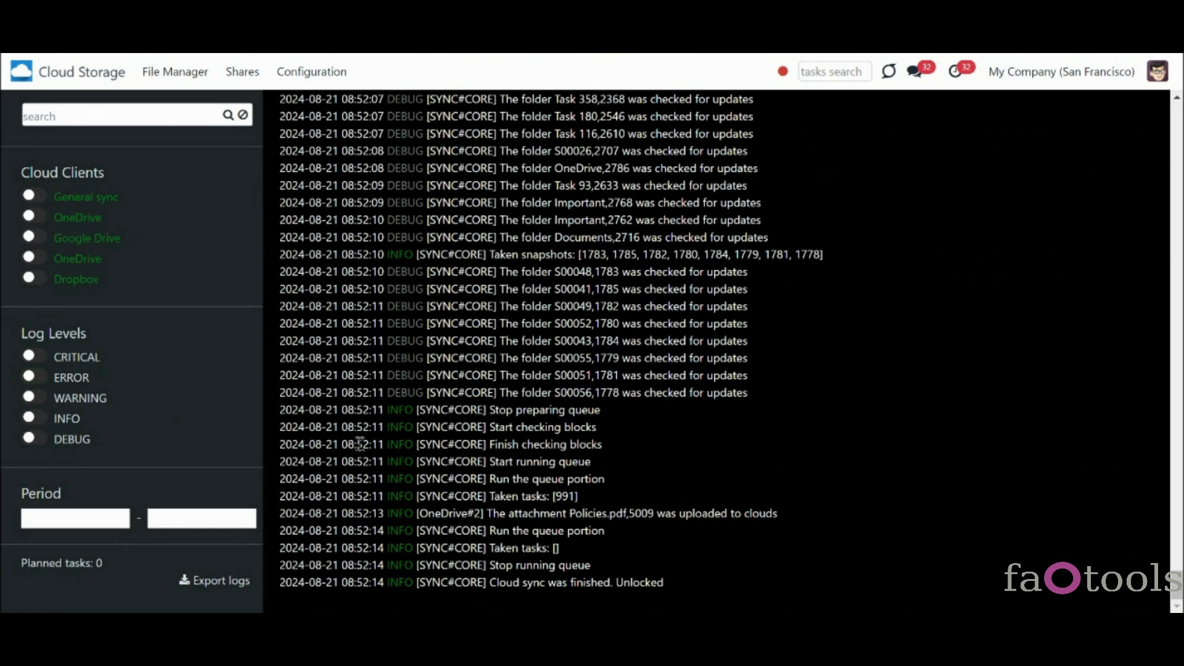
pyautogui.click(33, 402)
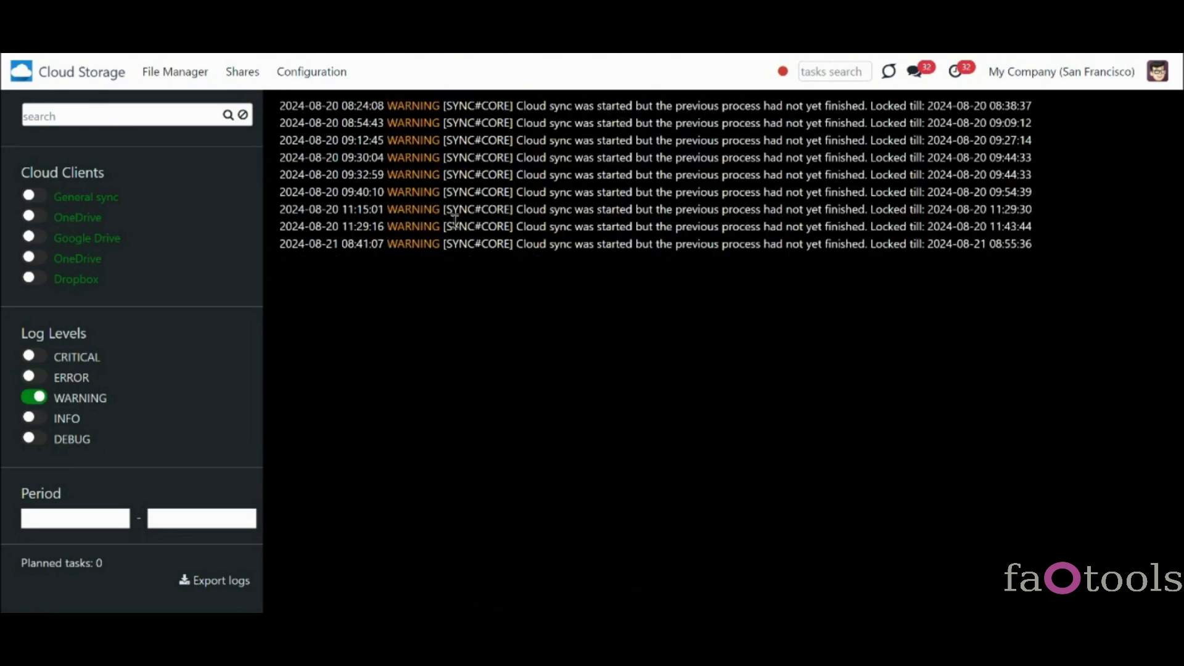
pyautogui.click(34, 396)
pyautogui.click(34, 377)
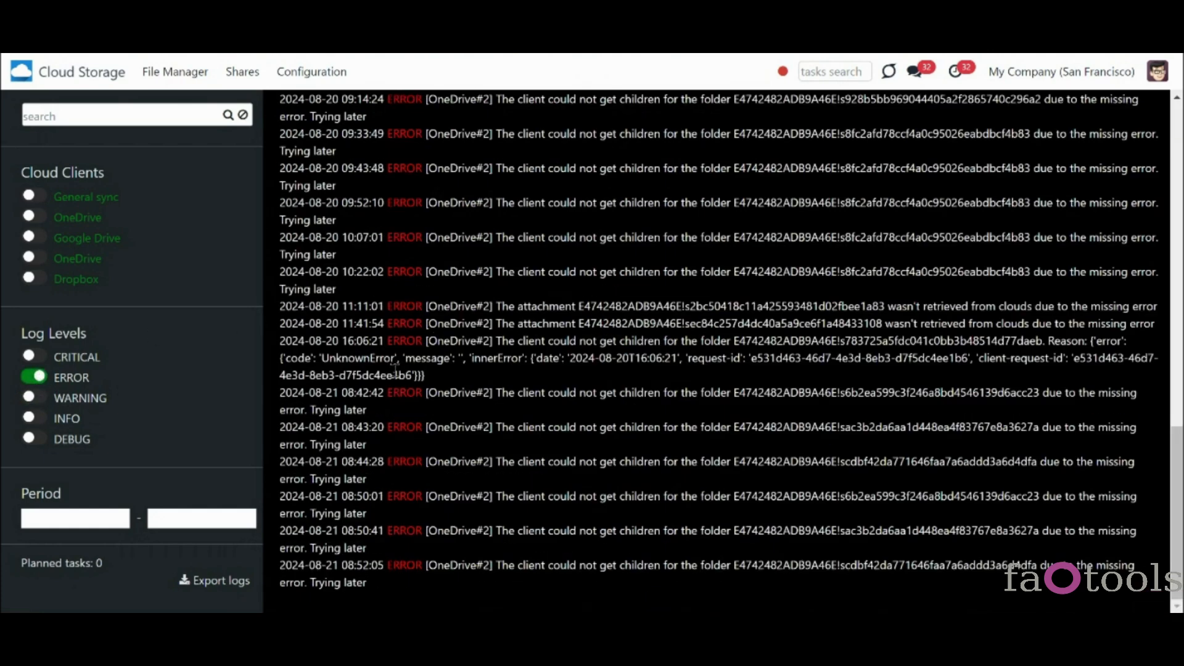
pyautogui.click(31, 377)
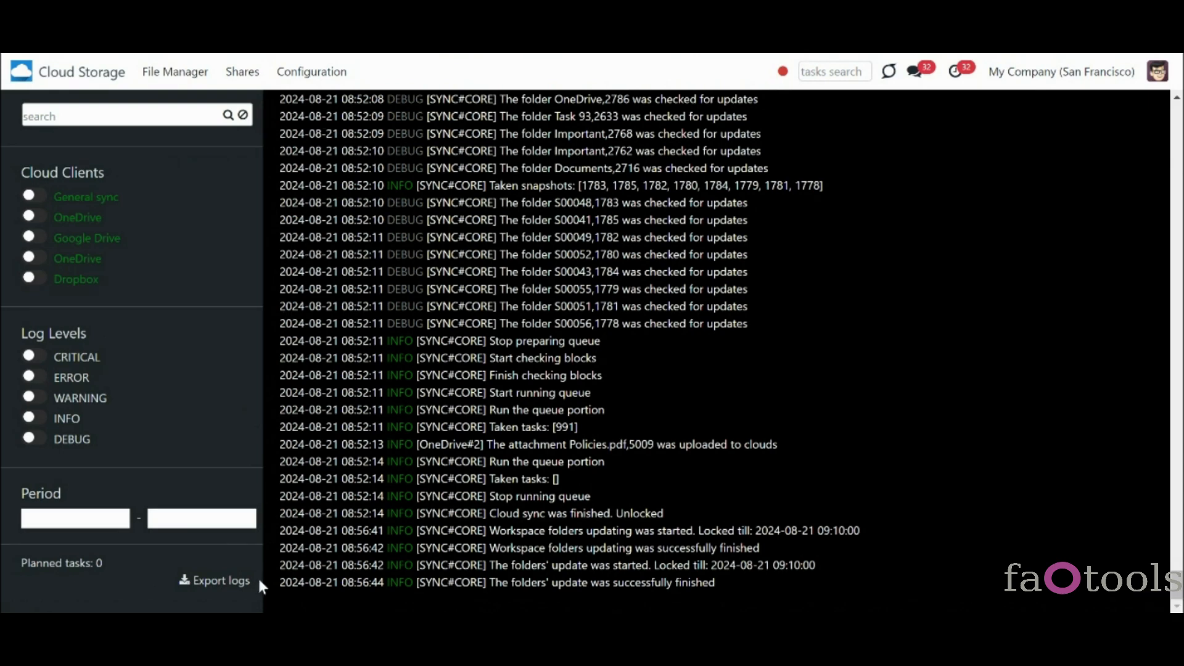
# - Change Logs to Export from 50,000 to 20,000 lines and save the settings
pyautogui.click(313, 74)
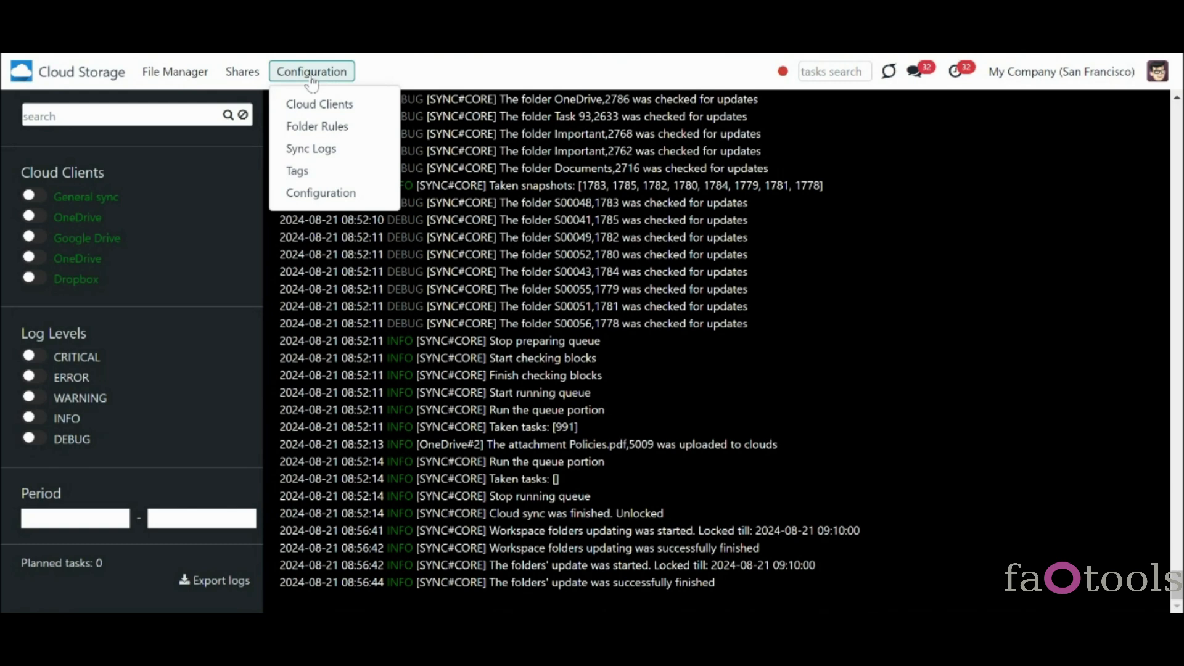
pyautogui.click(351, 195)
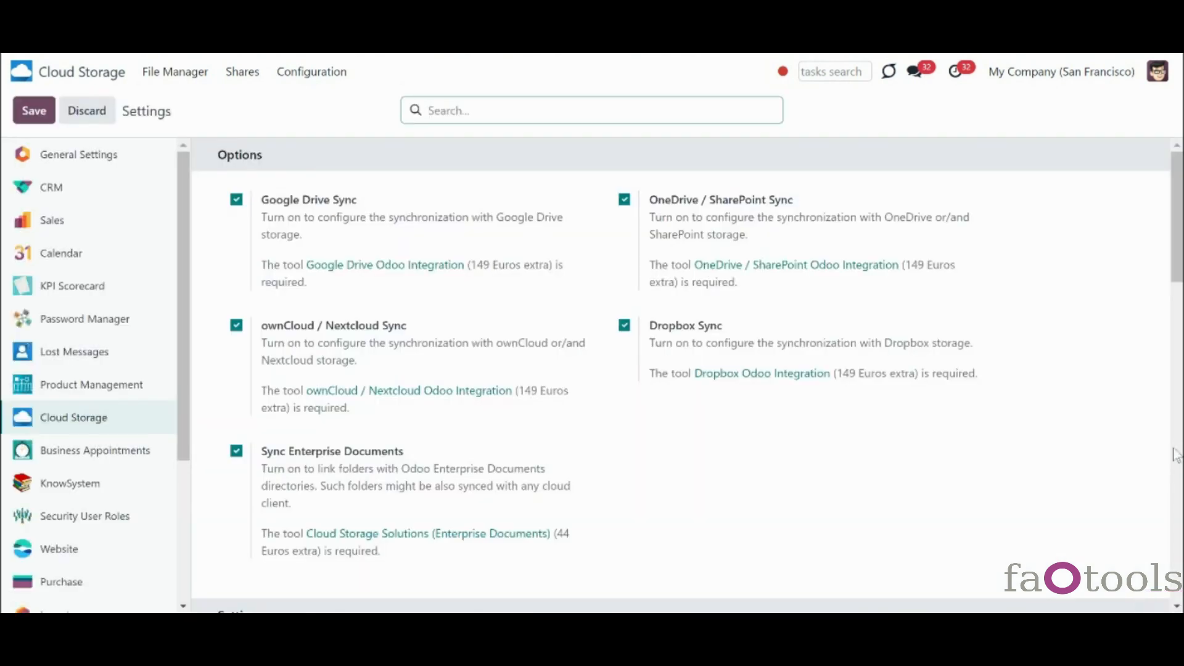
pyautogui.click(1176, 454)
pyautogui.moveTo(1179, 384); pyautogui.dragTo(1178, 499)
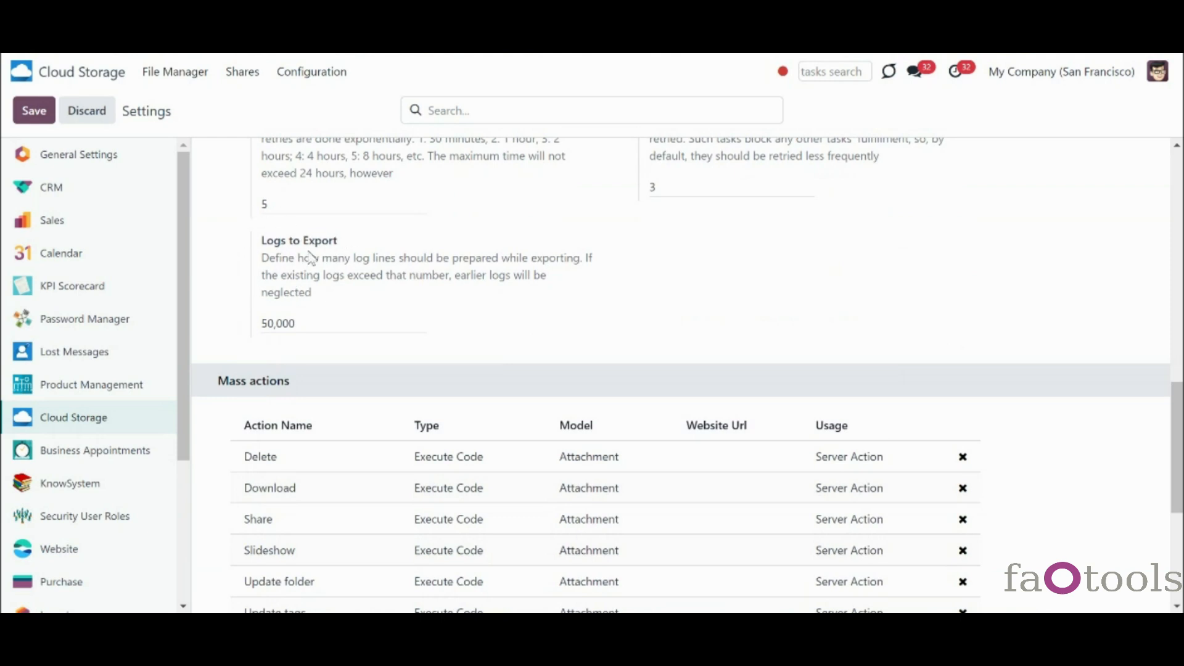
pyautogui.doubleClick(266, 325)
pyautogui.click(269, 327)
pyautogui.press('BackSpace')
pyautogui.write('2')
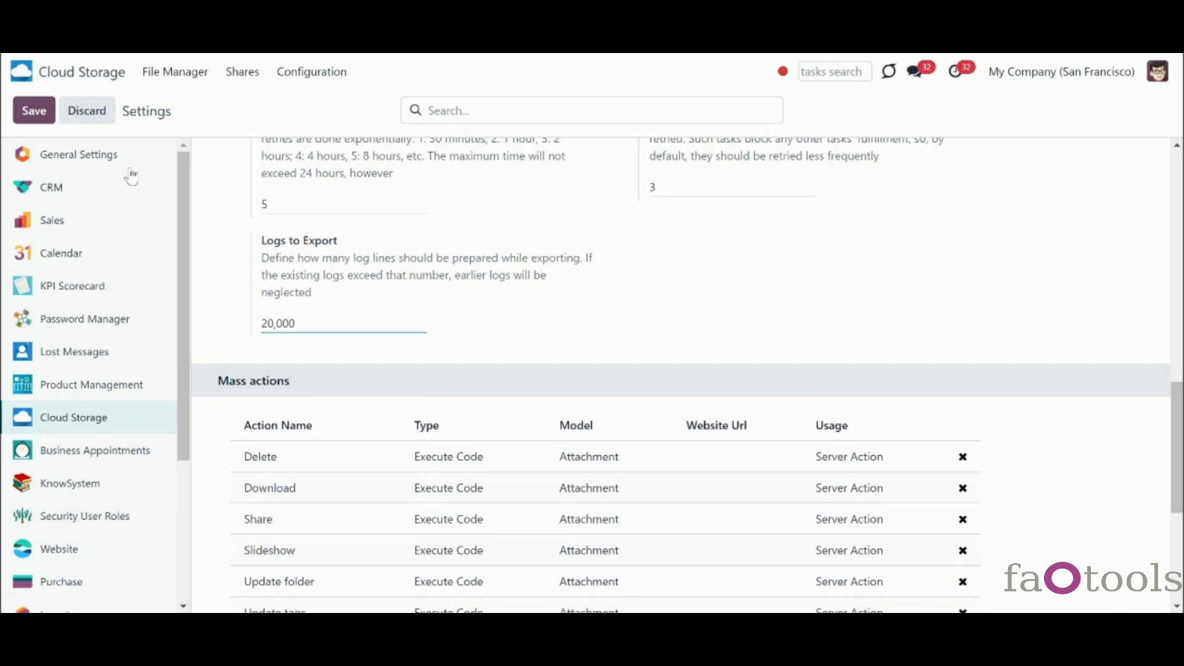
pyautogui.click(34, 118)
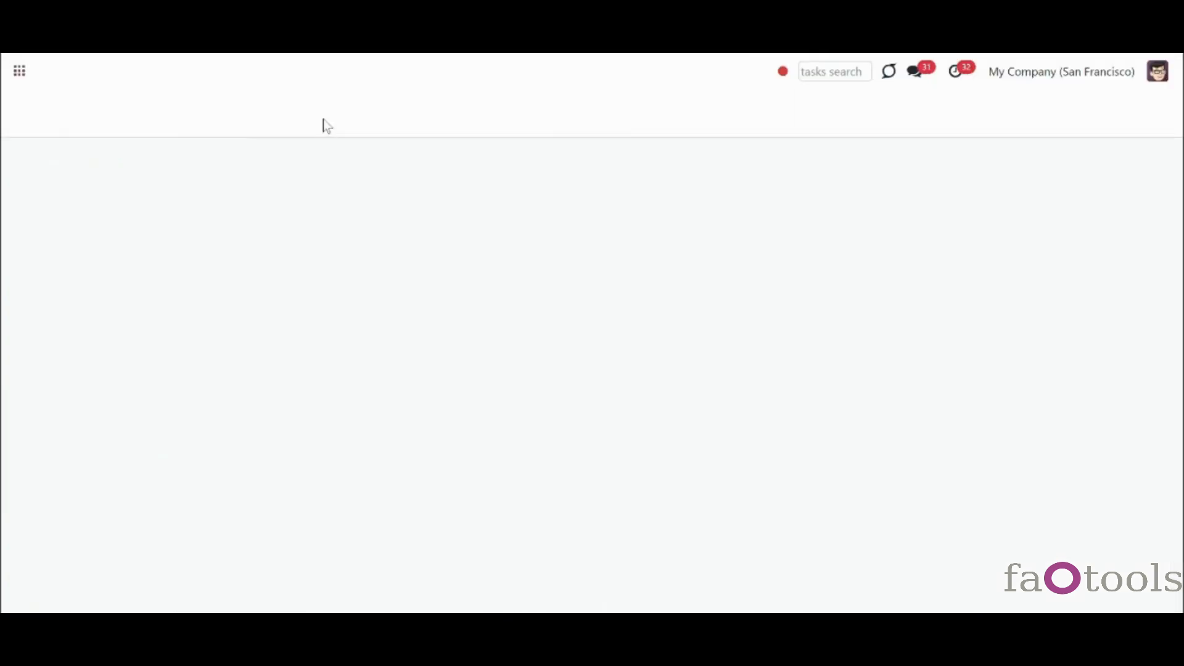
pyautogui.click(320, 85)
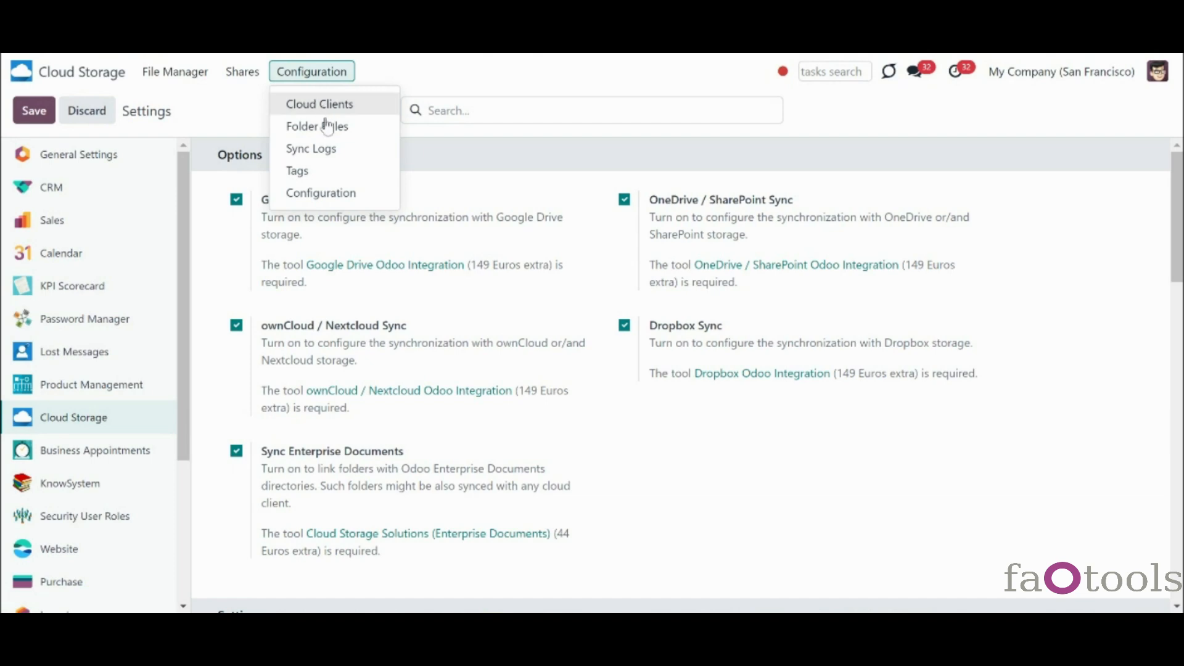
# - Filter the sync logs to General sync, then OneDrive, then clear the OneDrive filter
pyautogui.click(327, 151)
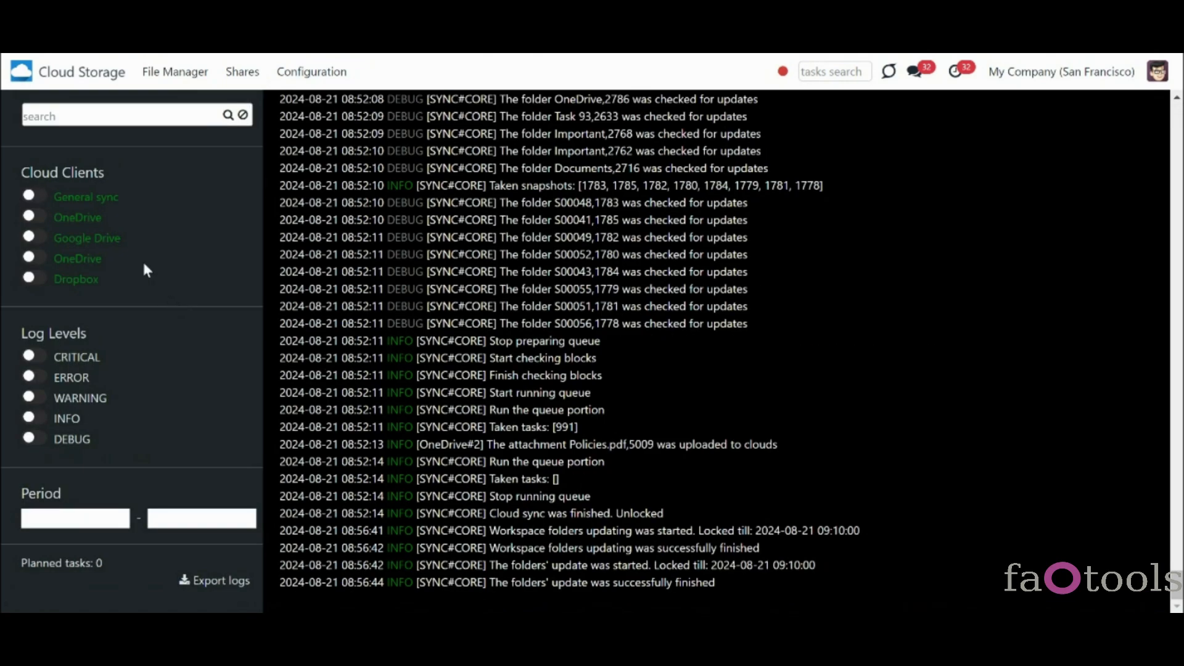
pyautogui.click(40, 205)
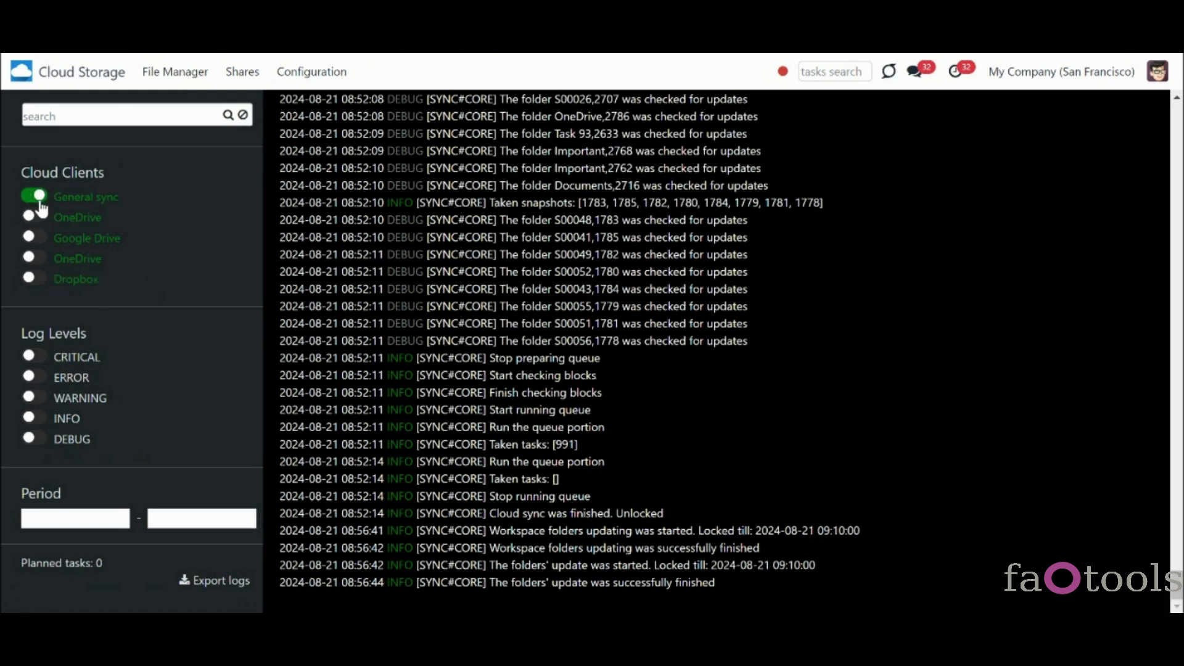
pyautogui.click(41, 224)
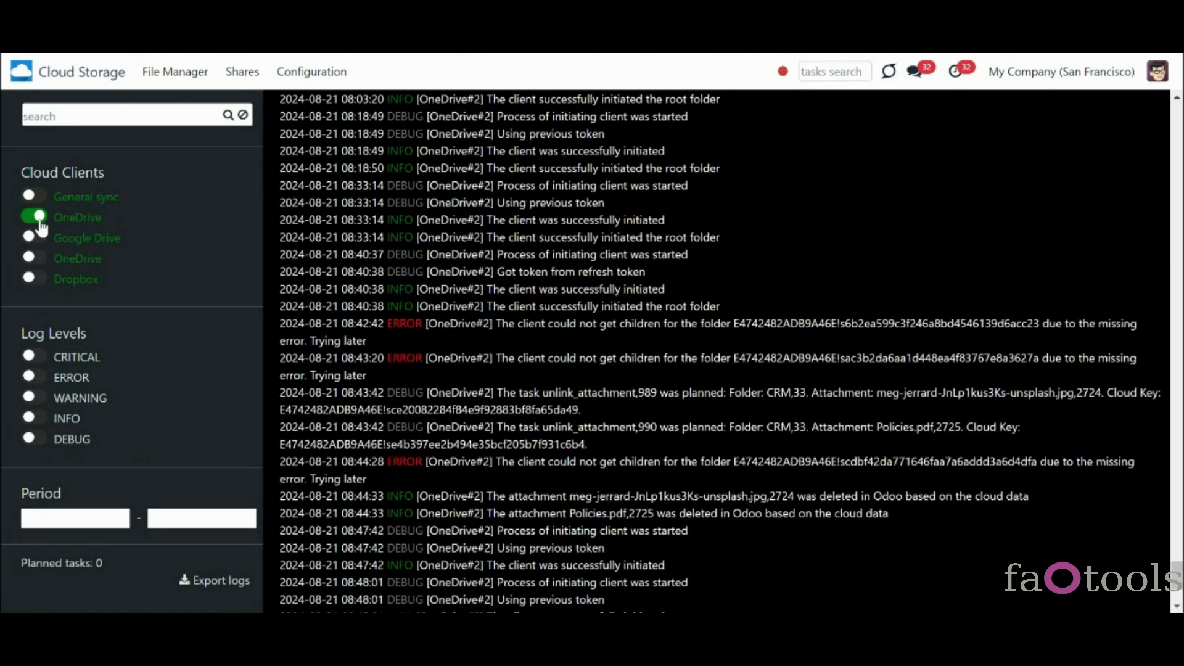
pyautogui.click(40, 222)
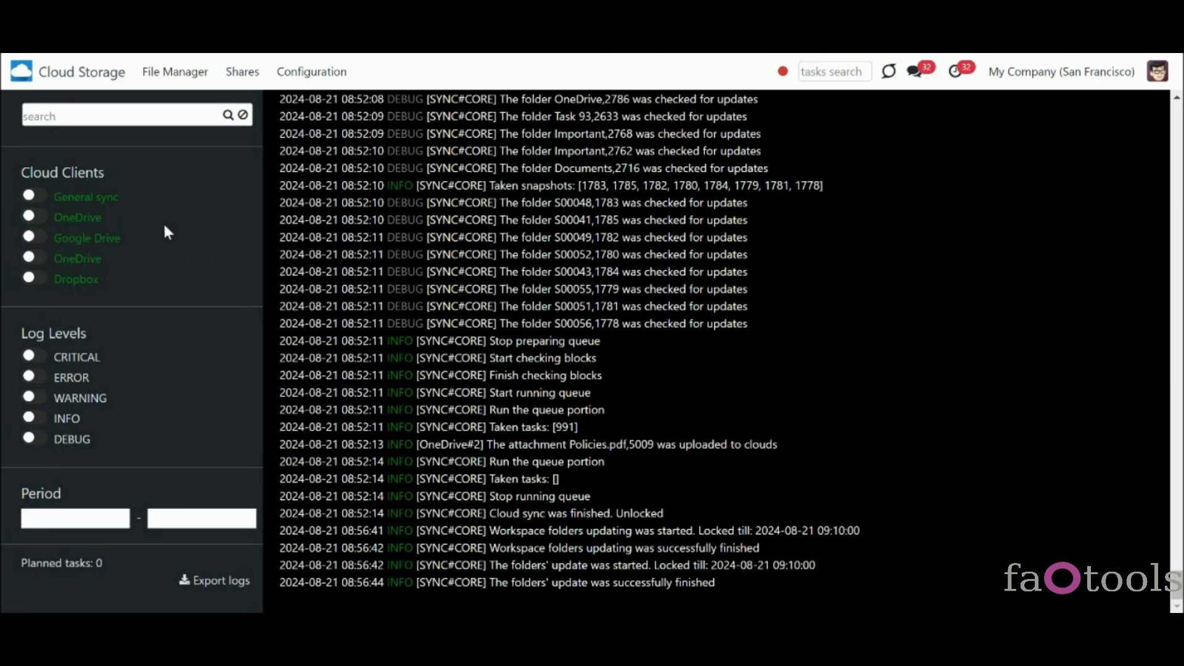
pyautogui.click(84, 116)
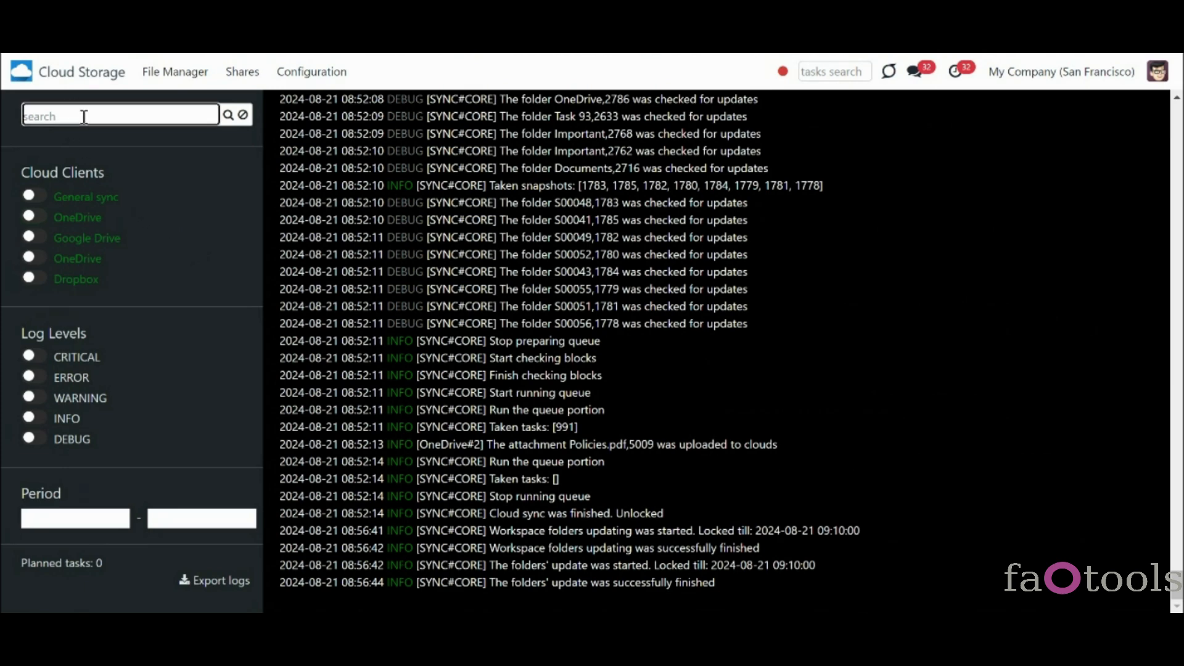
pyautogui.write('google')
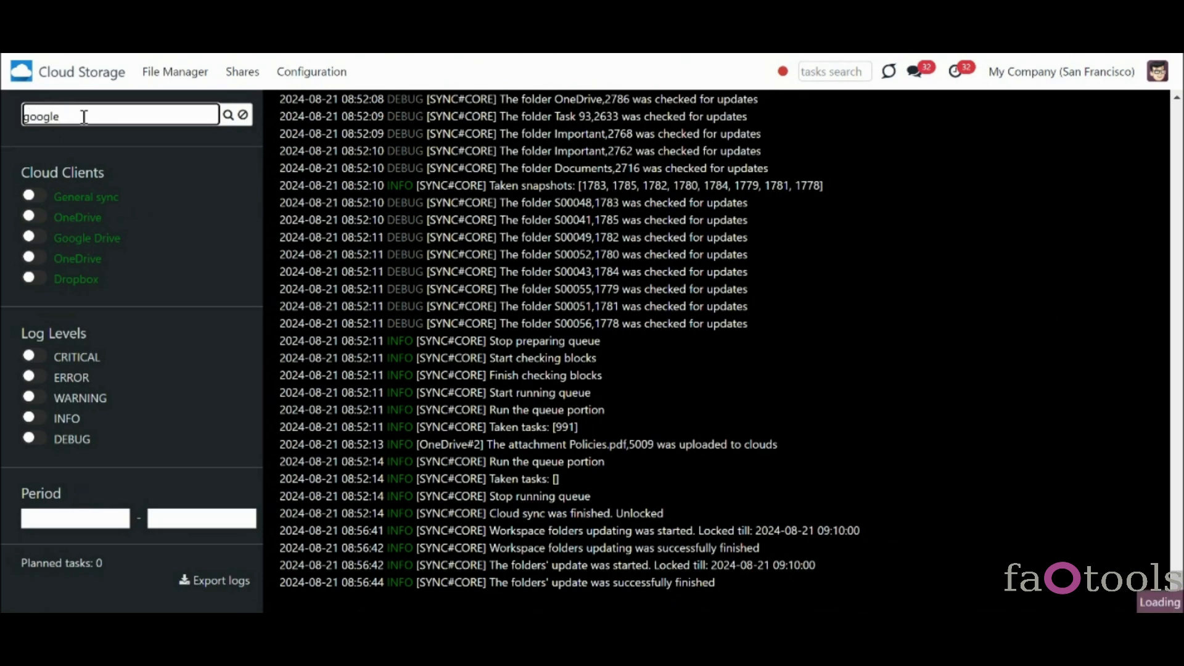
pyautogui.click(228, 114)
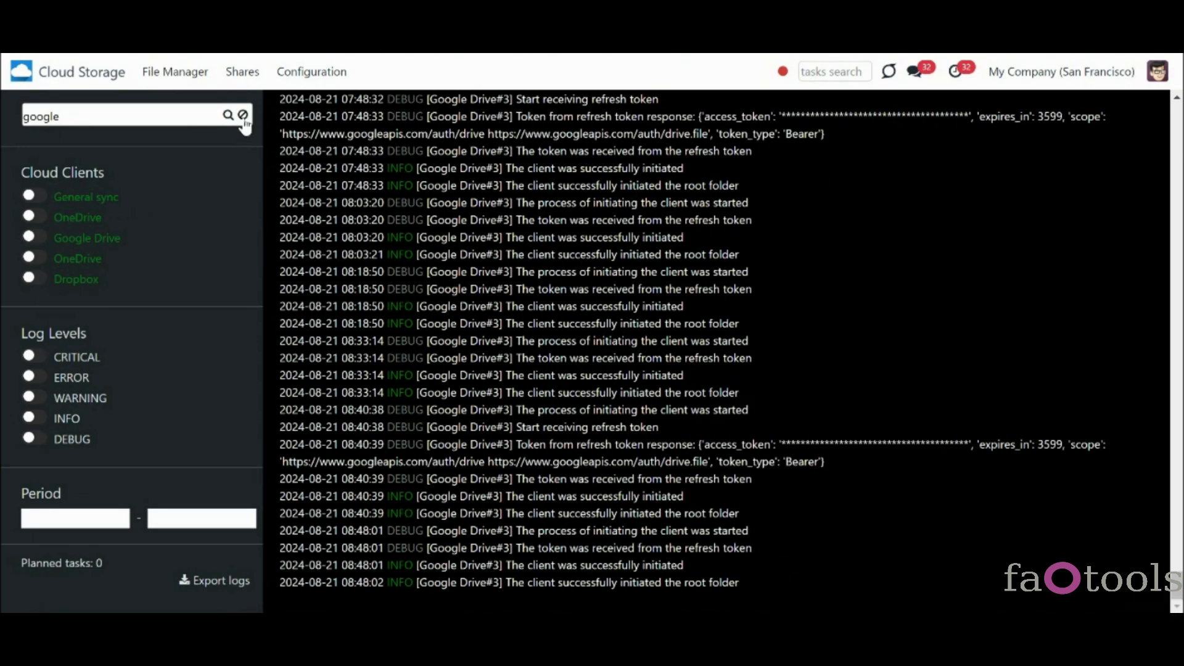
pyautogui.click(243, 115)
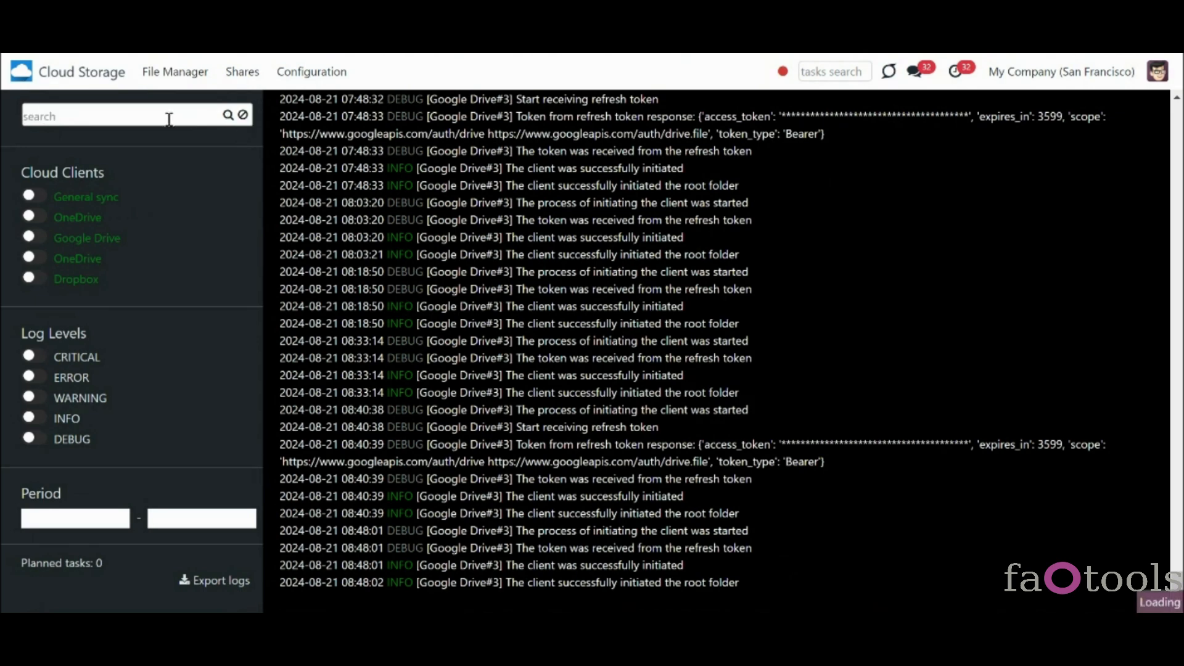
pyautogui.click(169, 119)
pyautogui.write('2024-08-20')
pyautogui.click(230, 118)
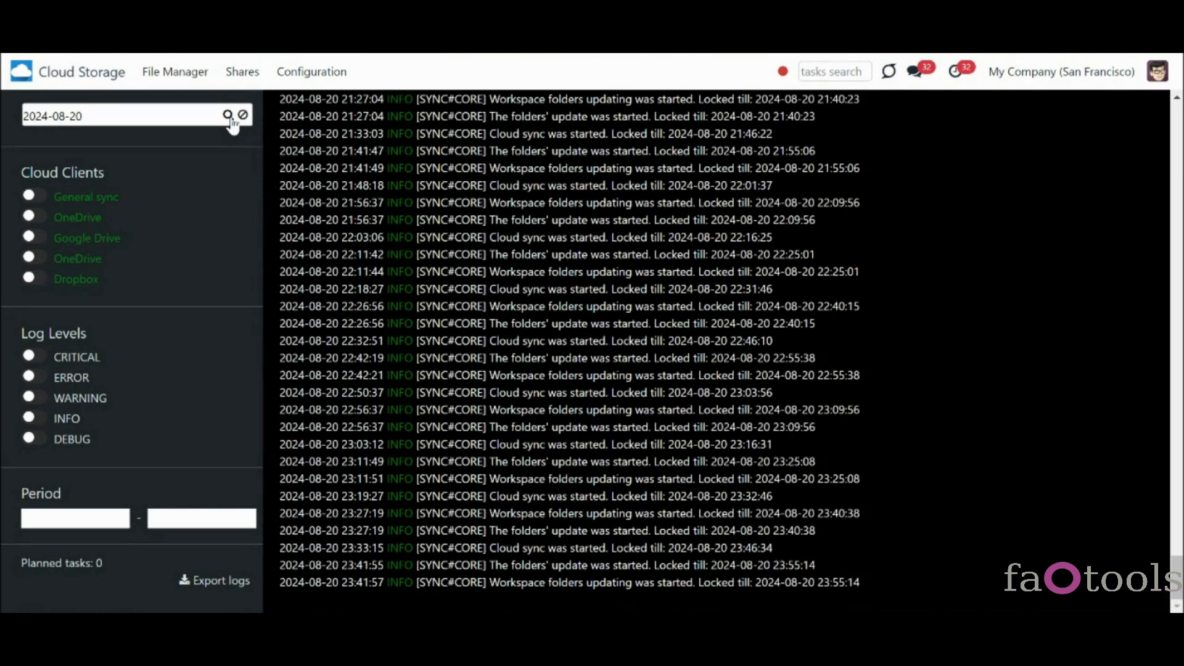
pyautogui.click(243, 115)
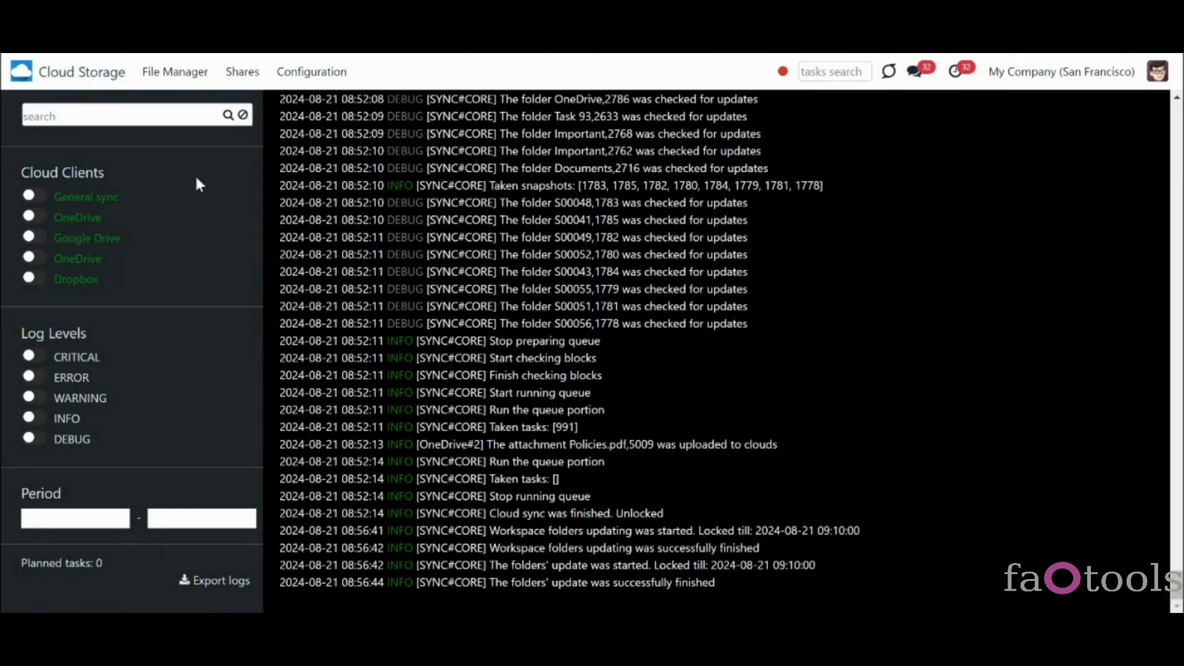
pyautogui.click(34, 357)
pyautogui.click(36, 358)
pyautogui.click(118, 525)
# - Export the INFO-level sync logs for the 19–20 August 2024 period
pyautogui.click(118, 526)
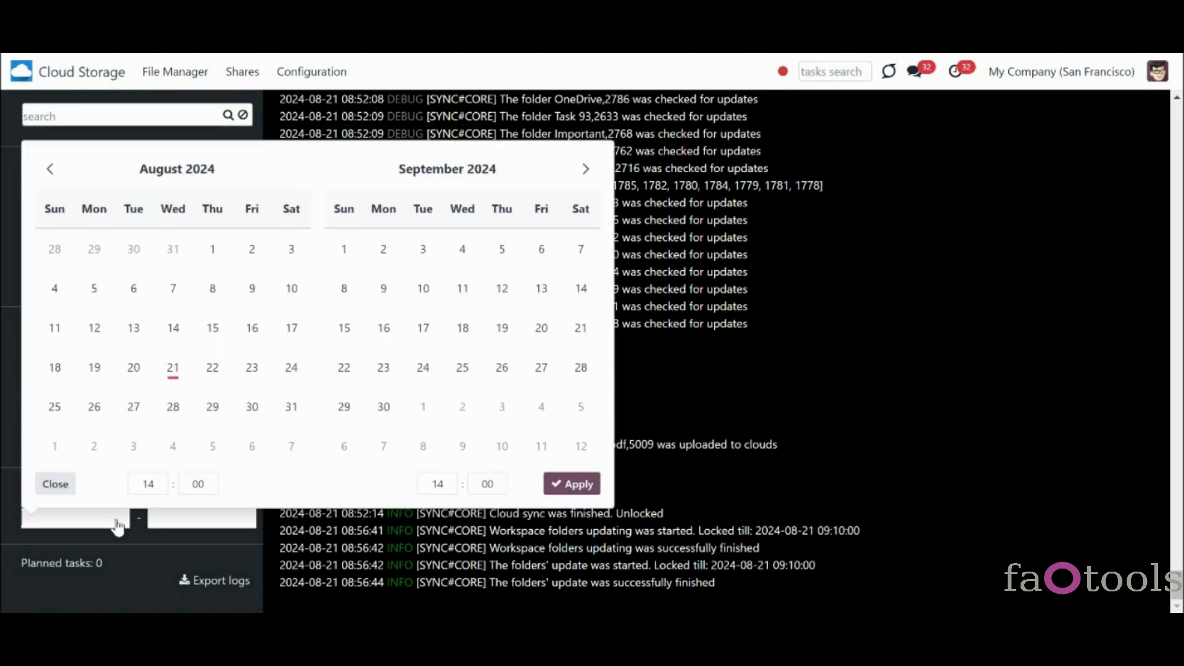
pyautogui.click(93, 368)
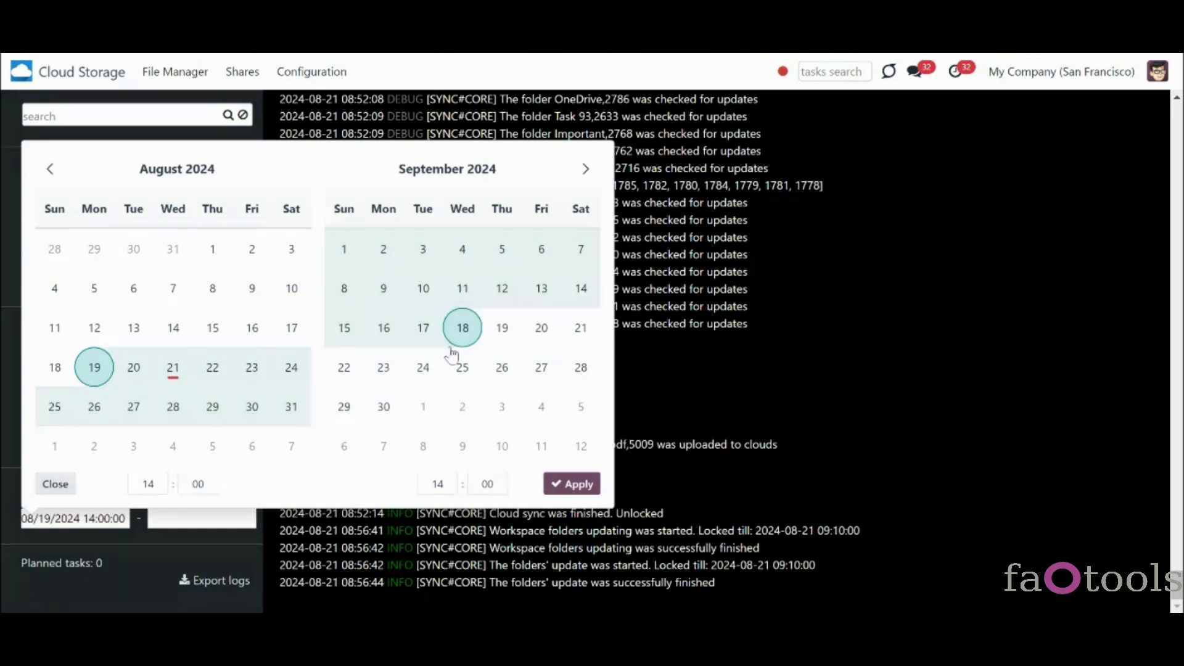
pyautogui.click(172, 368)
pyautogui.click(150, 369)
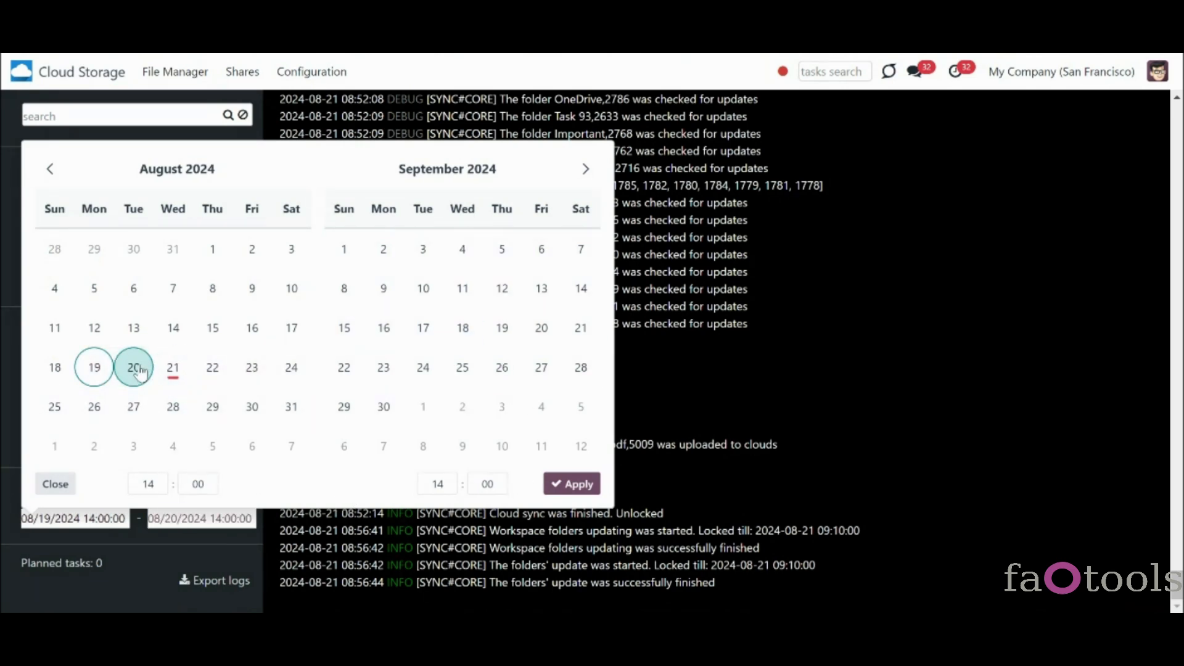
pyautogui.click(568, 486)
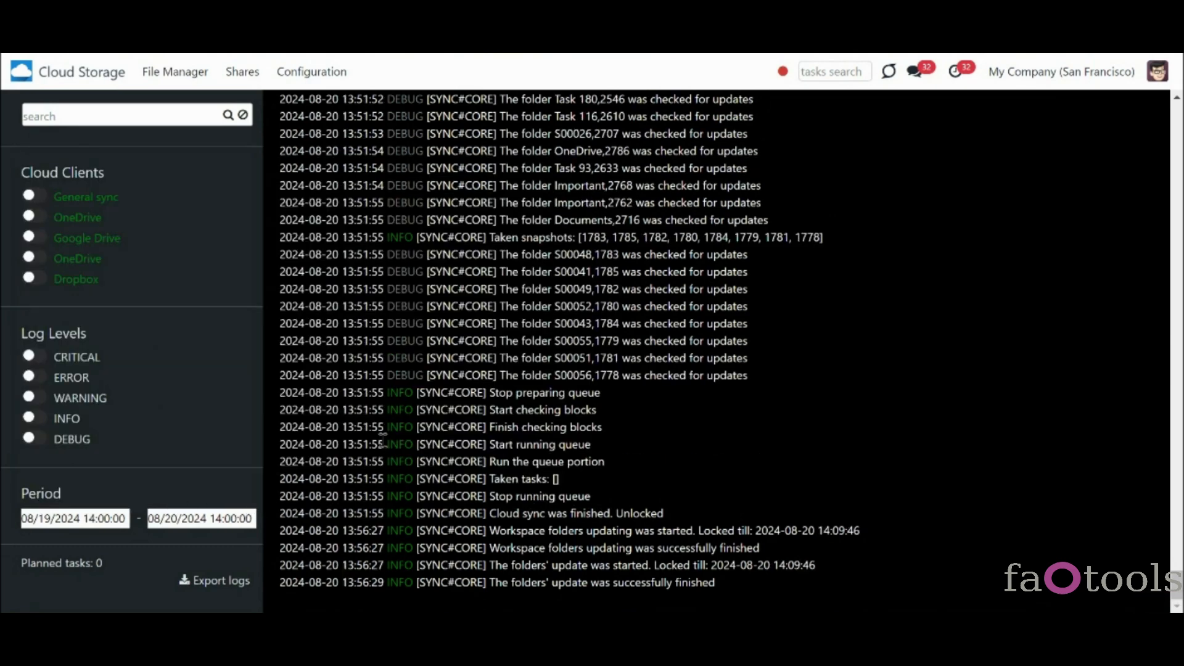
pyautogui.click(35, 421)
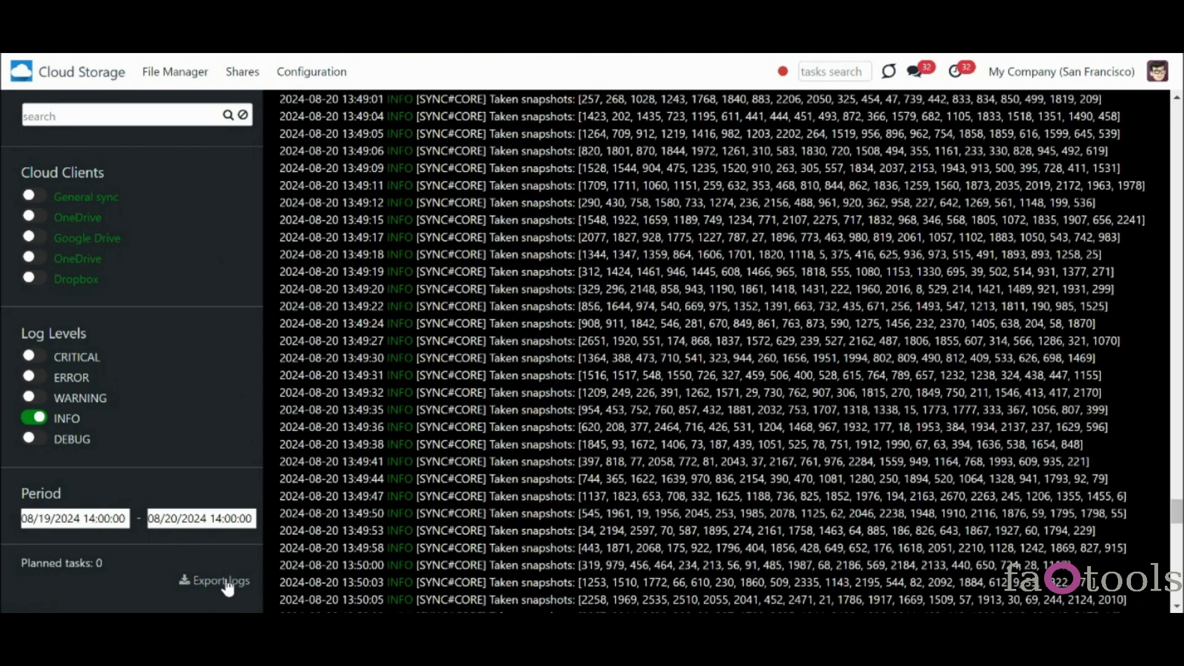
pyautogui.click(226, 583)
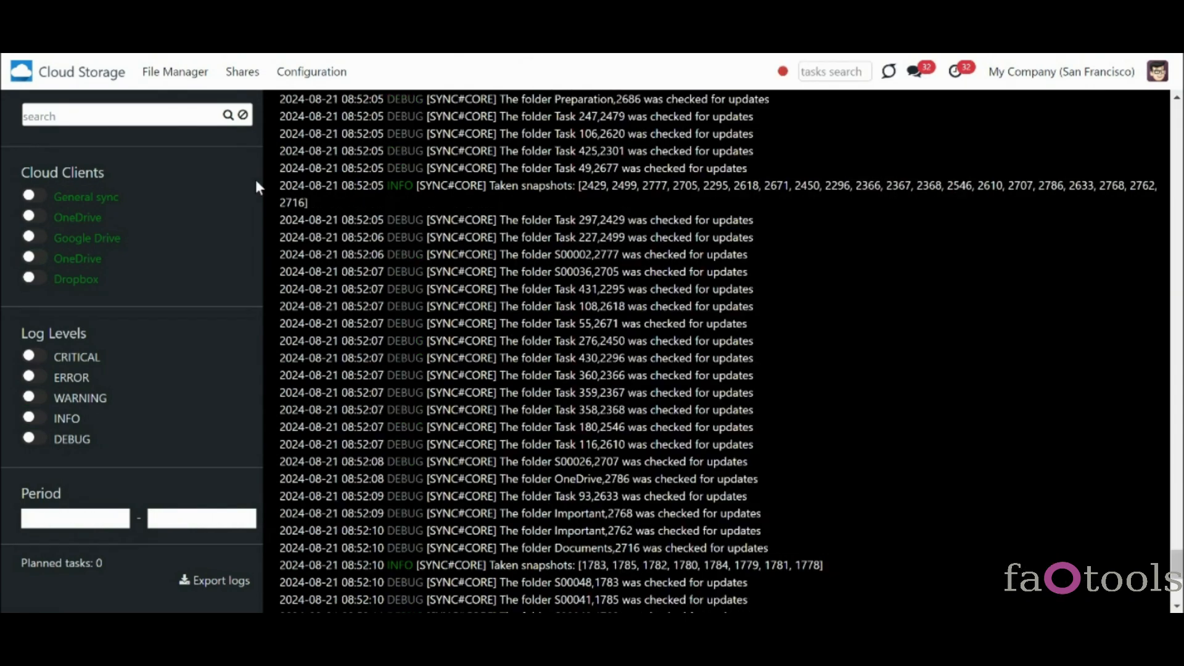
# - Change the Logs storage period from 3 to 4 days, then return to the sync logs
pyautogui.click(321, 77)
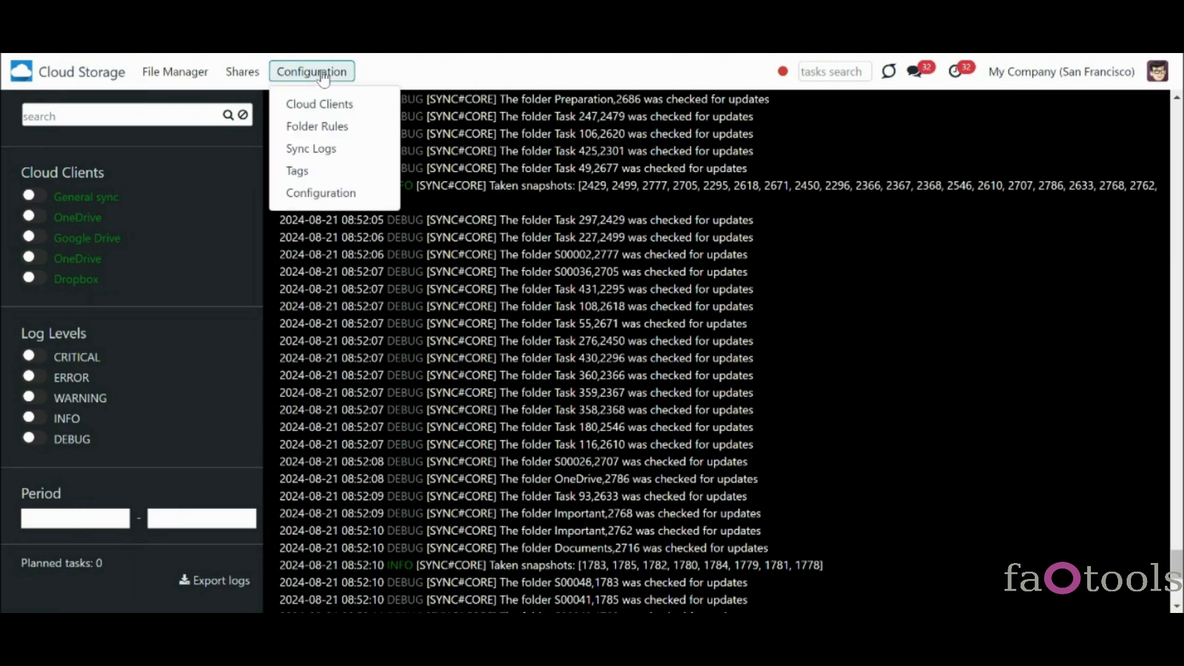
pyautogui.click(338, 193)
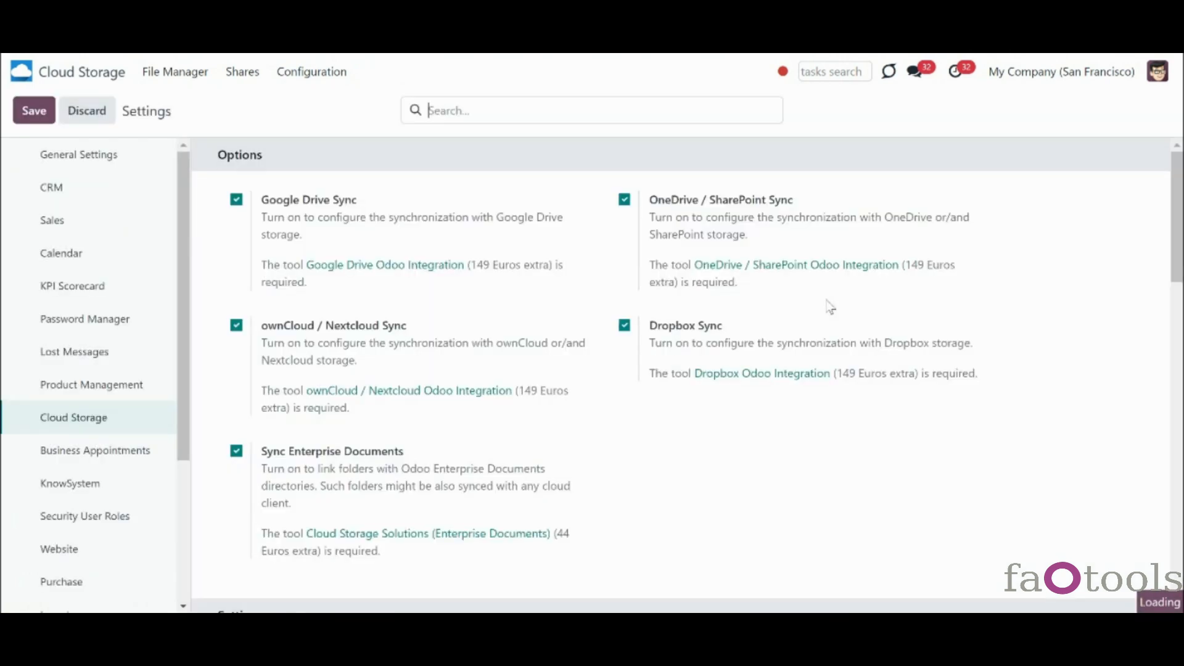
pyautogui.scroll(-8, 1095, 278)
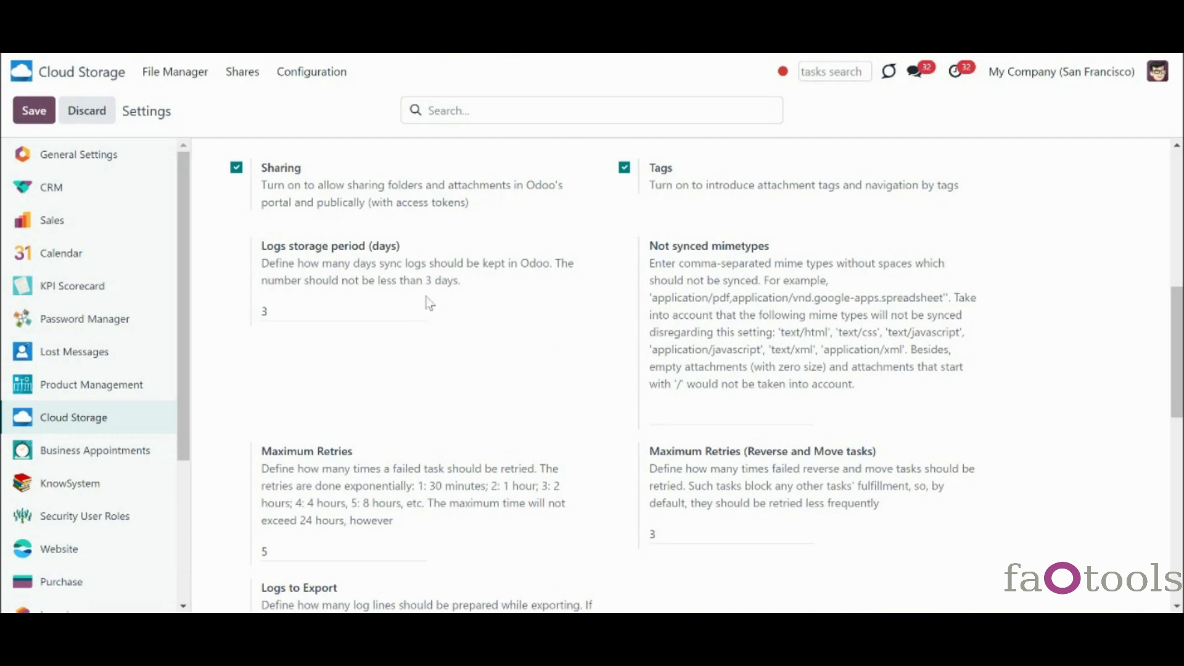
pyautogui.moveTo(327, 305); pyautogui.dragTo(242, 303)
pyautogui.write('4')
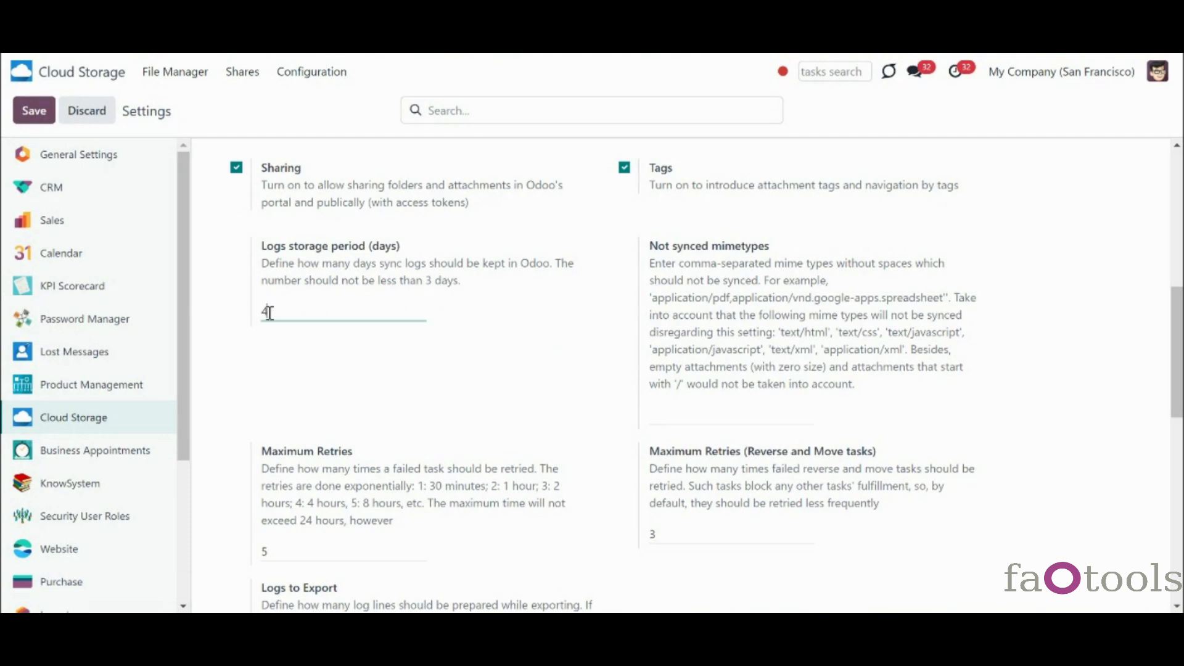
pyautogui.click(311, 72)
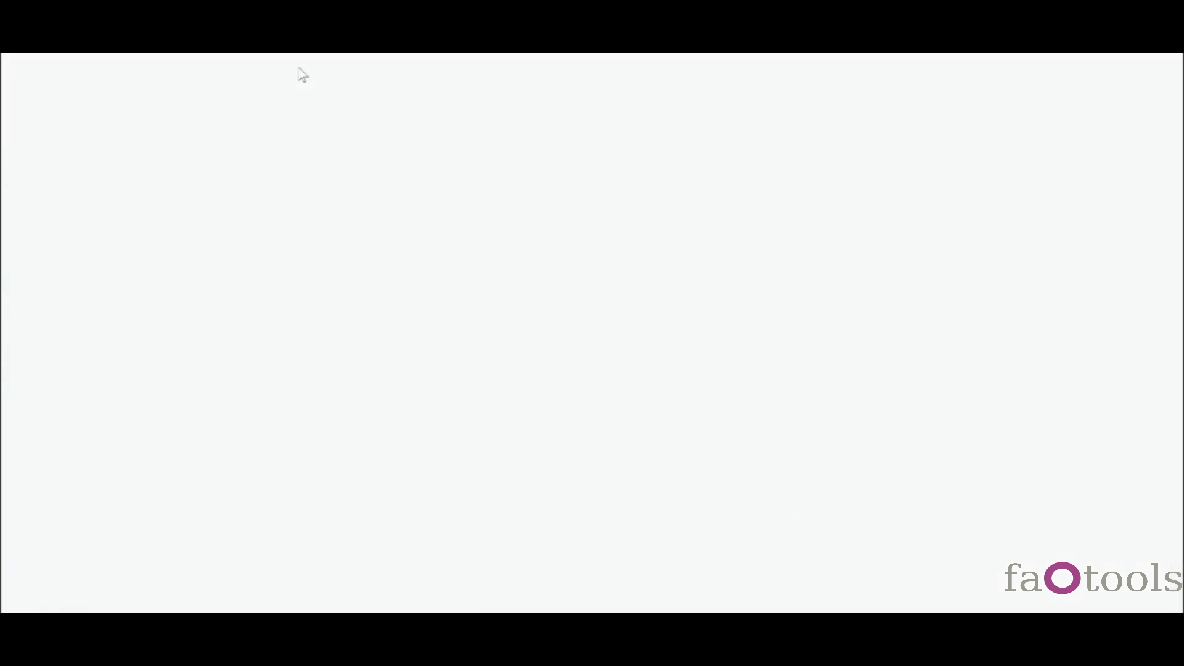
pyautogui.click(353, 150)
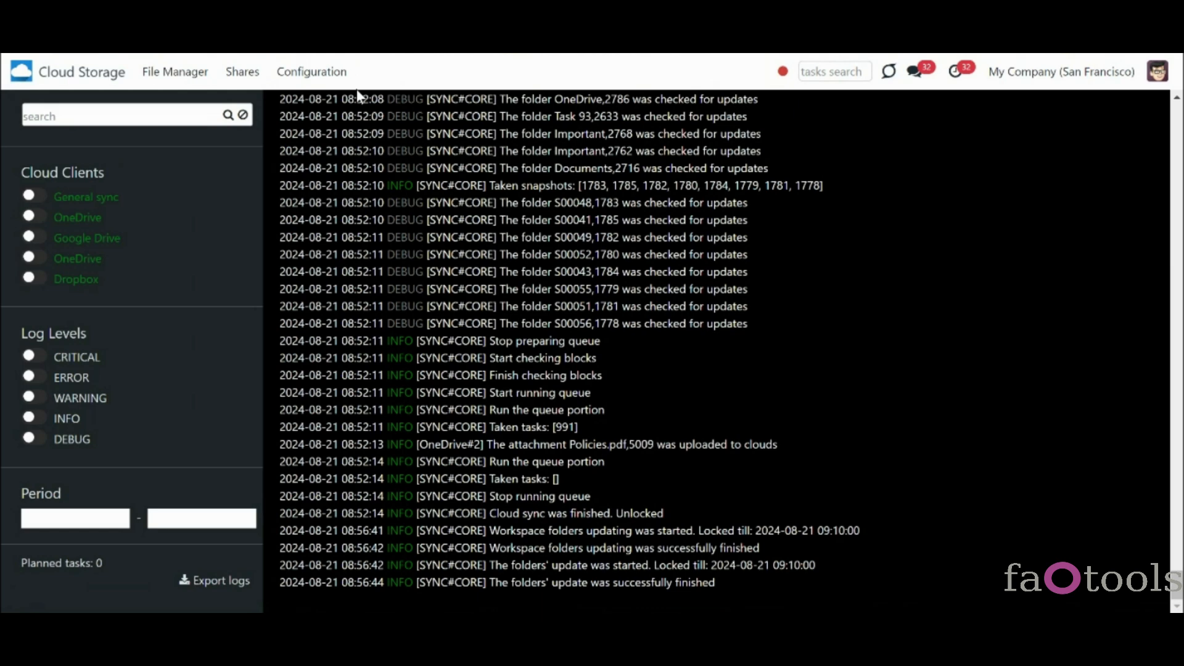
# - Open the Dropbox record from the Cloud Clients list
pyautogui.click(334, 76)
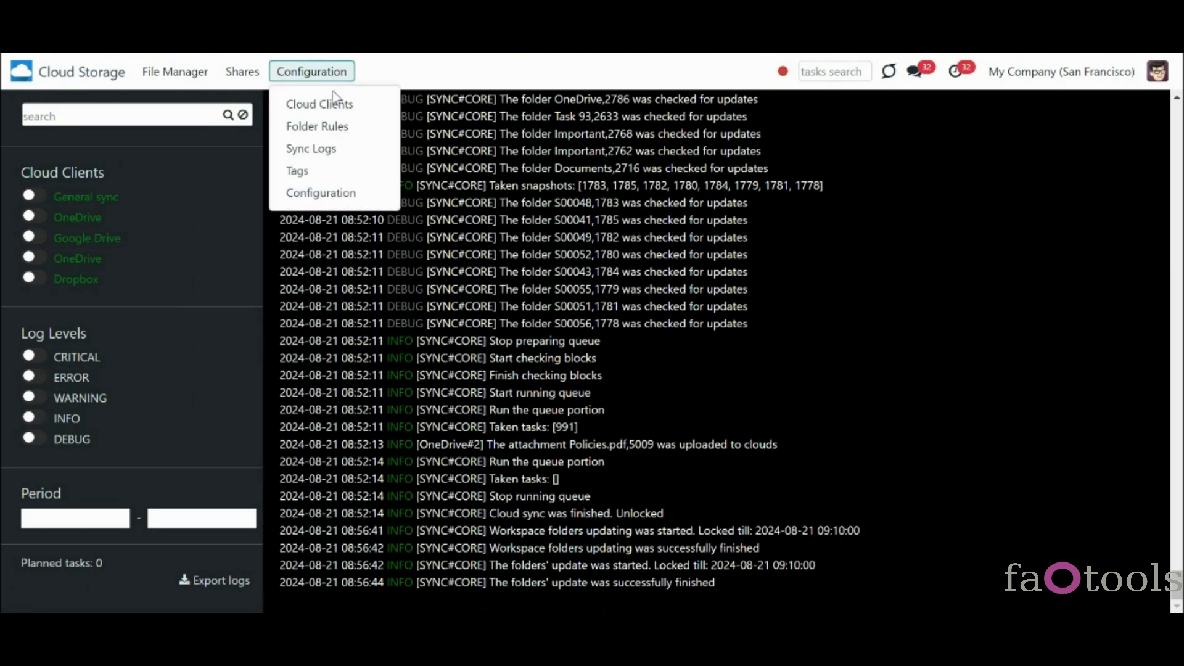
pyautogui.click(336, 104)
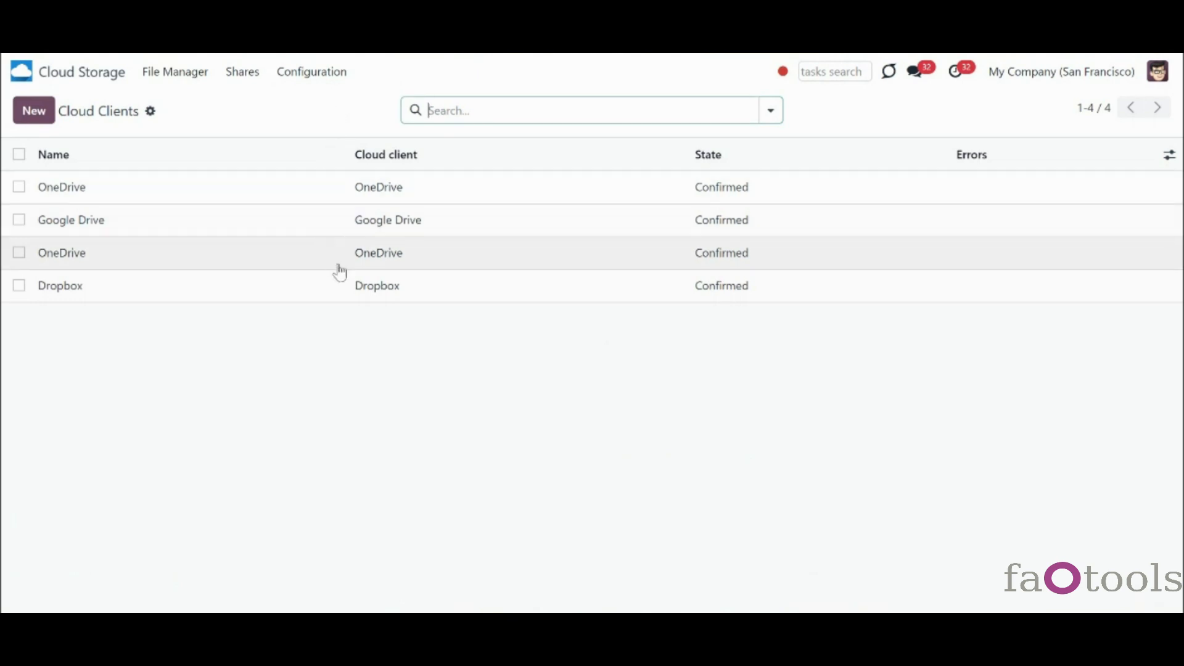
pyautogui.click(344, 280)
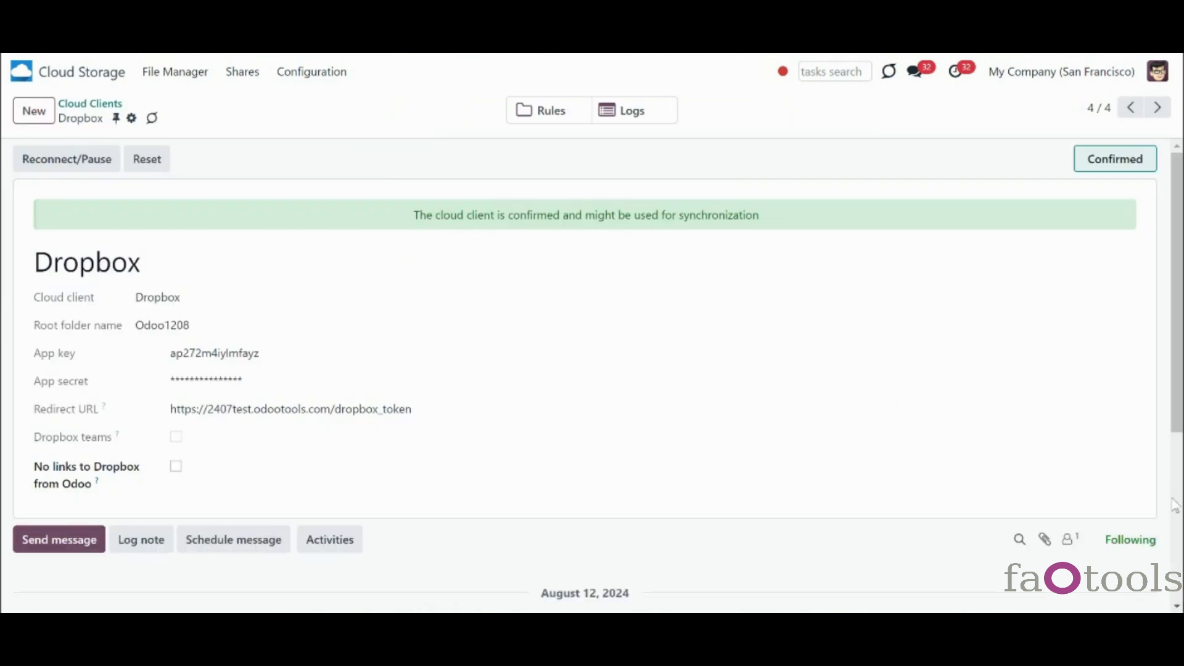
pyautogui.scroll(-5, 1174, 505)
pyautogui.scroll(1, 1134, 315)
# - Unfollow and re-follow the Dropbox client, check its followers, then go to Sync Logs
pyautogui.click(1138, 318)
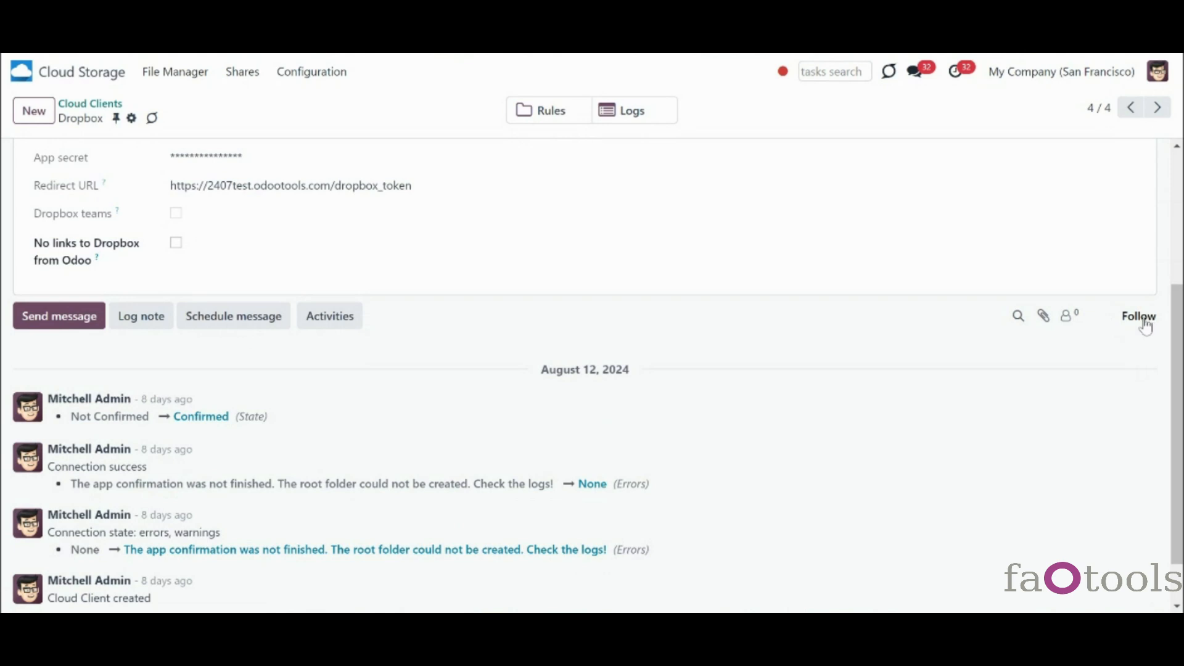
pyautogui.click(1142, 318)
pyautogui.click(1074, 323)
pyautogui.click(1074, 323)
pyautogui.click(321, 72)
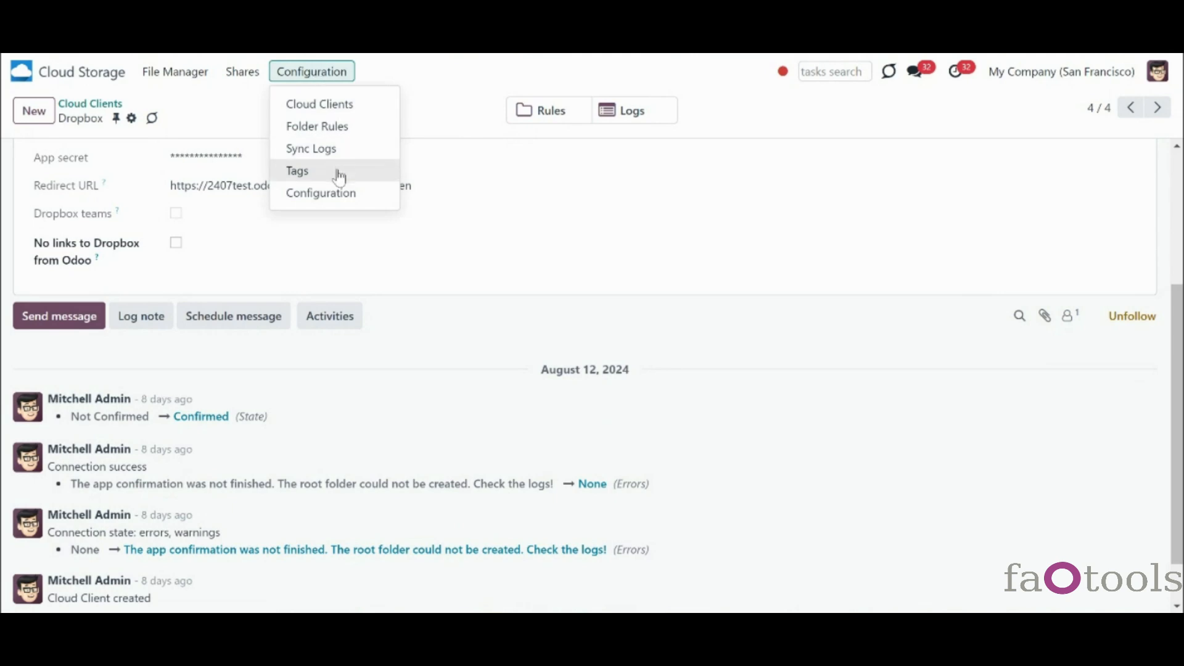
pyautogui.click(335, 148)
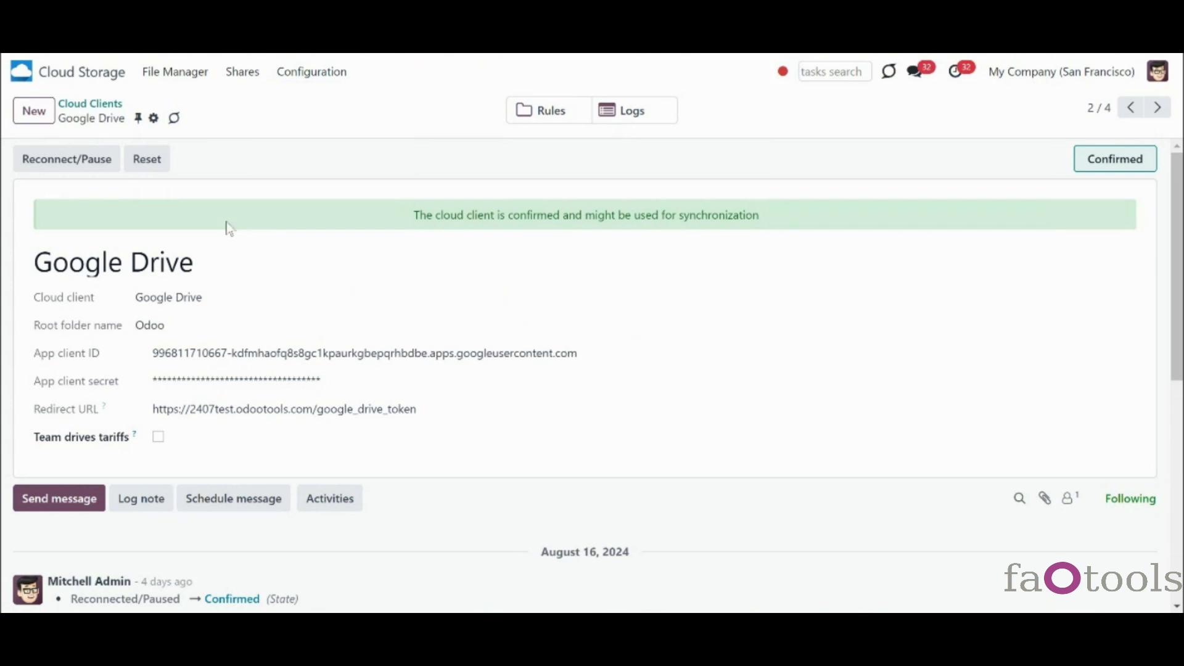
# - Set the Google Drive client to Reconnected/Paused and start re-confirming its Google connection
pyautogui.click(47, 166)
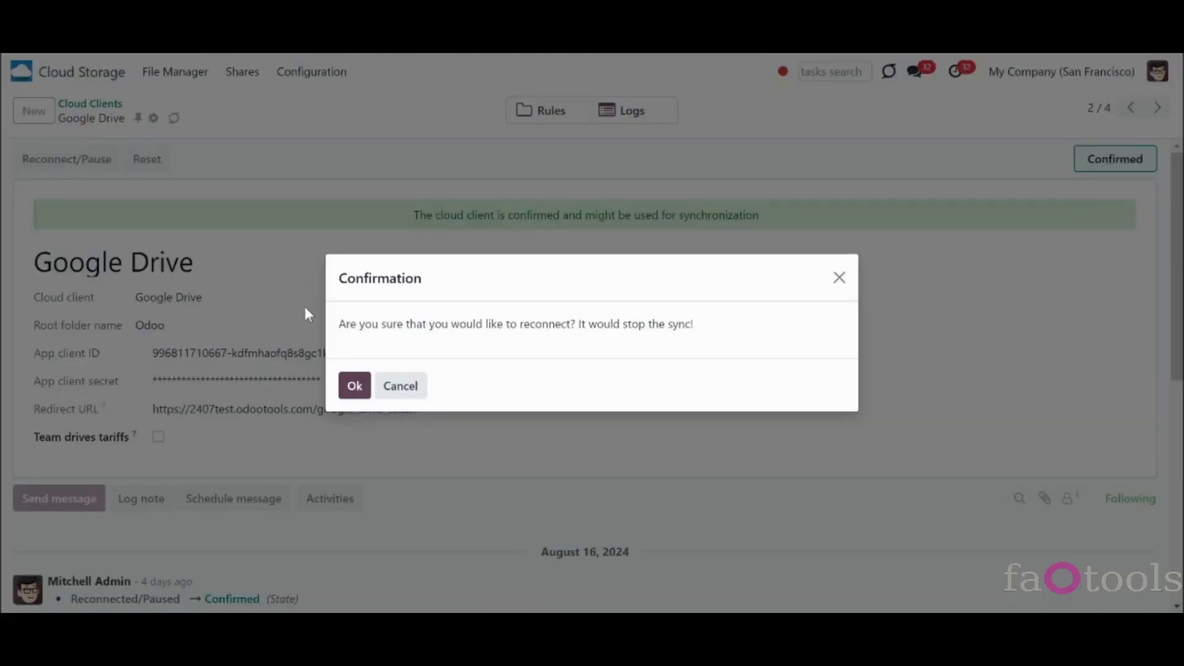
pyautogui.click(353, 388)
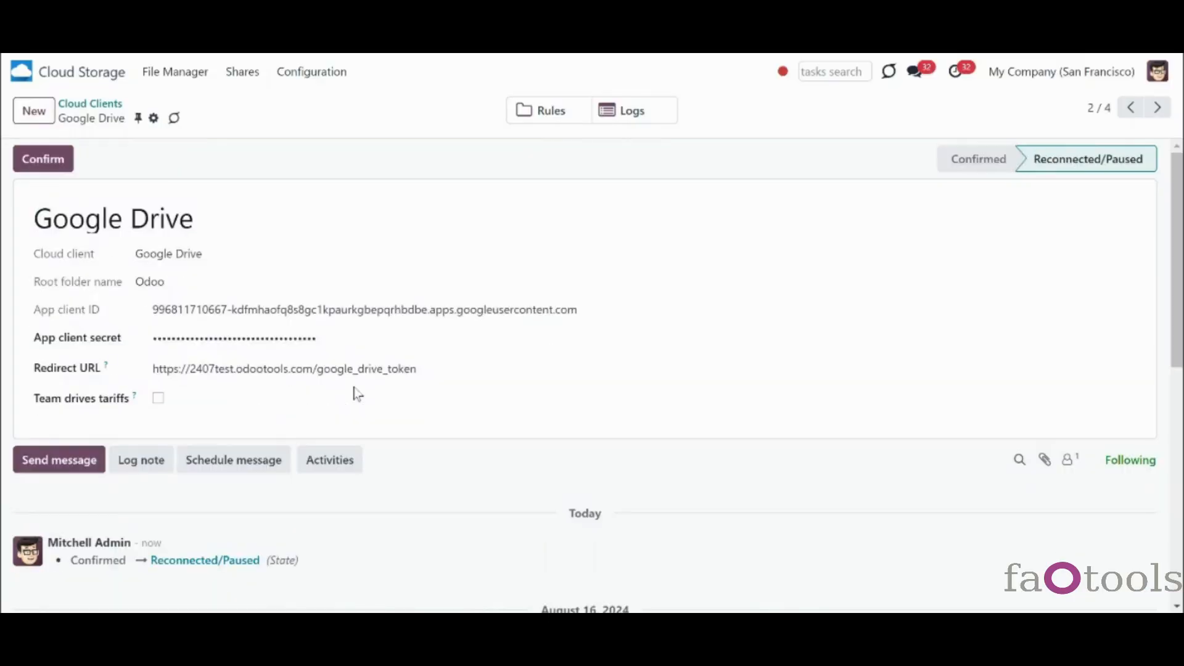
pyautogui.click(64, 167)
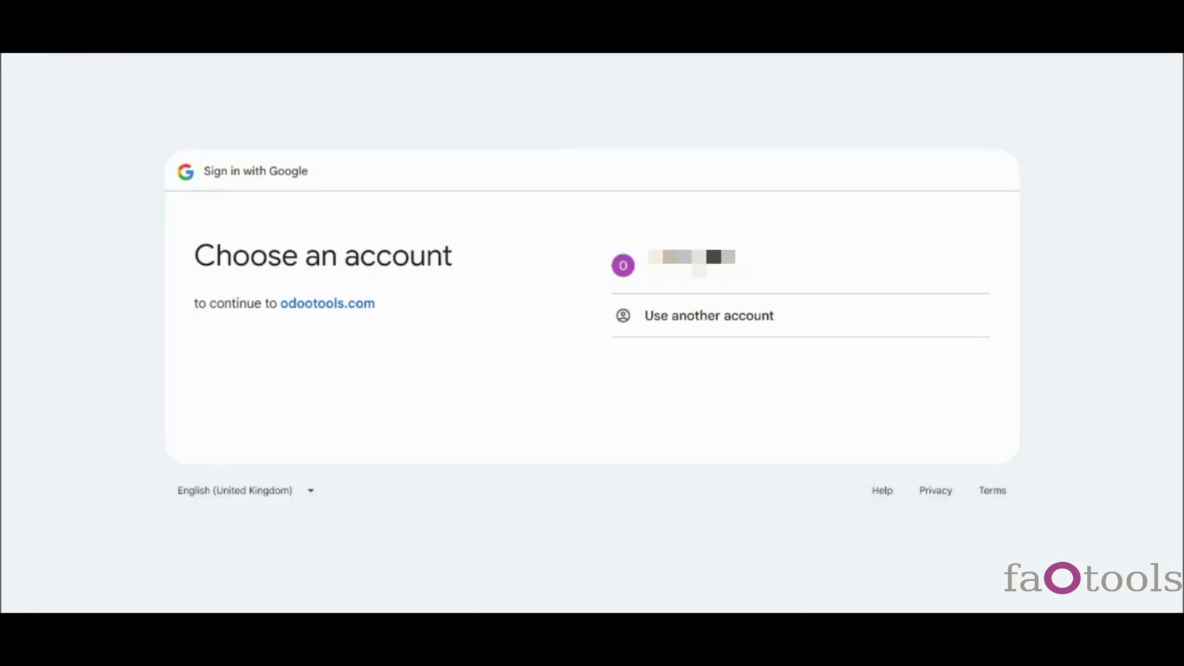
# - Sign in with the chosen Google account and grant odootools.com the additional access
pyautogui.click(698, 265)
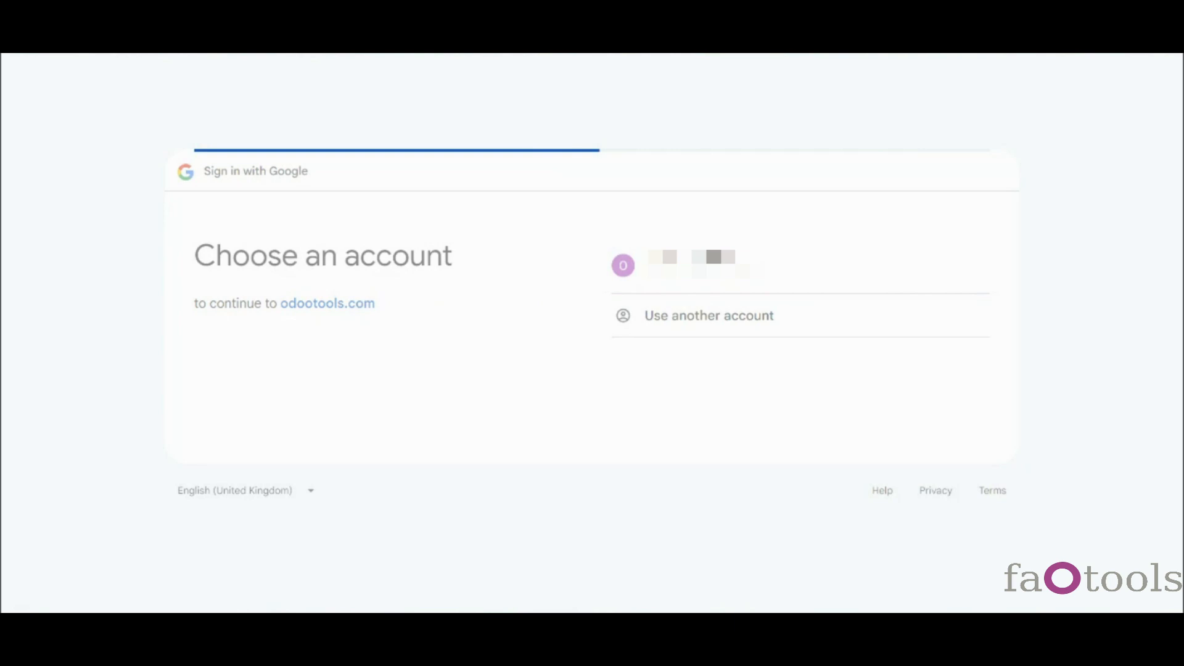
pyautogui.click(845, 434)
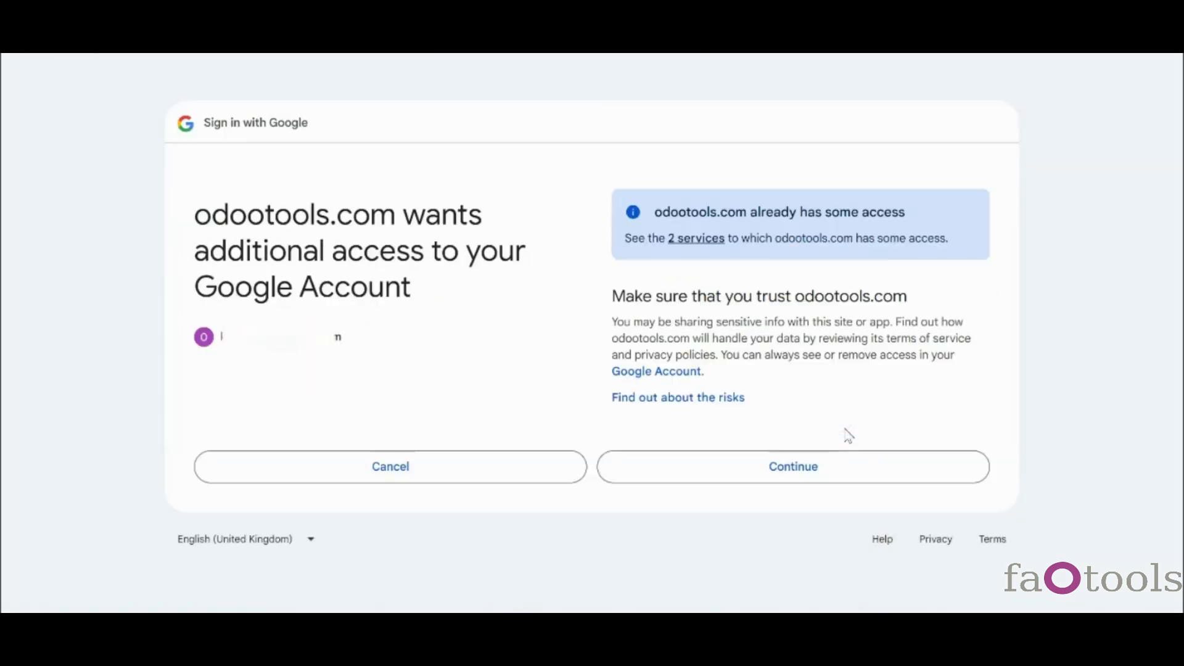
pyautogui.click(833, 470)
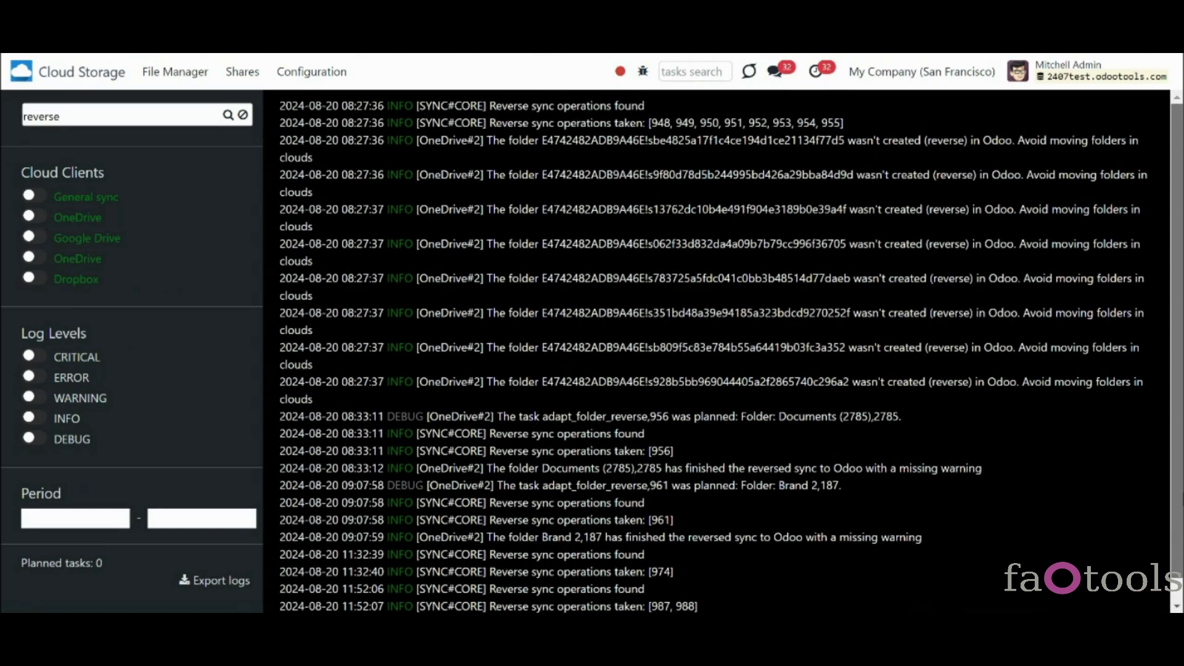
# - Scroll the reverse-filtered sync logs down to the latest entries
pyautogui.moveTo(1178, 469); pyautogui.dragTo(1183, 532)
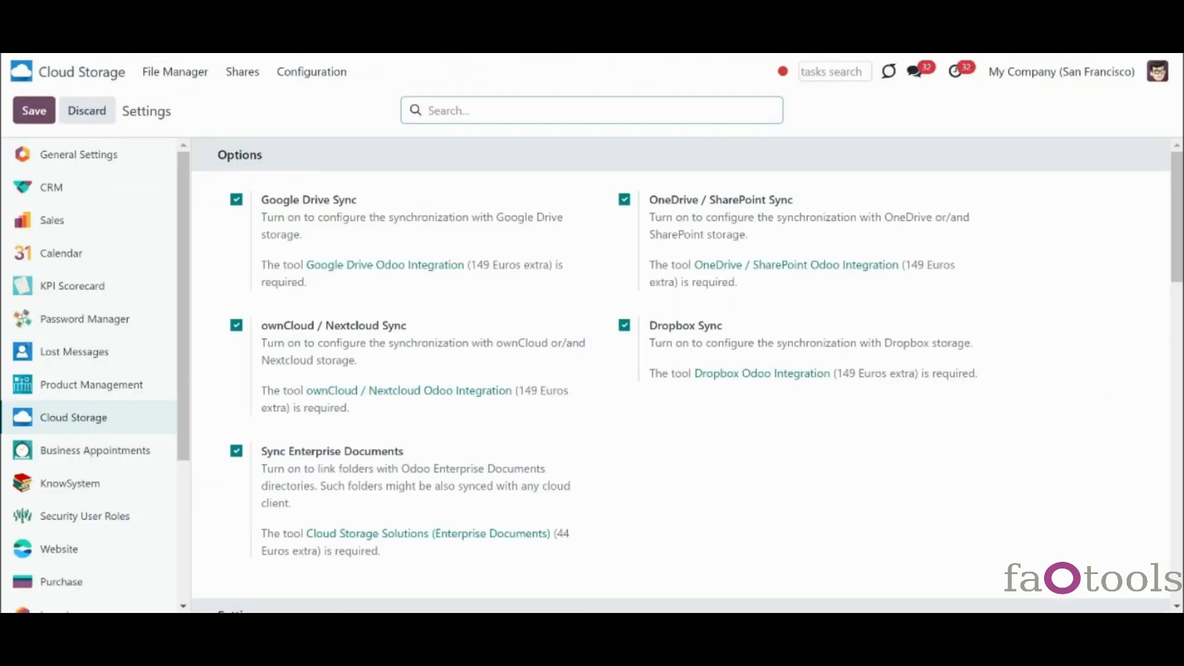
# - Scroll through the settings to Mass actions and Testing / Development, then back up
pyautogui.scroll(-12, 1134, 398)
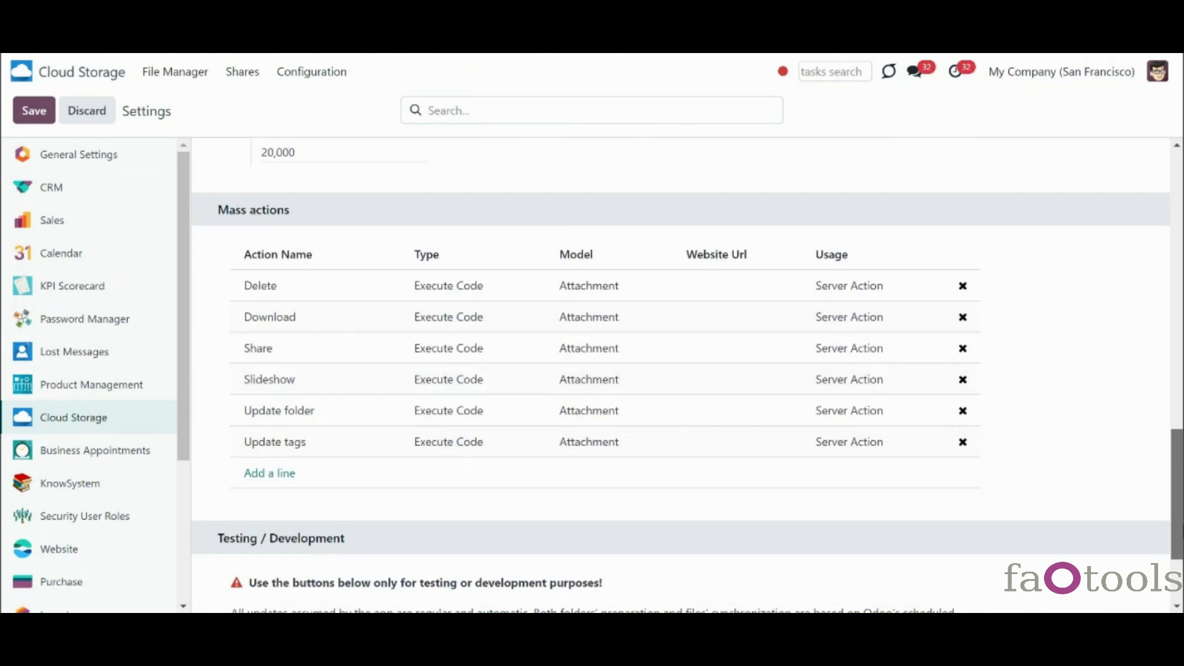
pyautogui.scroll(-2, 452, 609)
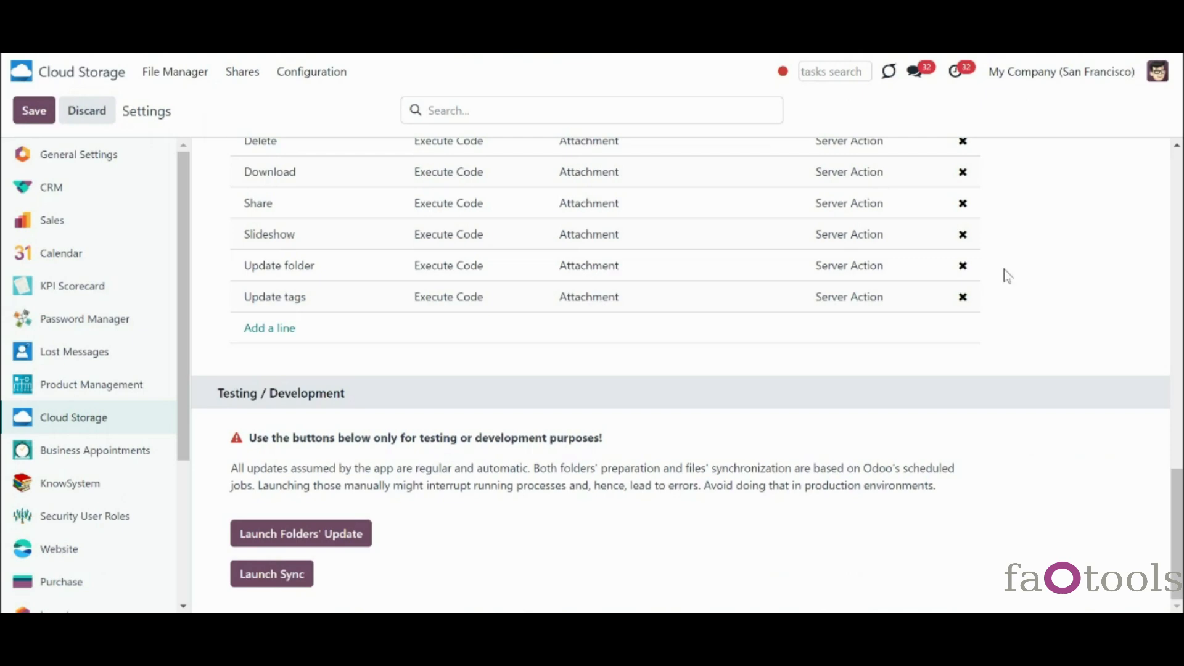
pyautogui.scroll(6, 1003, 273)
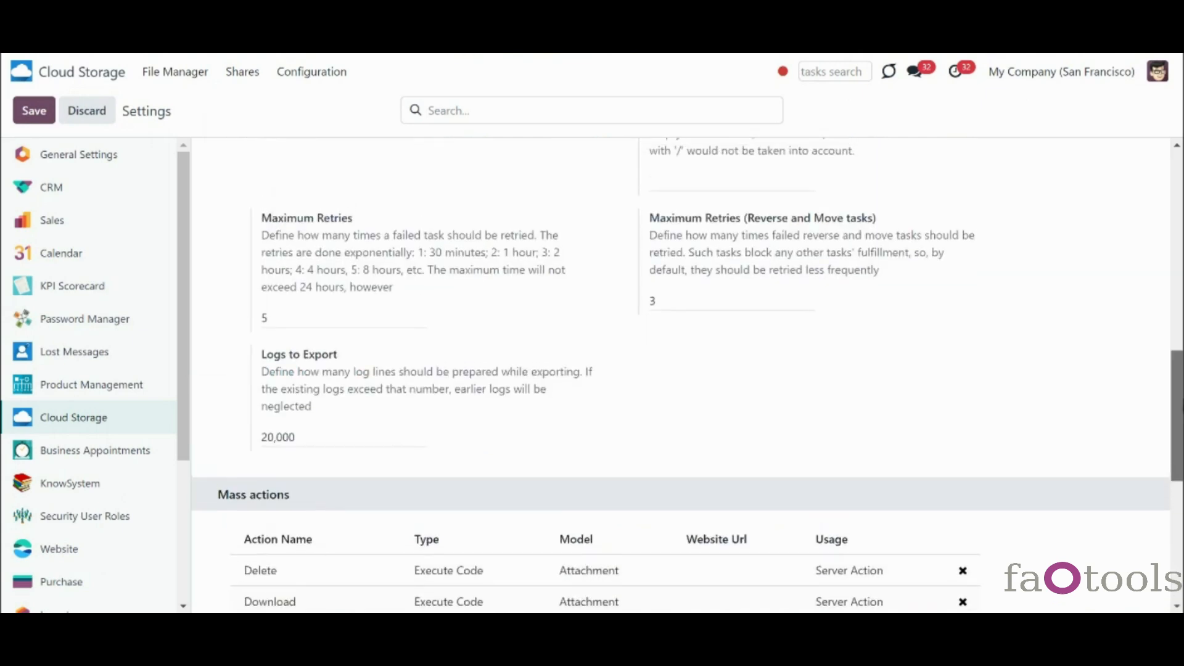
pyautogui.scroll(2, 1142, 397)
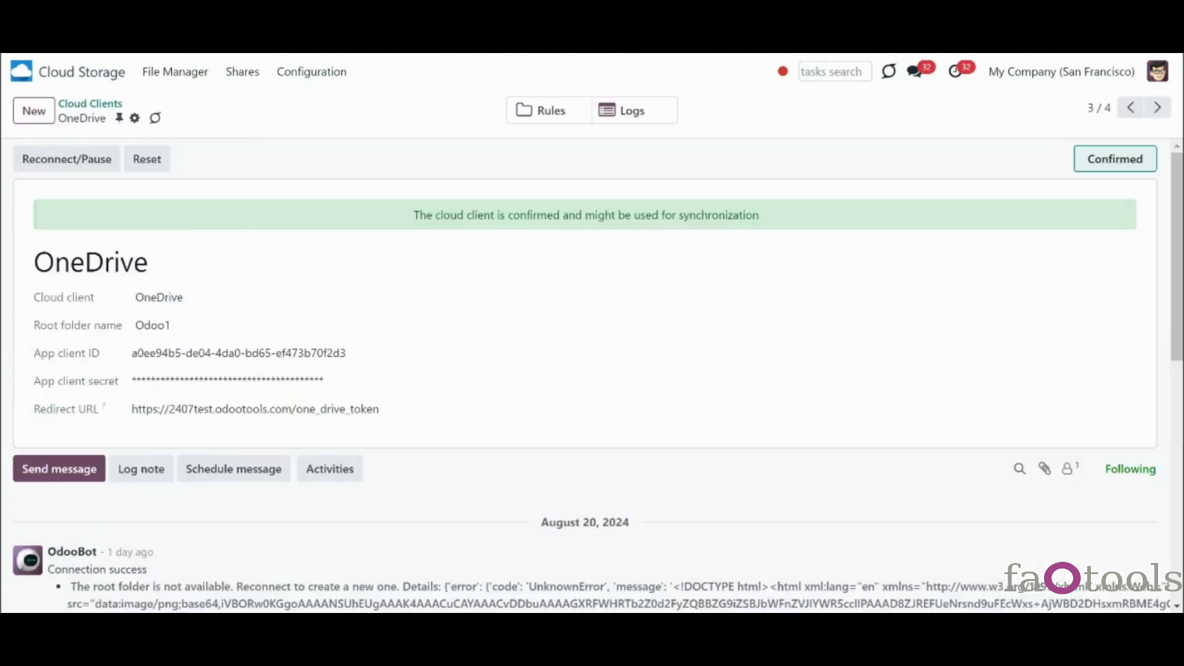
# - Reset the OneDrive cloud client, confirming deletion of its connector
pyautogui.click(1131, 109)
pyautogui.click(152, 159)
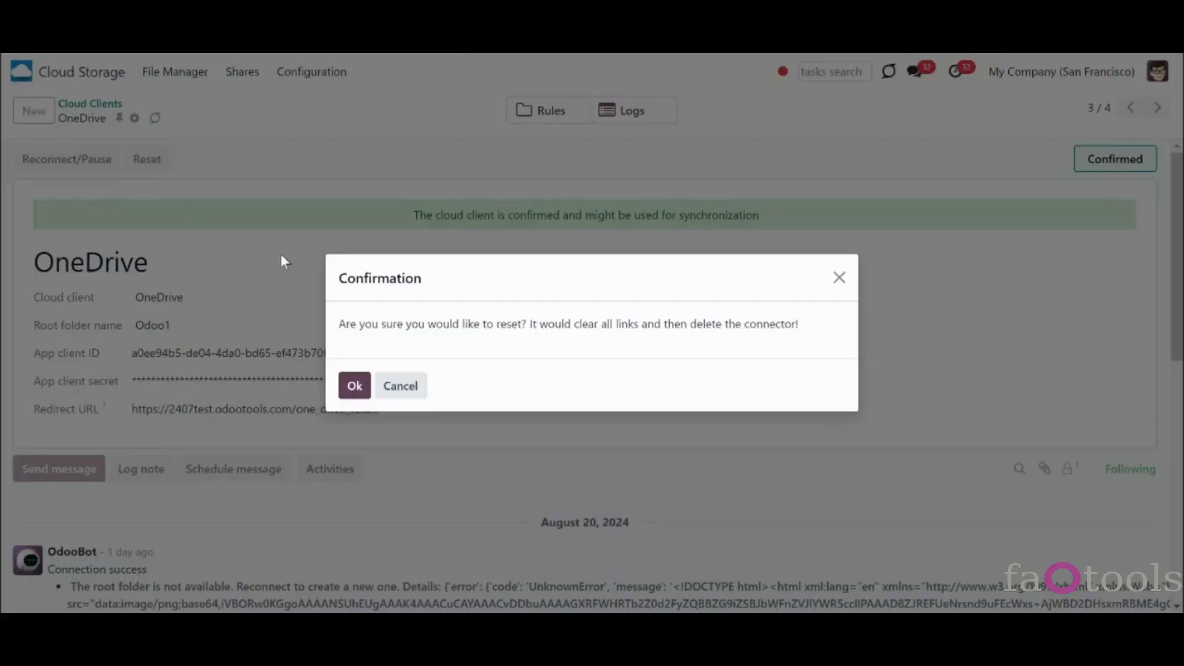
pyautogui.click(343, 386)
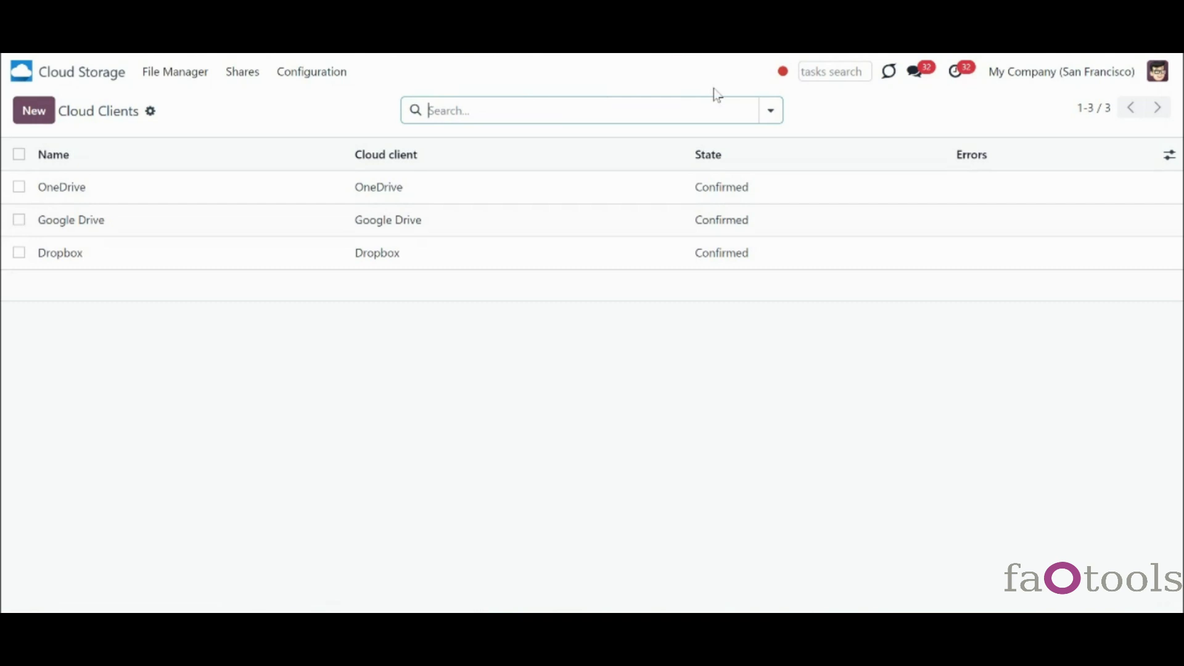
# - Filter cloud clients by Reversed (Archived) and open the archived OneDrive record
pyautogui.click(770, 111)
pyautogui.click(313, 182)
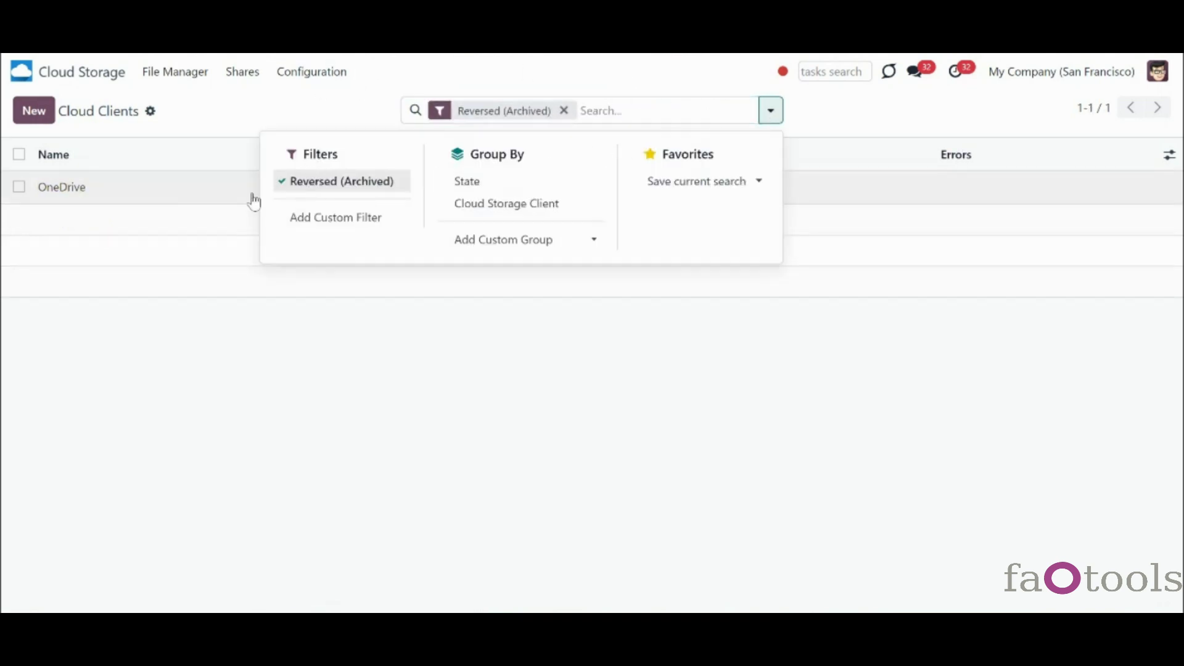
pyautogui.click(168, 199)
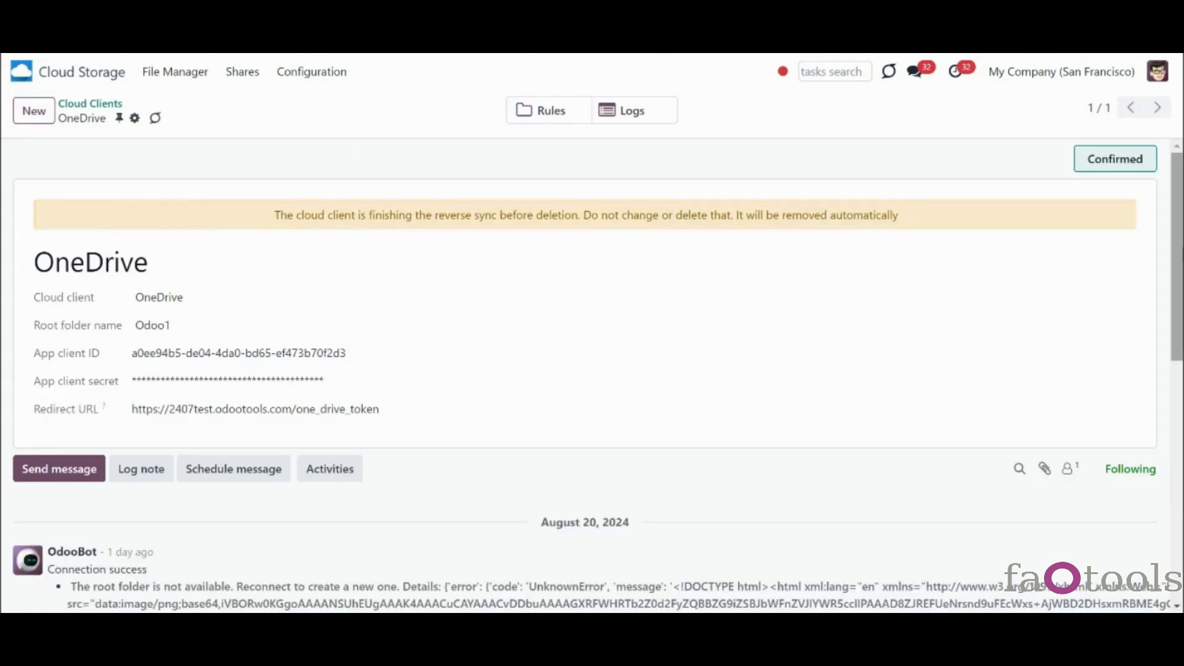
pyautogui.scroll(-2, 592, 378)
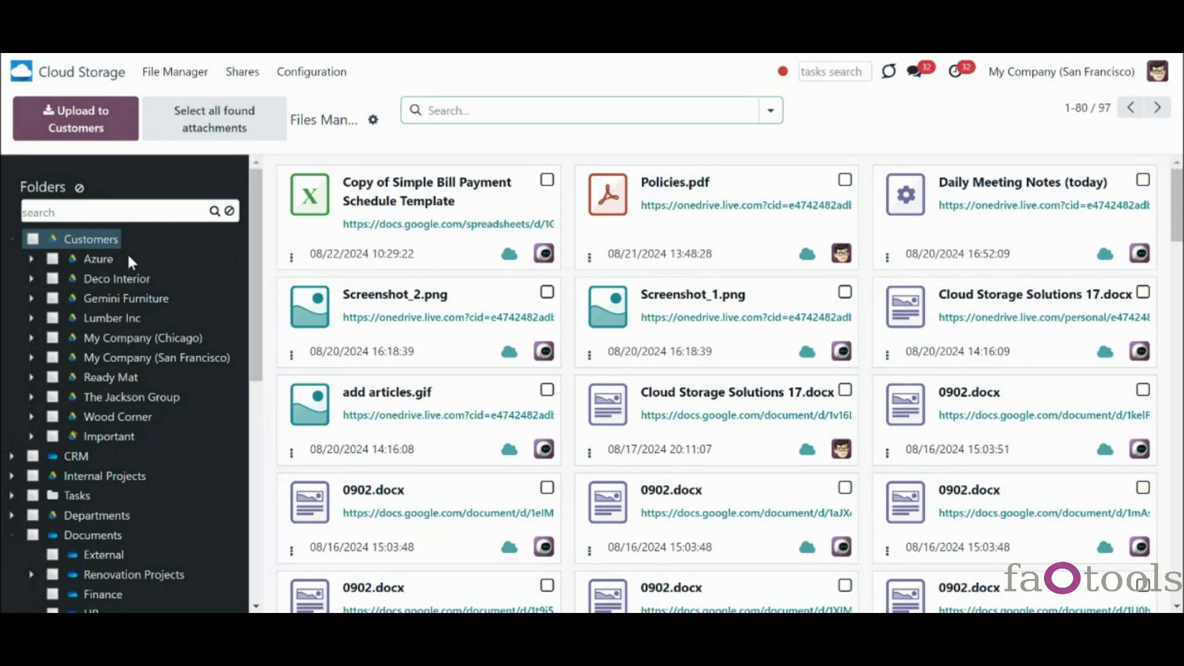
# - Scroll the Folders/Tags/Shares sidebar of the file manager
pyautogui.moveTo(254, 359); pyautogui.dragTo(98, 524)
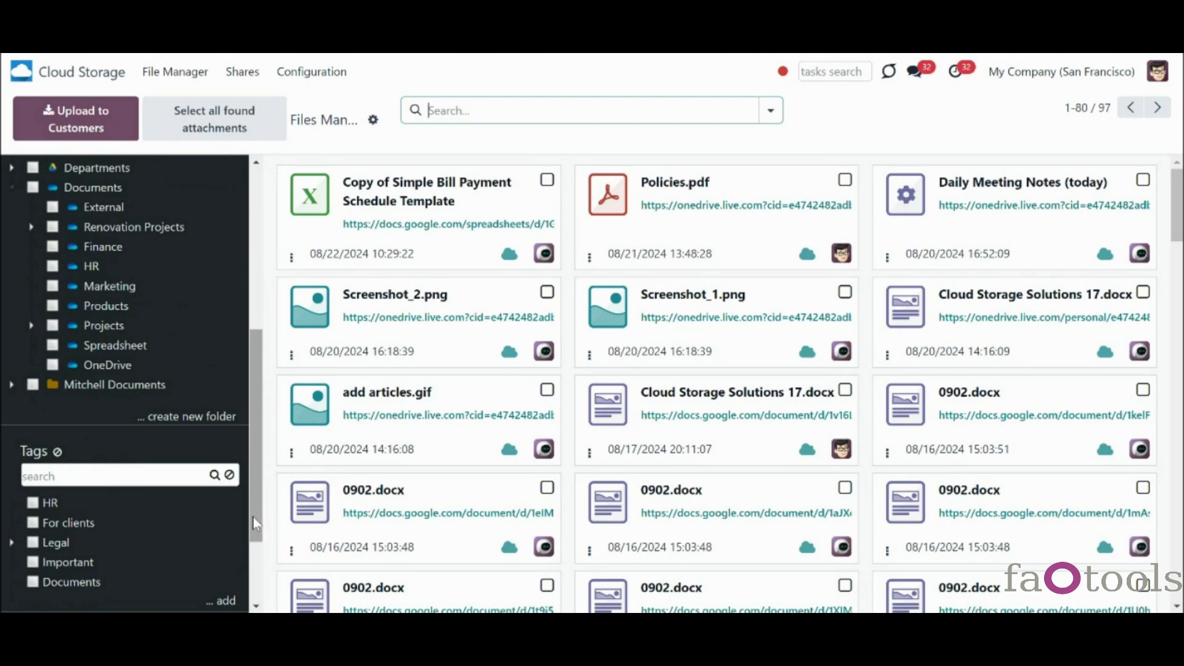
pyautogui.moveTo(253, 517); pyautogui.dragTo(253, 316)
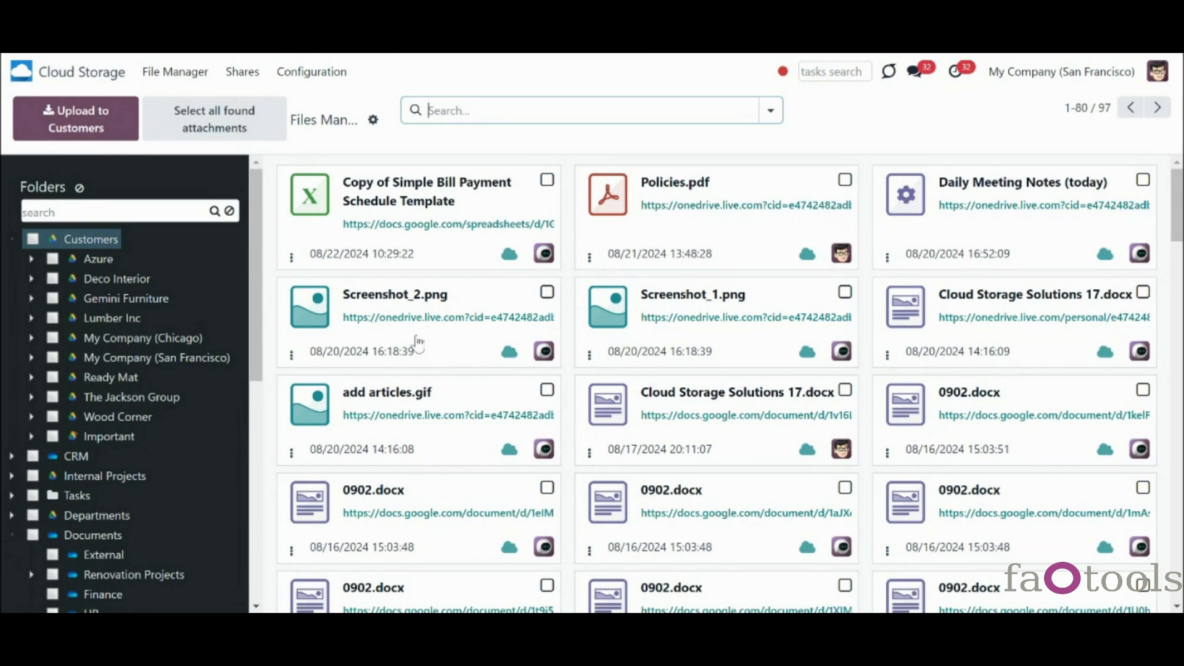
pyautogui.moveTo(256, 344); pyautogui.dragTo(258, 558)
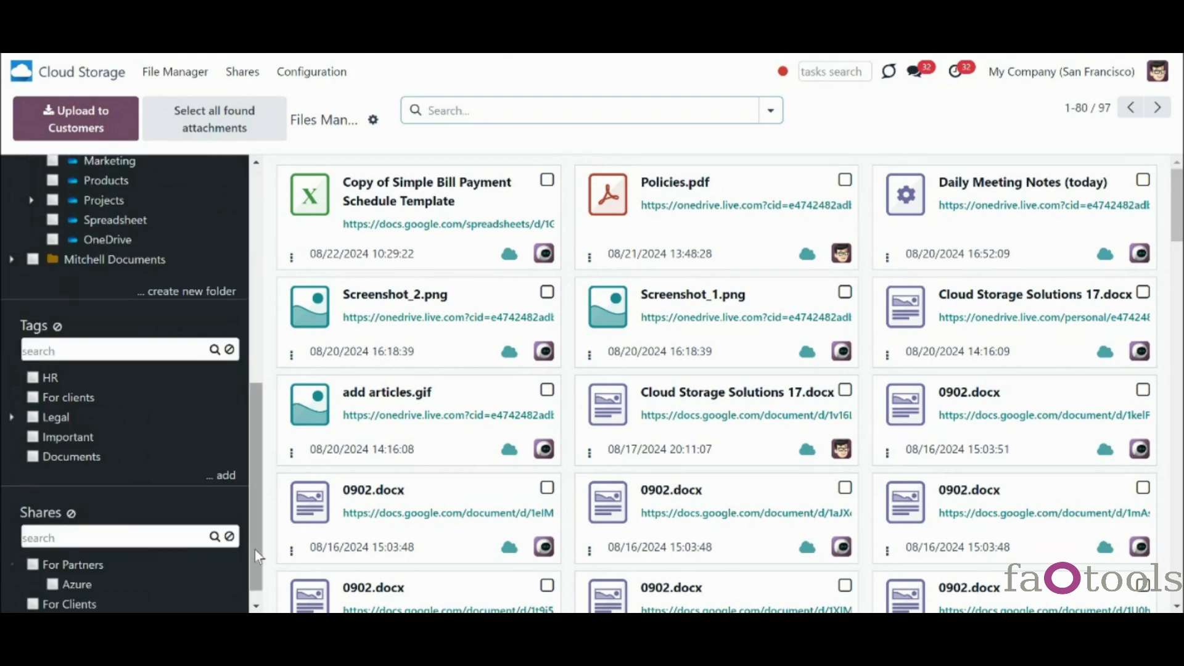
pyautogui.moveTo(254, 549); pyautogui.dragTo(267, 585)
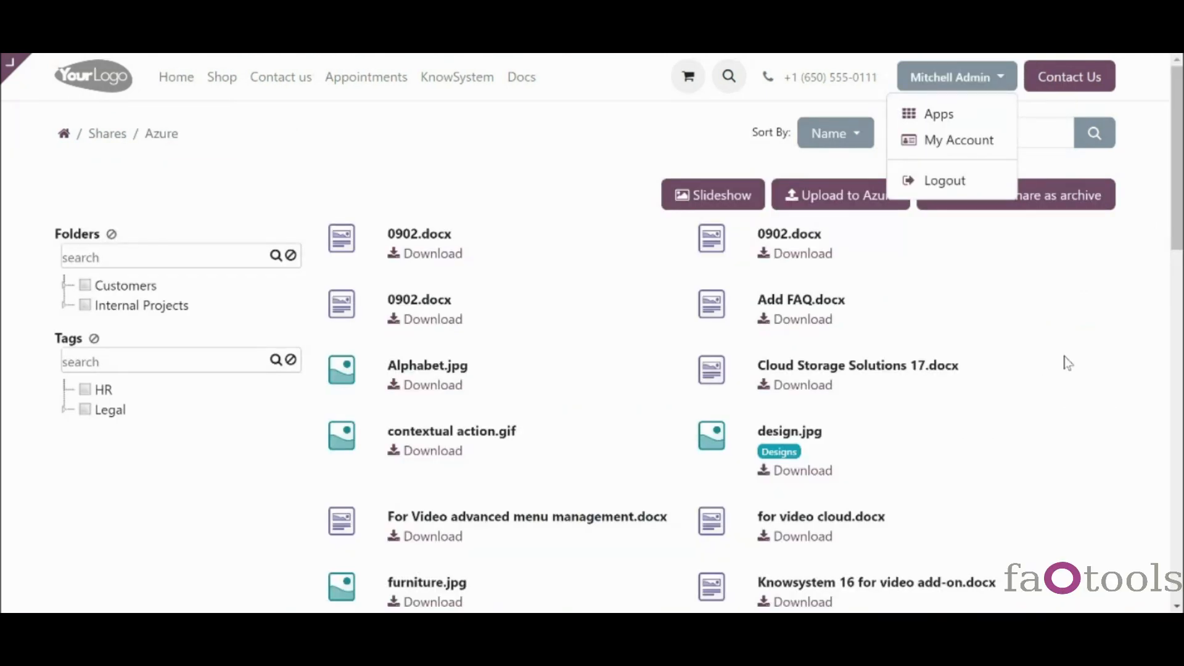
# - In the portal Azure share, close the account menu and check the search-field options
pyautogui.click(1068, 363)
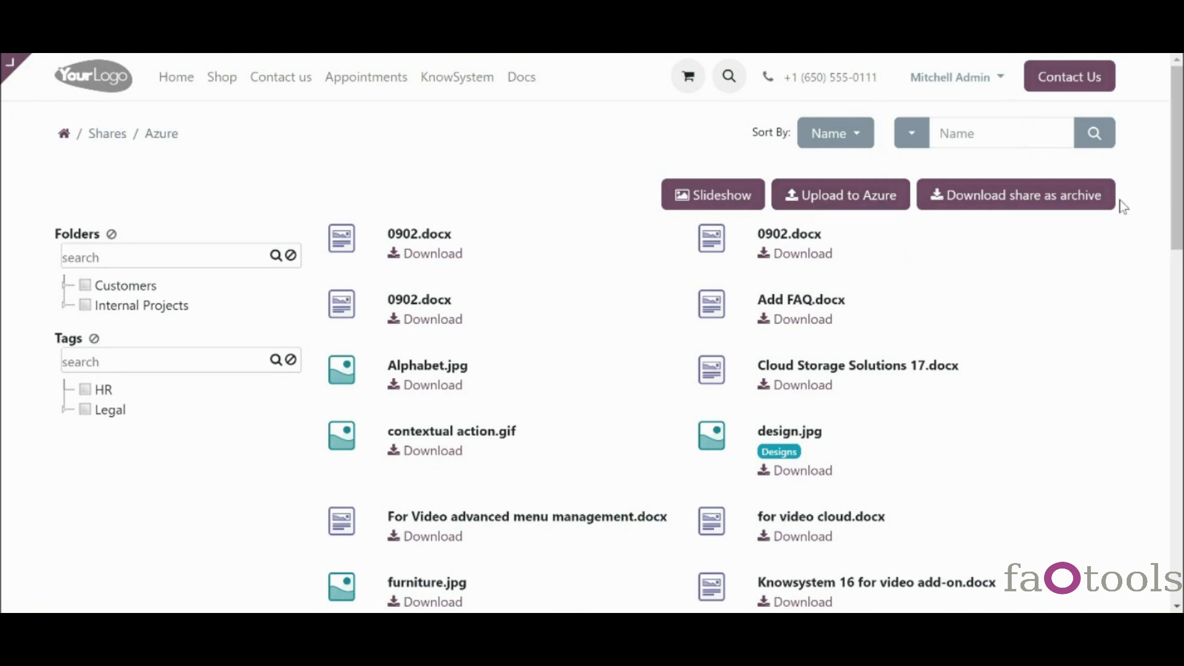
pyautogui.click(900, 130)
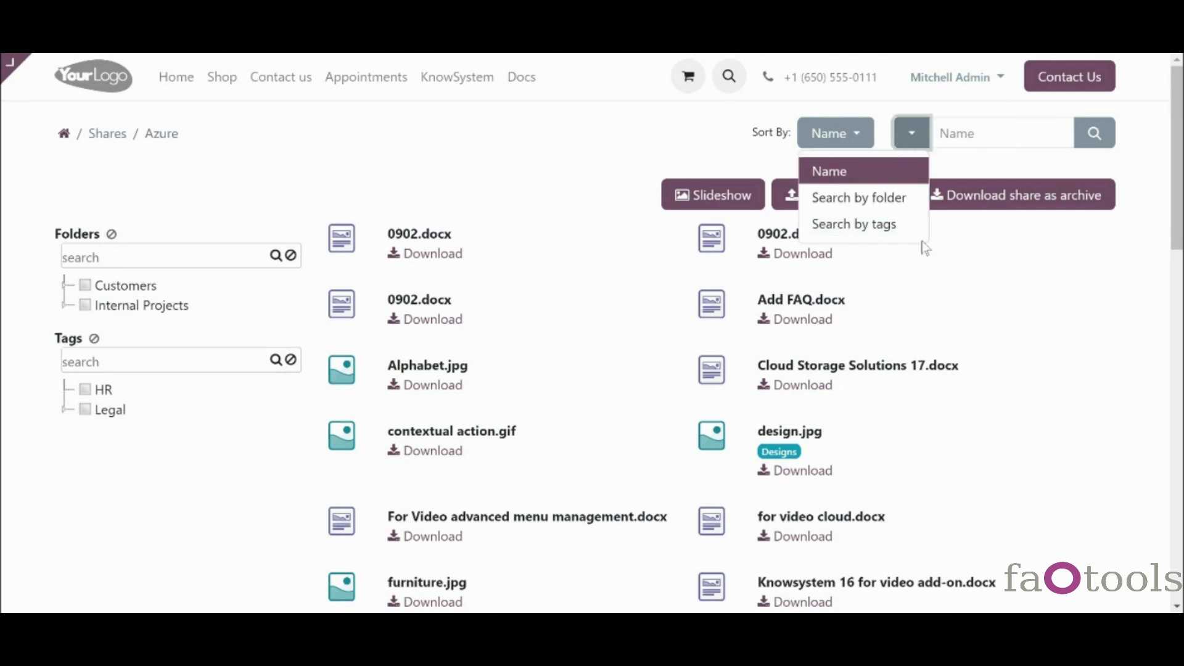
pyautogui.click(1027, 273)
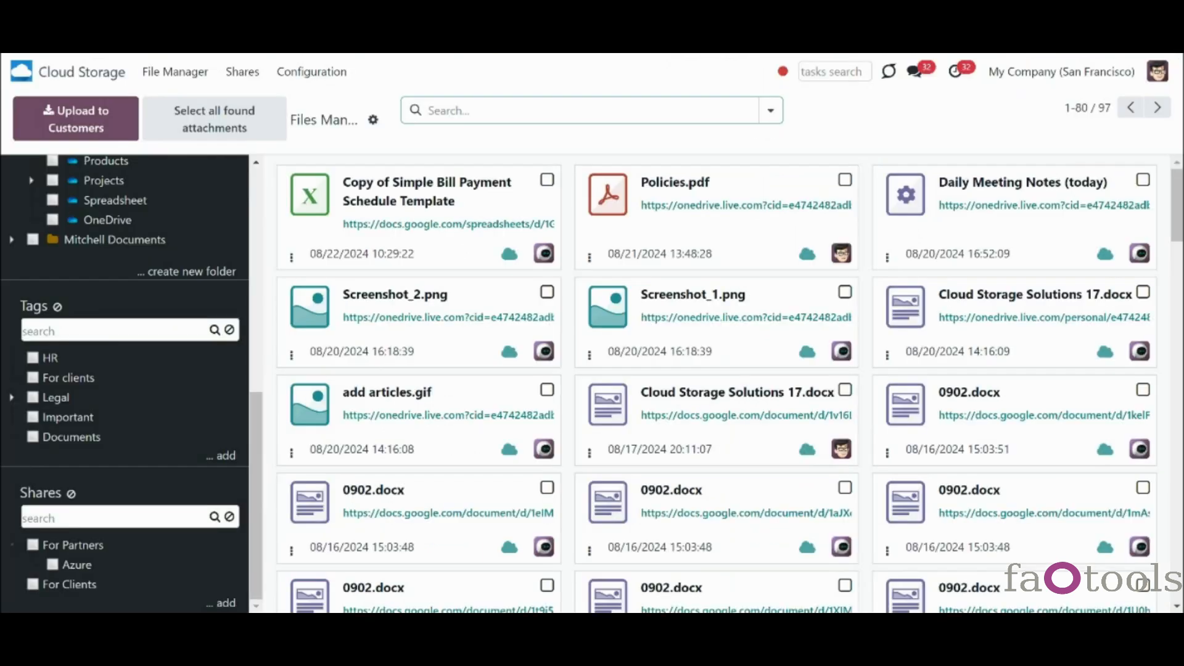
# - Add Share to the File Manager mass actions in Cloud Storage settings
pyautogui.click(305, 79)
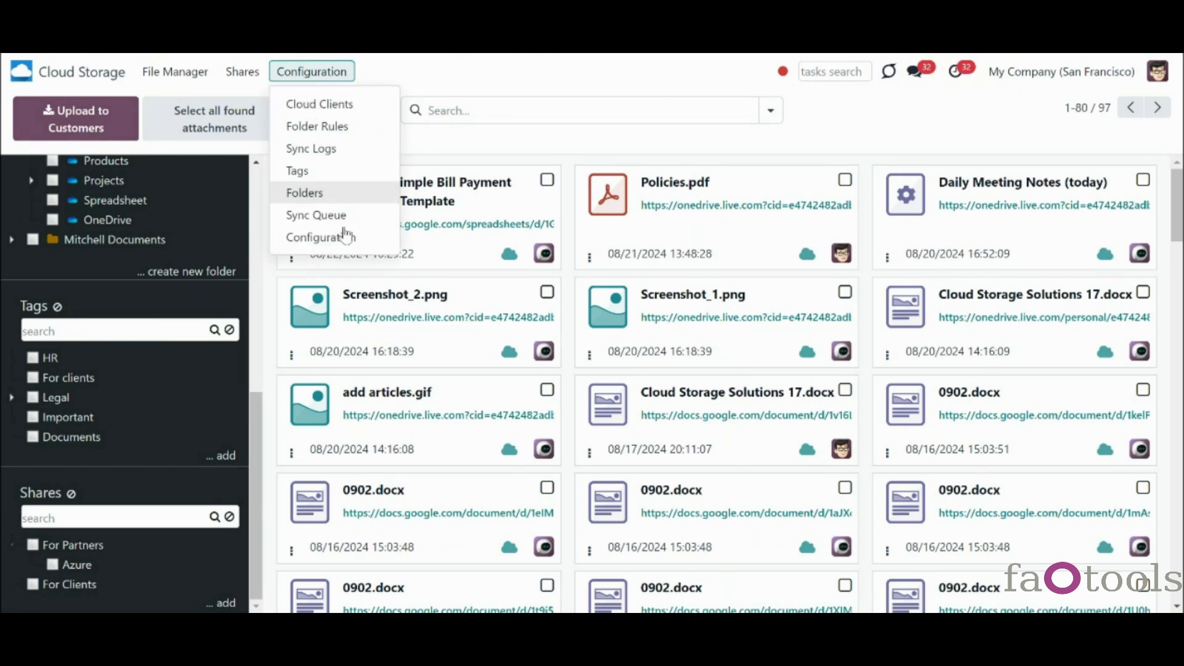
pyautogui.click(344, 238)
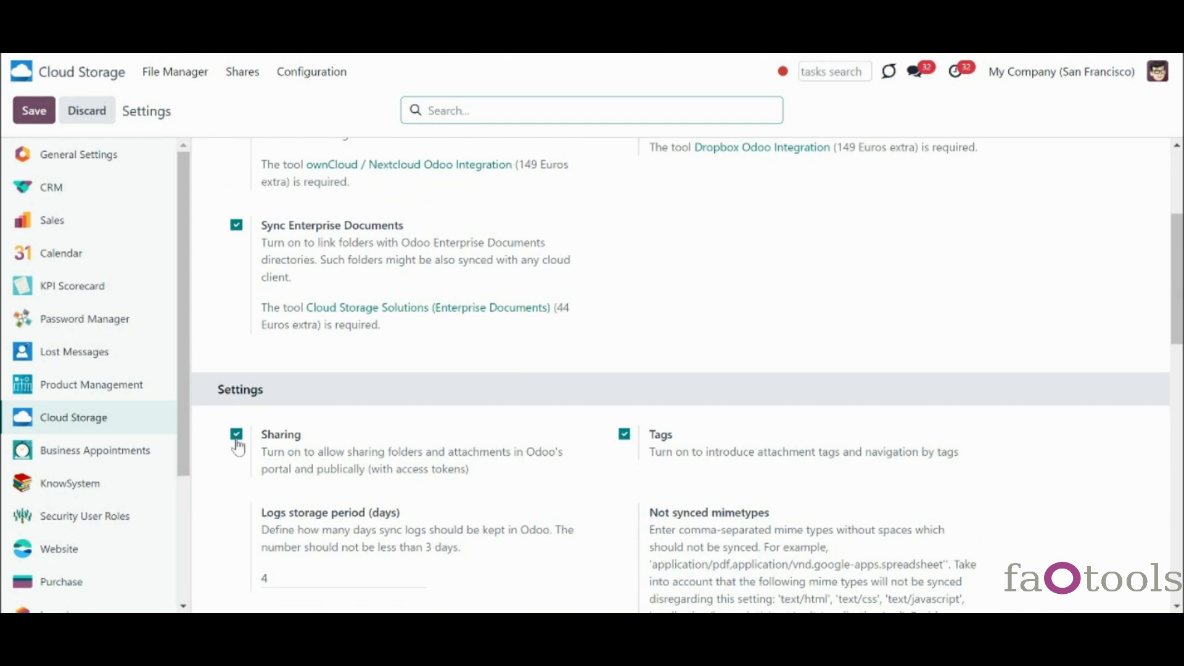
pyautogui.scroll(-8, 272, 492)
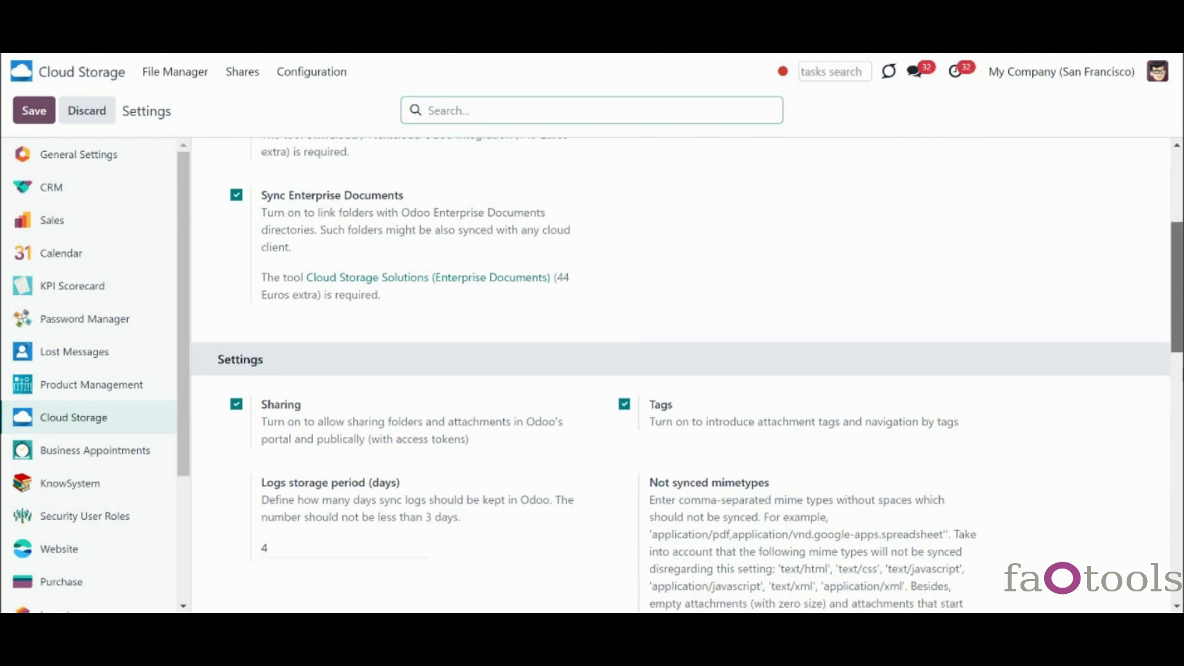
pyautogui.click(272, 488)
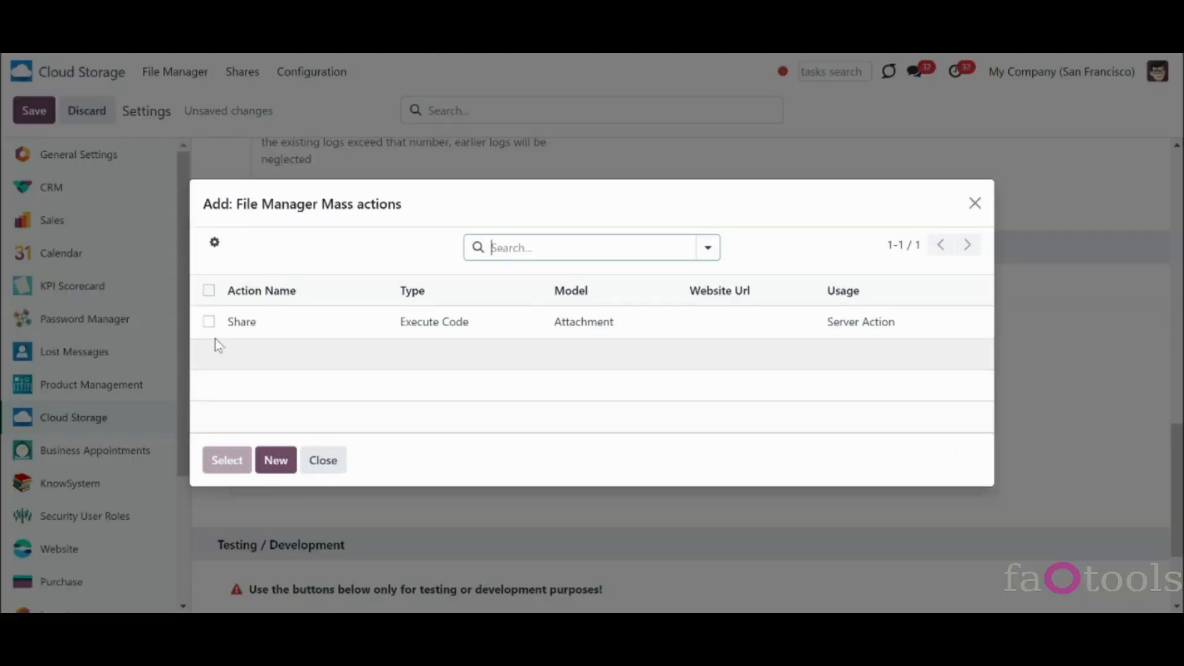
pyautogui.click(209, 318)
pyautogui.click(240, 458)
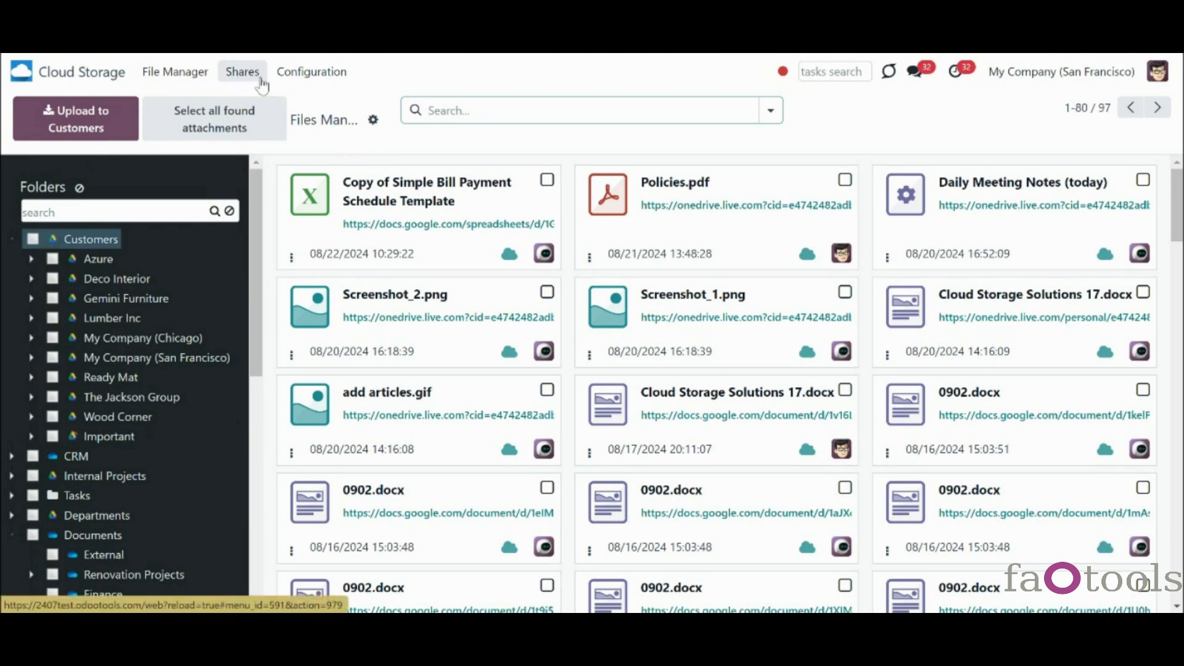
# - Select 0902.docx and both Cloud Storage Solutions 17.docx files, then dismiss the Share dialog
pyautogui.moveTo(258, 188); pyautogui.dragTo(293, 487)
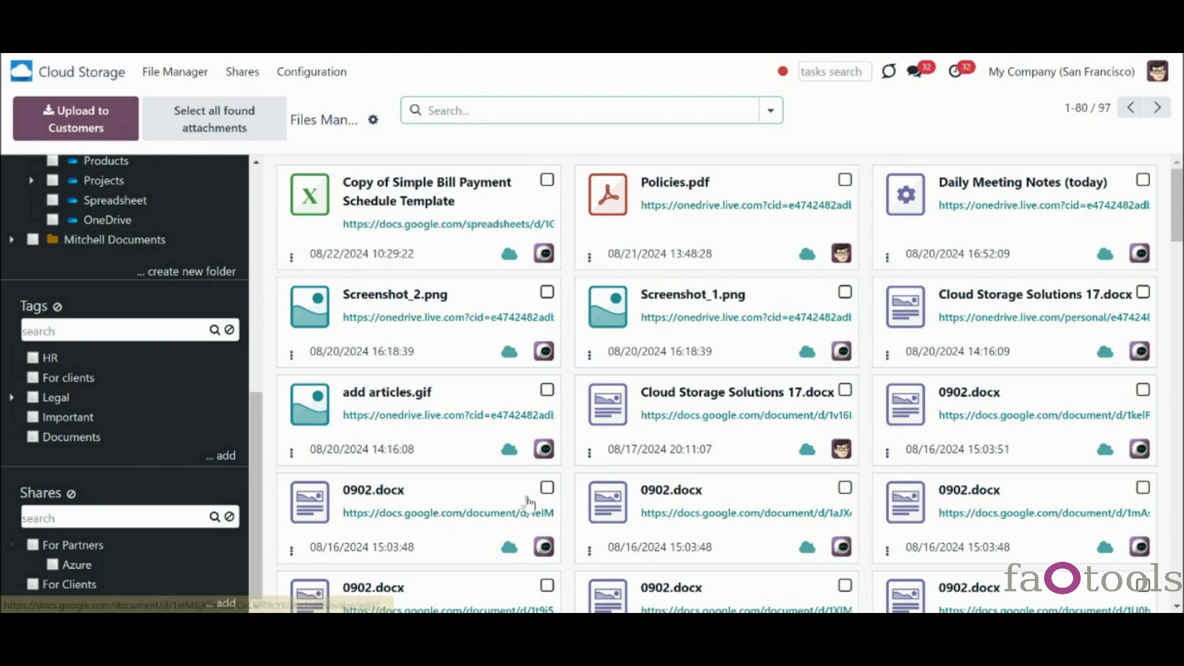
pyautogui.click(547, 488)
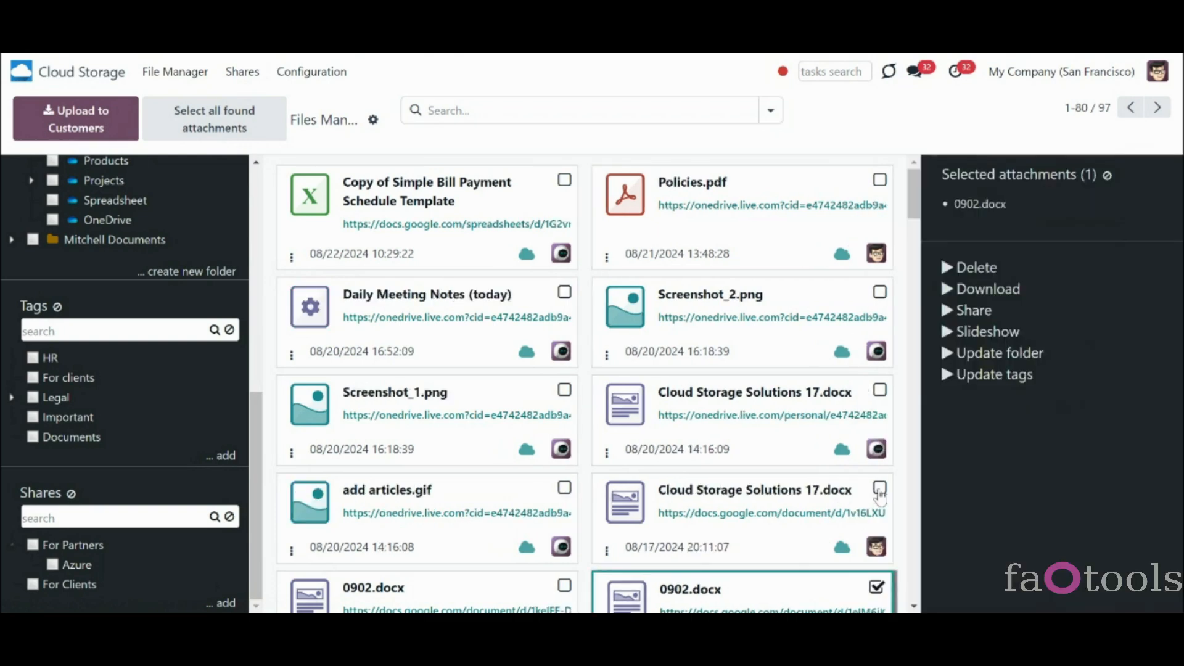
pyautogui.click(881, 489)
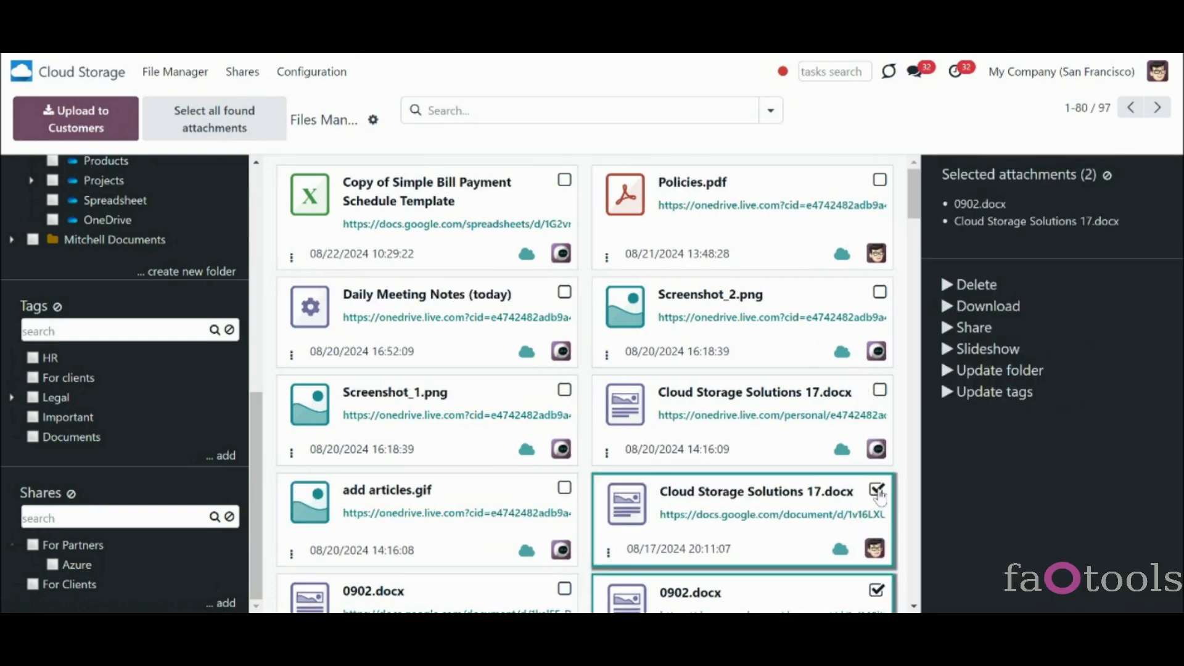
pyautogui.click(880, 392)
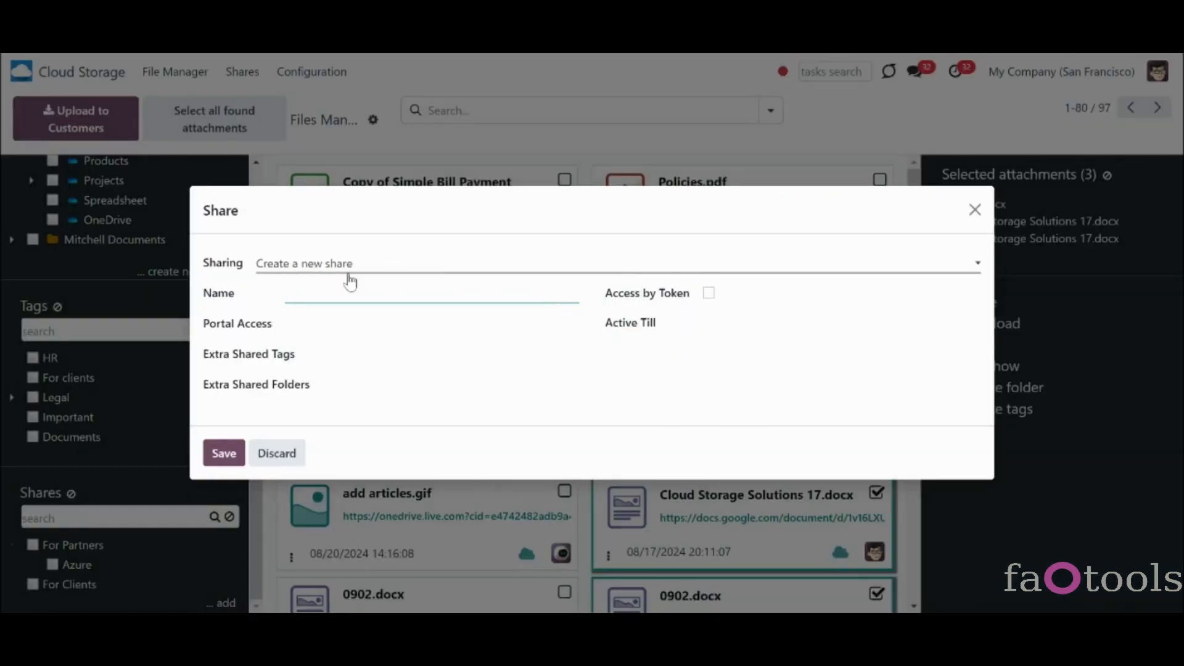
pyautogui.click(975, 210)
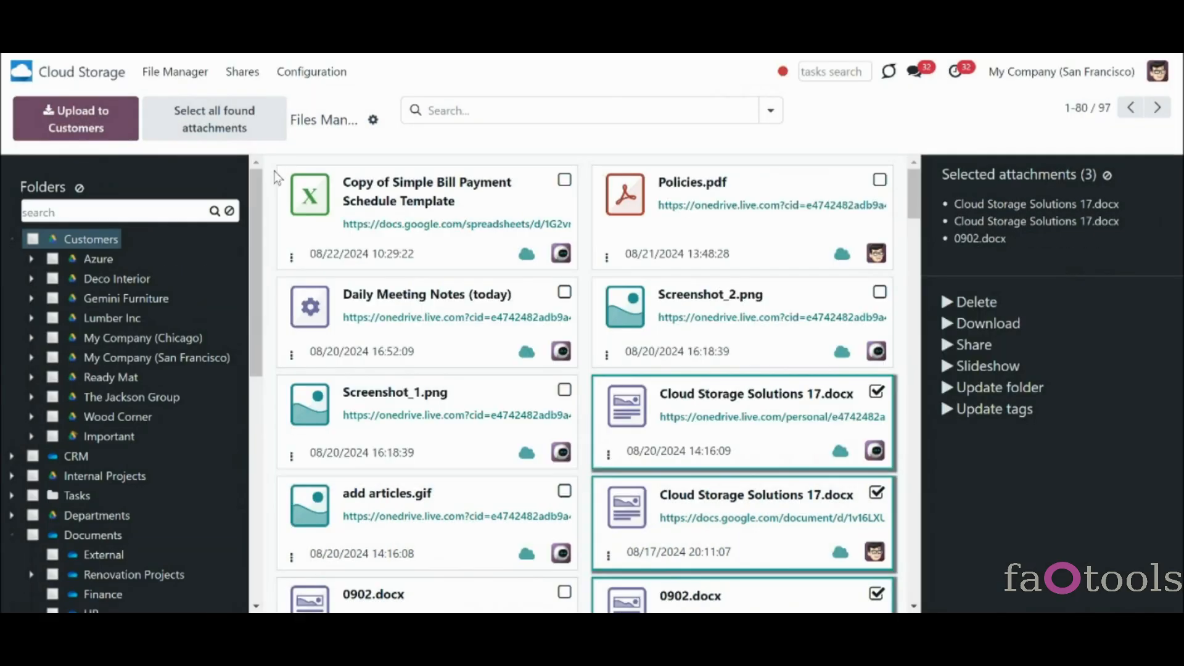
# - Create a new share named 'For new clients'
pyautogui.click(247, 72)
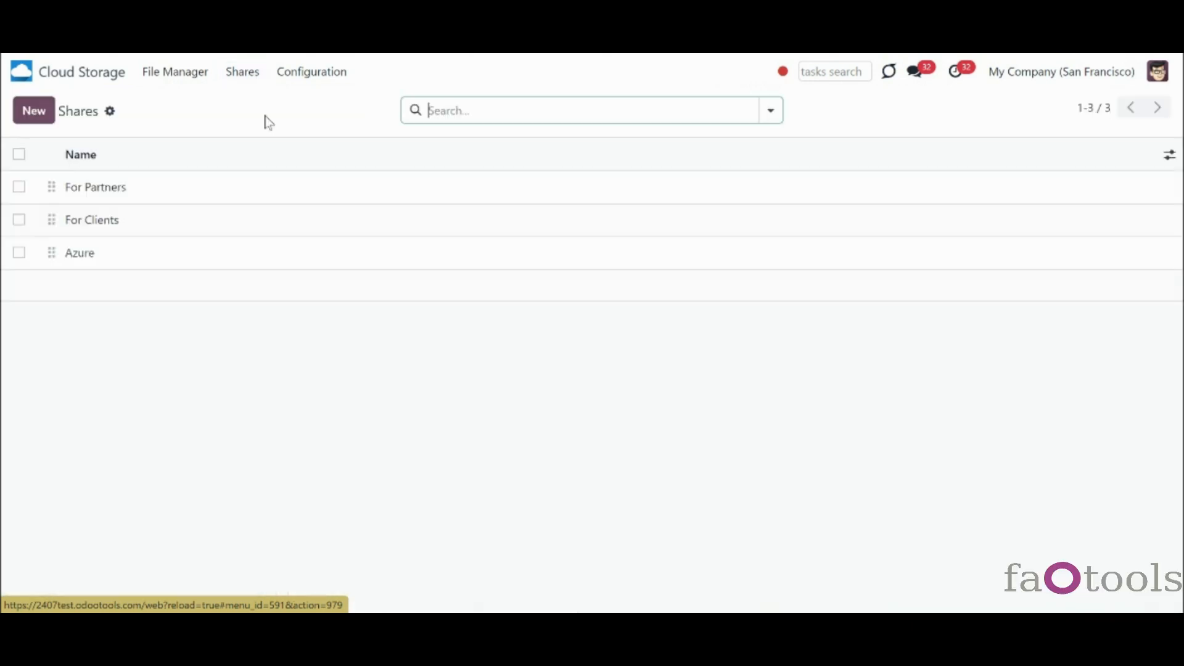
pyautogui.click(39, 115)
pyautogui.write('For new clients')
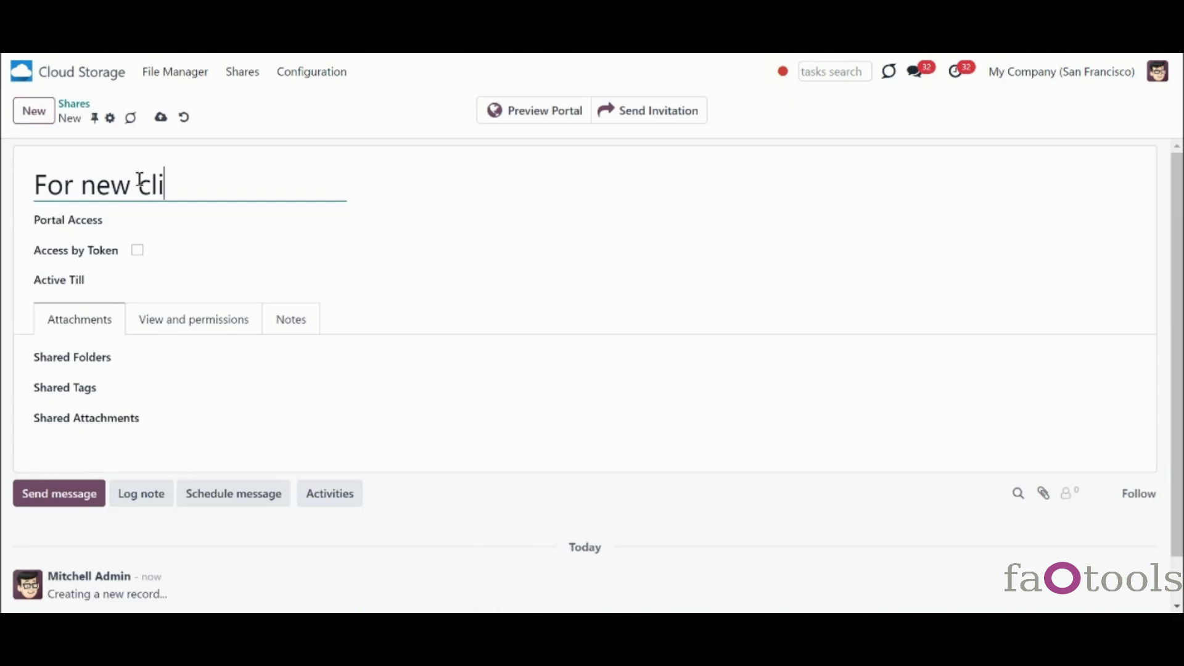
# - Grant portal access to four Azure and Deco Addict contacts and enable access by token
pyautogui.click(177, 217)
pyautogui.moveTo(191, 253); pyautogui.dragTo(257, 338)
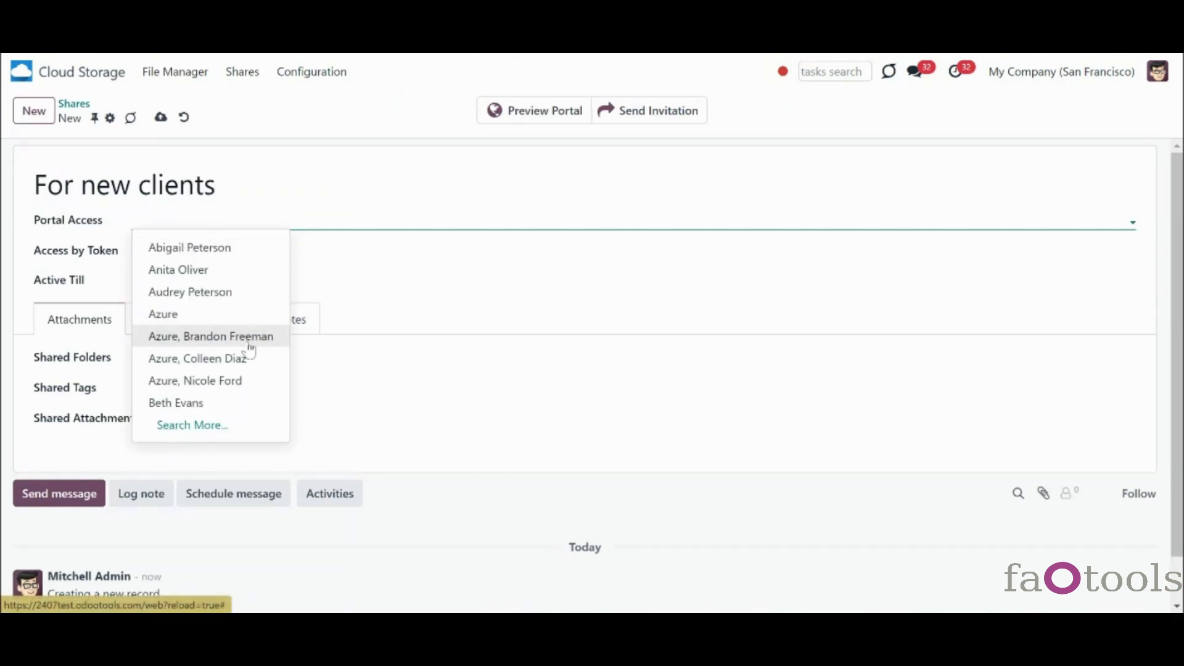
pyautogui.click(257, 336)
pyautogui.click(301, 214)
pyautogui.click(384, 404)
pyautogui.click(470, 220)
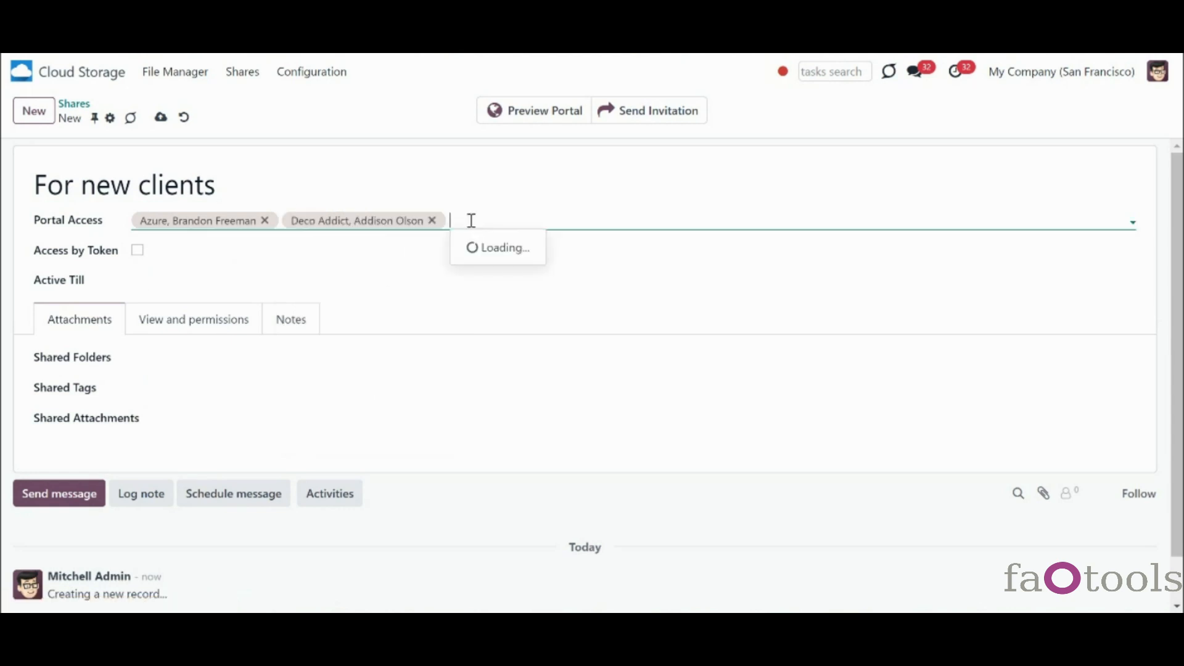
pyautogui.click(516, 381)
pyautogui.click(587, 219)
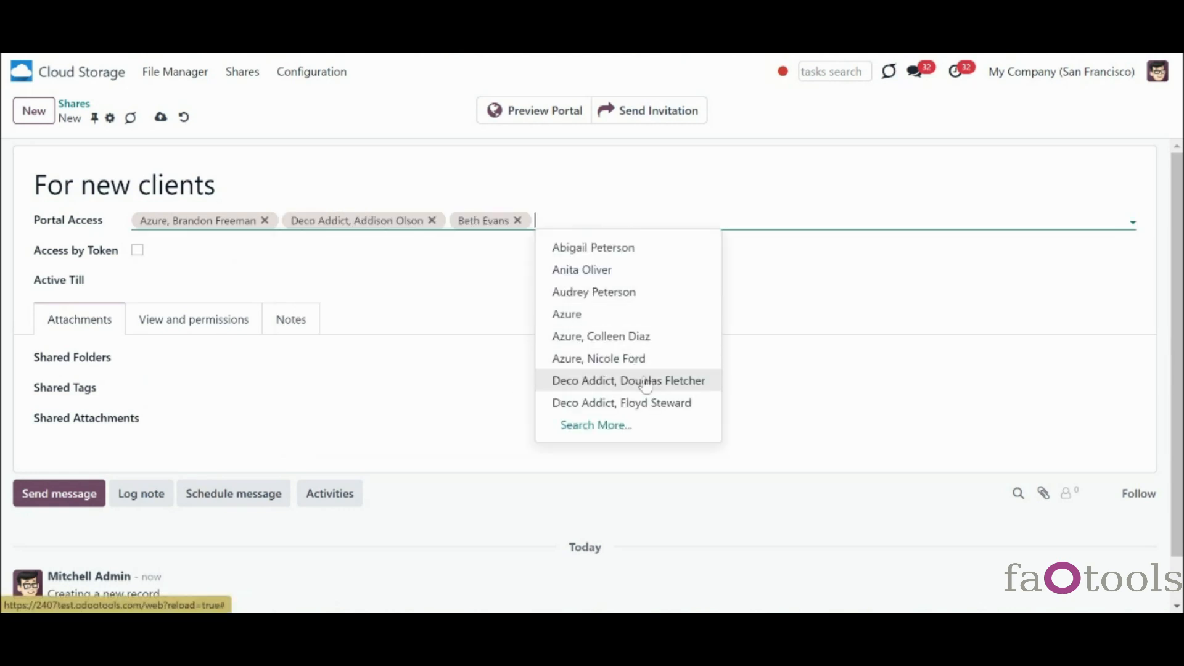
pyautogui.click(627, 381)
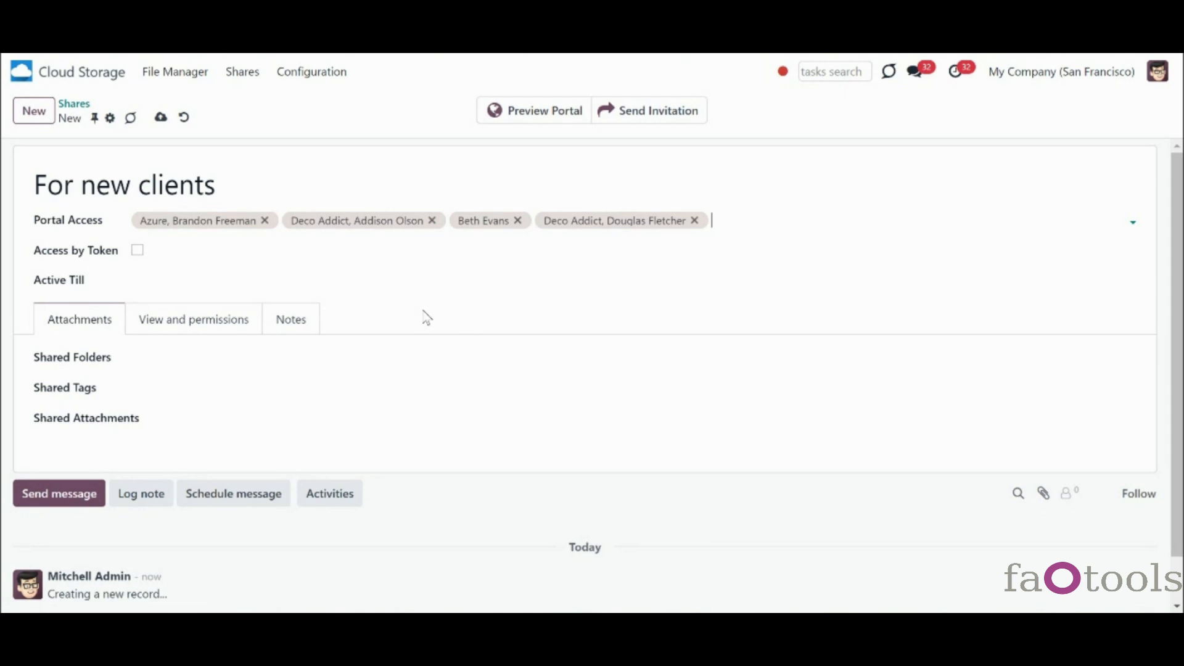
pyautogui.click(138, 251)
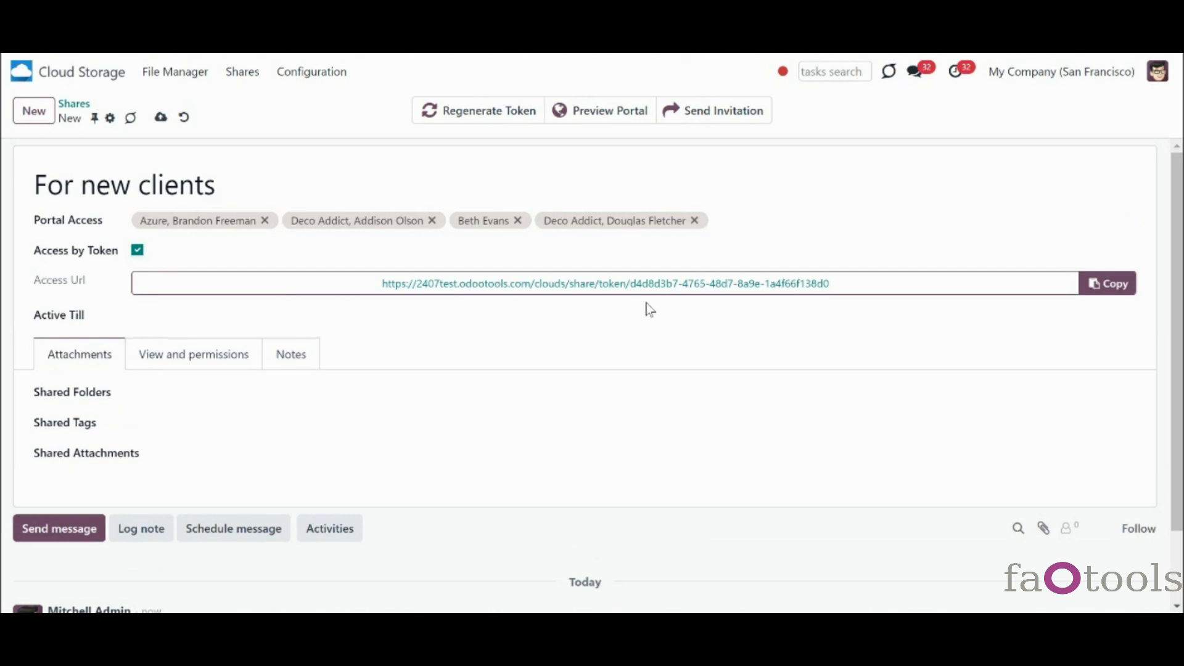
# - Copy the share's access URL and set it to expire on 08/30/2024
pyautogui.click(1128, 299)
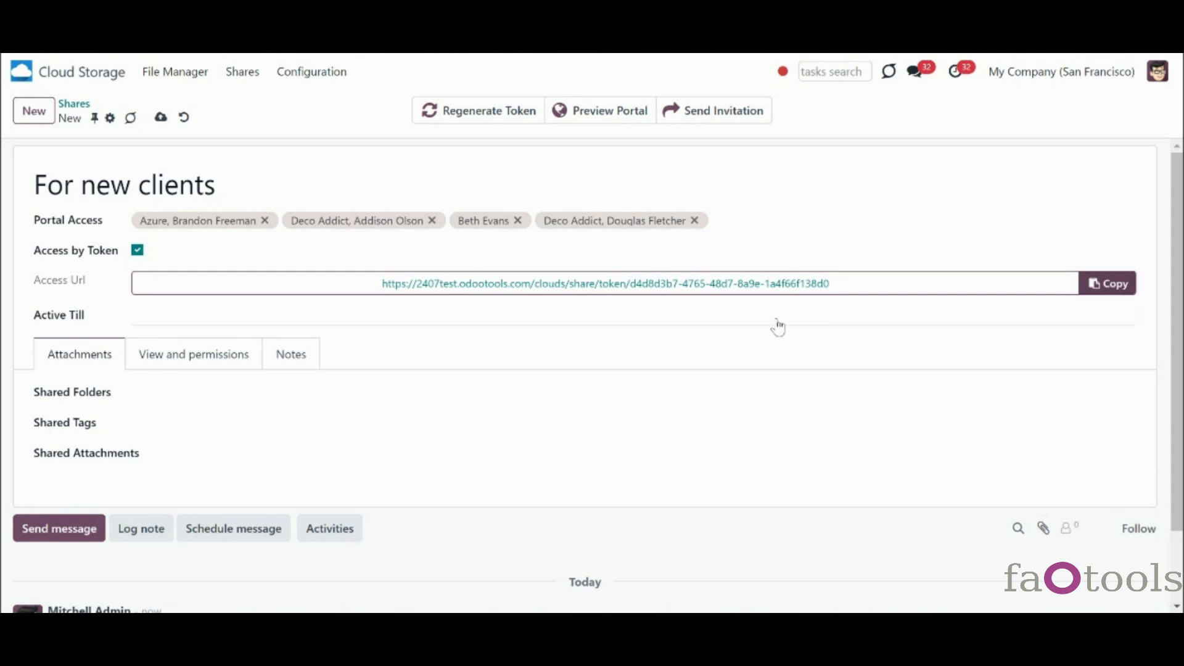
pyautogui.click(212, 322)
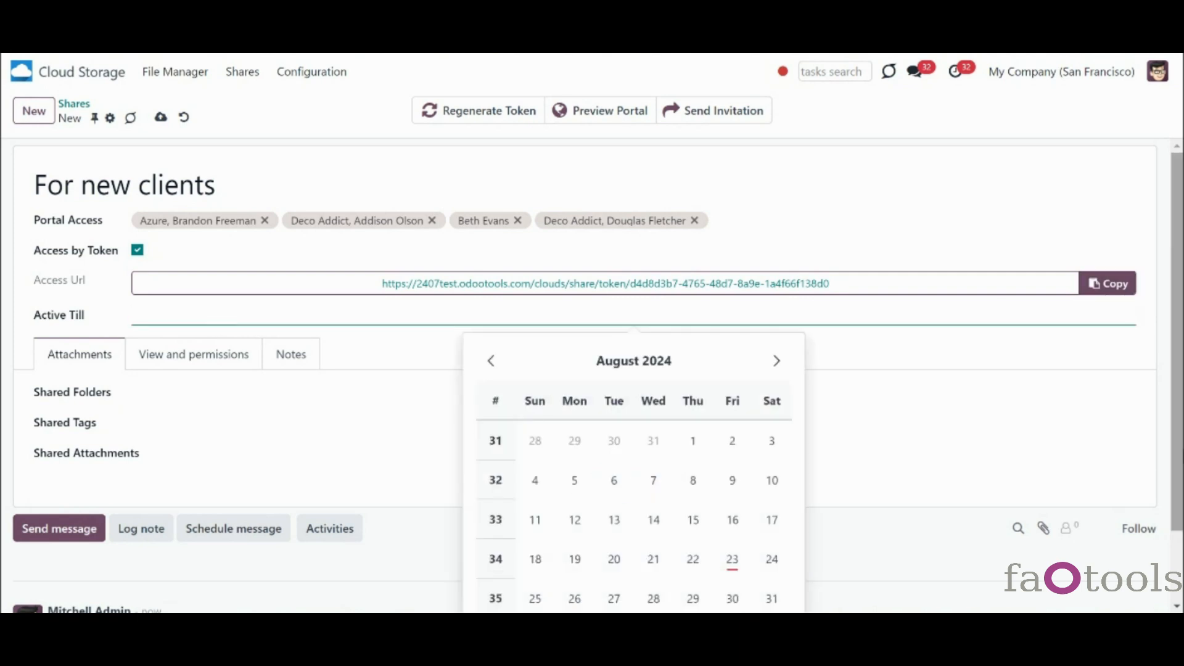
pyautogui.scroll(-1, 1158, 481)
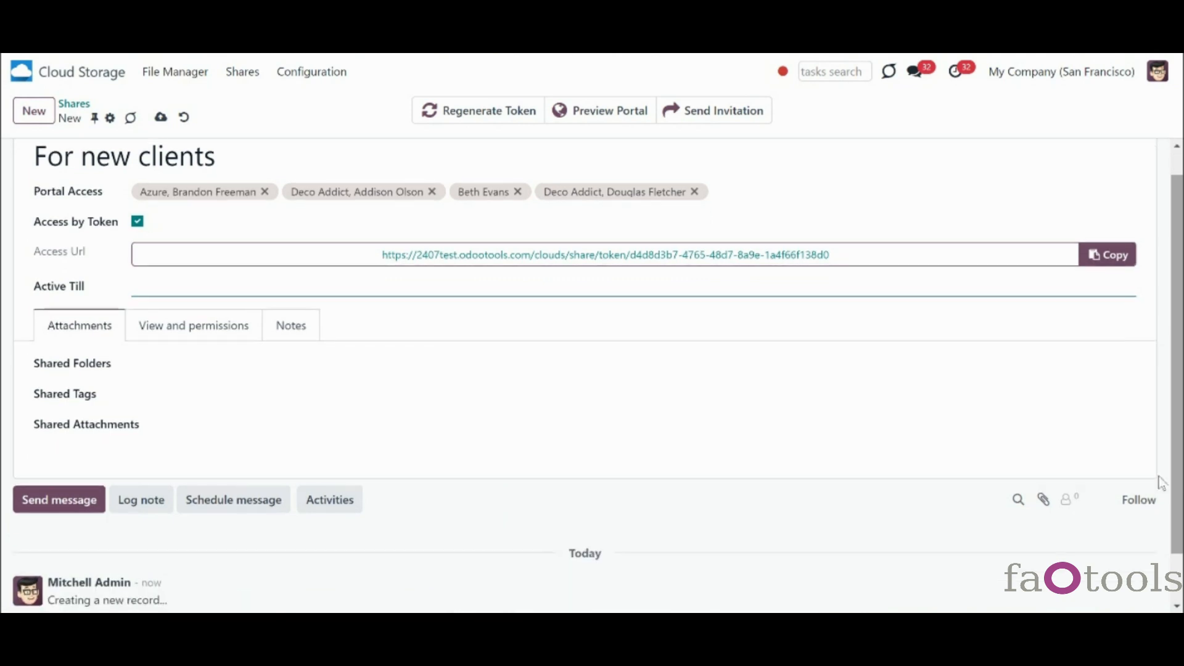
pyautogui.click(196, 294)
pyautogui.click(732, 569)
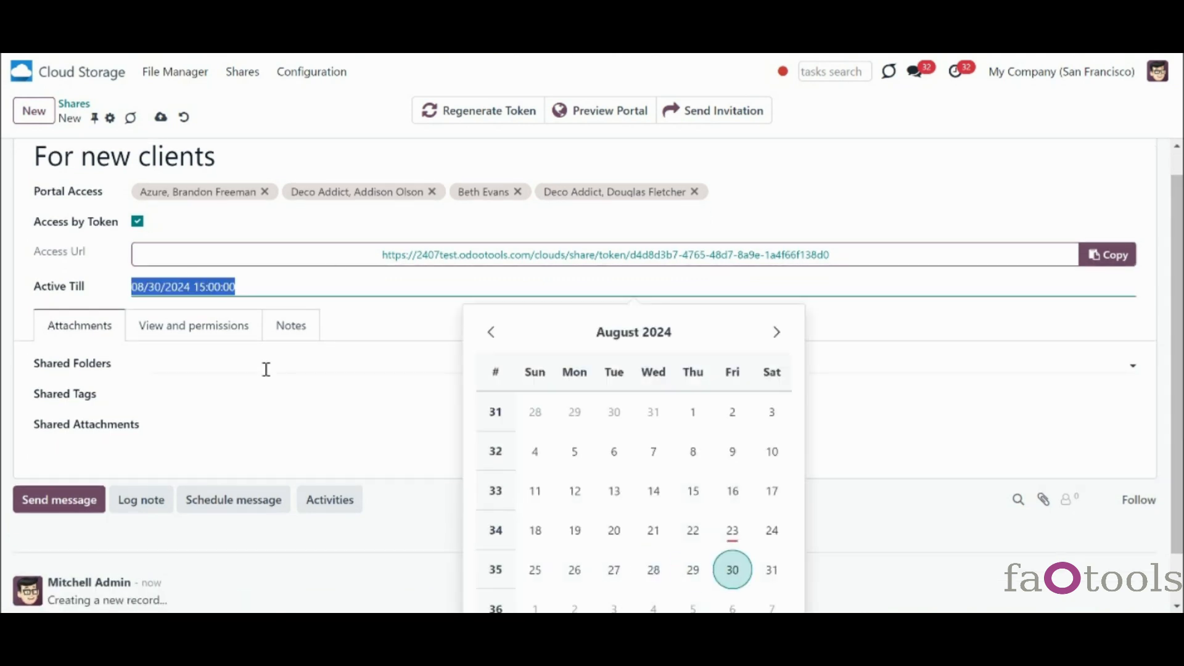
pyautogui.click(195, 373)
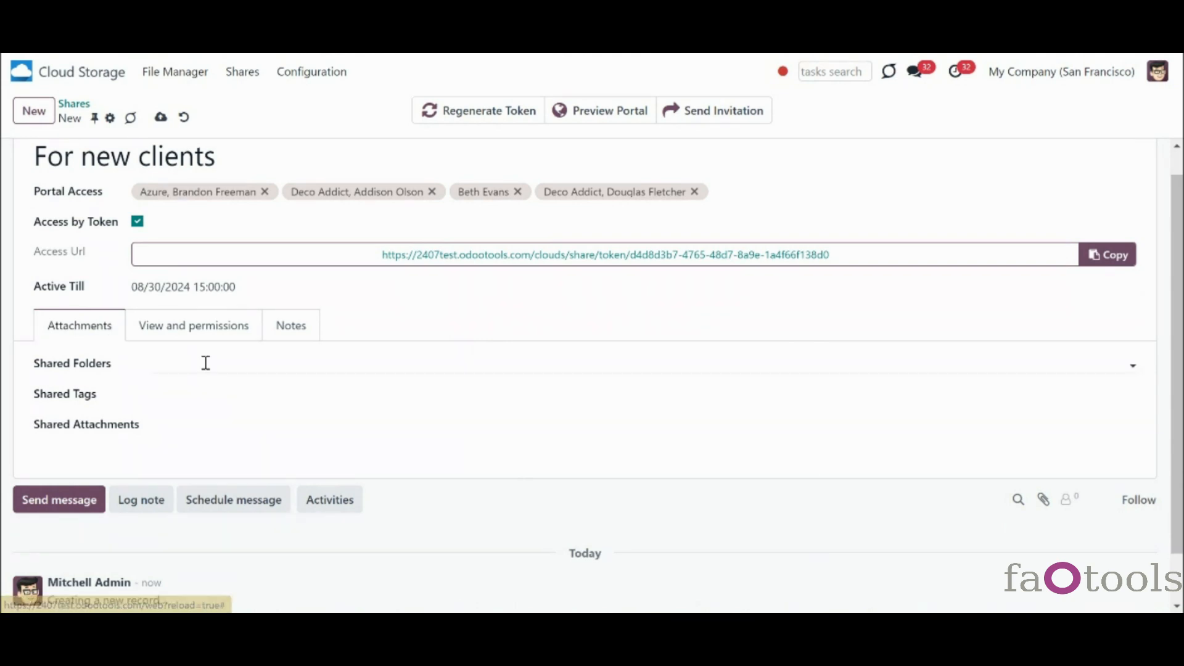
# - Share the Customers/Azure/Sales Order folder, the For clients and Legal tags, and Policies.pdf
pyautogui.click(208, 369)
pyautogui.click(220, 392)
pyautogui.click(335, 394)
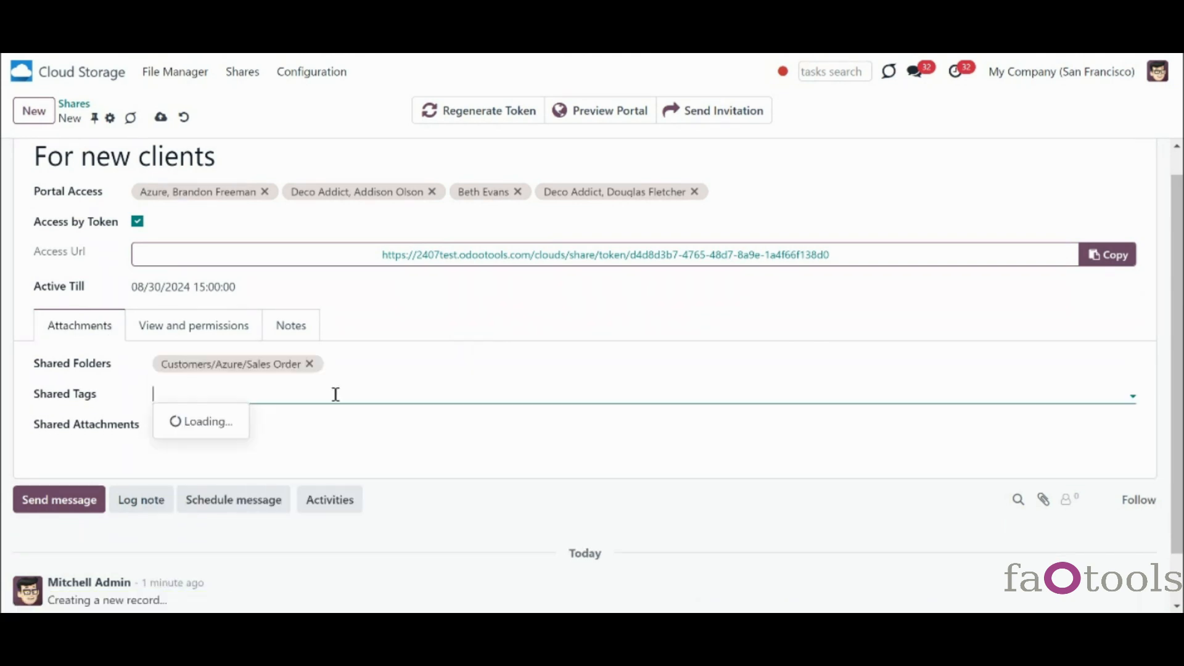
pyautogui.click(219, 258)
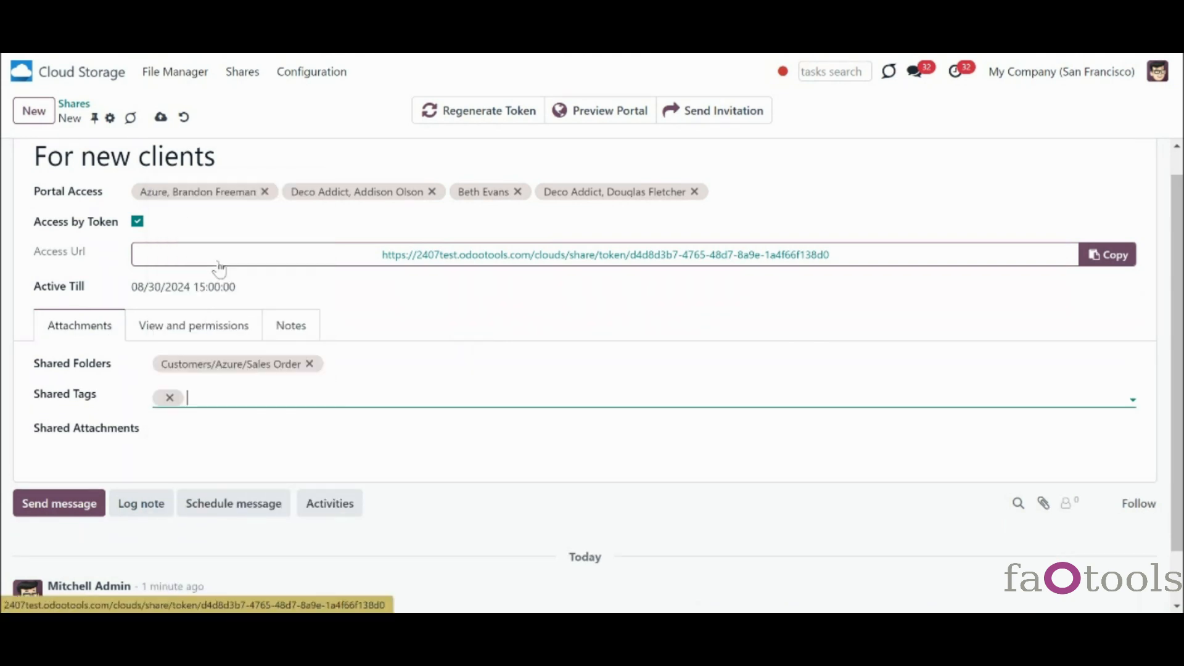
pyautogui.click(339, 397)
pyautogui.click(252, 424)
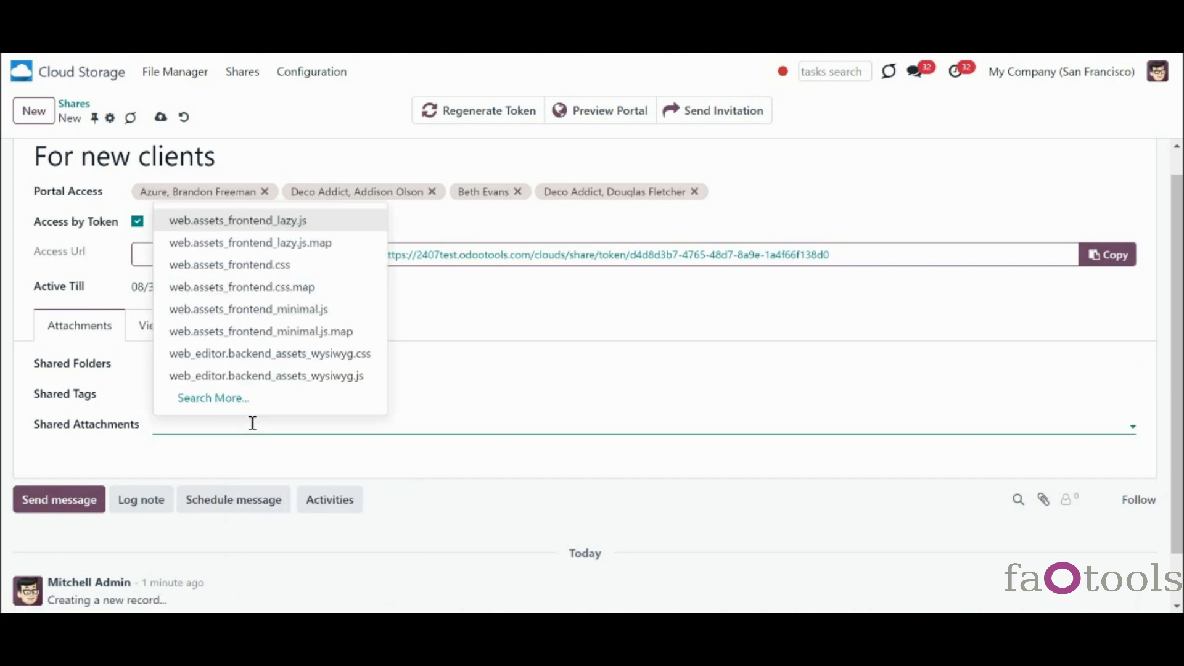
pyautogui.write('pol')
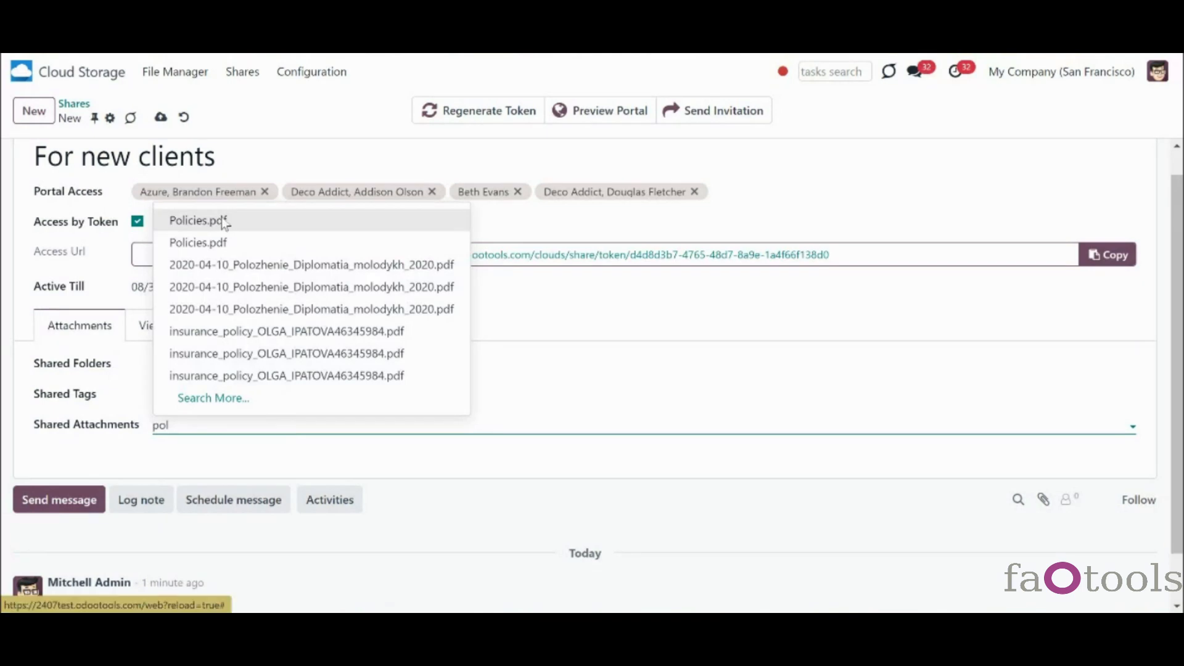
pyautogui.click(222, 220)
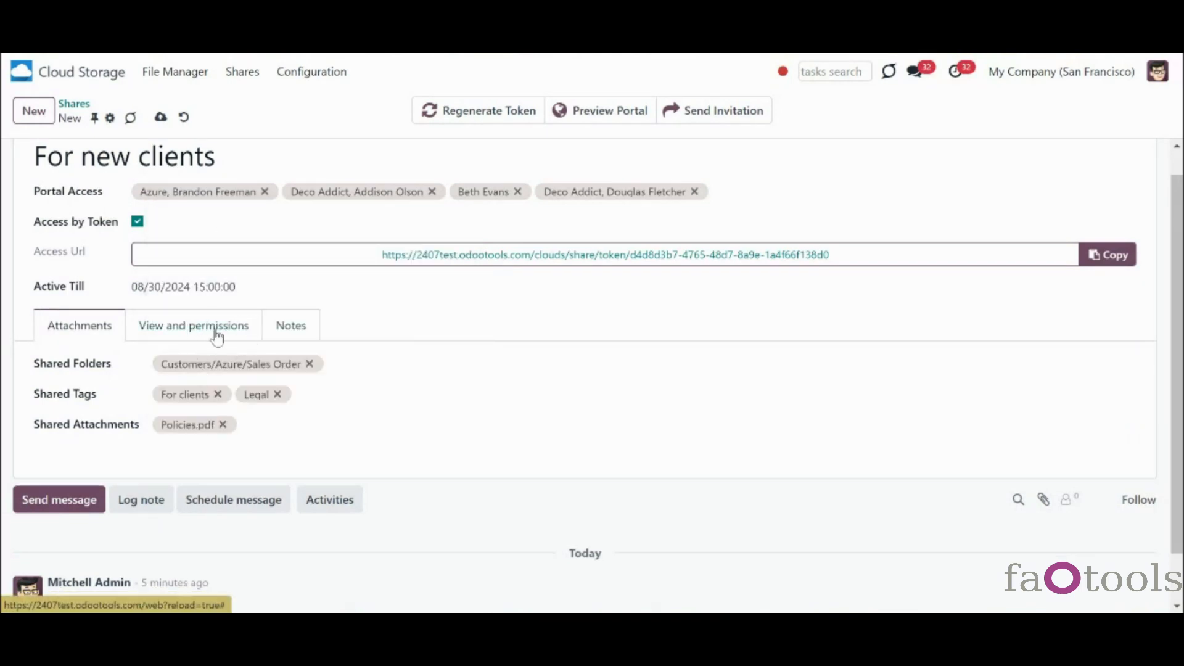
pyautogui.click(217, 333)
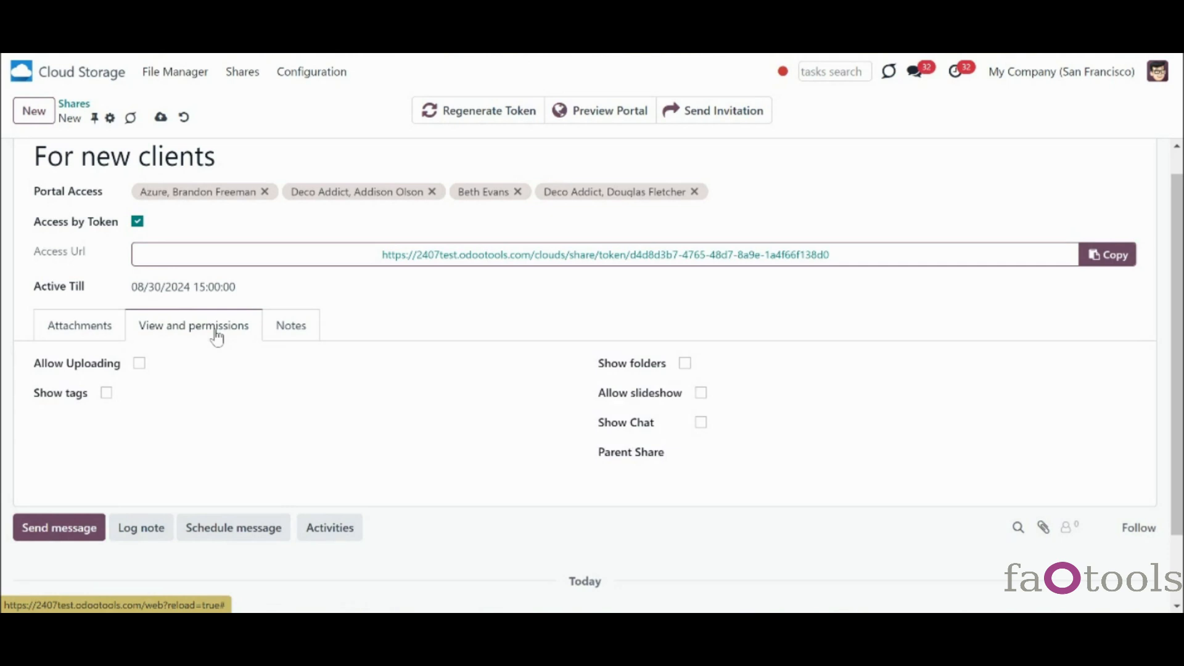
# - Allow portal users to upload files into Customers/Azure/Sales Order
pyautogui.click(139, 365)
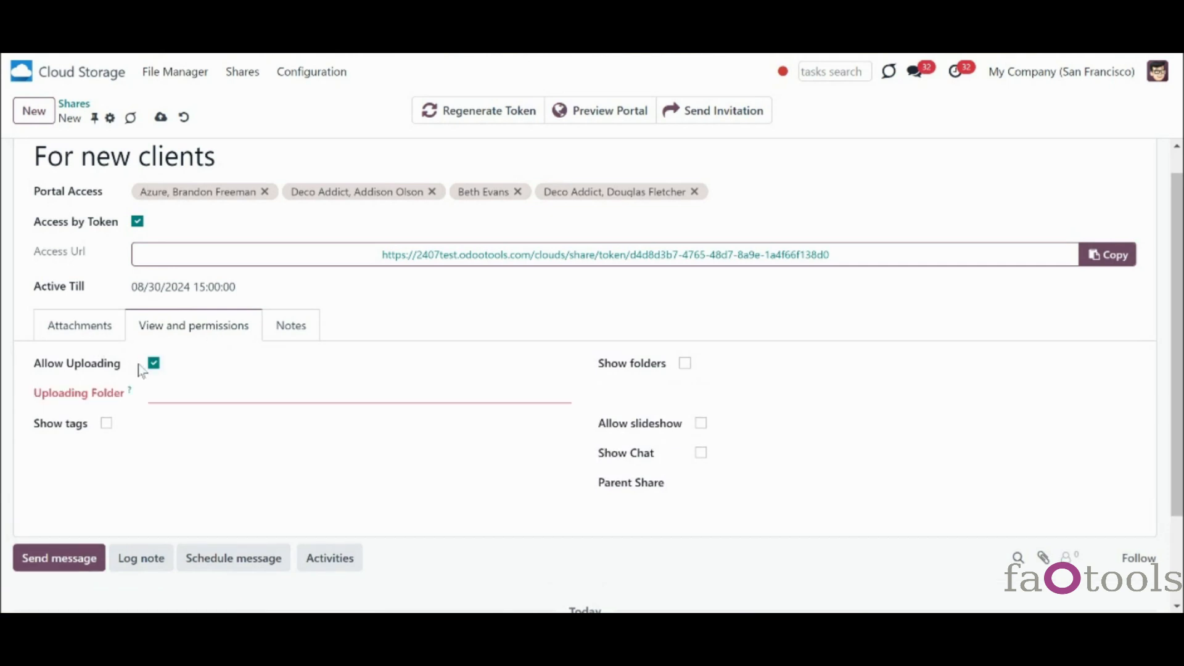
pyautogui.click(174, 394)
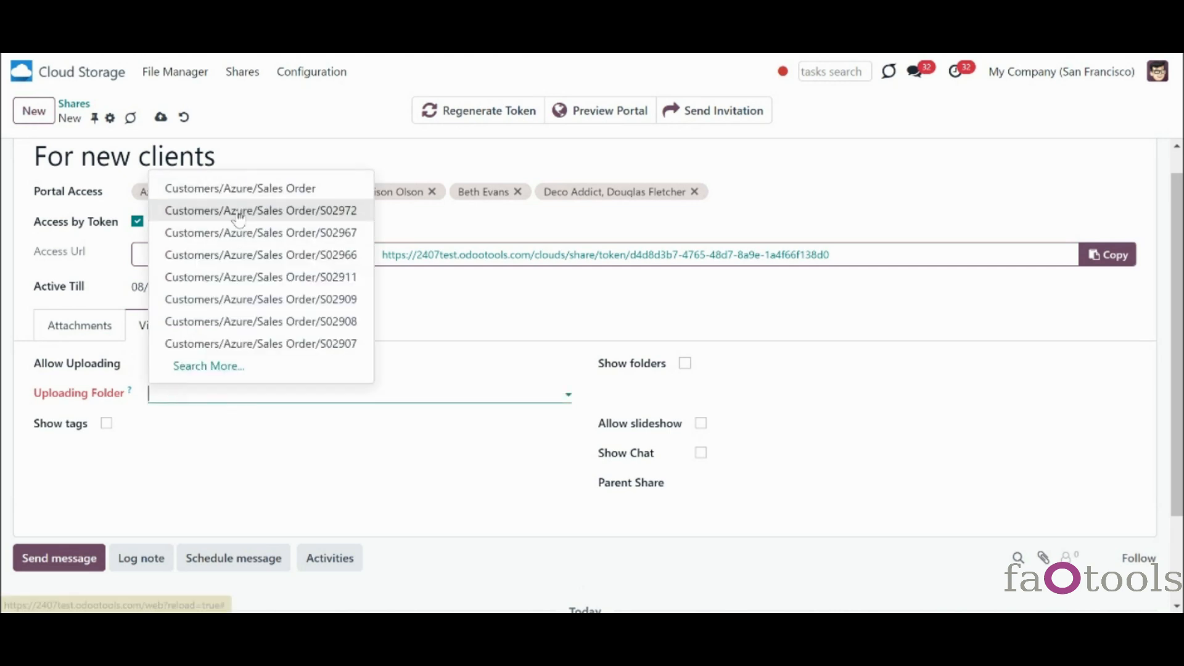
pyautogui.click(236, 193)
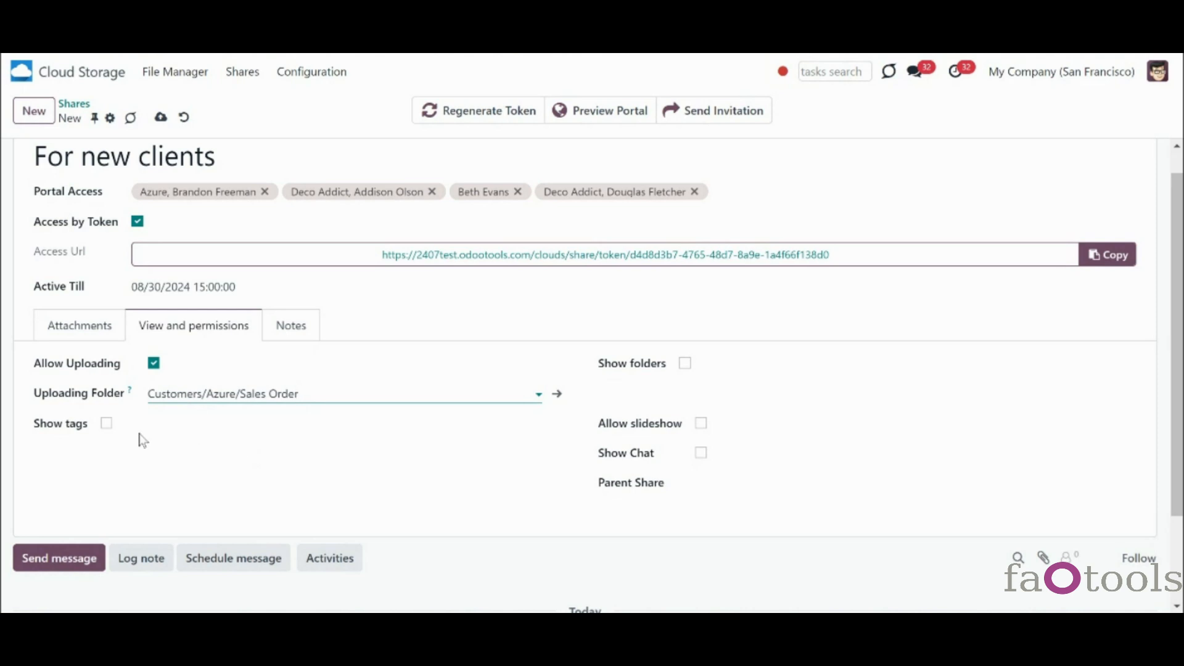
# - Show tags and folders on the portal, allow adding and searching them, and enable slideshow and chat
pyautogui.click(106, 426)
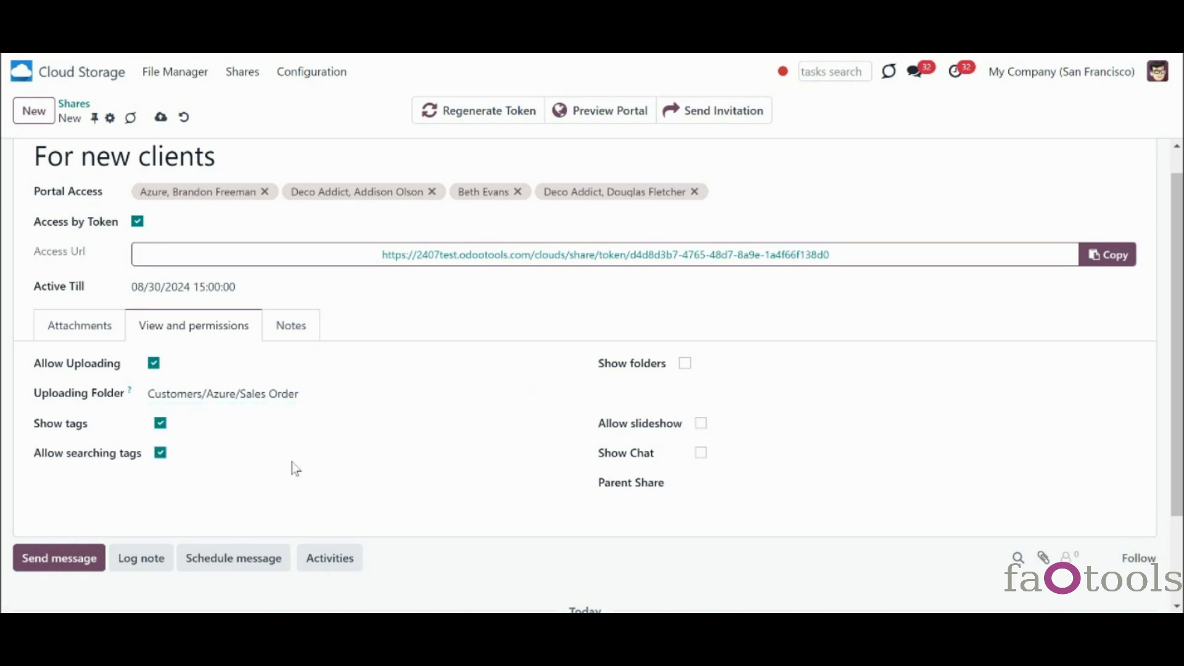
pyautogui.click(158, 455)
pyautogui.click(665, 367)
pyautogui.click(161, 488)
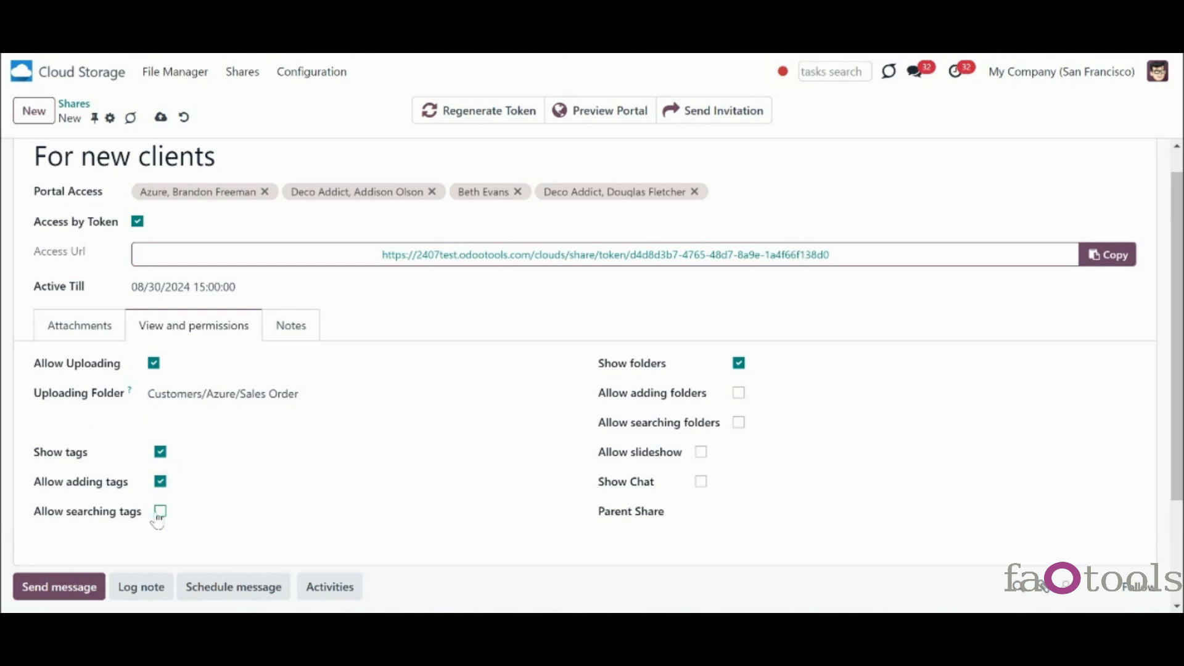
pyautogui.click(158, 517)
pyautogui.click(739, 395)
pyautogui.click(739, 424)
pyautogui.click(702, 456)
pyautogui.click(702, 483)
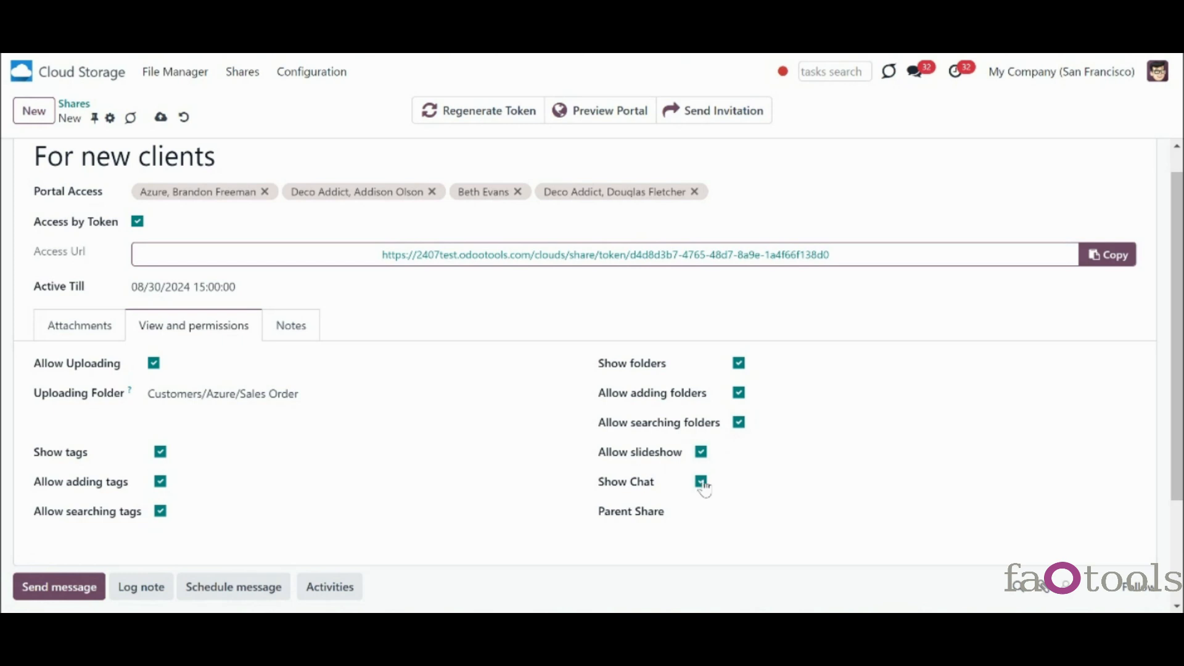
# - Check the August note, save the For new clients share, and open the For Partners share's actions
pyautogui.click(298, 333)
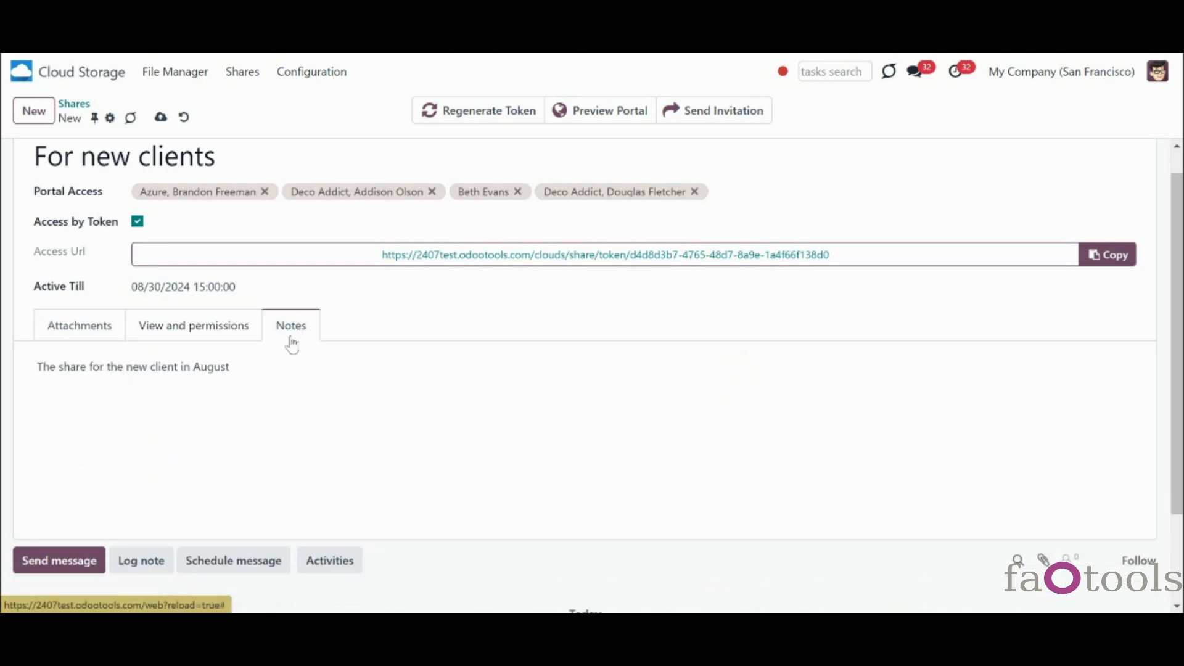
pyautogui.tripleClick(238, 368)
pyautogui.click(238, 367)
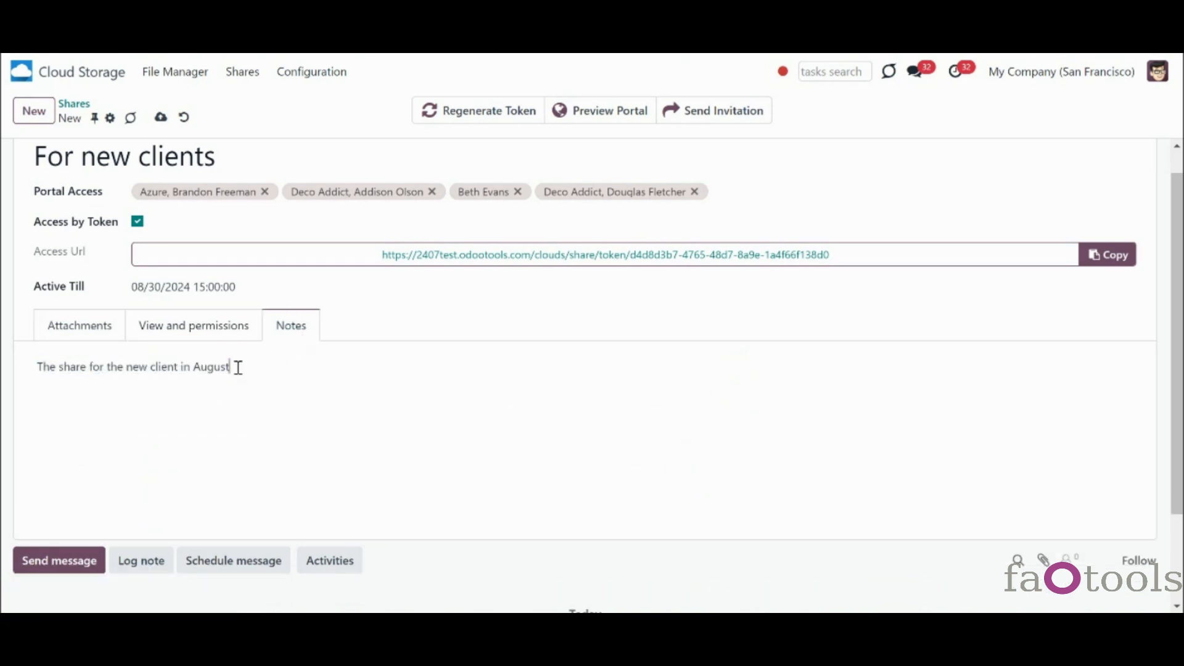
pyautogui.click(160, 118)
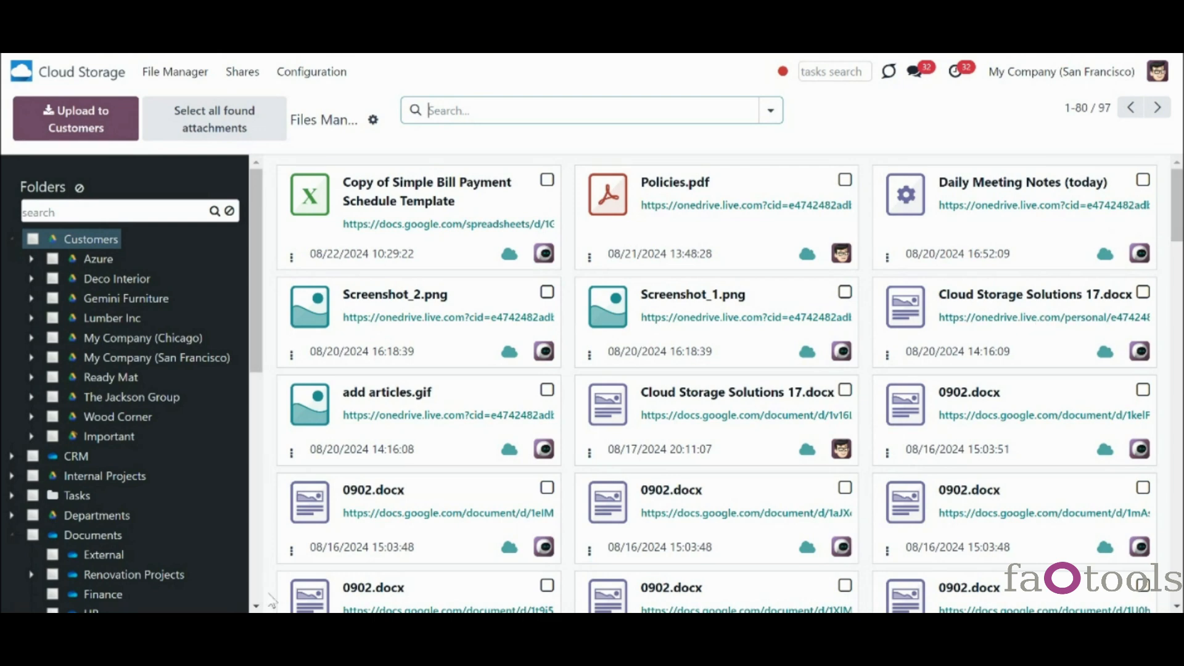
pyautogui.scroll(-10, 240, 595)
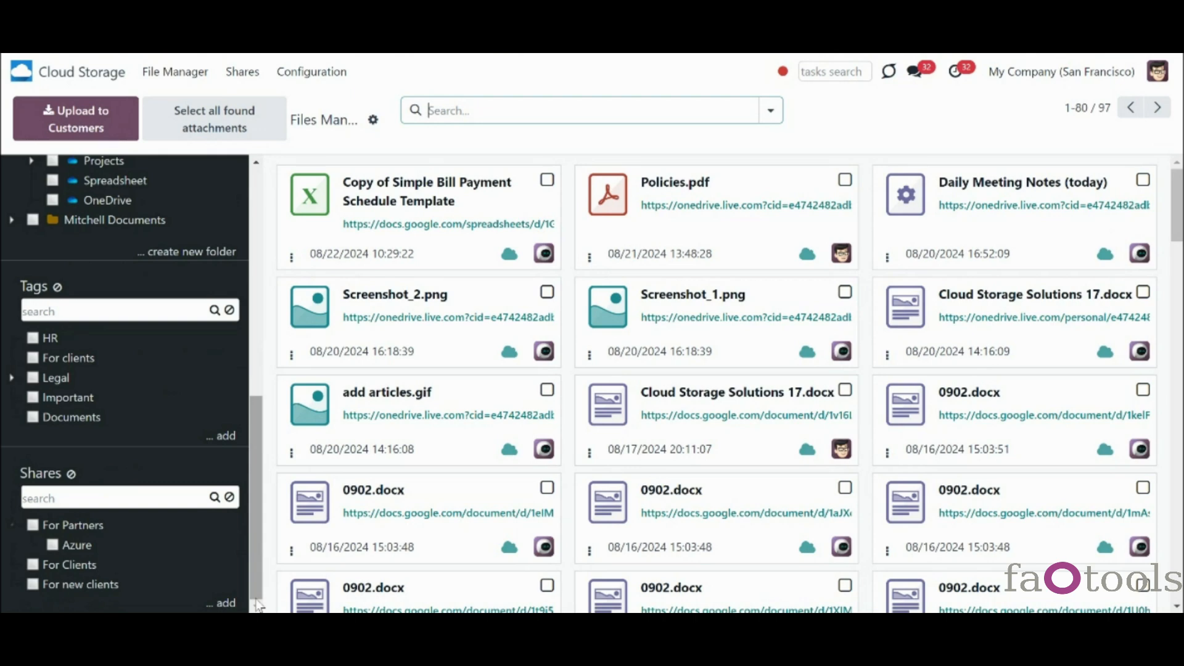
pyautogui.rightClick(66, 526)
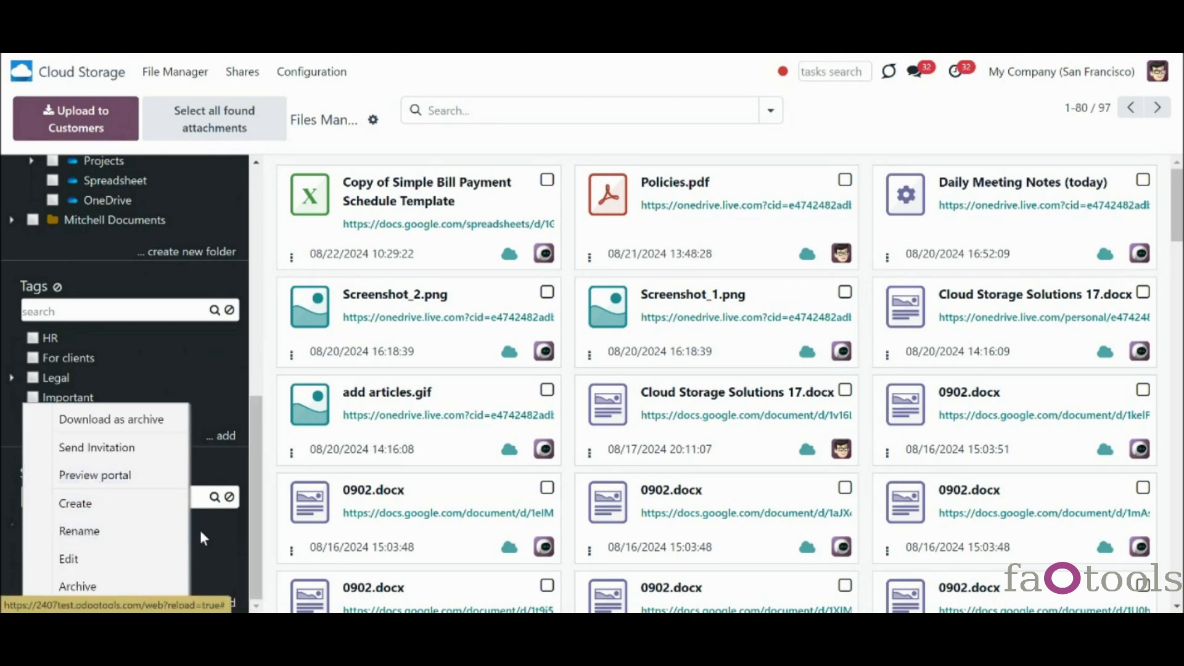
# - Try a shares search for 'azure' and the For Partners filter, clear both, then add a share named New
pyautogui.click(250, 494)
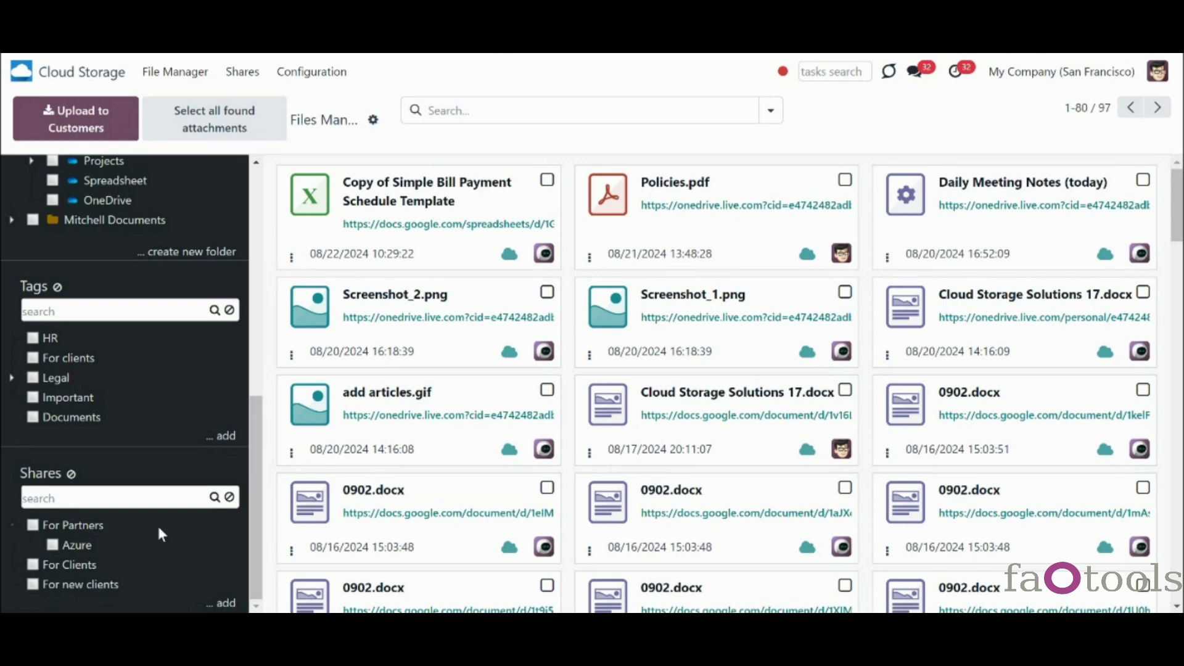
pyautogui.click(134, 493)
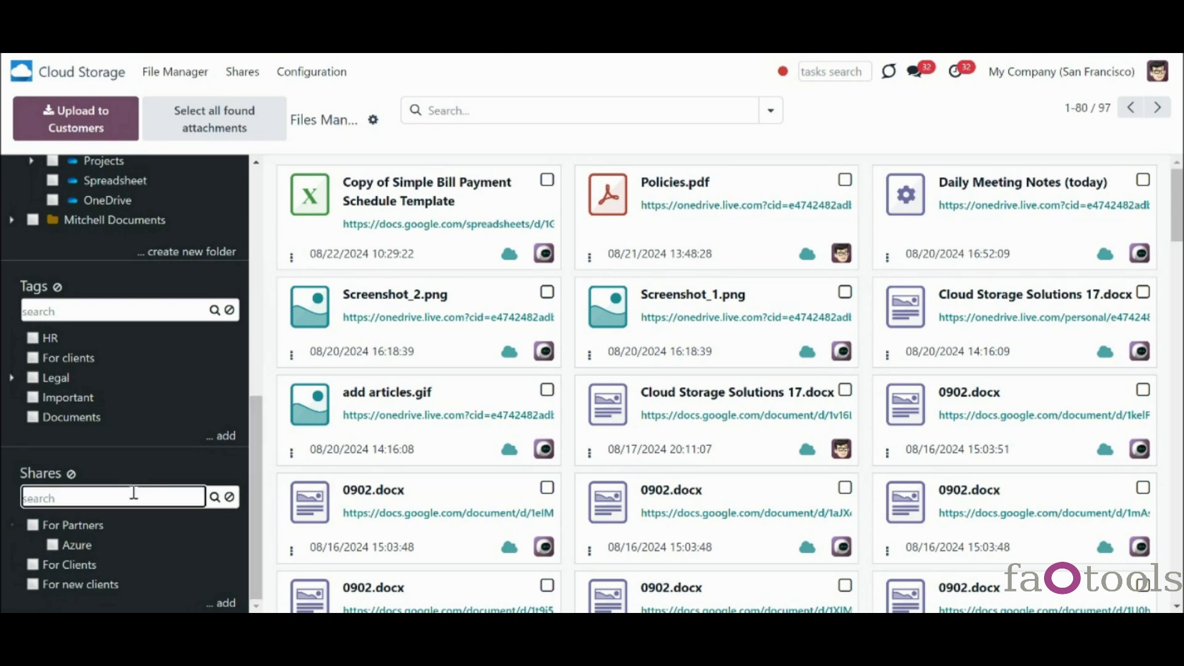
pyautogui.write('azure')
pyautogui.click(229, 498)
pyautogui.click(33, 526)
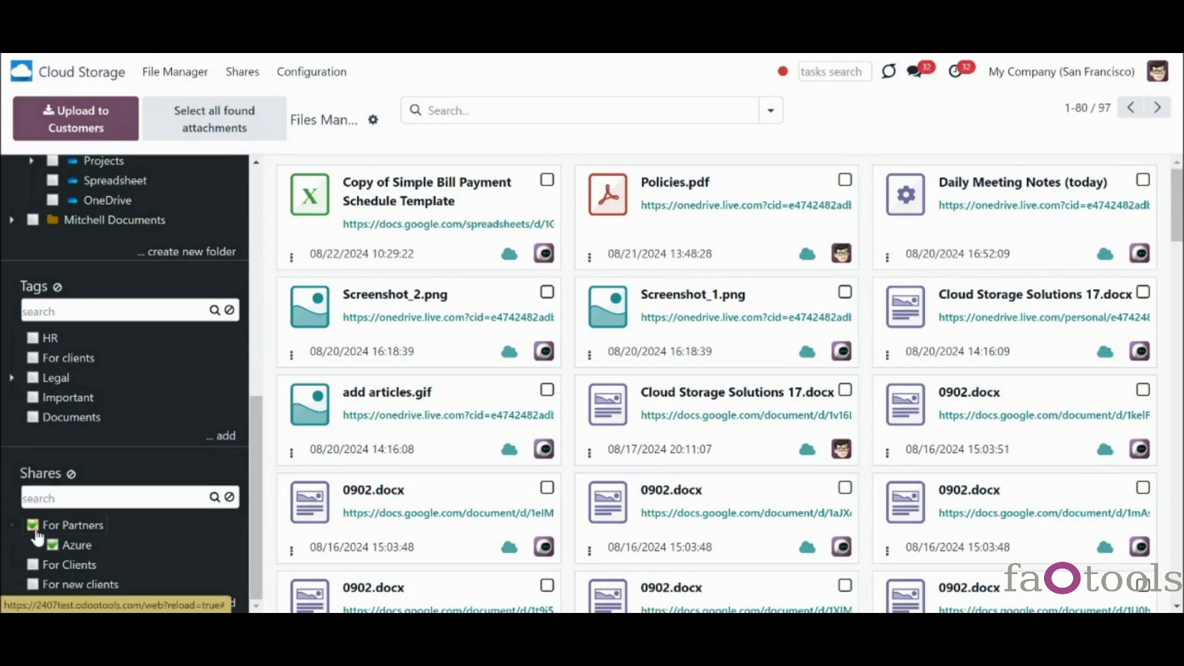
pyautogui.click(34, 528)
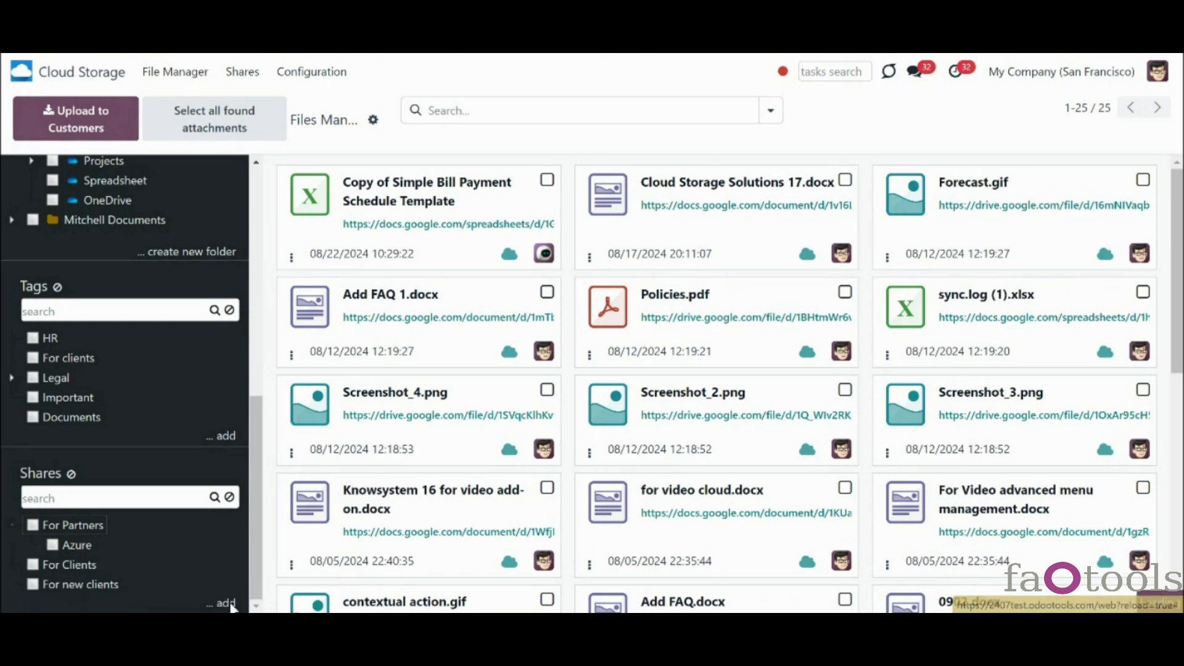
pyautogui.click(231, 604)
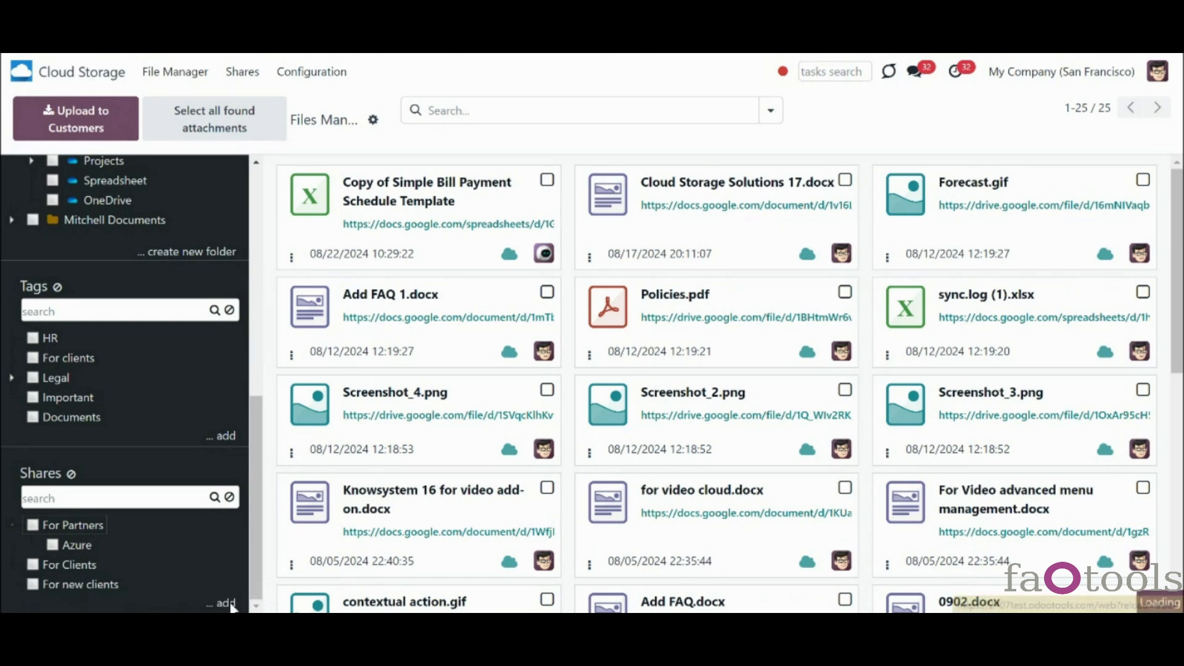
pyautogui.moveTo(255, 576); pyautogui.dragTo(260, 600)
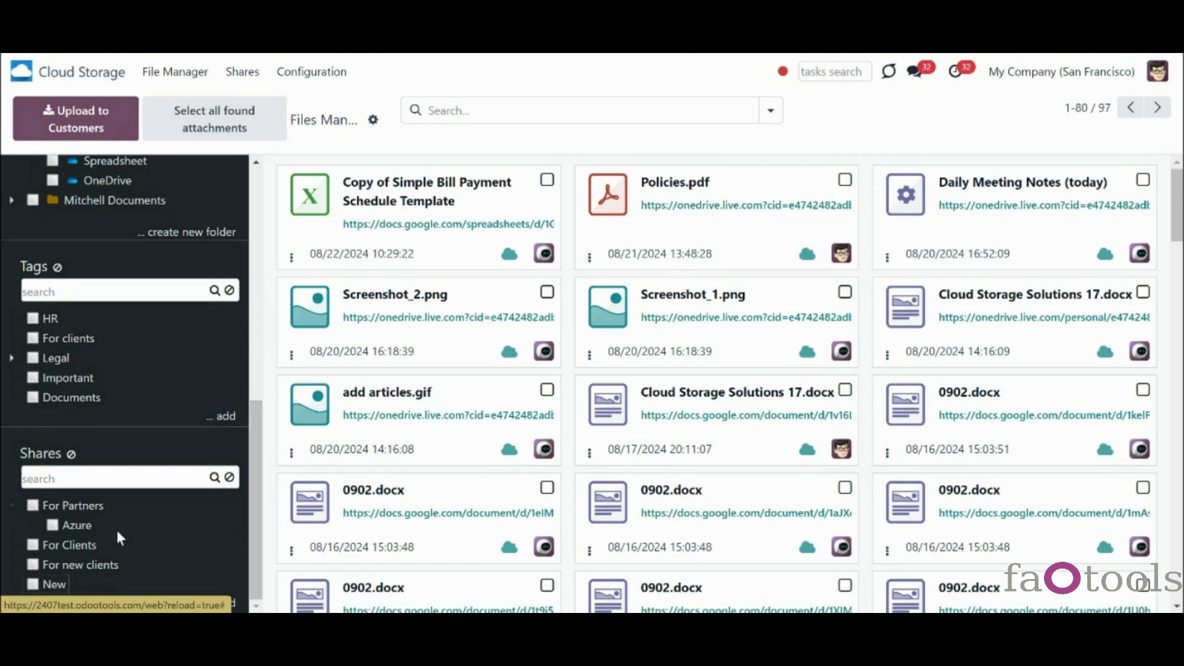
pyautogui.rightClick(92, 511)
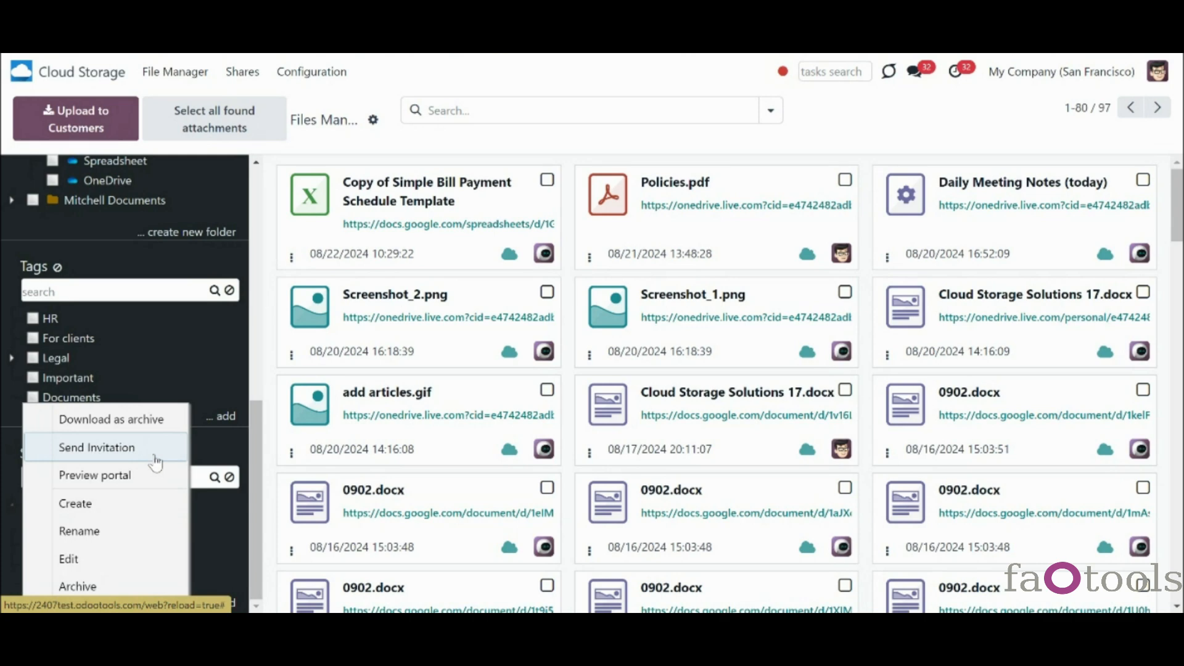
pyautogui.click(154, 458)
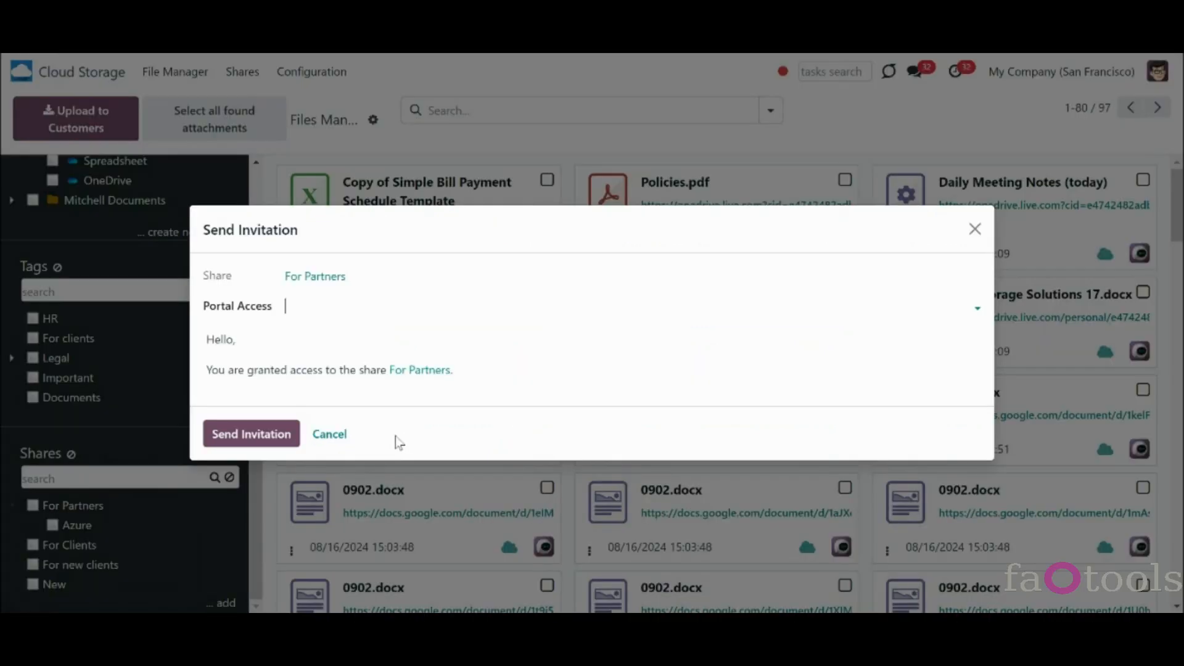
pyautogui.press('Escape')
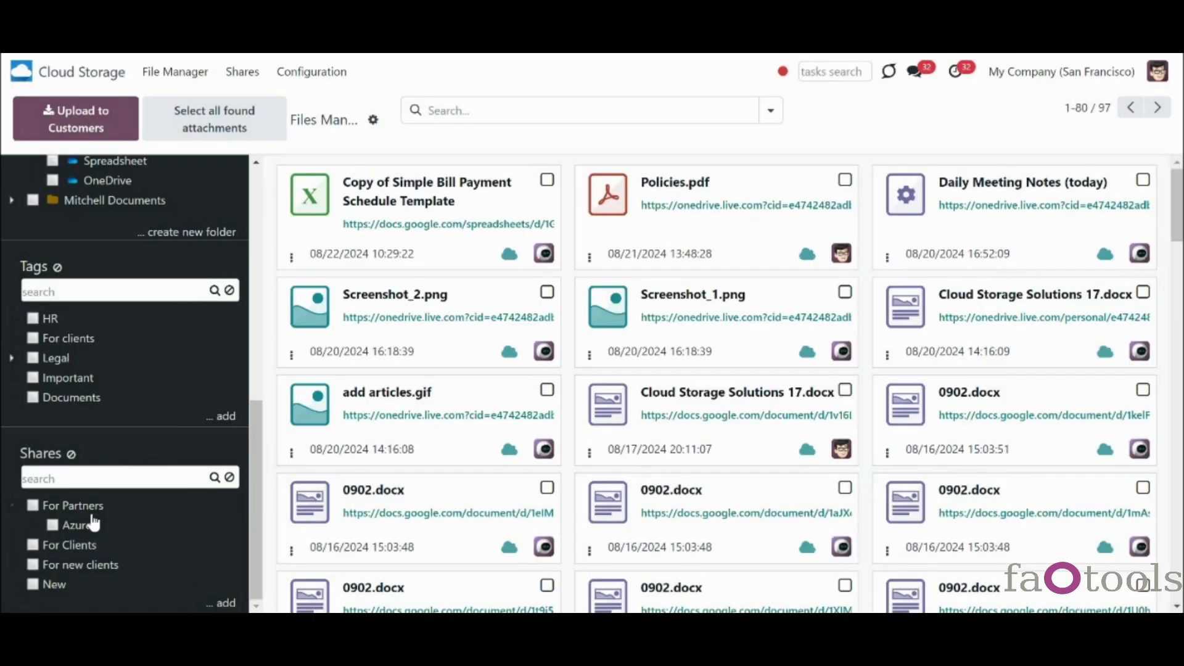
pyautogui.rightClick(81, 522)
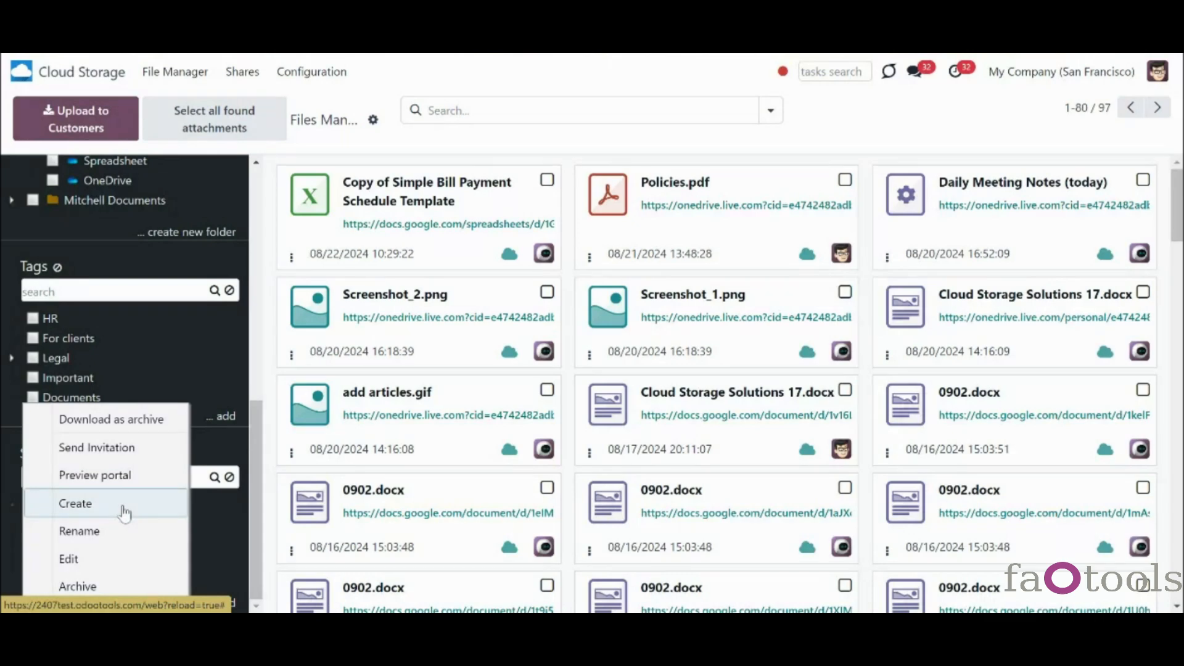
pyautogui.click(219, 541)
pyautogui.rightClick(69, 568)
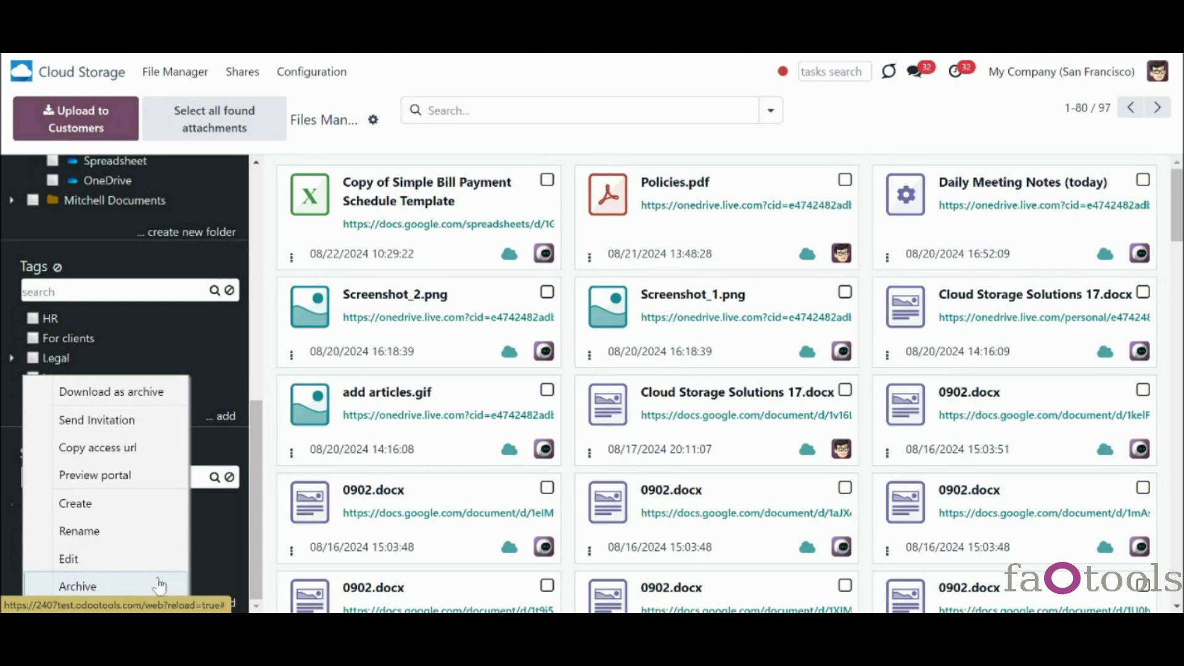
pyautogui.click(228, 560)
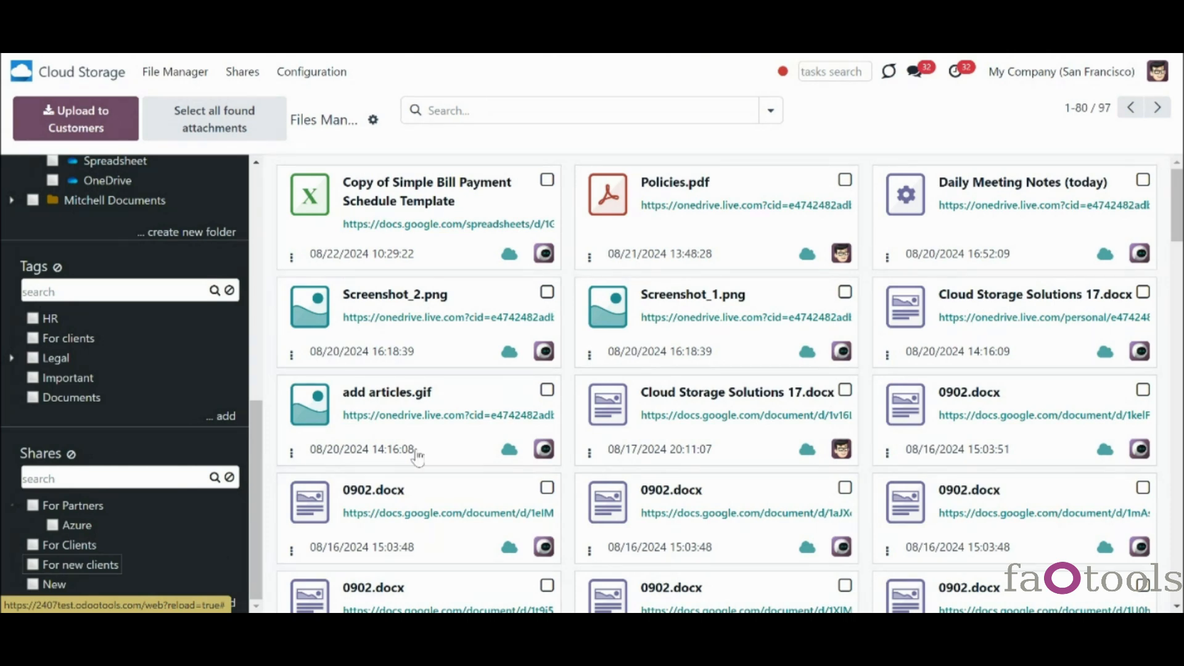
# - Select Screenshot_2.png, Screenshot_1.png and Cloud Storage Solutions 17.docx and share them
pyautogui.click(547, 294)
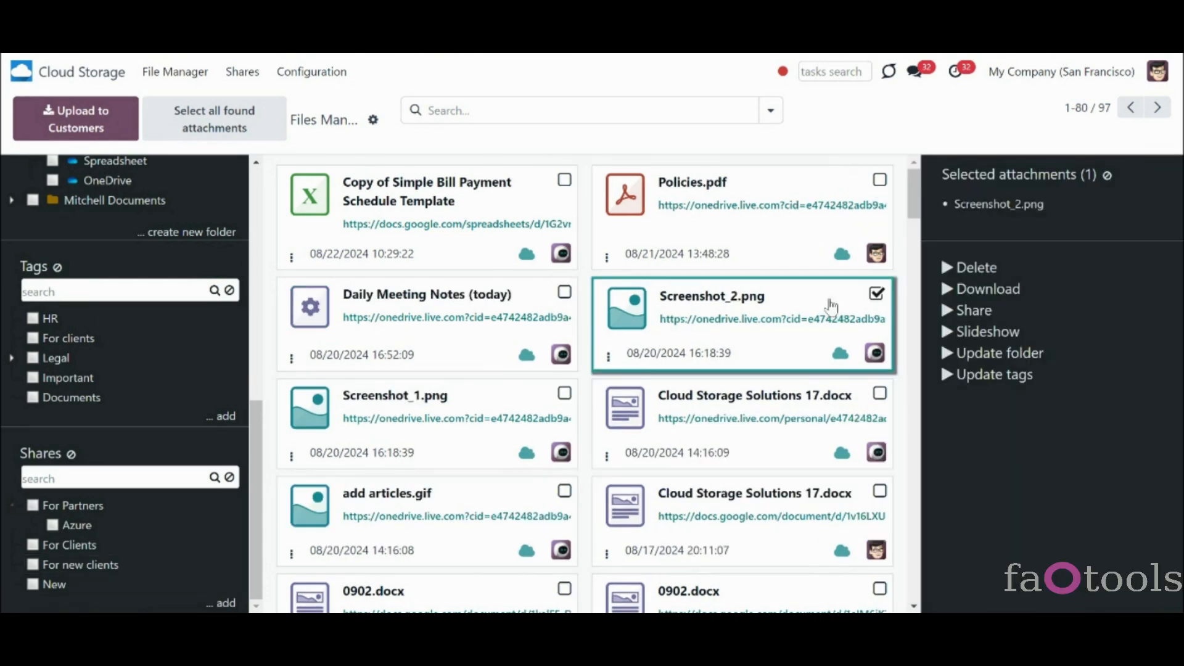
pyautogui.click(564, 394)
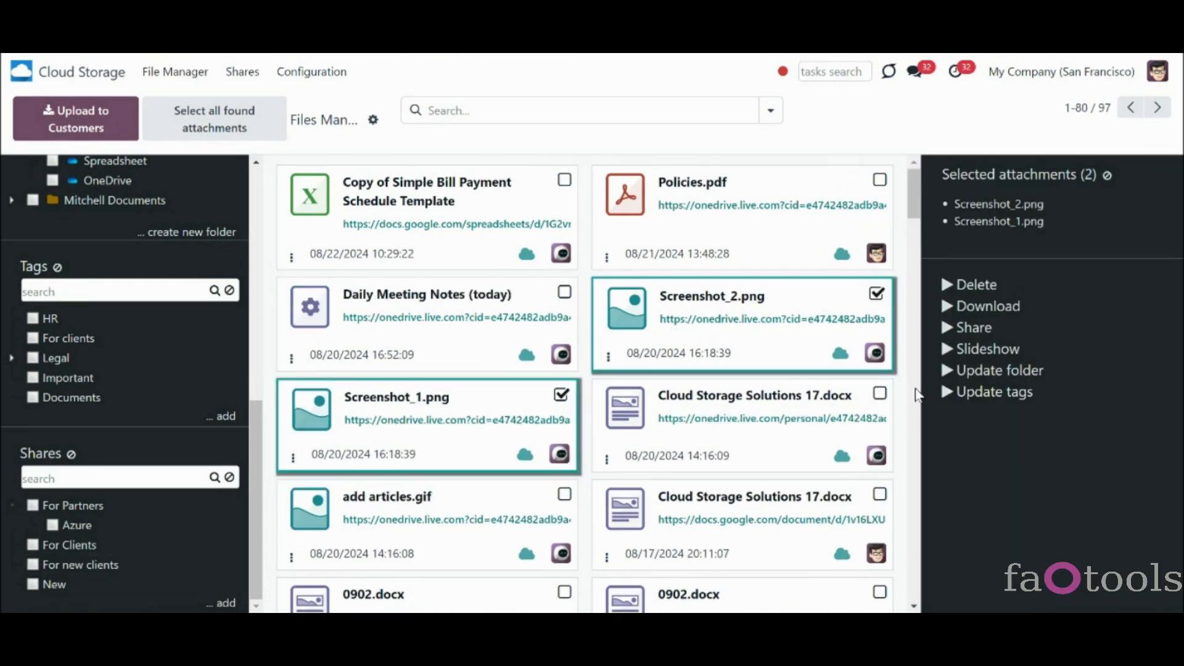
pyautogui.click(880, 393)
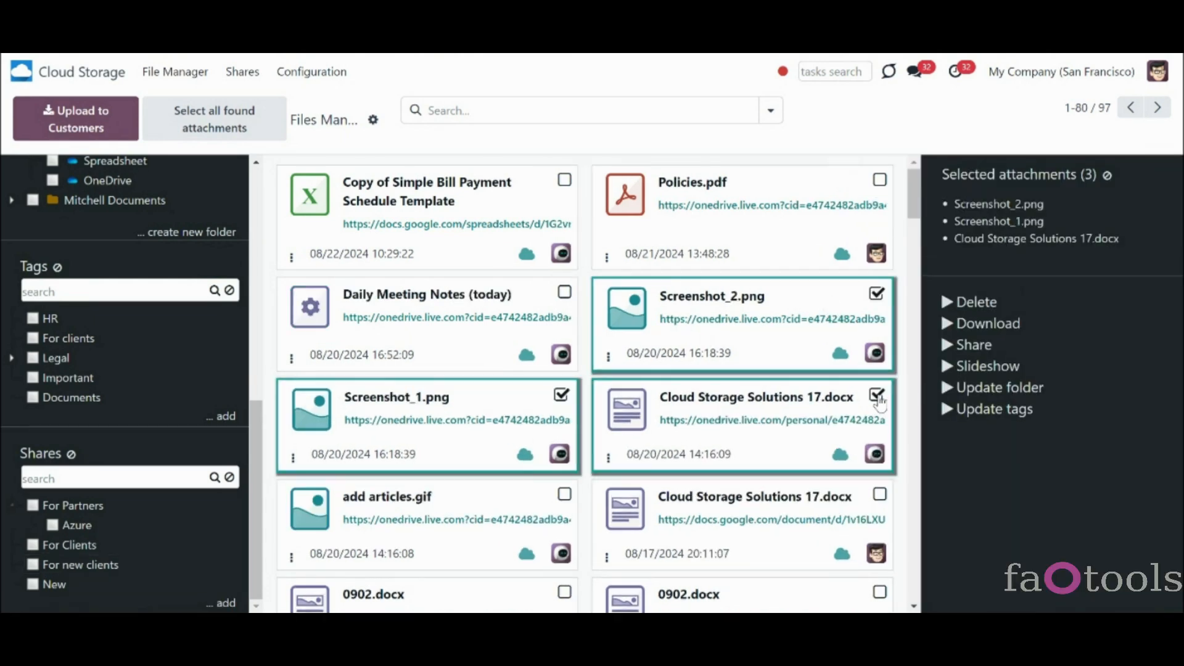
pyautogui.click(972, 346)
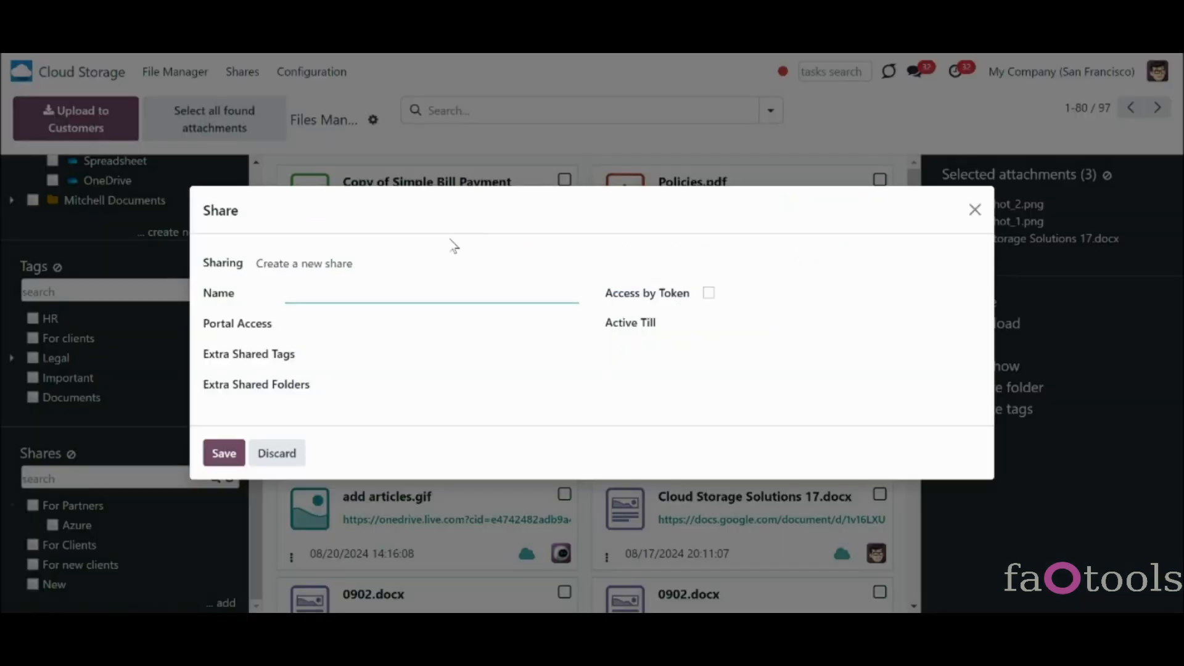
# - Compare the sharing modes, leaving it on creating a new share, and glance at the portal partners
pyautogui.click(423, 264)
pyautogui.click(430, 311)
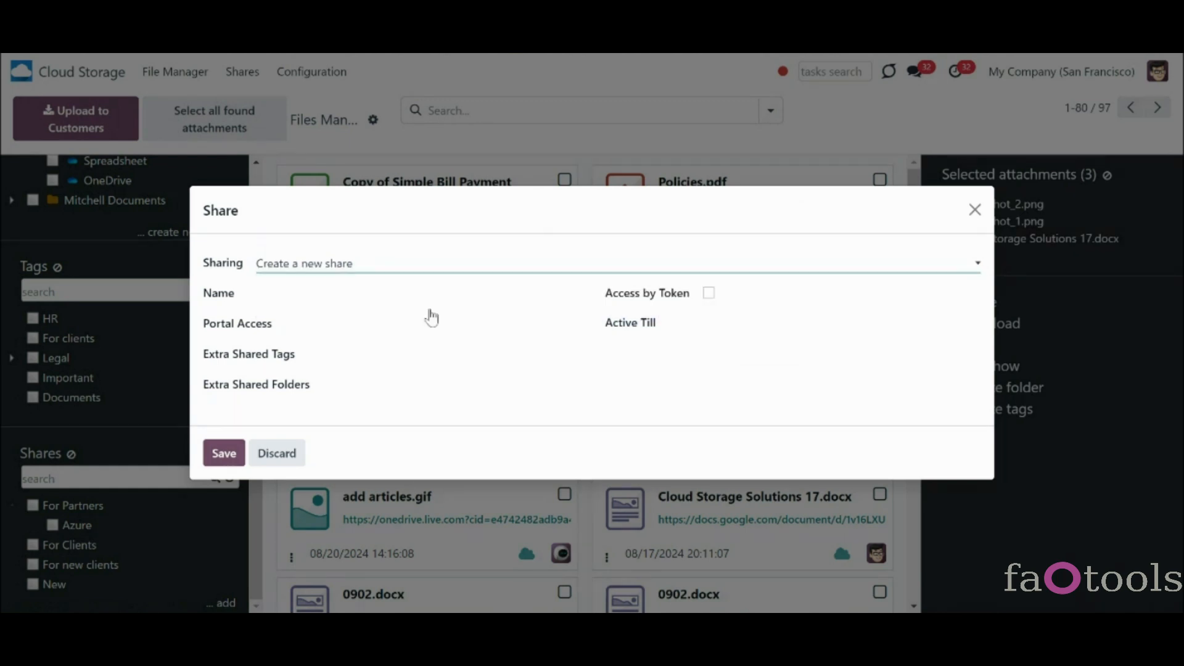
pyautogui.click(419, 287)
pyautogui.click(421, 302)
pyautogui.click(340, 323)
pyautogui.click(340, 323)
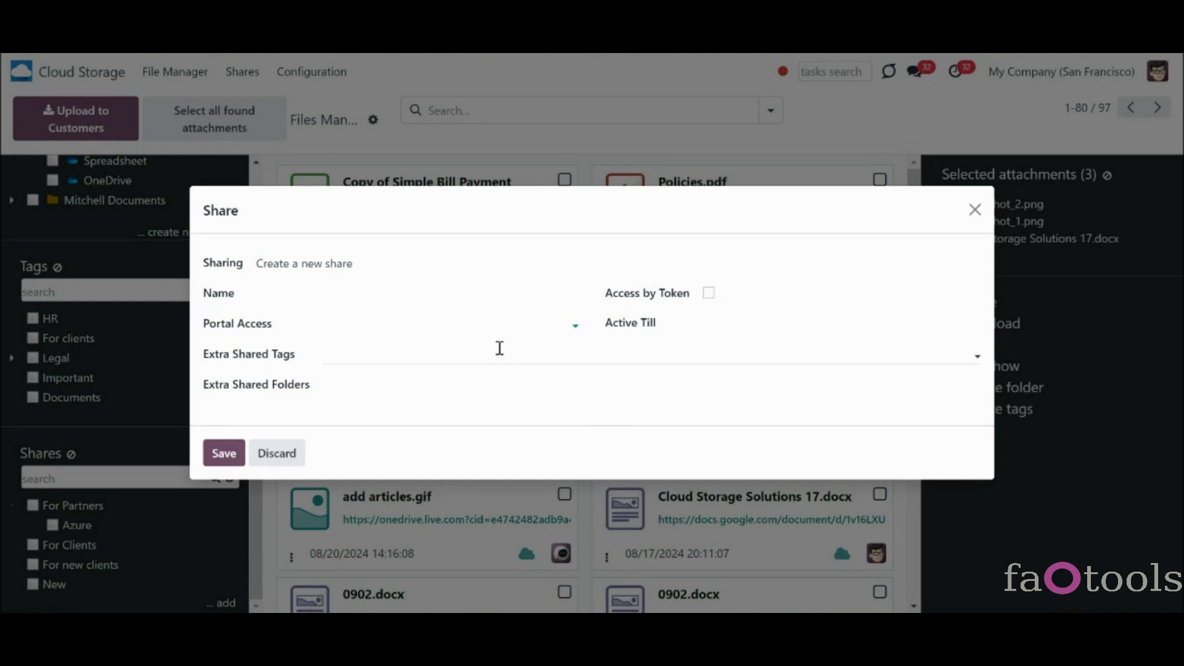
# - Add the three files to the existing For new clients share with HR as an extra tag, and save
pyautogui.click(403, 271)
pyautogui.click(431, 312)
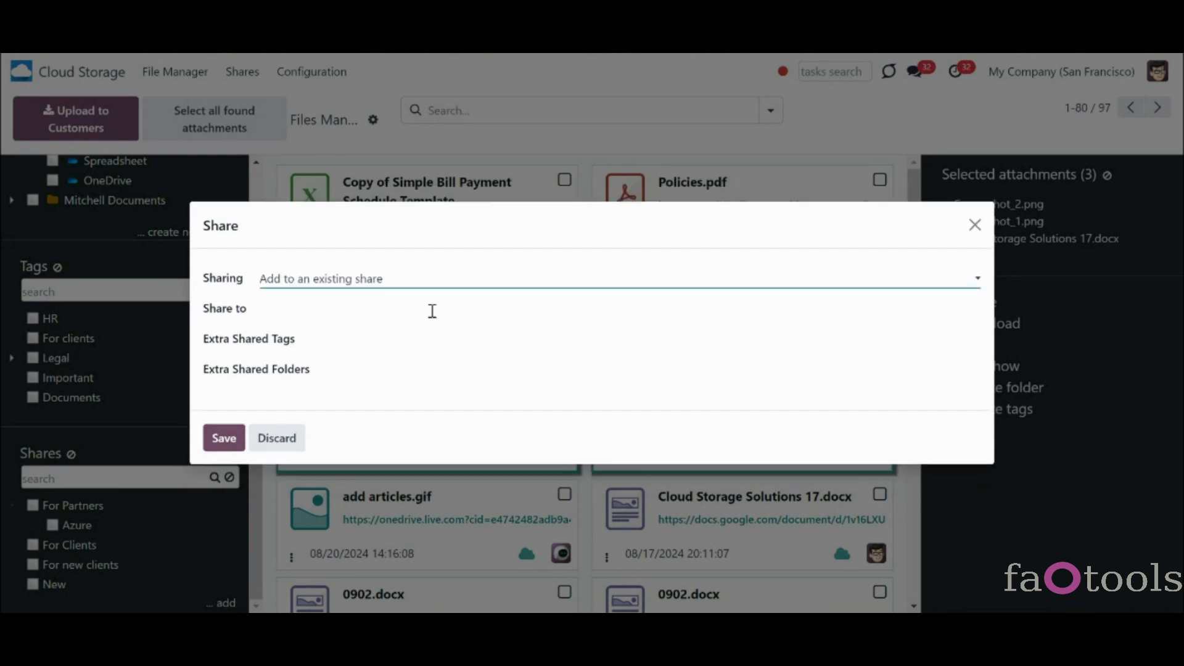
pyautogui.click(432, 311)
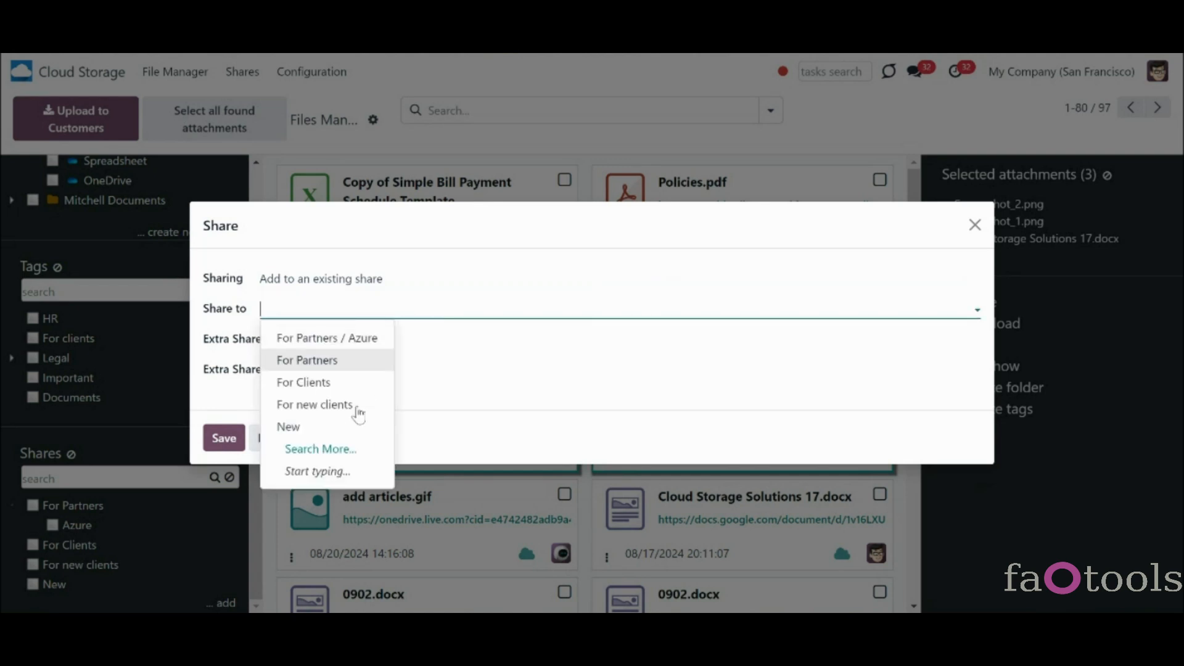
pyautogui.click(357, 406)
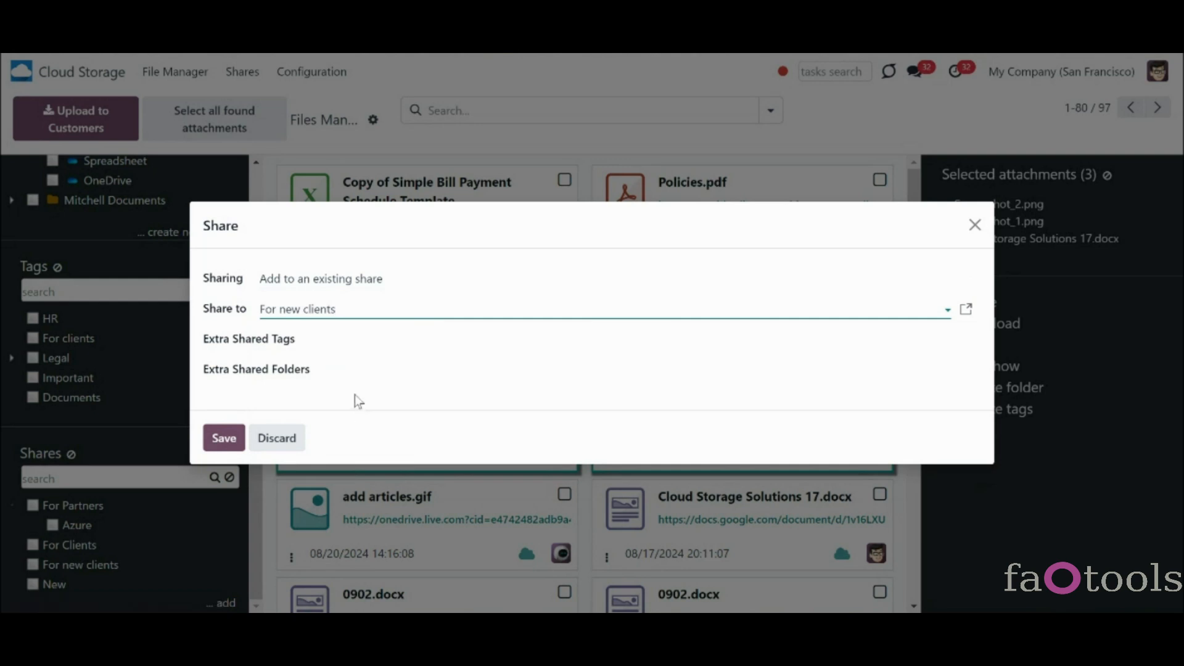
pyautogui.click(343, 338)
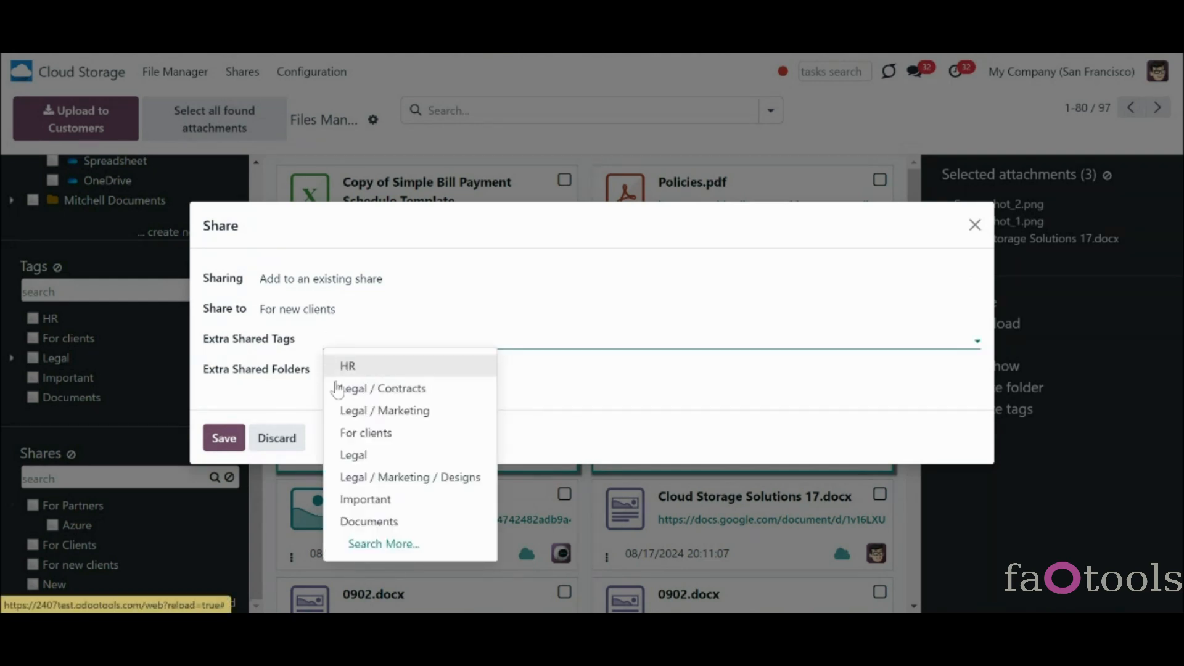
pyautogui.press('Return')
pyautogui.click(223, 439)
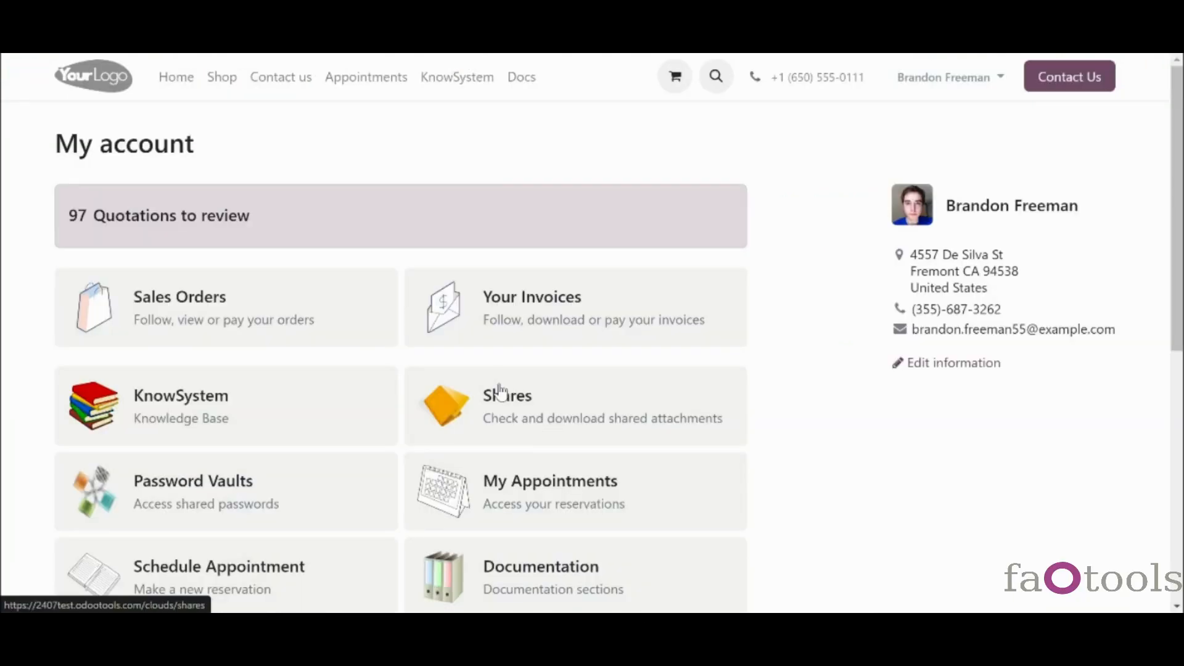
# - Open the Shares card on the portal's My account page and scroll through the shares
pyautogui.click(491, 417)
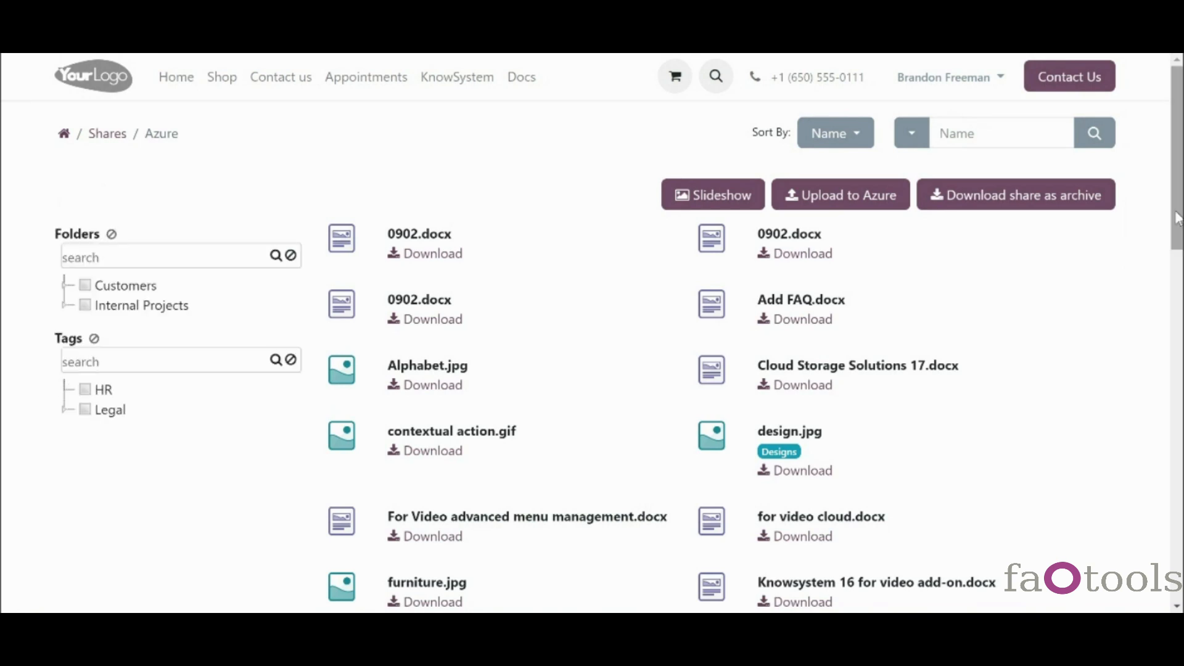
pyautogui.scroll(-1, 1178, 217)
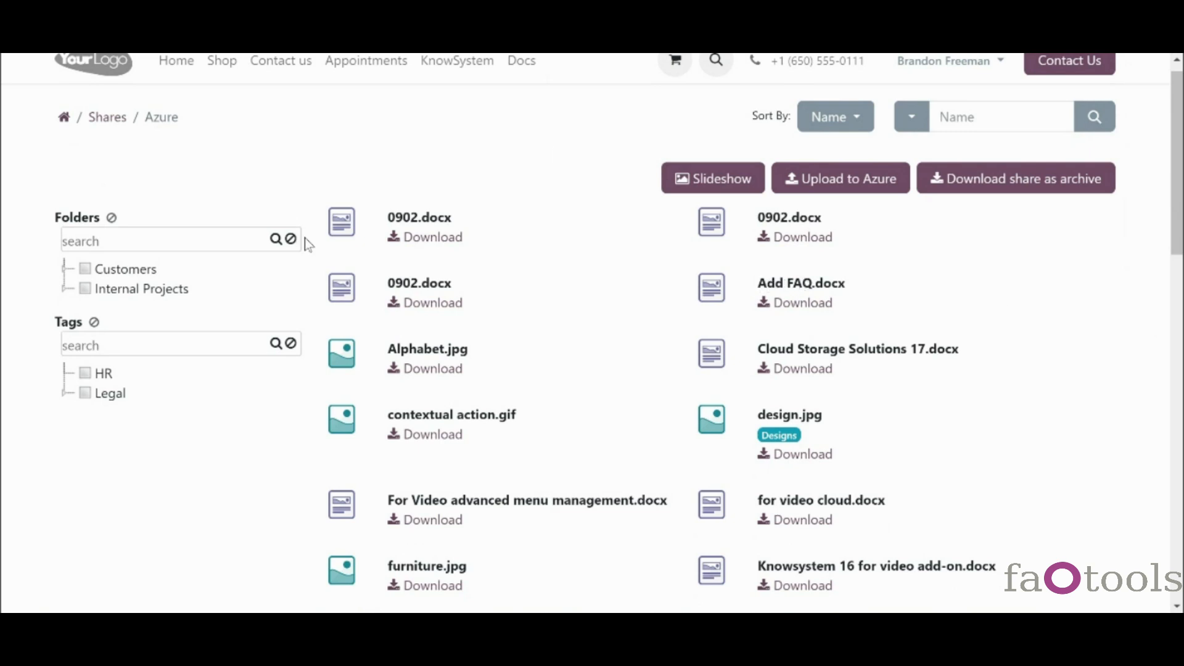
pyautogui.click(836, 119)
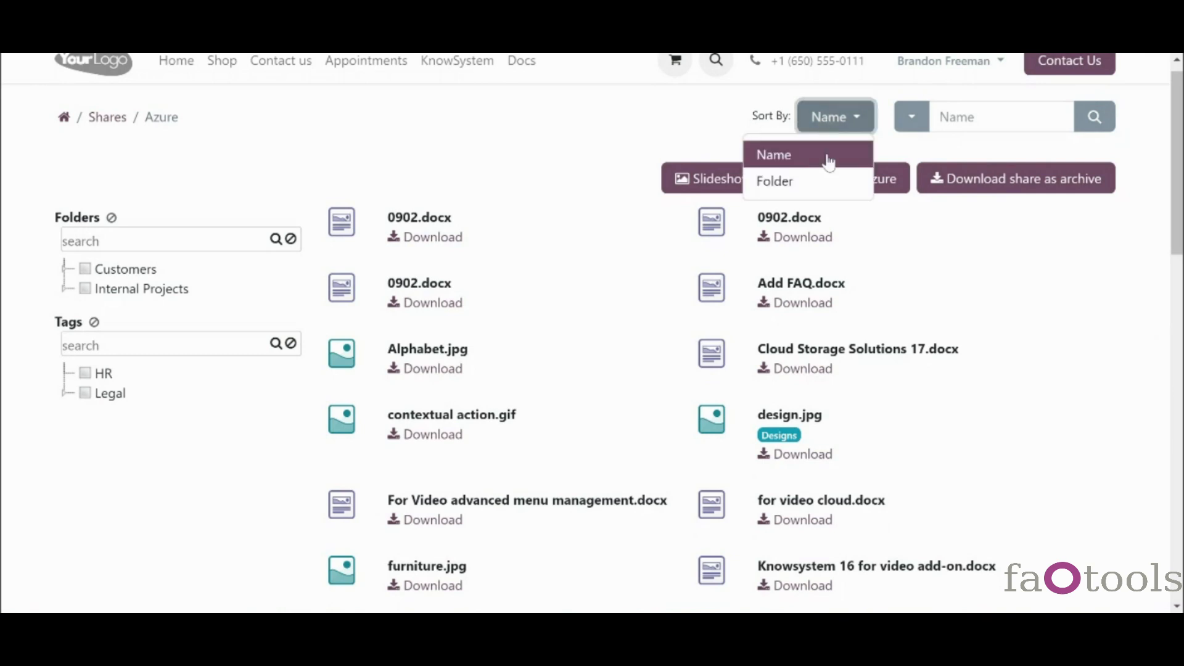
pyautogui.click(831, 181)
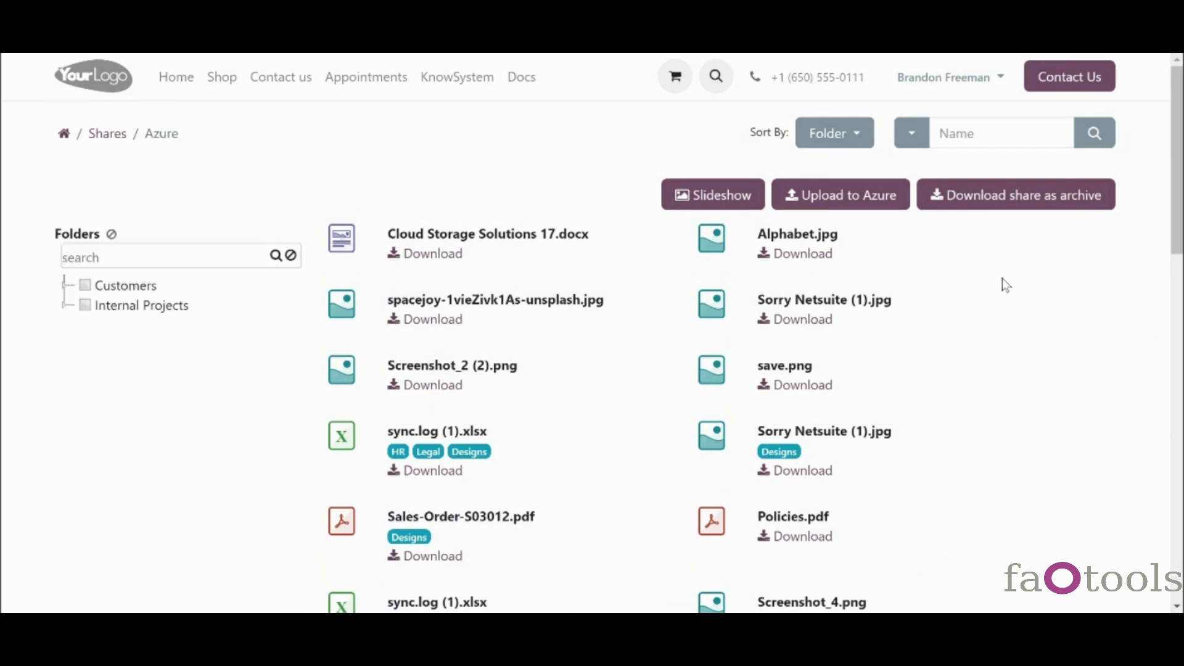
pyautogui.click(954, 138)
pyautogui.write('save')
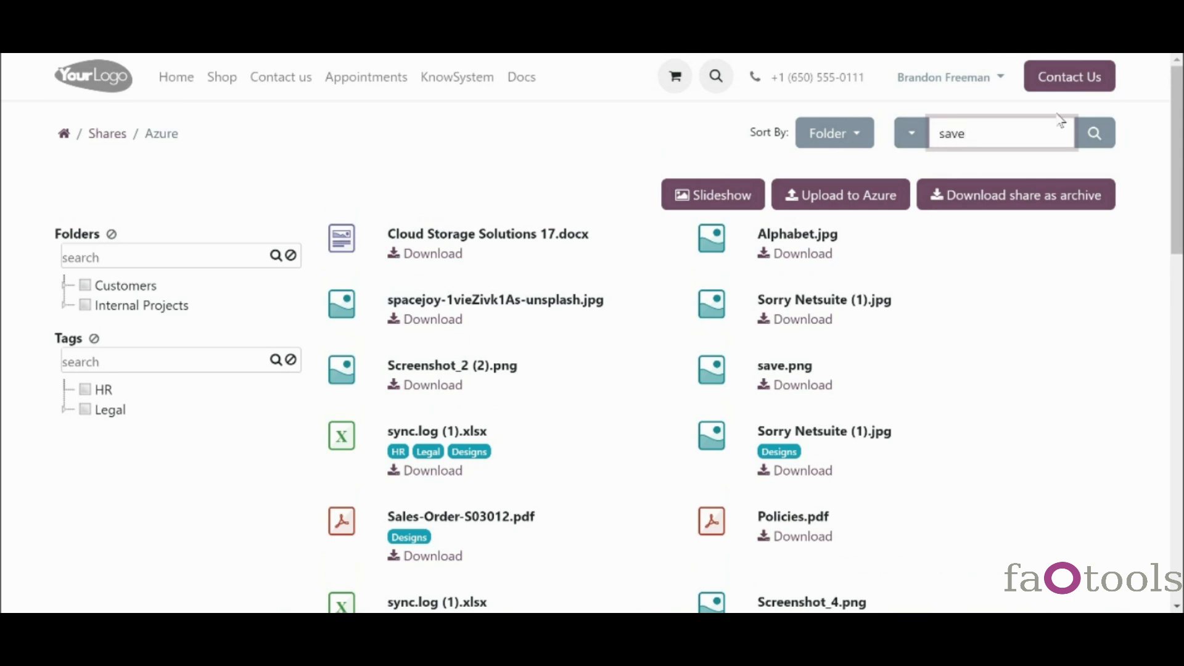
pyautogui.click(1094, 133)
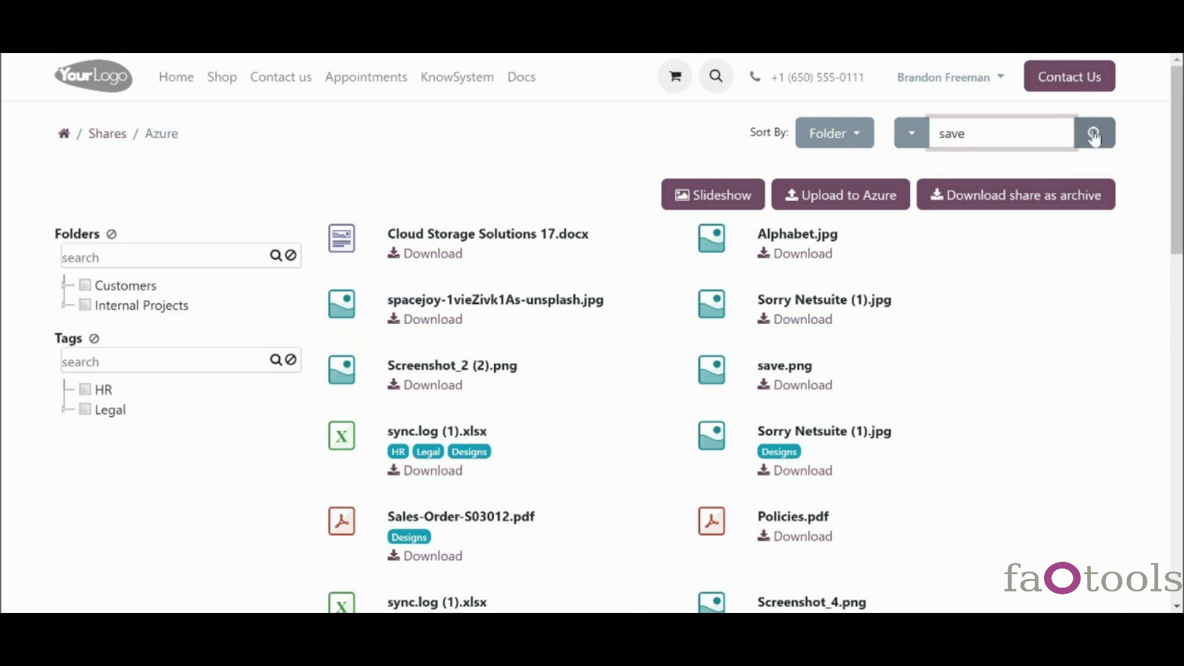
pyautogui.click(913, 138)
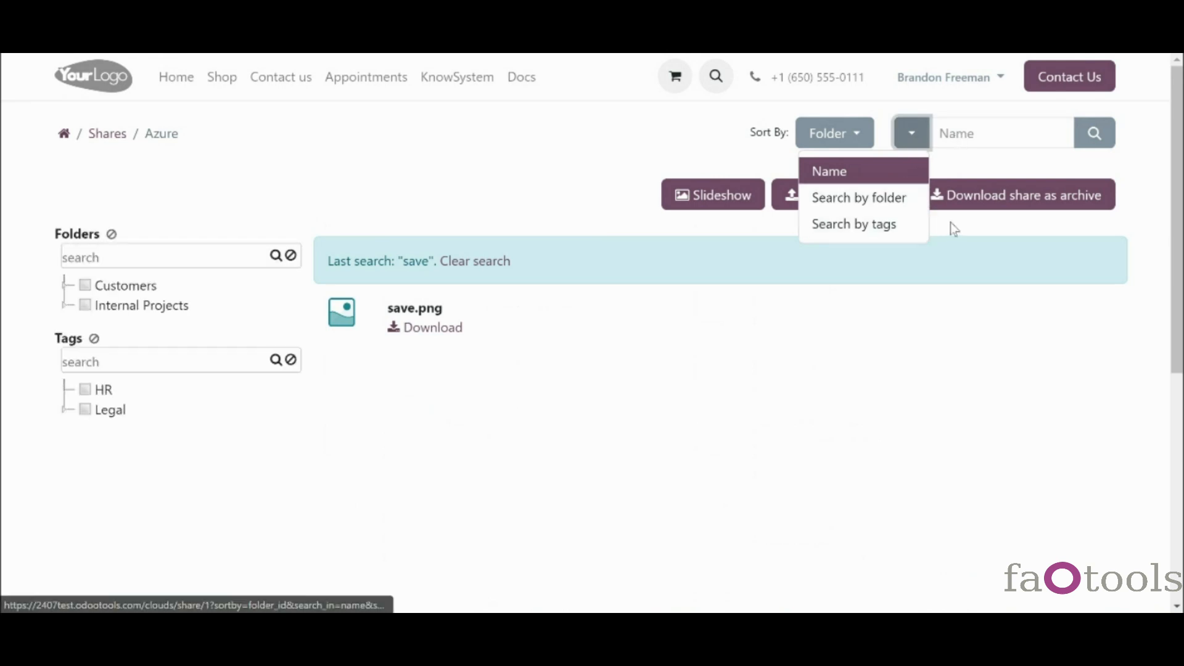
pyautogui.click(929, 137)
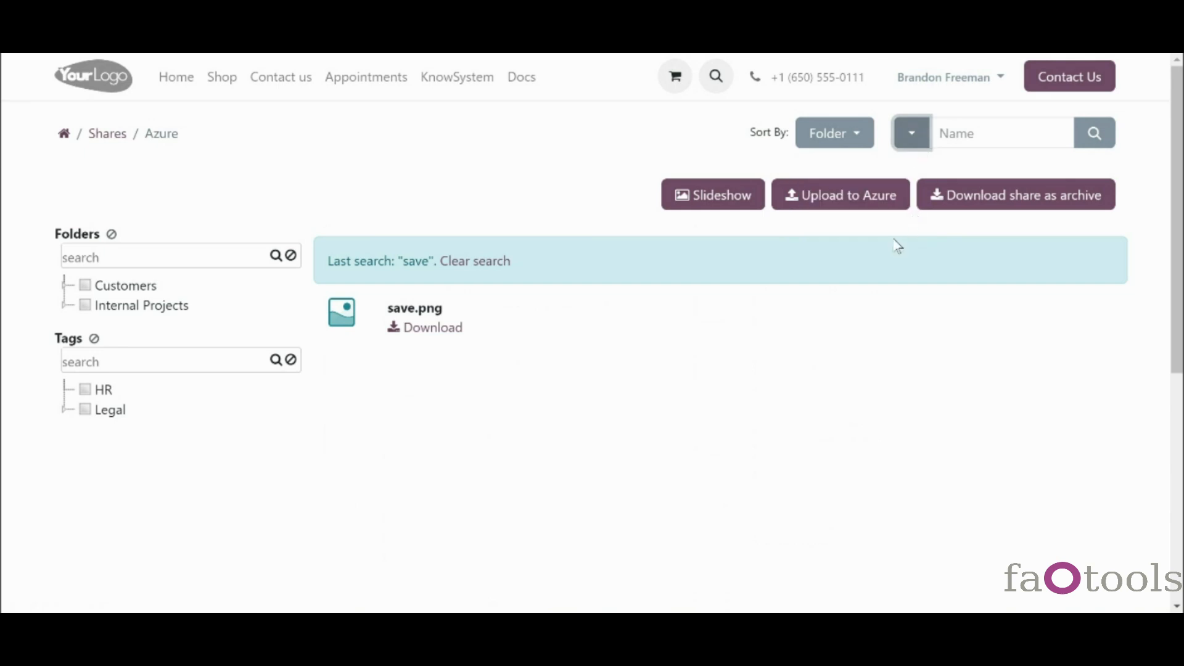
pyautogui.click(482, 269)
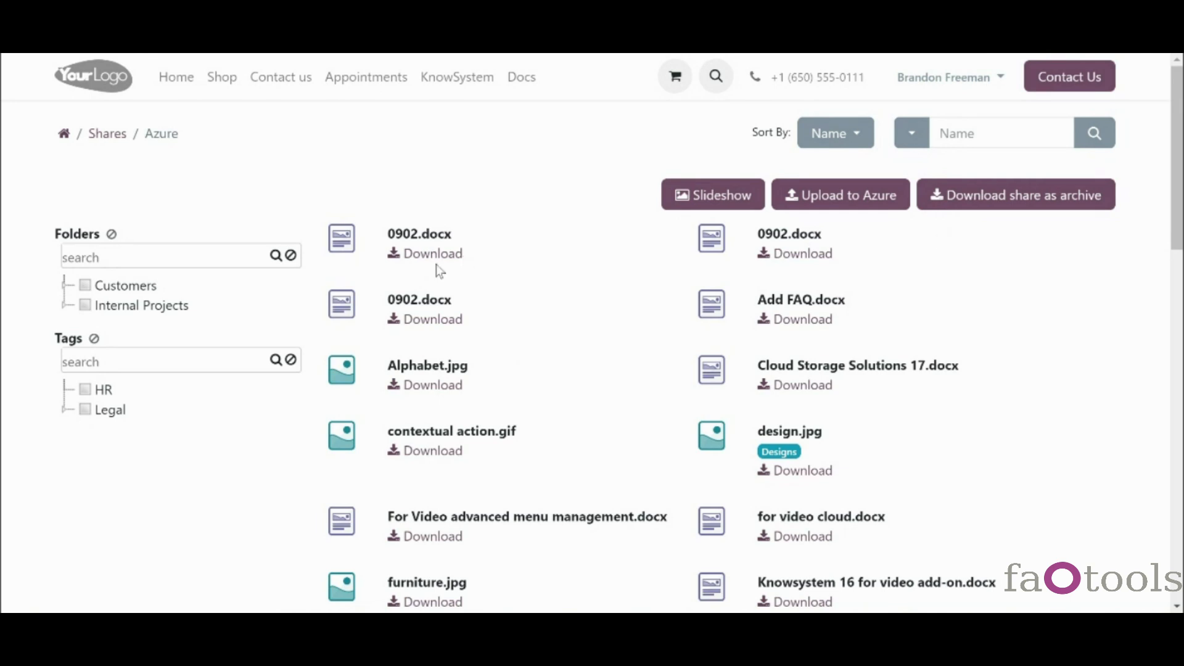
# - Filter files by the Customers folder, look at its actions, then remove the filter
pyautogui.click(86, 286)
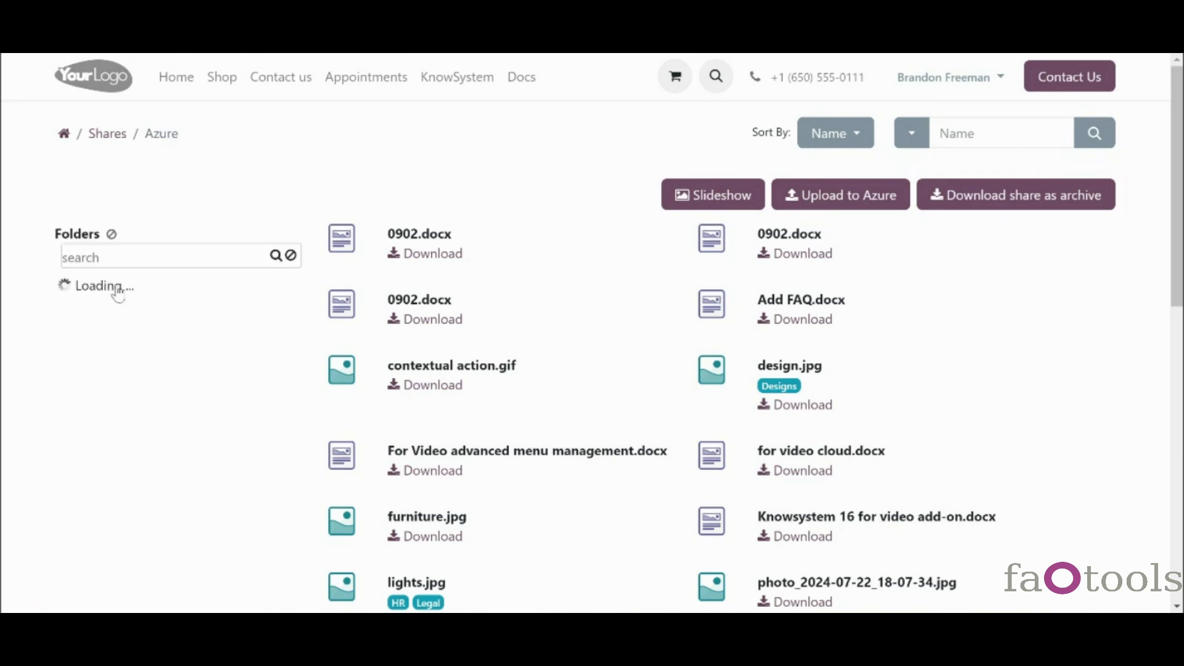
pyautogui.rightClick(120, 295)
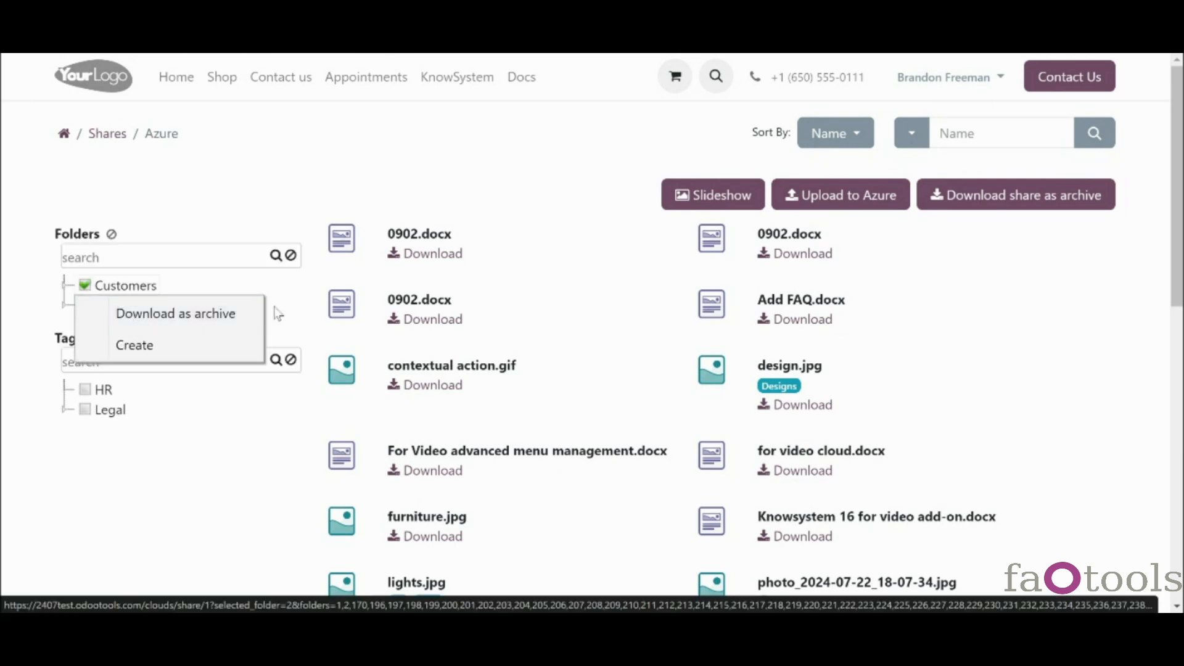
pyautogui.click(292, 311)
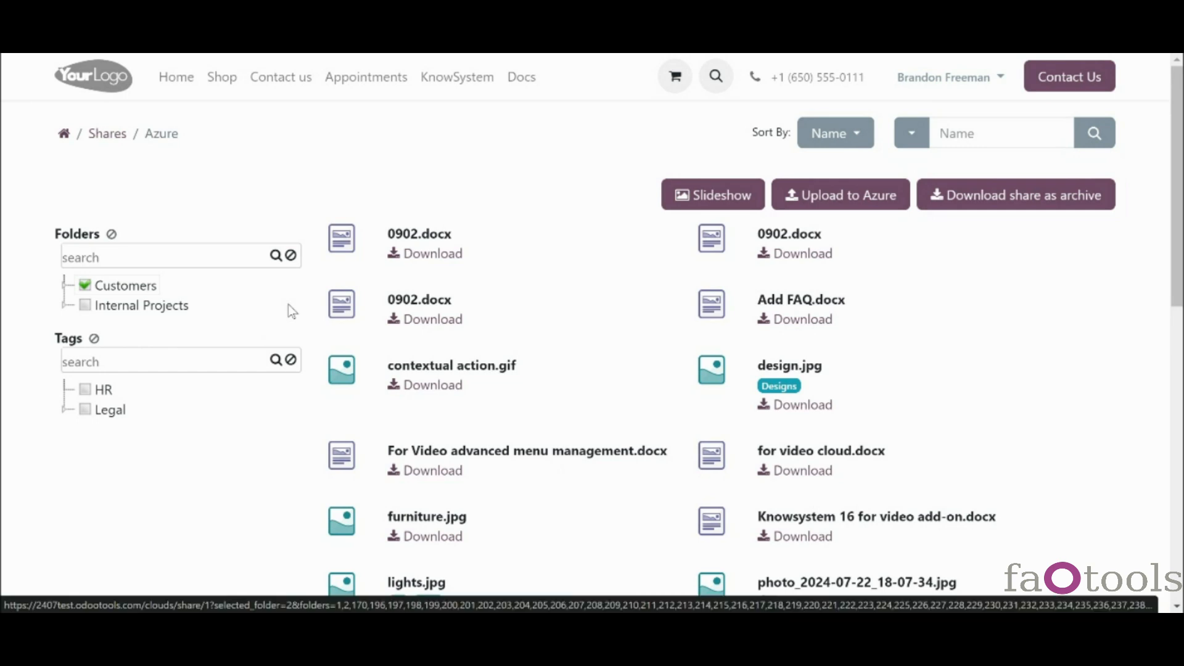
pyautogui.click(86, 288)
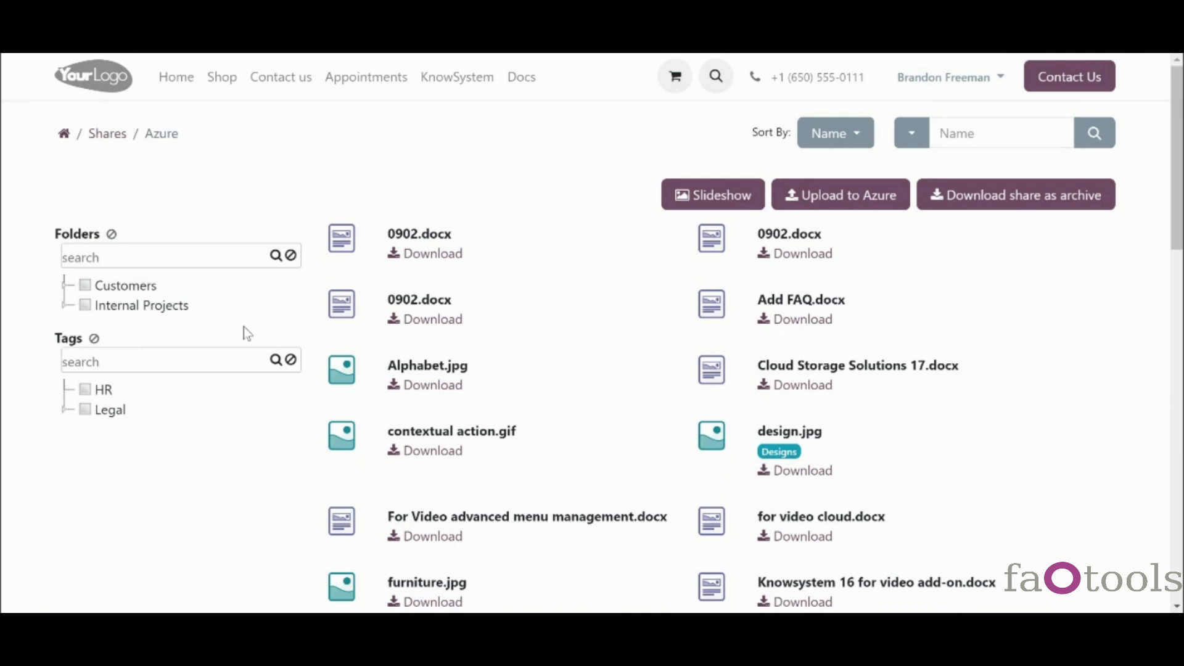
# - Expand the Customers > Azure > Sales Order folders and the Legal > Marketing tags
pyautogui.click(65, 288)
pyautogui.click(84, 303)
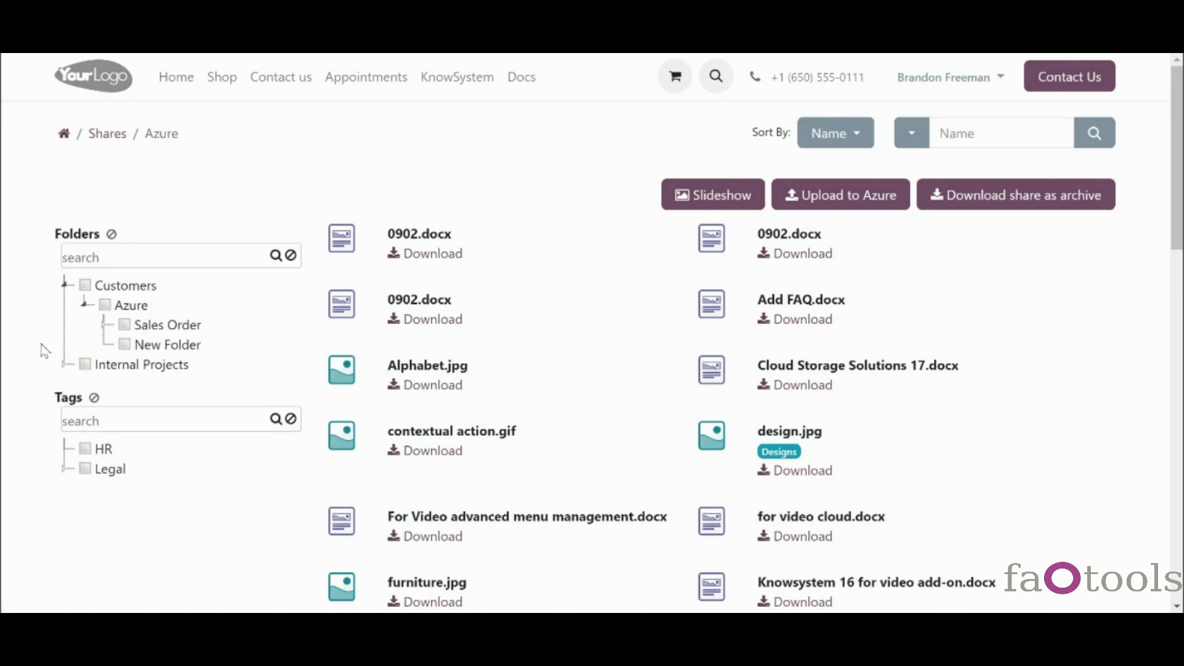
pyautogui.click(104, 327)
pyautogui.click(103, 327)
pyautogui.click(65, 470)
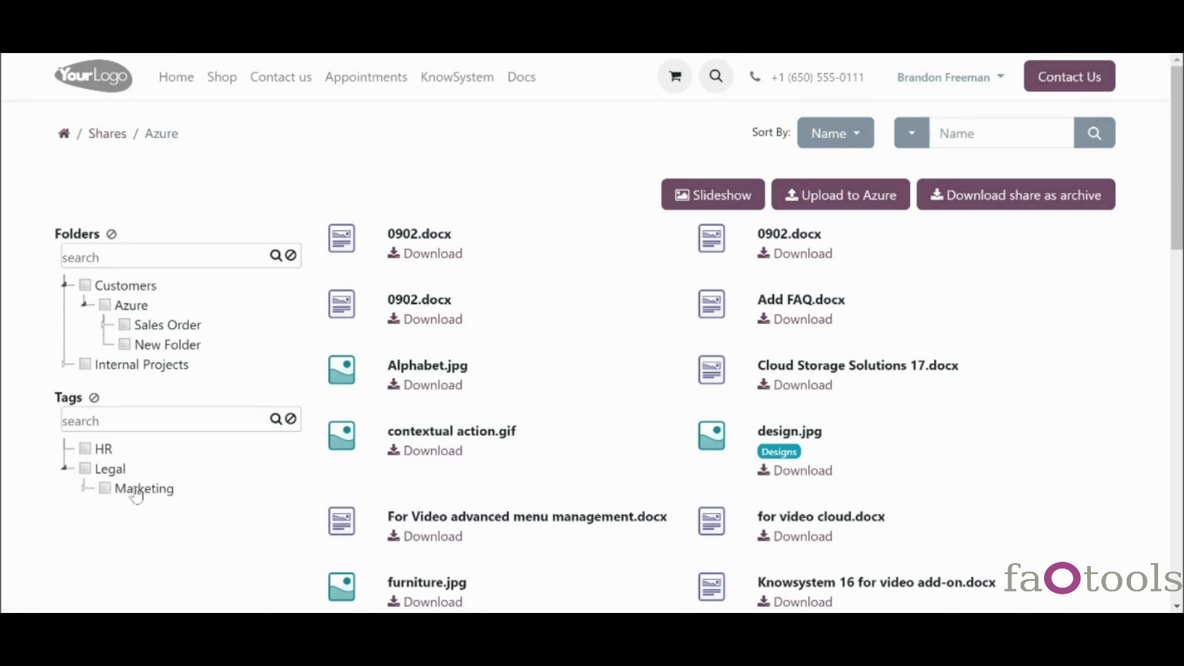
pyautogui.click(87, 489)
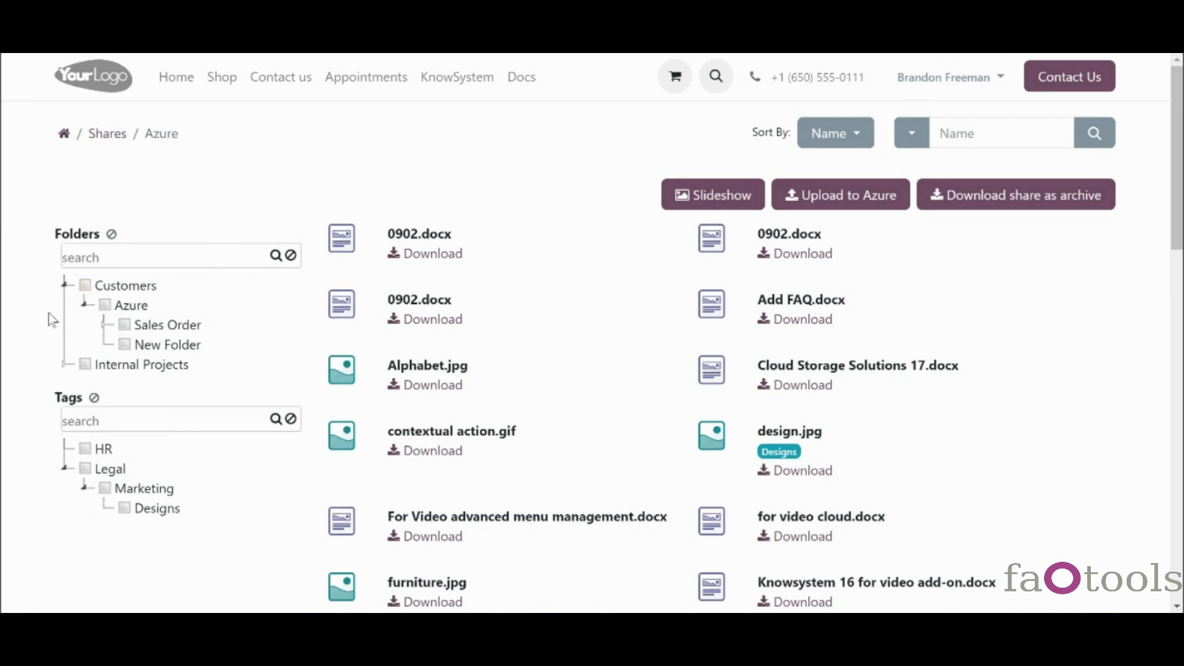
# - Search the folder tree for 'new', then clear the search
pyautogui.click(216, 255)
pyautogui.write('new')
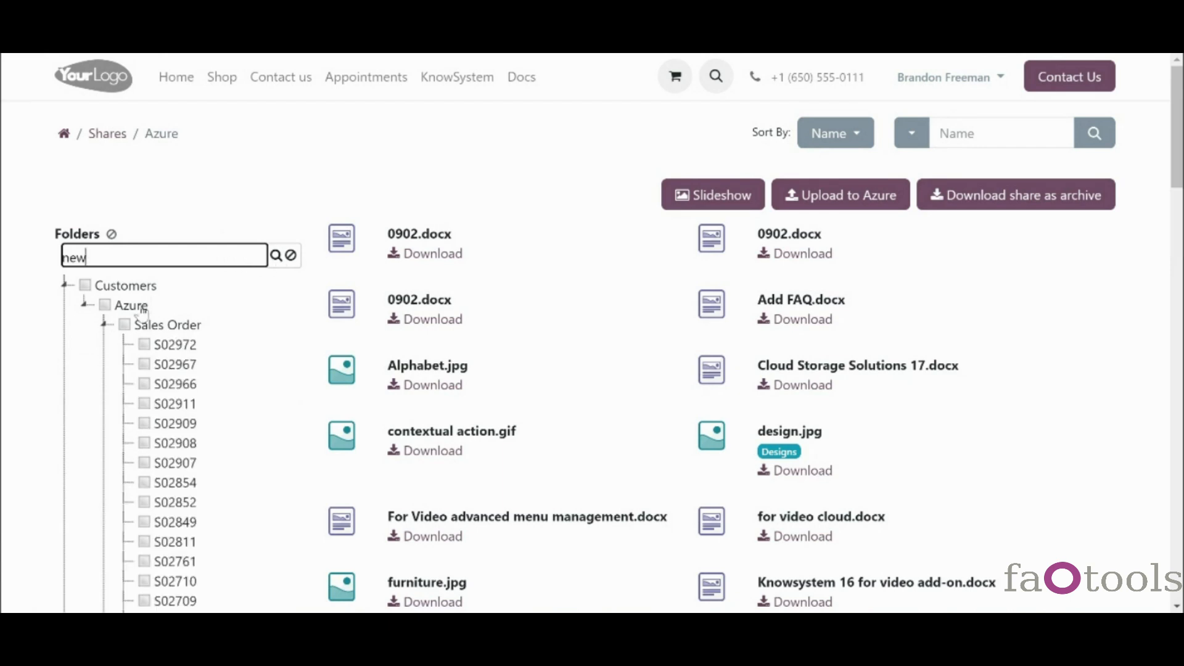
pyautogui.click(103, 327)
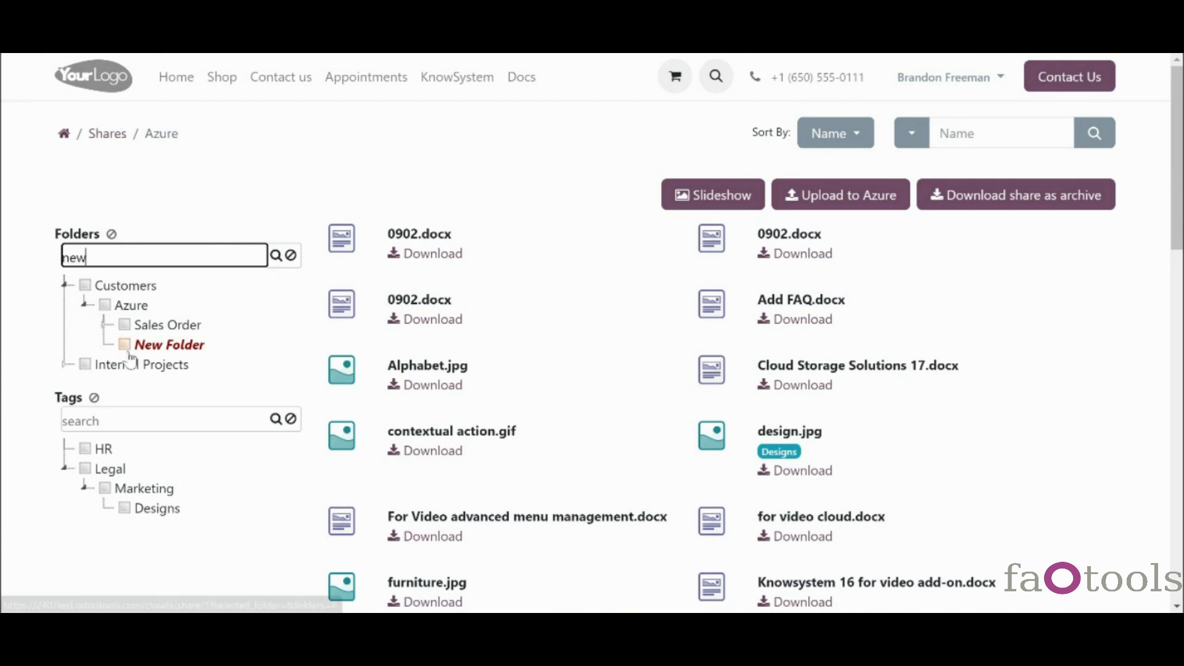
pyautogui.click(290, 256)
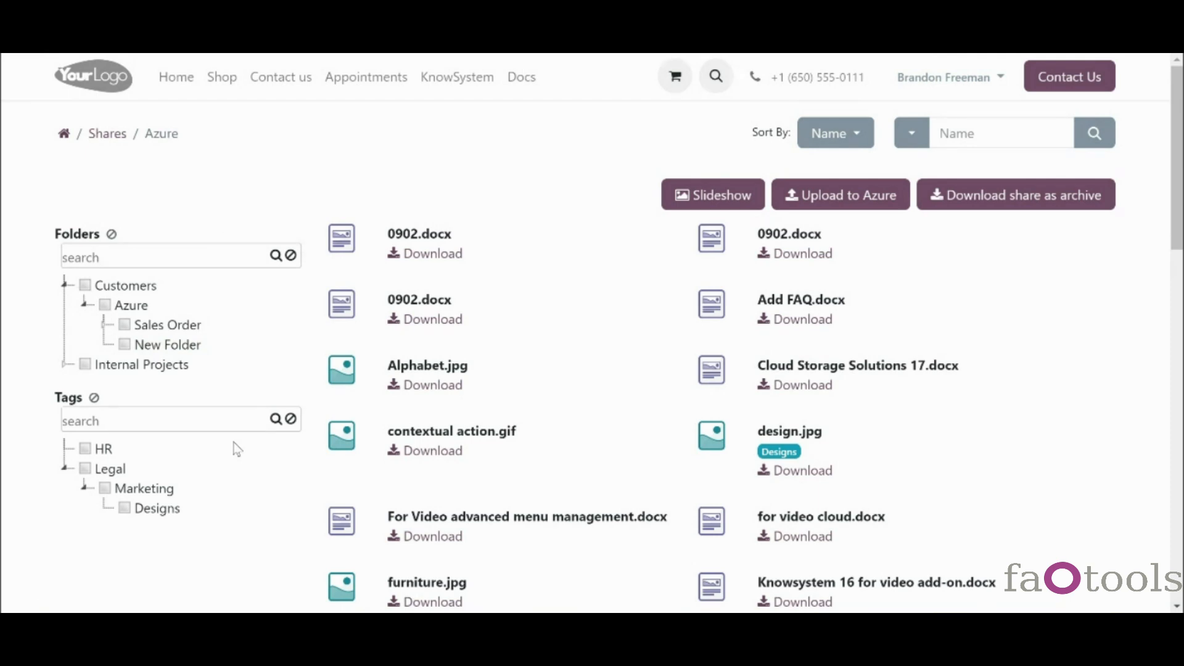
pyautogui.rightClick(142, 513)
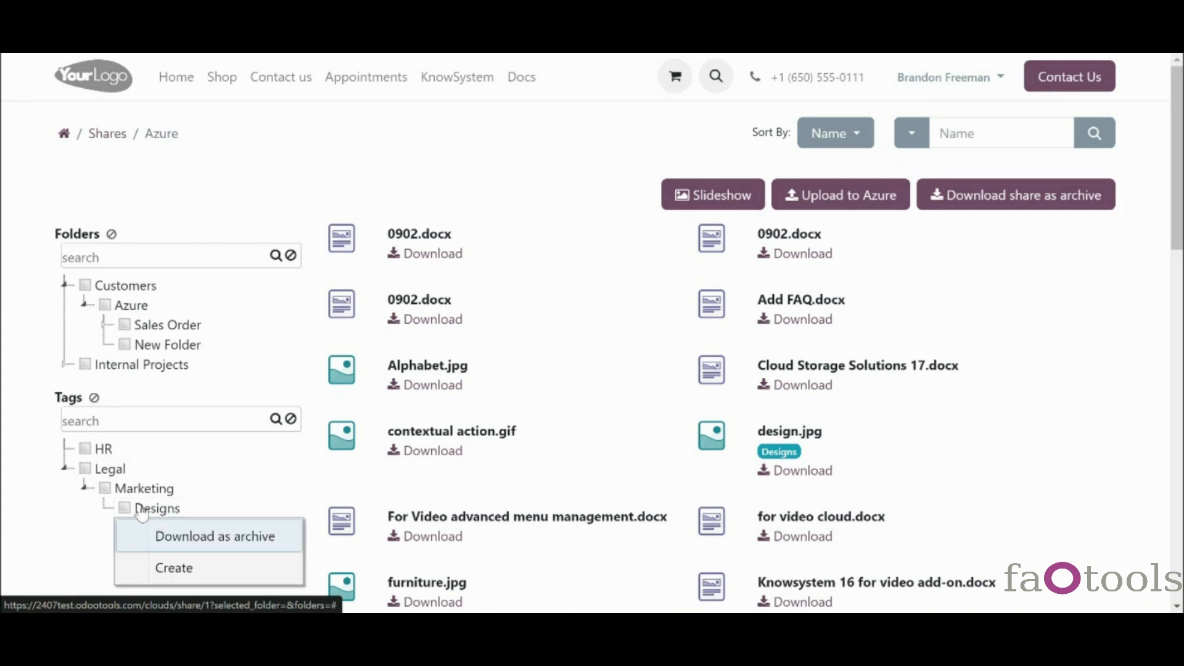
# - Create a New tag under Designs and an Extra subfolder inside Azure
pyautogui.click(159, 564)
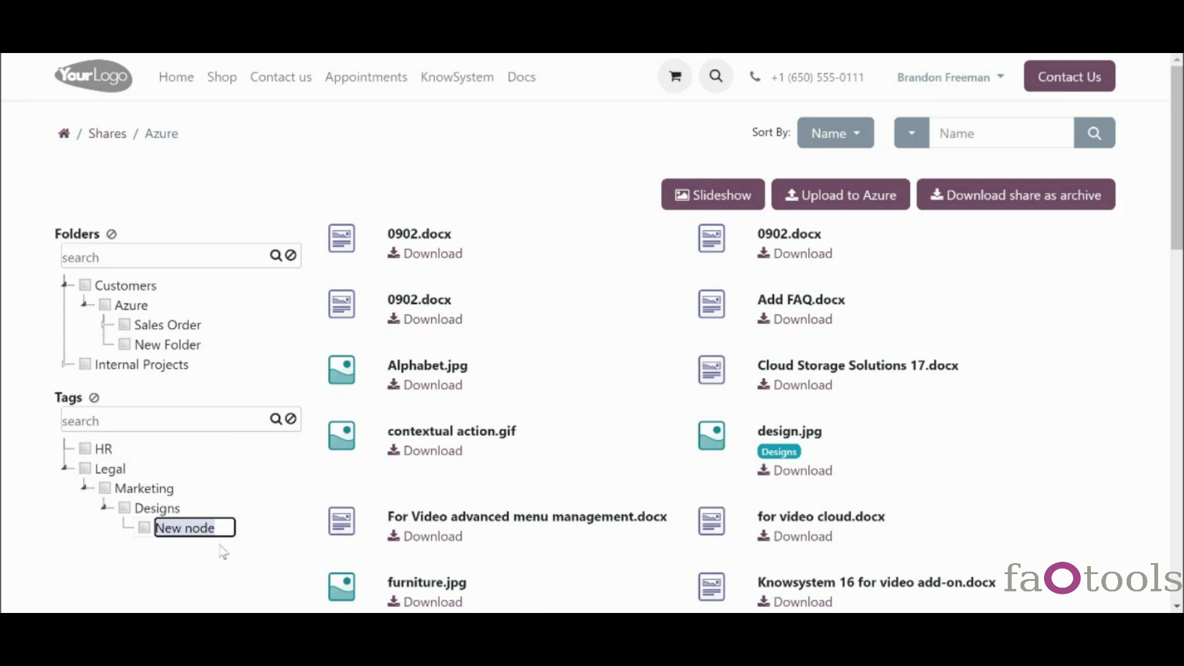
pyautogui.write('New')
pyautogui.press('Return')
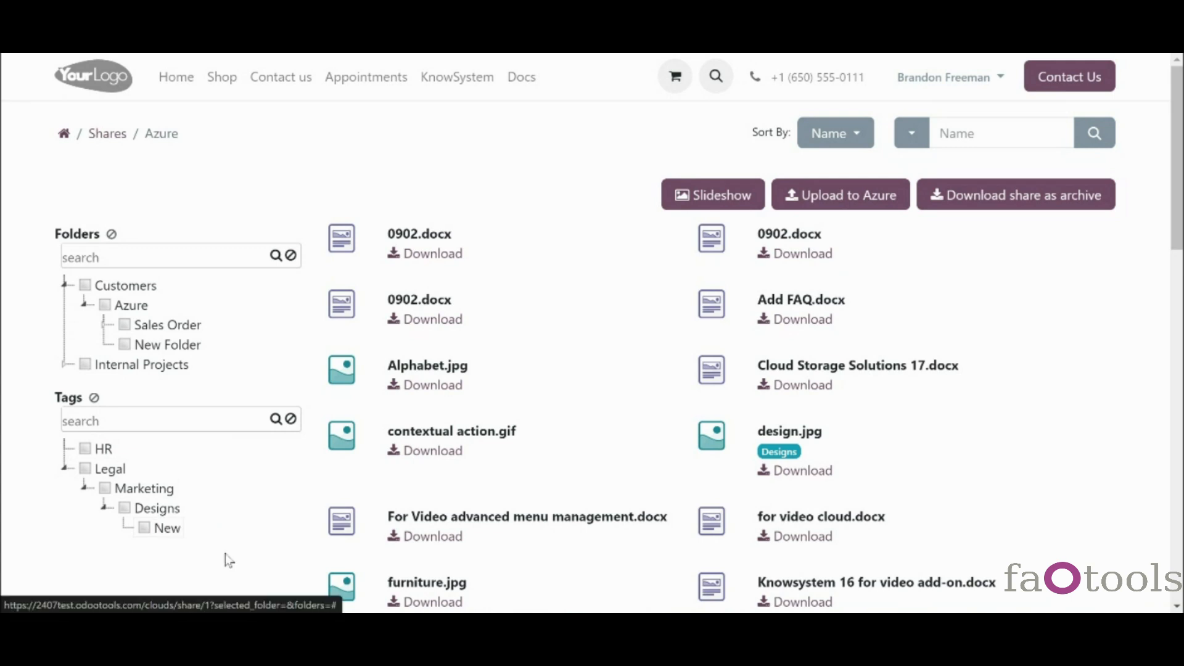
pyautogui.rightClick(123, 307)
pyautogui.click(156, 364)
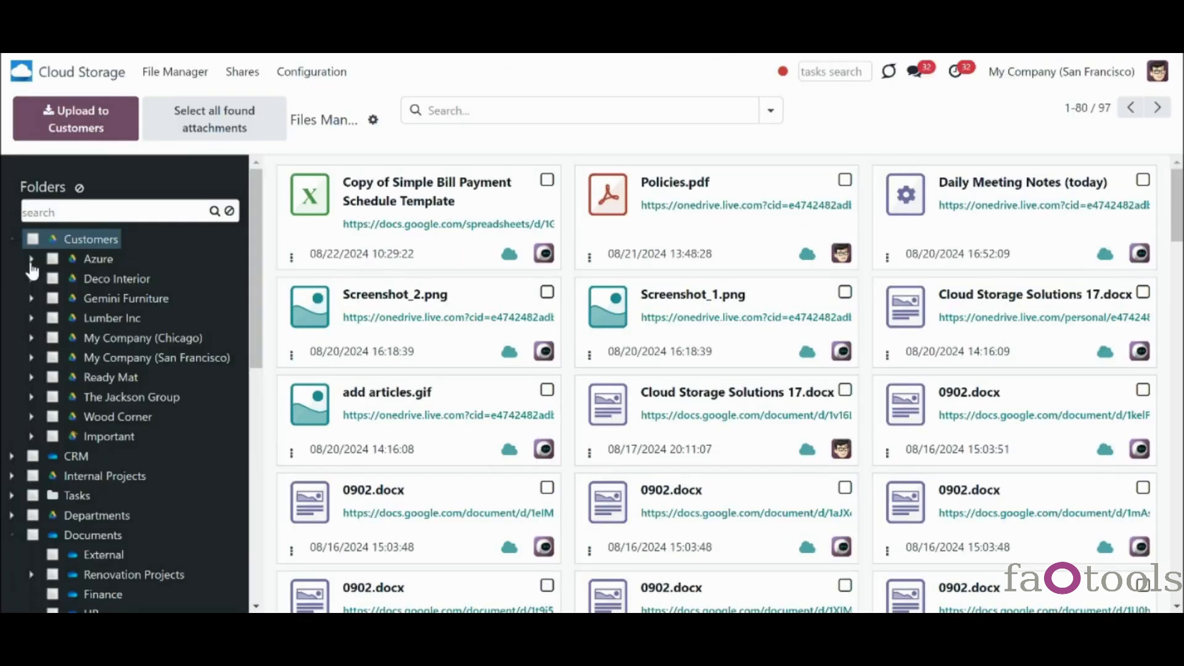
# - In the backend sidebar, expand Customers > Azure and Legal > Designs to confirm both exist
pyautogui.click(31, 259)
pyautogui.click(31, 260)
pyautogui.click(31, 260)
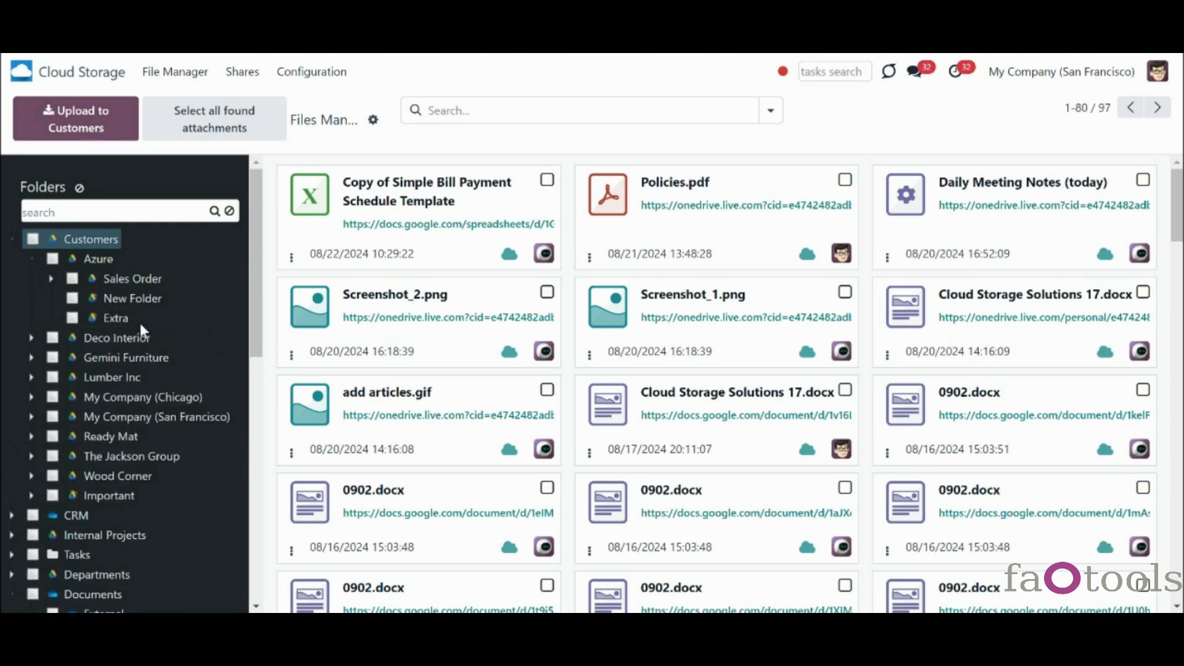
pyautogui.scroll(-8, 235, 394)
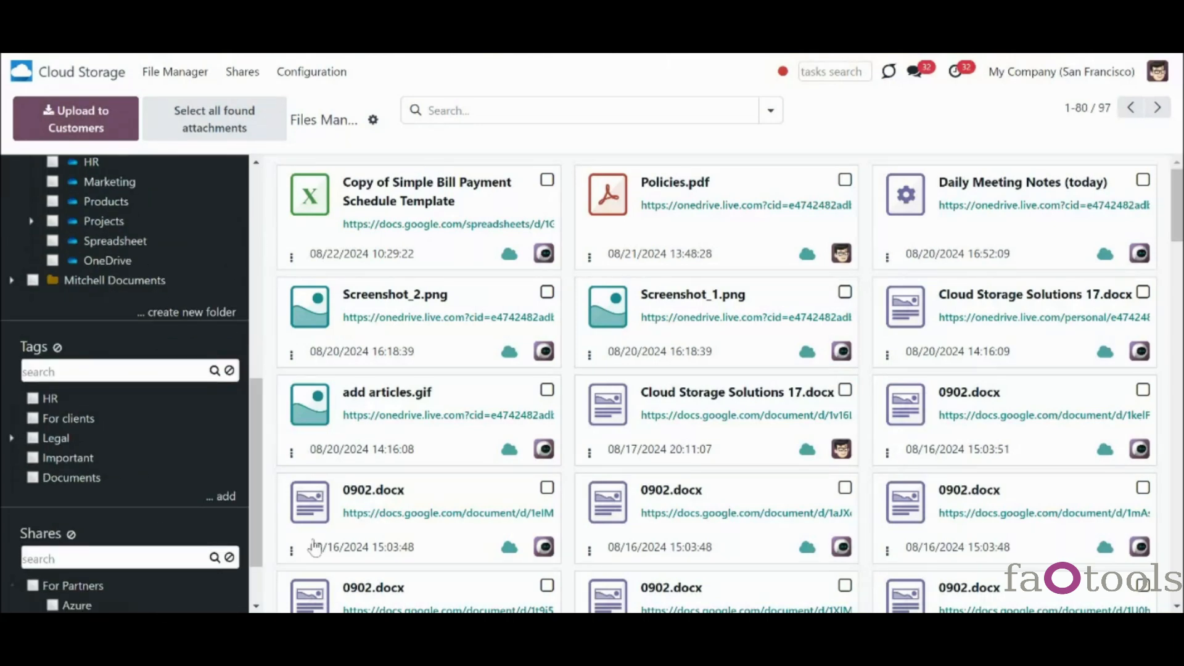
pyautogui.click(11, 438)
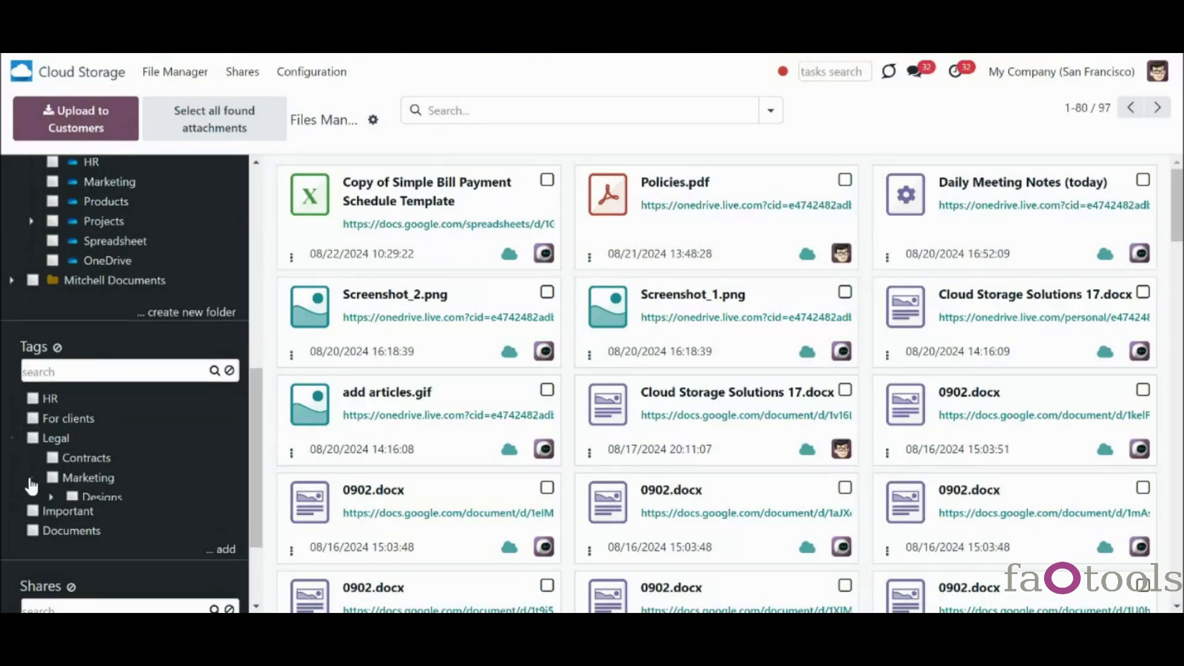
pyautogui.click(52, 497)
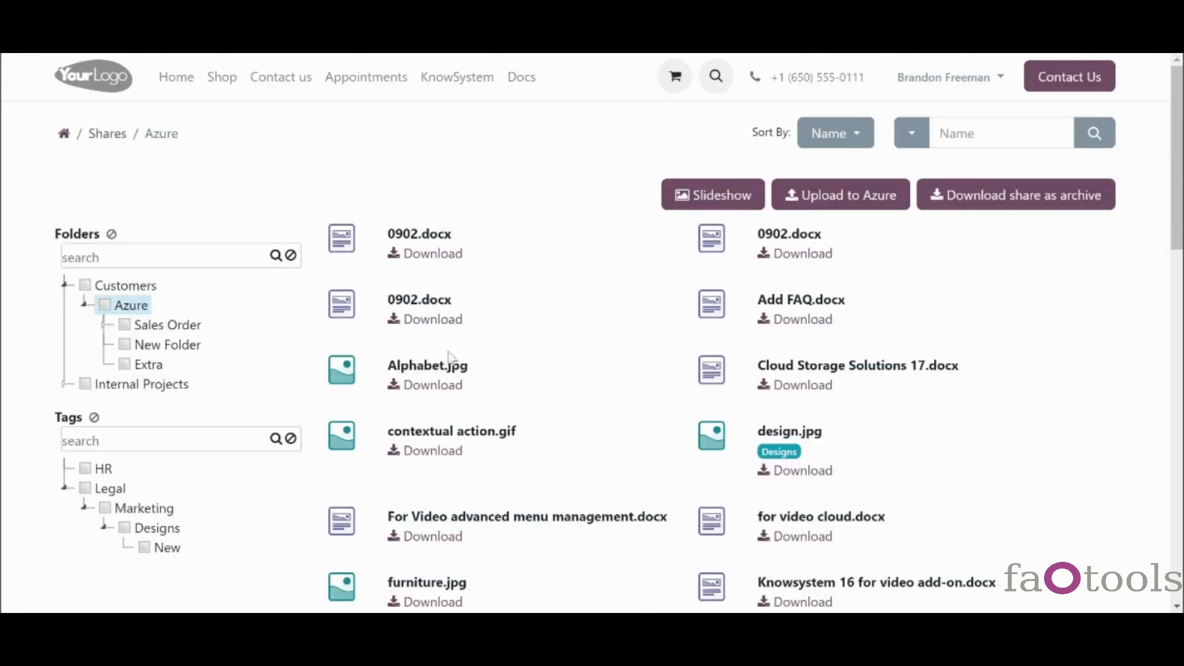
# - Switch the folder filter from Sales Order to Customers plus Internal Projects
pyautogui.click(151, 330)
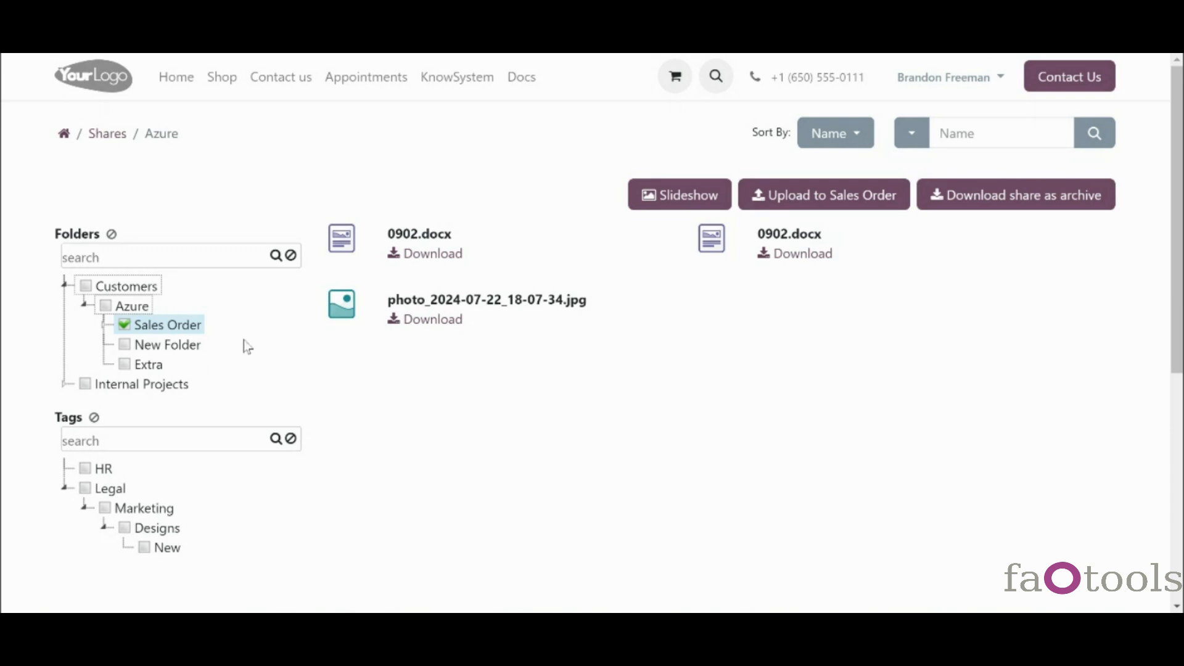
pyautogui.click(85, 286)
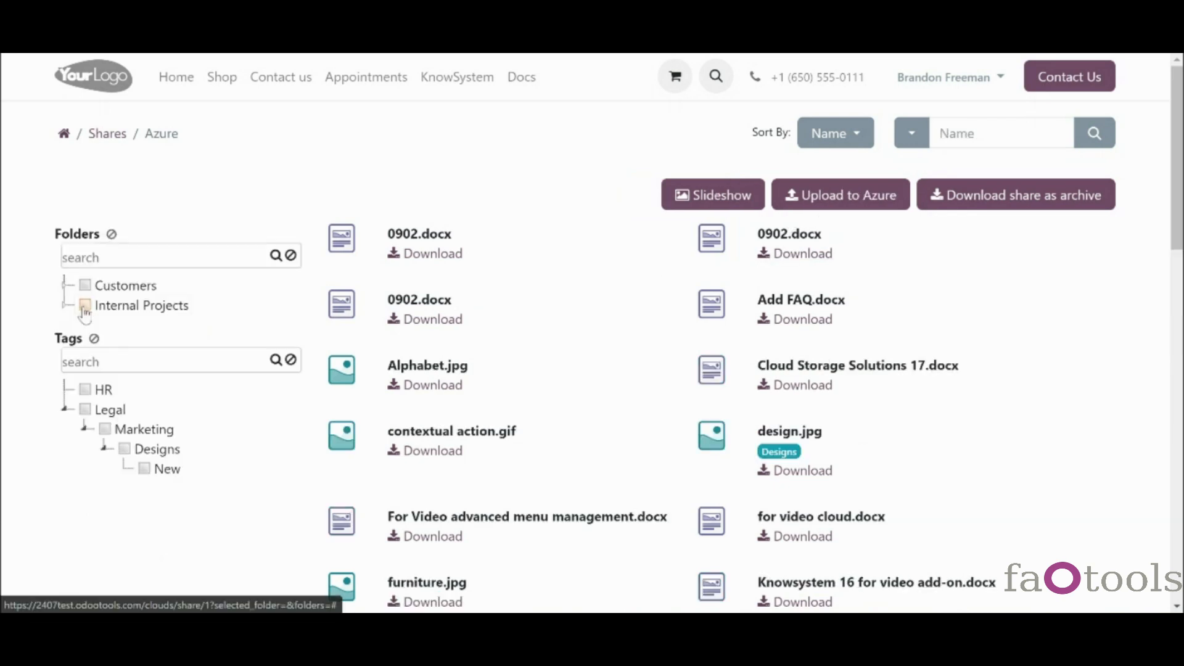
pyautogui.click(85, 307)
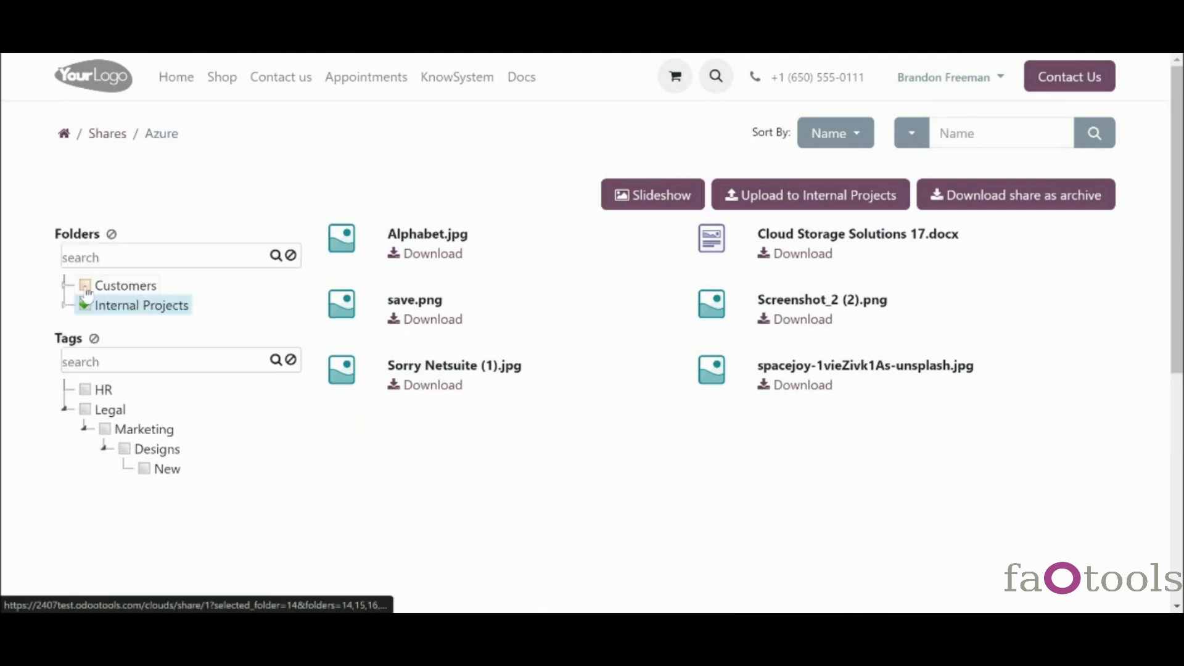
pyautogui.click(85, 286)
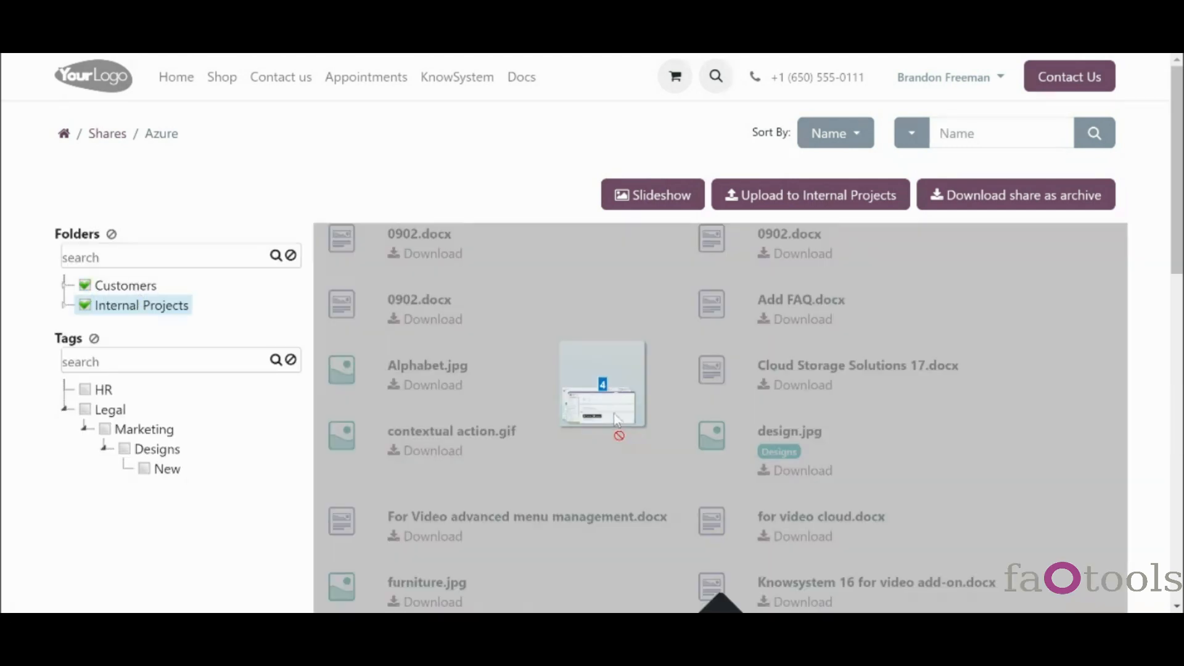
# - Upload four files into the Internal Projects folder and check the file list
pyautogui.moveTo(617, 419); pyautogui.dragTo(643, 426)
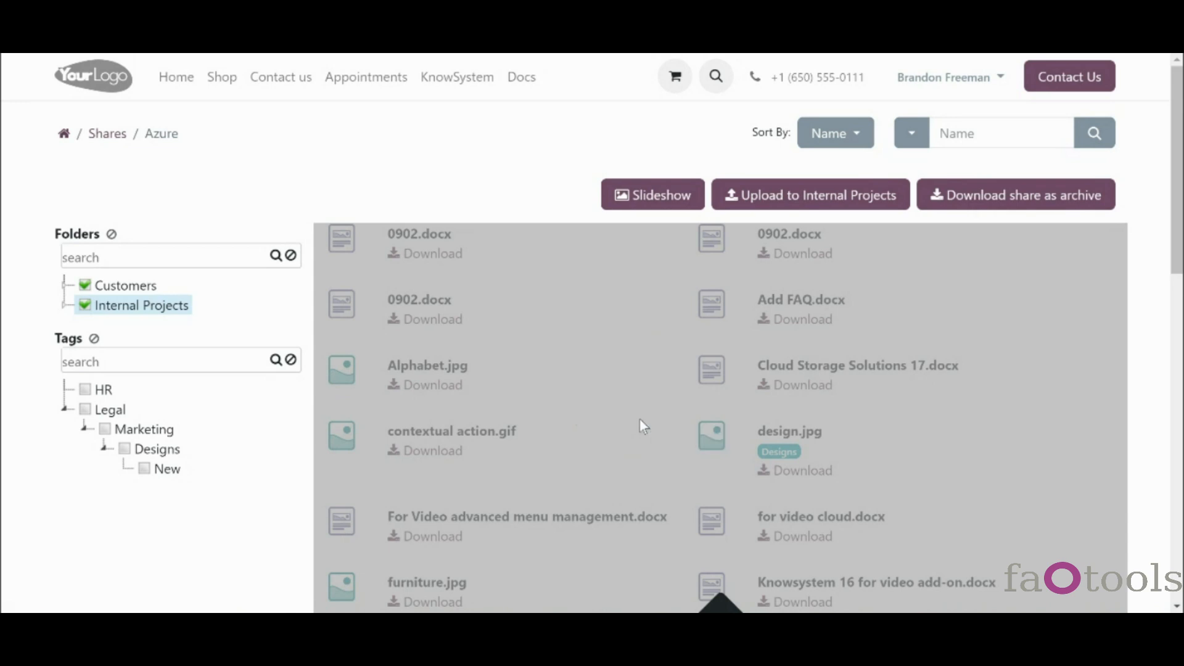
pyautogui.scroll(-6, 1179, 246)
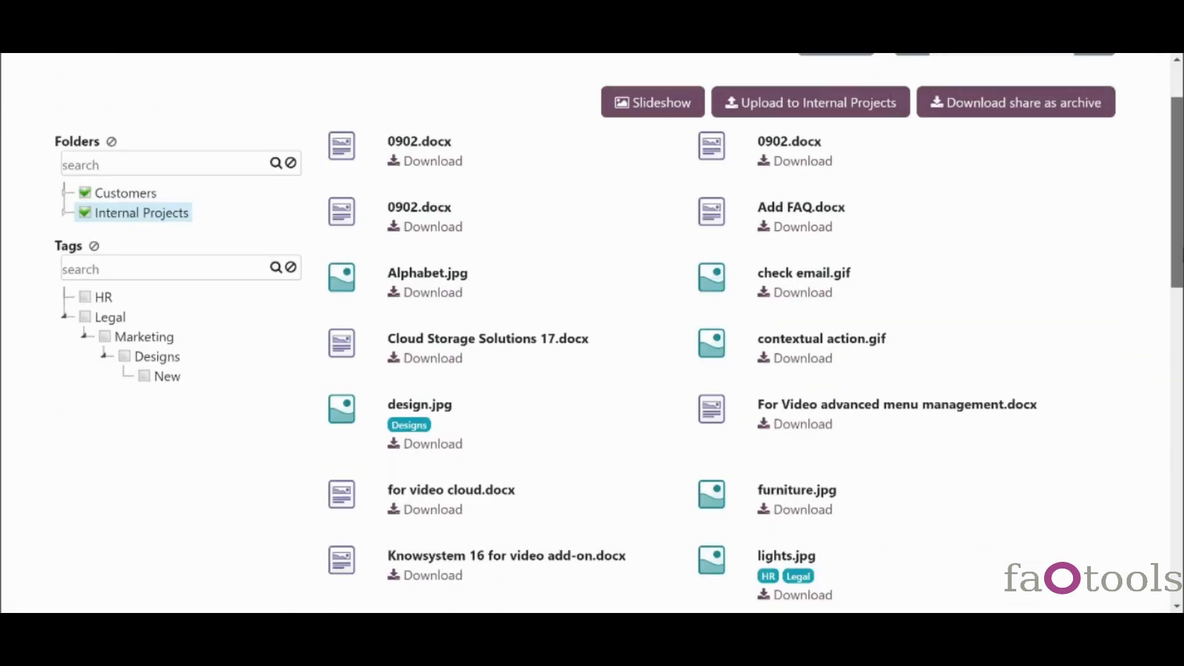
pyautogui.scroll(-5, 558, 360)
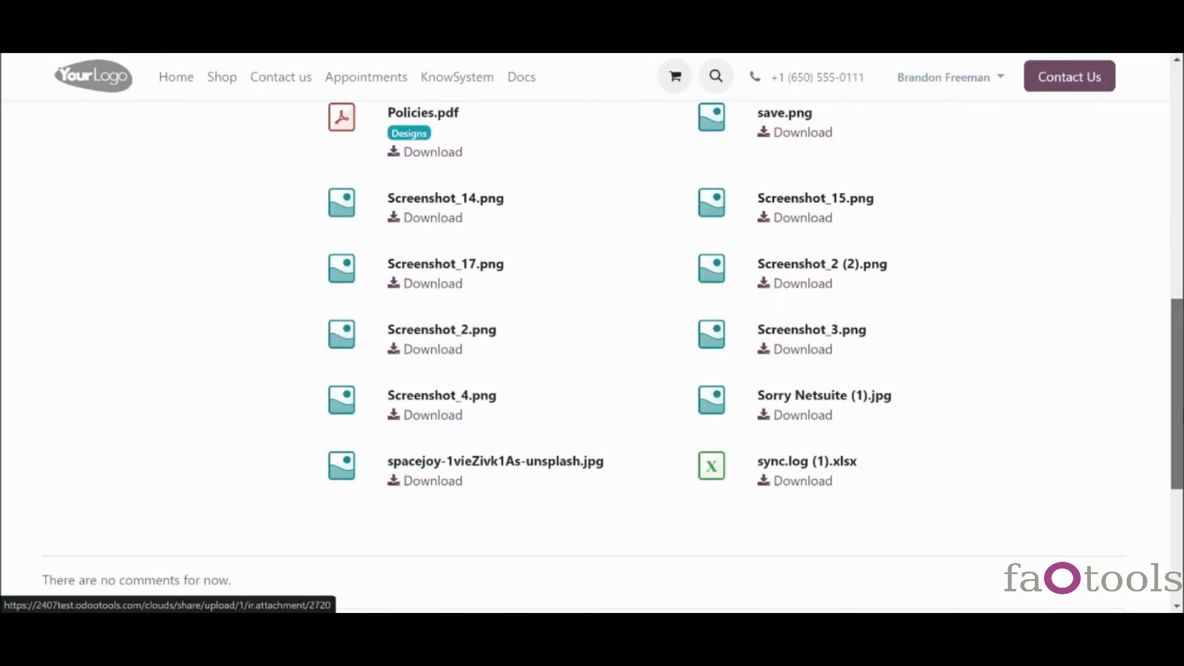
pyautogui.scroll(11, 854, 293)
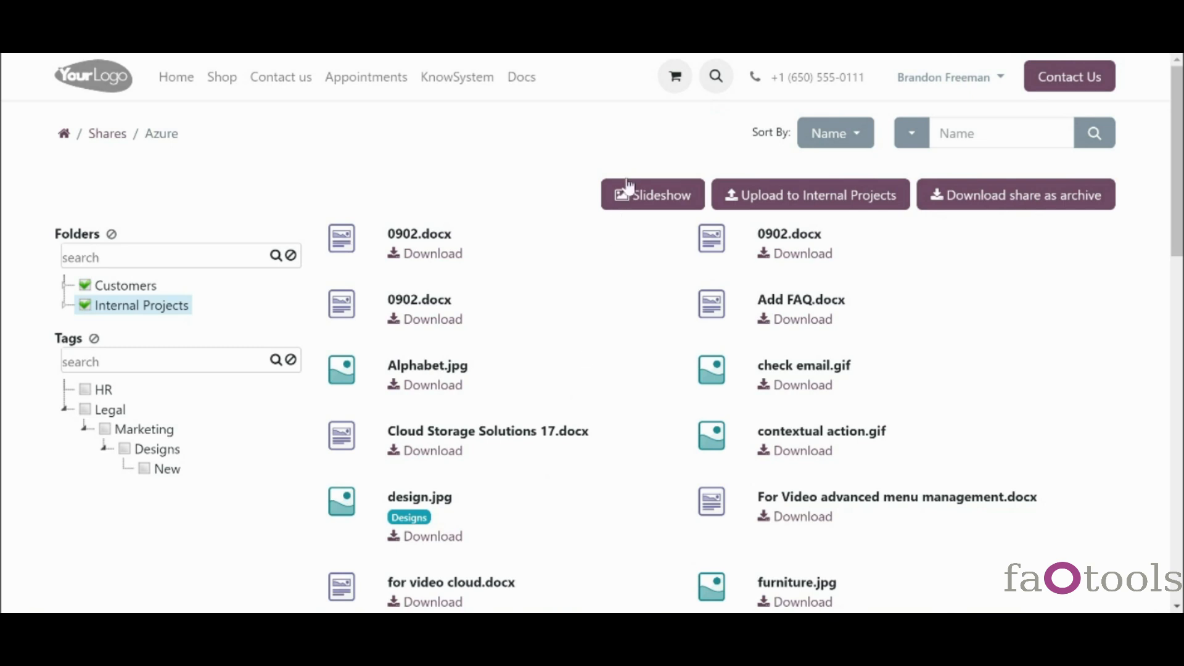
pyautogui.click(668, 209)
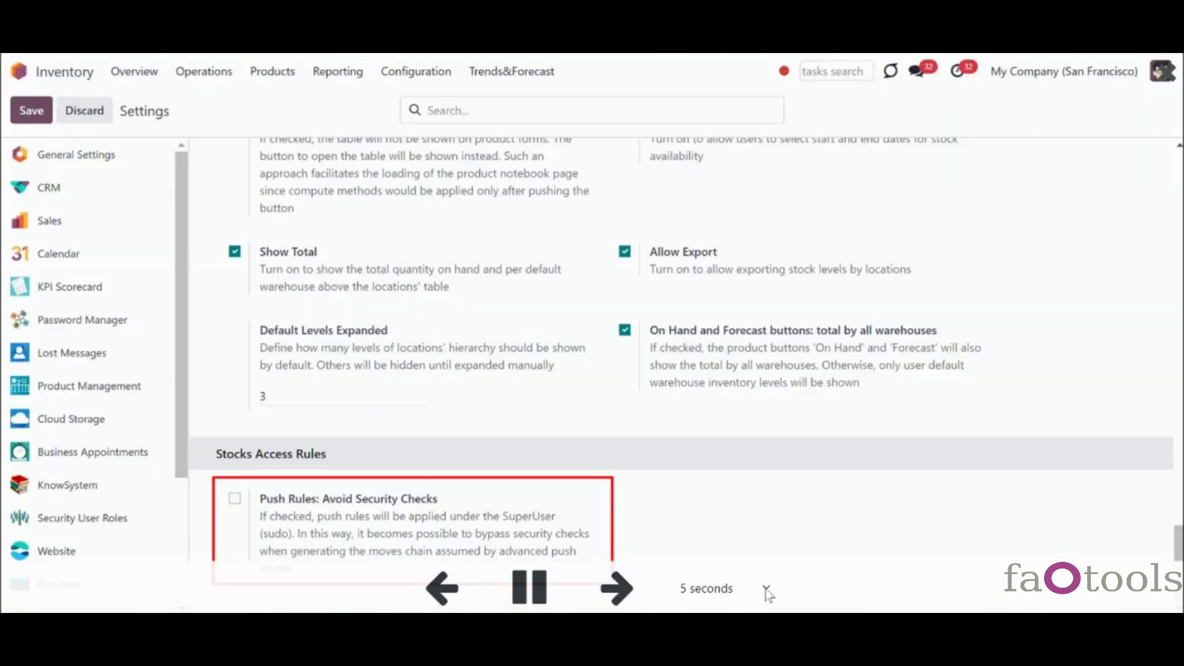
pyautogui.click(767, 590)
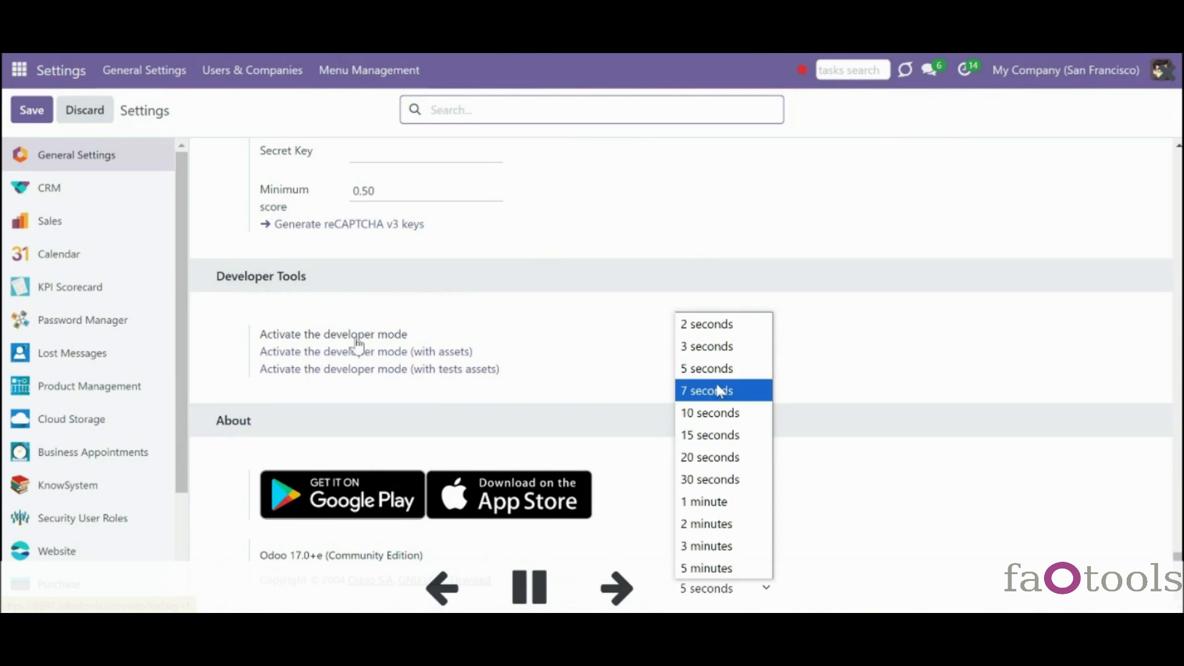
pyautogui.click(614, 599)
pyautogui.click(614, 599)
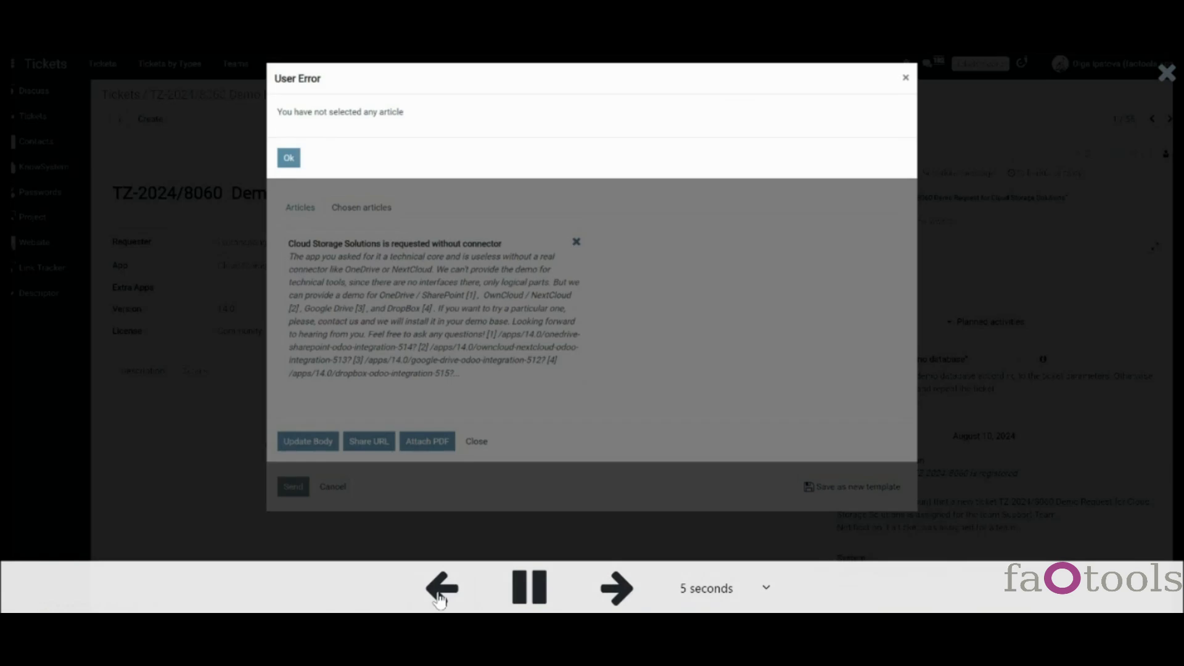
pyautogui.click(439, 598)
pyautogui.click(604, 594)
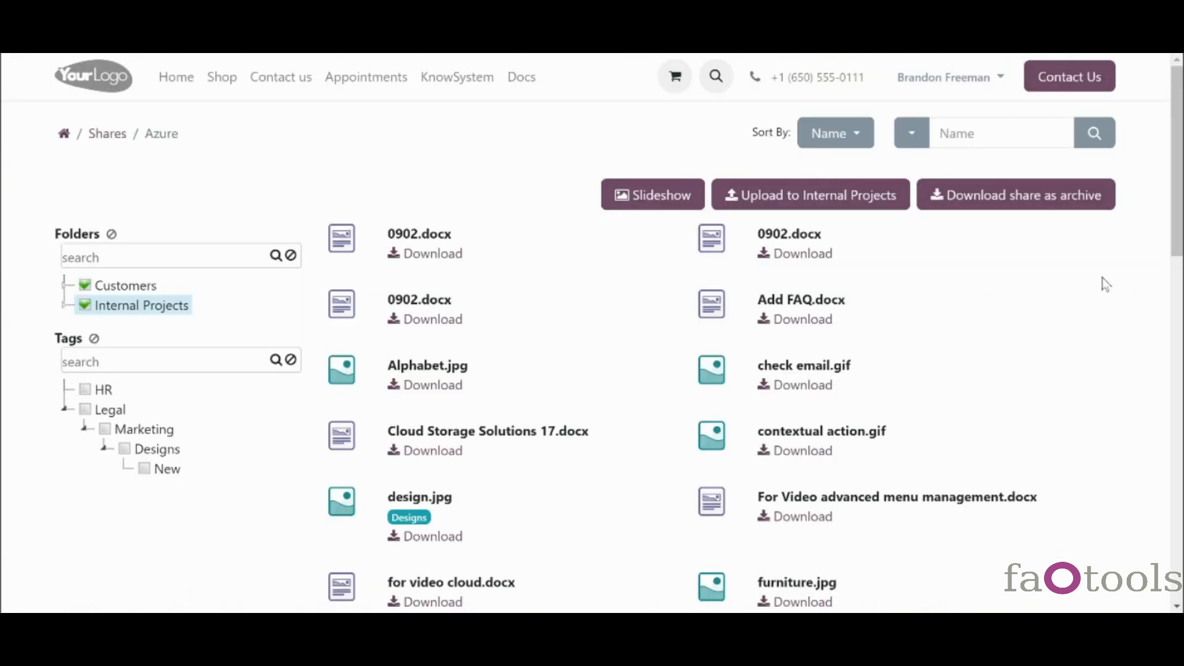
# - At the bottom of the Azure share, write the message 'Thank you!' and send it
pyautogui.moveTo(1177, 248); pyautogui.dragTo(1182, 539)
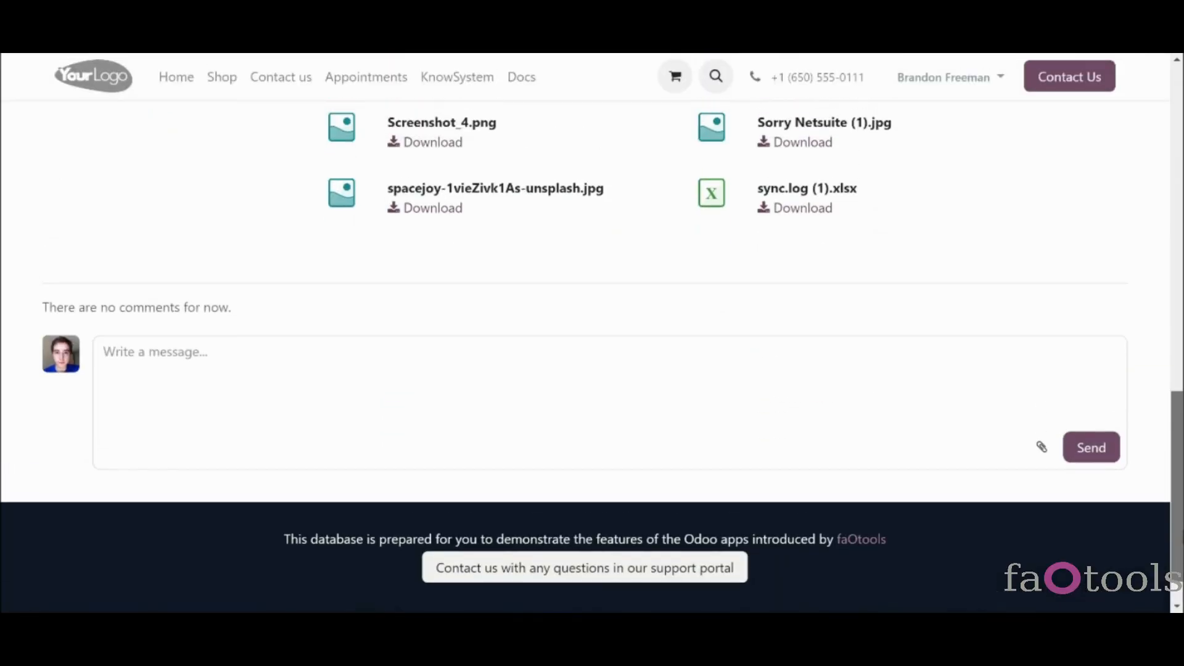
pyautogui.click(271, 364)
pyautogui.write('Thank you!')
pyautogui.click(1086, 448)
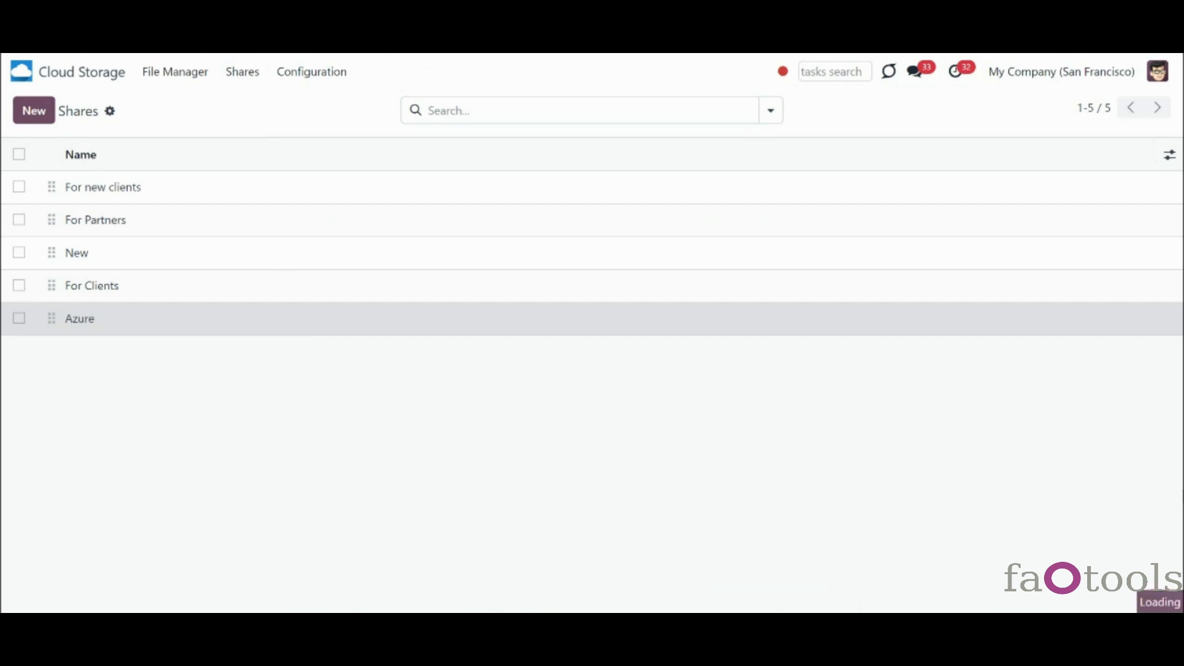
# - Unfollow and re-follow the Azure share, then apply a Discussions-only follower subscription
pyautogui.scroll(-3, 585, 375)
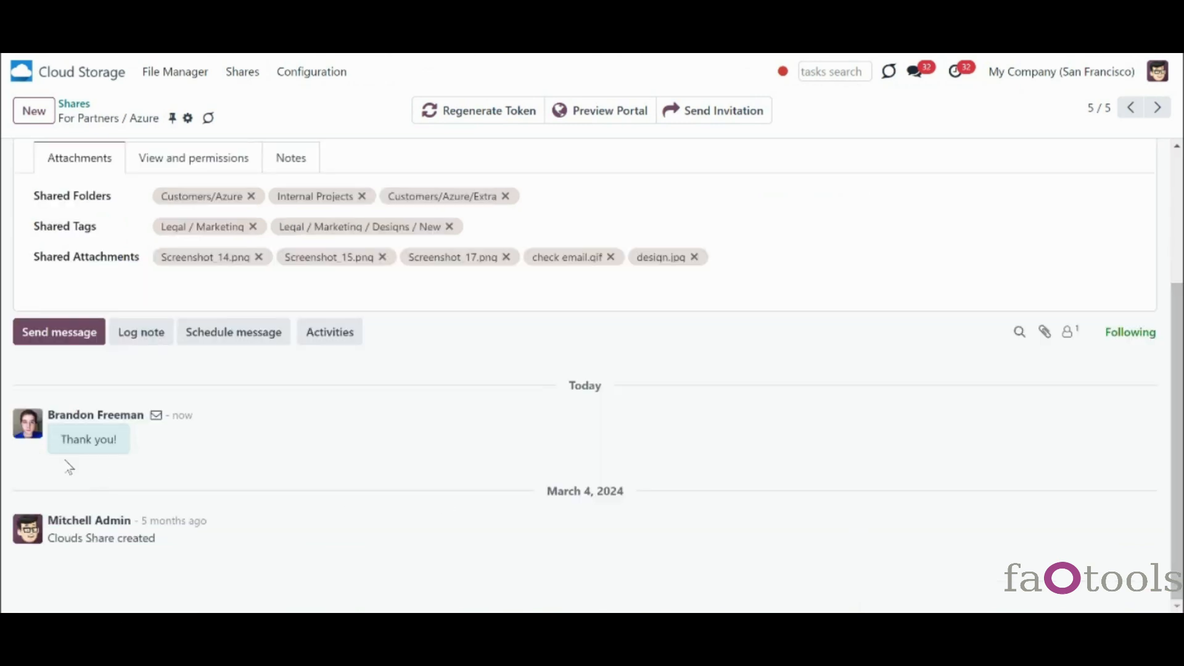
pyautogui.click(1130, 338)
pyautogui.click(1139, 331)
pyautogui.click(1067, 331)
pyautogui.click(1039, 391)
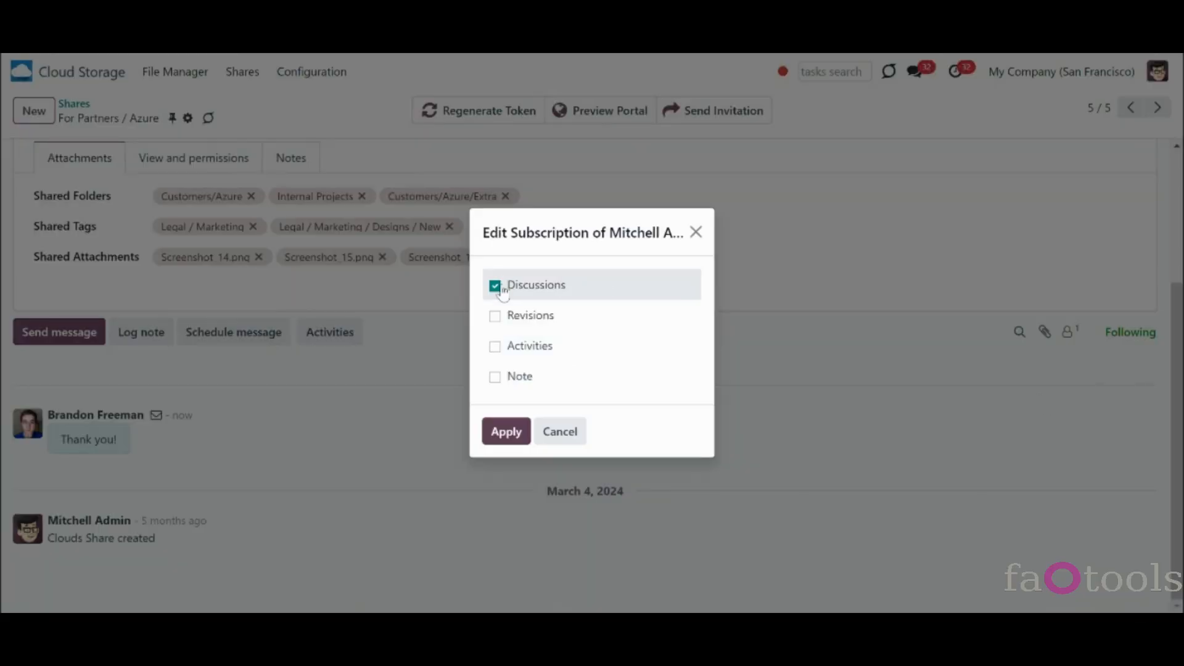
pyautogui.click(509, 431)
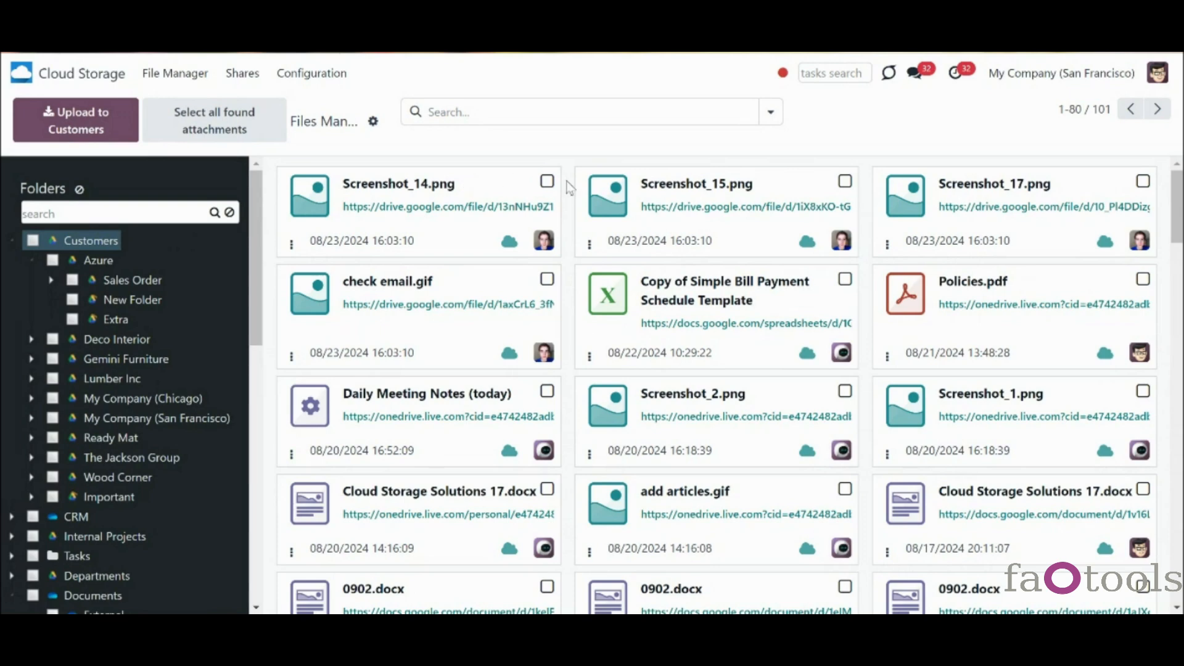
# - Review the Cloud Storage configuration options, then close them
pyautogui.click(331, 82)
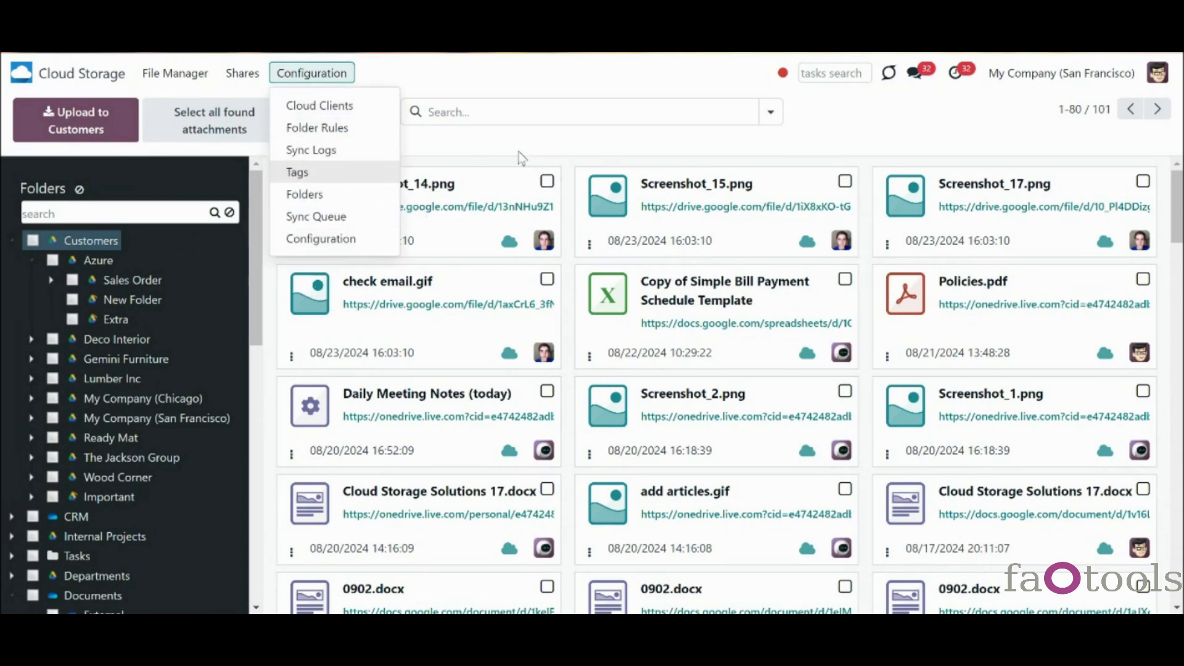
pyautogui.click(433, 165)
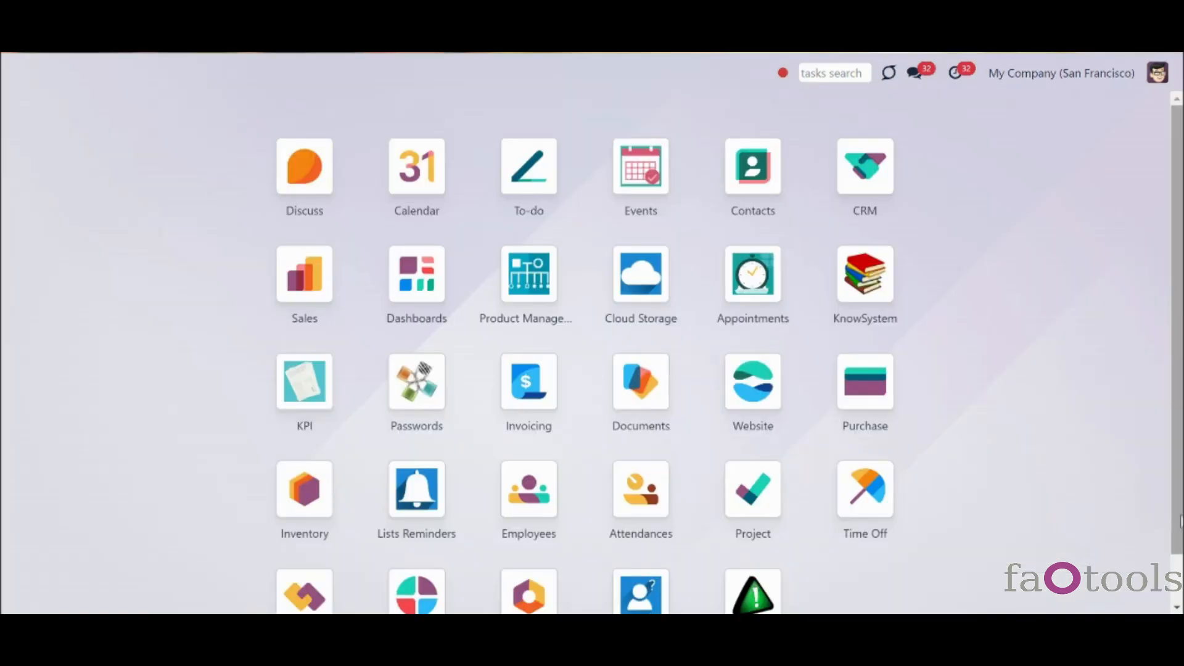
pyautogui.scroll(-1, 1169, 514)
# - In Settings users, give the second user Cloud Storage File manager access and save
pyautogui.click(550, 558)
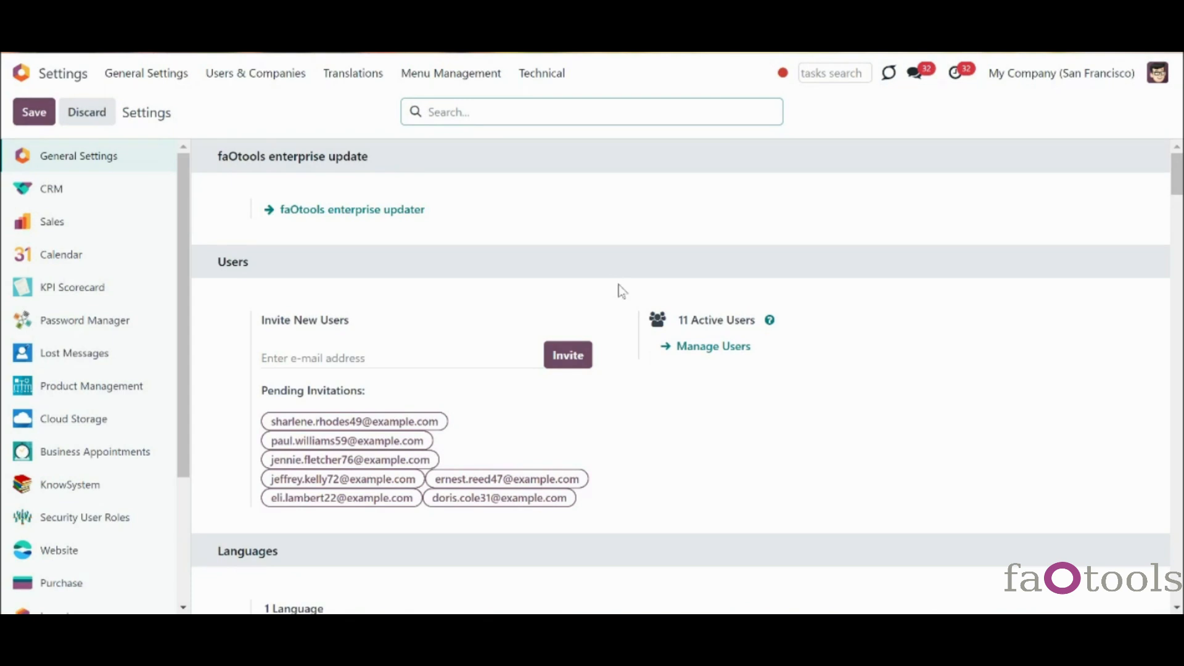
pyautogui.click(707, 348)
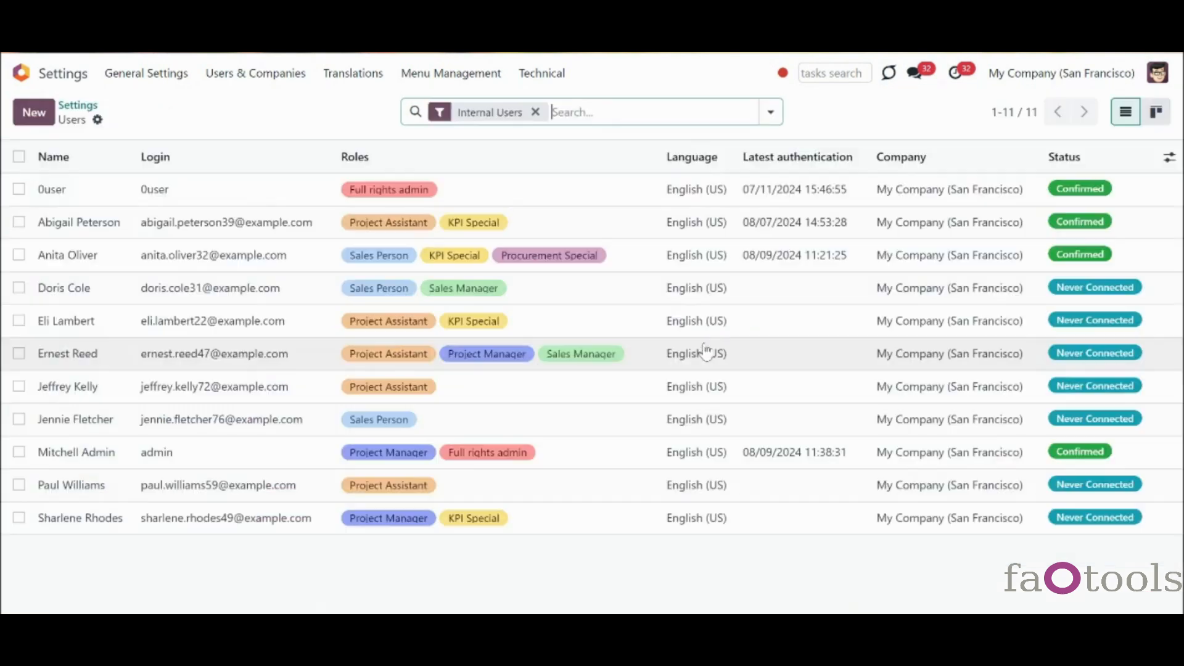
pyautogui.click(481, 229)
pyautogui.moveTo(1179, 211); pyautogui.dragTo(1183, 376)
pyautogui.click(349, 364)
pyautogui.click(319, 401)
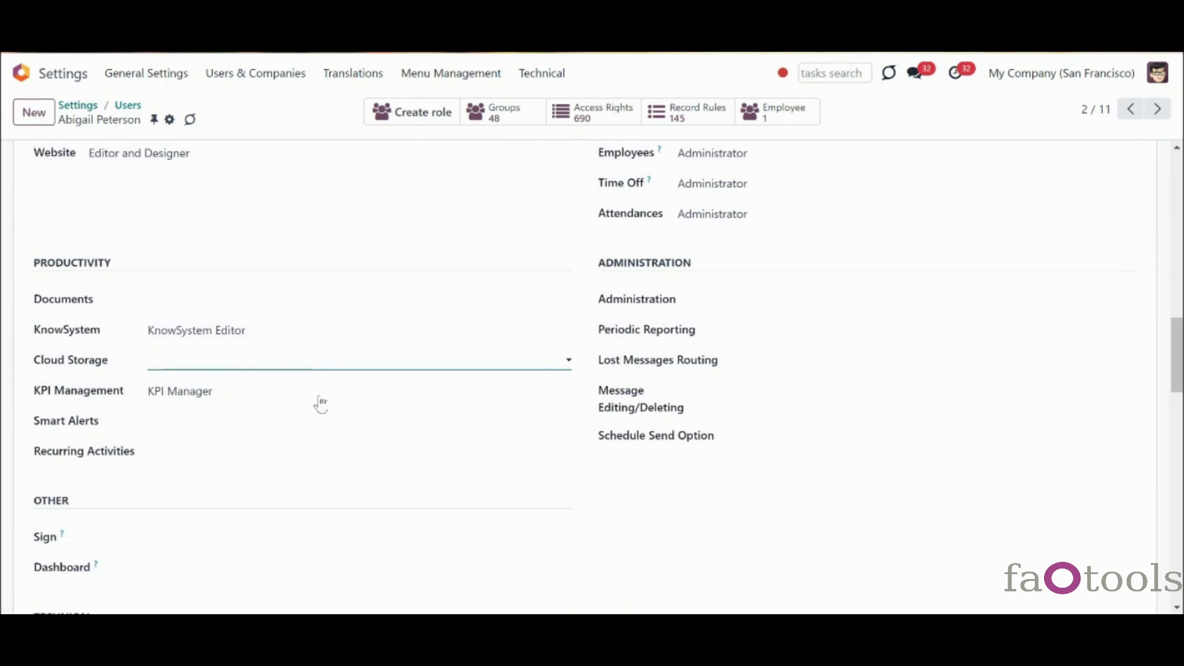
pyautogui.click(221, 120)
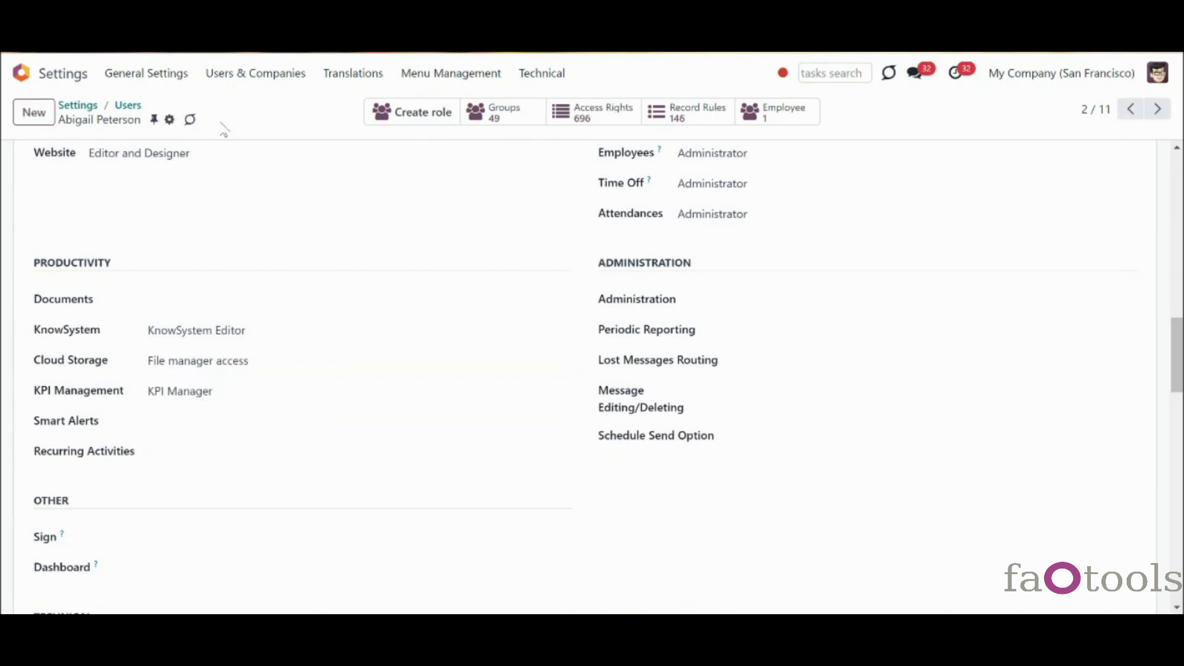
# - Open the Azure company in Contacts and display its chatter attachments
pyautogui.click(65, 82)
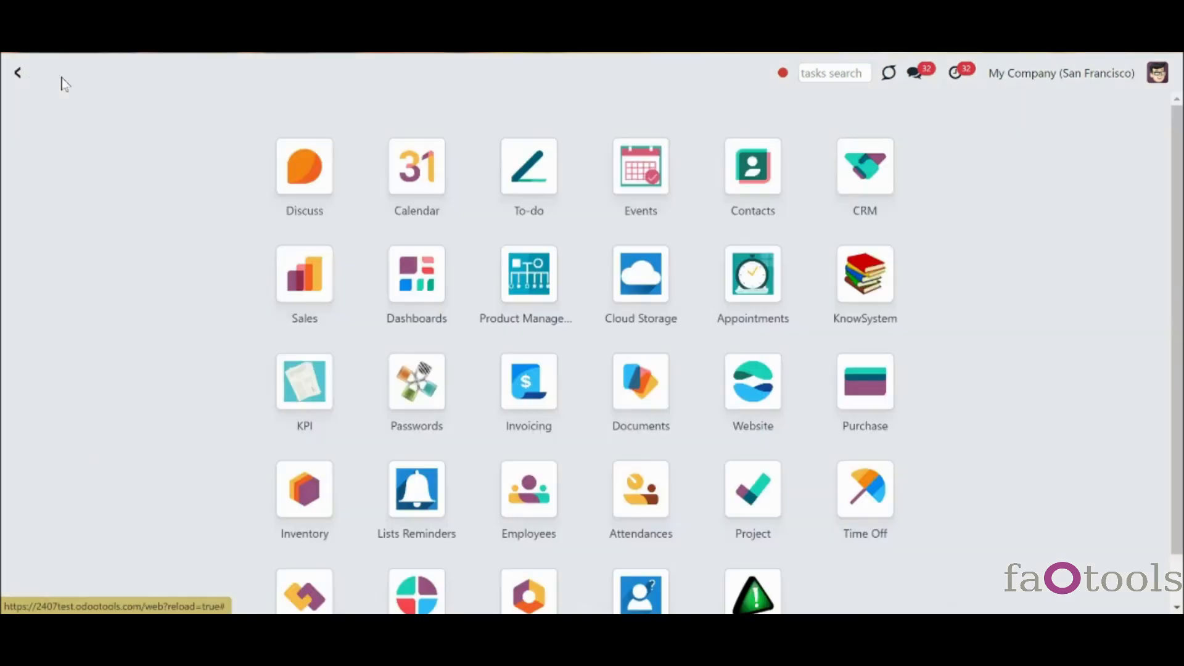
pyautogui.click(754, 164)
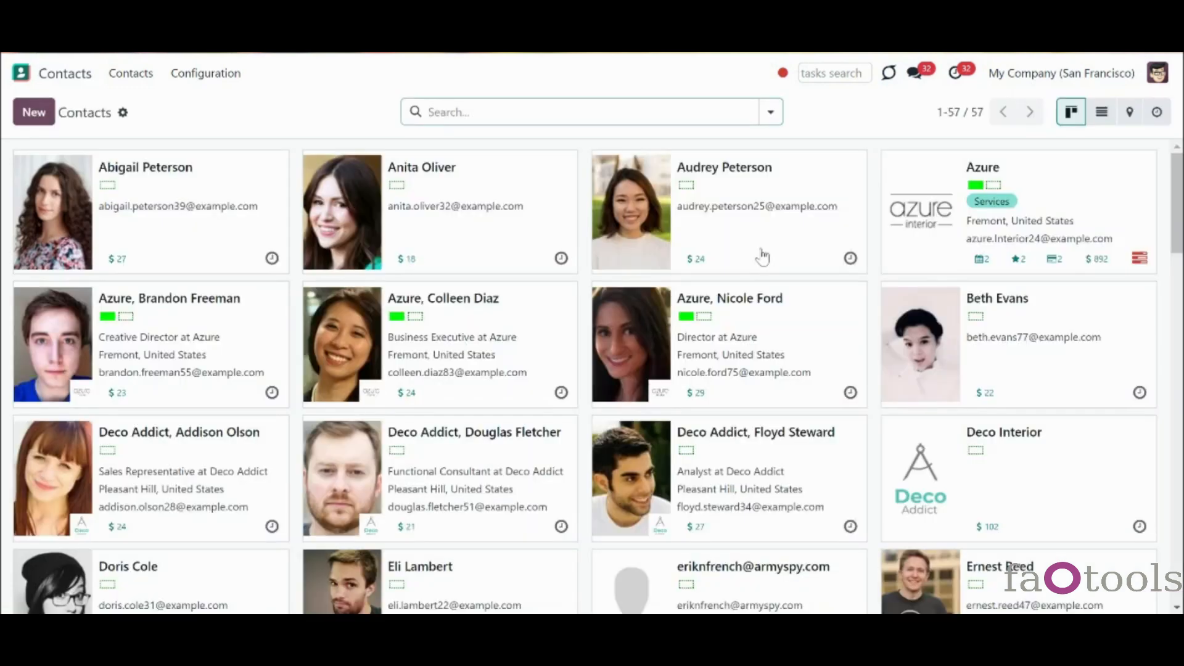
pyautogui.click(955, 267)
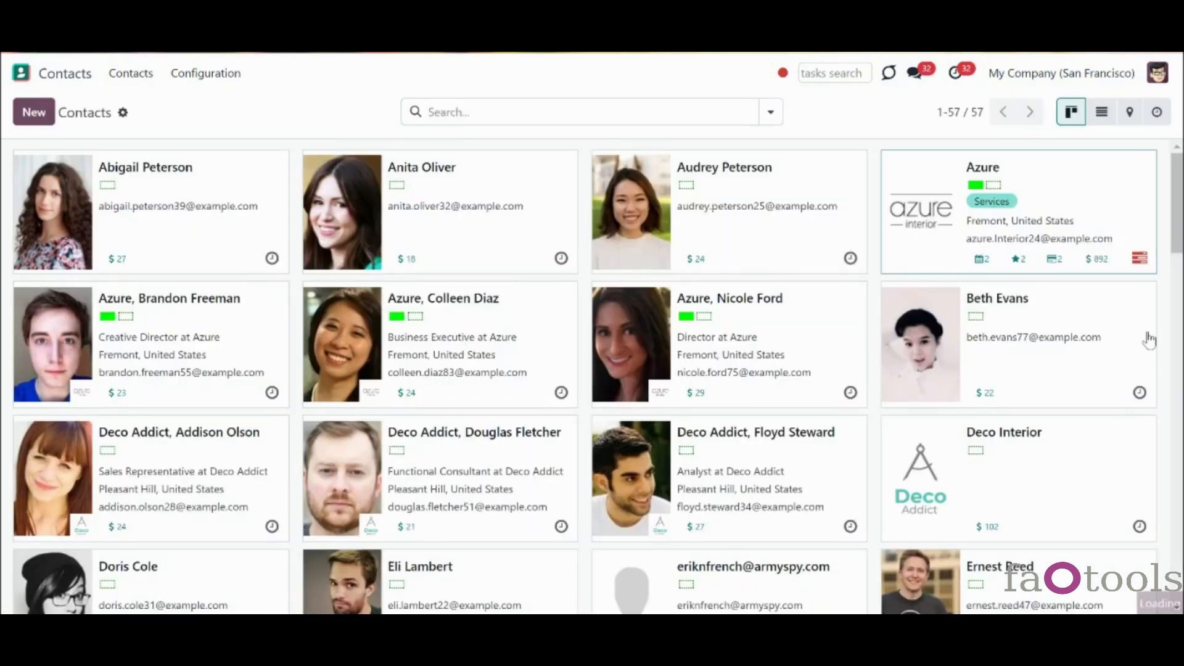
pyautogui.scroll(-1, 593, 370)
pyautogui.scroll(-10, 1157, 489)
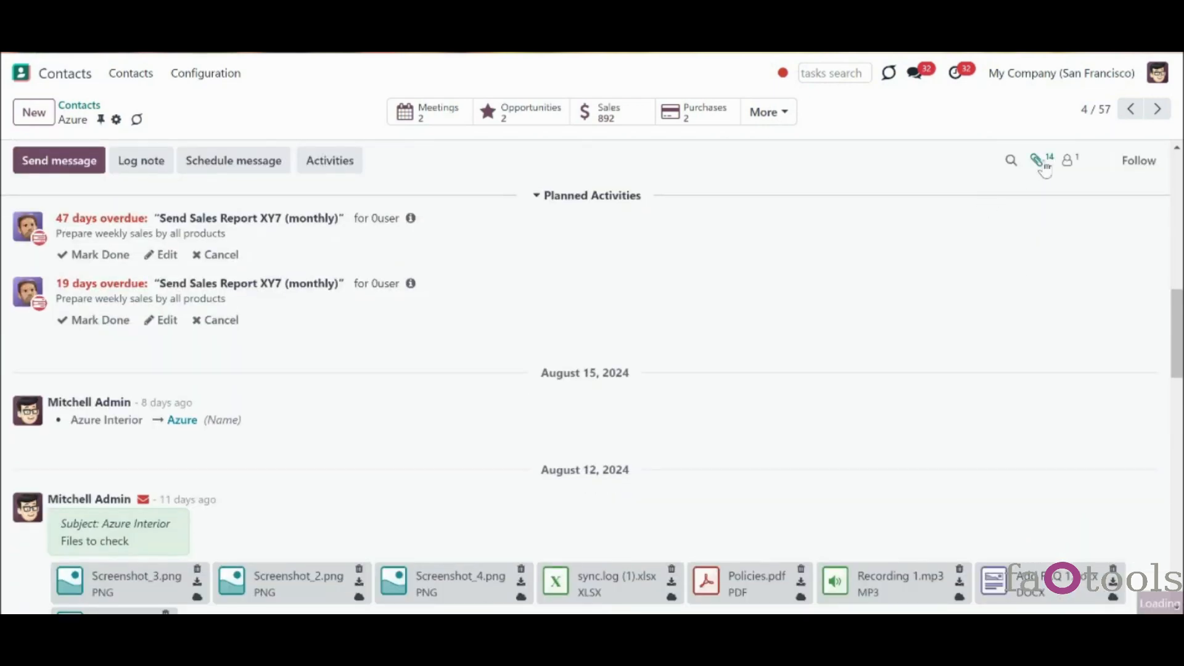
pyautogui.click(1043, 165)
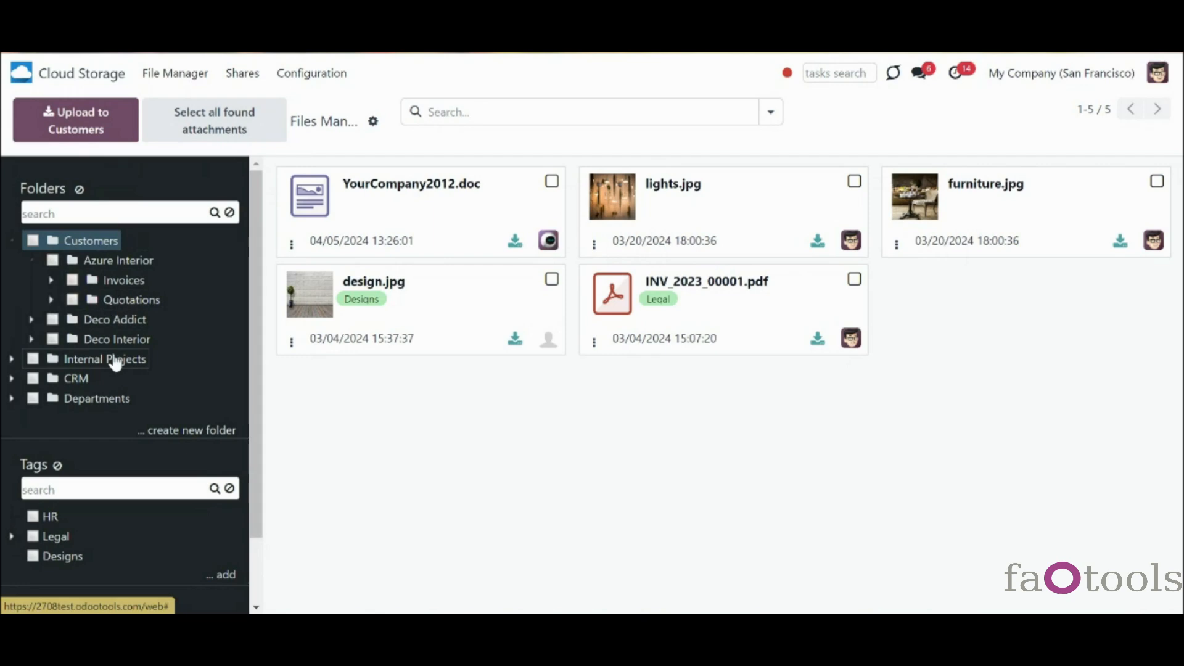
# - Expand Deco Addict, then show and collapse the Quotations subfolders of Azure Interior and Deco Addict
pyautogui.click(32, 320)
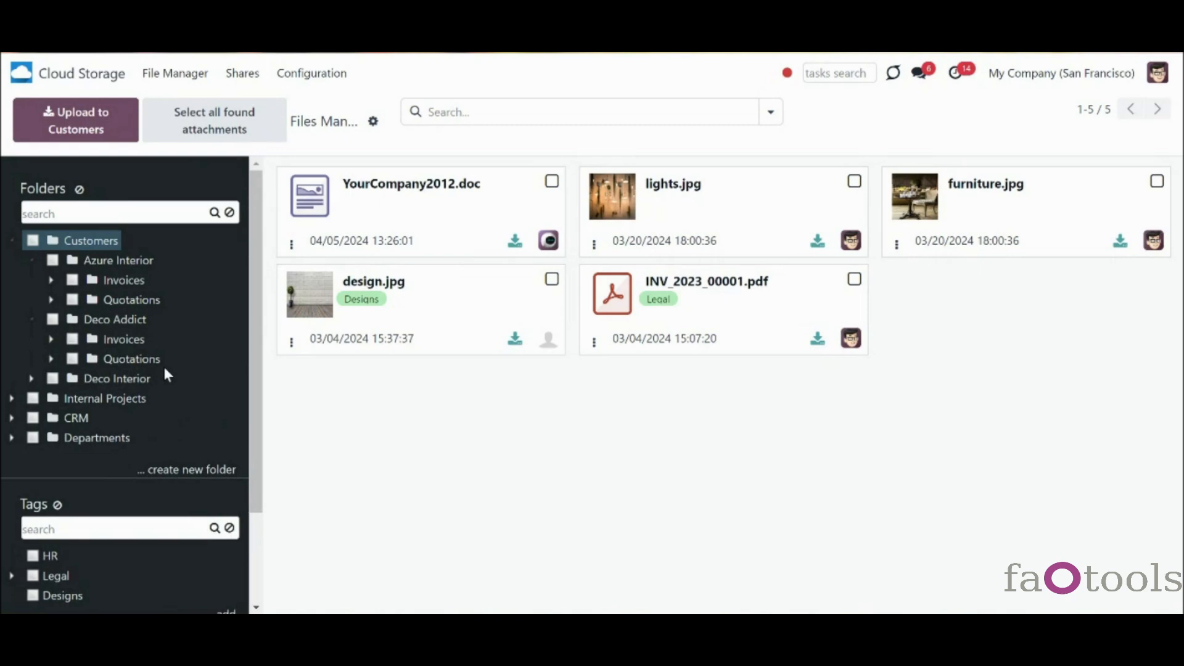
pyautogui.click(51, 300)
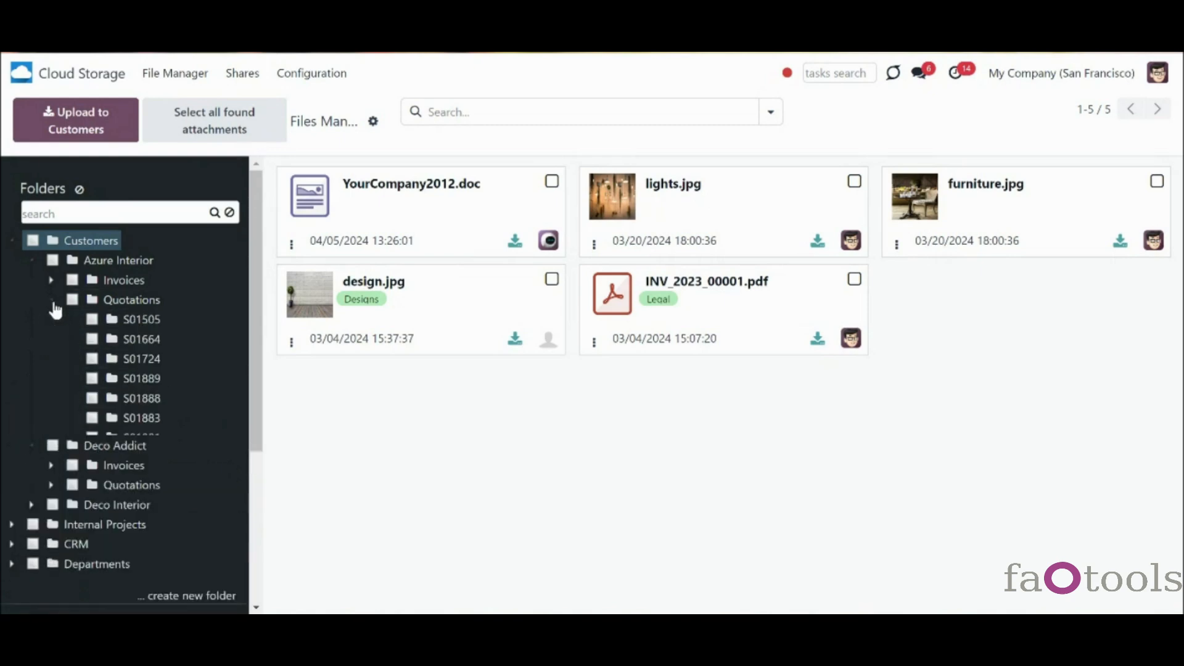
pyautogui.click(52, 302)
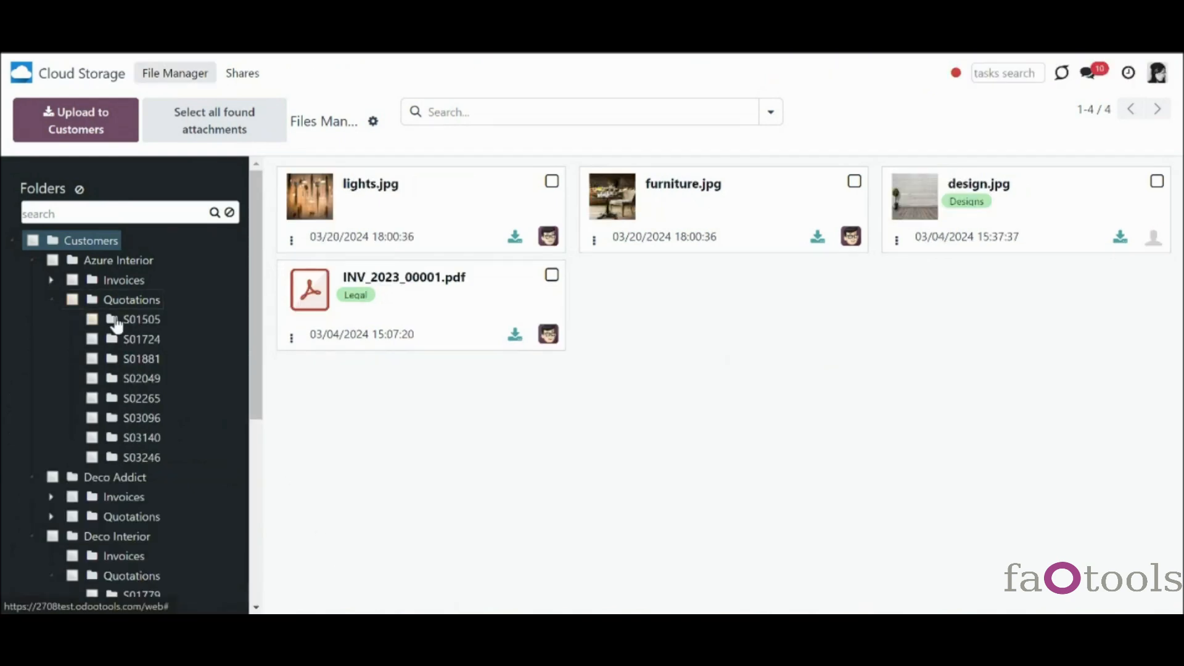
pyautogui.click(51, 517)
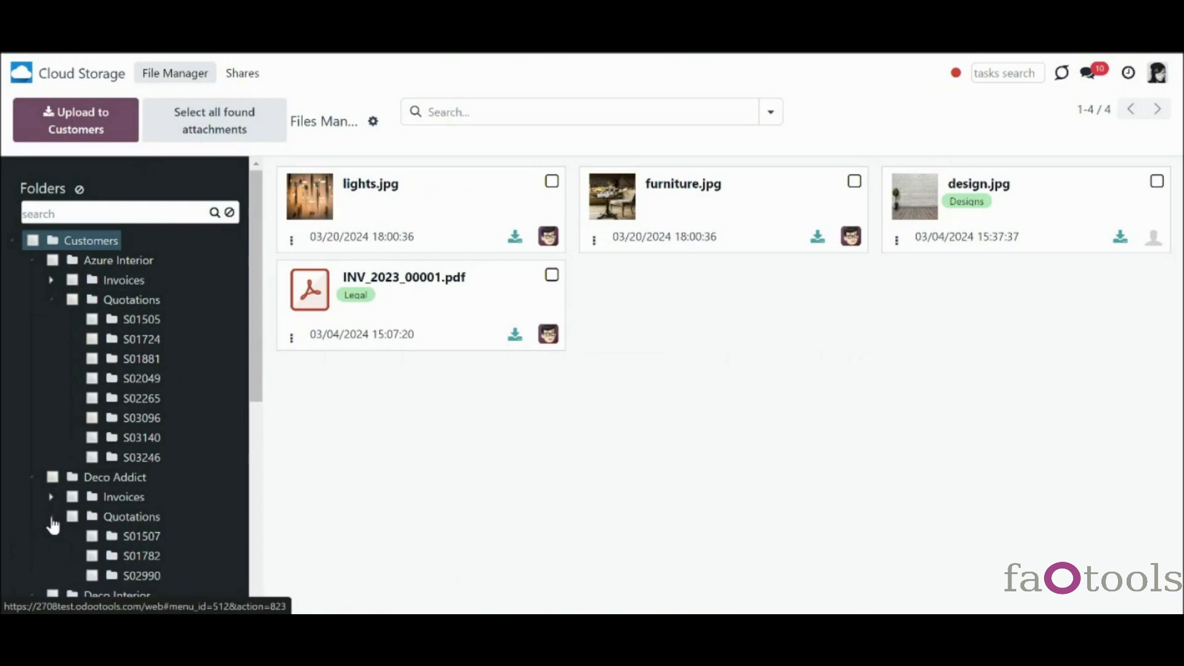
pyautogui.click(52, 519)
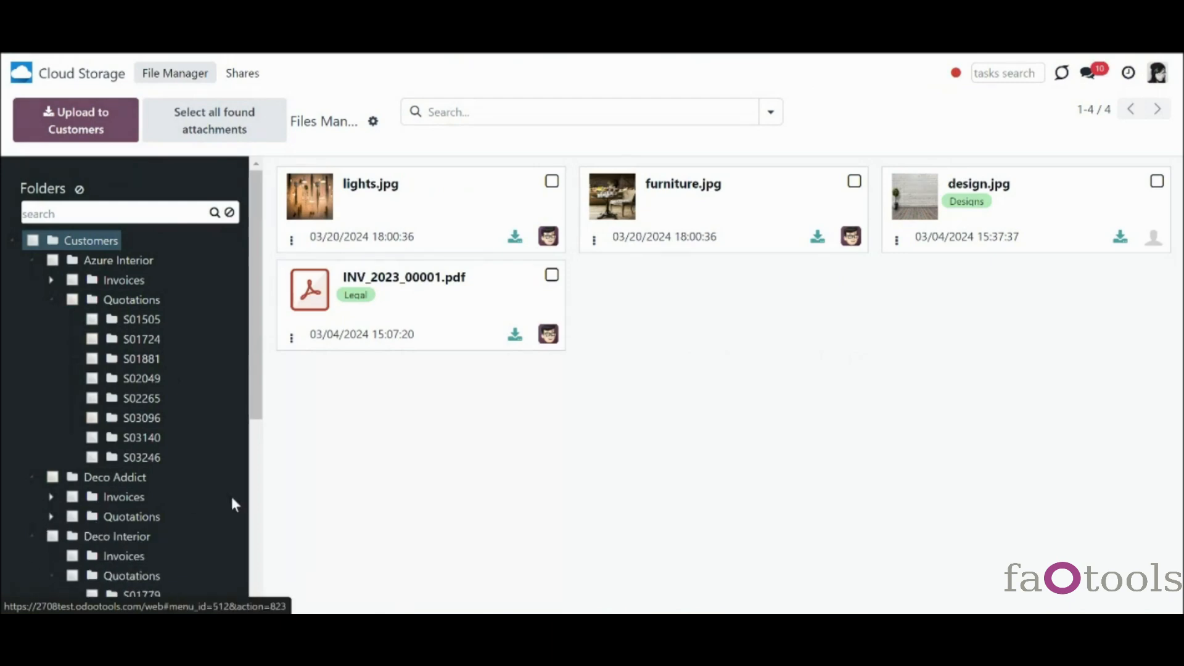
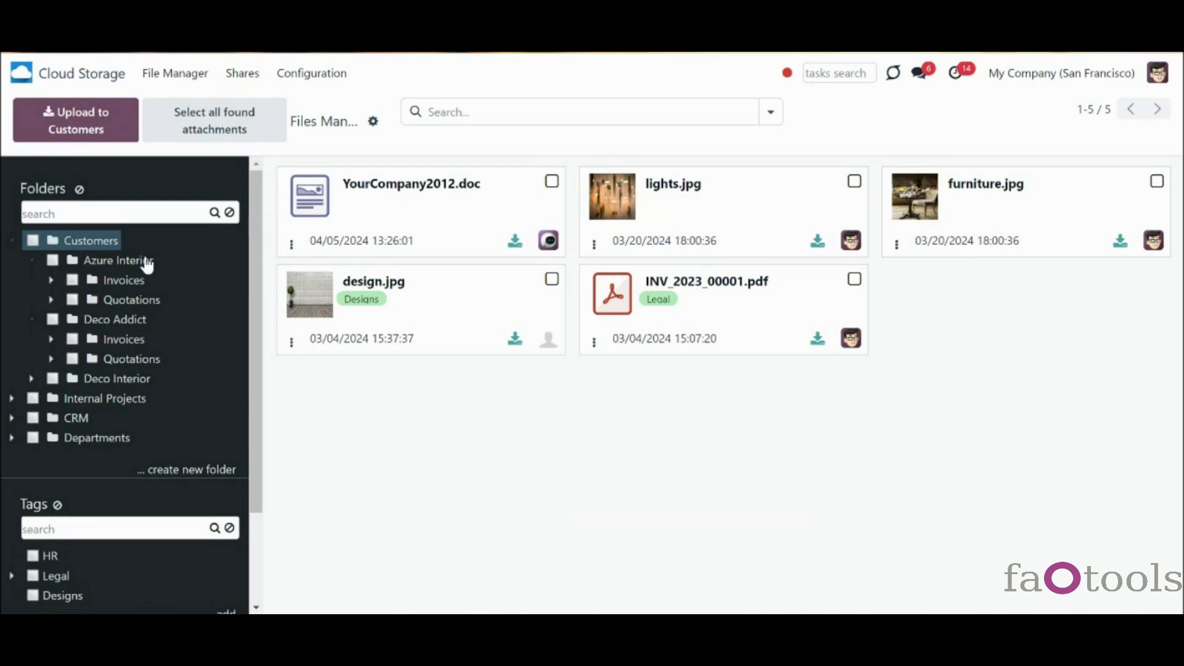
# - Toggle Azure Interior's and Deco Addict's Quotations folders to browse order folders S01505, S01664 and others
pyautogui.click(51, 301)
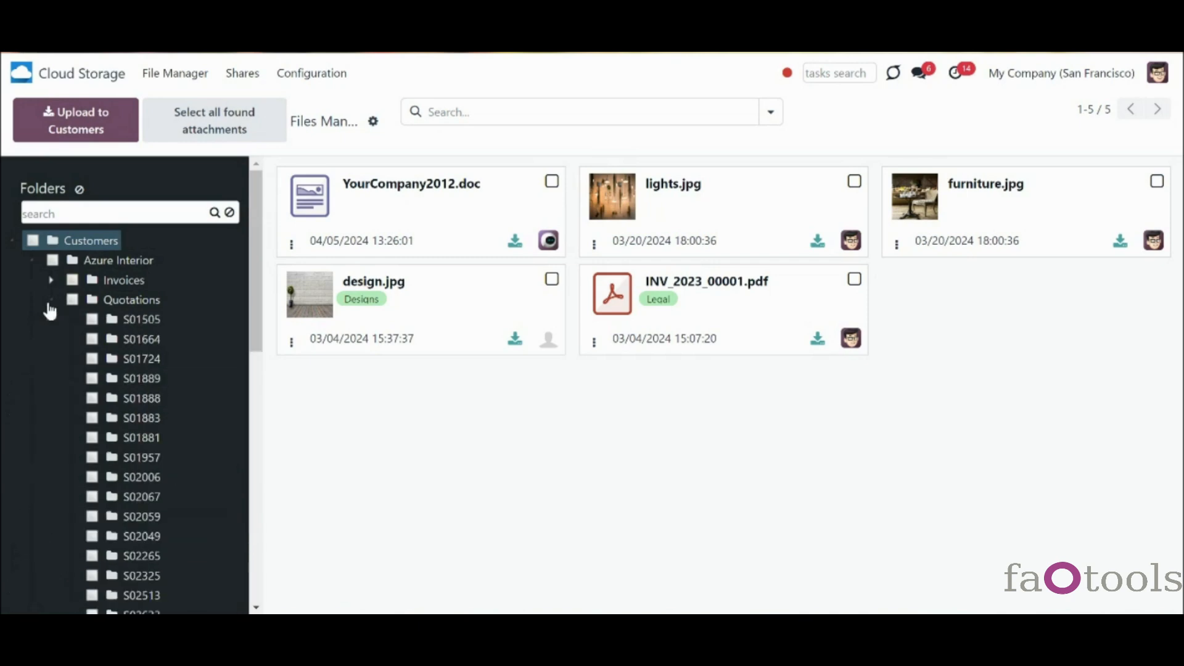
pyautogui.click(51, 301)
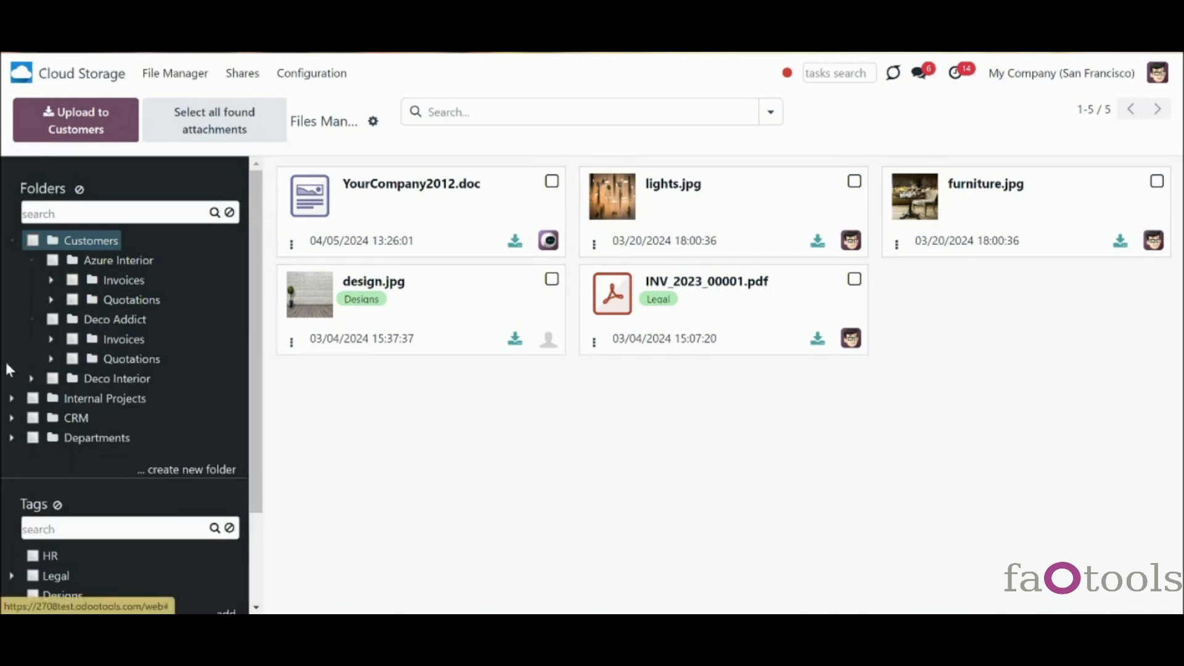
pyautogui.click(51, 359)
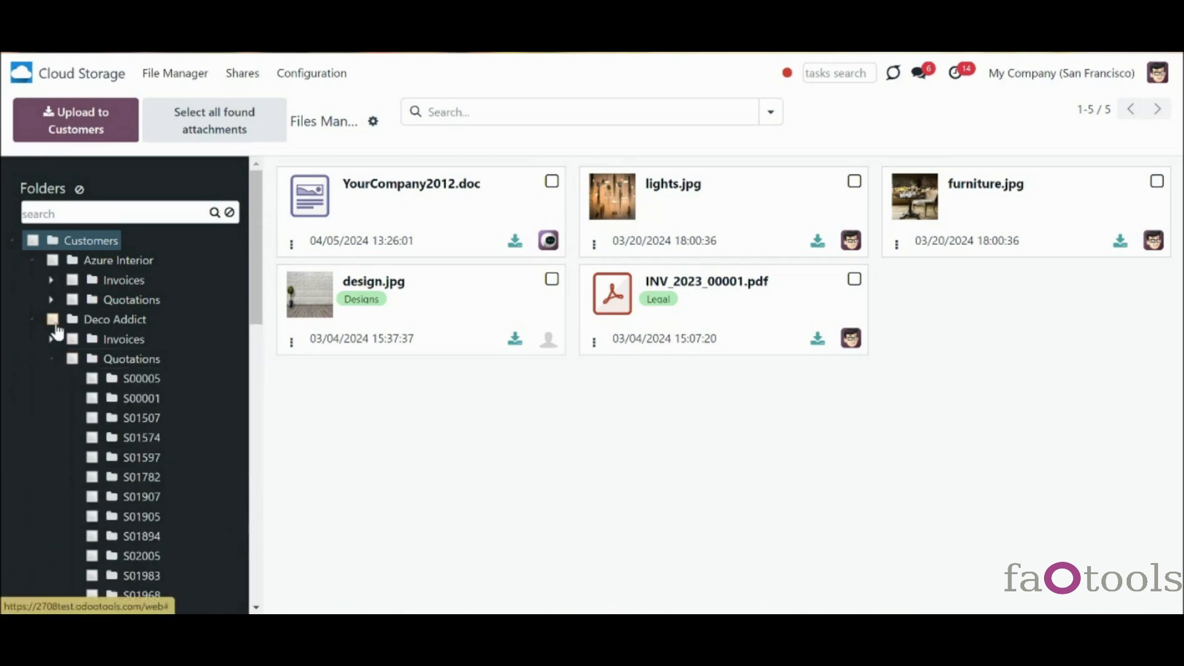
pyautogui.click(52, 301)
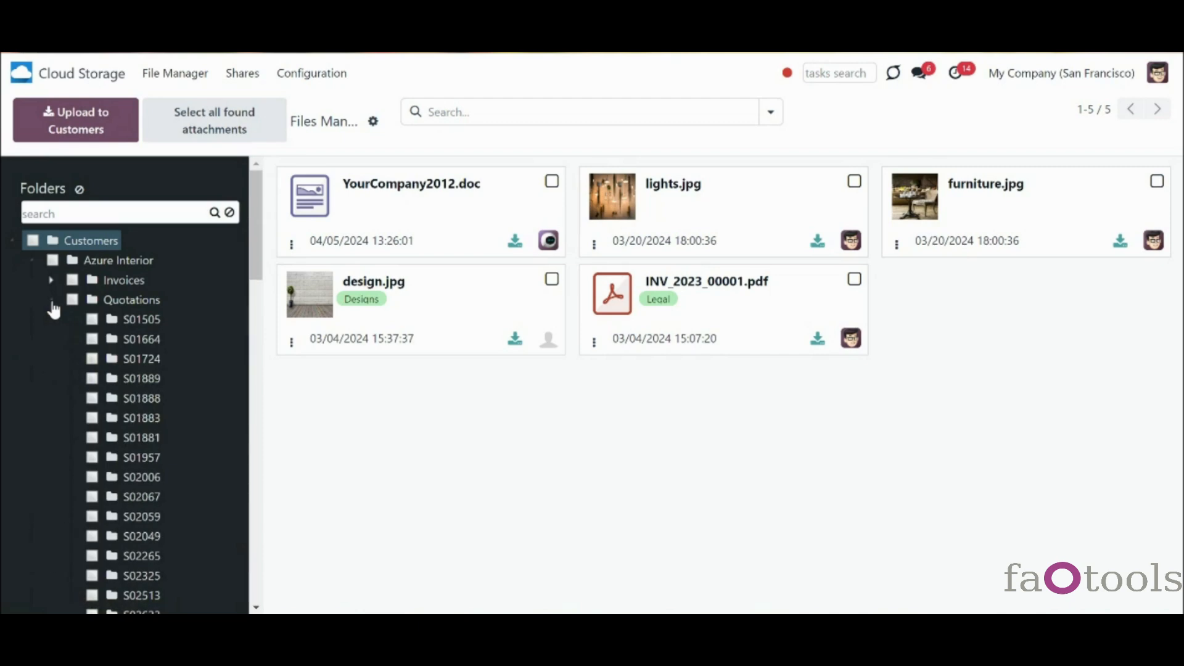
pyautogui.click(51, 301)
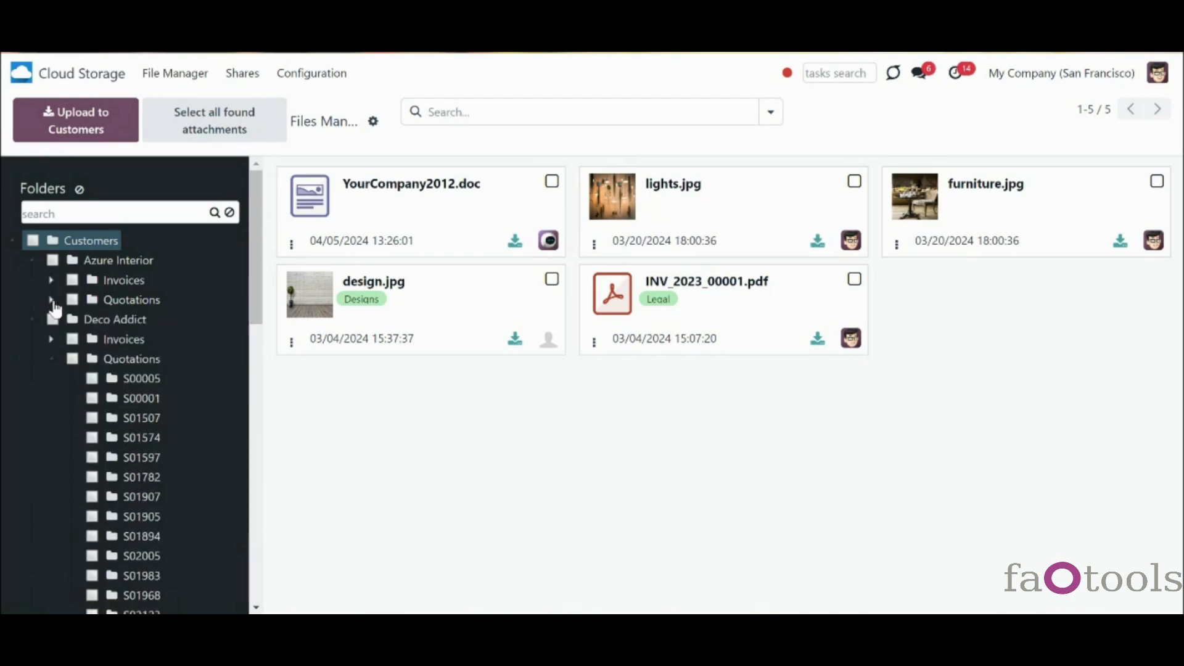
pyautogui.click(51, 363)
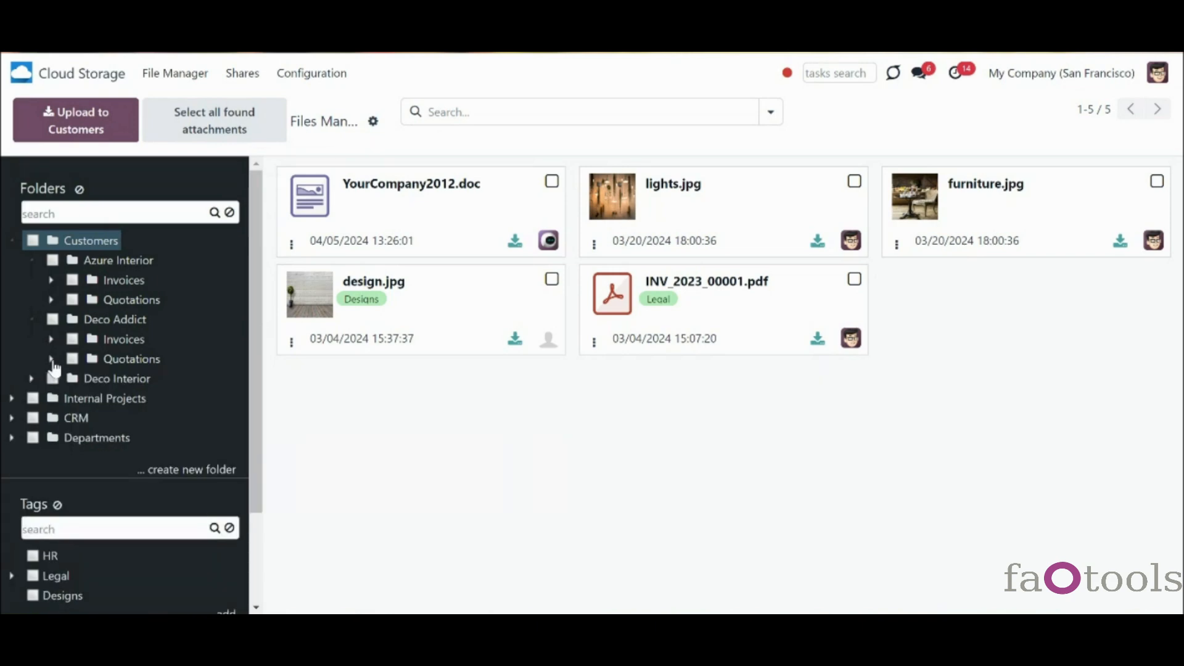
pyautogui.click(52, 301)
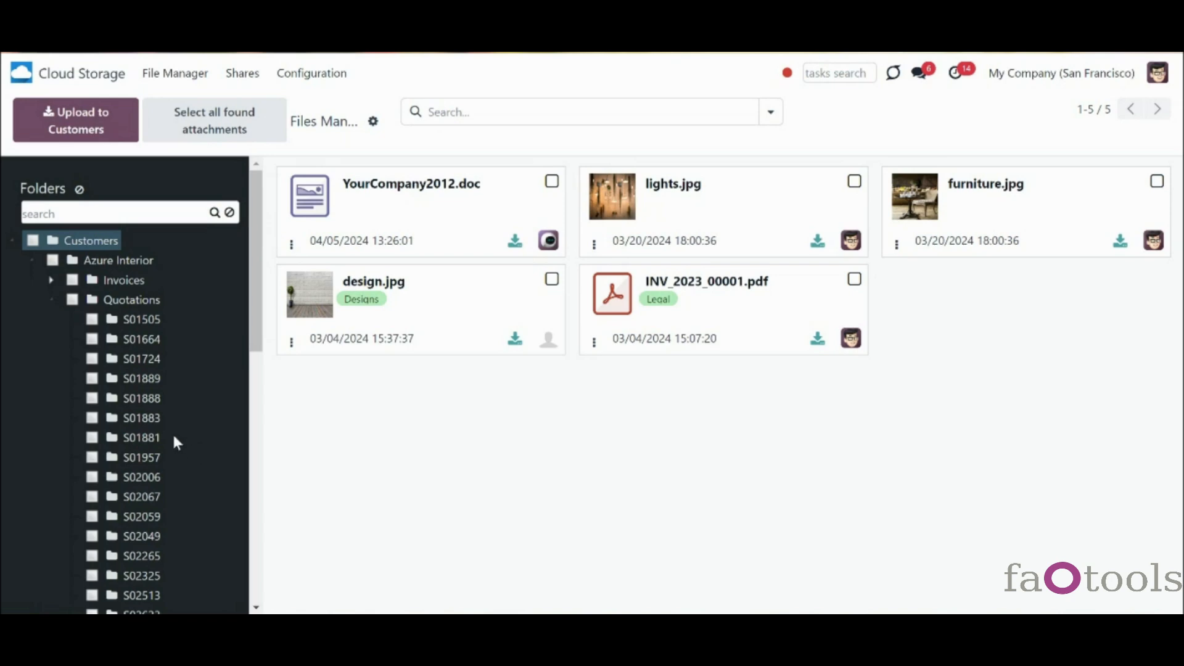
pyautogui.click(52, 300)
# - Reveal the Documents subfolder under S01505, collapse Quotations, and expand Deco Addict
pyautogui.click(69, 321)
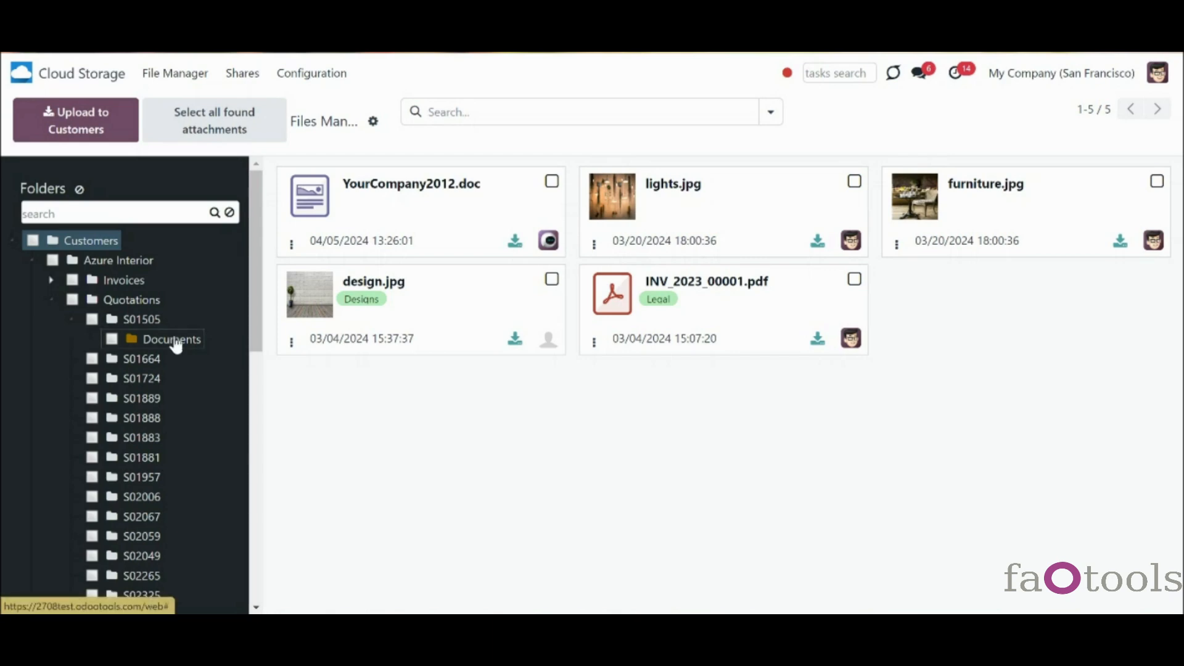
pyautogui.click(51, 302)
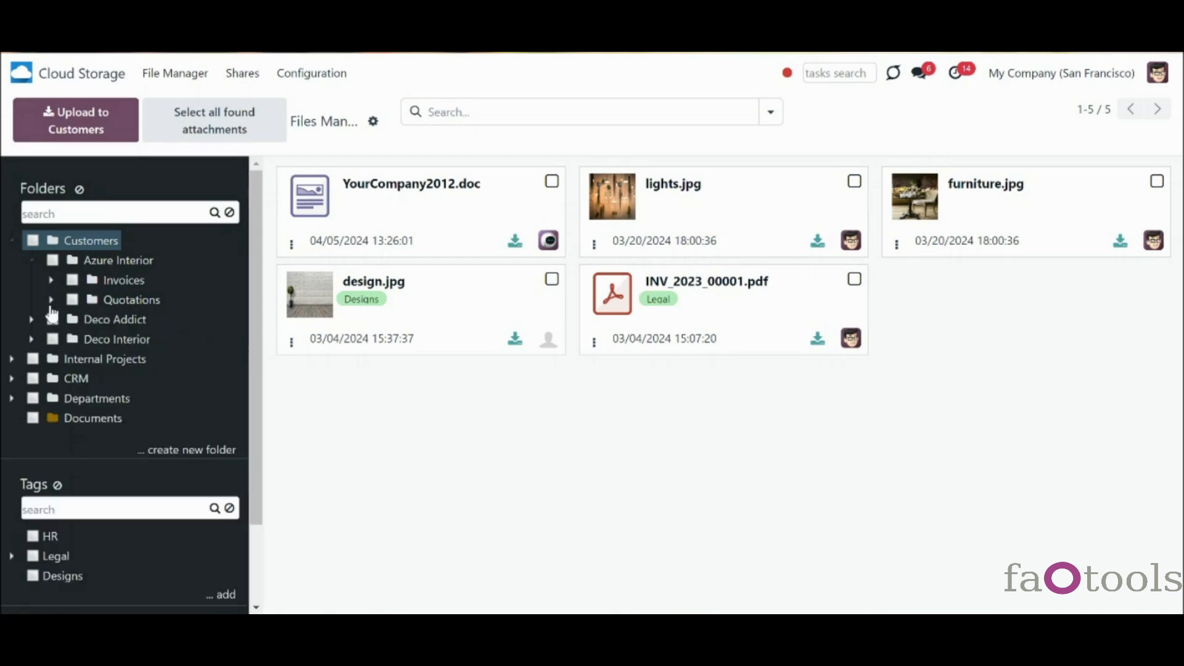
pyautogui.click(32, 319)
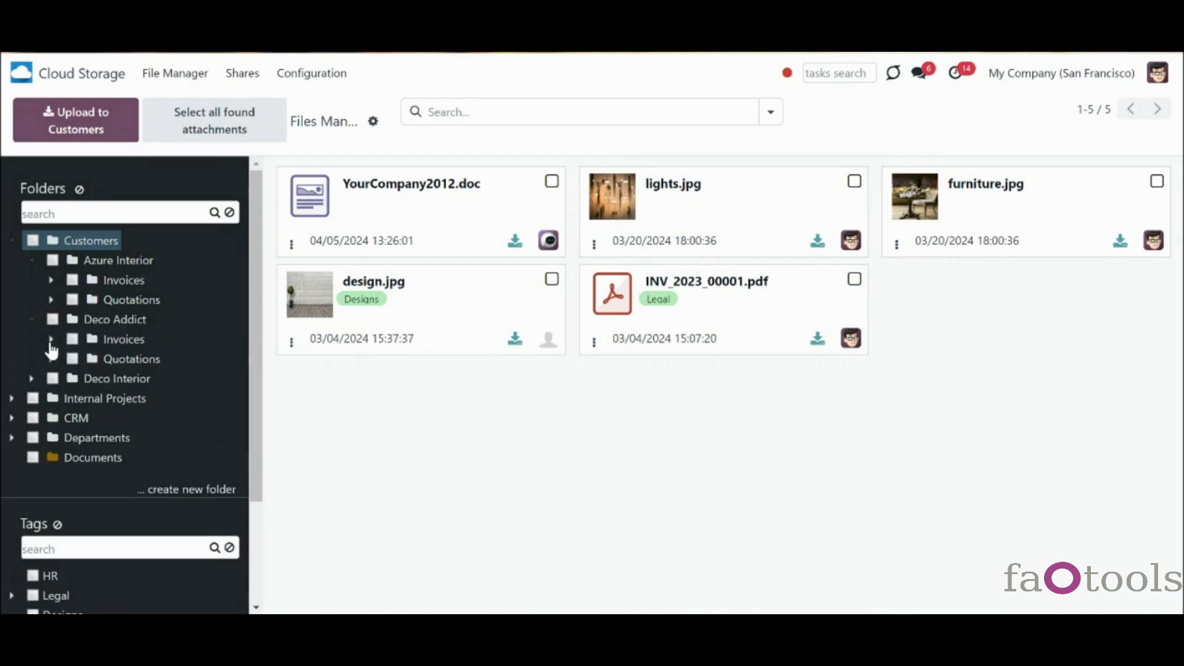
# - Expand Deco Addict's Invoices and Quotations folders and start dragging the Documents folder upward
pyautogui.click(51, 340)
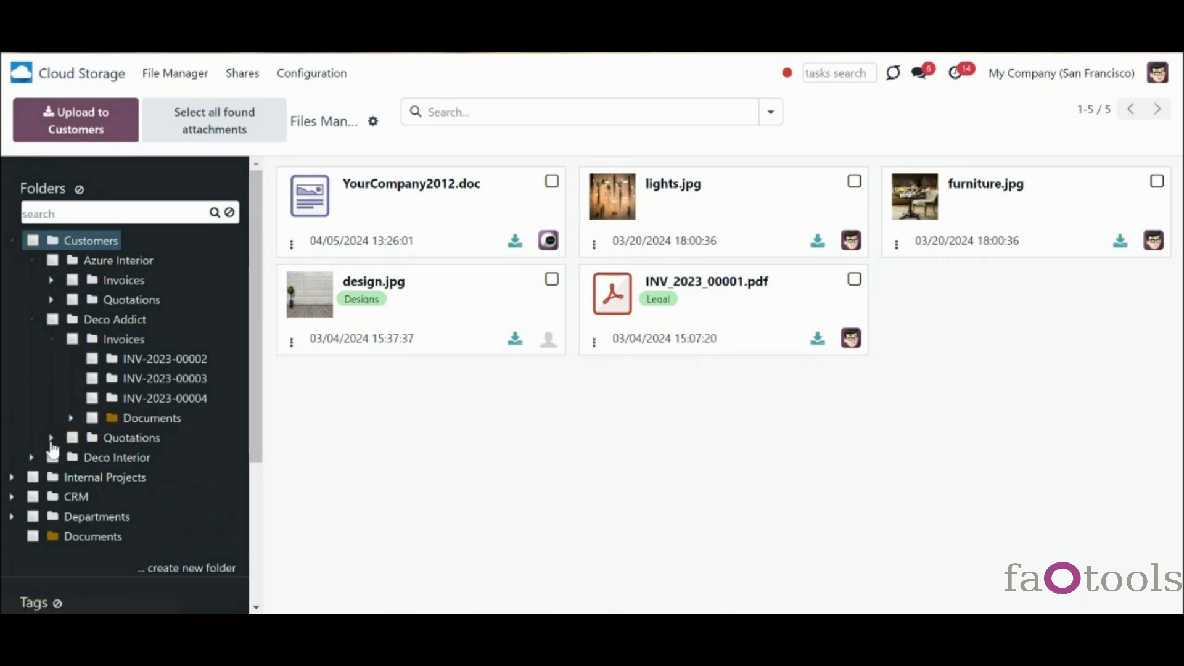
pyautogui.click(51, 439)
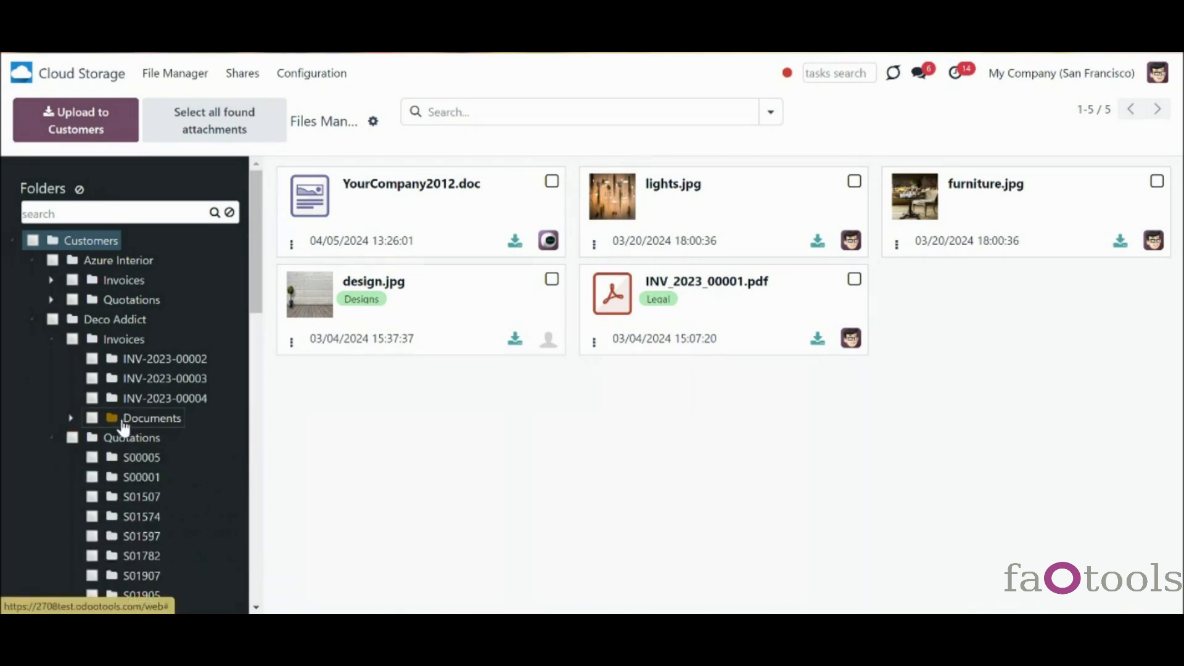
pyautogui.moveTo(120, 424); pyautogui.dragTo(89, 312)
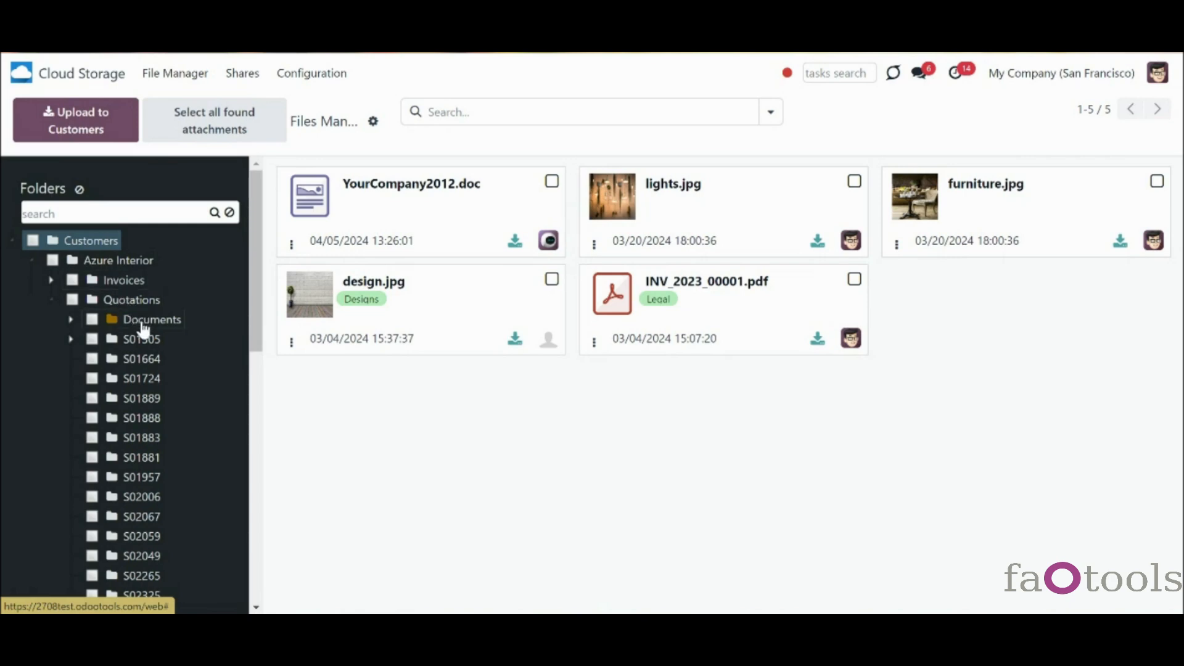
# - Drop the Documents folder onto Azure Interior, carrying its Important and Top Priority subfolders
pyautogui.moveTo(143, 329); pyautogui.dragTo(59, 258)
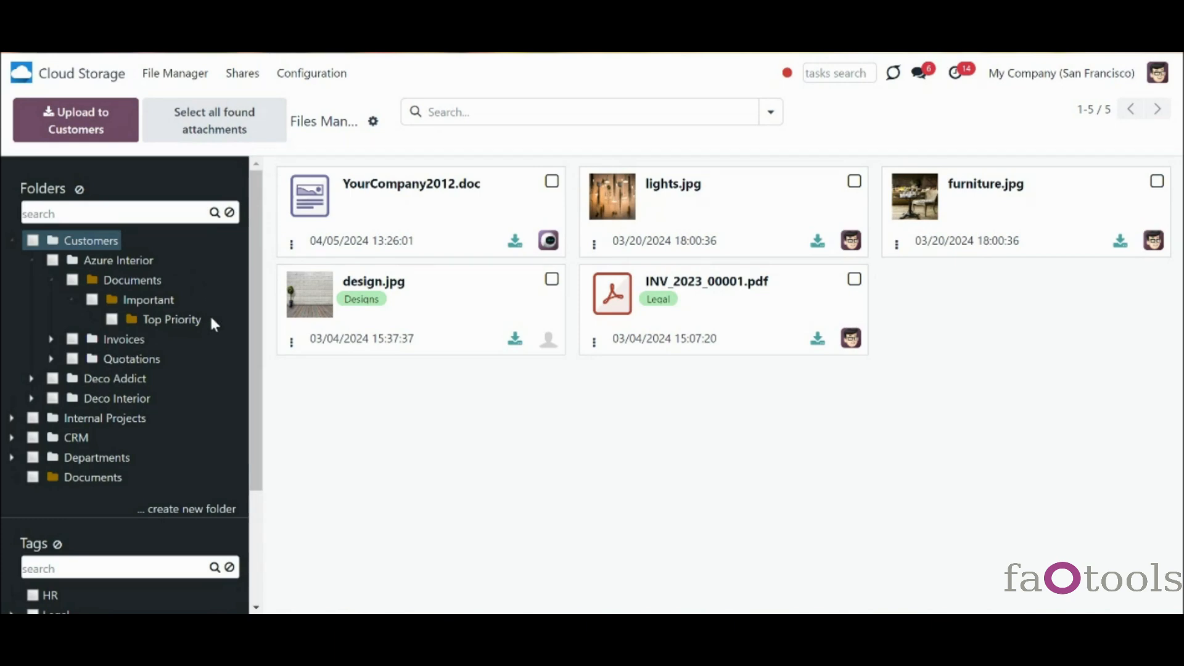
# - Limit the Documents folder's Extra security access to two users plus Sales / Administrator and Project / Administrator groups
pyautogui.rightClick(151, 283)
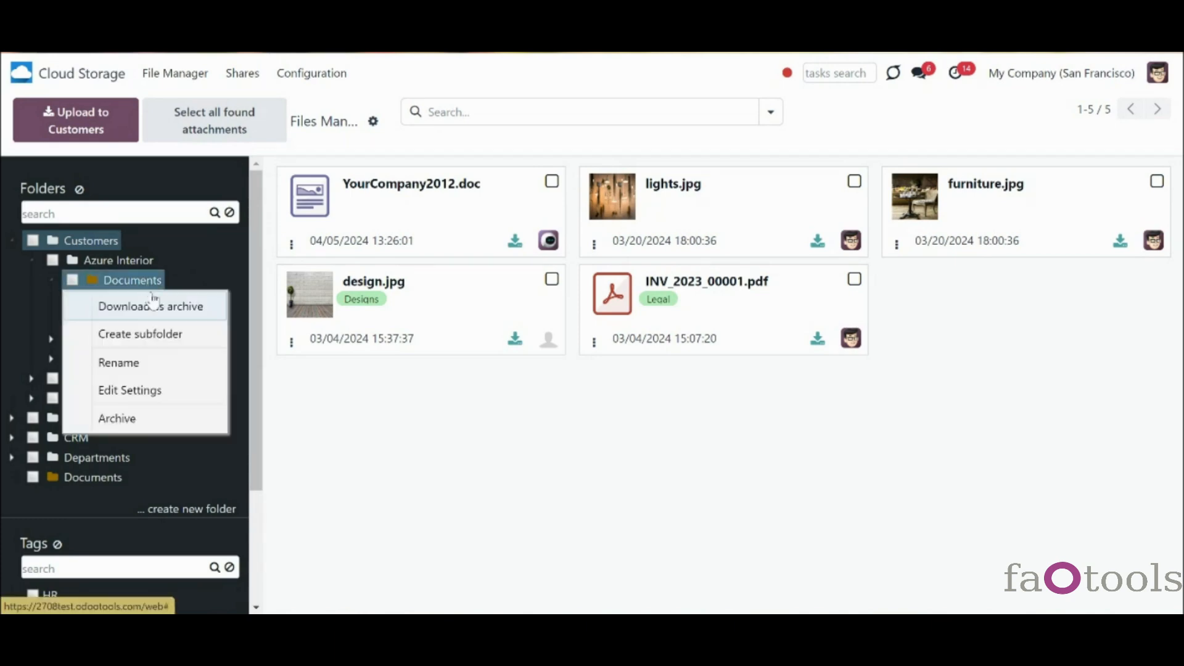
pyautogui.click(194, 388)
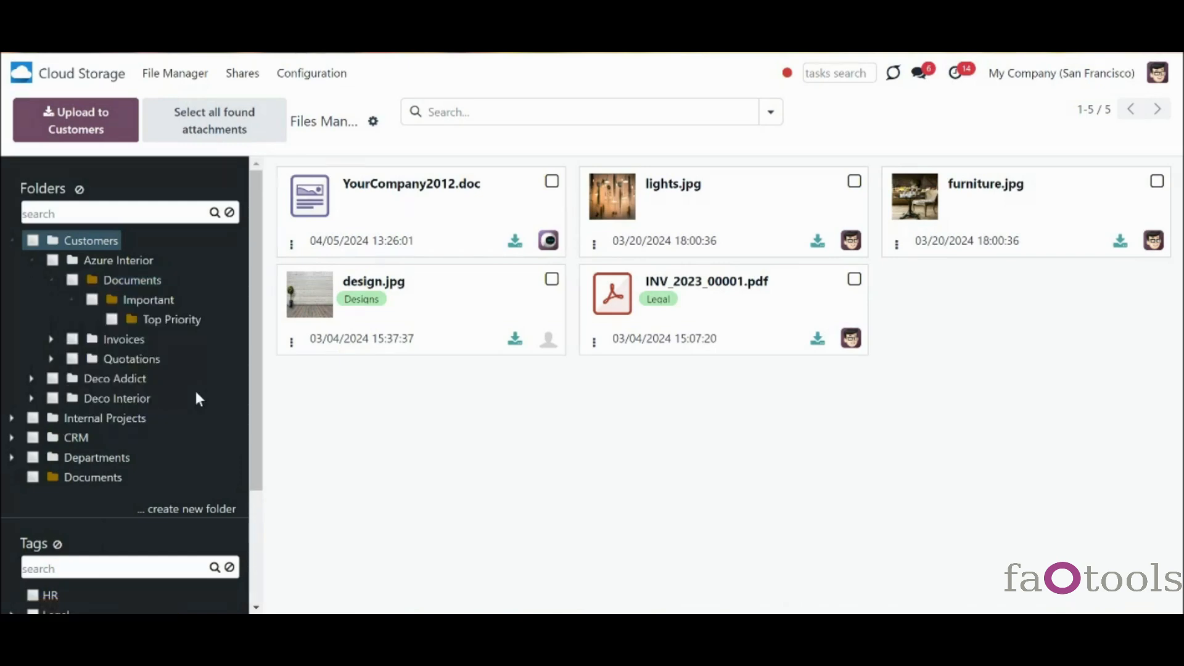
pyautogui.click(318, 333)
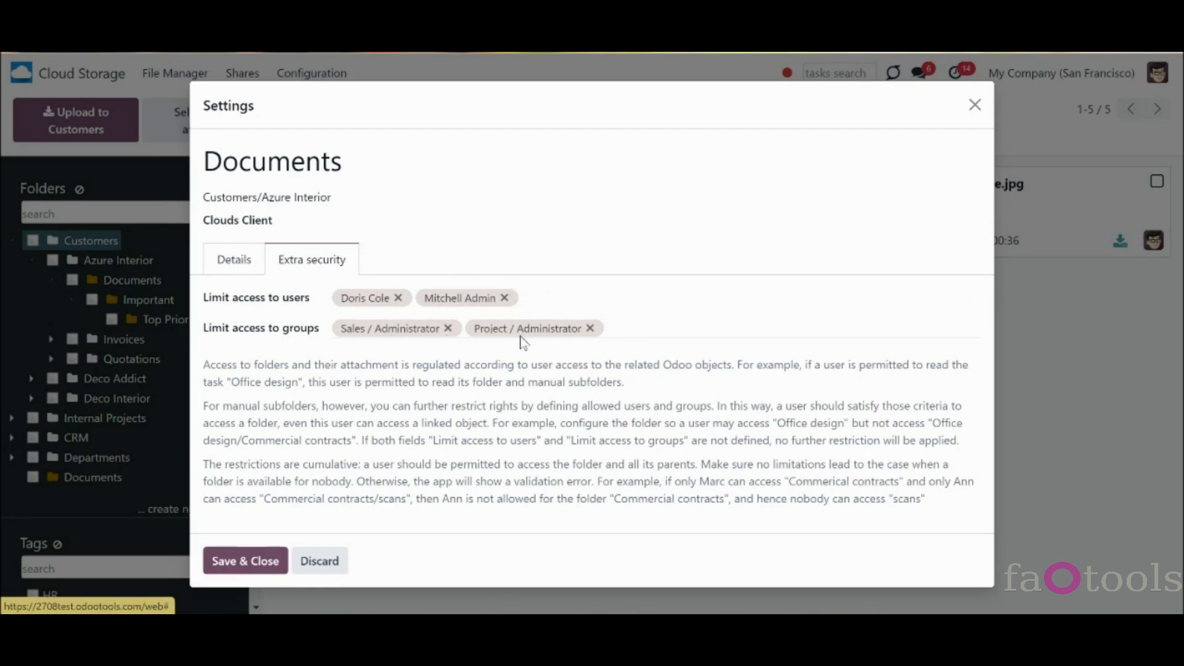
pyautogui.click(264, 559)
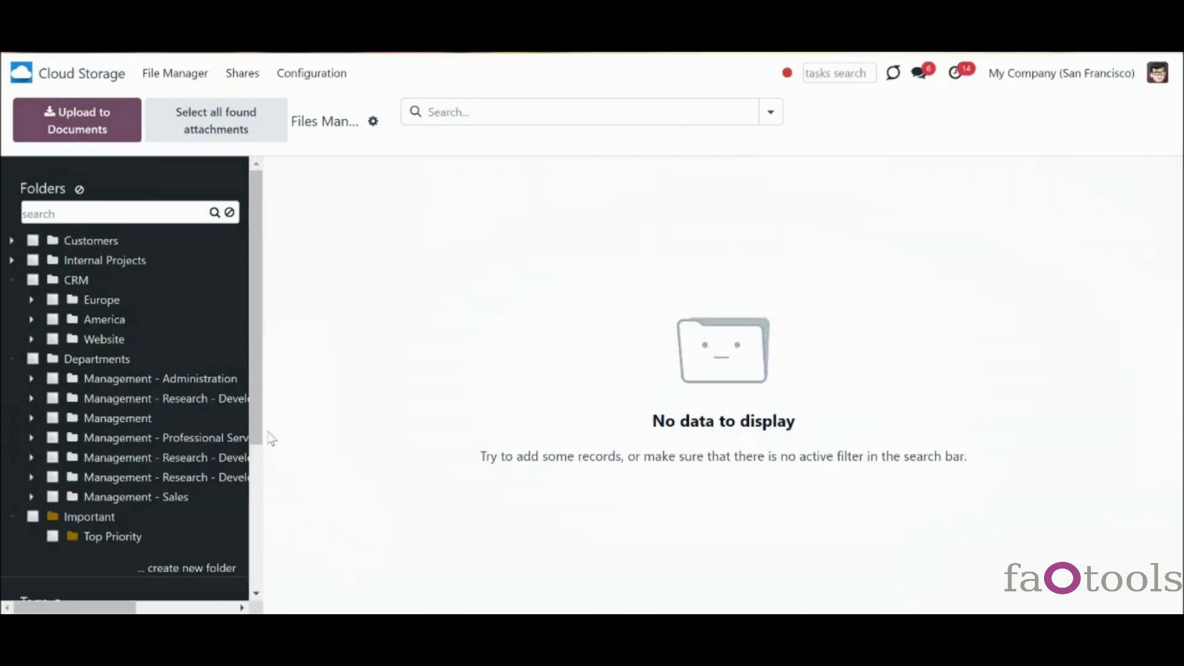
pyautogui.moveTo(267, 444); pyautogui.dragTo(269, 491)
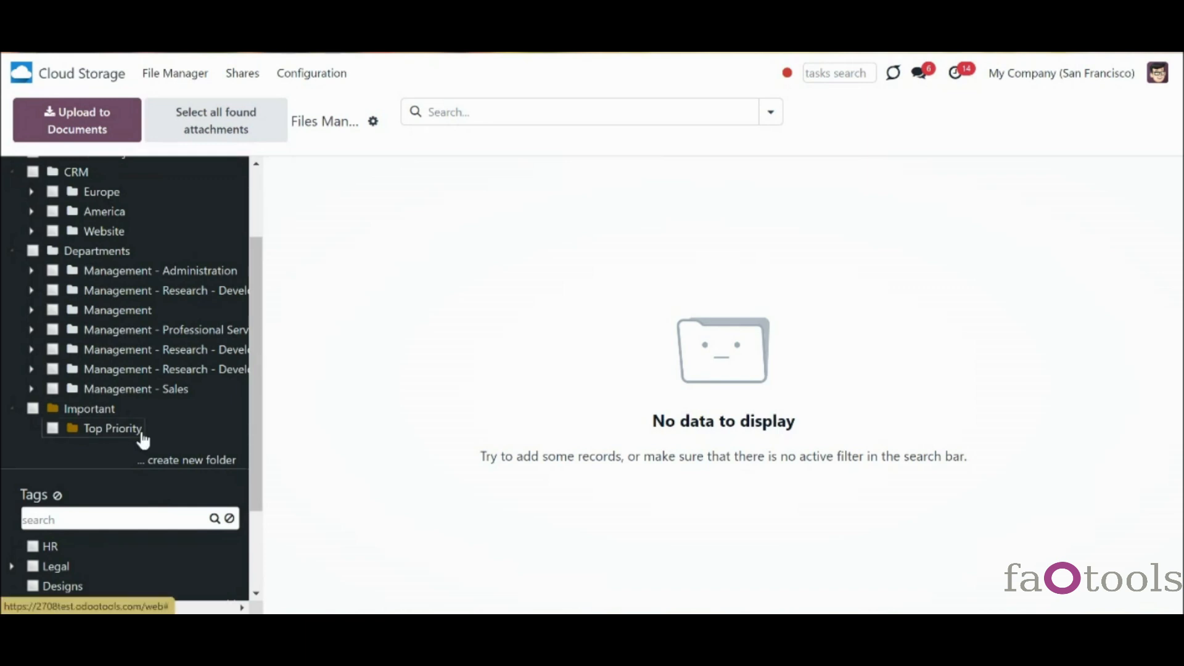
pyautogui.rightClick(104, 412)
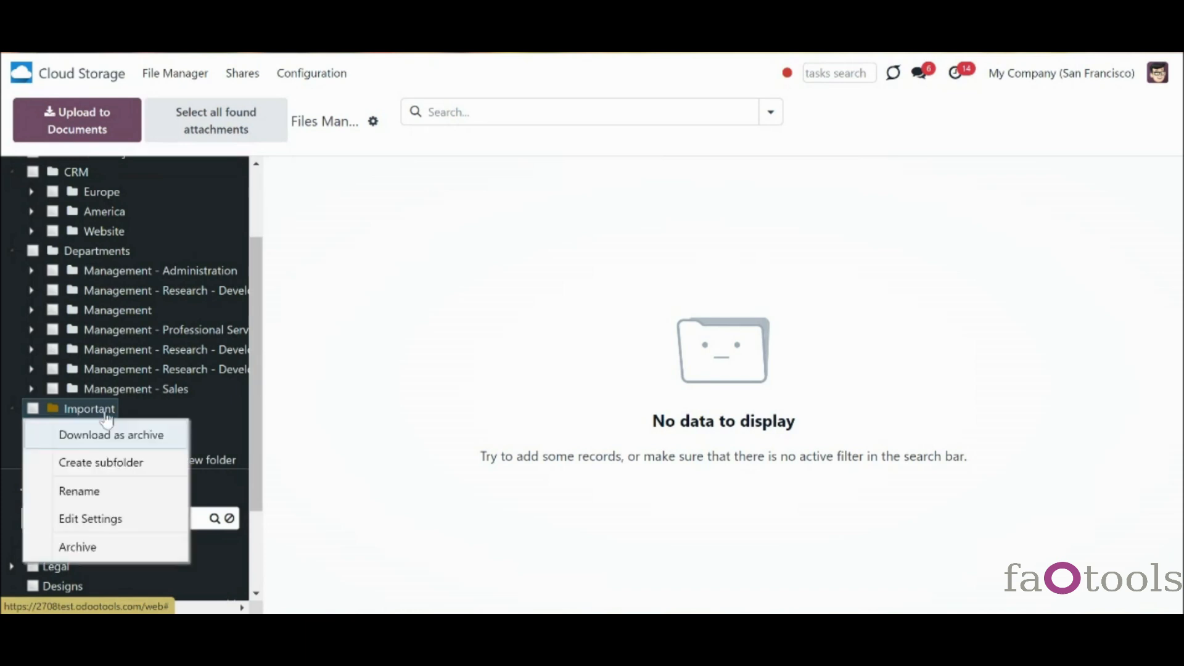
pyautogui.click(154, 525)
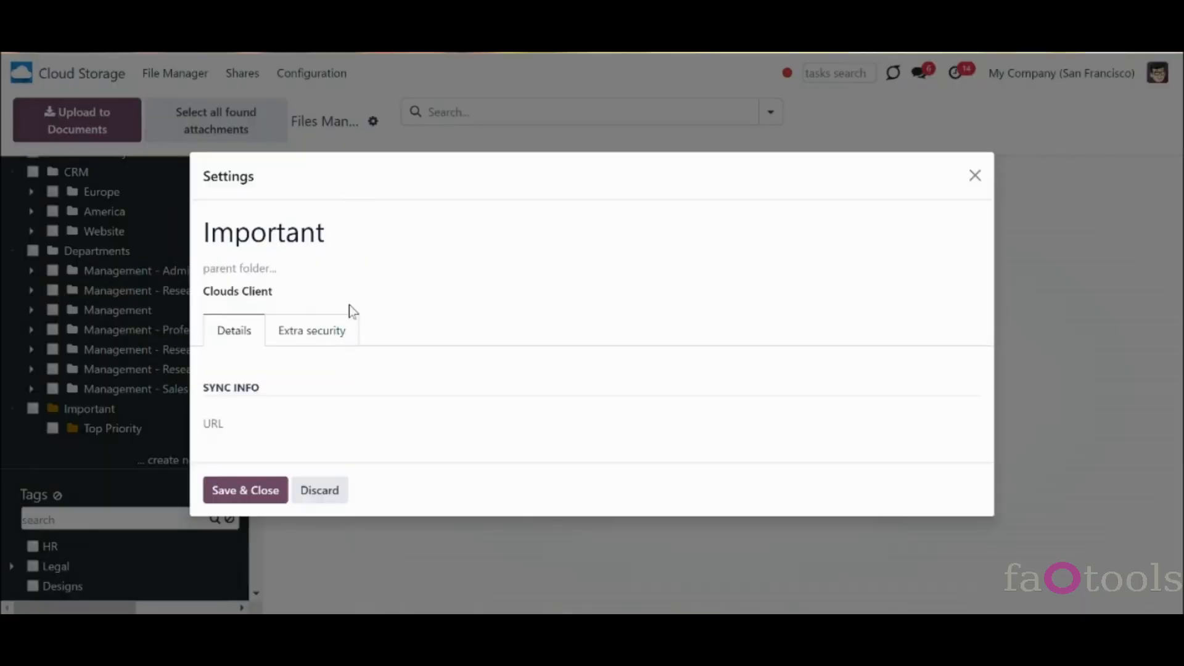
pyautogui.click(339, 333)
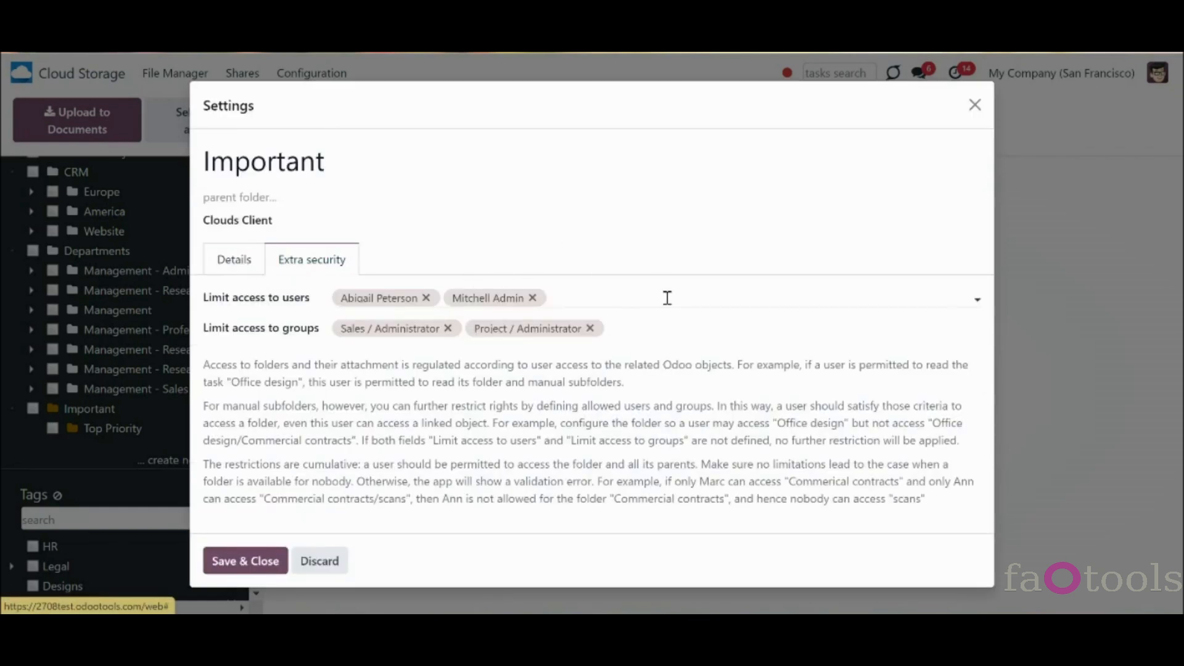
pyautogui.click(975, 105)
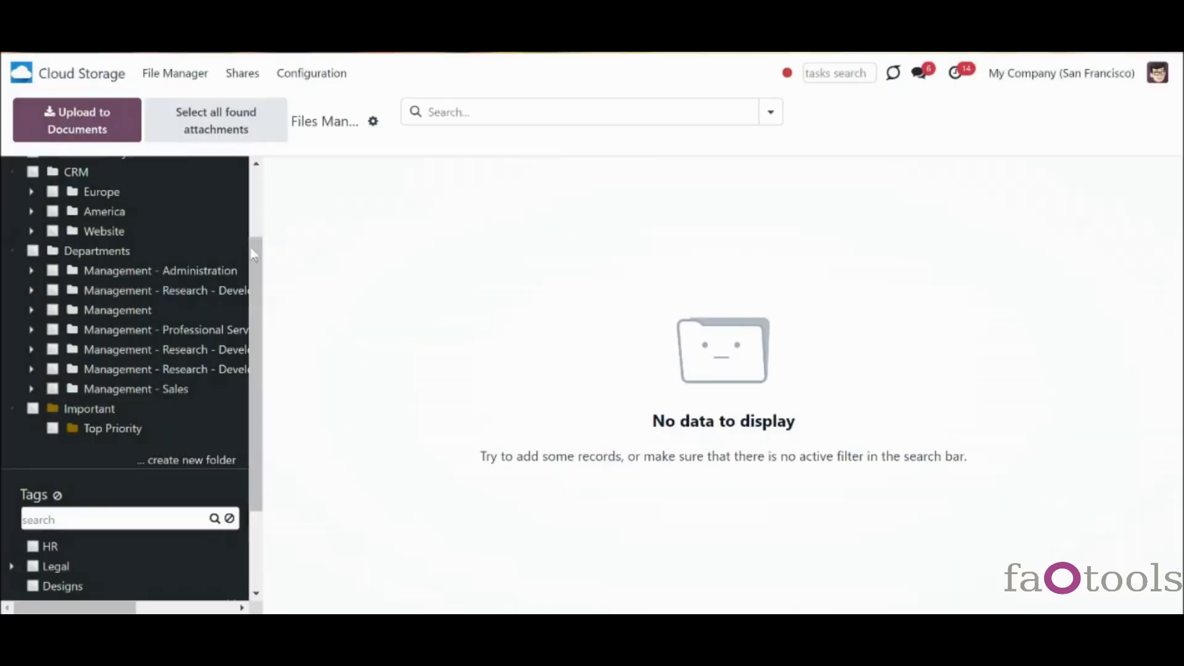
pyautogui.rightClick(95, 431)
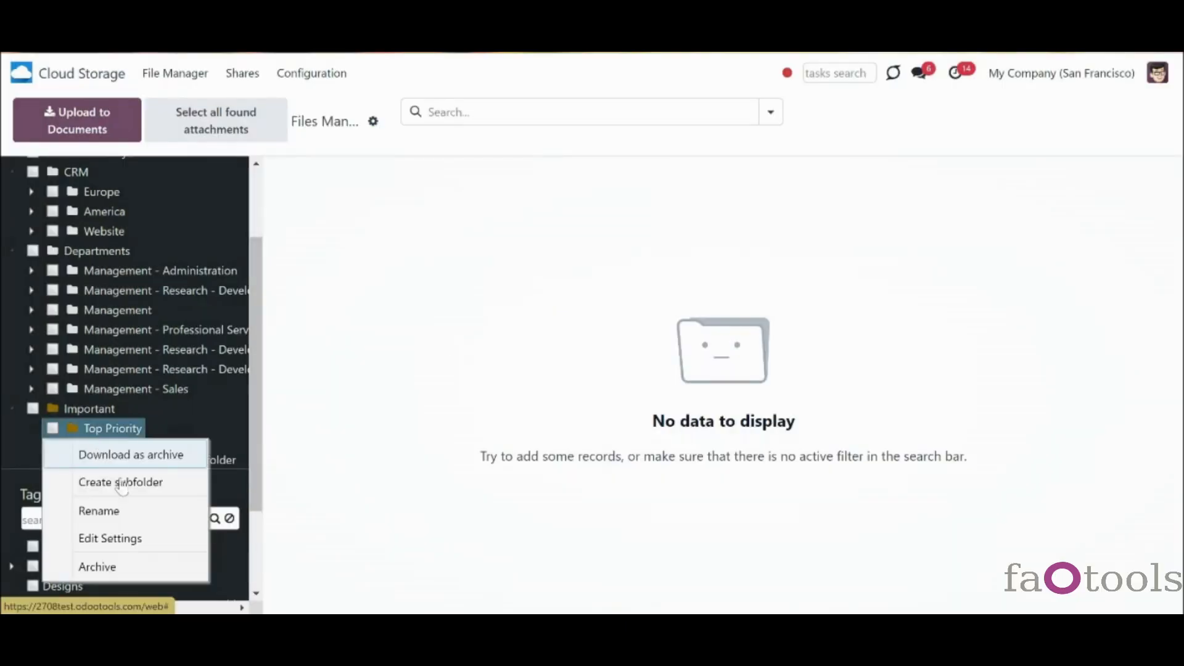
pyautogui.click(156, 537)
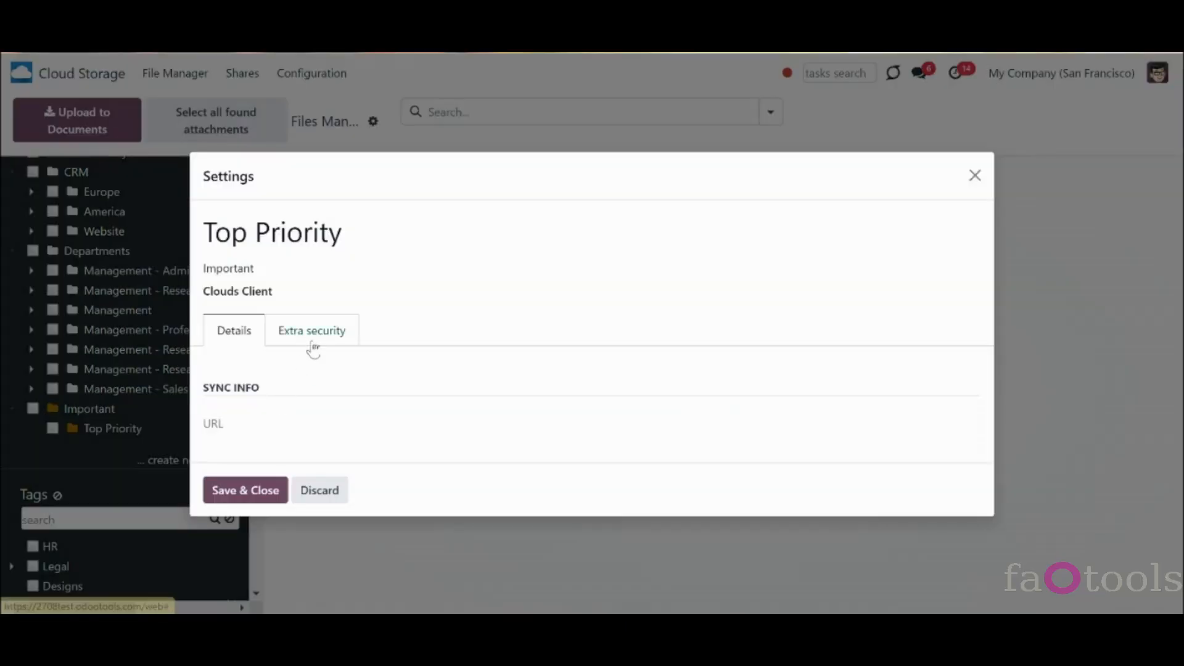
pyautogui.click(312, 343)
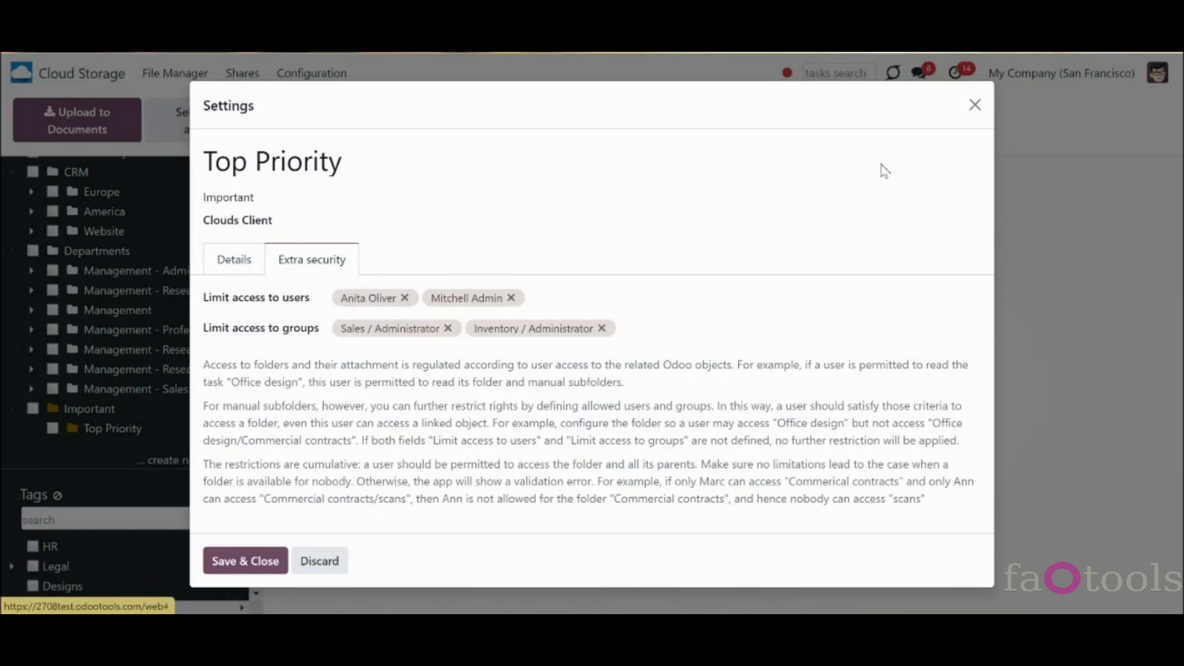
pyautogui.click(976, 105)
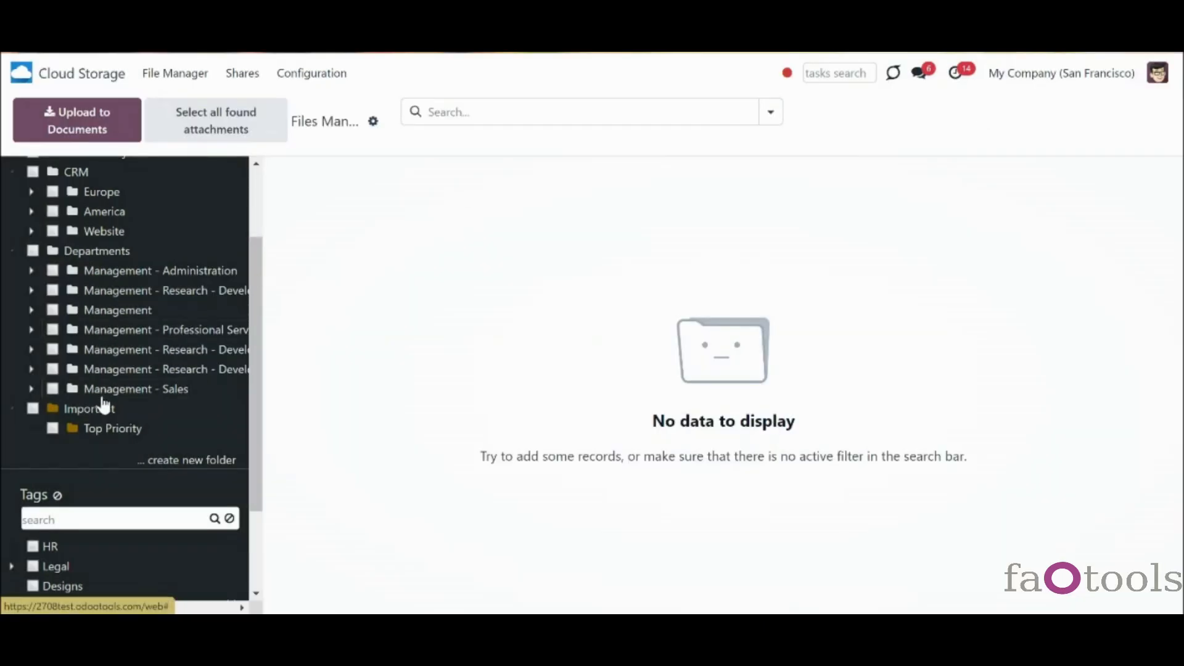
# - Review the Important folder's Extra security access limits without changing them
pyautogui.rightClick(95, 410)
pyautogui.click(151, 517)
pyautogui.click(323, 332)
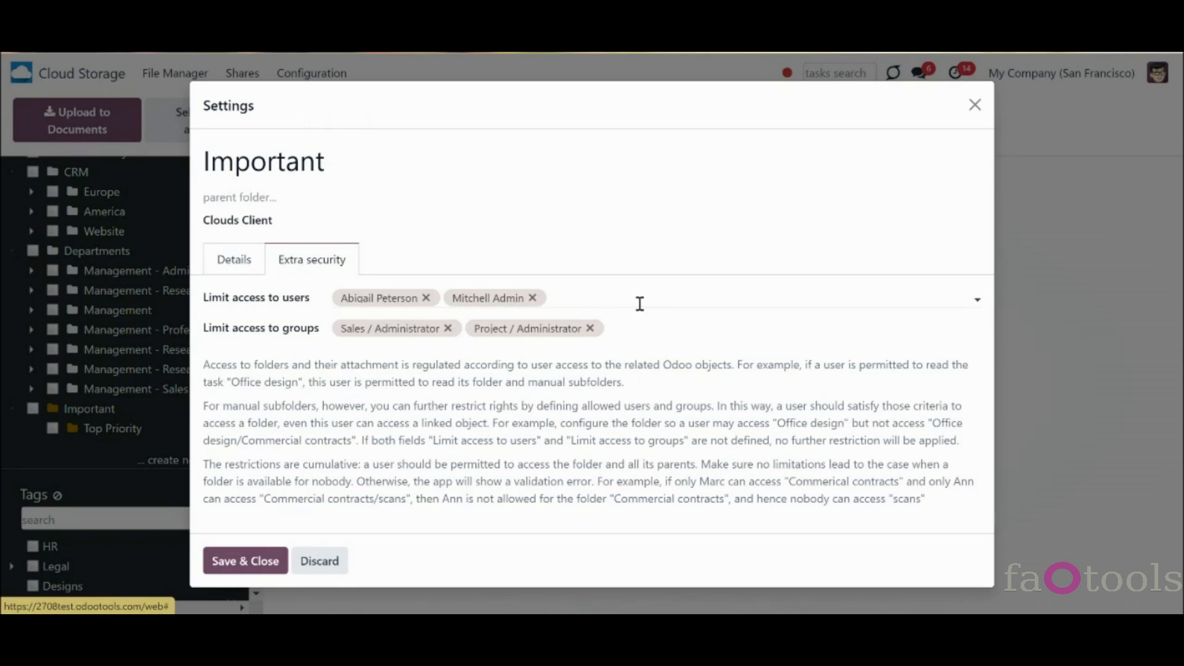
pyautogui.click(973, 105)
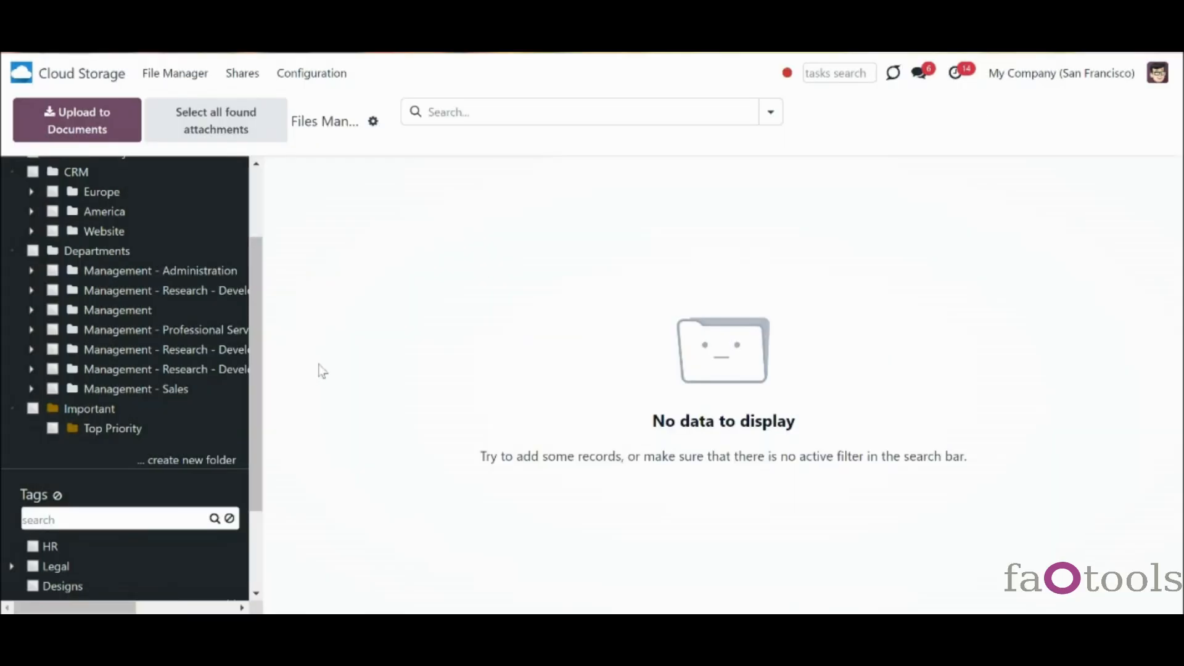
# - Add a third user and the Cloud Storage / Administration group to Top Priority's allowed access, then save
pyautogui.rightClick(123, 434)
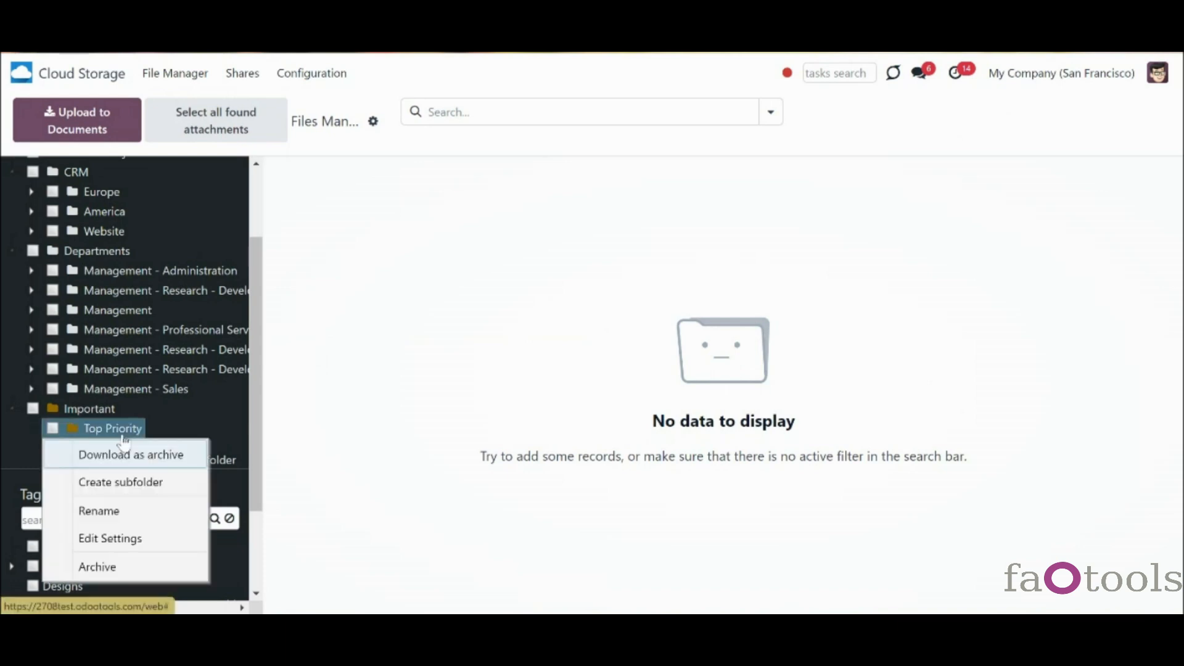
pyautogui.click(159, 547)
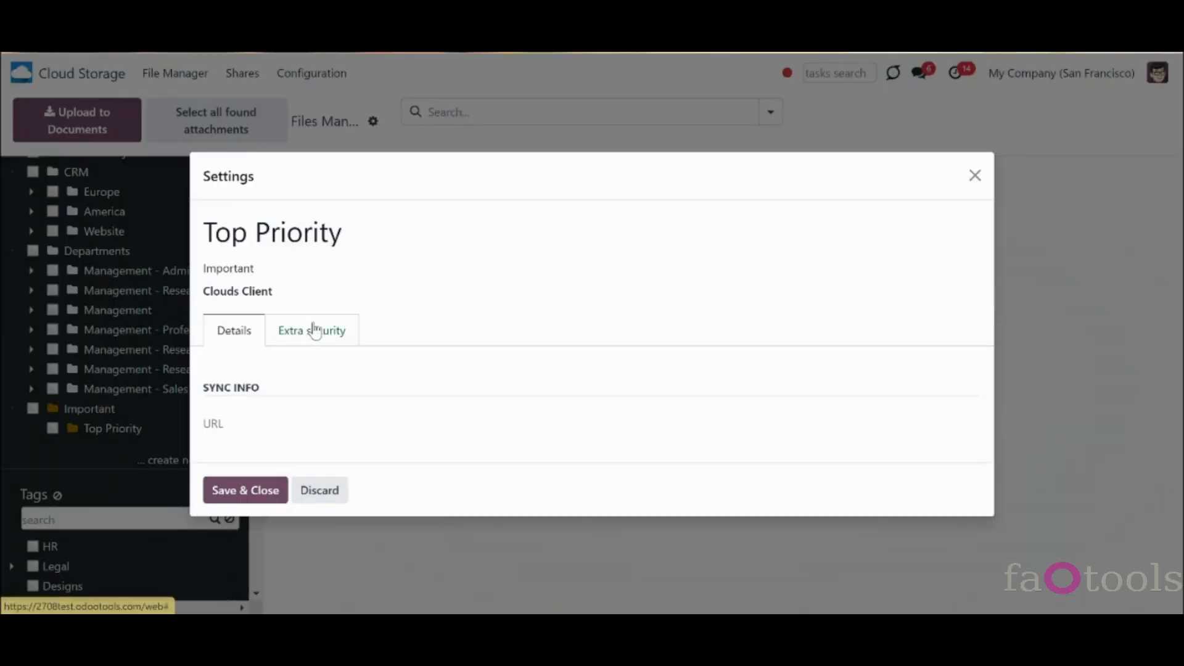
pyautogui.click(315, 331)
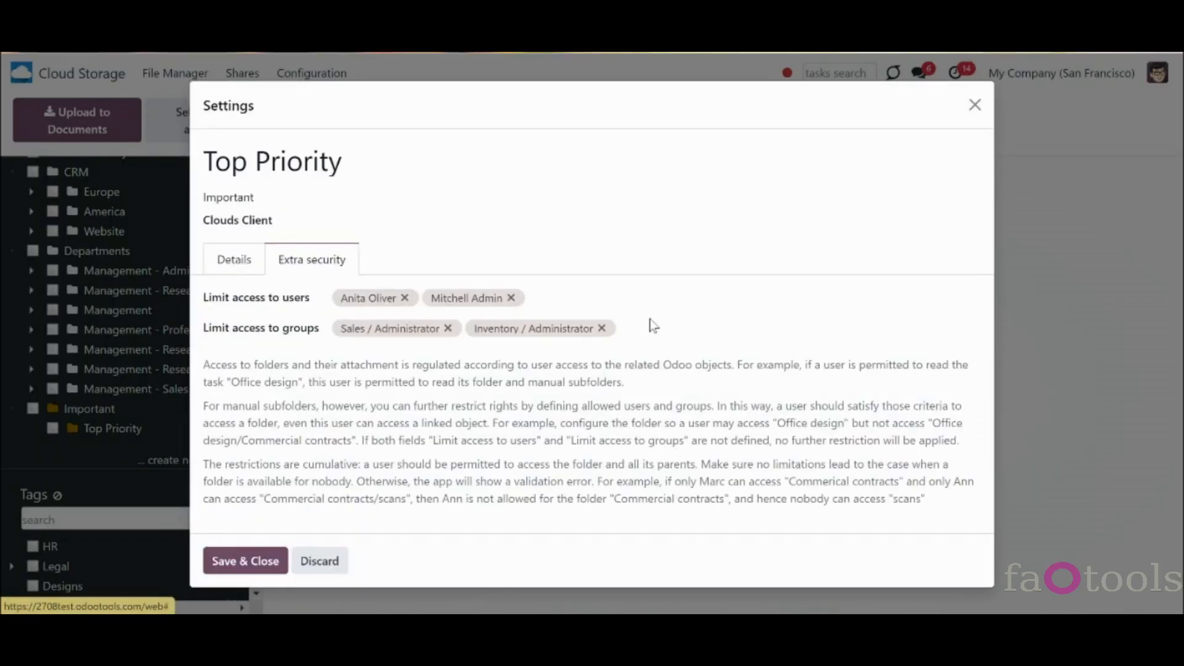
pyautogui.click(635, 295)
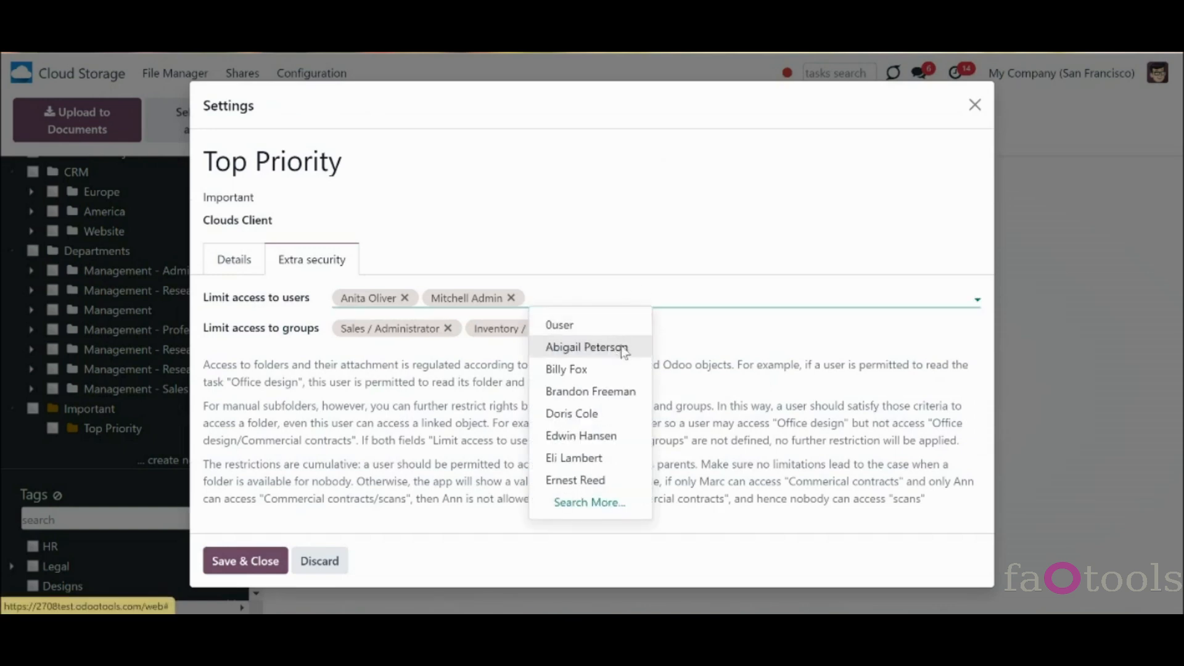
pyautogui.click(617, 347)
pyautogui.click(655, 330)
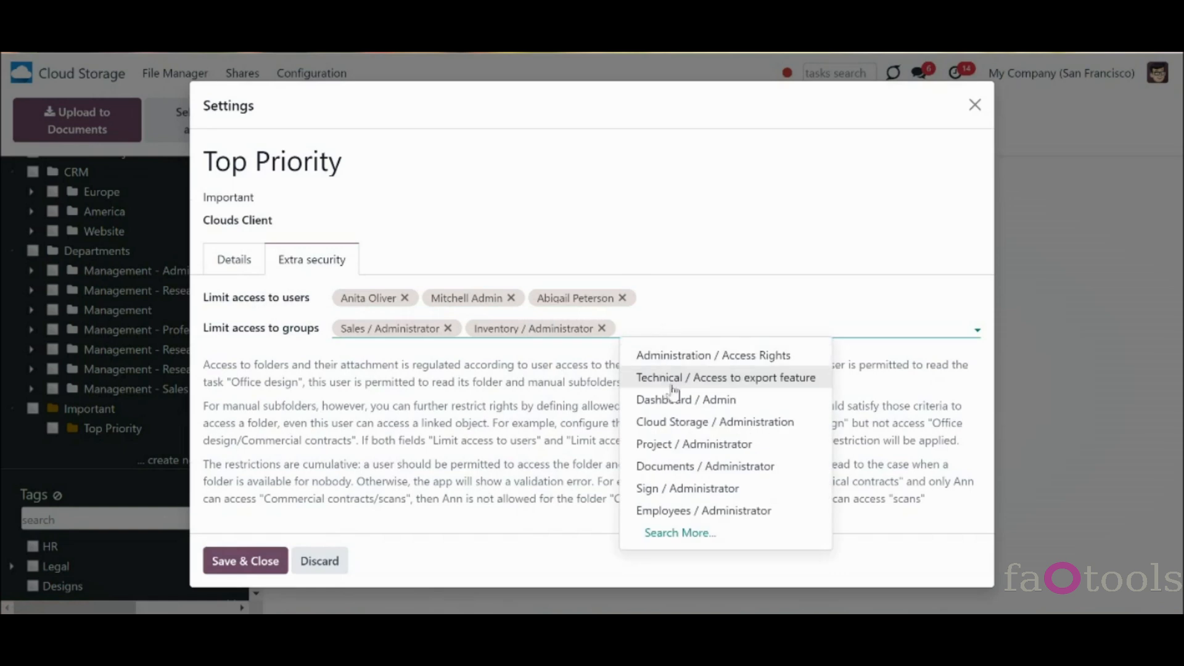
pyautogui.click(681, 422)
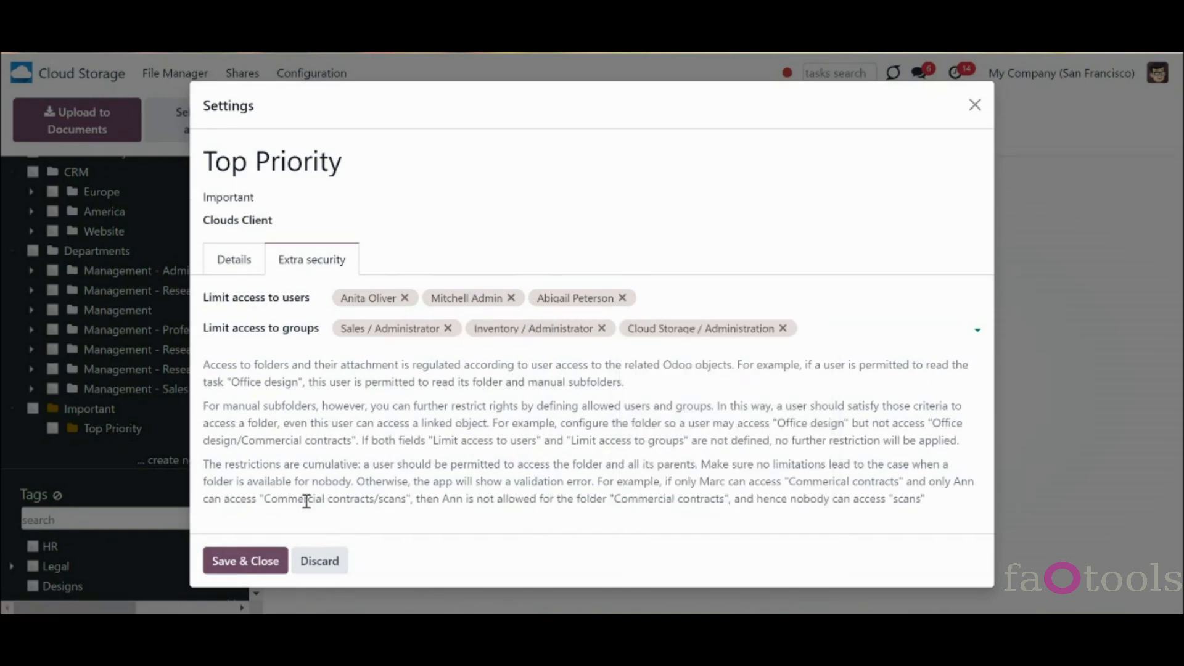
pyautogui.click(265, 562)
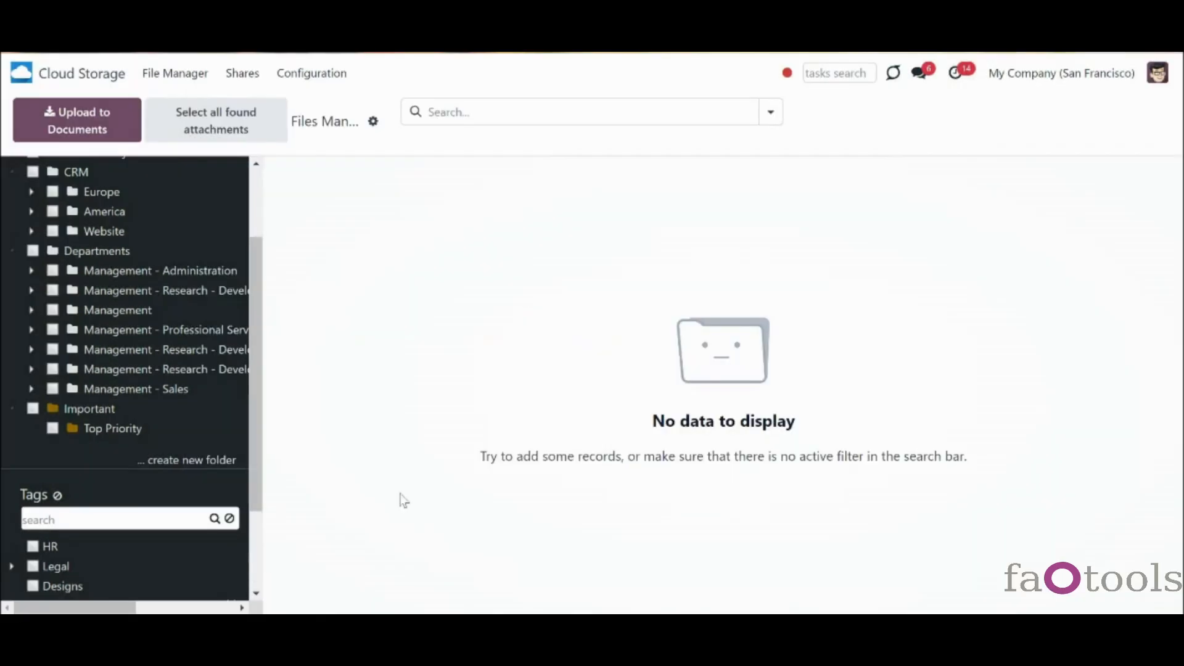